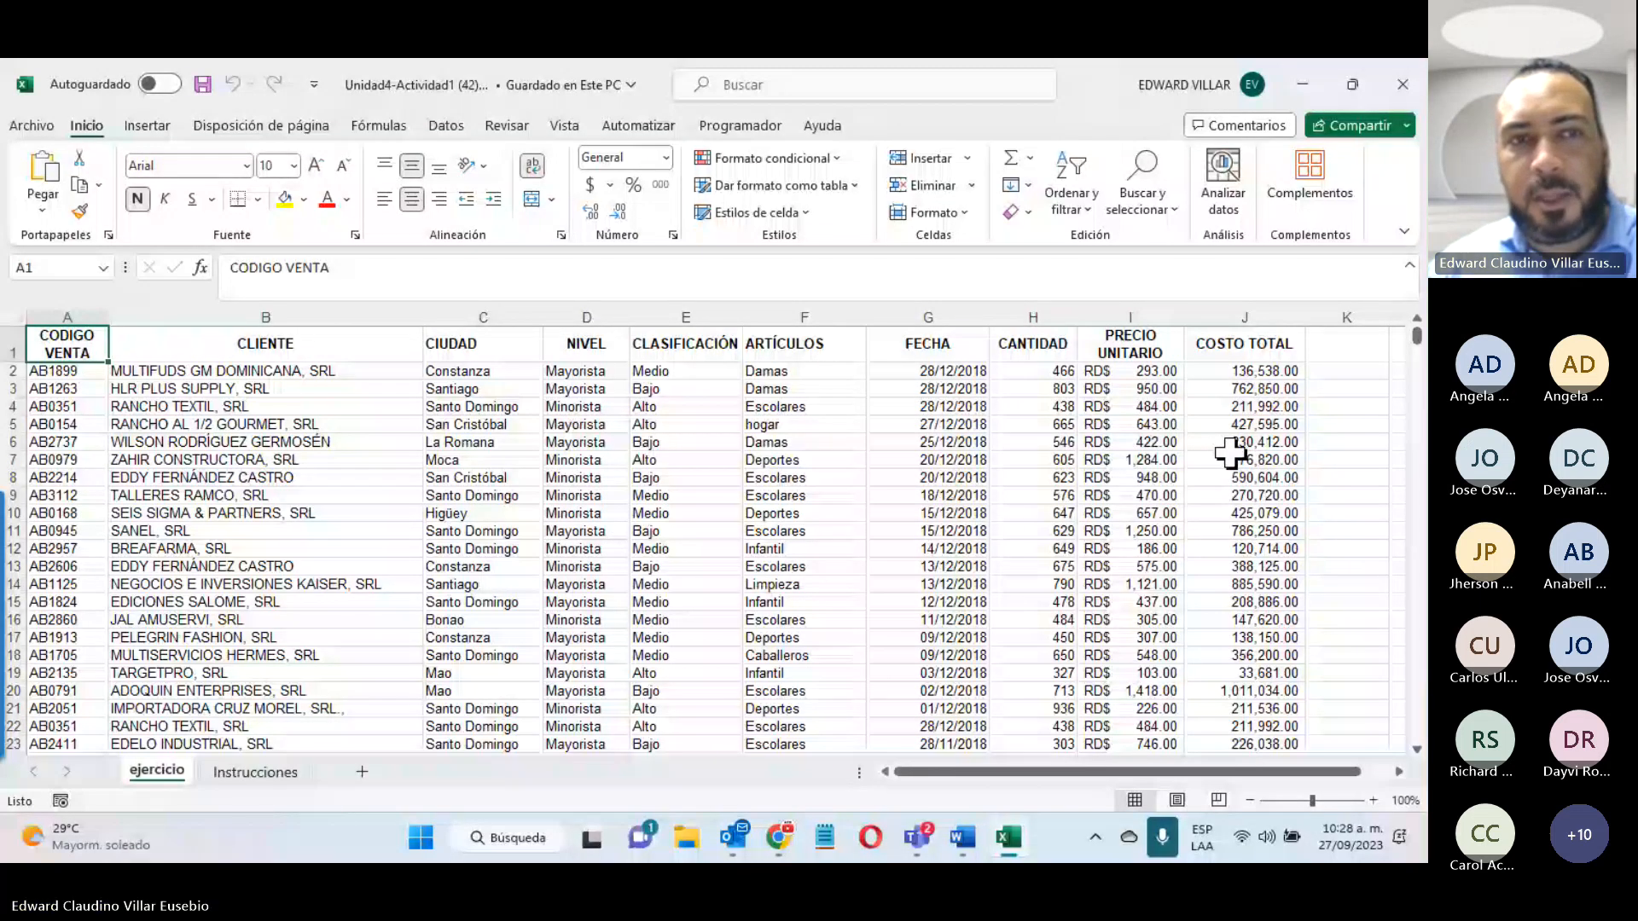
Step: Create a pivot table from the ejercicio data, range A1:J3300, on a new worksheet
click(247, 424)
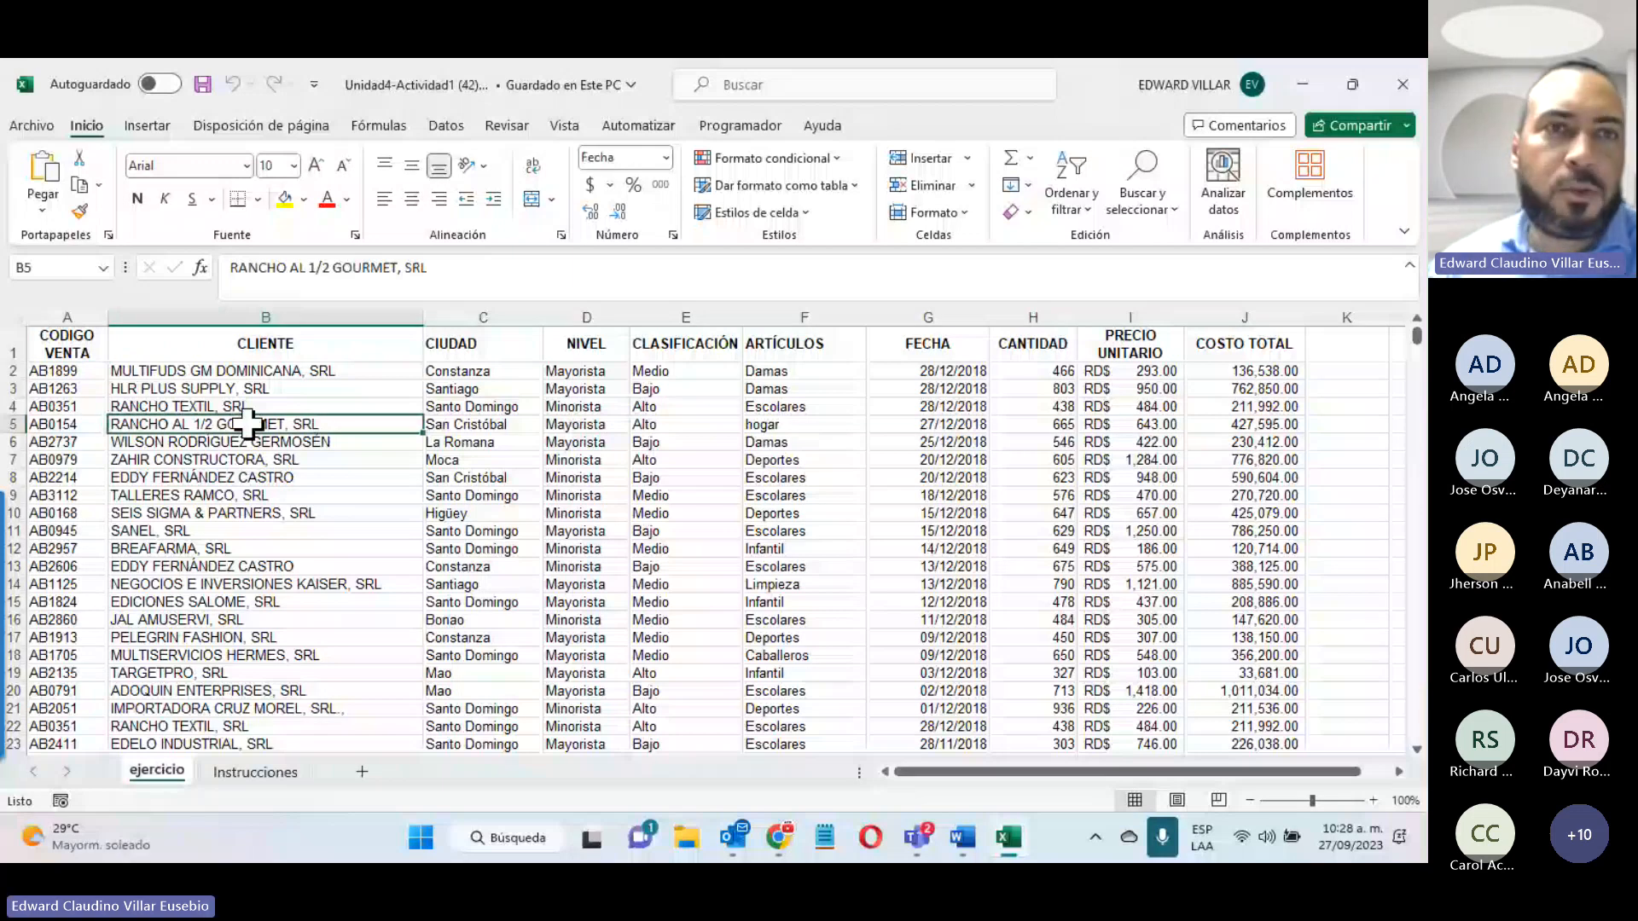
key(Down)
key(Down)
key(Down)
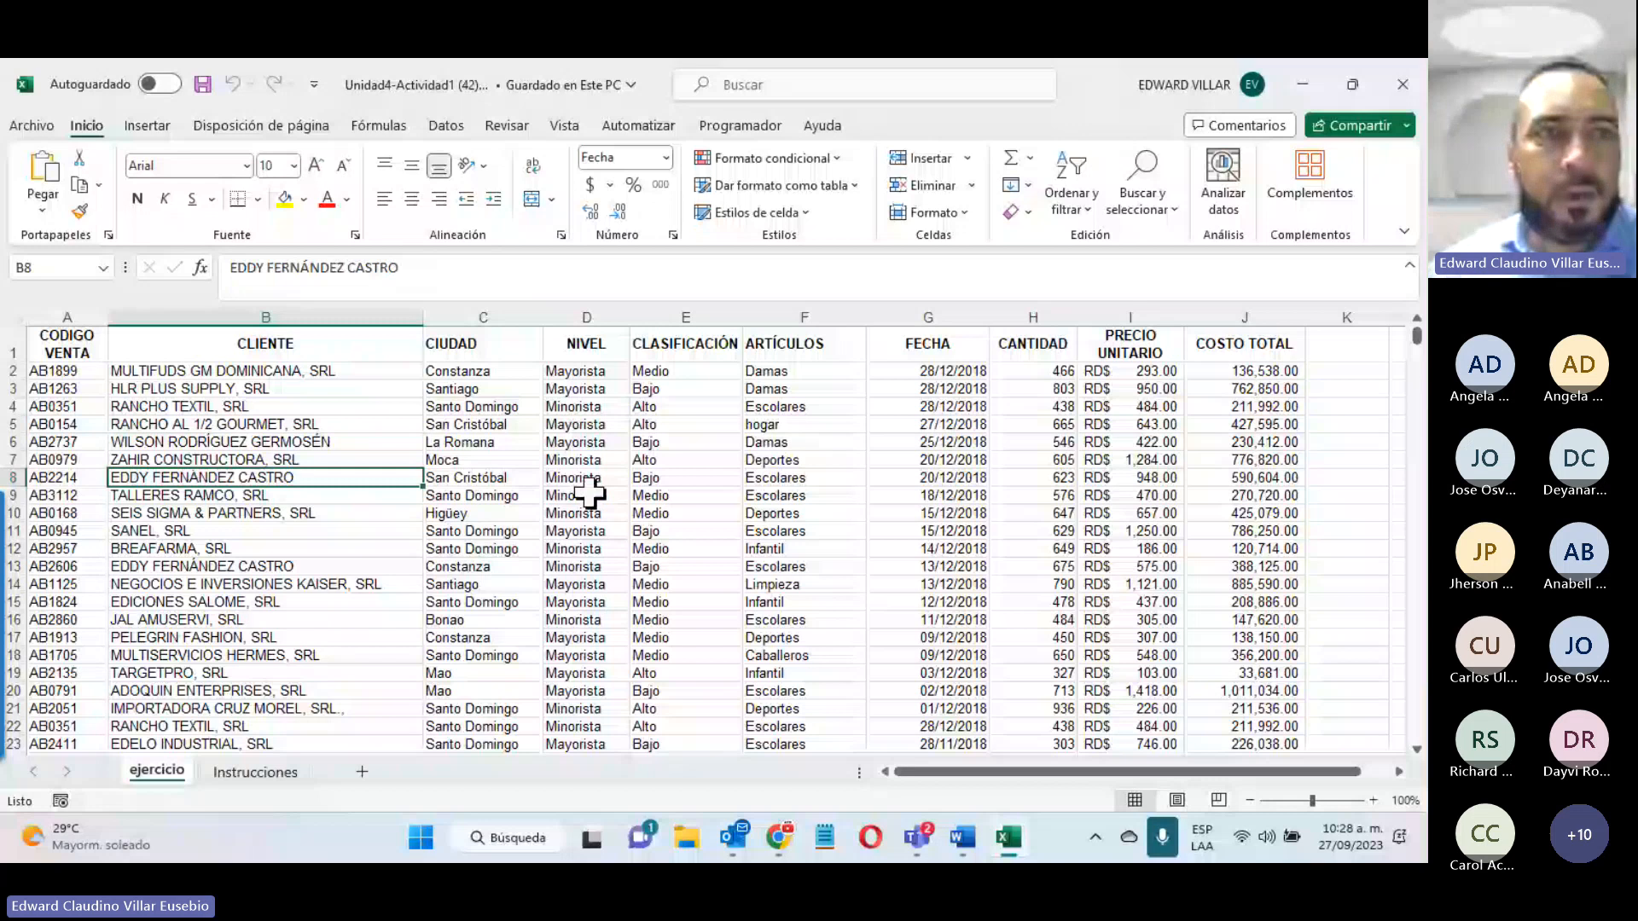
click(147, 128)
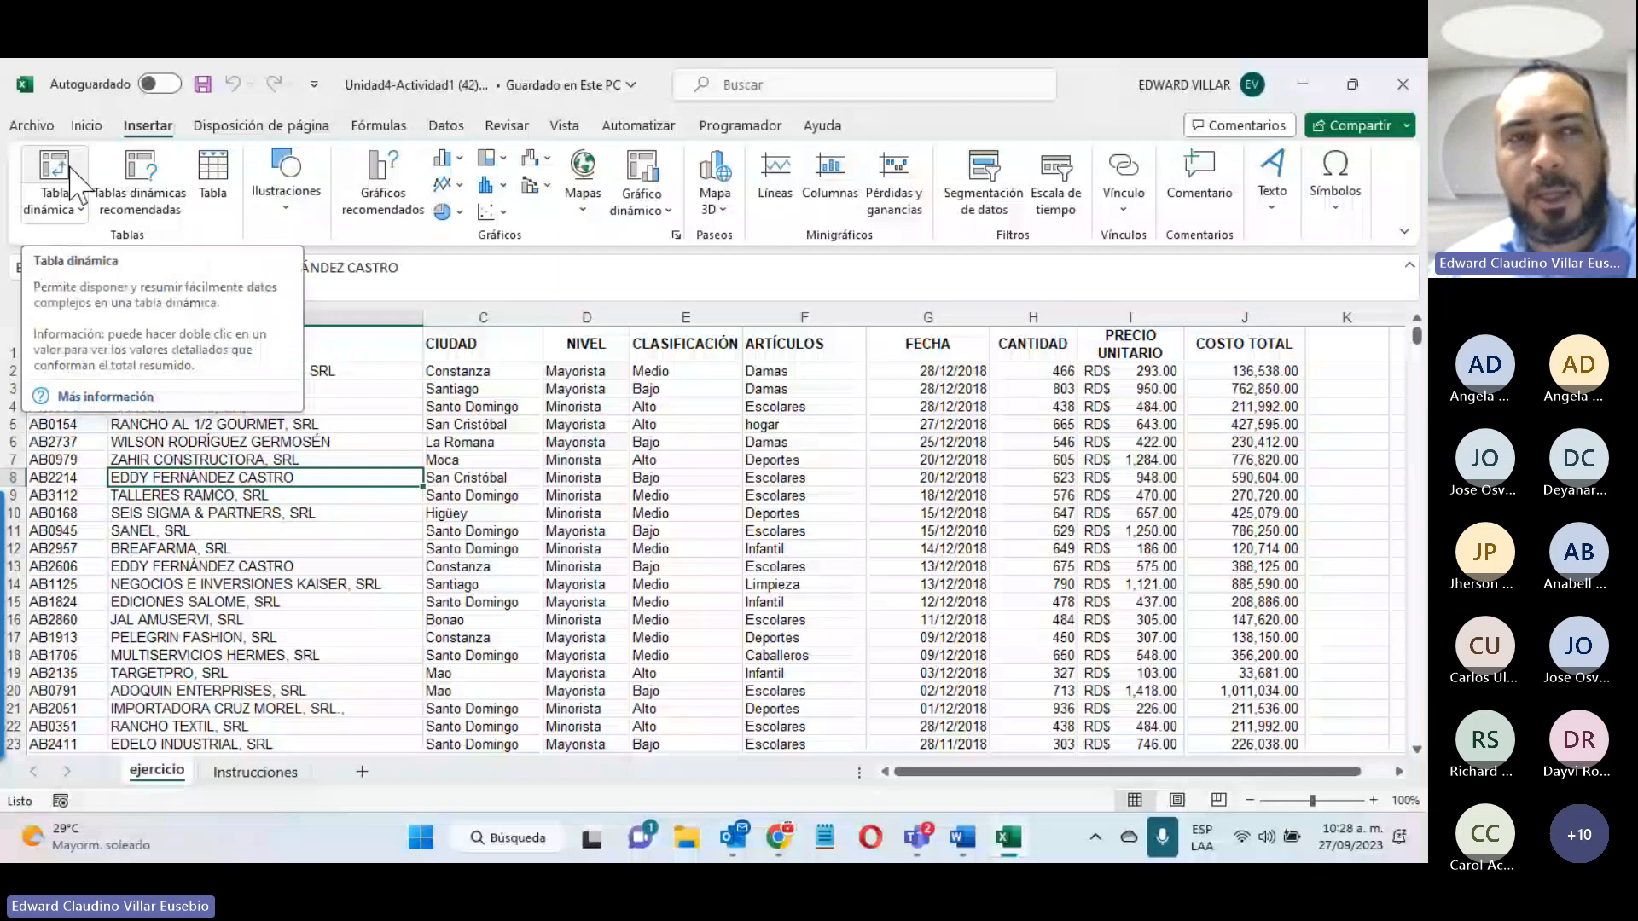
click(642, 196)
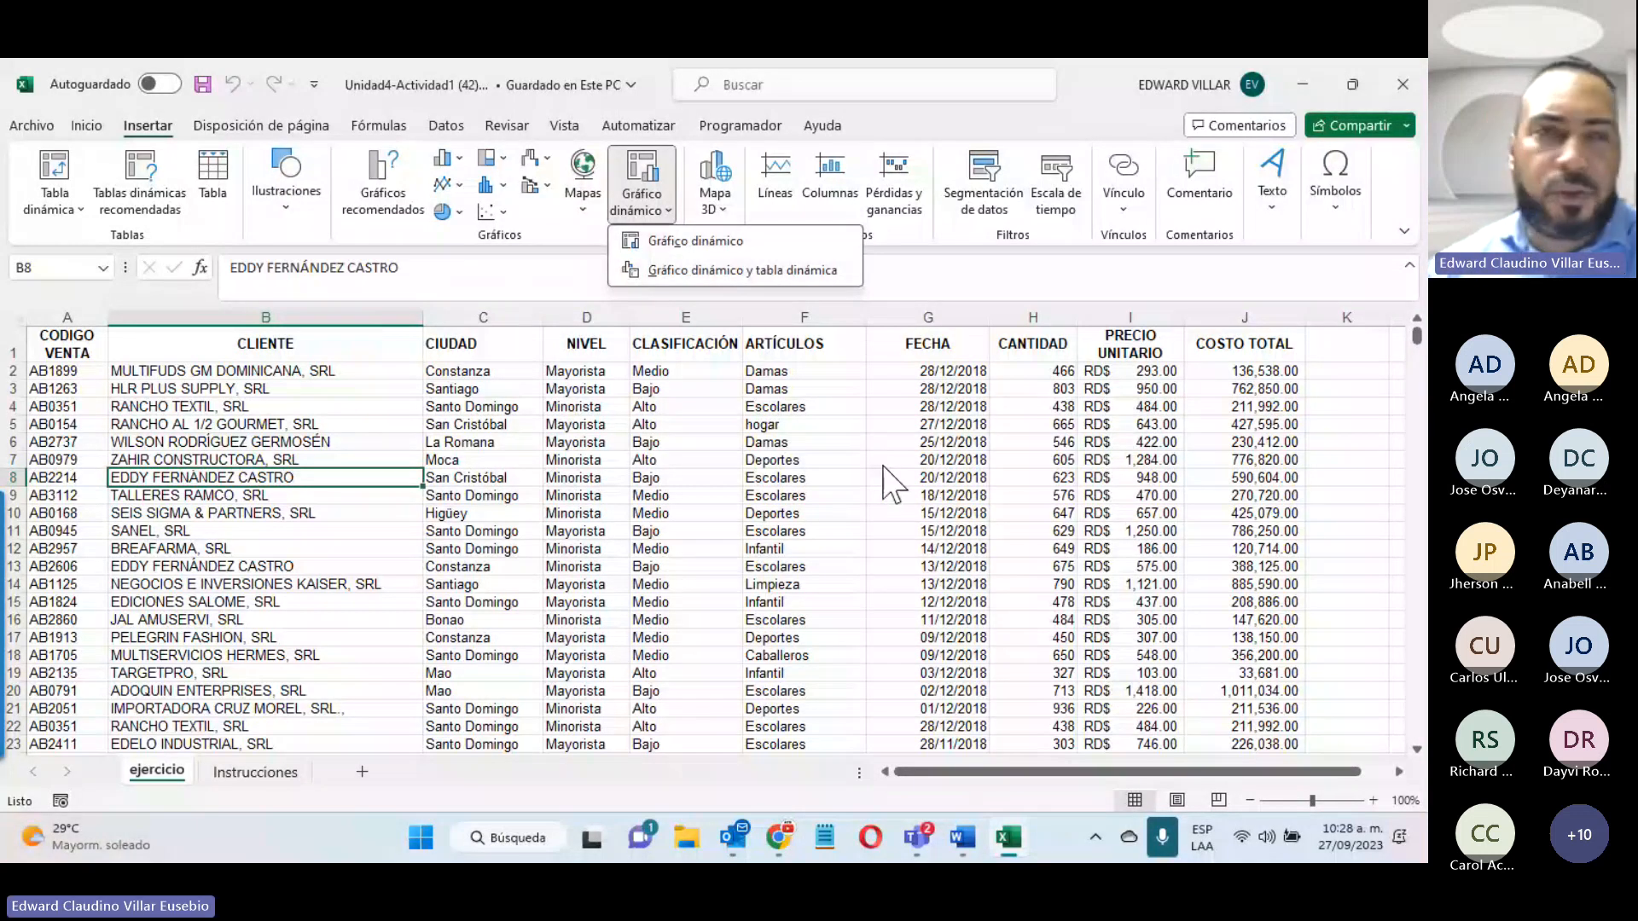
click(467, 60)
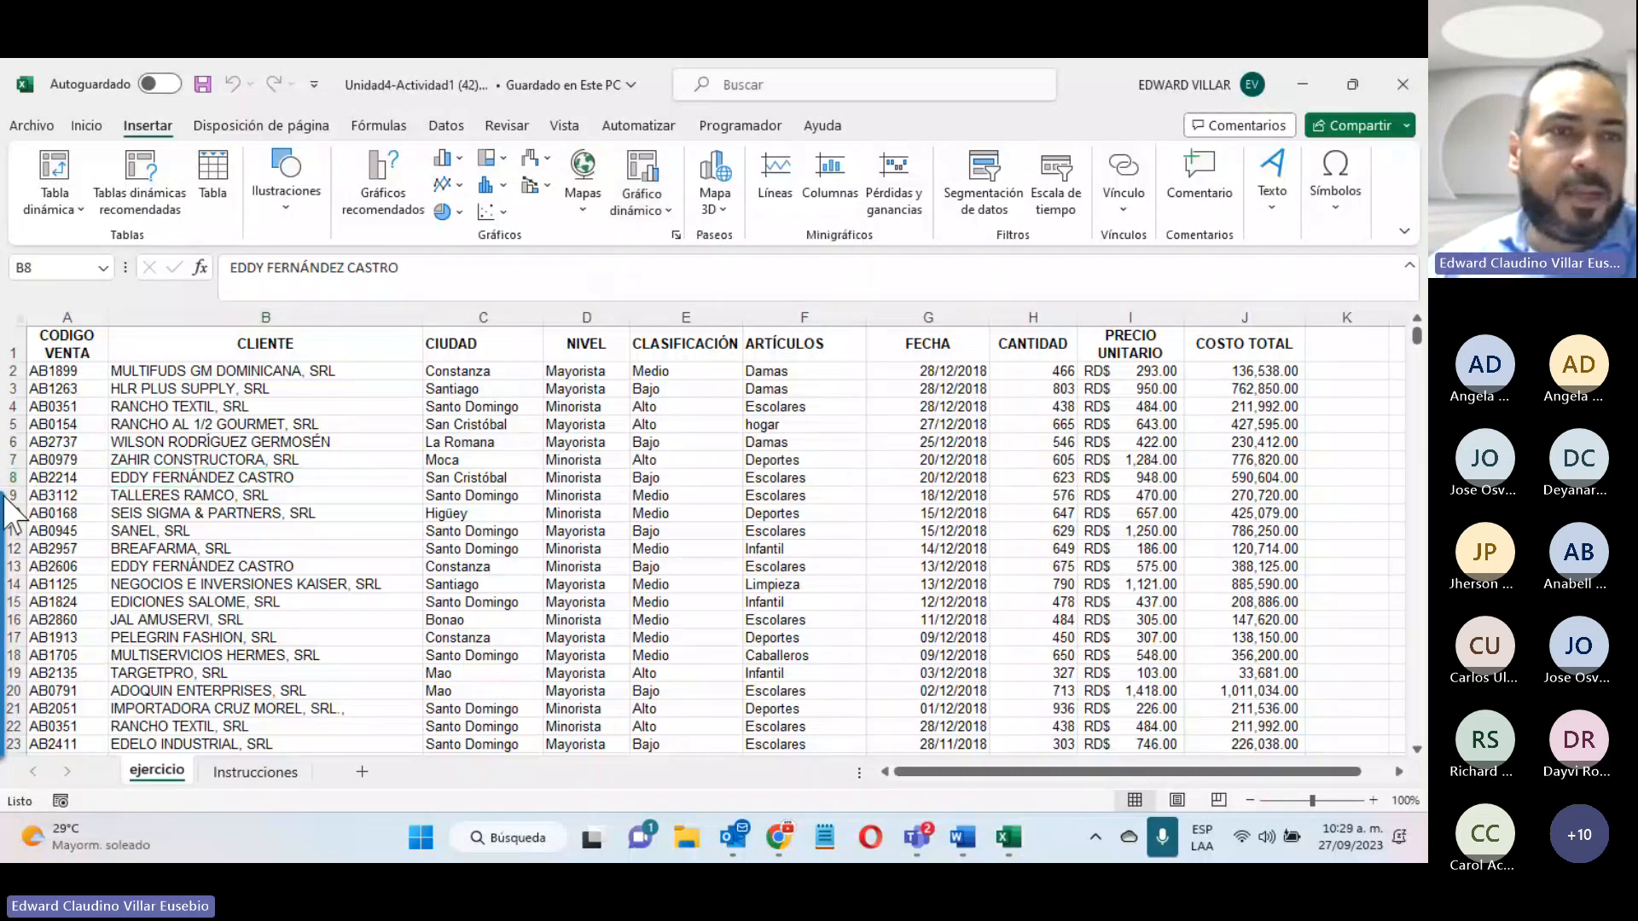
click(229, 427)
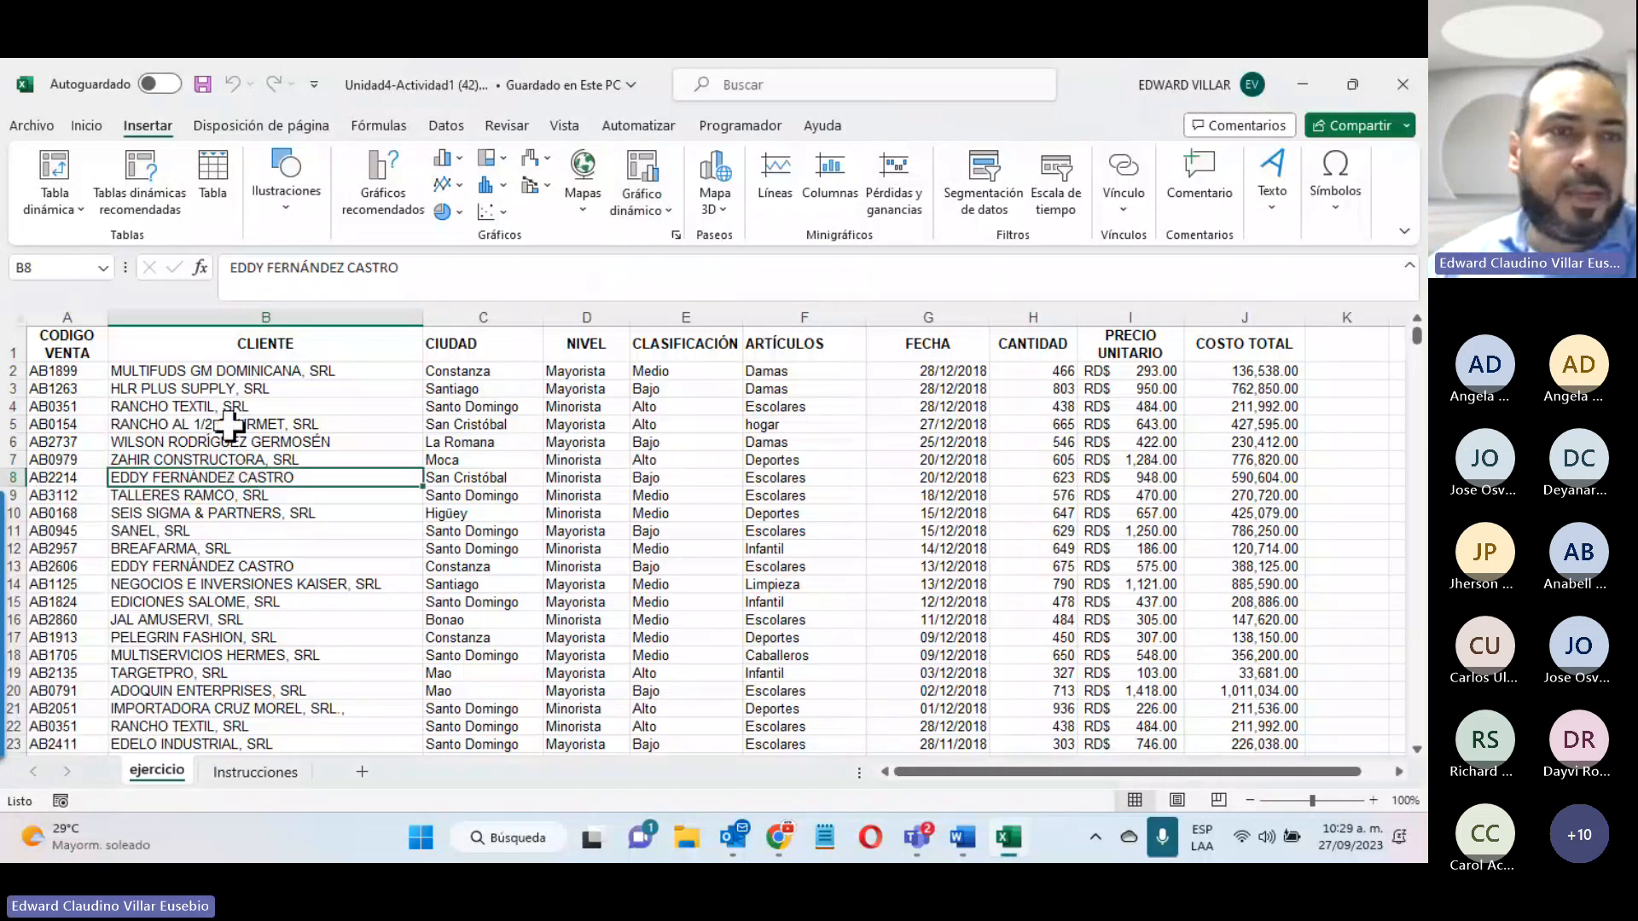
click(62, 164)
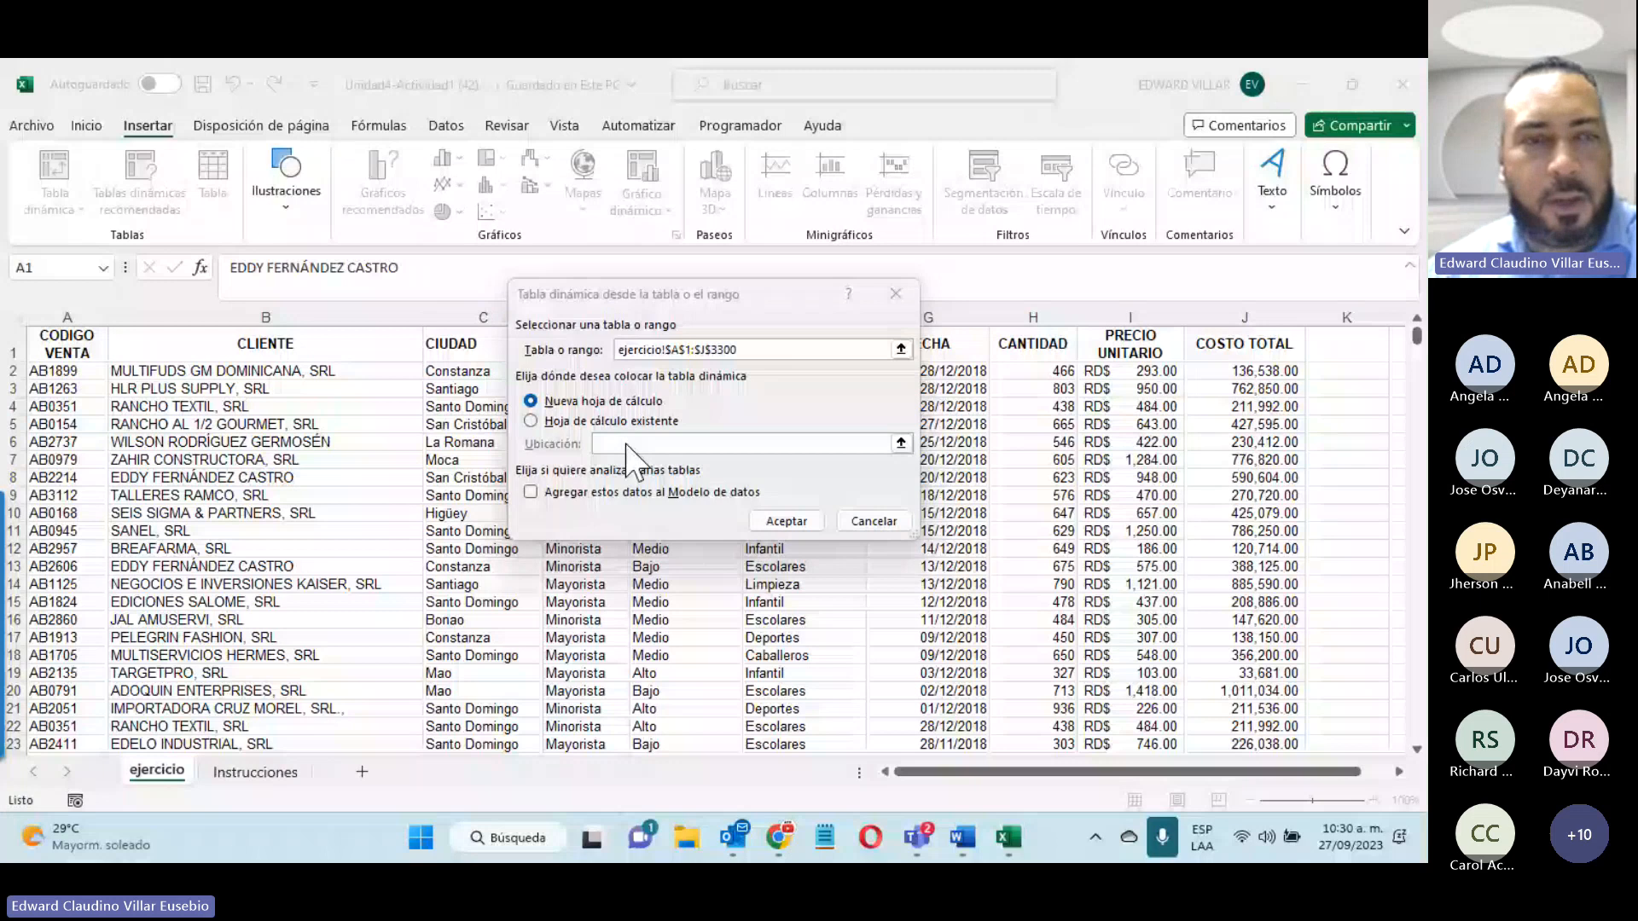
key(Return)
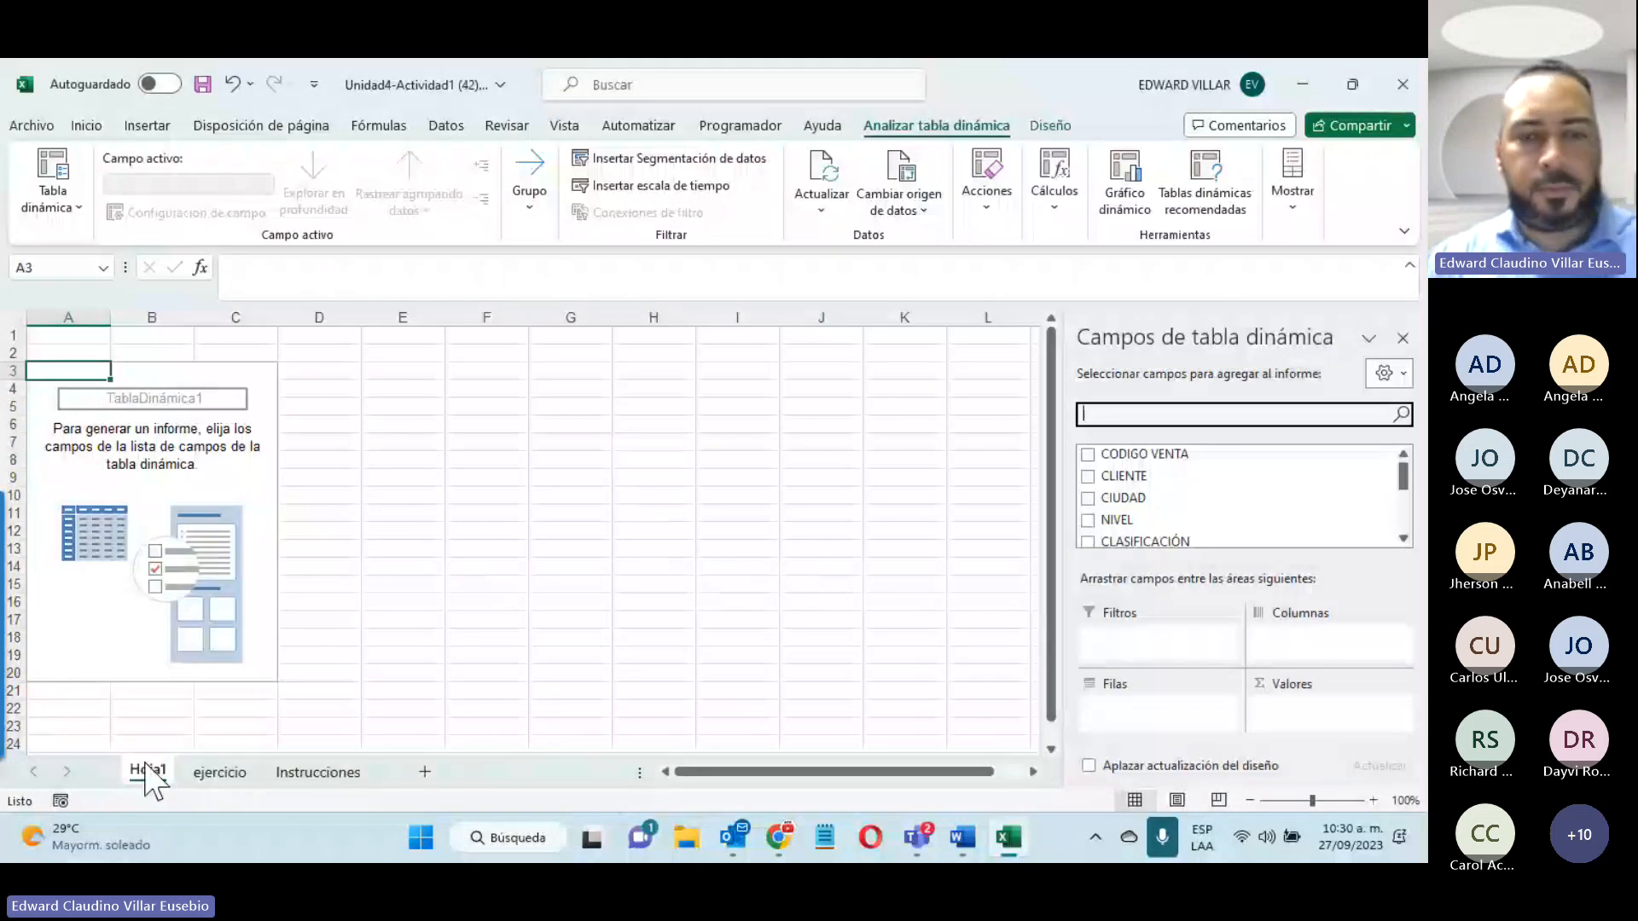
Step: Rename the new pivot table sheet as "Tabla Dinamica 1"
right_click(150, 770)
click(299, 597)
text(Tabla Di)
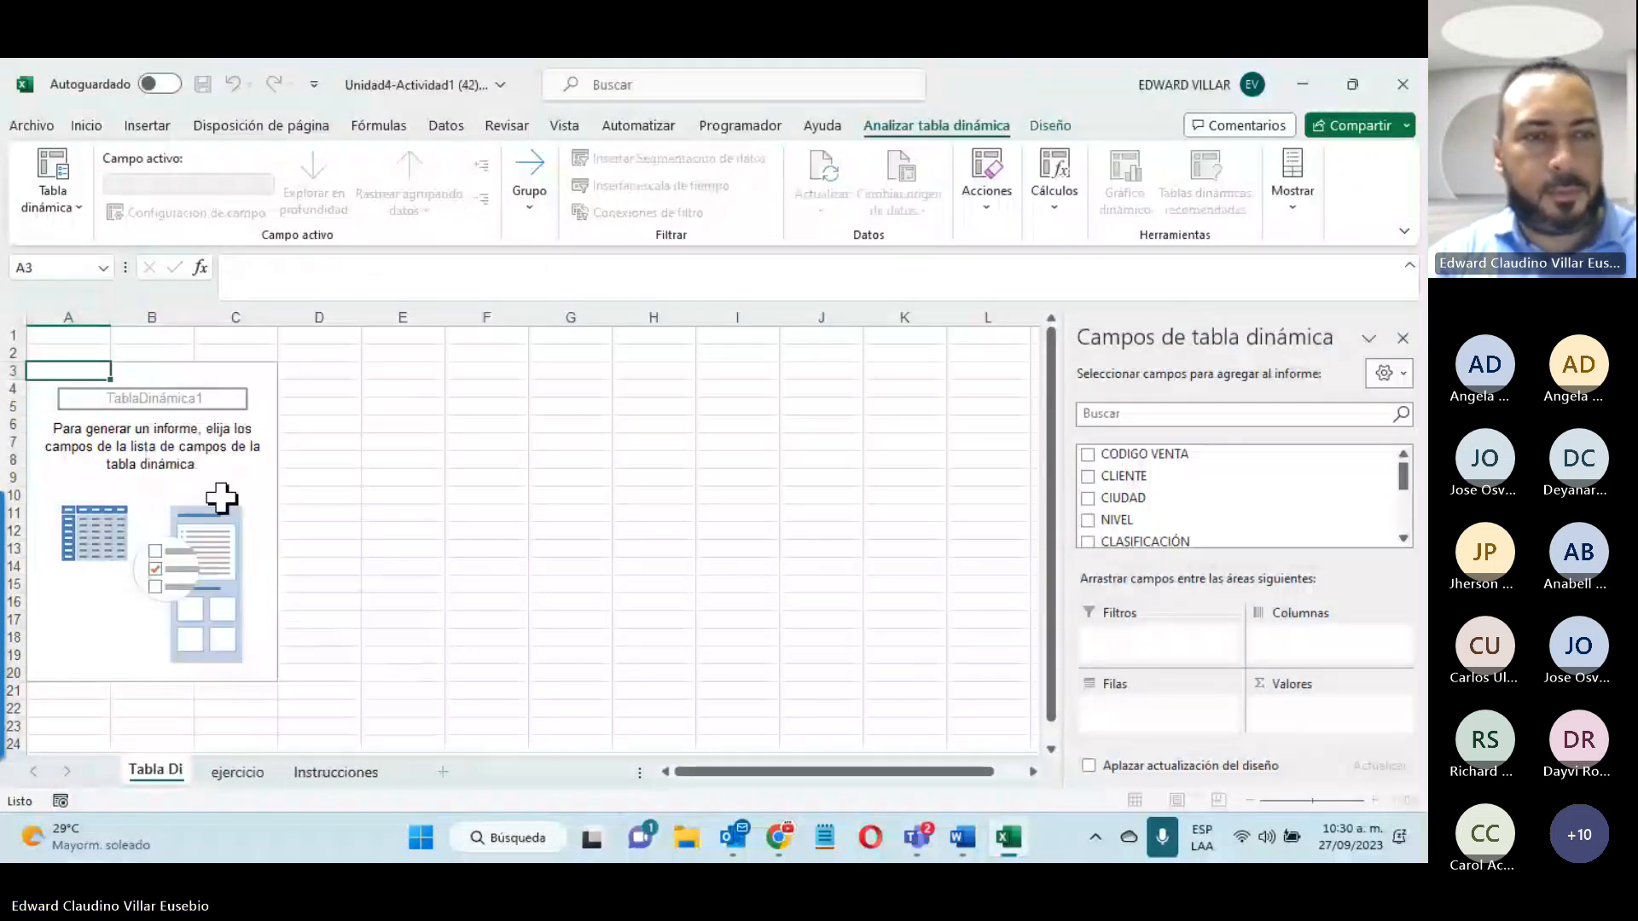
text(namica 1)
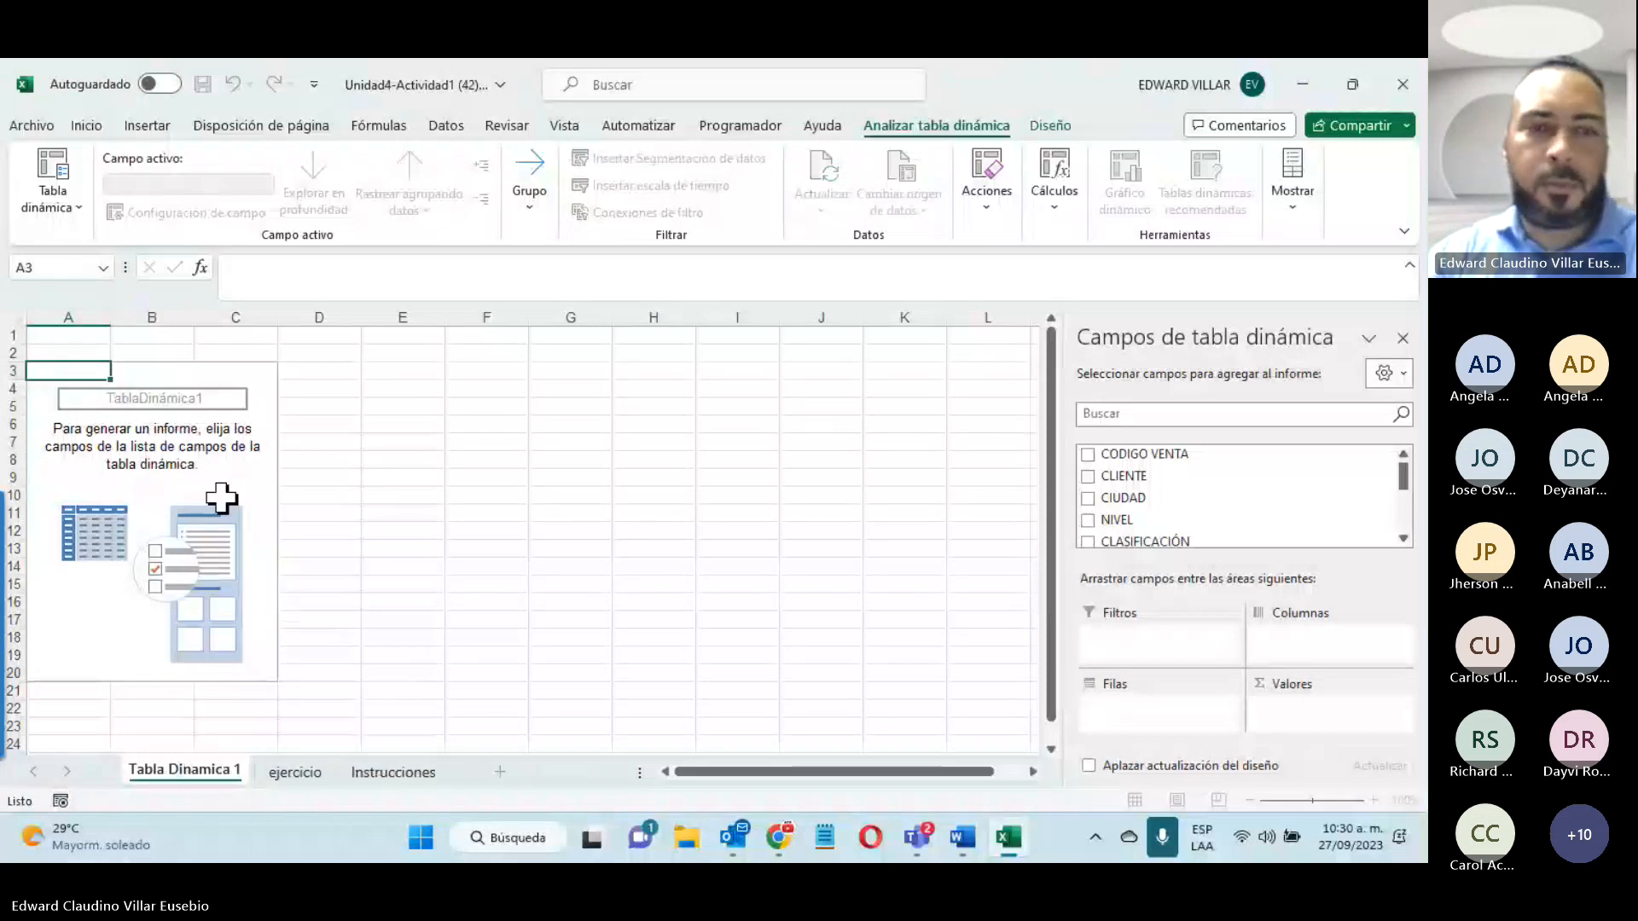
key(Return)
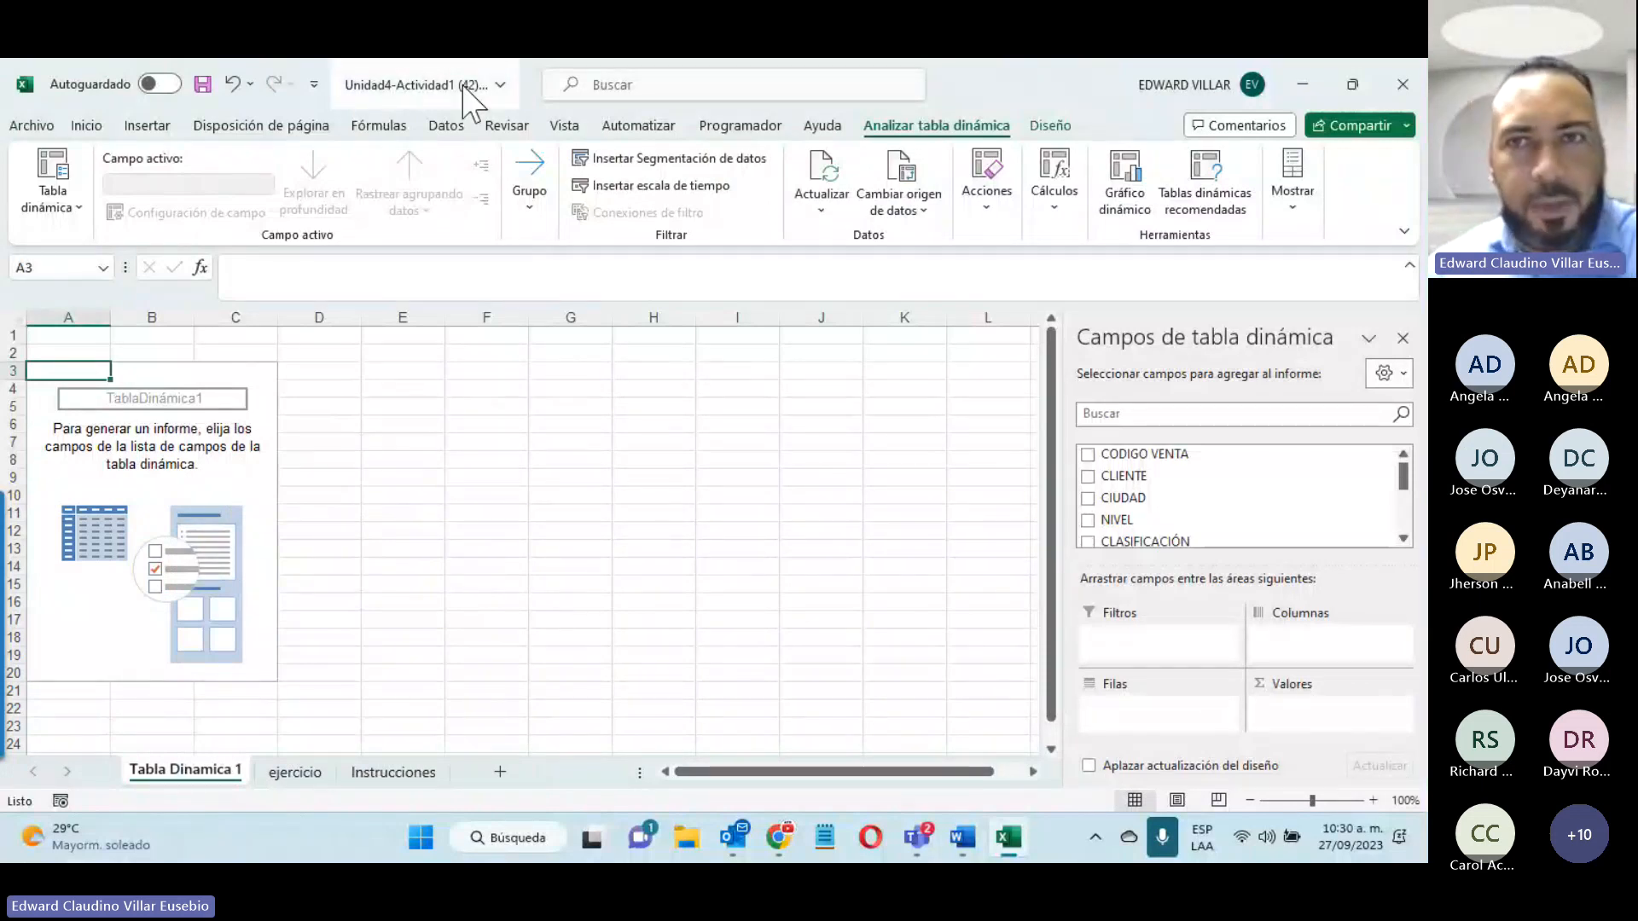
click(1115, 85)
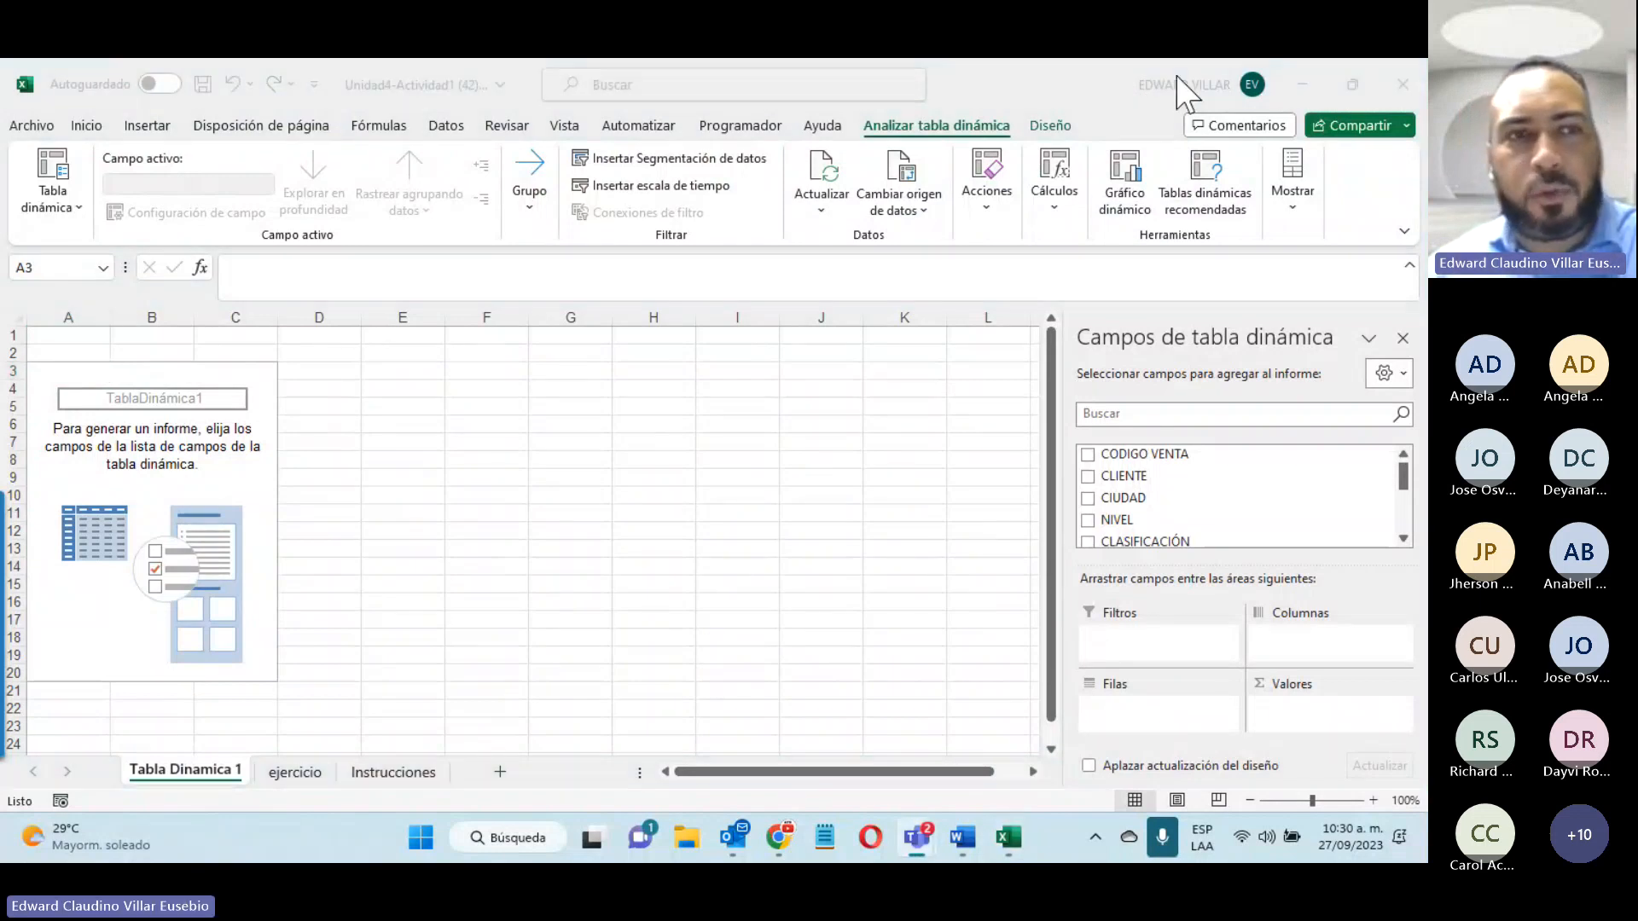
click(64, 423)
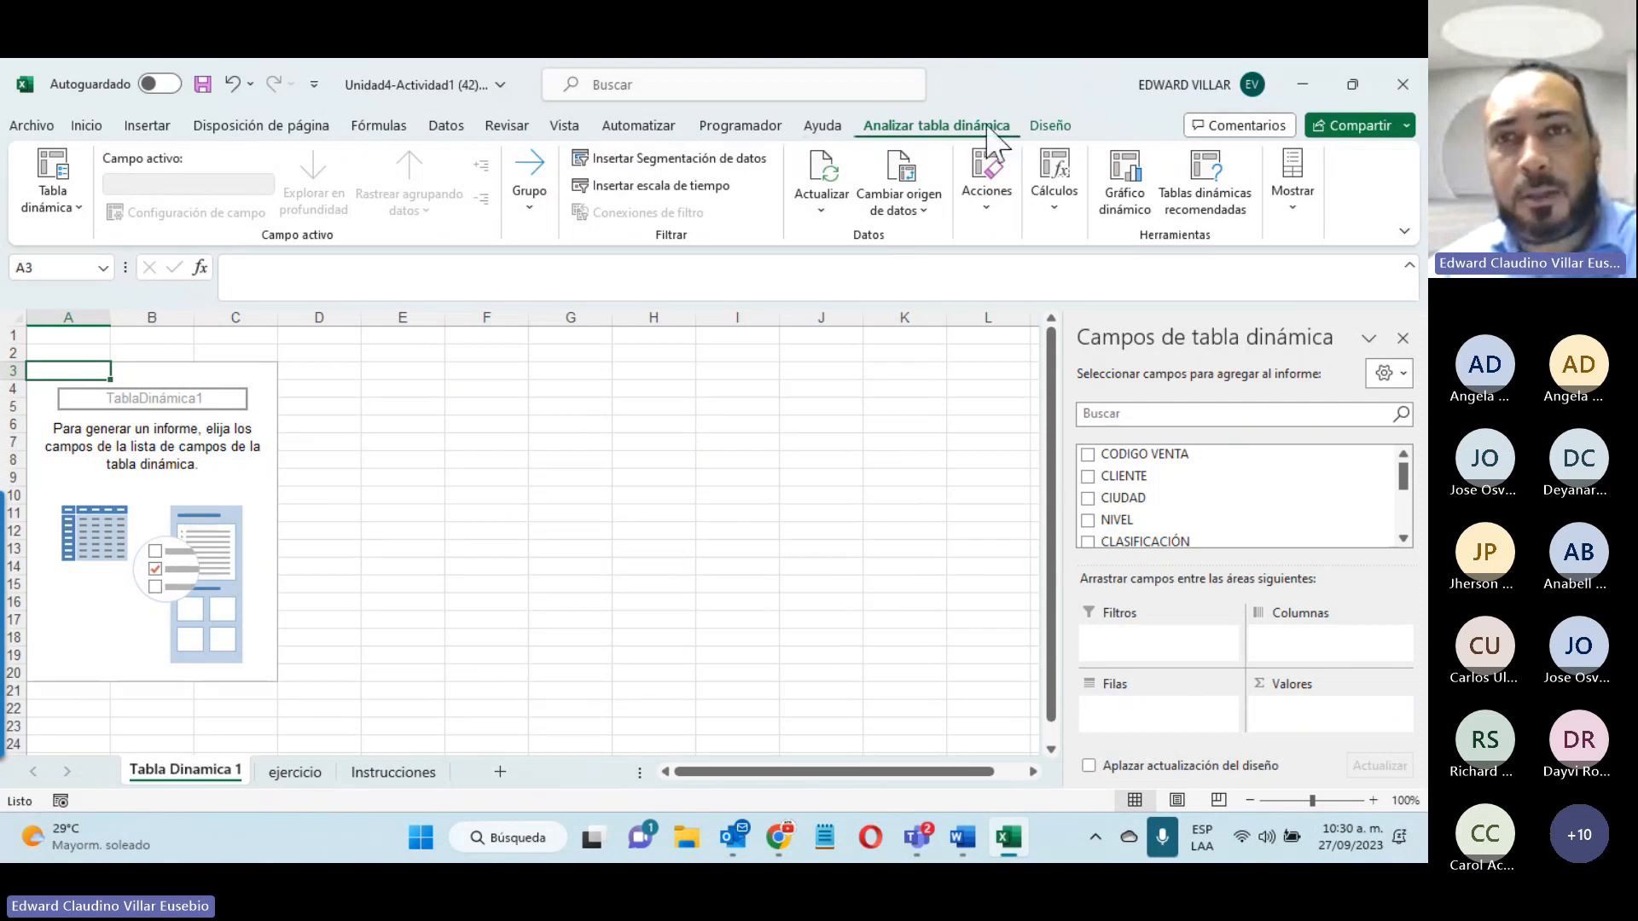
click(1042, 132)
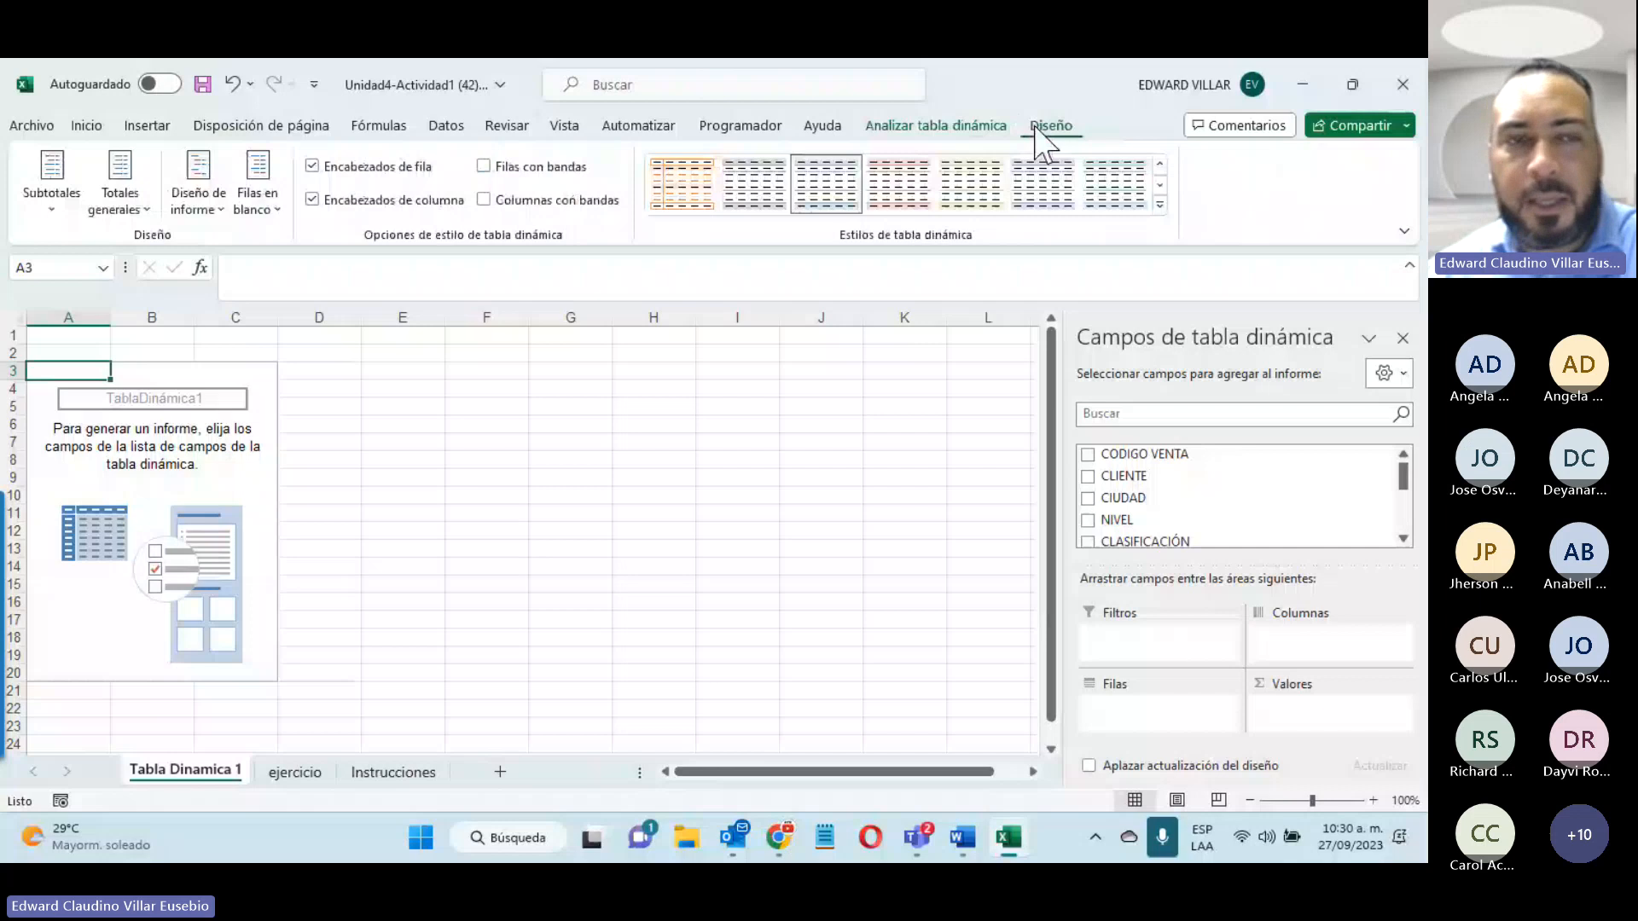
click(977, 128)
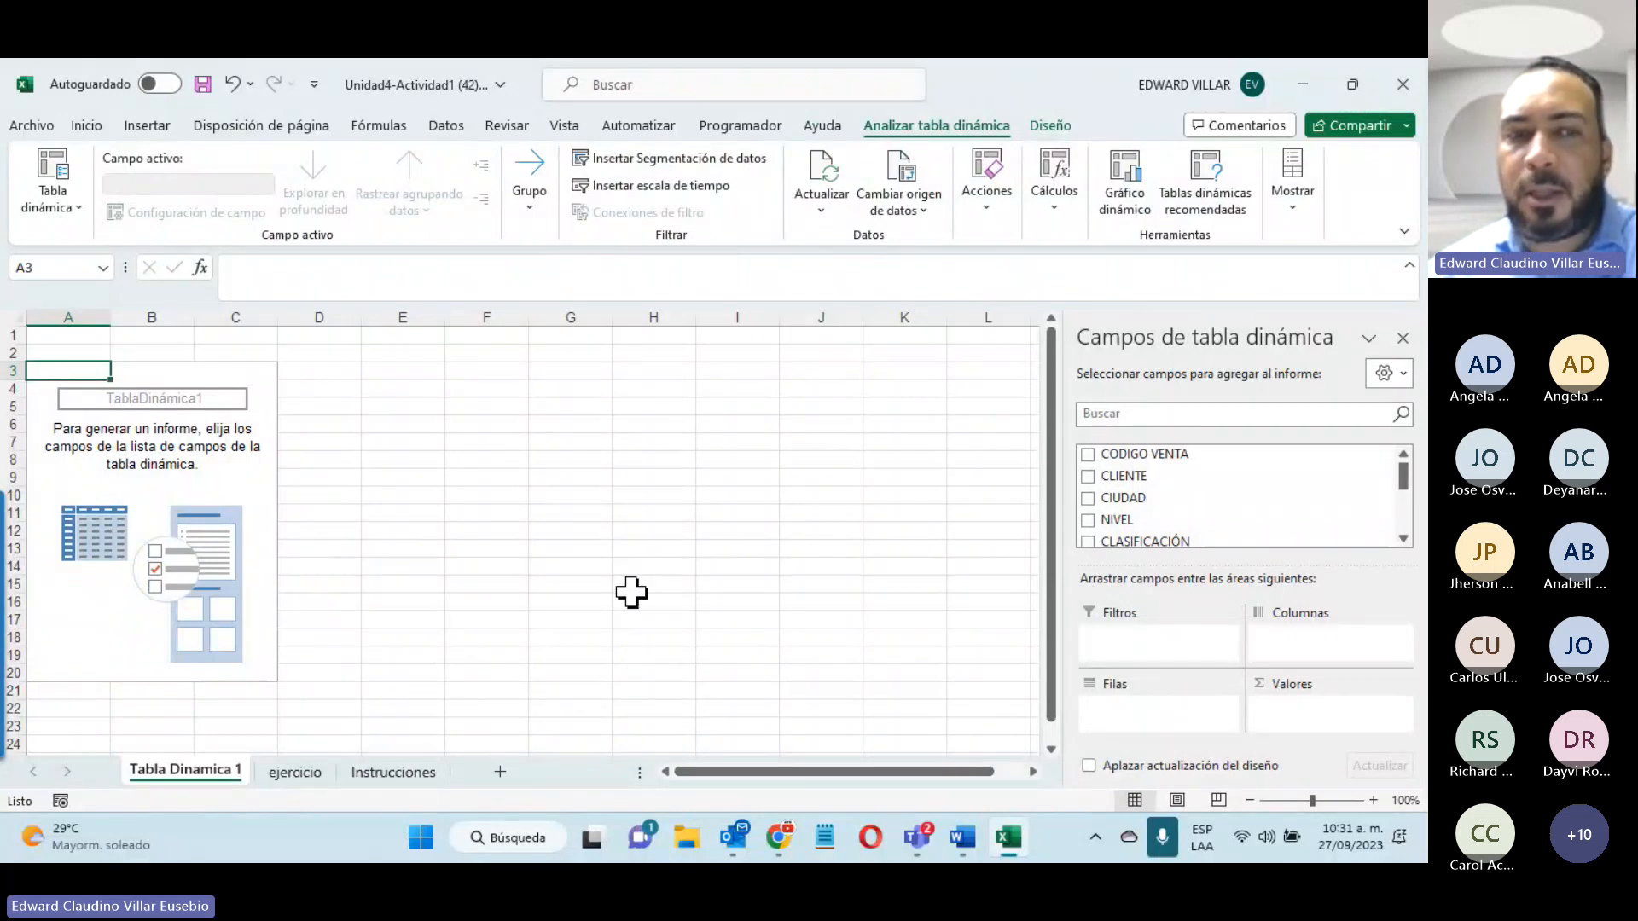
Step: Check the requirements for Tabla dinámica #1 on the Instrucciones sheet and add the CANTIDAD field to the pivot table's values
click(373, 772)
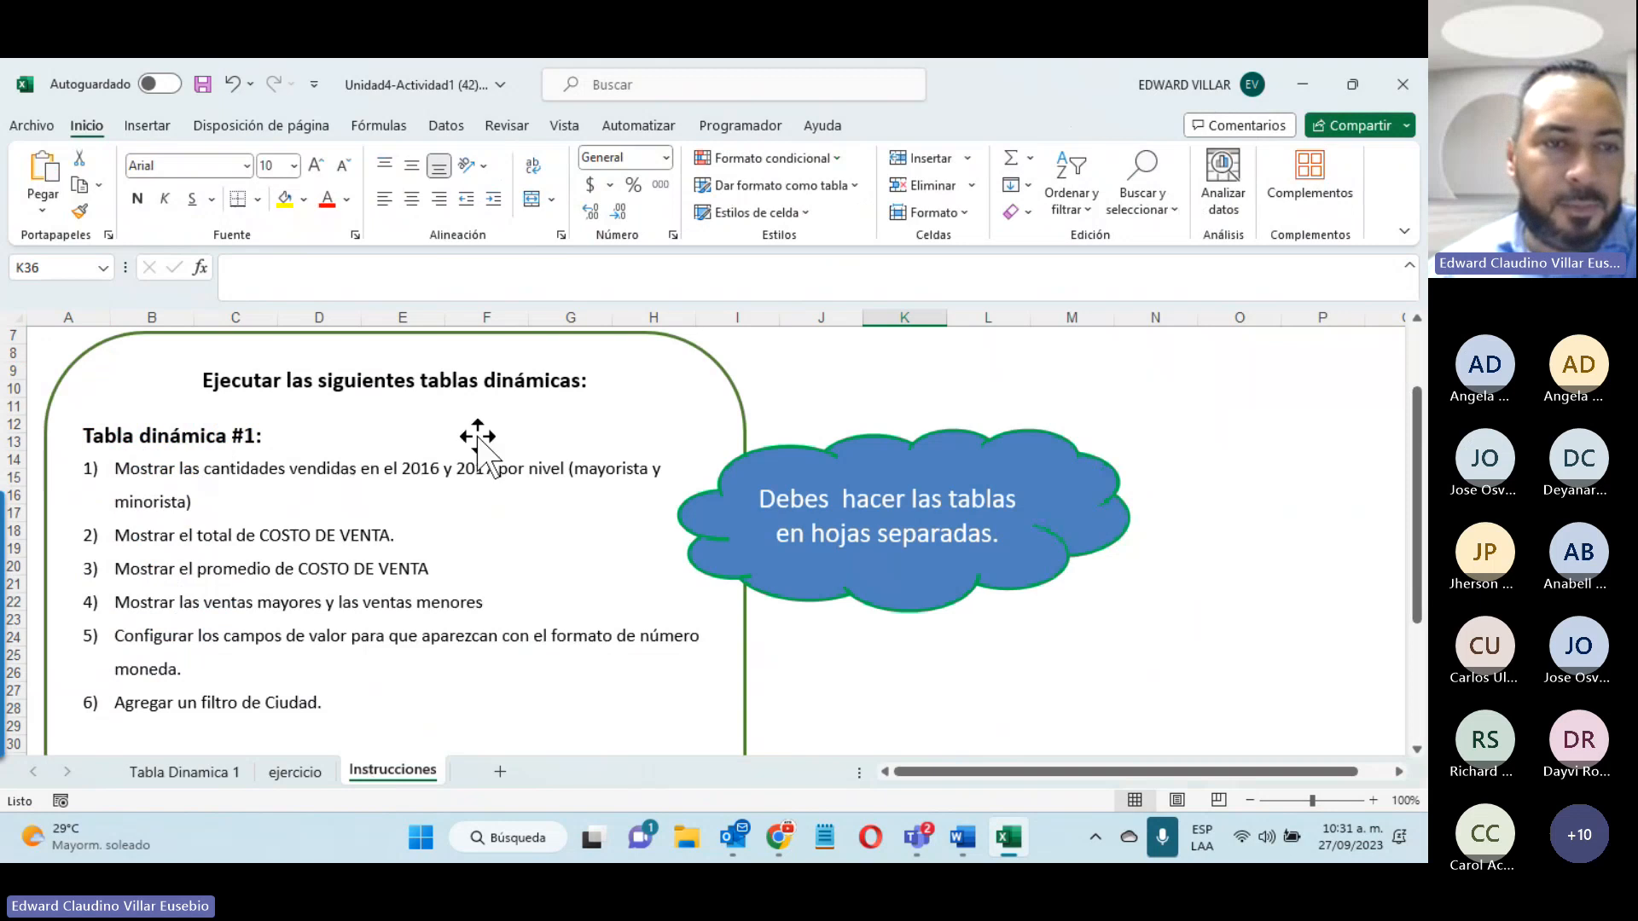
click(214, 778)
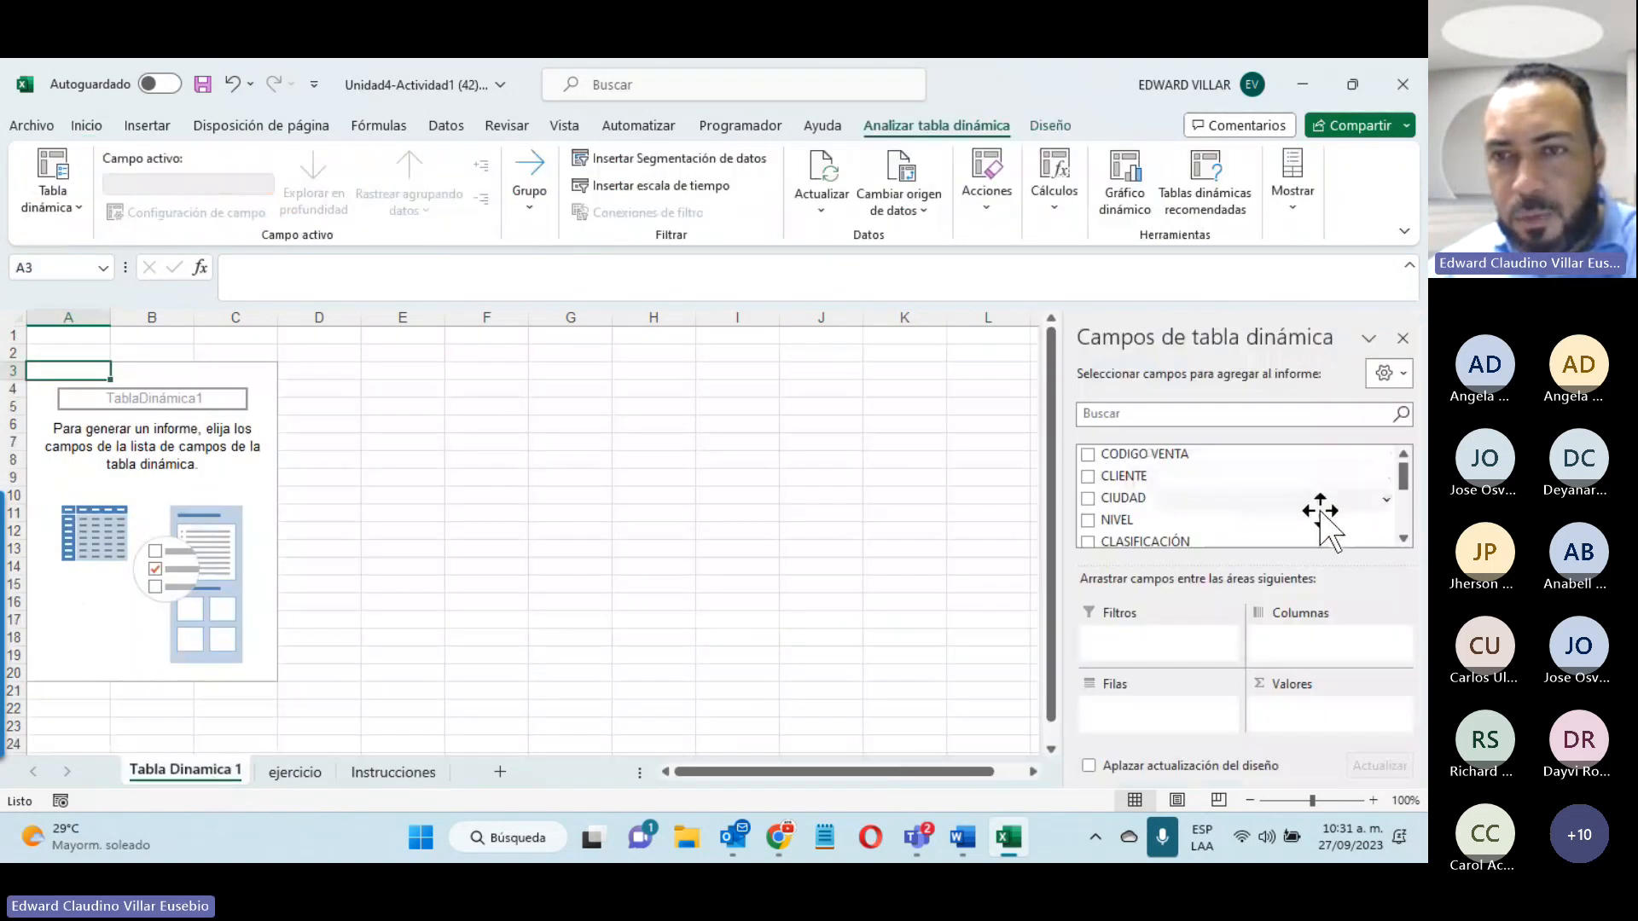
click(1404, 538)
click(1404, 539)
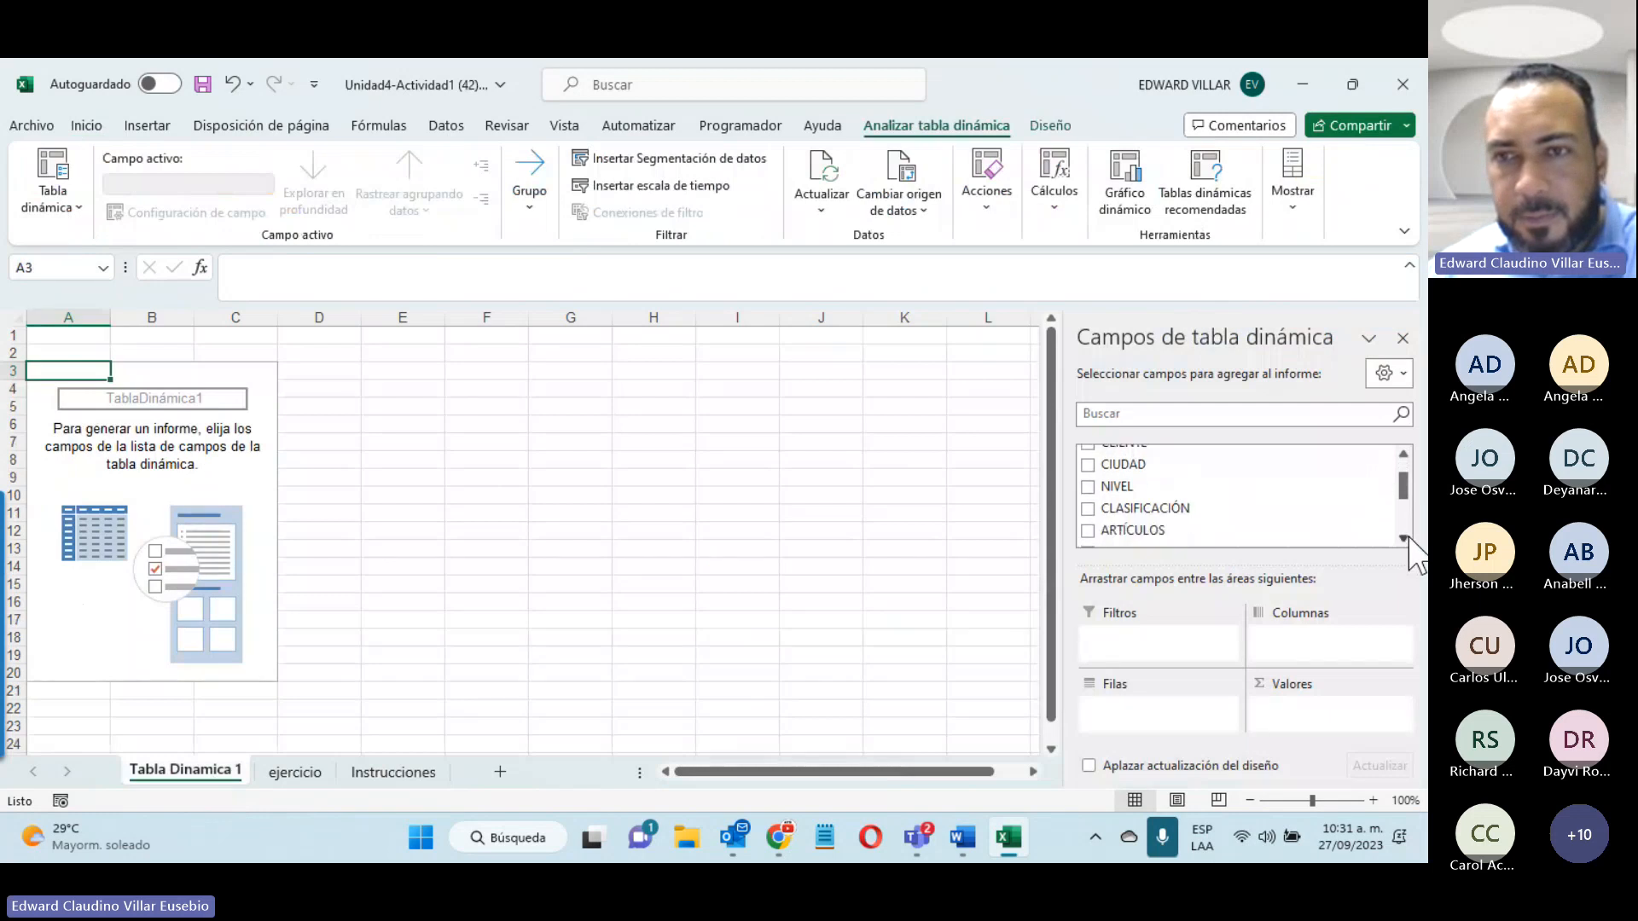
click(1404, 538)
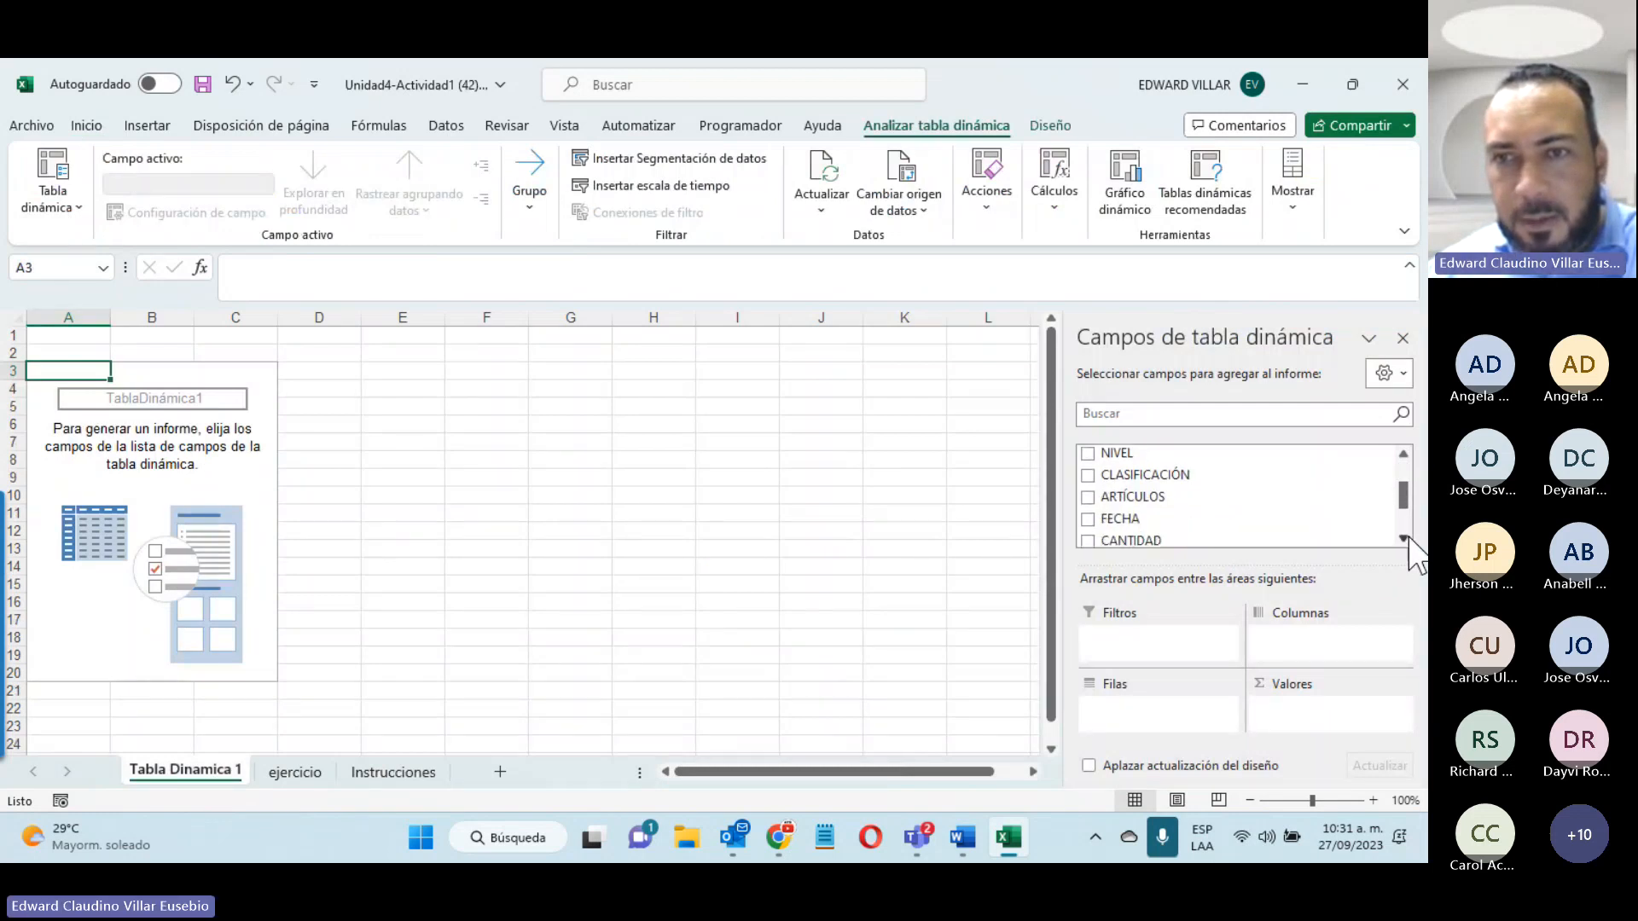
click(1404, 538)
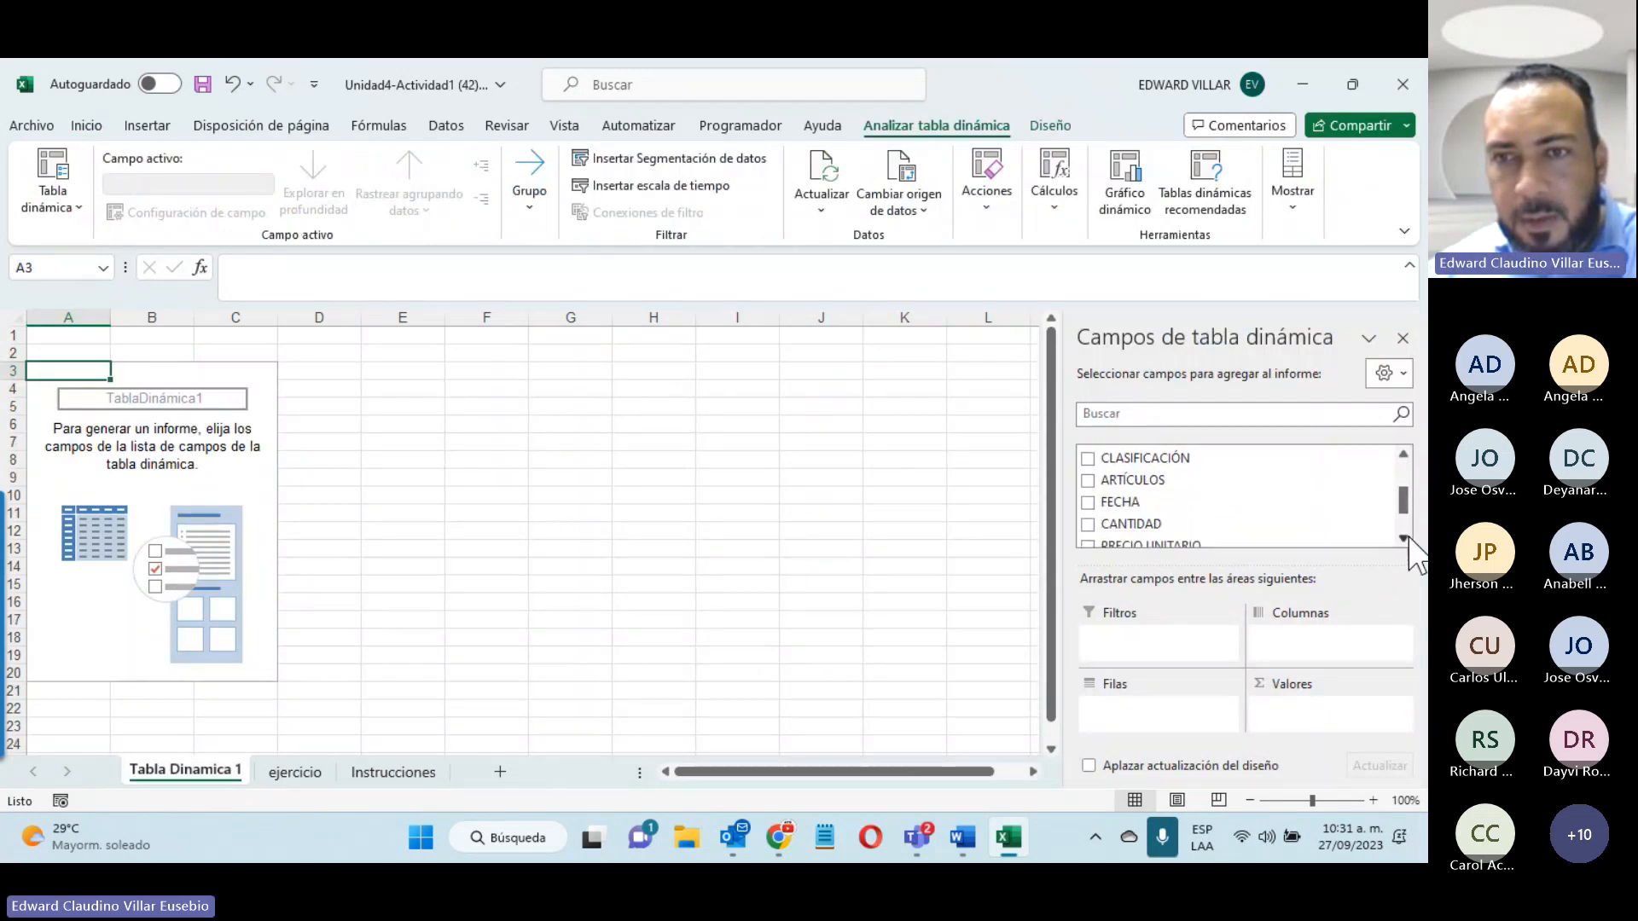
click(1113, 531)
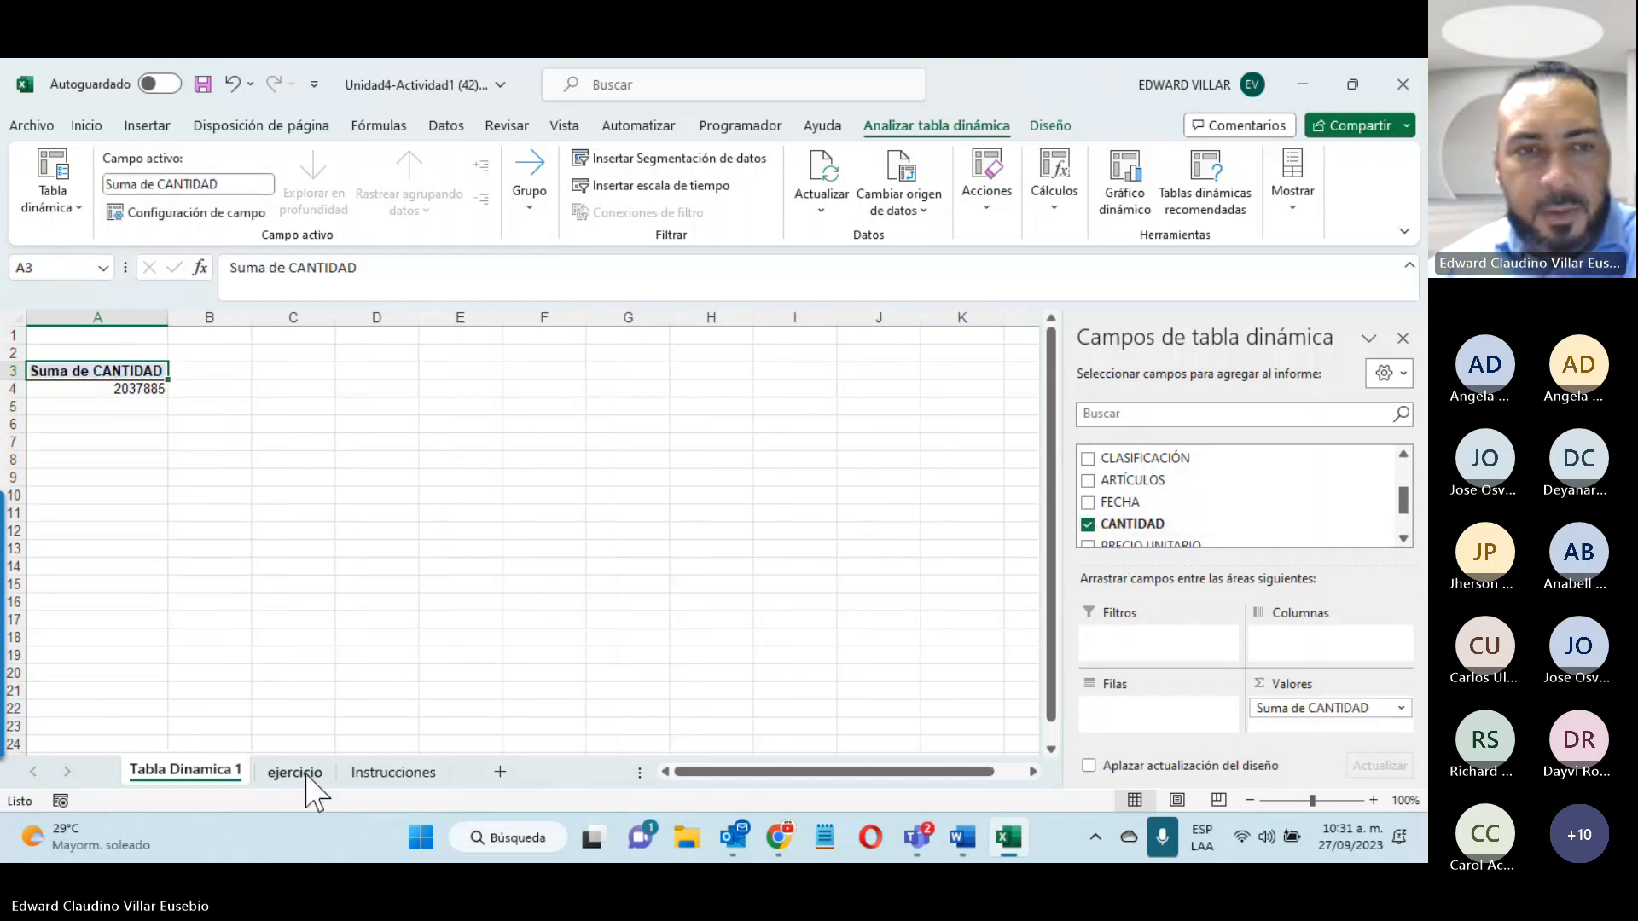
Step: Recheck the Instrucciones sheet for the required years and add the FECHA field to the pivot table's rows
click(366, 774)
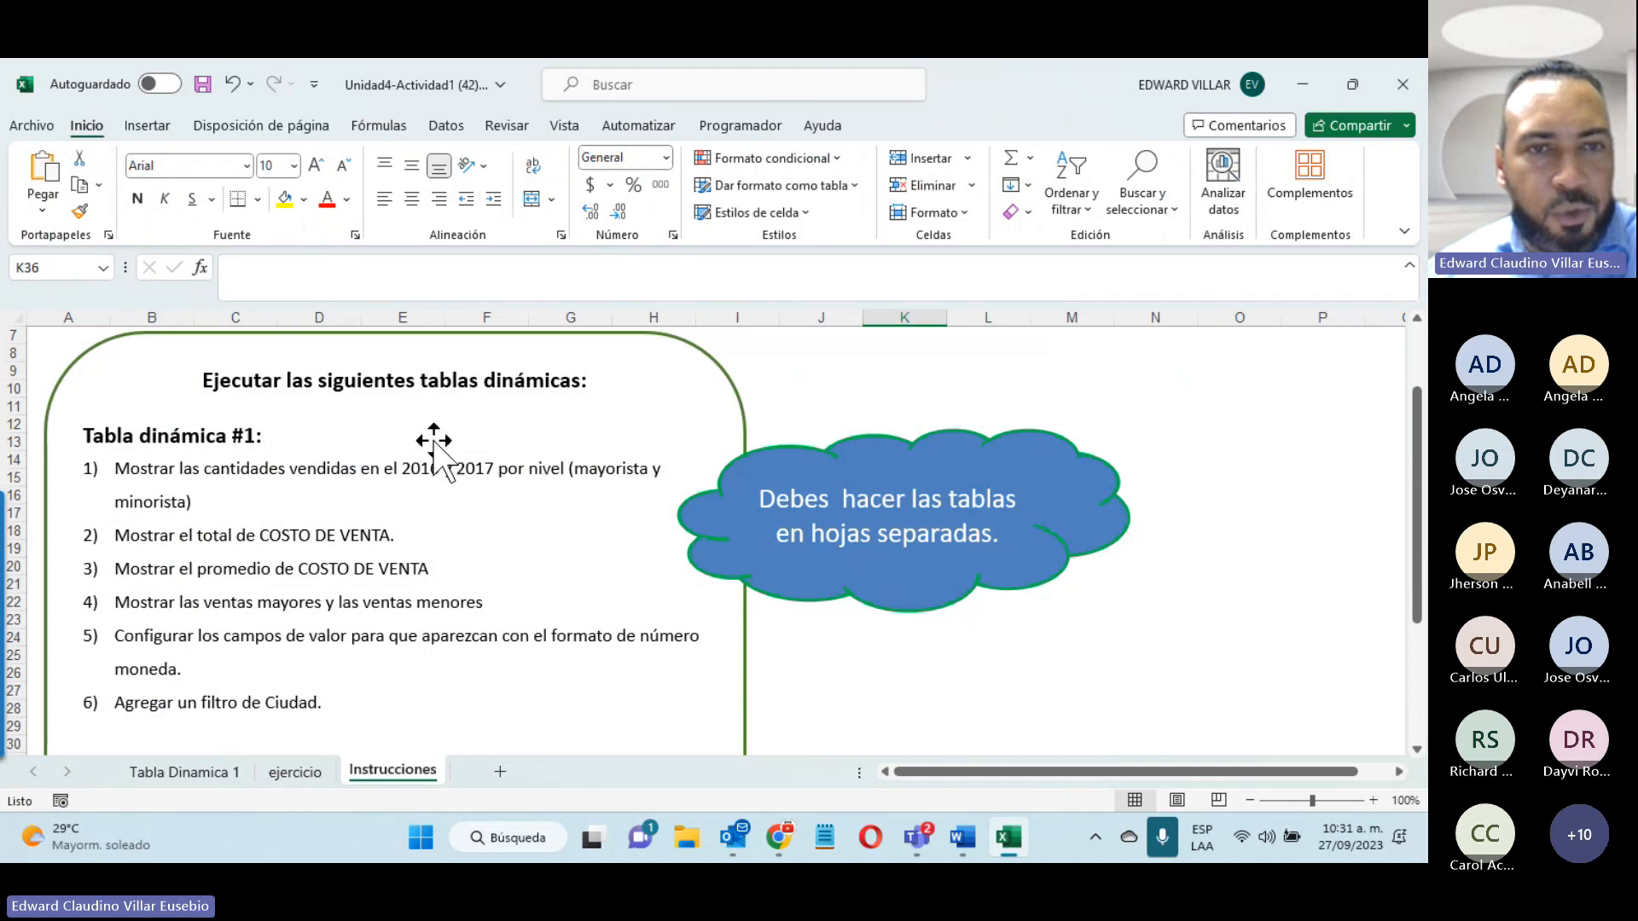
click(203, 776)
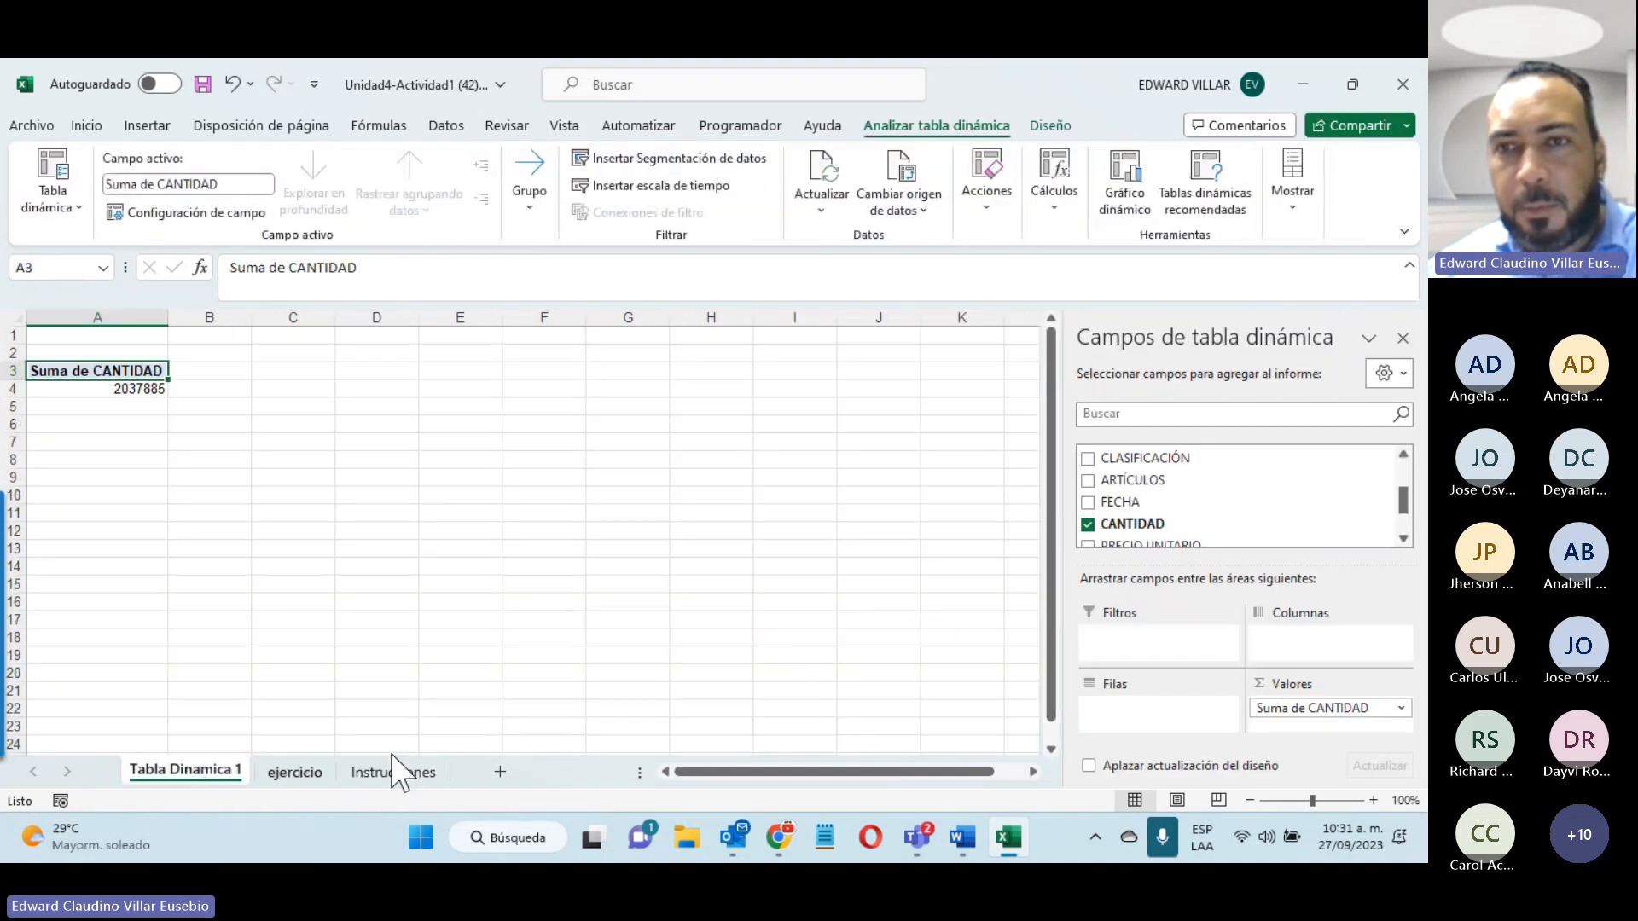
click(1088, 503)
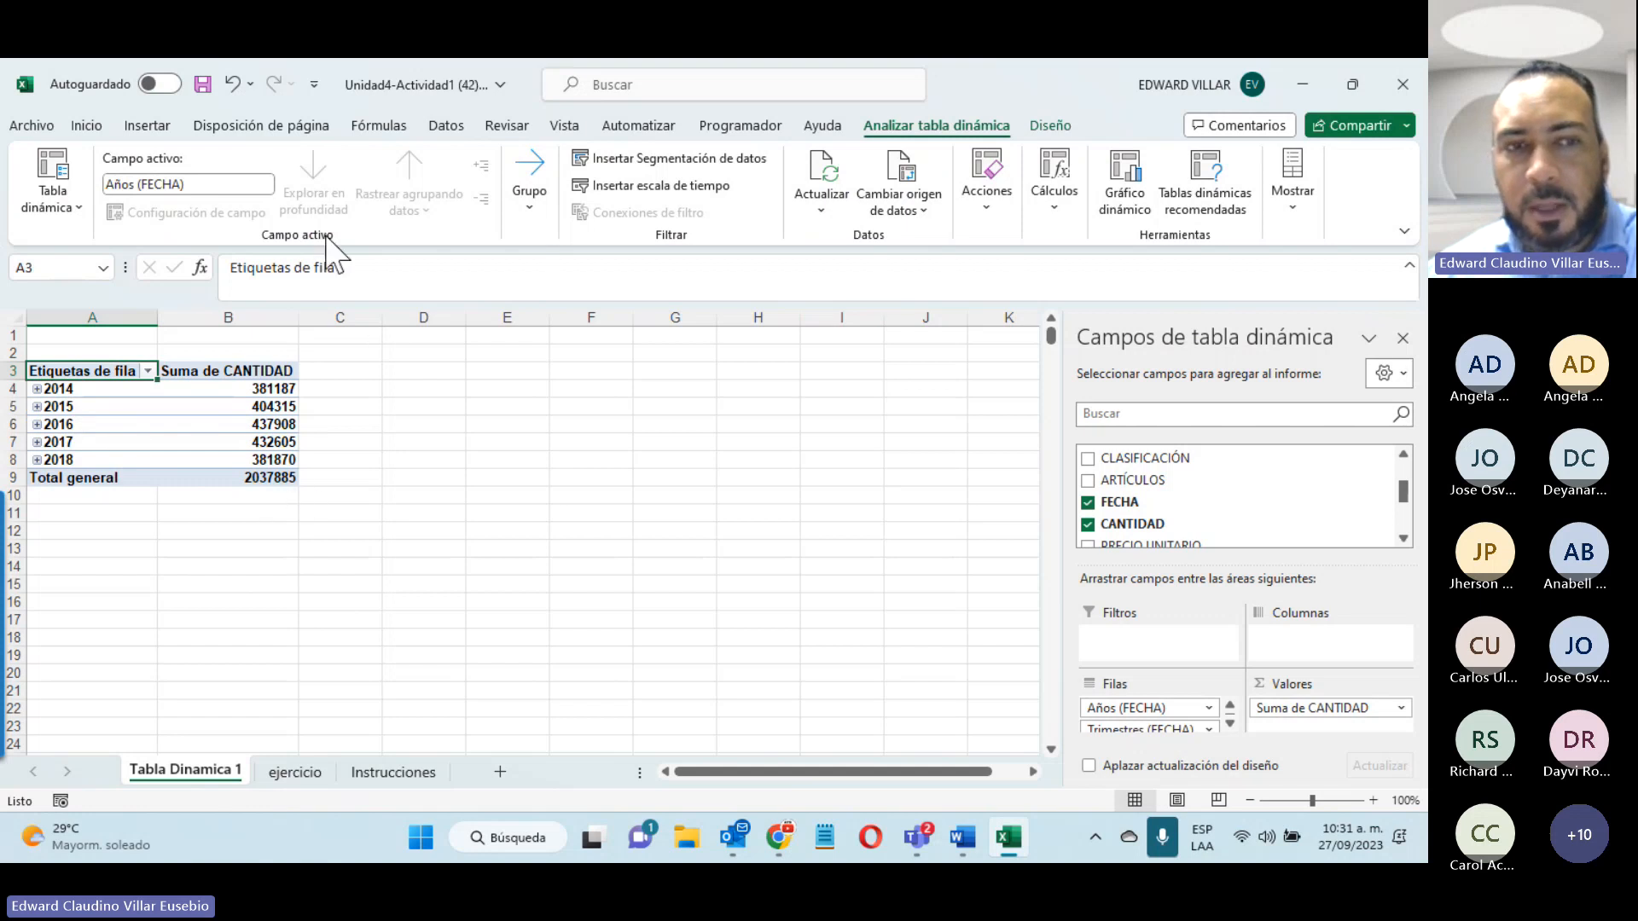
Step: Review the sales level requirement in the Instrucciones sheet and add the NIVEL field to the pivot table
mouse_move(4, 673)
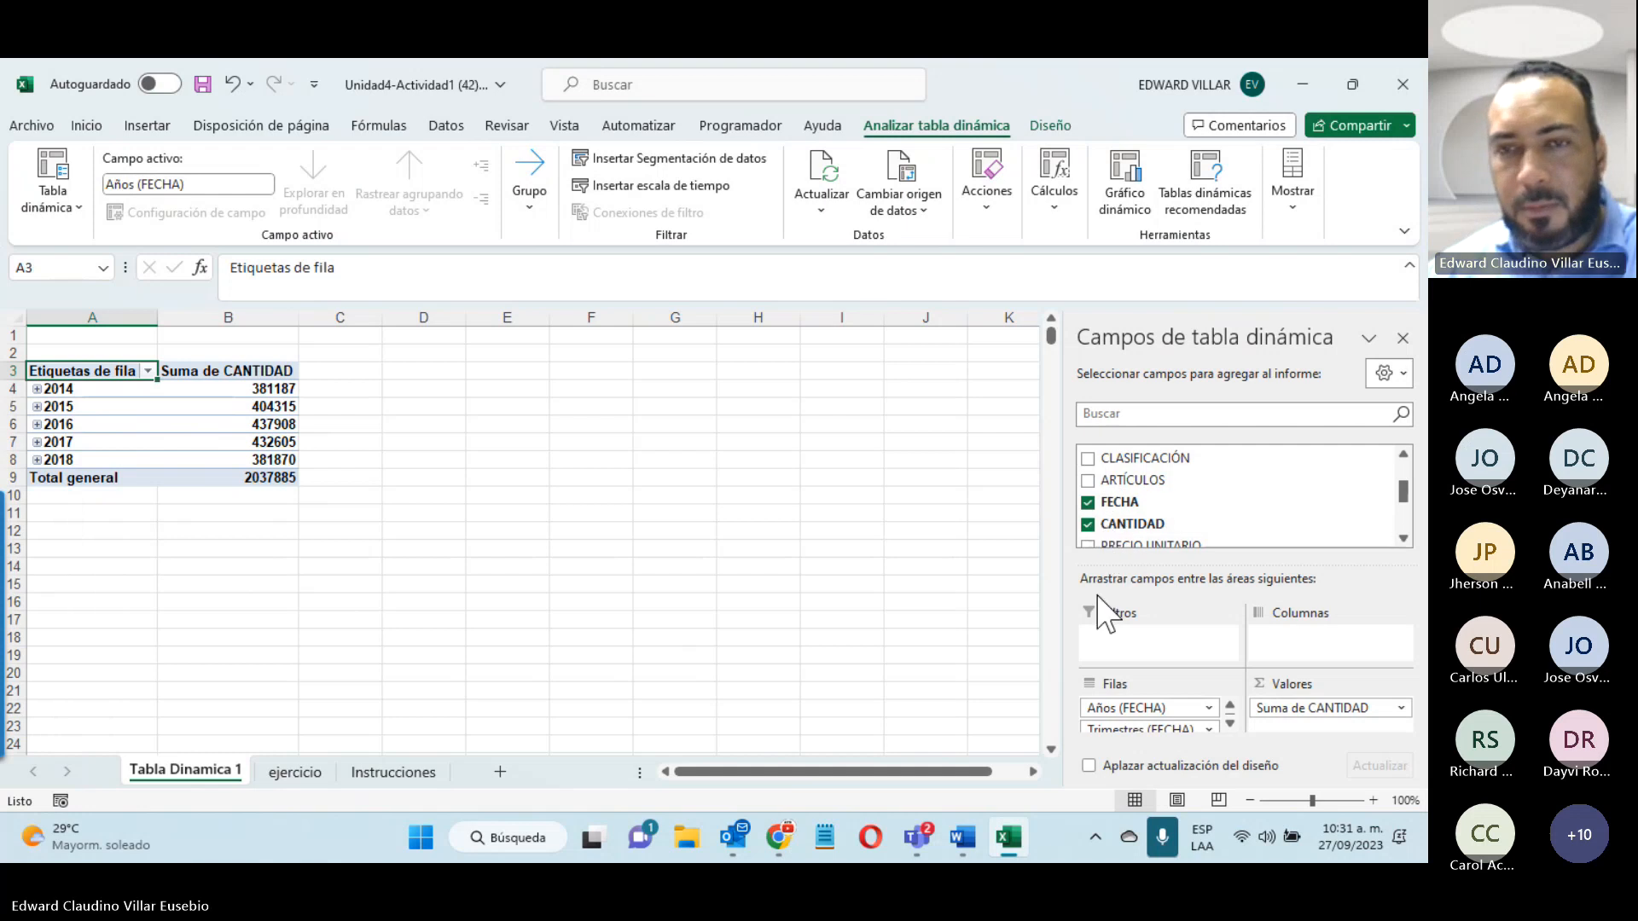
click(375, 773)
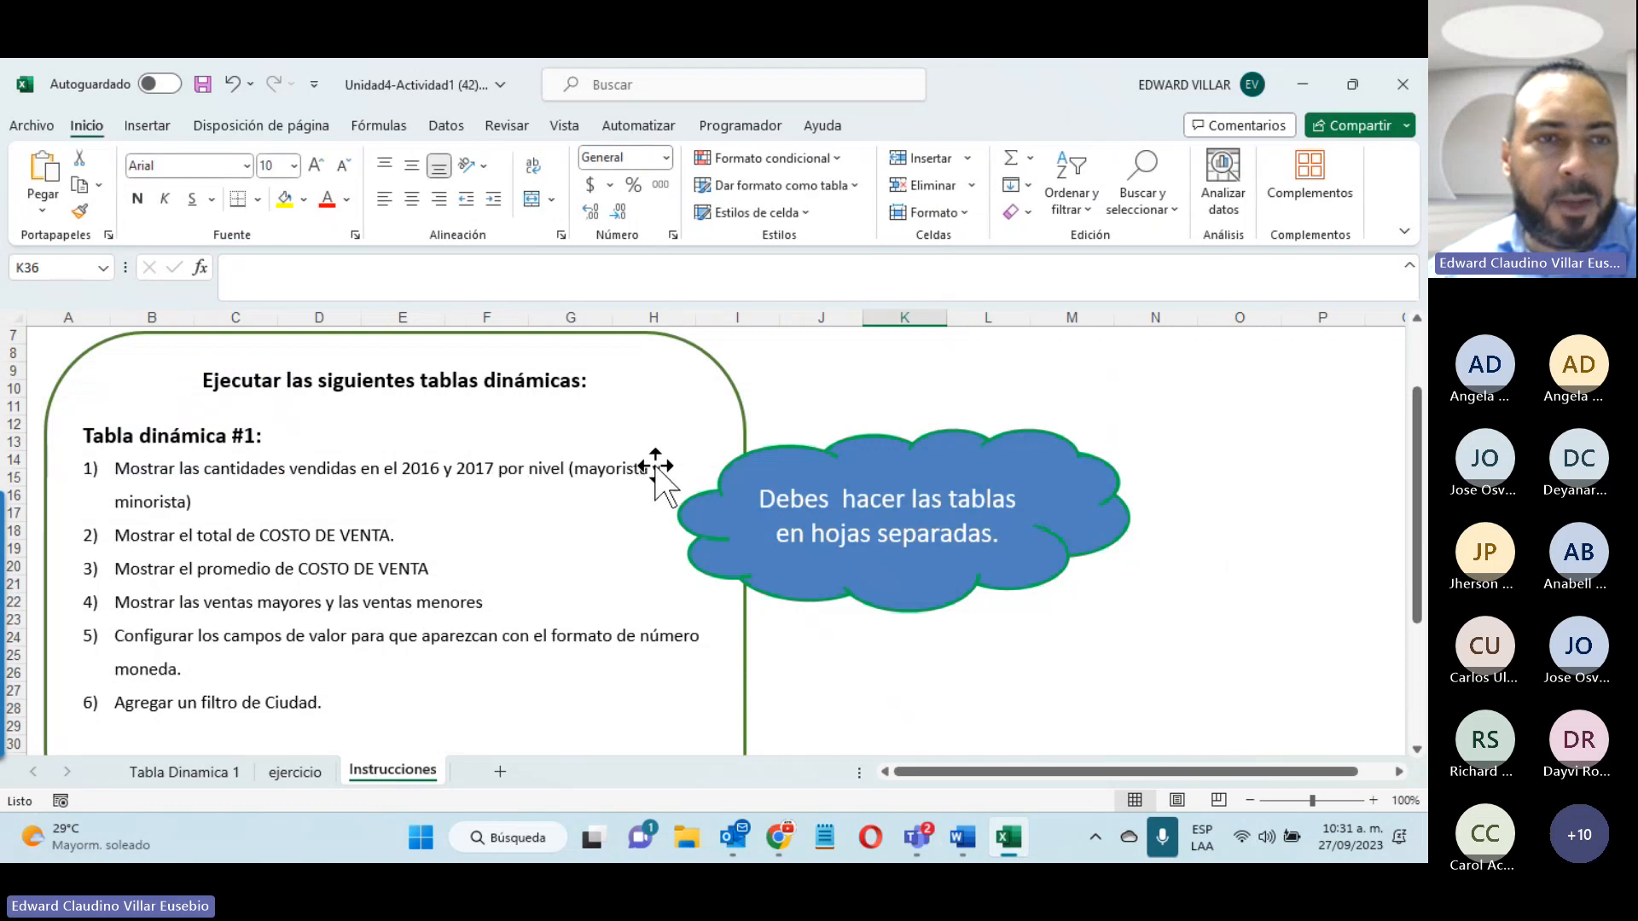
click(181, 773)
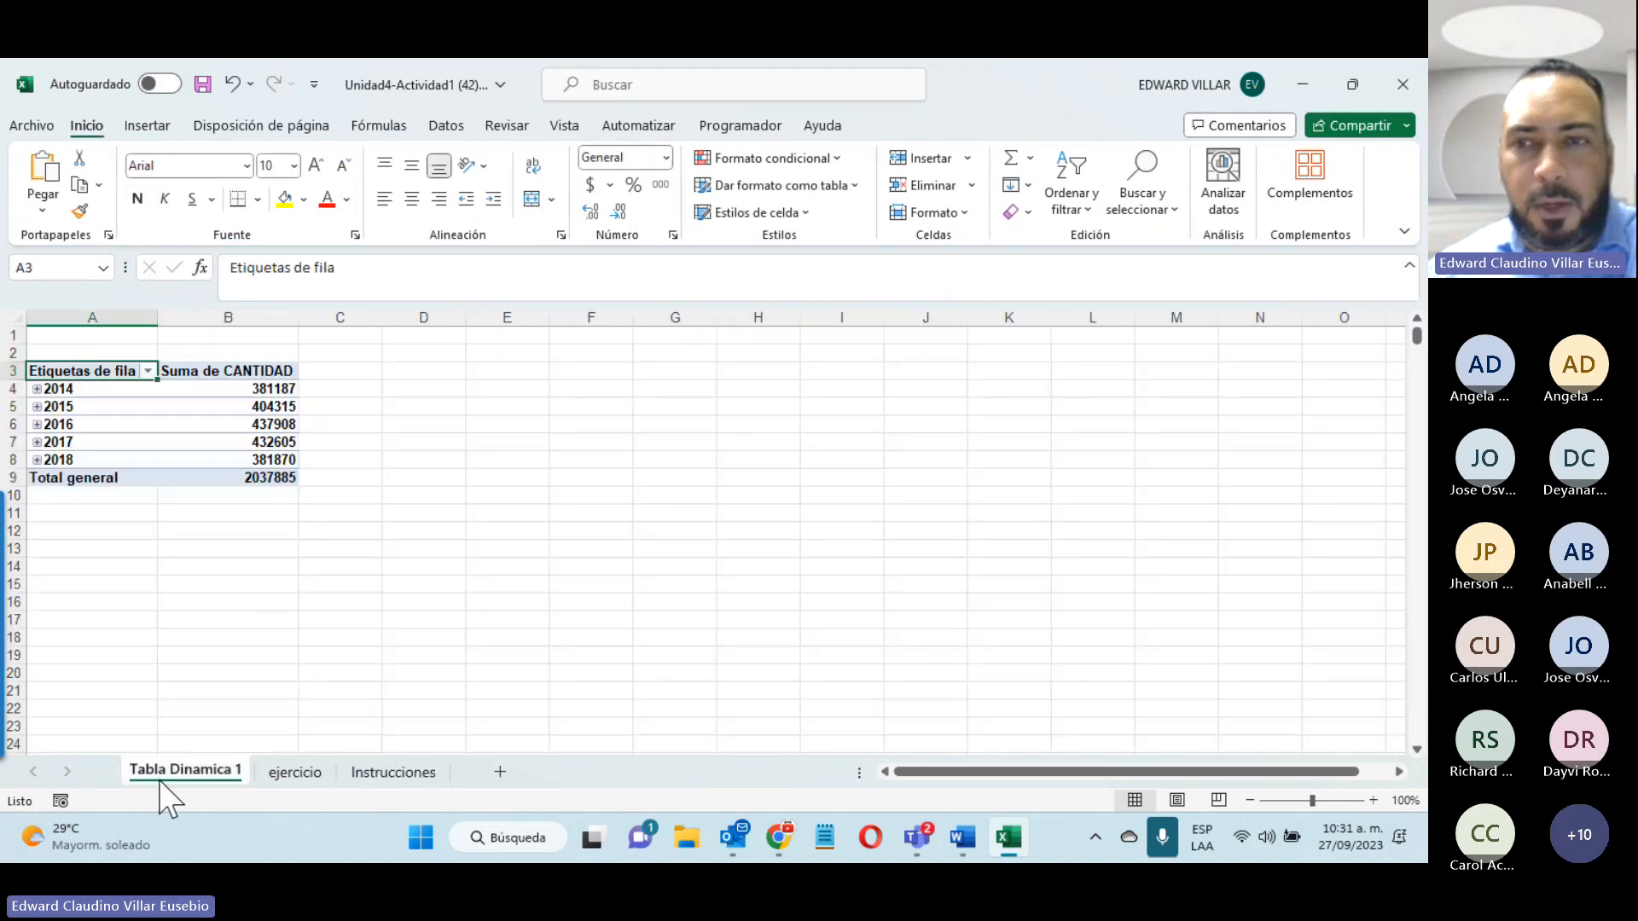
scroll(1173, 512, up, 3)
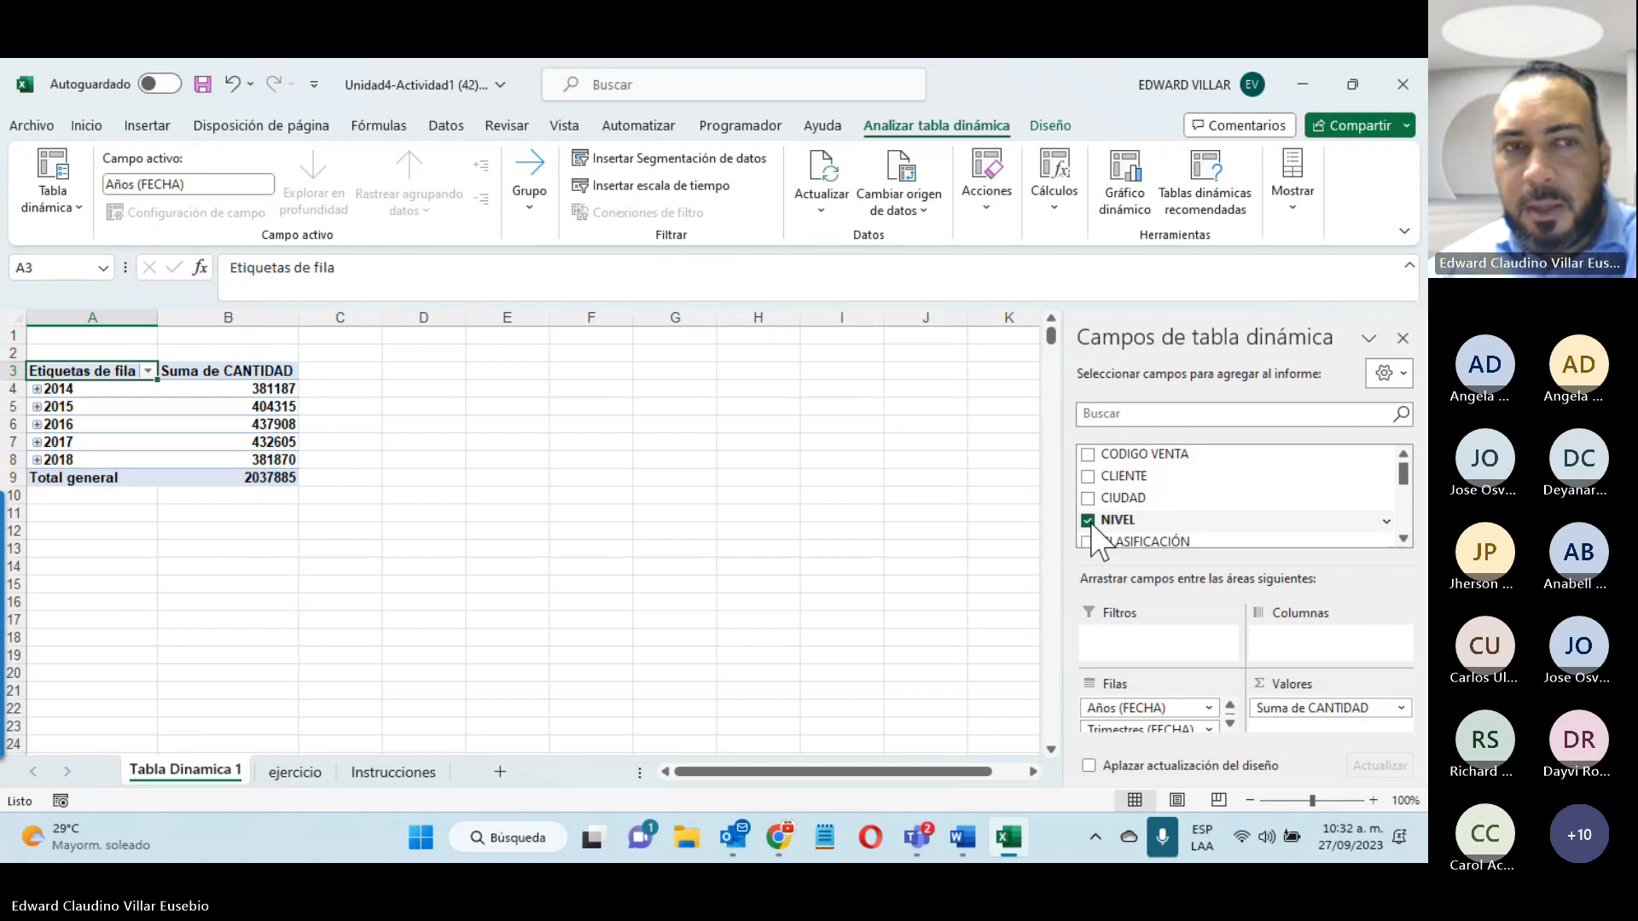
Step: Expand 2014, its Trim.1 and the month ene in the row labels to examine the daily quantities by level
click(36, 389)
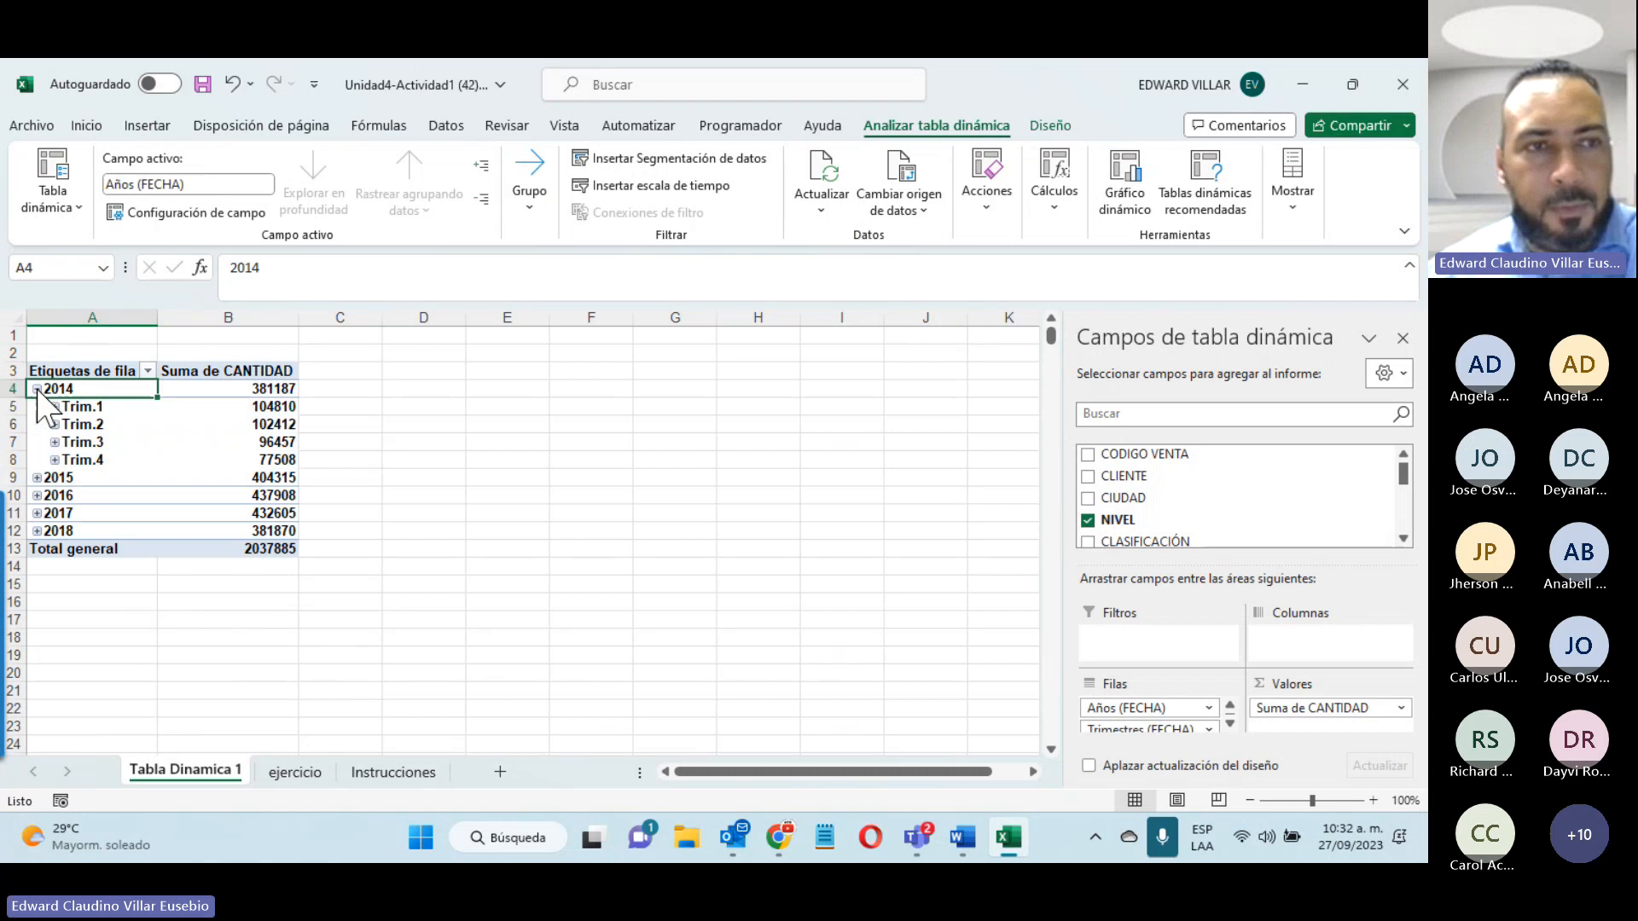
click(56, 407)
click(54, 407)
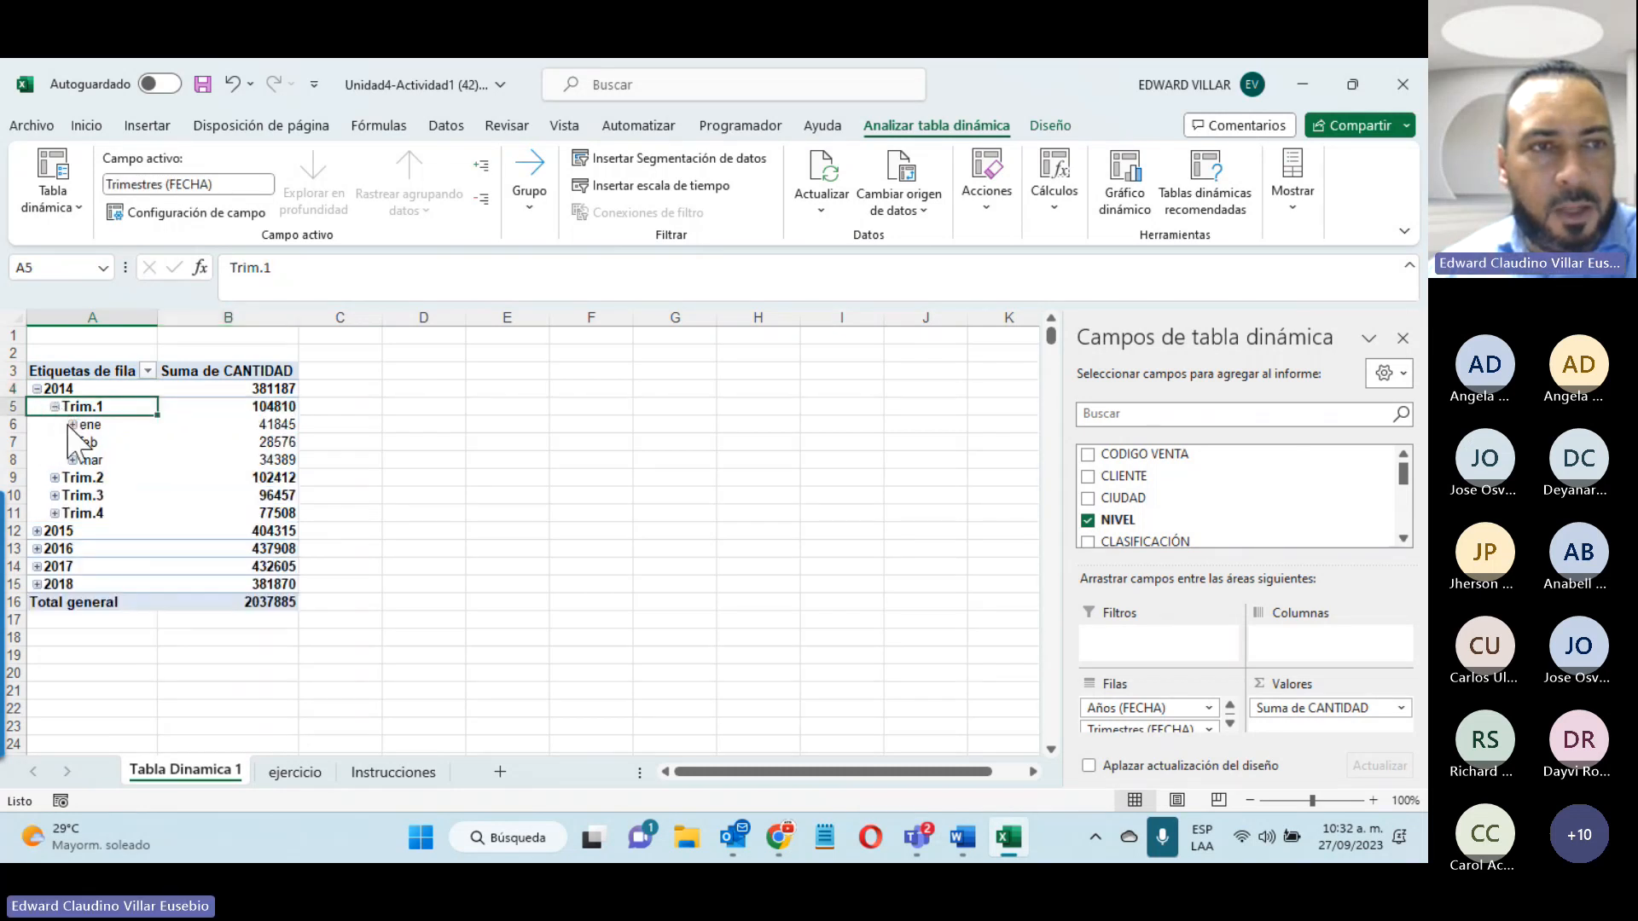
click(73, 425)
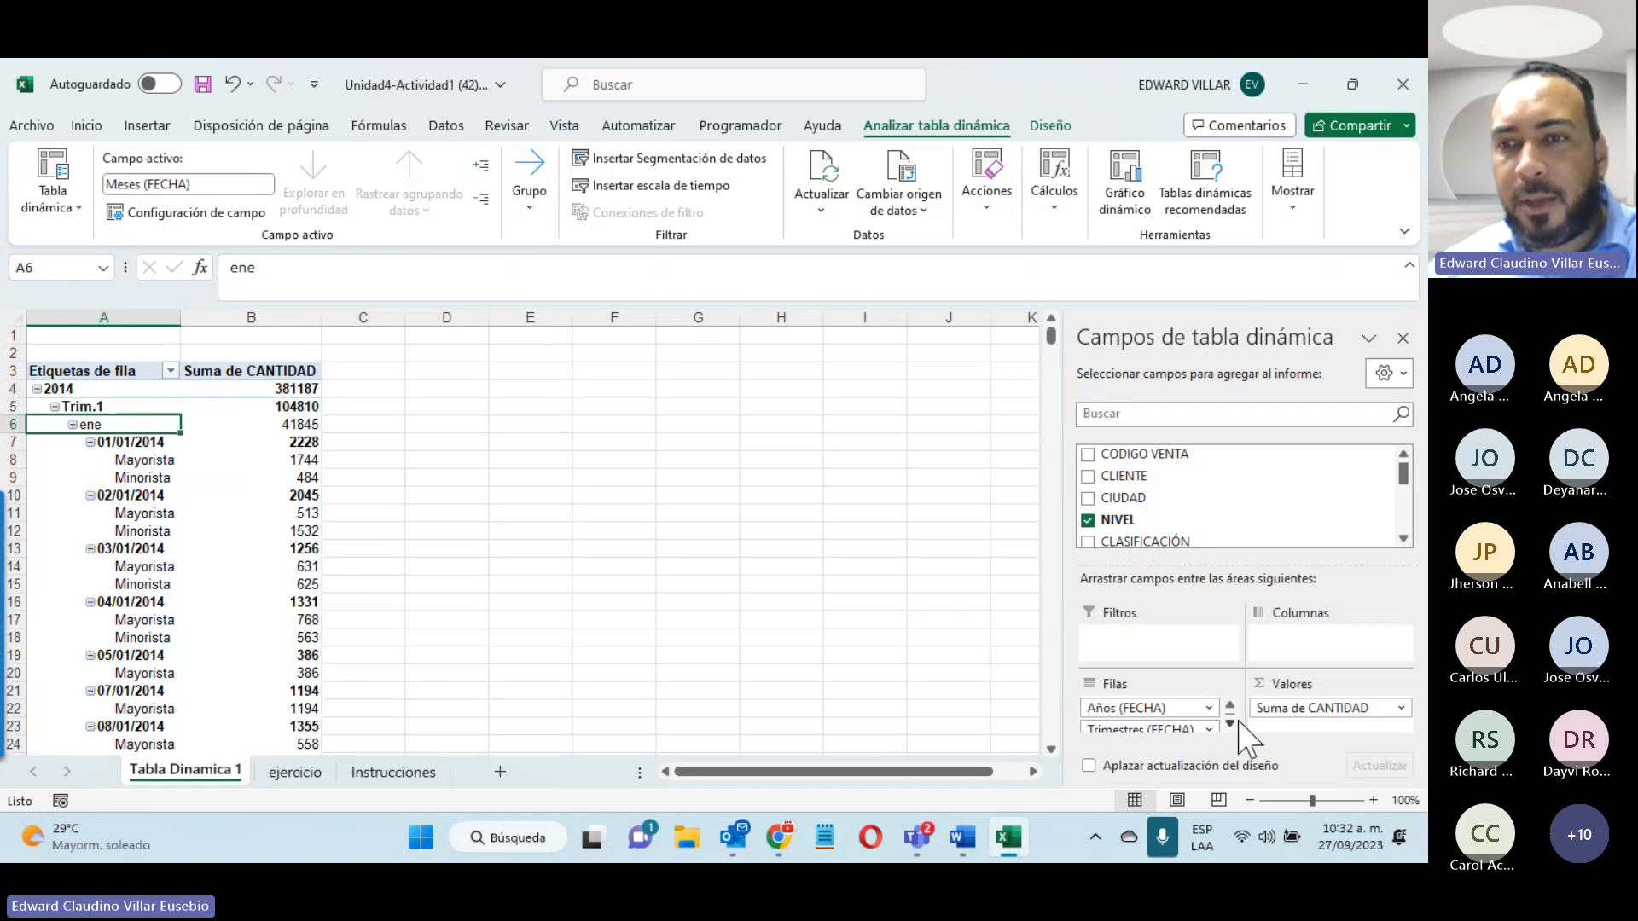
Step: Move the NIVEL field from the pivot table's rows to its columns and collapse the month ene in 2014
scroll(1234, 722, down, 3)
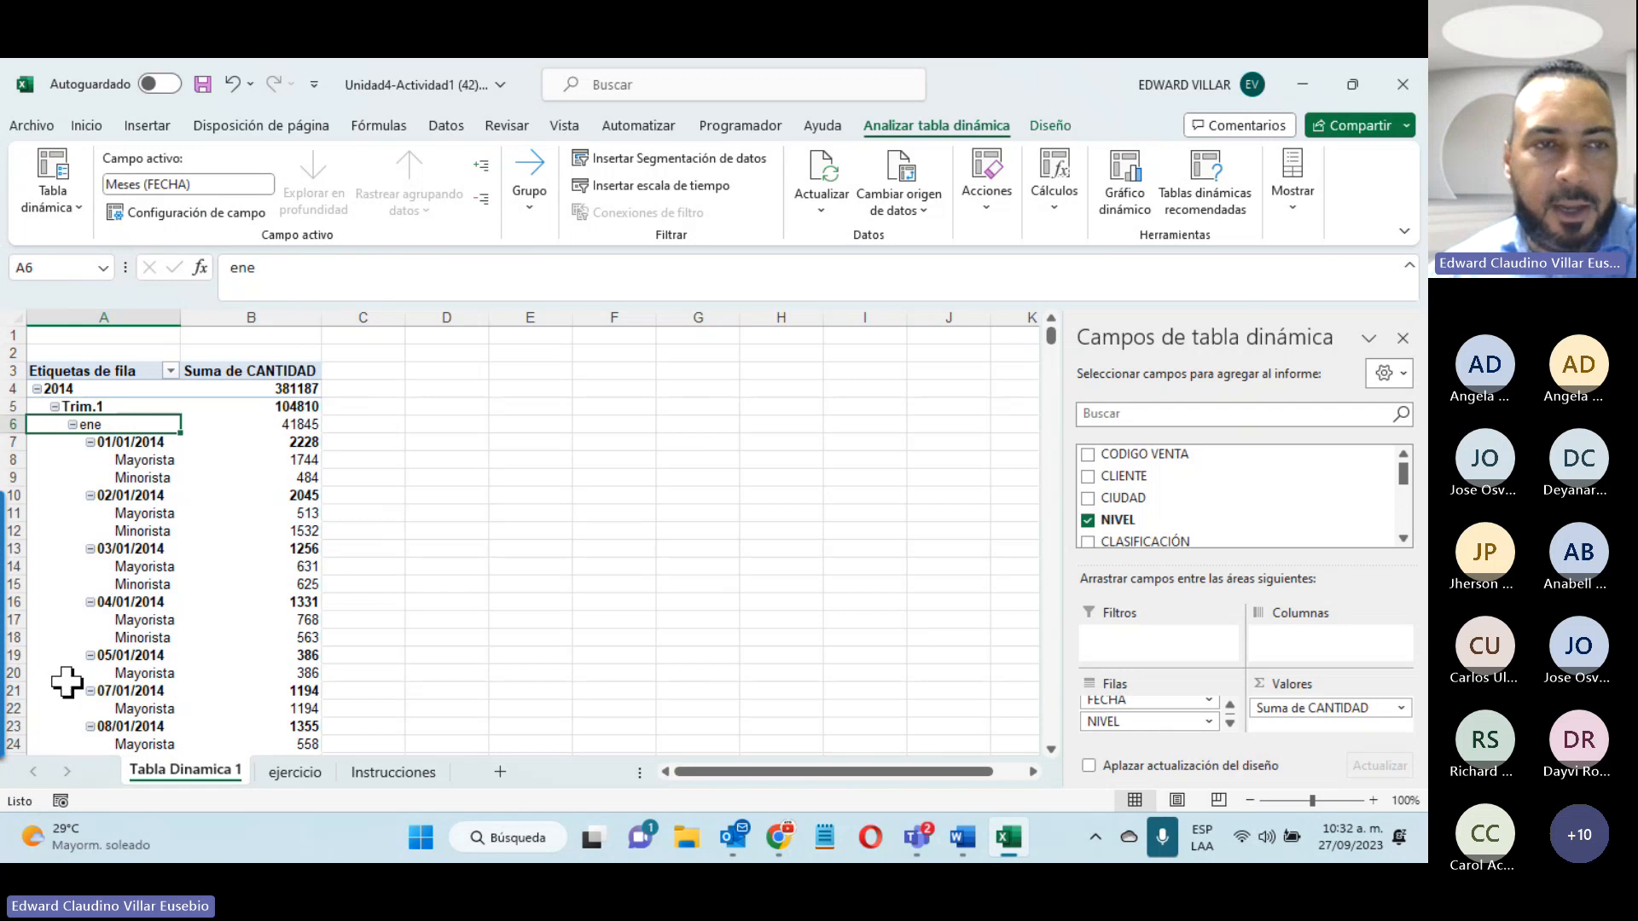
drag(1140, 723, 1354, 657)
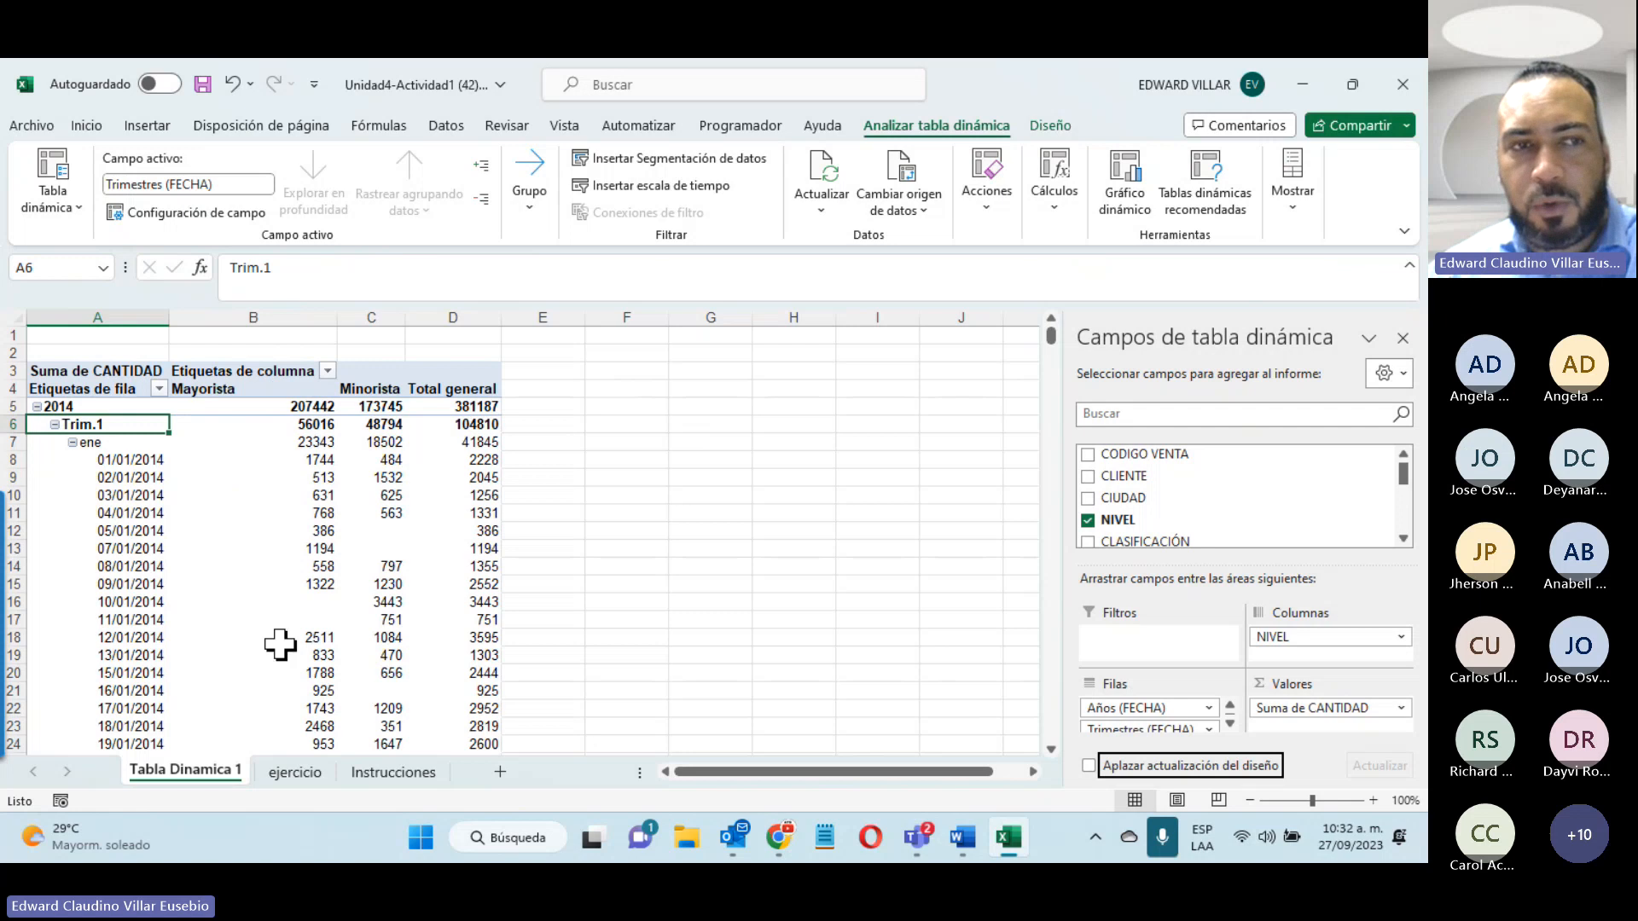
click(73, 442)
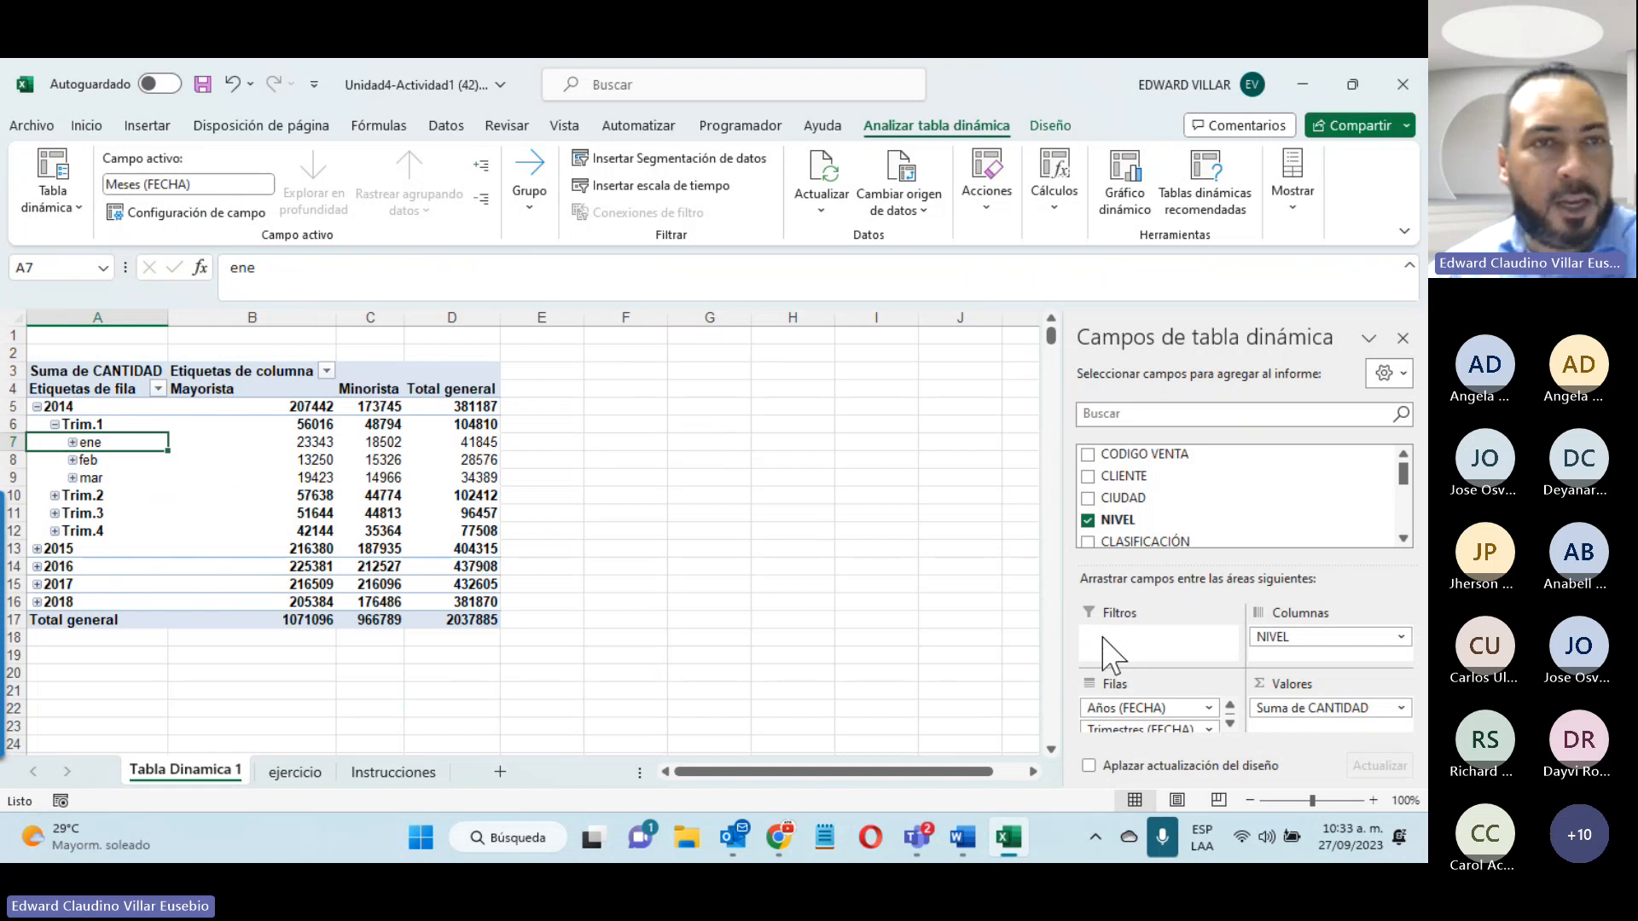
Step: Remove the Trimestres (FECHA) field from the pivot table's rows
drag(94, 335, 332, 335)
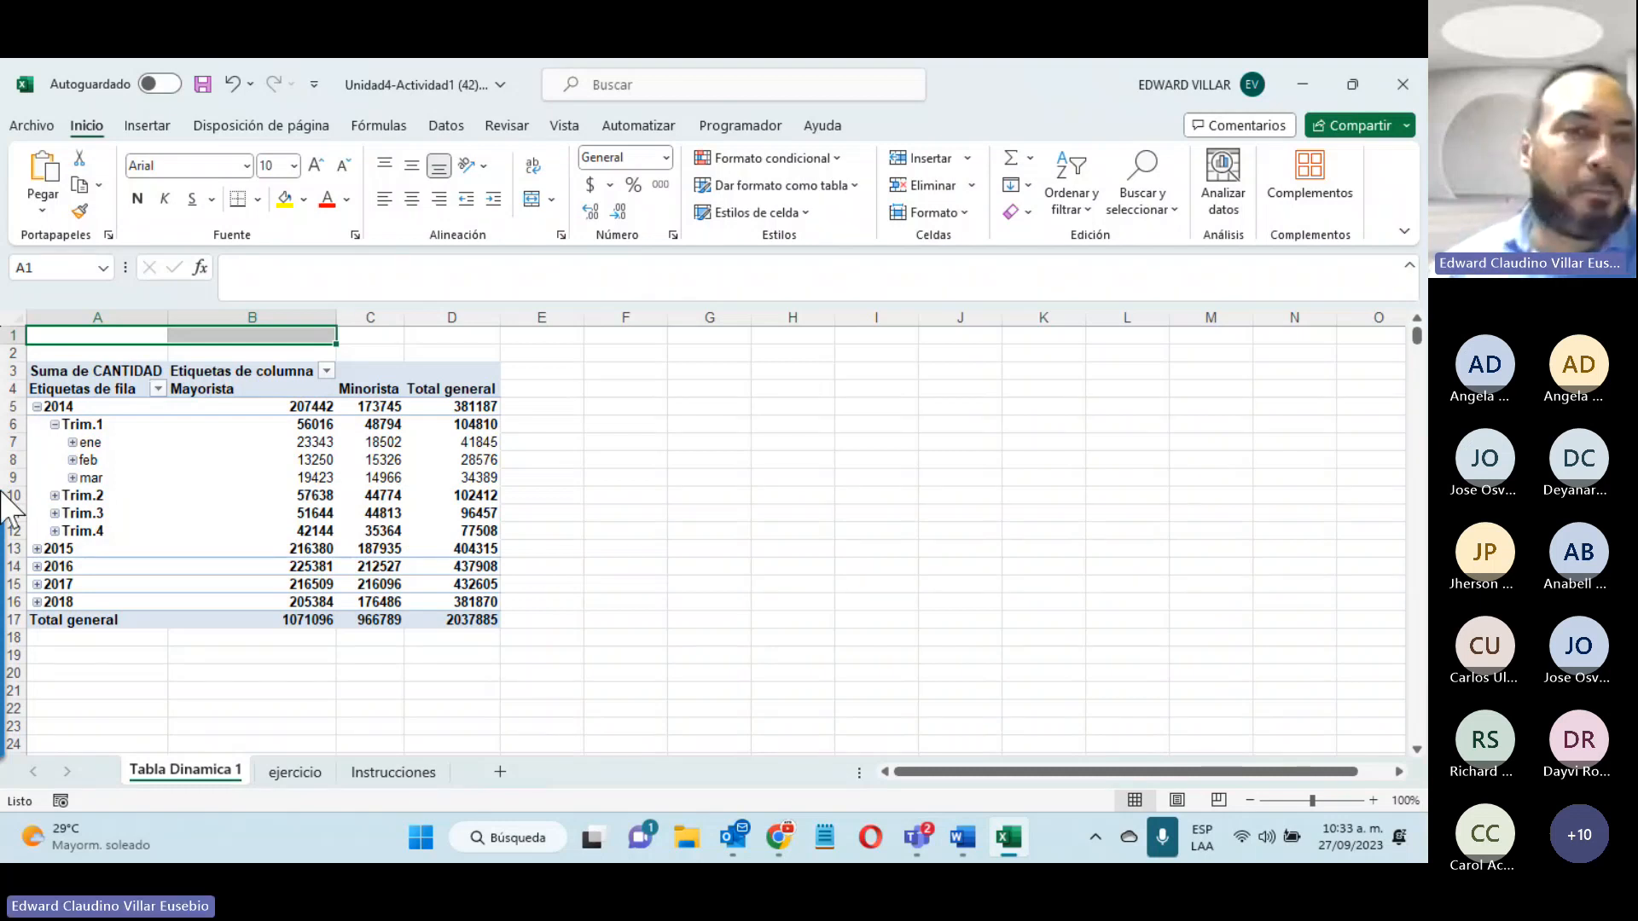
click(260, 554)
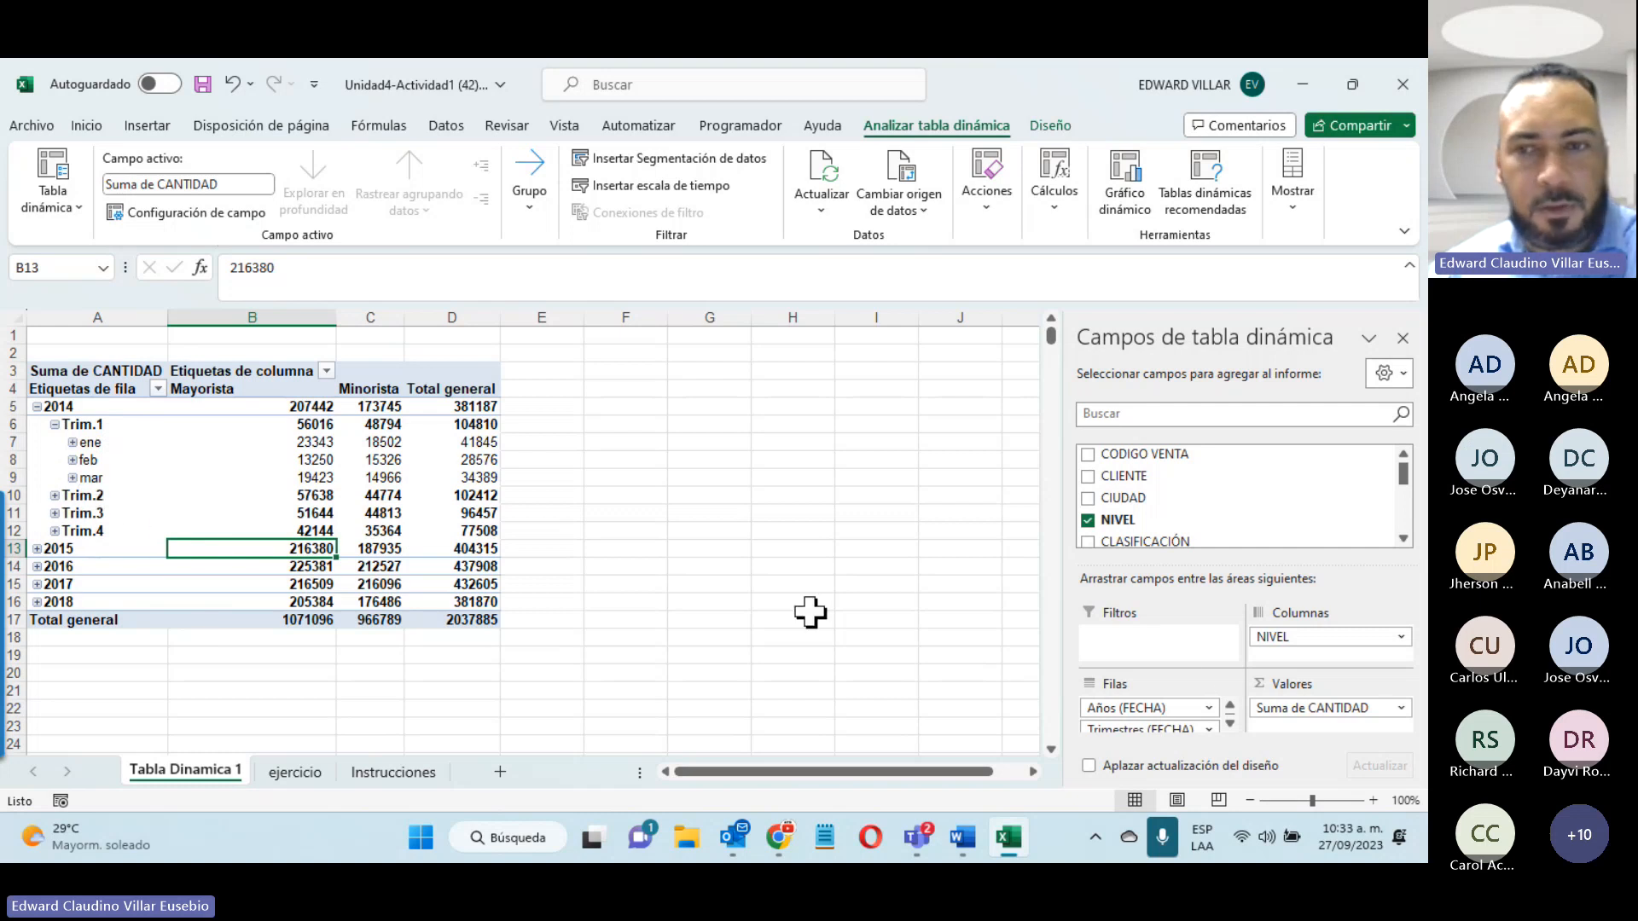
click(1229, 724)
click(1230, 724)
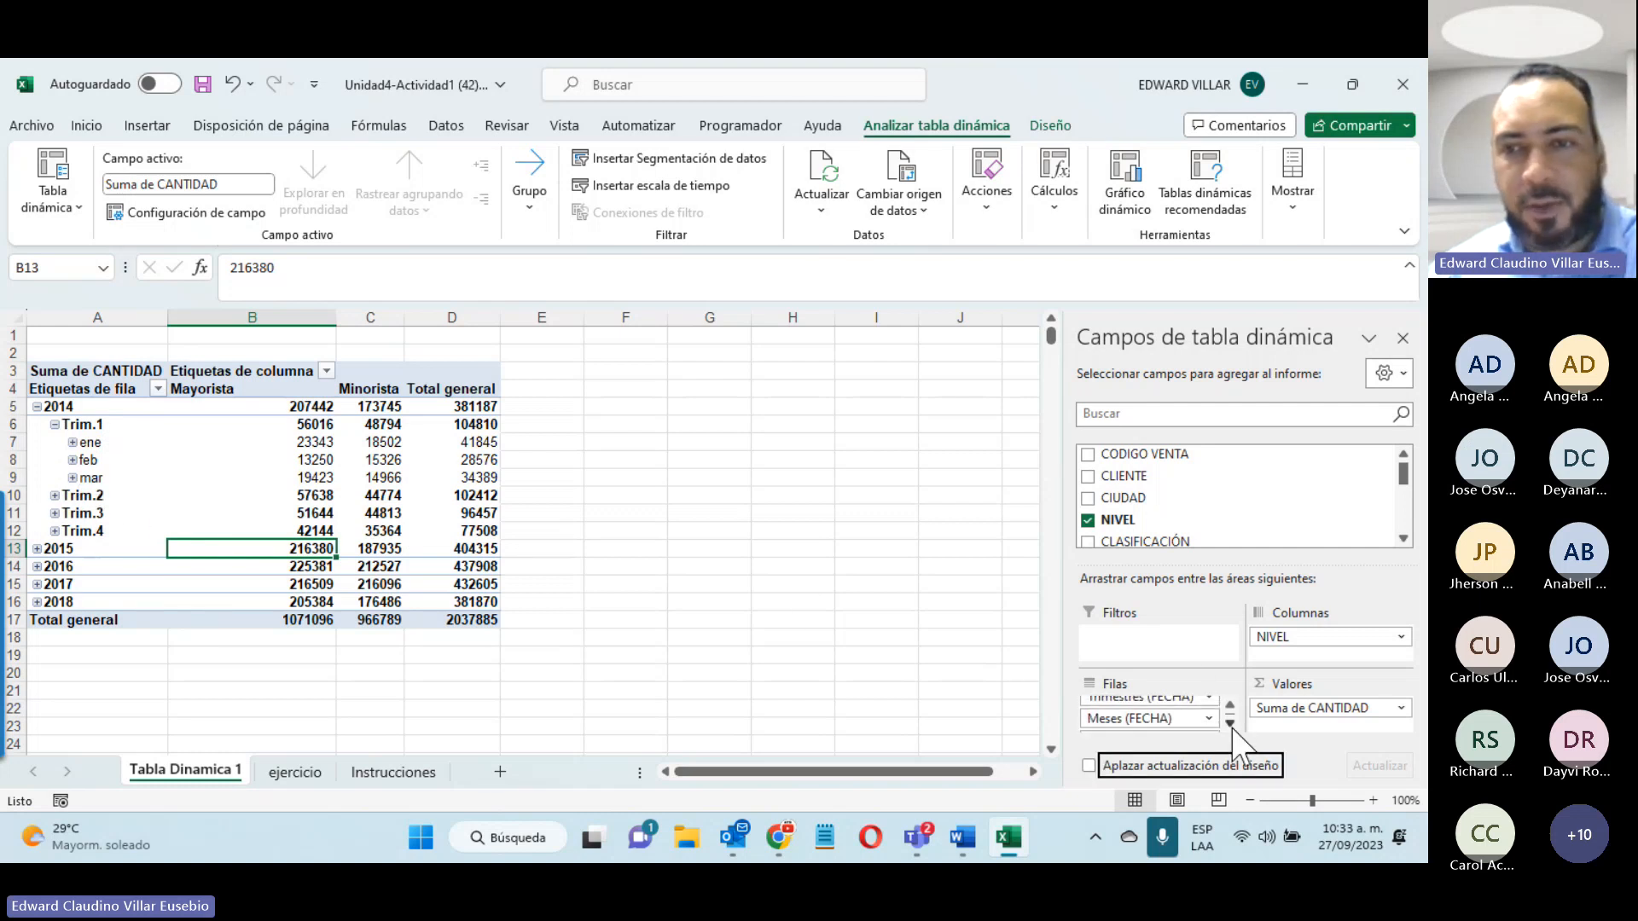
click(1230, 724)
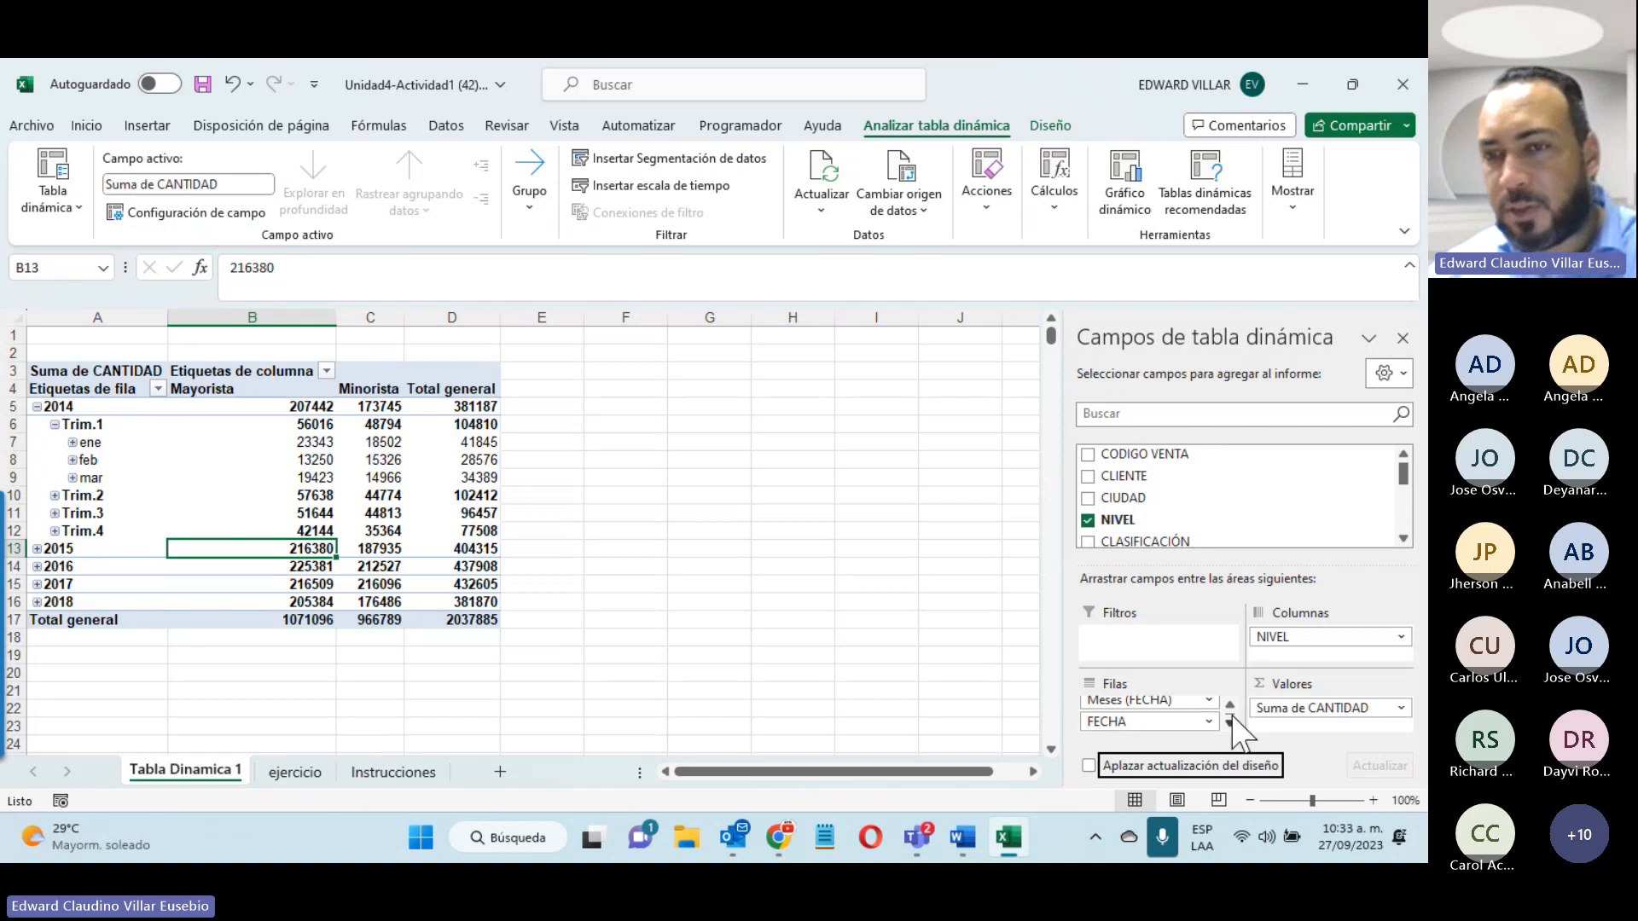
click(1230, 706)
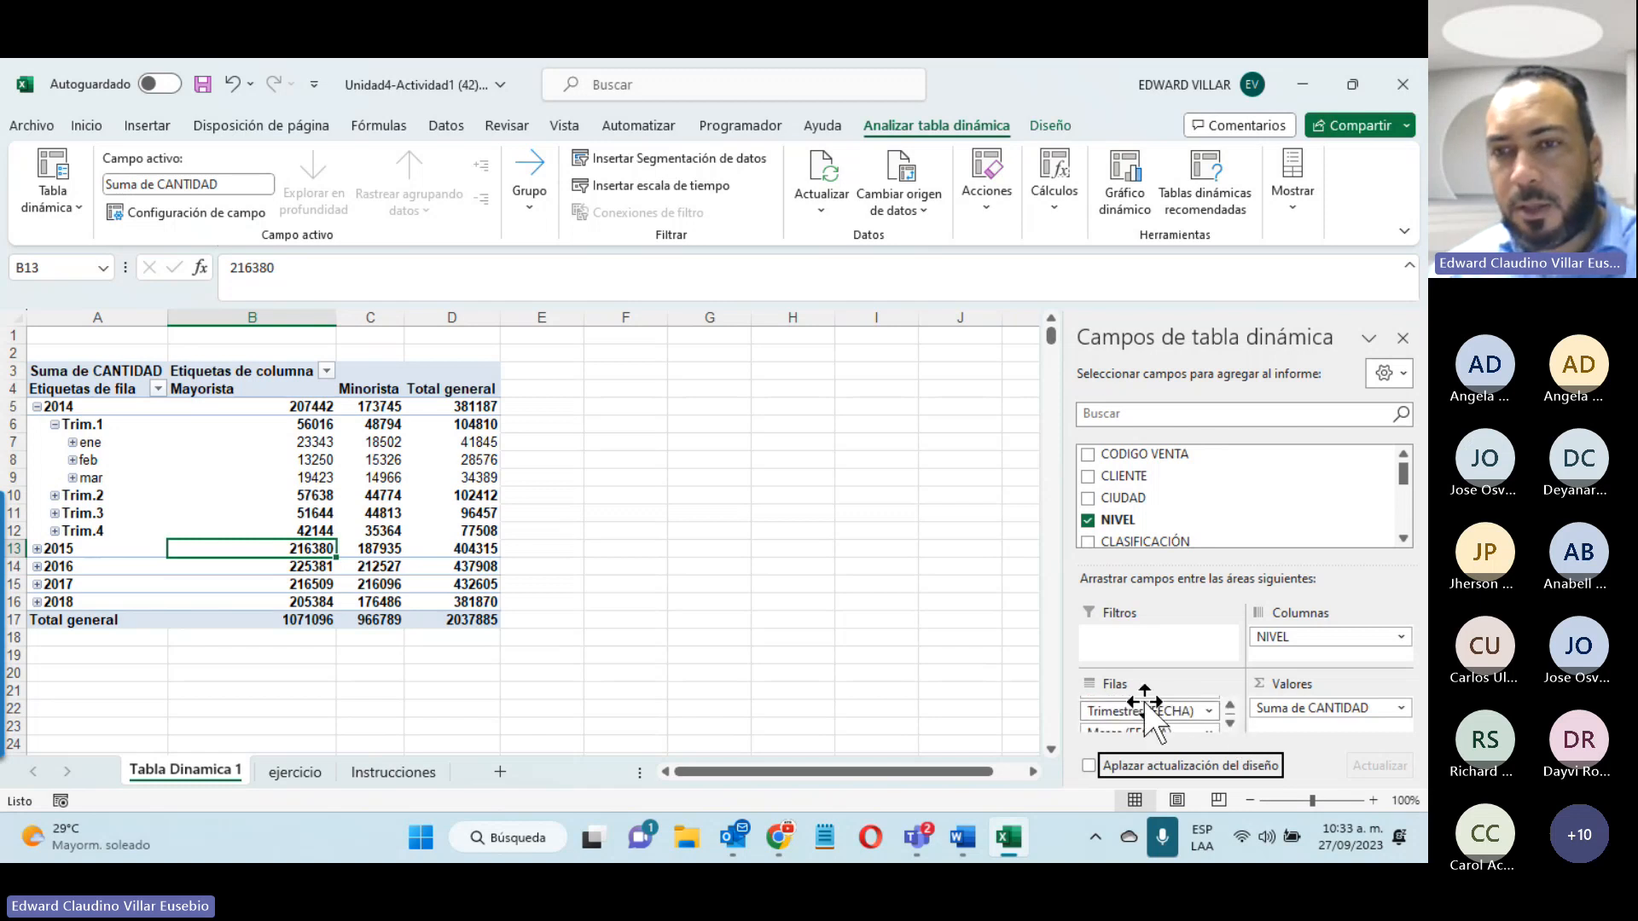
click(1209, 712)
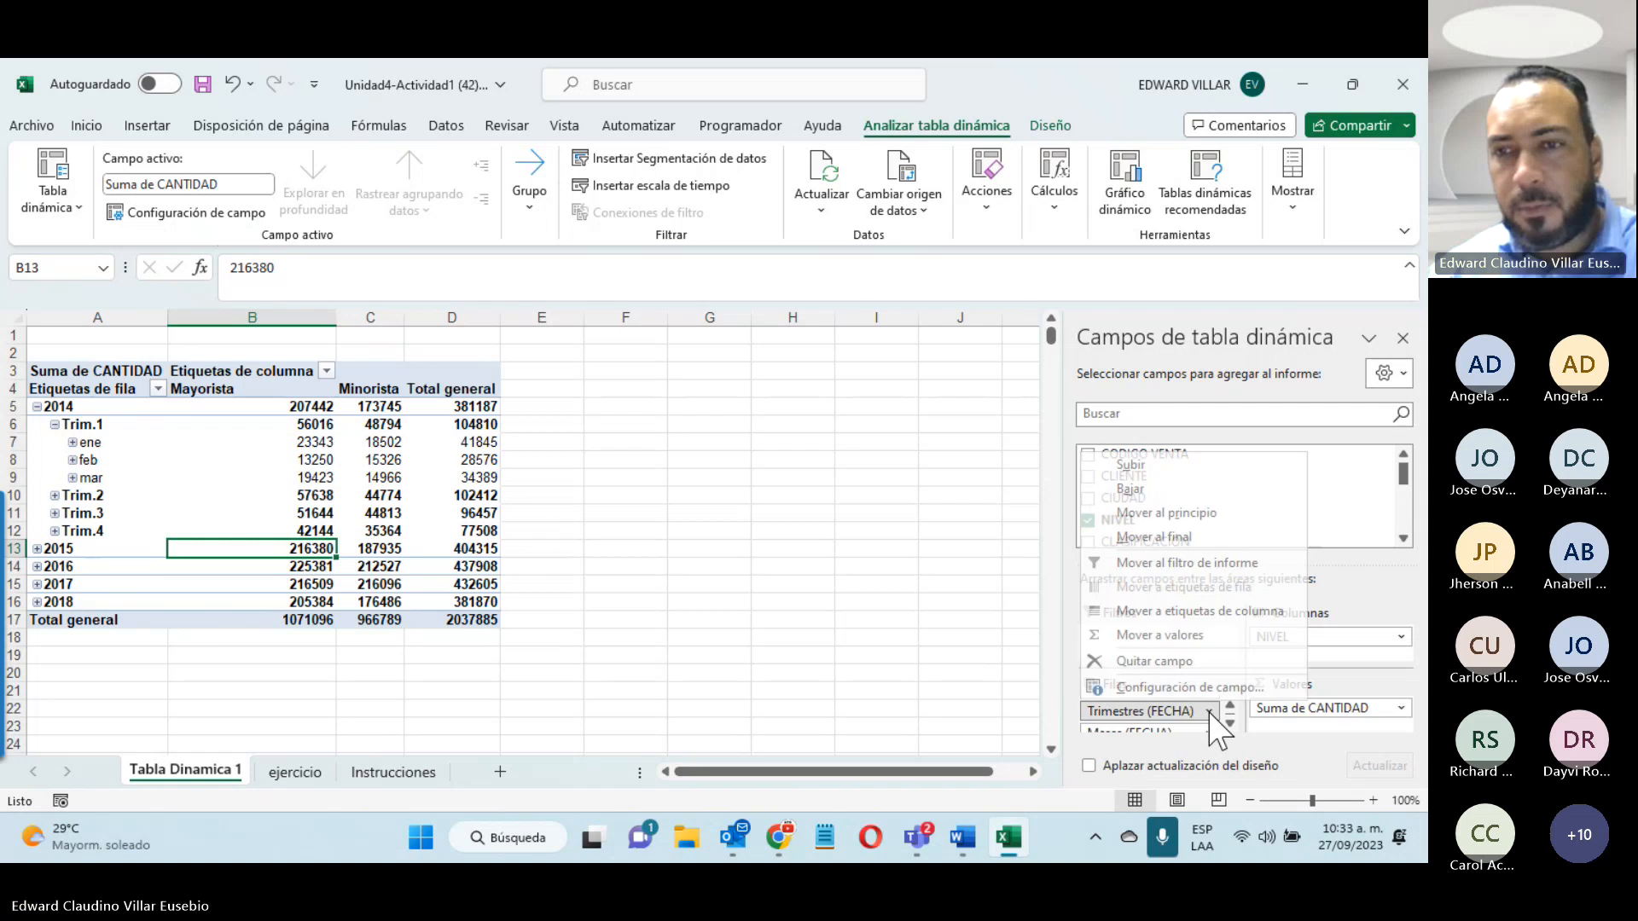
click(1144, 662)
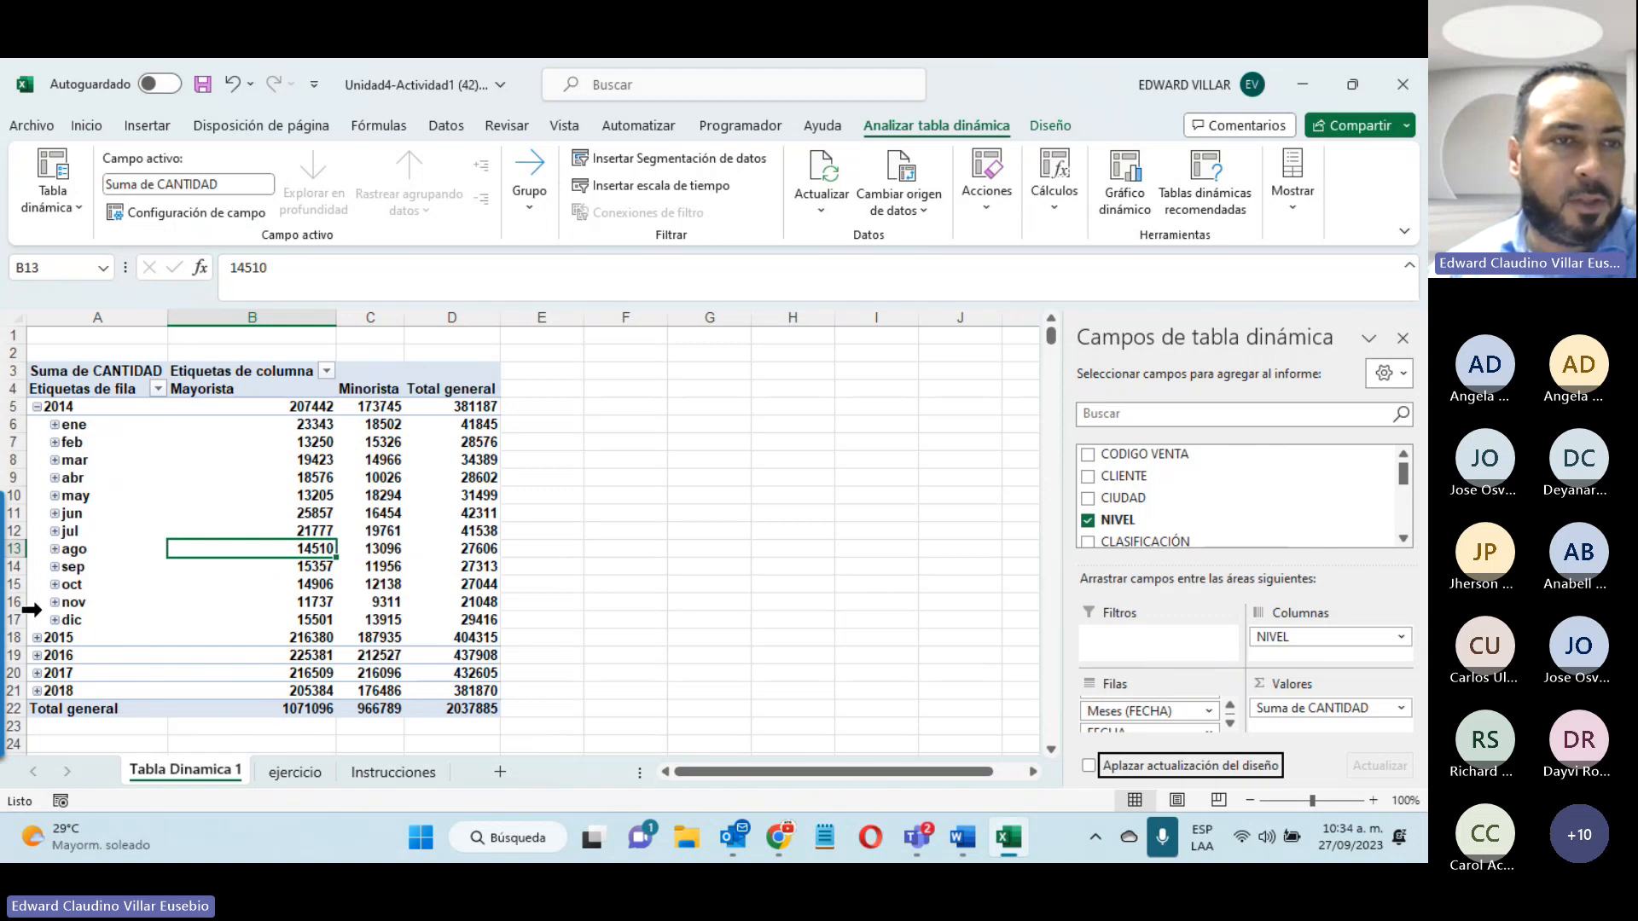
Step: Expand and collapse the month ene in 2014, and recheck the required years in the Instrucciones sheet
click(54, 424)
click(55, 425)
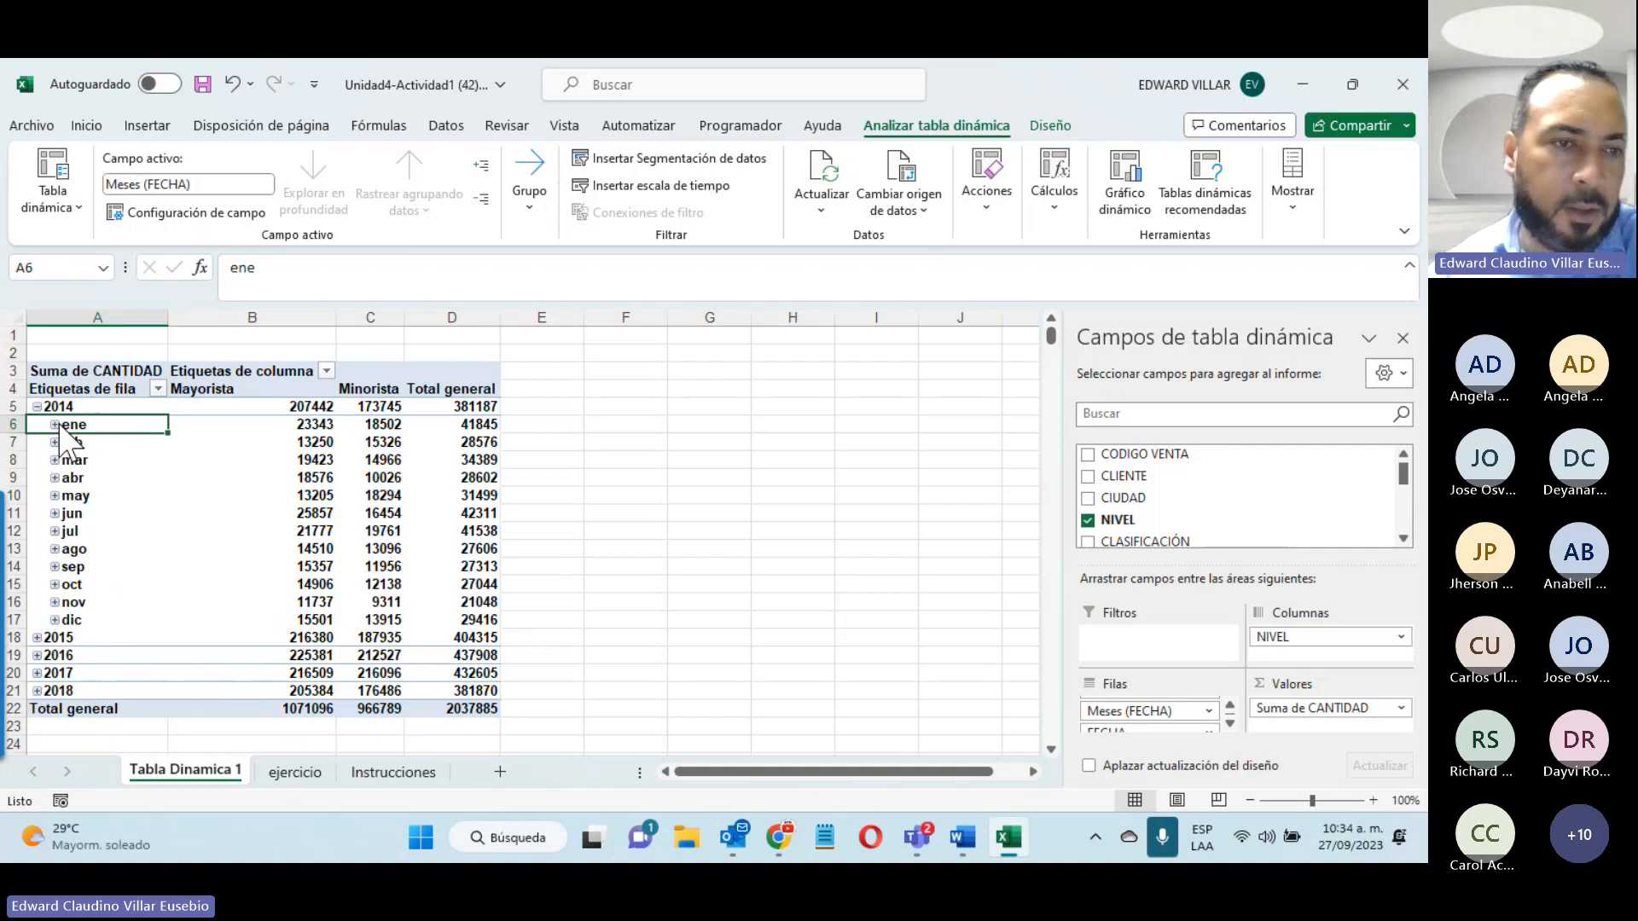
click(363, 775)
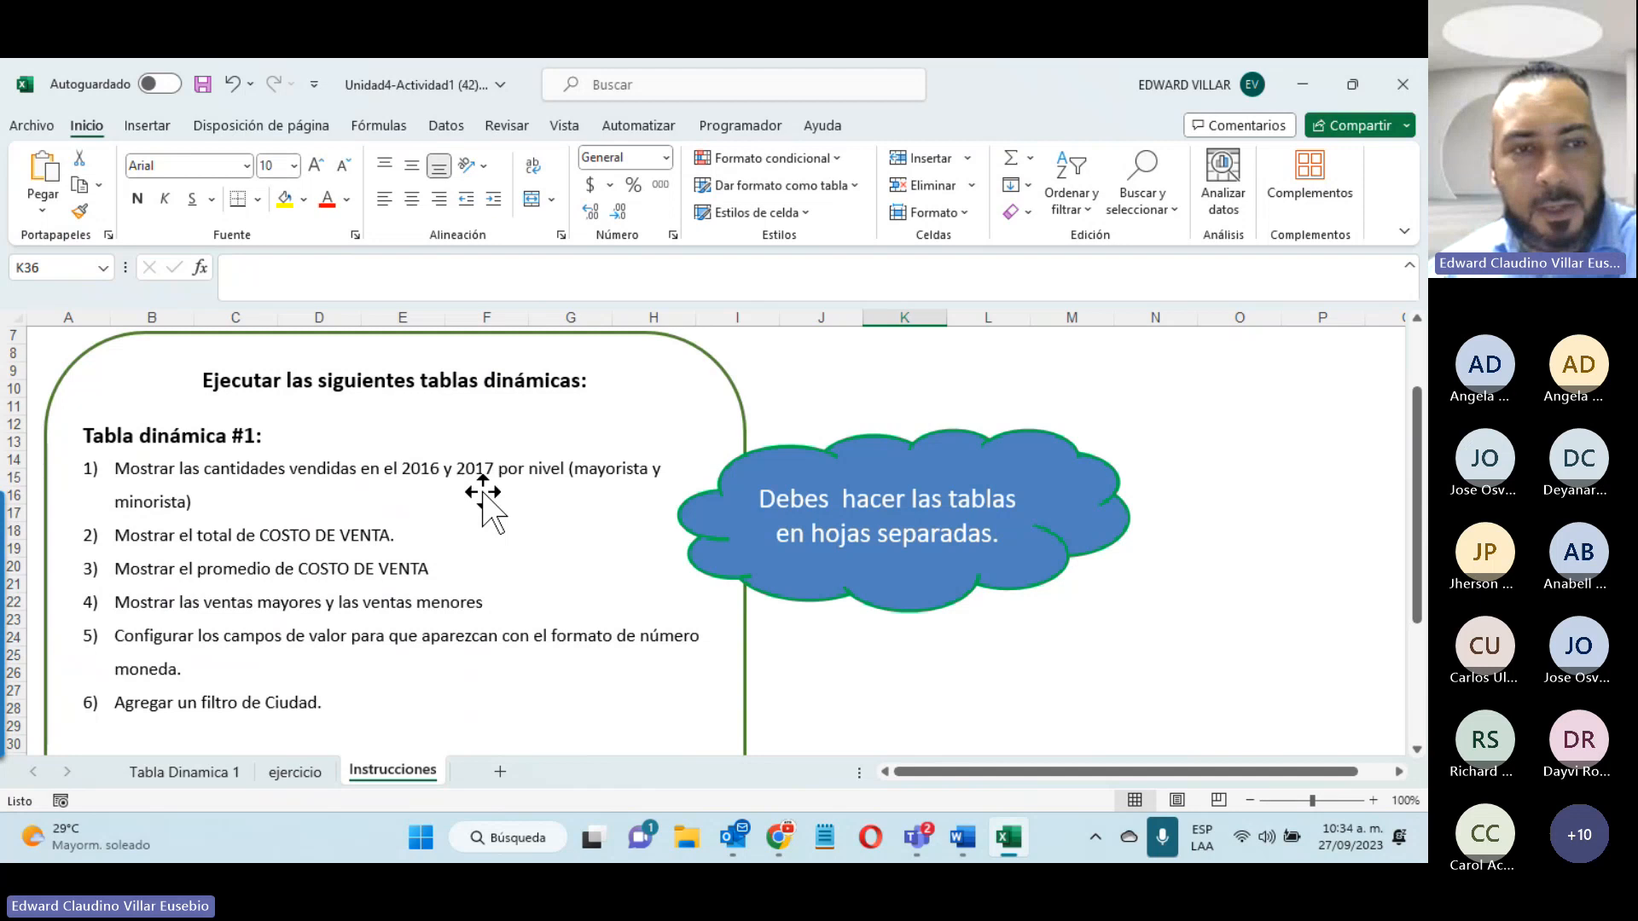
click(184, 772)
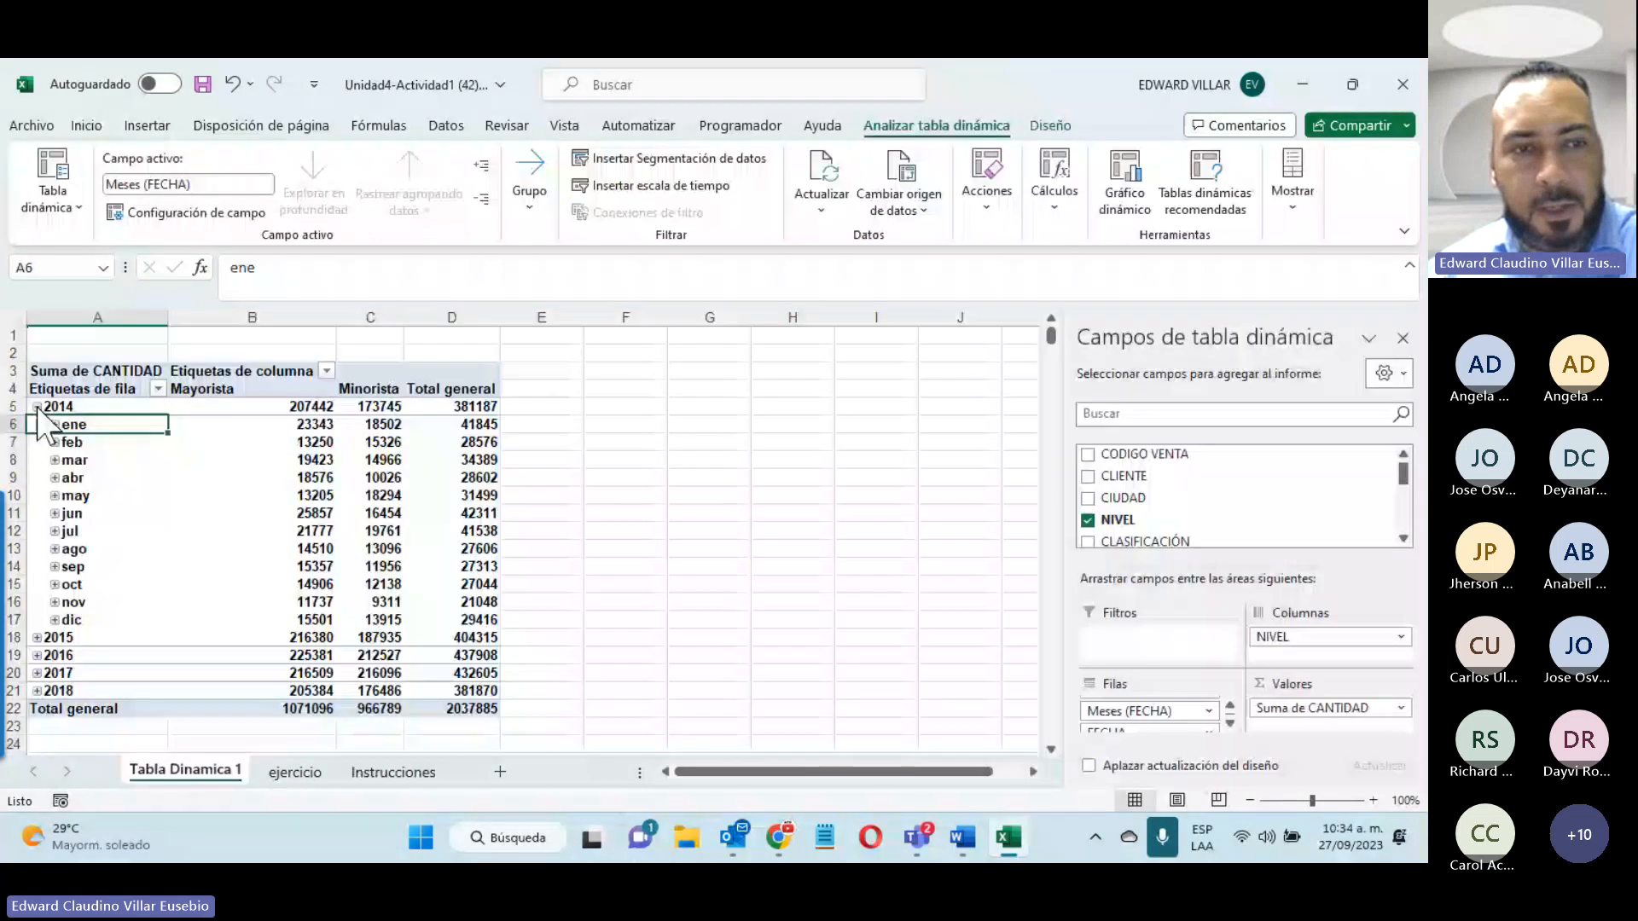
Step: Collapse 2014 in the Tabla Dinamica 1 pivot table and filter its row labels to only the years 2016 and 2017
click(37, 407)
click(158, 388)
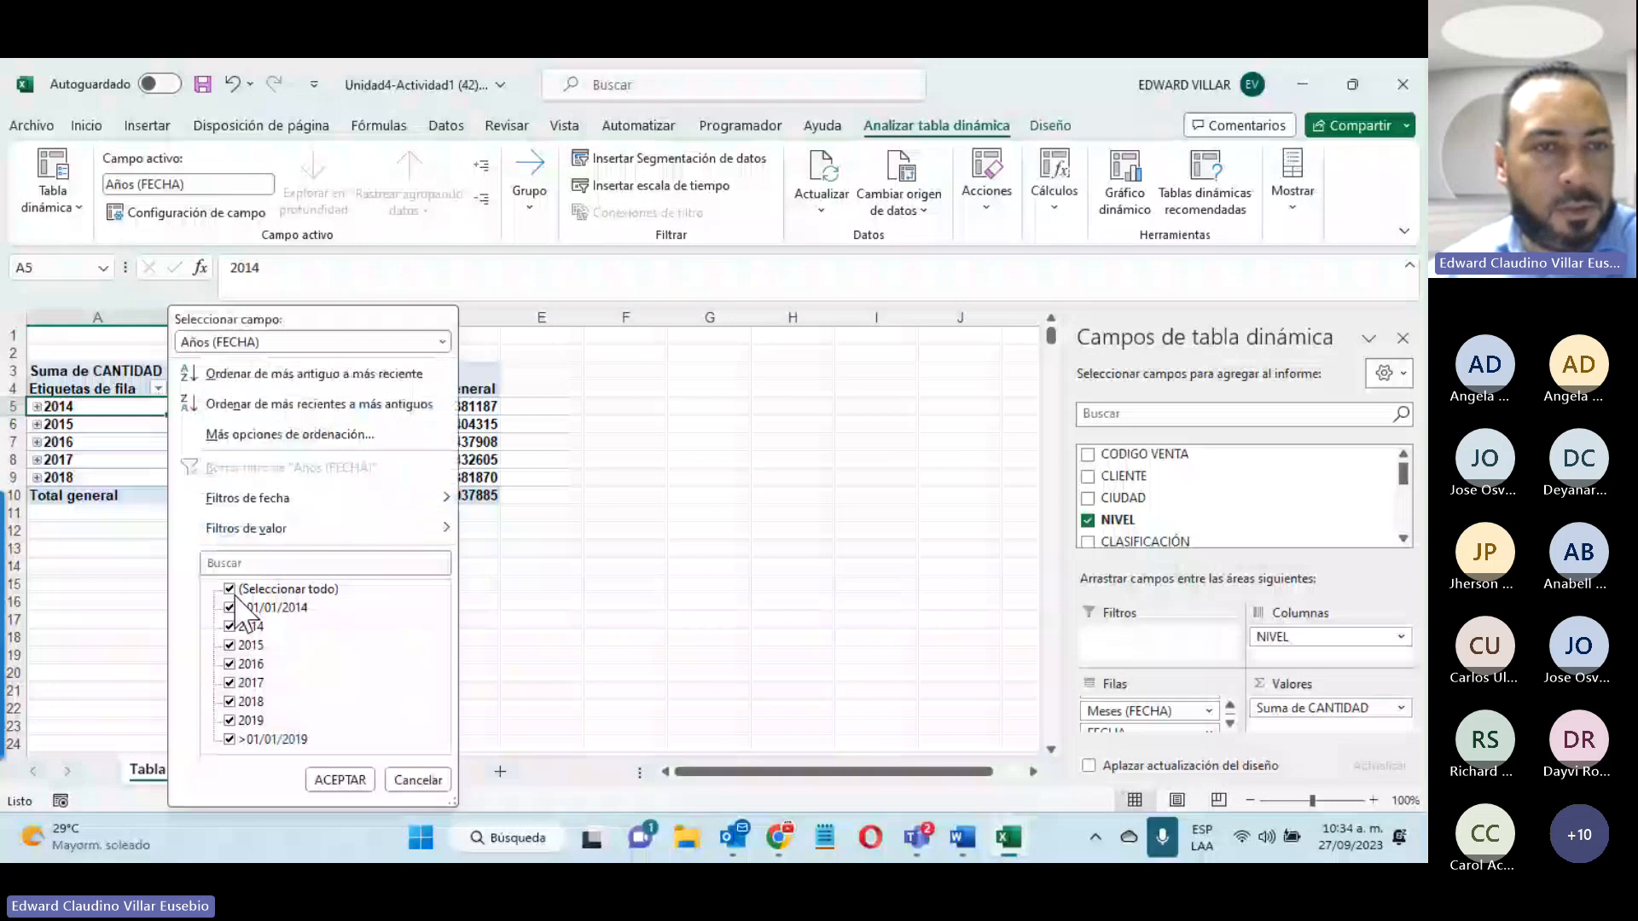
click(232, 590)
click(227, 664)
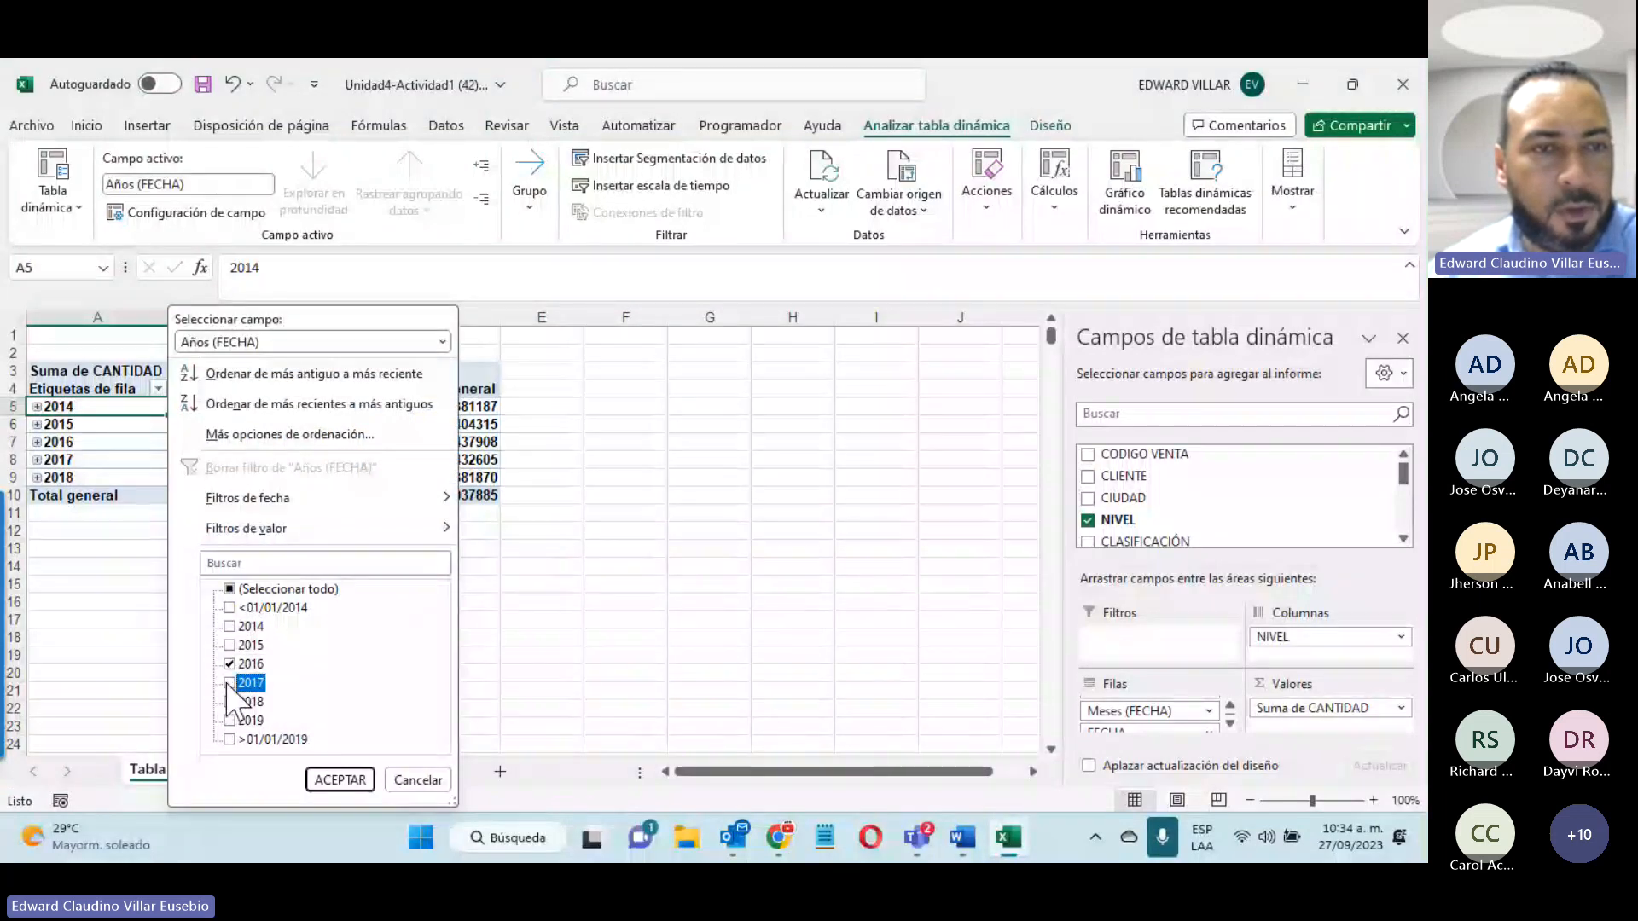
click(230, 682)
click(339, 779)
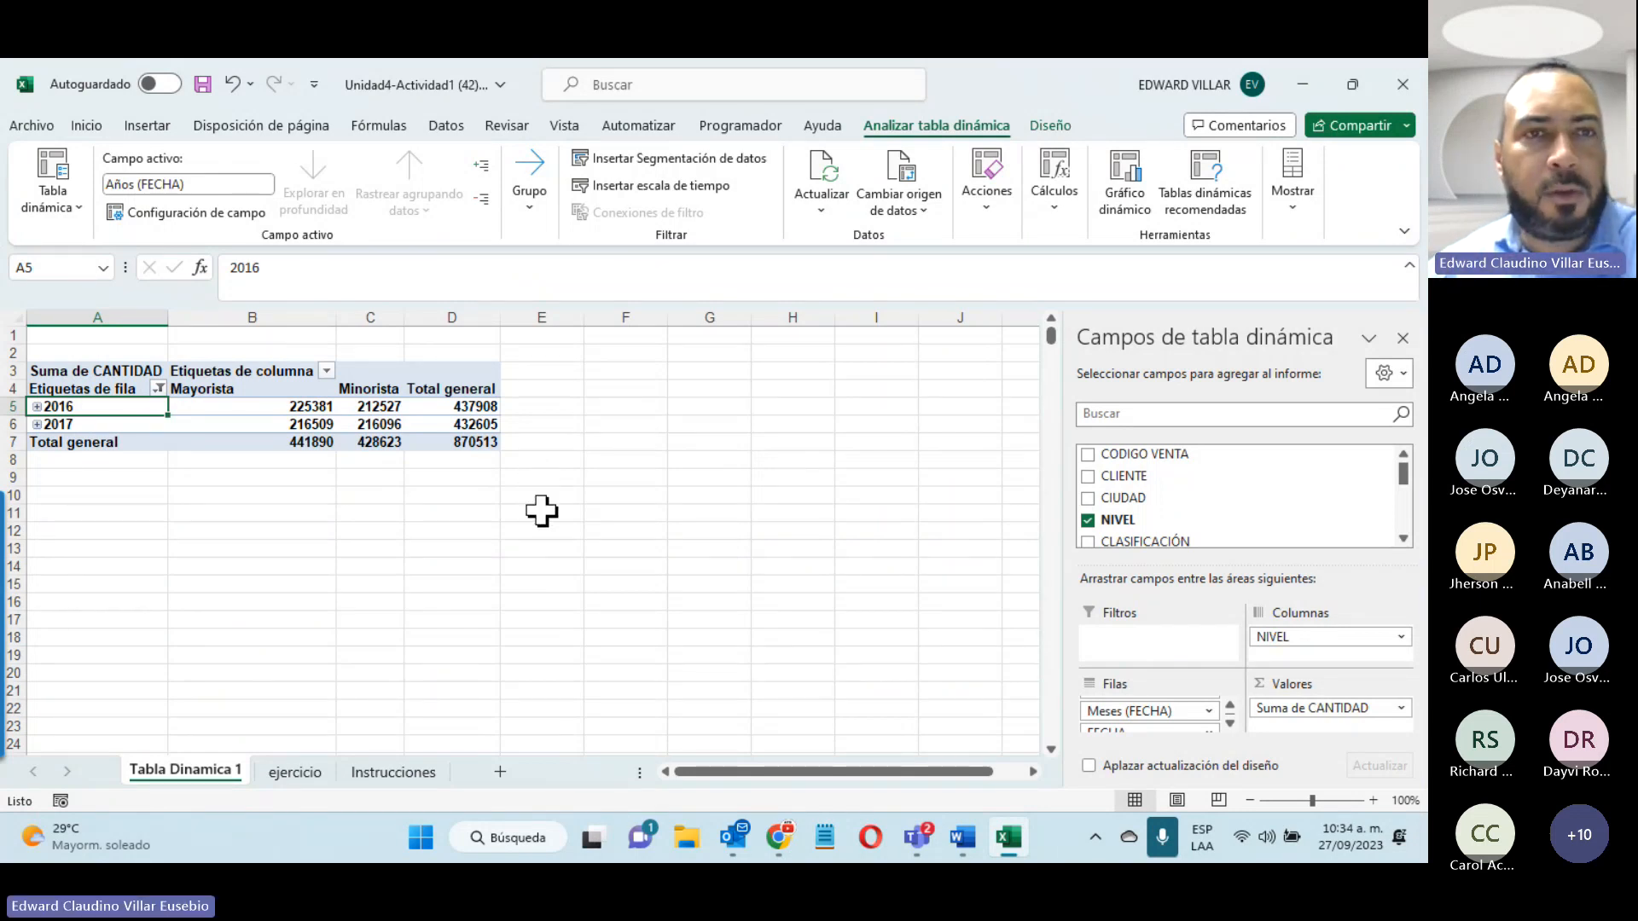
Step: Look over the source data in the ejercicio sheet and read the COSTO DE VENTA requirements in the Instrucciones sheet
click(296, 772)
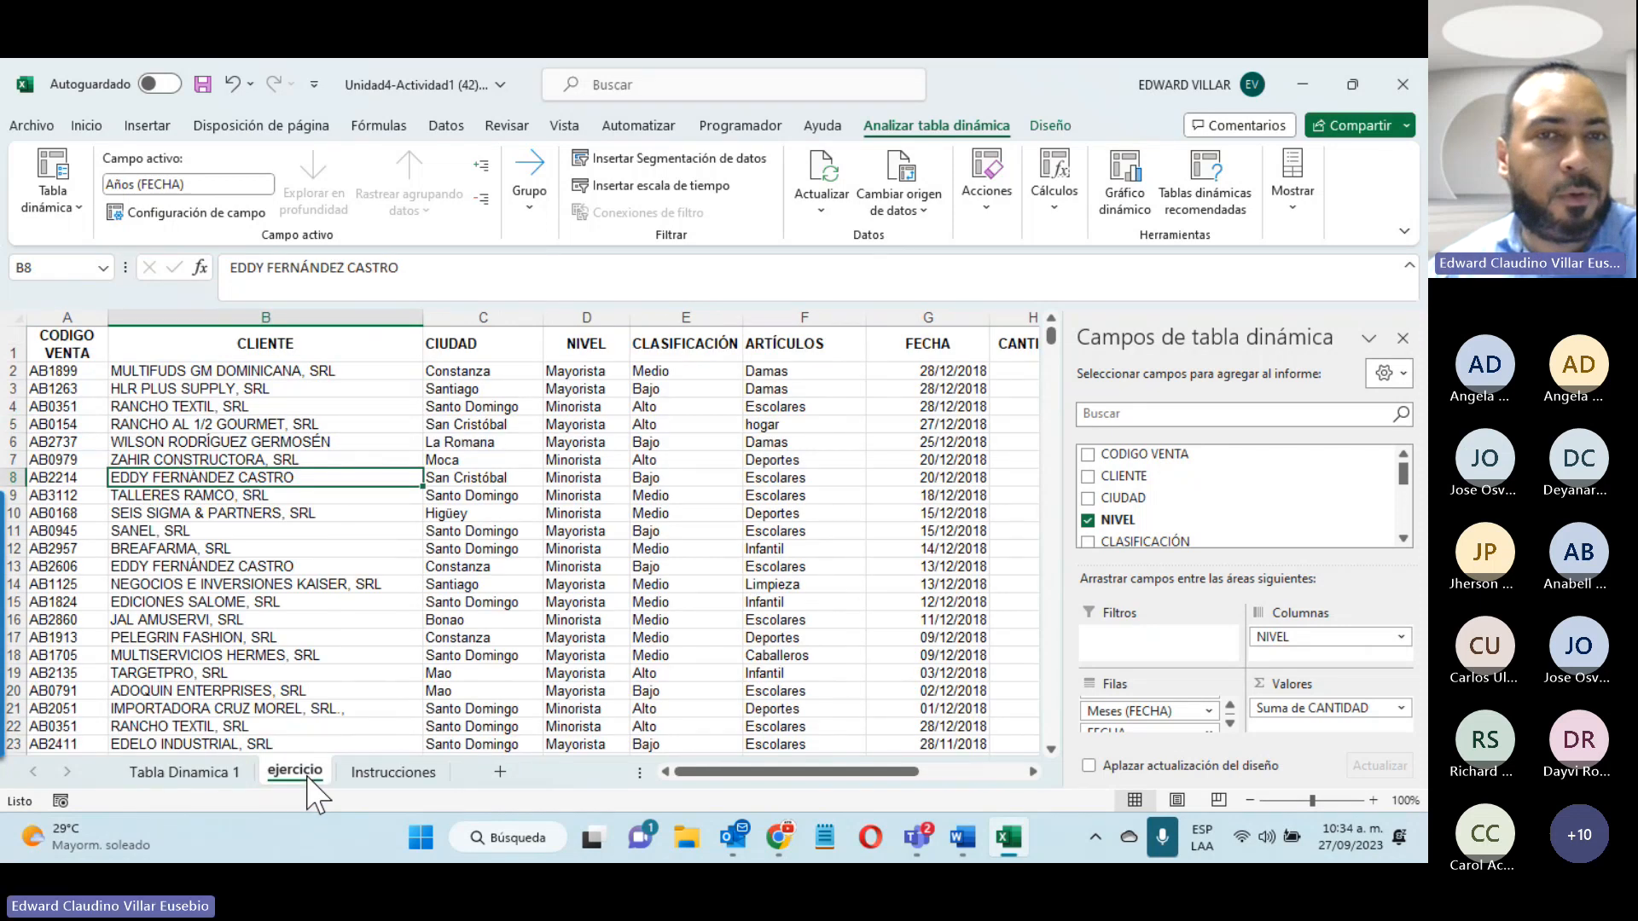
key(ctrl+Page_Up)
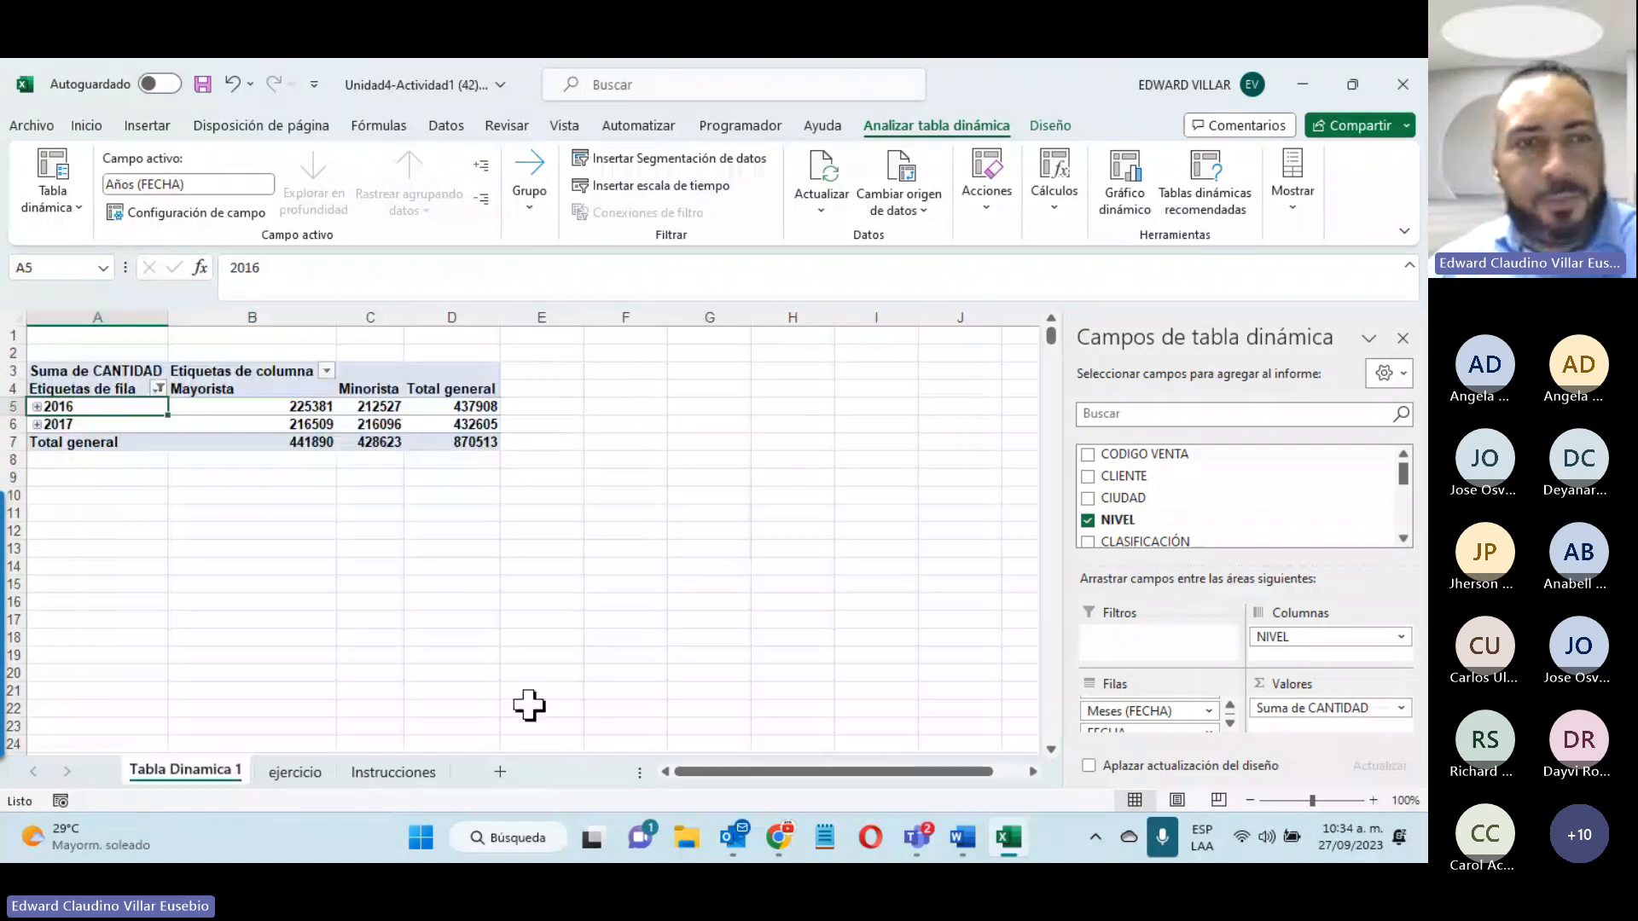
click(400, 778)
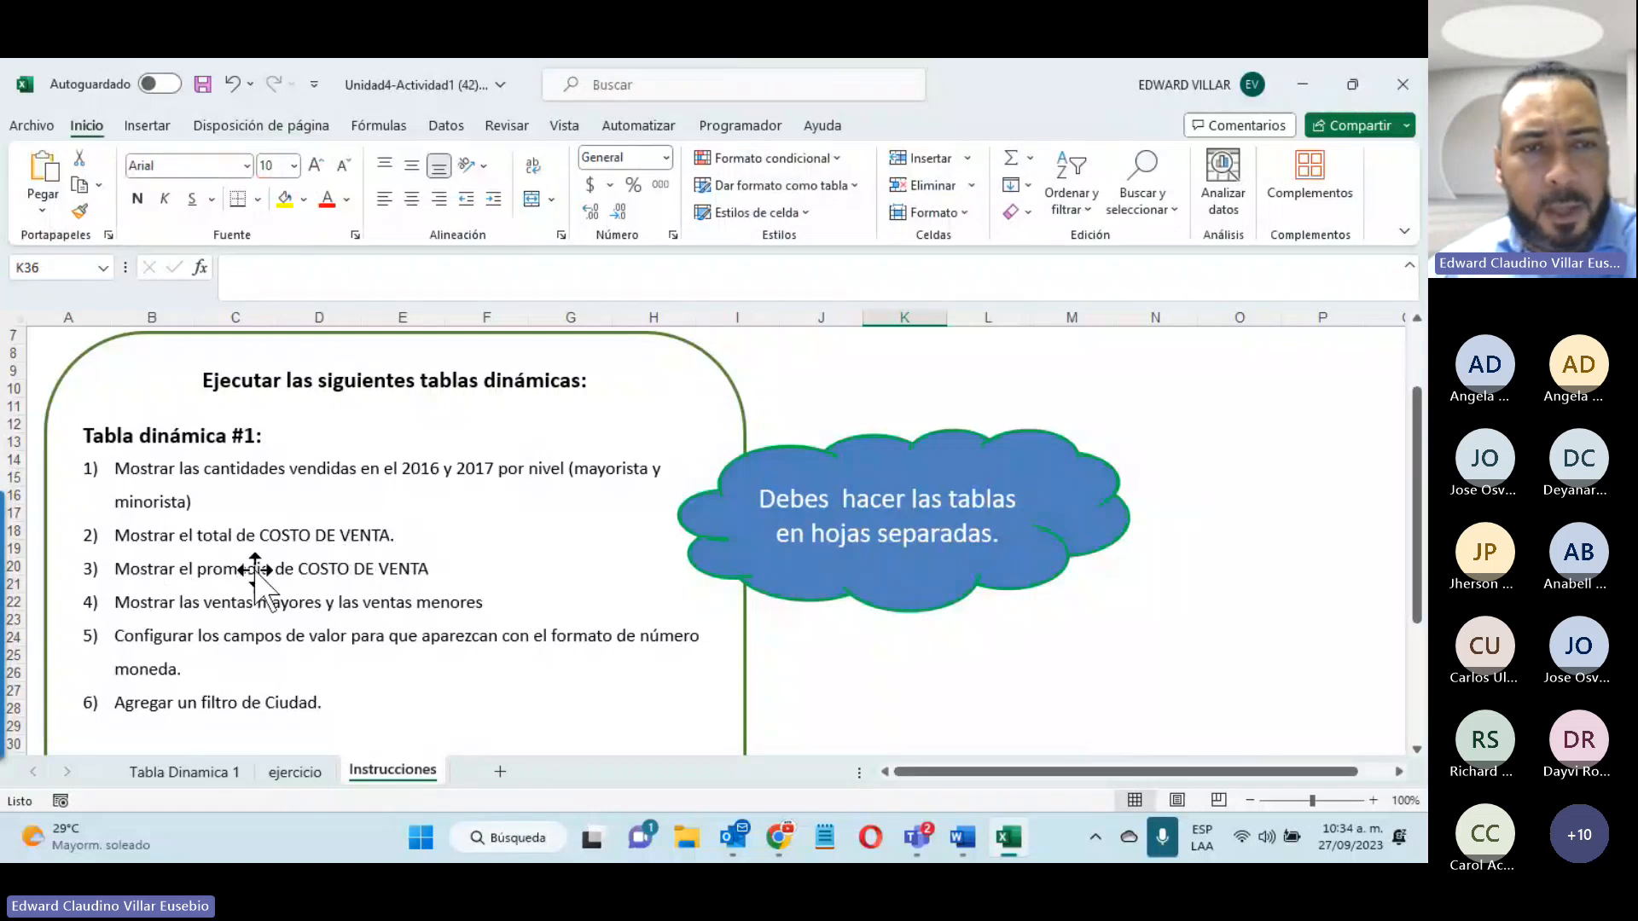
click(175, 778)
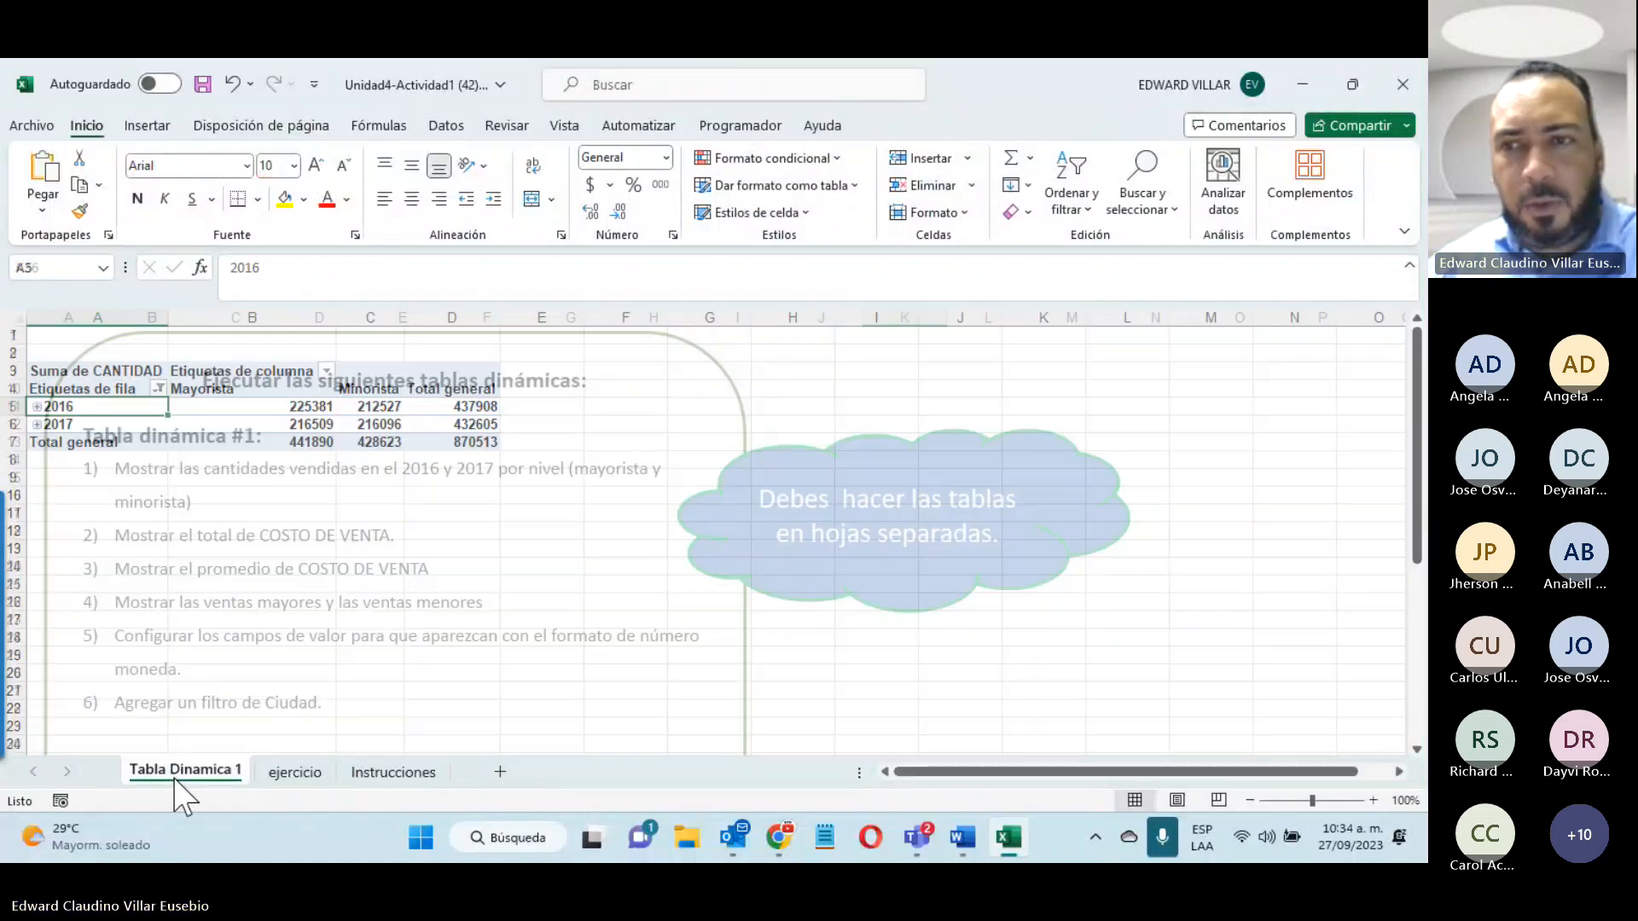
Step: Add the COSTO TOTAL field to the pivot table's values below Suma de CANTIDAD
click(1403, 539)
click(1403, 539)
click(1403, 539)
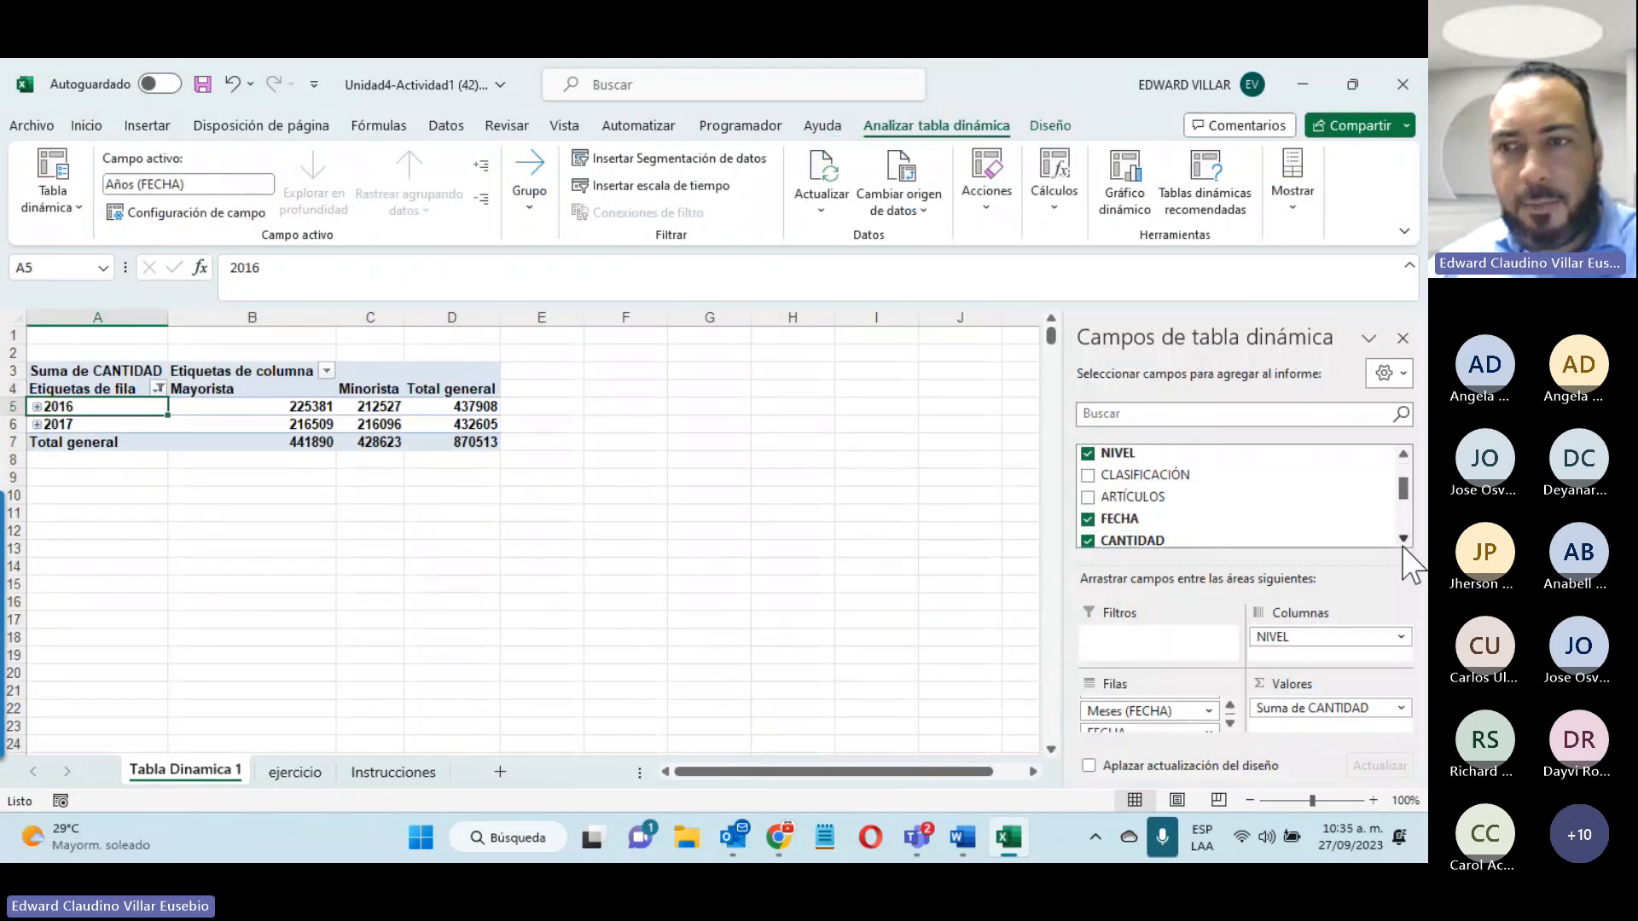
click(1403, 539)
click(1403, 539)
click(1403, 539)
click(1403, 539)
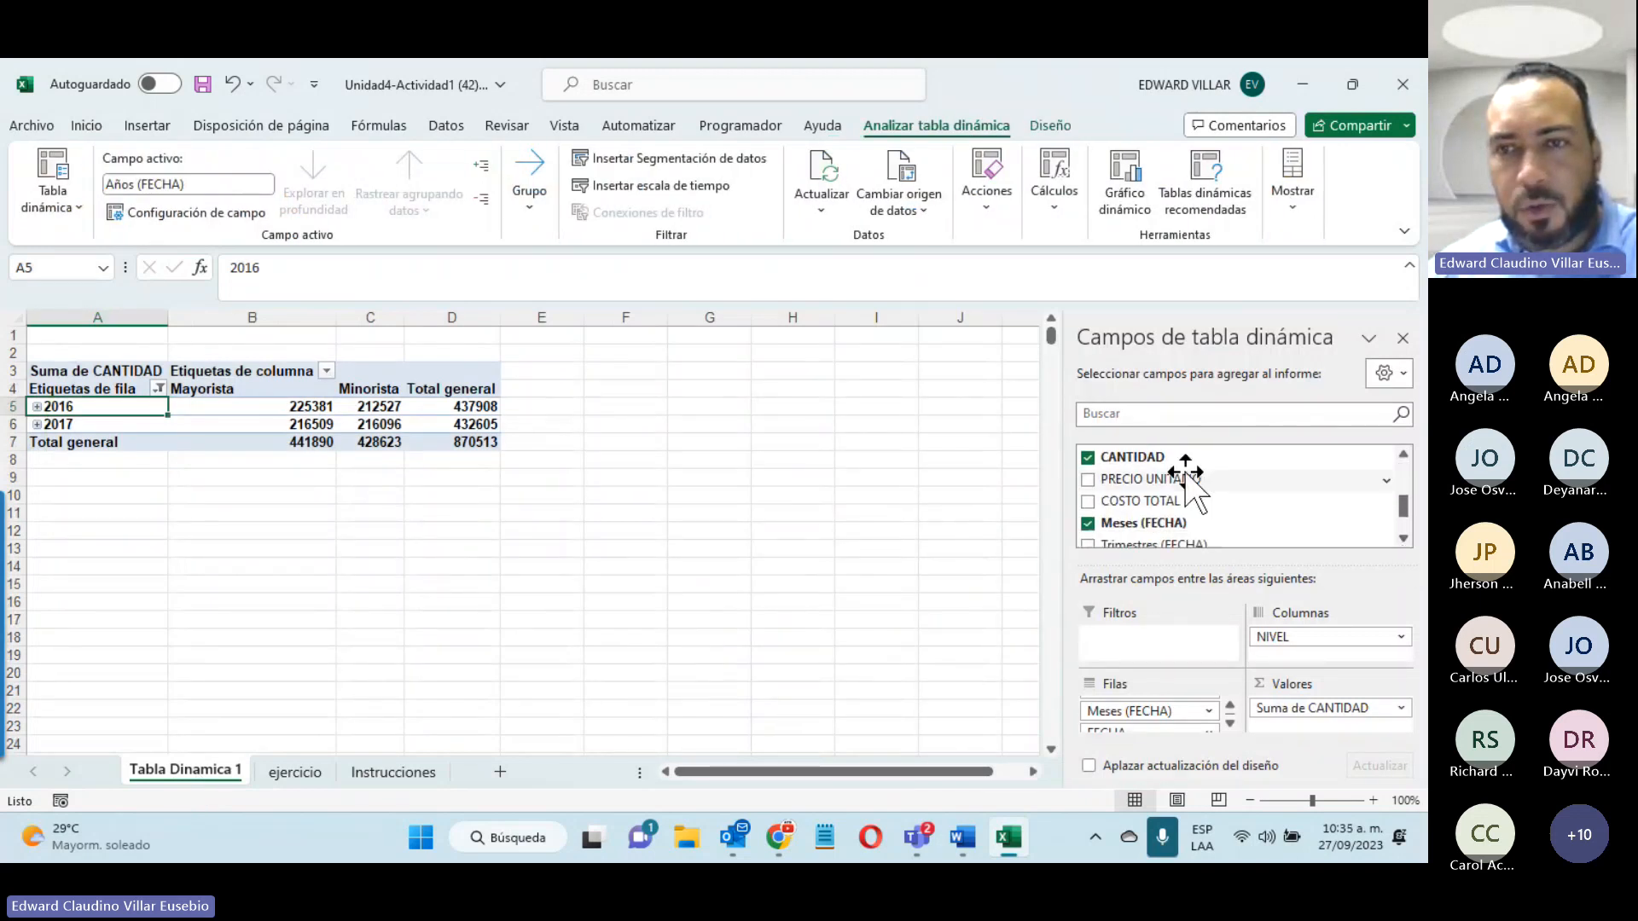
drag(1117, 496, 1320, 733)
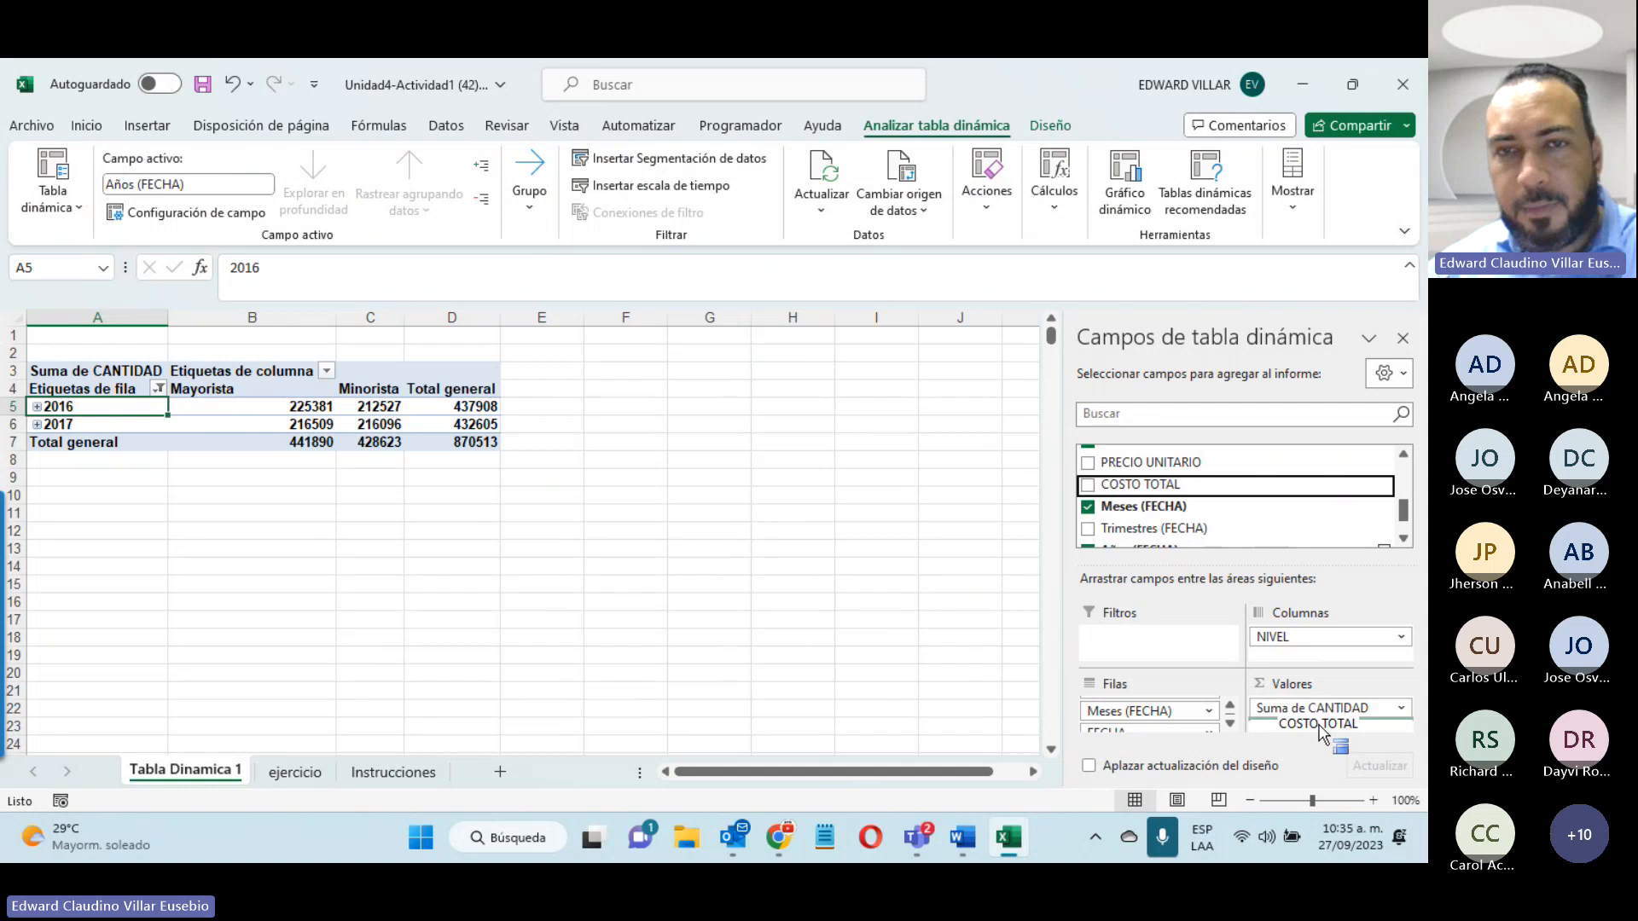
drag(1320, 733, 1319, 734)
Step: Change the COSTO TOTAL value field to be summarized by Promedio
click(1319, 731)
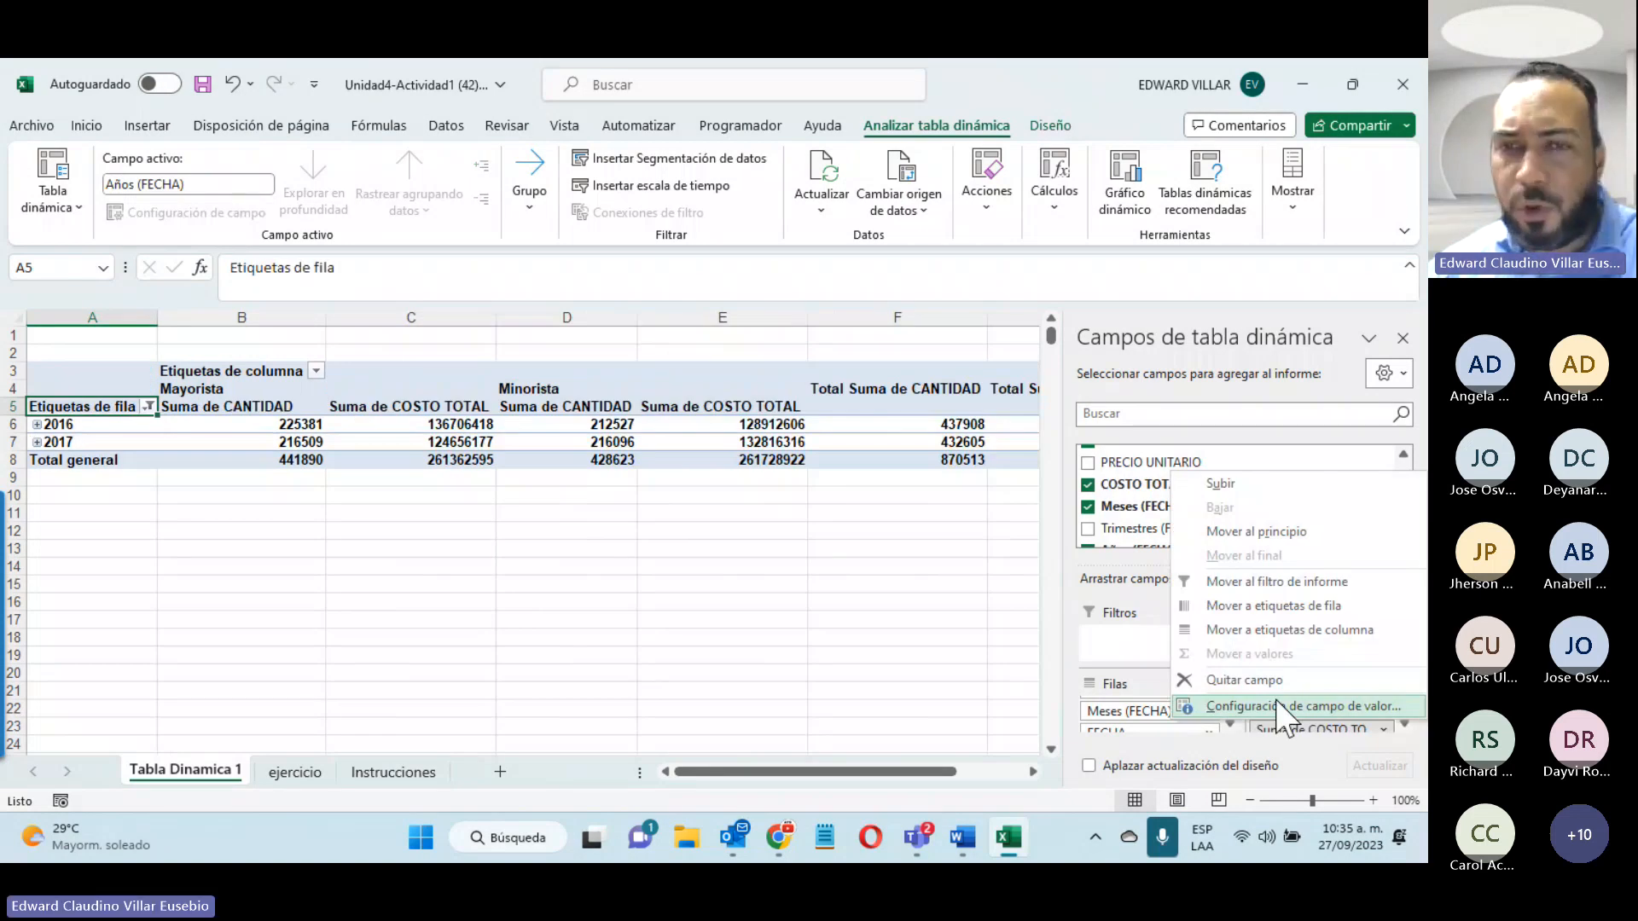
click(1276, 706)
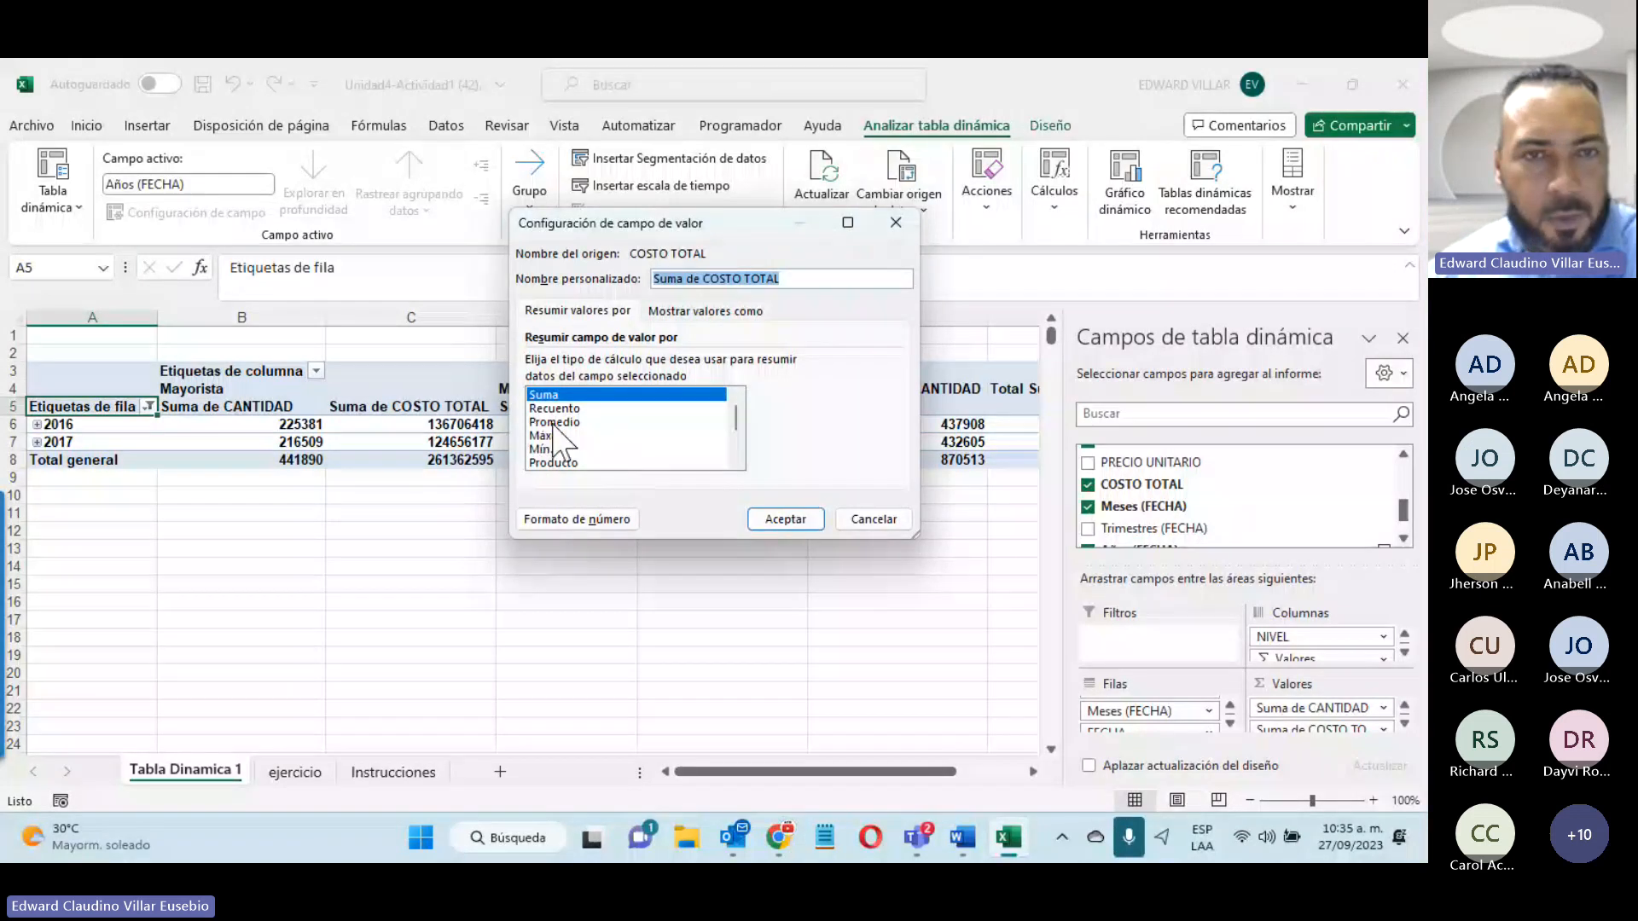
click(553, 422)
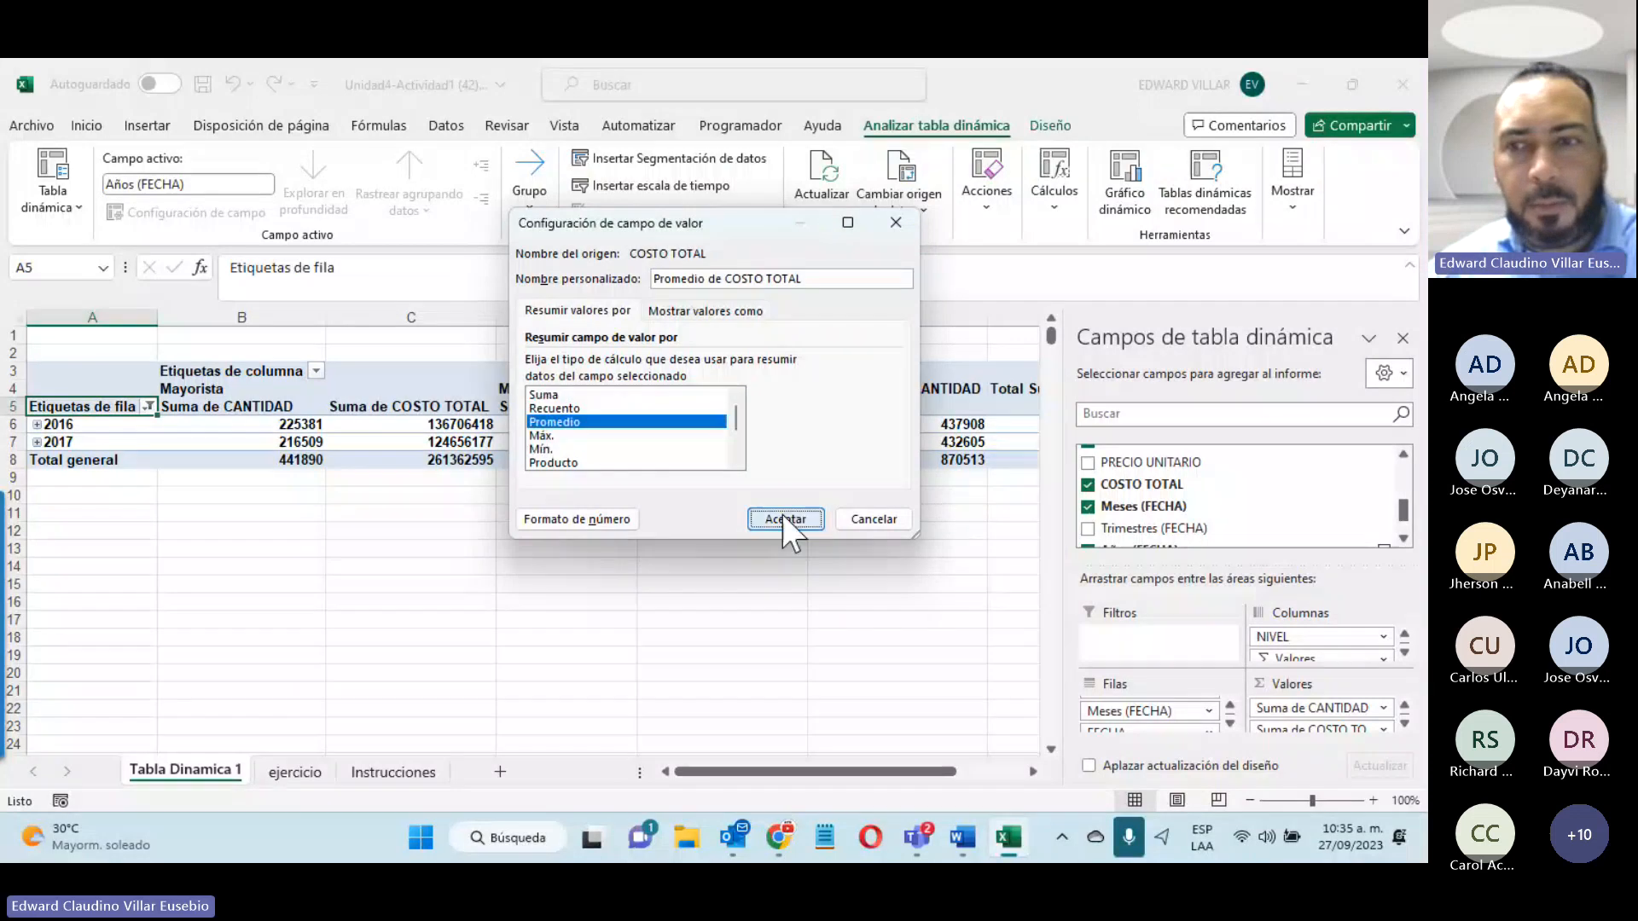
click(786, 519)
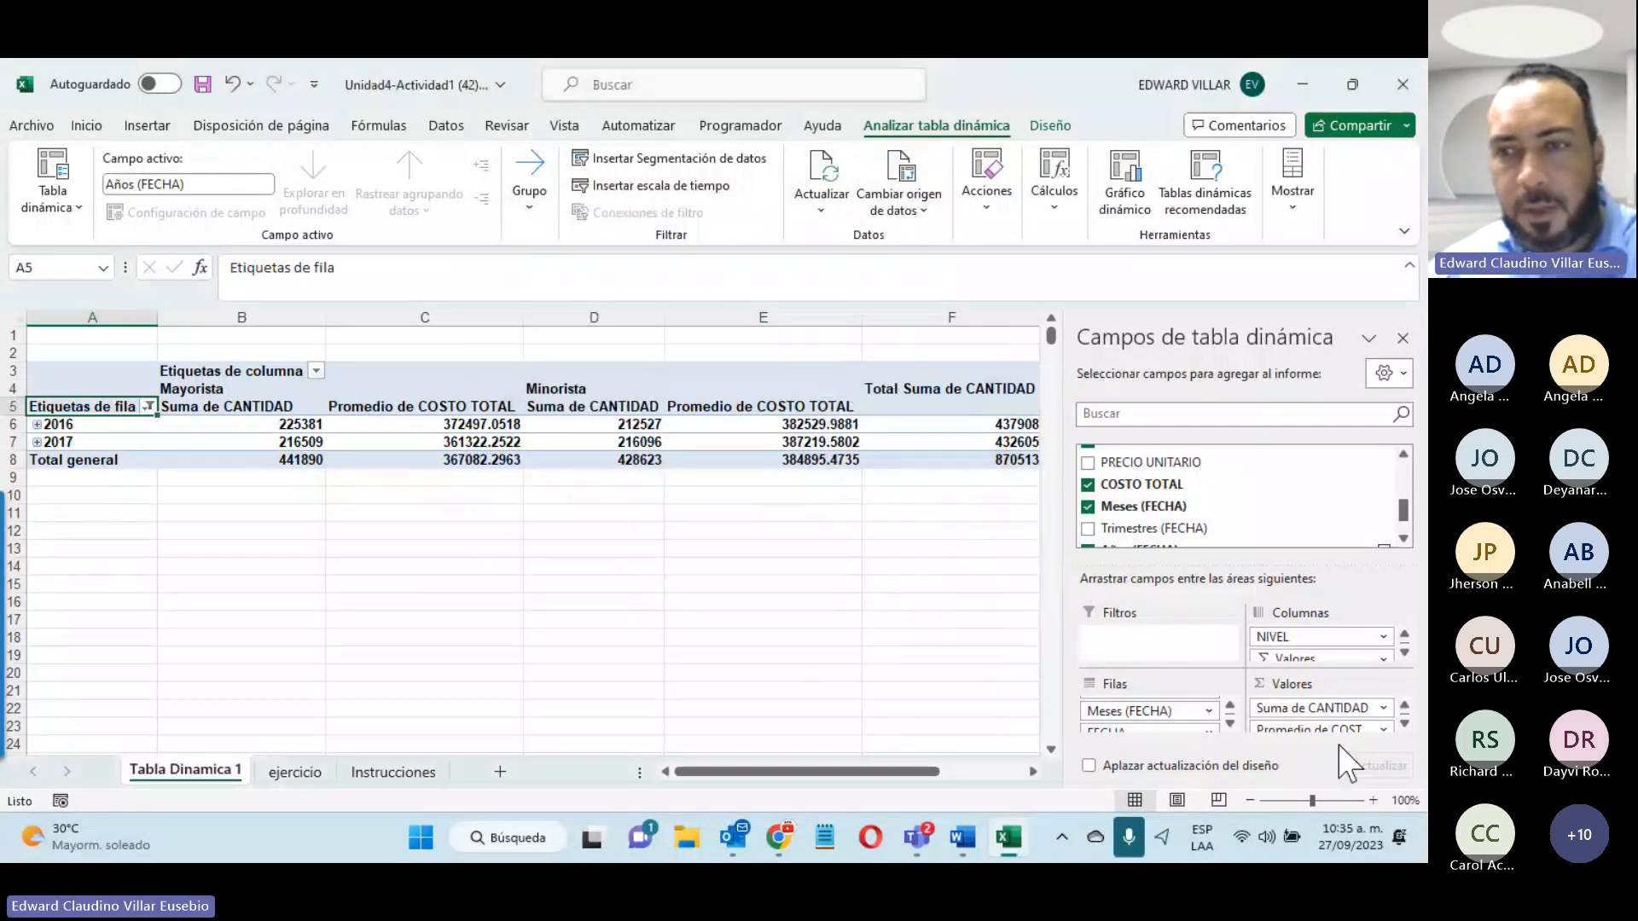
Step: Add the COSTO TOTAL field a second time to the pivot table's values as a sum
scroll(1101, 529, down, 1)
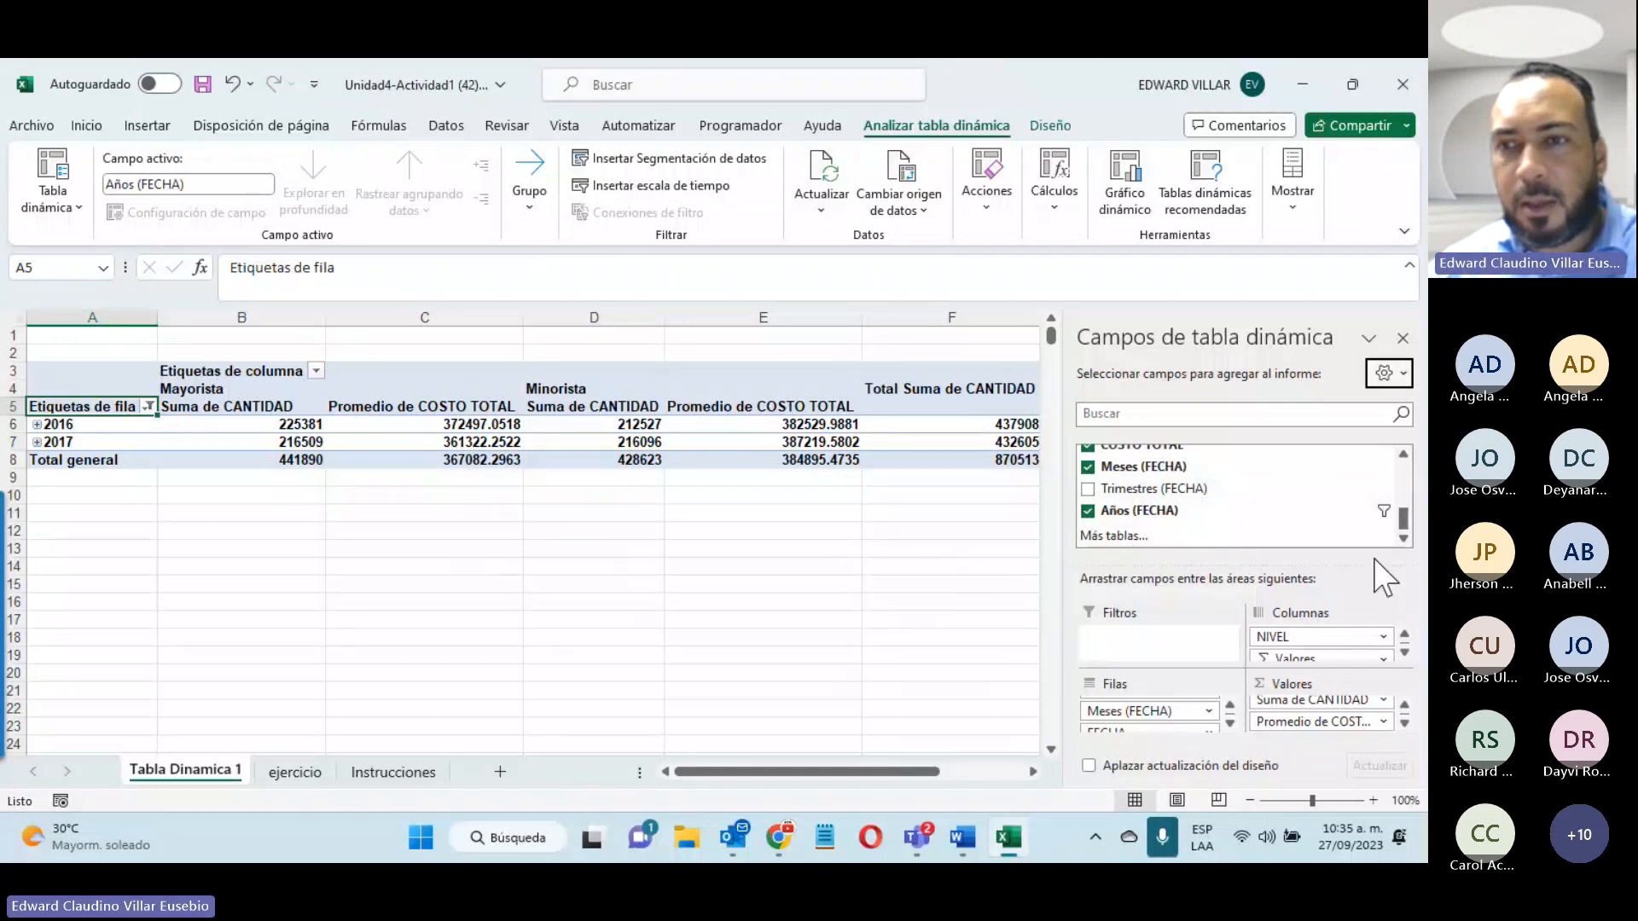
scroll(1287, 538, up, 3)
scroll(1284, 535, down, 3)
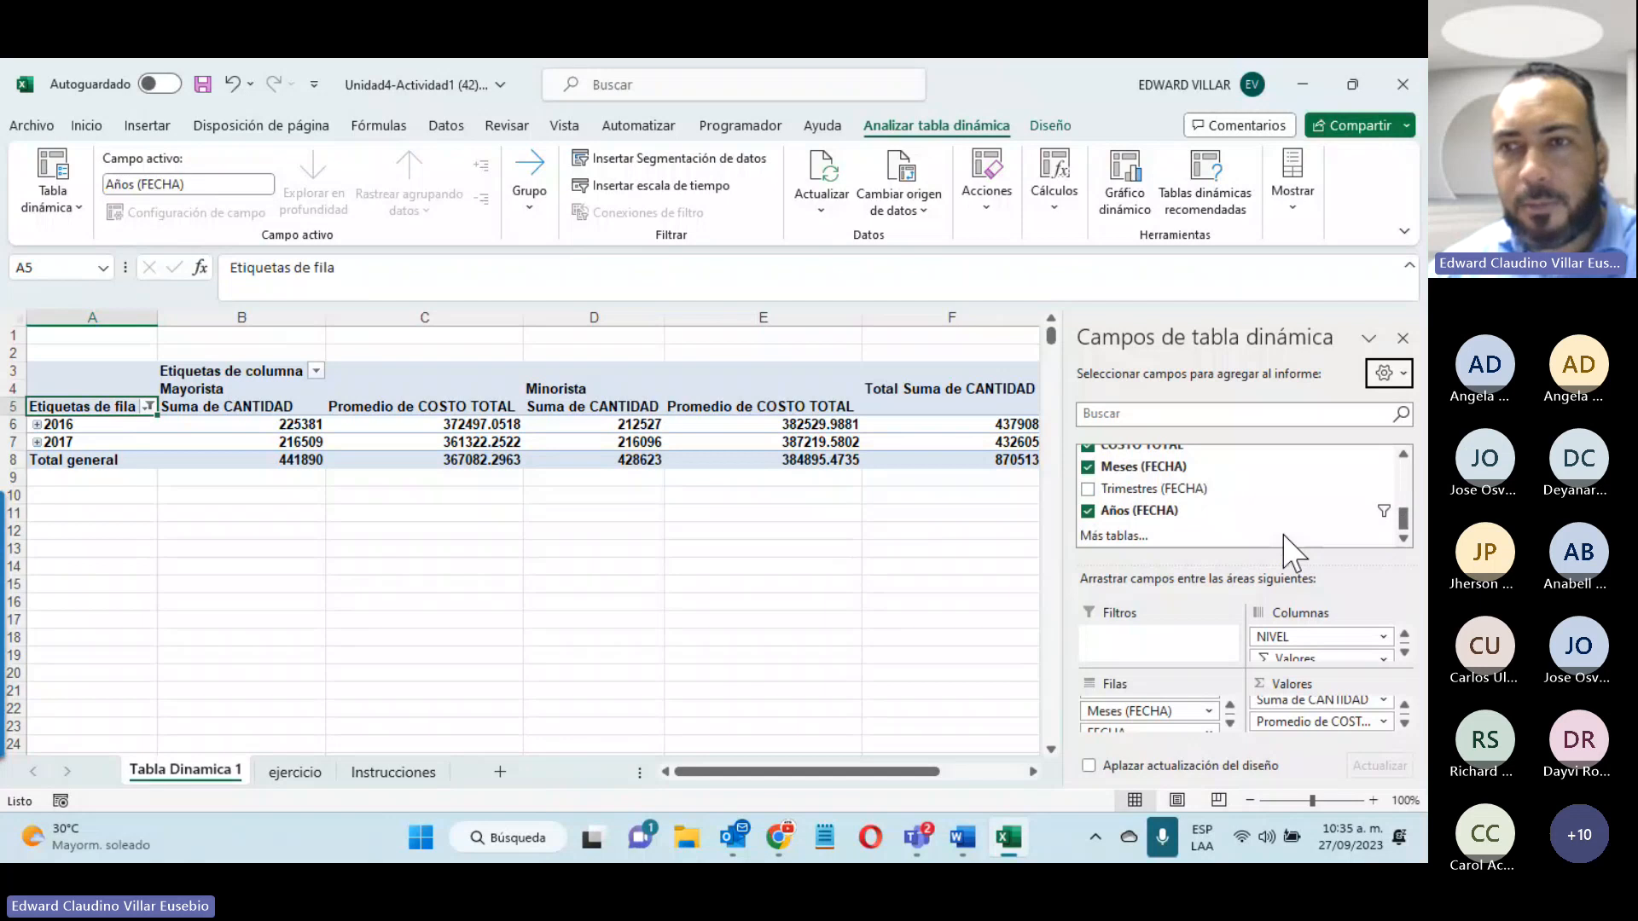
scroll(1284, 536, up, 3)
click(1401, 540)
click(1401, 540)
click(1401, 539)
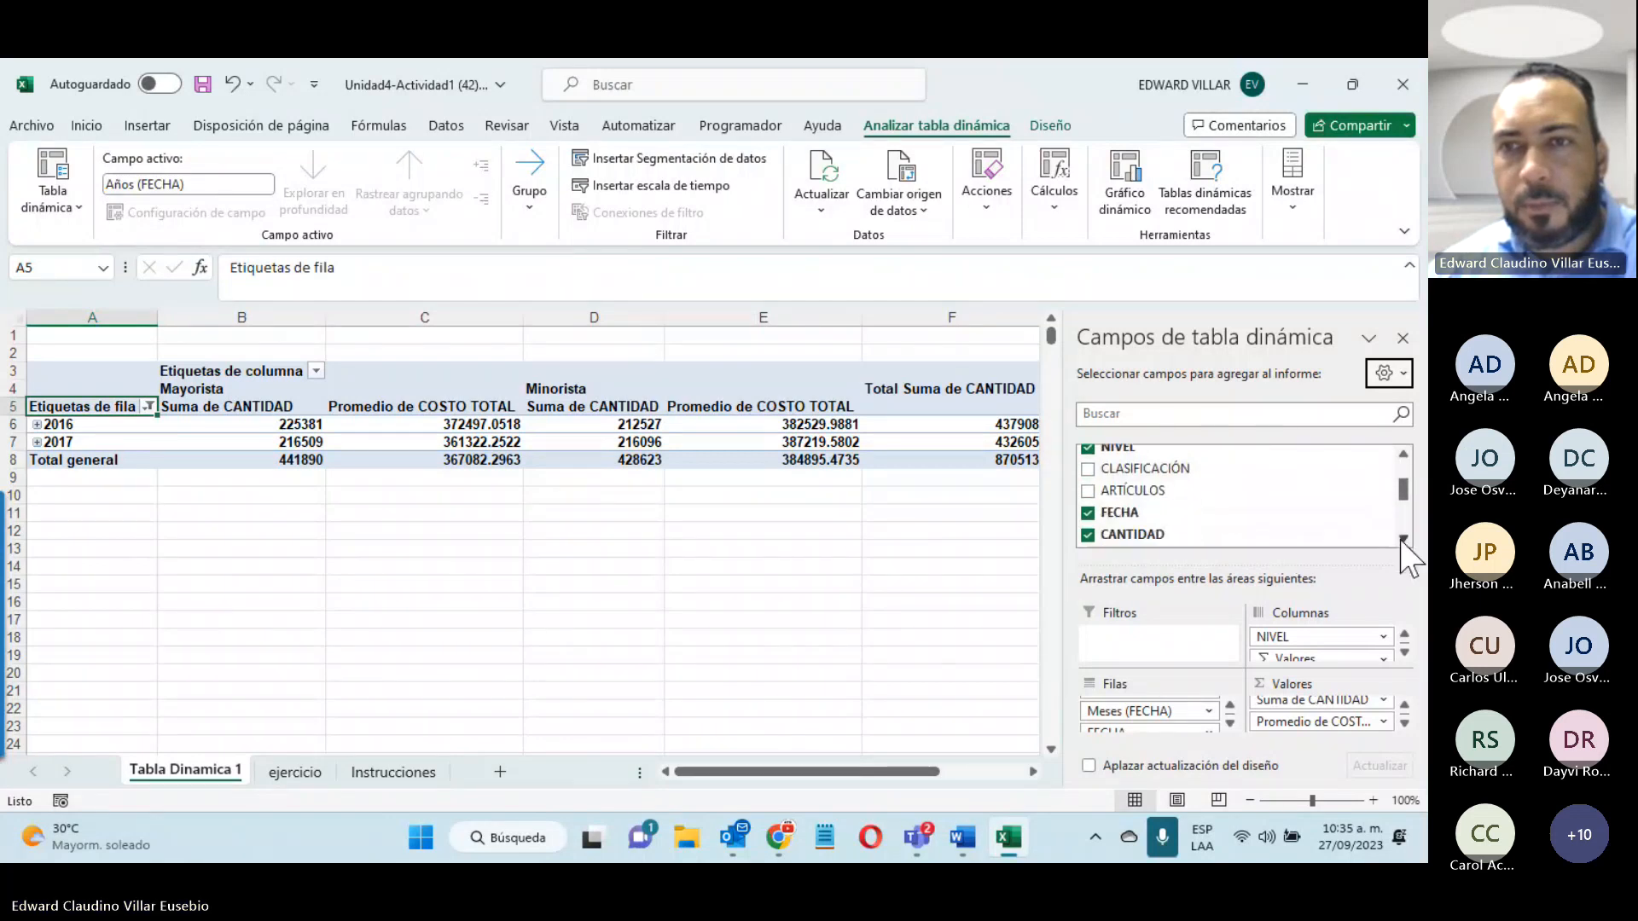
click(1401, 539)
click(1400, 538)
click(1400, 538)
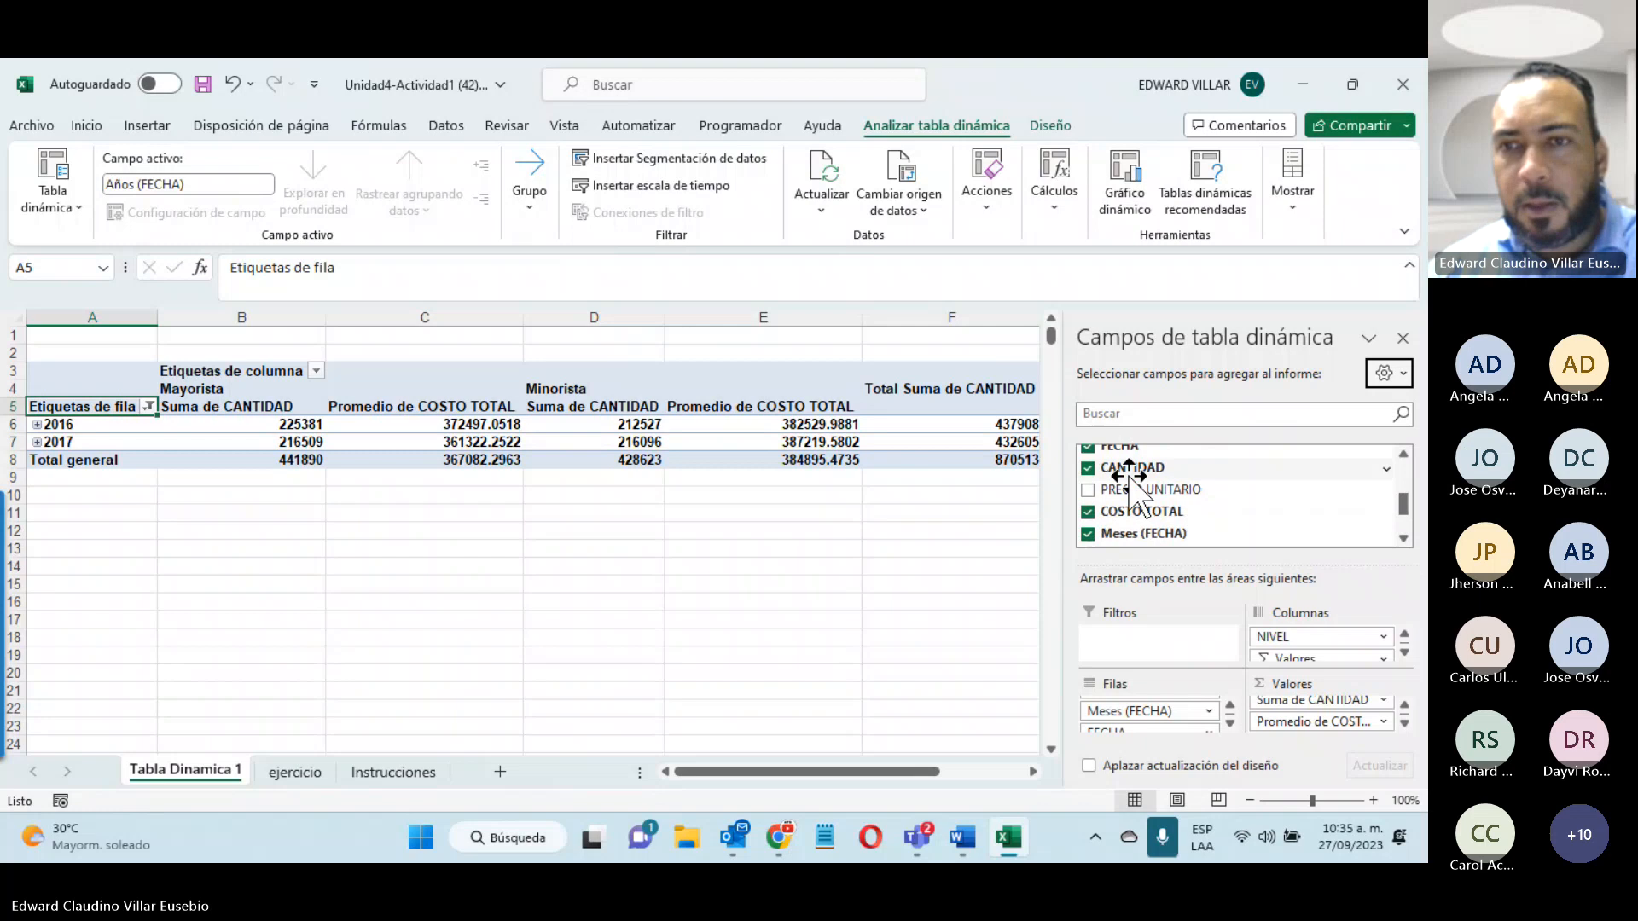
mouse_move(1139, 512)
mouse_down()
mouse_move(1253, 555)
mouse_move(1260, 694)
mouse_move(1294, 735)
mouse_move(1286, 721)
mouse_up()
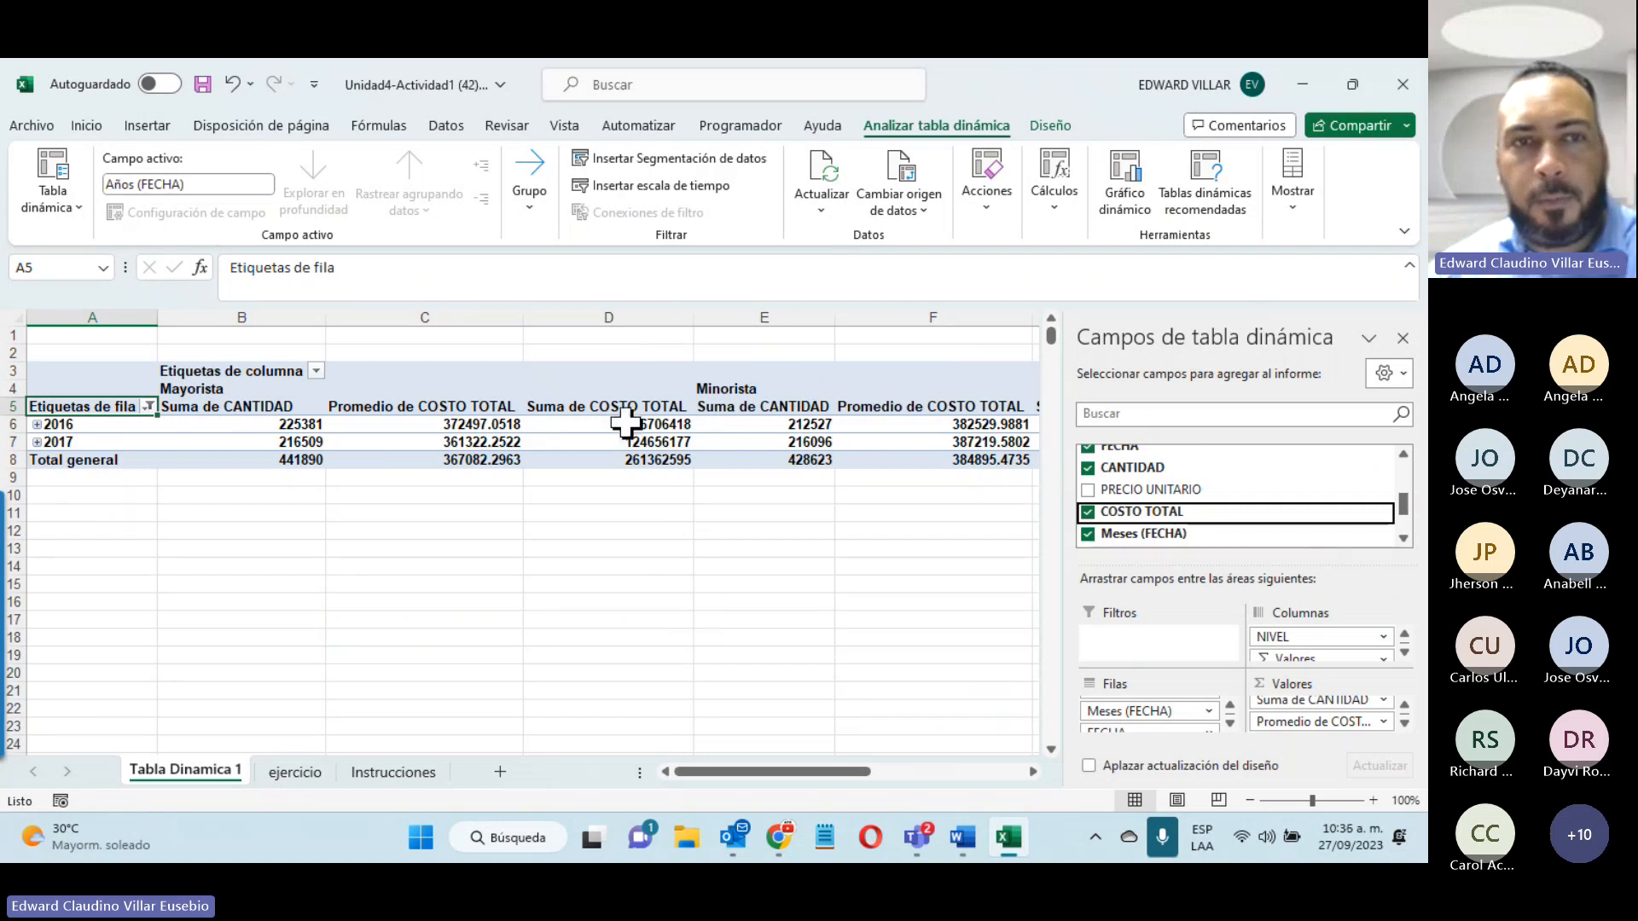
Step: Examine the value column headings under Mayorista and Minorista and the COSTO TOTAL entries in the values area
click(516, 407)
click(620, 407)
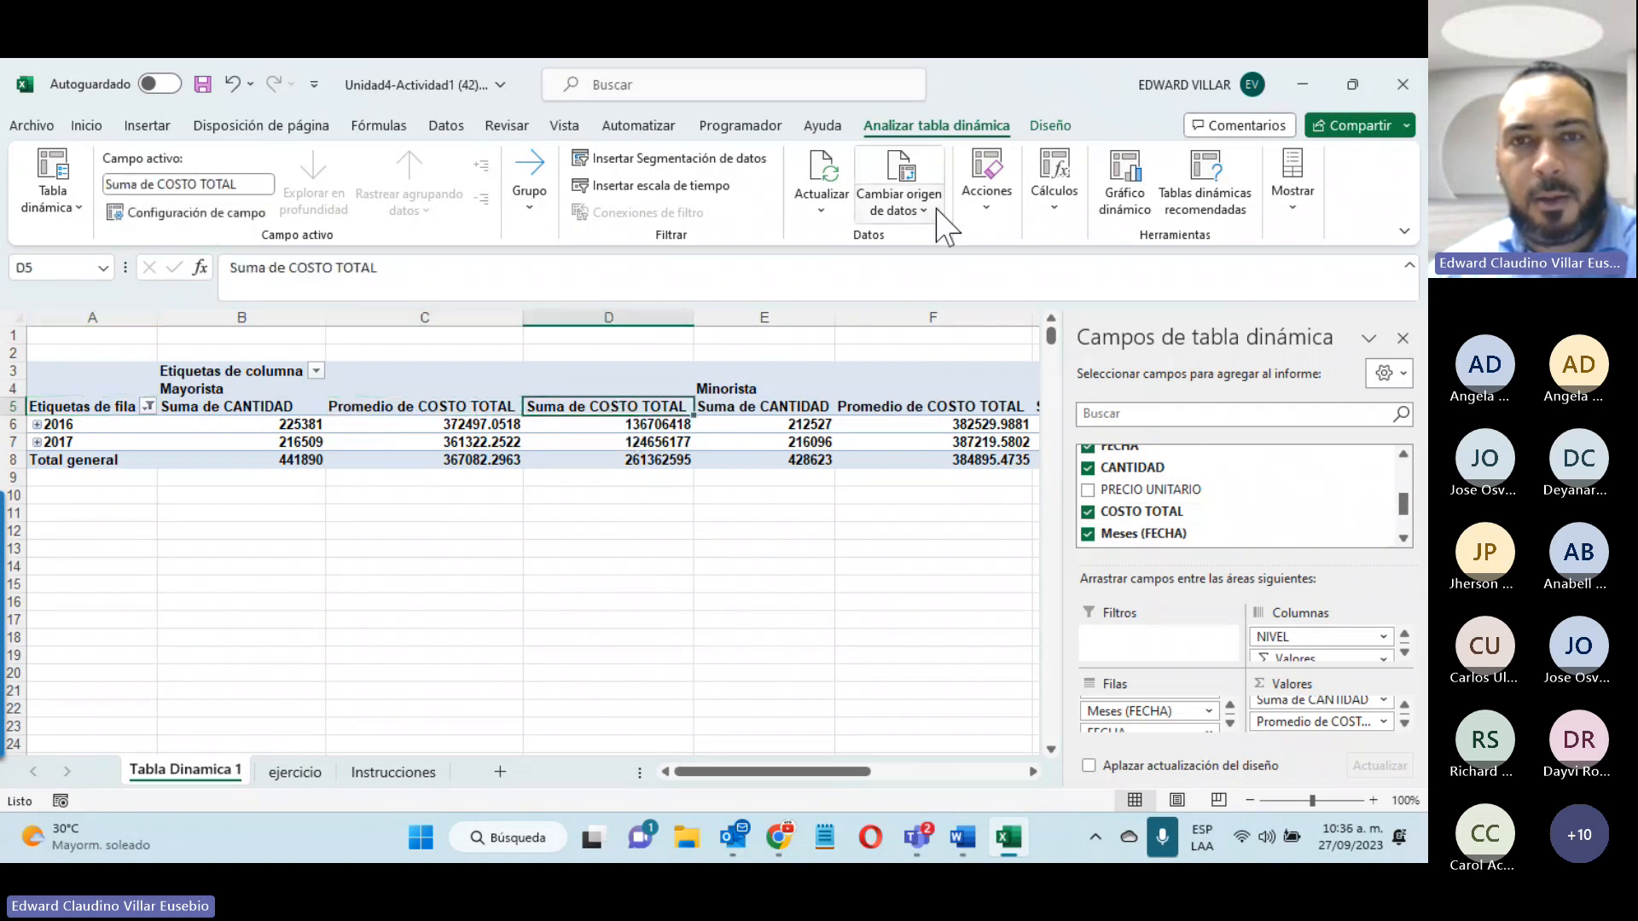
click(799, 425)
click(783, 394)
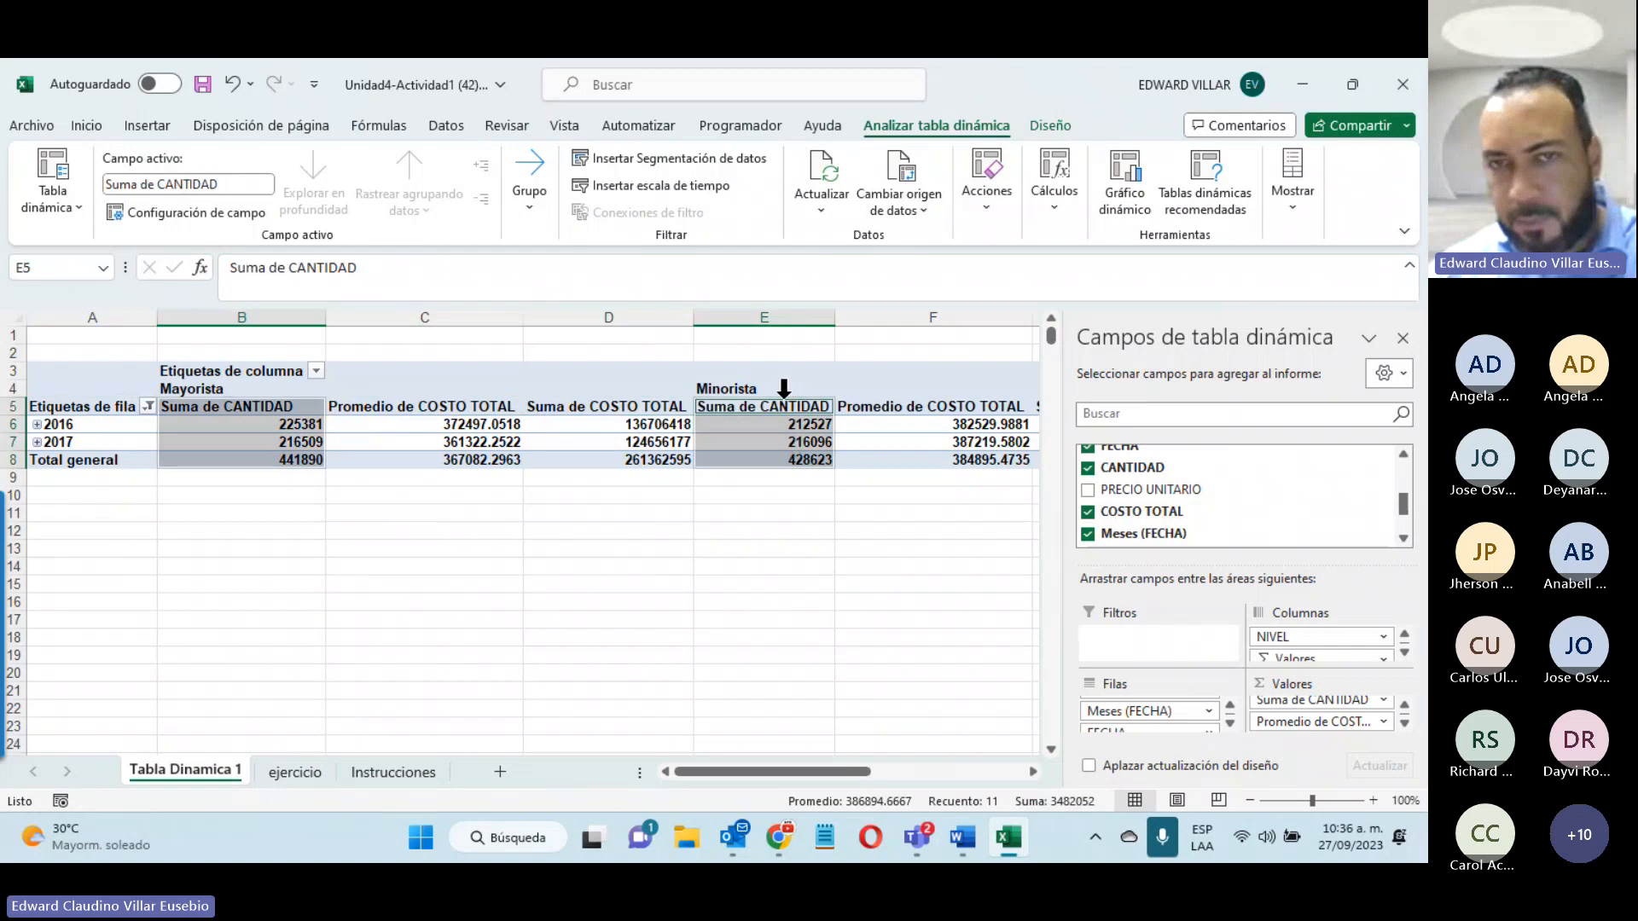
click(784, 410)
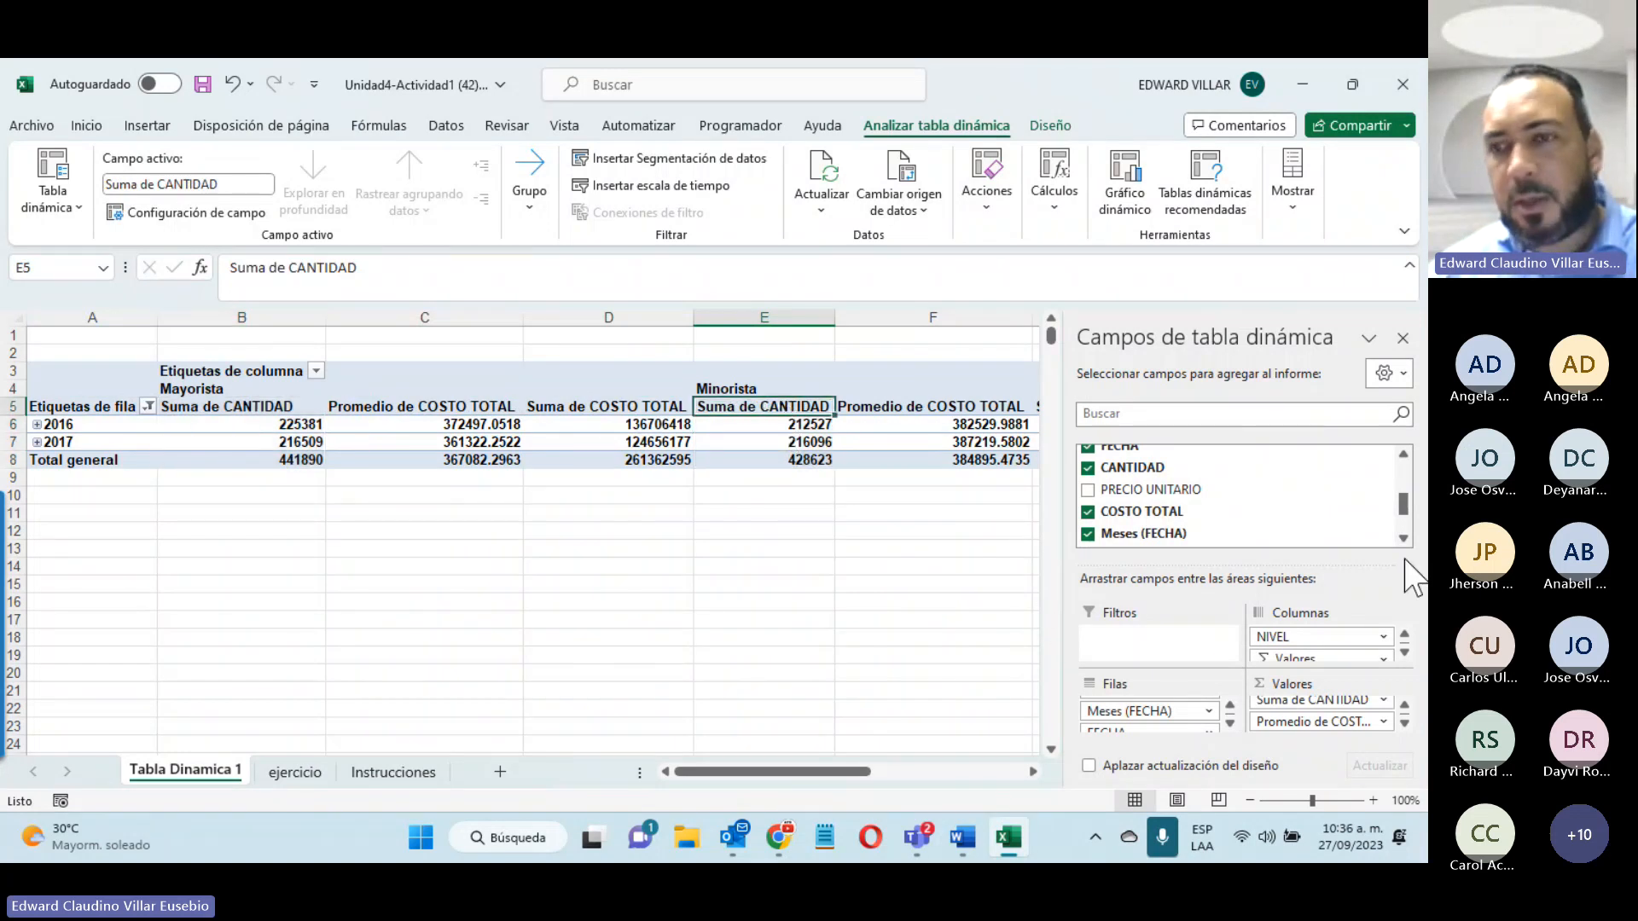
click(1403, 723)
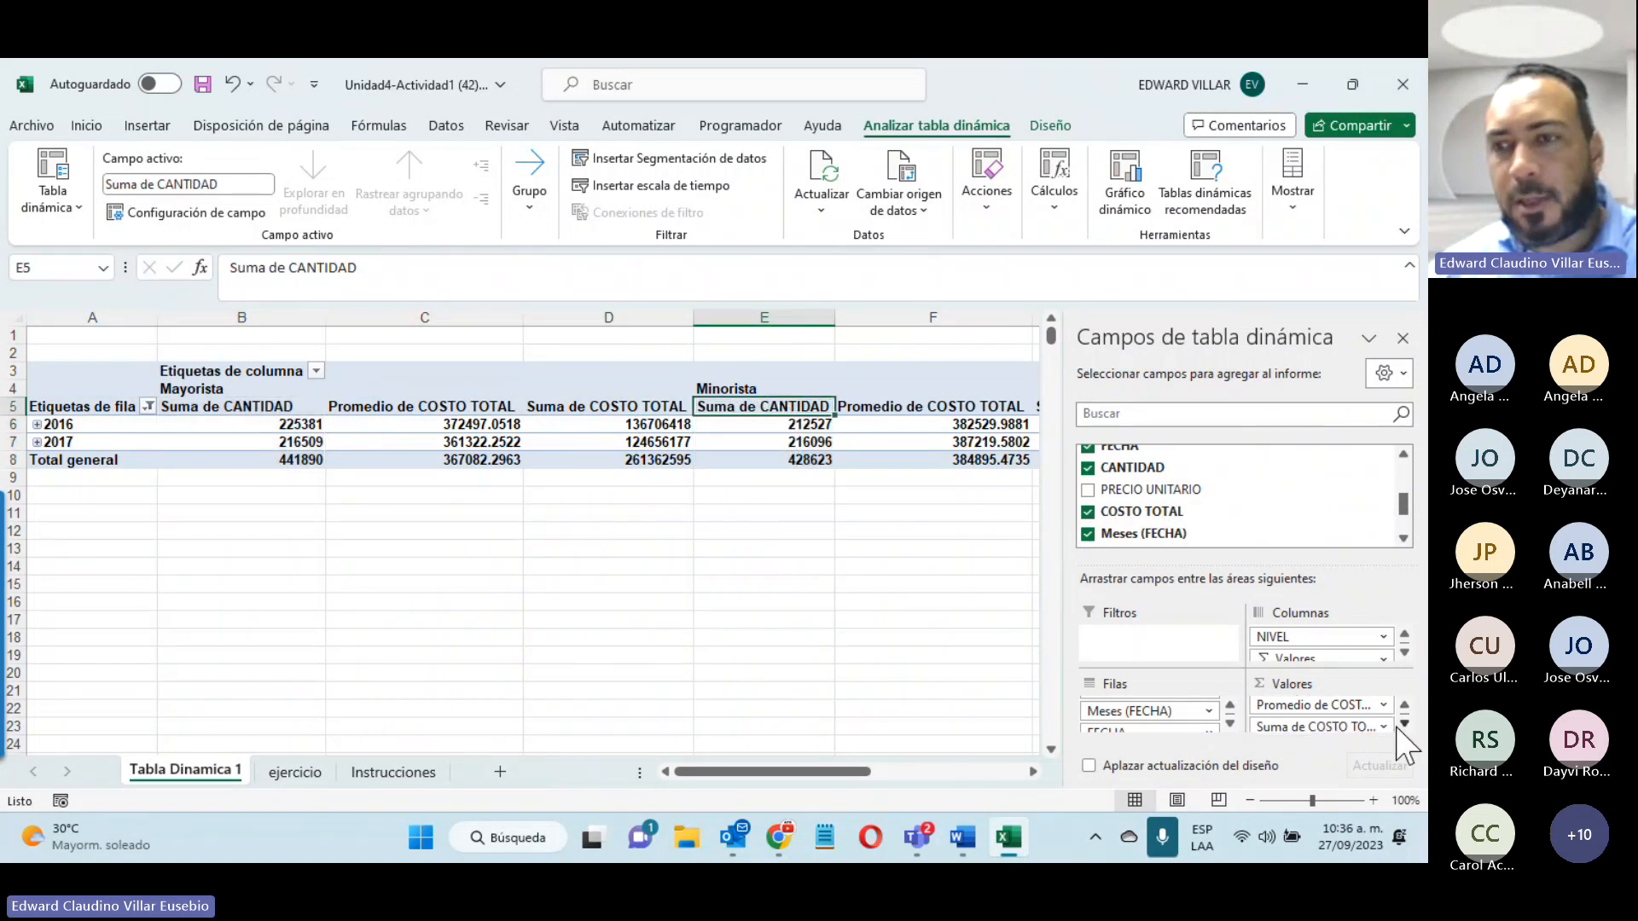
drag(1367, 725, 1280, 692)
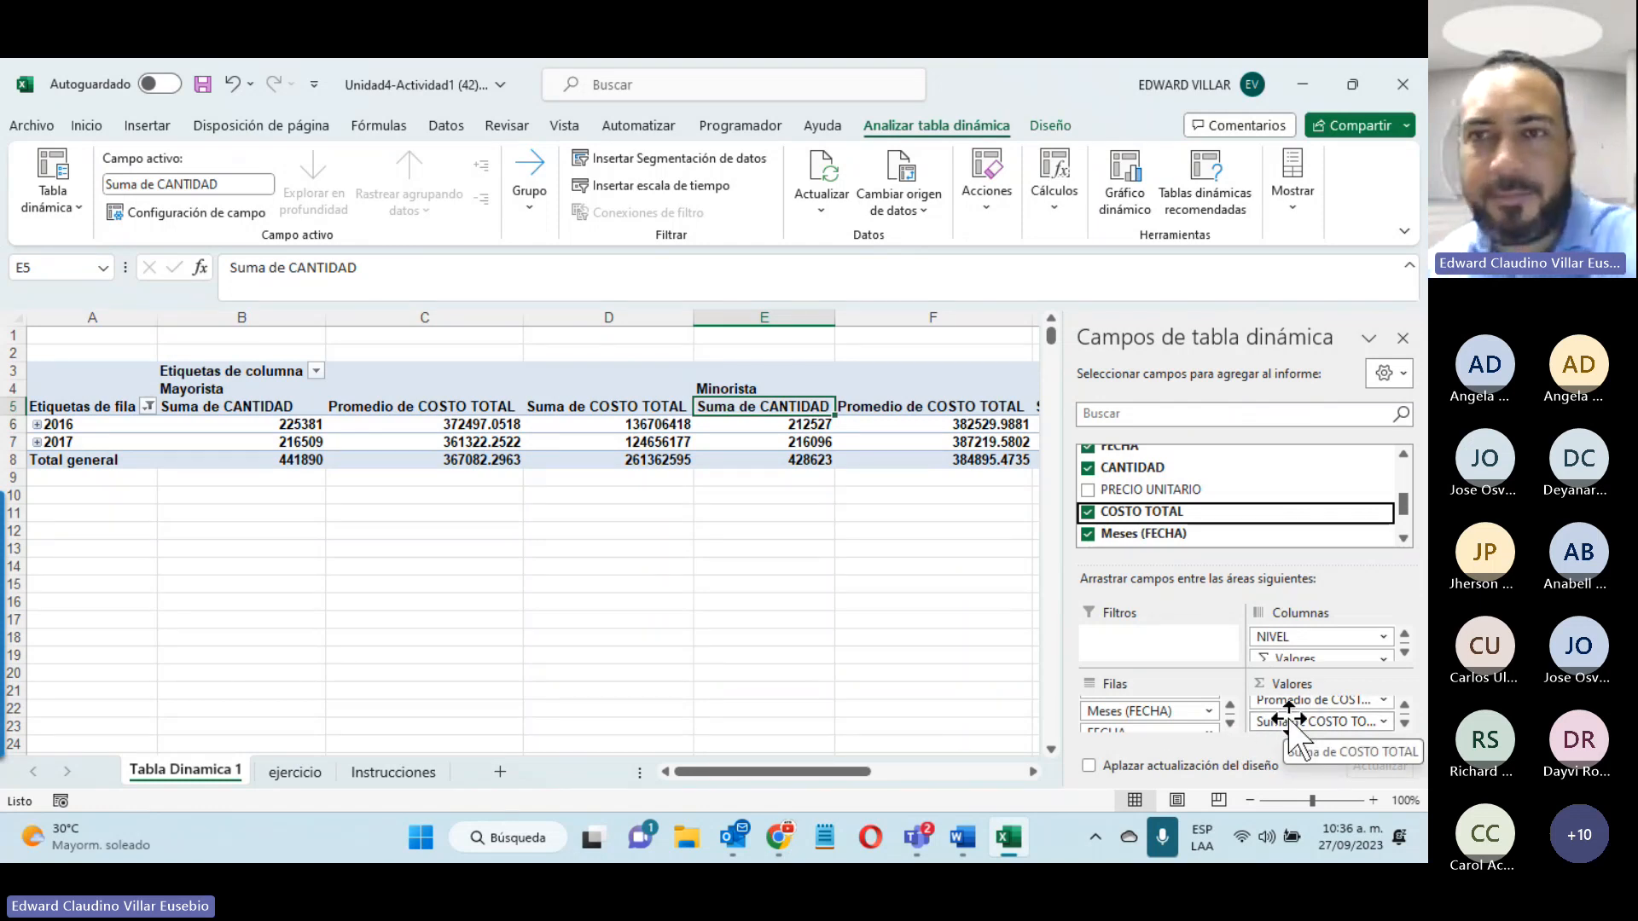
Step: Switch to the Teams meeting window and view the participant list
click(1377, 86)
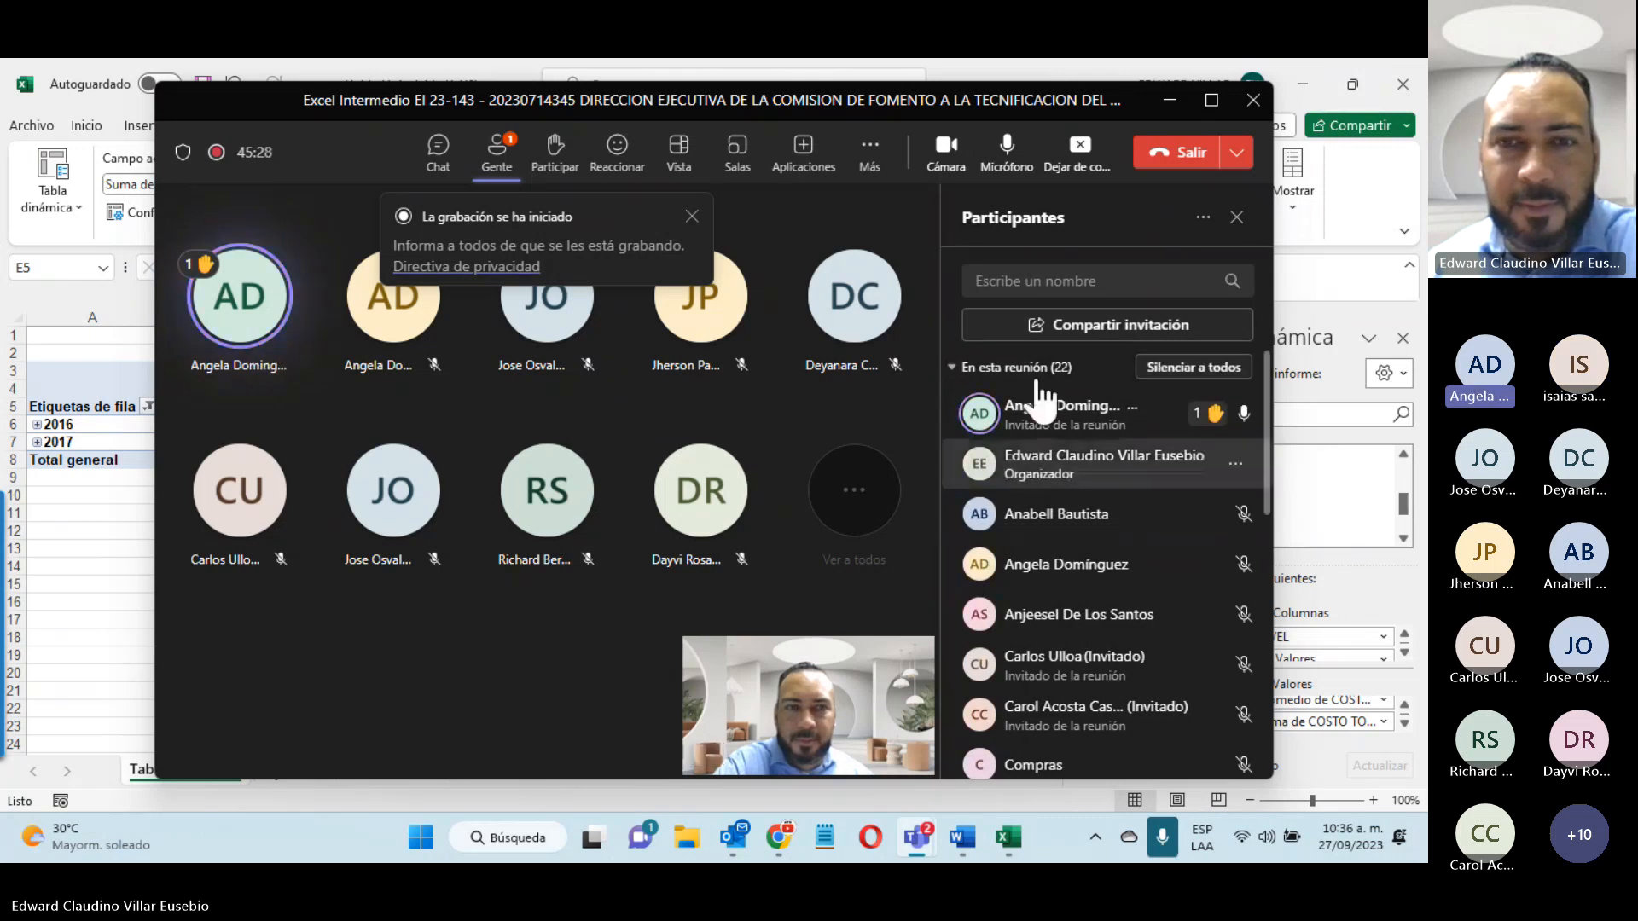
Step: Switch back to the Excel workbook and expand the 2016 group of the pivot table into its months
click(1166, 102)
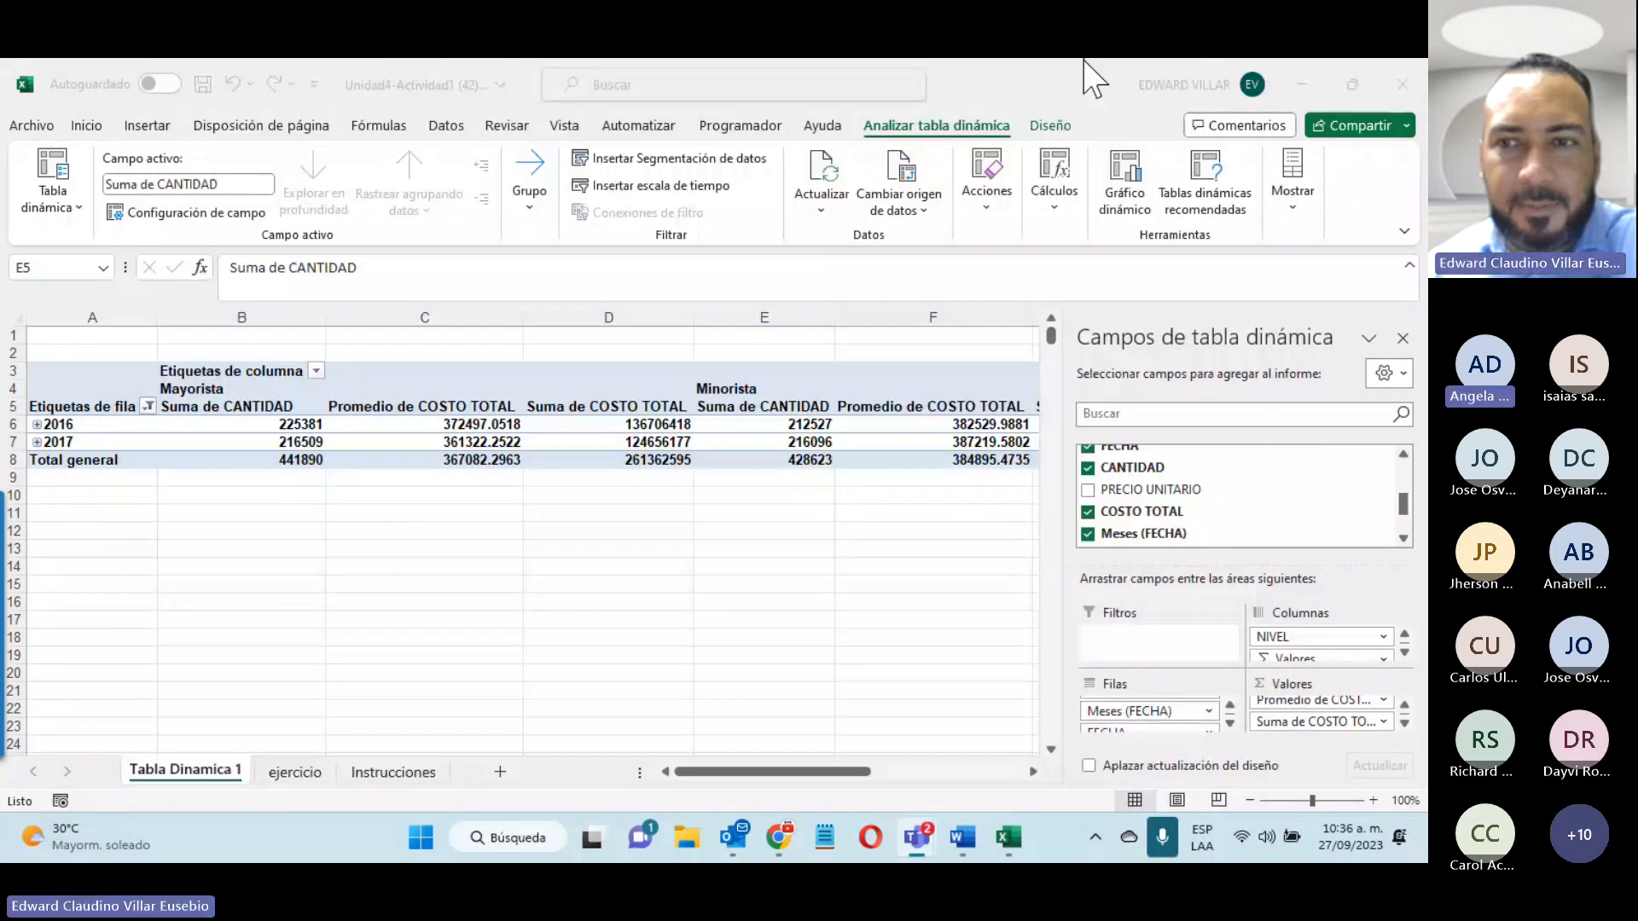
scroll(1236, 522, up, 3)
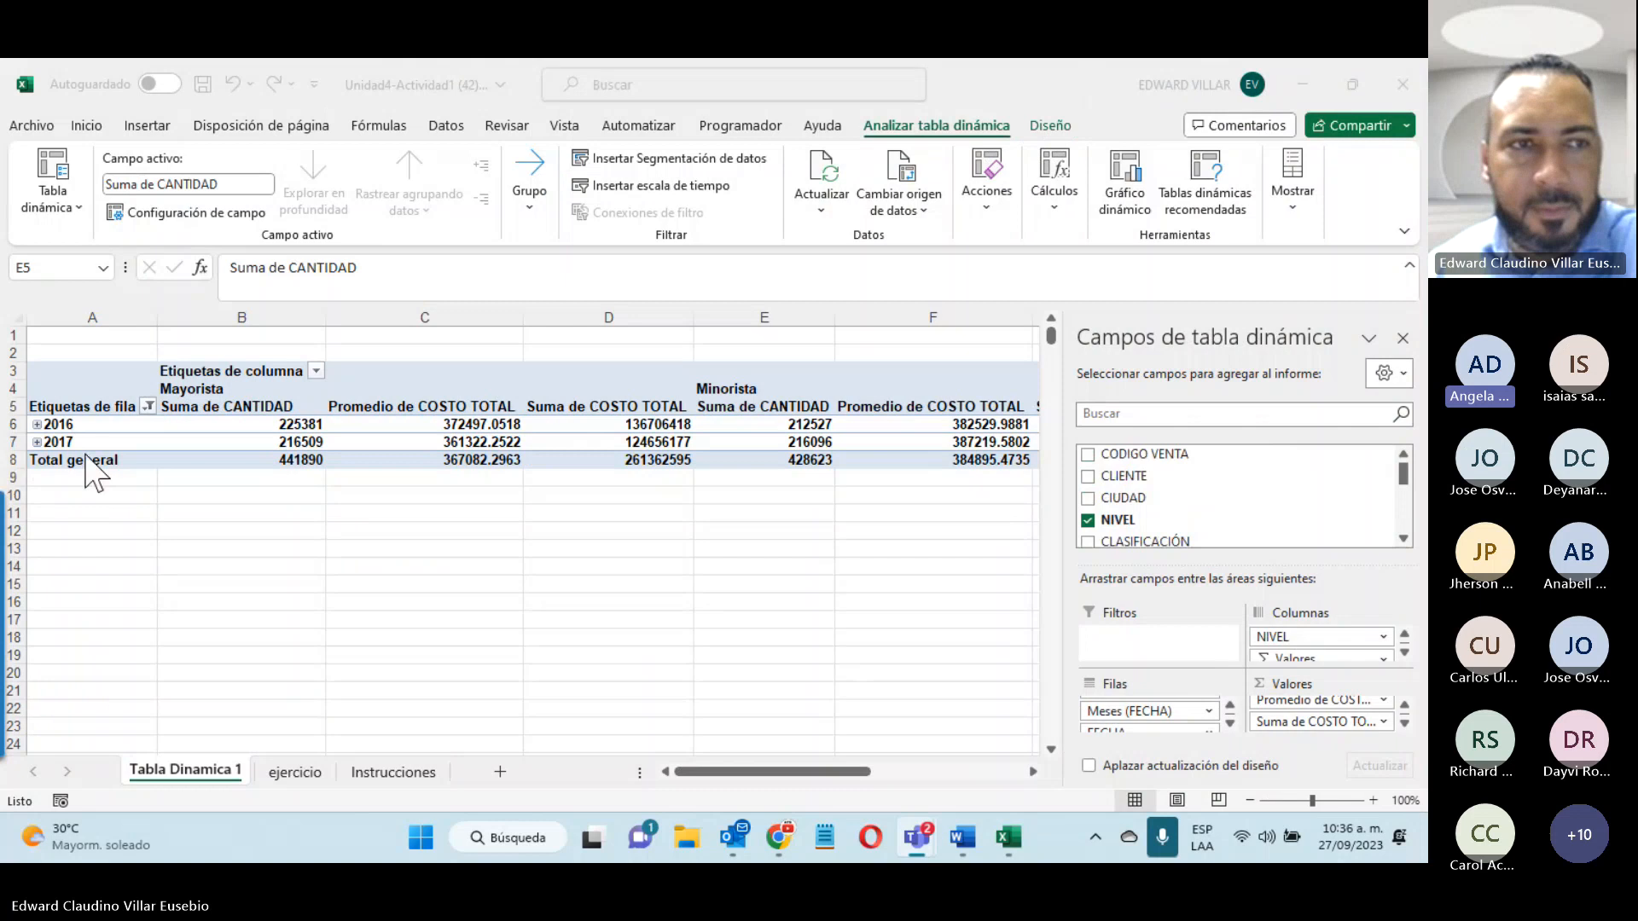
click(37, 426)
click(36, 424)
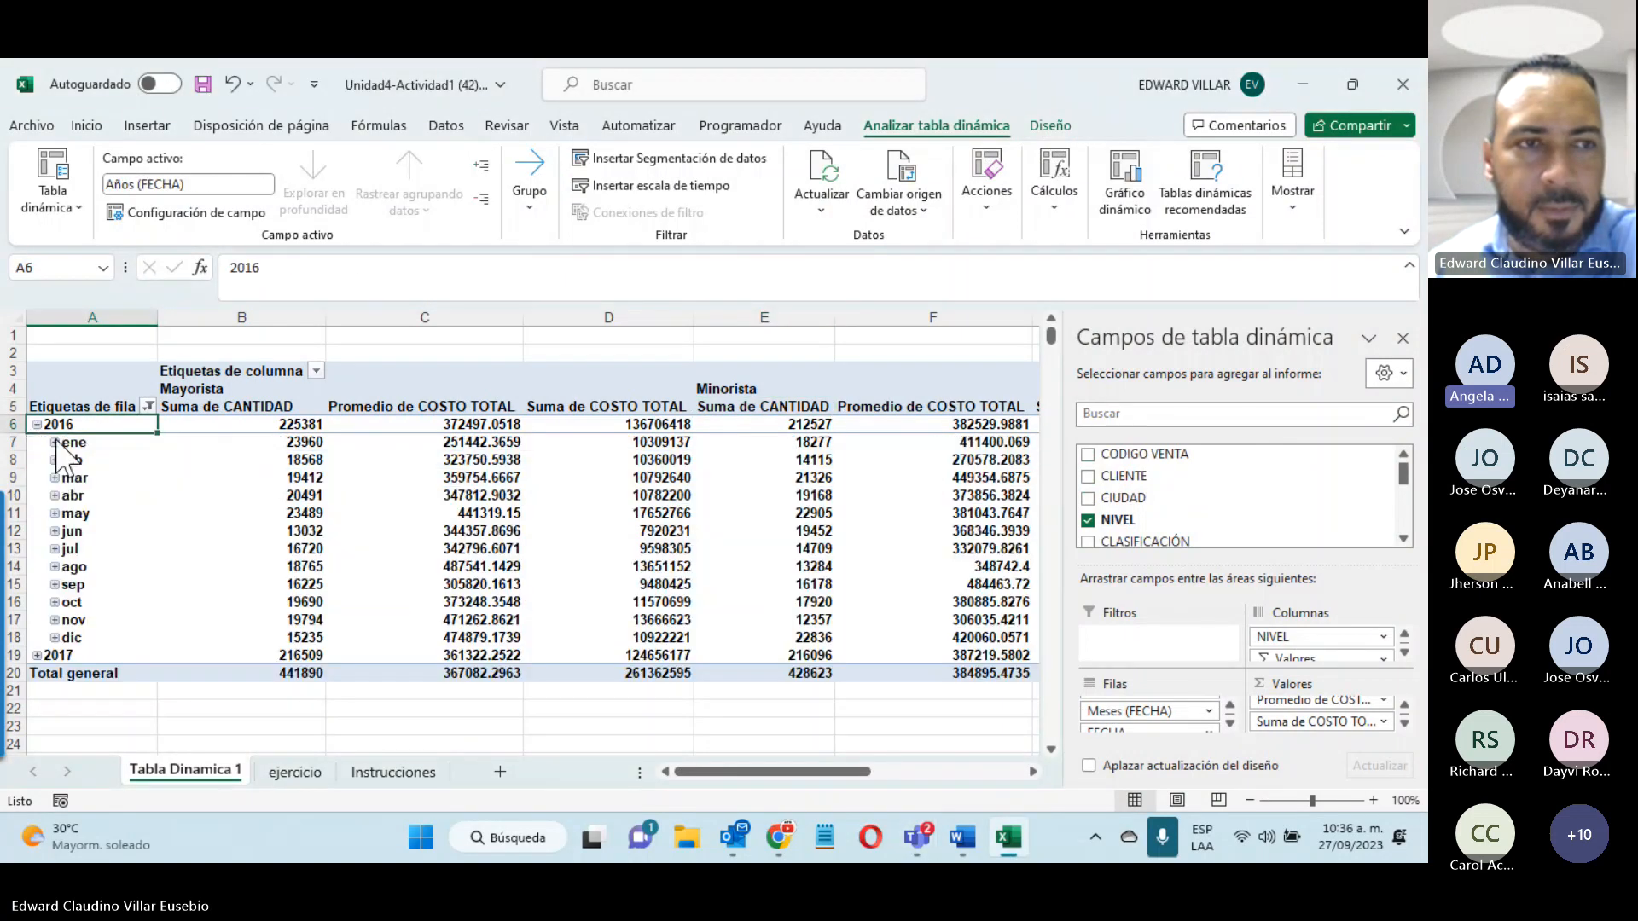
click(54, 443)
click(54, 442)
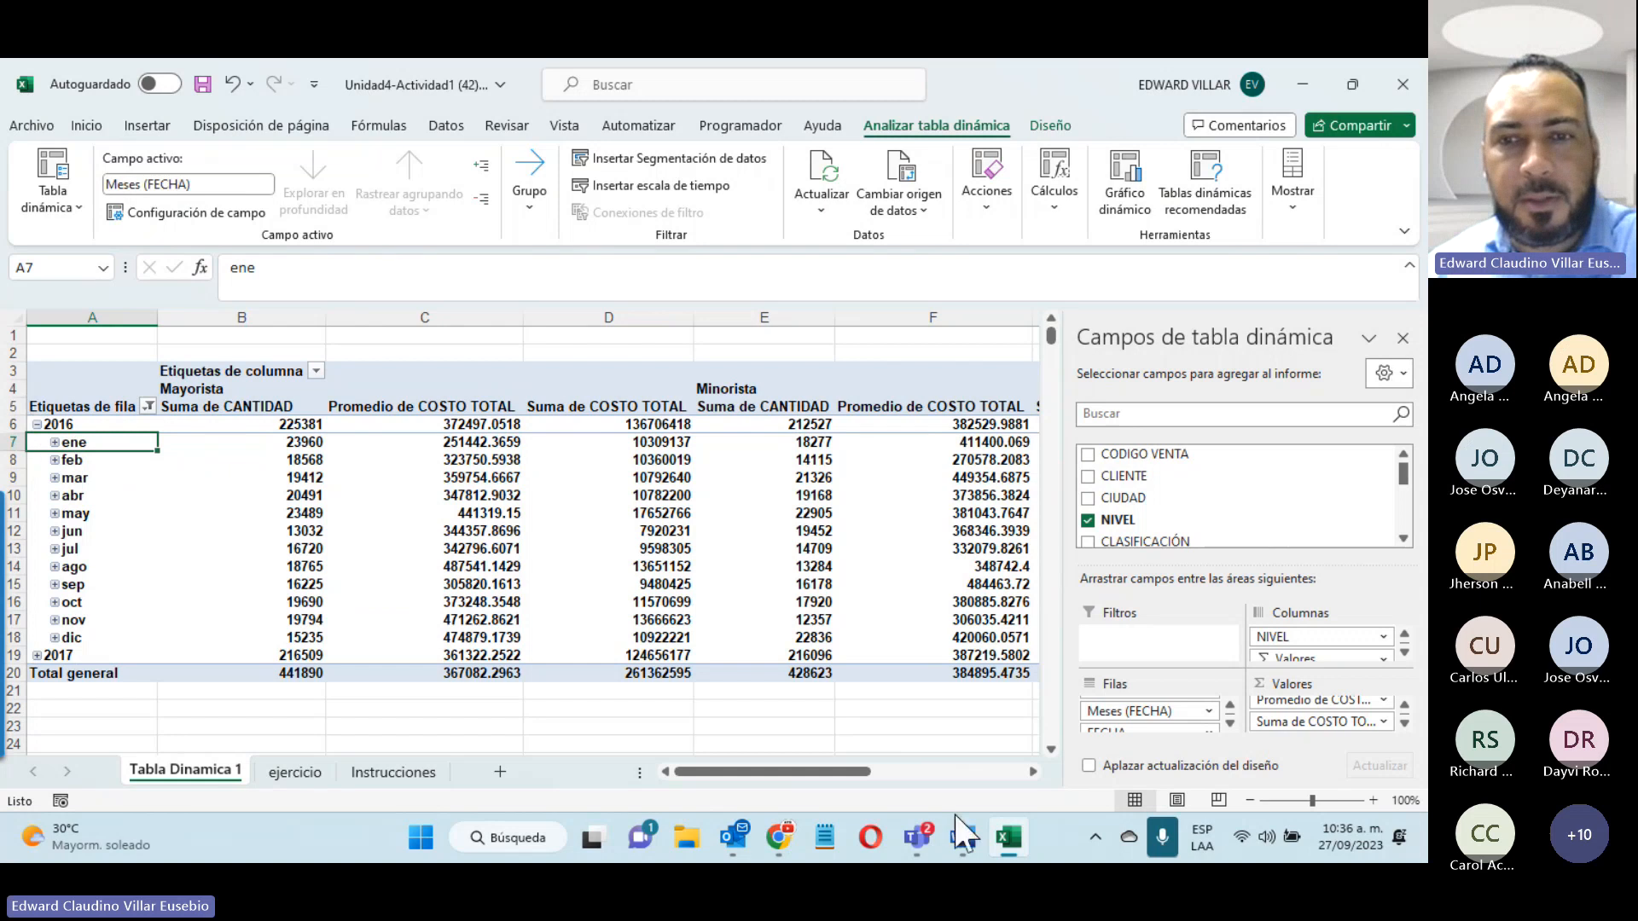
Step: Examine the dates in the FECHA column of the ejercicio sheet, going across the first record from its client field
click(316, 777)
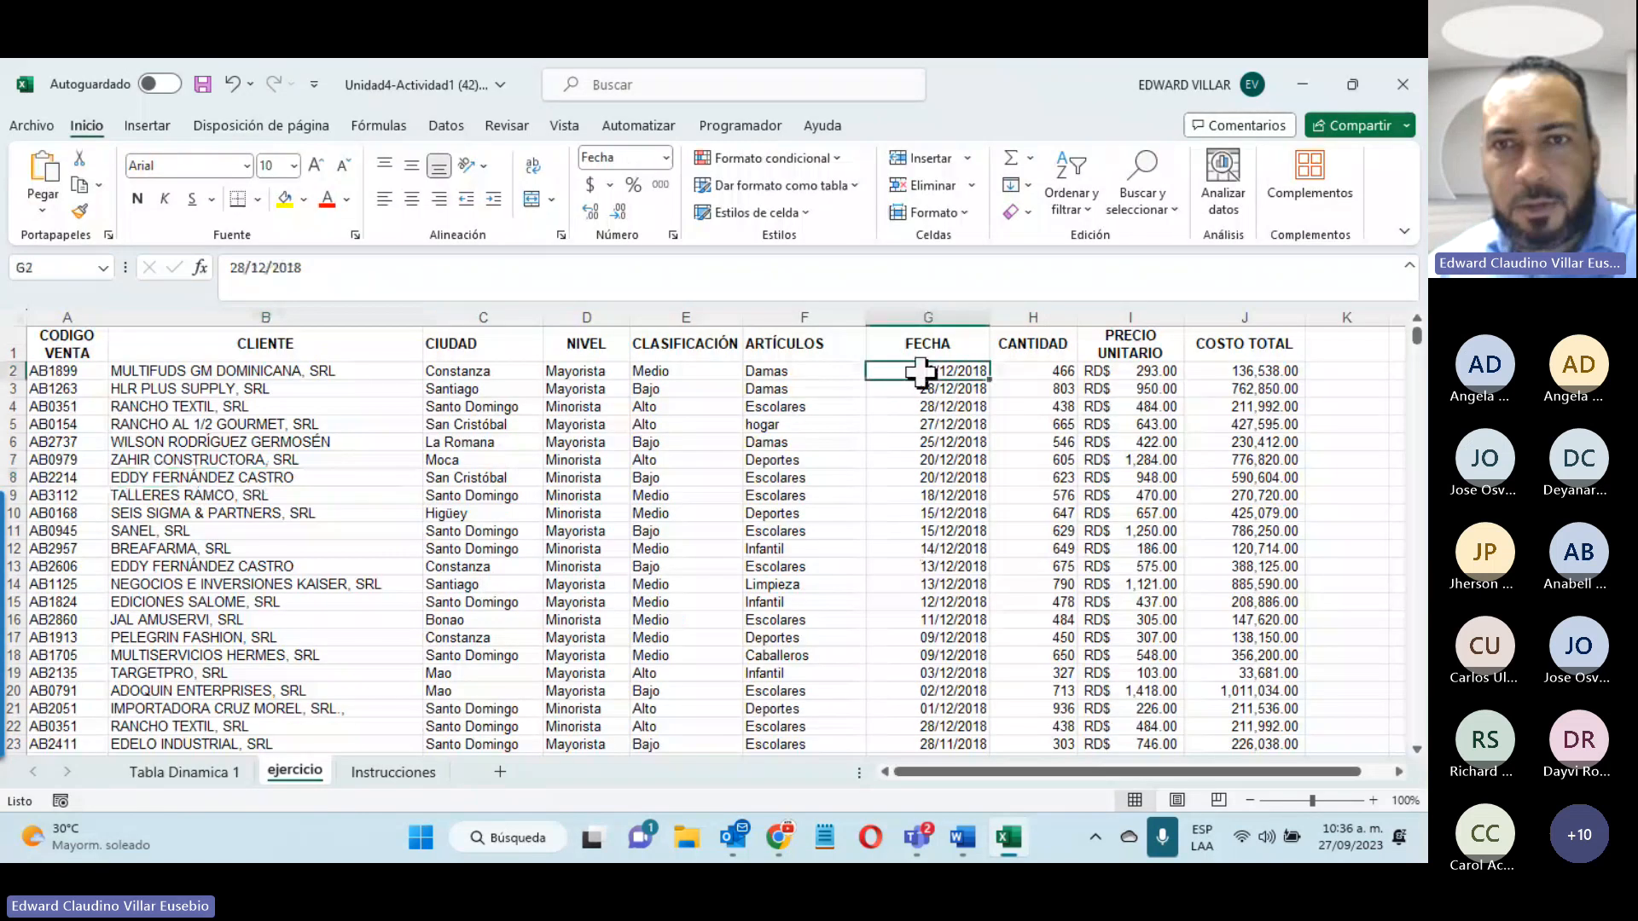
click(908, 390)
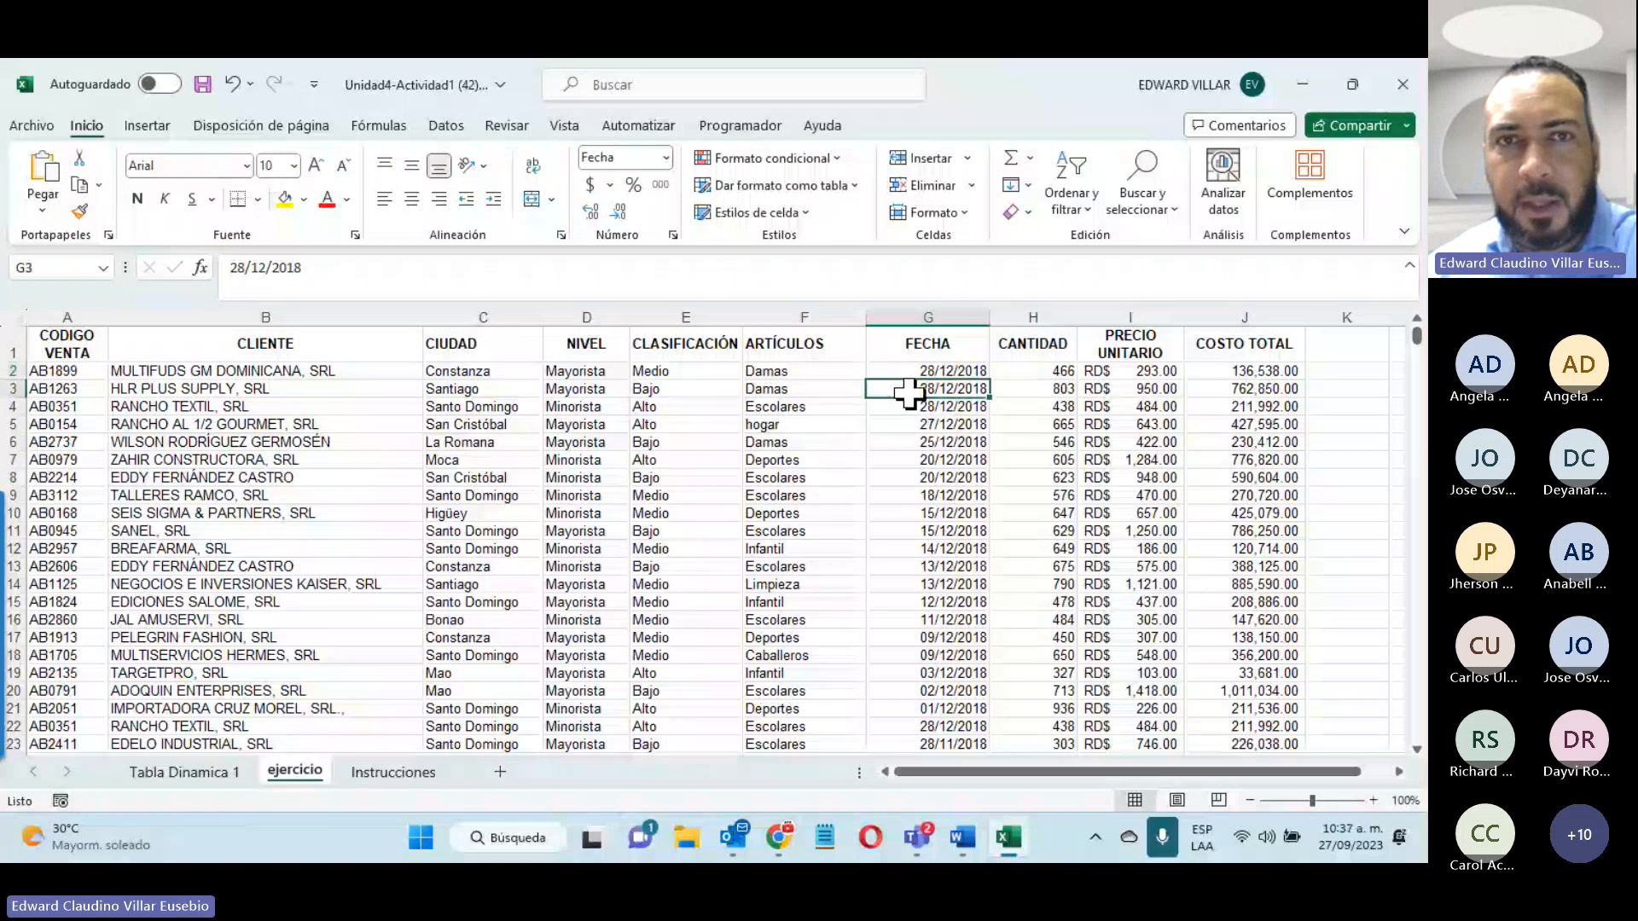
click(804, 495)
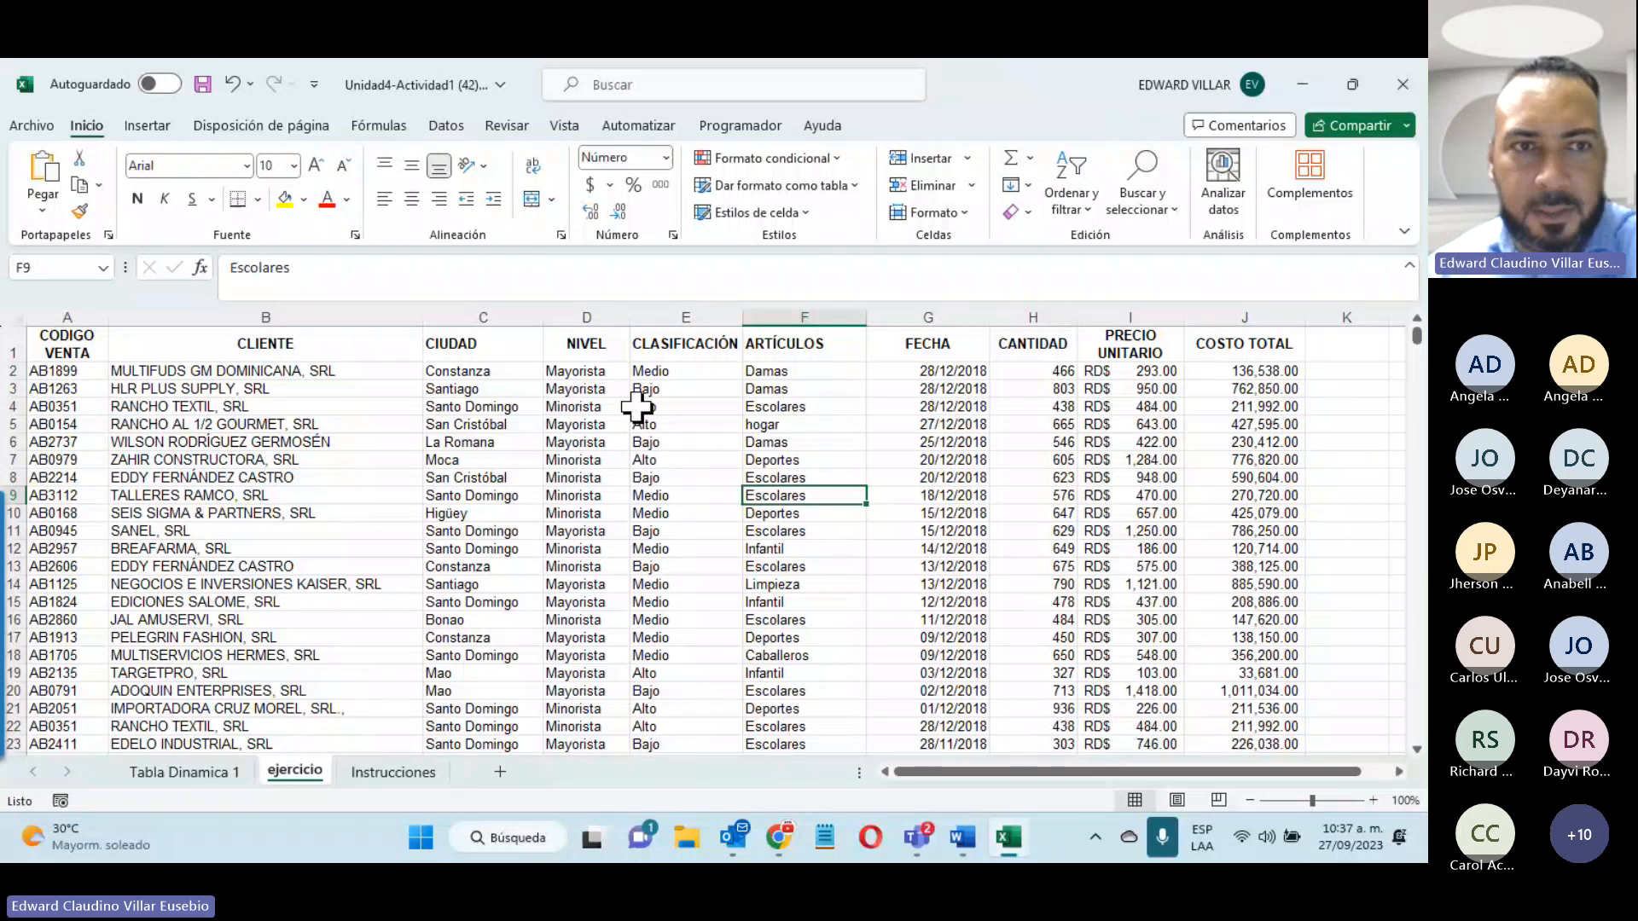
key(ctrl+Home)
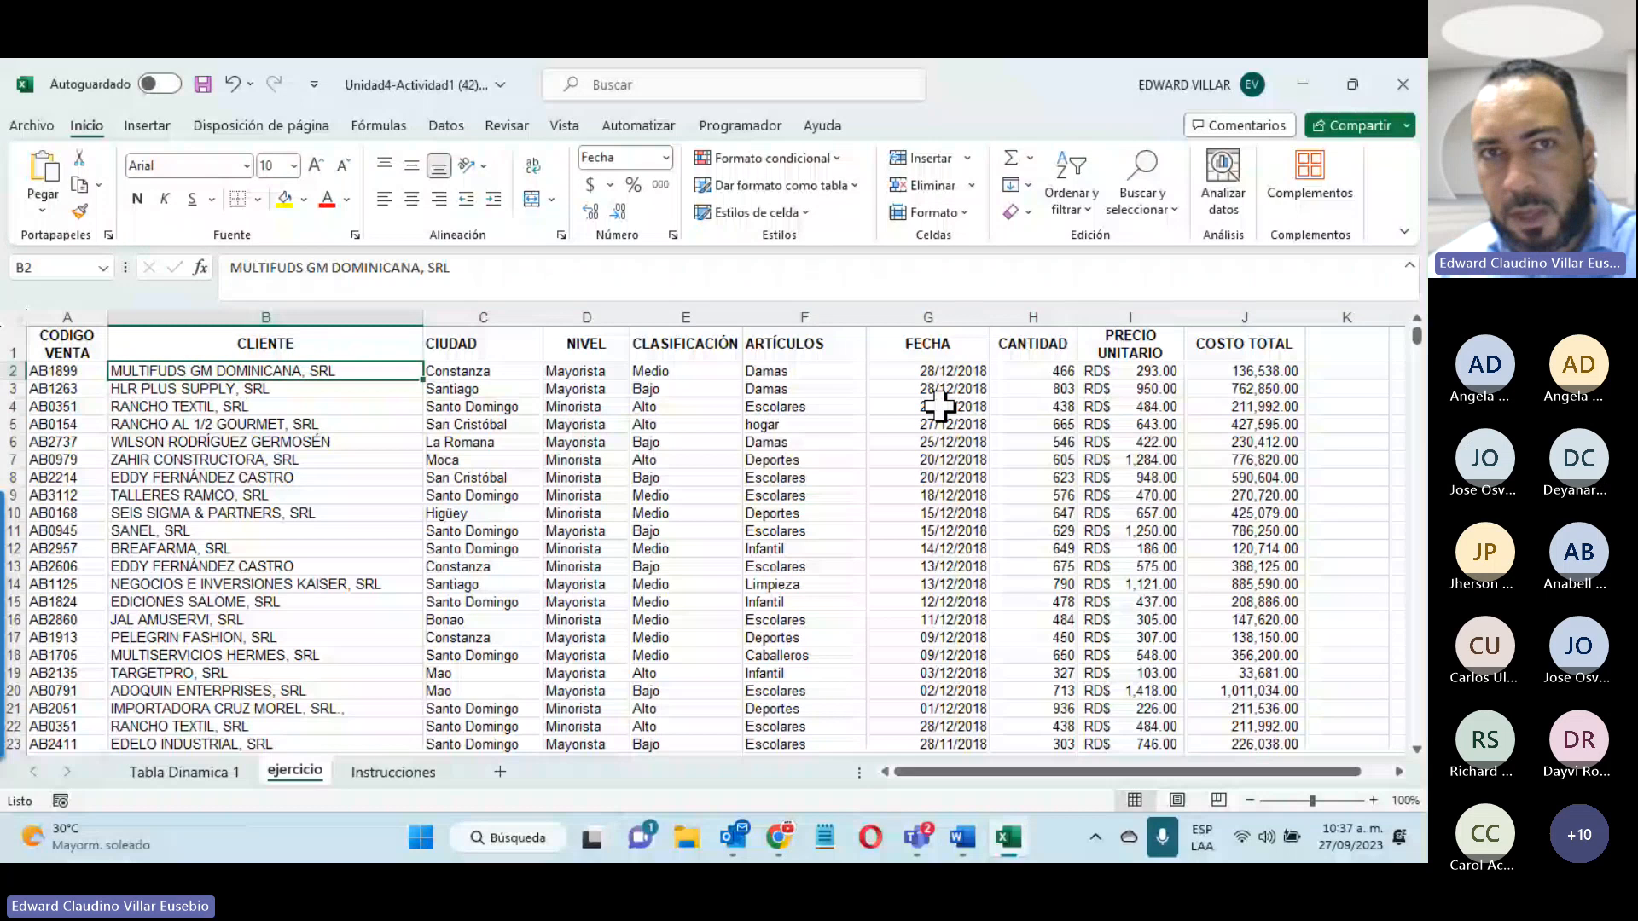
key(Right)
key(Right)
key(Right)
key(Right)
key(Right)
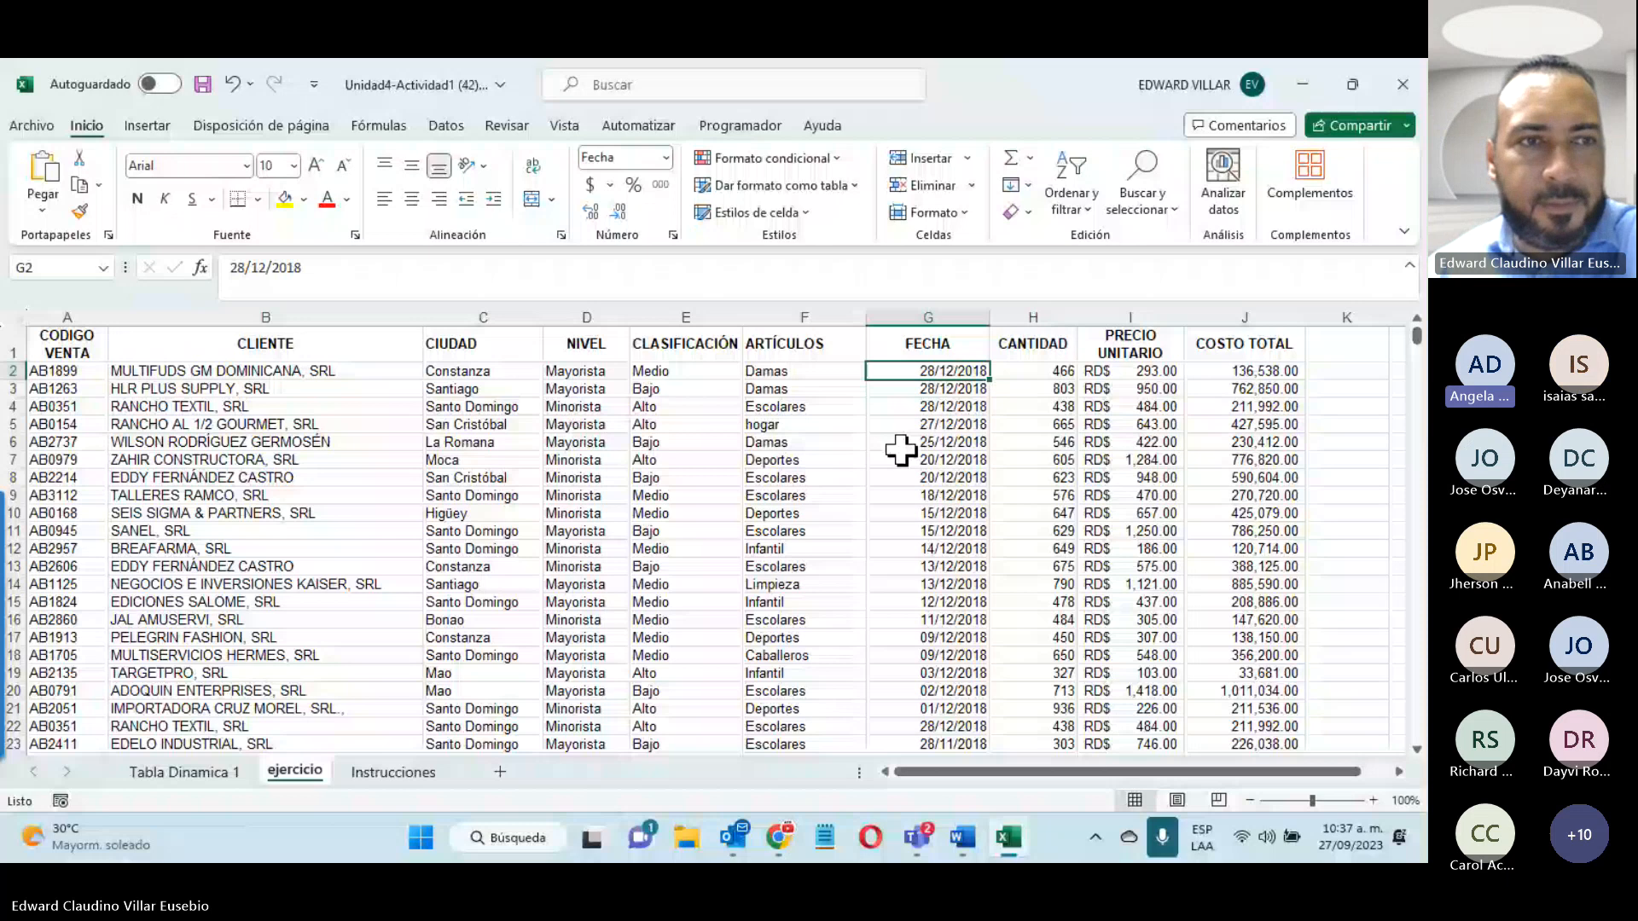
Step: Review the February 2016 detail in Tabla Dinamica 1 and the Instrucciones sheet, discarding the Mín. setting for COSTO TOTAL
click(184, 771)
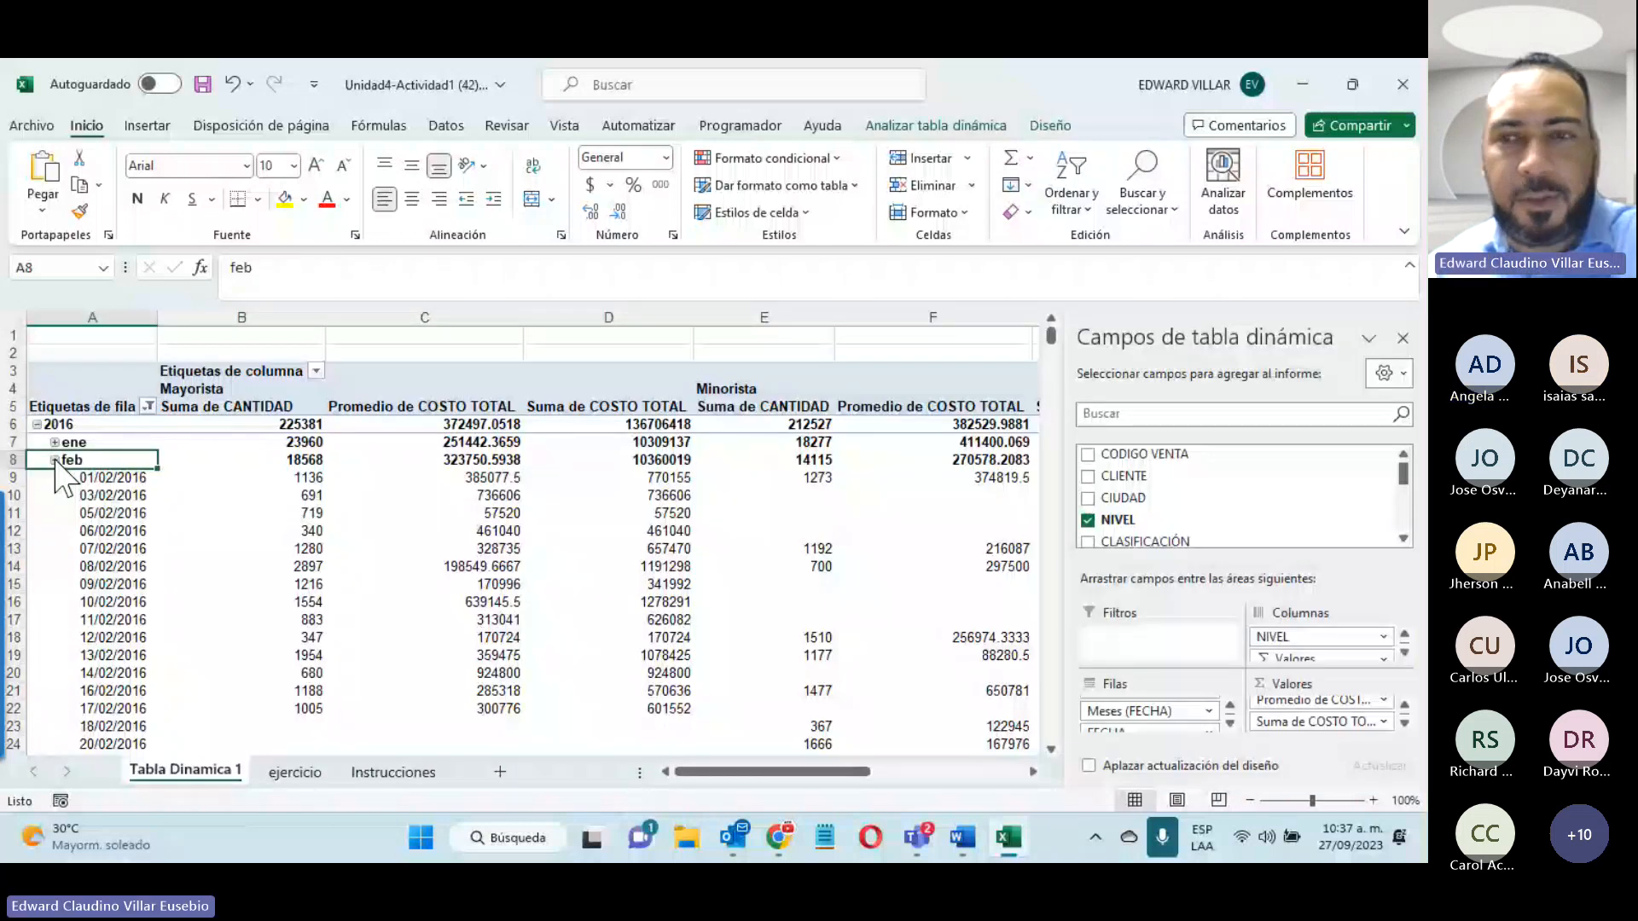
click(393, 771)
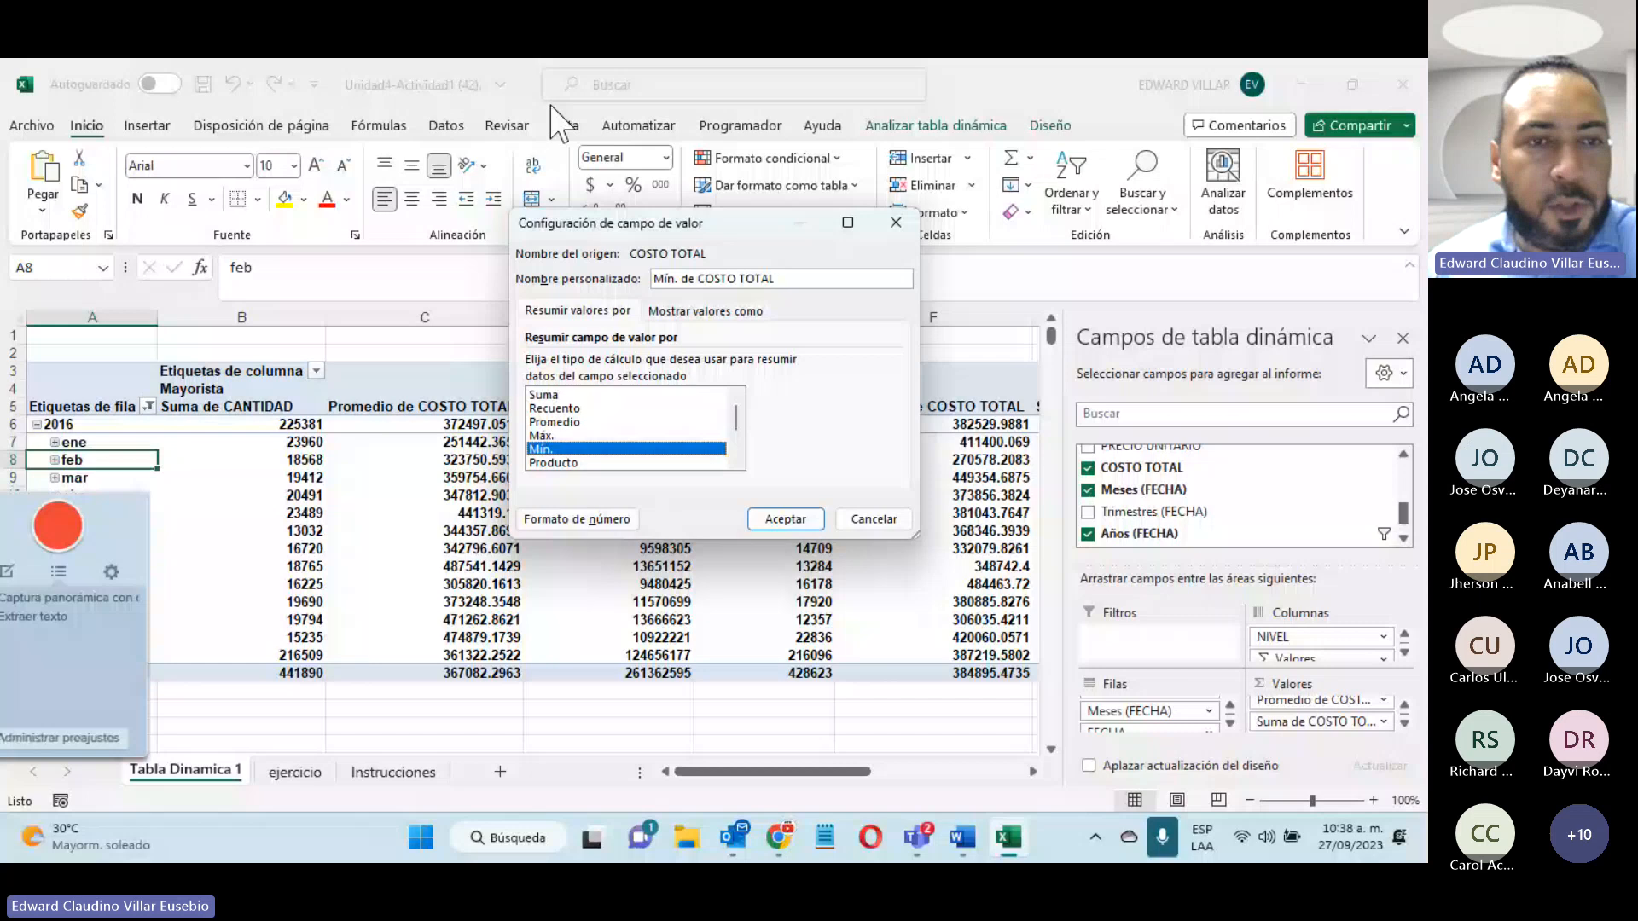
click(874, 519)
Step: Format all pivot table values in B6:J20, including the grand totals, with the Moneda number format
drag(242, 425, 802, 674)
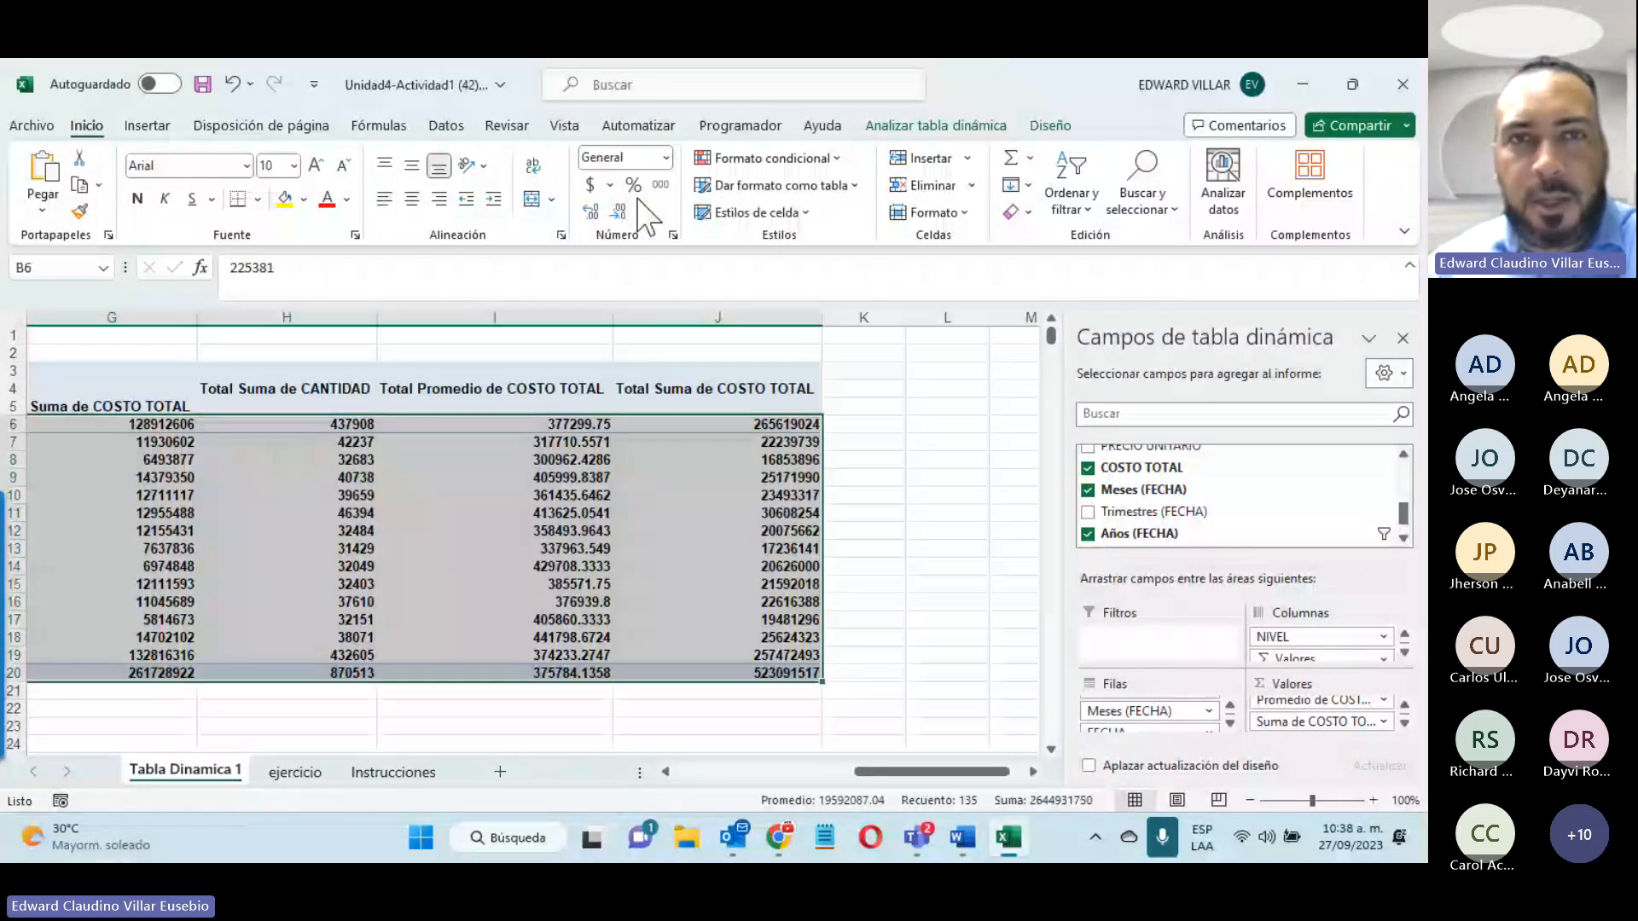
click(665, 159)
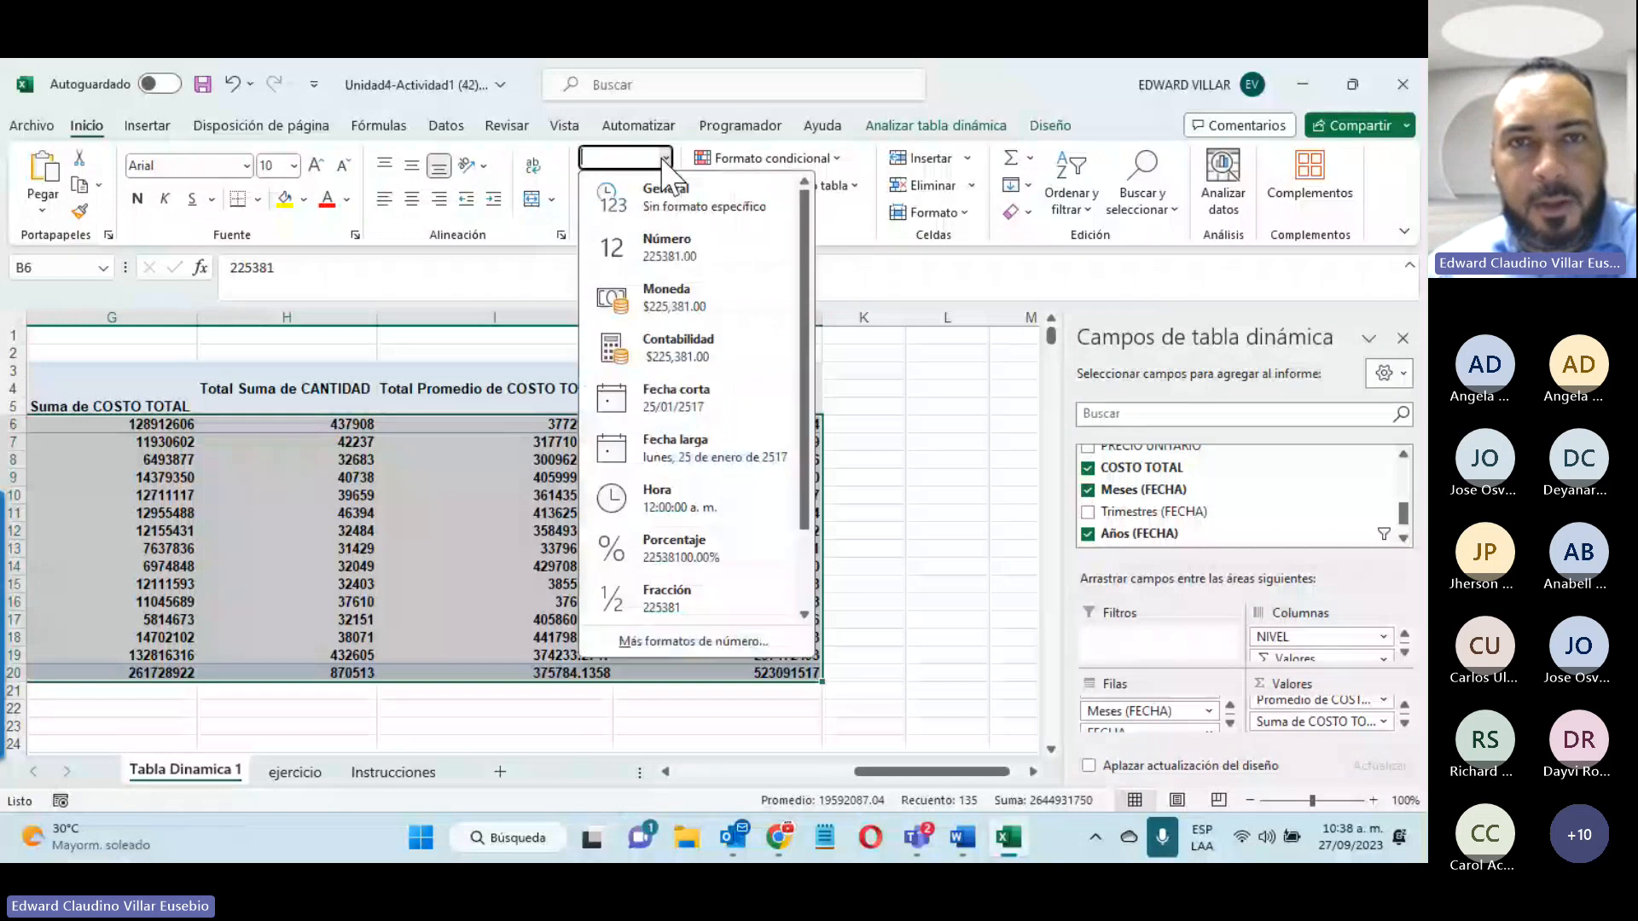
click(644, 298)
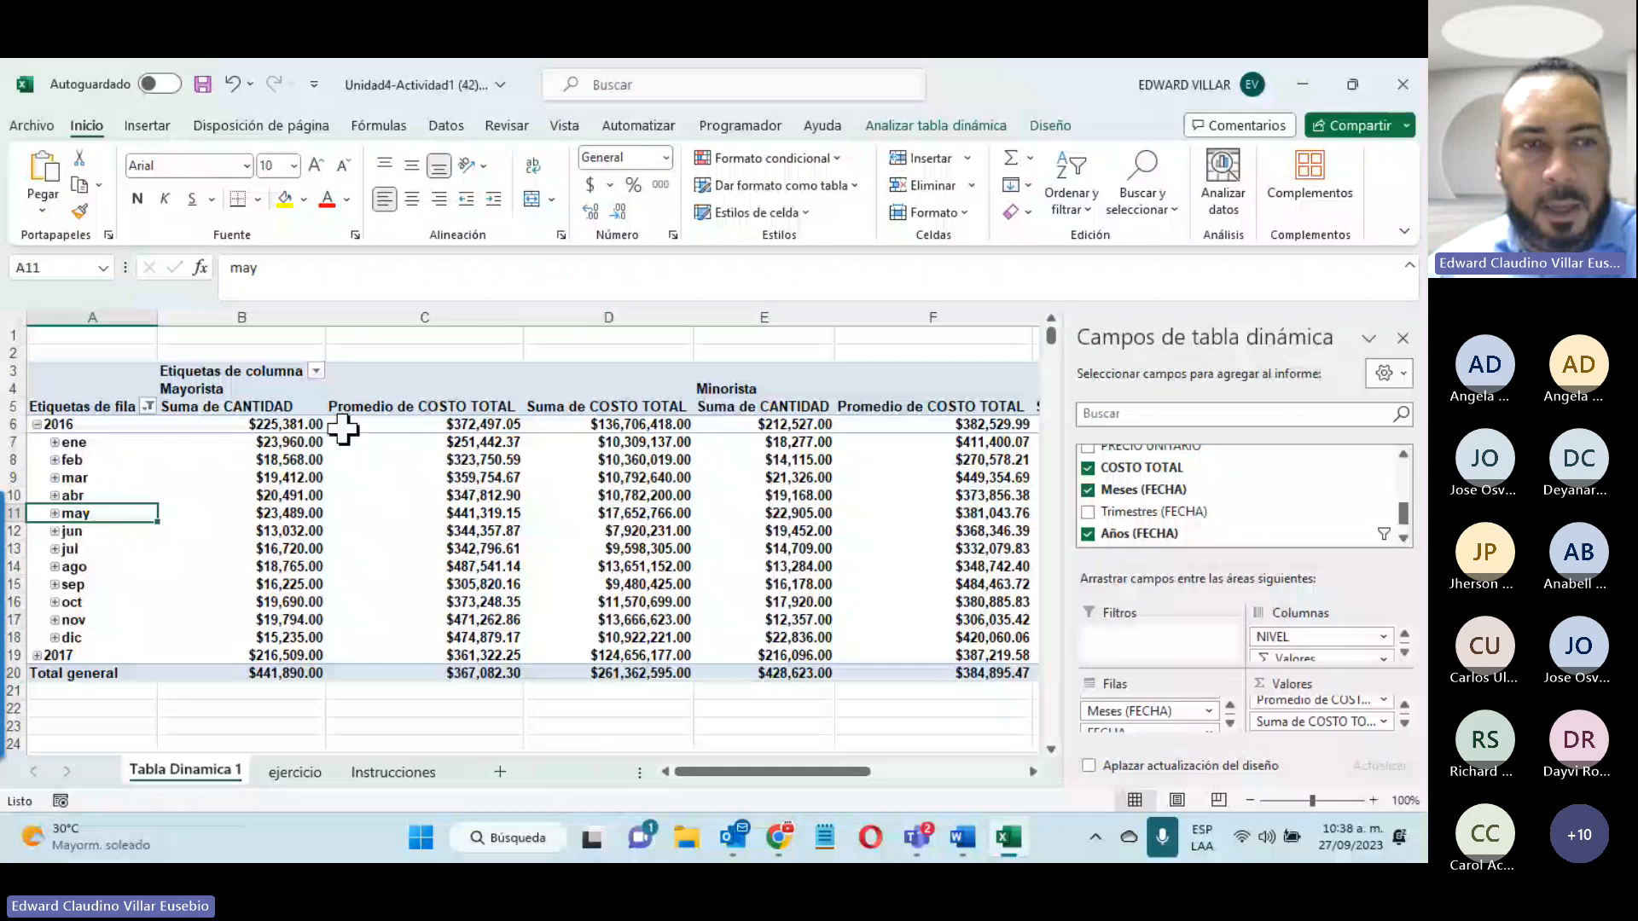
Step: Check item 6 of the Instrucciones sheet and add the CIUDAD field to the pivot table's report filters
click(393, 772)
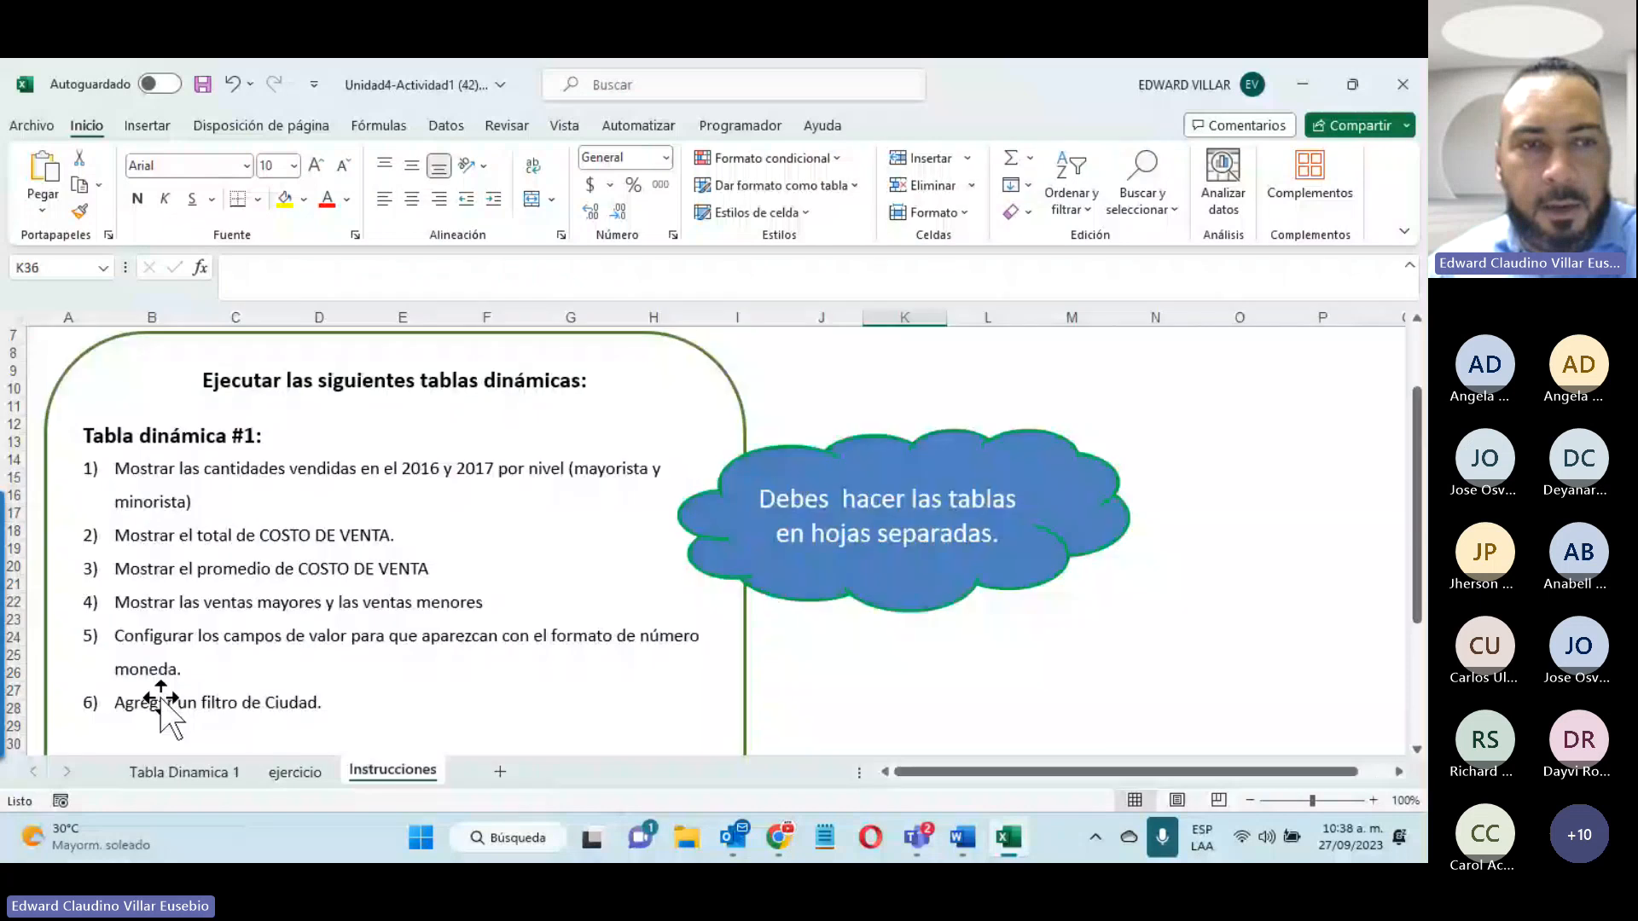
click(156, 781)
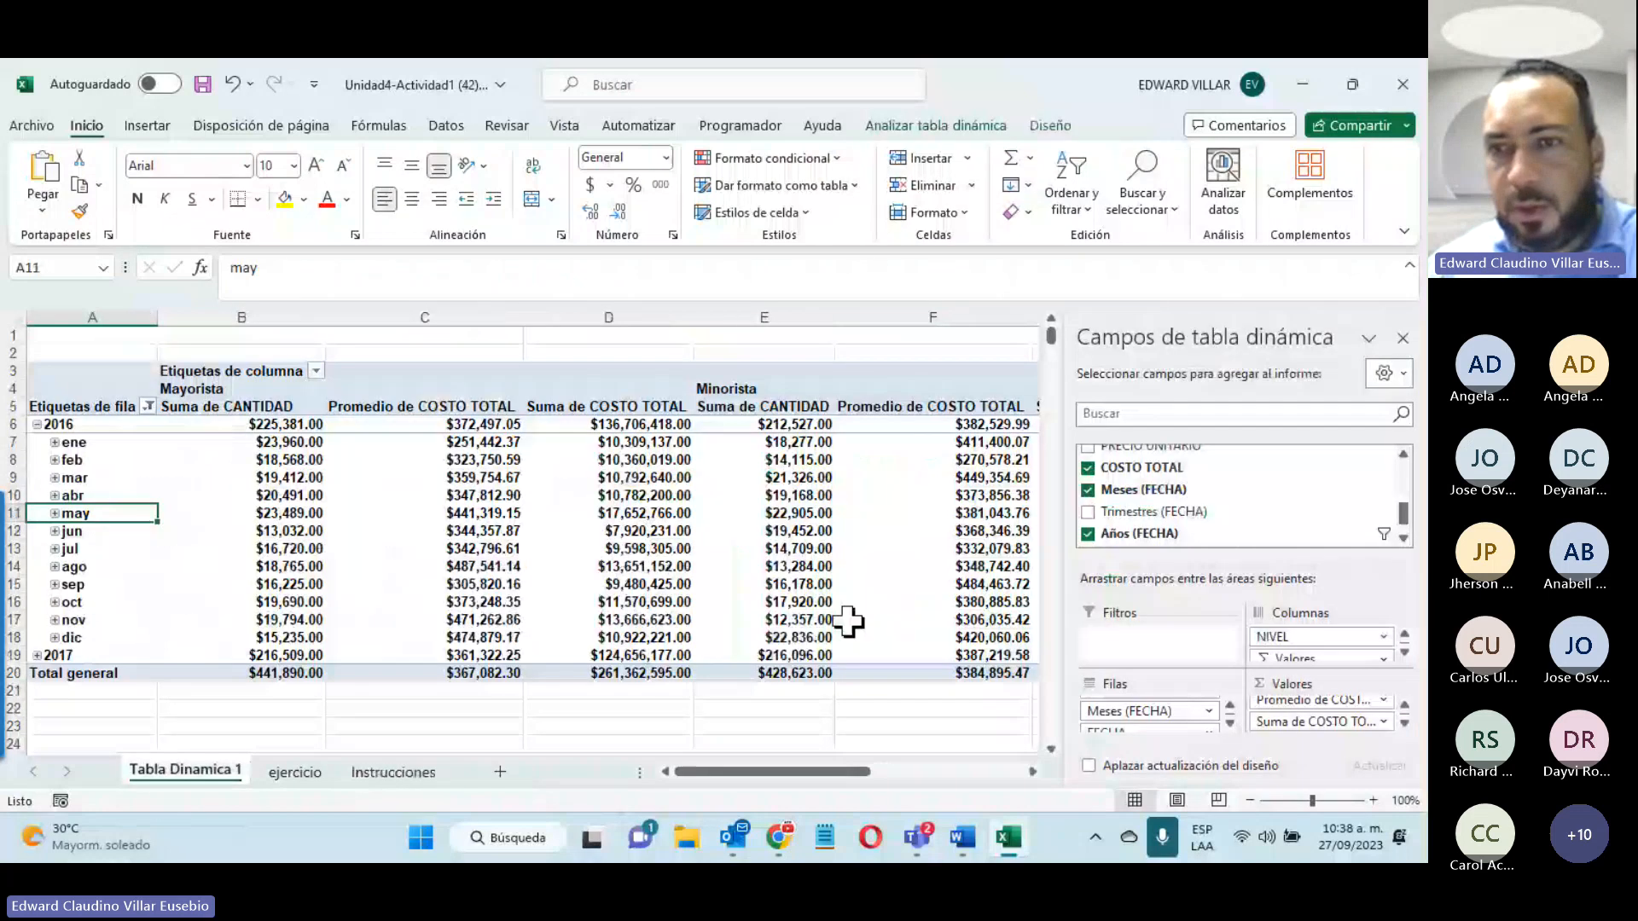
click(1403, 454)
click(1403, 455)
click(1403, 456)
click(1403, 455)
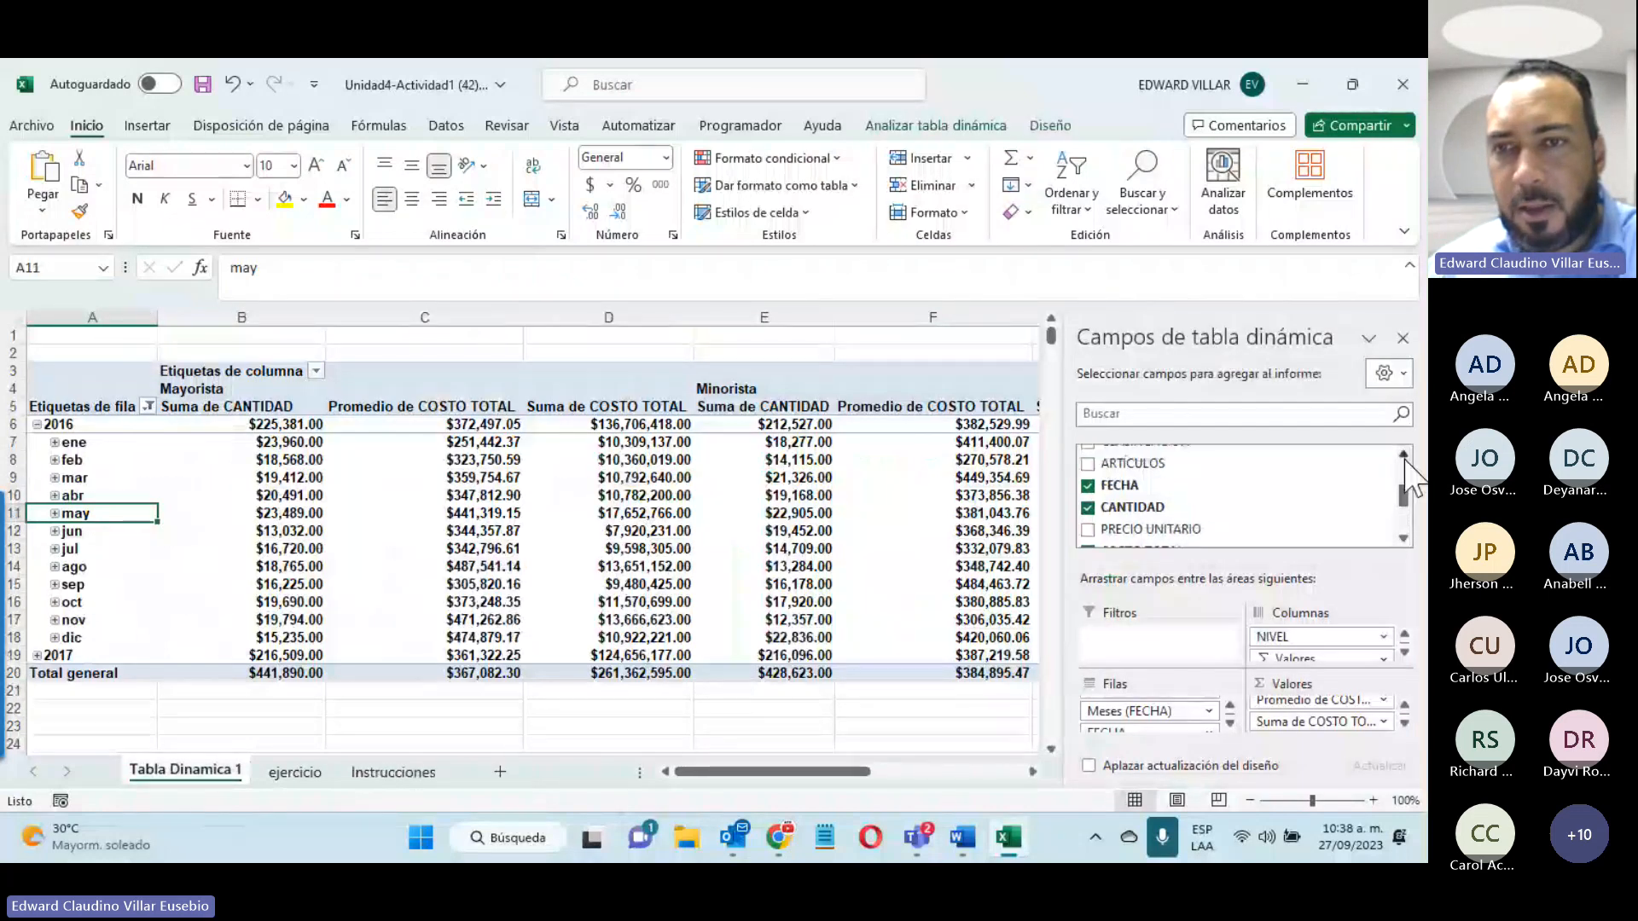
click(1403, 455)
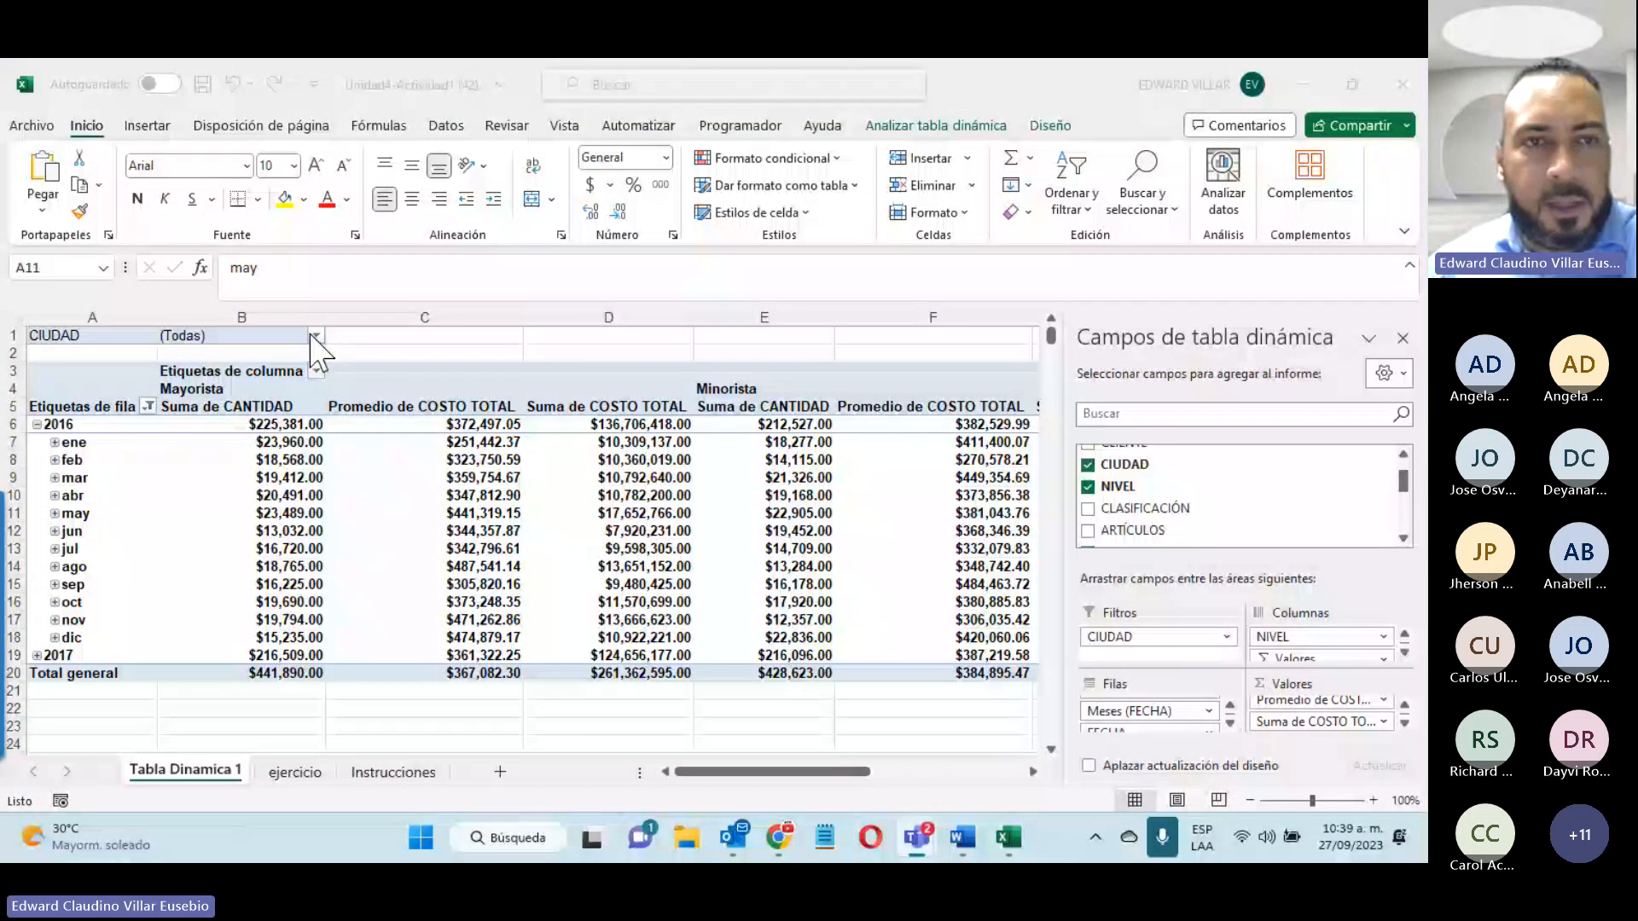
Step: Filter the pivot table by CIUDAD to Azua, and change the selected city to La Romana
click(315, 337)
click(118, 407)
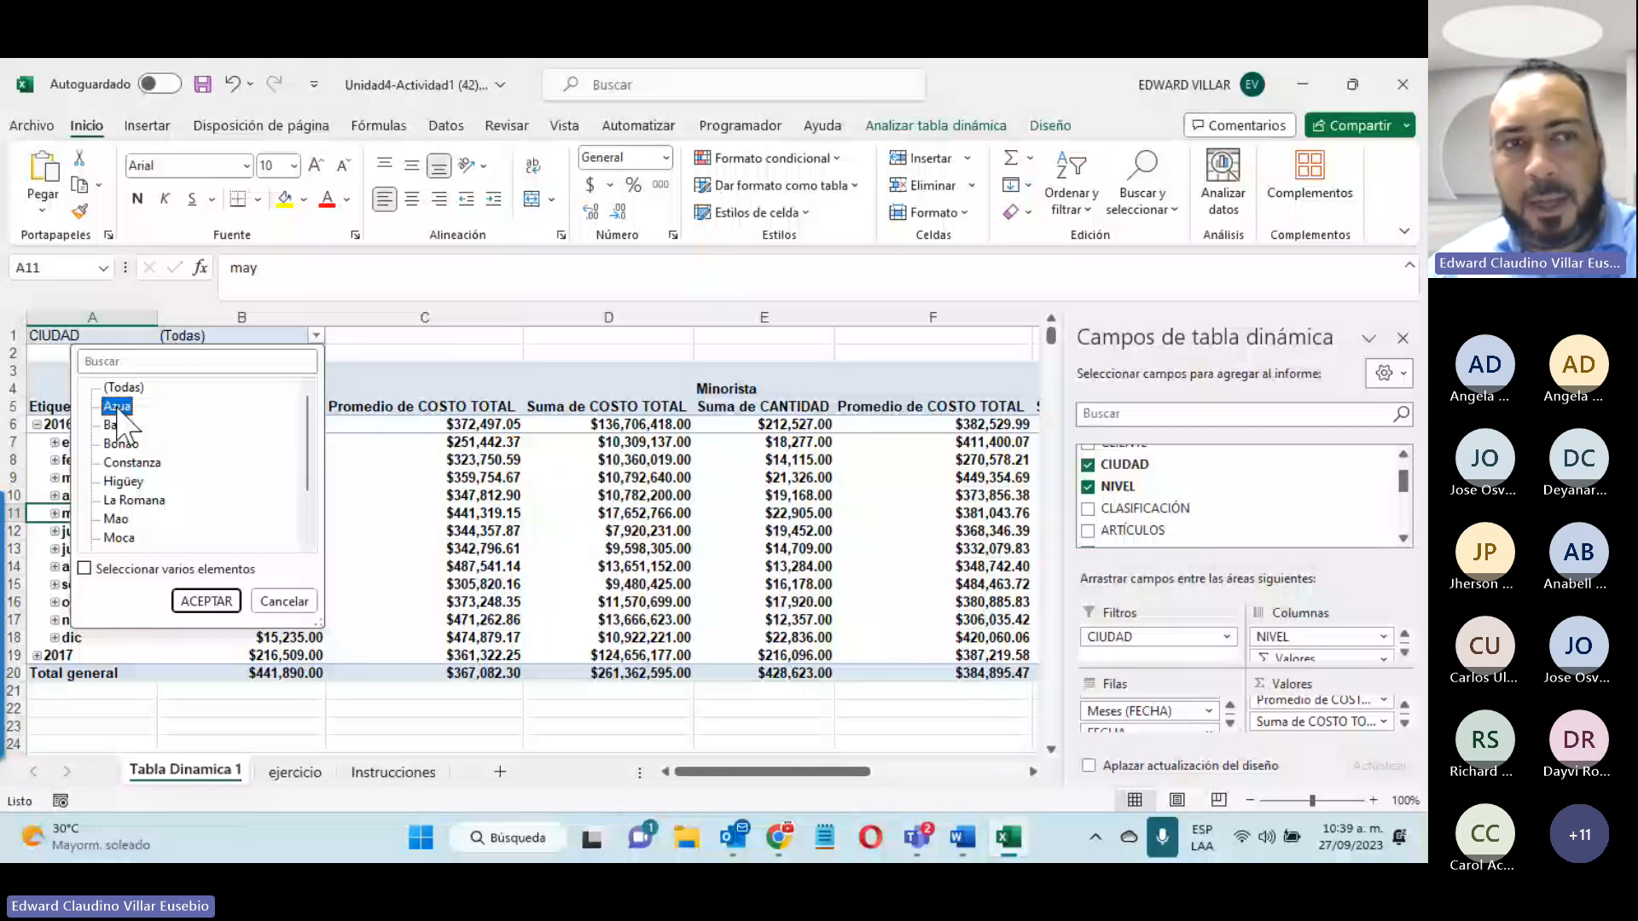
key(Return)
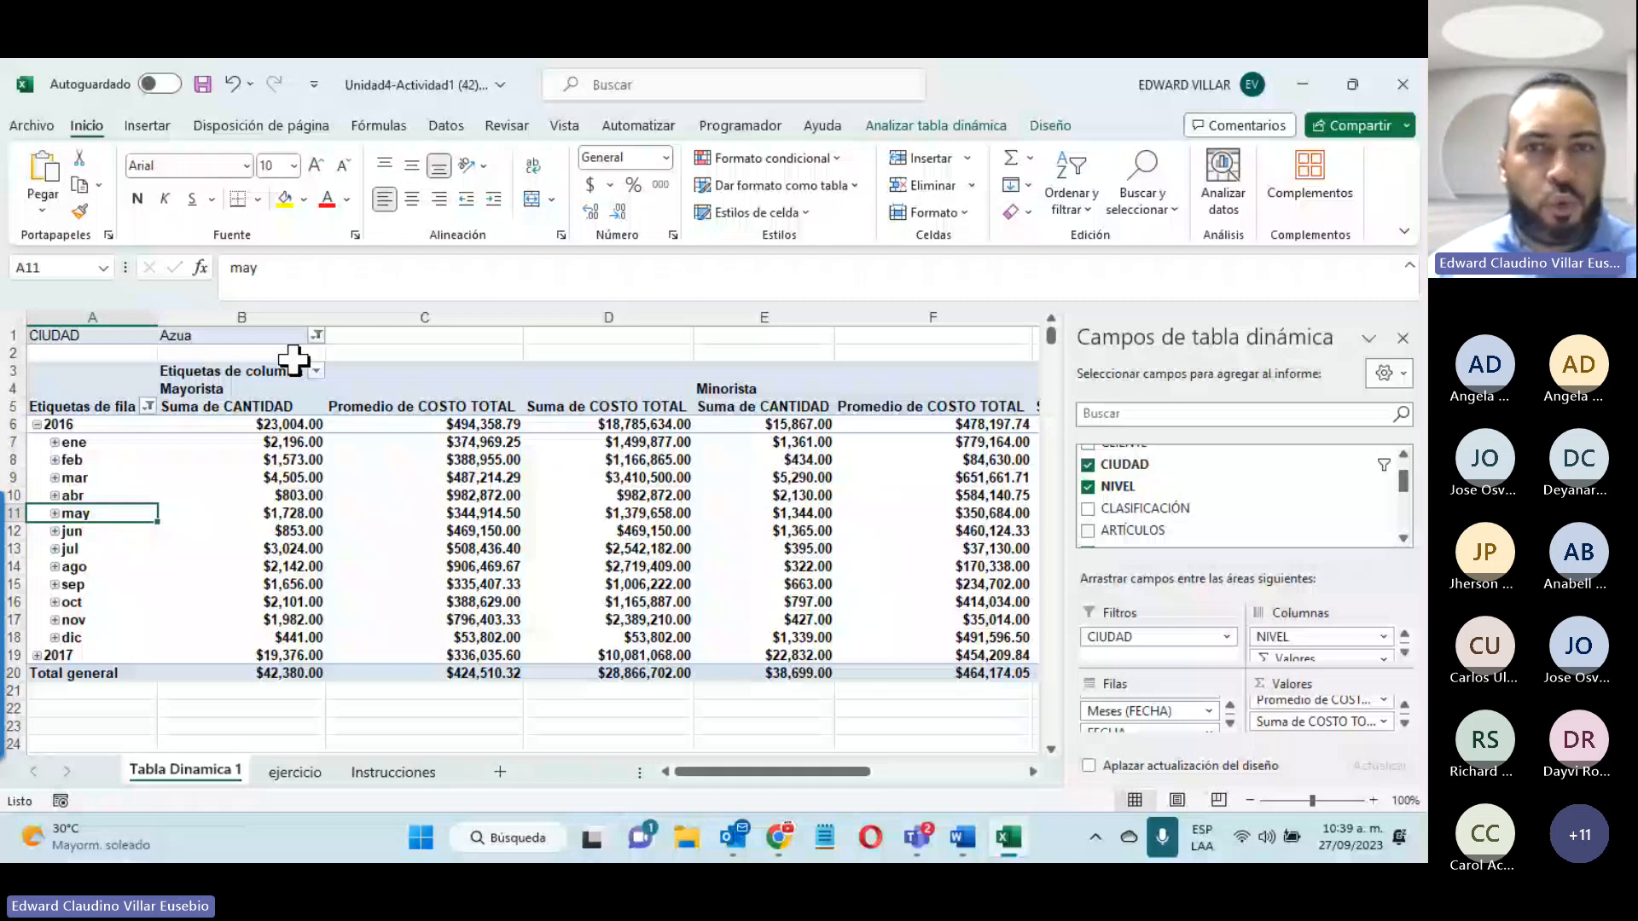
click(185, 595)
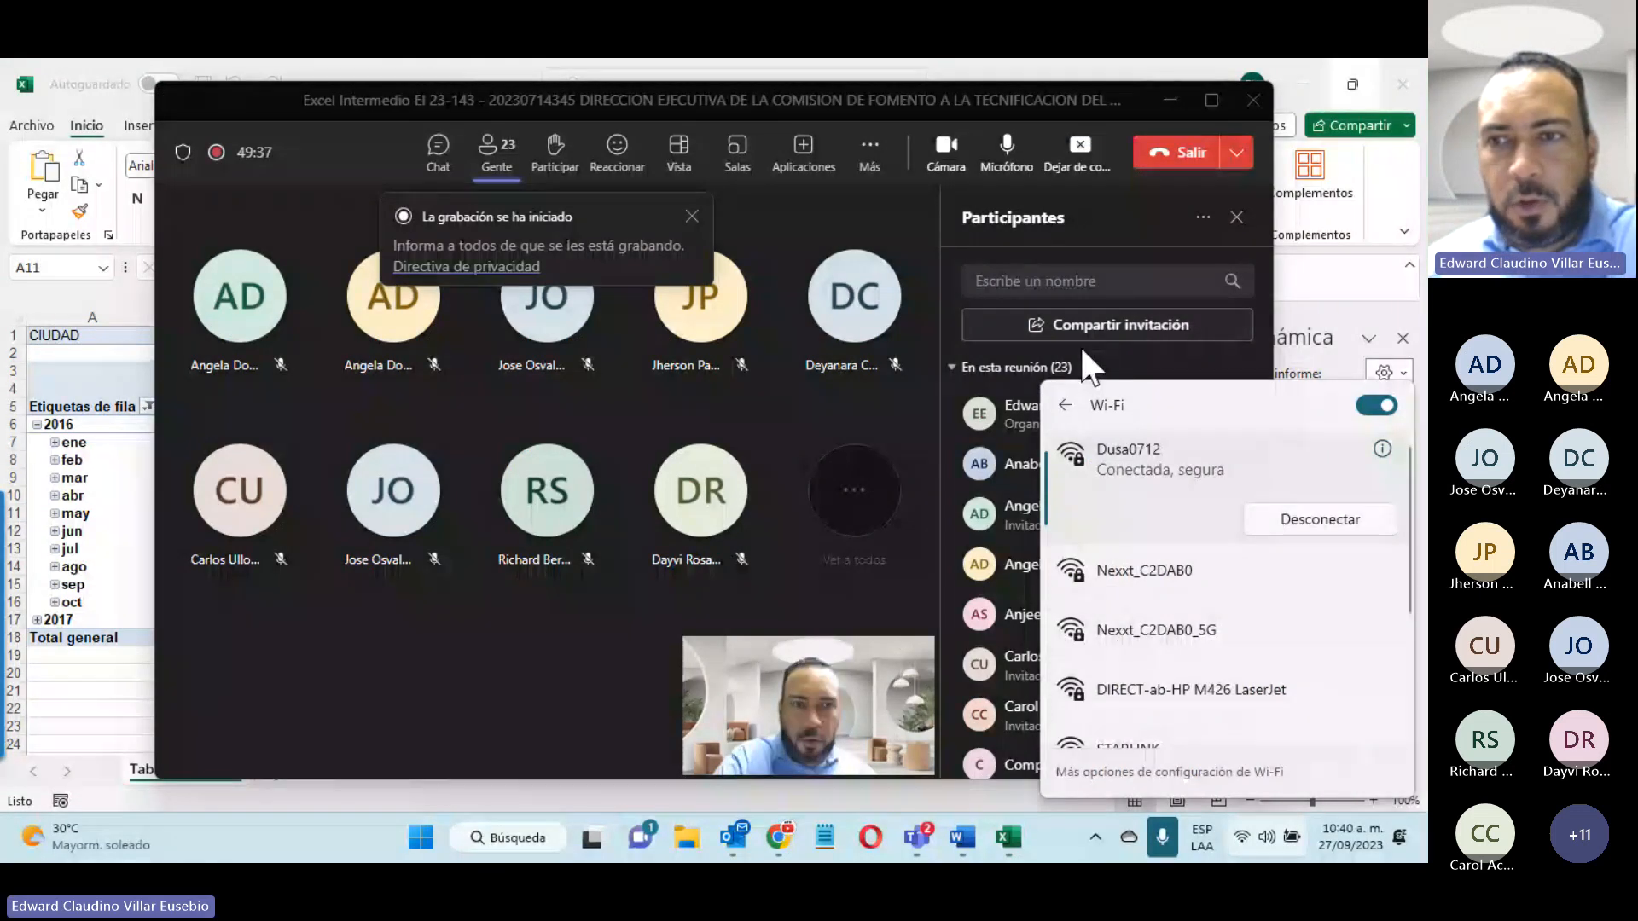
Step: Return to the workbook and compare the La Romana pivot table with the Tabla dinámica #1 list on the Instrucciones sheet
click(1181, 63)
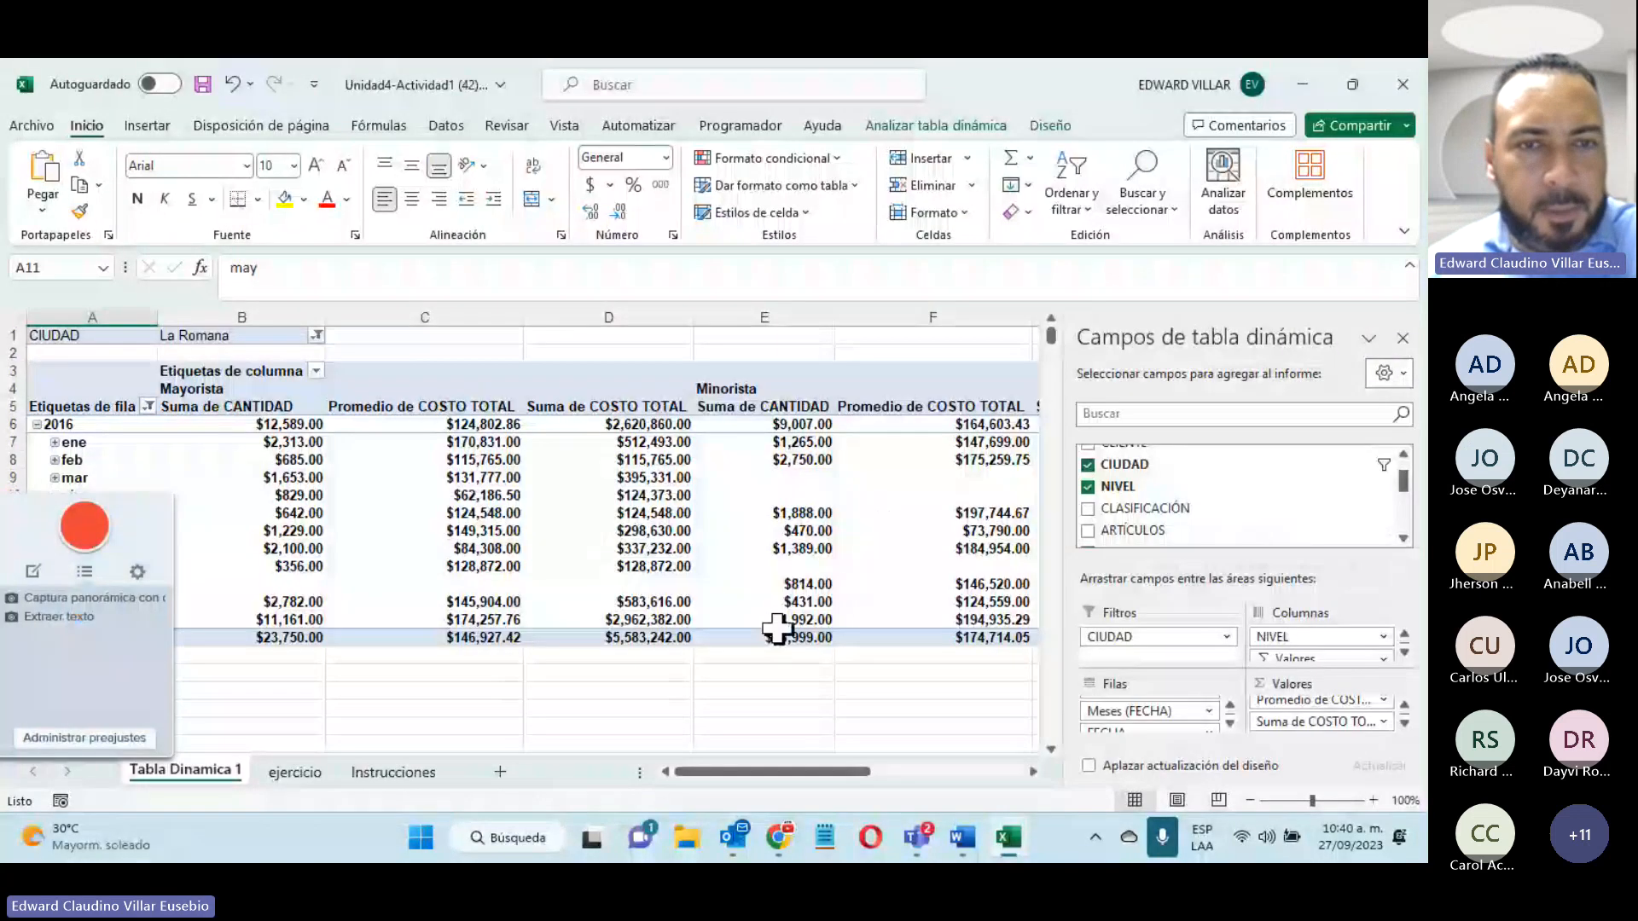
click(646, 706)
click(117, 555)
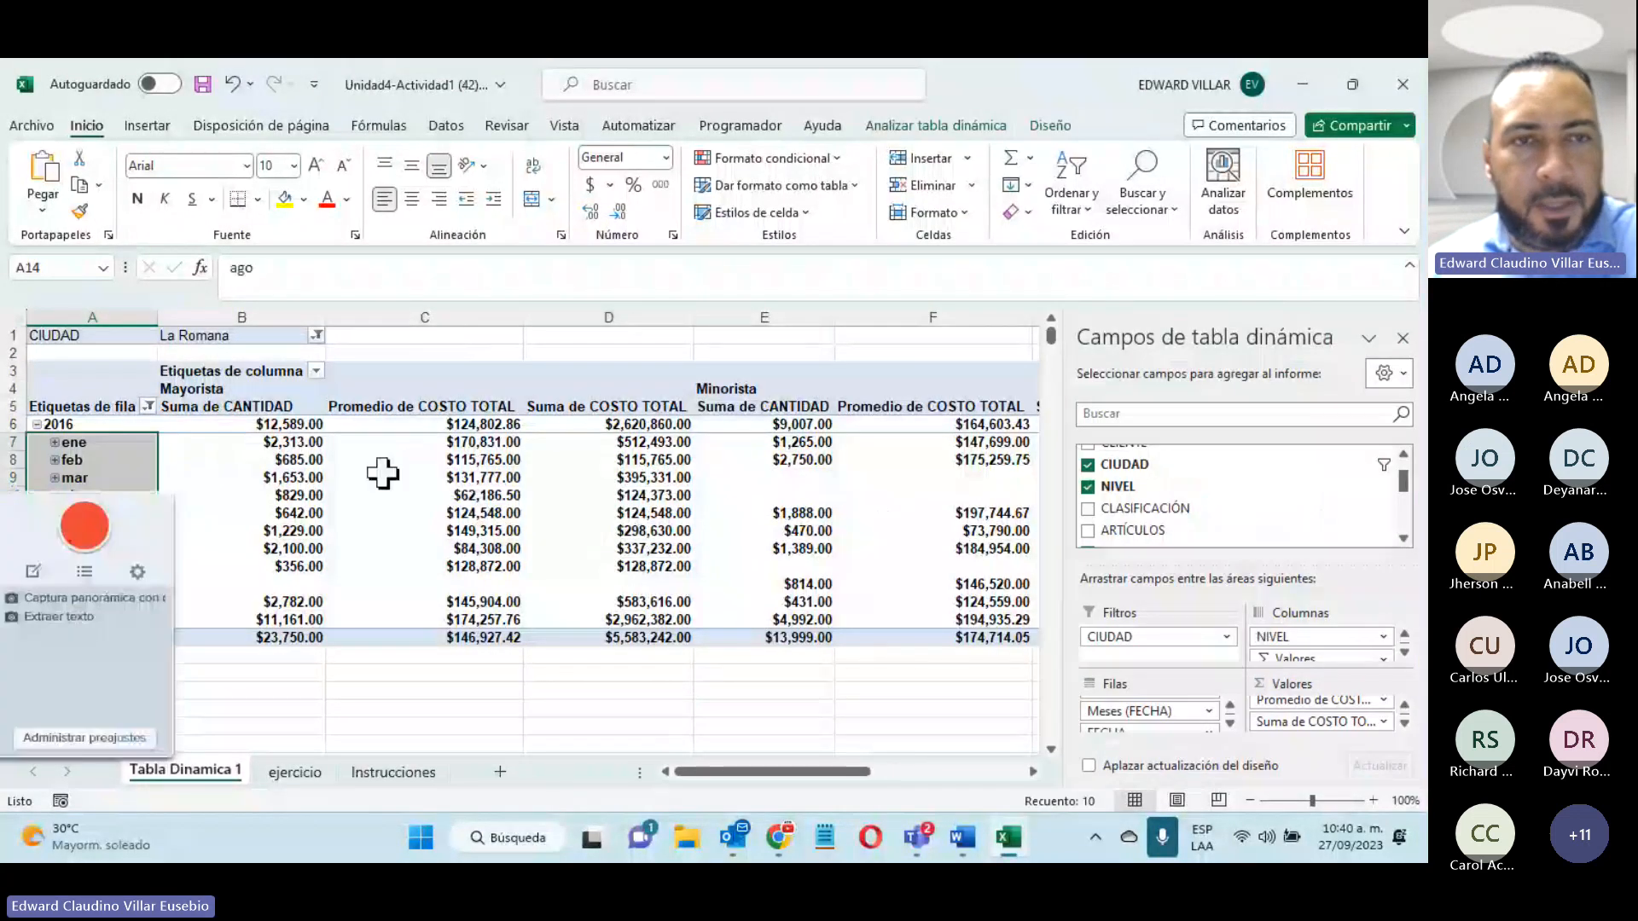
click(382, 499)
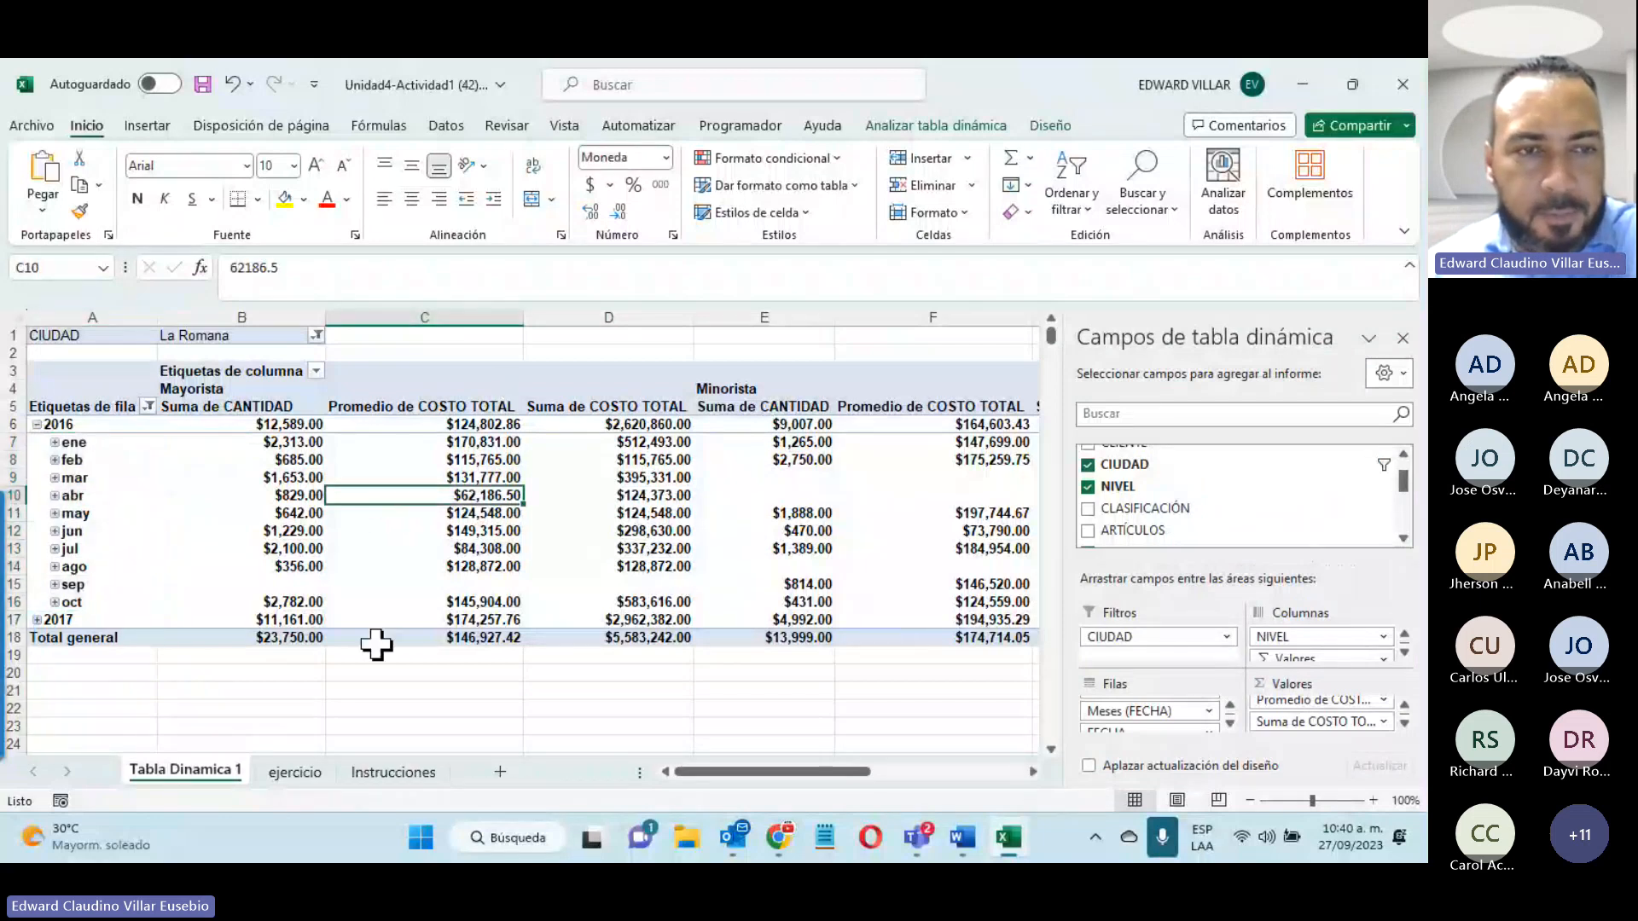
click(442, 772)
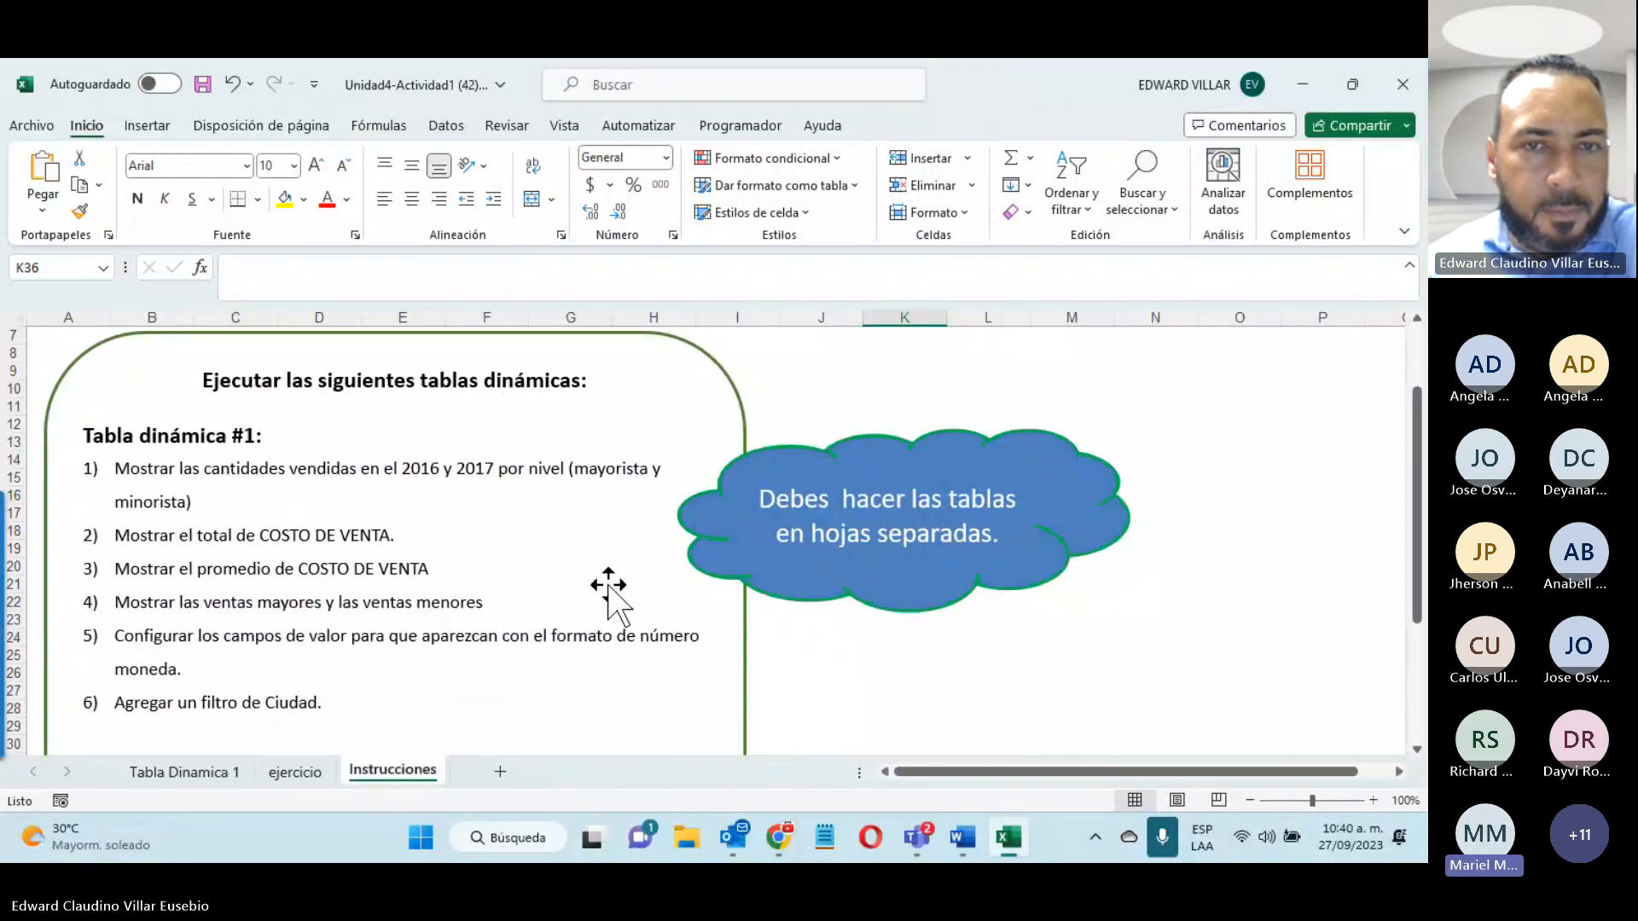
click(223, 778)
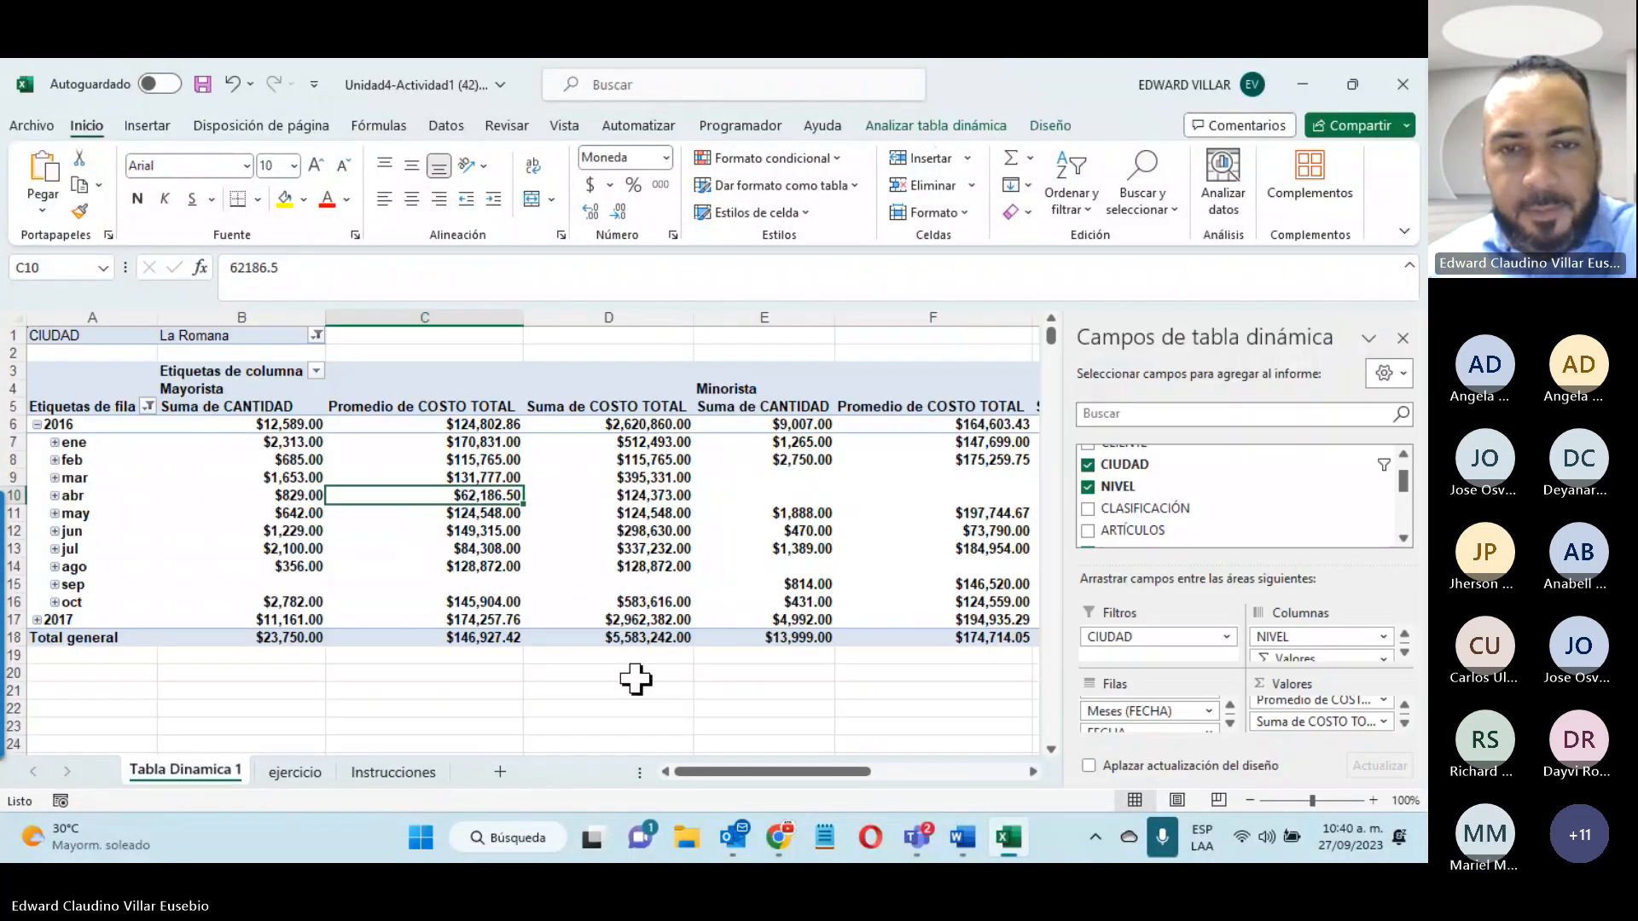
Step: Switch to the Teams meeting window to check the participants, and return to the Excel workbook
mouse_move(917, 837)
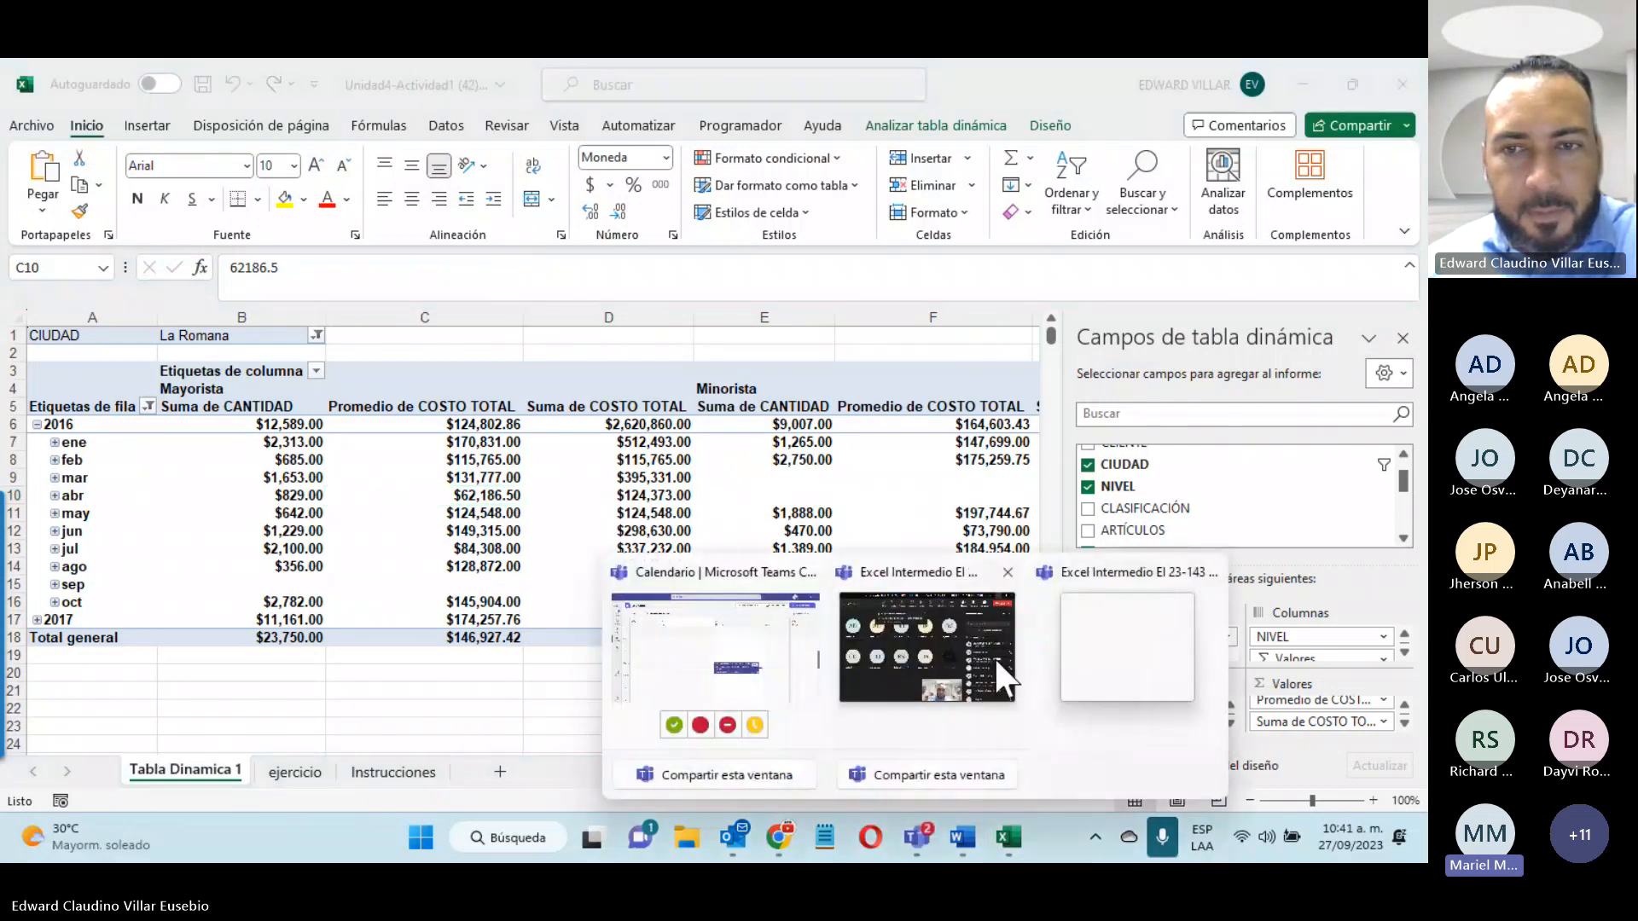
click(936, 641)
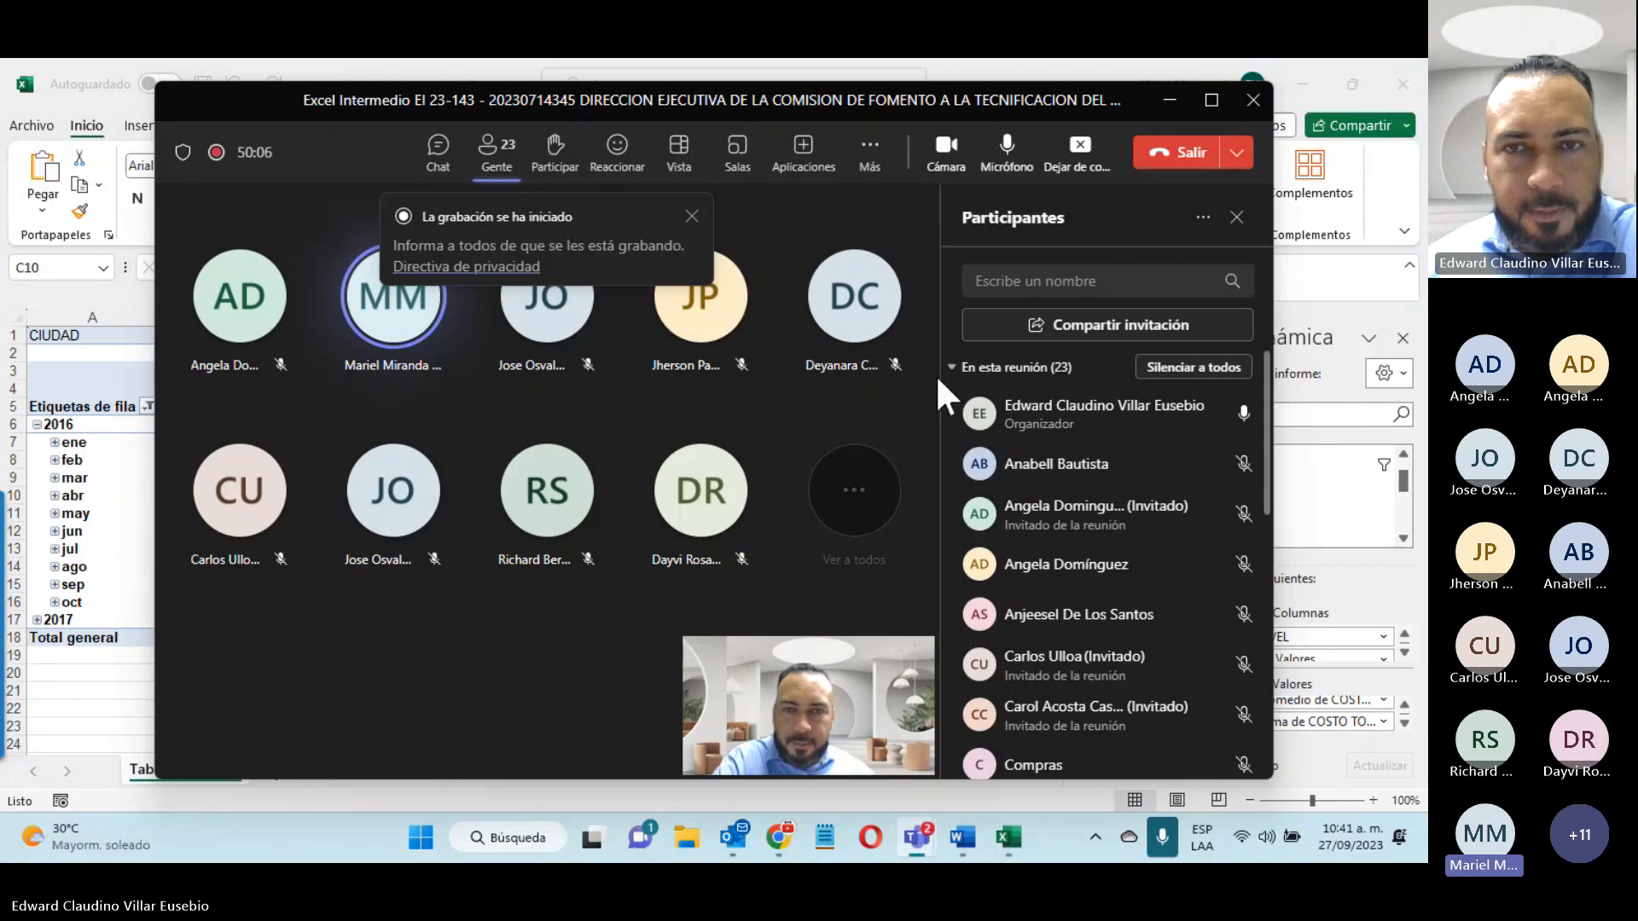
click(1168, 101)
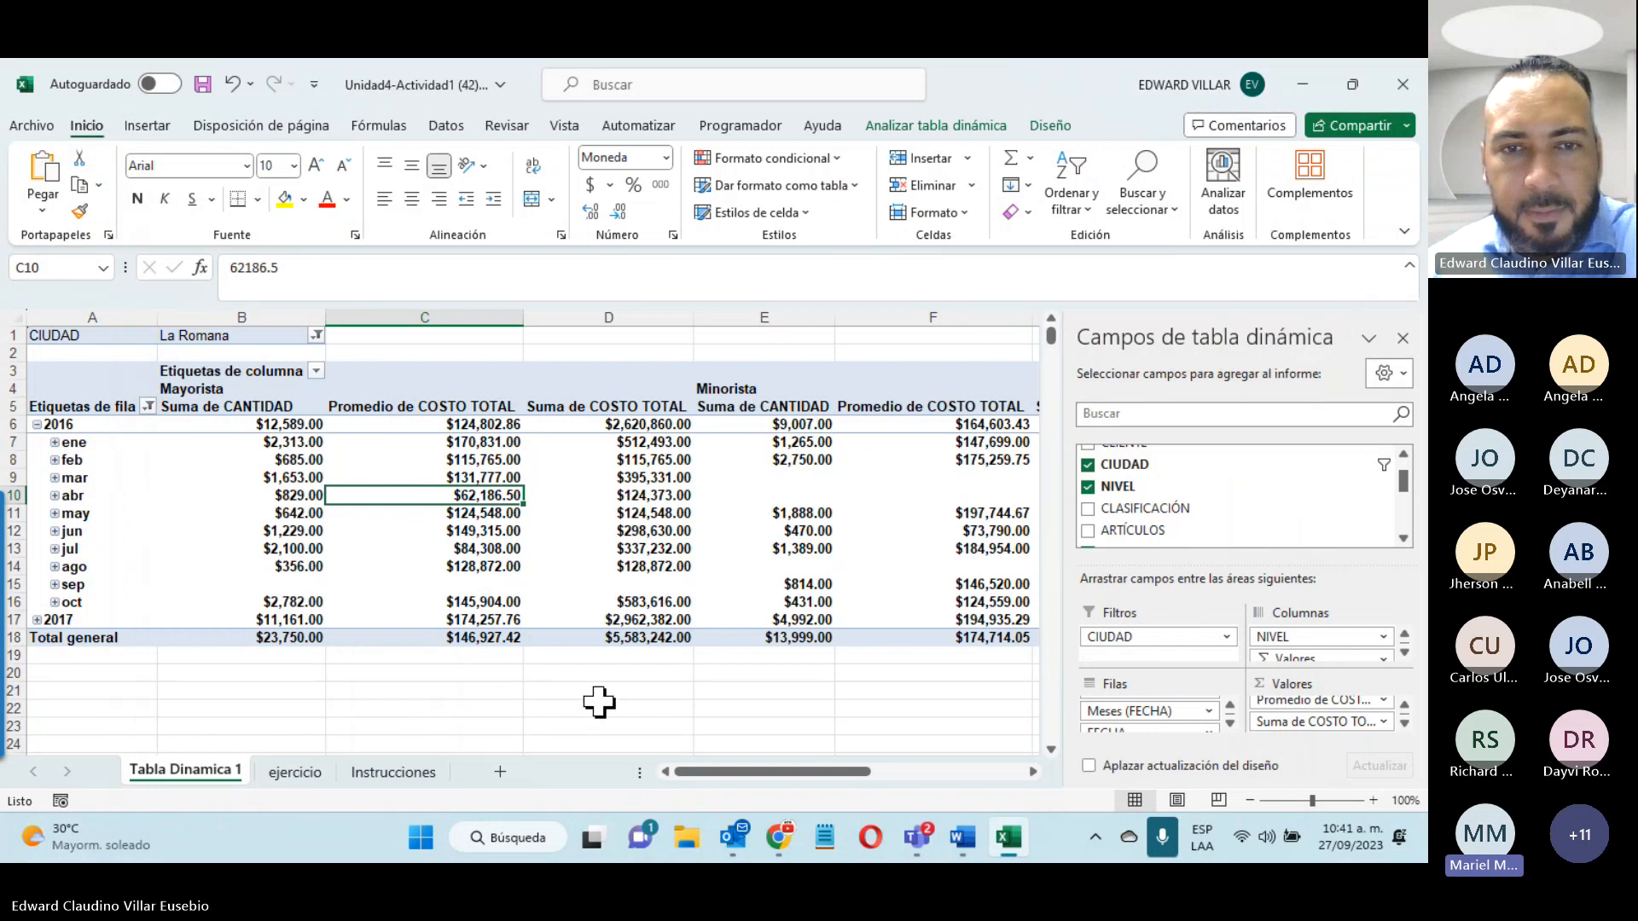
Step: Compare the available pivot table analysis tools with cells selected inside the pivot table and empty cells selected below it
click(603, 673)
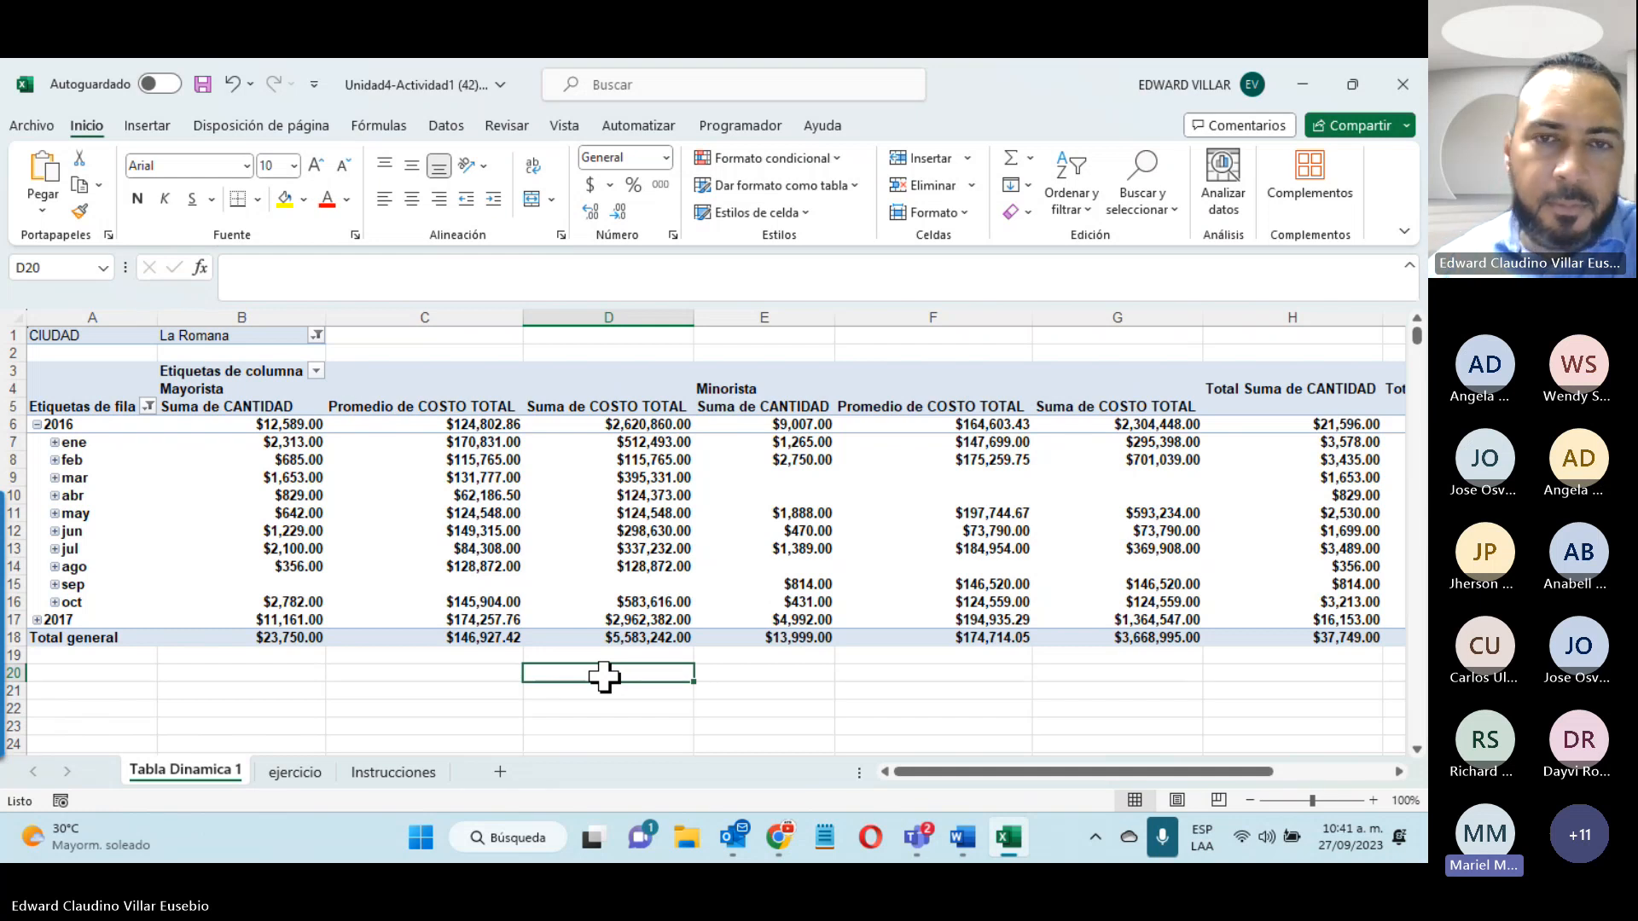
click(659, 530)
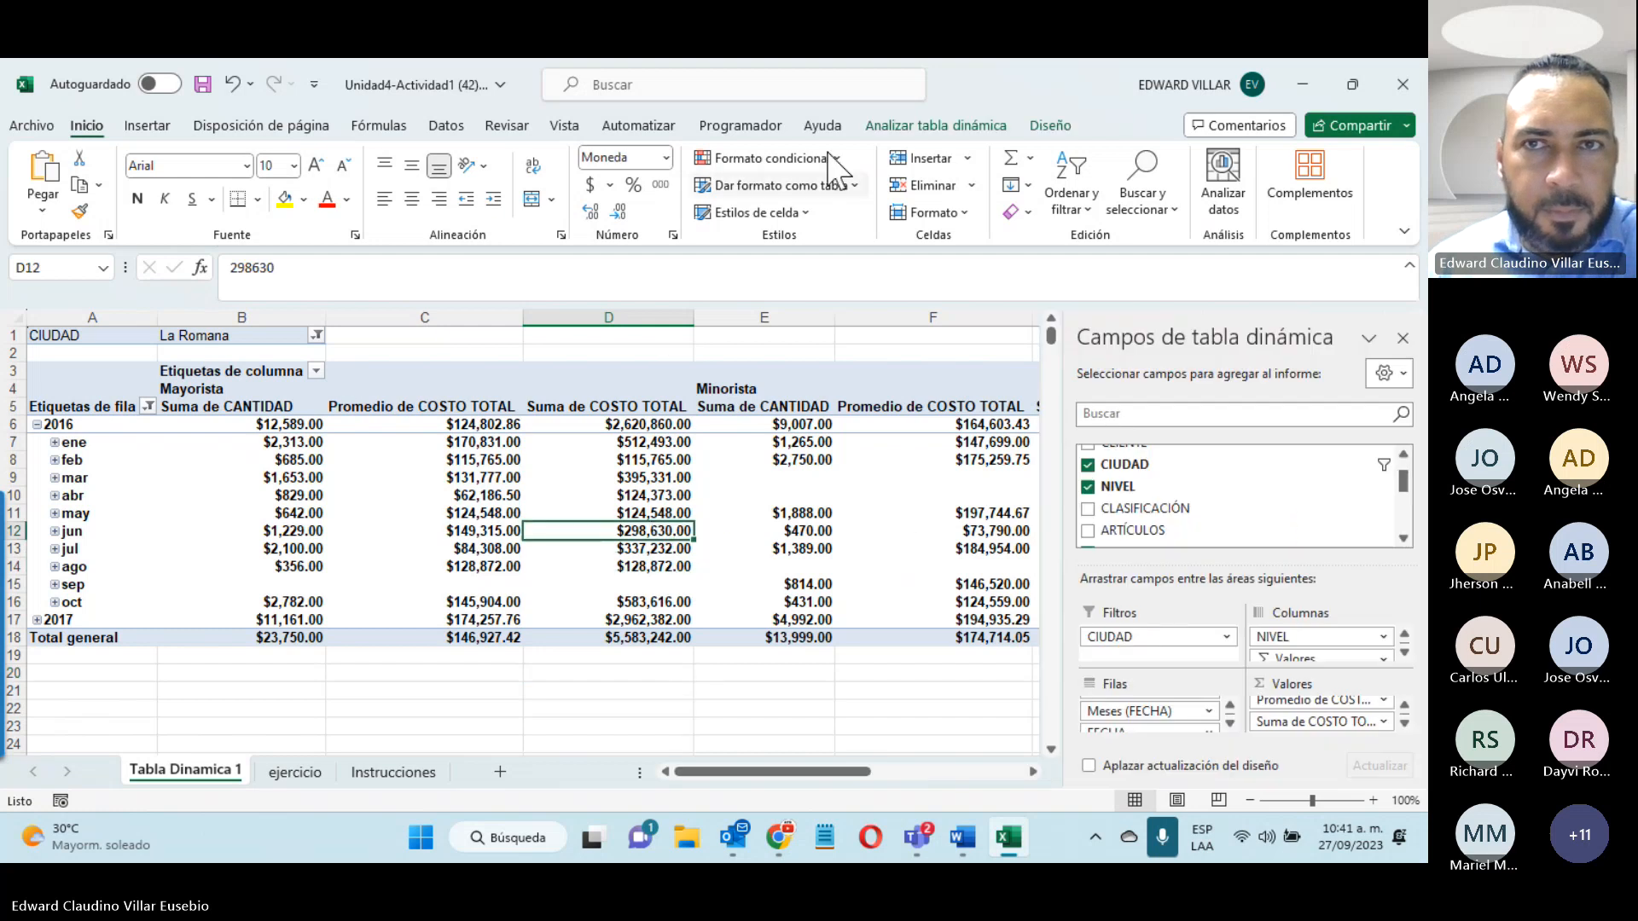
click(926, 126)
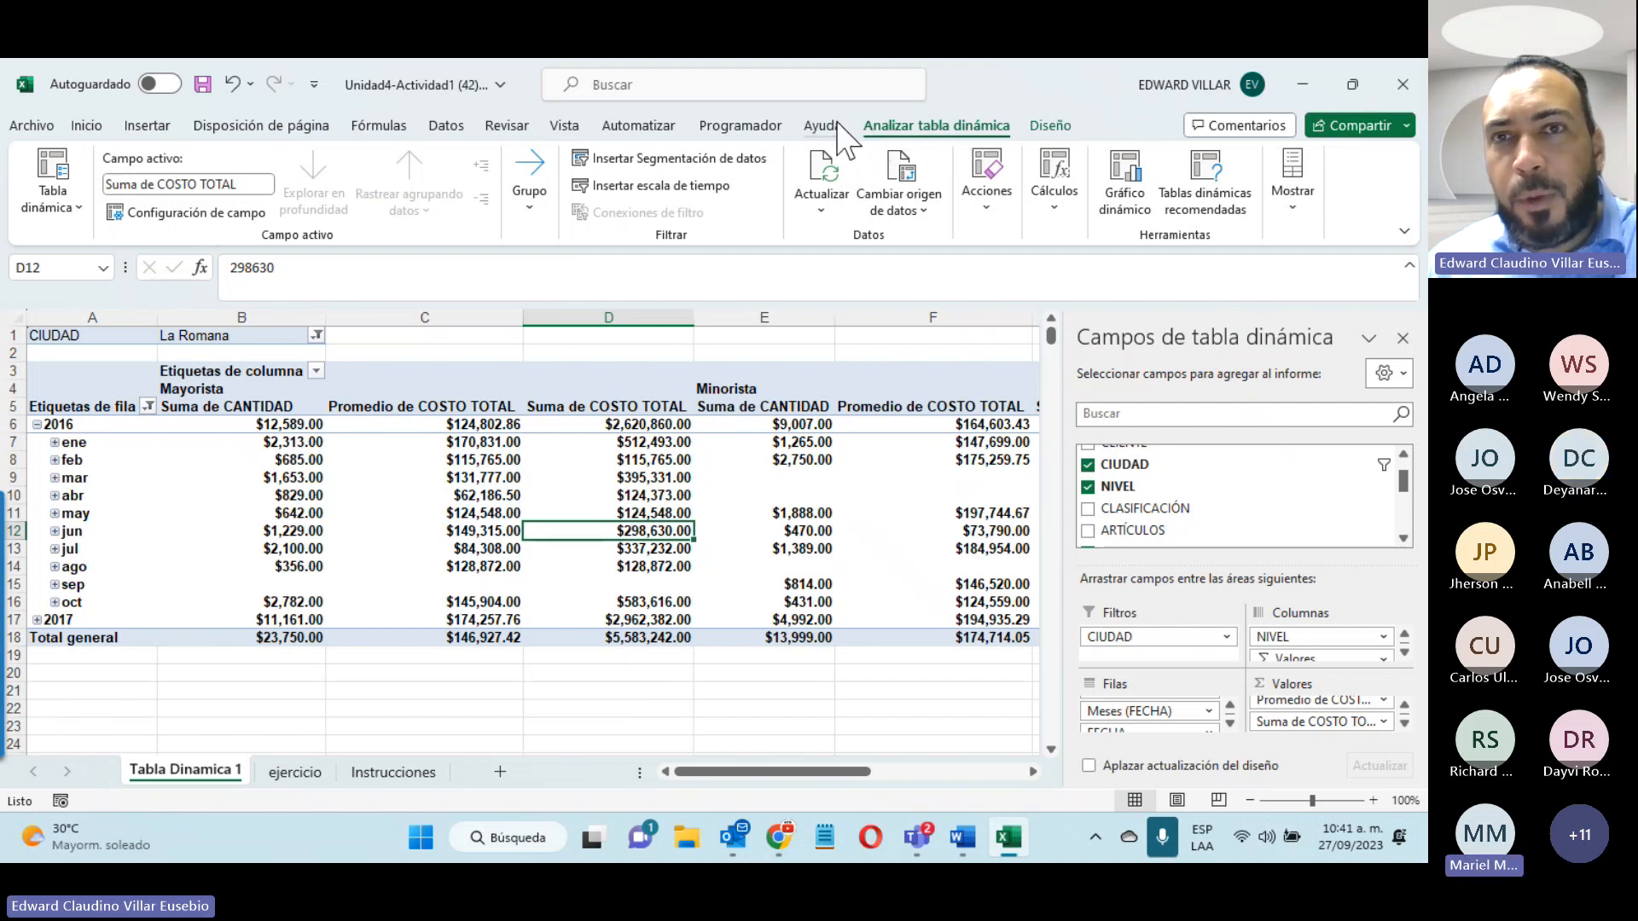
click(426, 513)
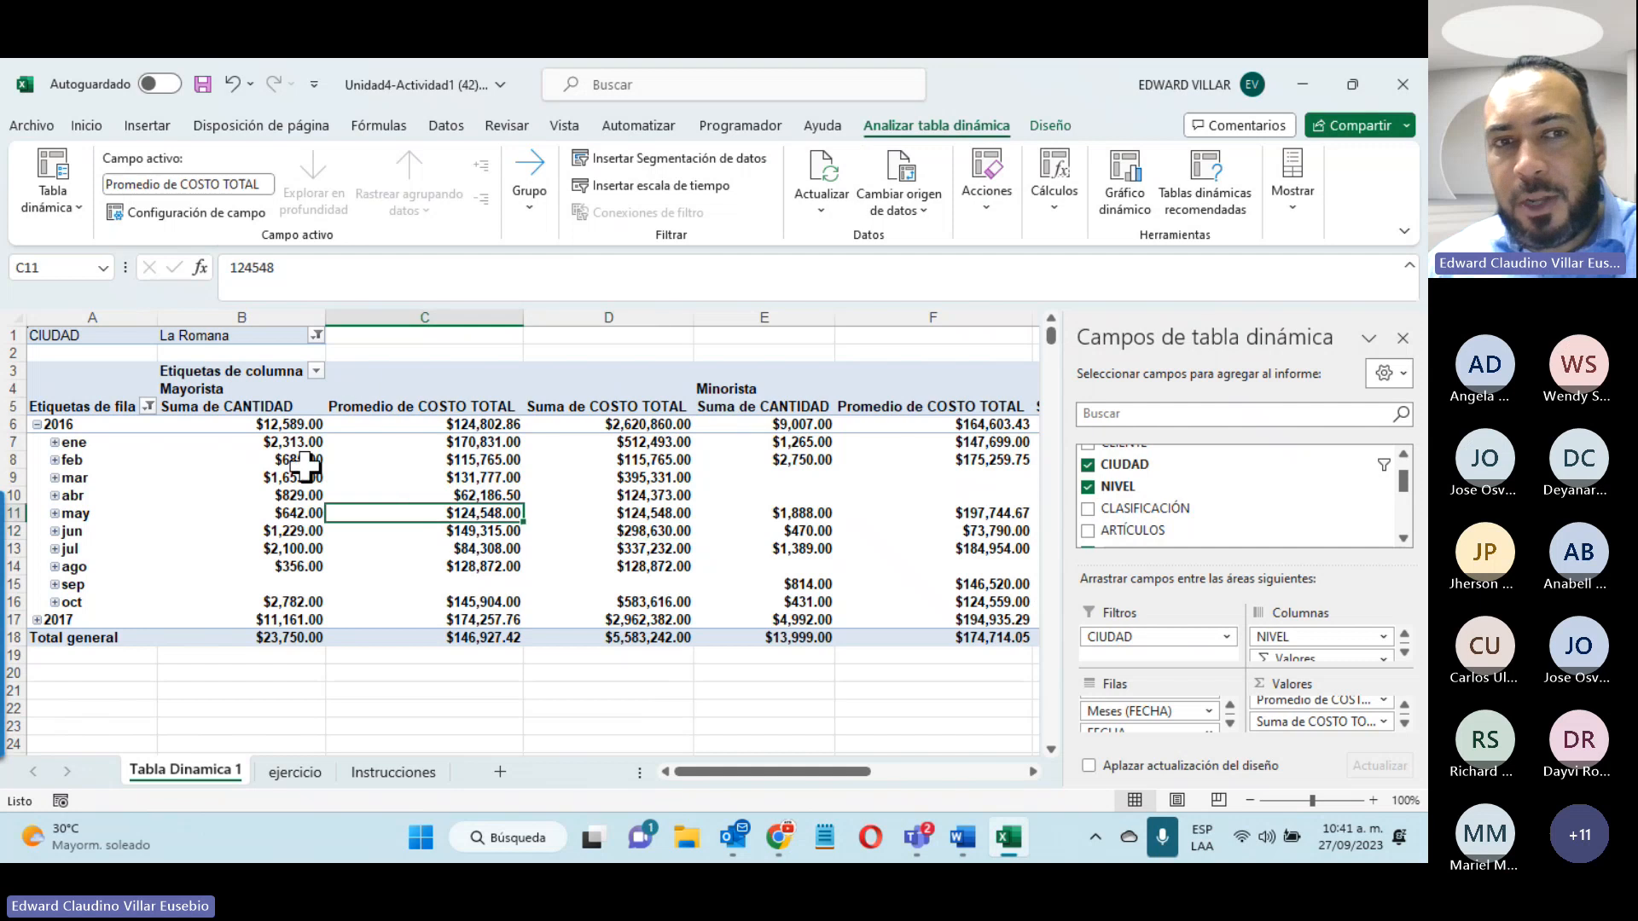
click(249, 461)
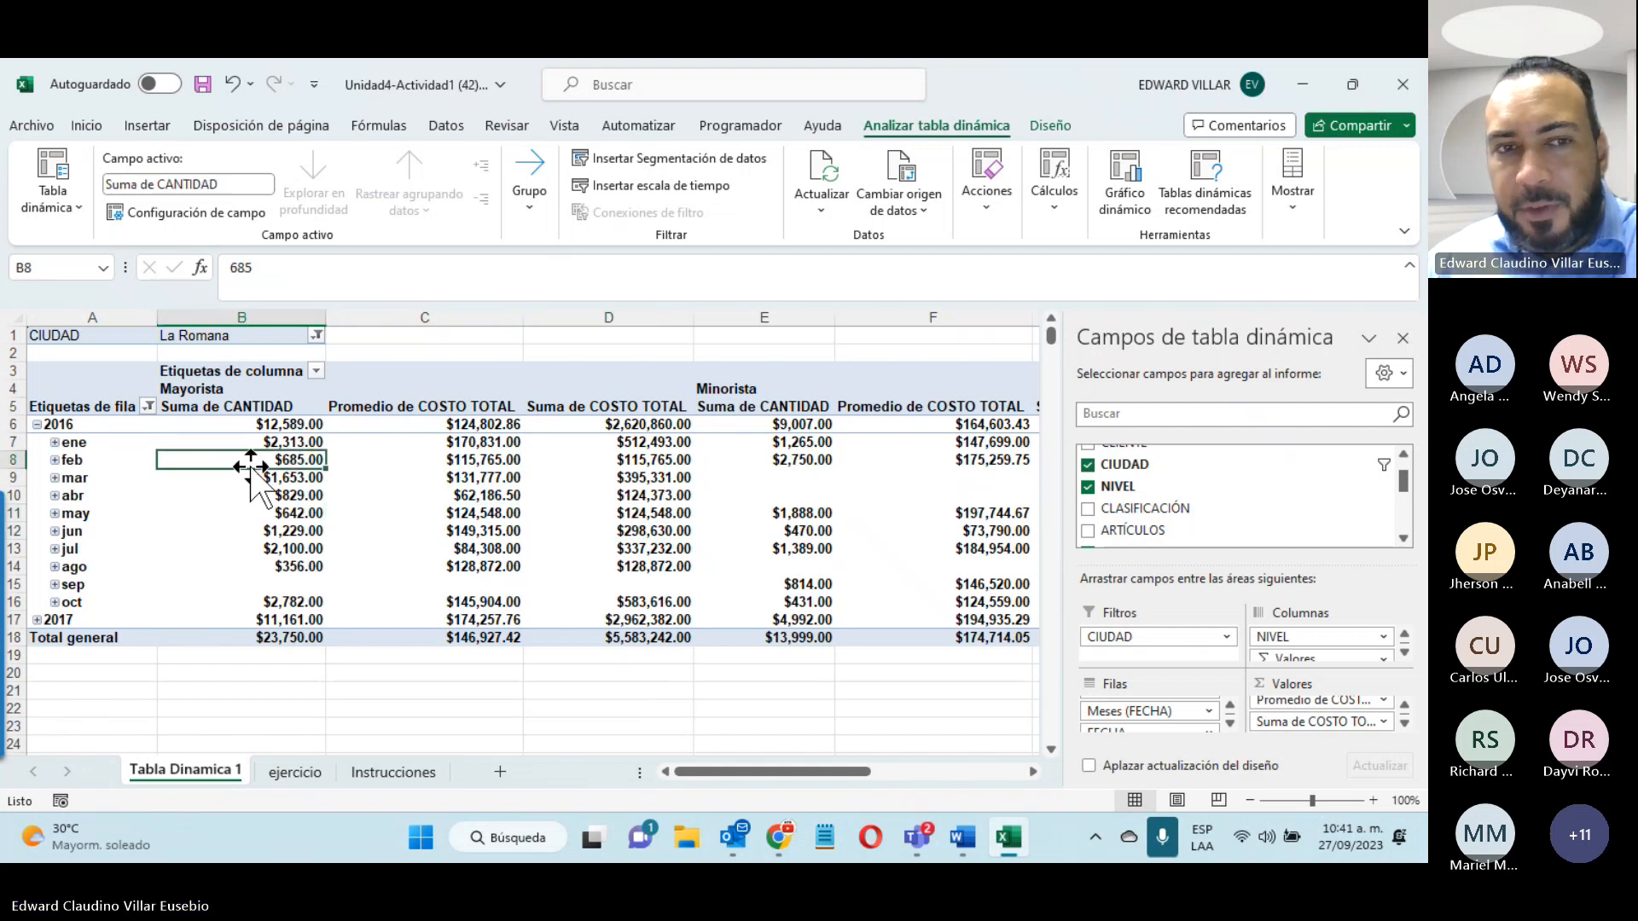
click(368, 695)
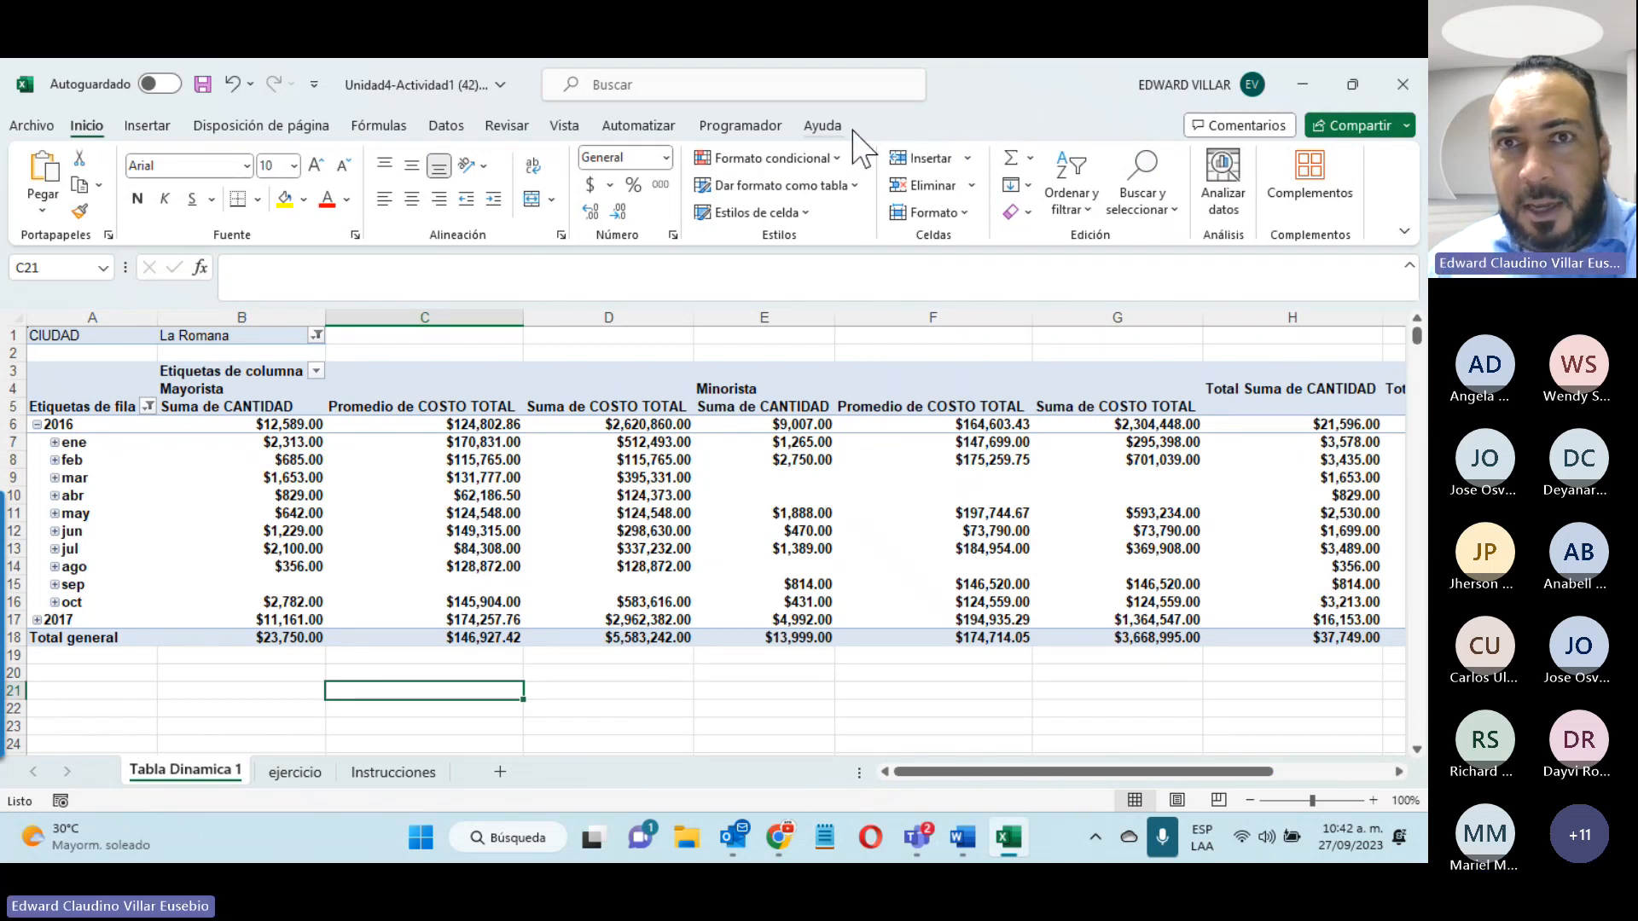
Step: Examine the Mayorista average of COSTO TOTAL for April 2016 in the pivot table, and select an empty cell below the table
click(504, 493)
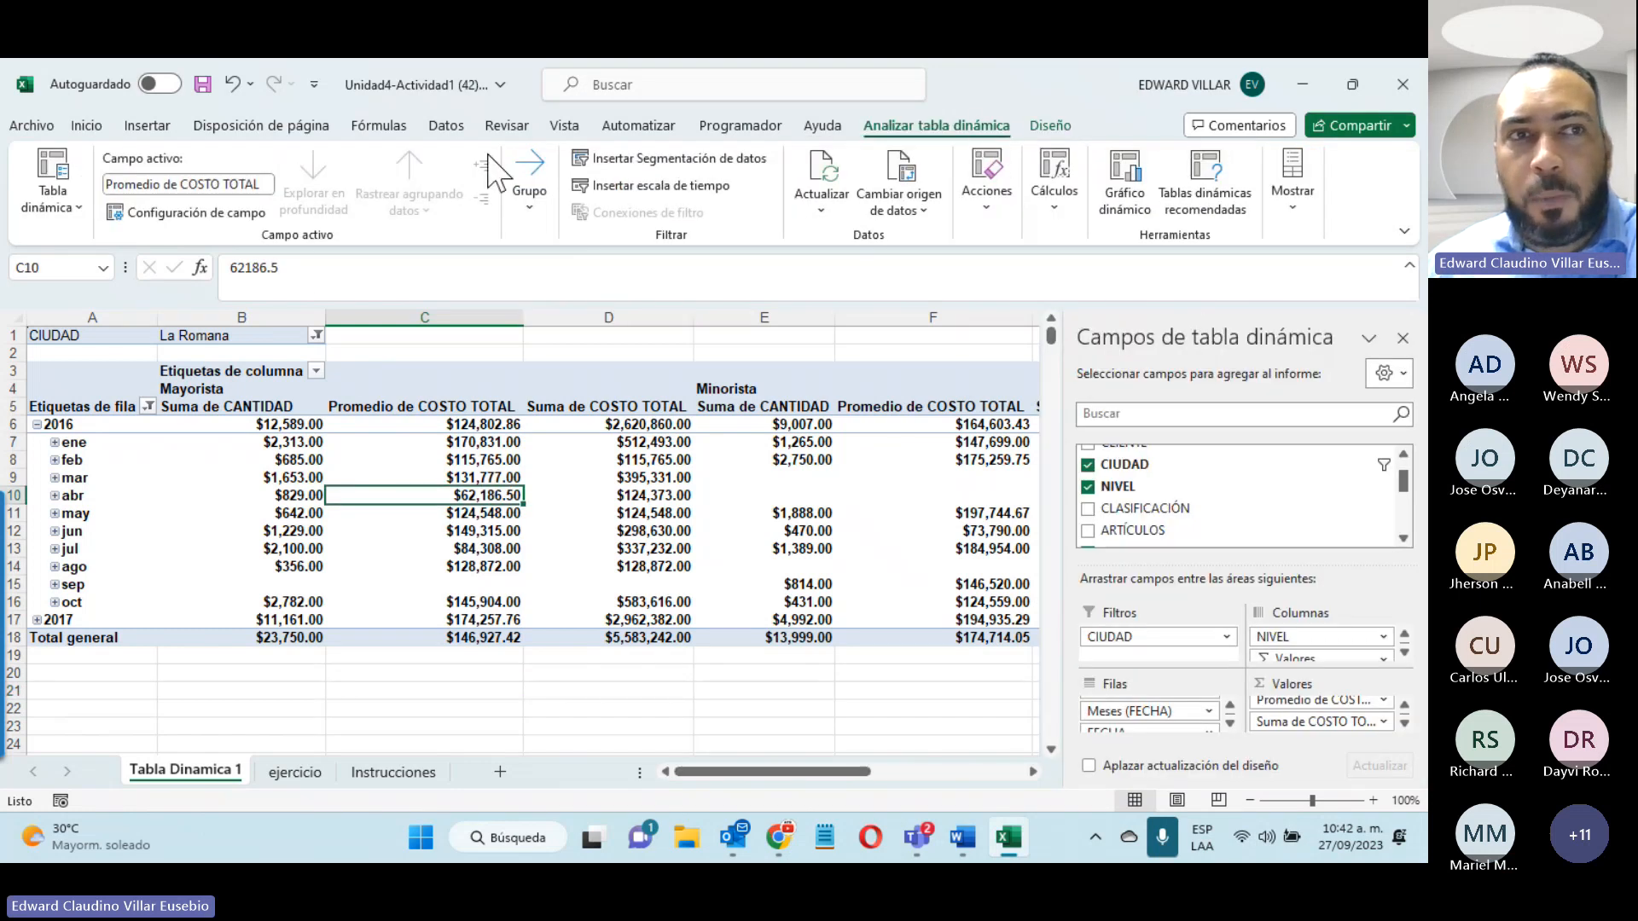
mouse_move(430, 495)
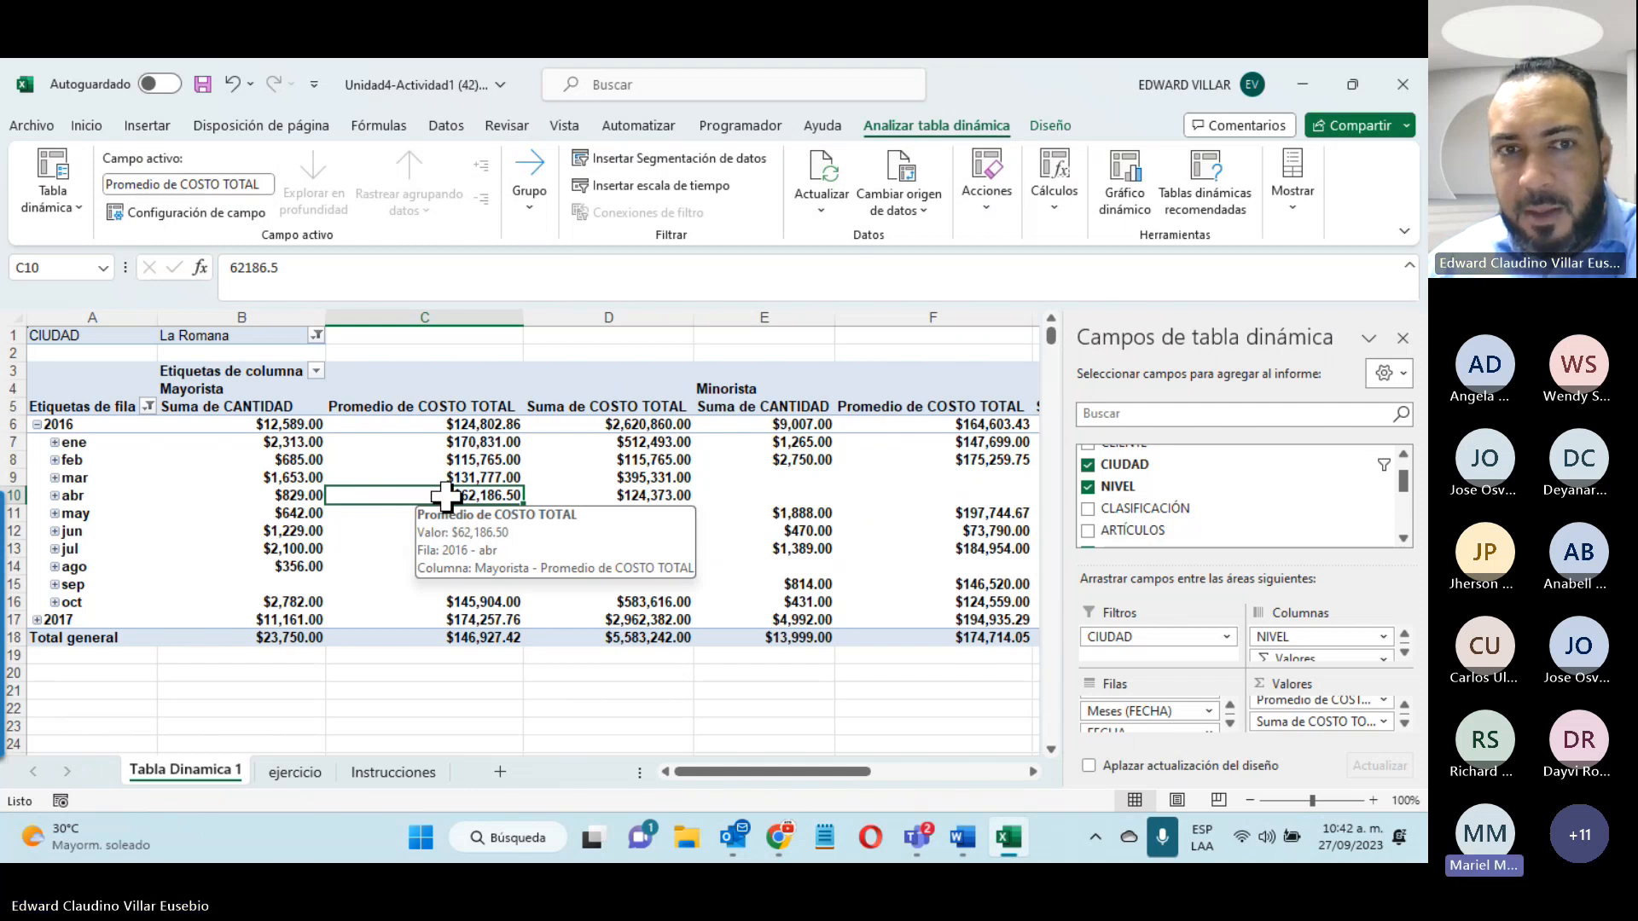
mouse_move(831, 388)
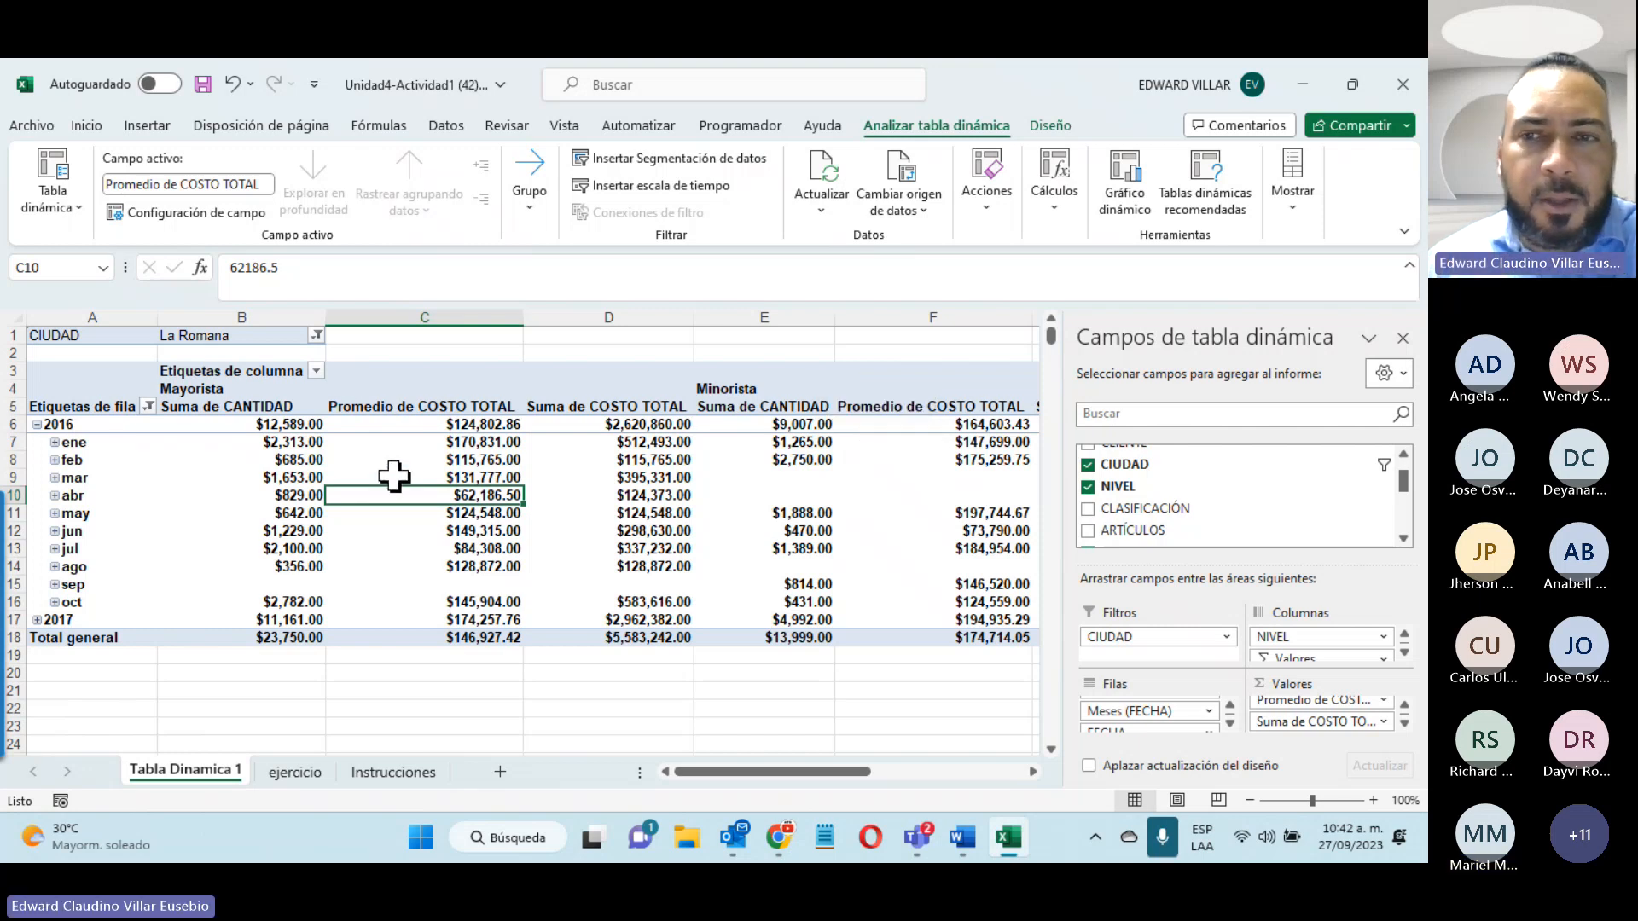
mouse_move(393, 475)
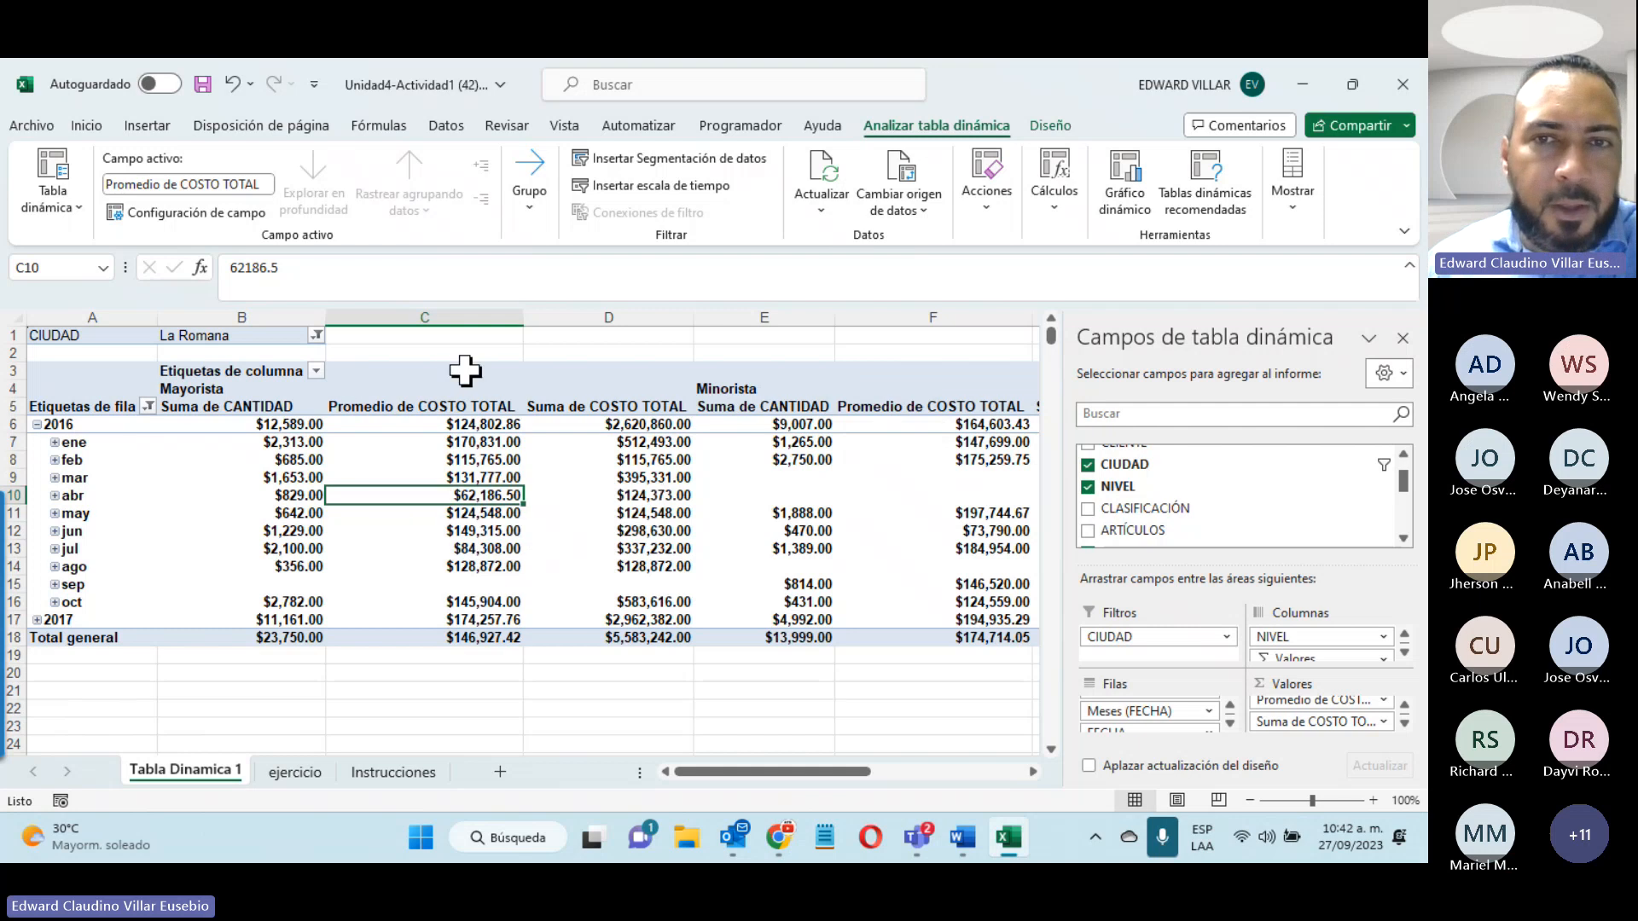
mouse_move(485, 432)
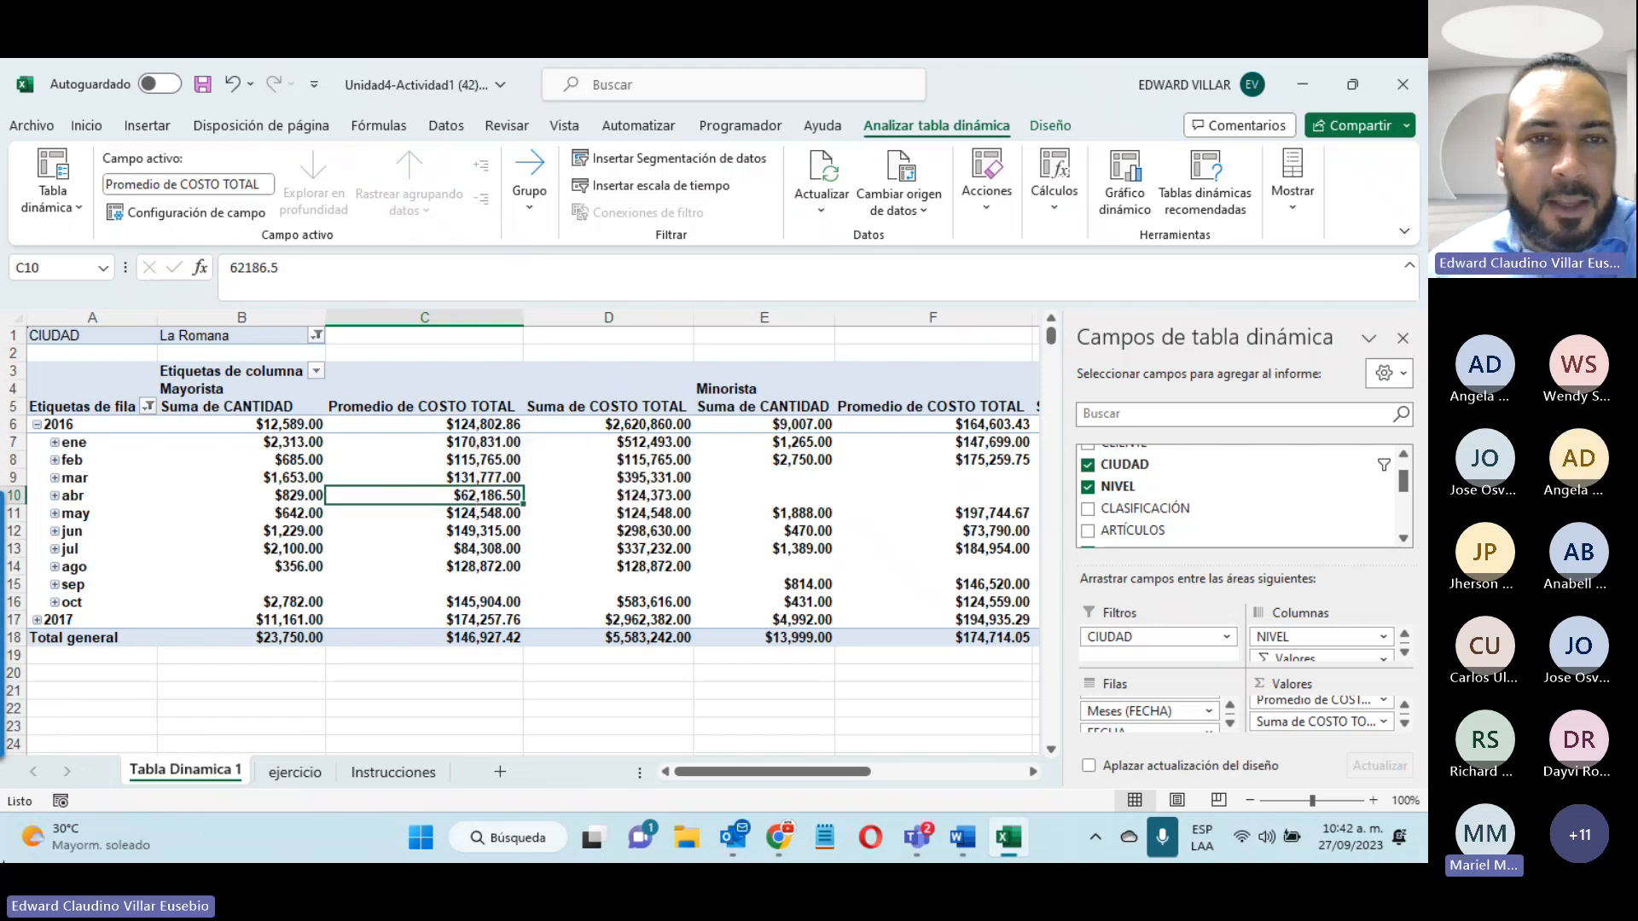
click(741, 563)
click(359, 676)
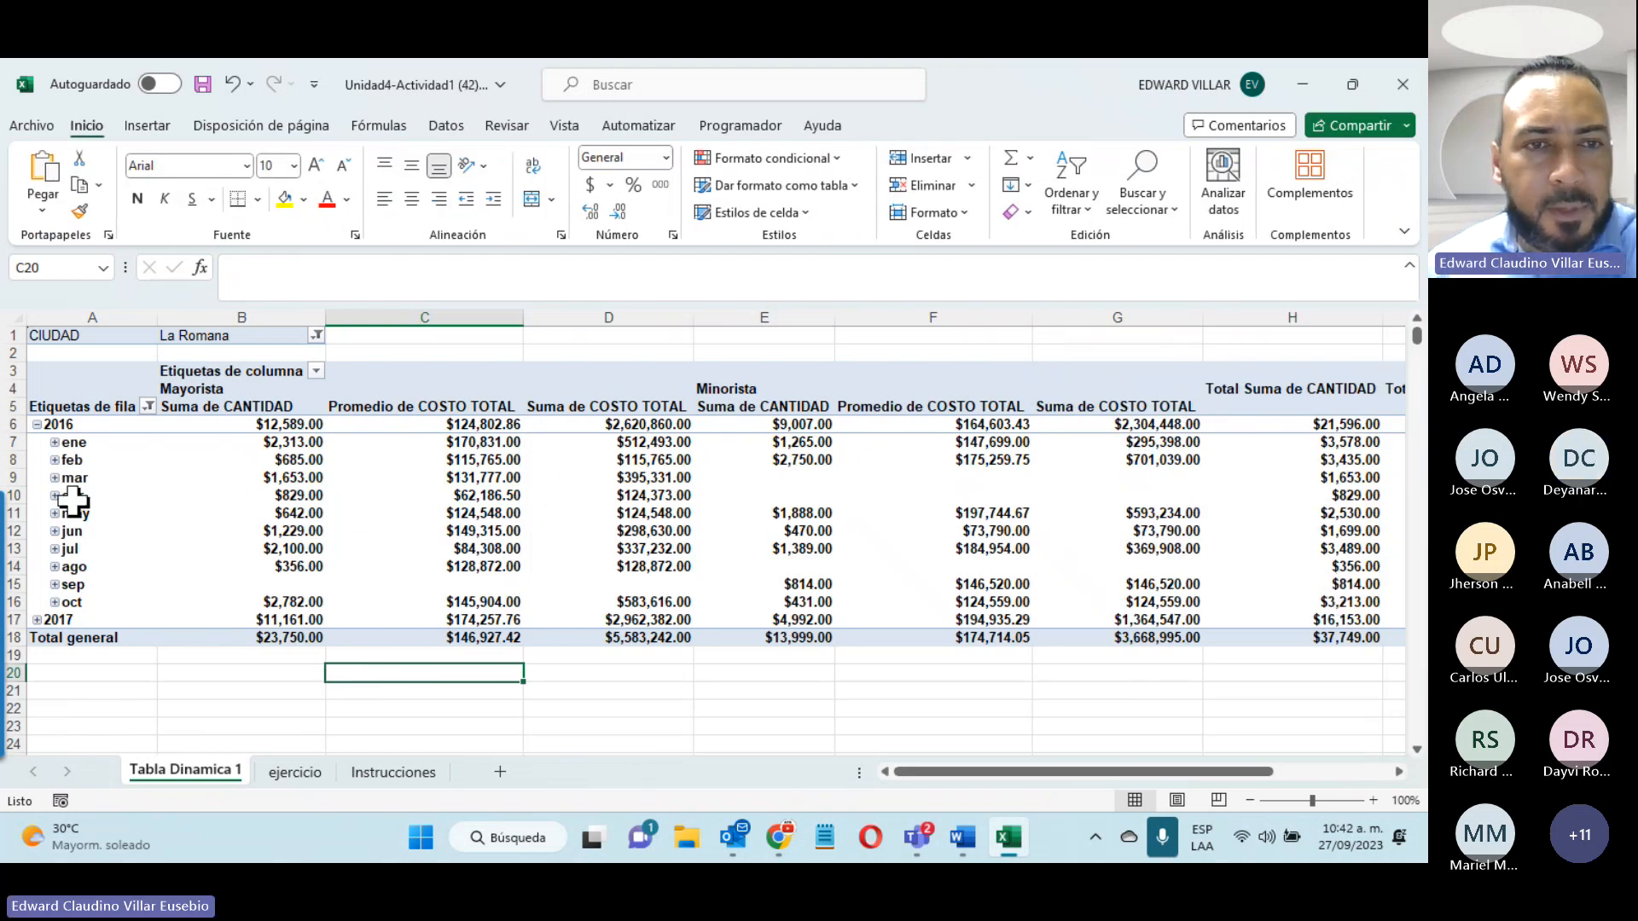
Step: Read the Tabla dinámica #2 requirements on the Instrucciones sheet, with a brief check of the source data on the ejercicio sheet
click(393, 771)
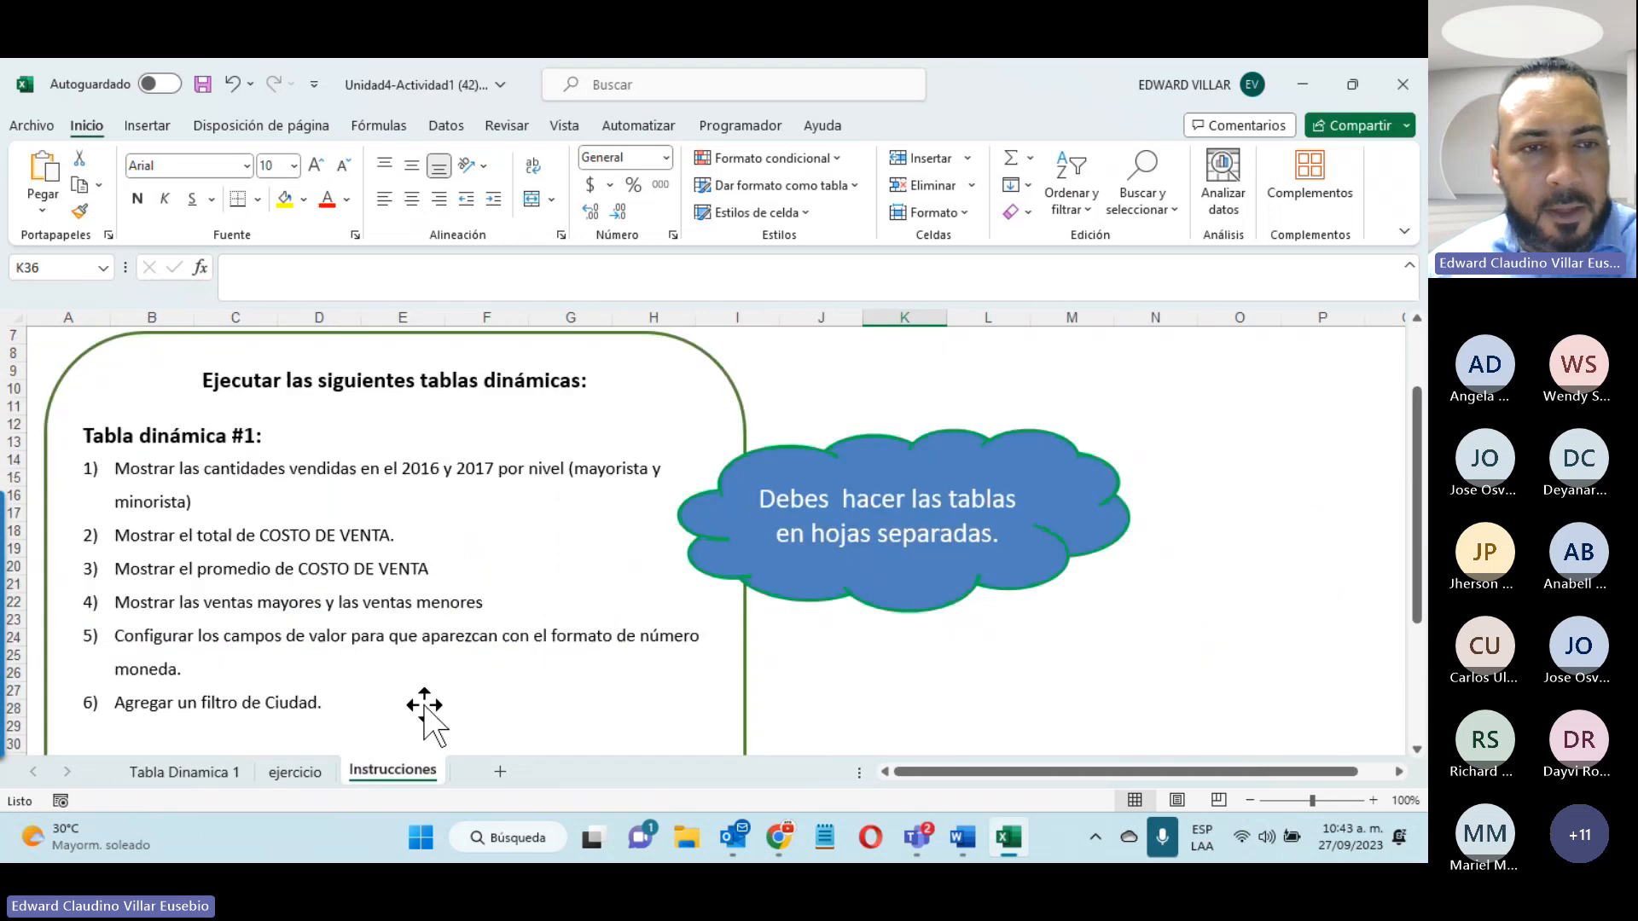
click(296, 773)
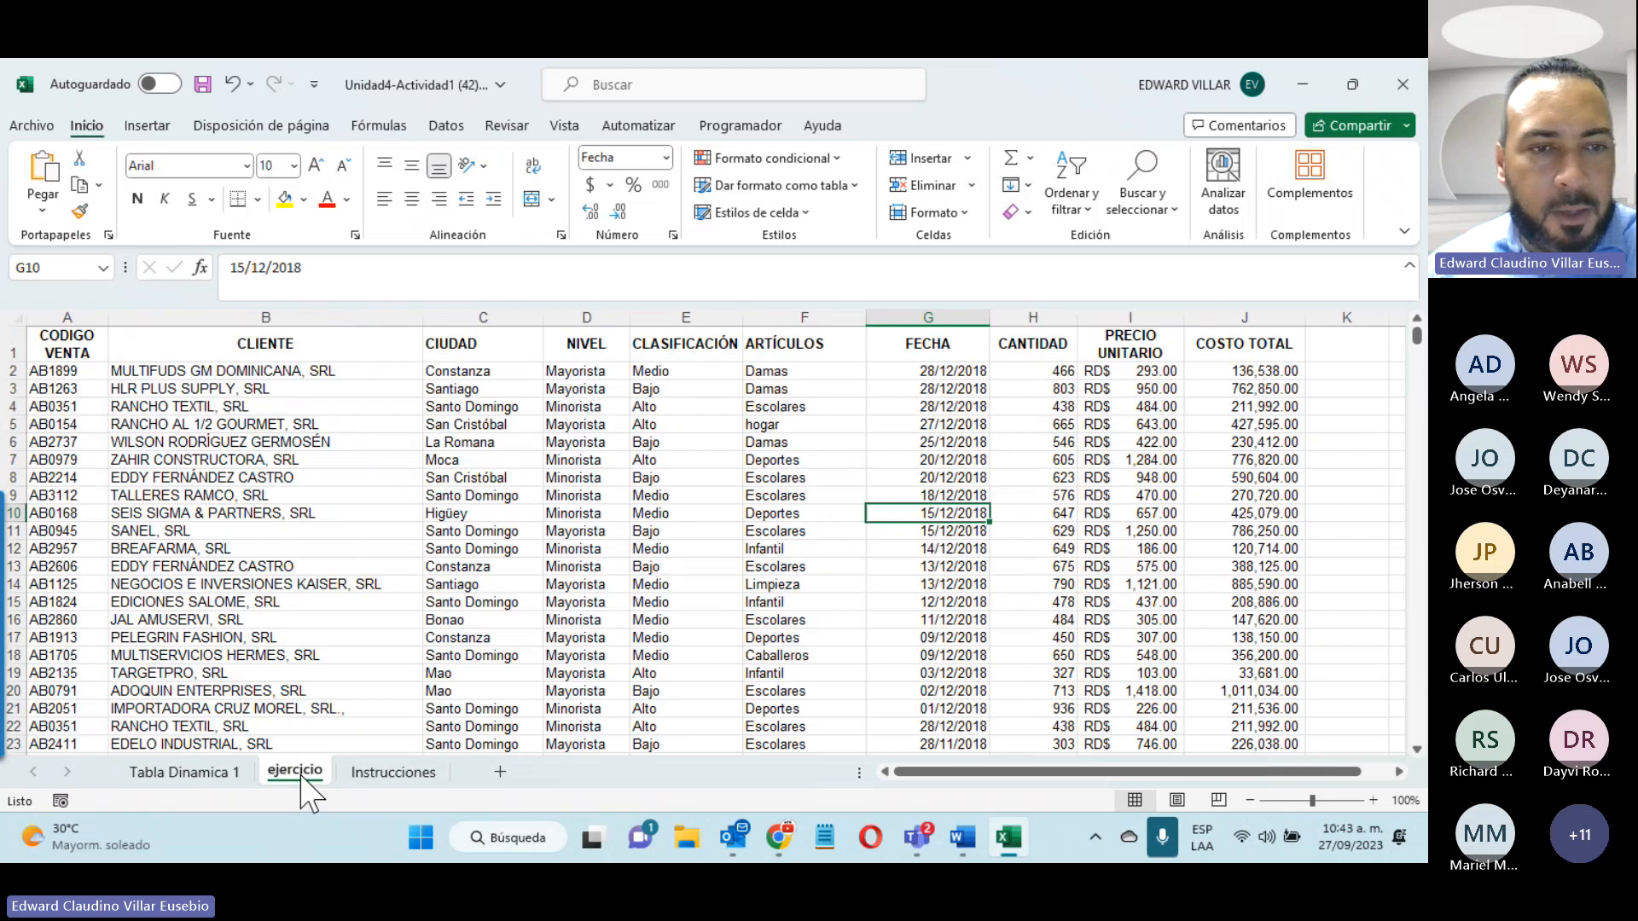
click(392, 772)
scroll(367, 648, down, 6)
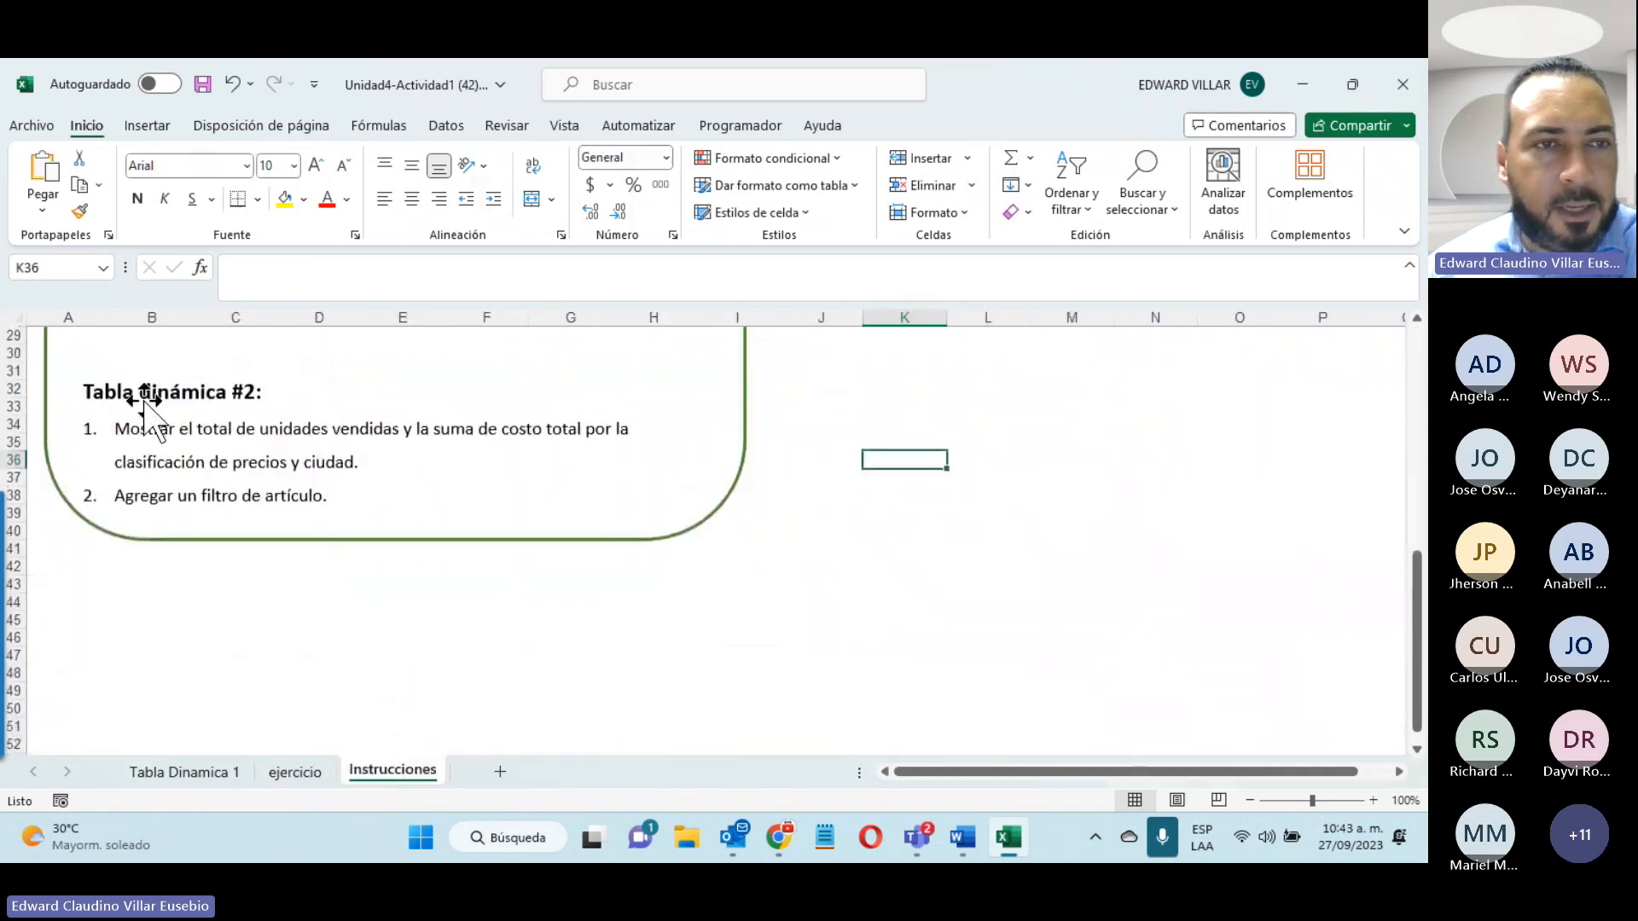
scroll(376, 622, up, 4)
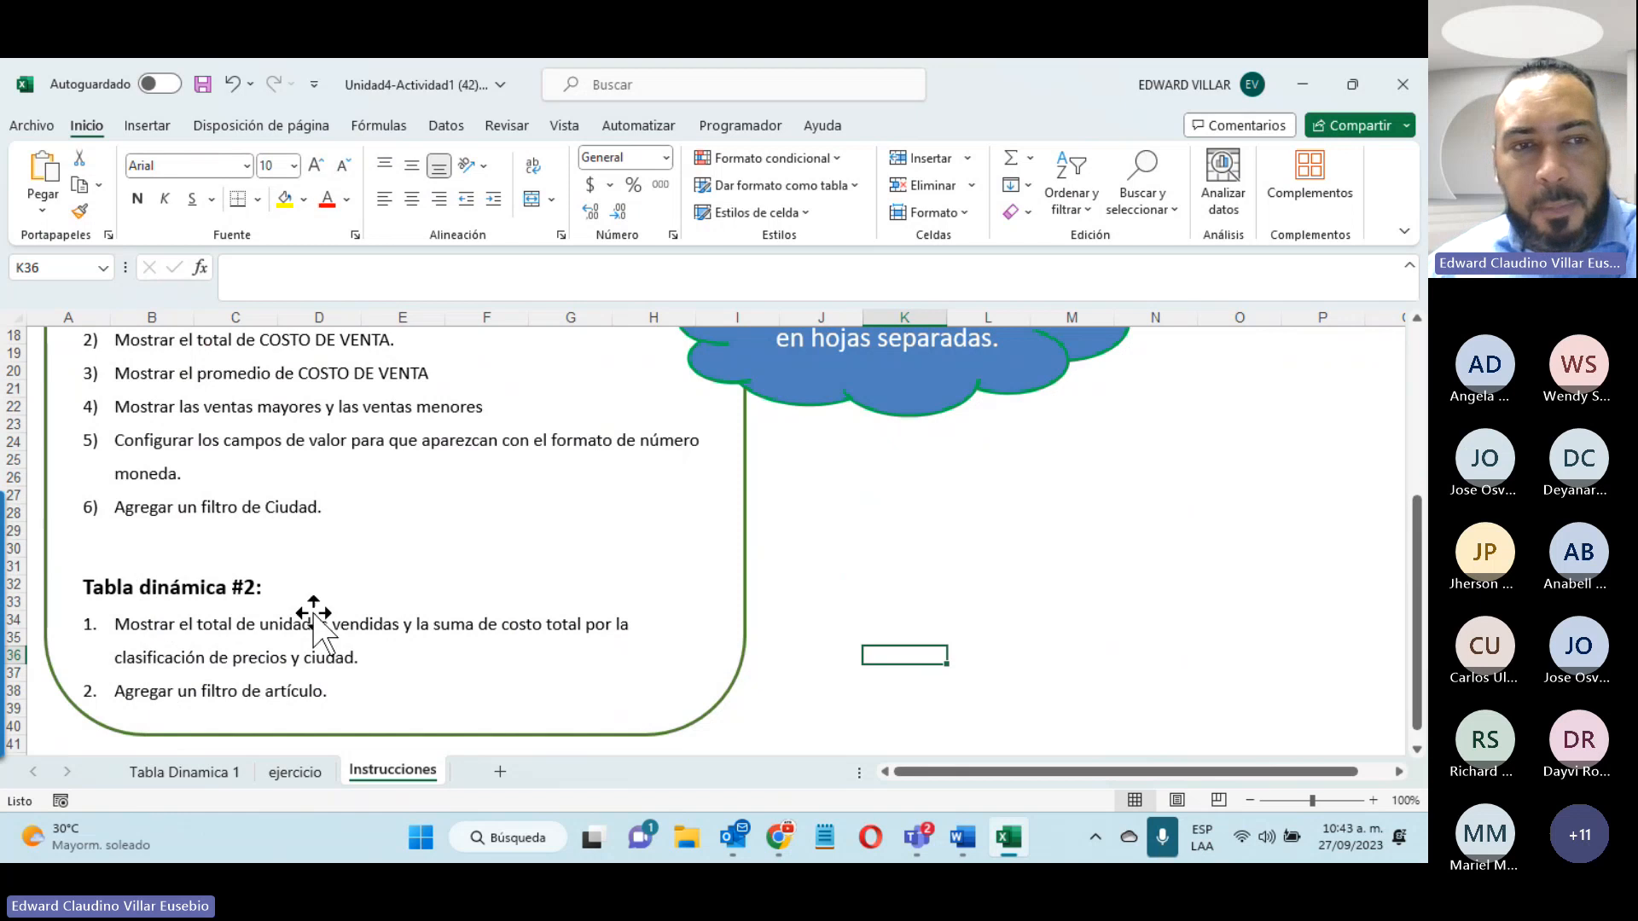
Step: Insert a second pivot table on a new worksheet from the source range ejercicio!$A$1:$J$3300
click(296, 772)
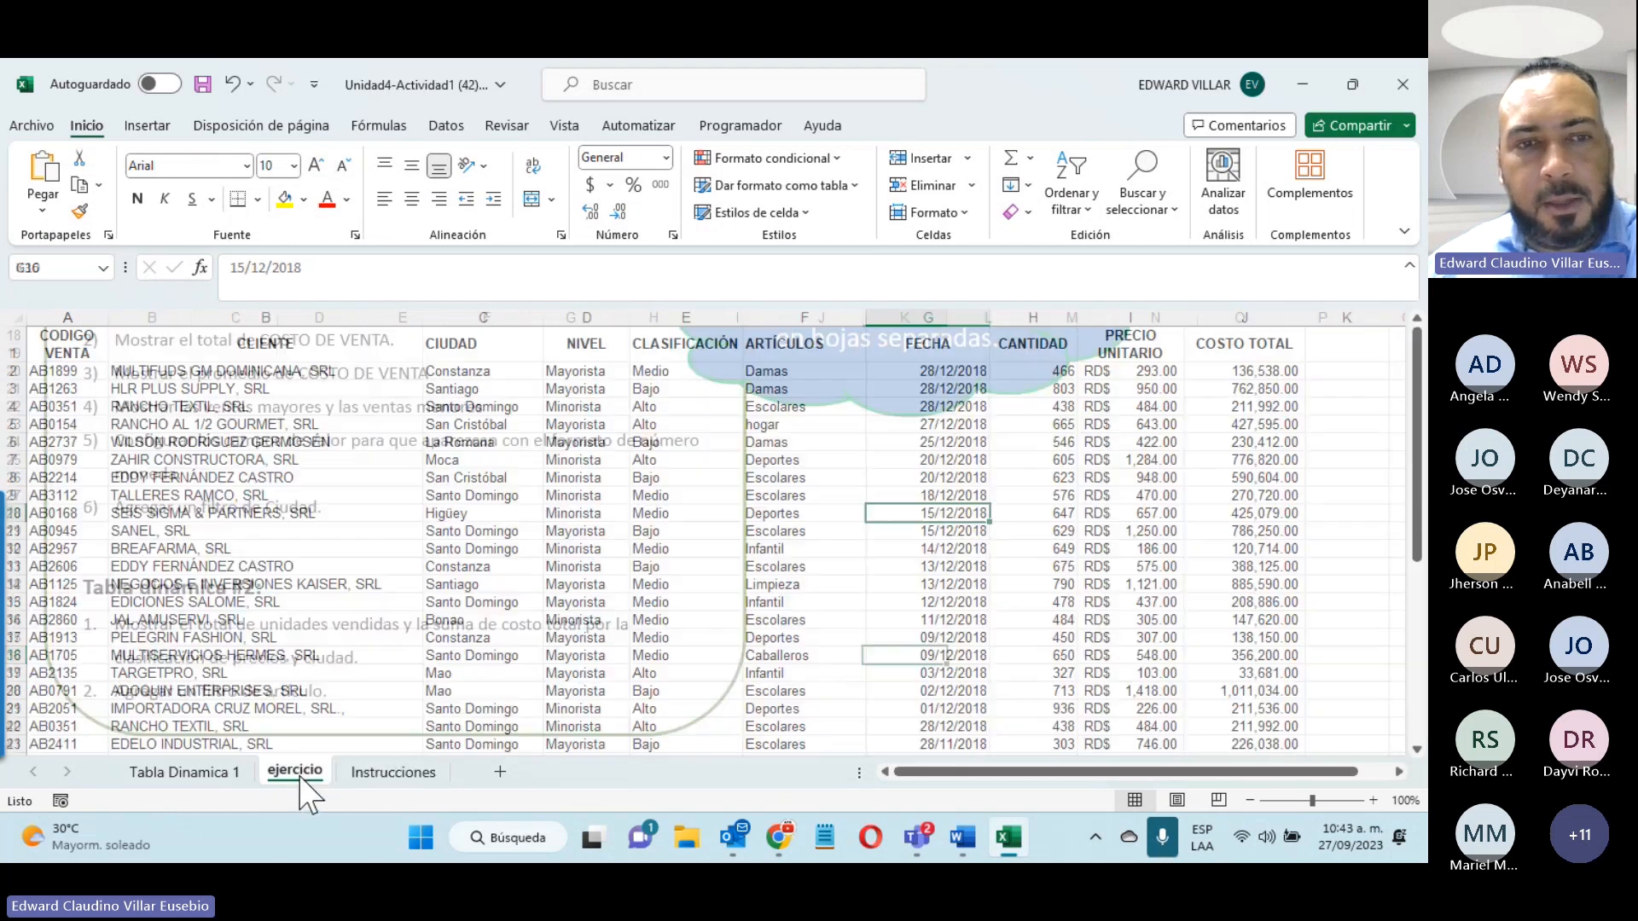
click(224, 493)
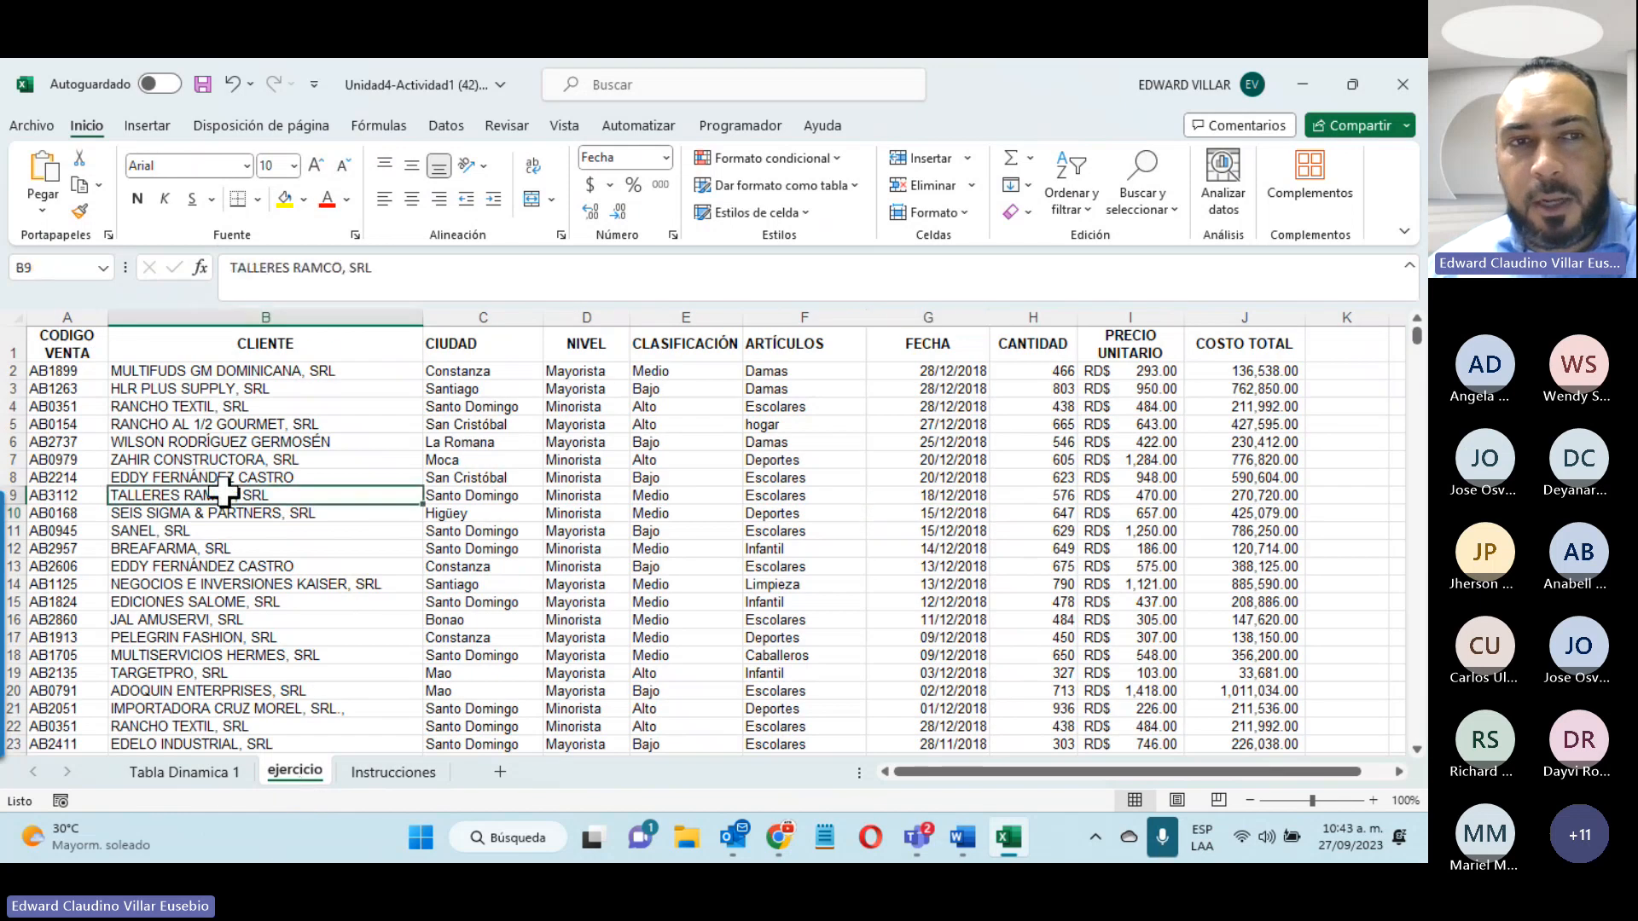
click(153, 126)
click(53, 180)
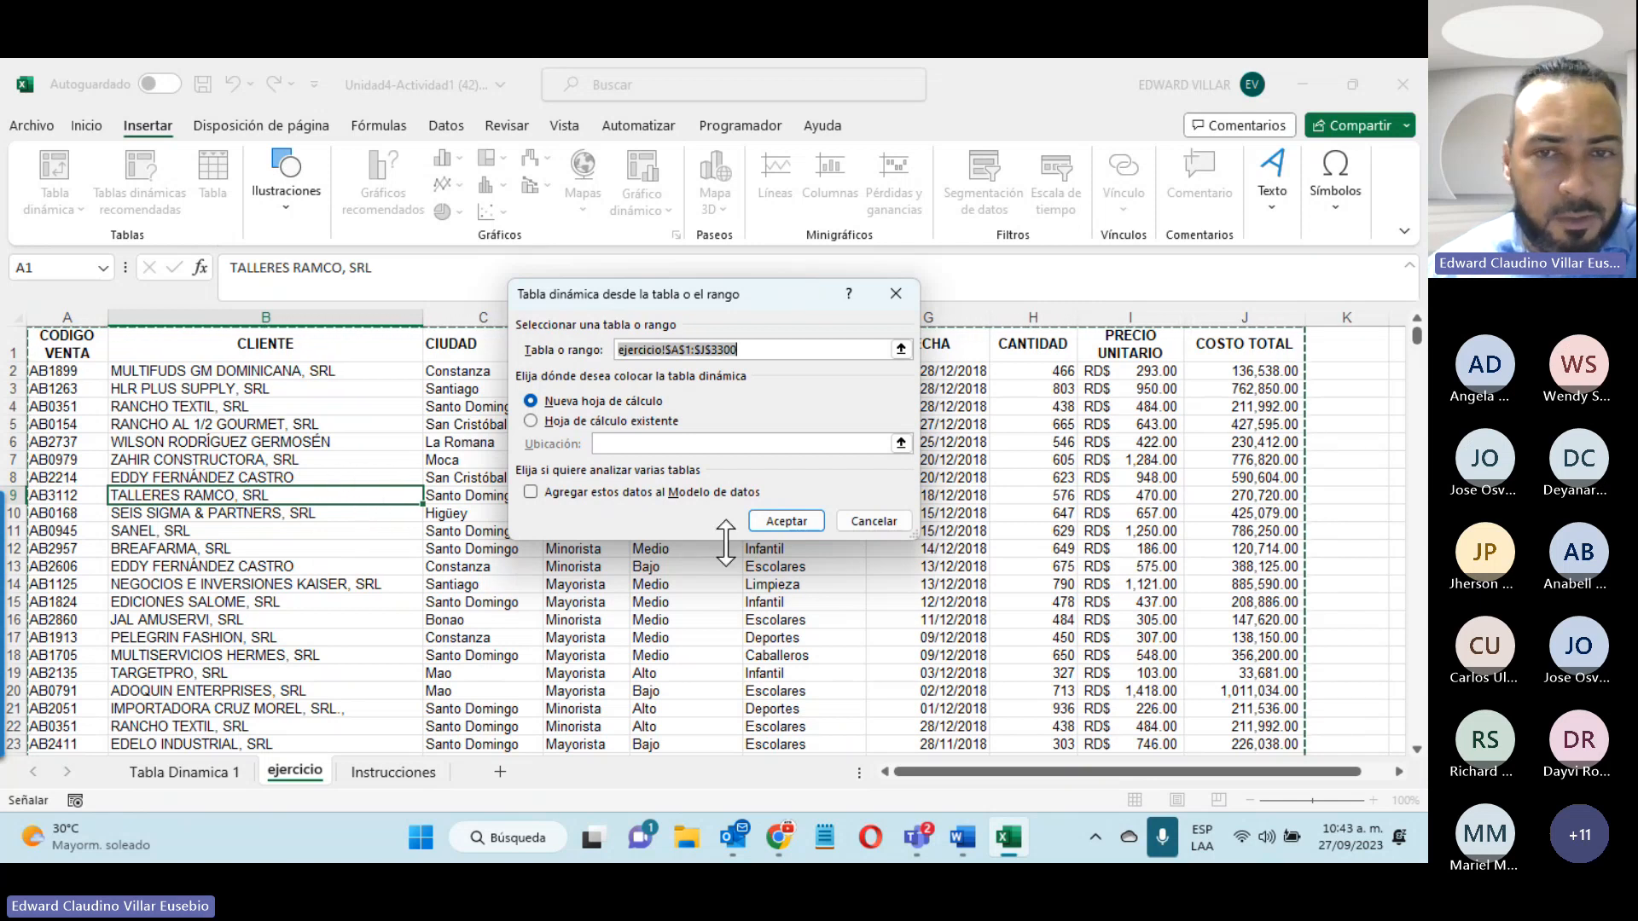
click(785, 520)
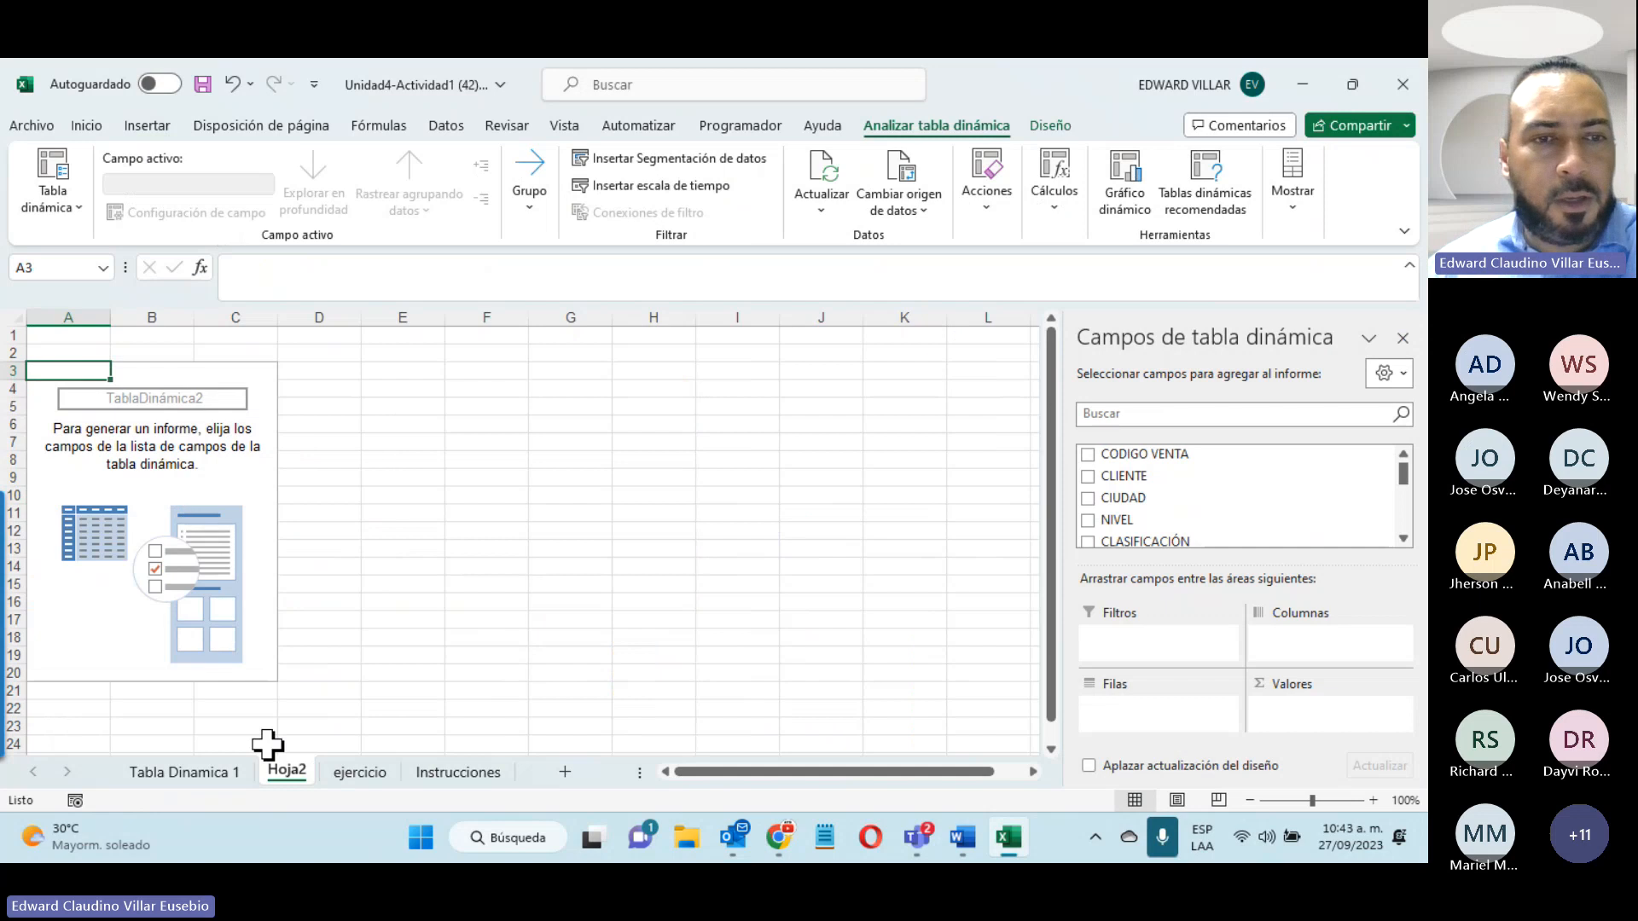
Step: Rename the new pivot table's sheet as Tabla Dinamica 2
right_click(302, 770)
click(365, 509)
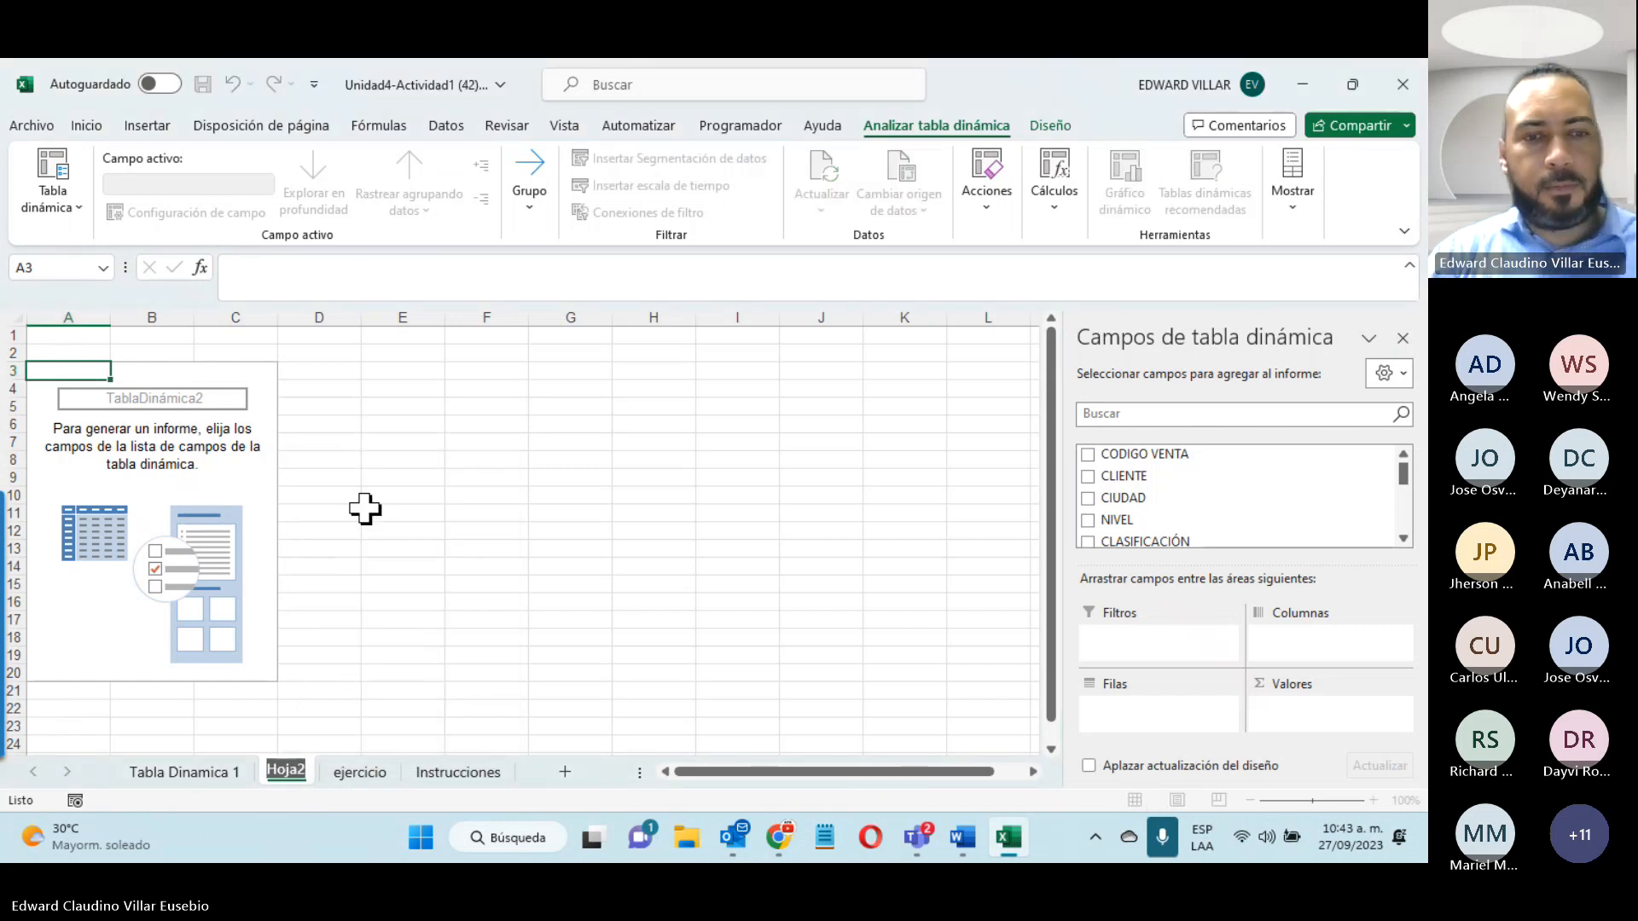
text(Tabla)
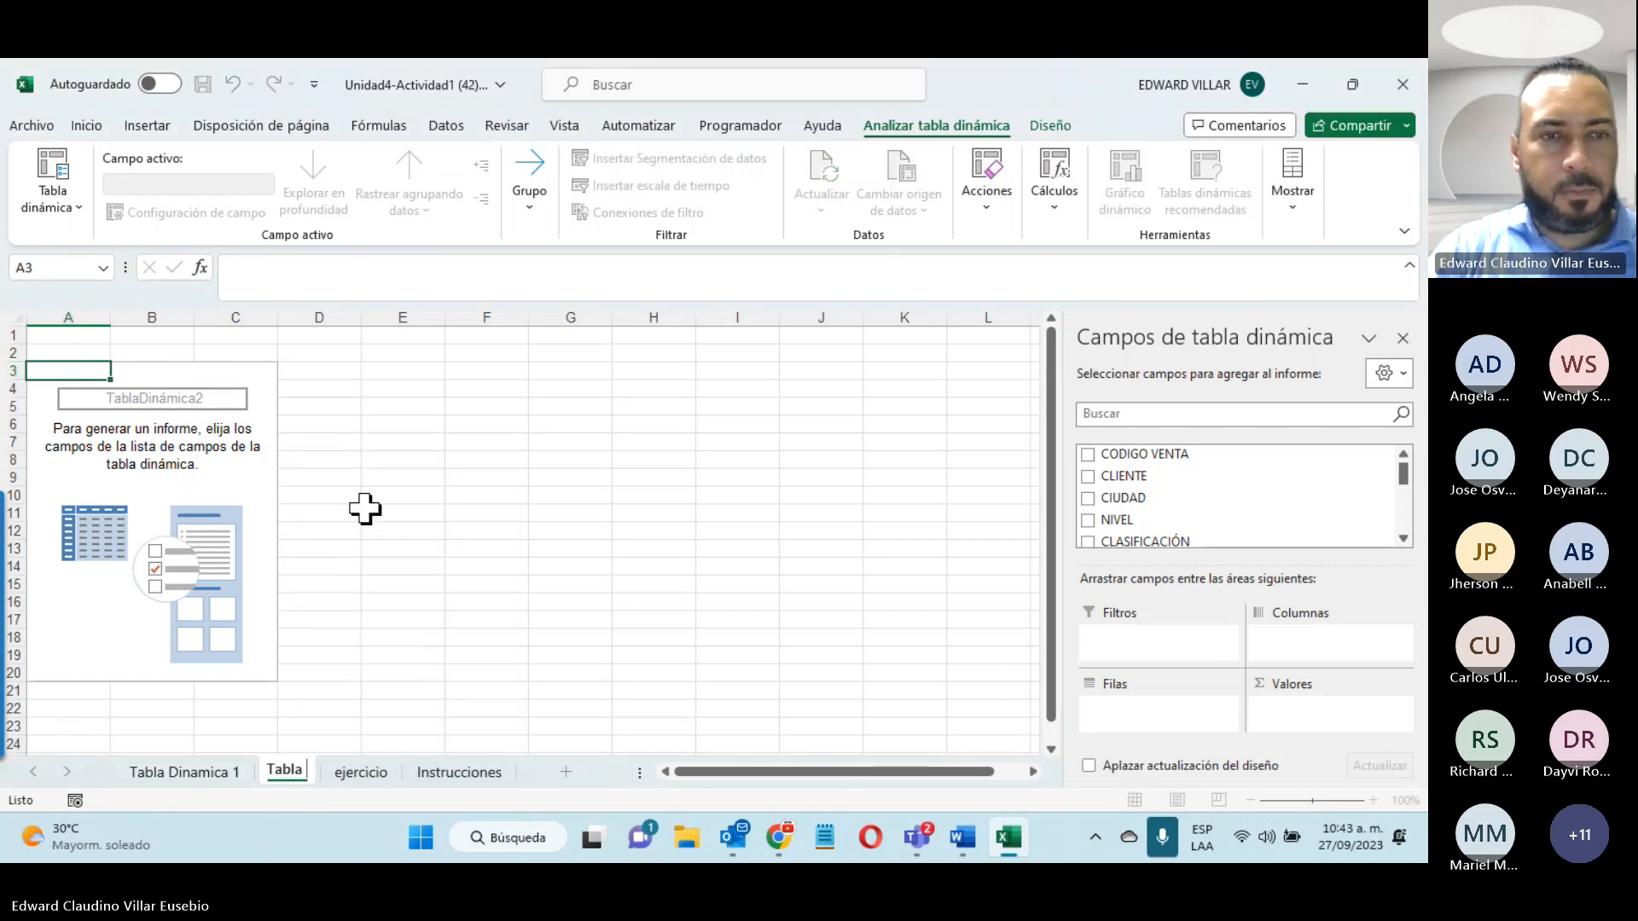
text( Dinamica)
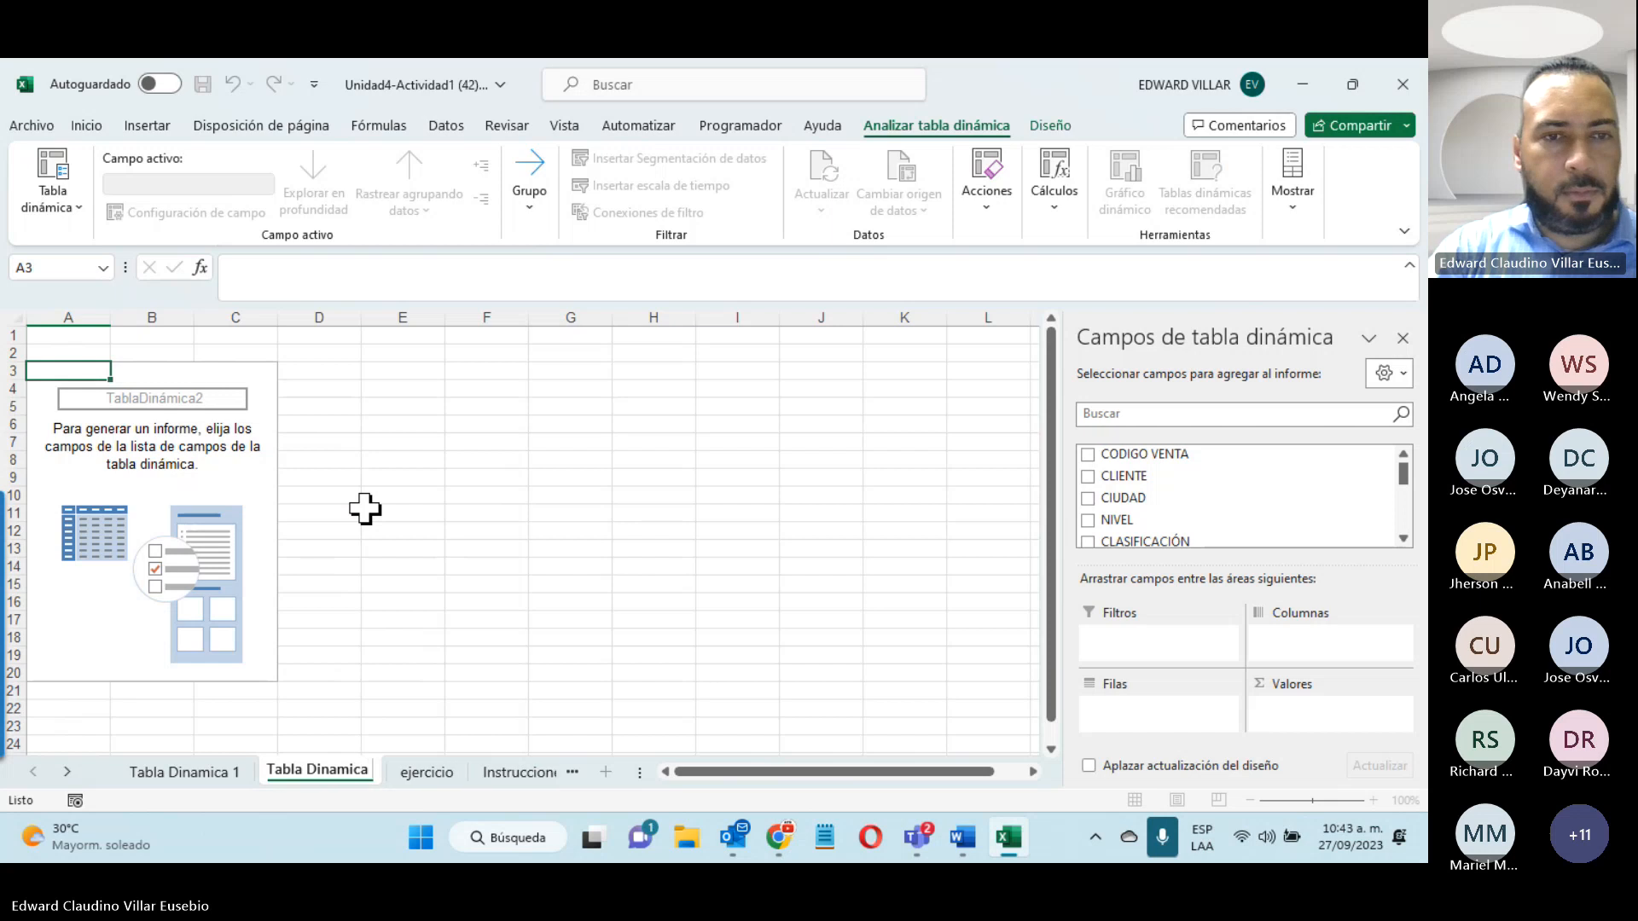
text( 2)
key(Return)
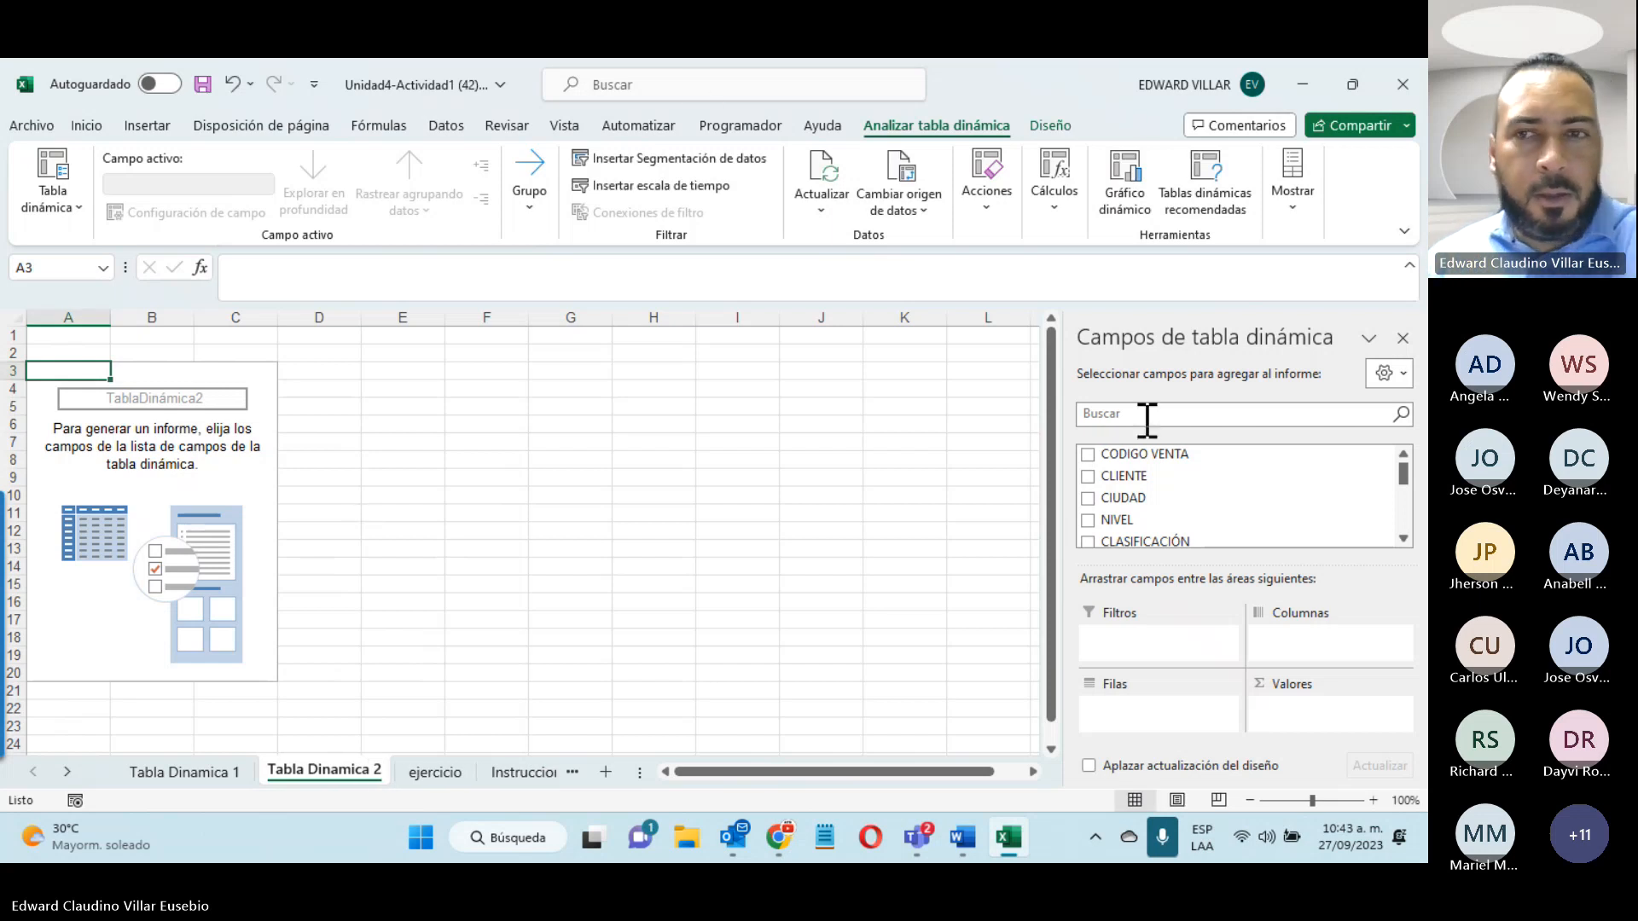
Step: Compare the Tabla dinámica #2 requirements with the column headings on the ejercicio sheet, and return to the Tabla Dinamica 2 sheet
click(530, 766)
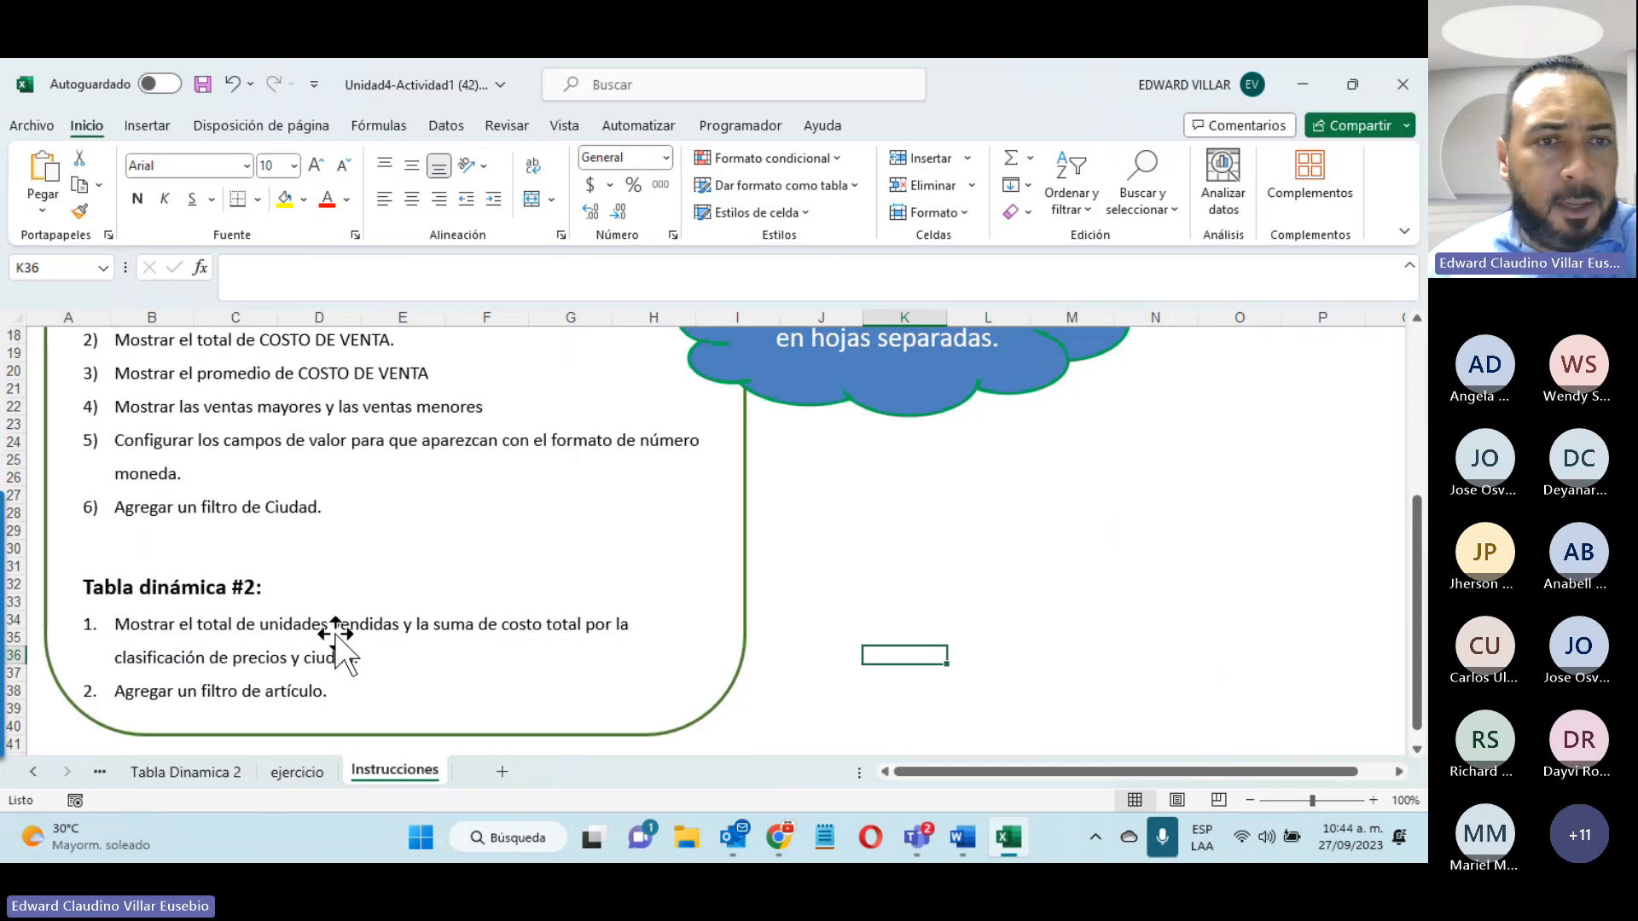
click(315, 772)
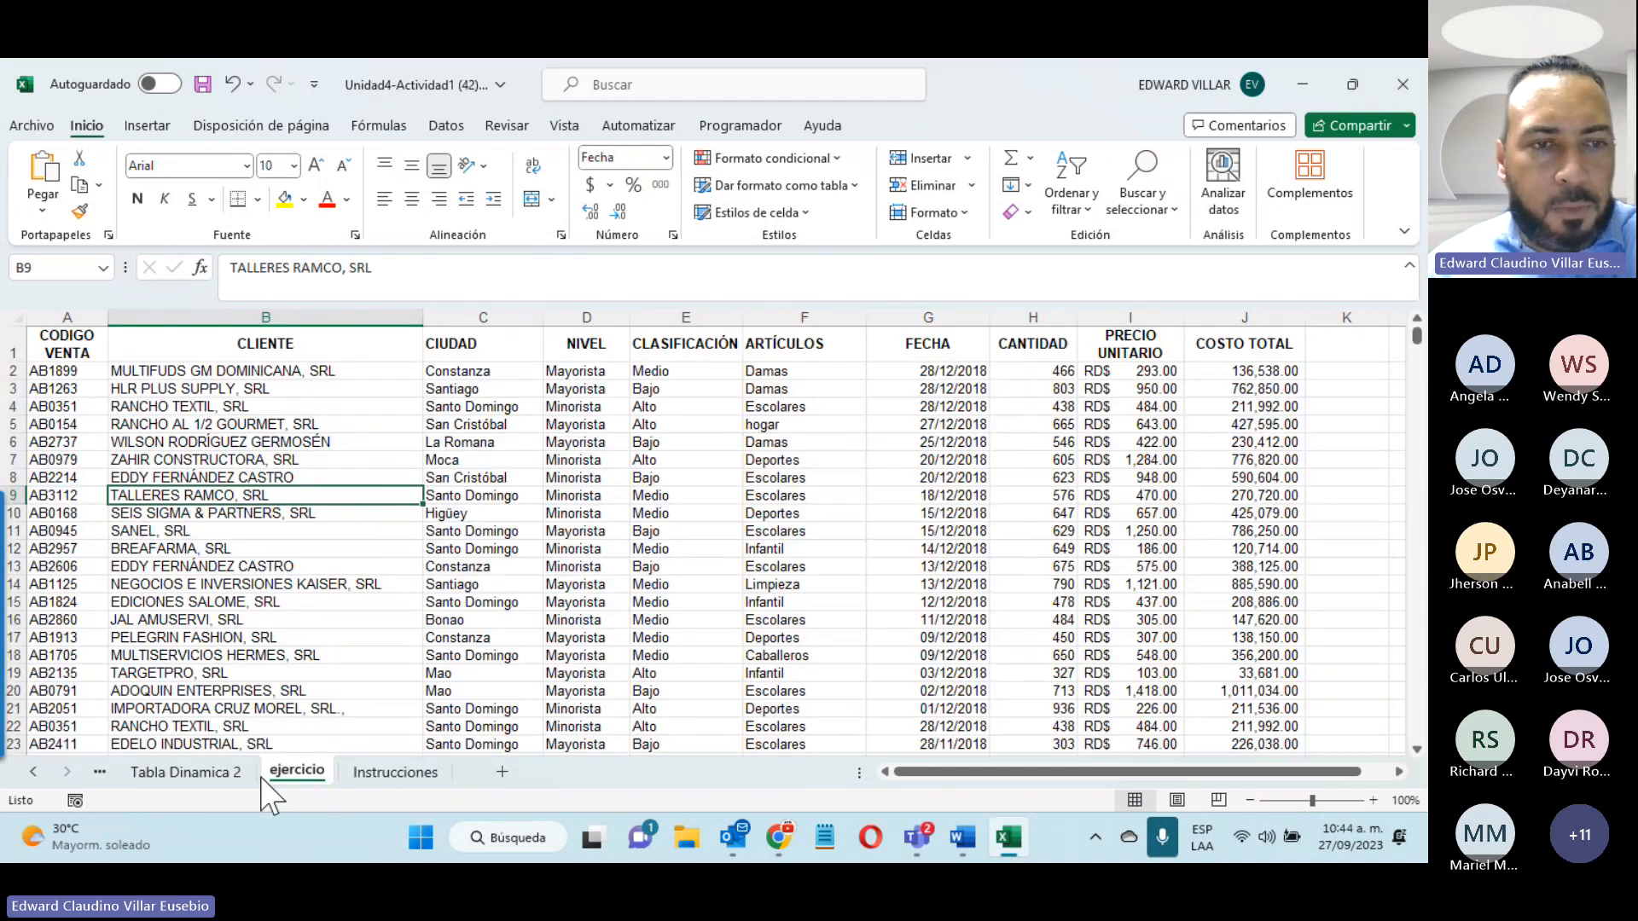
click(214, 772)
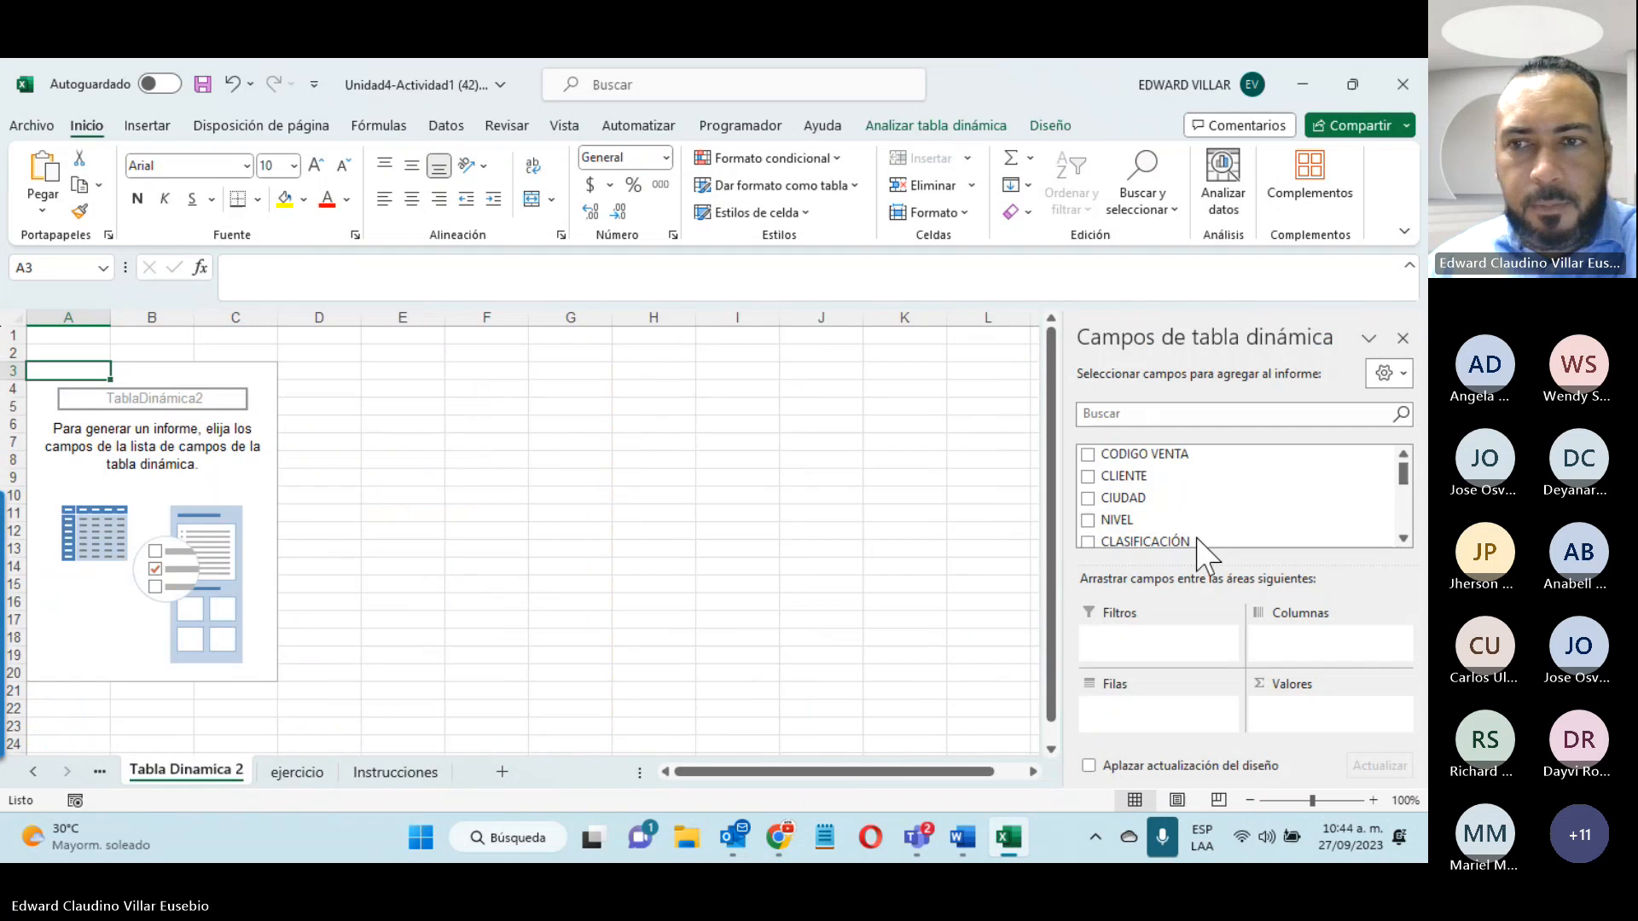
Step: Look through the available pivot table fields and add CANTIDAD as a summed value
scroll(1246, 491, down, 3)
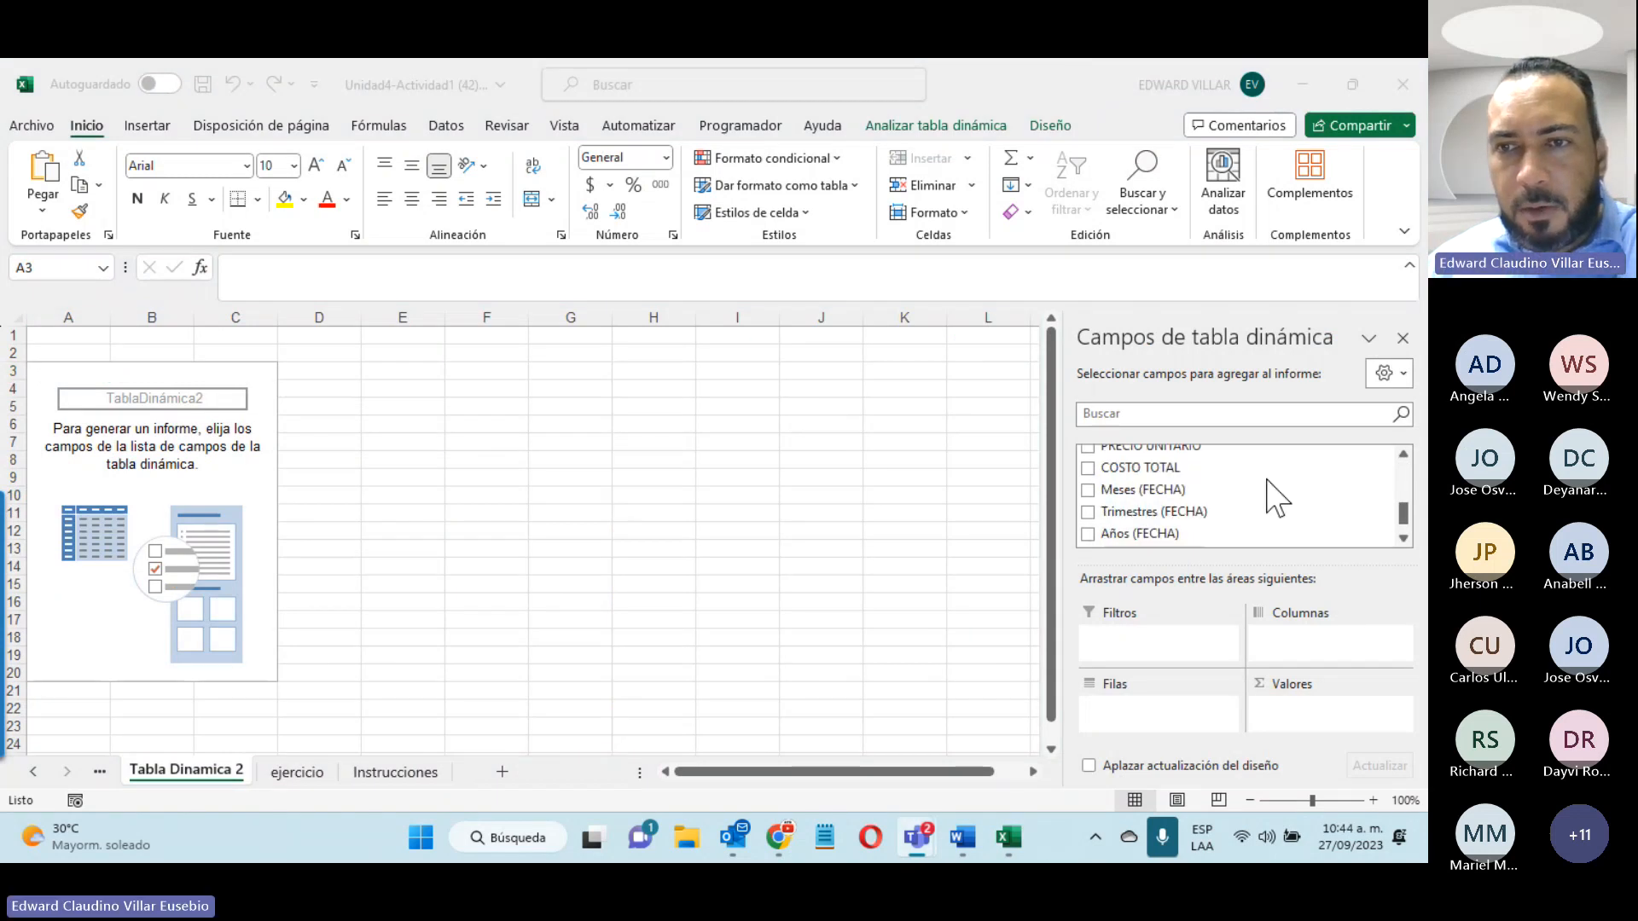
scroll(1276, 497, up, 5)
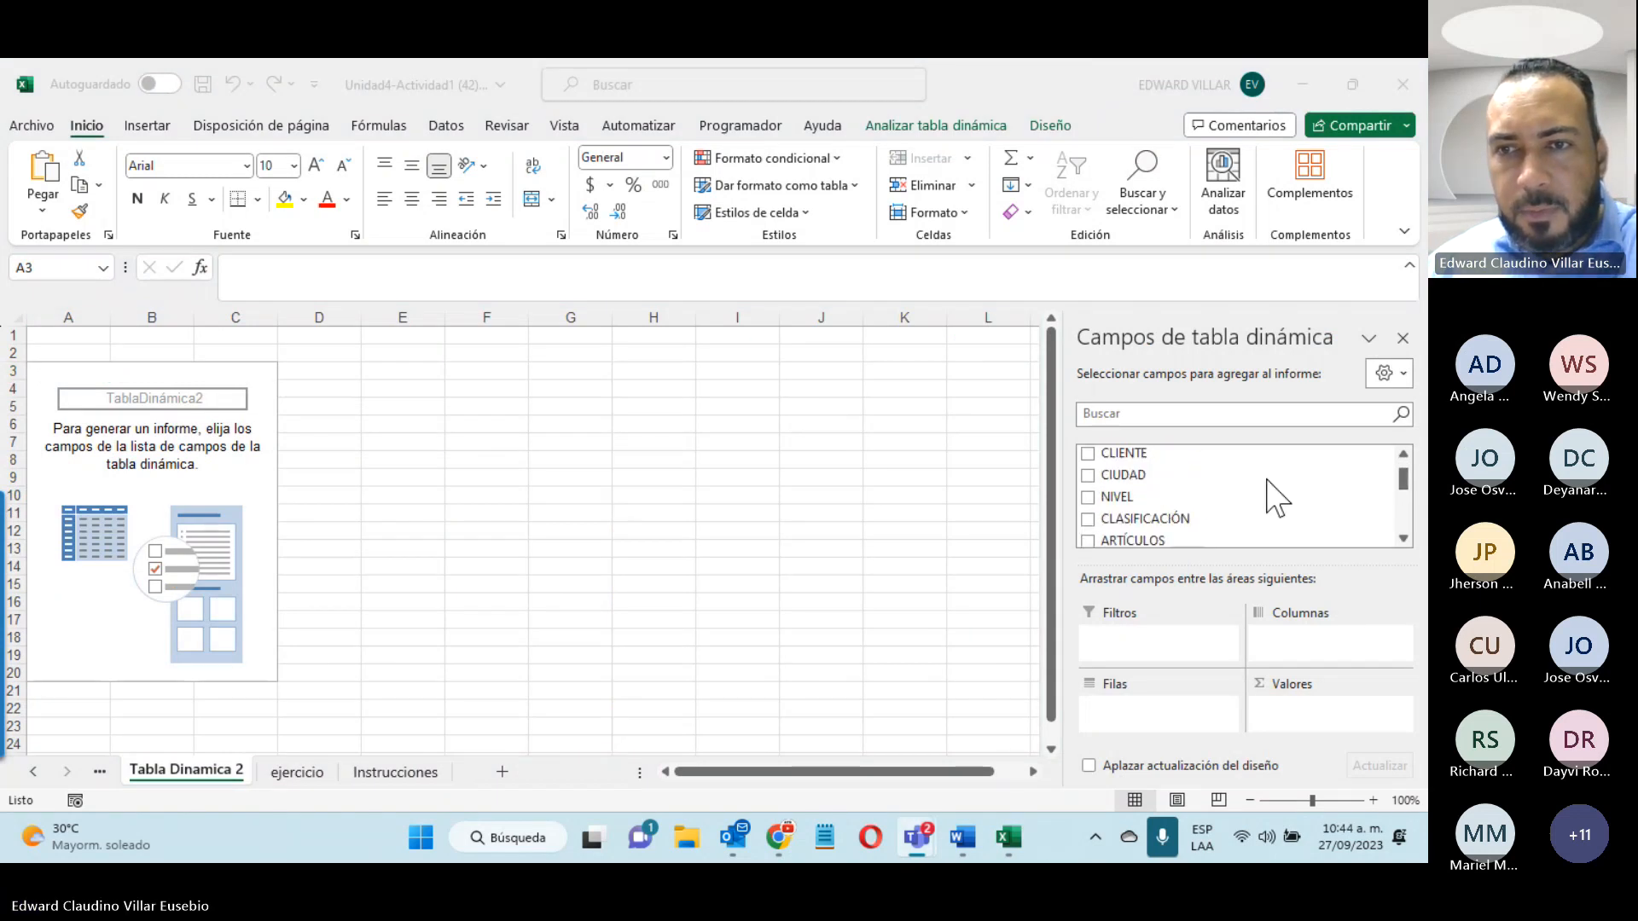
scroll(1277, 497, up, 1)
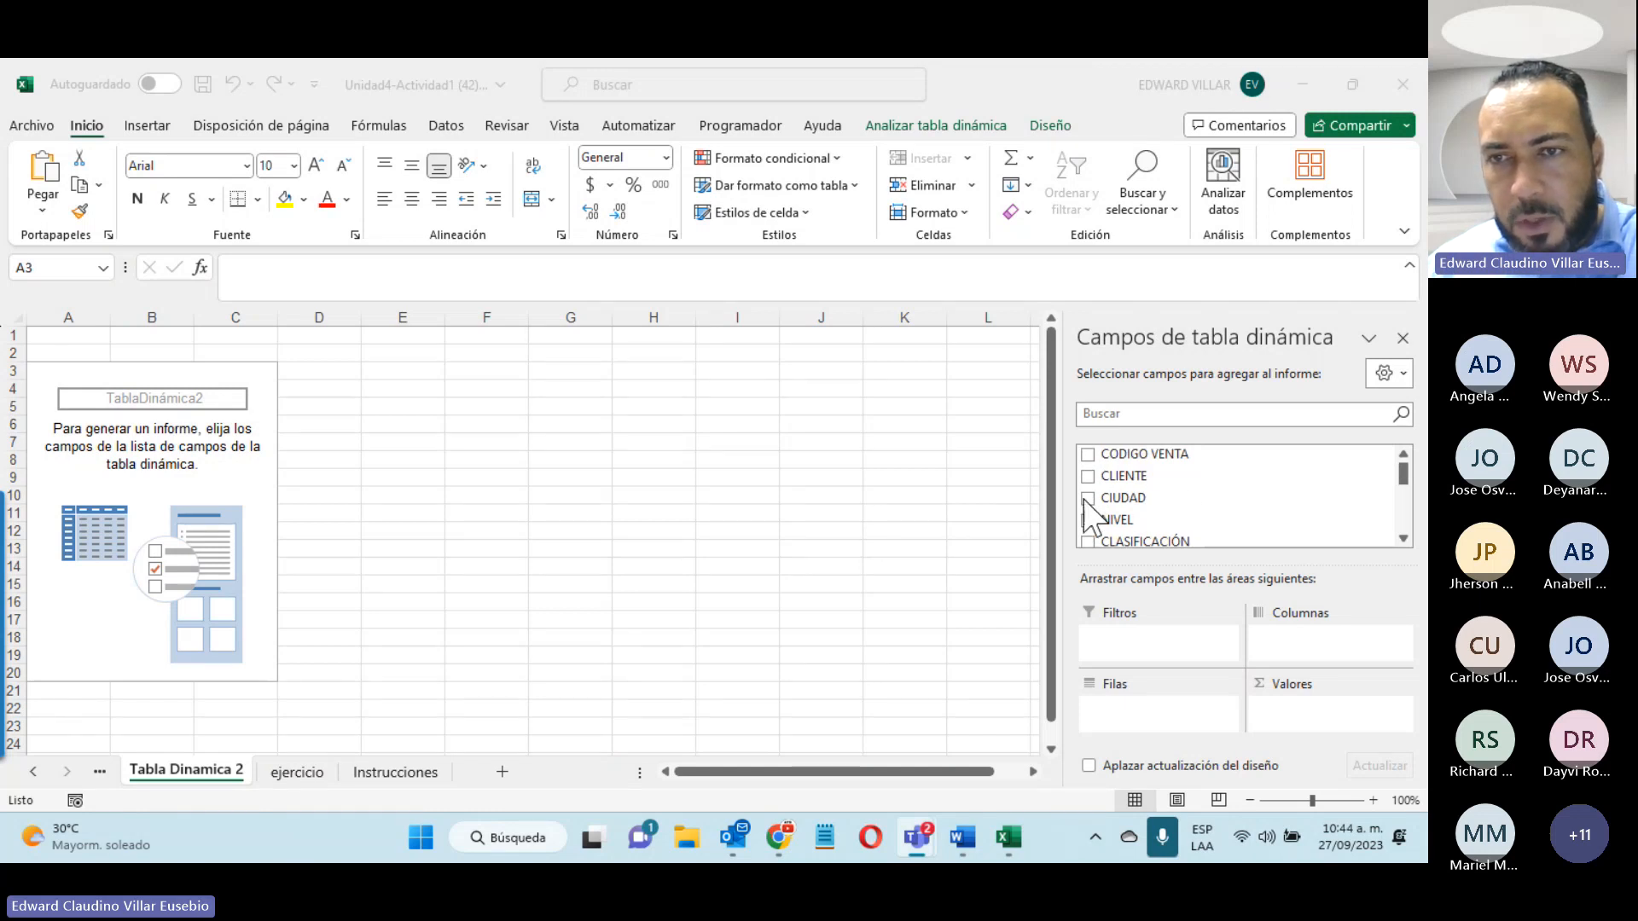
scroll(1107, 512, down, 6)
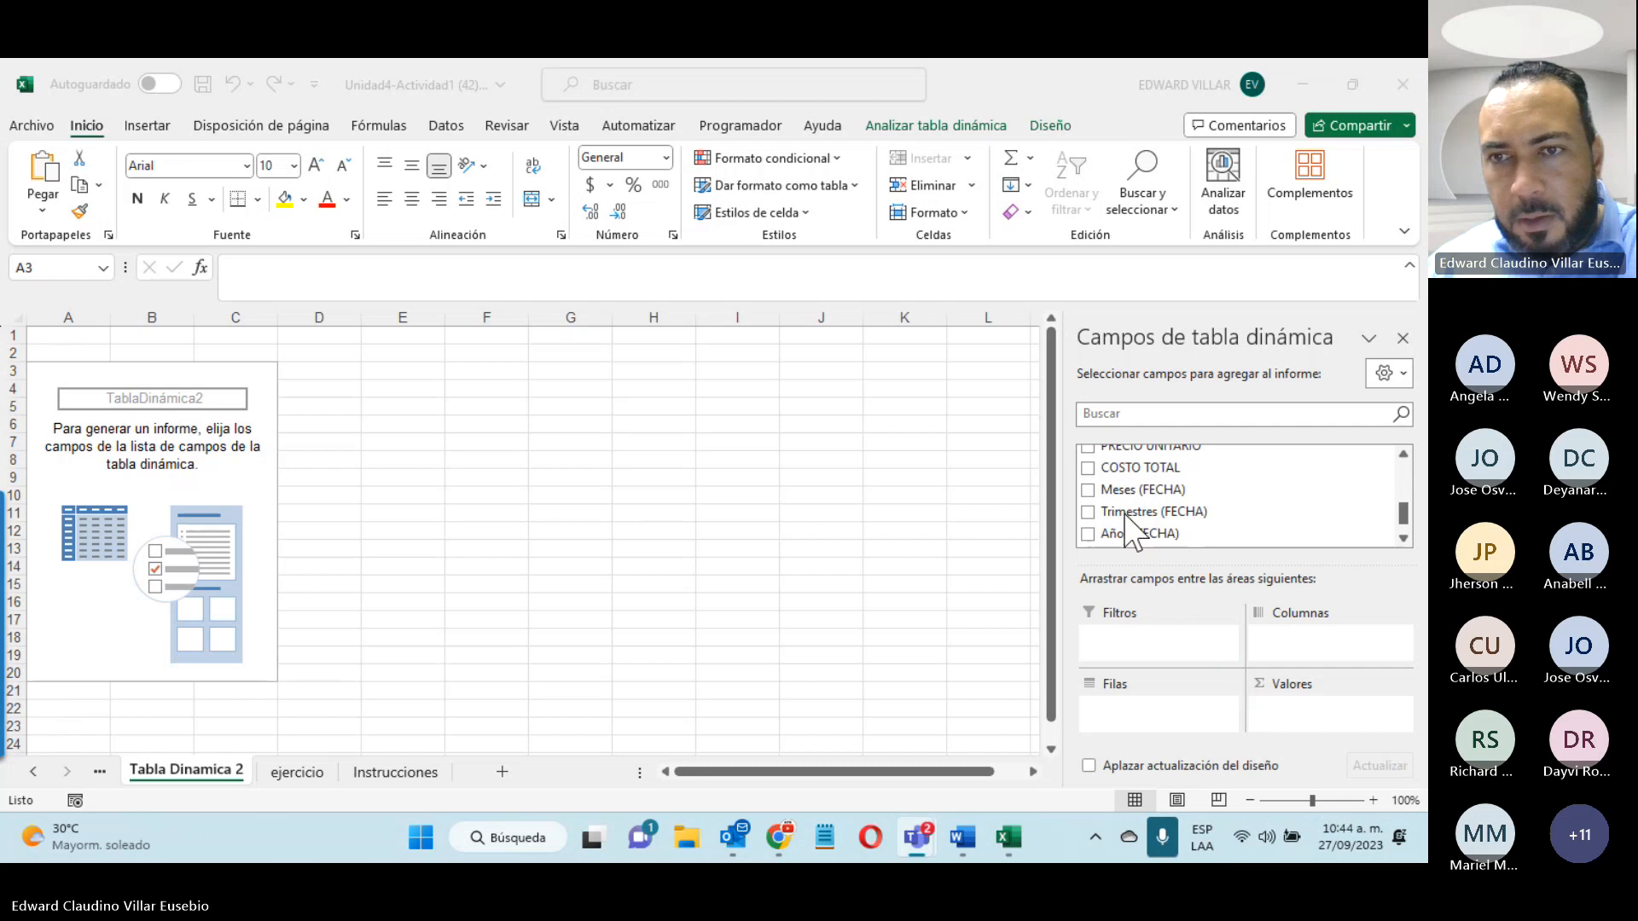
scroll(1125, 518, up, 6)
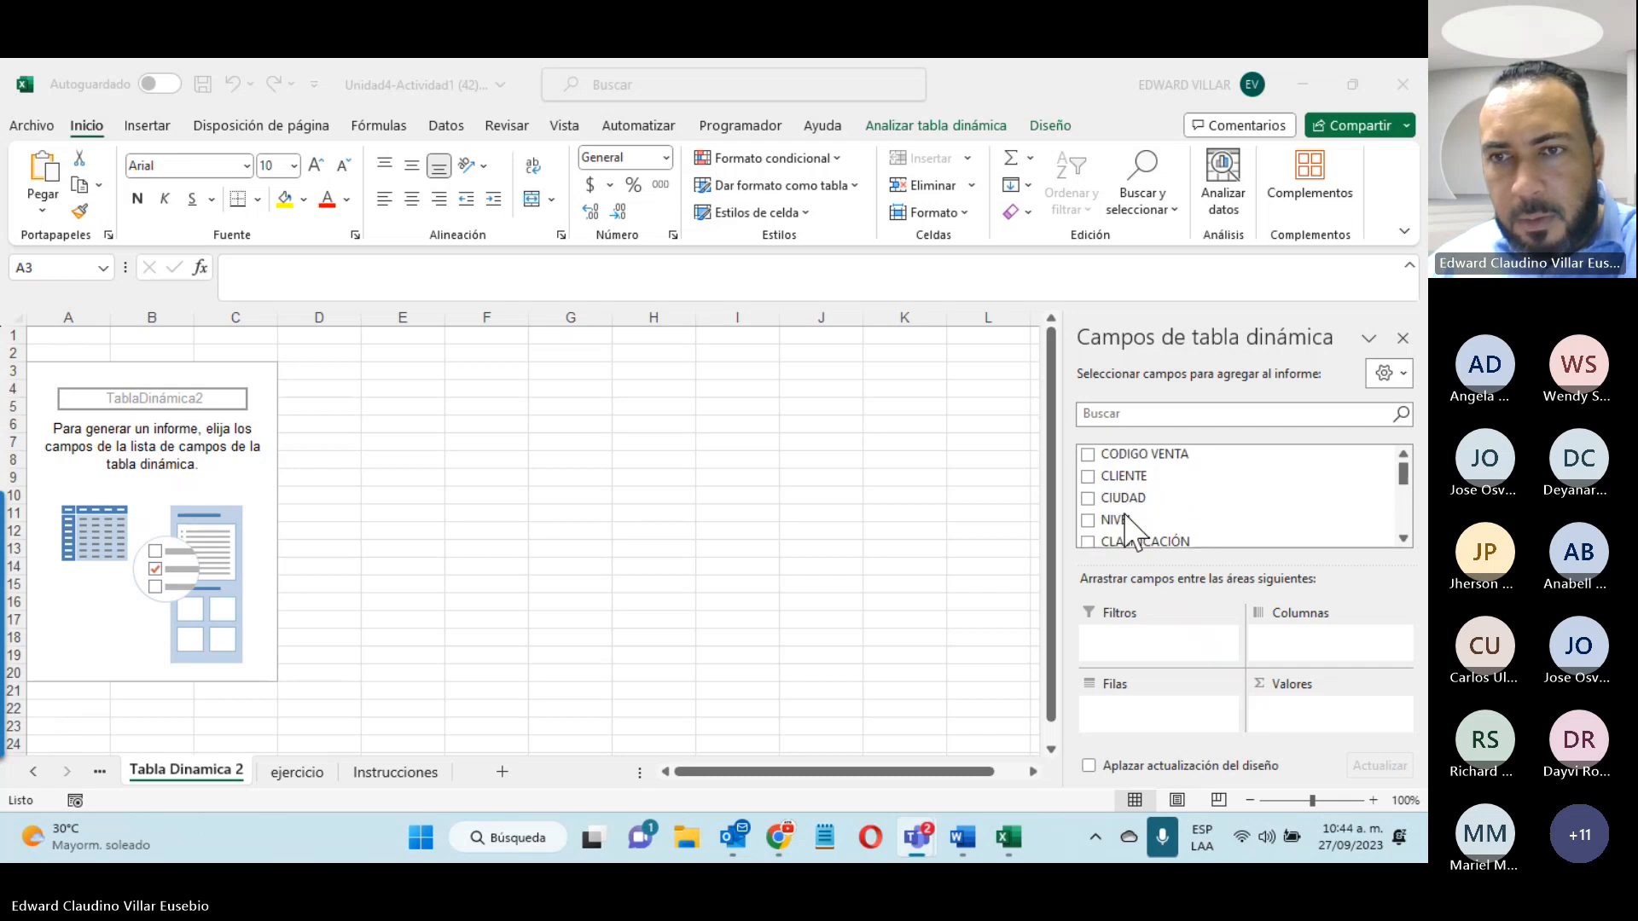
click(1403, 540)
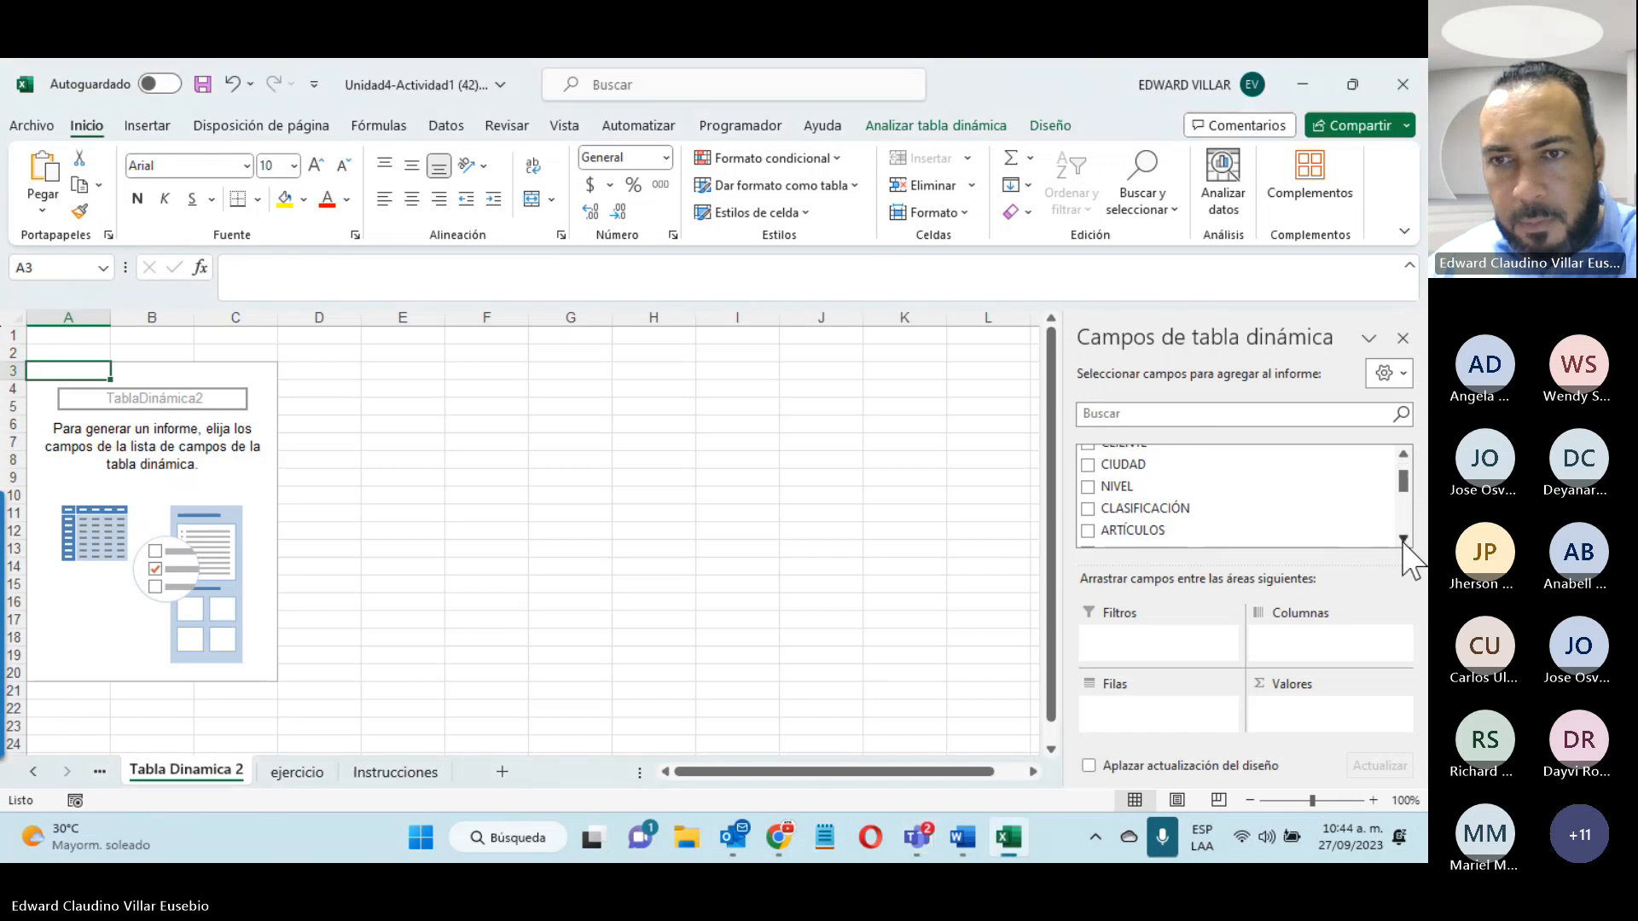
click(1403, 540)
scroll(1177, 490, down, 1)
click(1088, 508)
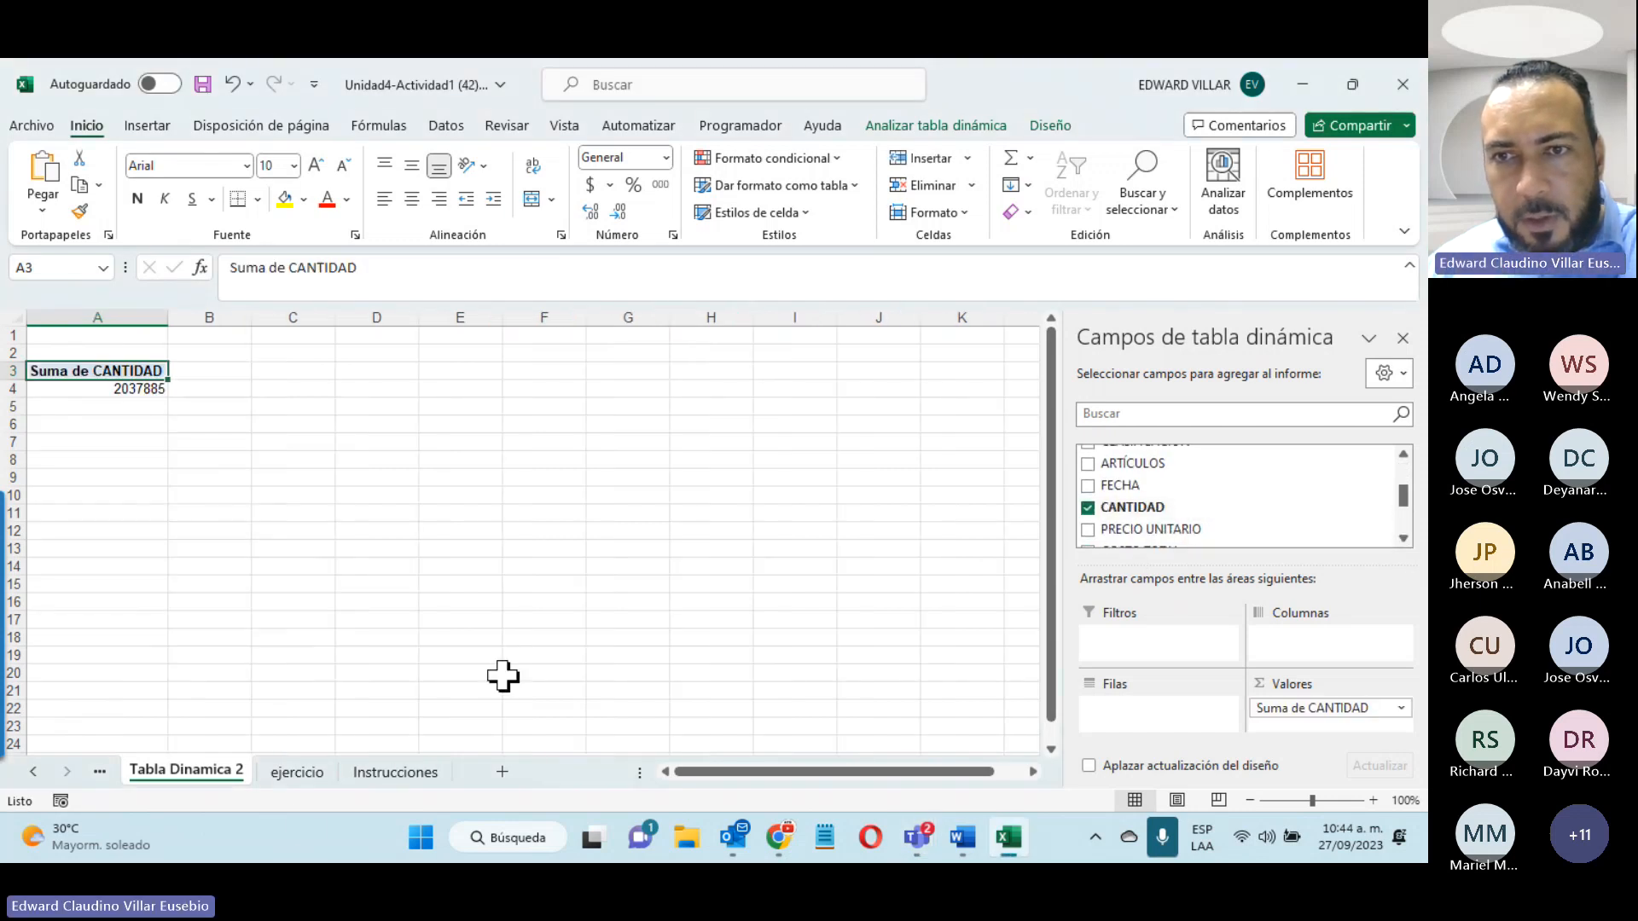
Step: Recheck the Tabla dinámica #2 requirements on the Instrucciones sheet, and add COSTO TOTAL to the pivot table as a second summed value
click(368, 773)
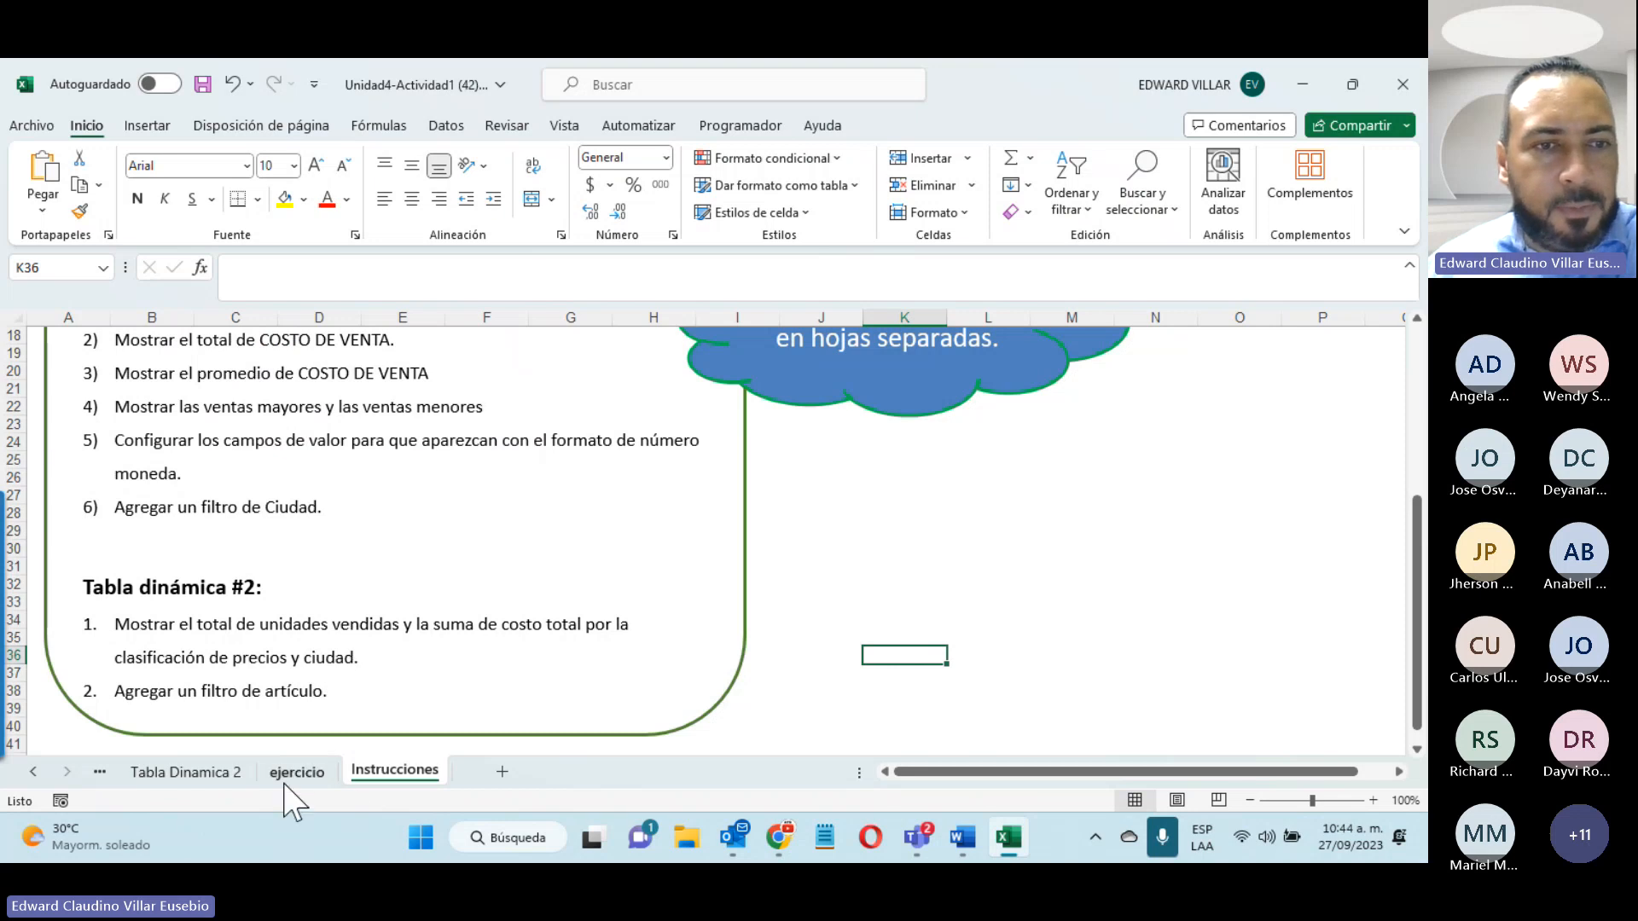
click(186, 772)
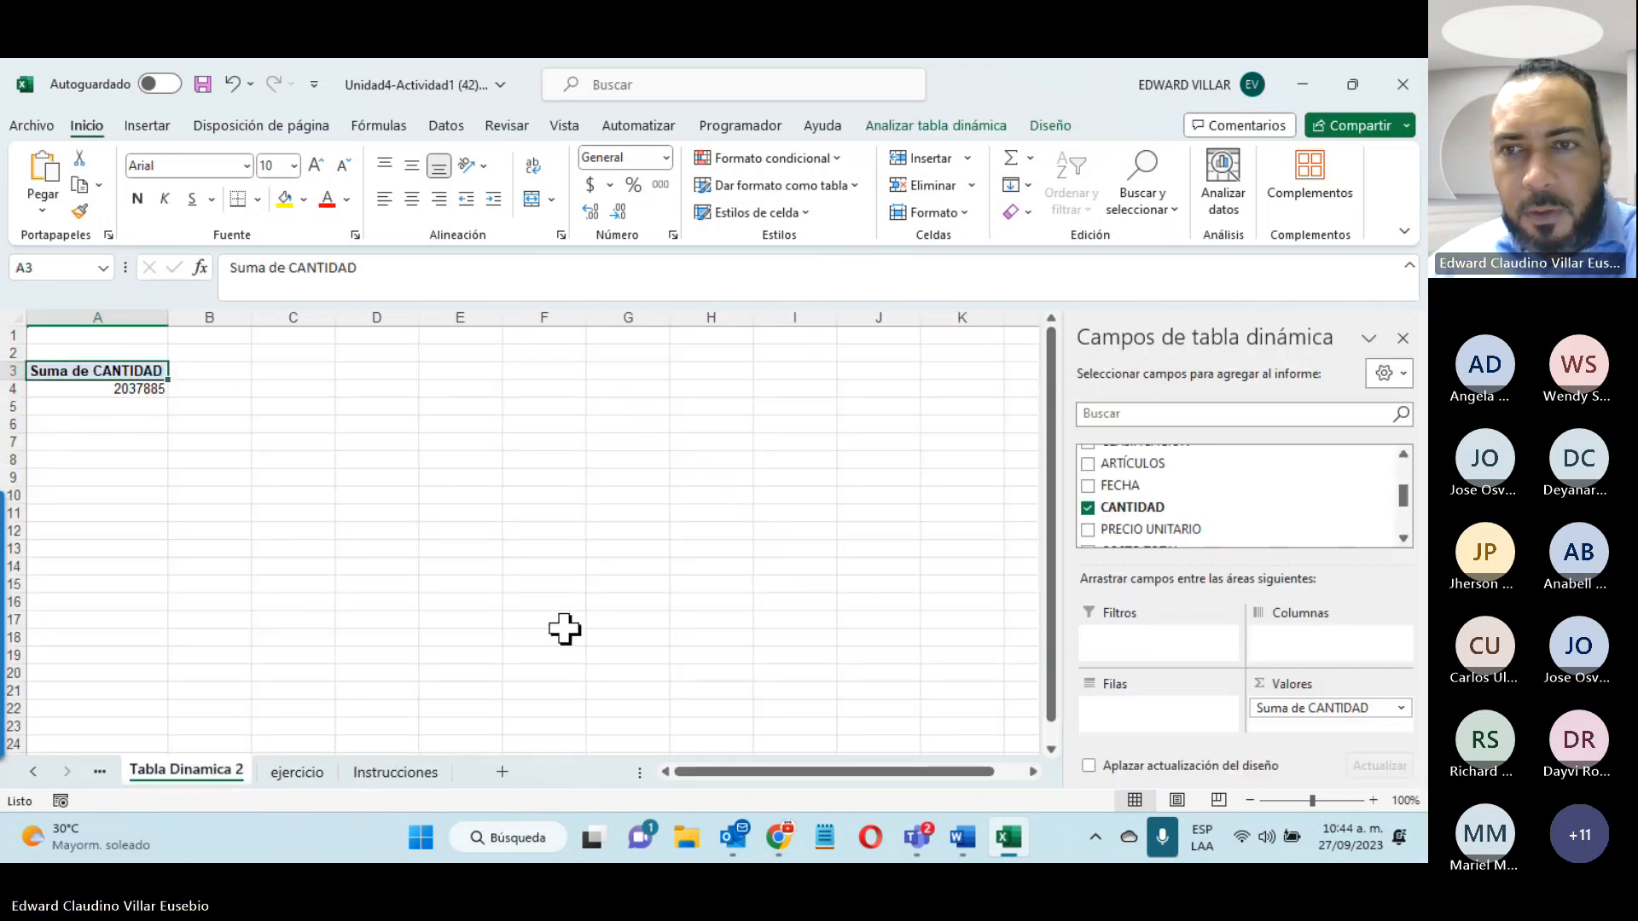
click(1403, 539)
click(1403, 540)
click(1403, 539)
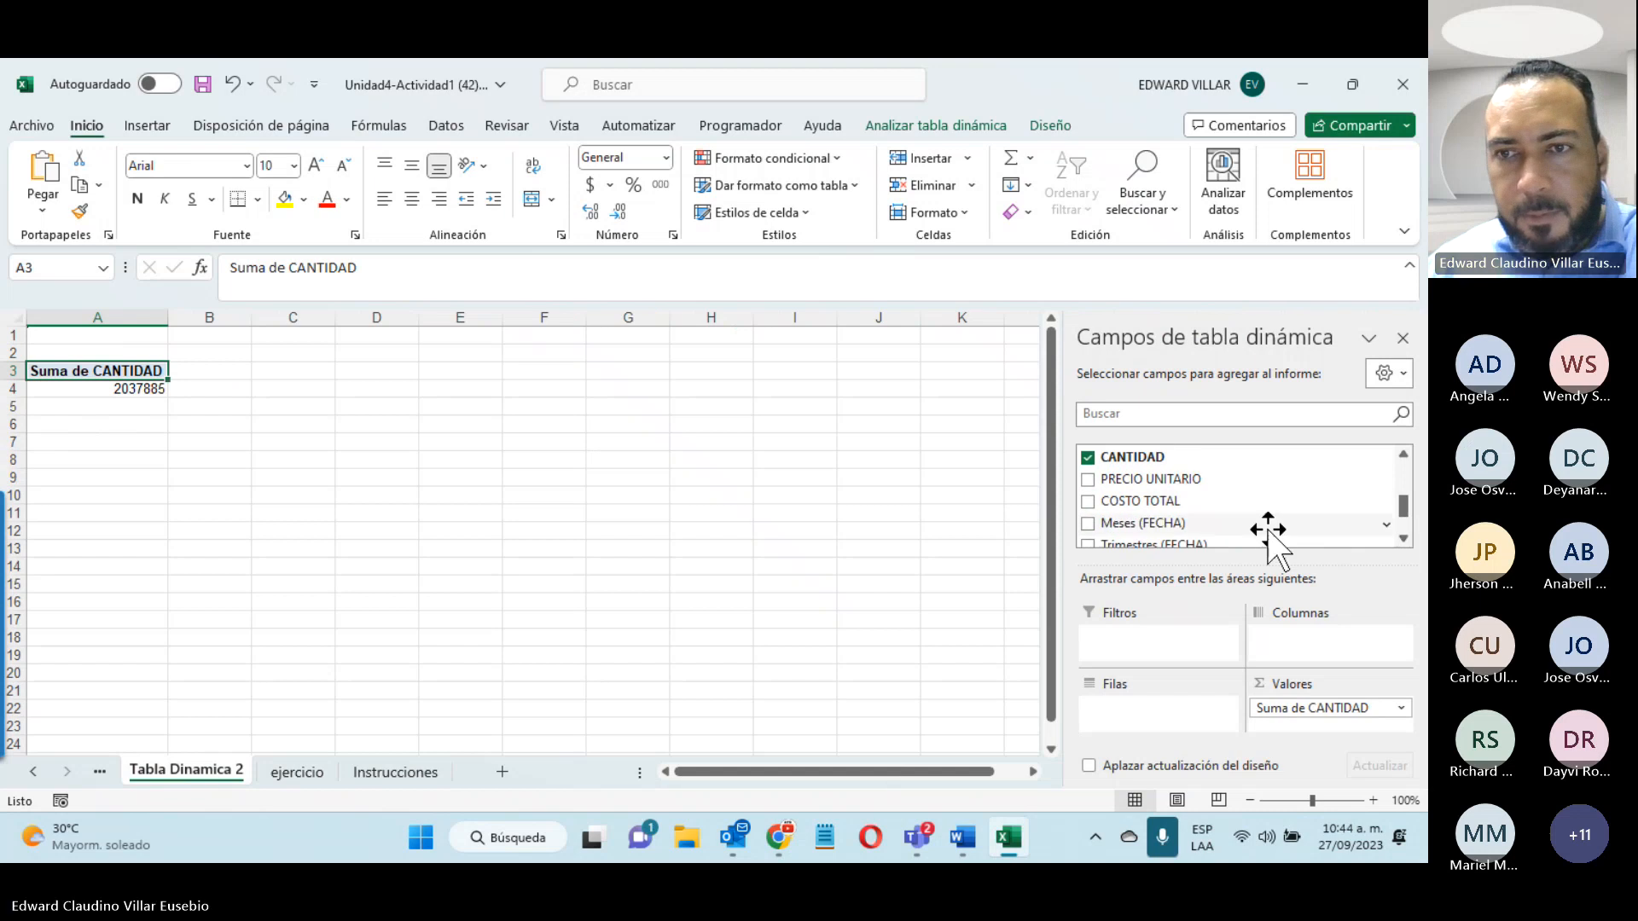
click(1088, 502)
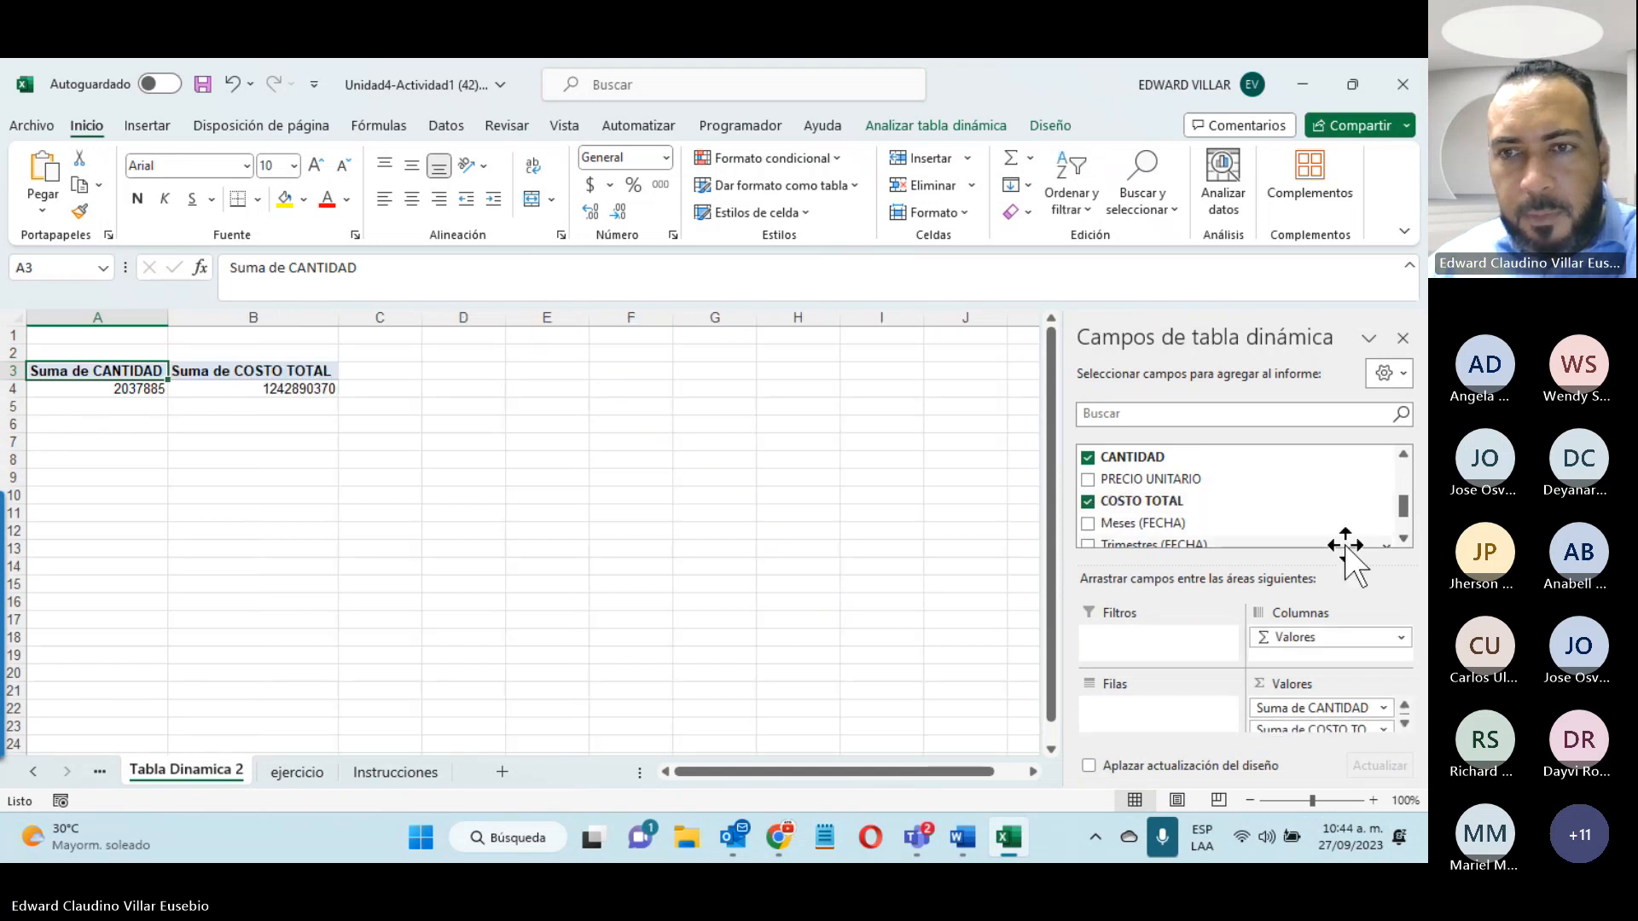
Step: Add CLASIFICACIÓN as the pivot table's row field, with CIUDAD nested beneath it
scroll(1279, 511, up, 3)
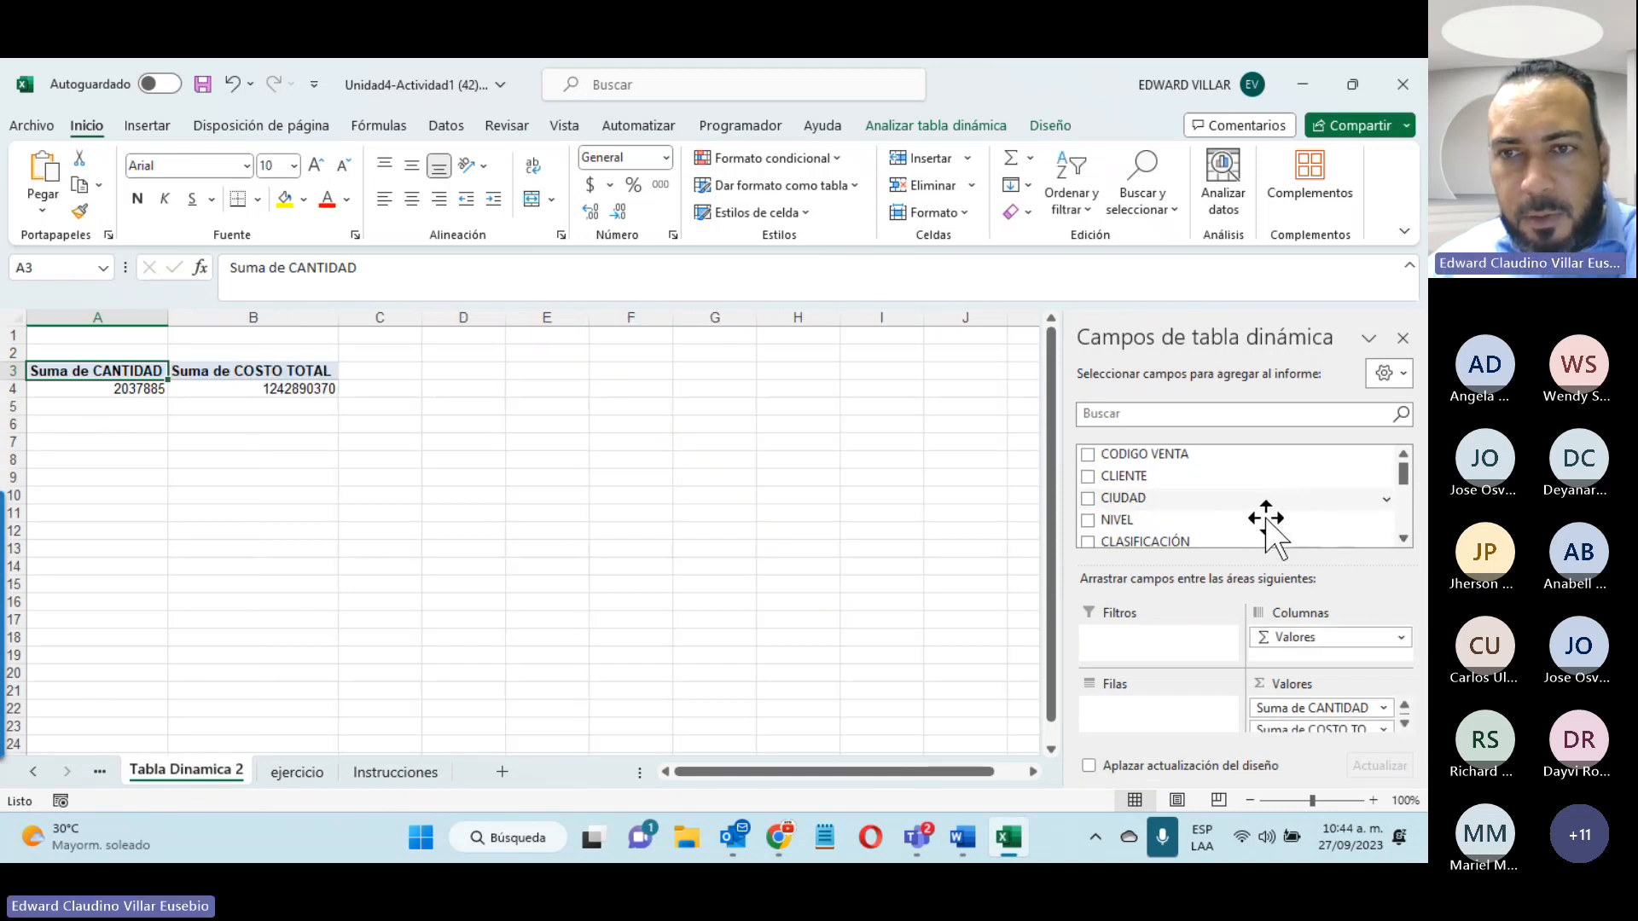
click(1089, 542)
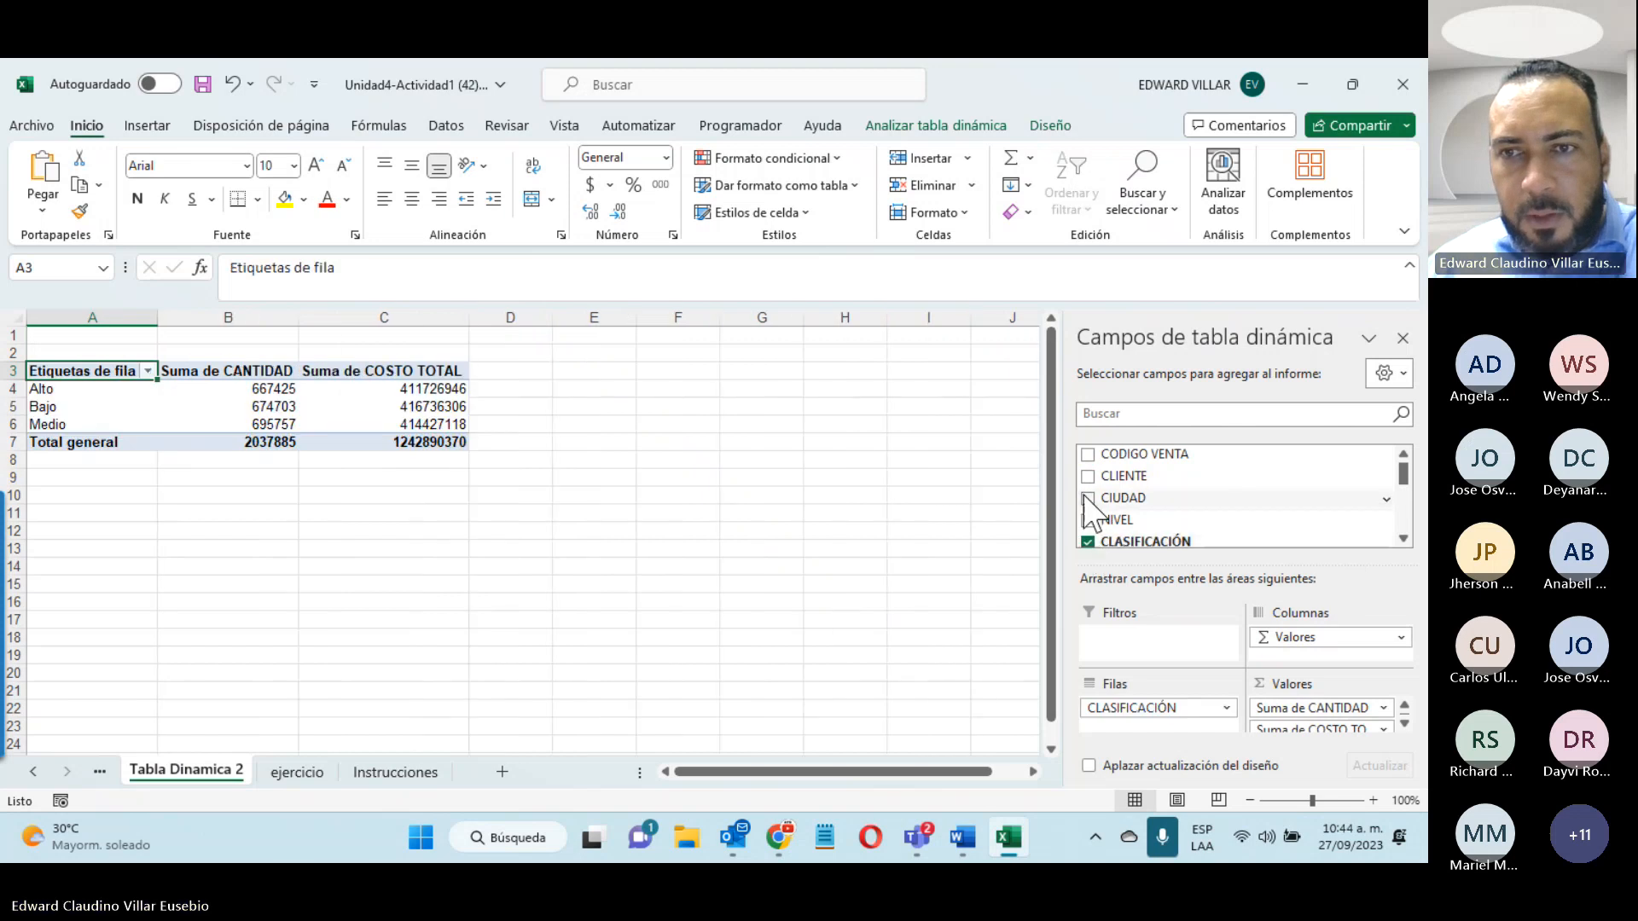
click(1088, 498)
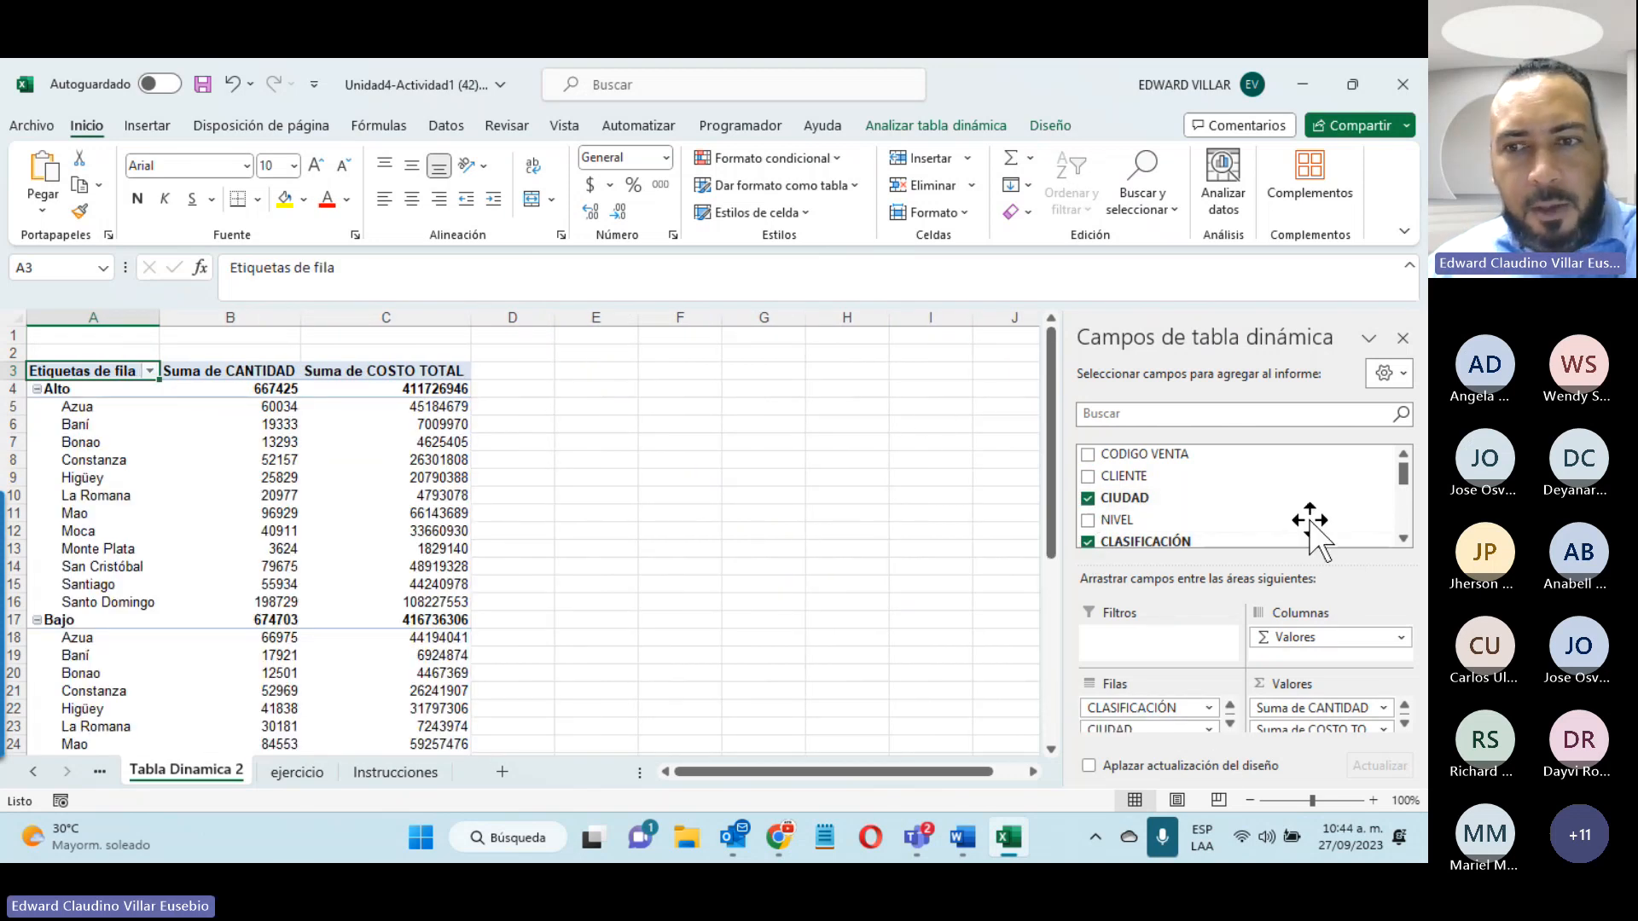
Step: Rearrange the pivot table so that CIUDAD is the row field and CLASIFICACIÓN is the column field
mouse_move(32, 589)
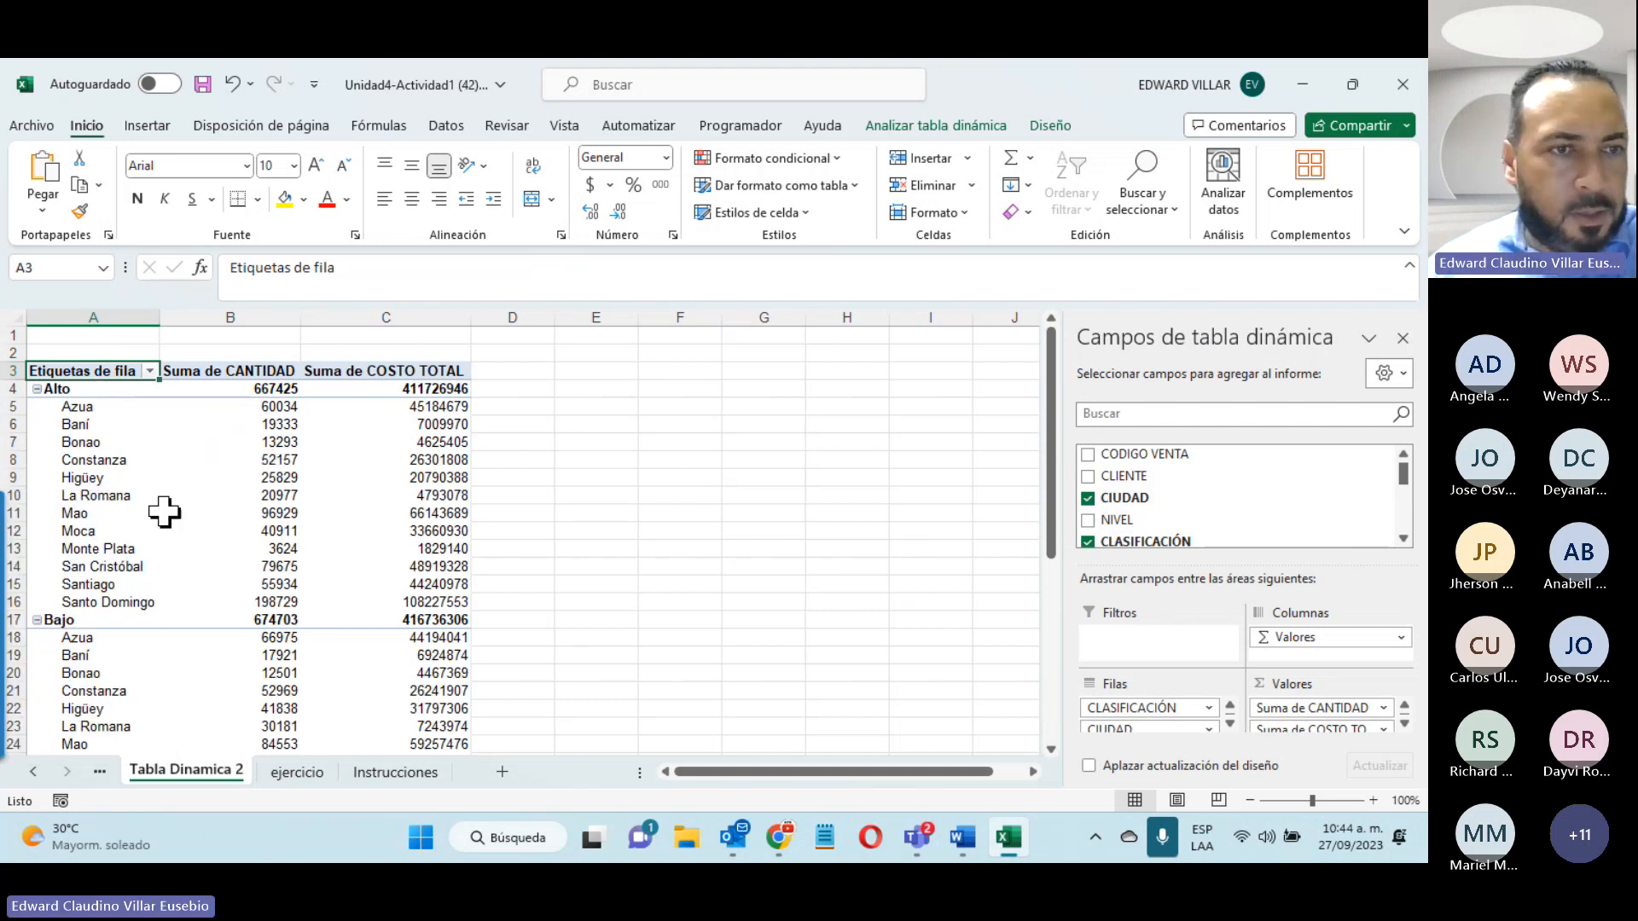
scroll(242, 461, down, 4)
scroll(242, 461, down, 7)
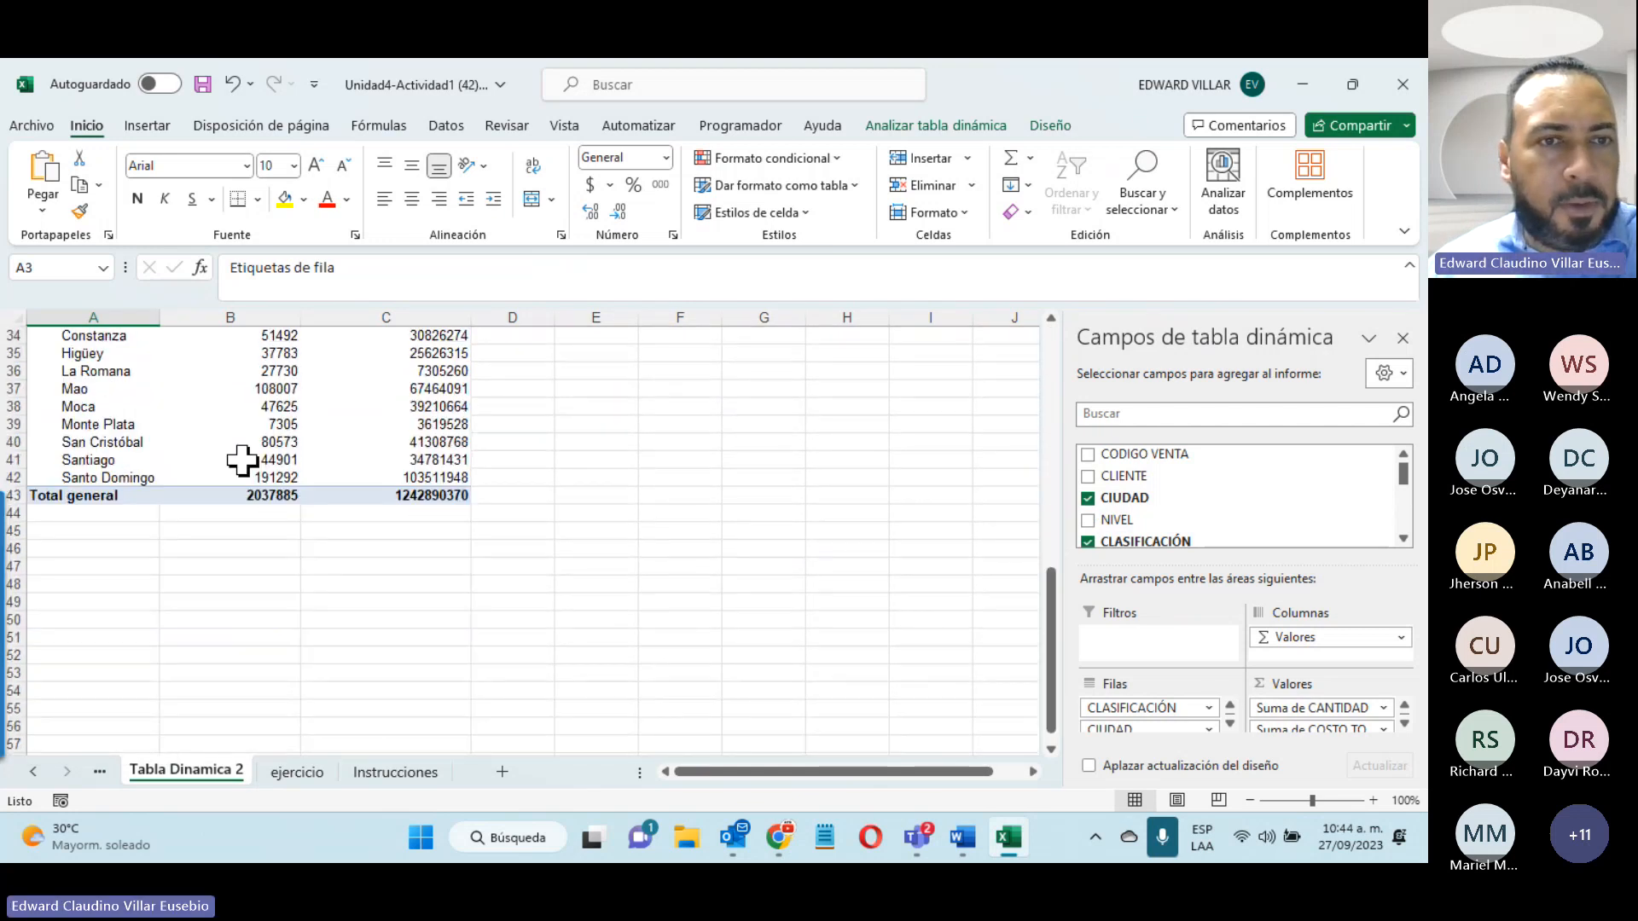
scroll(242, 461, up, 11)
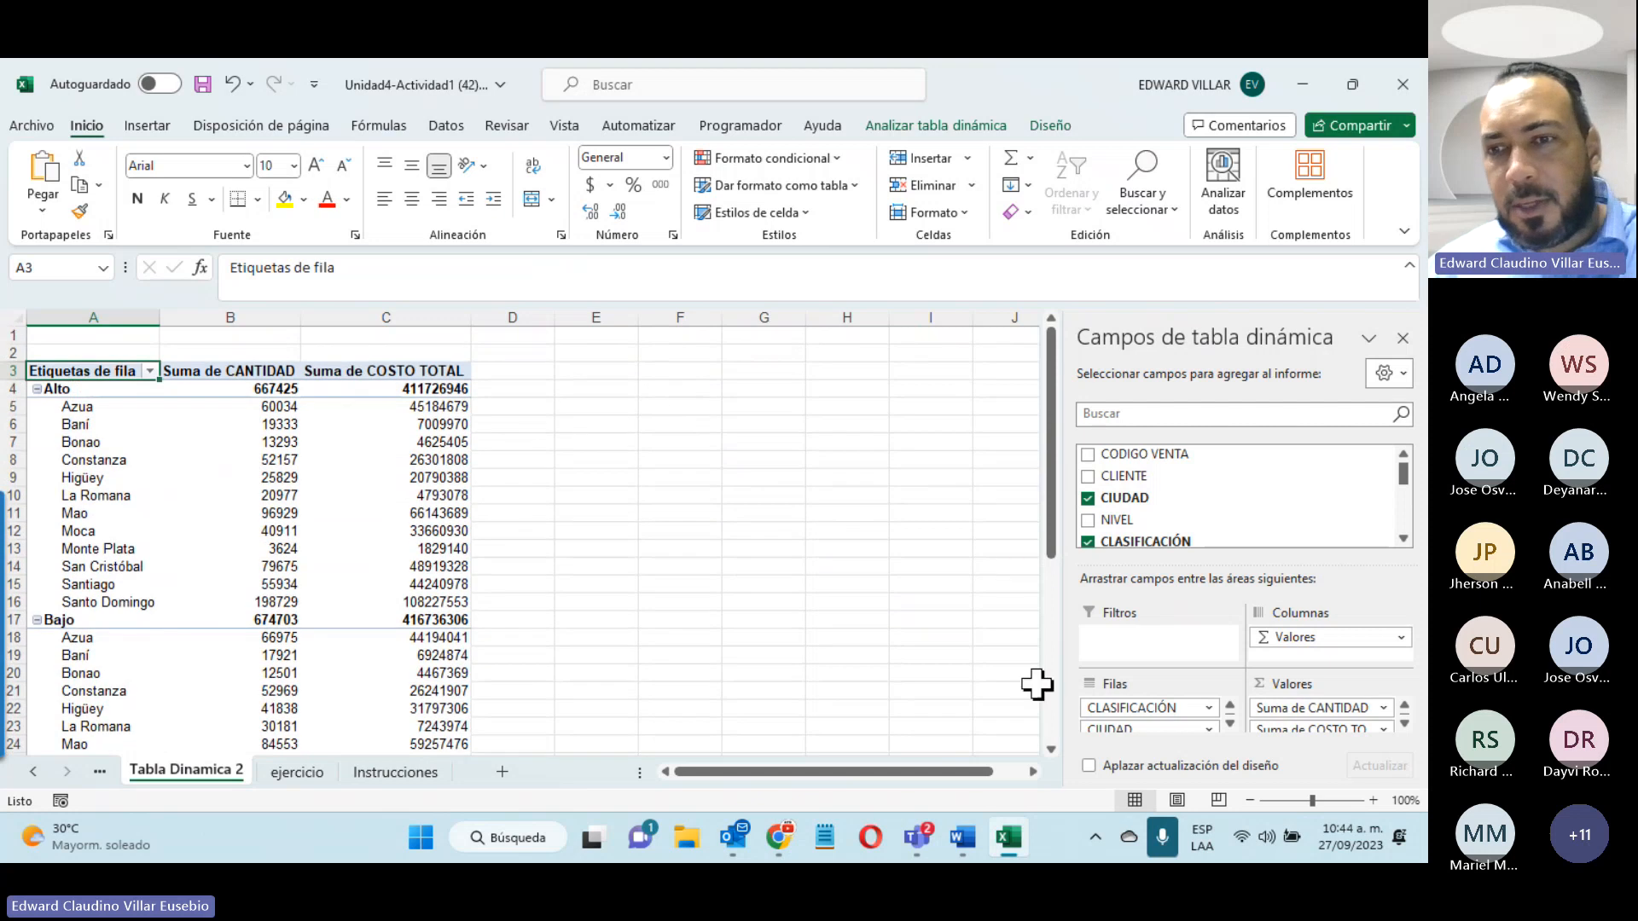
drag(1103, 725, 1298, 621)
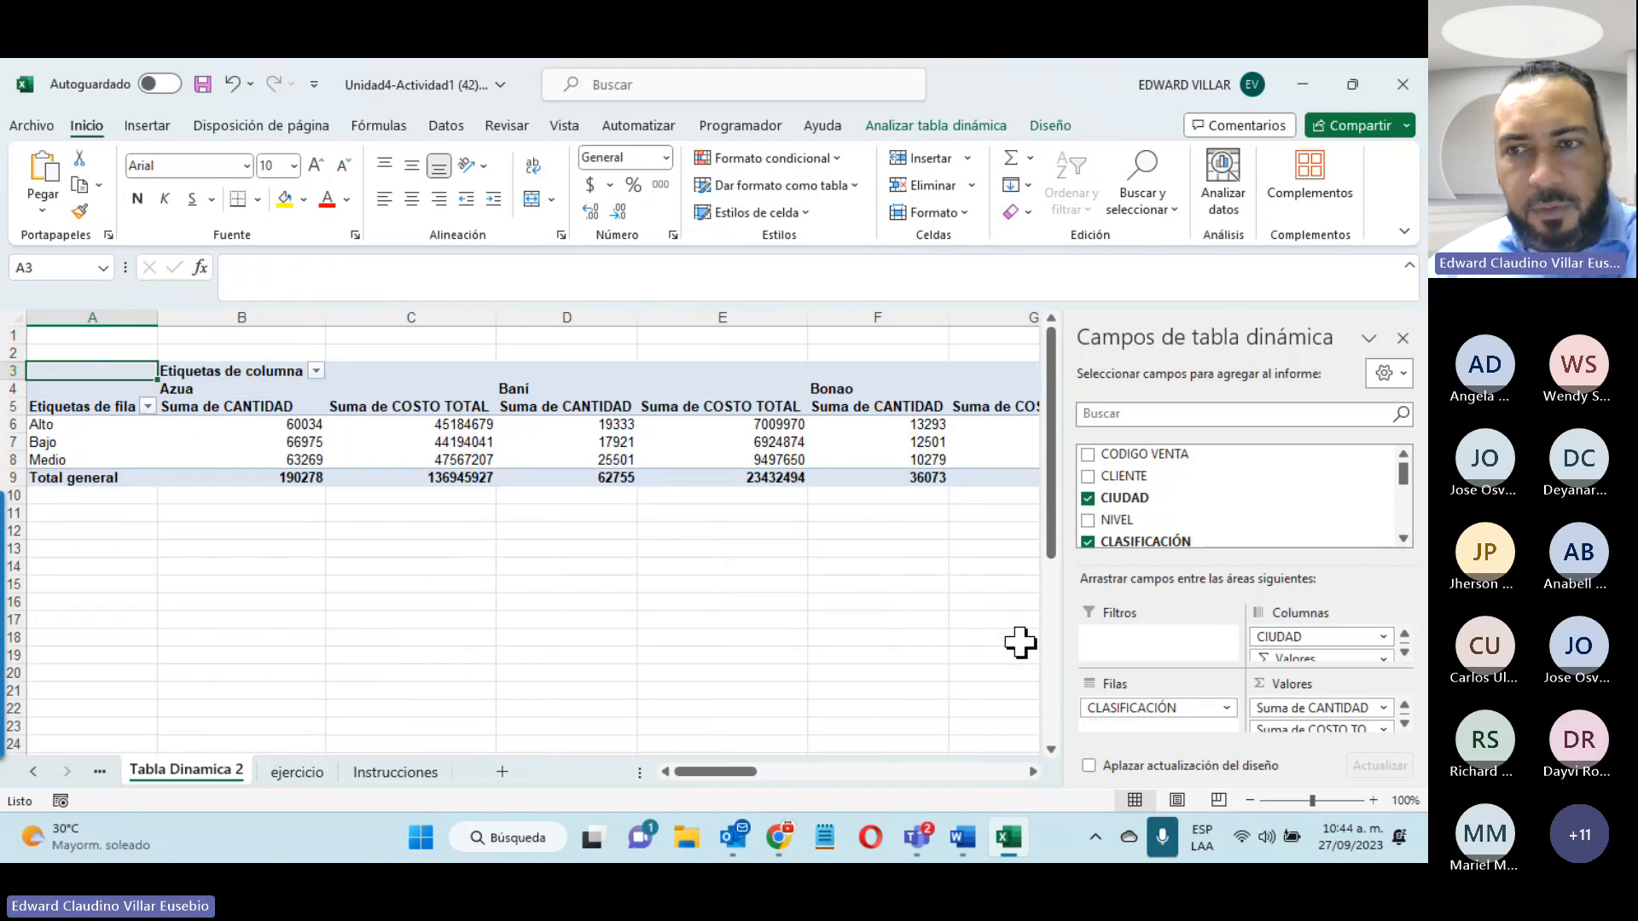
drag(1247, 638, 1303, 644)
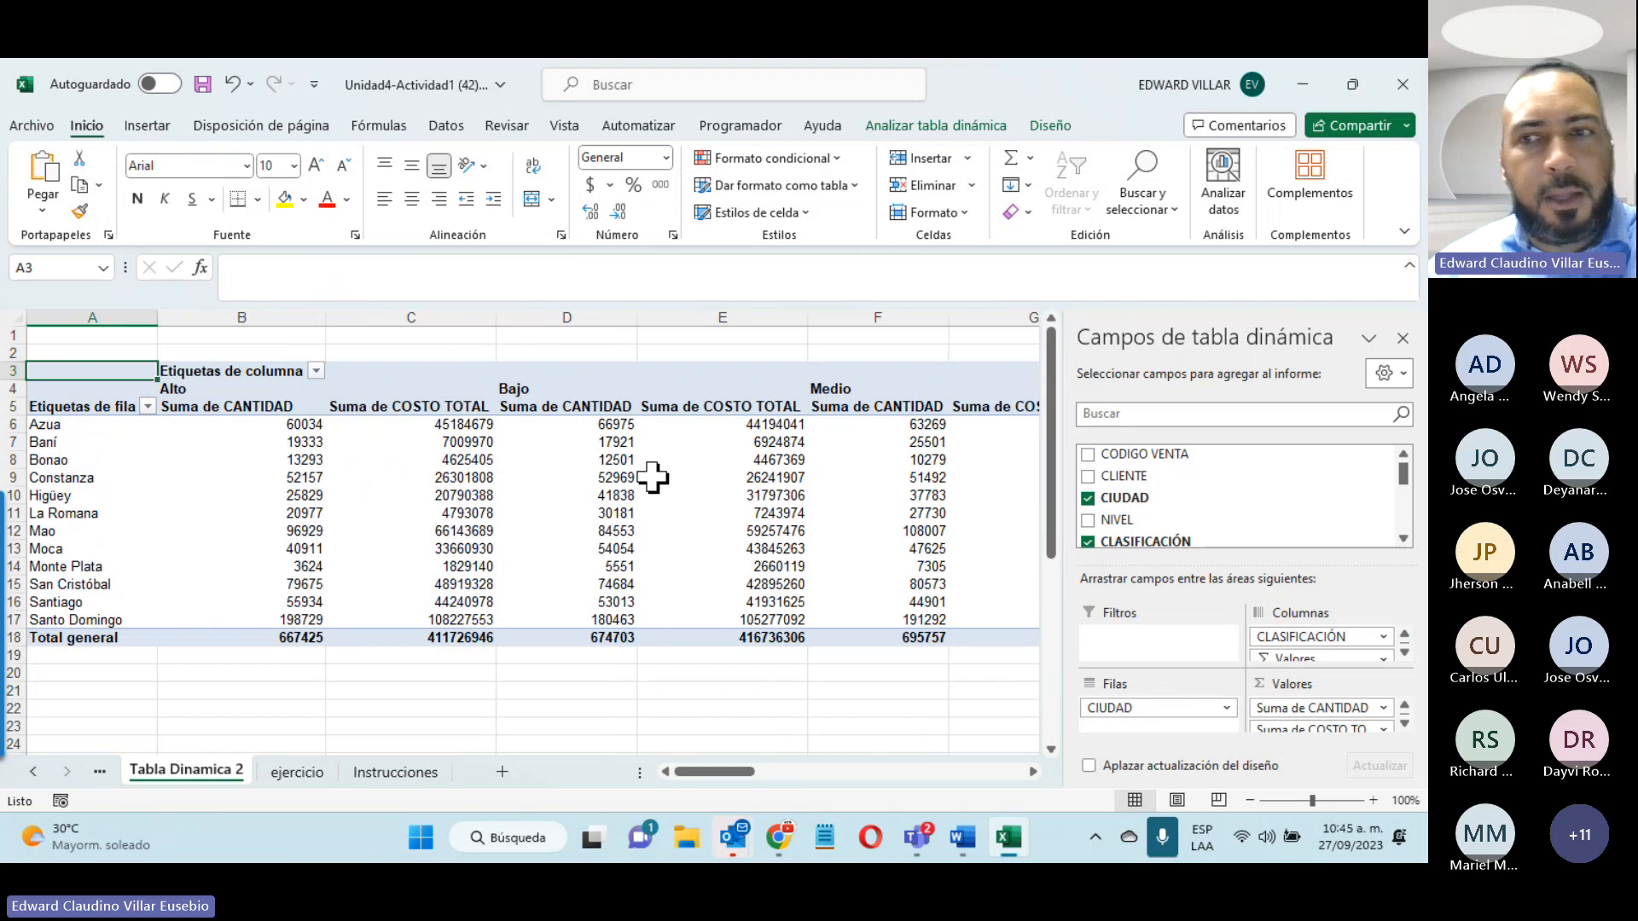
mouse_move(653, 478)
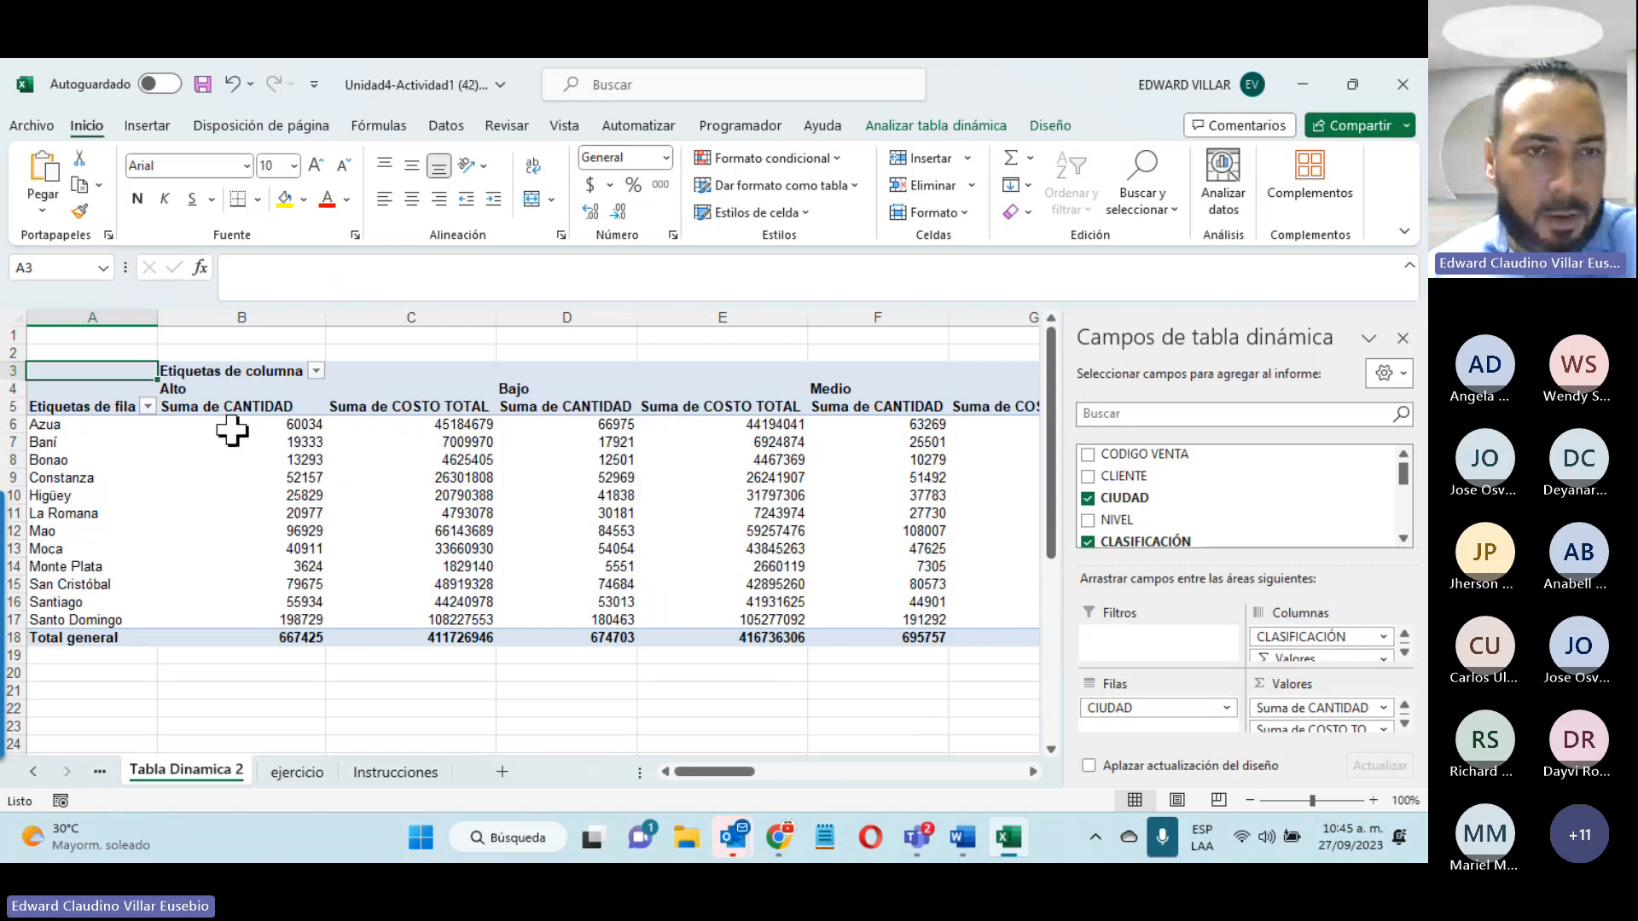
Step: Recheck the Tabla dinámica #2 requirements on the Instrucciones sheet, and add ARTÍCULOS as the pivot table's report filter
click(345, 767)
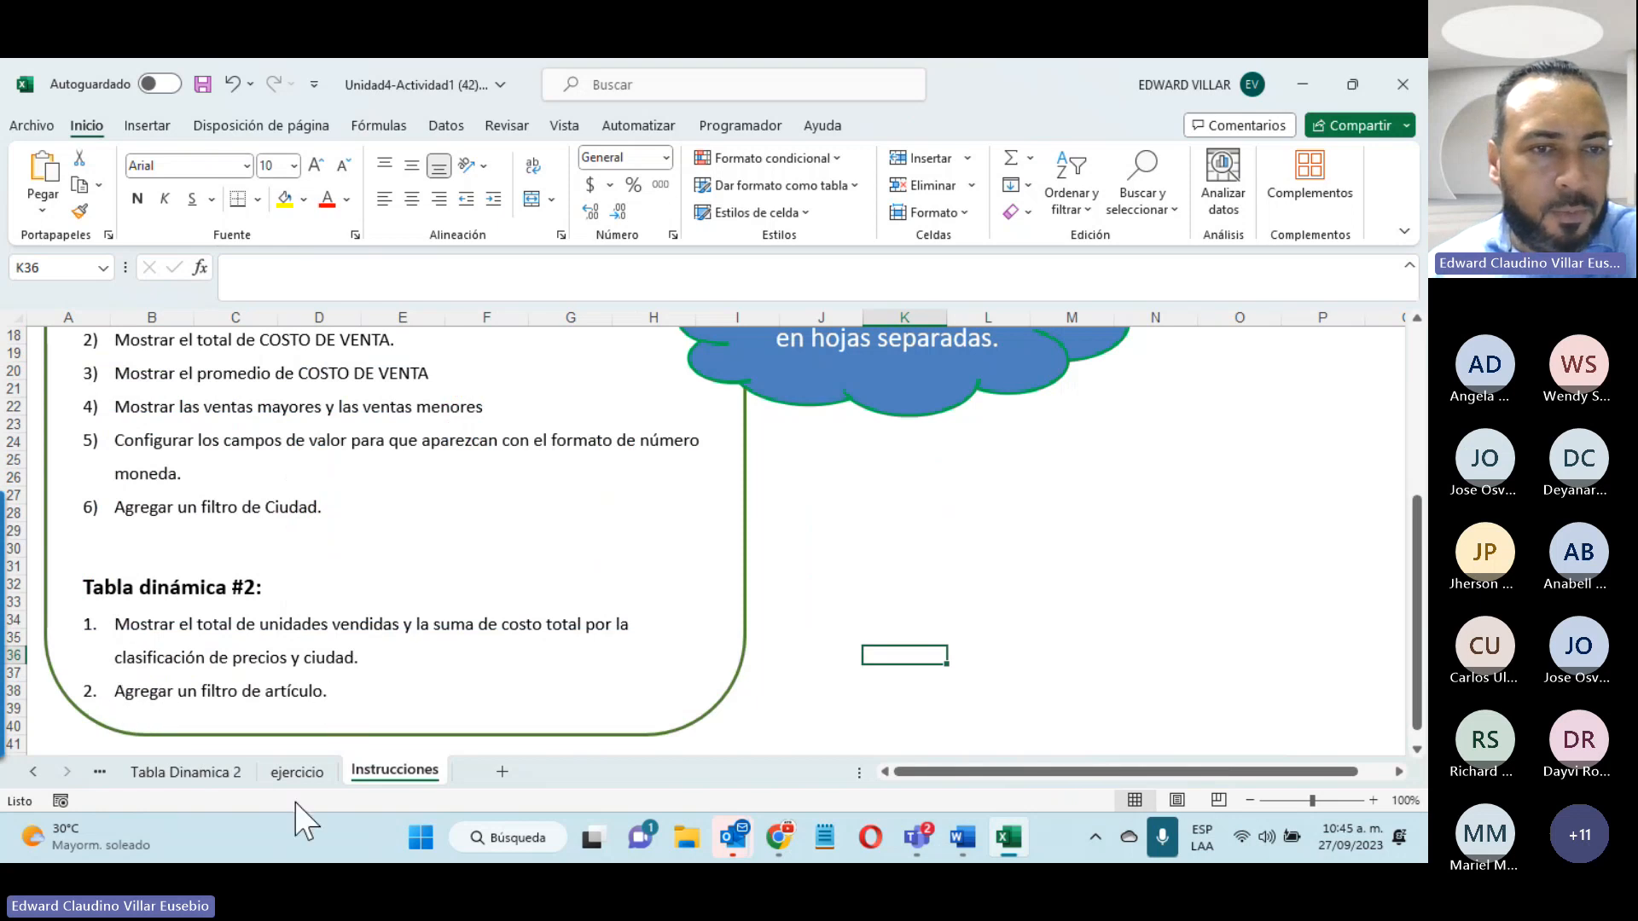
click(184, 771)
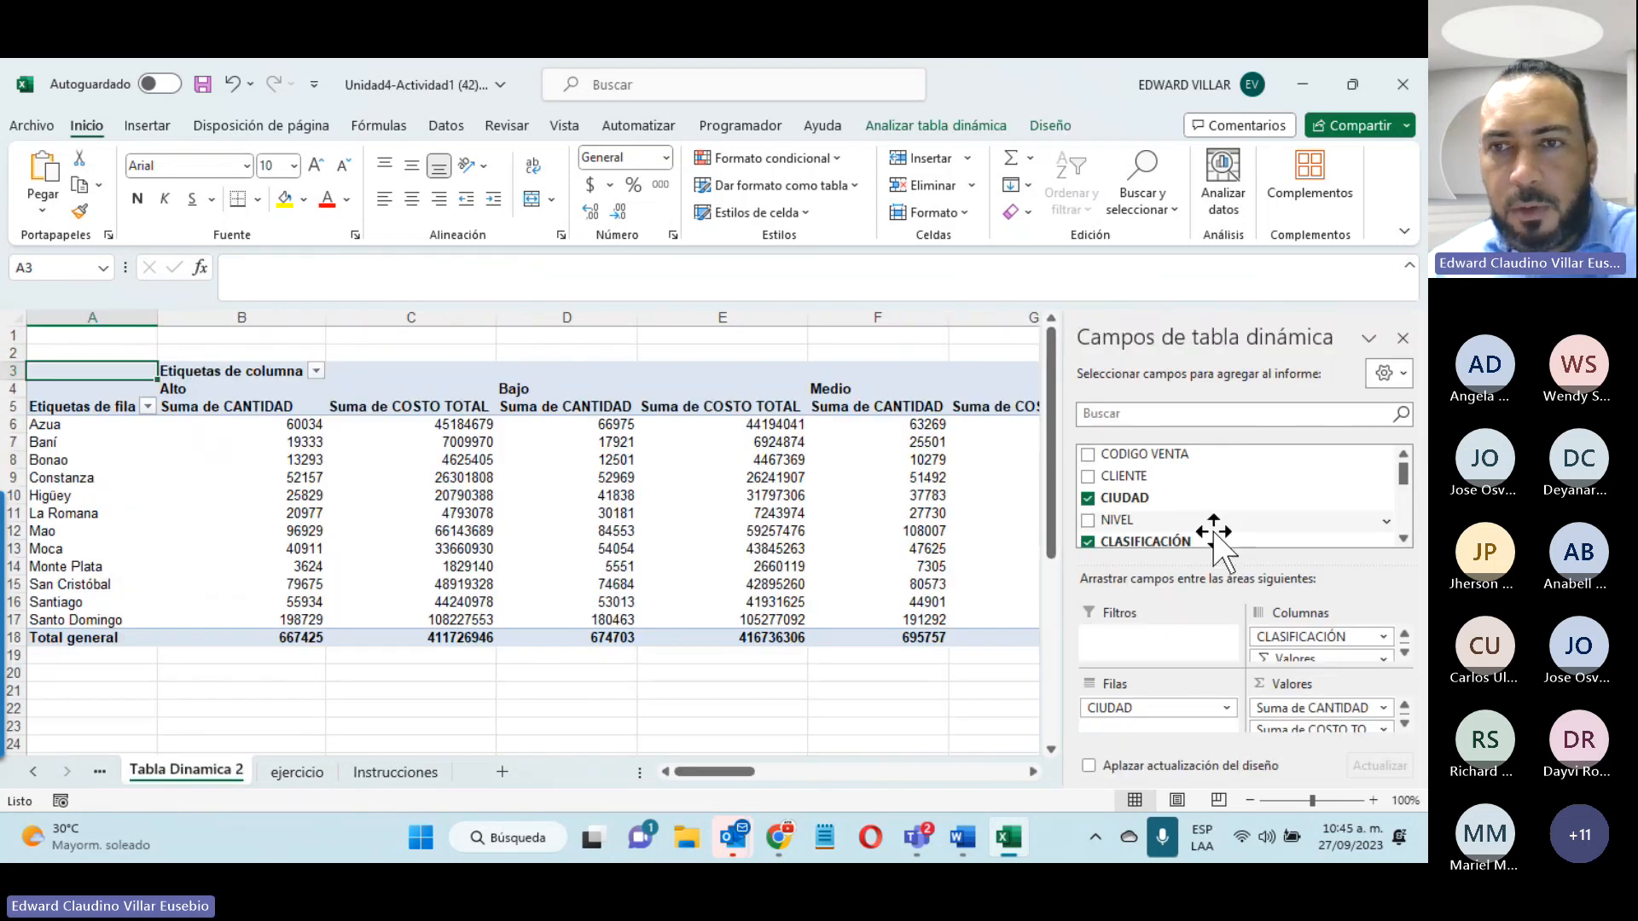
scroll(1211, 490, down, 3)
scroll(1211, 487, up, 3)
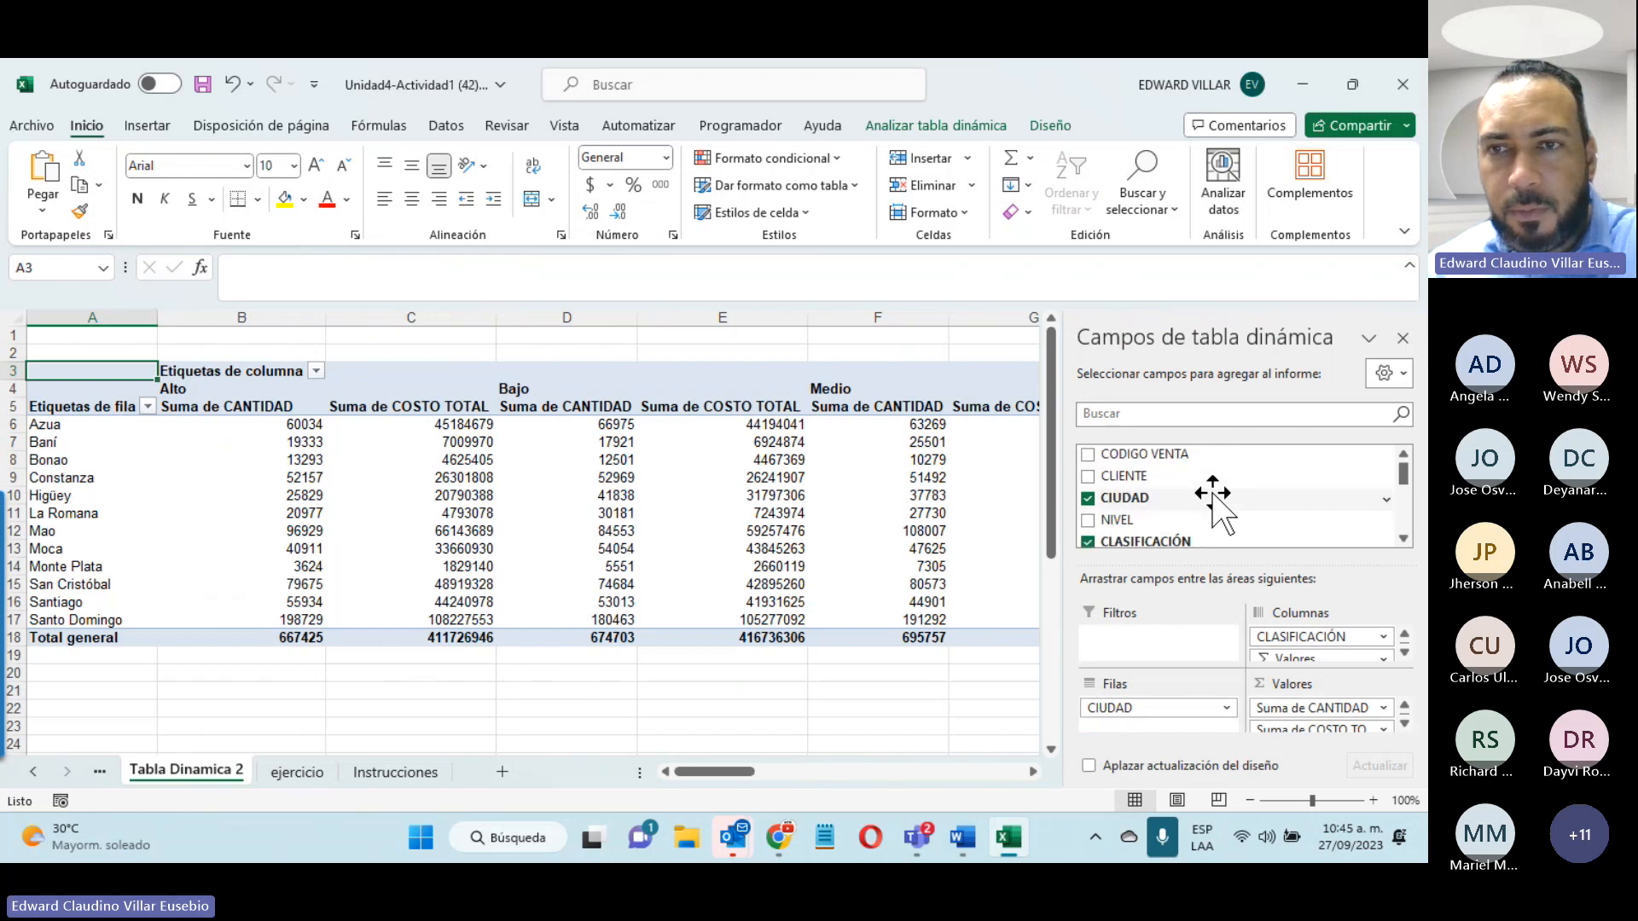
click(1403, 539)
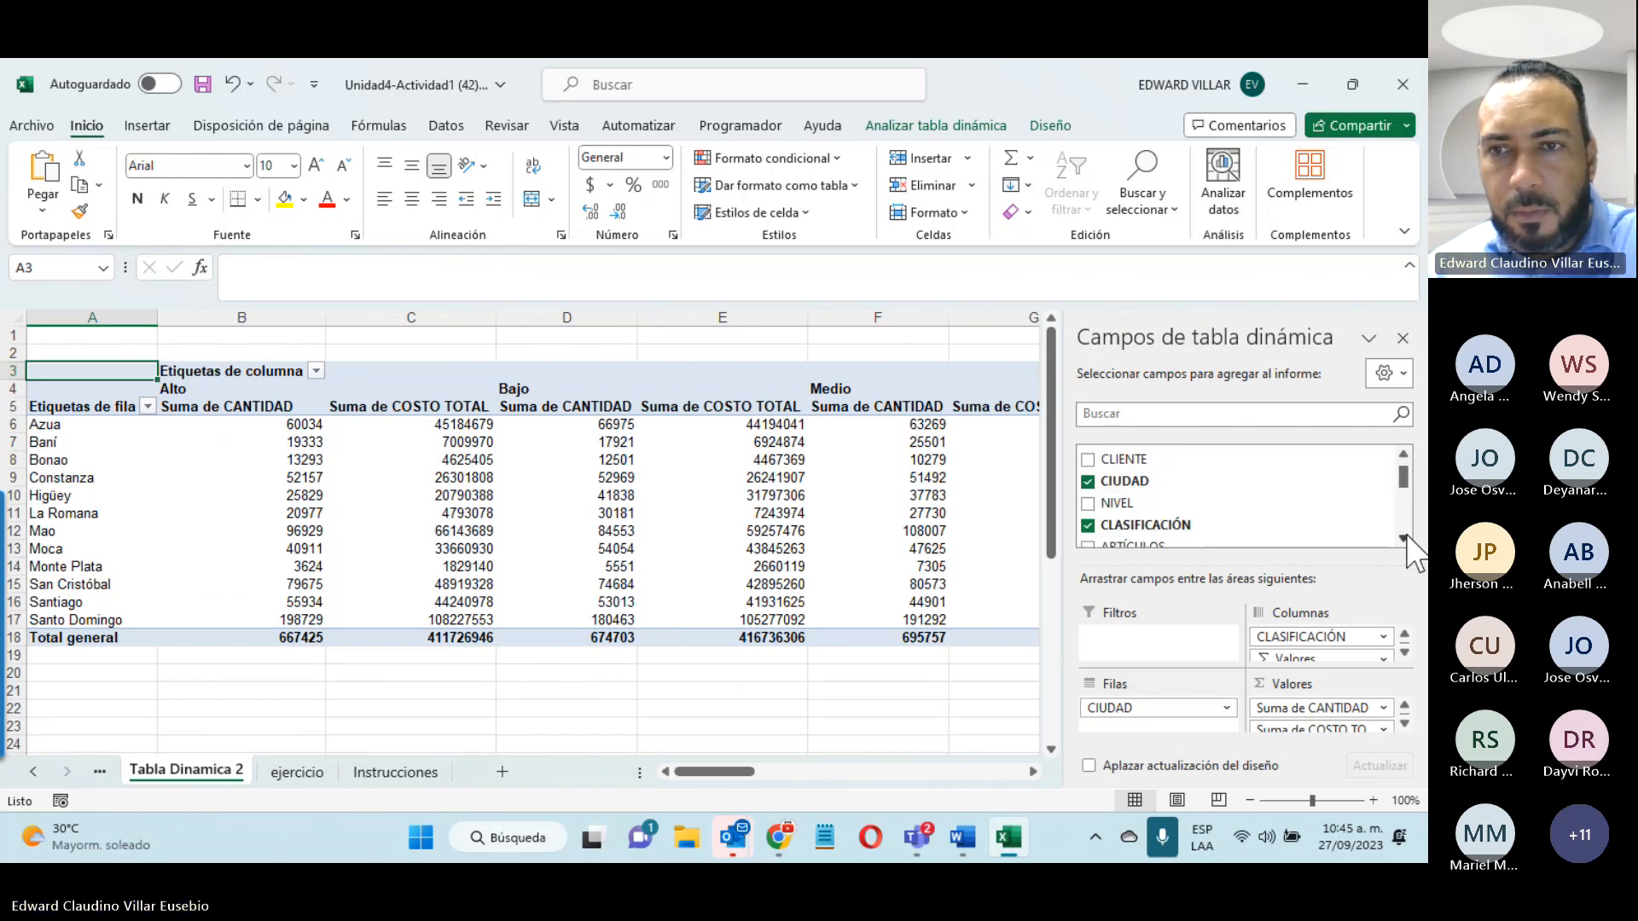
click(1403, 539)
drag(1143, 518, 1140, 647)
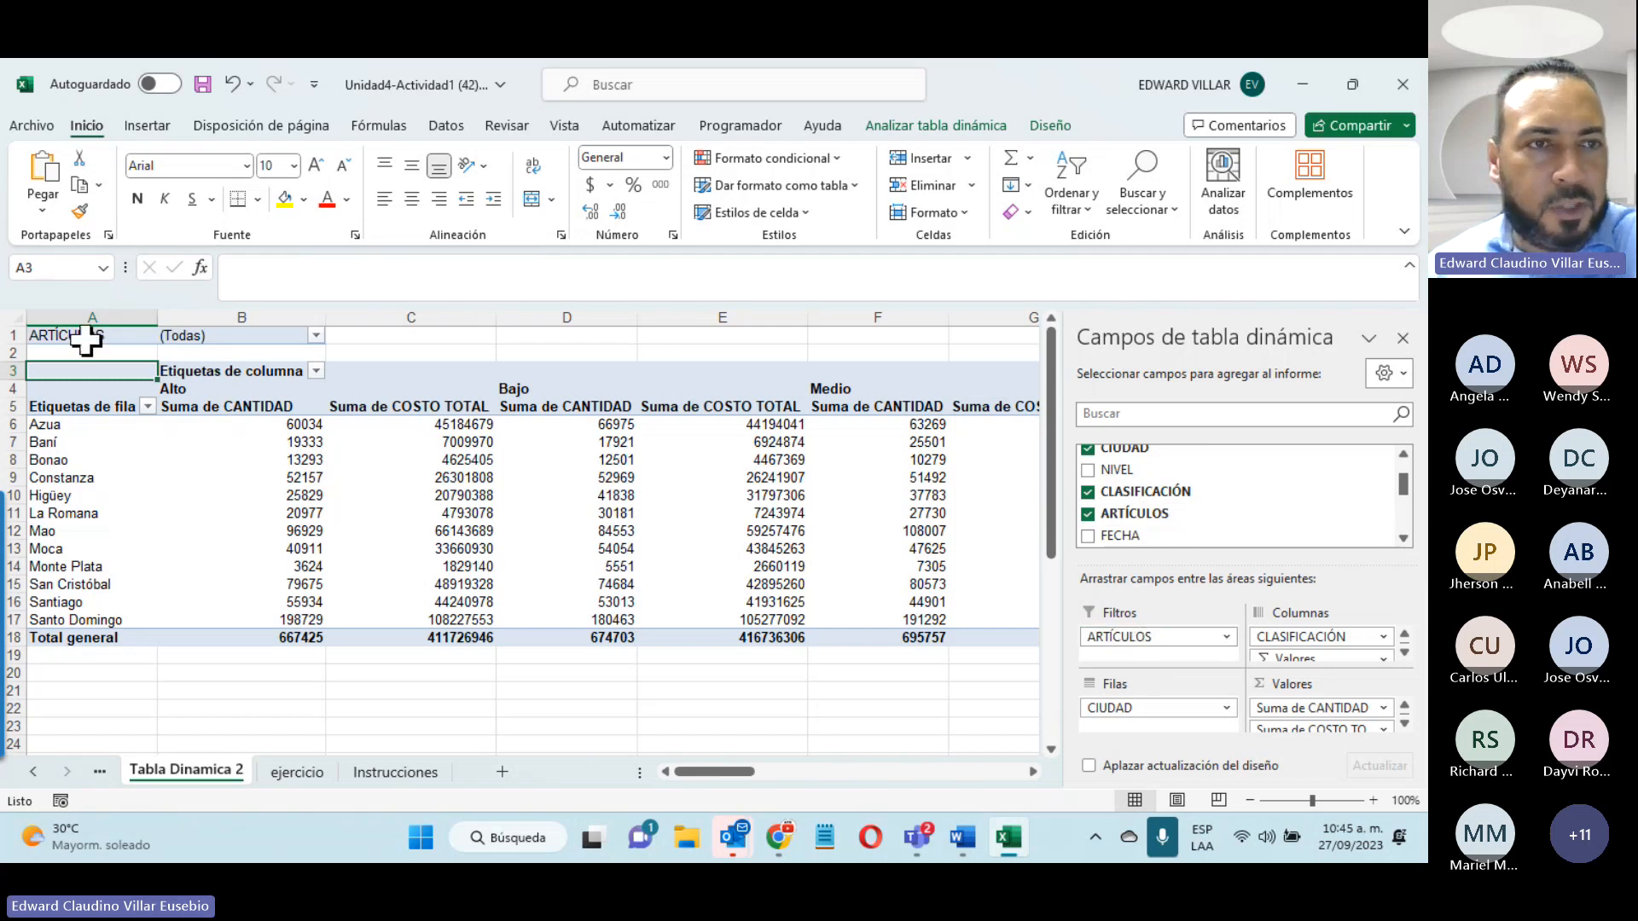
Step: Filter the pivot table by the article Caballeros
click(316, 335)
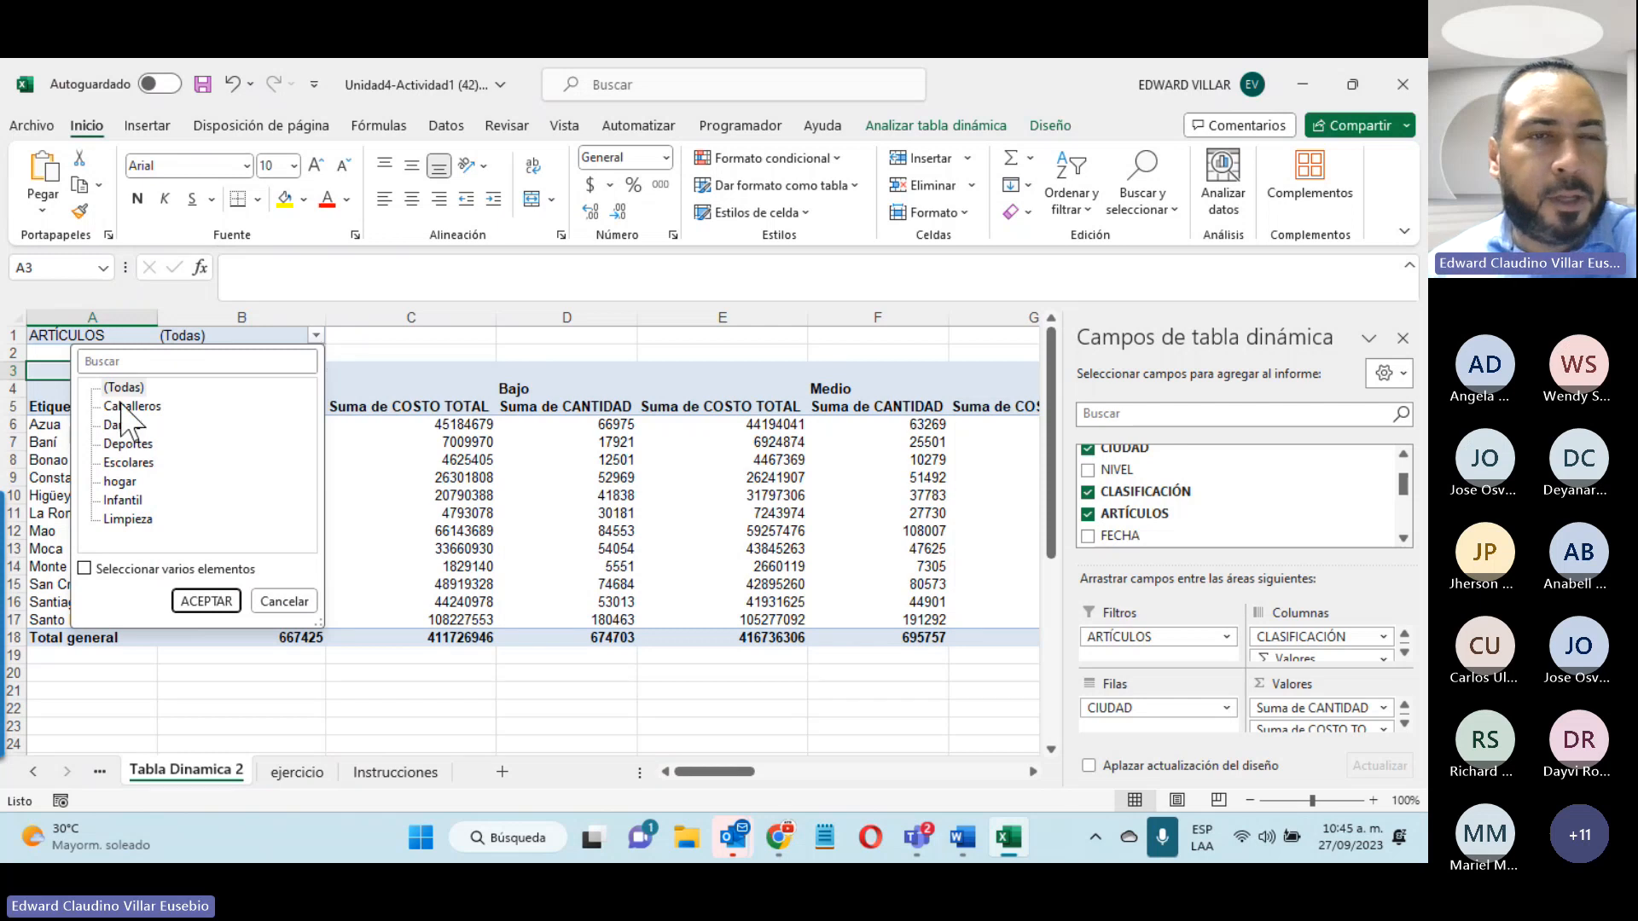
click(124, 407)
click(201, 610)
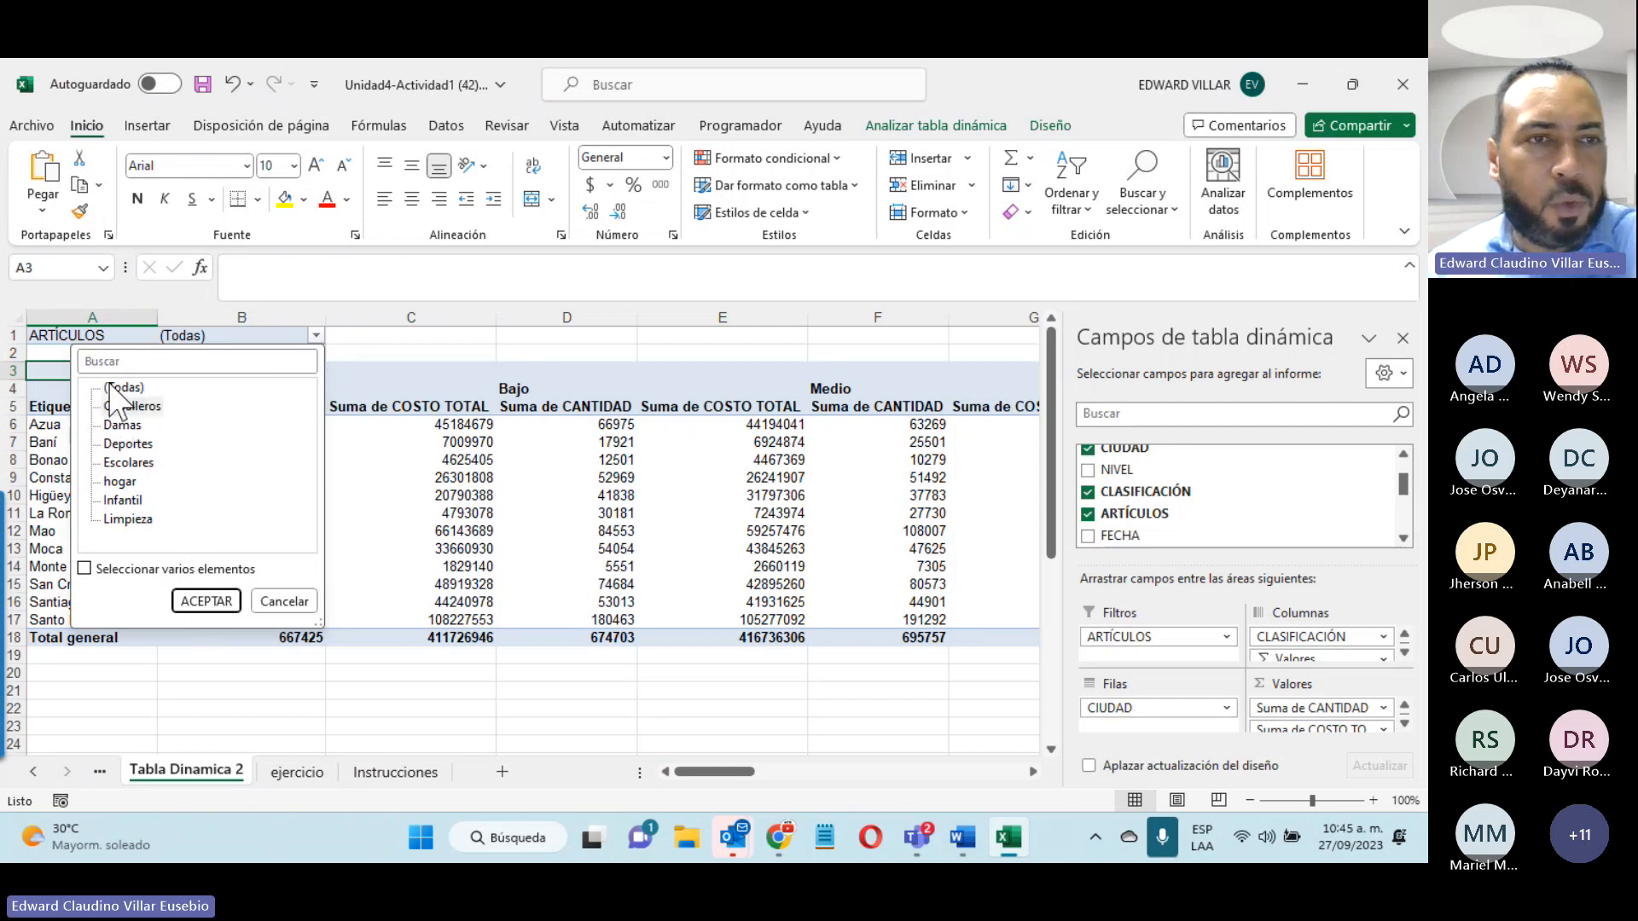
click(234, 601)
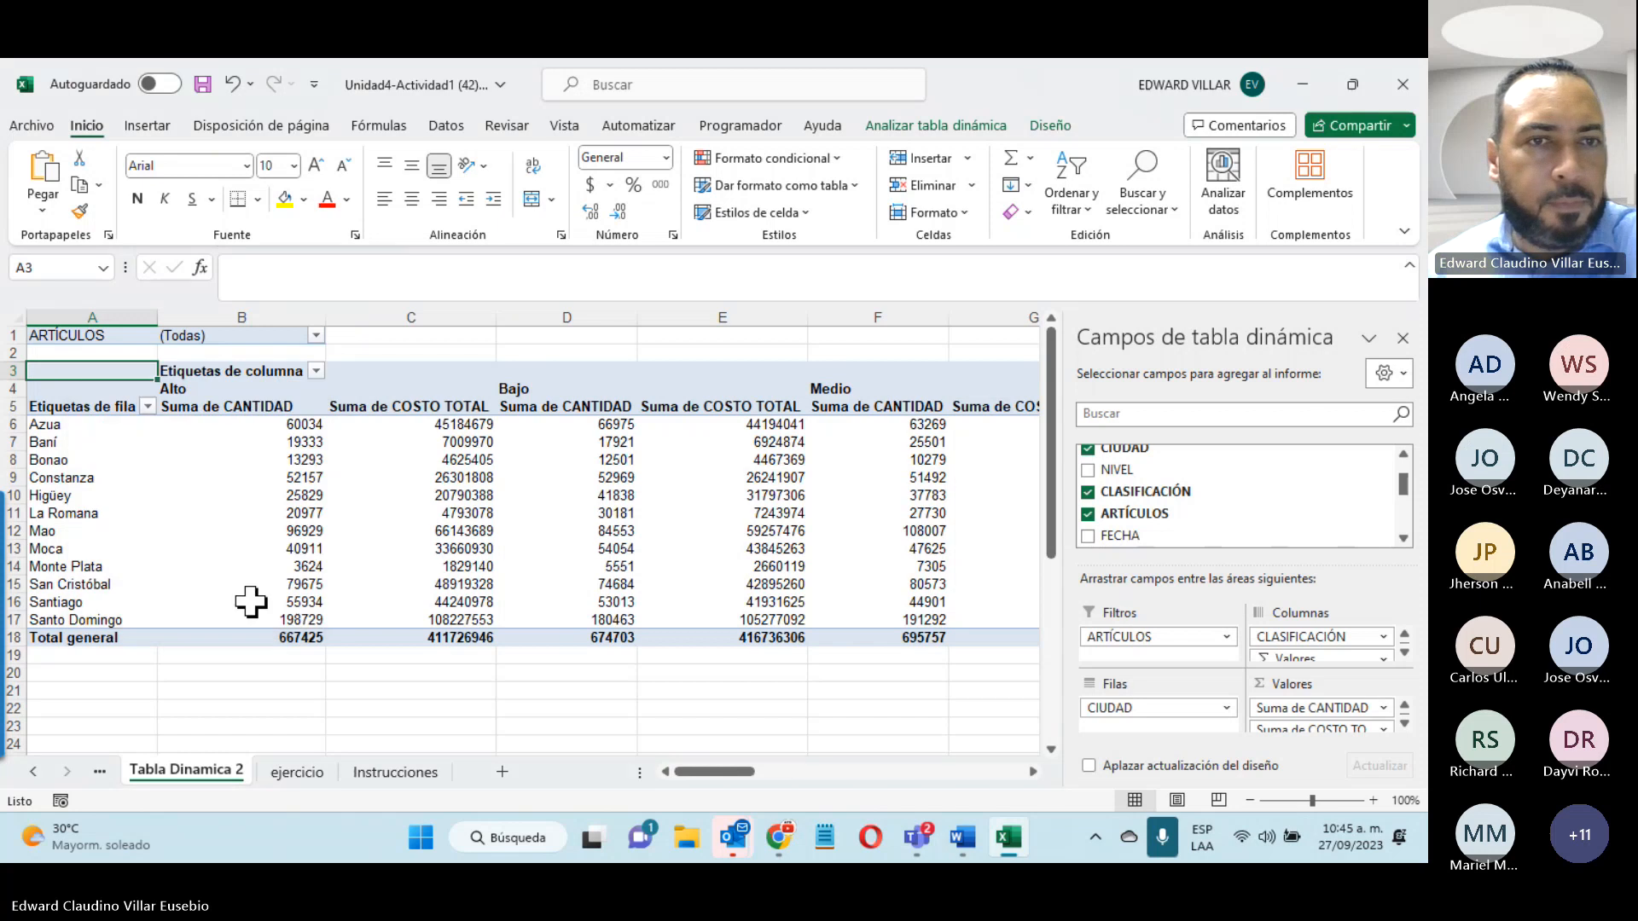
click(316, 336)
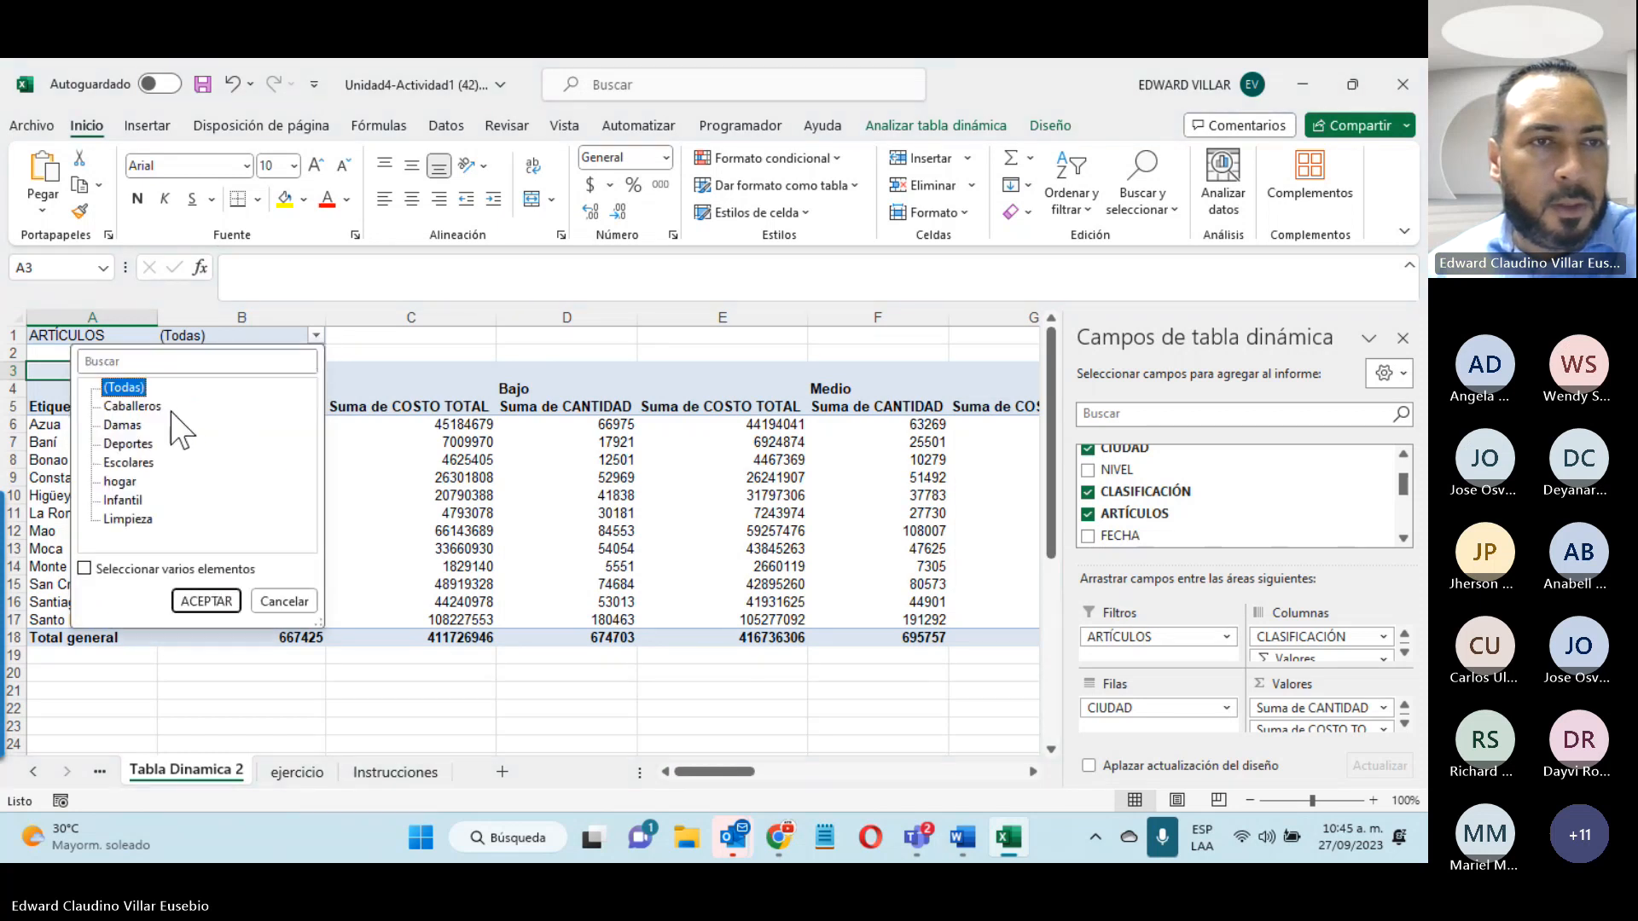
click(143, 406)
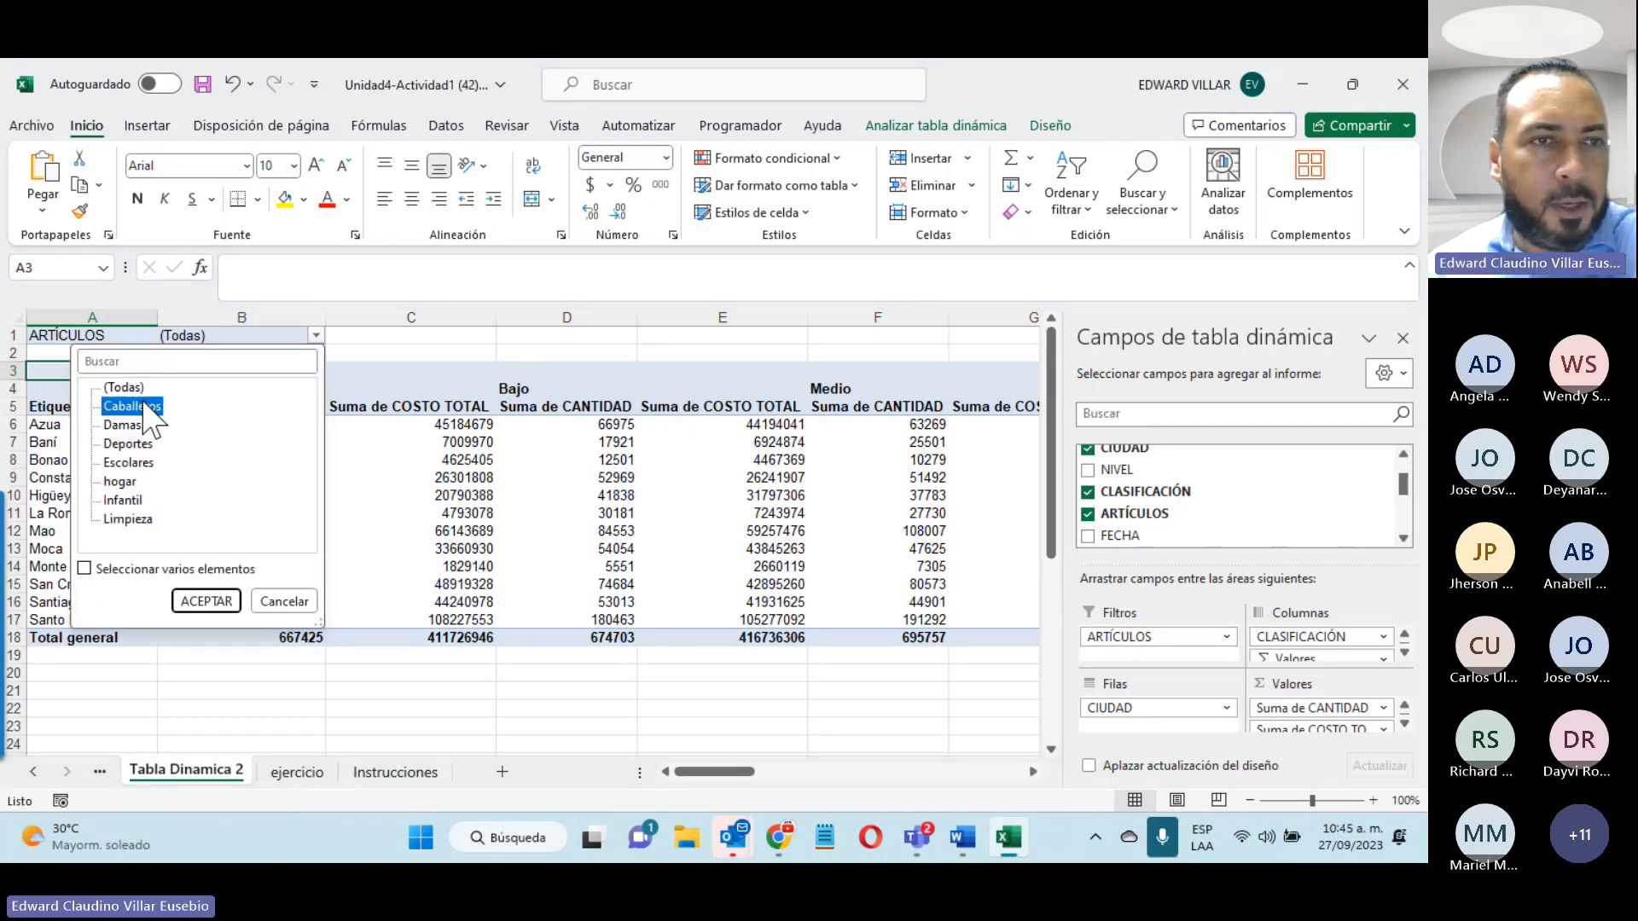
click(204, 602)
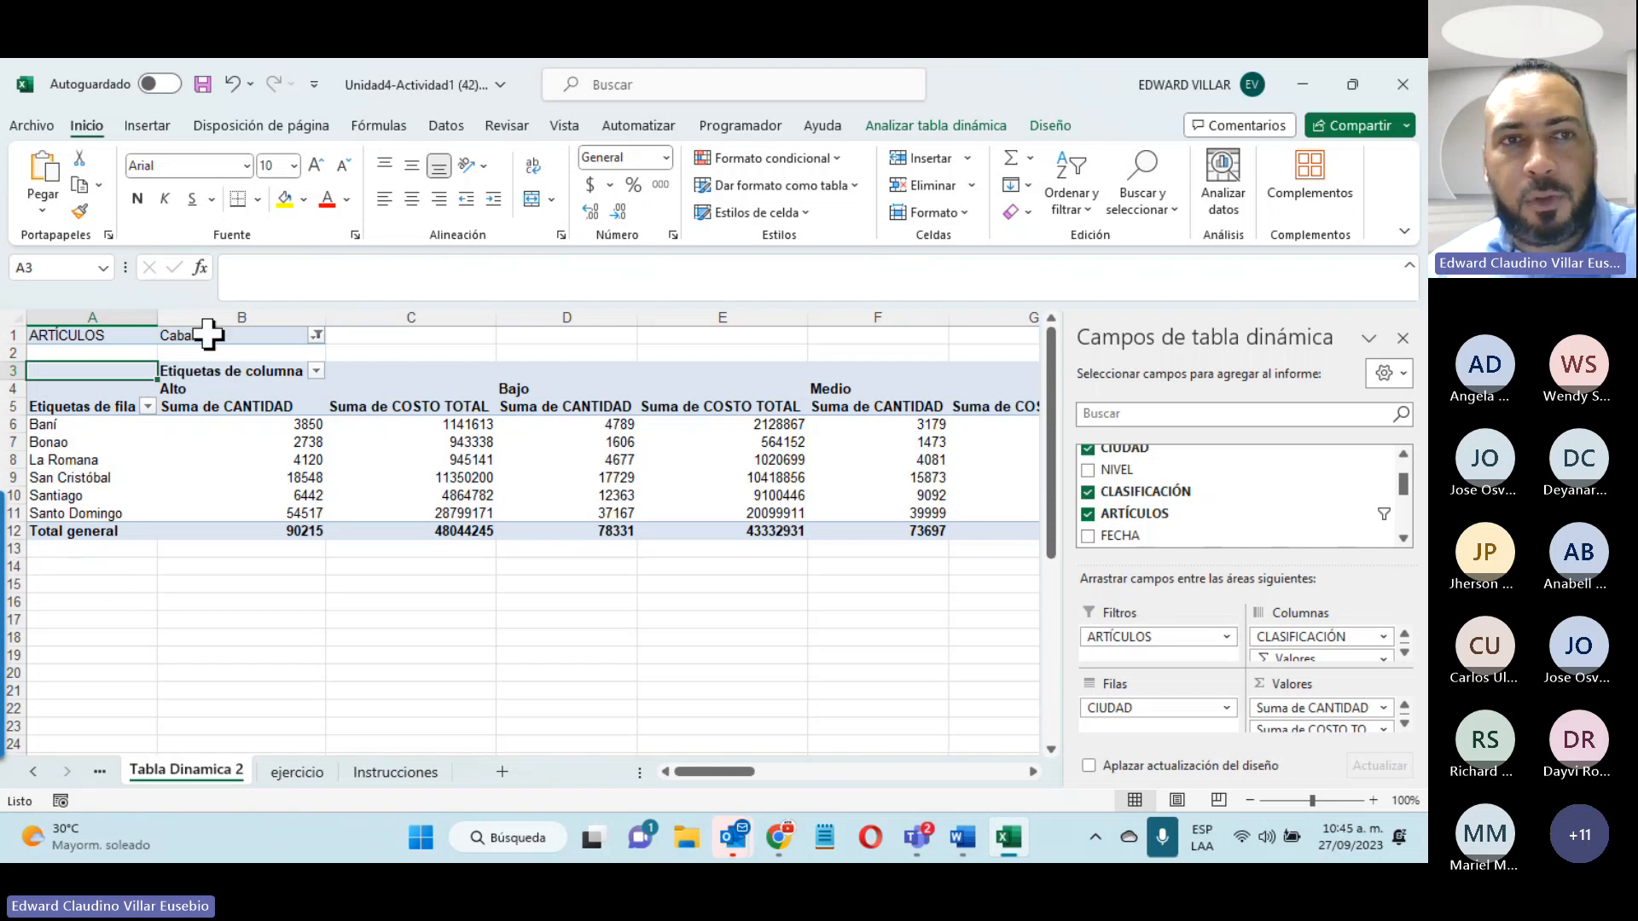
Step: Switch the ARTÍCULOS filter to Damas, followed by Deportes
click(316, 337)
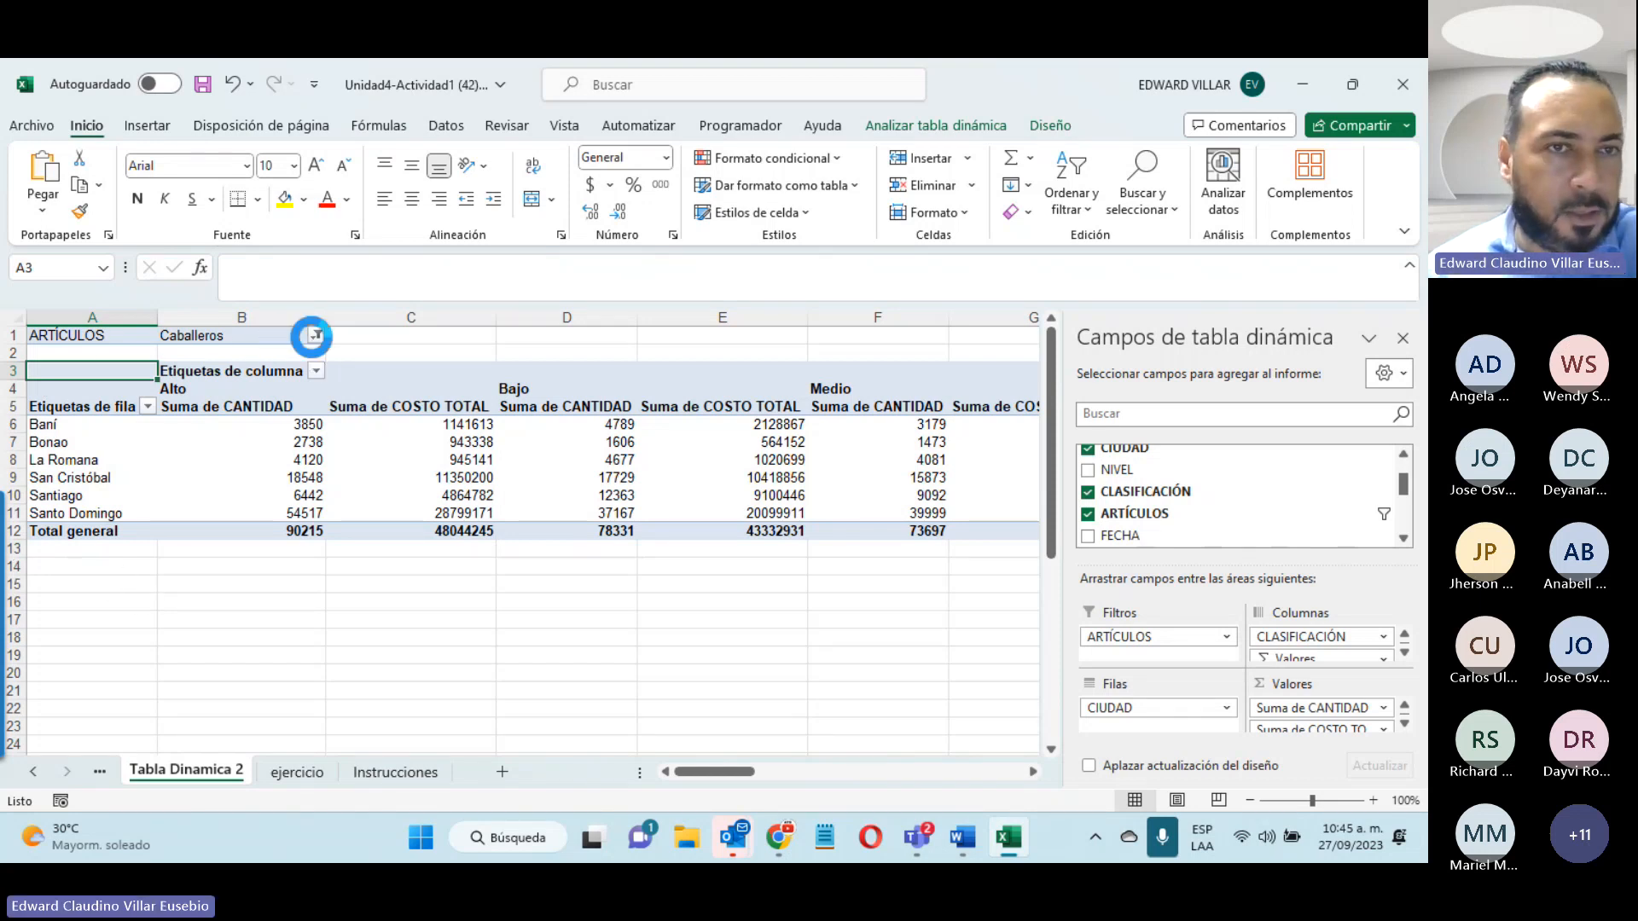
click(121, 426)
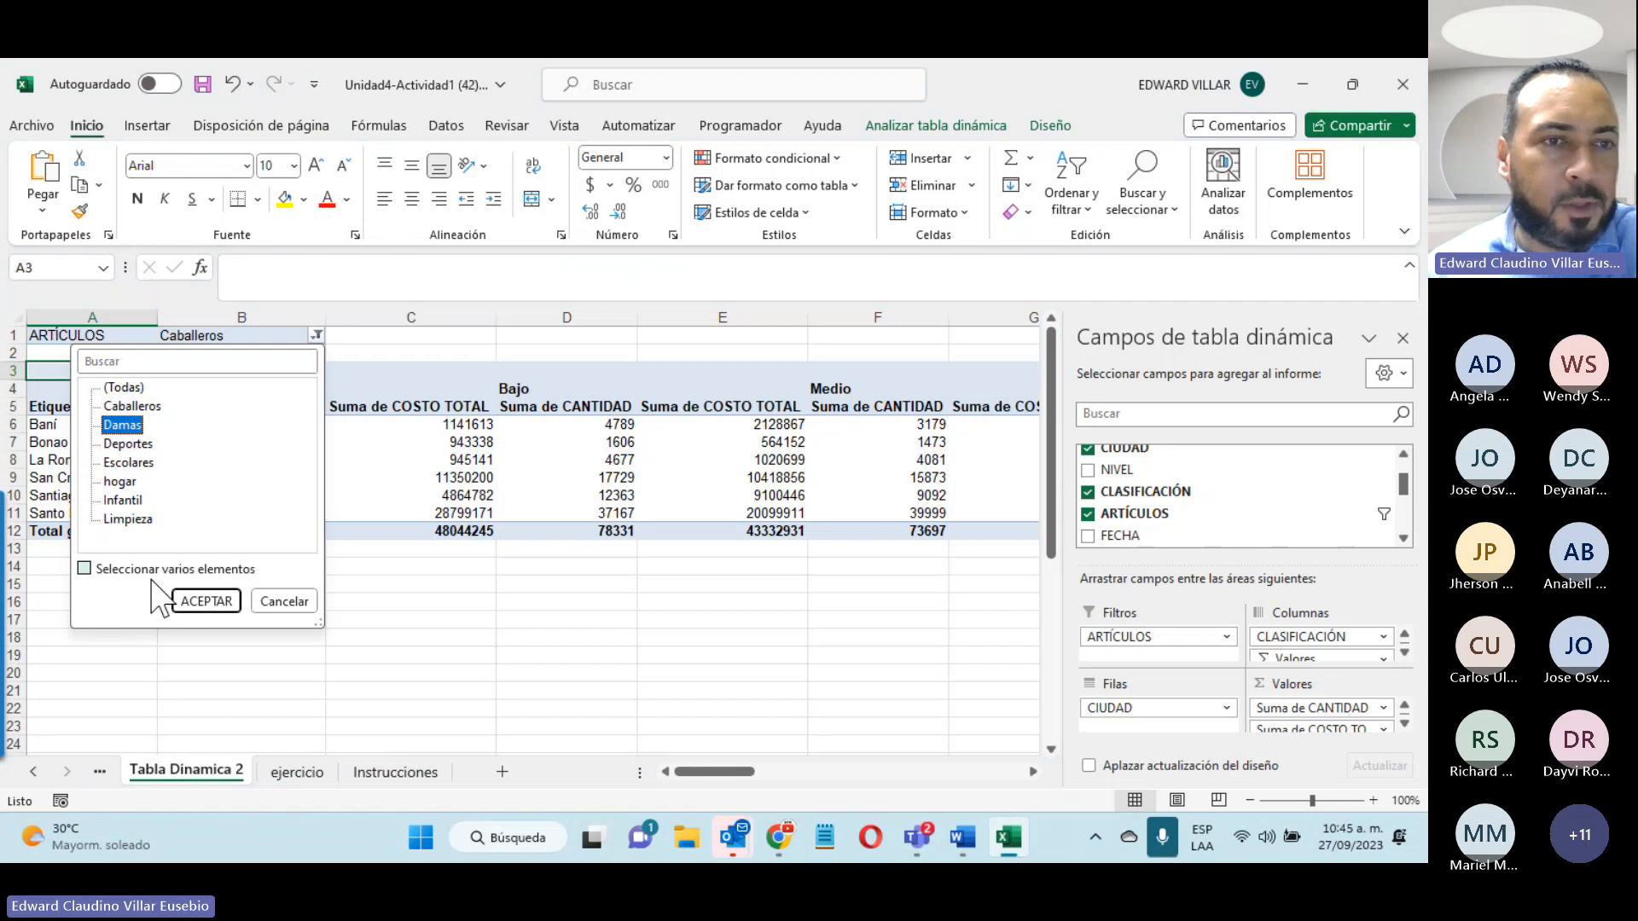
click(205, 601)
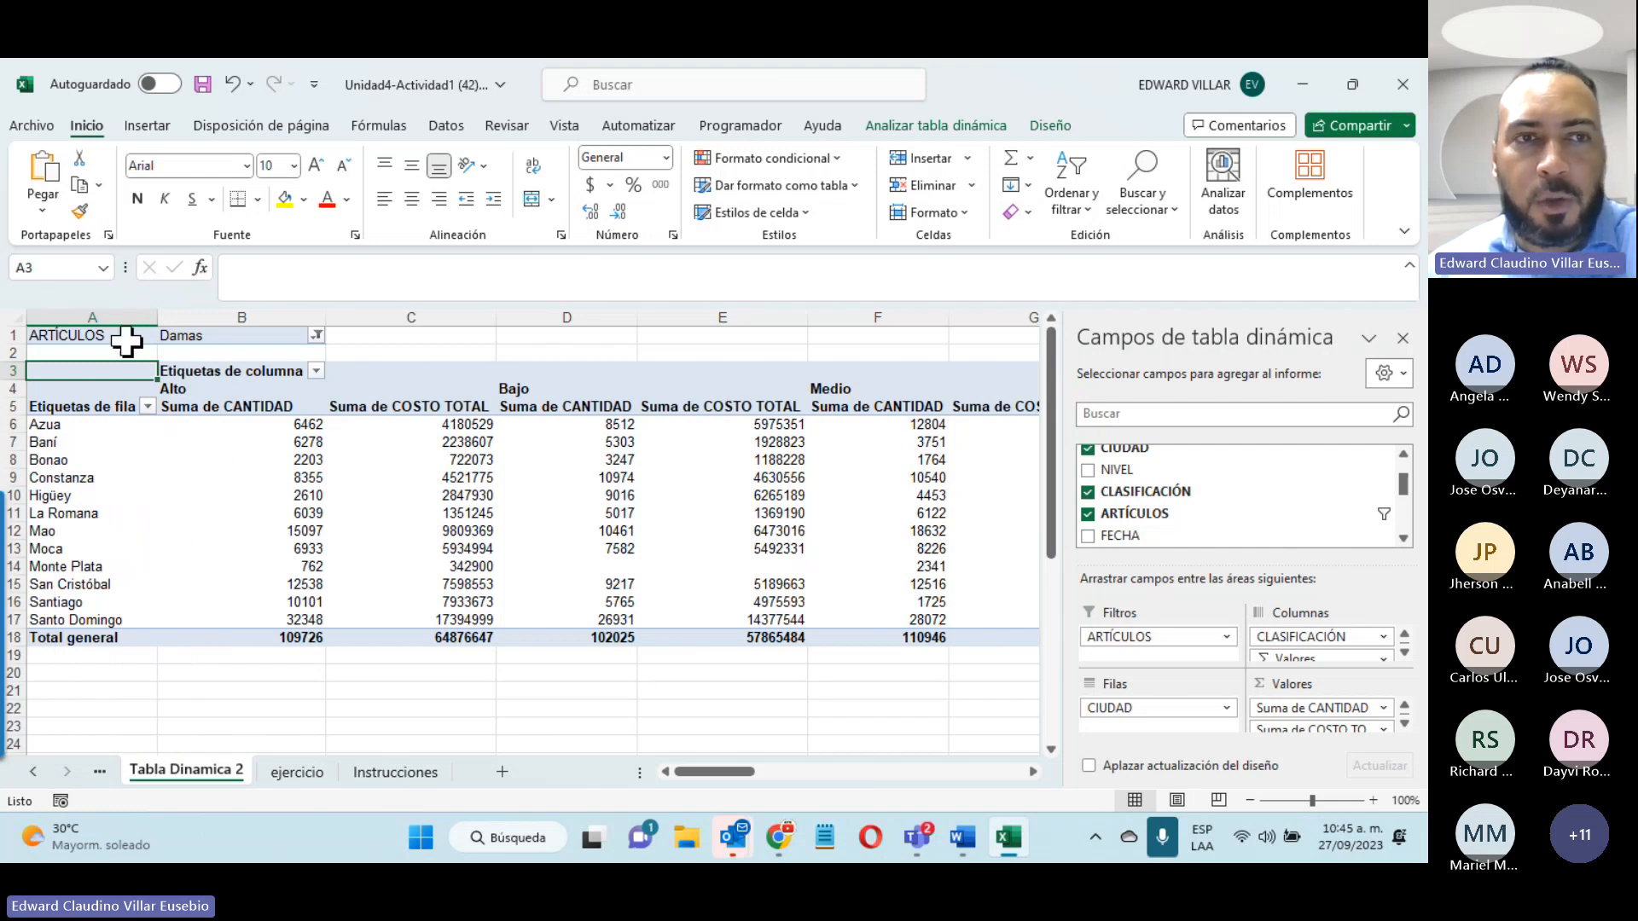
click(316, 335)
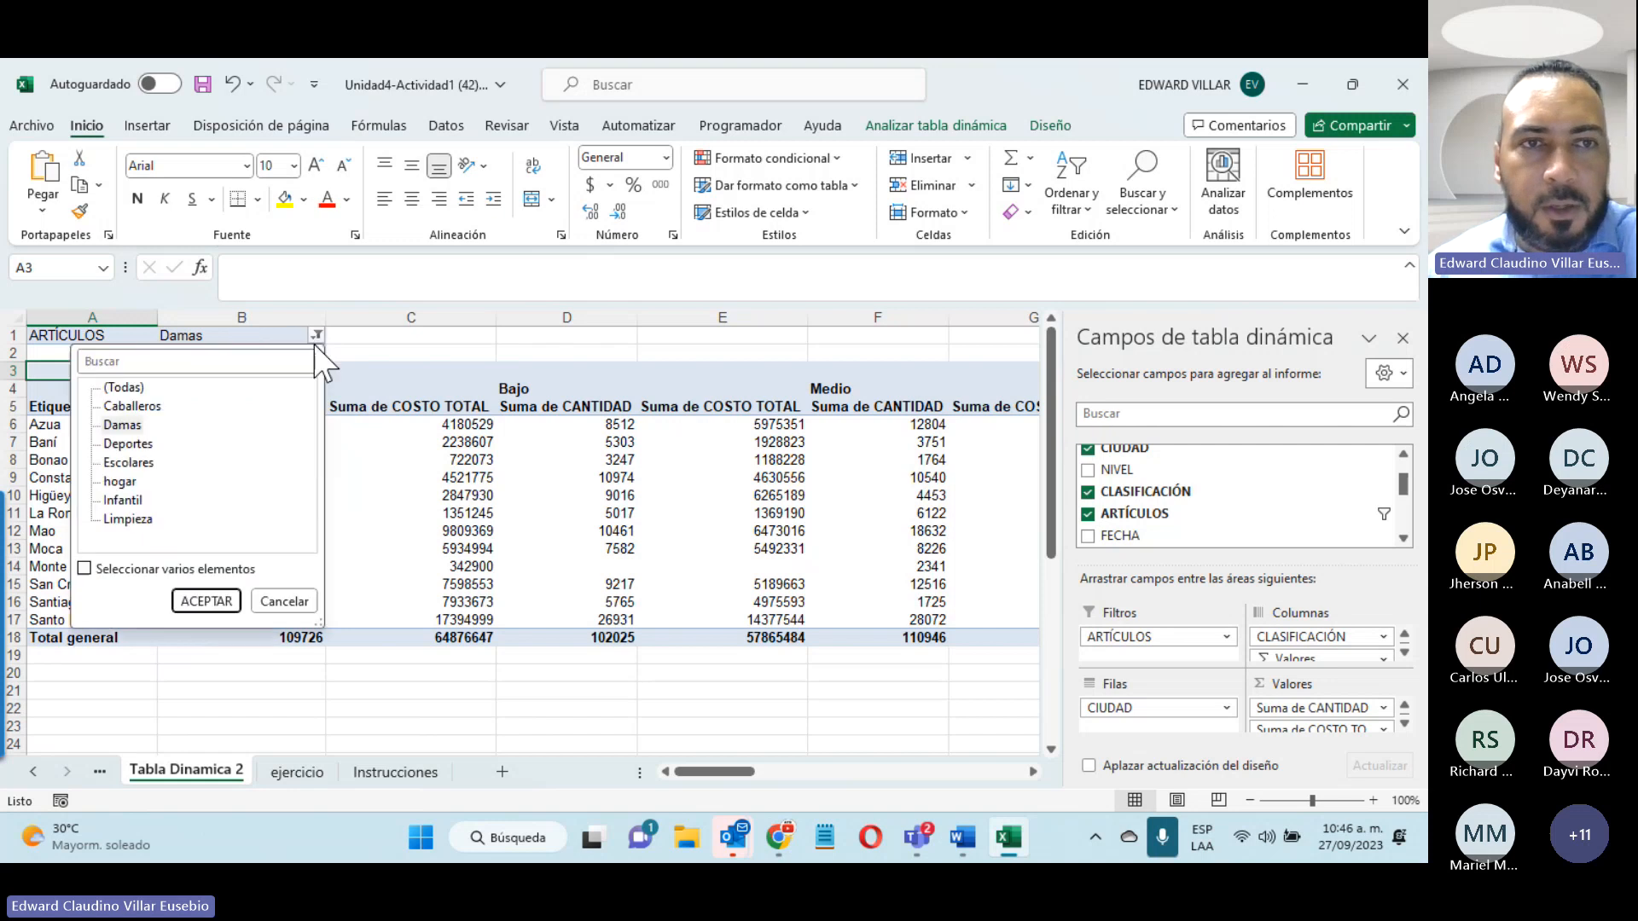
click(114, 448)
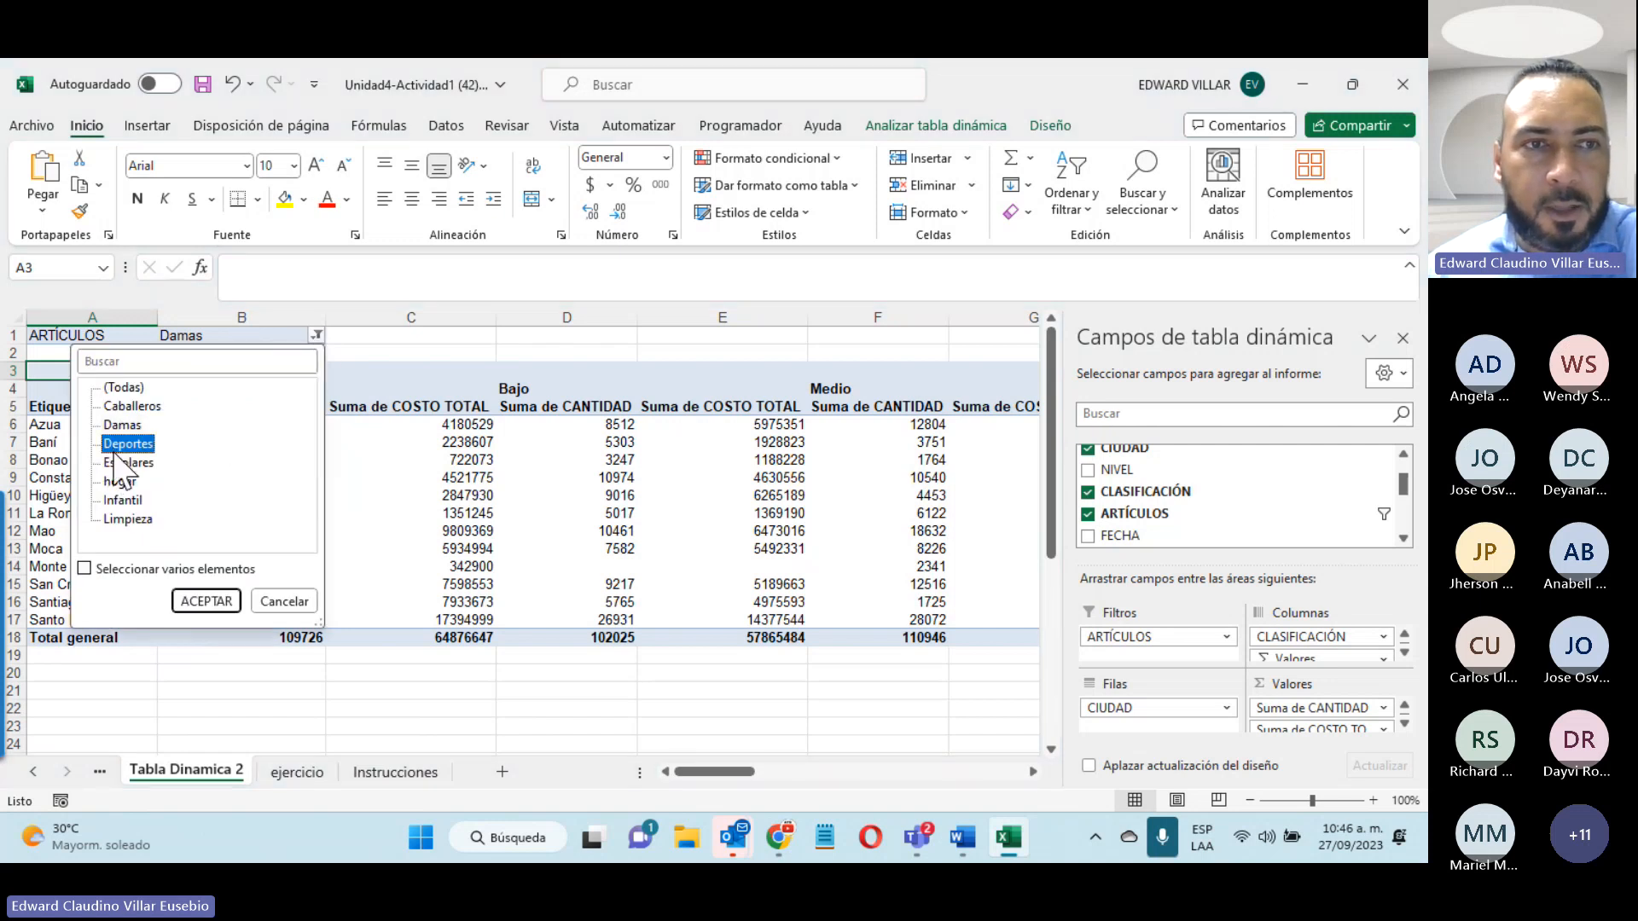
click(205, 601)
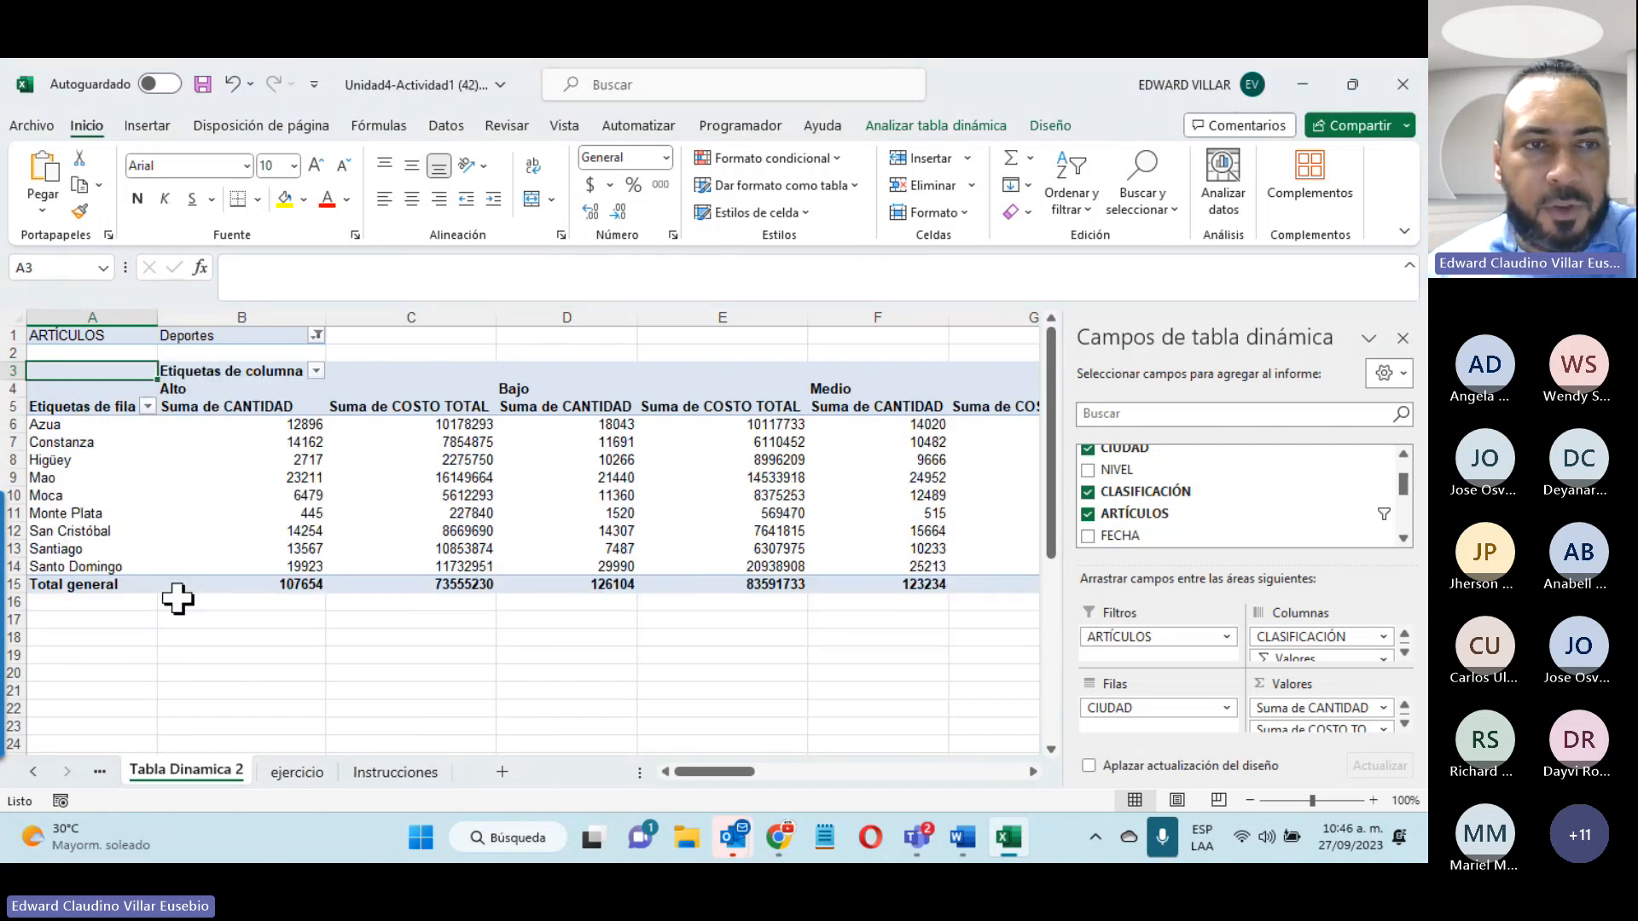
Step: Set the ARTÍCULOS filter to Escolares
click(316, 335)
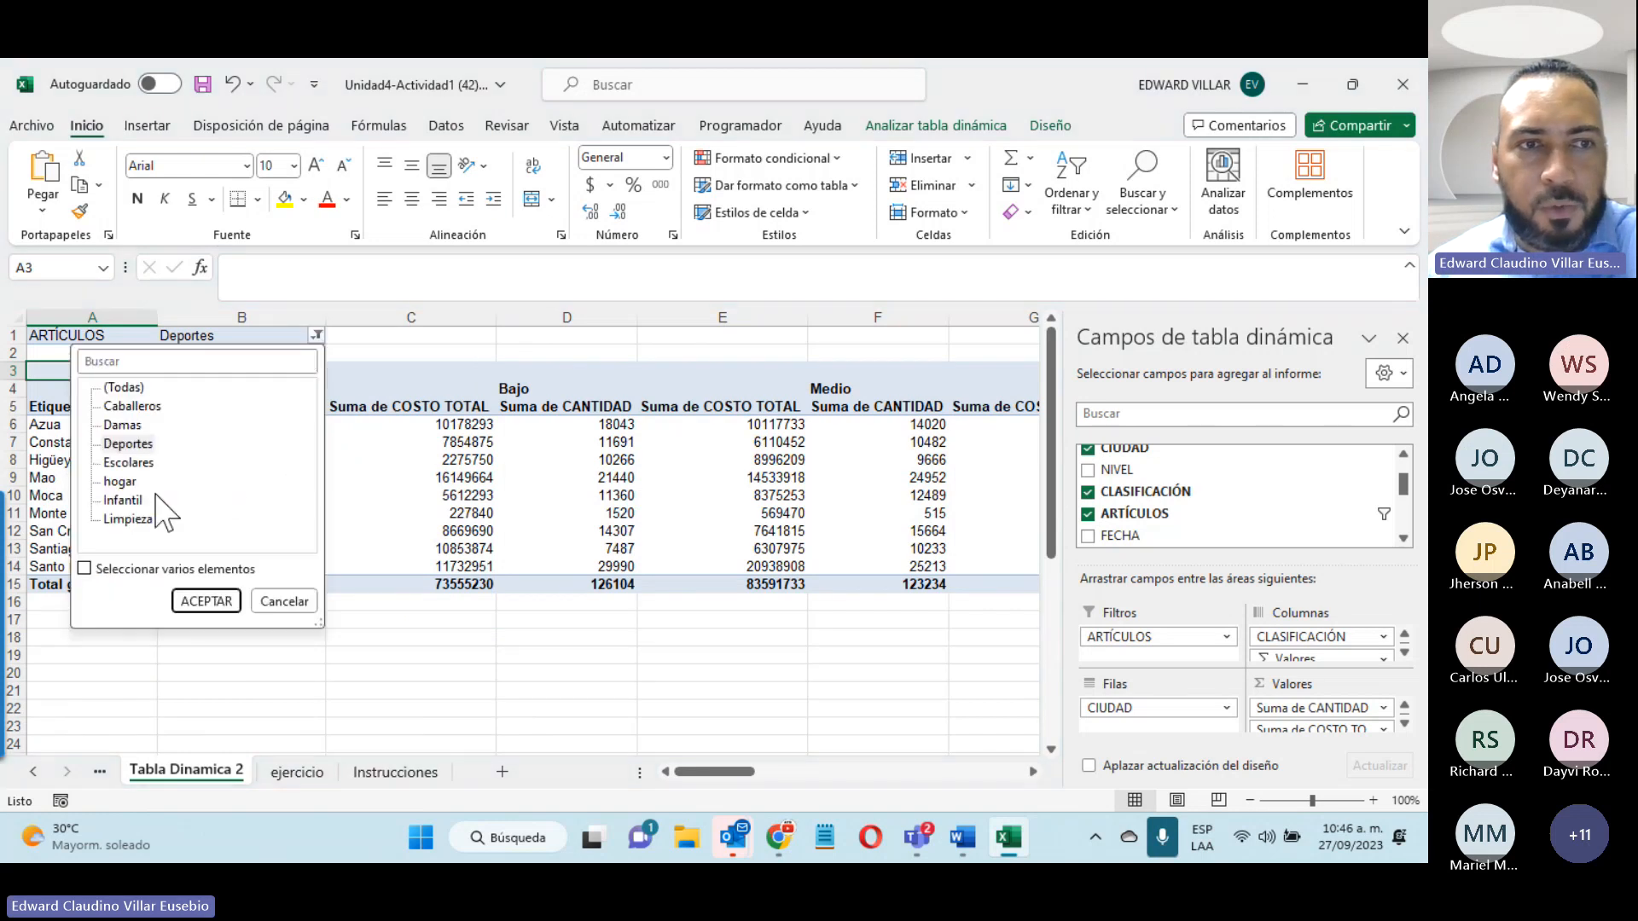
click(140, 462)
click(204, 601)
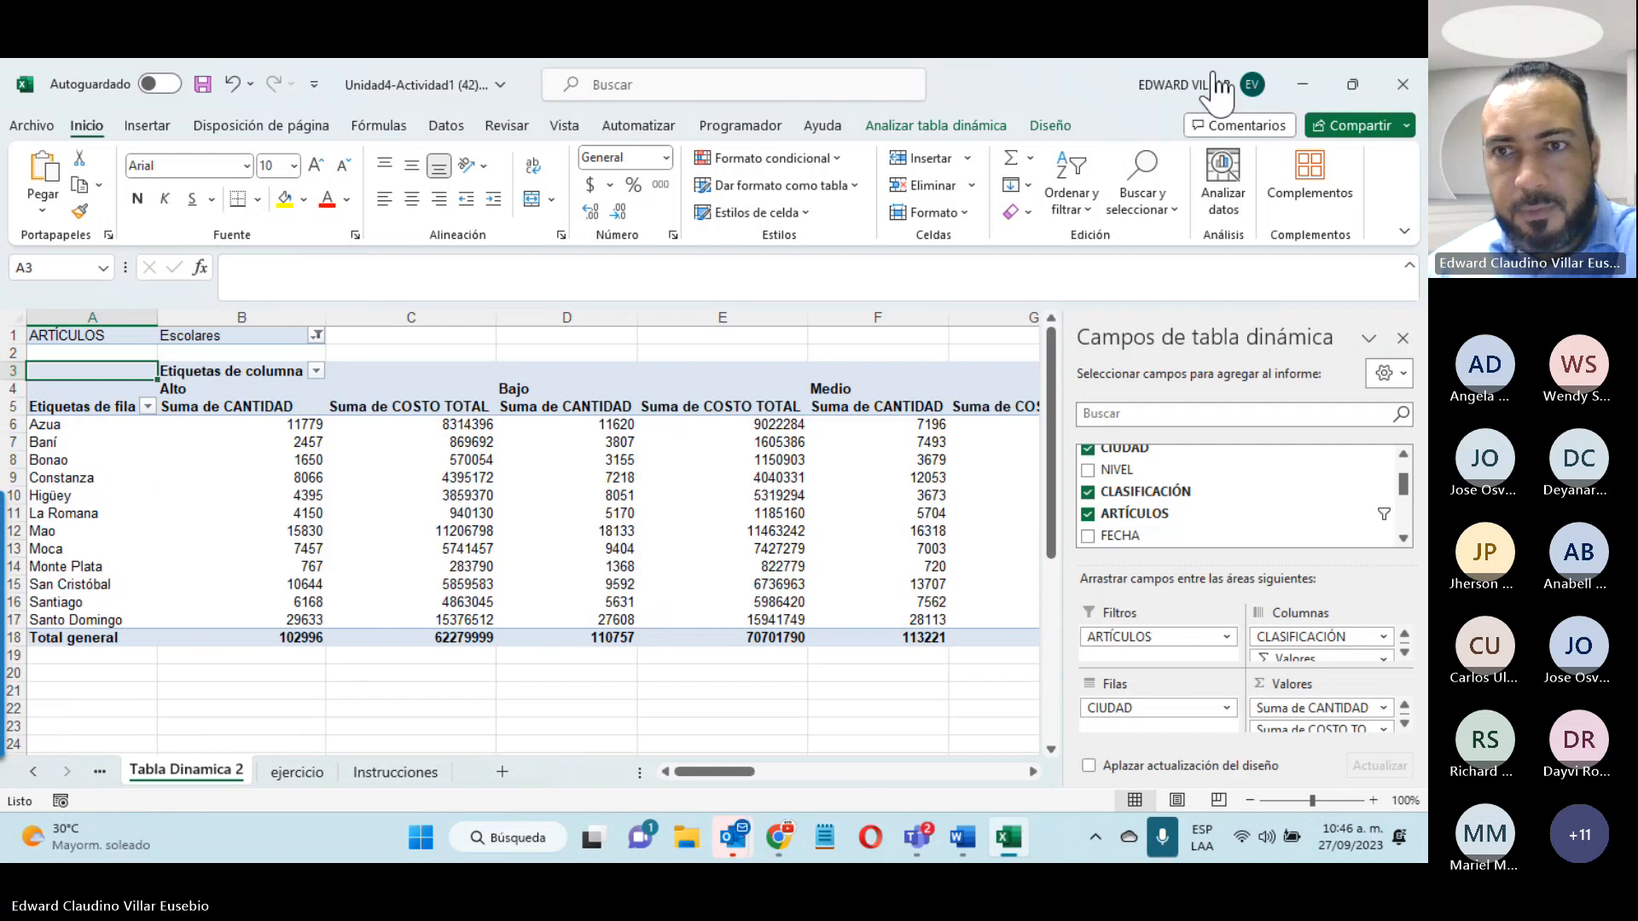
Step: Apply the blue Oscuro pivot table style with black header and total rows
click(1103, 68)
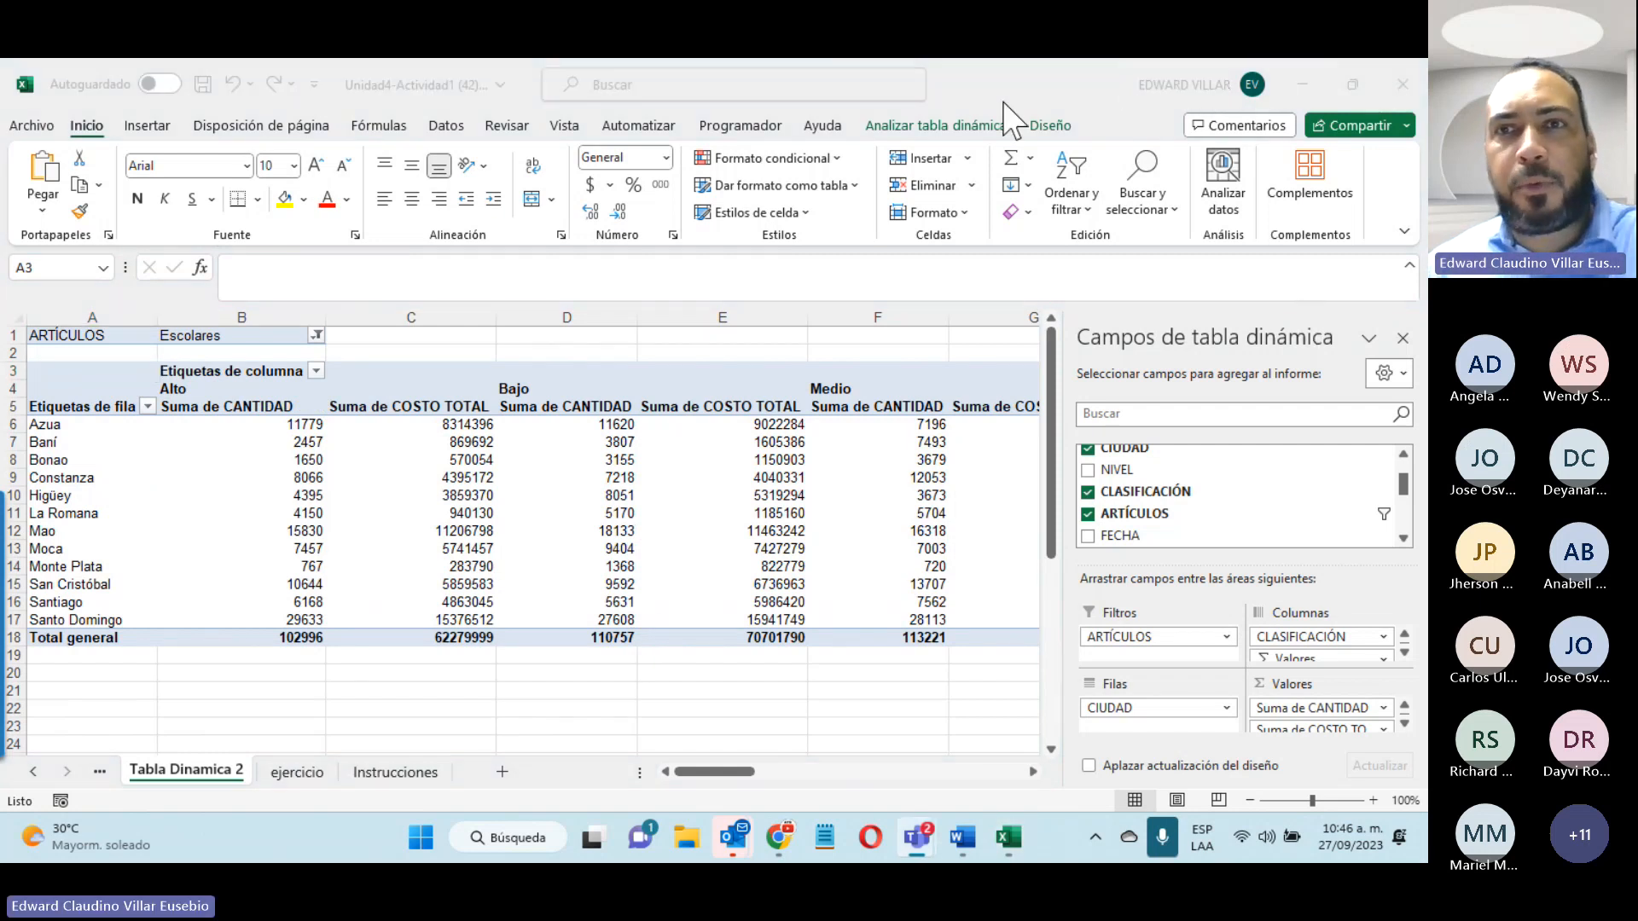
click(1068, 141)
click(1042, 128)
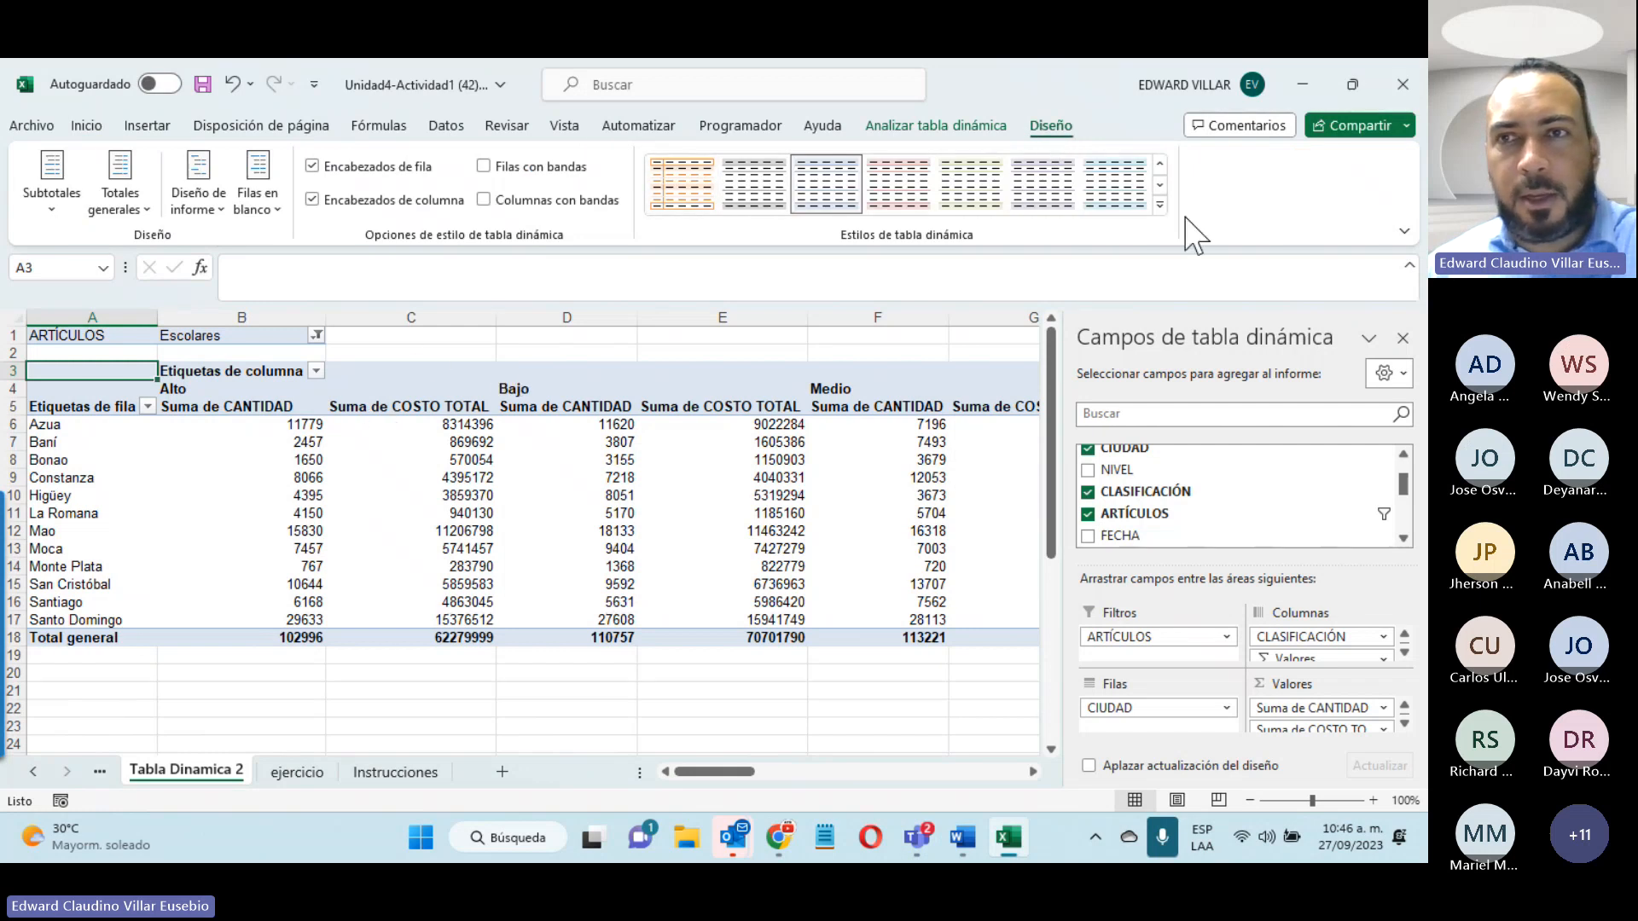
click(1158, 207)
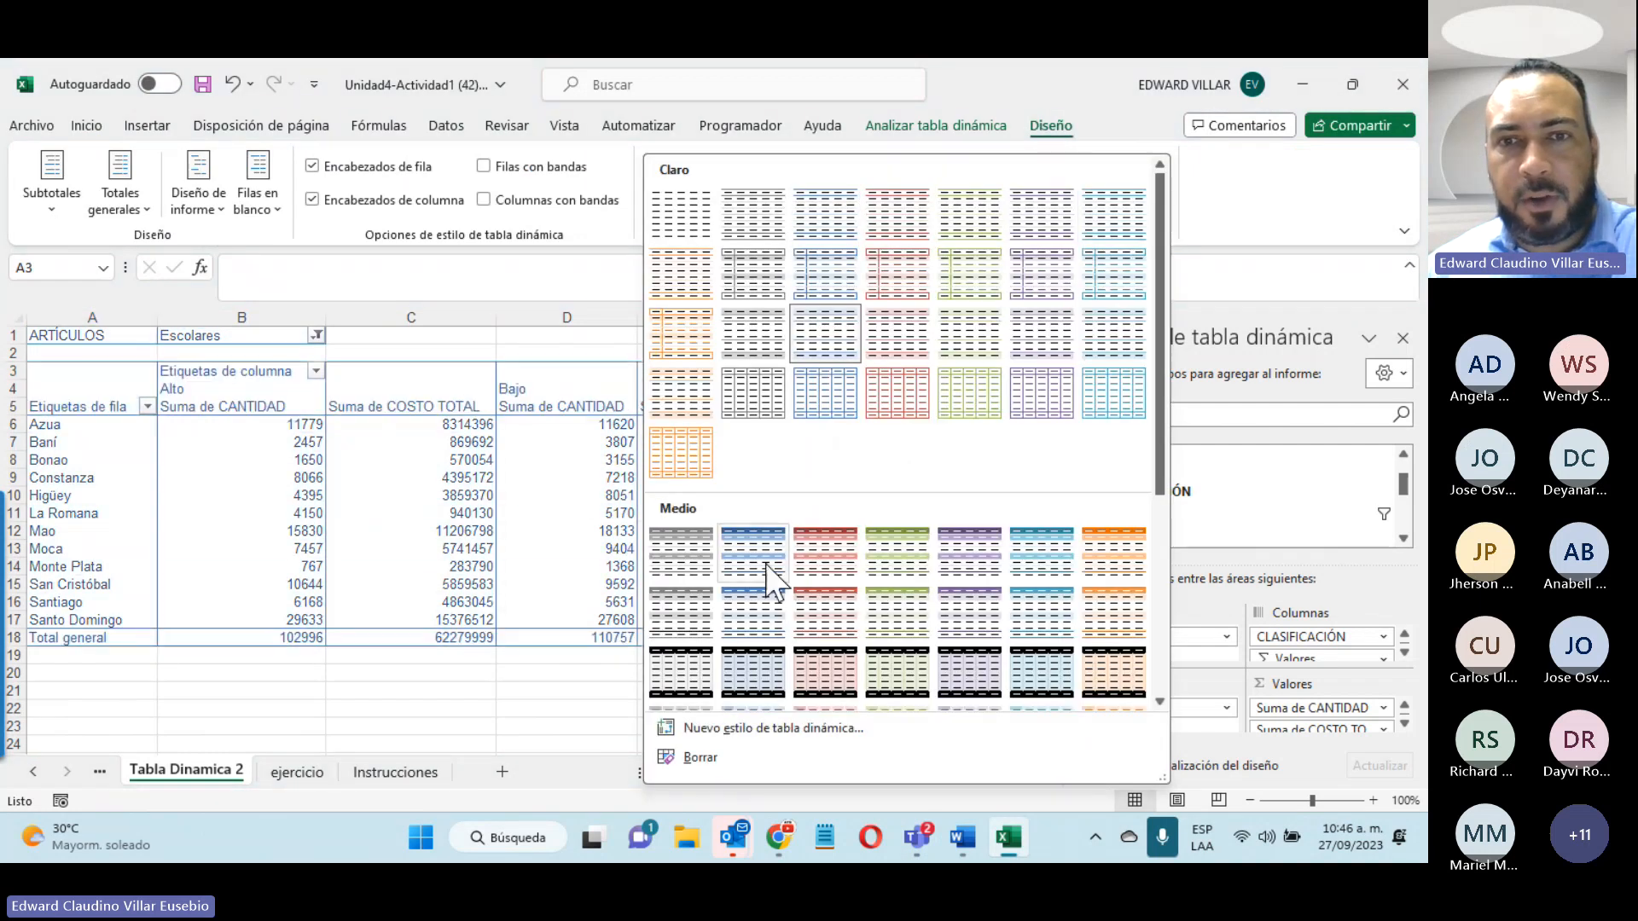
scroll(717, 622, down, 3)
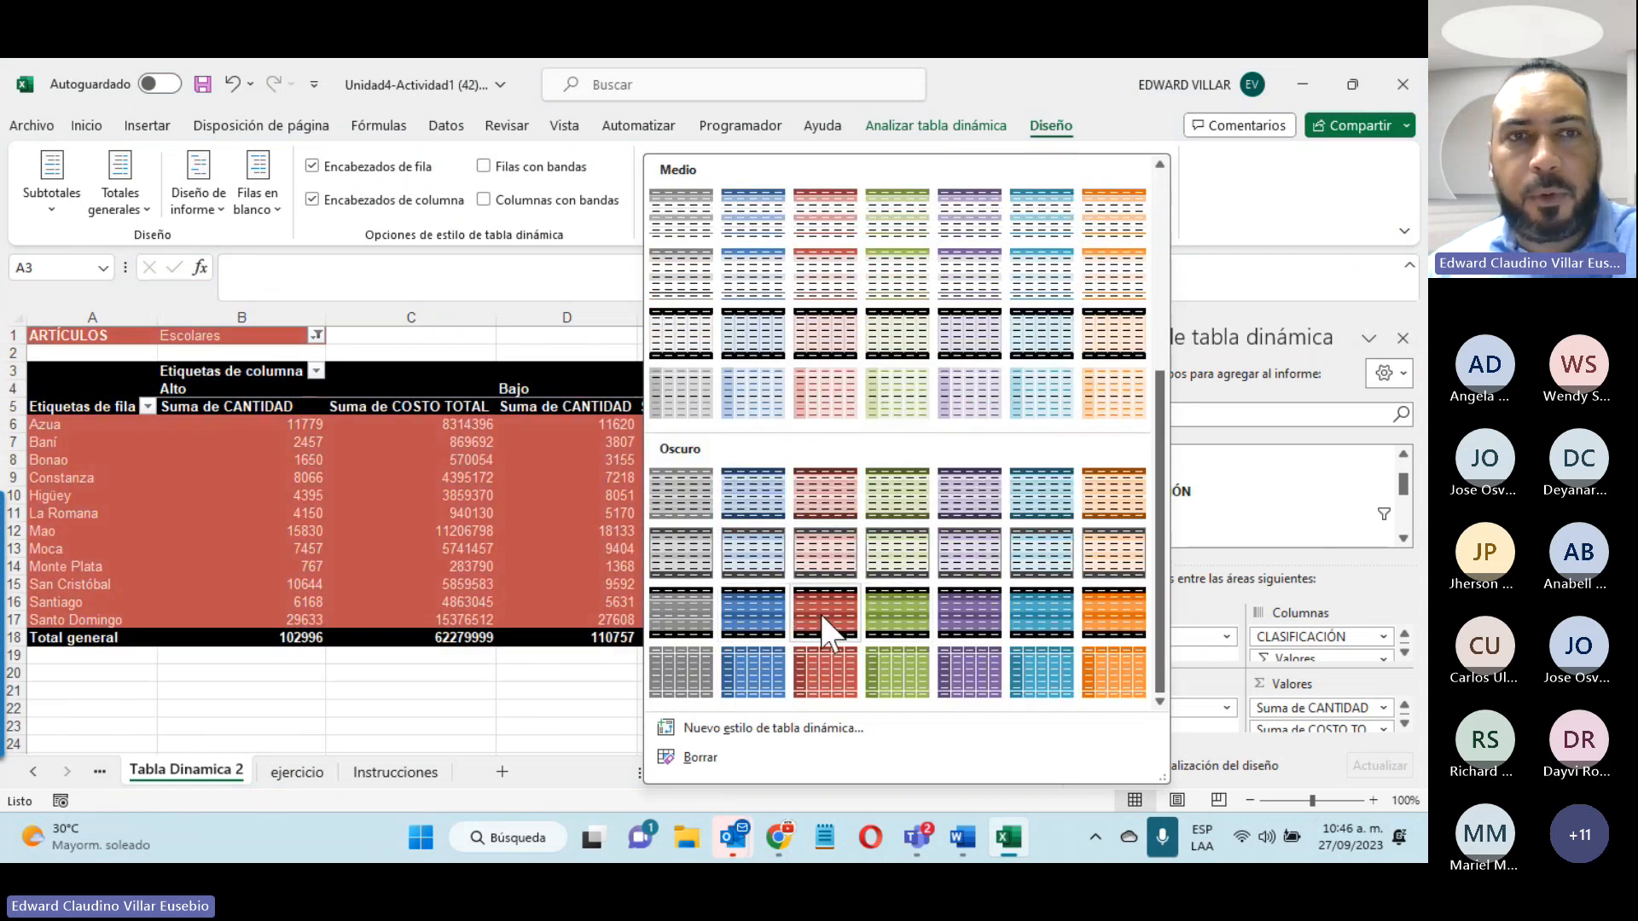
click(758, 606)
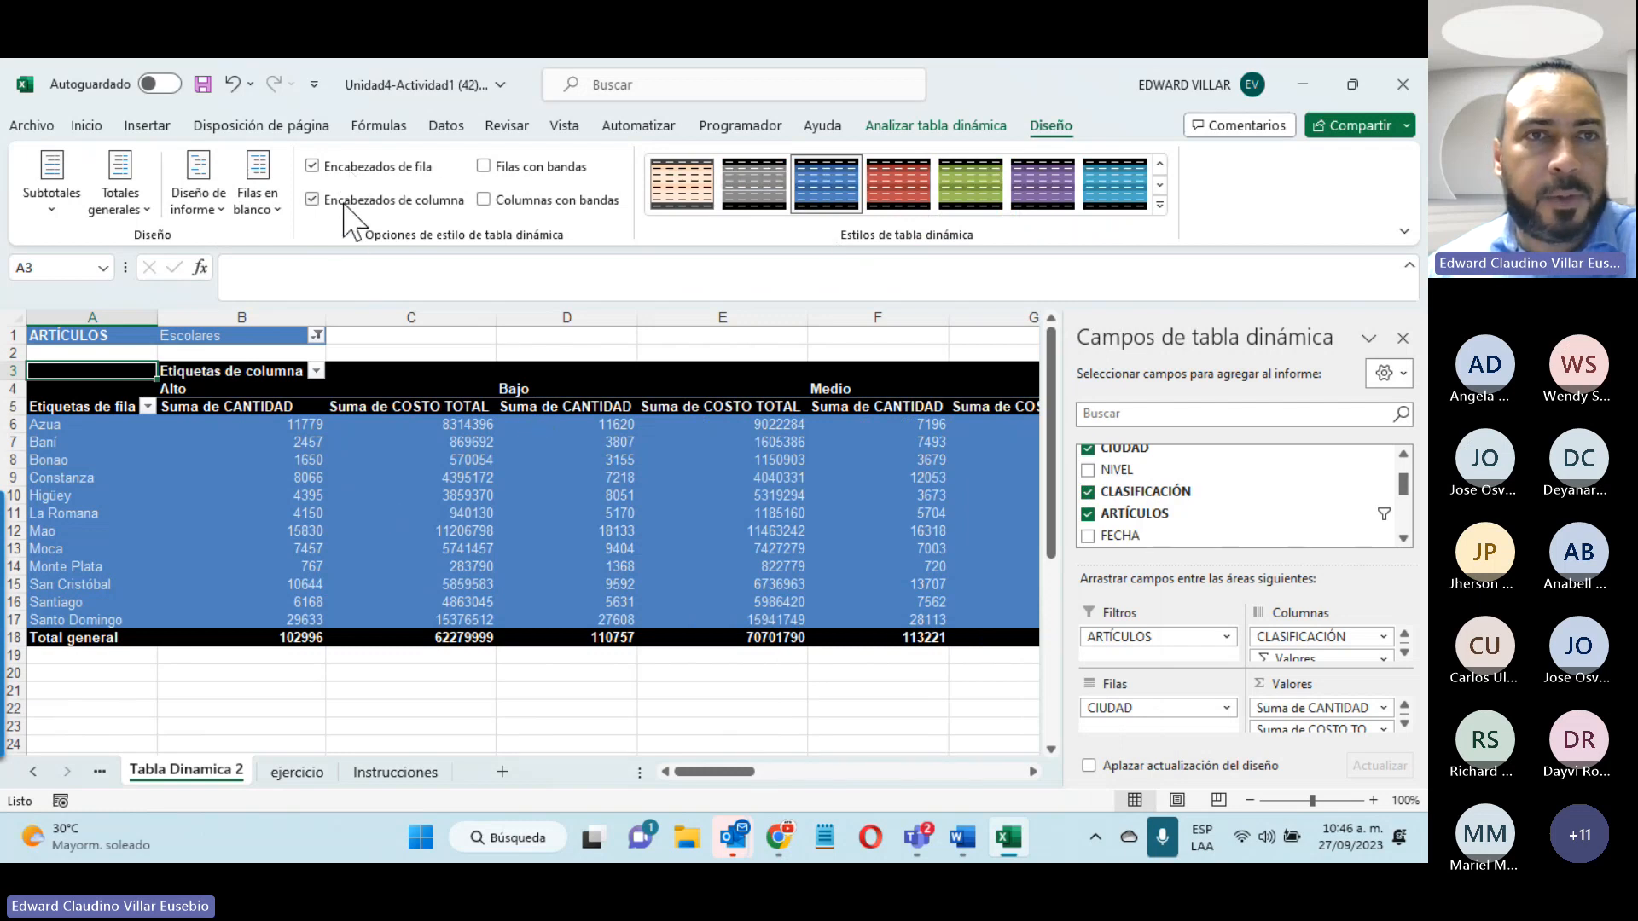
Step: Try banded rows on the pivot table, turn them off again, and enable banded columns instead
click(484, 166)
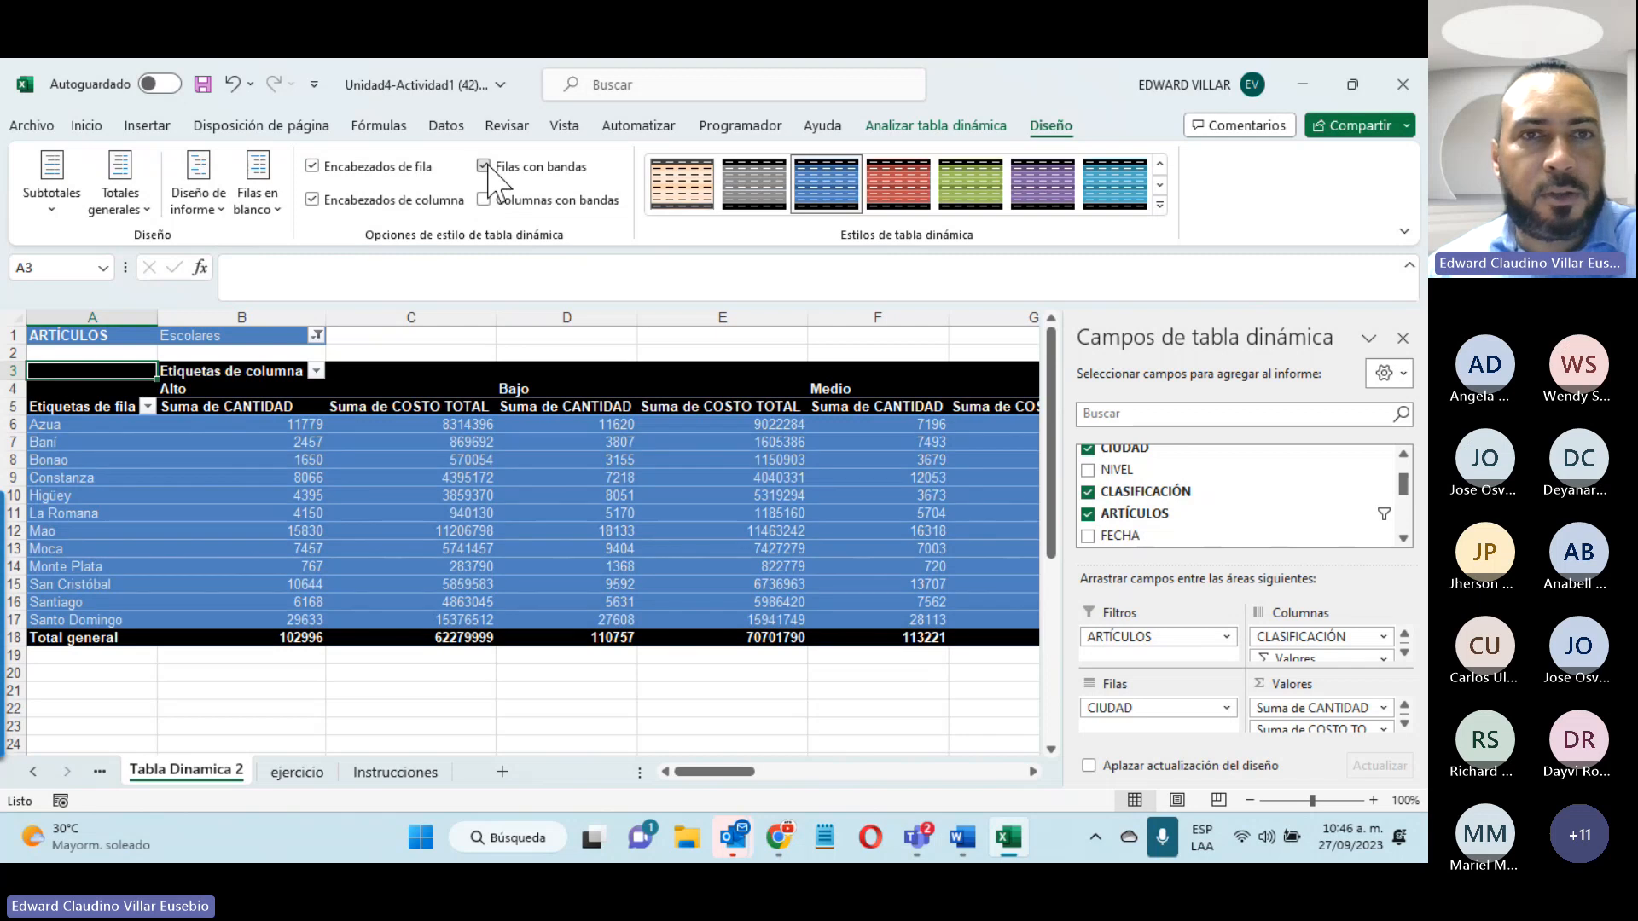
click(484, 166)
click(491, 204)
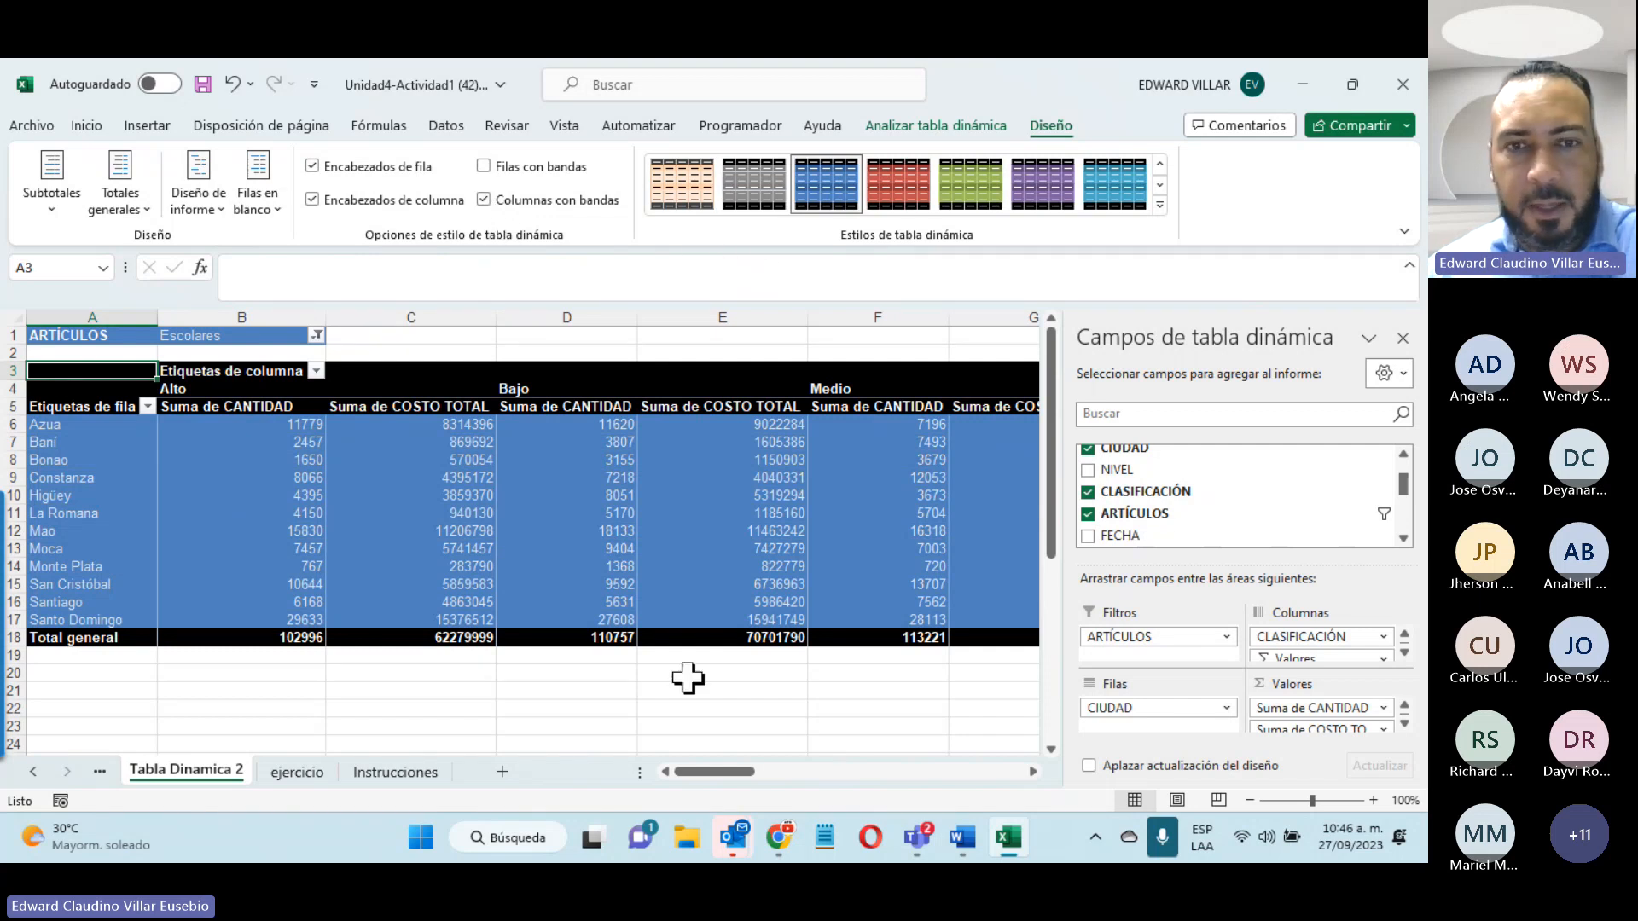
click(604, 721)
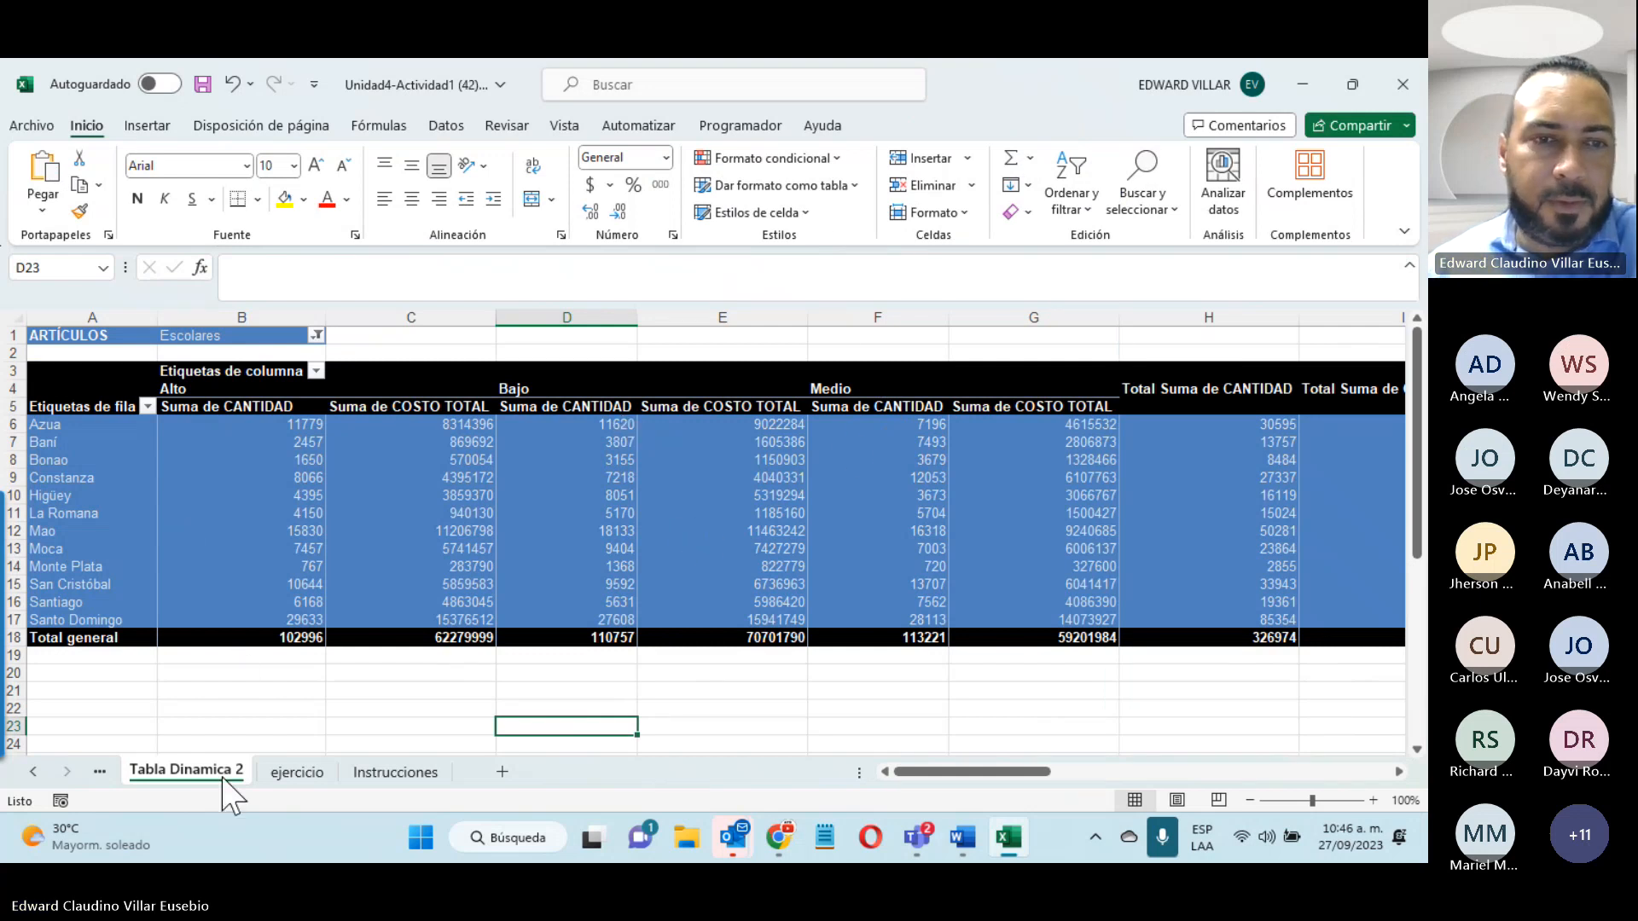
Step: Review the Tabla dinámica #2 requirements on the Instrucciones sheet and open the ejercicio sheet
click(372, 776)
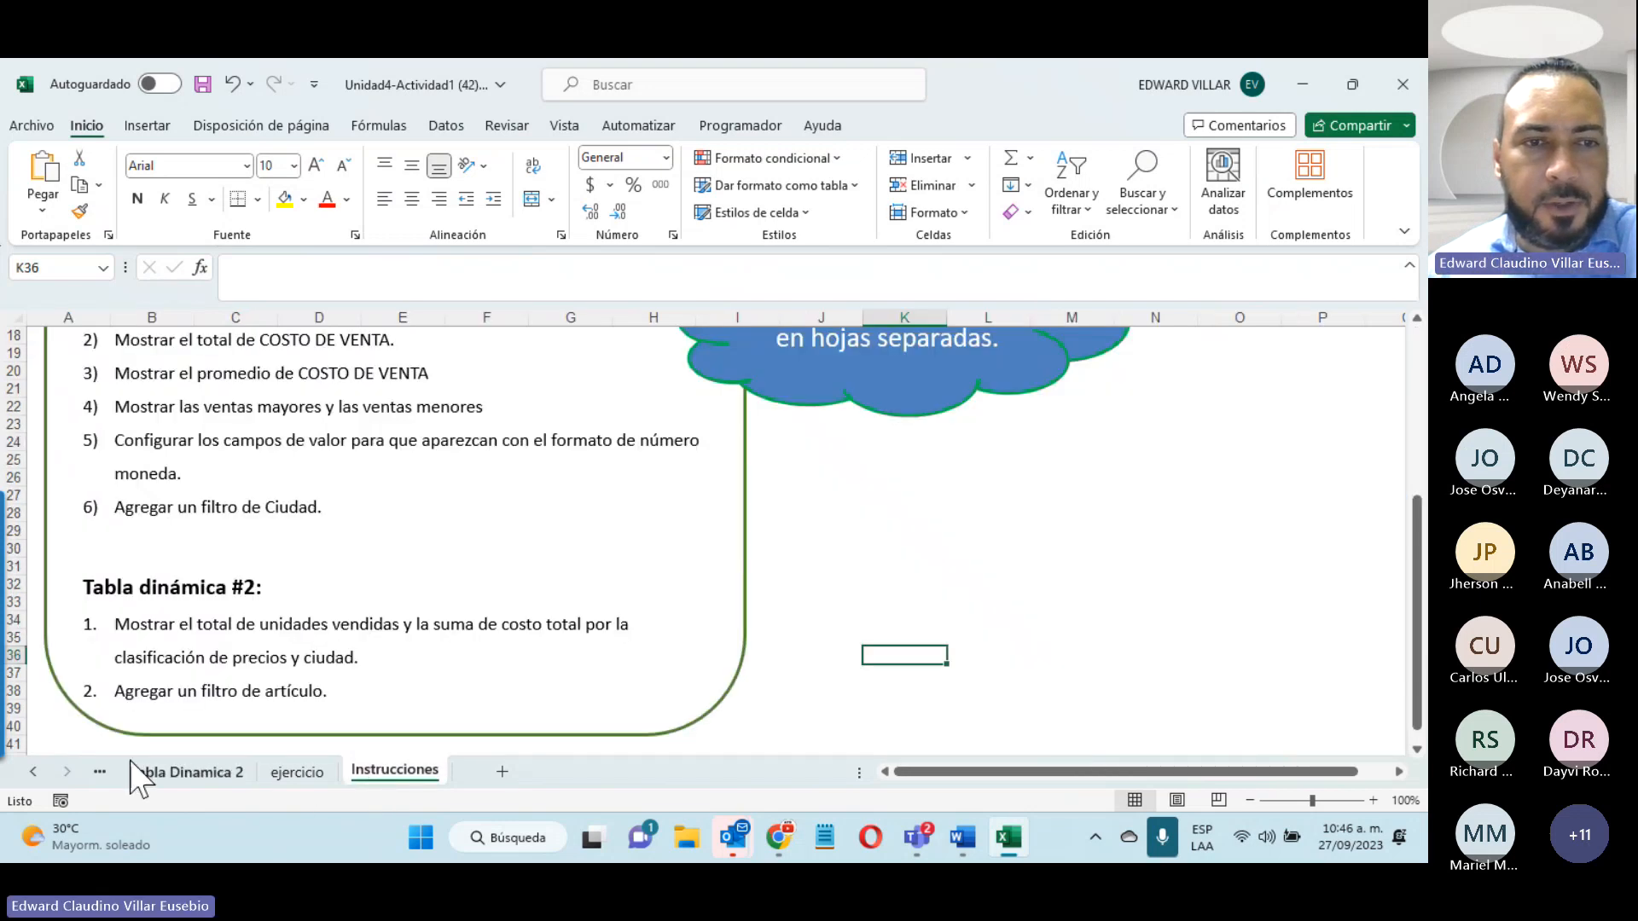
click(294, 775)
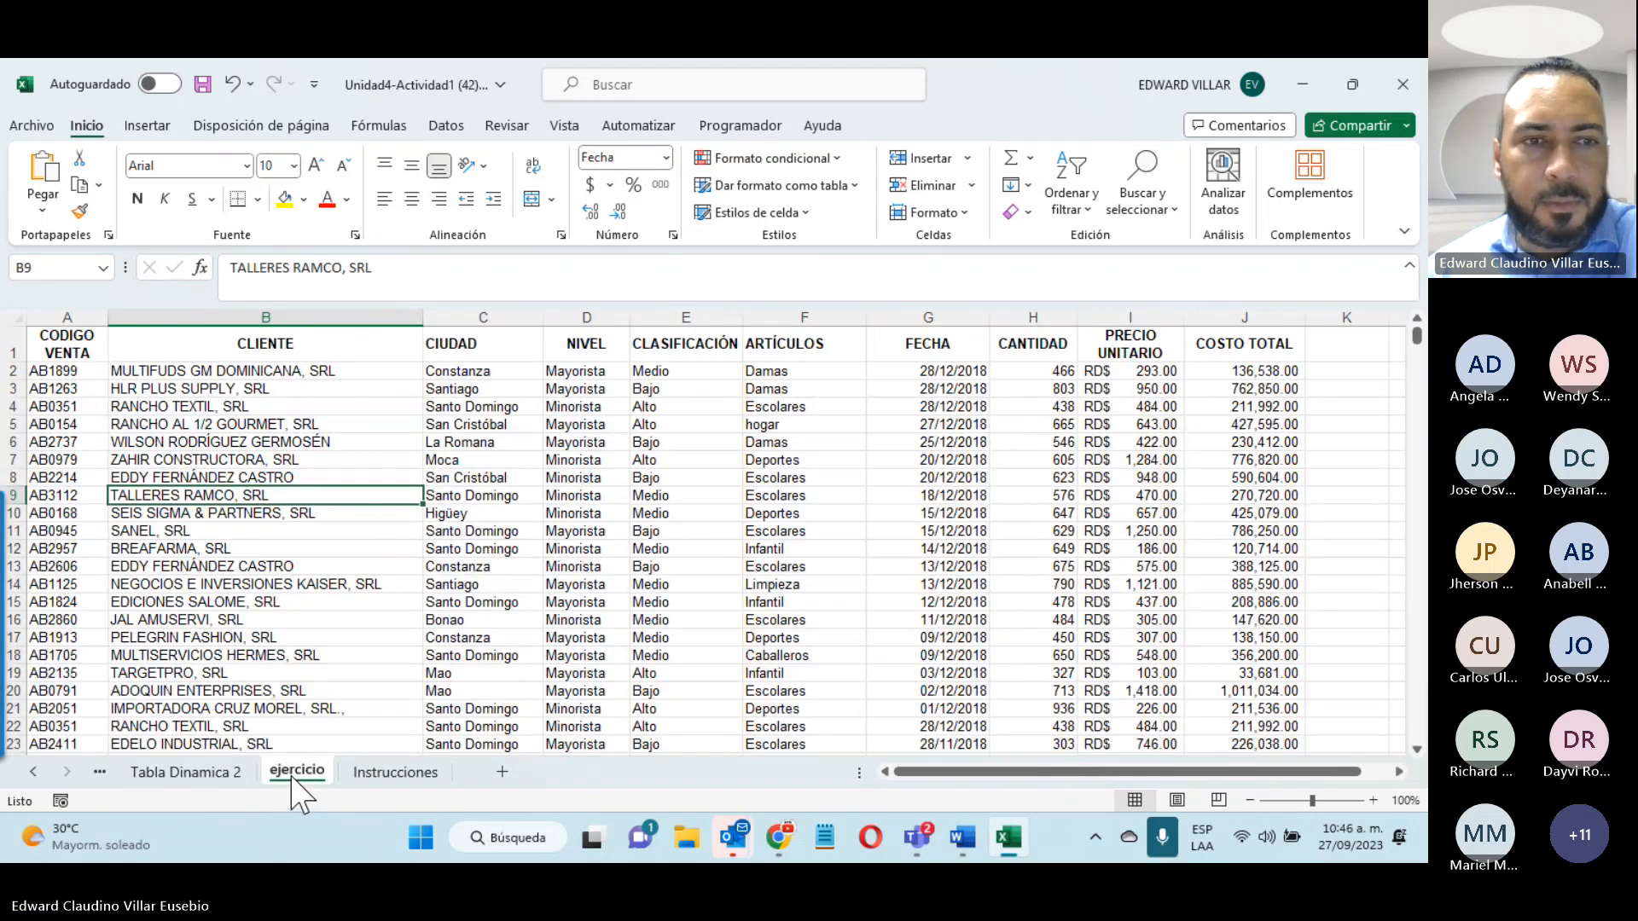
Step: Switch from the Unidad4-Actividad1 workbook to the downloaded Unidad4-Actividad2 (45).xlsx and maximize its window
click(221, 776)
click(348, 773)
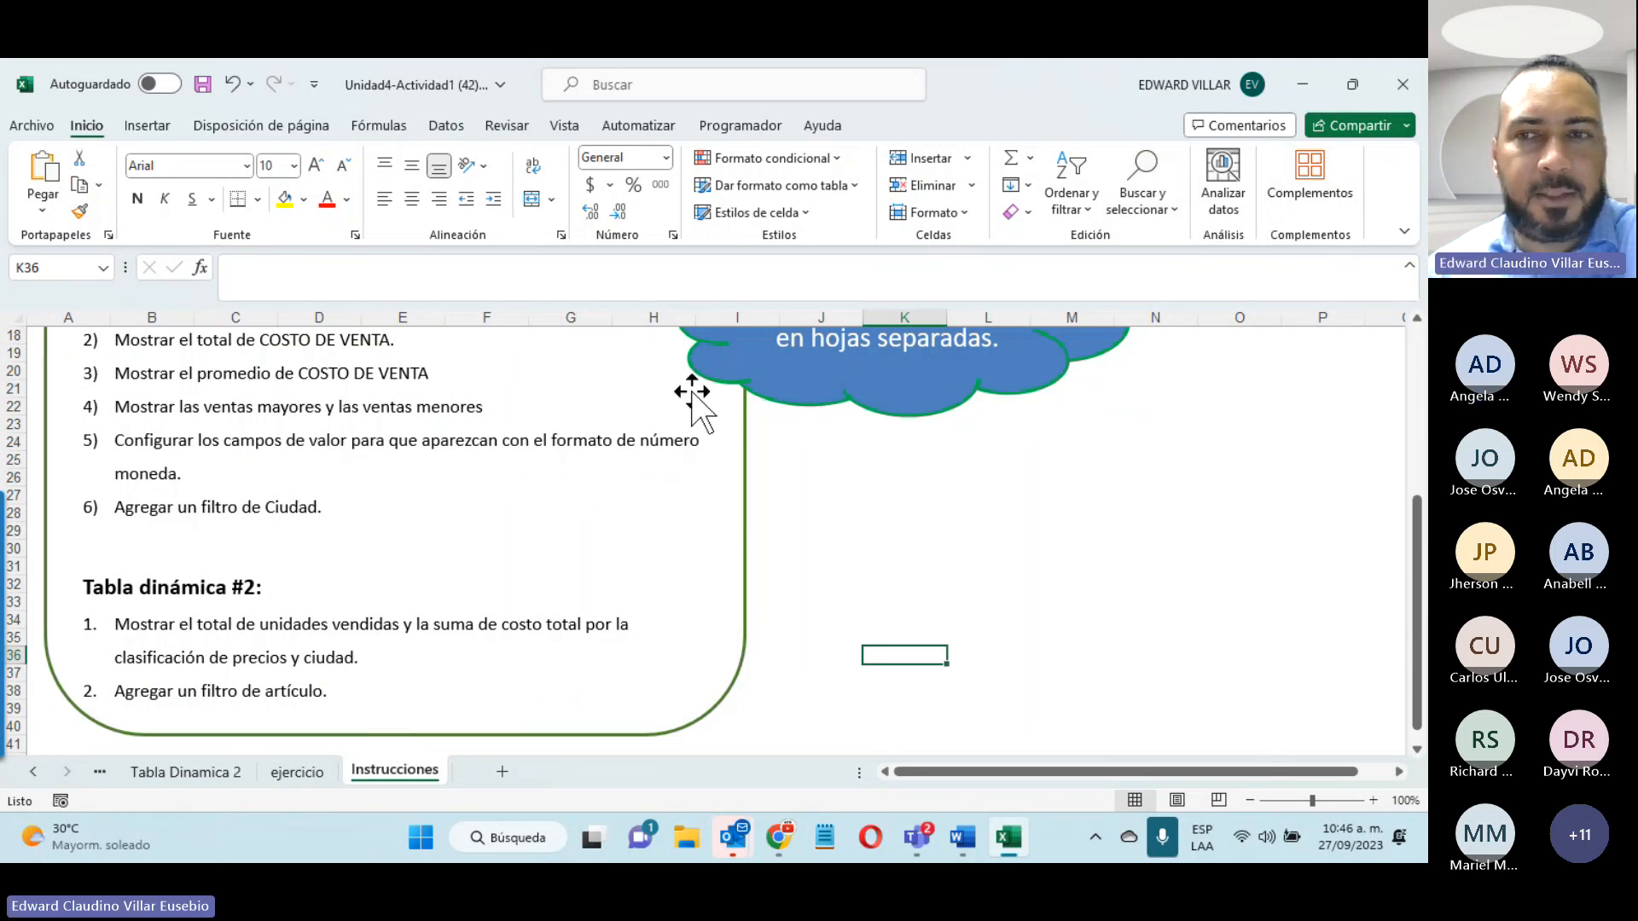
click(1334, 70)
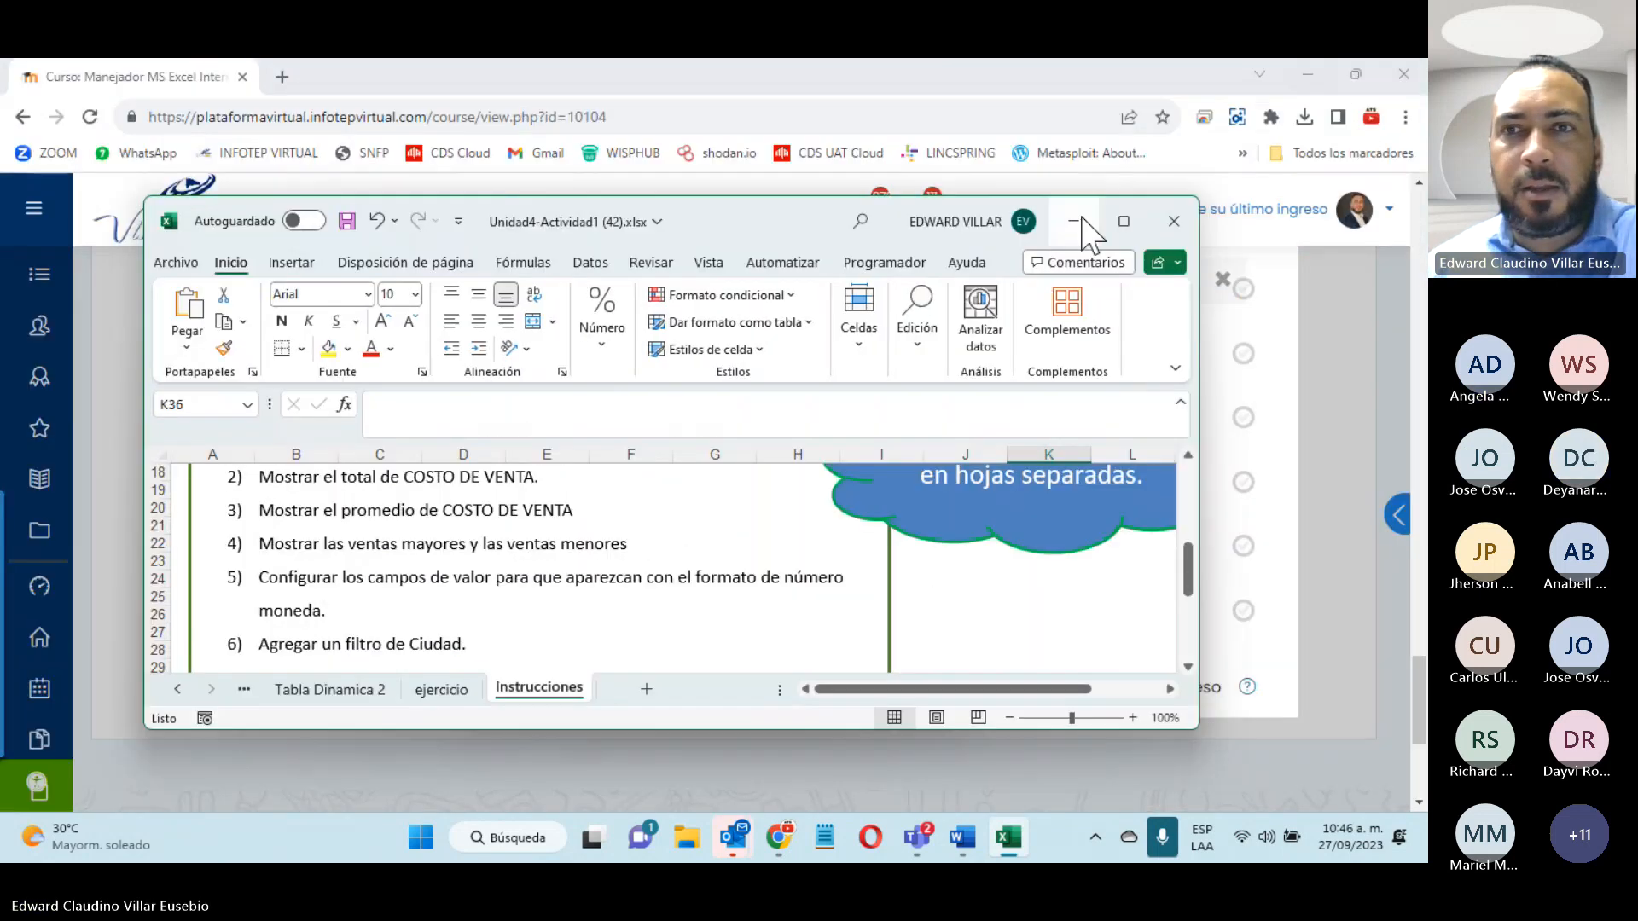
click(1074, 207)
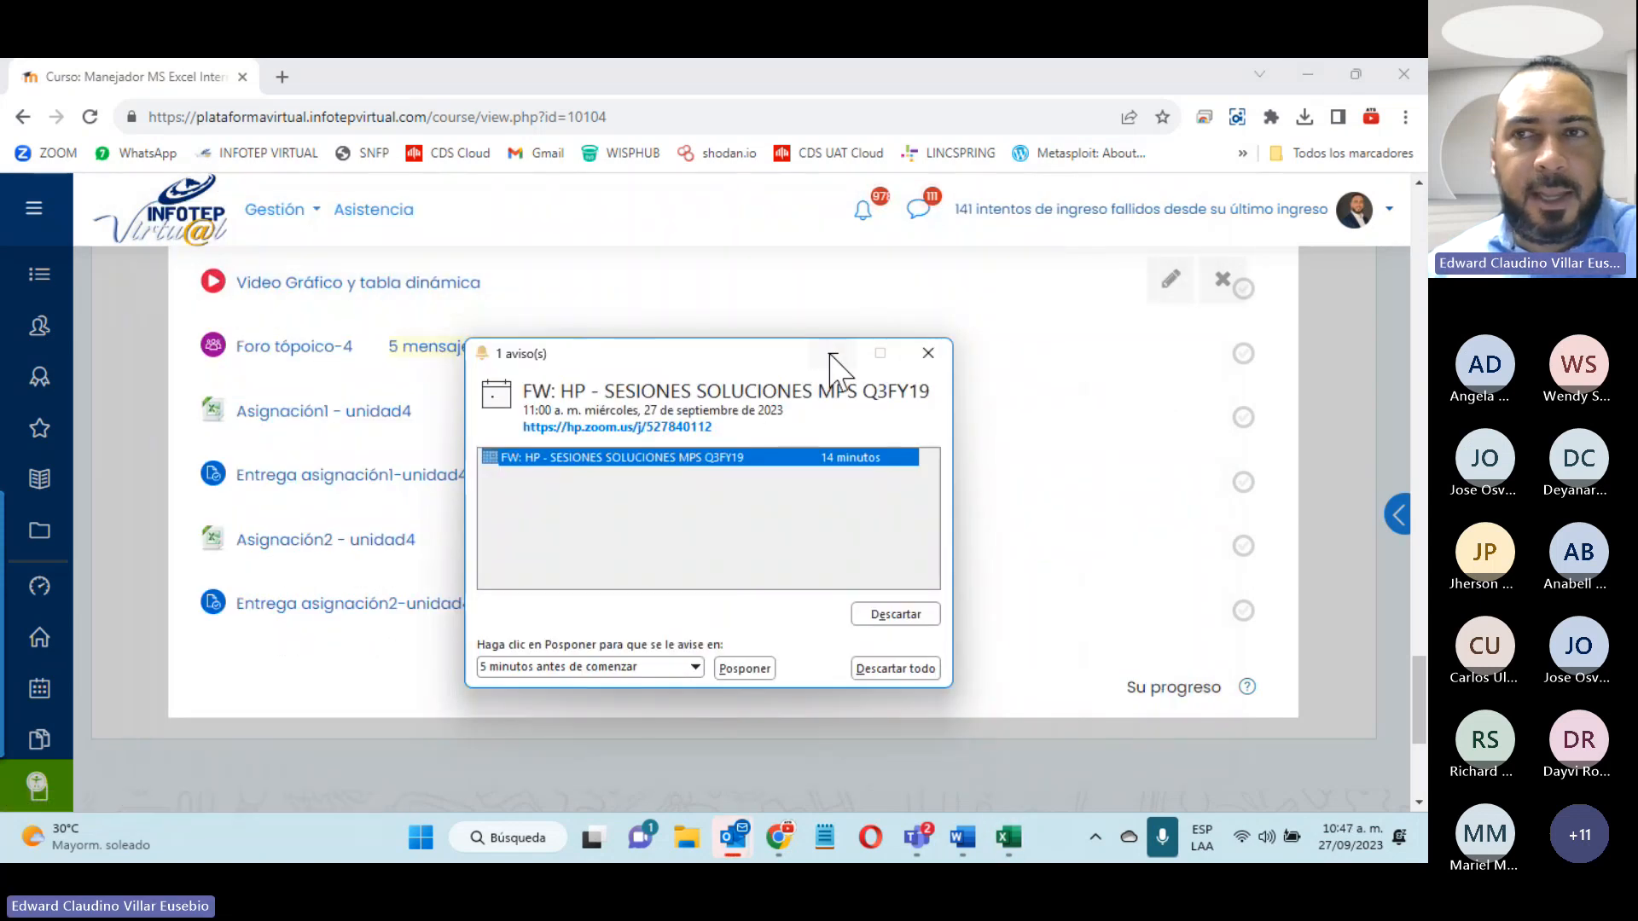
click(830, 353)
click(1303, 117)
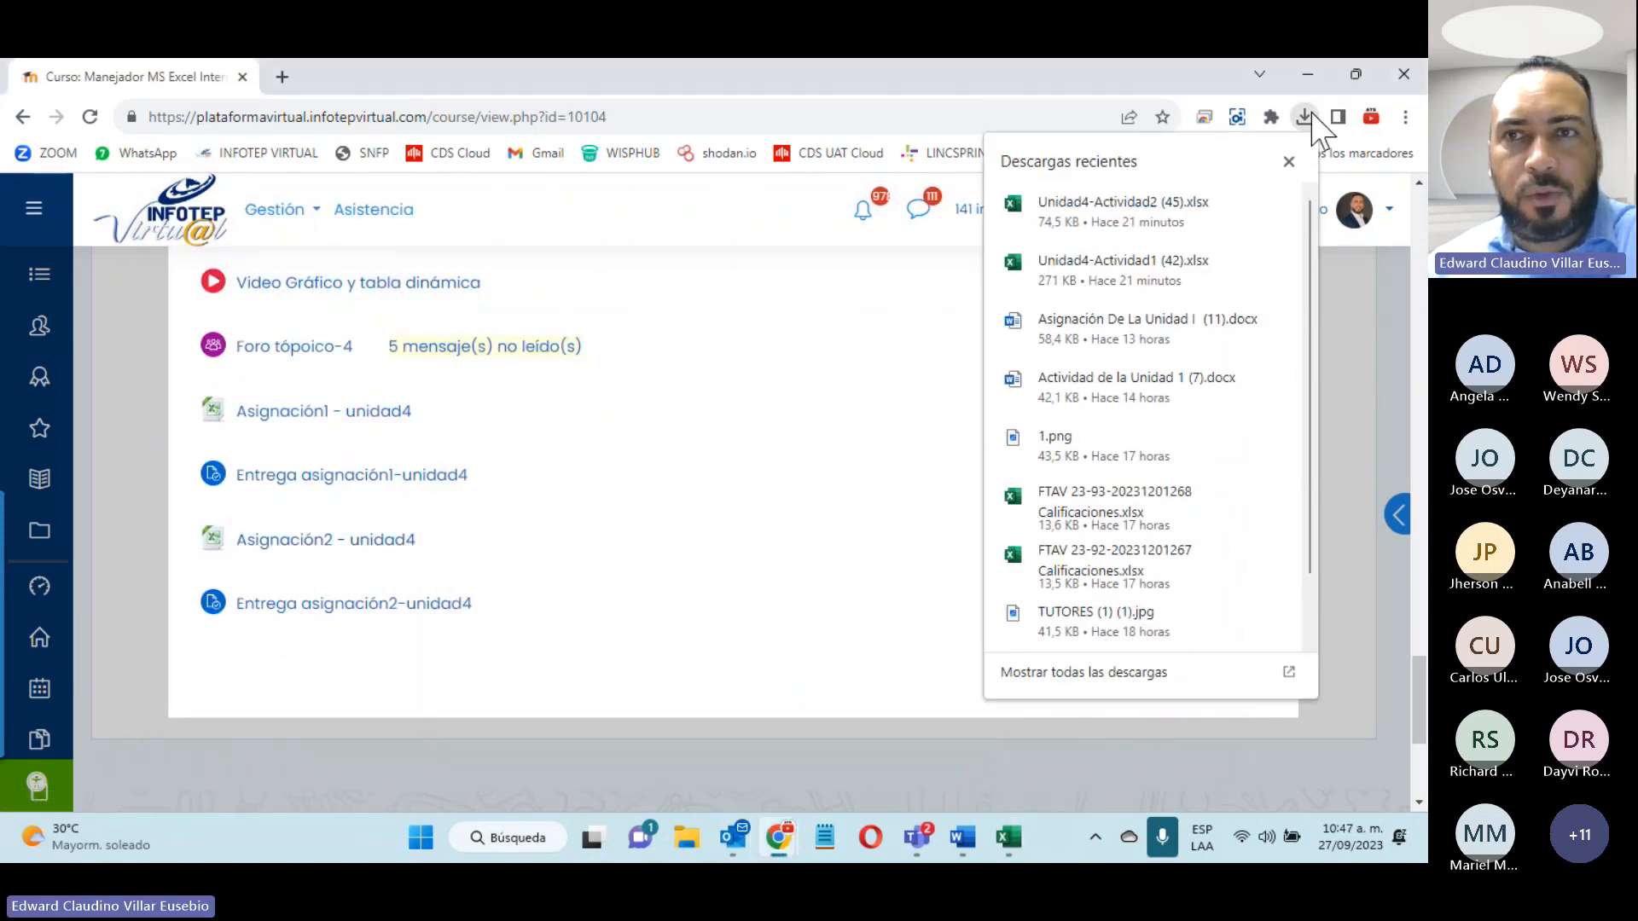
click(1143, 207)
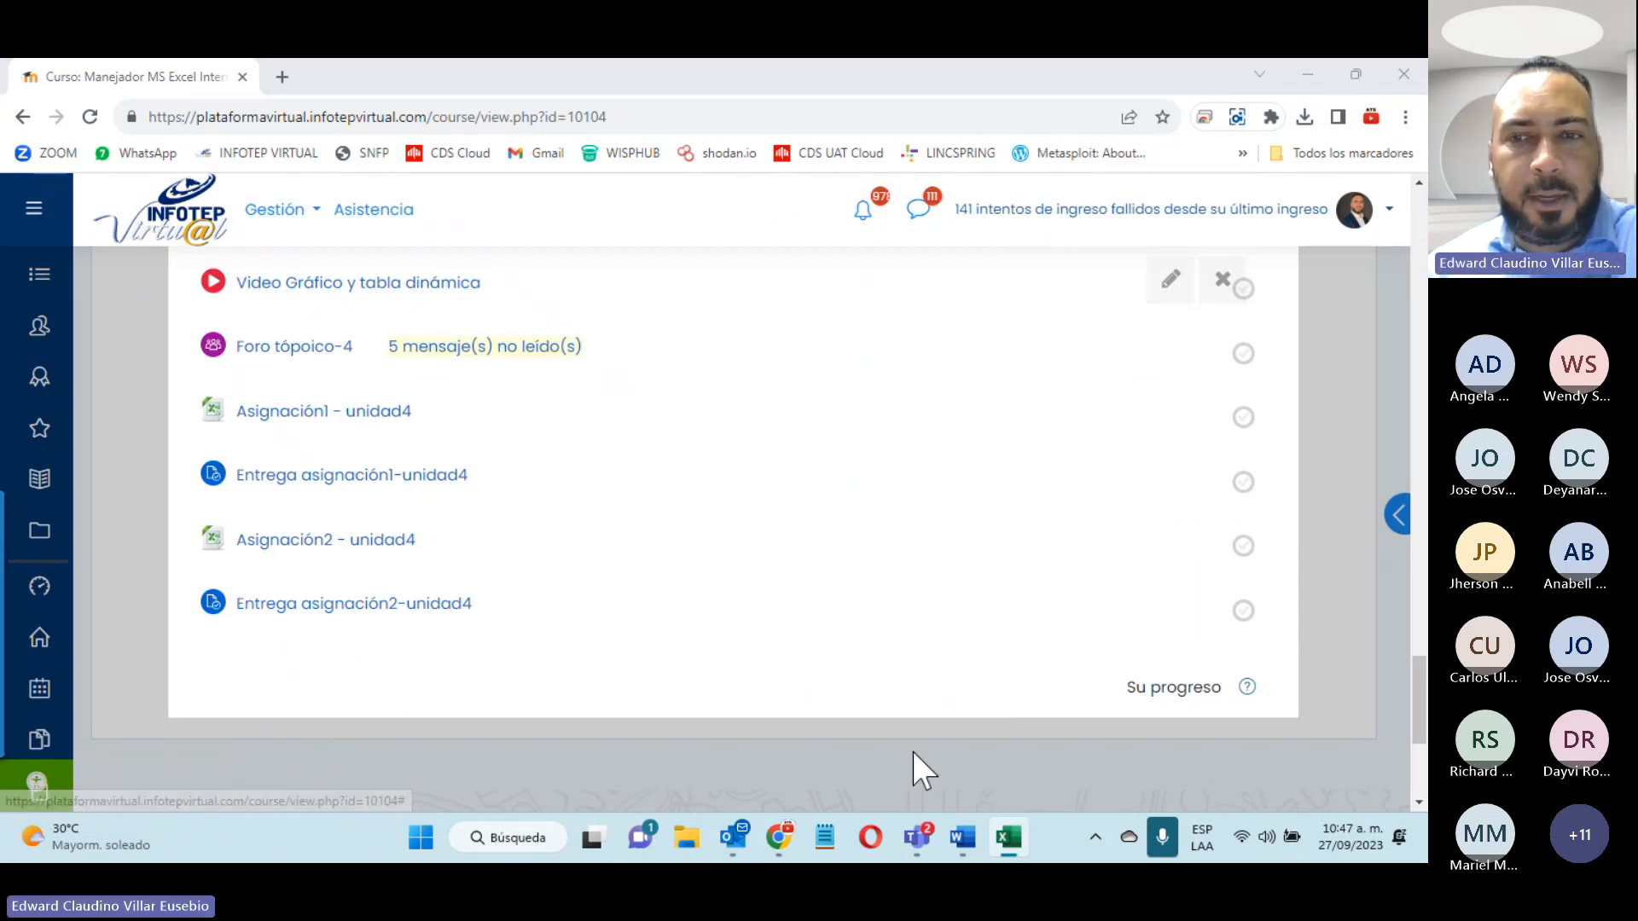
click(1007, 840)
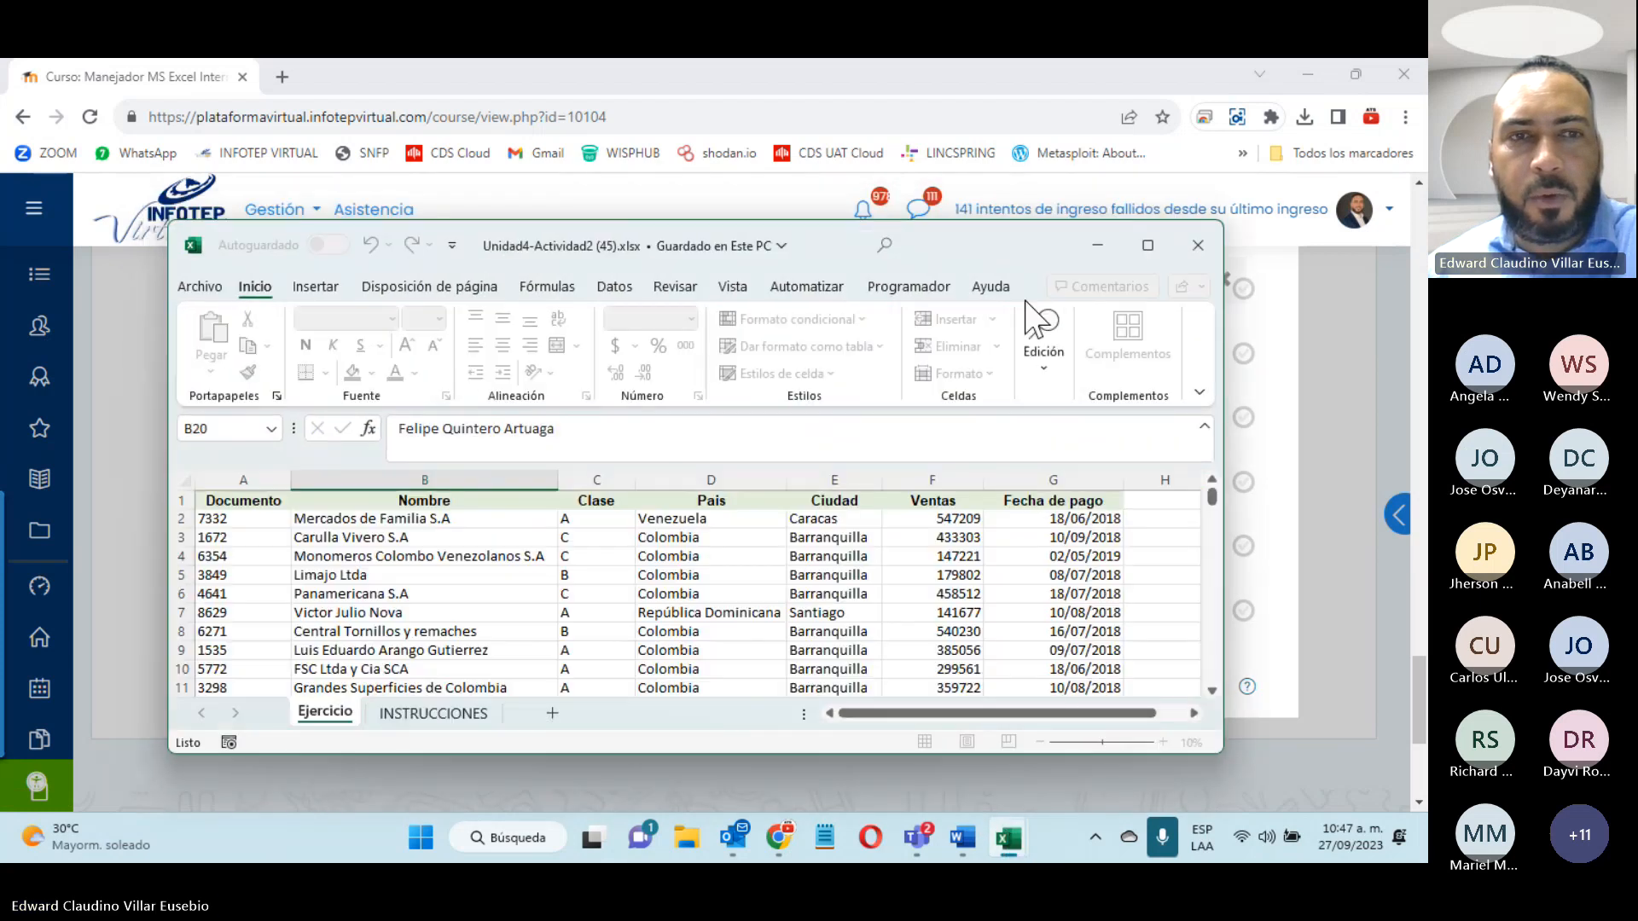
click(1149, 247)
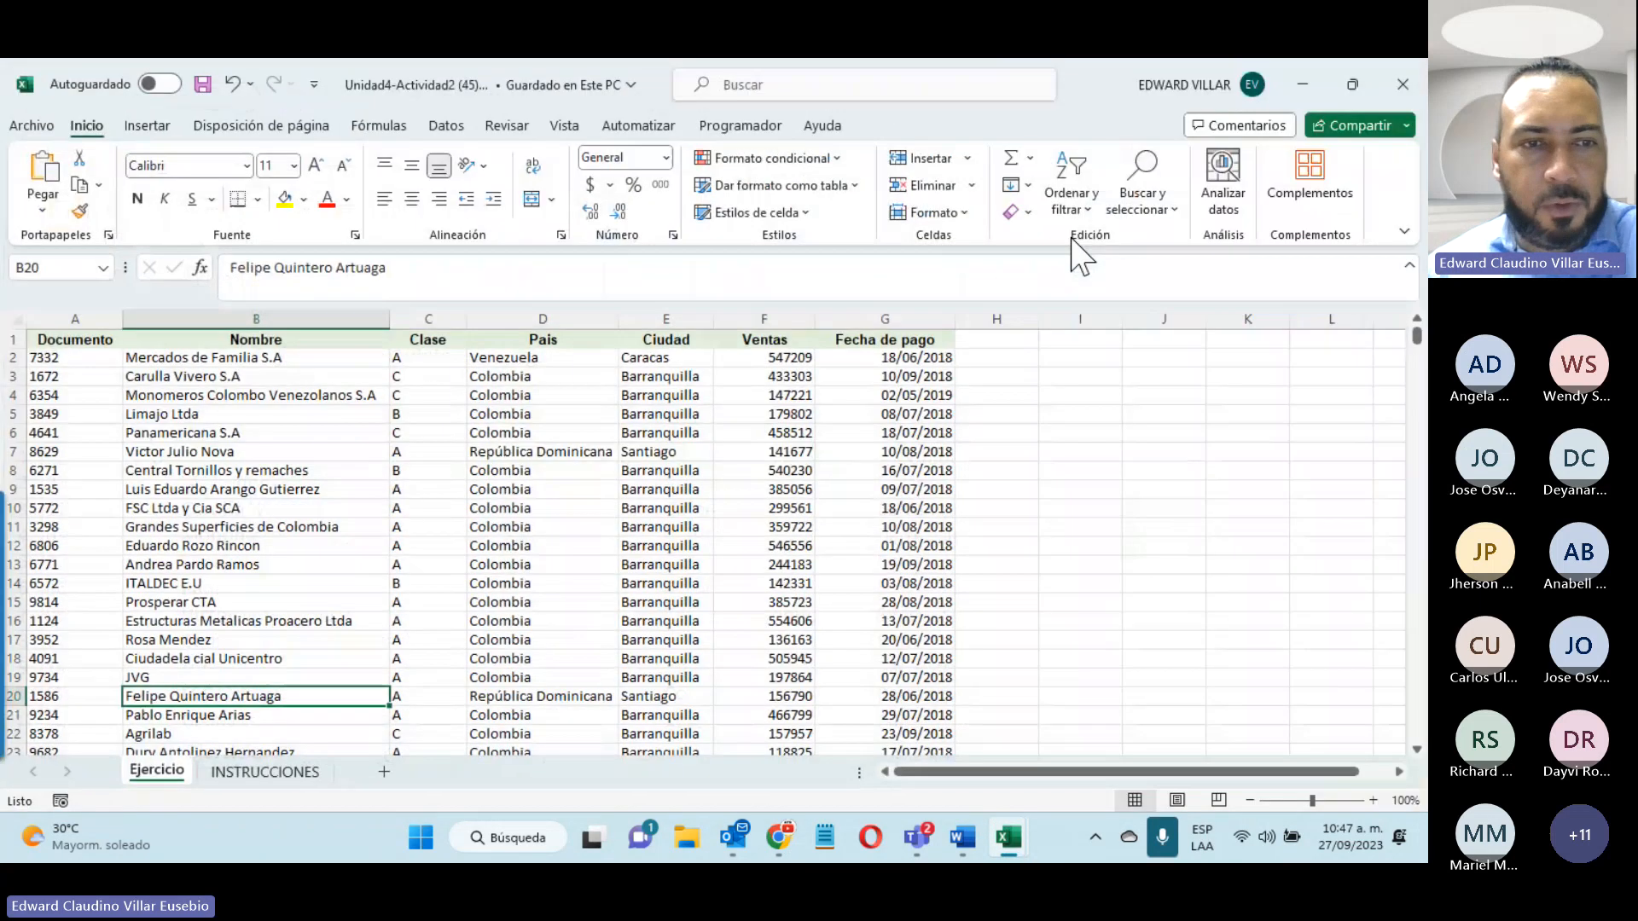
Step: Review the pivot chart requirements on the INSTRUCCIONES sheet and look over the sales data on the Ejercicio sheet
click(265, 772)
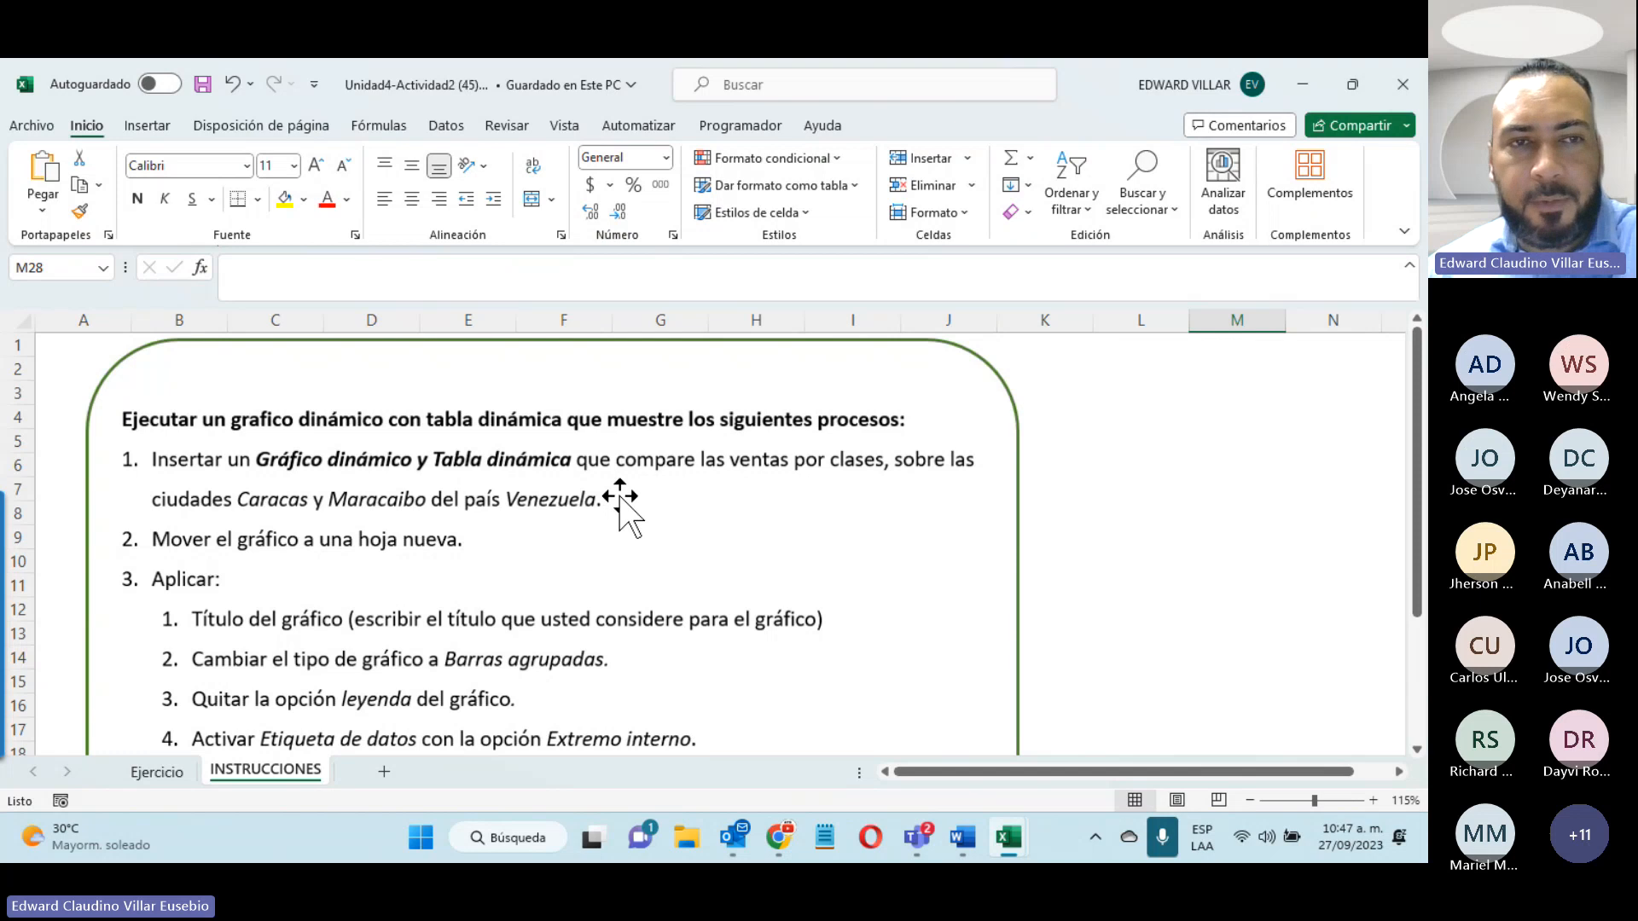
click(162, 773)
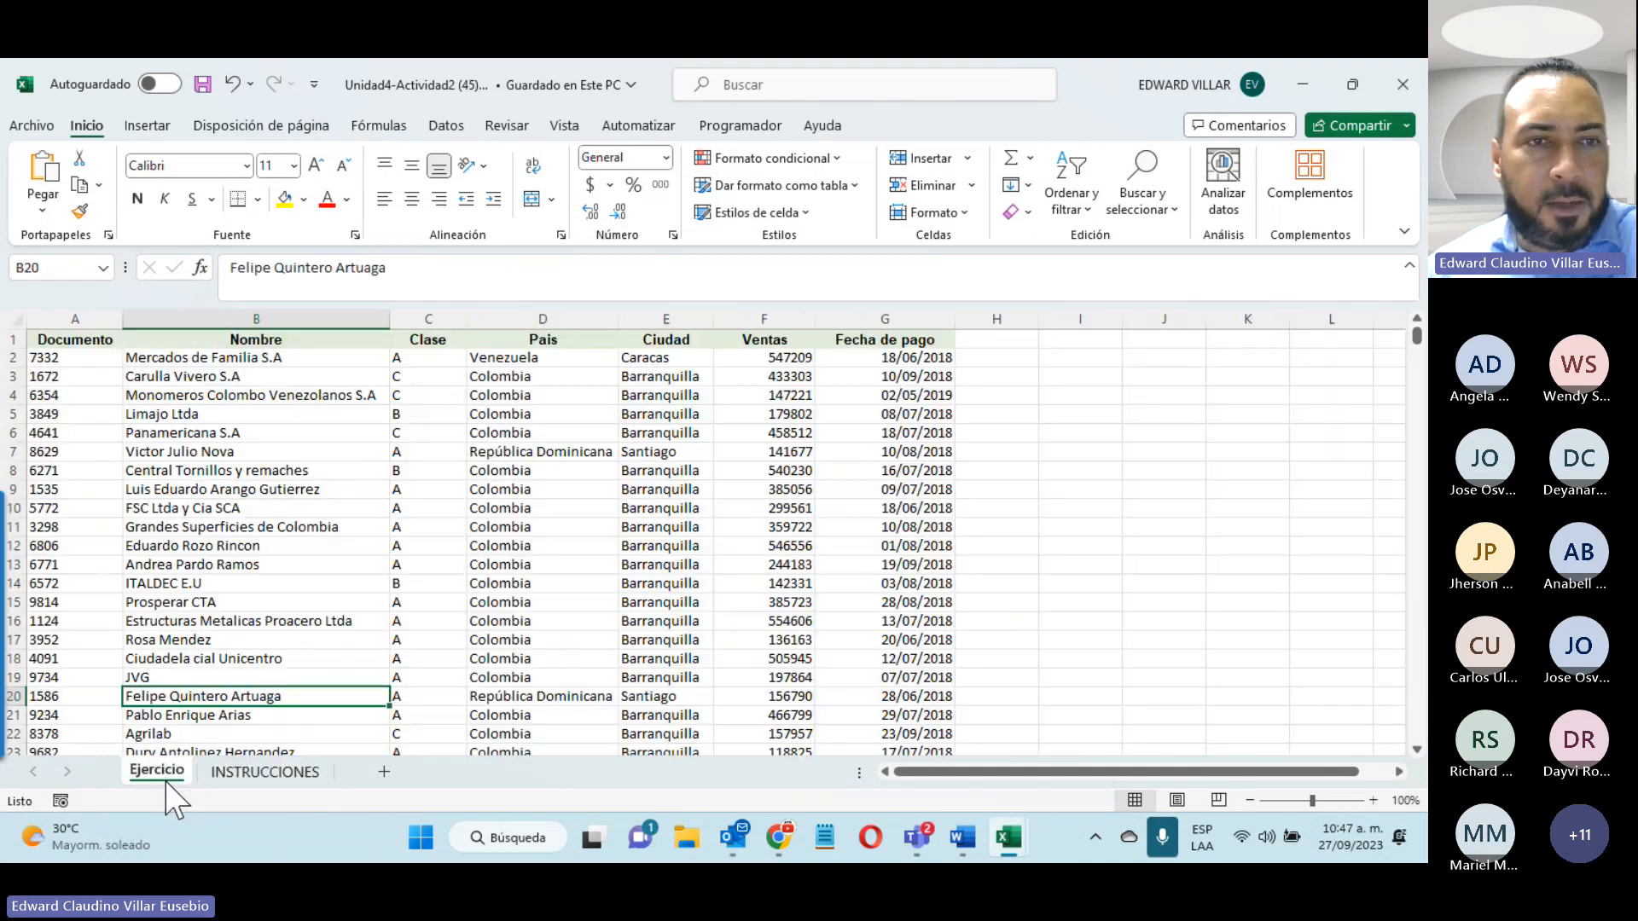
click(140, 471)
click(590, 415)
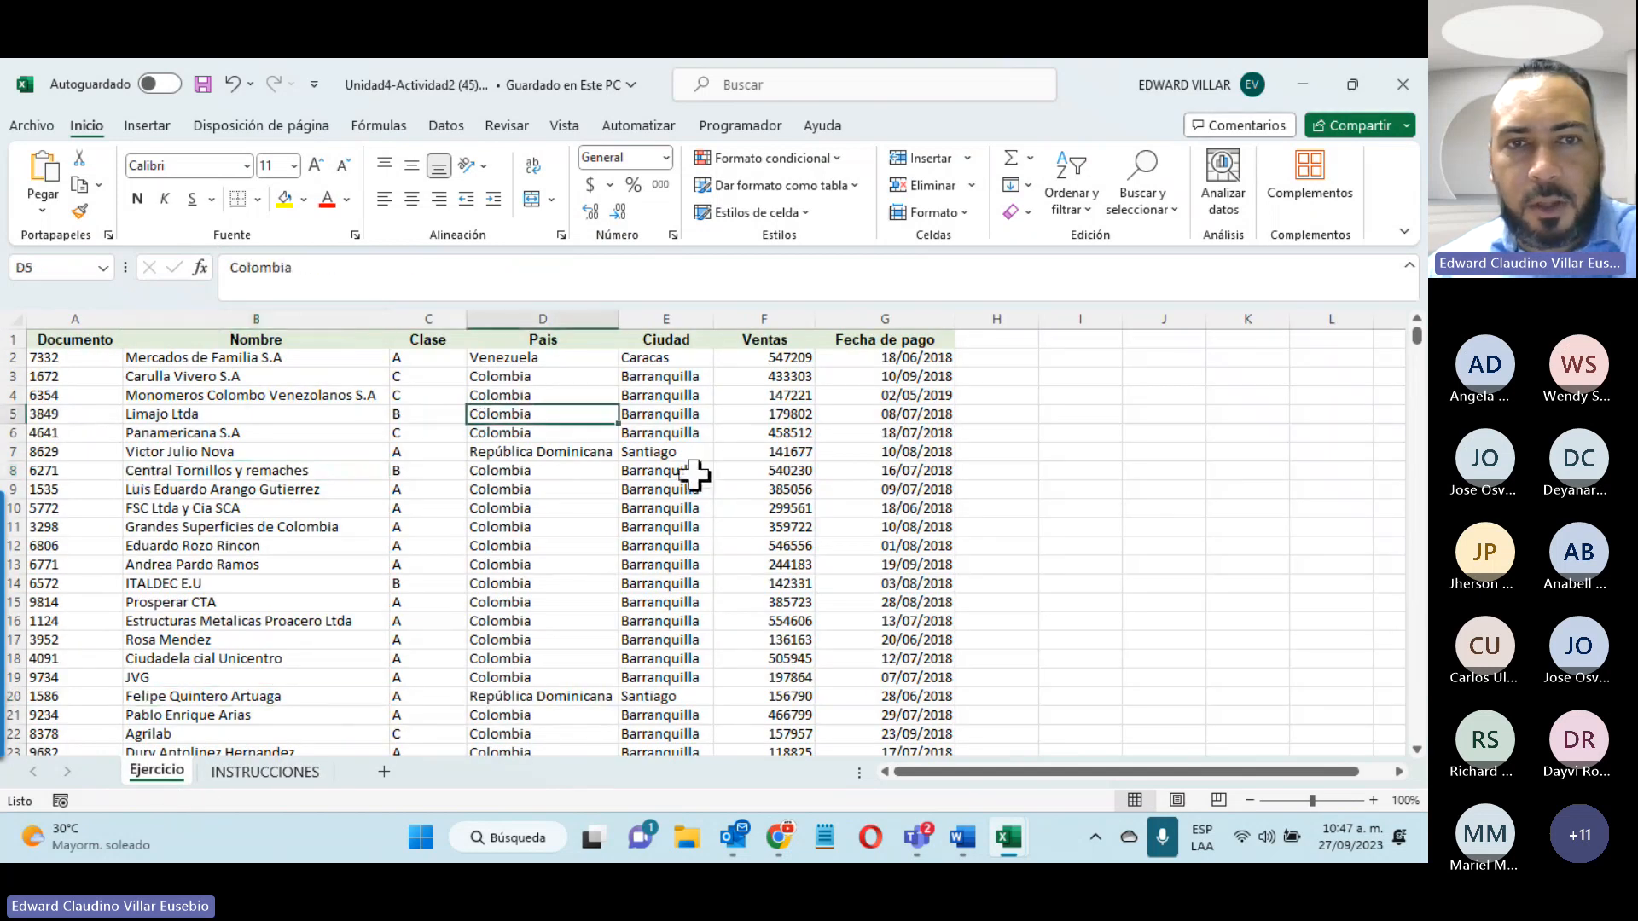
scroll(695, 475, down, 8)
scroll(695, 475, up, 8)
Step: Insert a pivot chart with its pivot table from the range Ejercicio!$A$1:$G$630 on a new worksheet
click(273, 433)
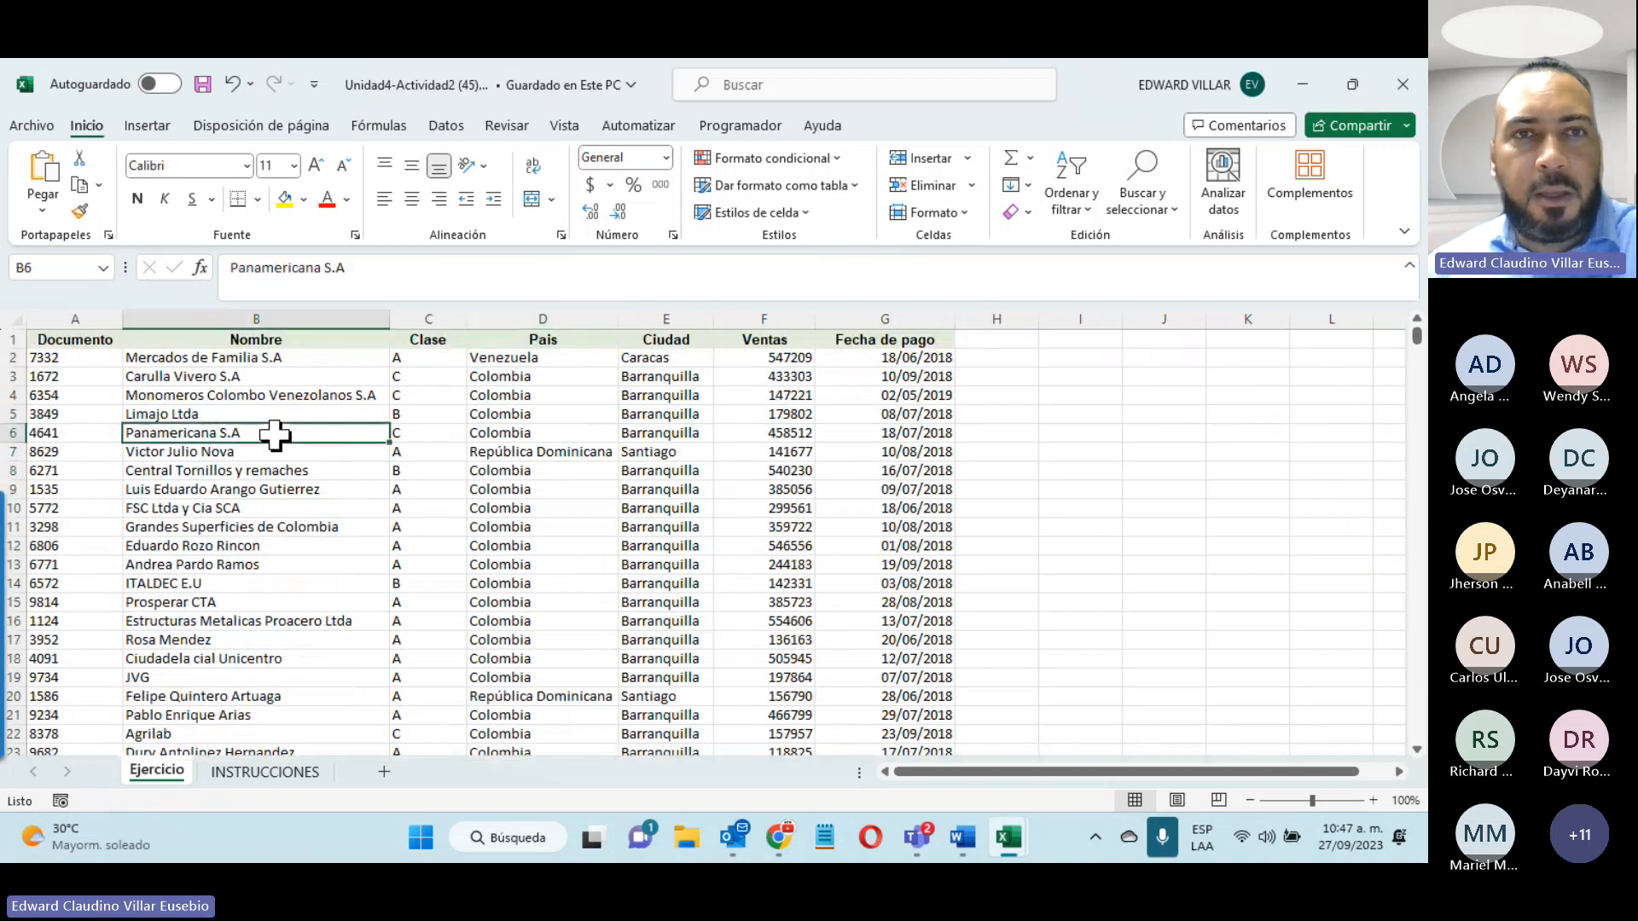
click(147, 126)
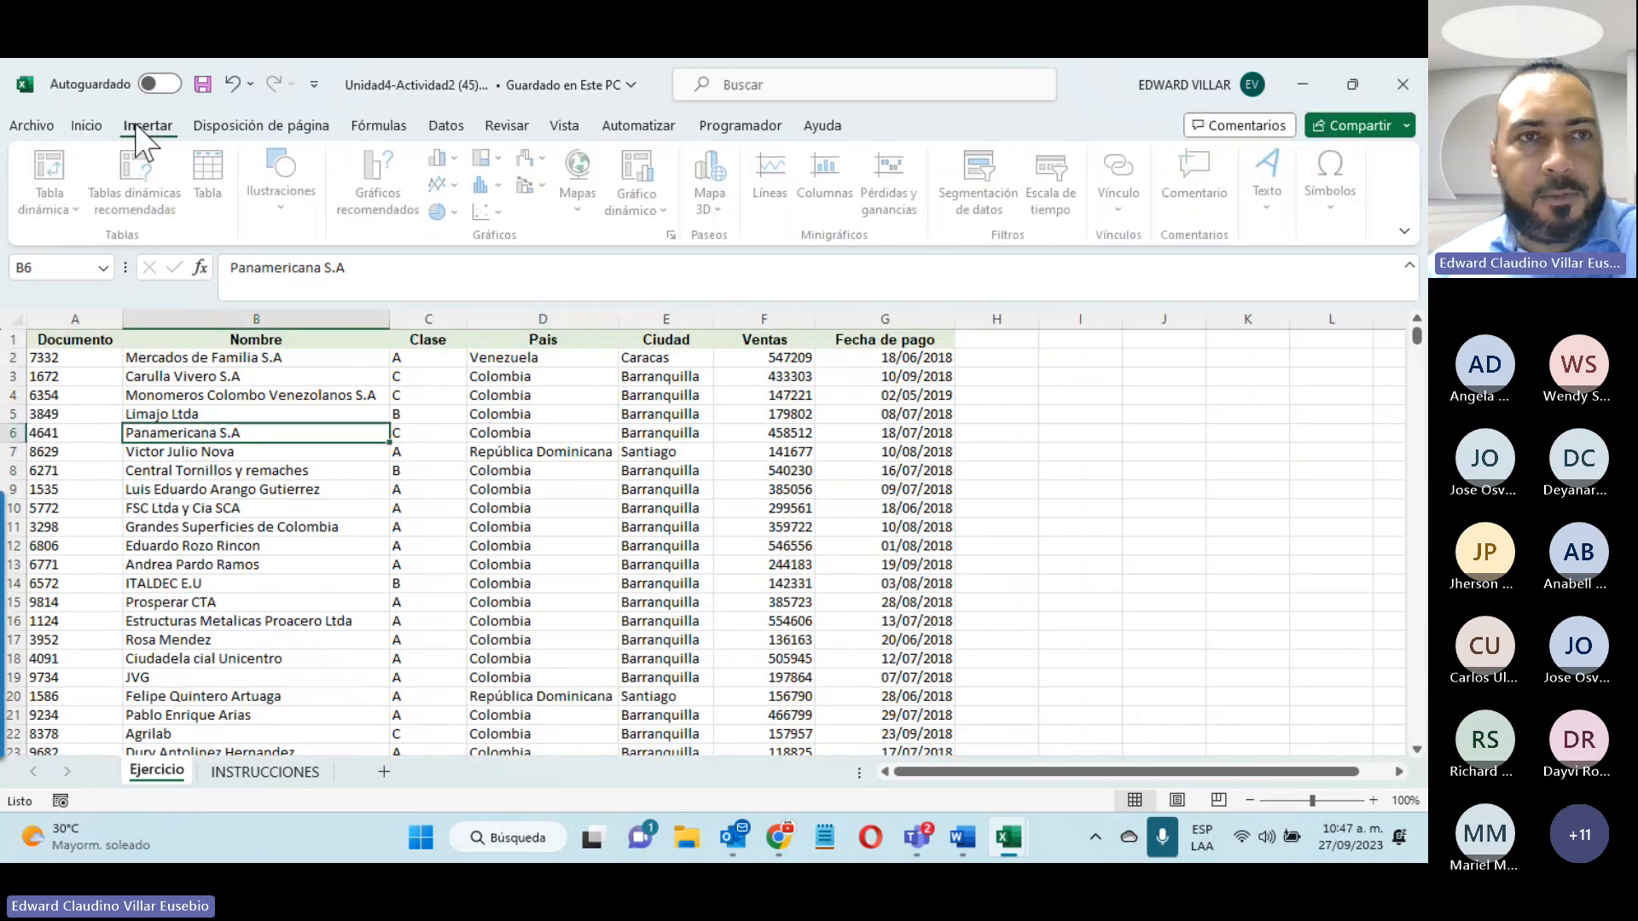
click(641, 220)
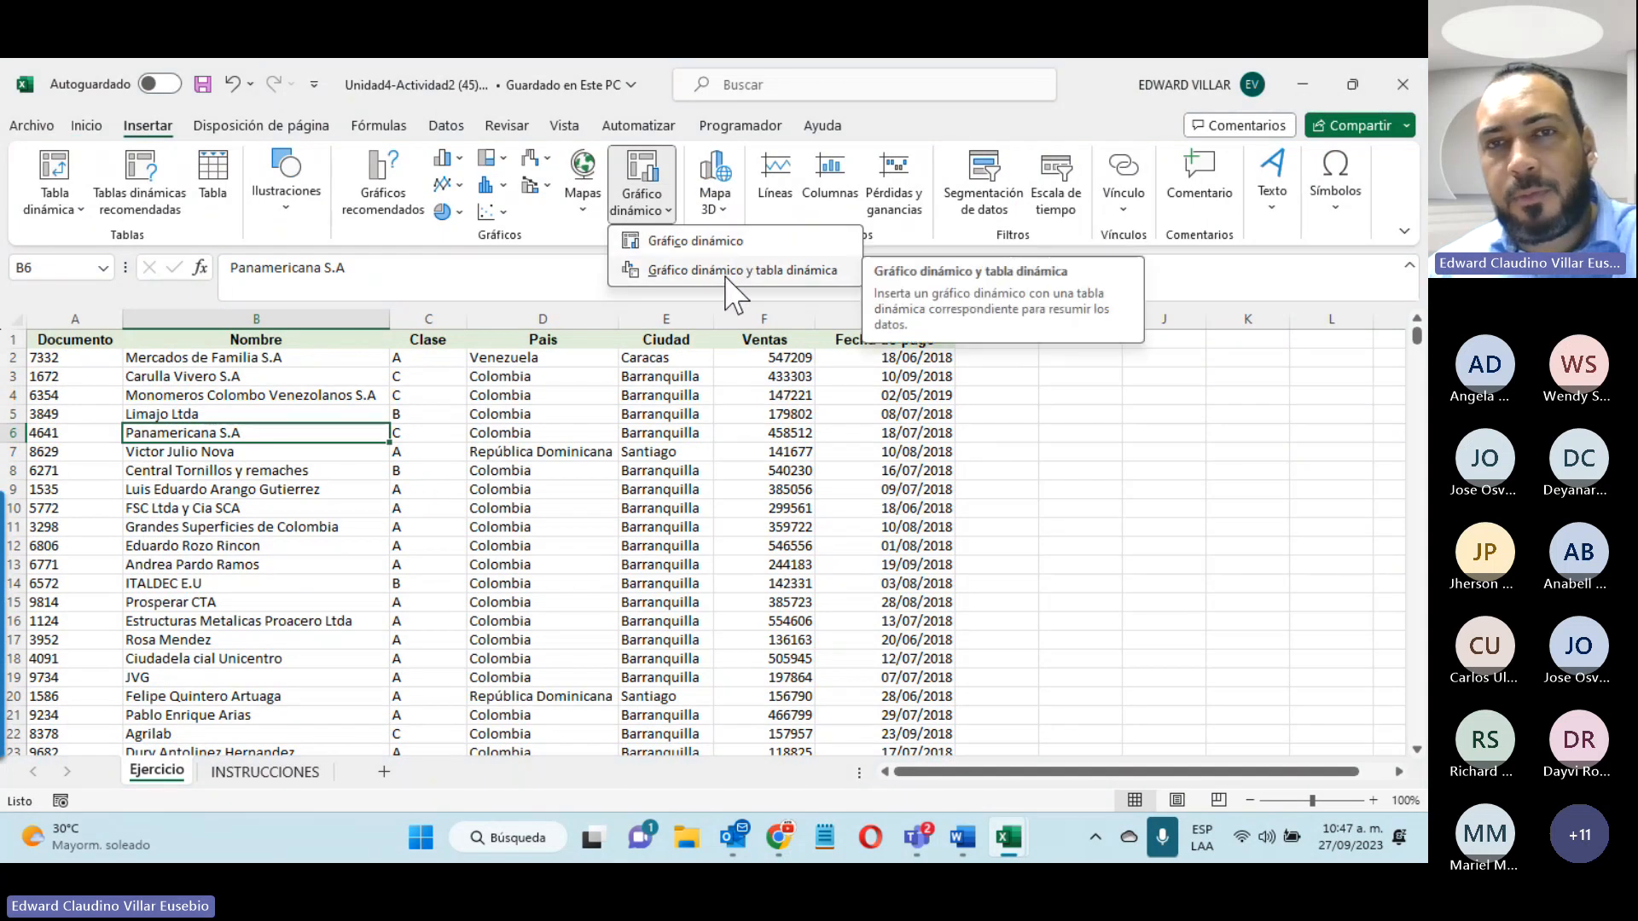
click(726, 271)
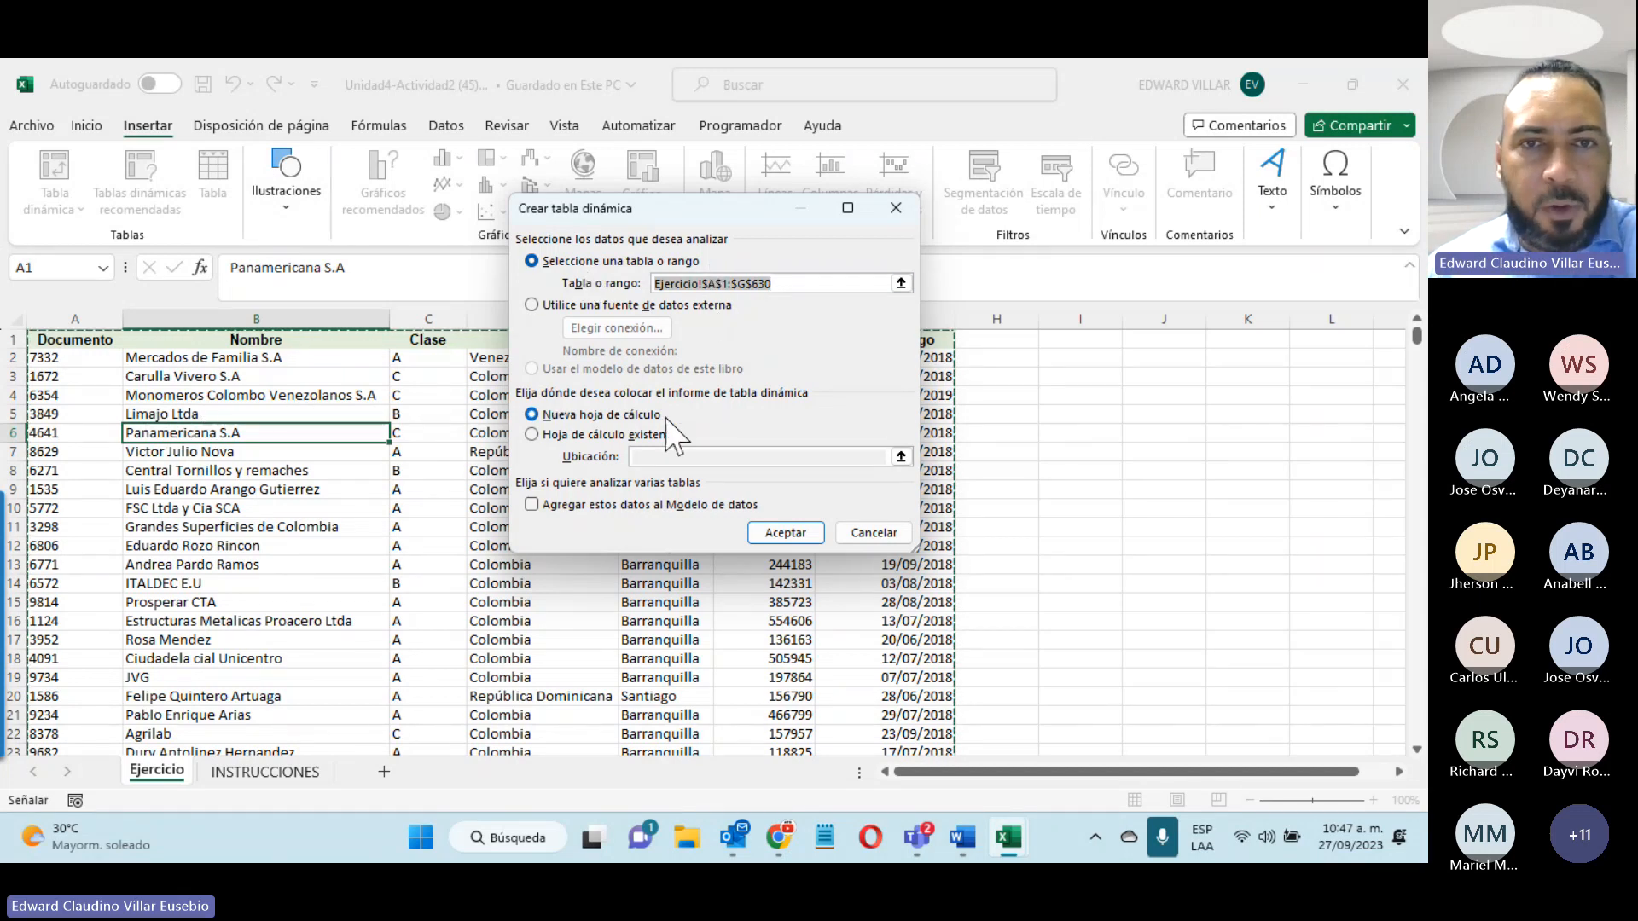
click(802, 541)
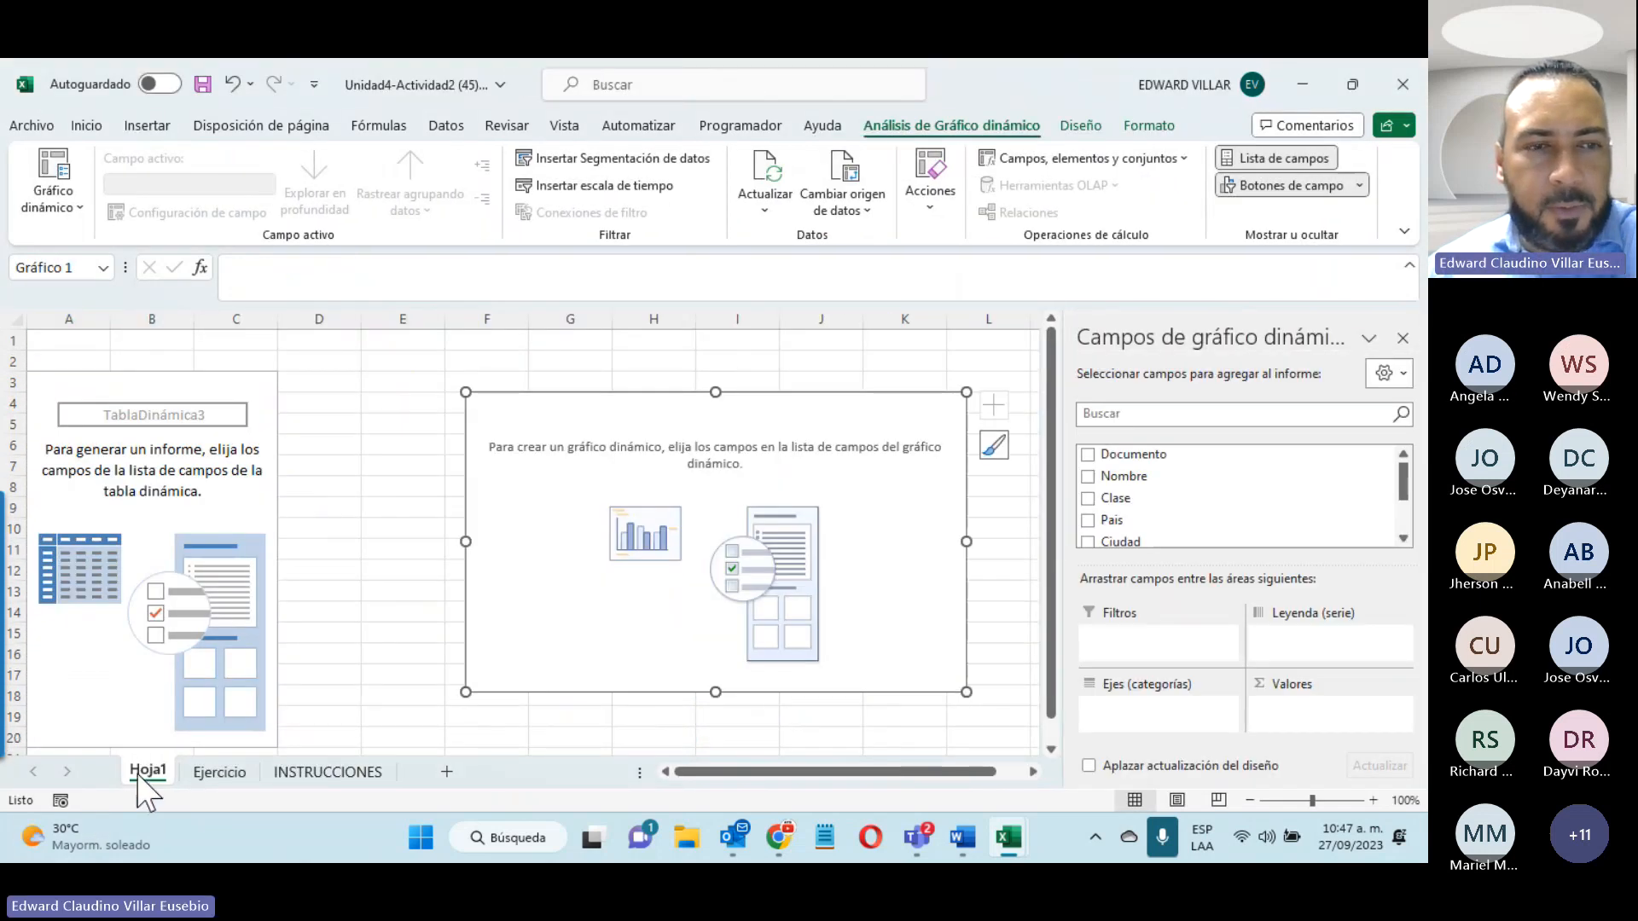
Step: Rename the new pivot sheet as Tabla y Grafico Dinamico
right_click(139, 776)
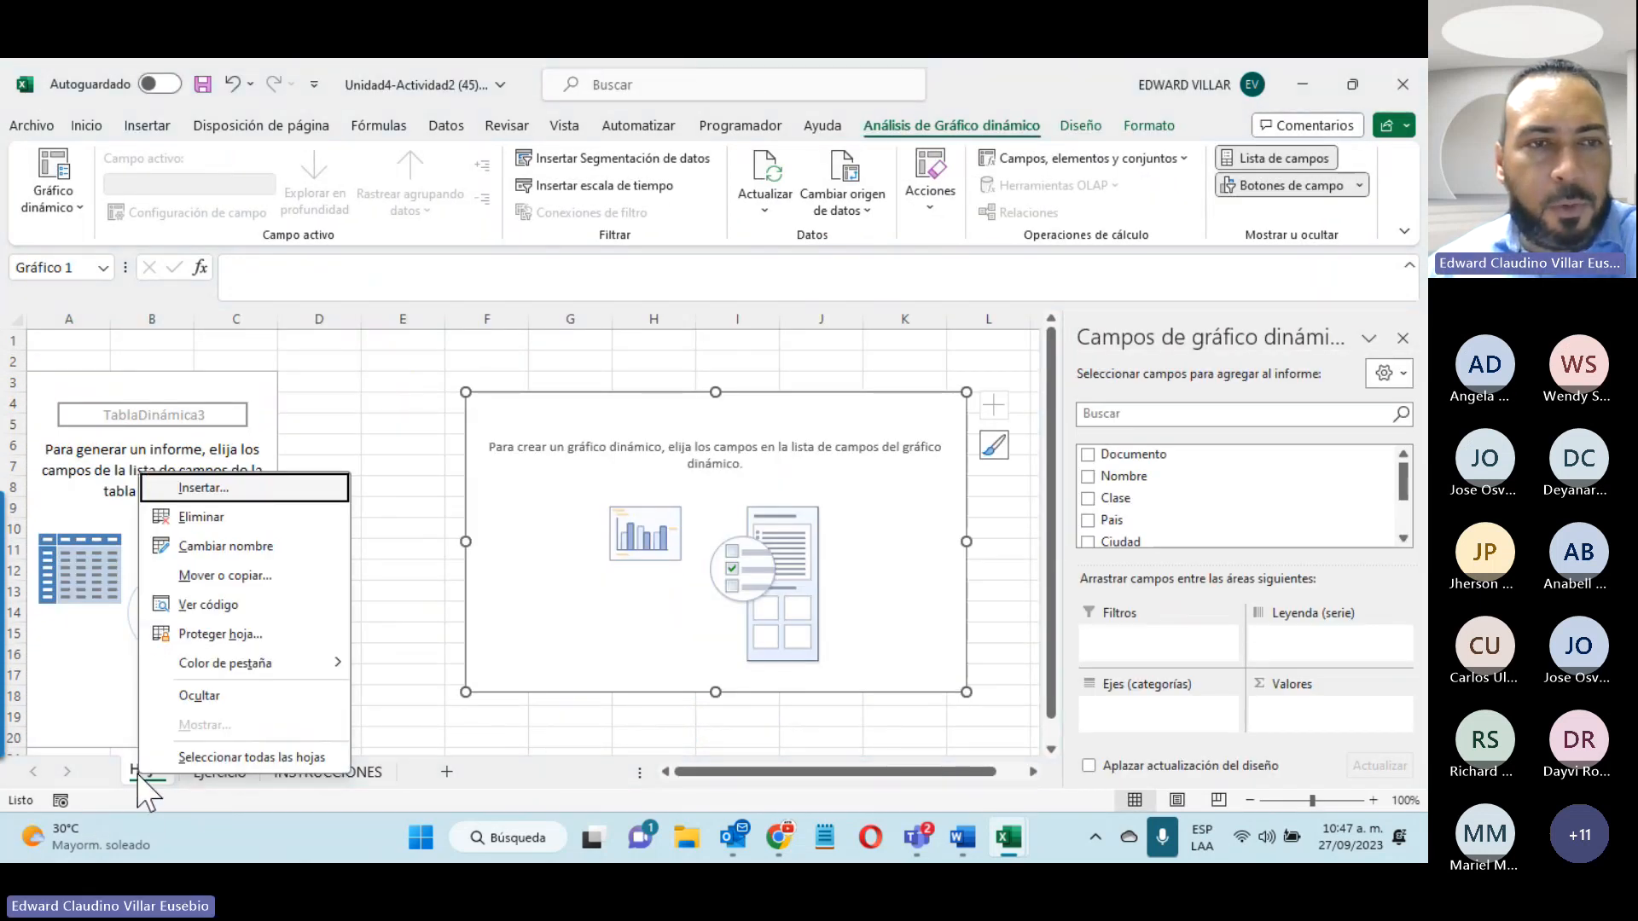
click(192, 545)
text(Tab)
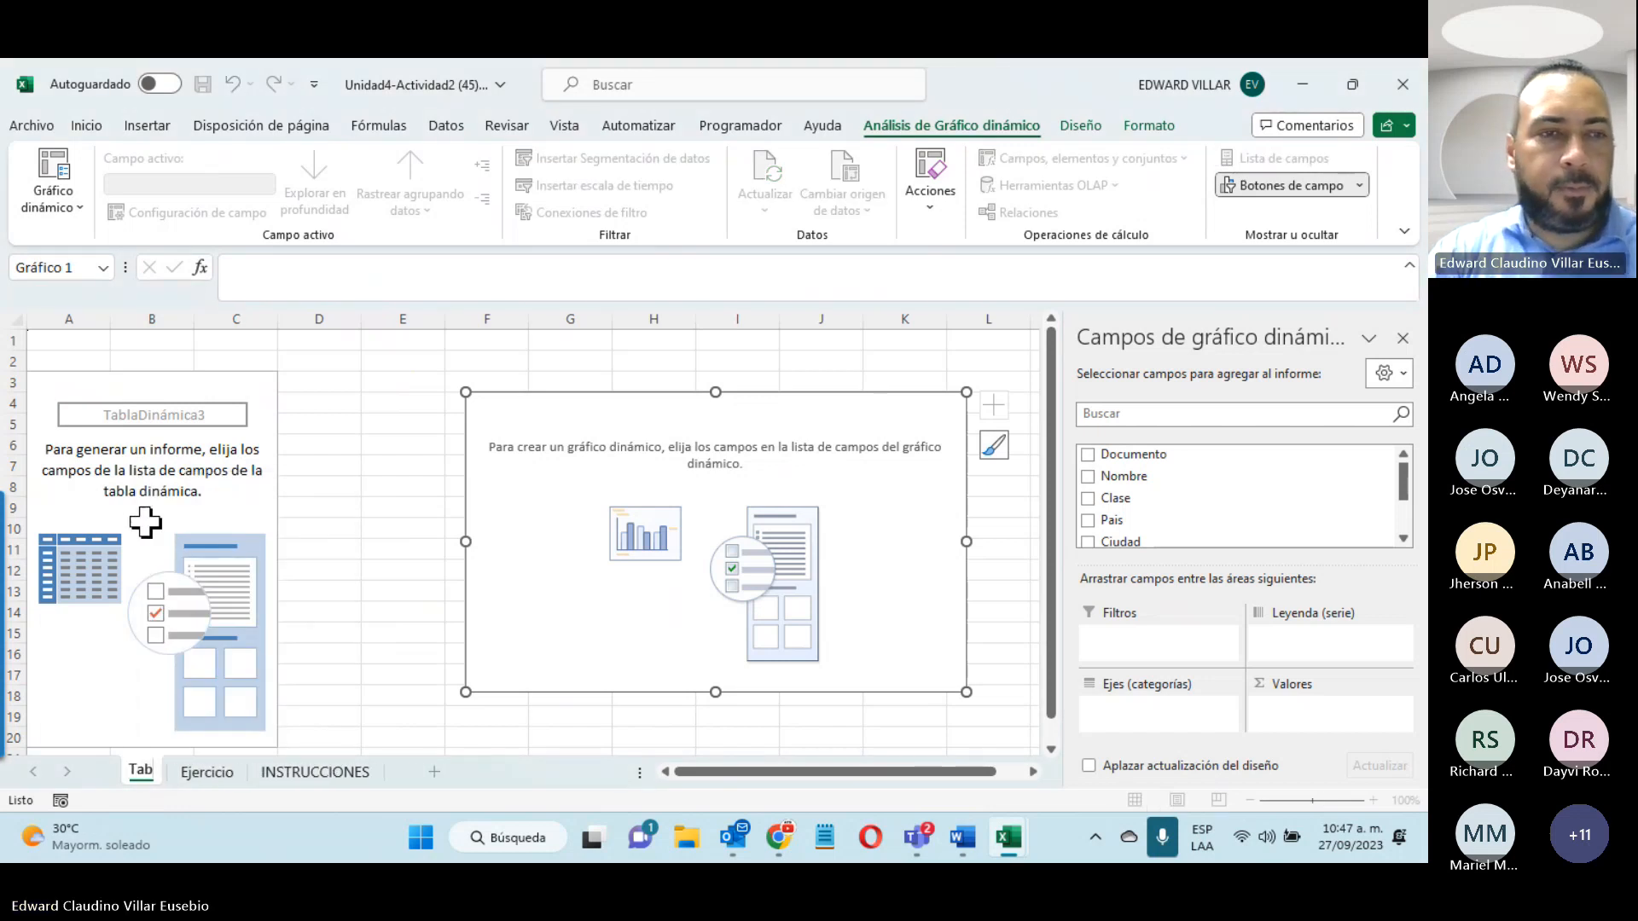
text(la y Gra)
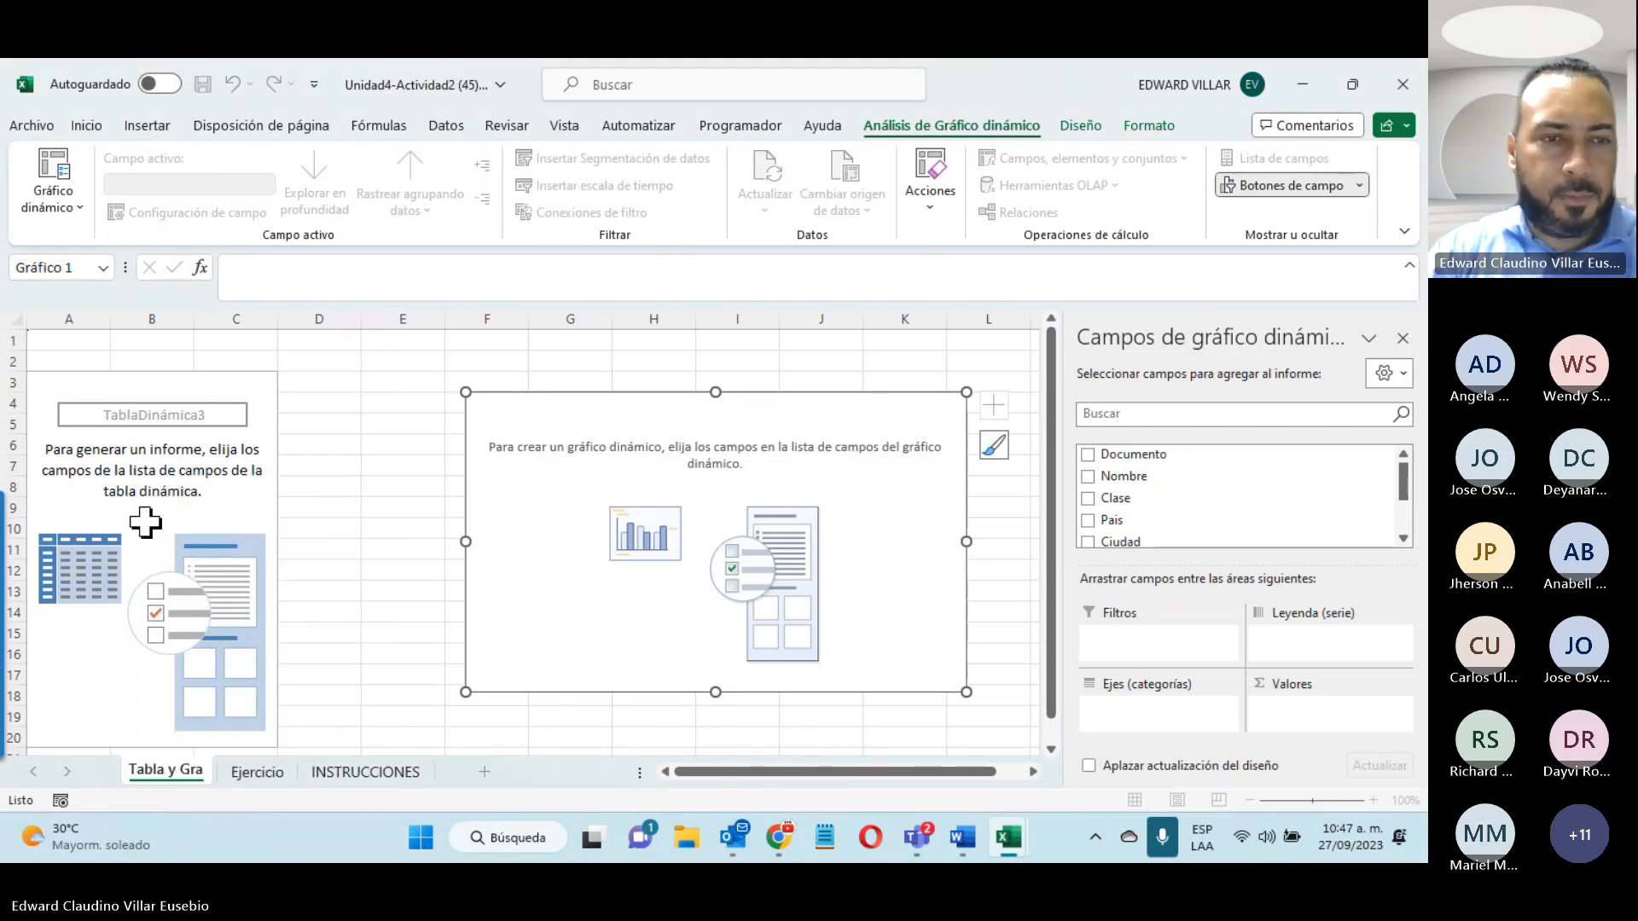
text(fico Dinamico)
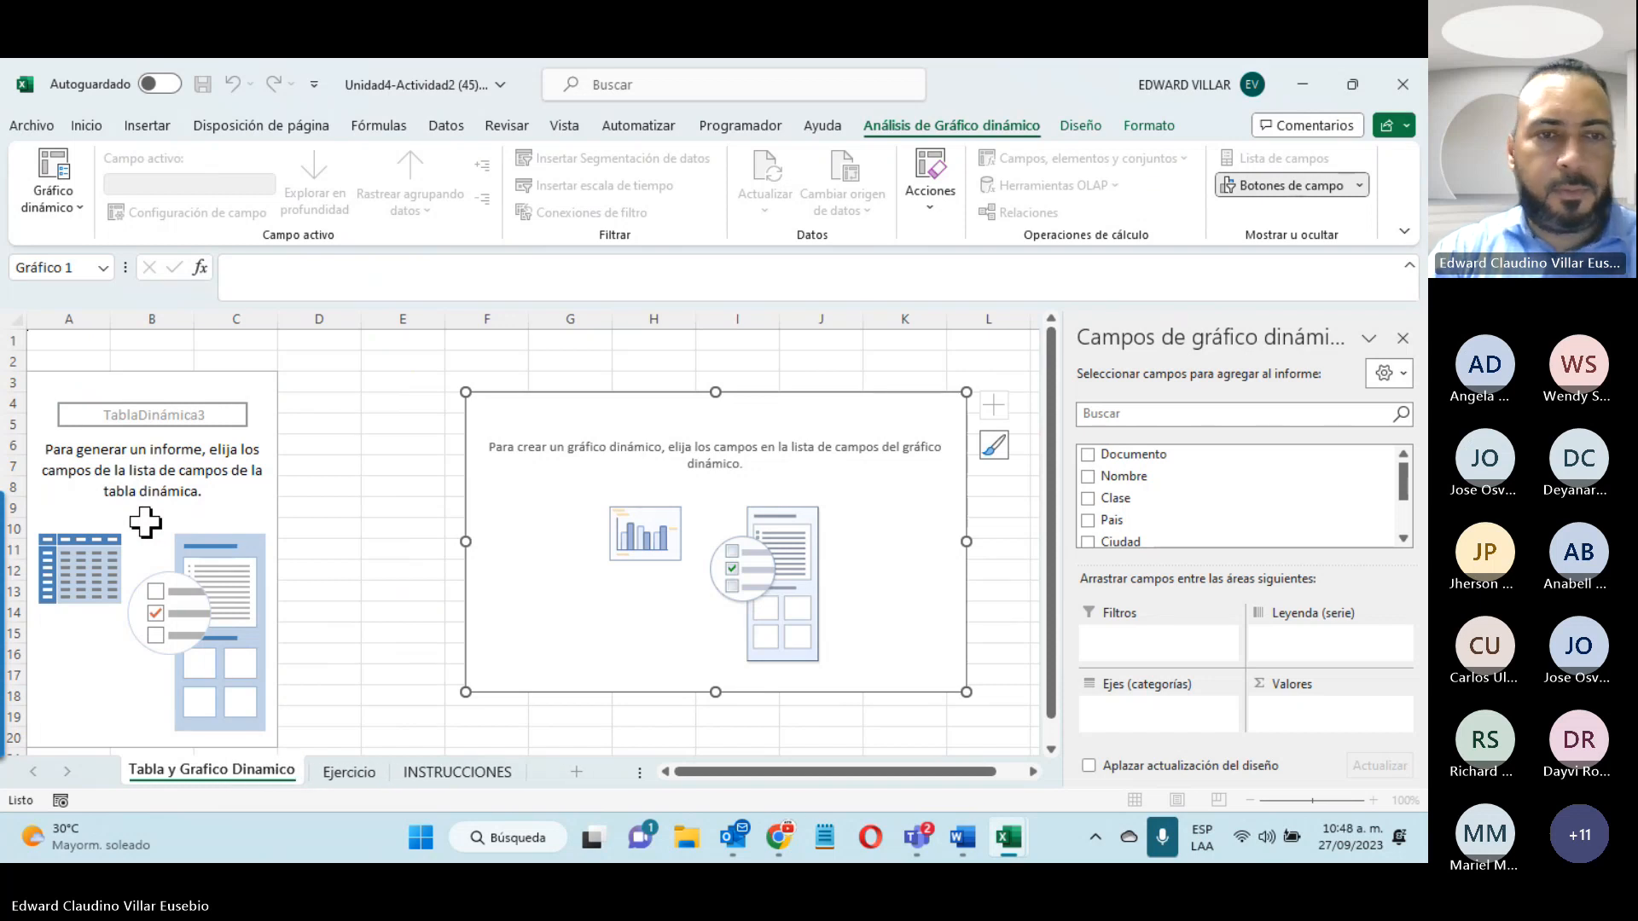
key(Return)
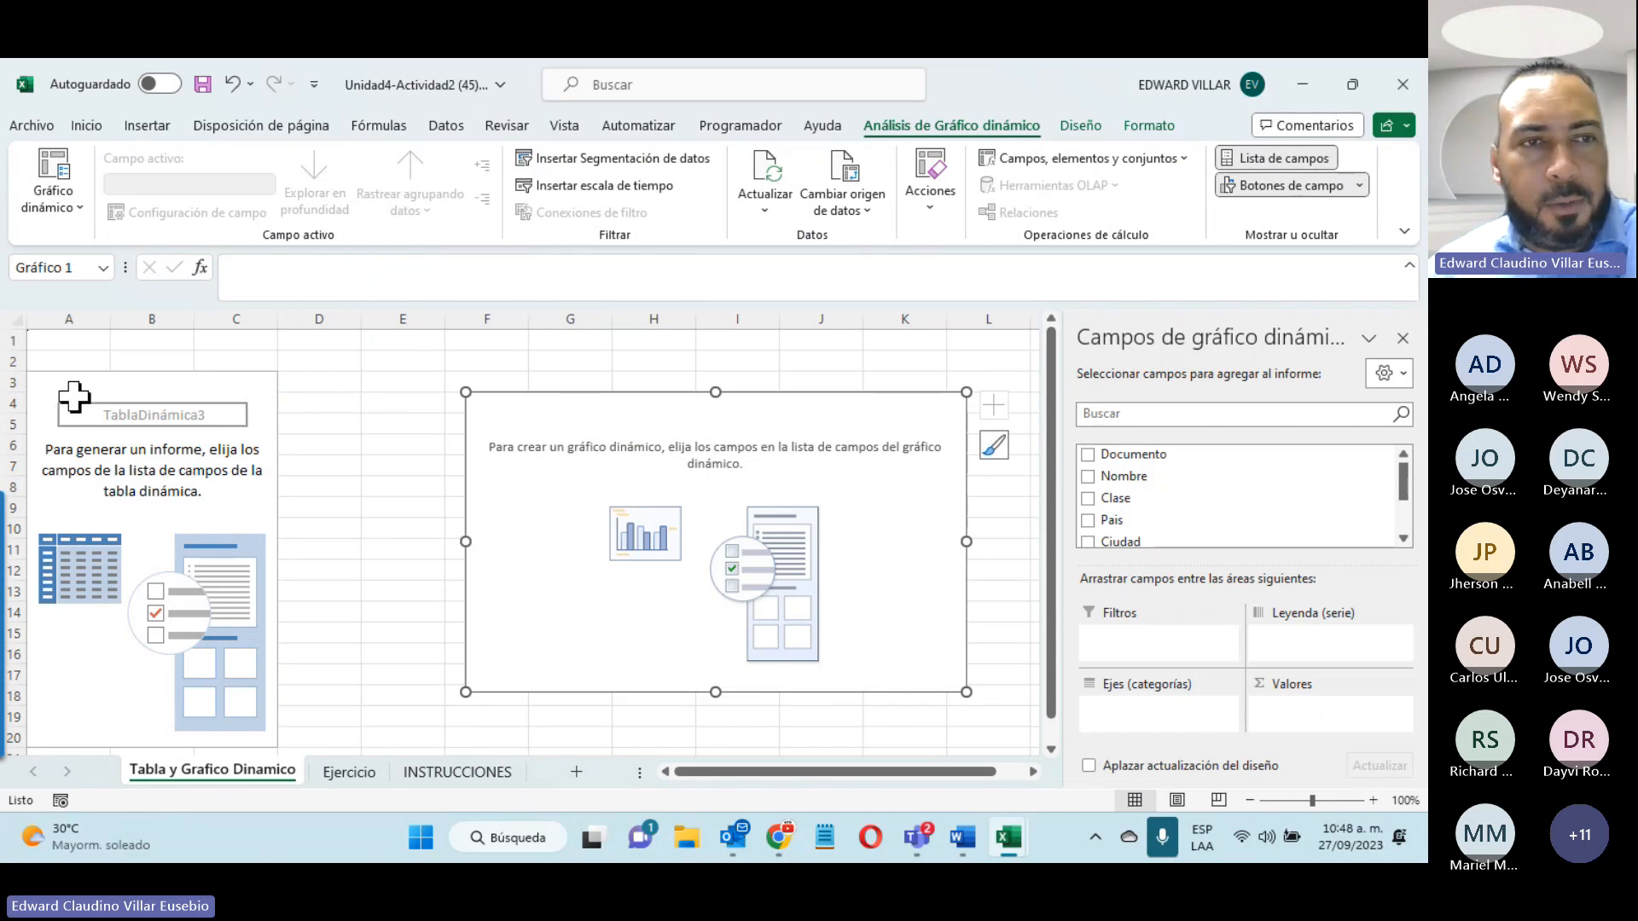
Step: Examine the empty pivot table and pivot chart, and check the INSTRUCCIONES sheet for the fields required
click(102, 378)
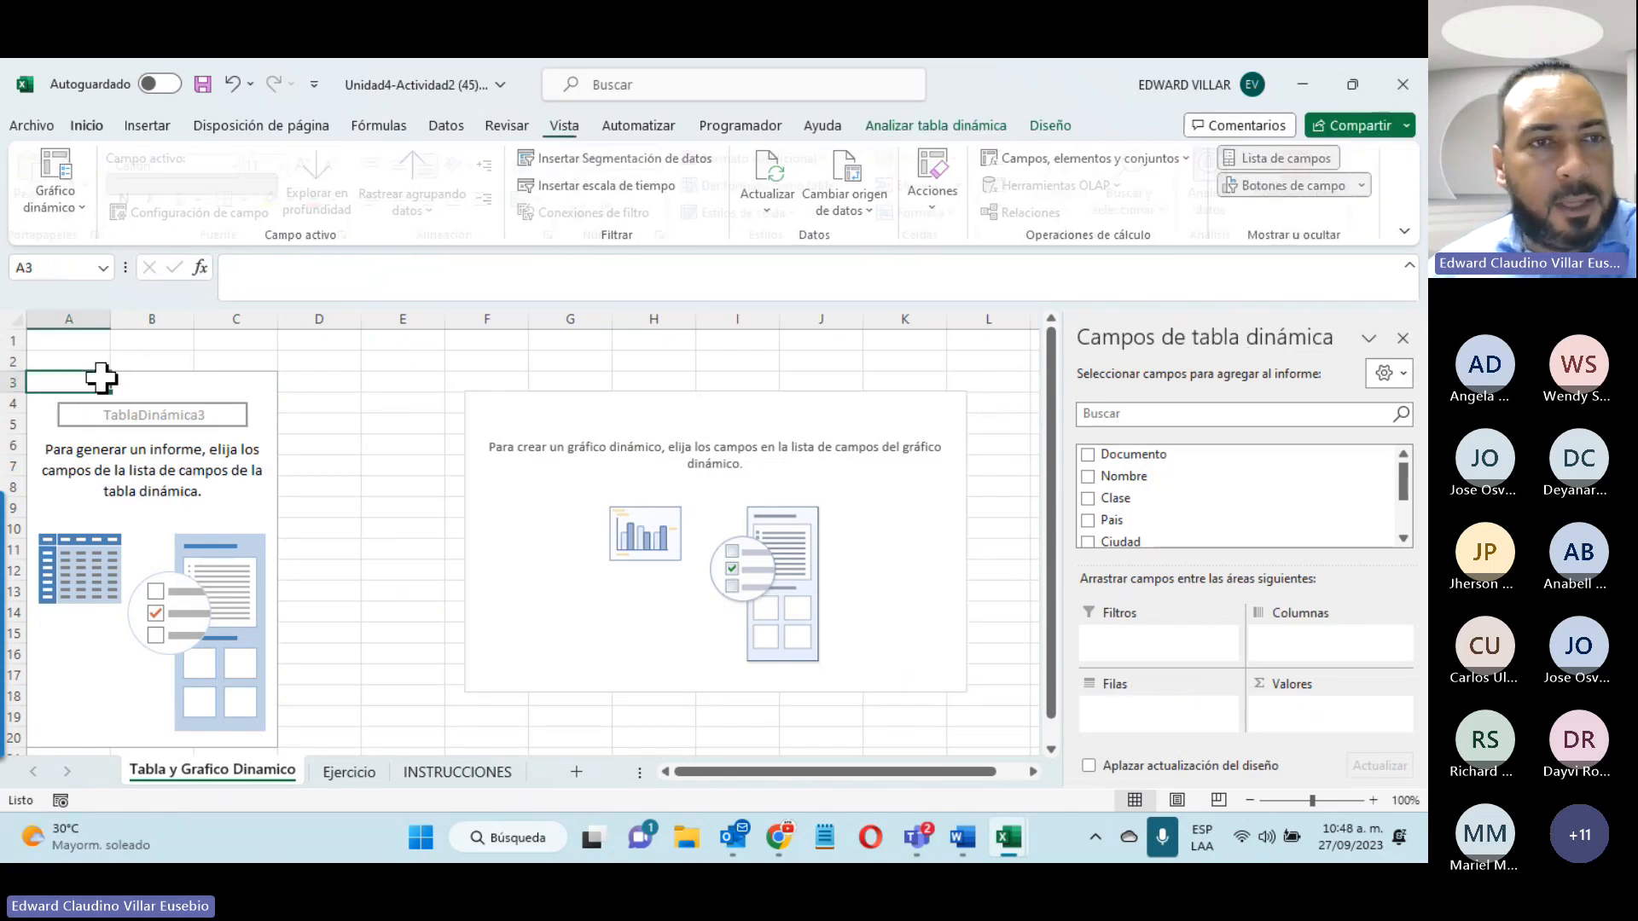
click(593, 417)
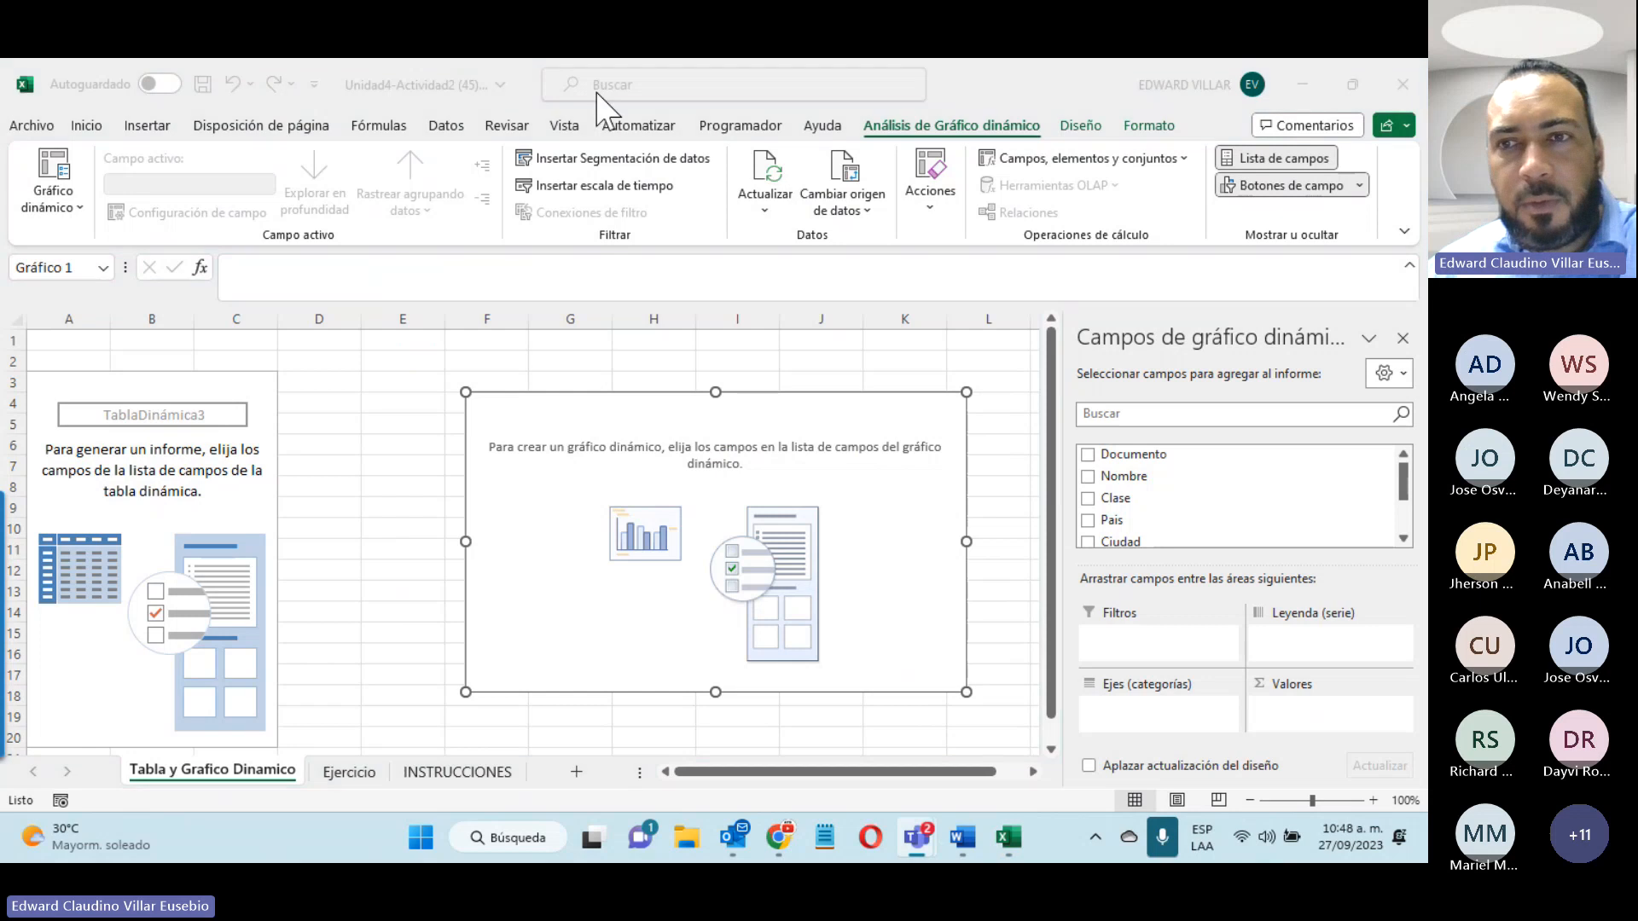
click(449, 787)
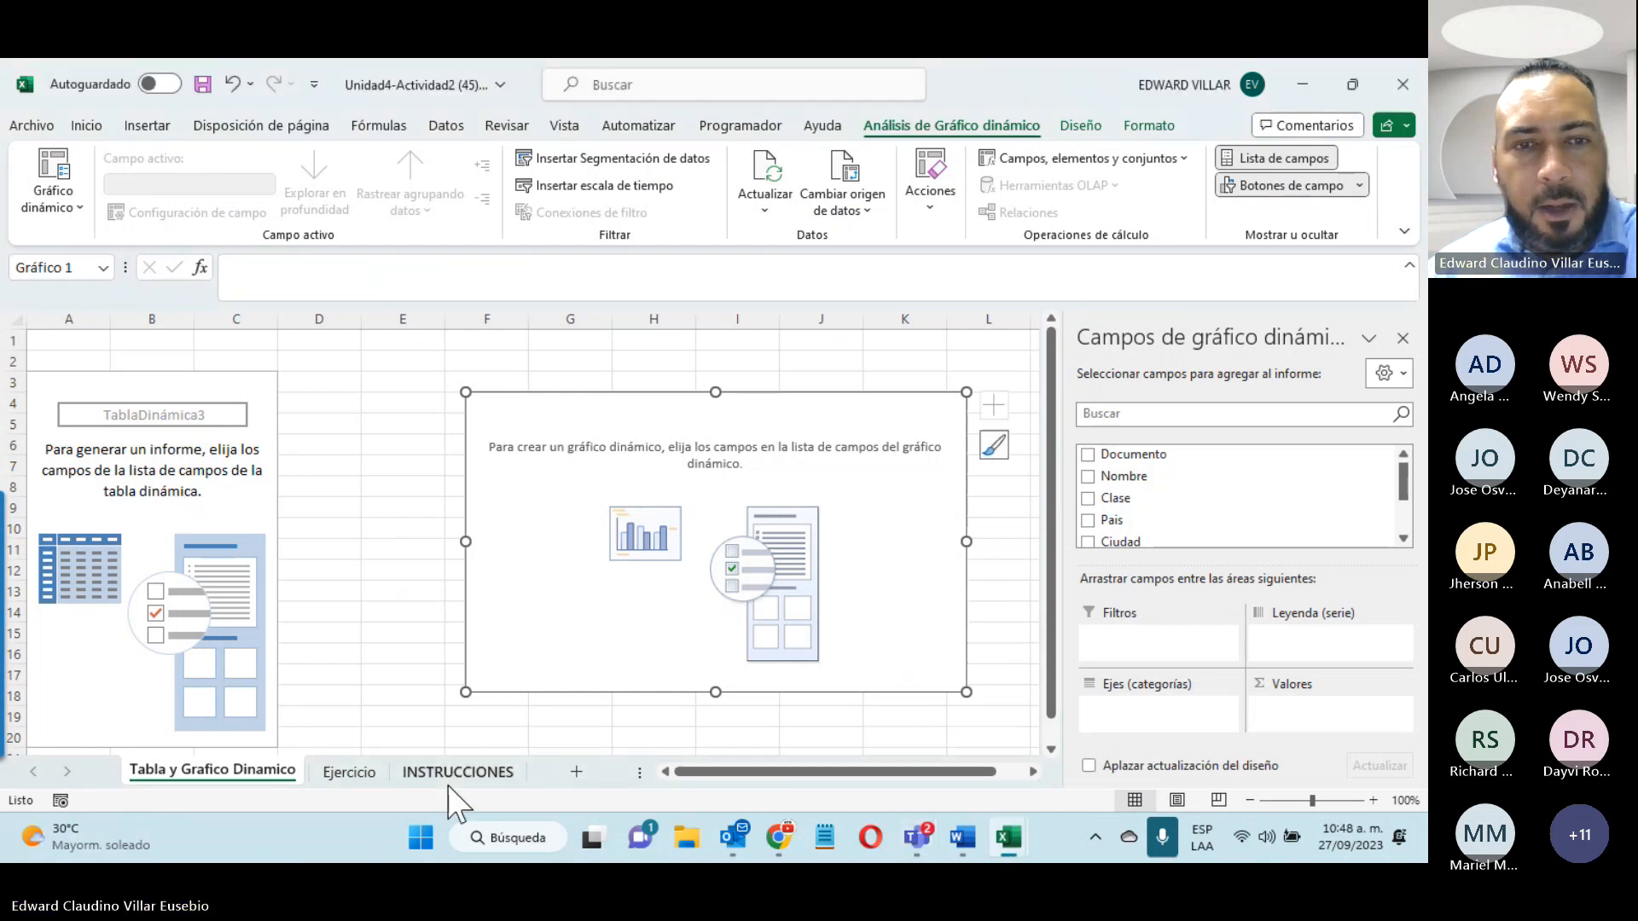
click(450, 778)
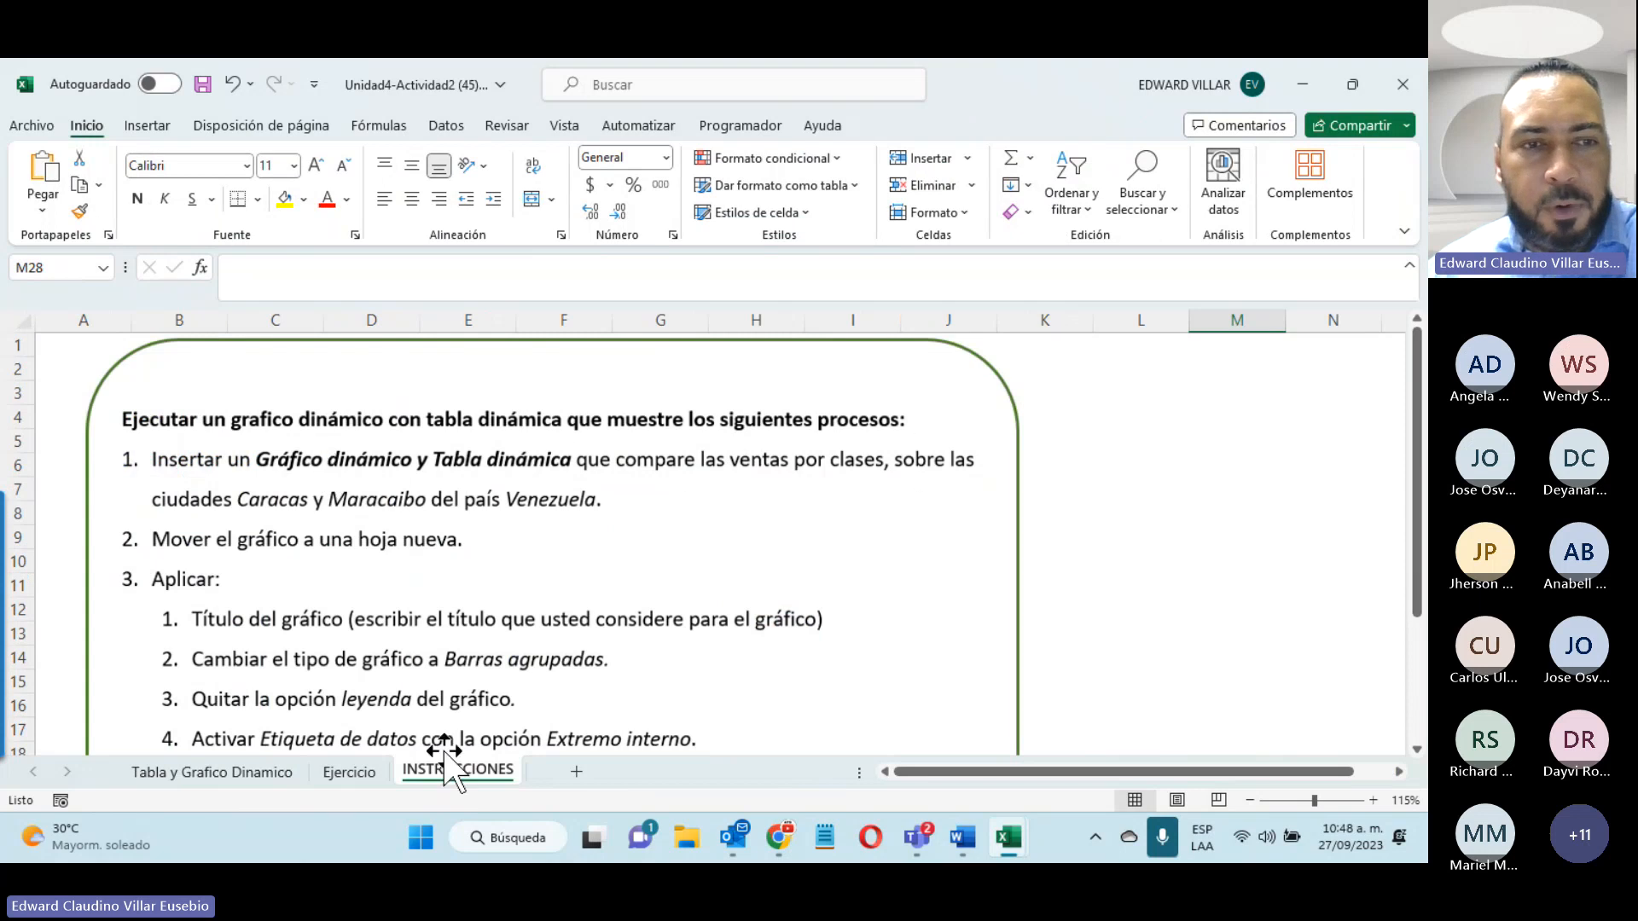
click(190, 767)
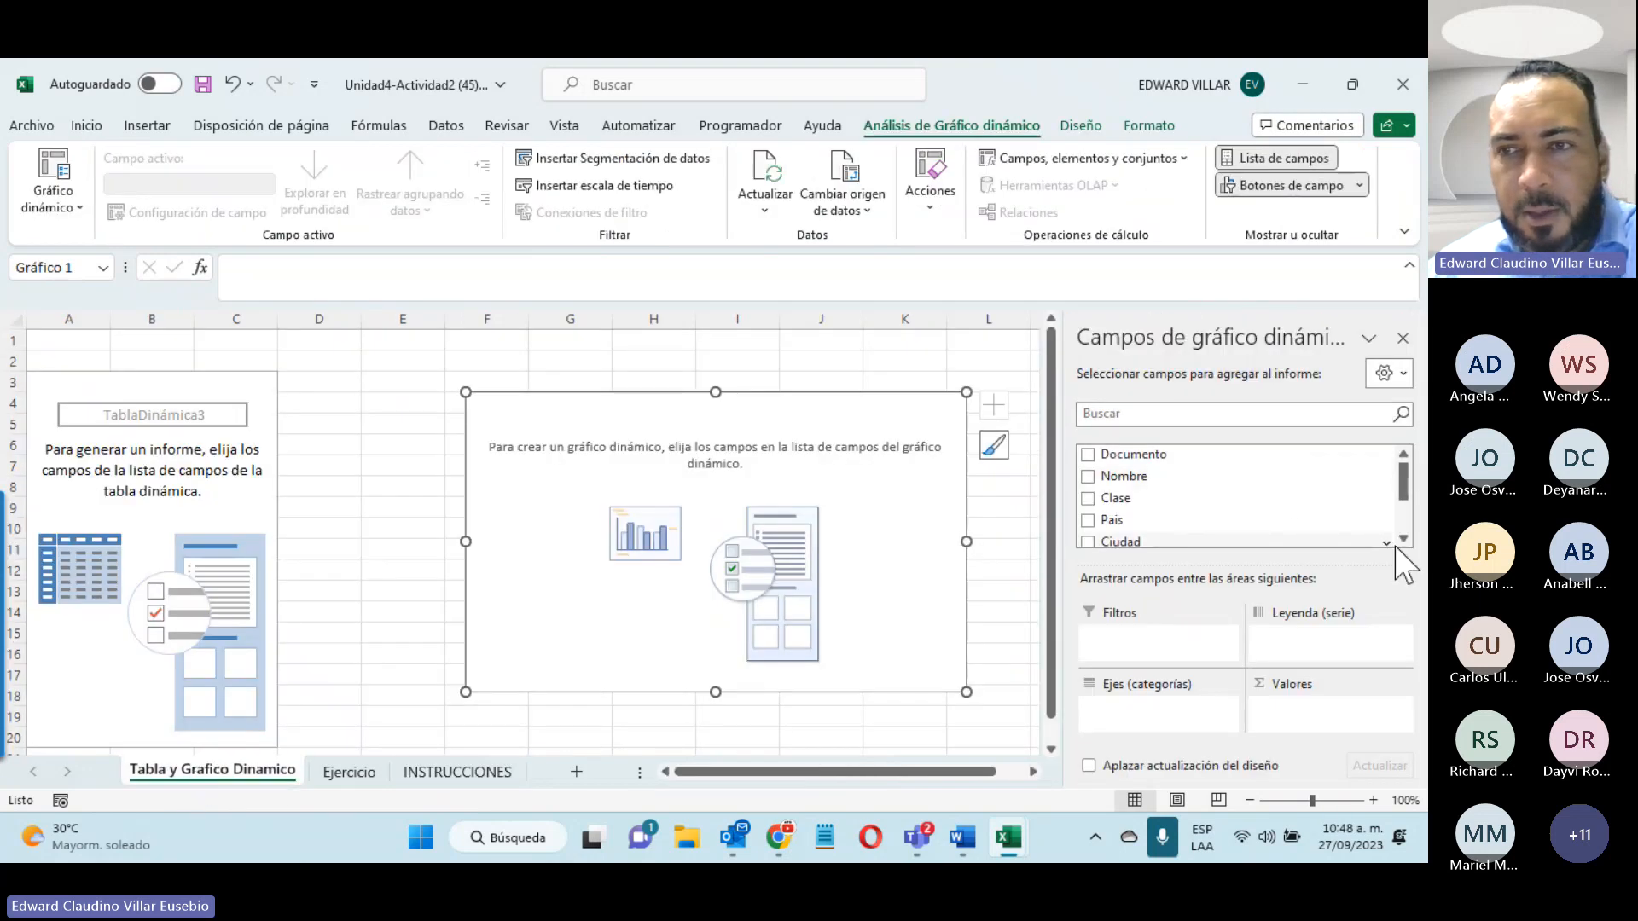
Step: Add Ventas as the summed value and Clase as the axis category of the pivot chart
scroll(1404, 550, down, 2)
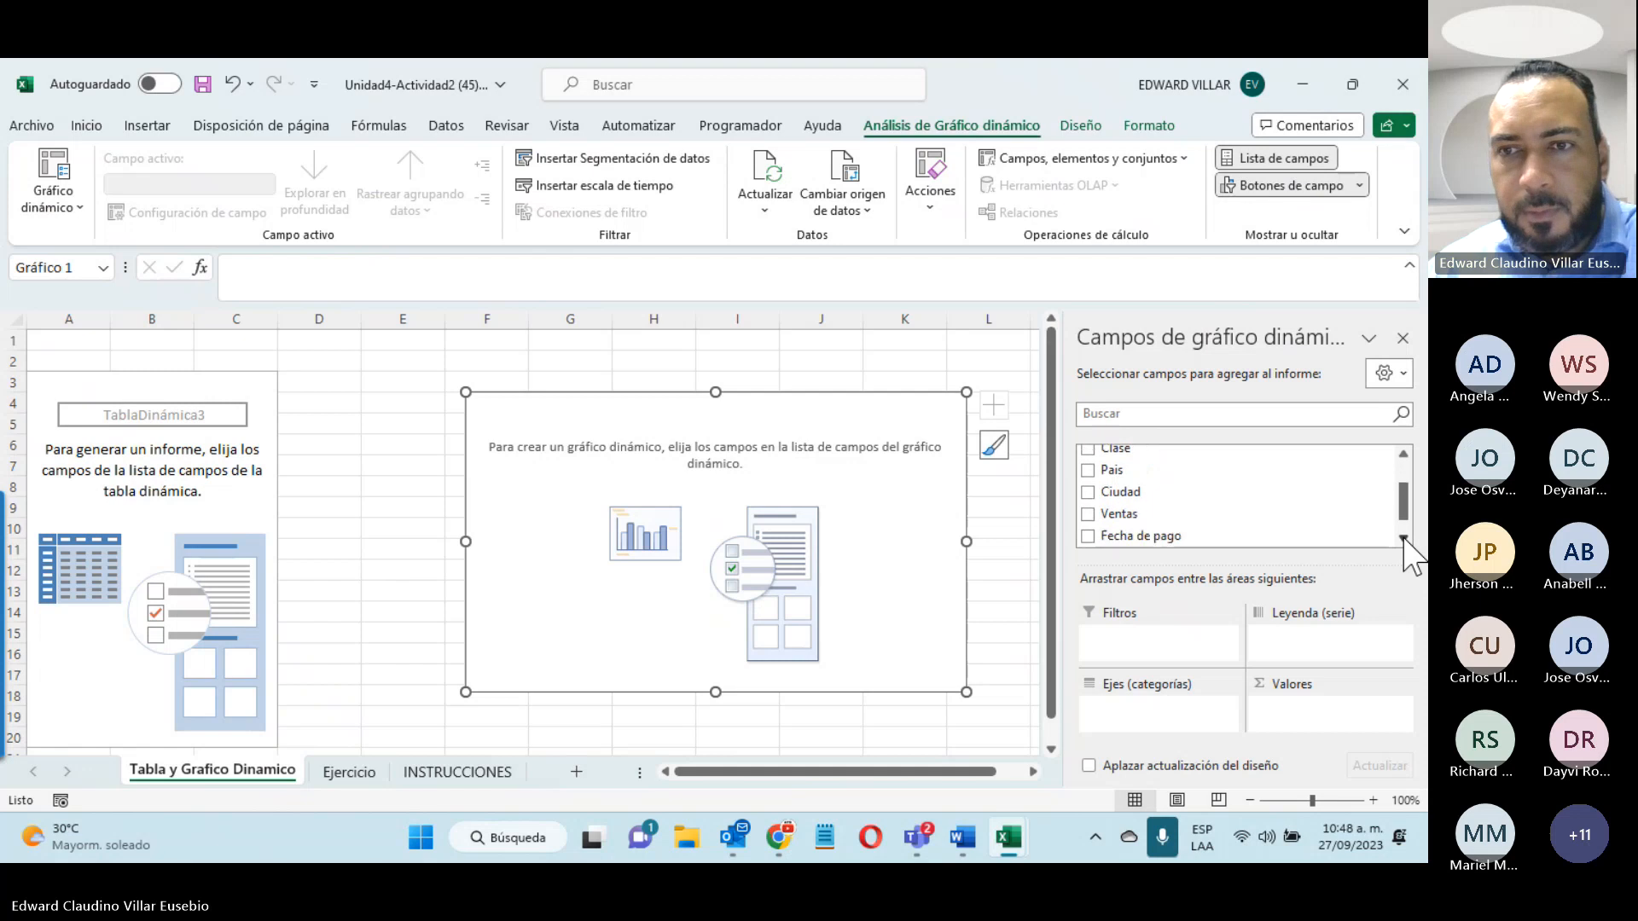
click(1088, 514)
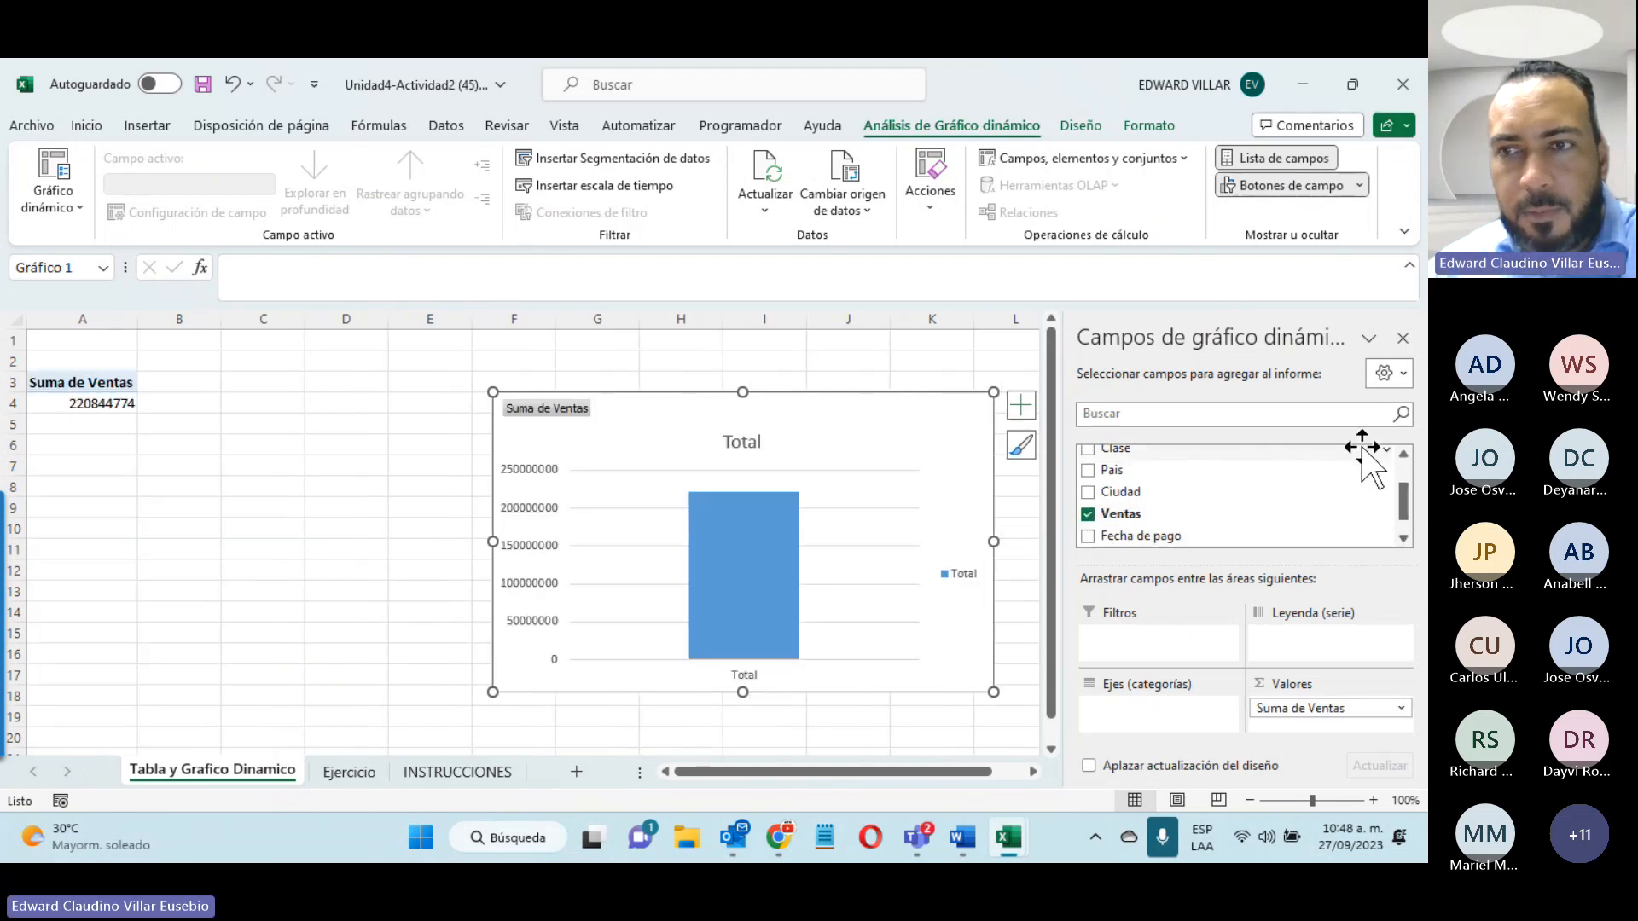
scroll(1392, 456, up, 1)
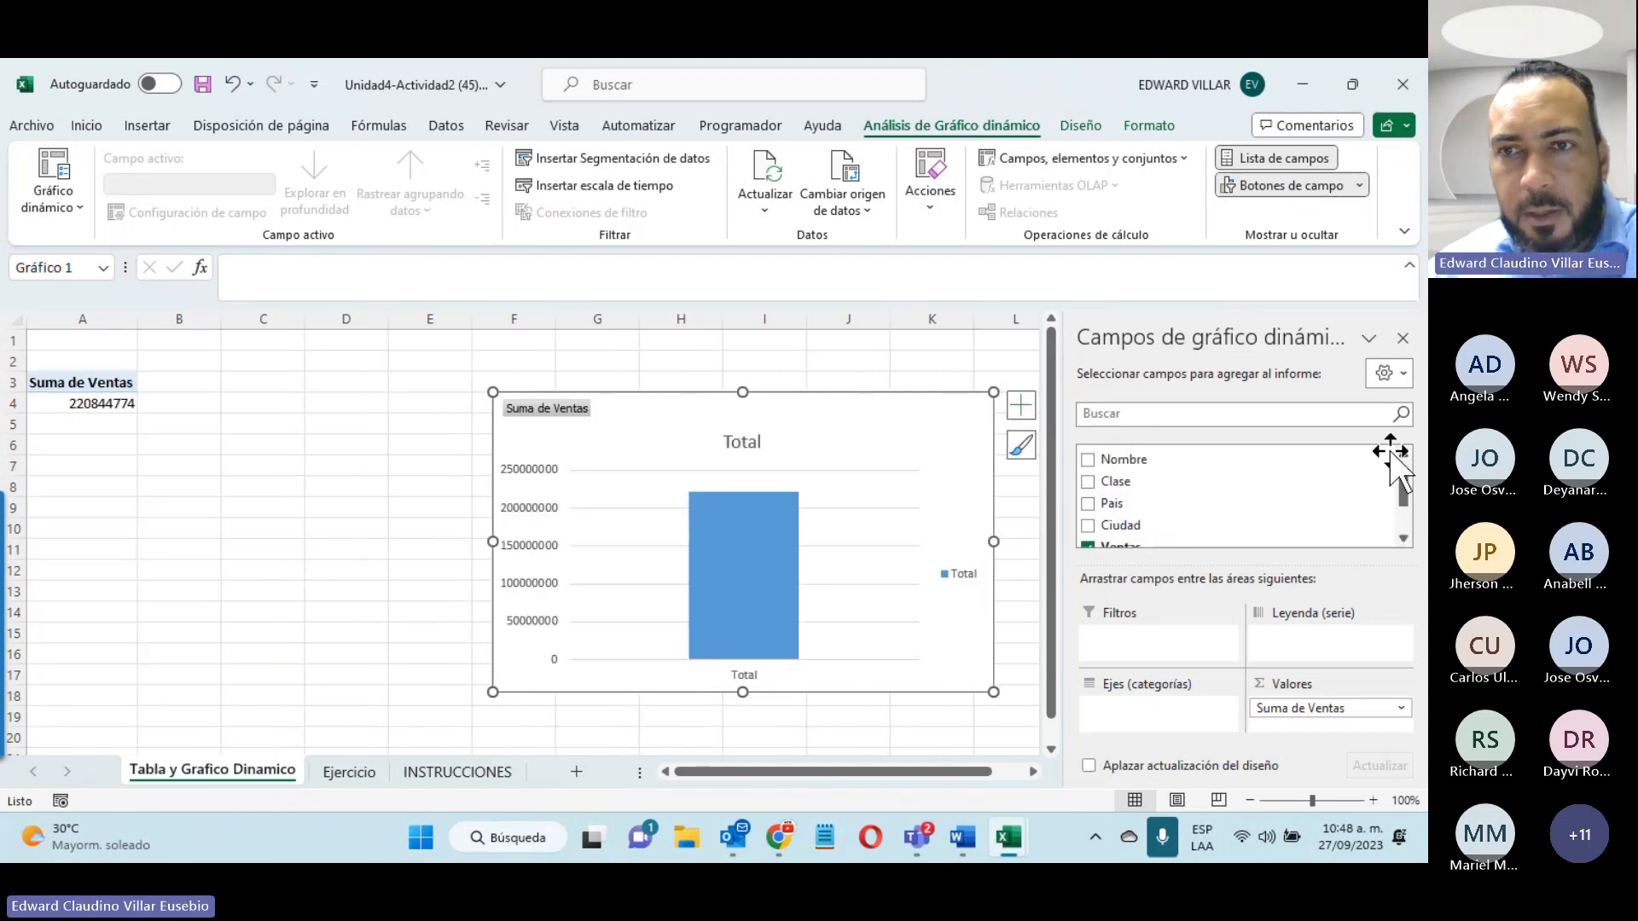
click(1089, 481)
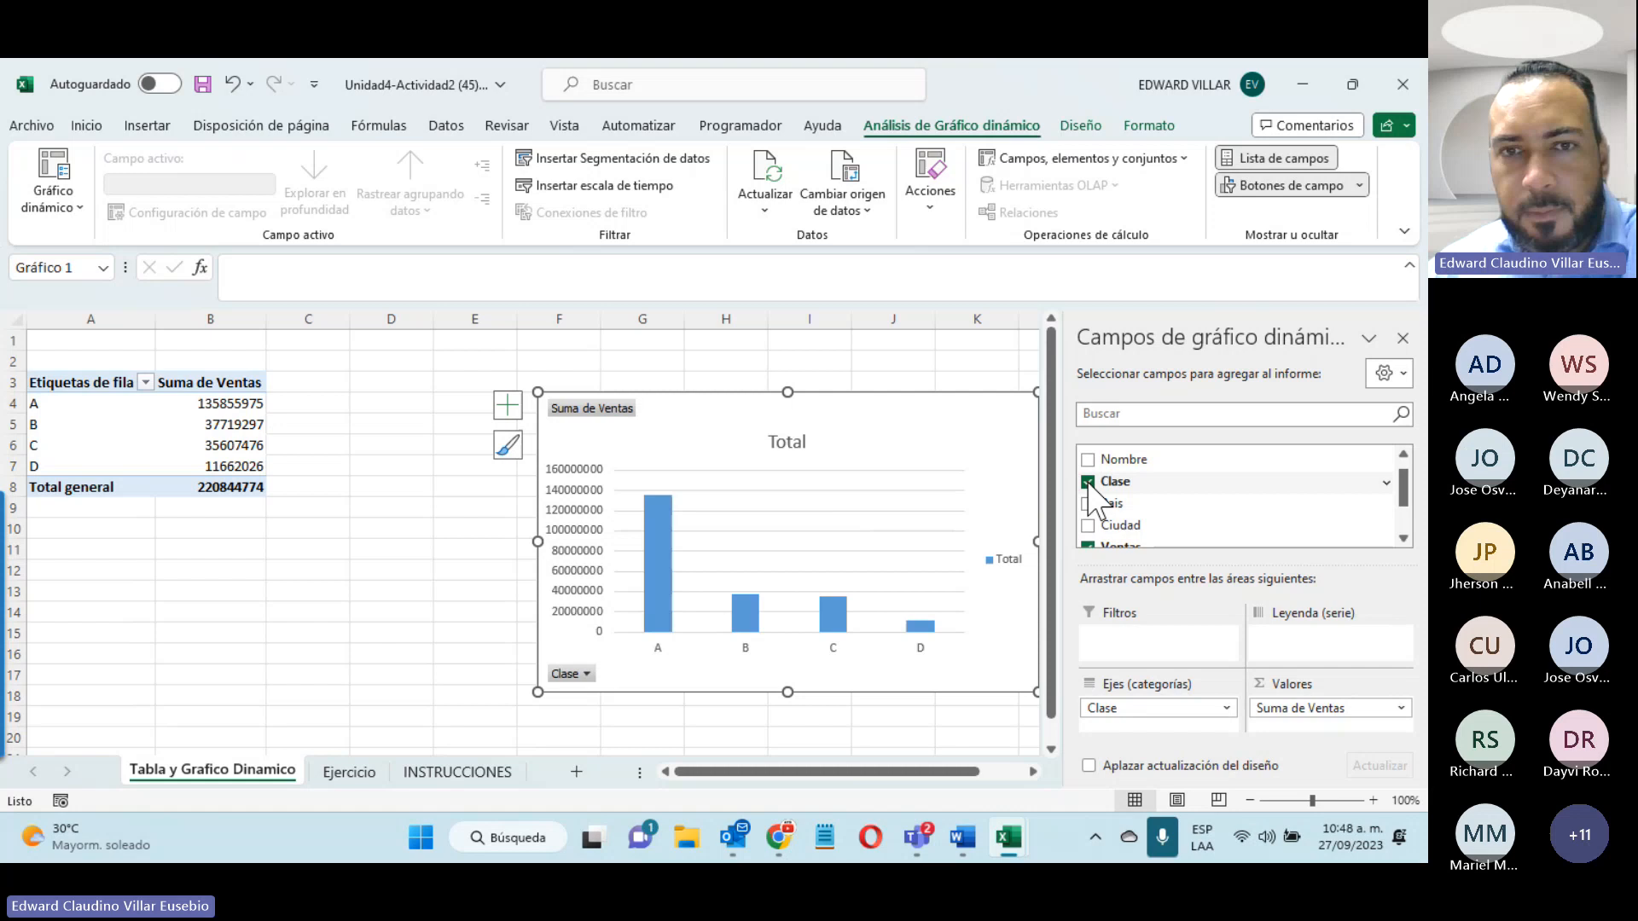
Step: Check the required cities in the instructions, then add Ciudad to the pivot chart as the legend series
click(444, 775)
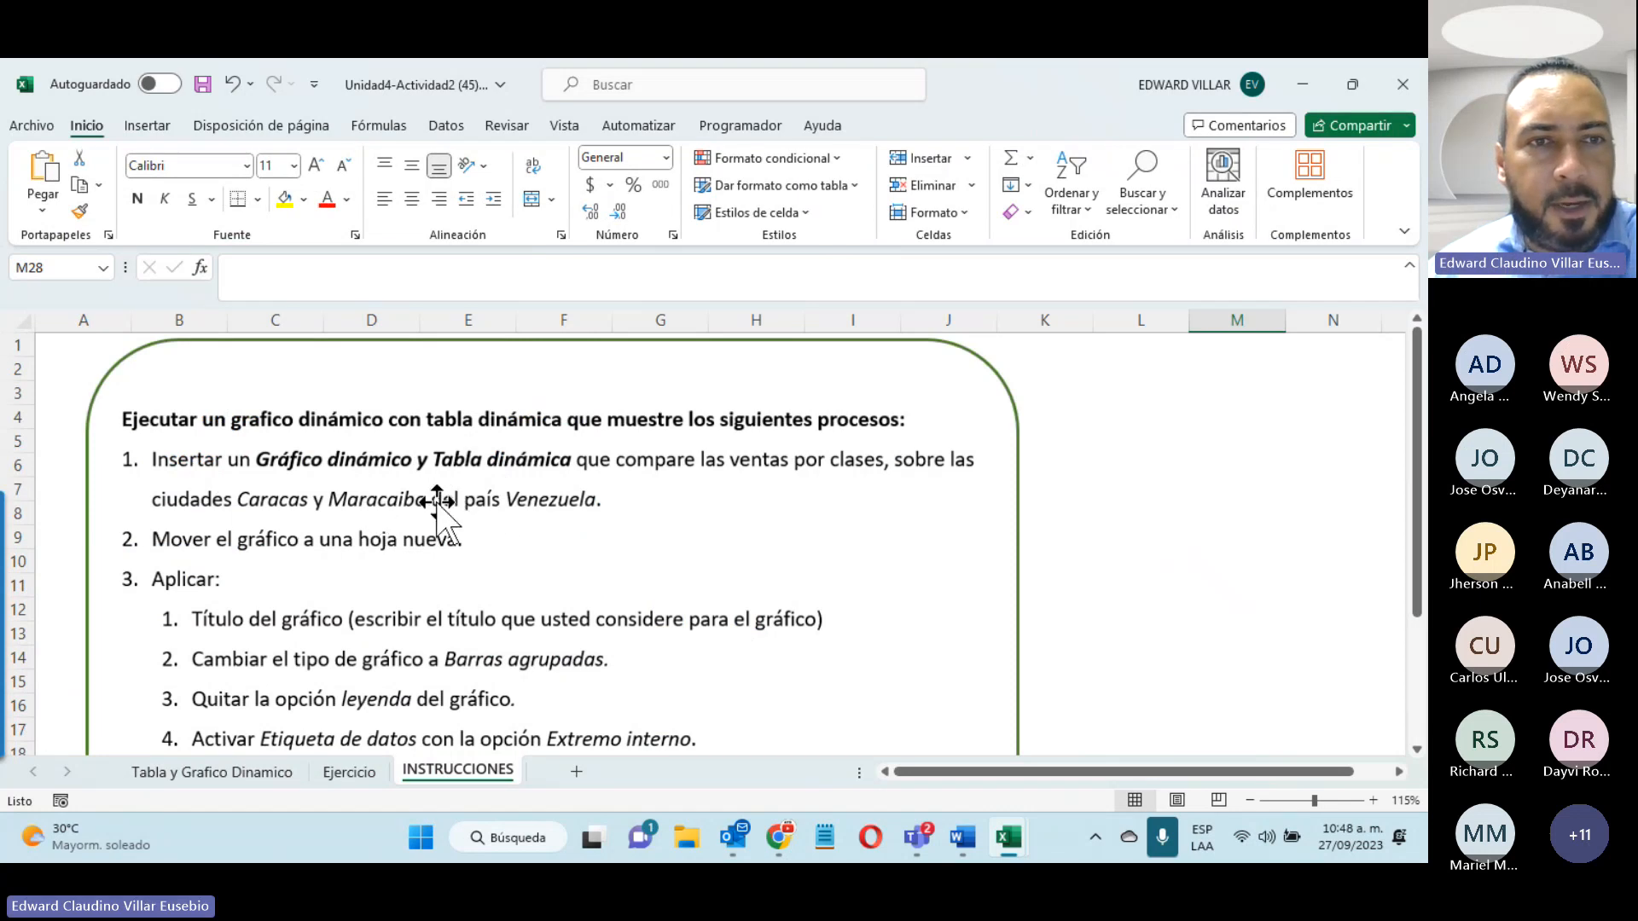
click(227, 774)
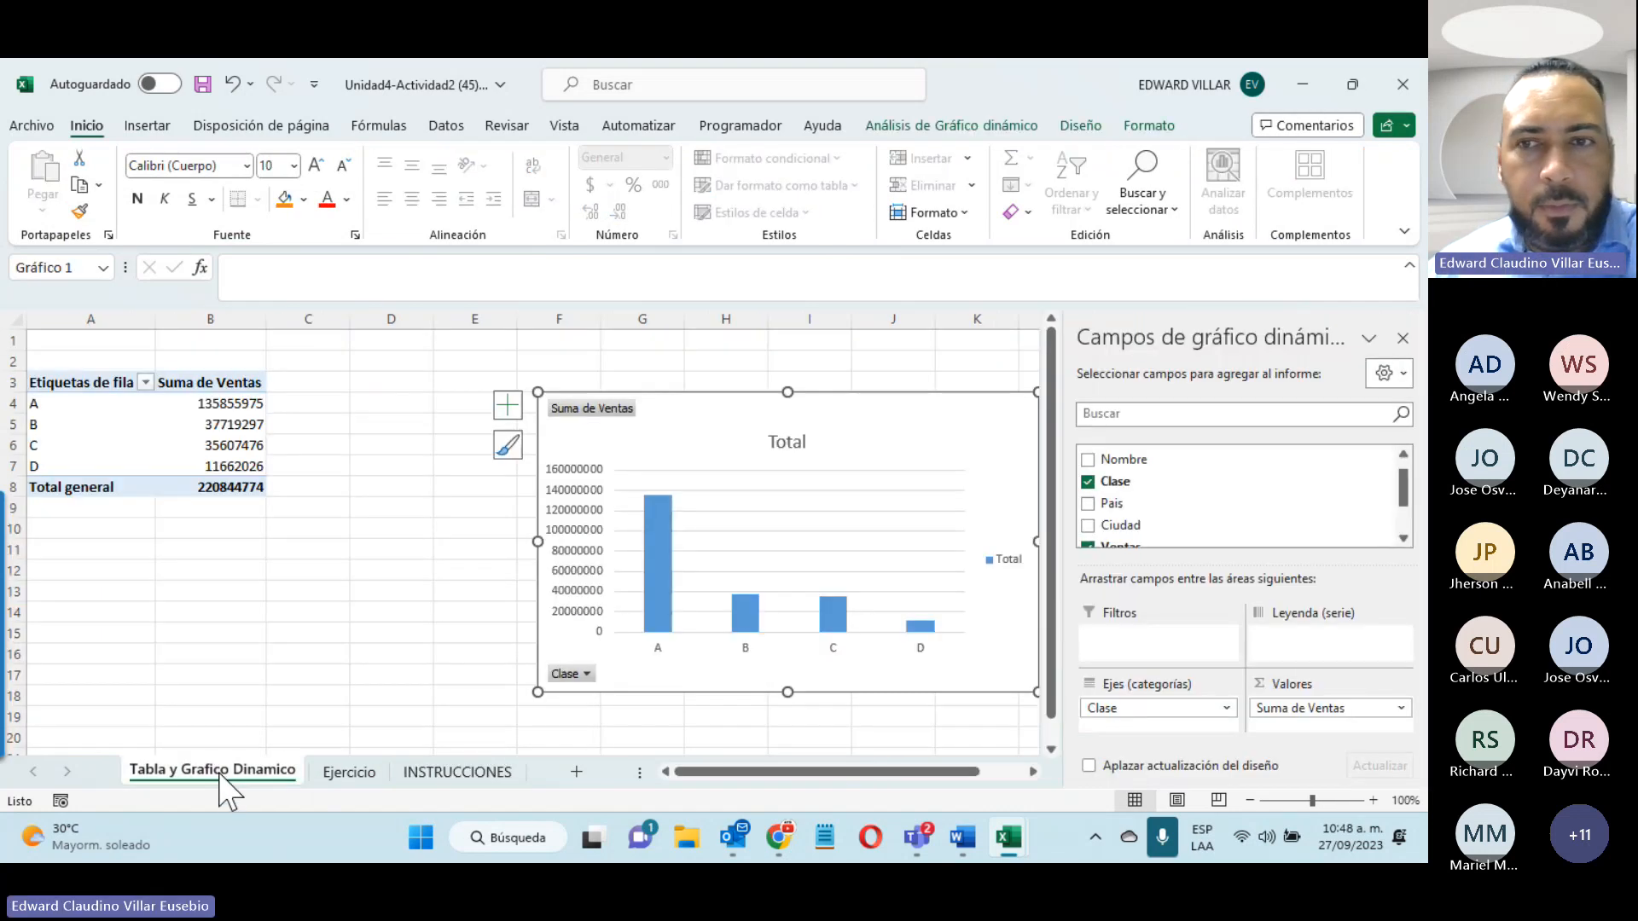
click(1088, 525)
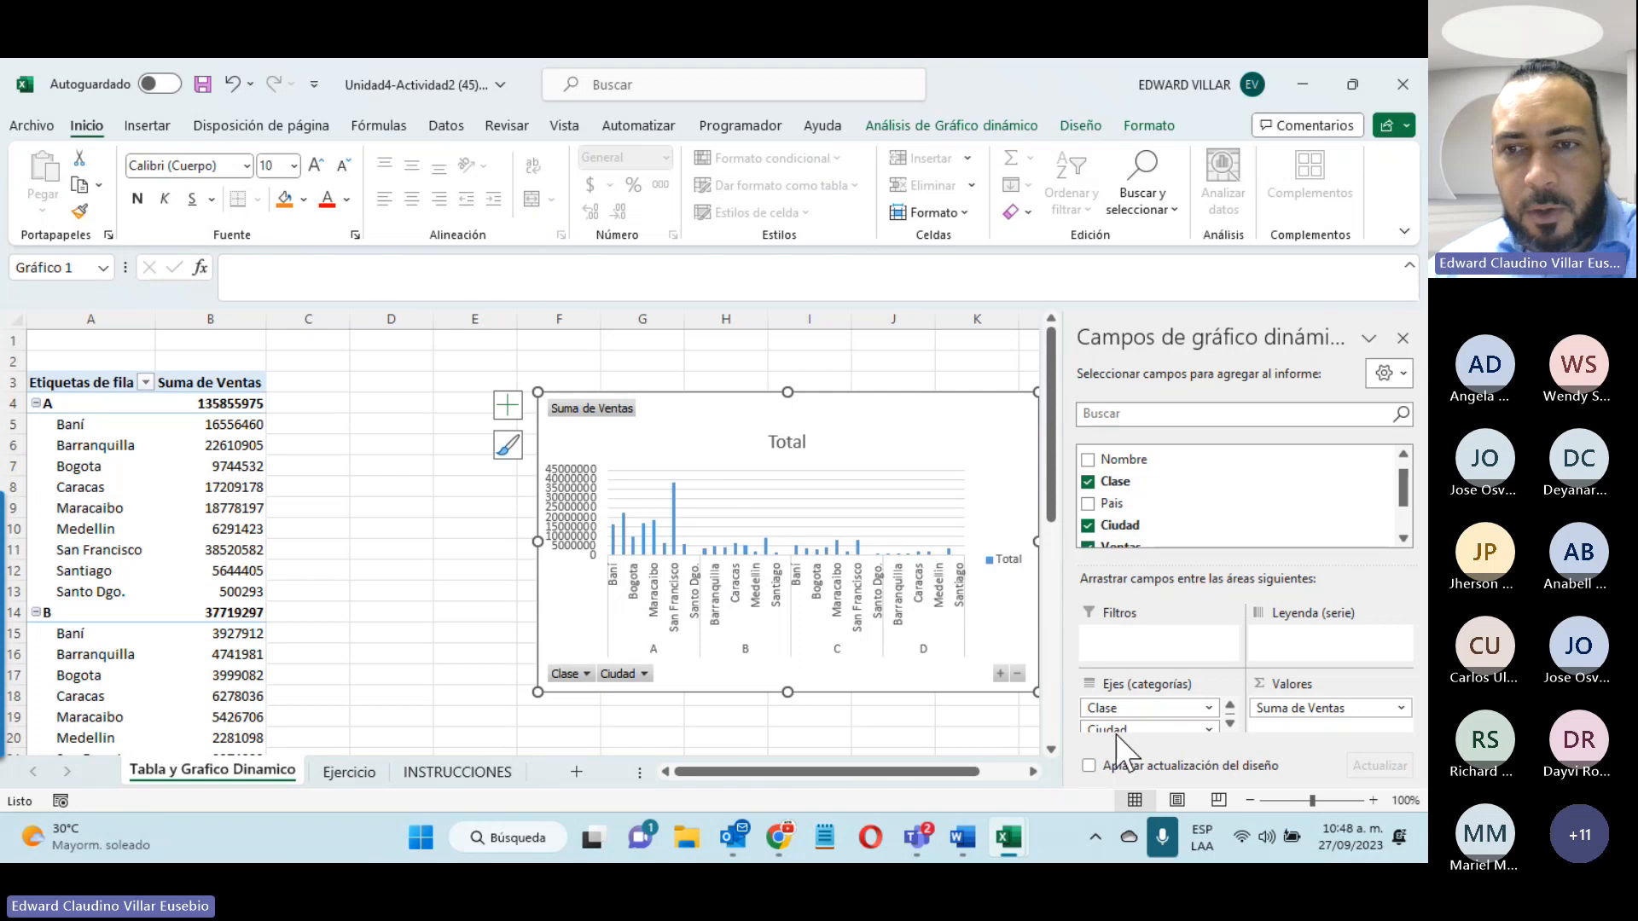
drag(1135, 730, 1314, 650)
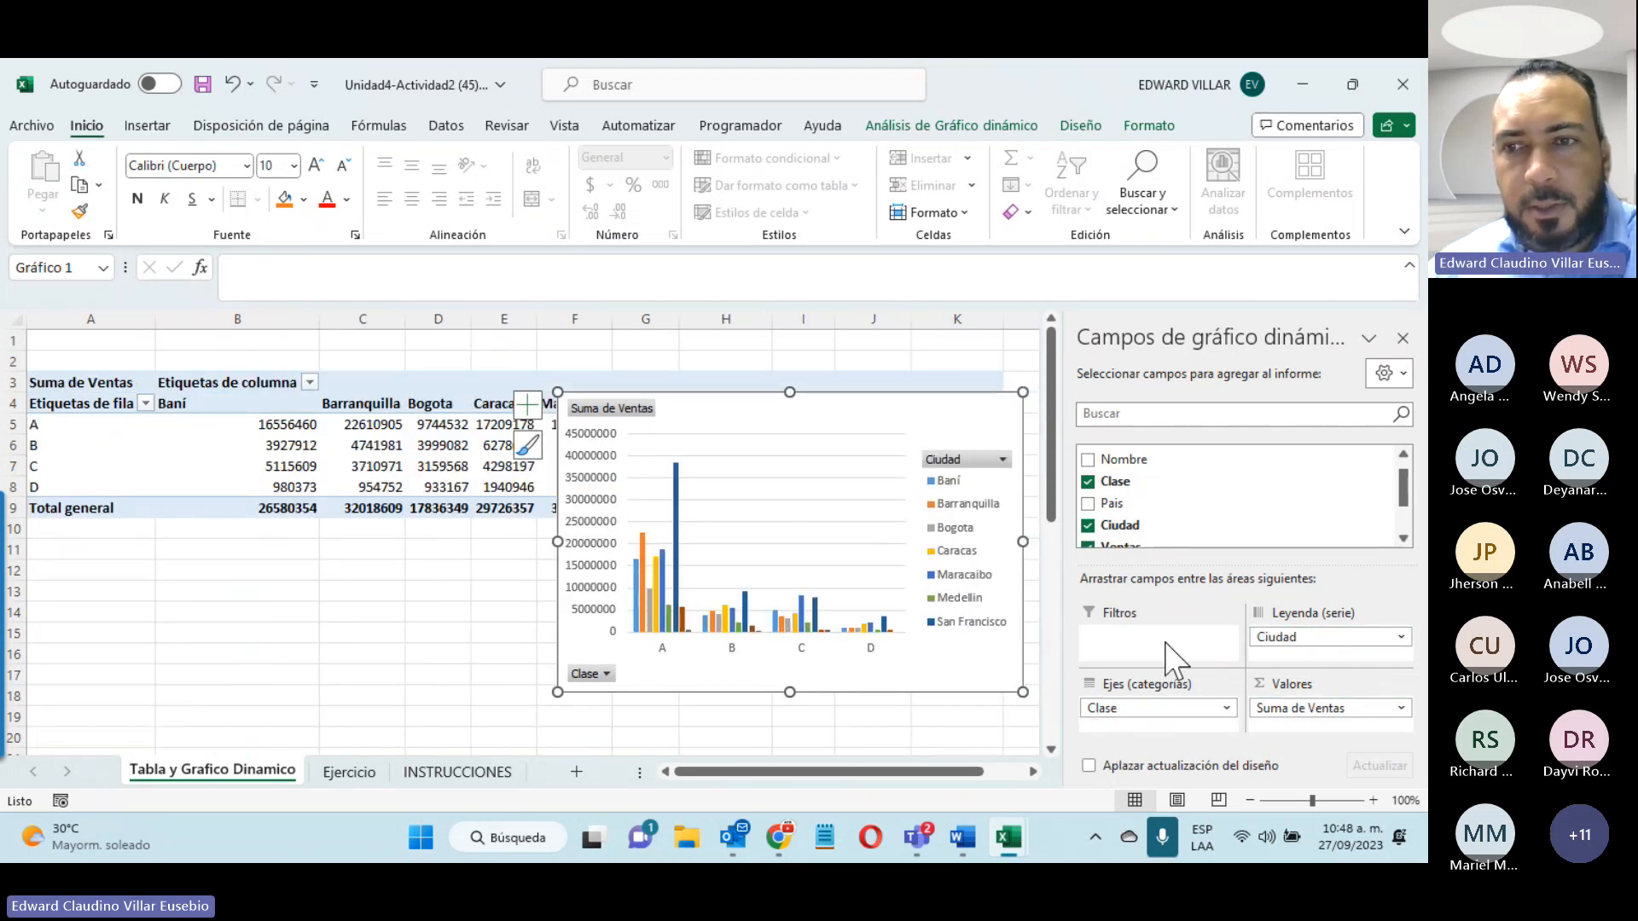
Step: Try swapping Clase and Ciudad between the chart's axis and legend, and return them to their original areas
mouse_move(1284, 631)
mouse_down()
mouse_move(1290, 646)
mouse_move(1206, 742)
mouse_move(1164, 724)
mouse_move(1290, 646)
mouse_up()
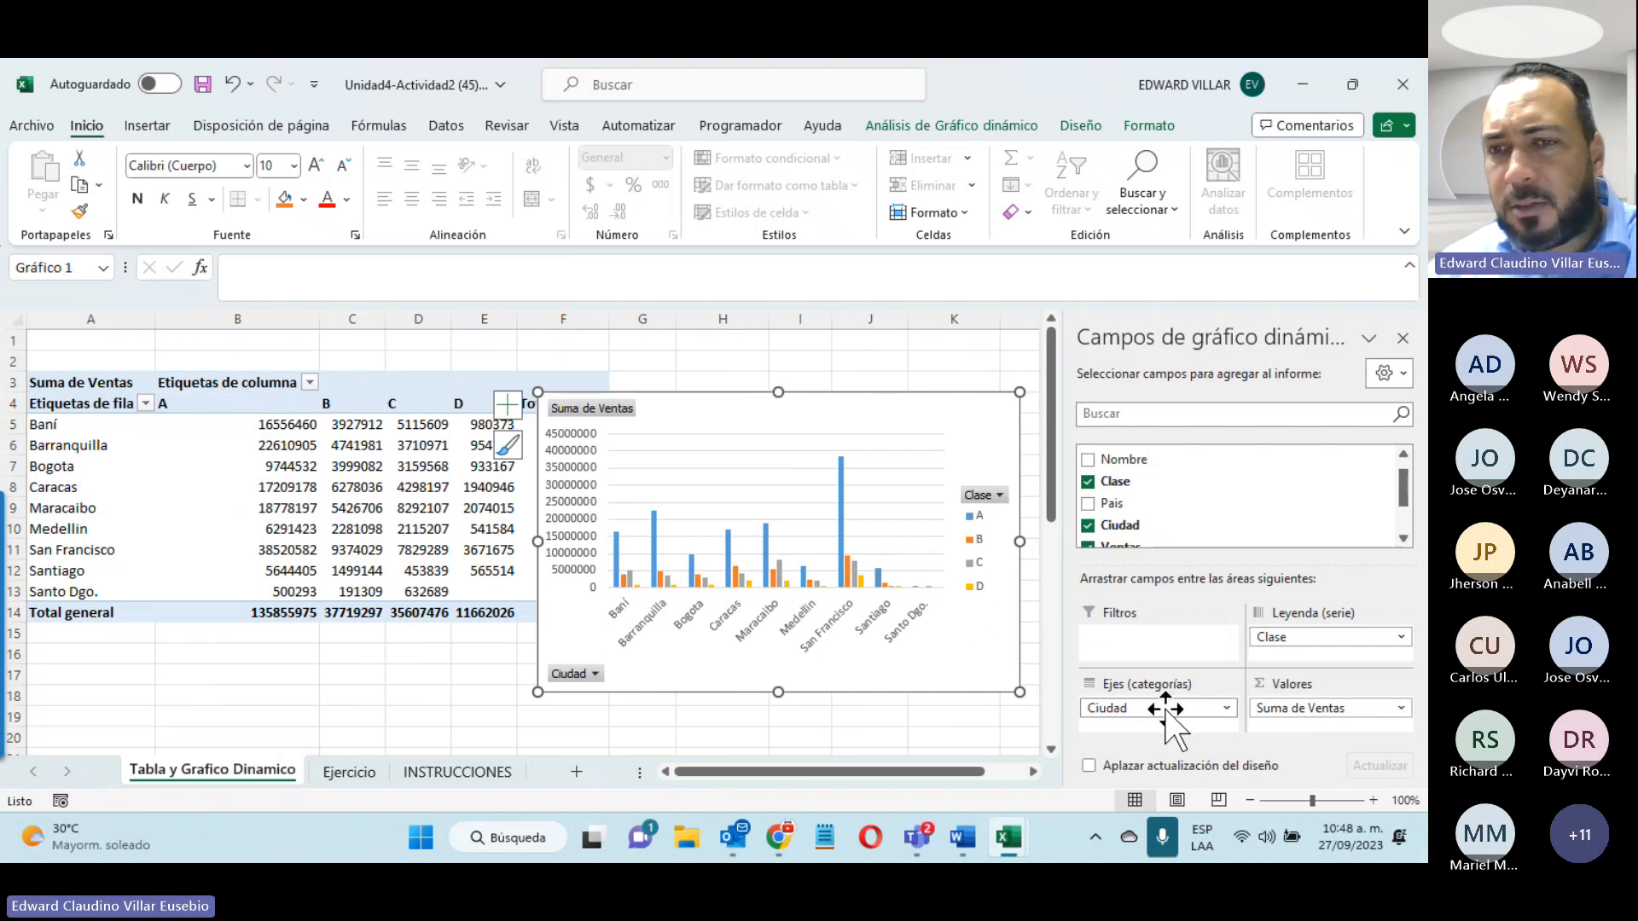
drag(1165, 710, 1109, 718)
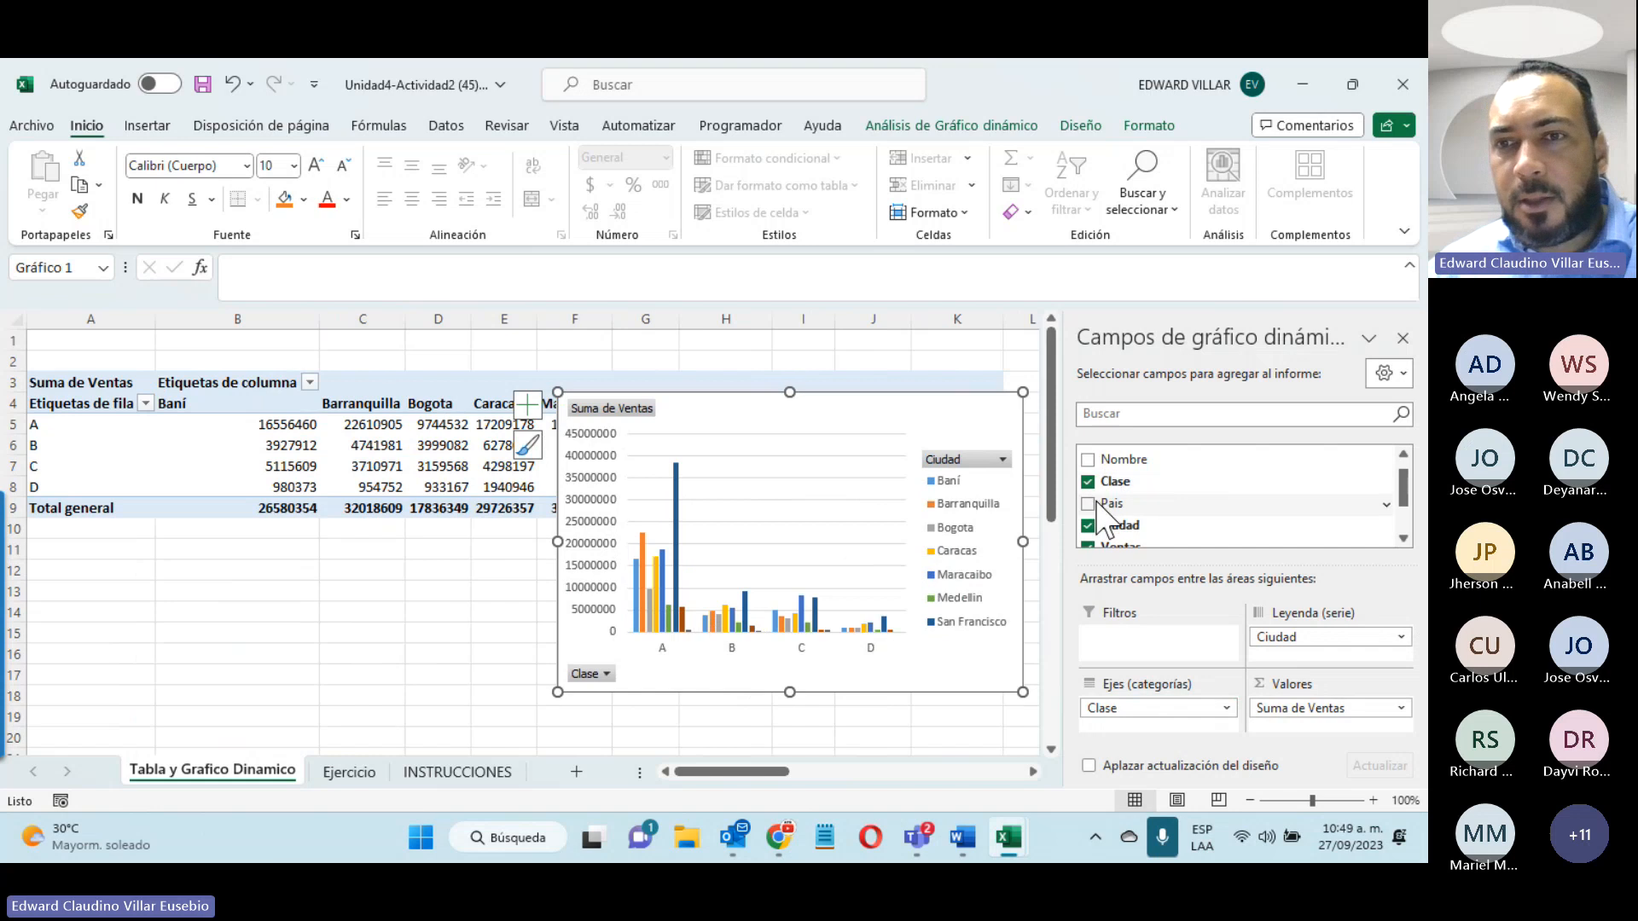
Step: Add Pais as the report filter of the pivot chart and move the chart clear of the table's city headings
drag(1109, 504, 1135, 665)
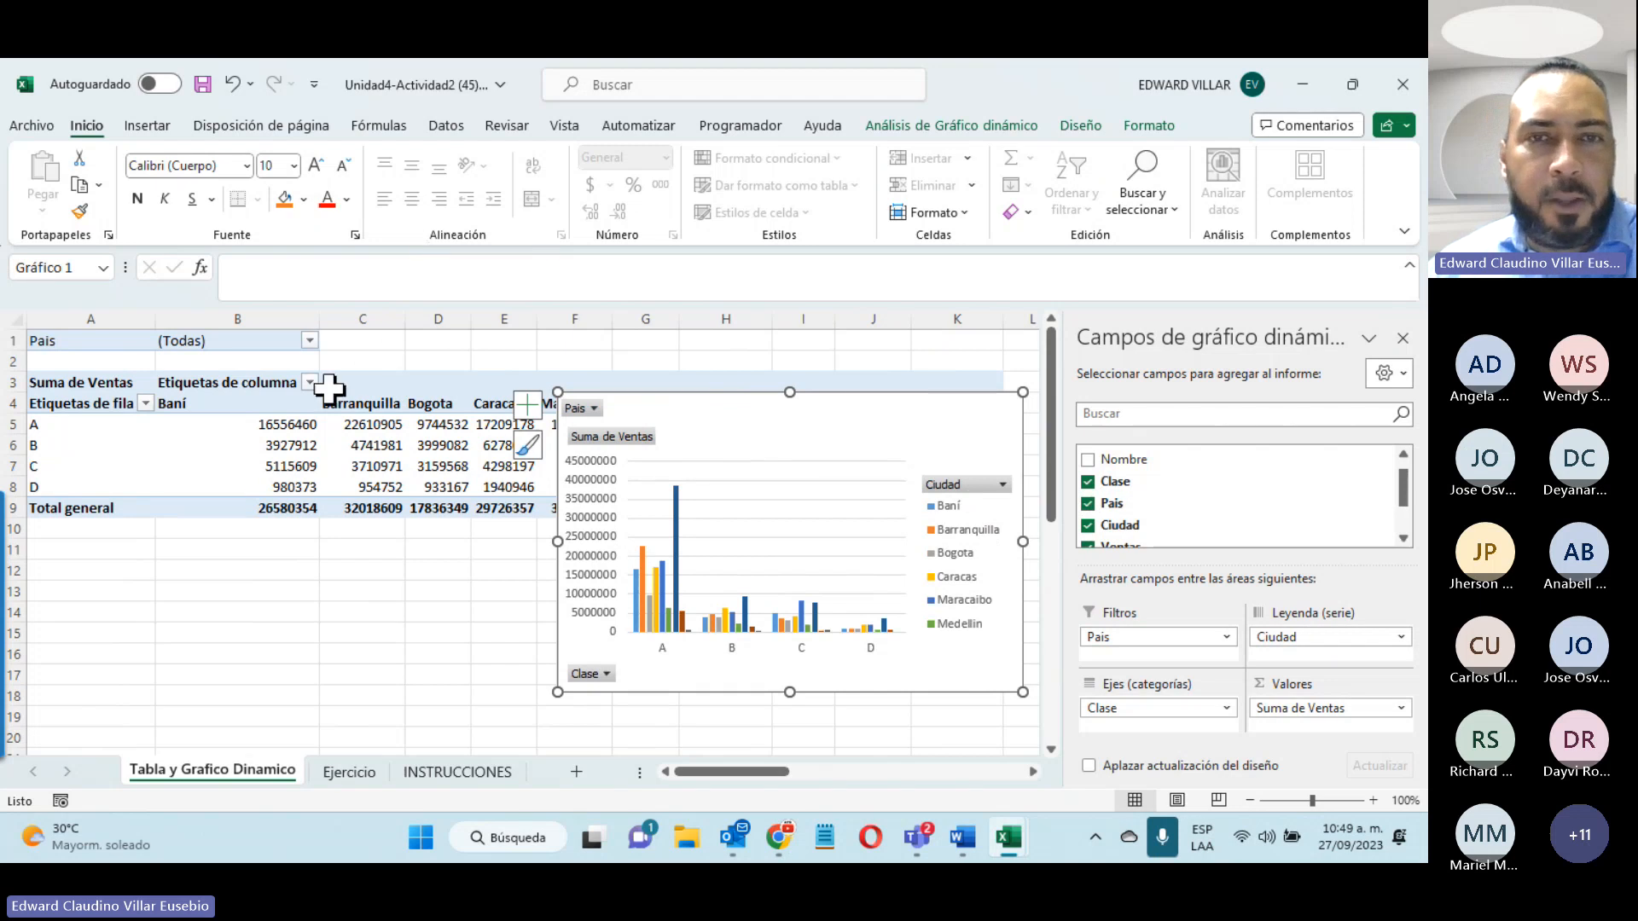
click(309, 617)
drag(714, 421, 662, 486)
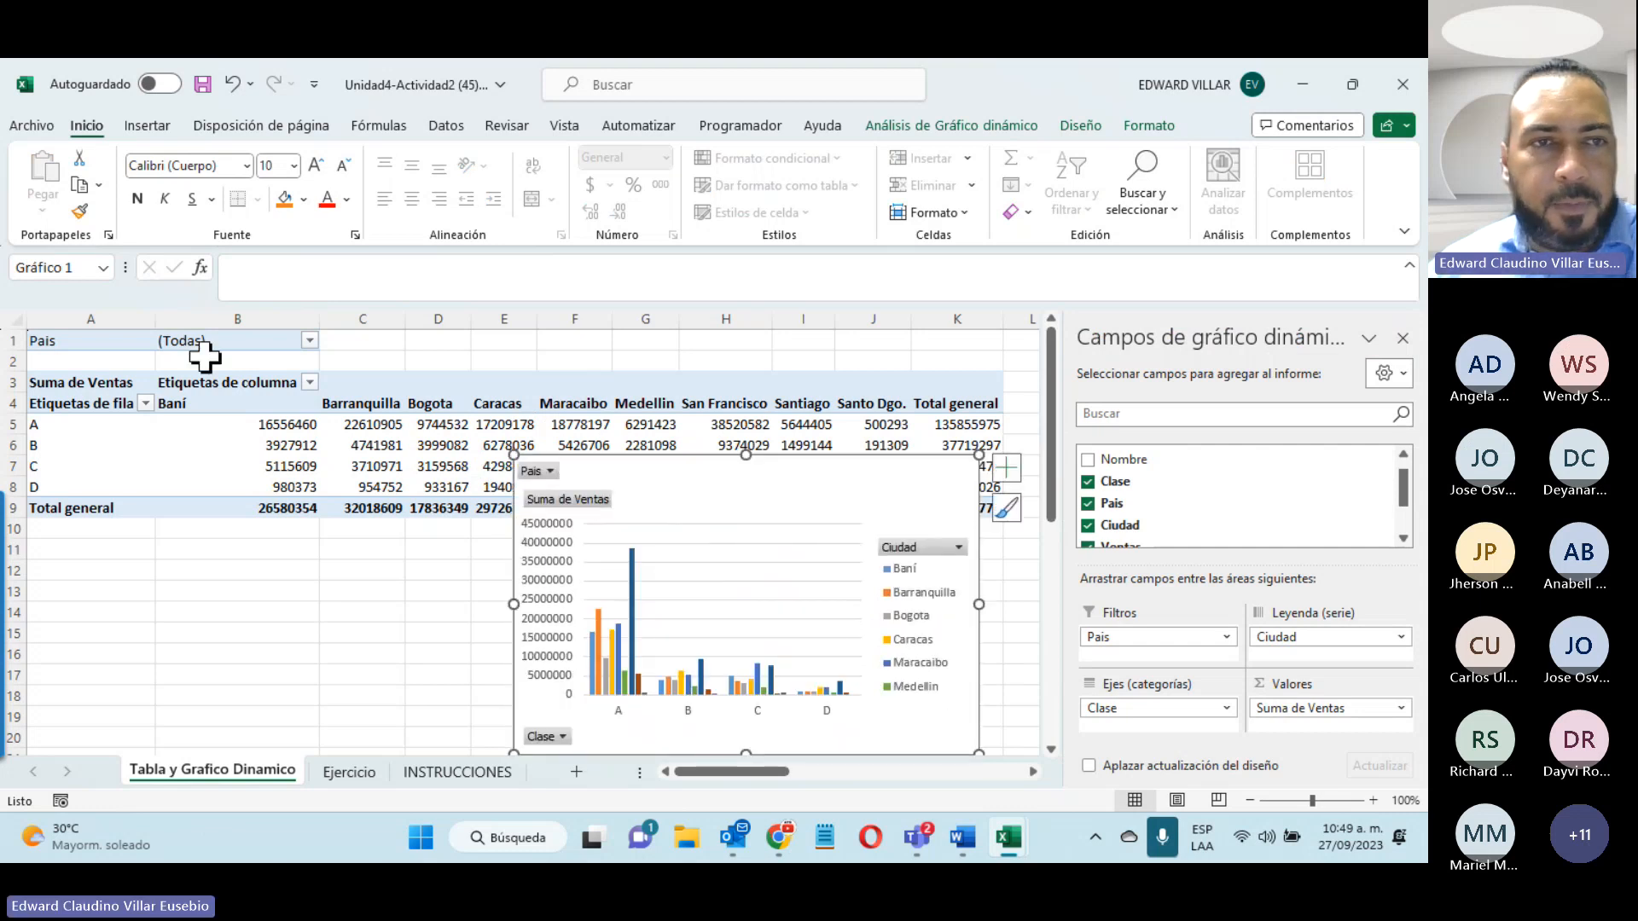
Step: Filter the report by the country Colombia and inspect the city list in the column labels filter
click(309, 341)
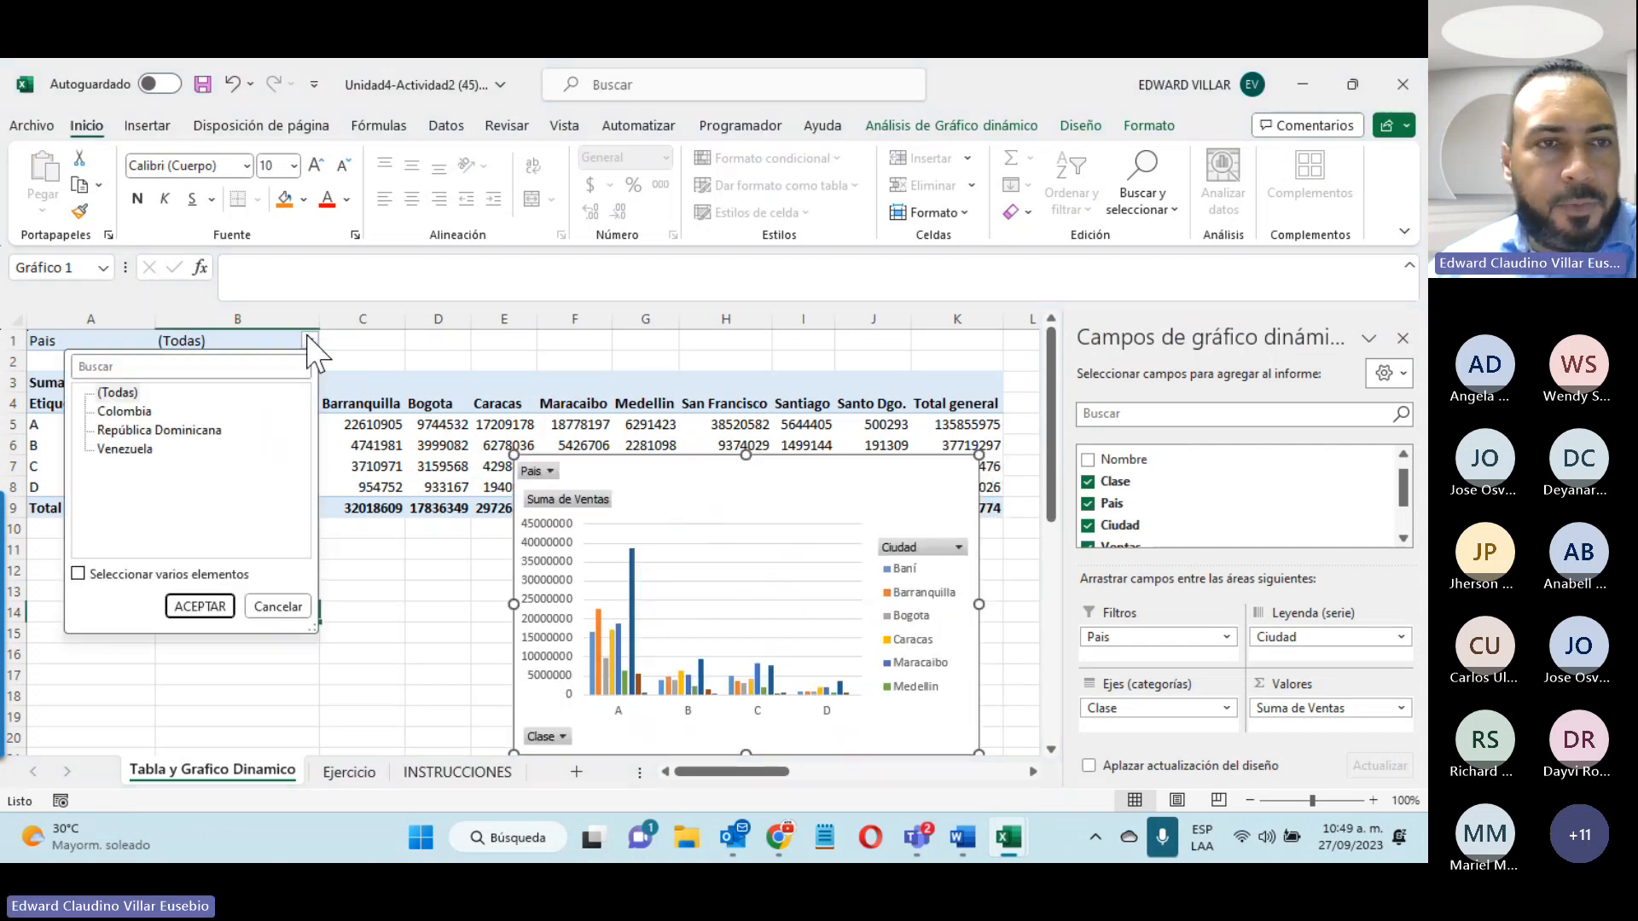
click(119, 412)
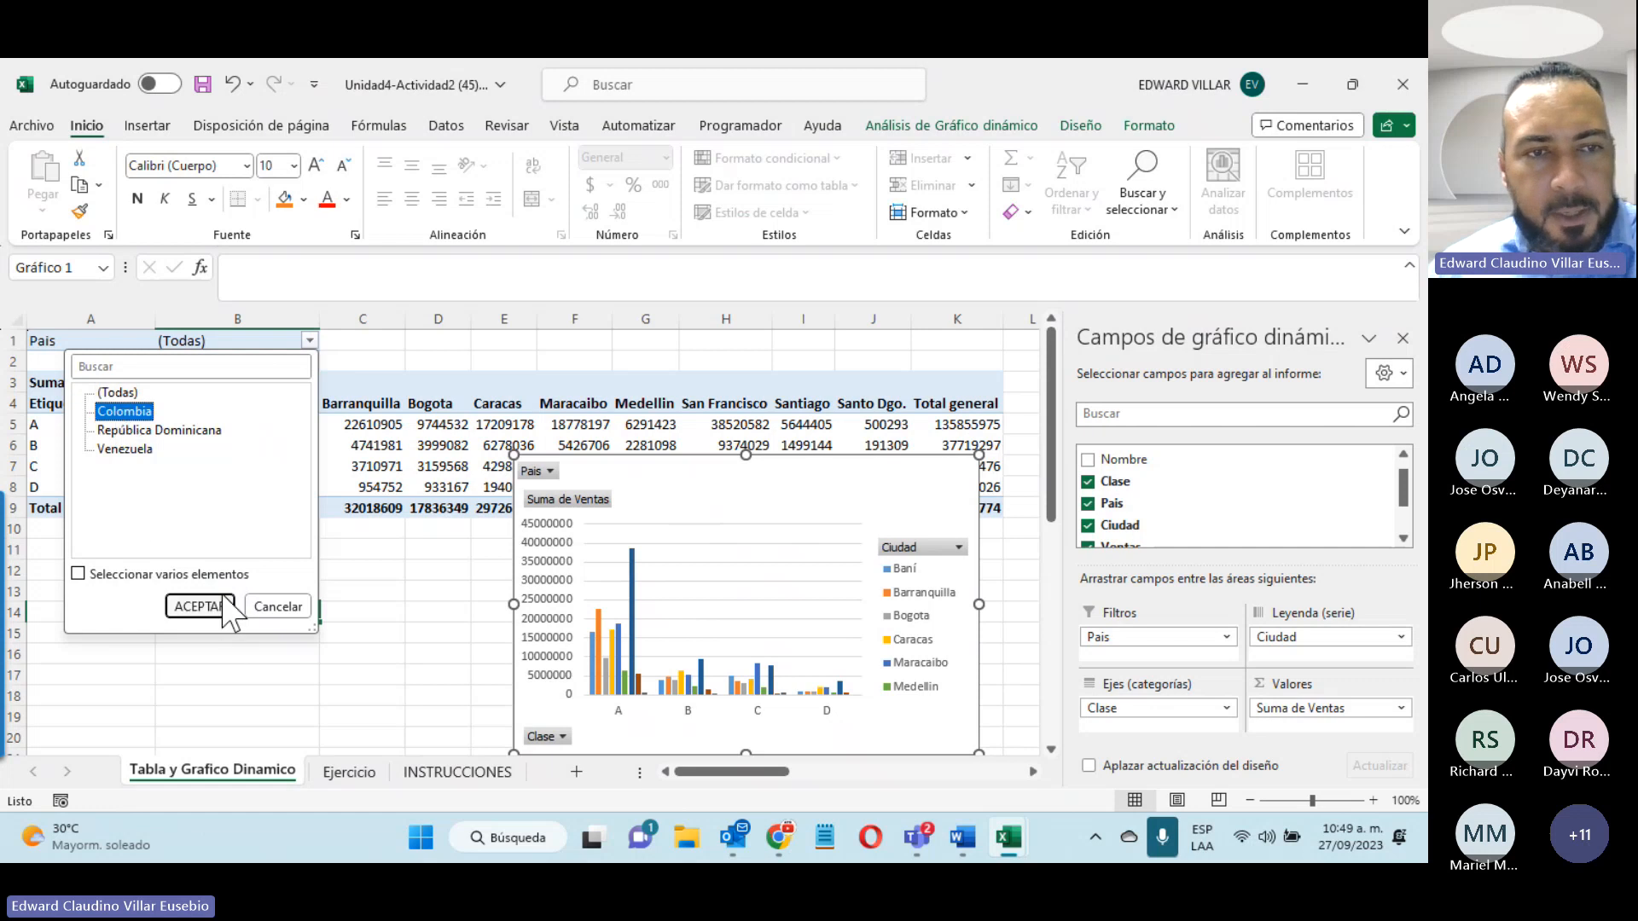
click(224, 599)
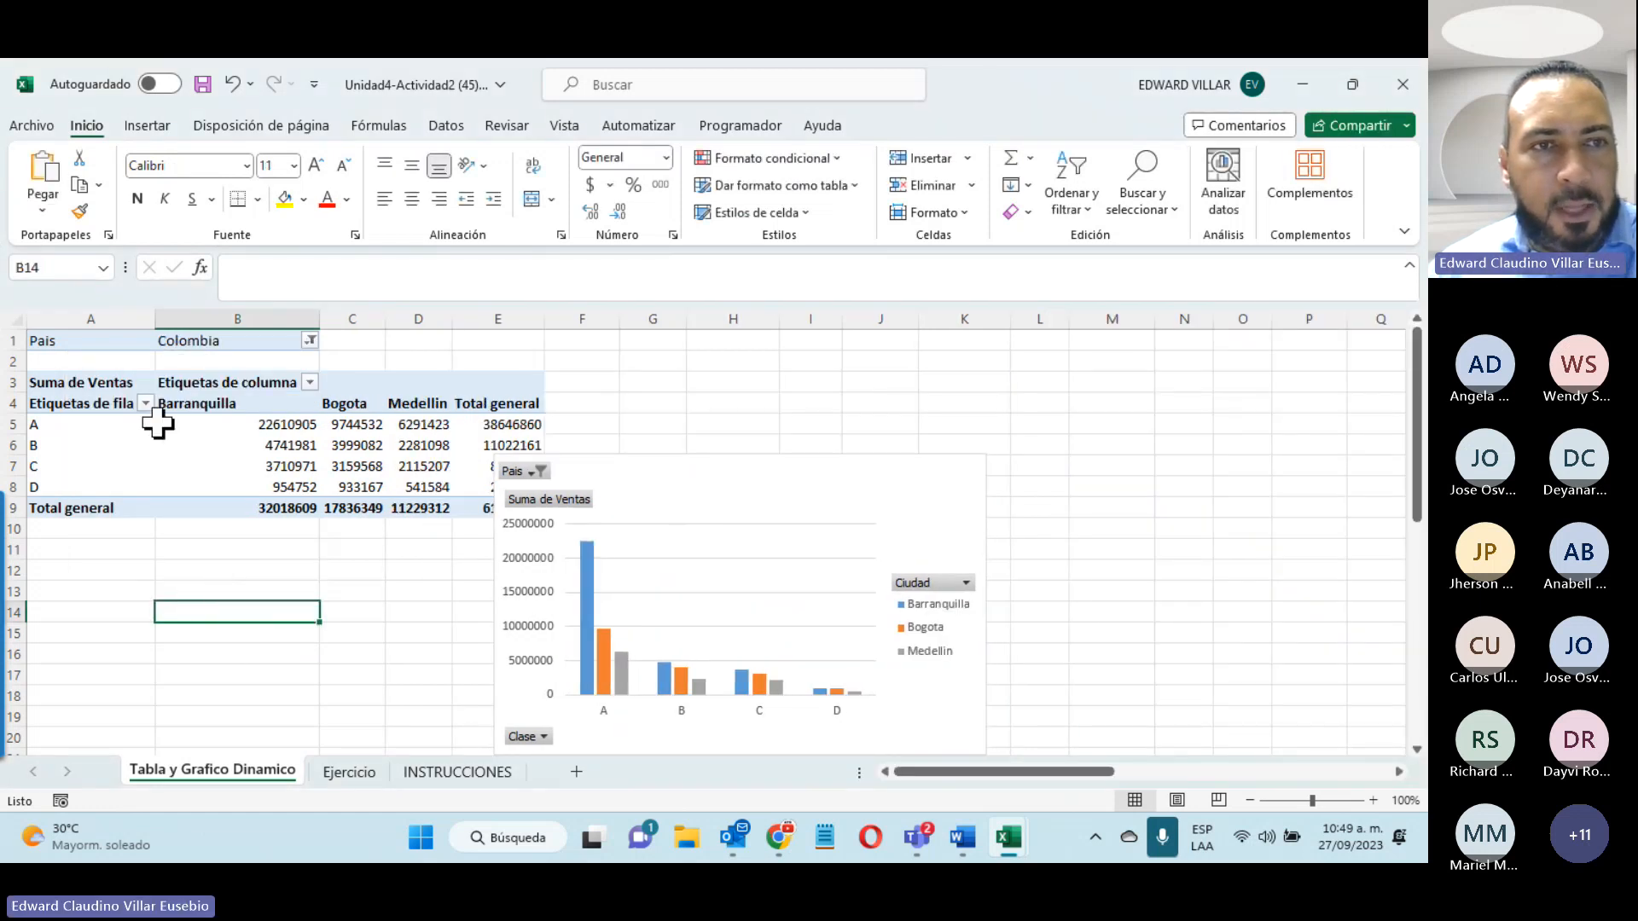
click(145, 404)
click(145, 405)
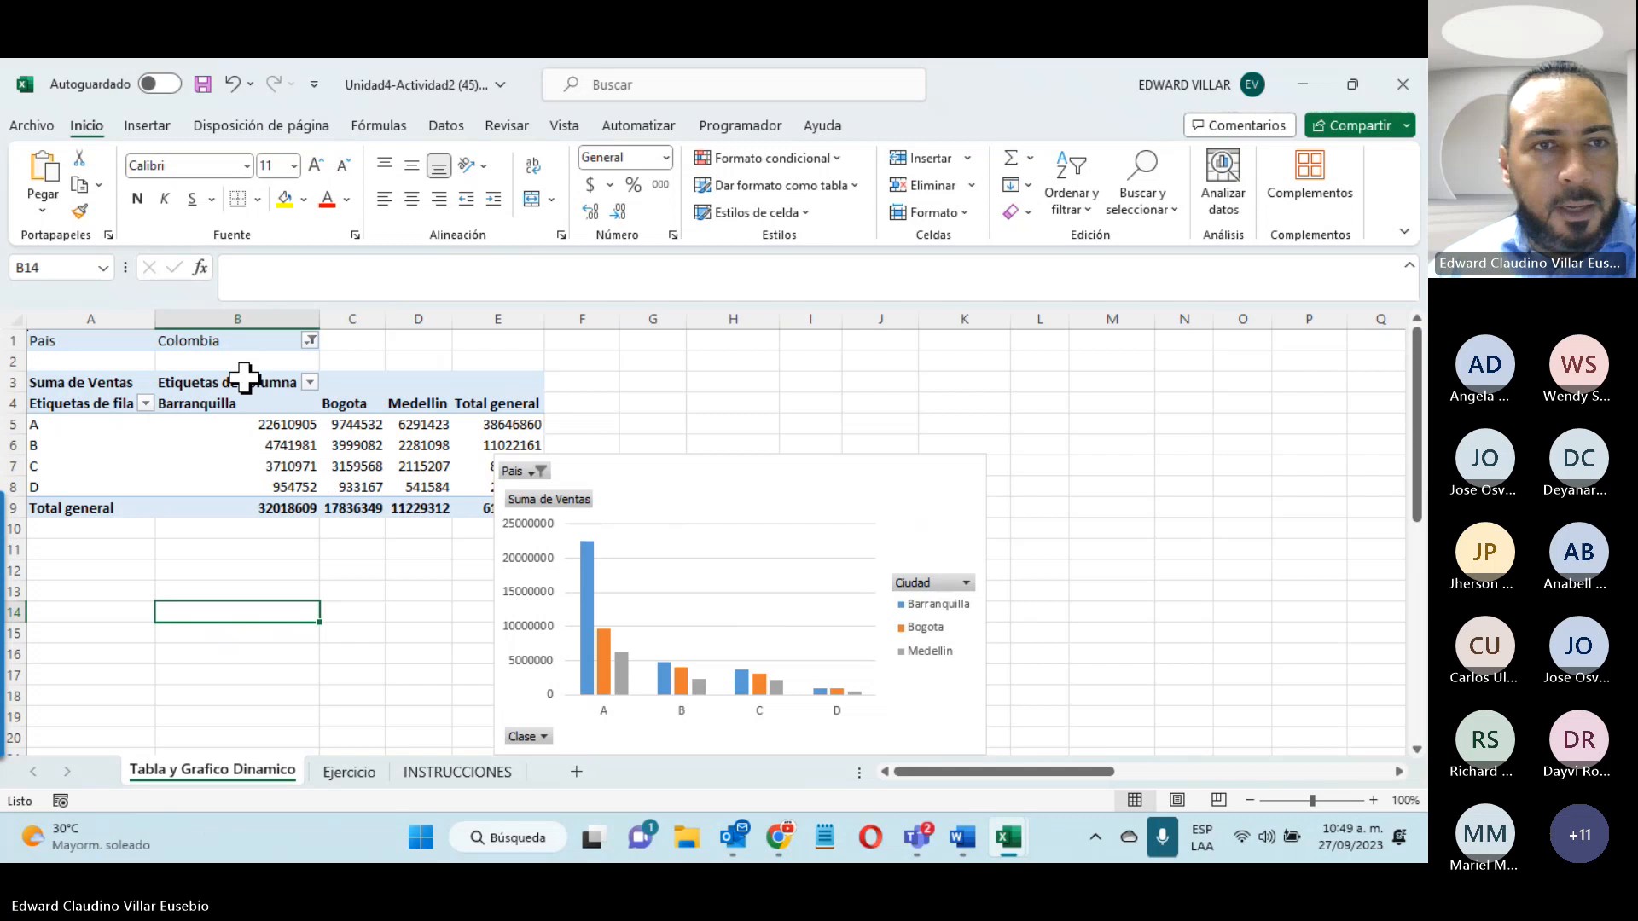
click(309, 383)
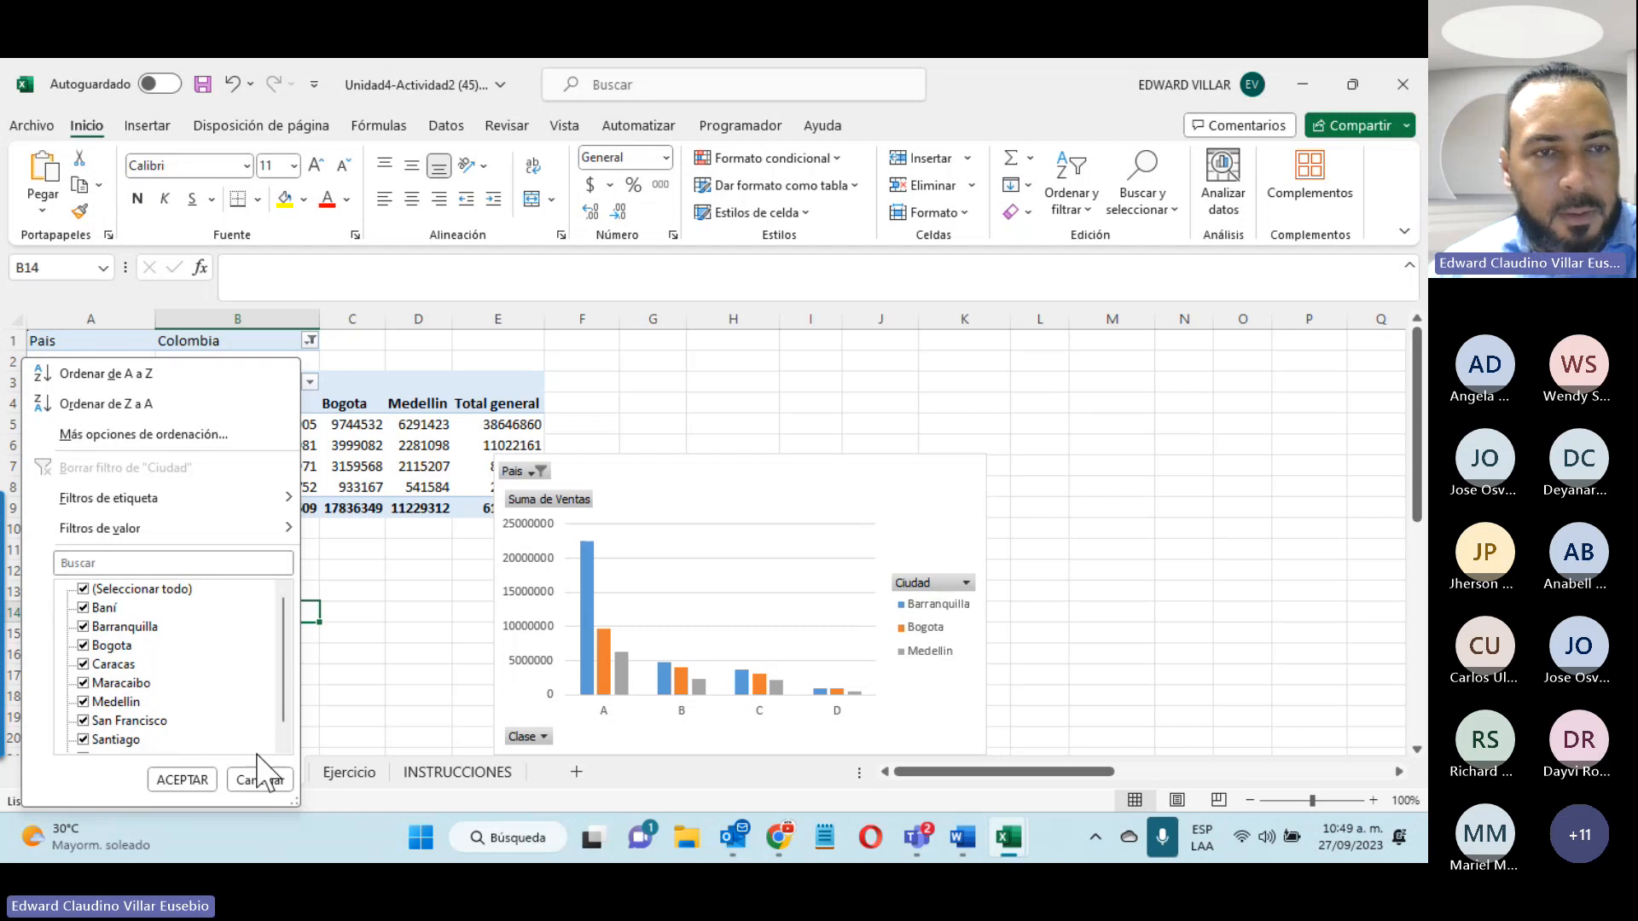
scroll(223, 671, down, 1)
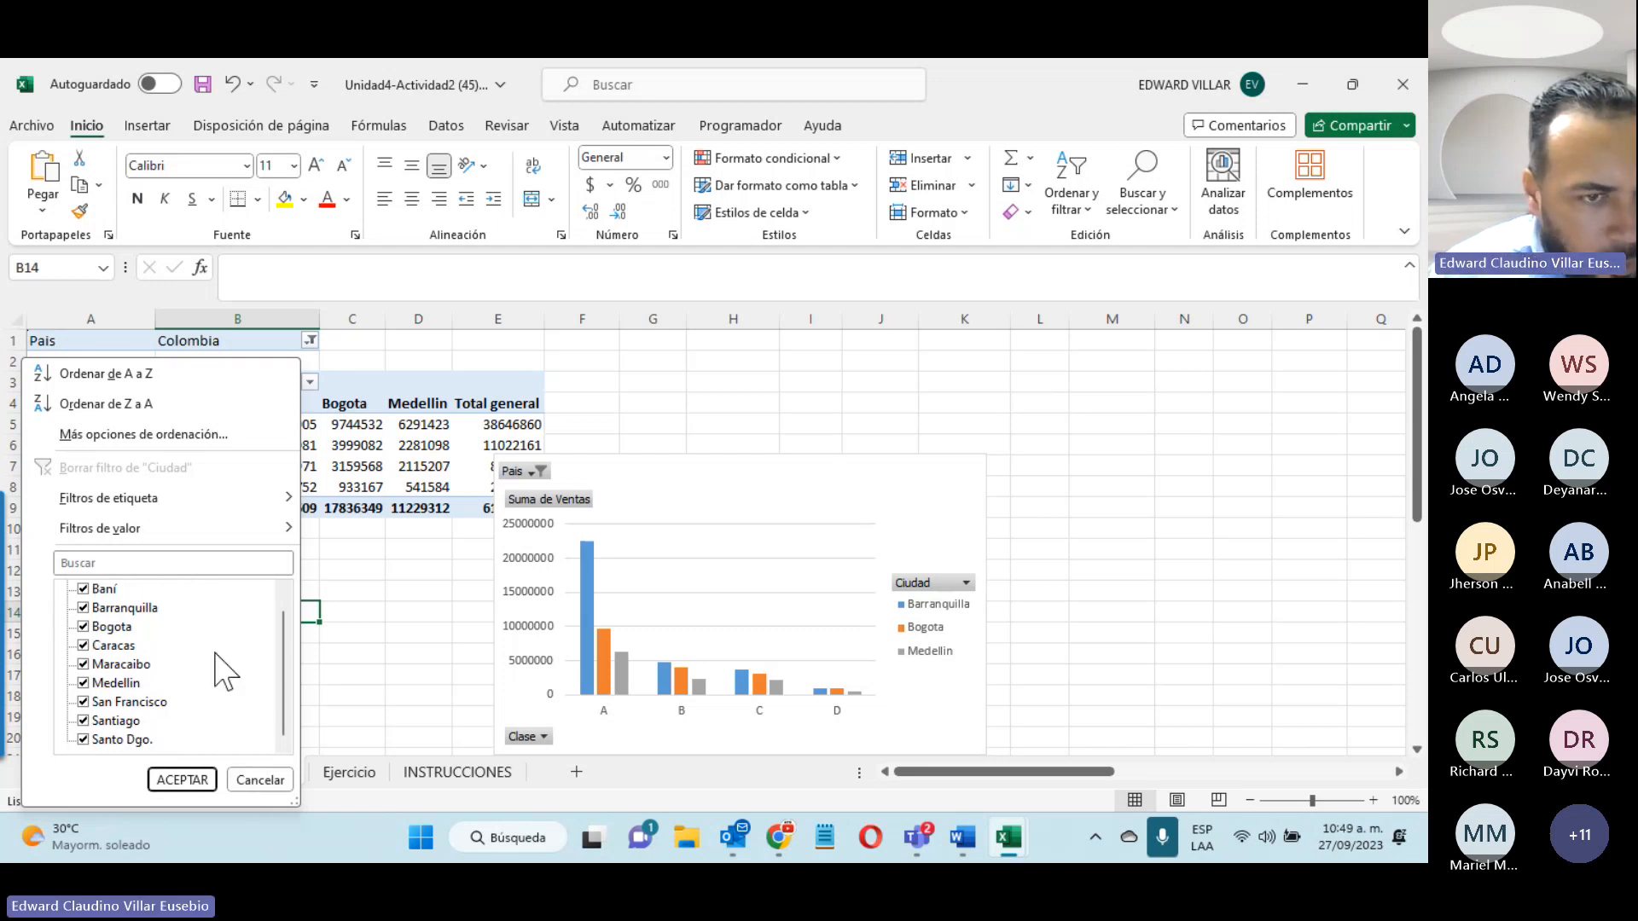
click(259, 780)
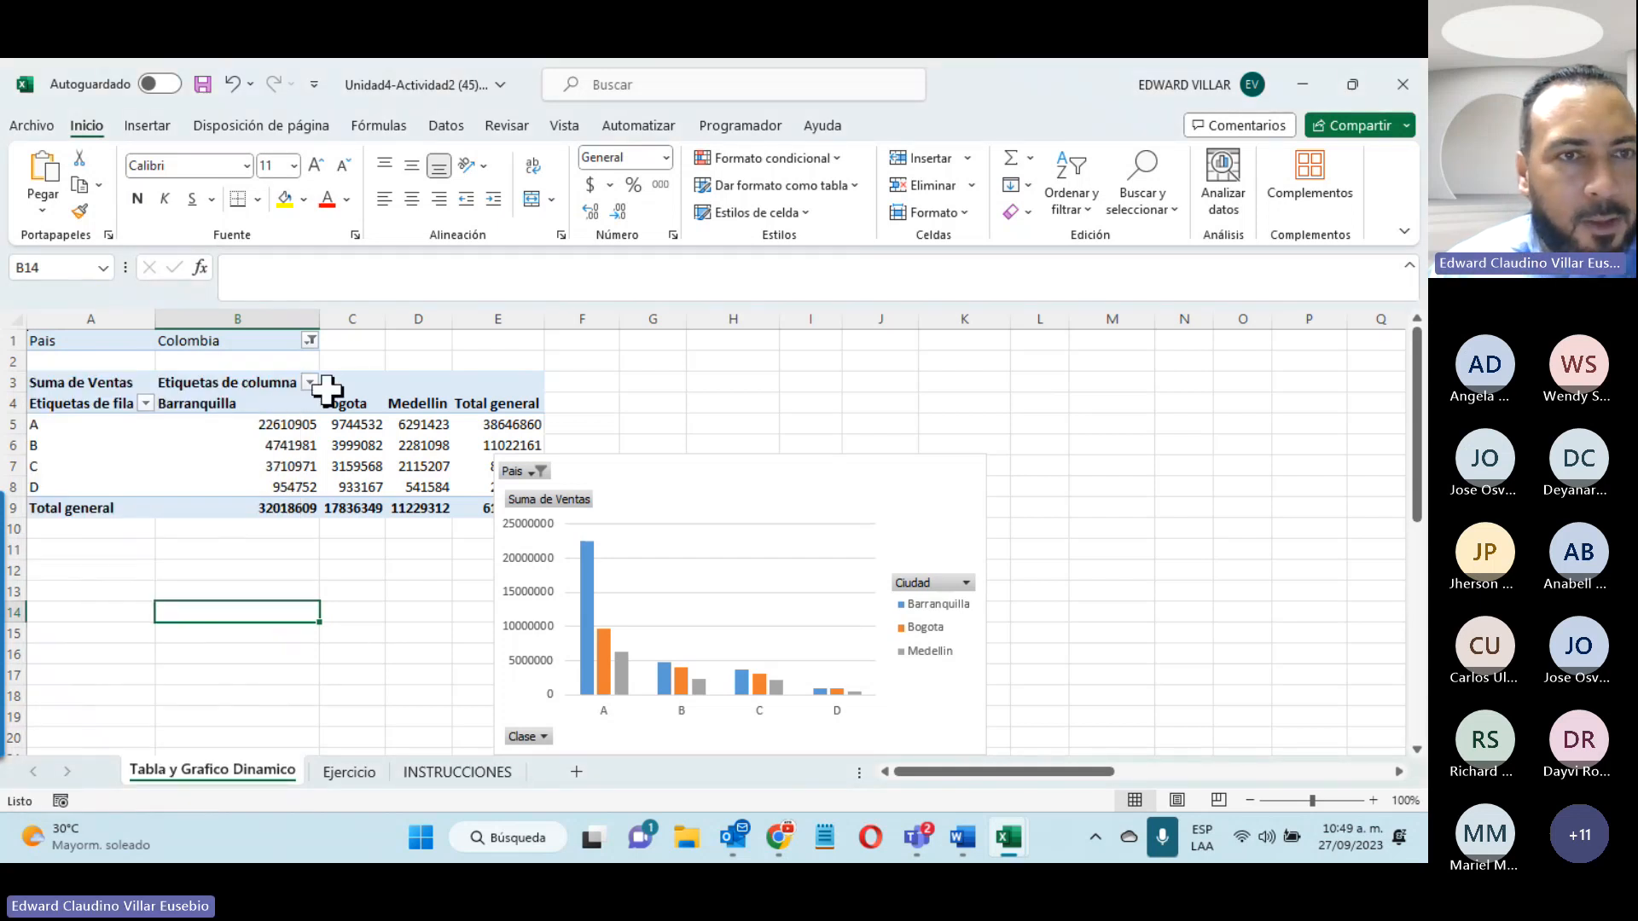
click(310, 383)
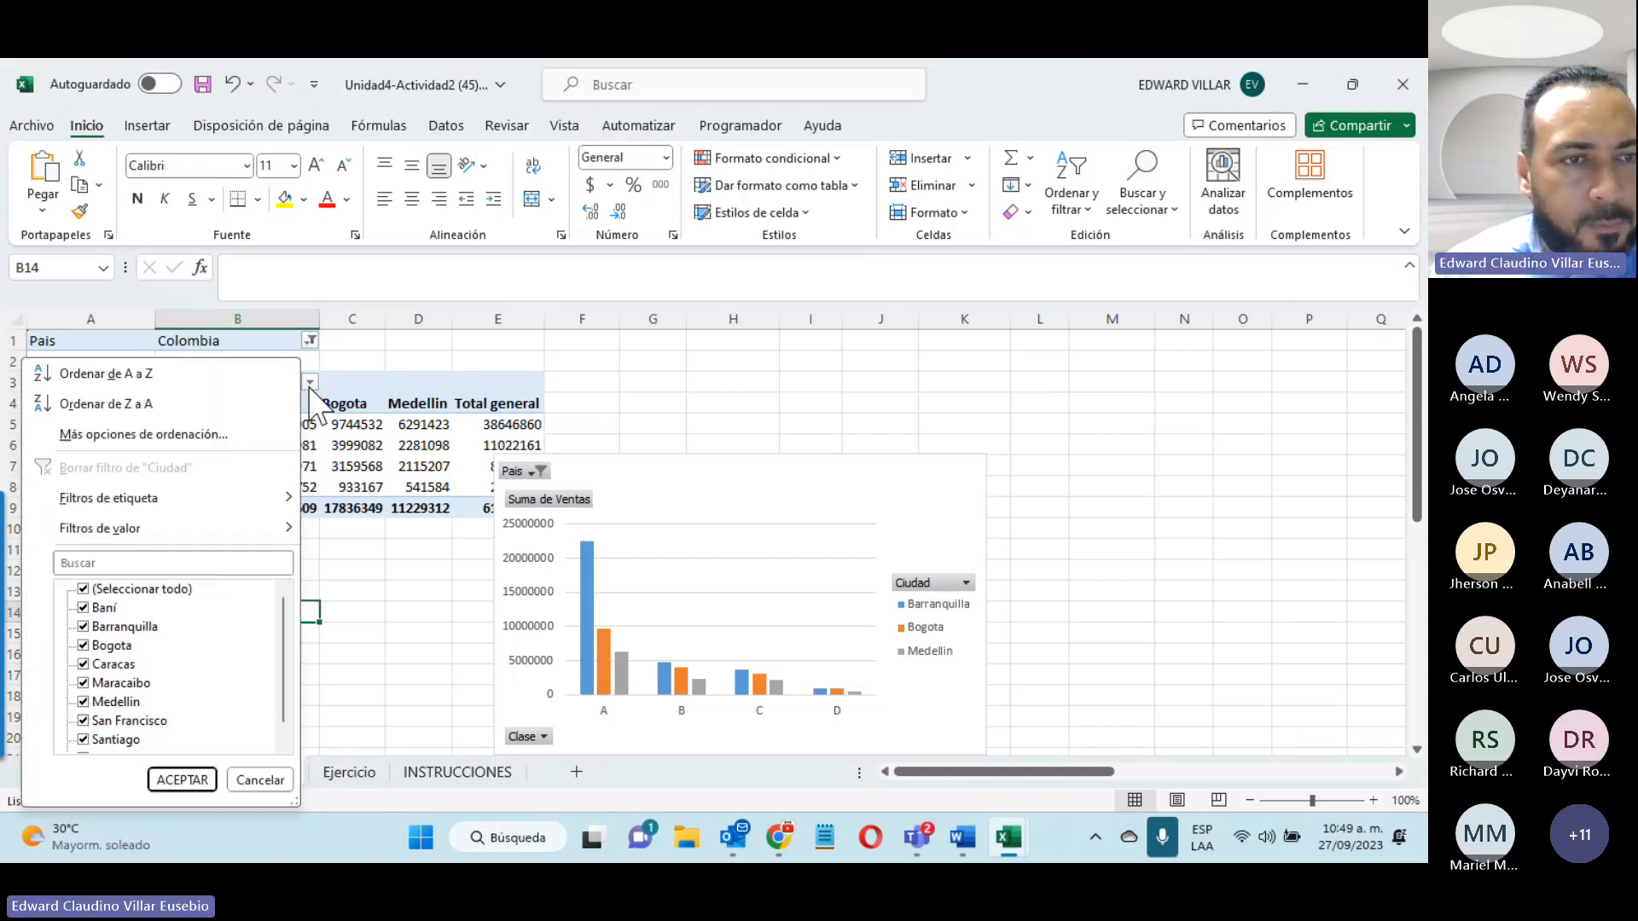
scroll(136, 657, down, 1)
scroll(119, 699, up, 1)
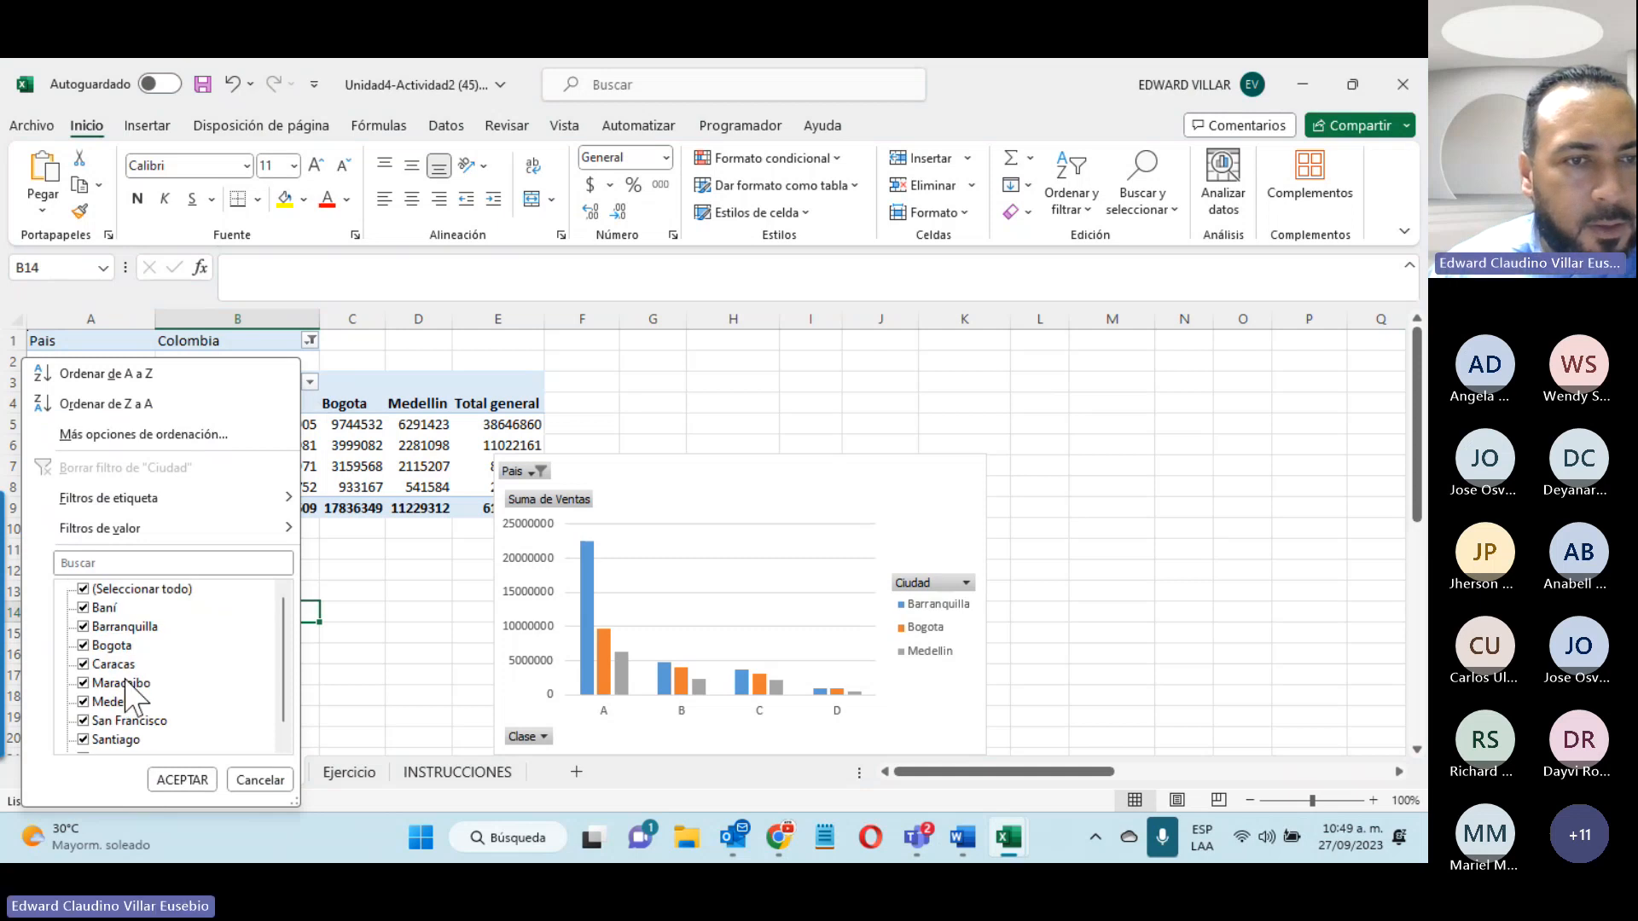
click(259, 780)
Step: Filter the report by the country Venezuela and check its city headings and the column labels filter
click(310, 340)
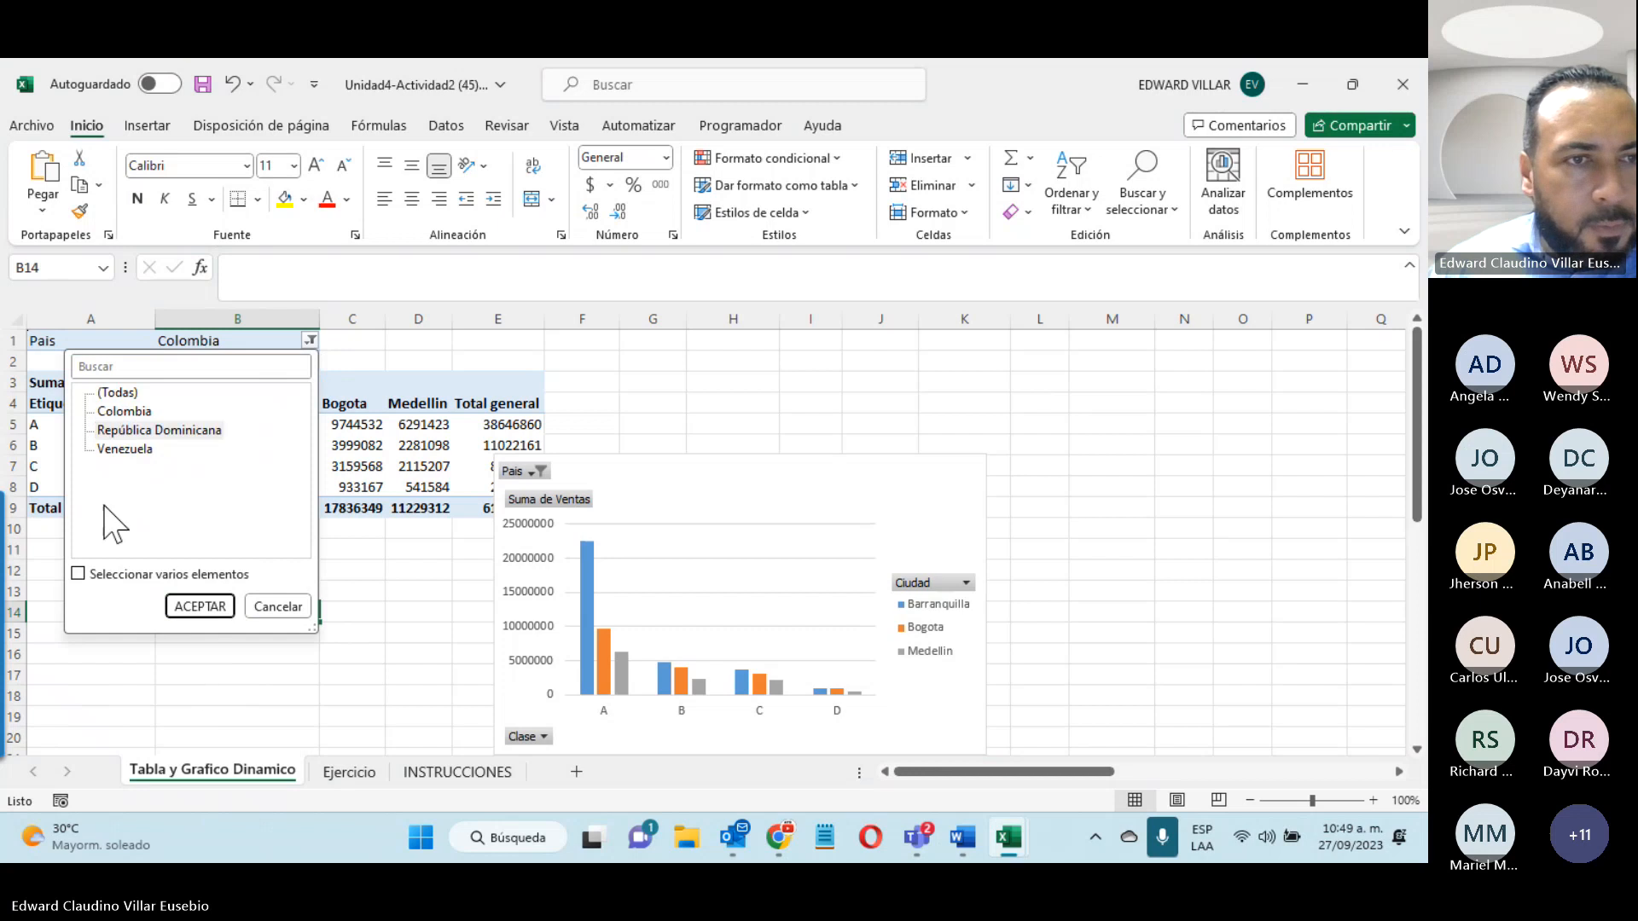
click(120, 450)
click(187, 612)
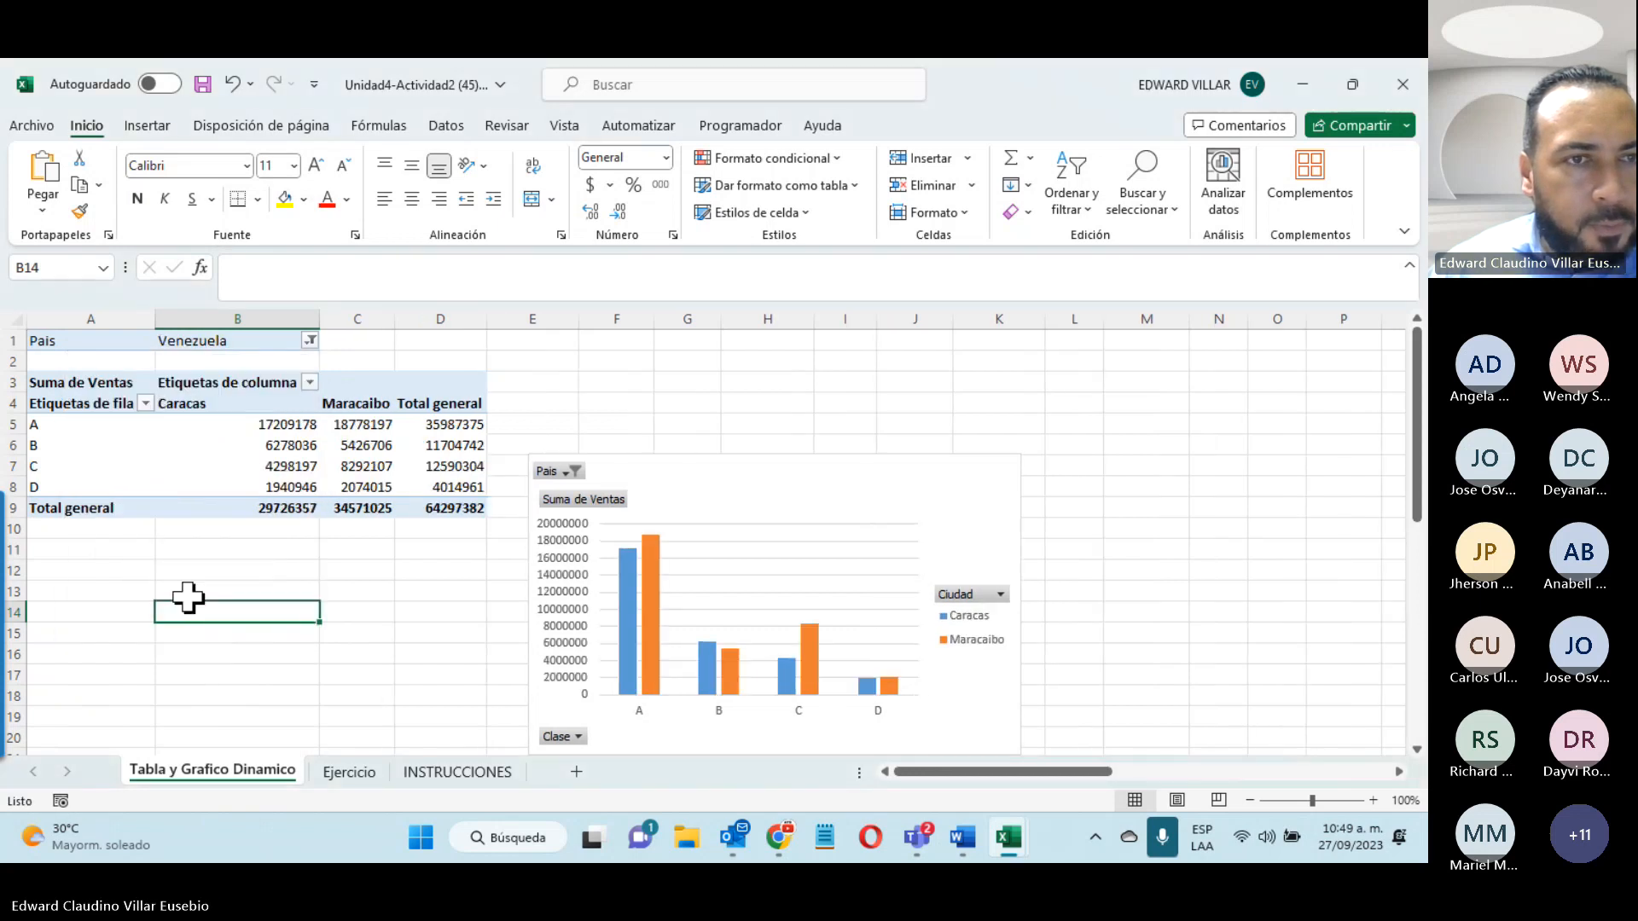
click(309, 380)
click(310, 381)
click(310, 381)
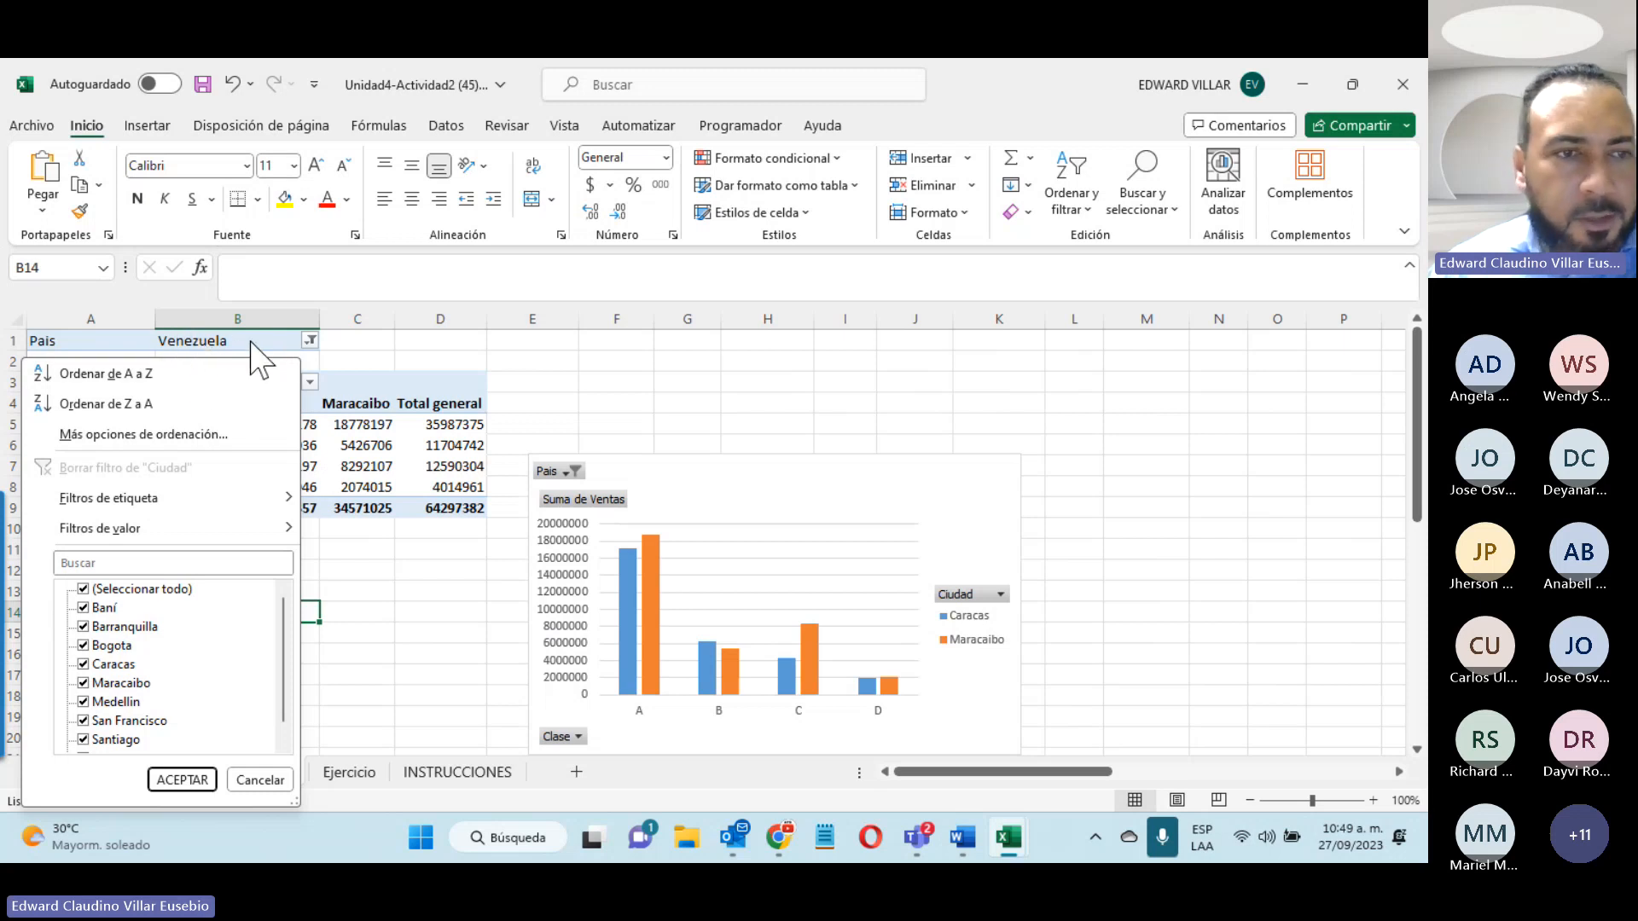
click(181, 780)
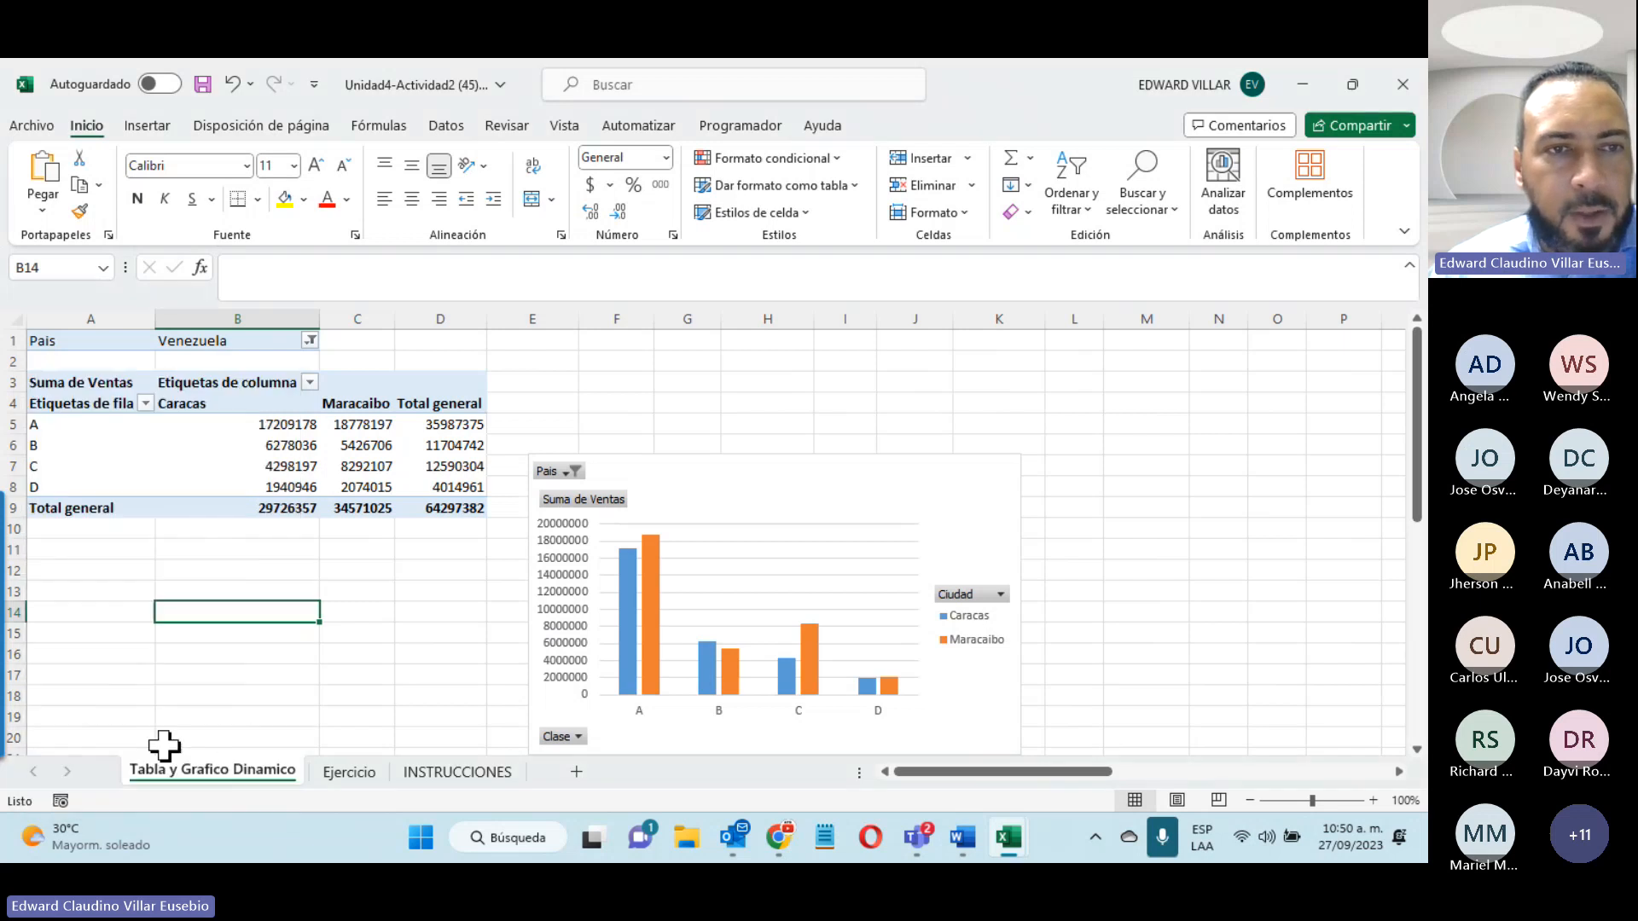
click(185, 408)
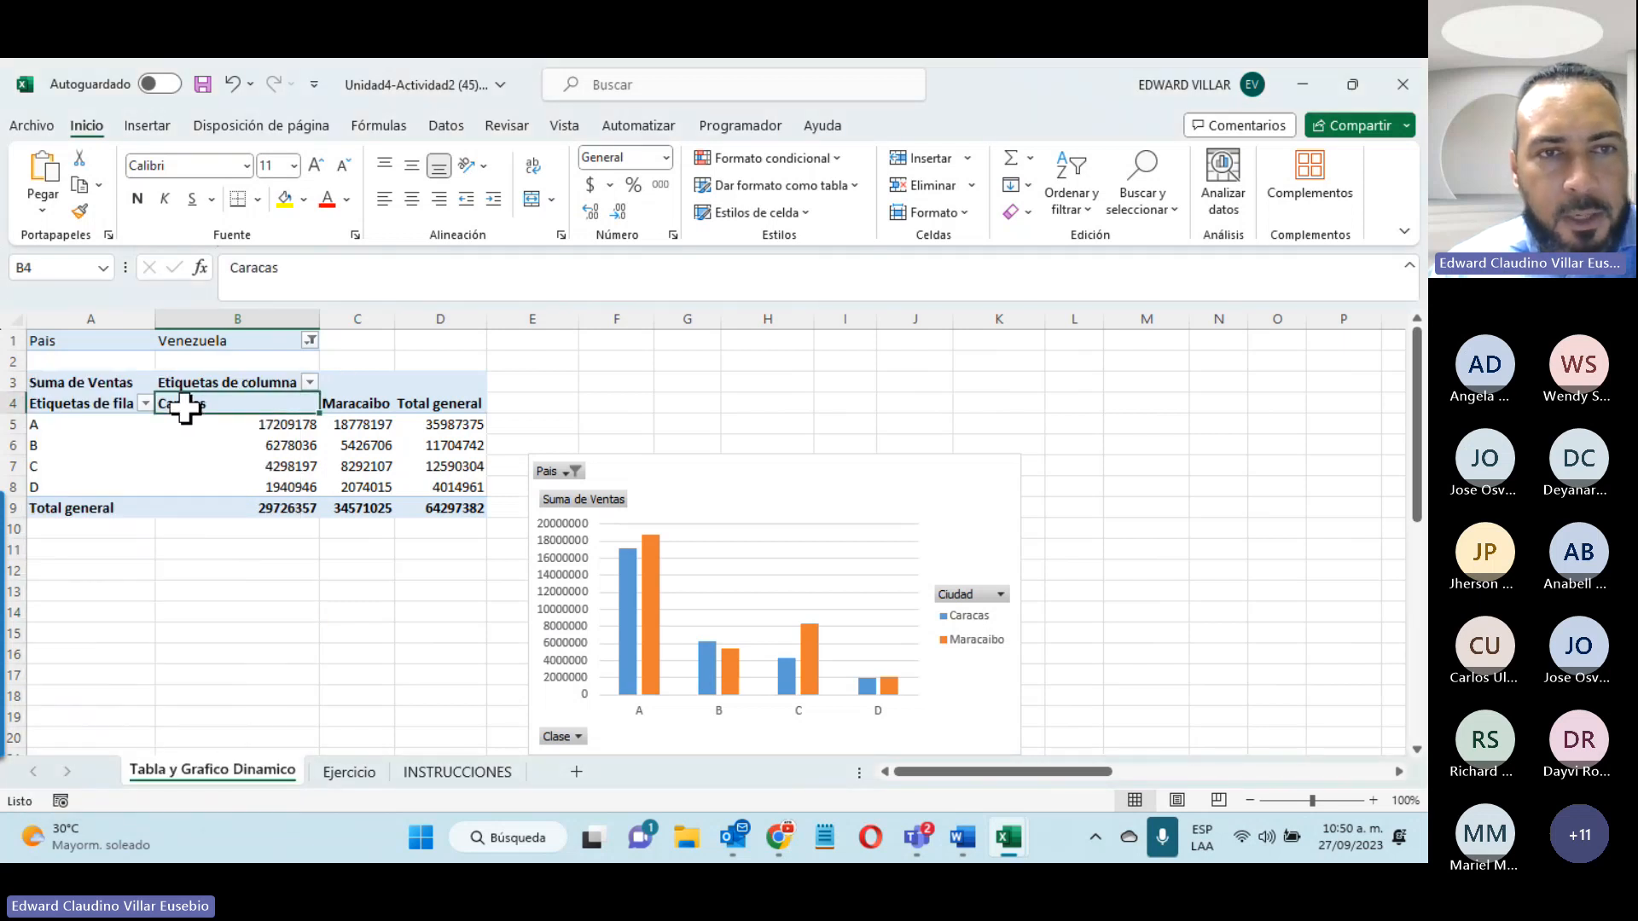
click(334, 404)
Step: Switch the Pais filter to Colombia and compare its city headings with the source data on the Ejercicio sheet
click(310, 342)
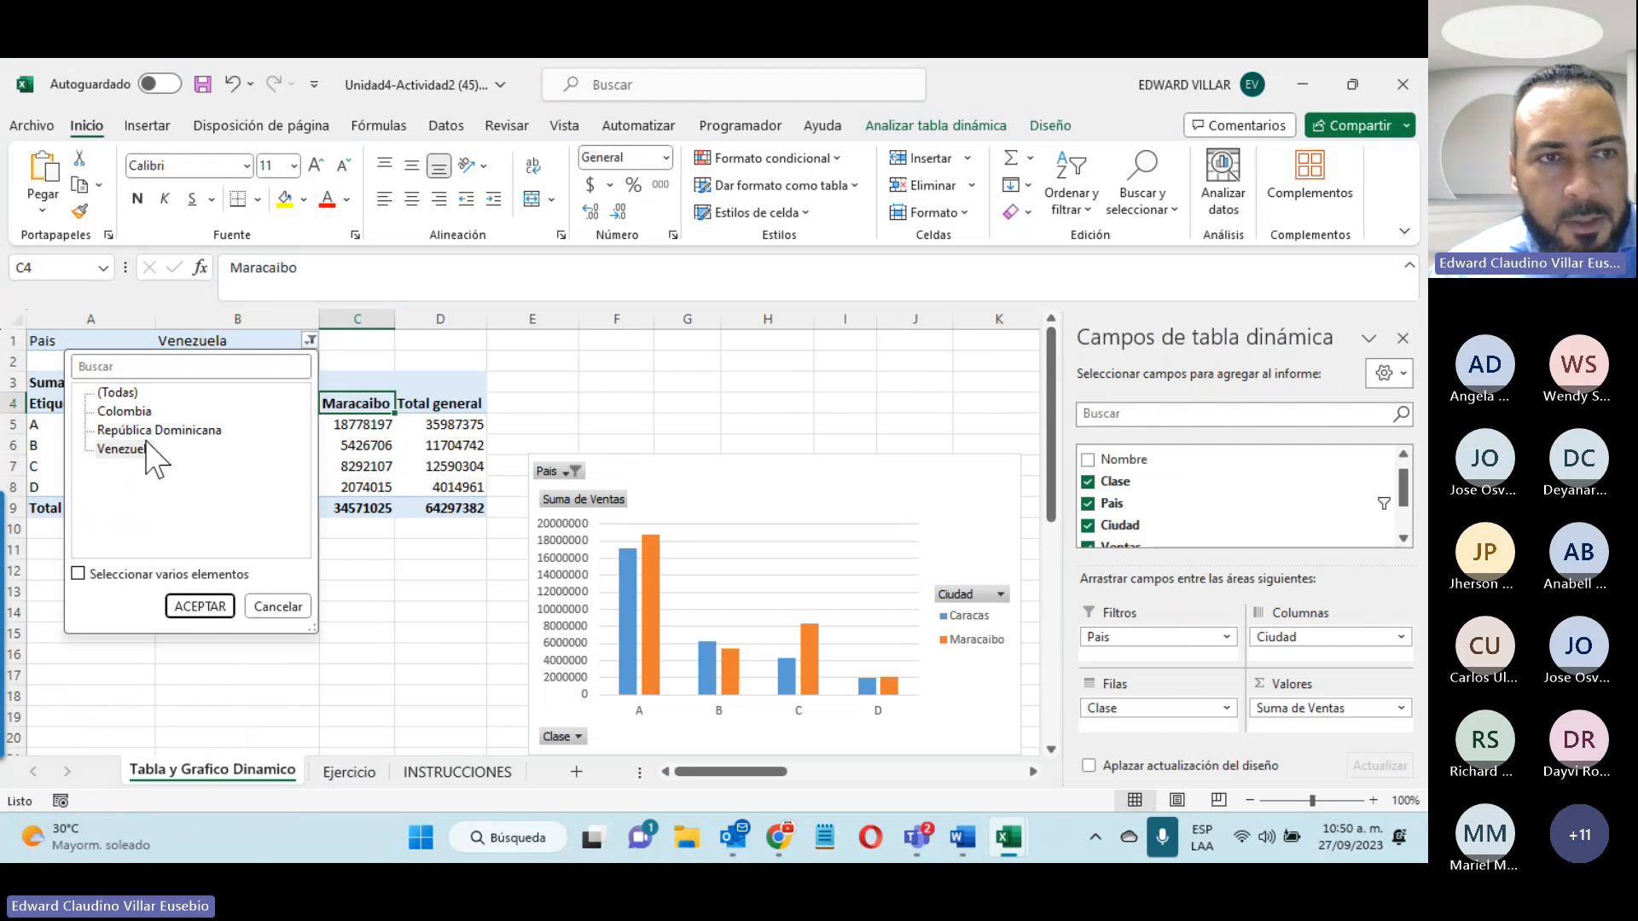
click(134, 412)
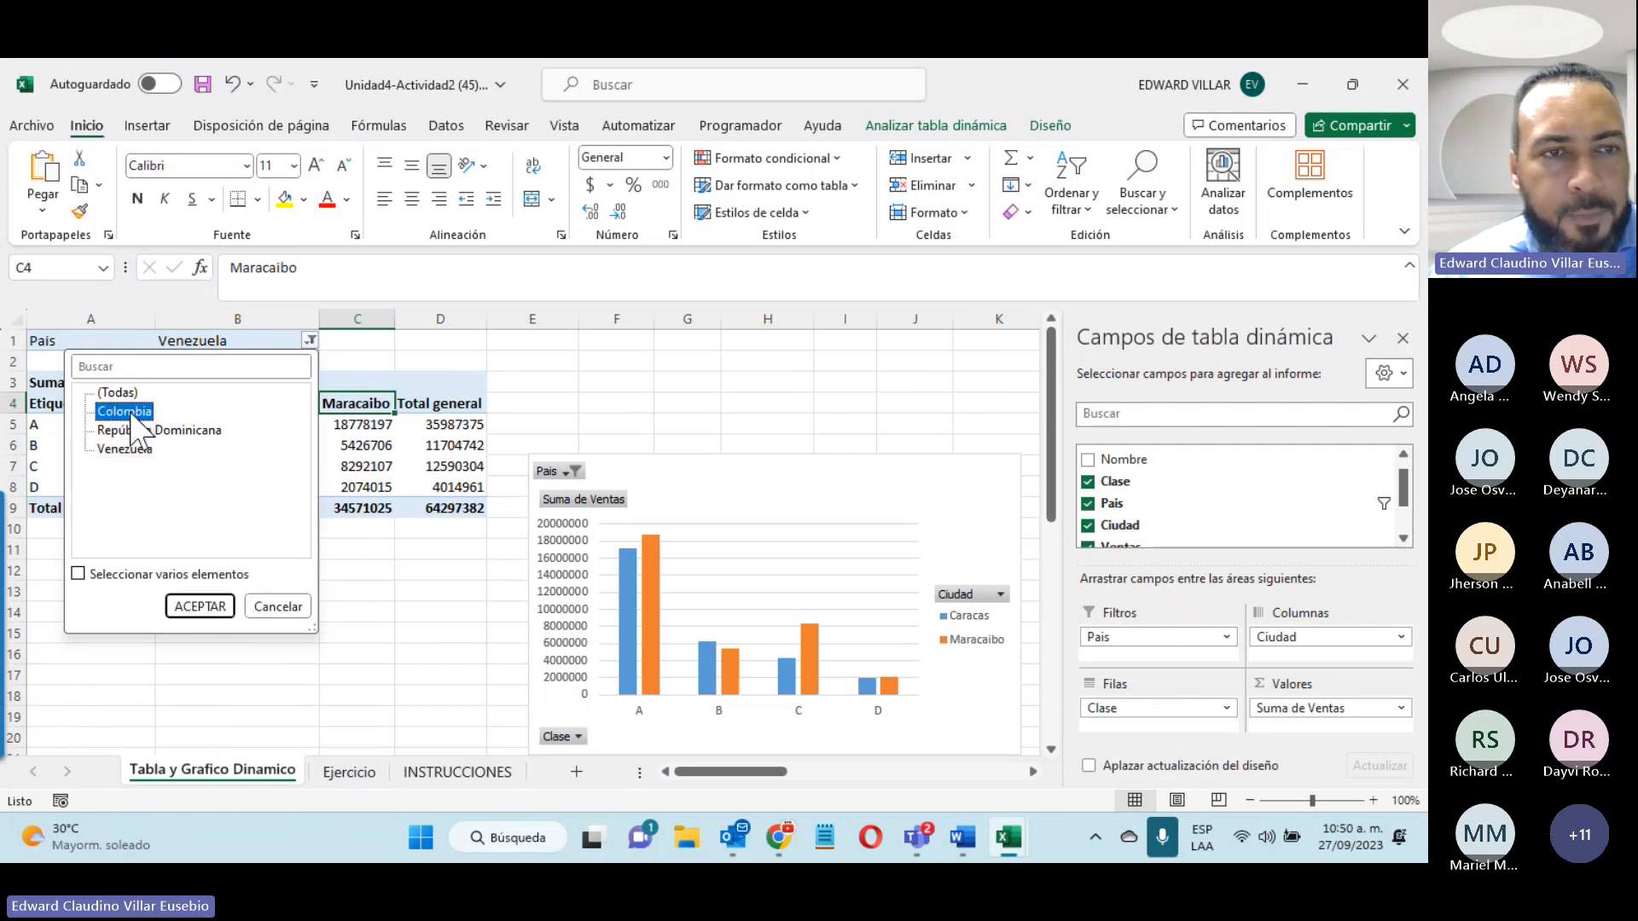
click(205, 606)
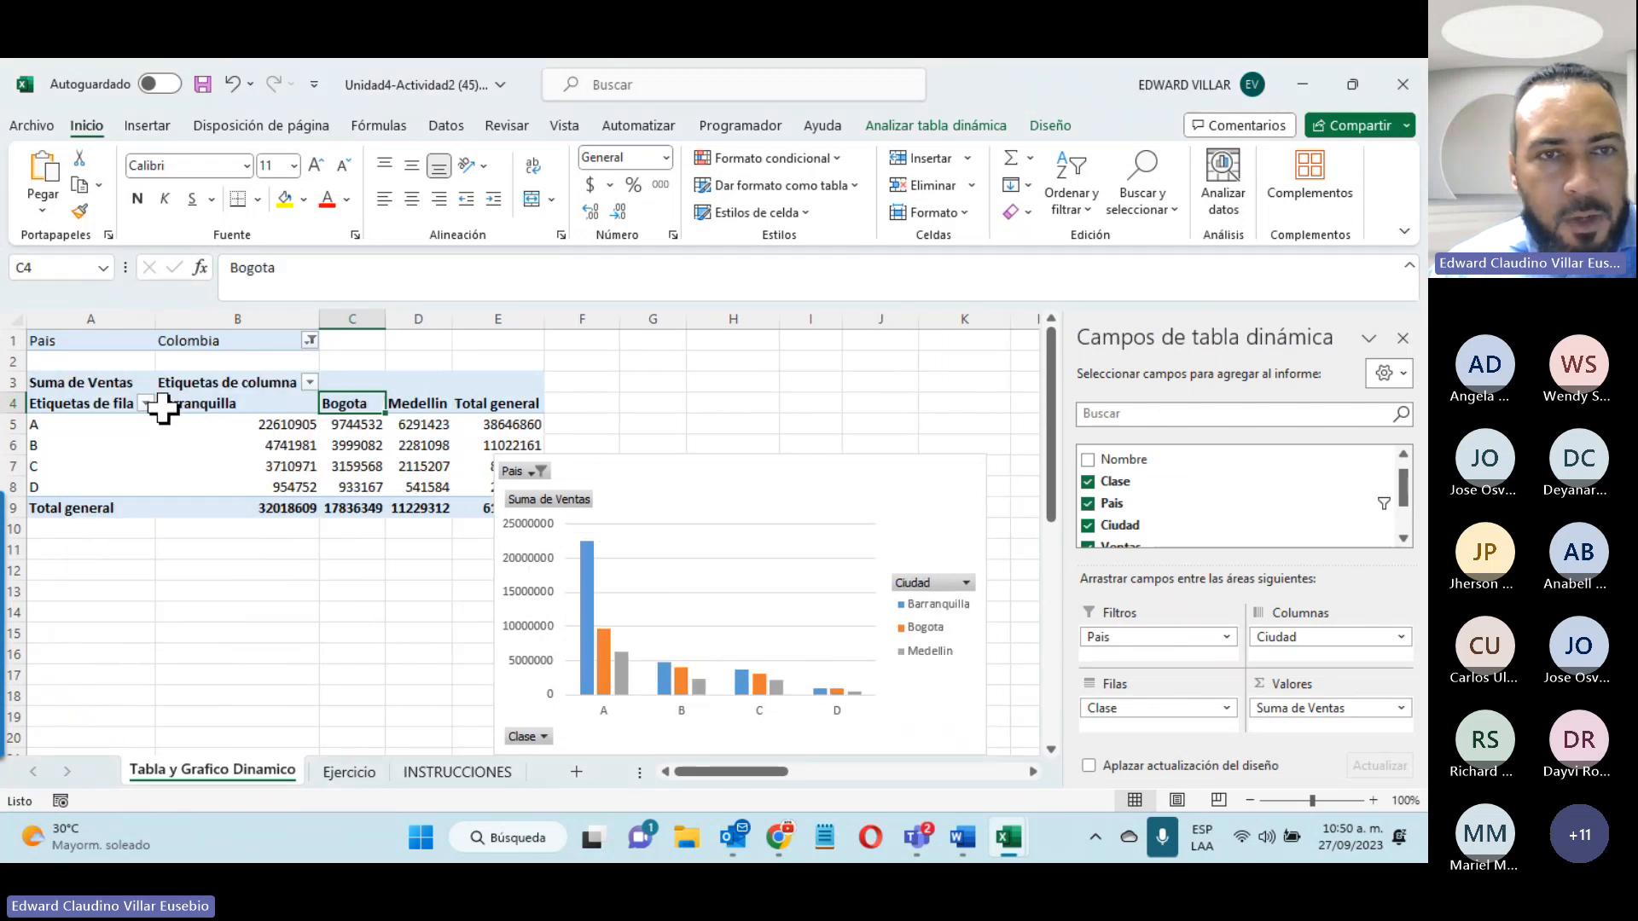
drag(162, 408, 380, 399)
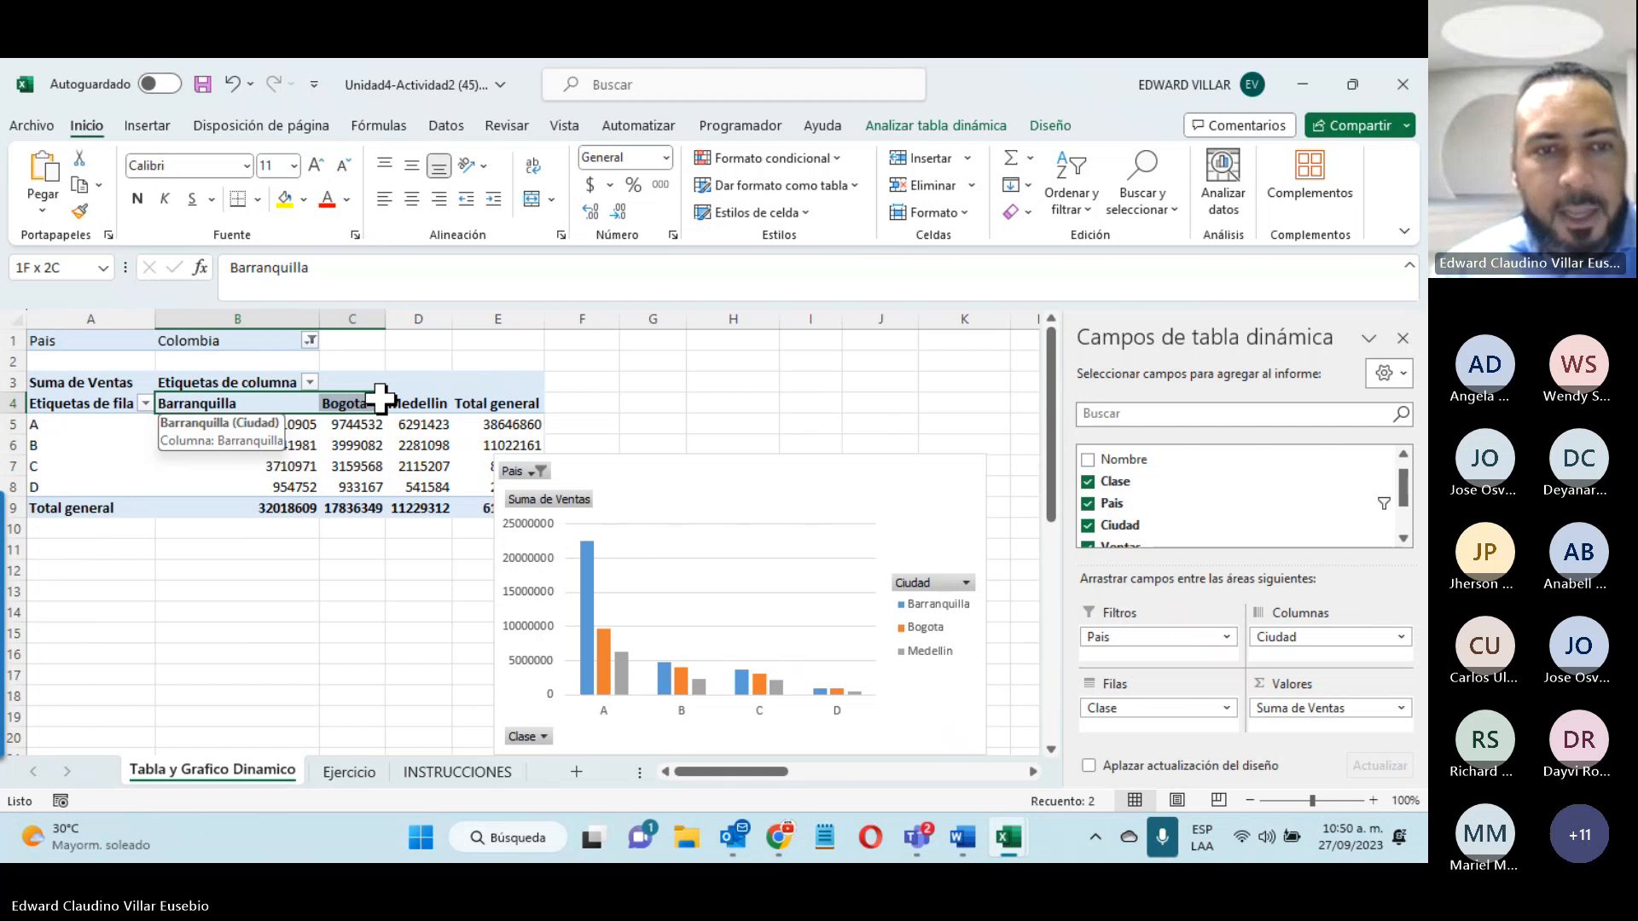
drag(90, 341, 213, 342)
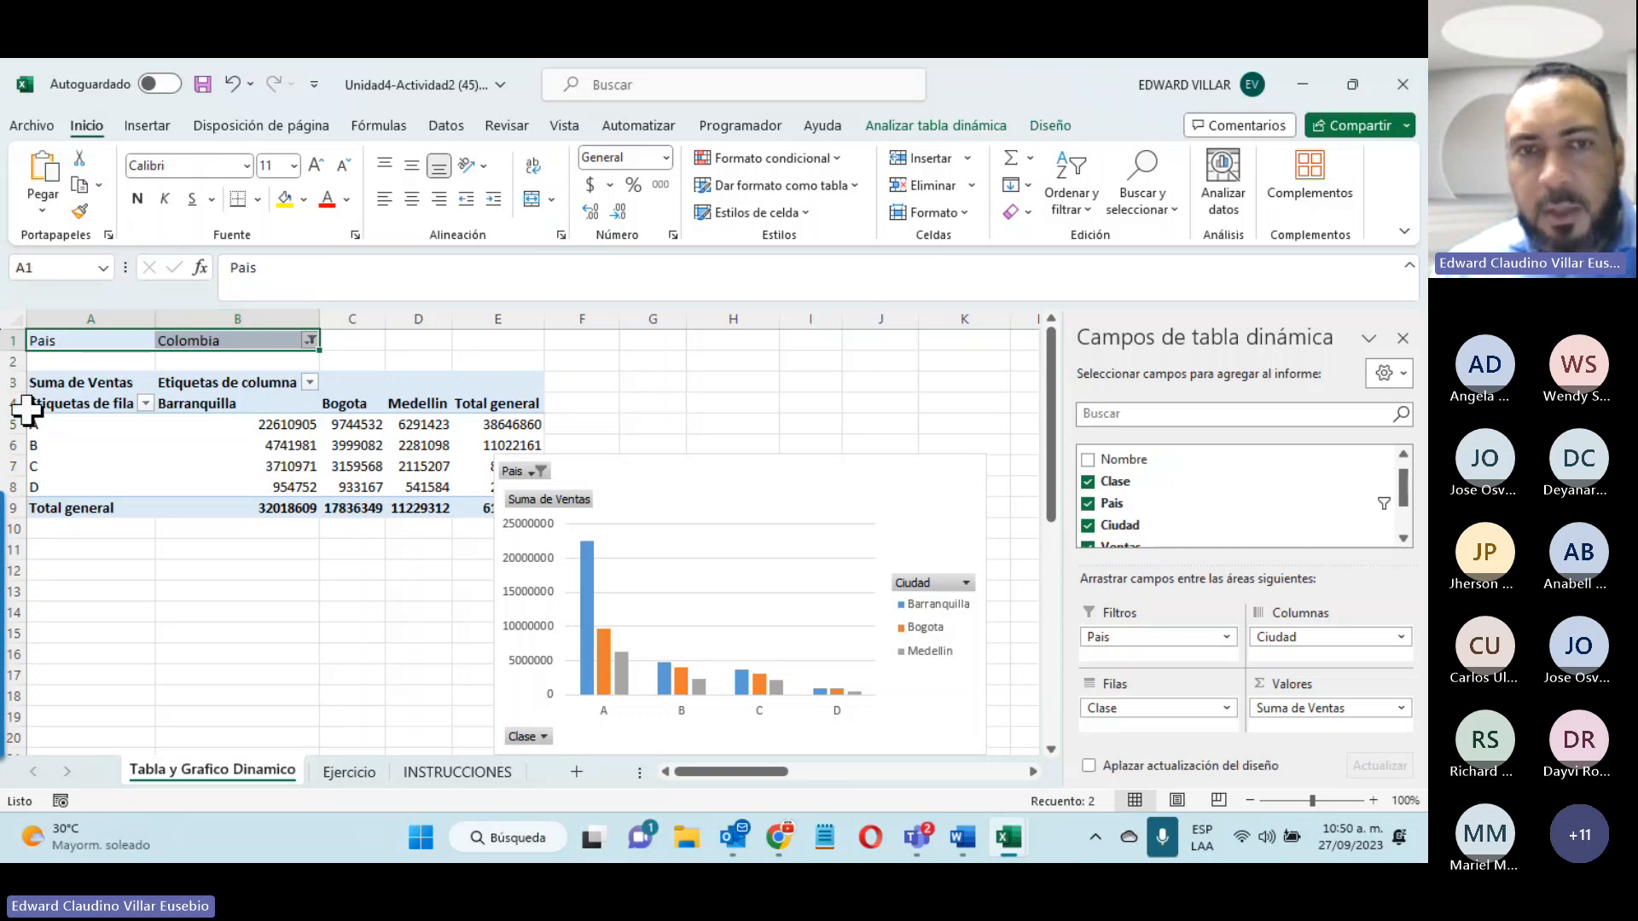
drag(196, 404, 417, 396)
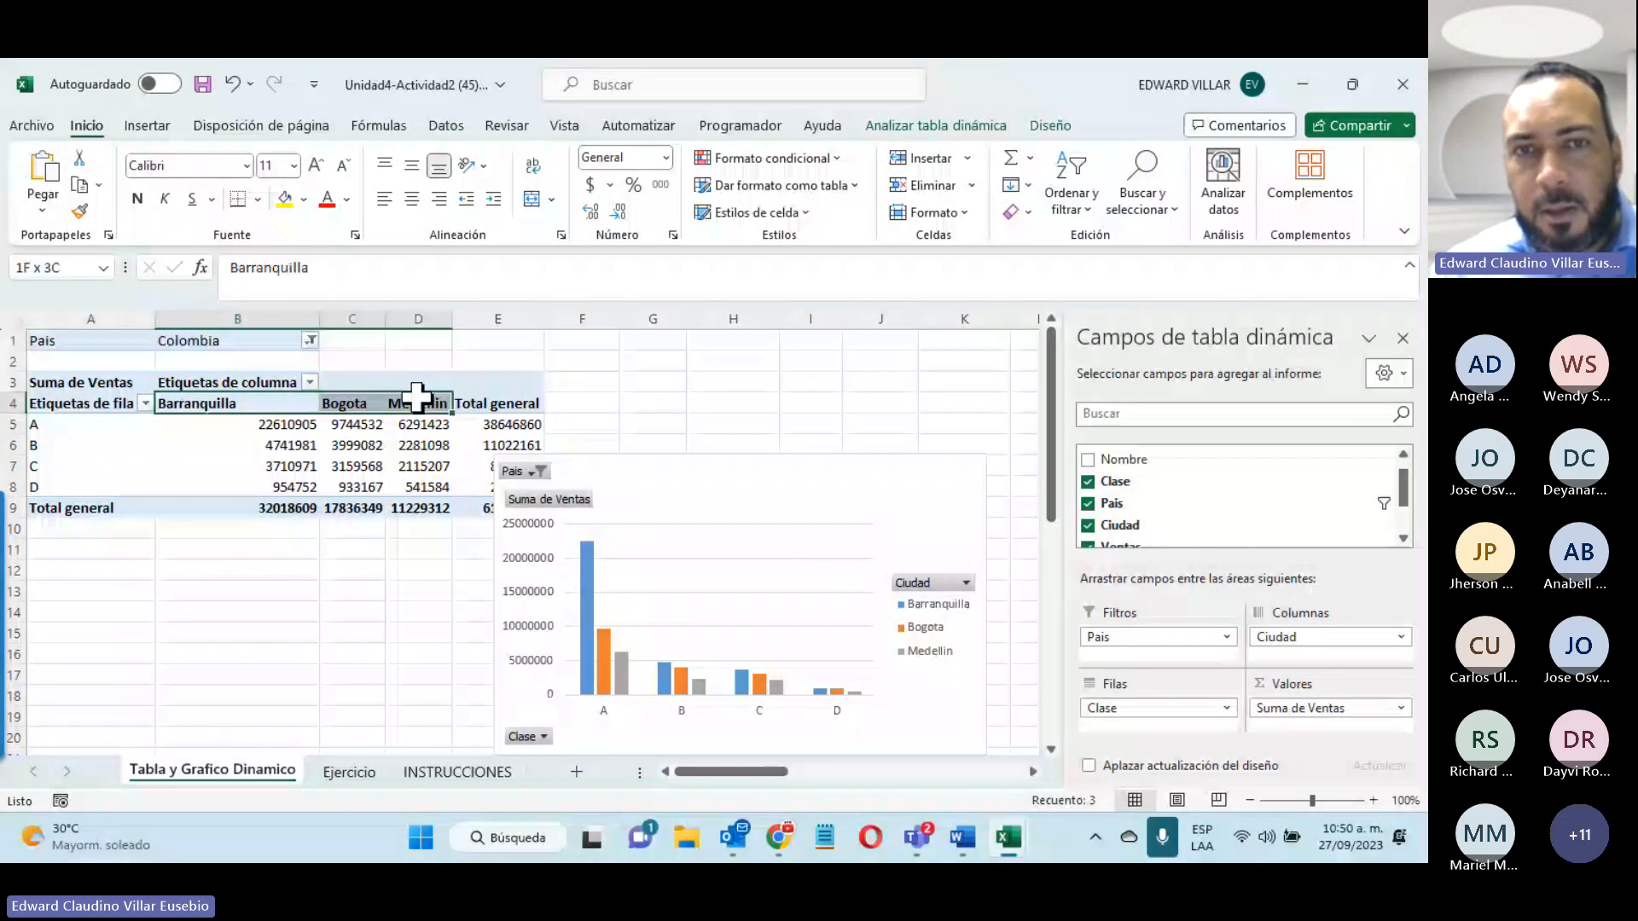
click(348, 771)
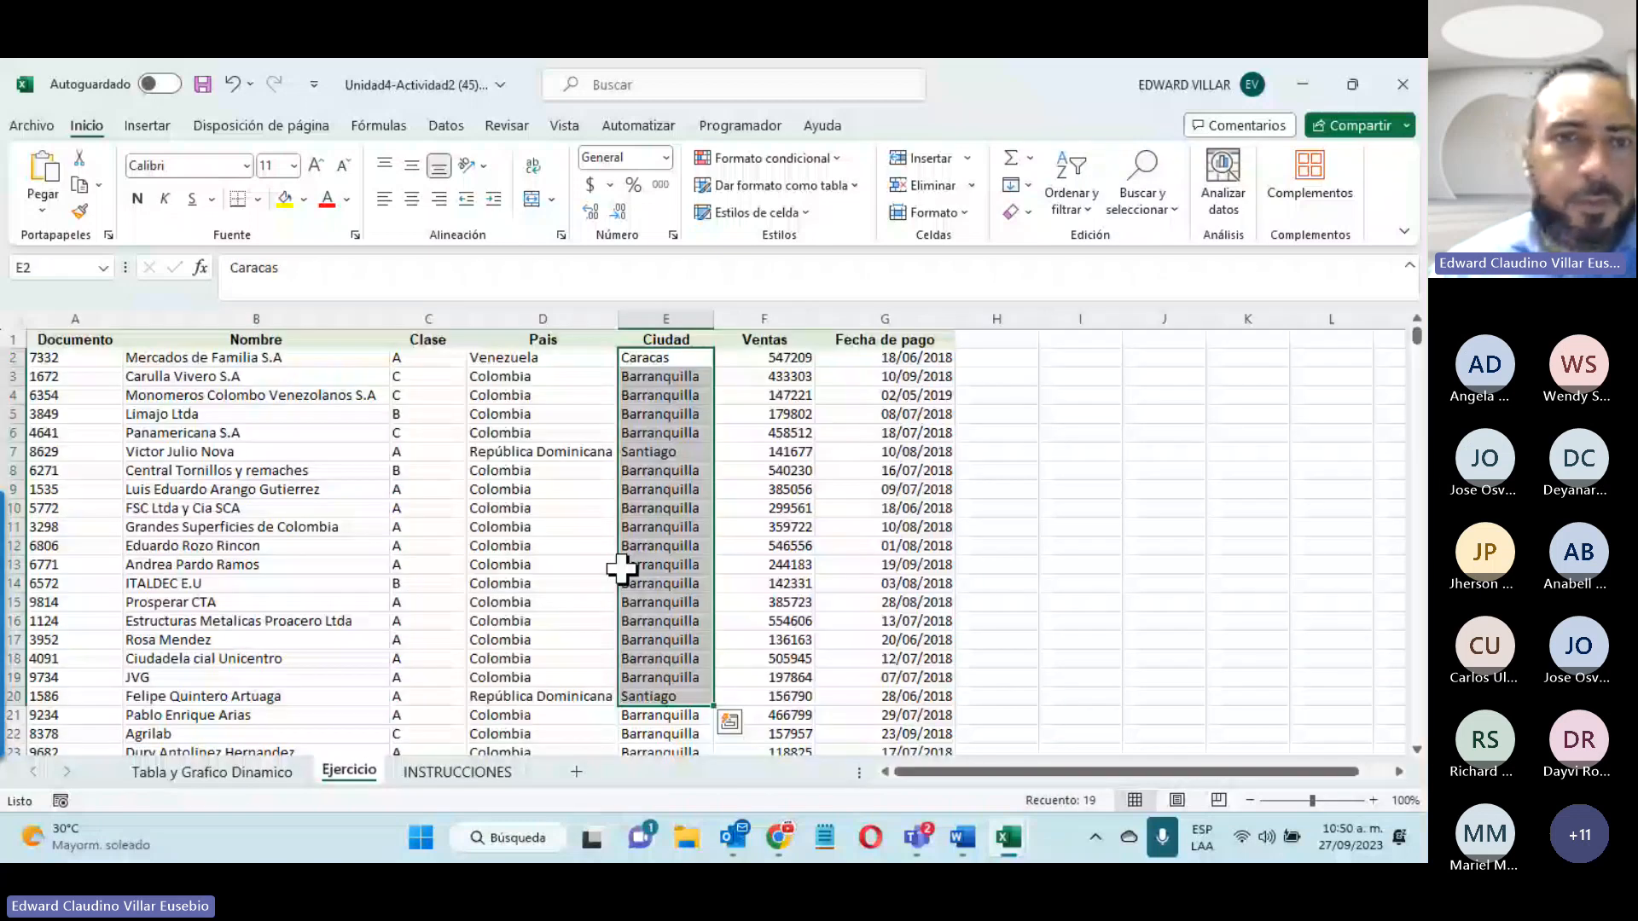
click(226, 773)
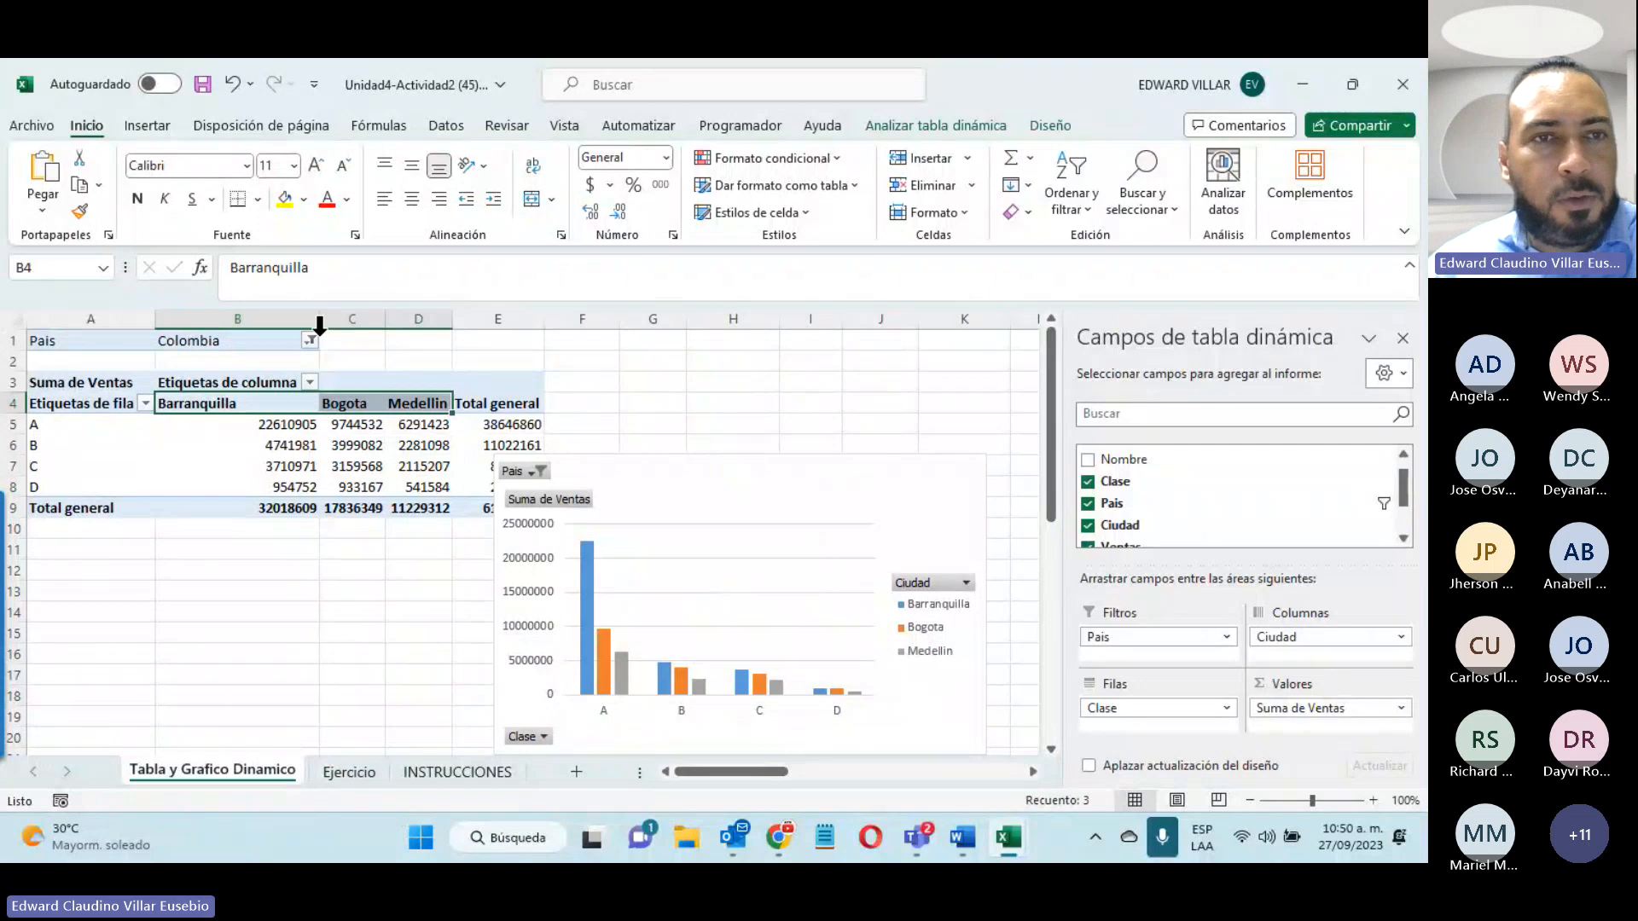
Step: Set the Pais filter of the pivot table to Venezuela
click(311, 341)
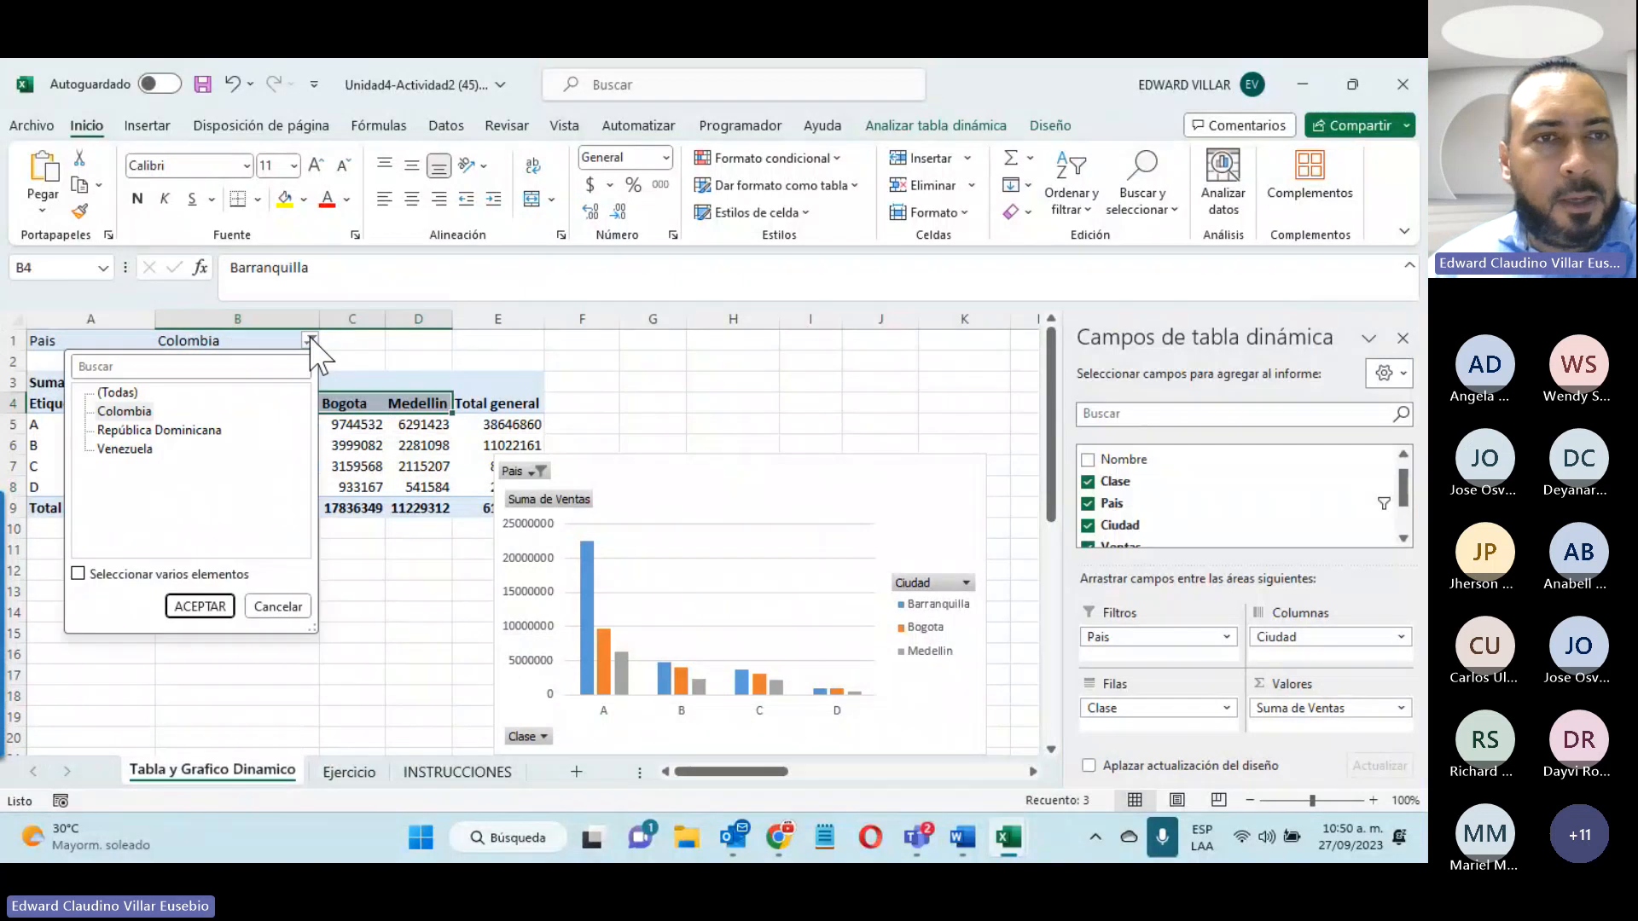
click(124, 449)
click(199, 606)
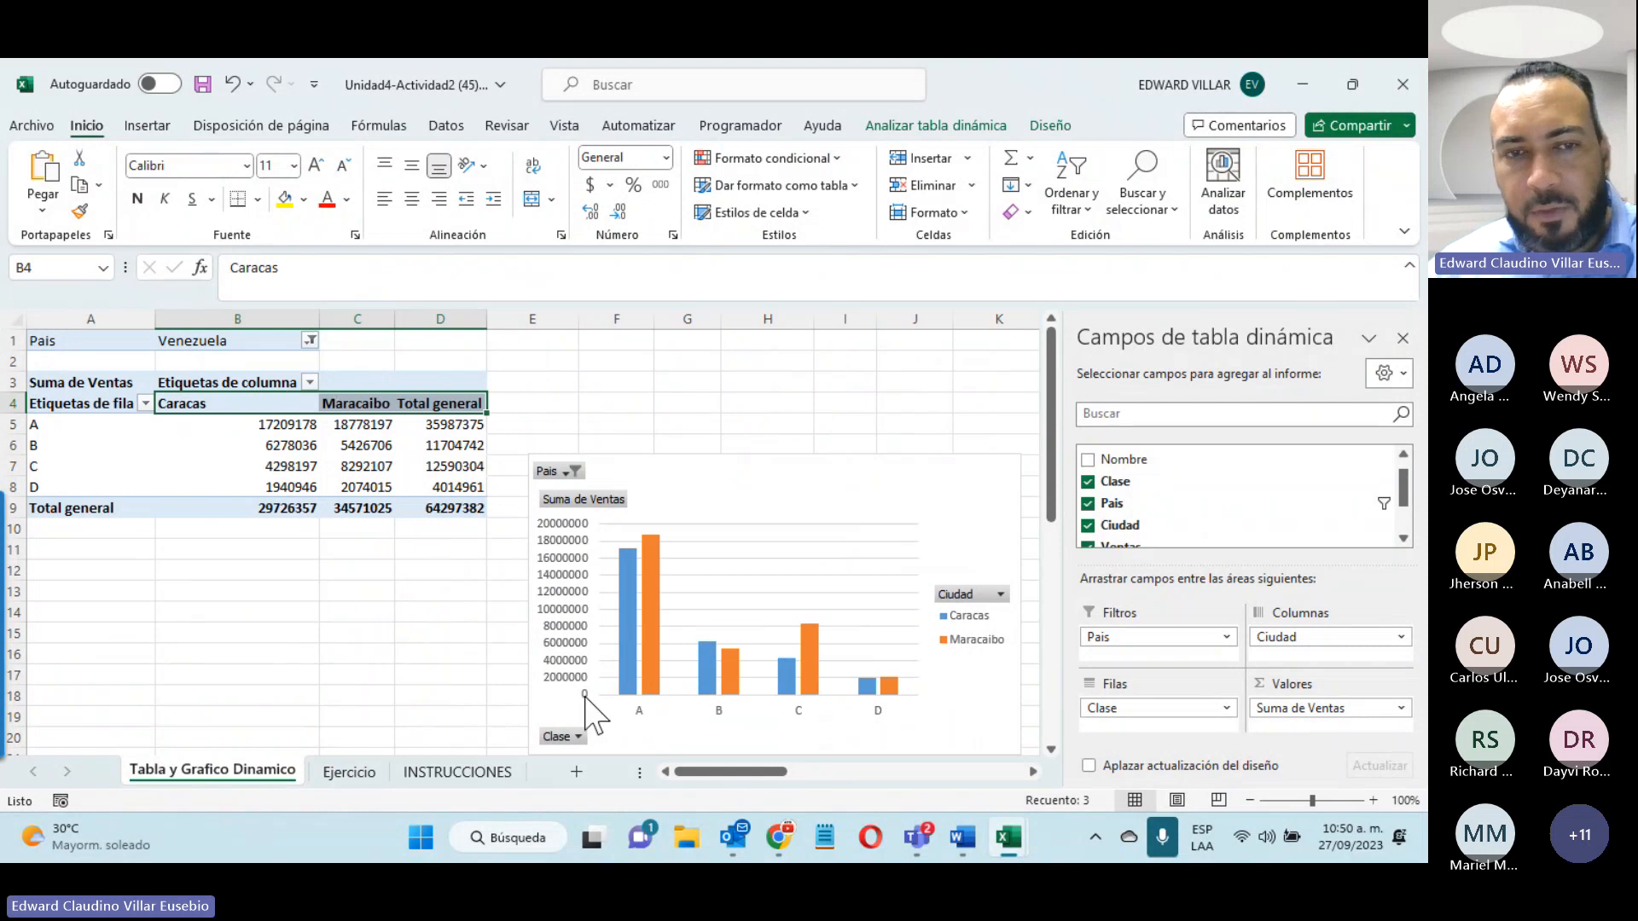
Step: Check the next task on the INSTRUCCIONES sheet, then move the pivot chart to a new sheet of its own
click(444, 772)
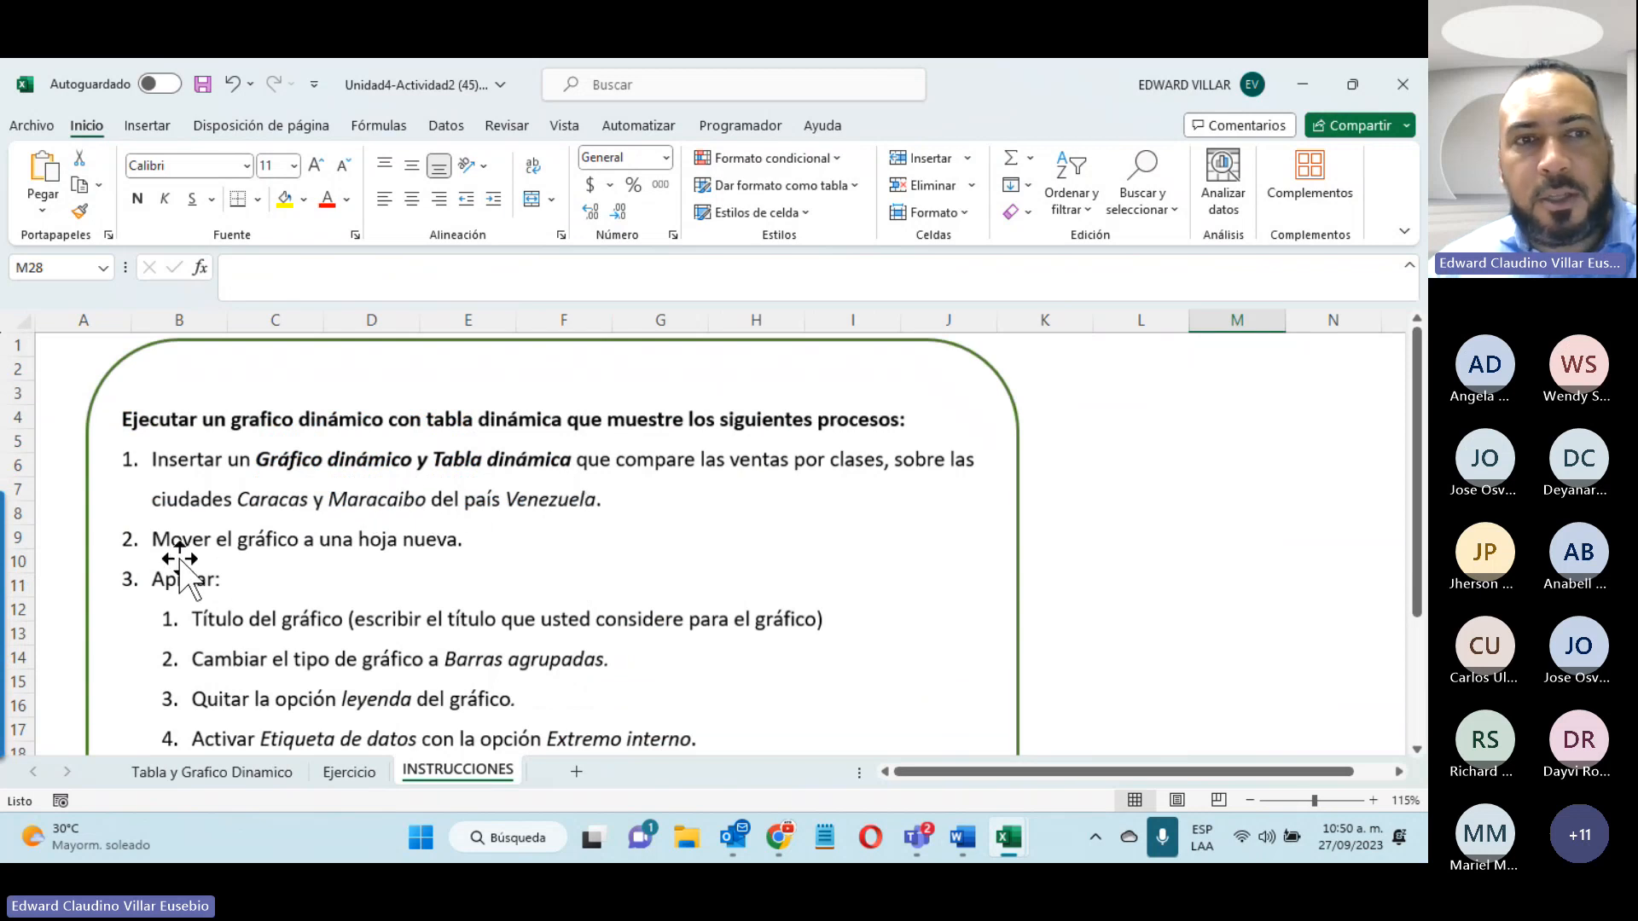
click(223, 772)
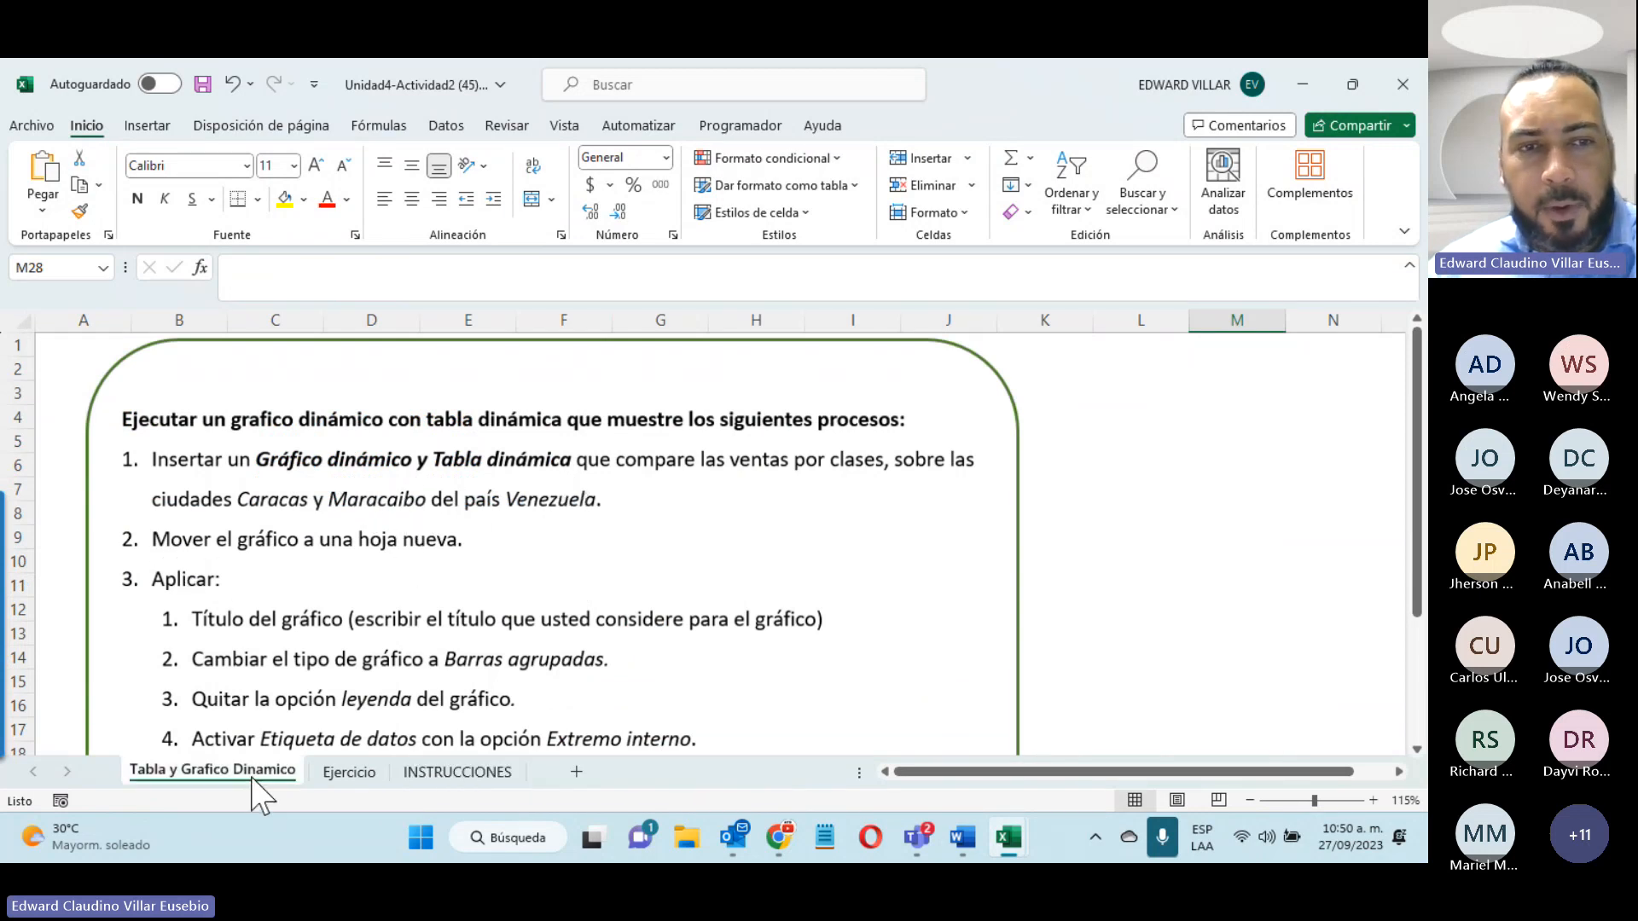
click(732, 501)
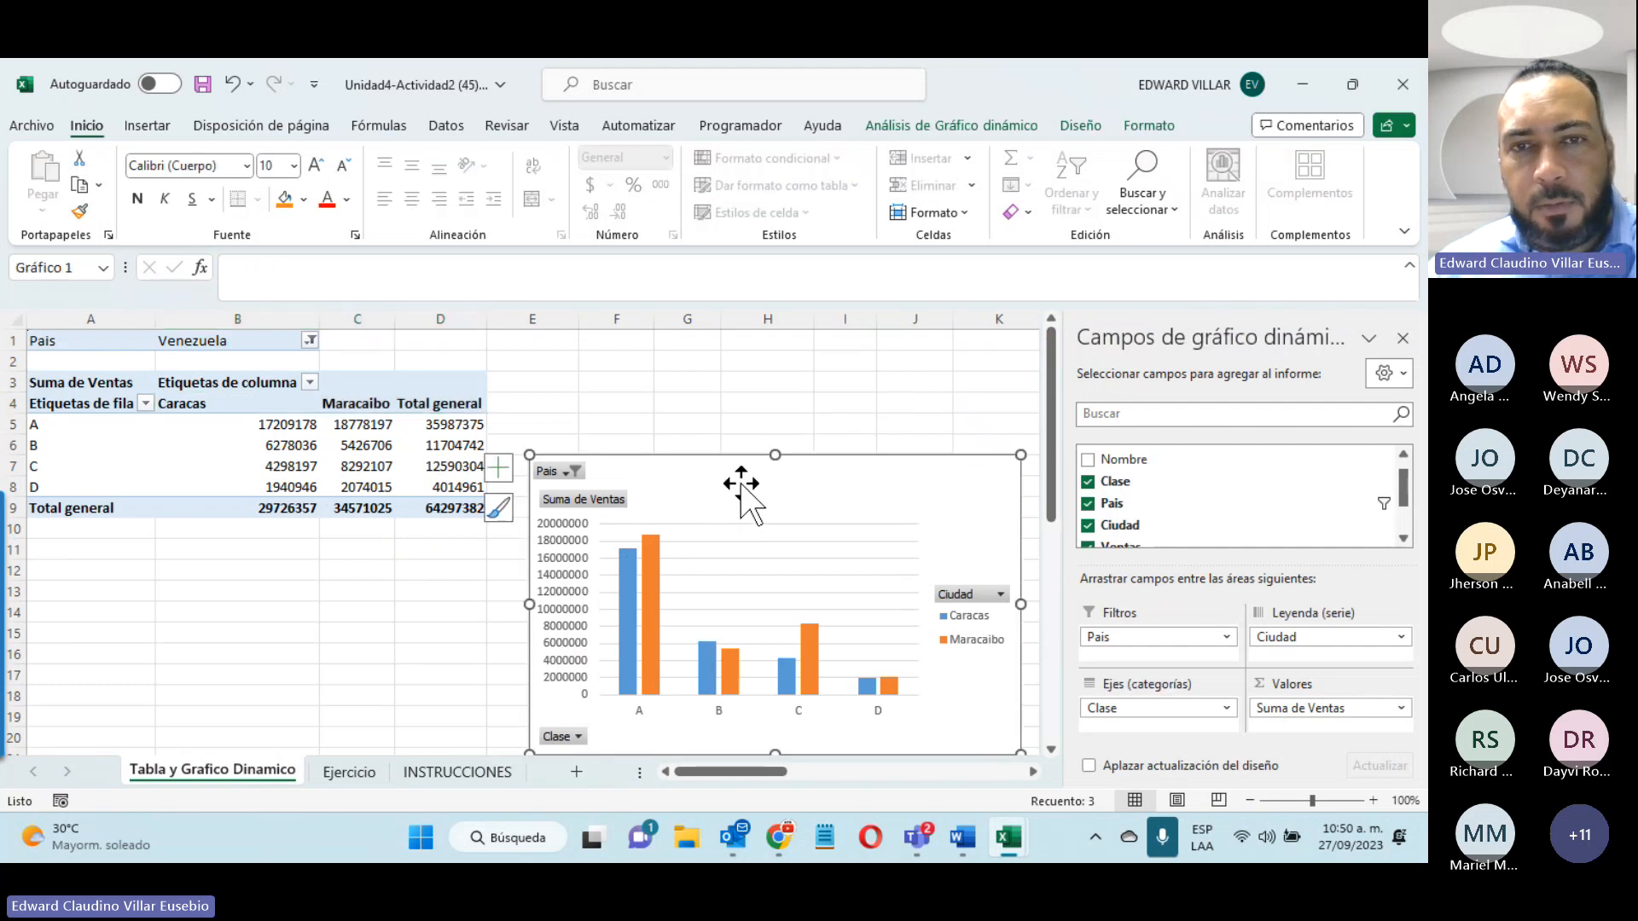
right_click(746, 479)
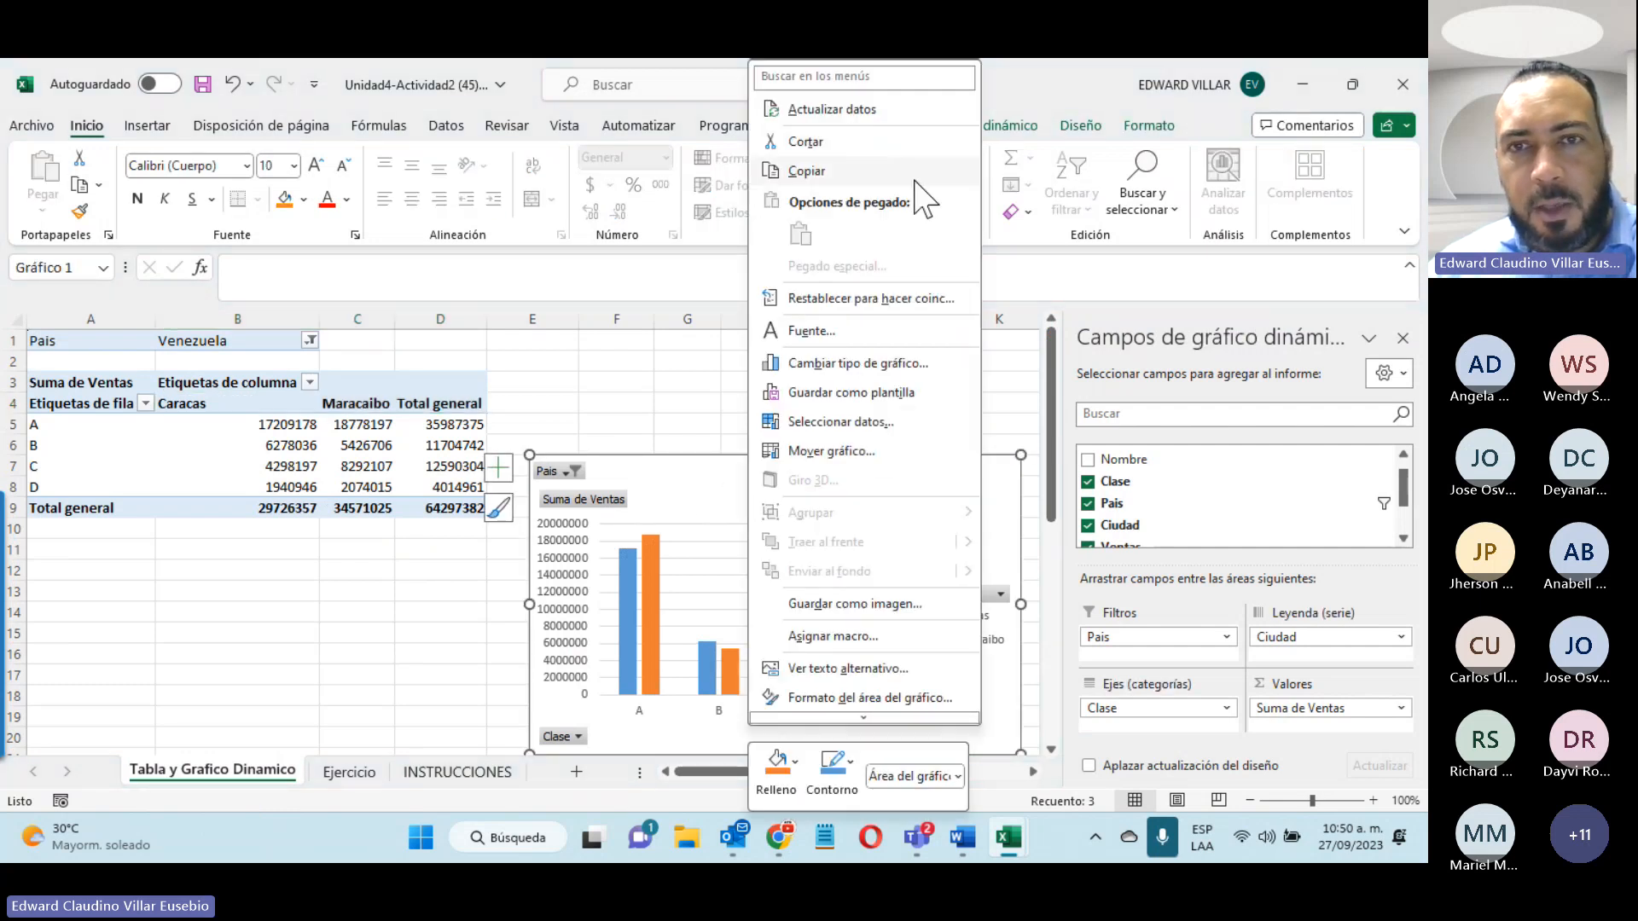
click(841, 454)
click(709, 422)
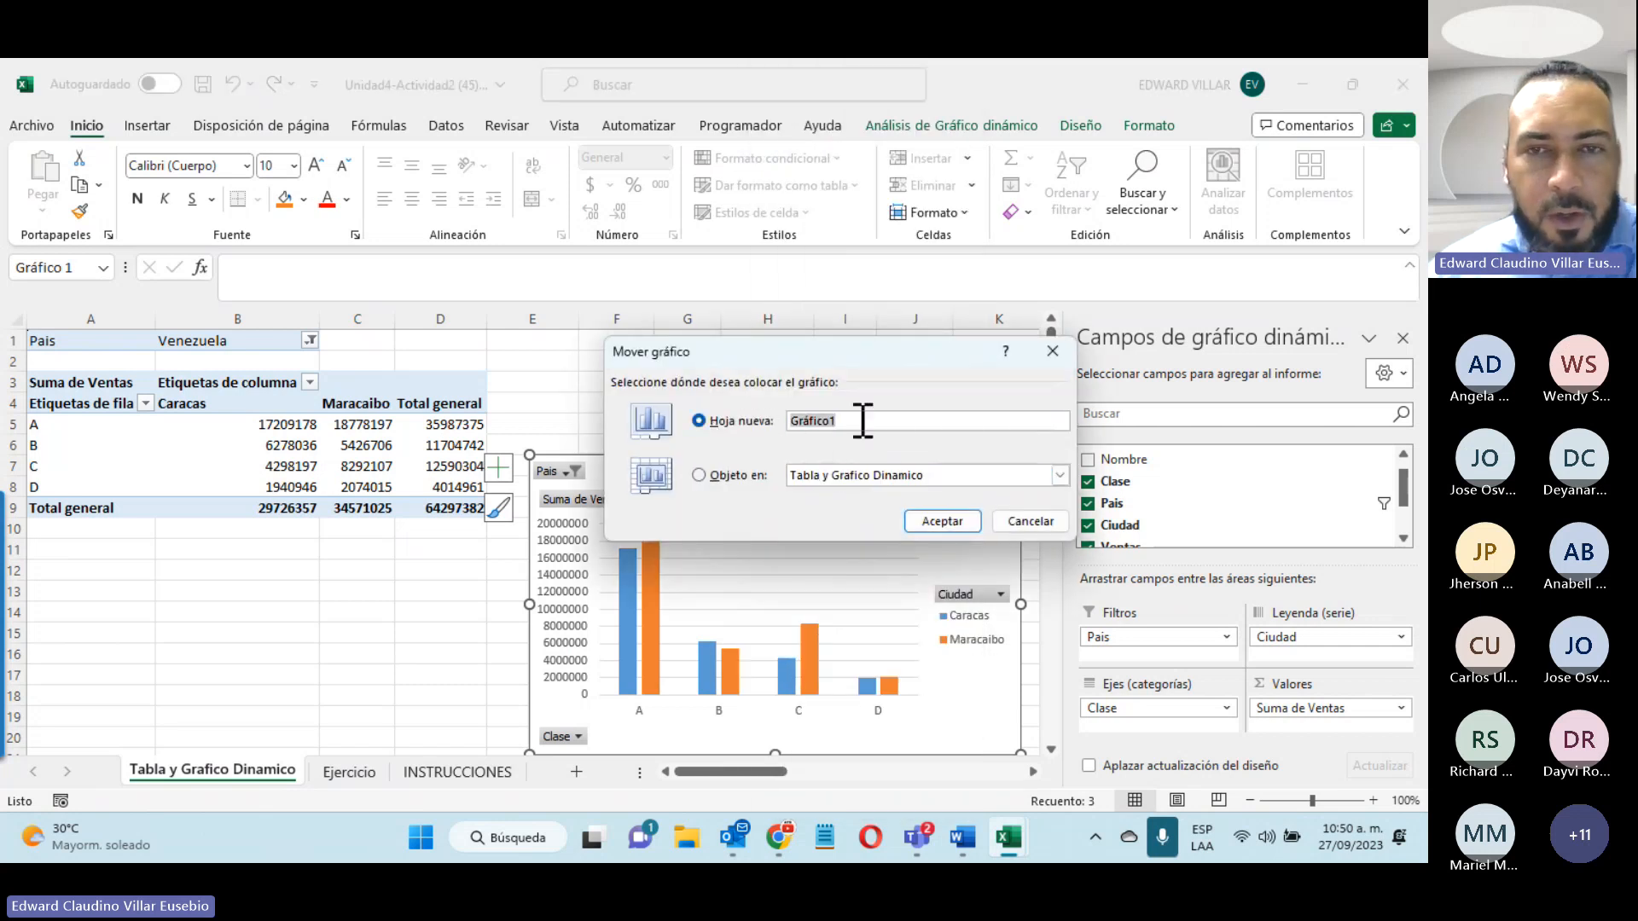
click(949, 519)
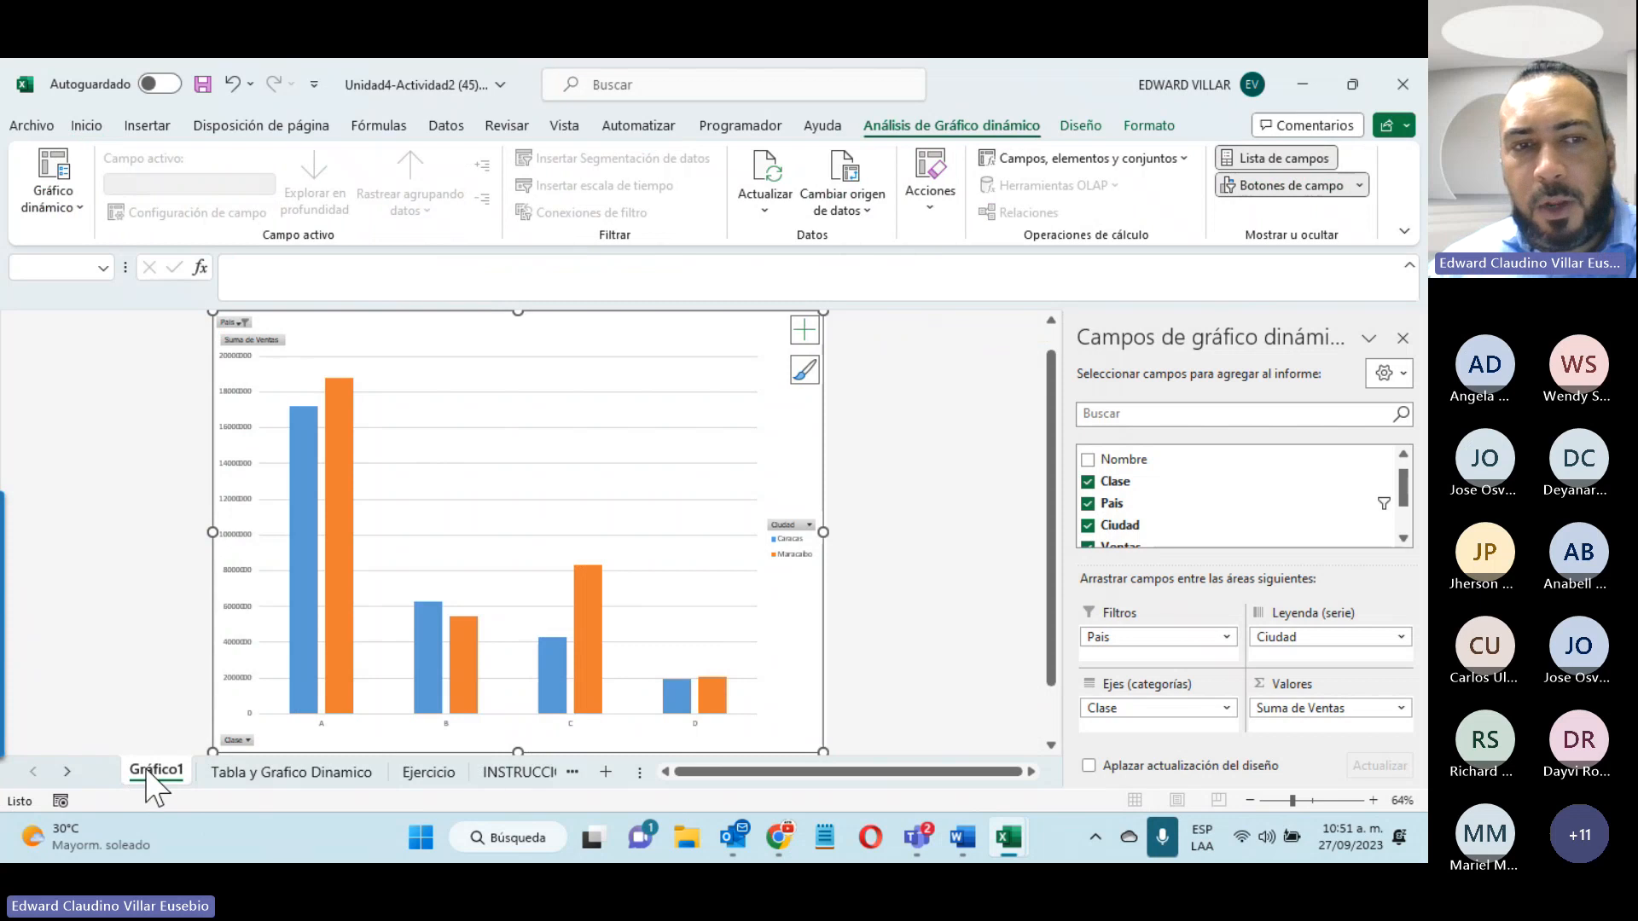
Step: Review the new chart sheet, the pivot table sheet and the Ejercicio data sheet
click(255, 775)
click(149, 772)
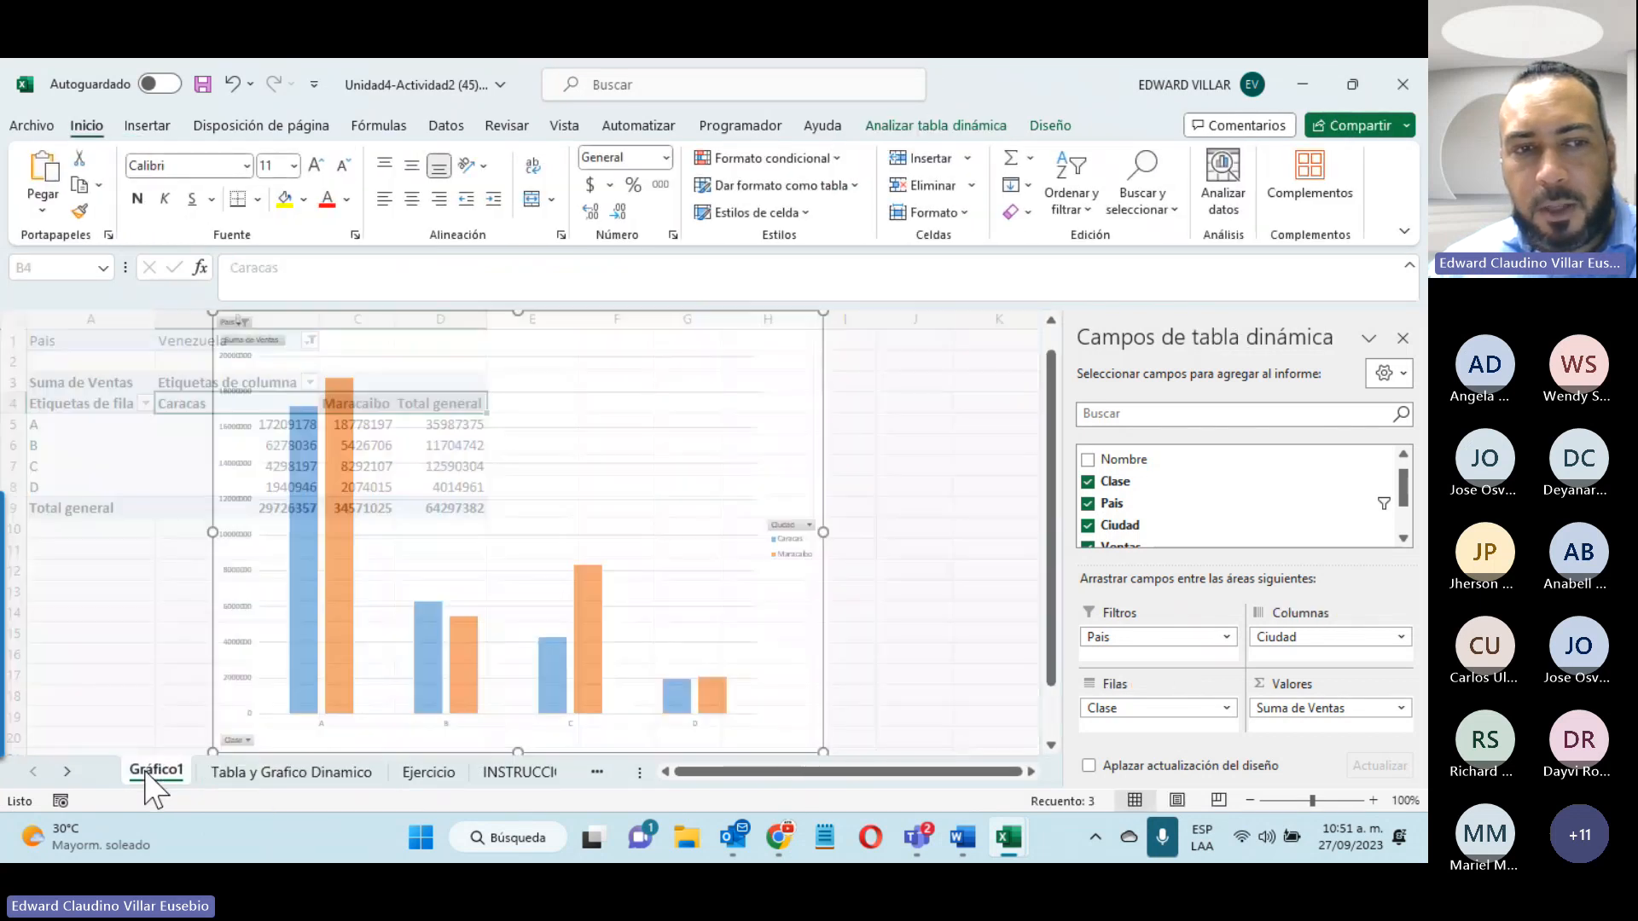
click(243, 773)
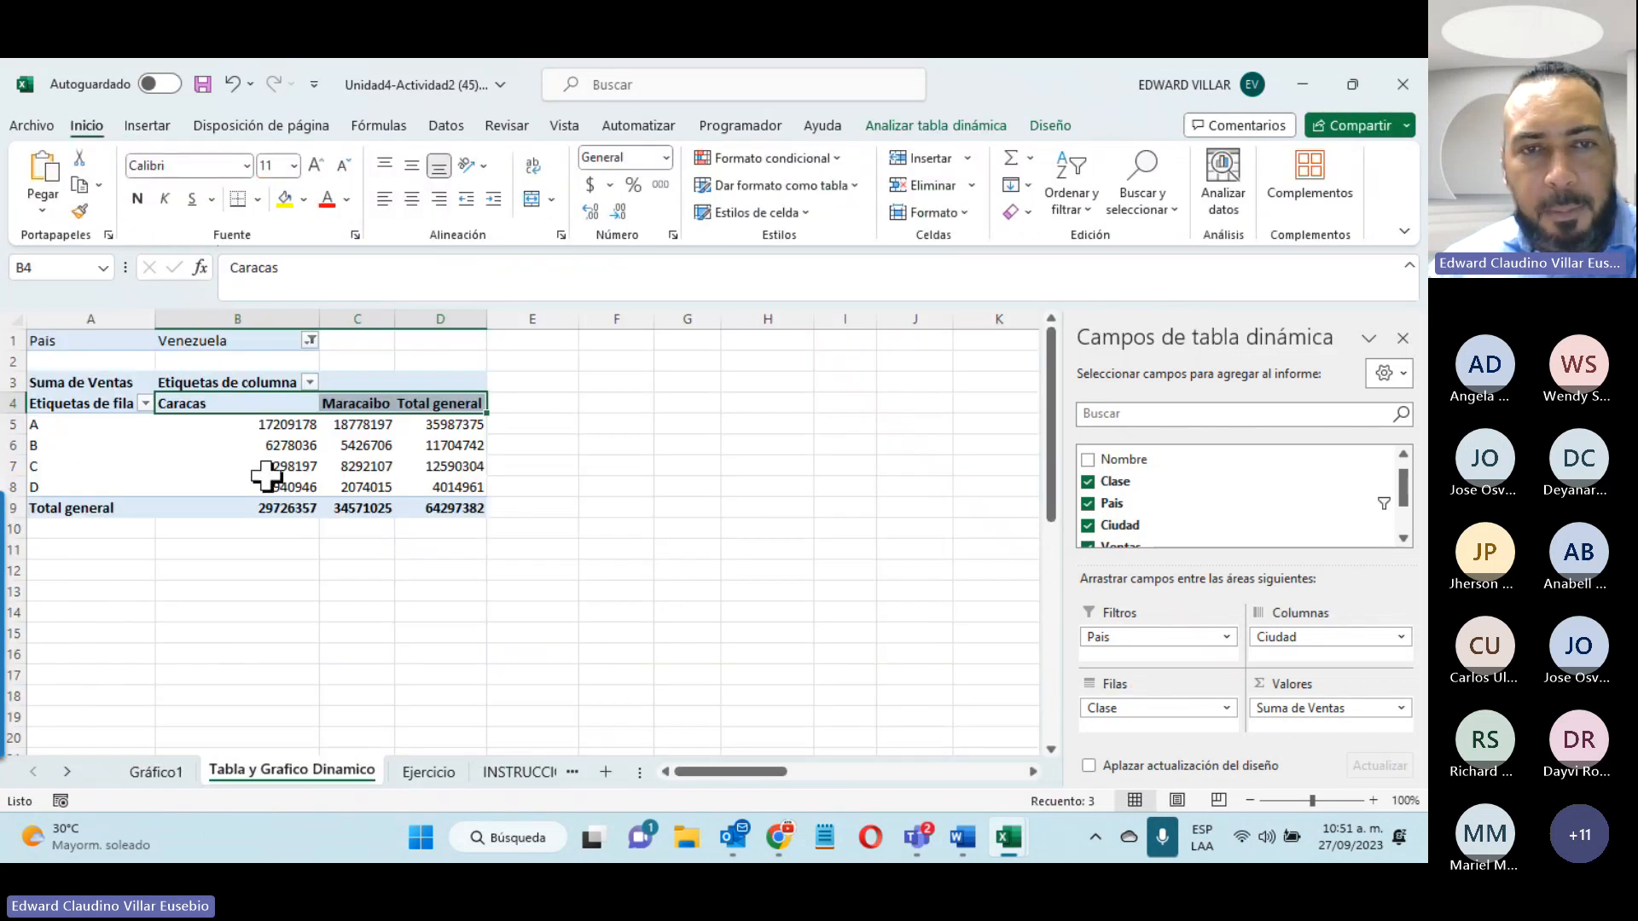
click(426, 774)
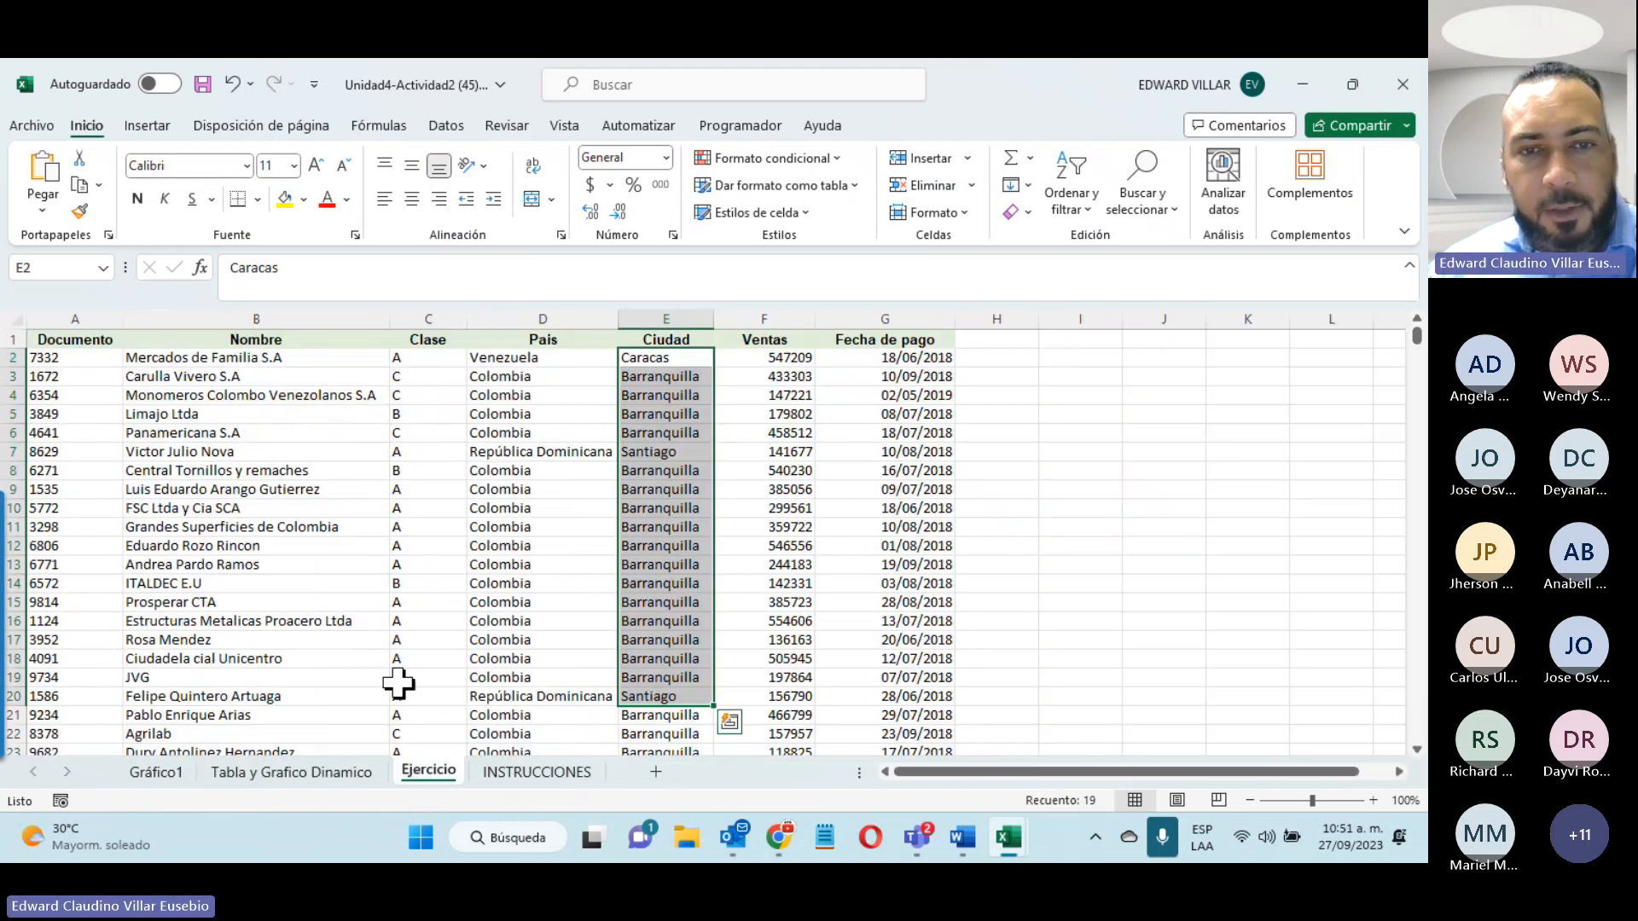
Step: Filter the row labels of the pivot table to show only classes A and B
click(537, 772)
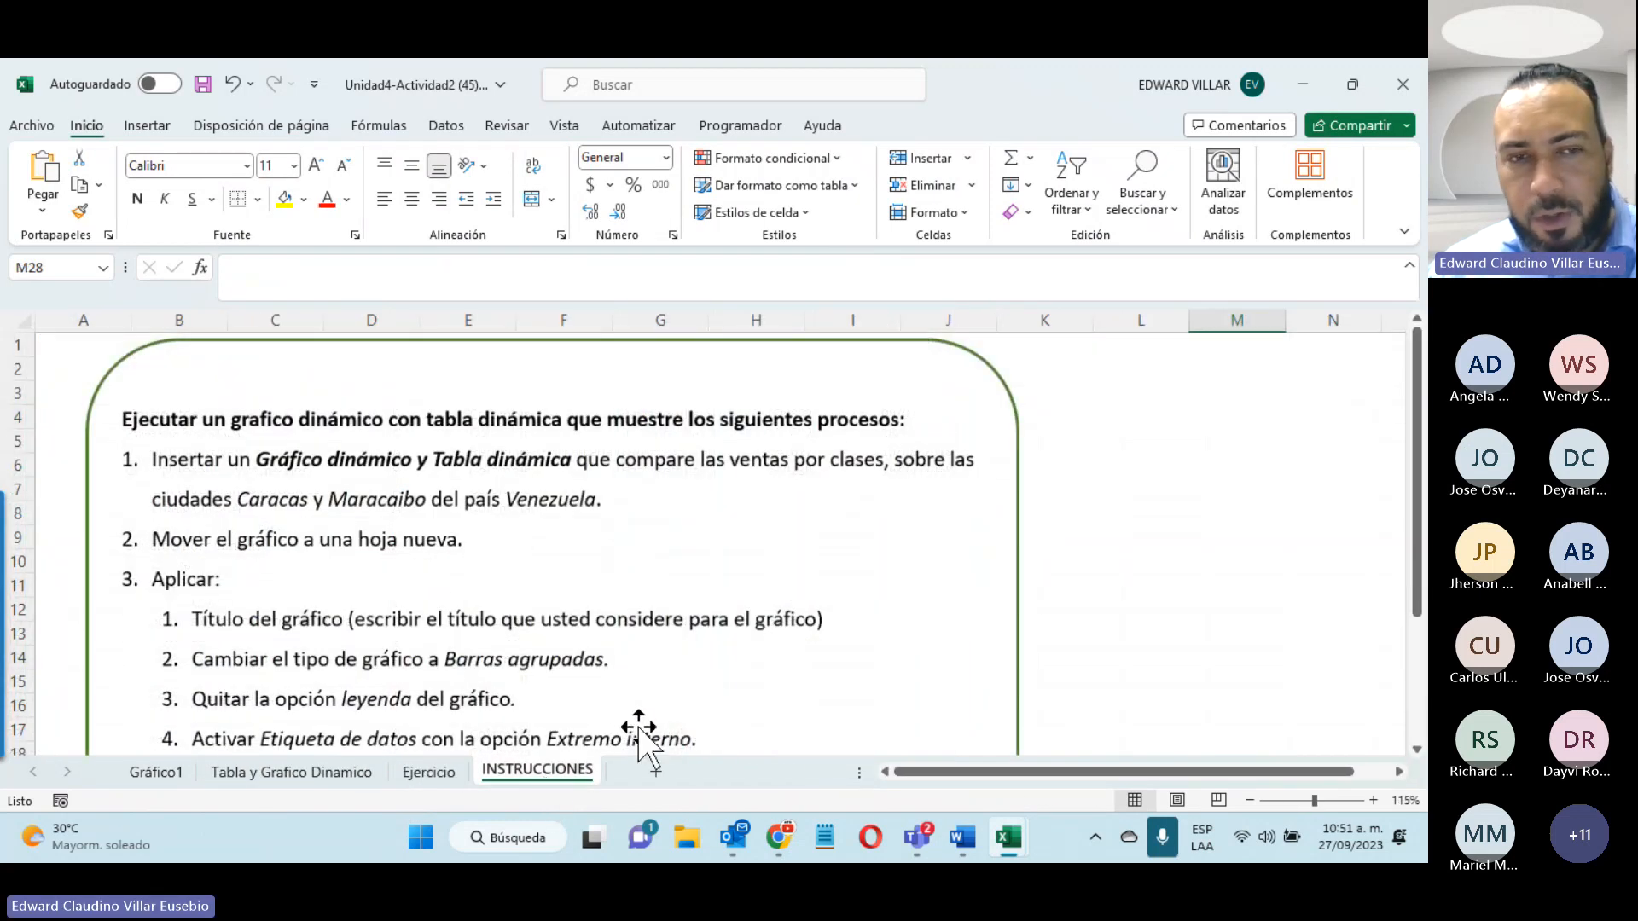
click(290, 772)
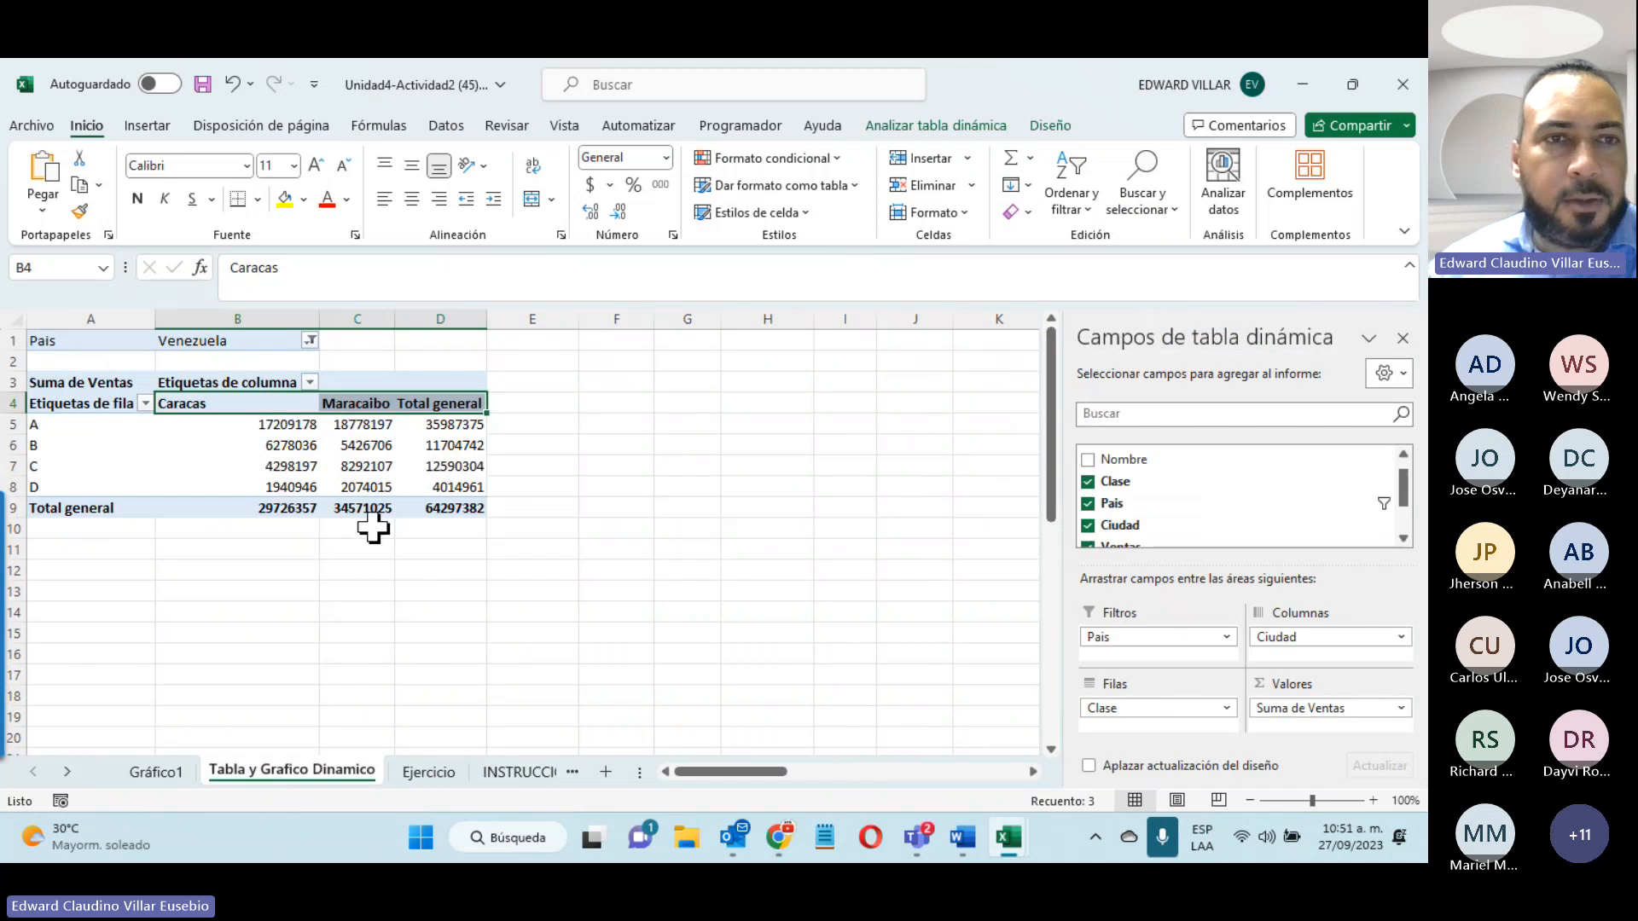
click(309, 383)
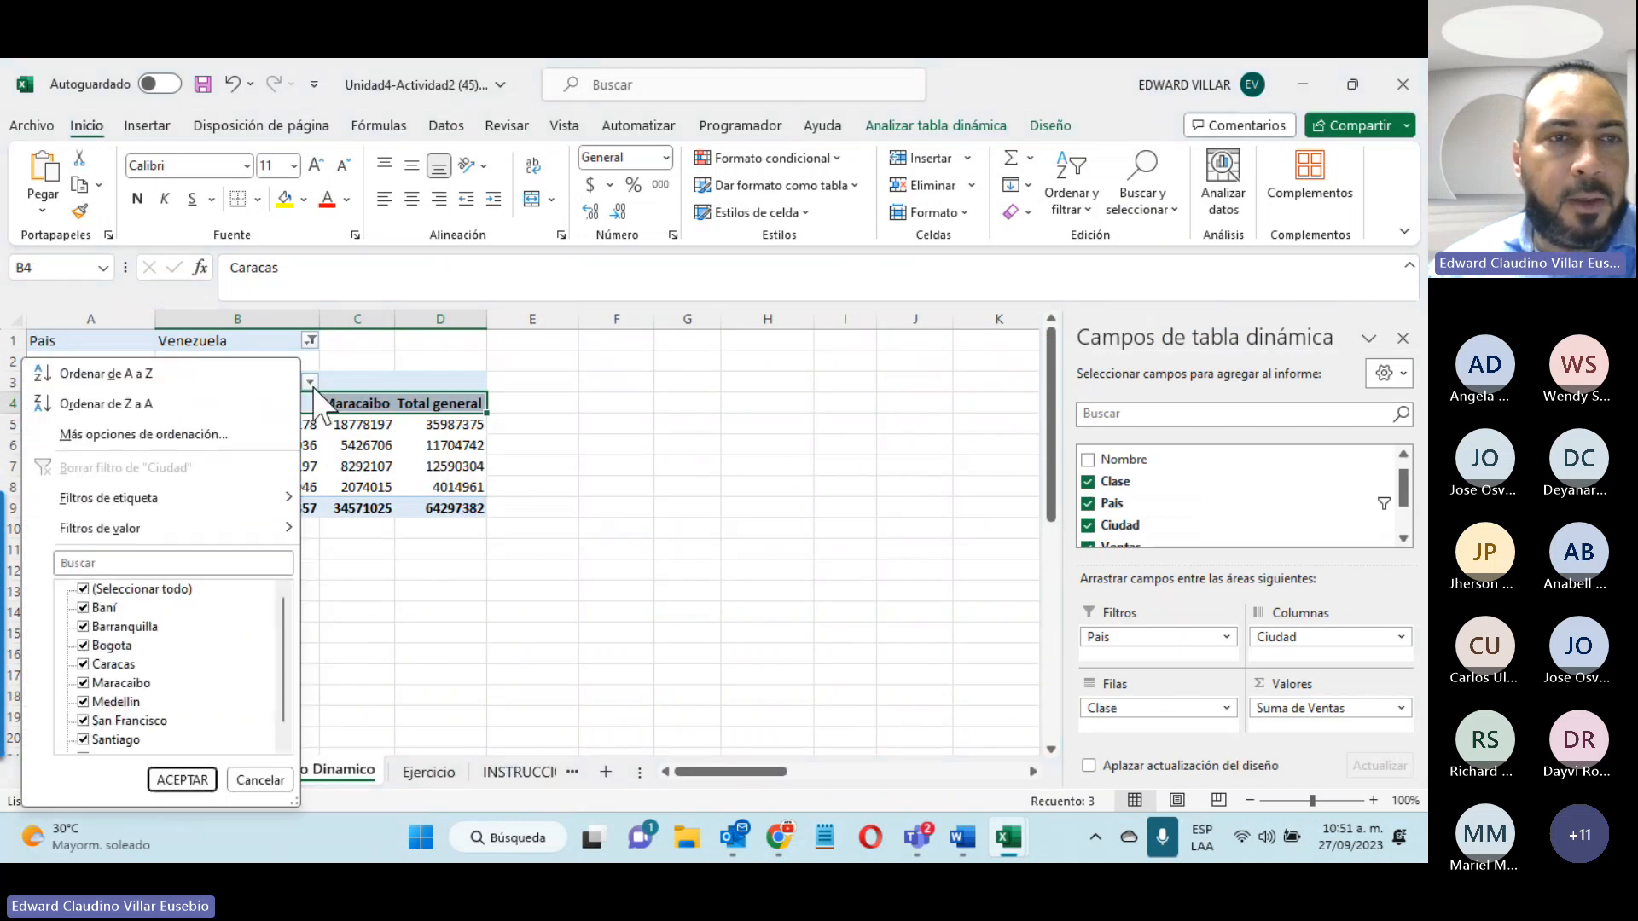
click(313, 386)
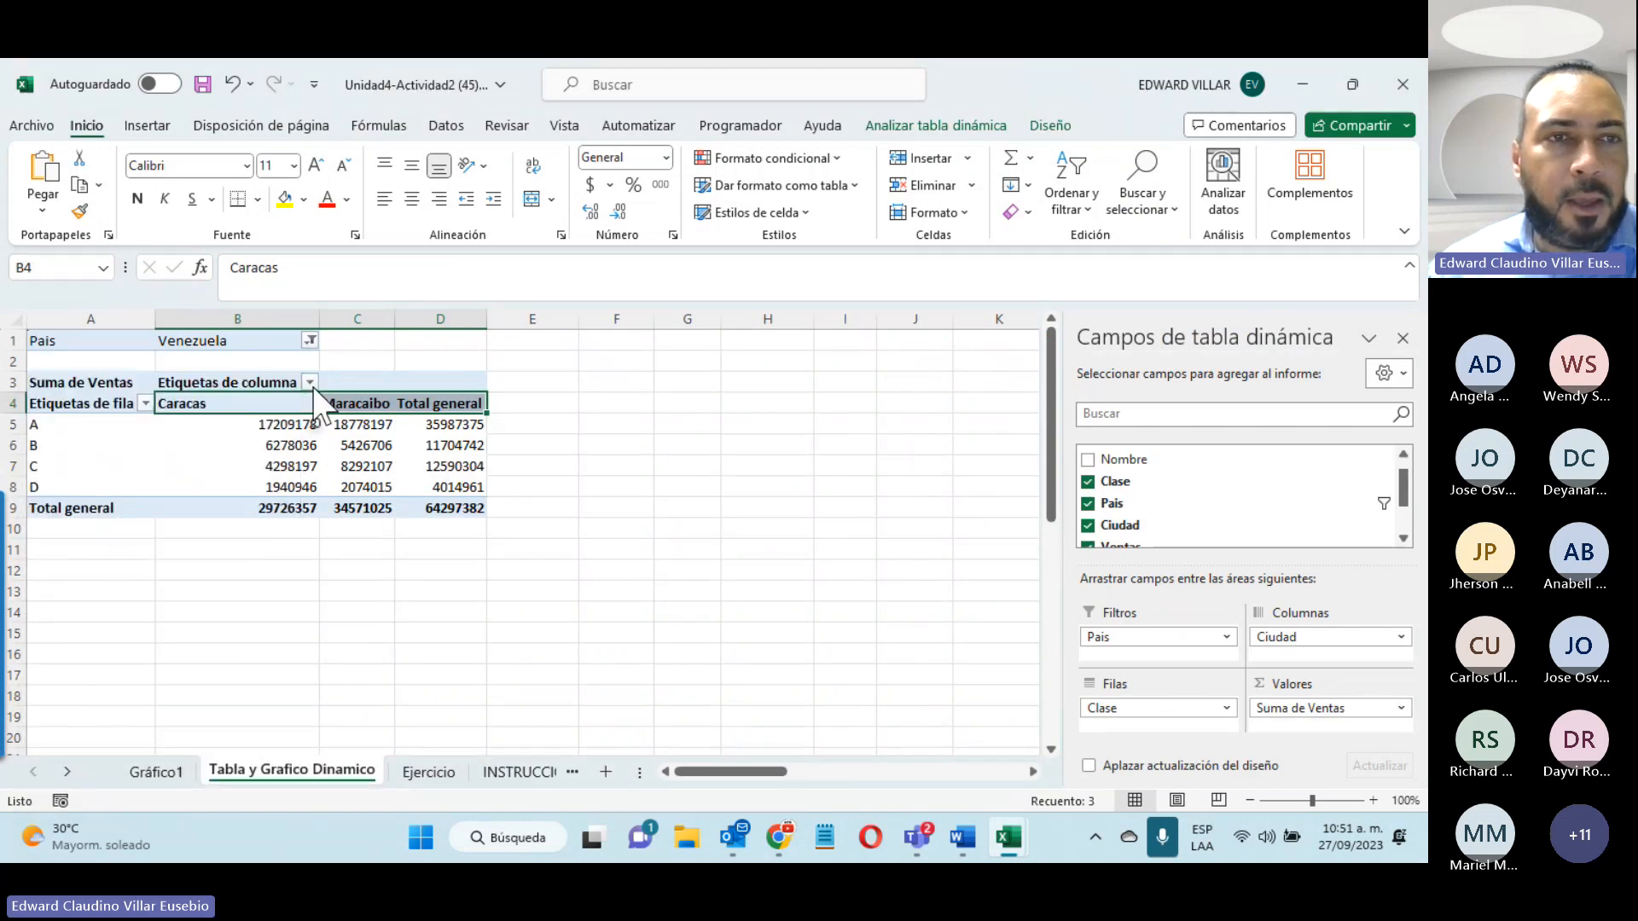
click(145, 404)
click(216, 589)
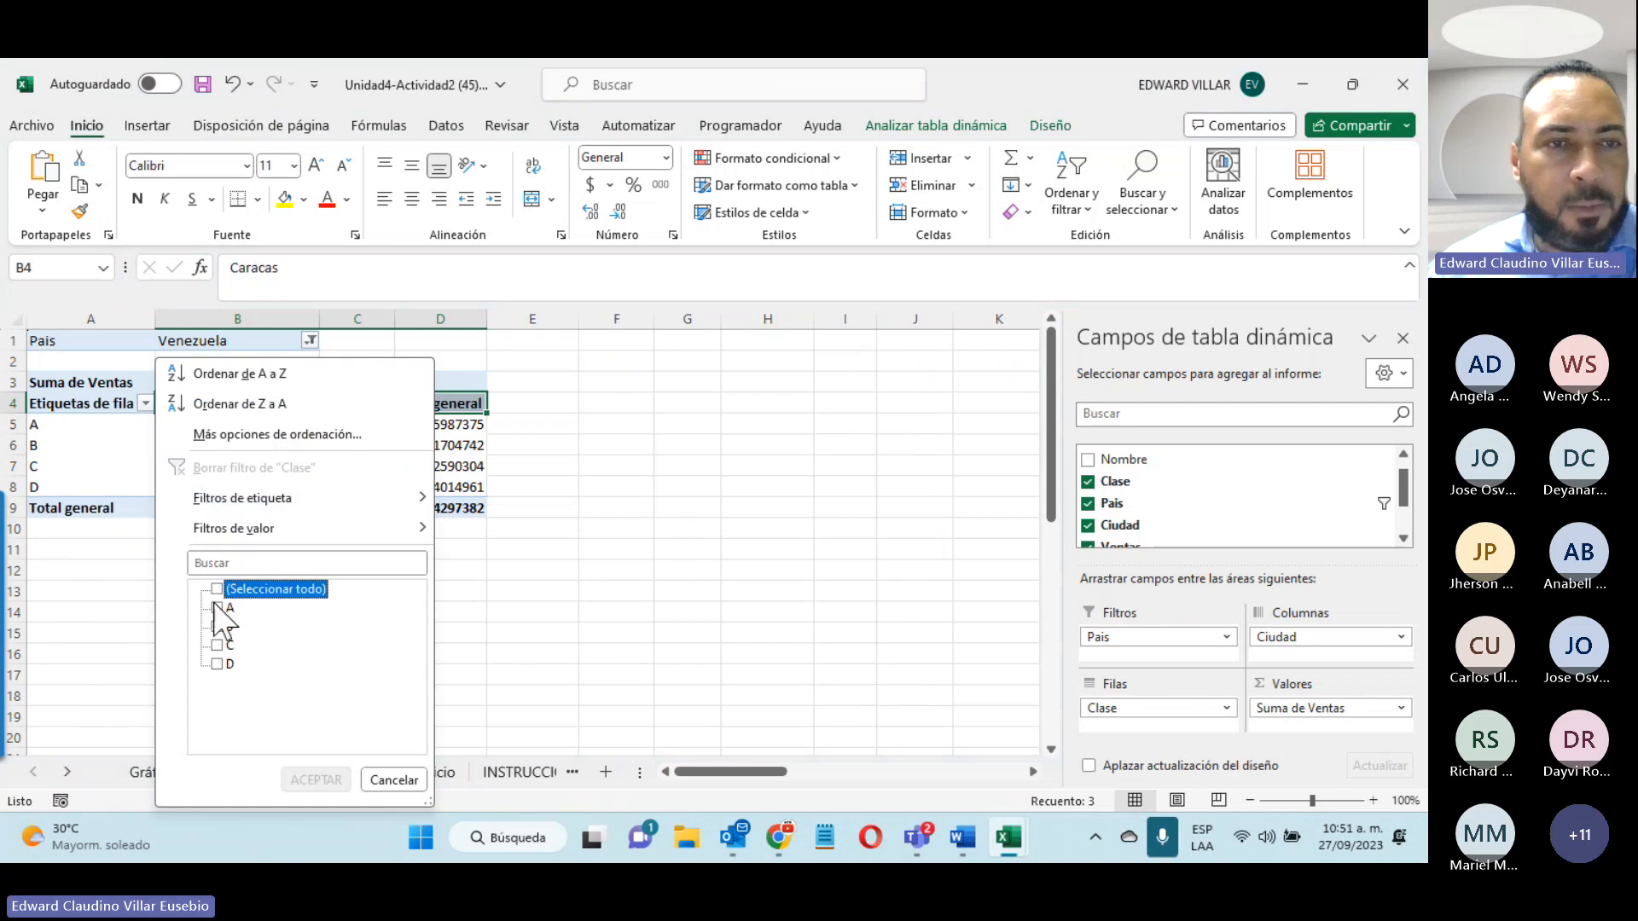
click(216, 607)
click(217, 626)
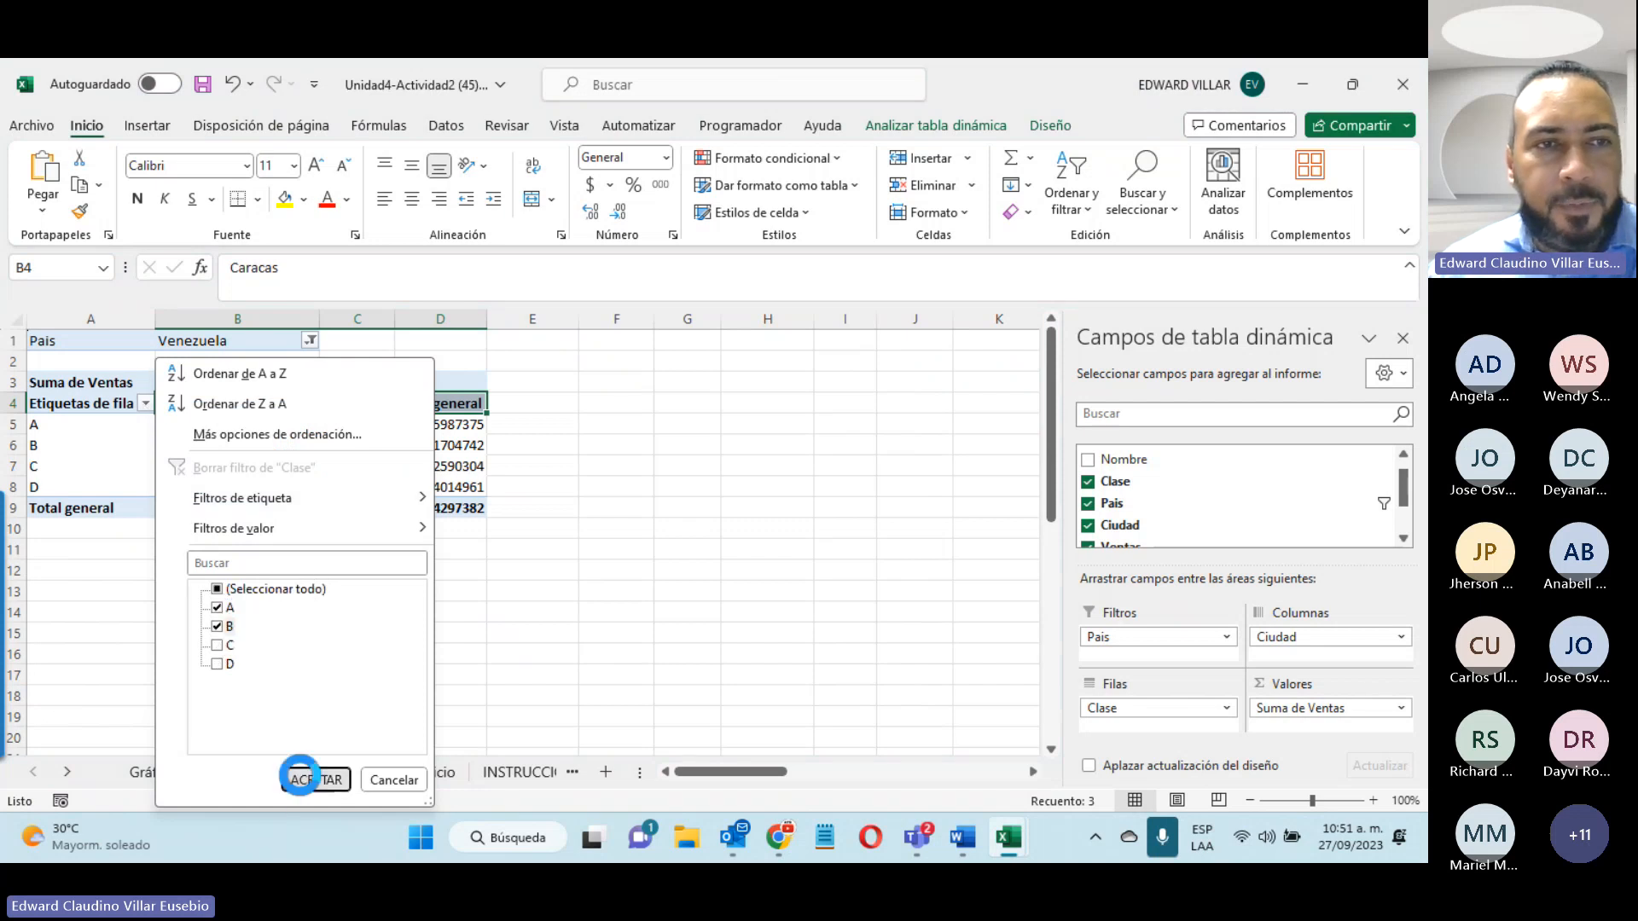
click(315, 780)
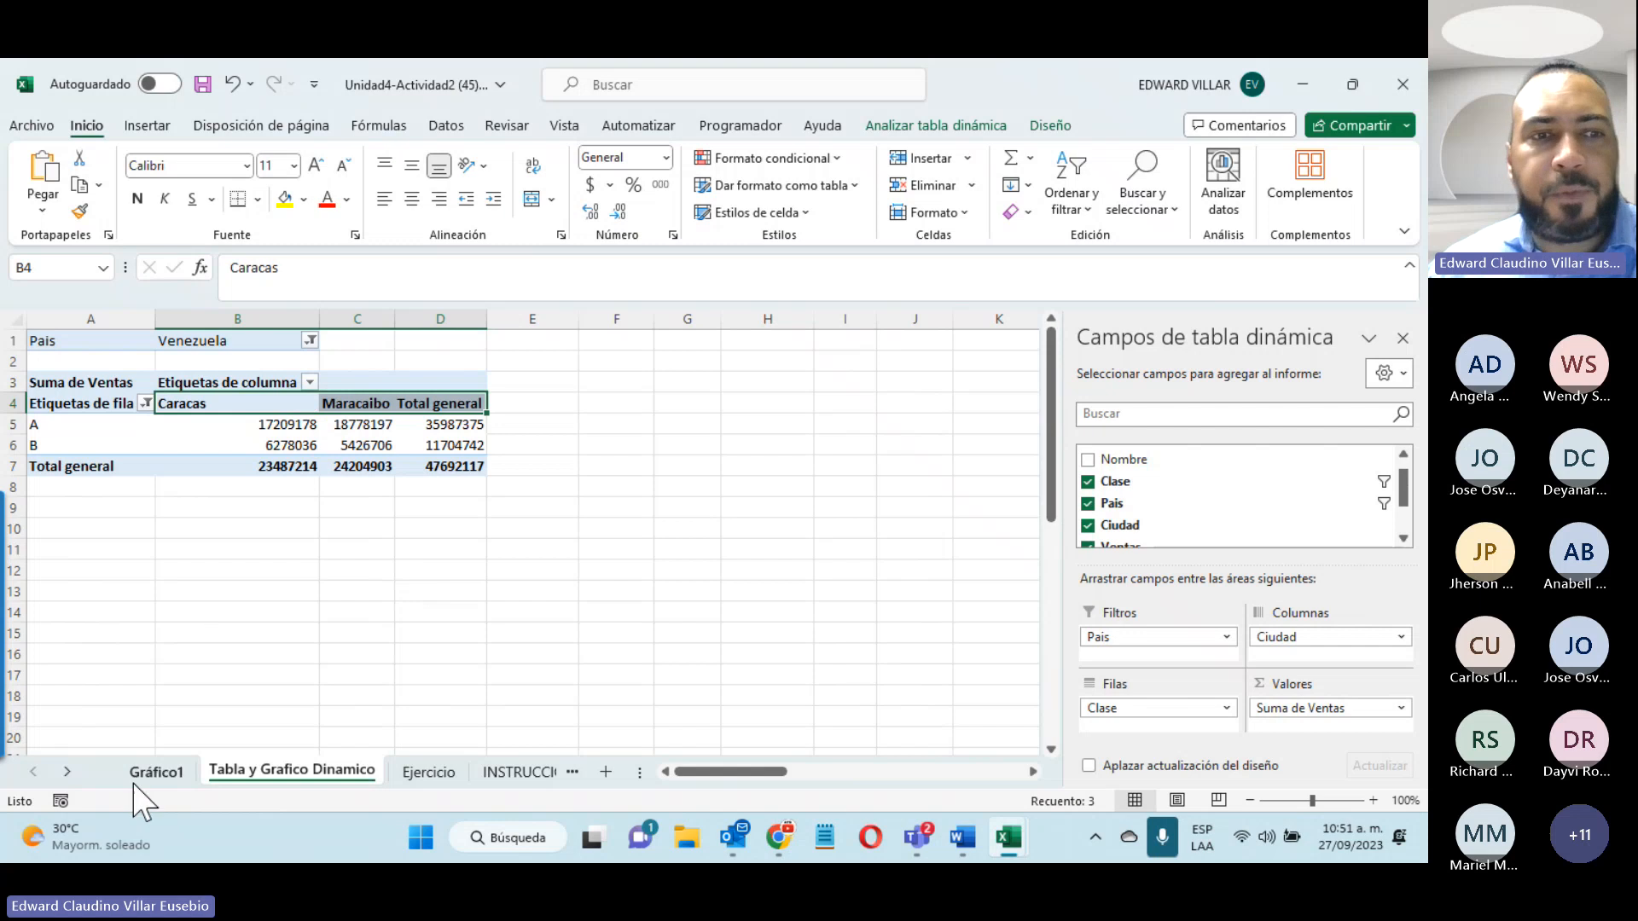
Step: Add class C to the Clase filter of the chart on Gráfico1 and check its row in the pivot table
click(152, 772)
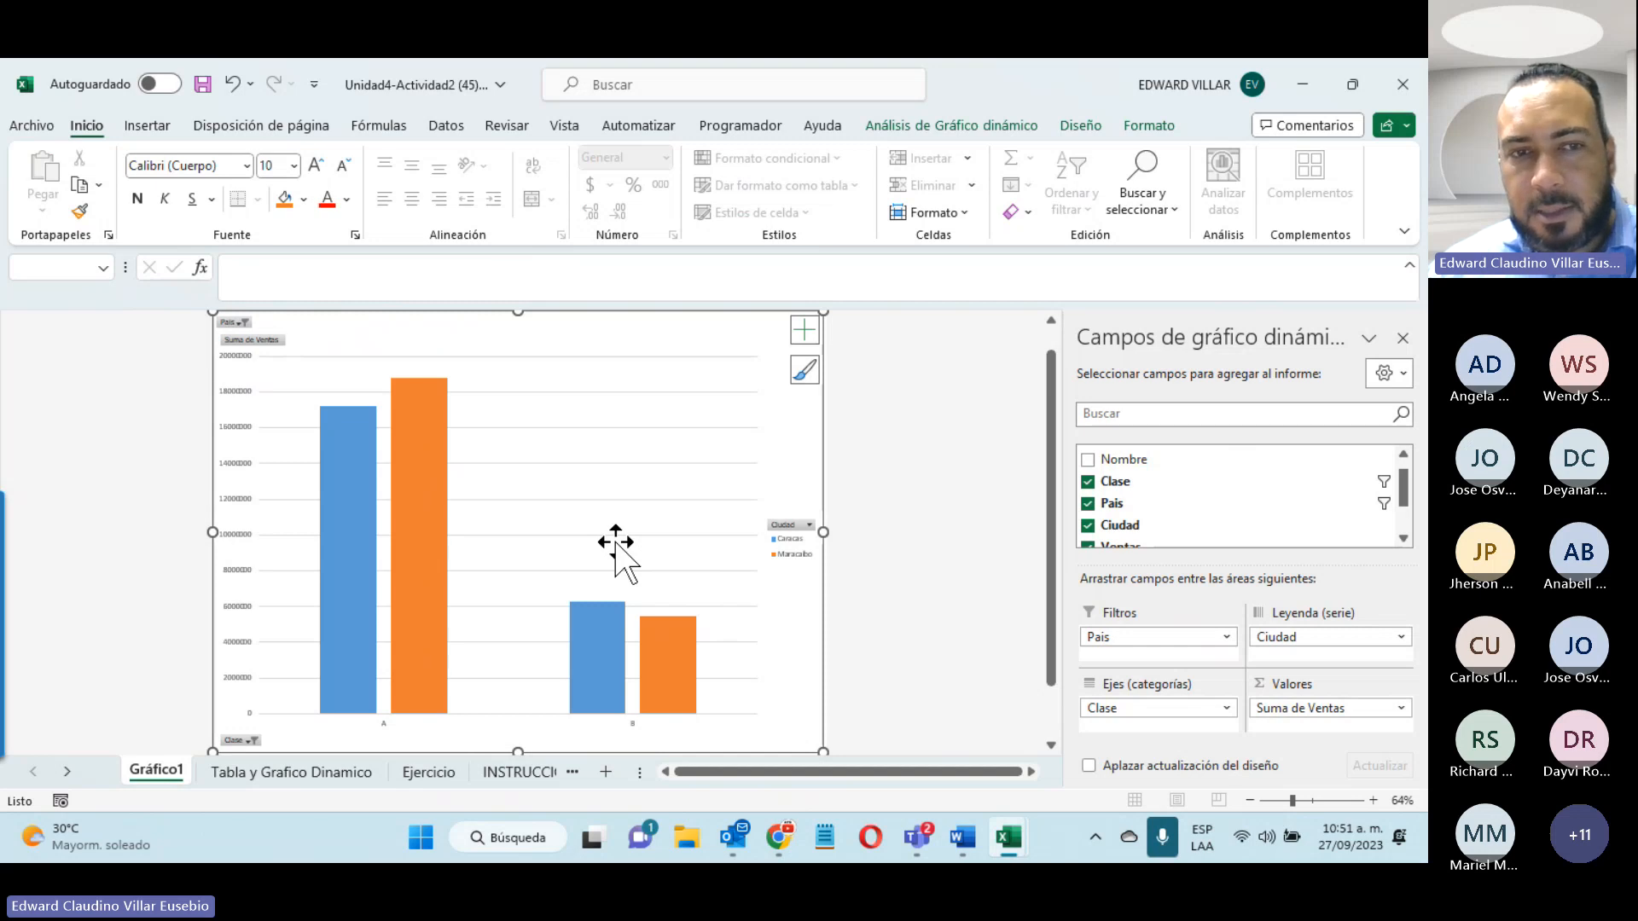
click(243, 741)
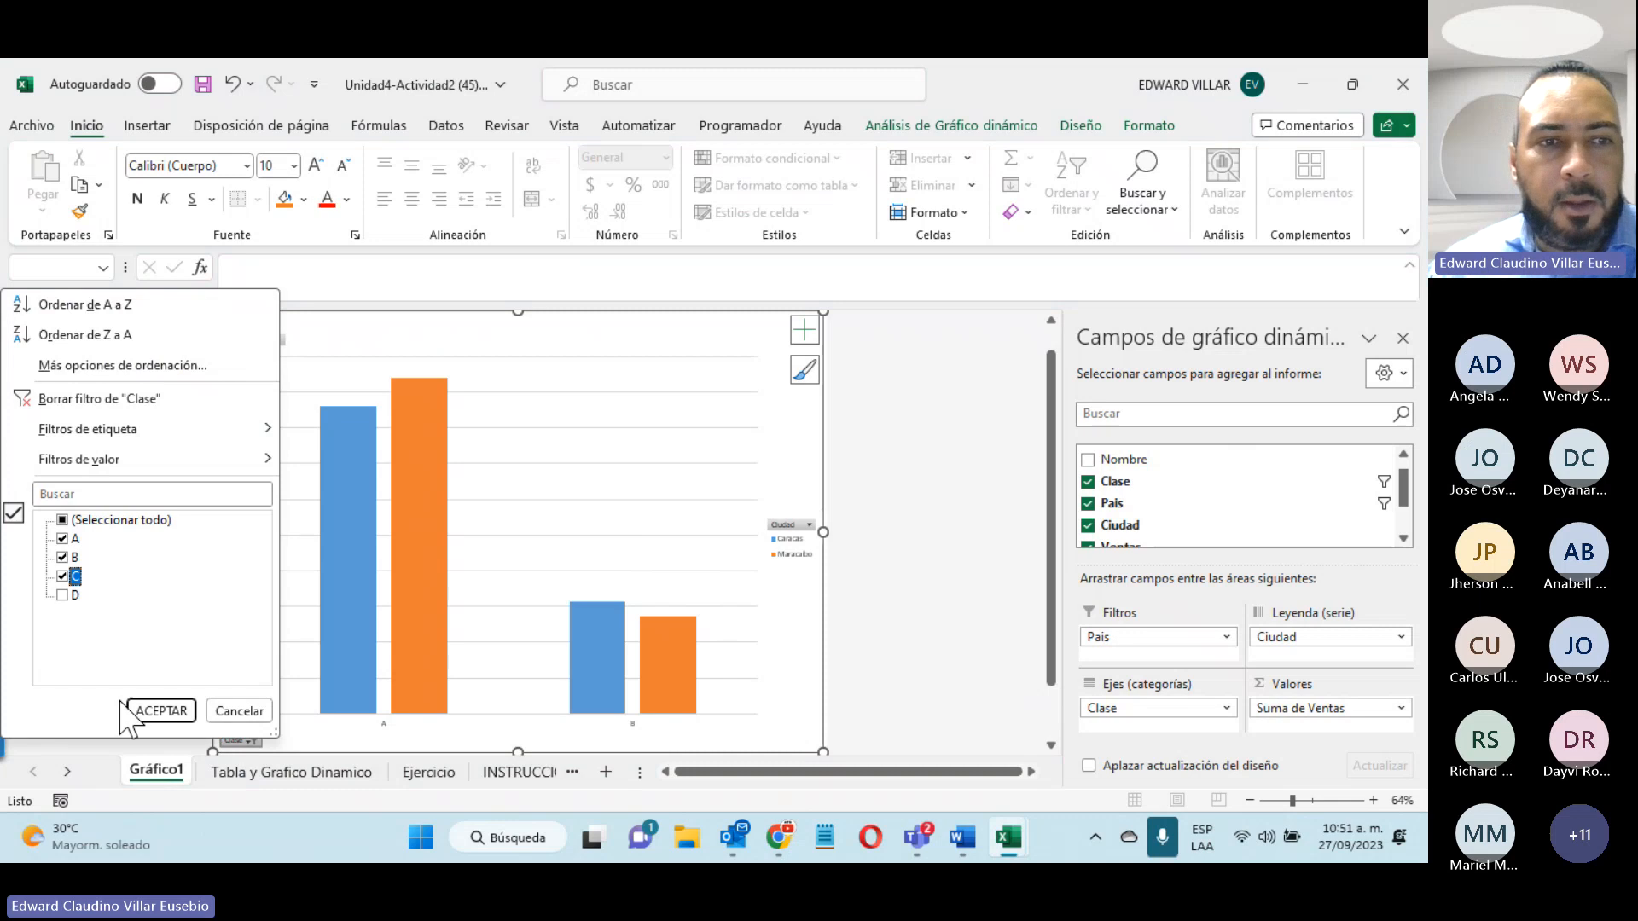
click(160, 712)
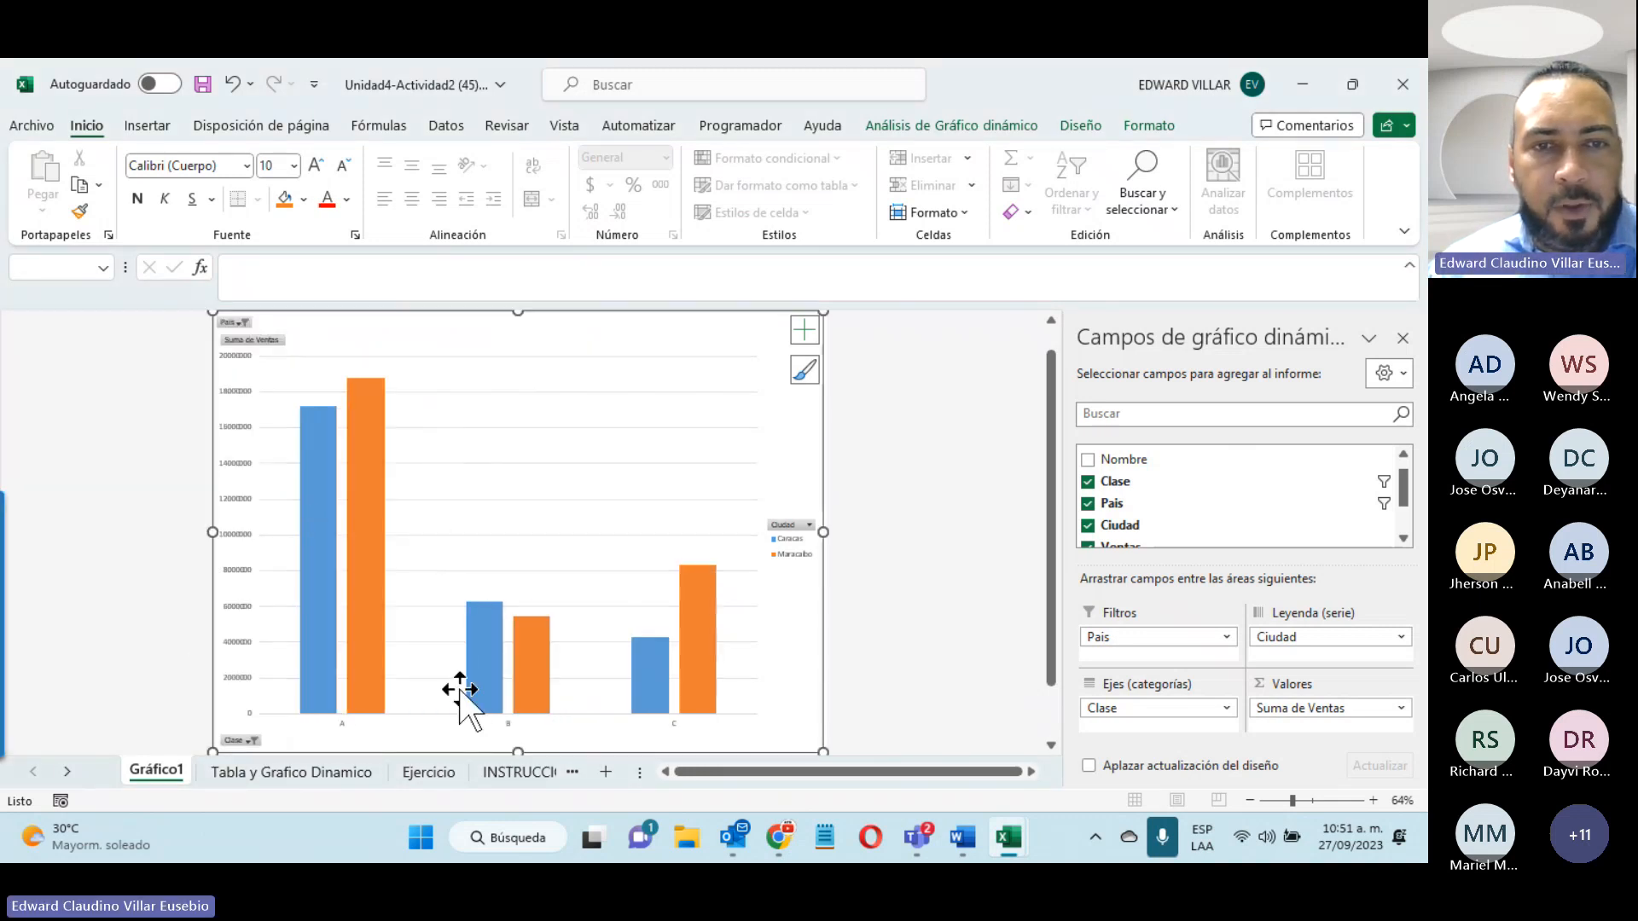
click(316, 774)
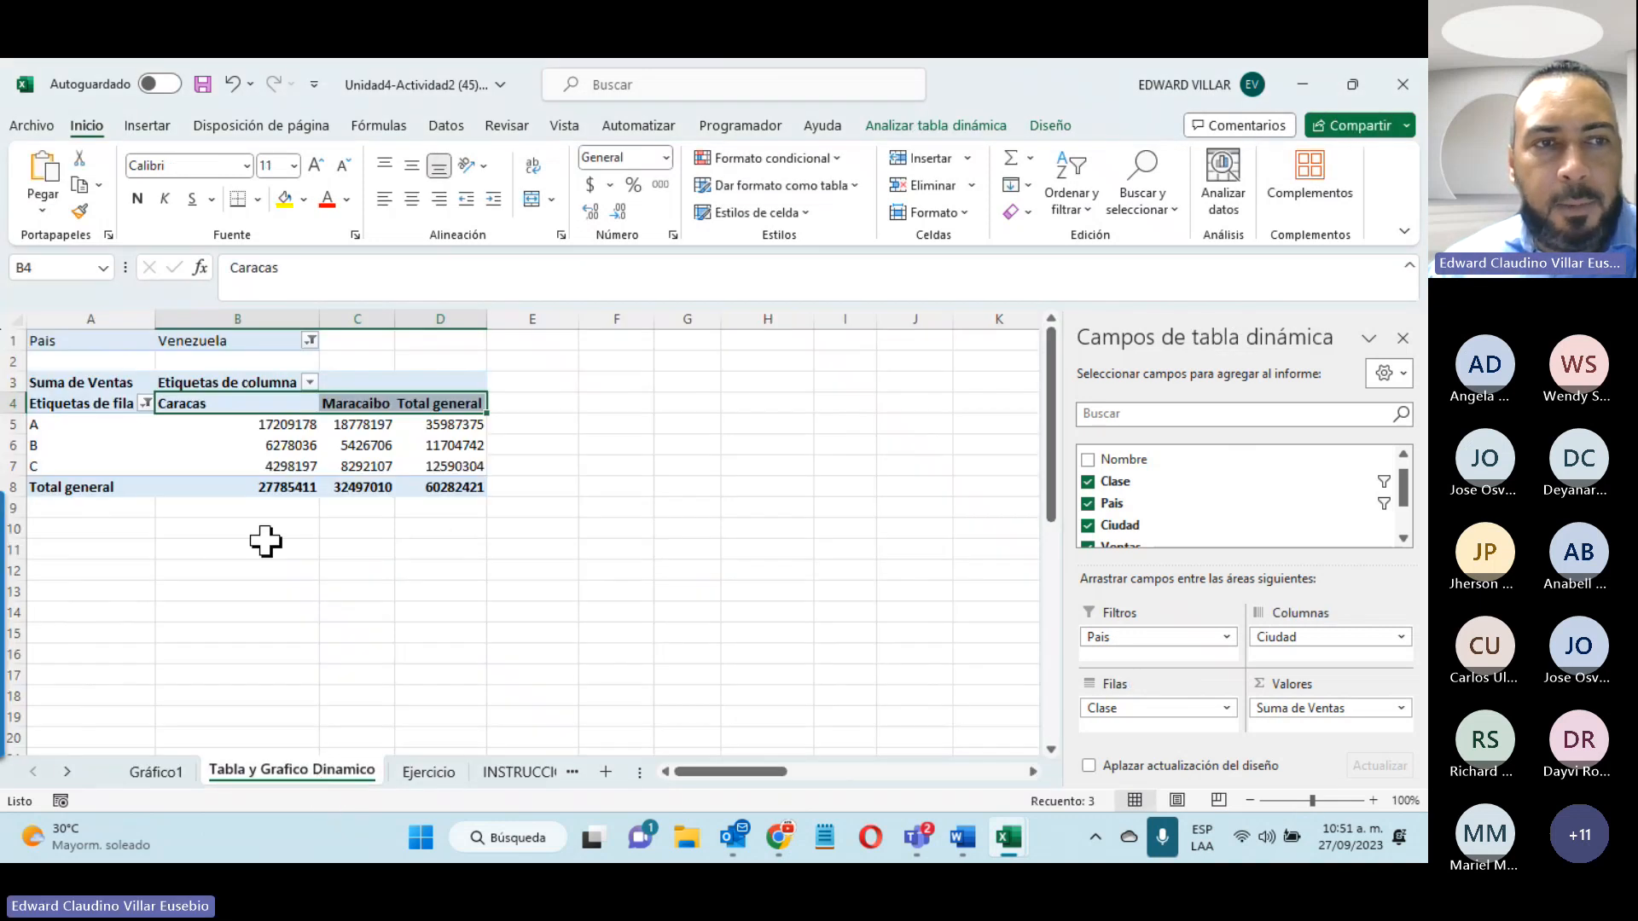
click(4, 469)
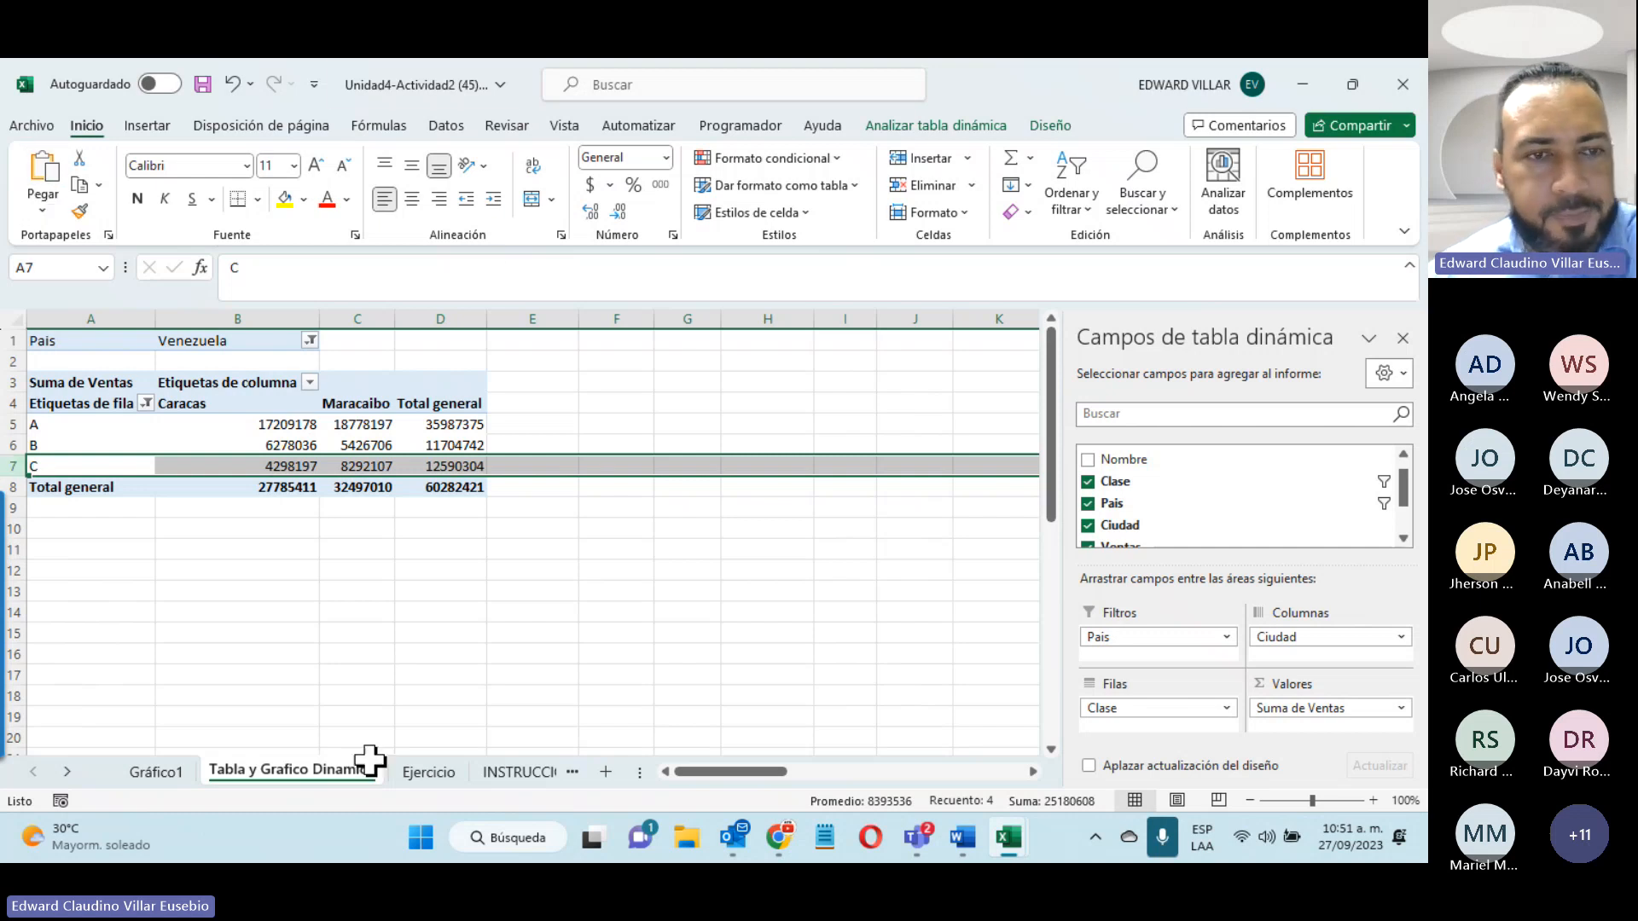
click(156, 772)
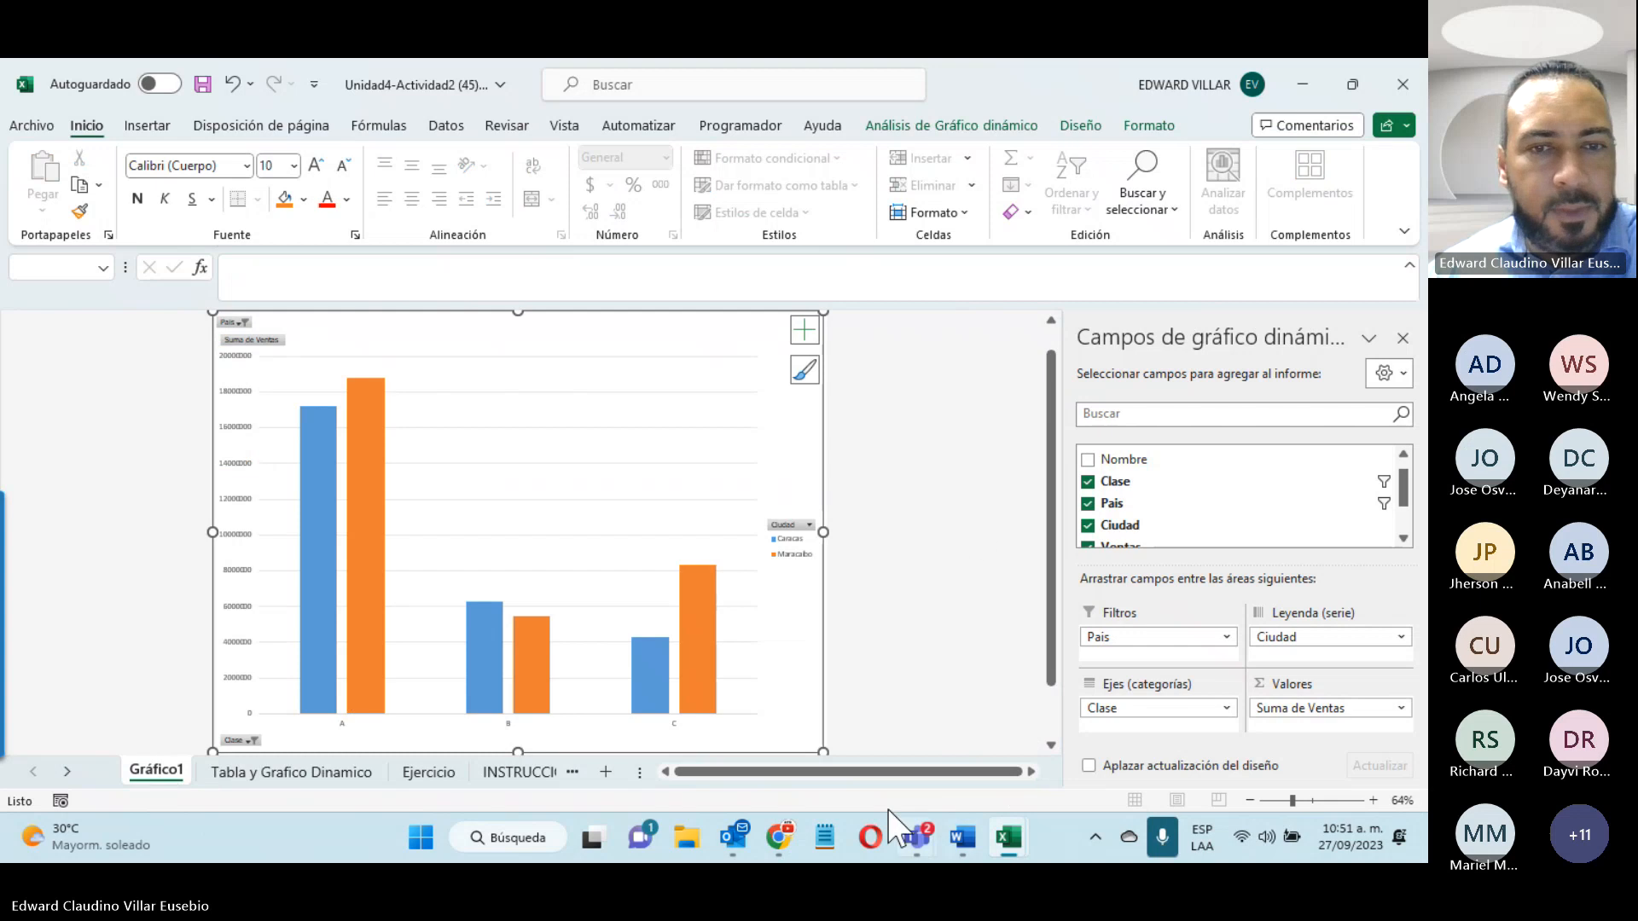
Step: Read the chart formatting tasks on the INSTRUCCIONES sheet and revisit the pivot table and Ejercicio sheets
click(525, 772)
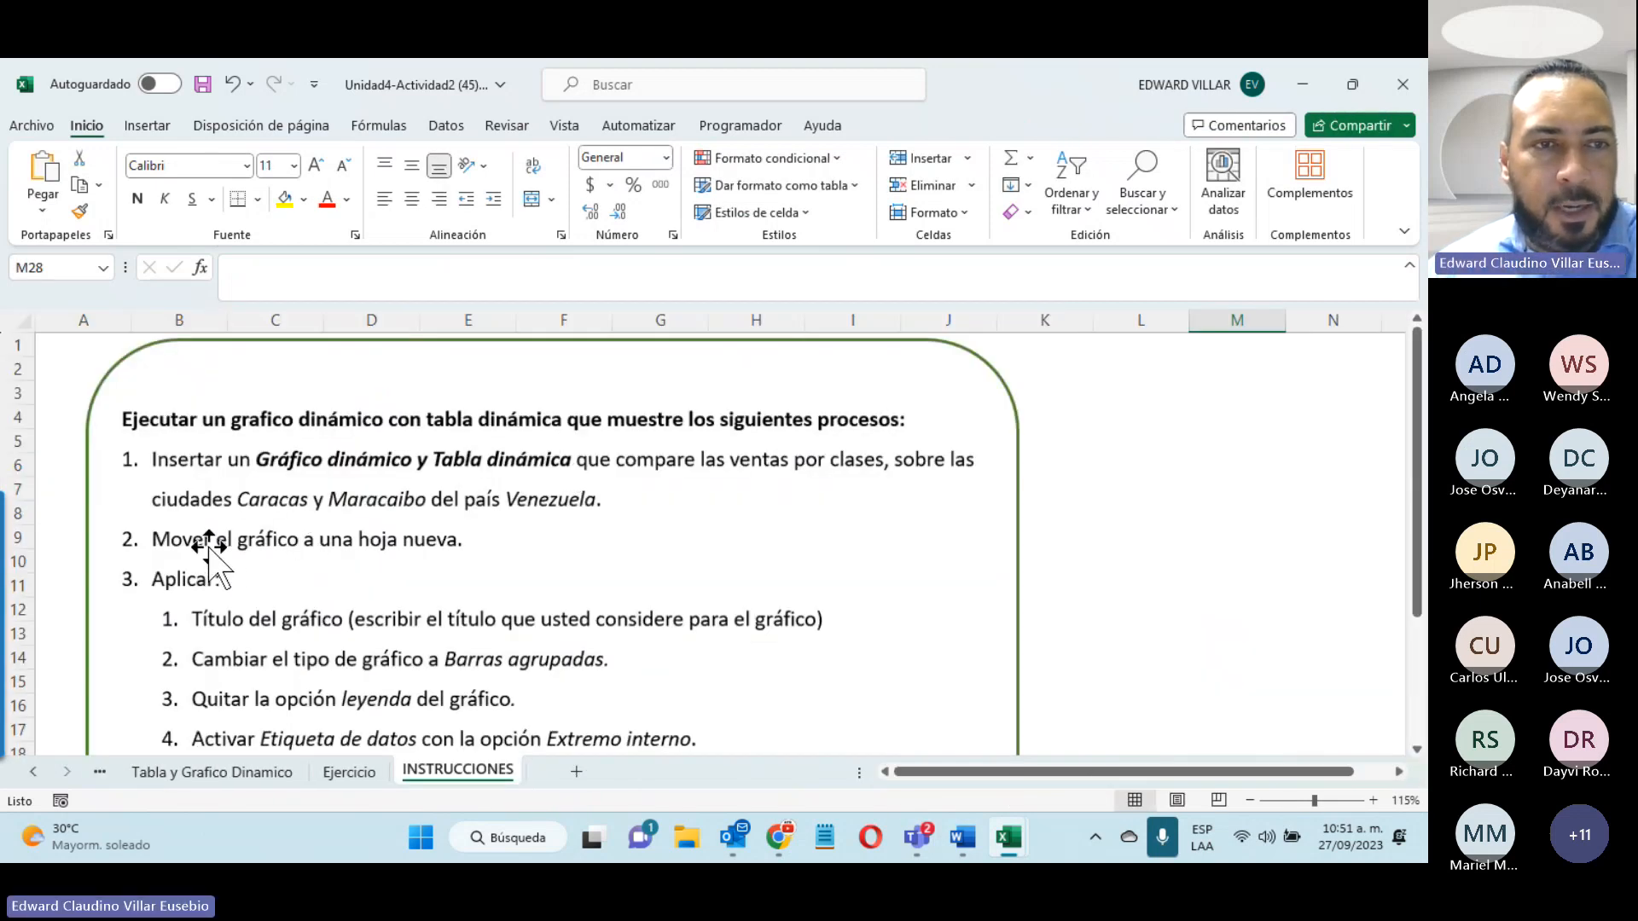
scroll(410, 545, down, 4)
scroll(409, 539, up, 4)
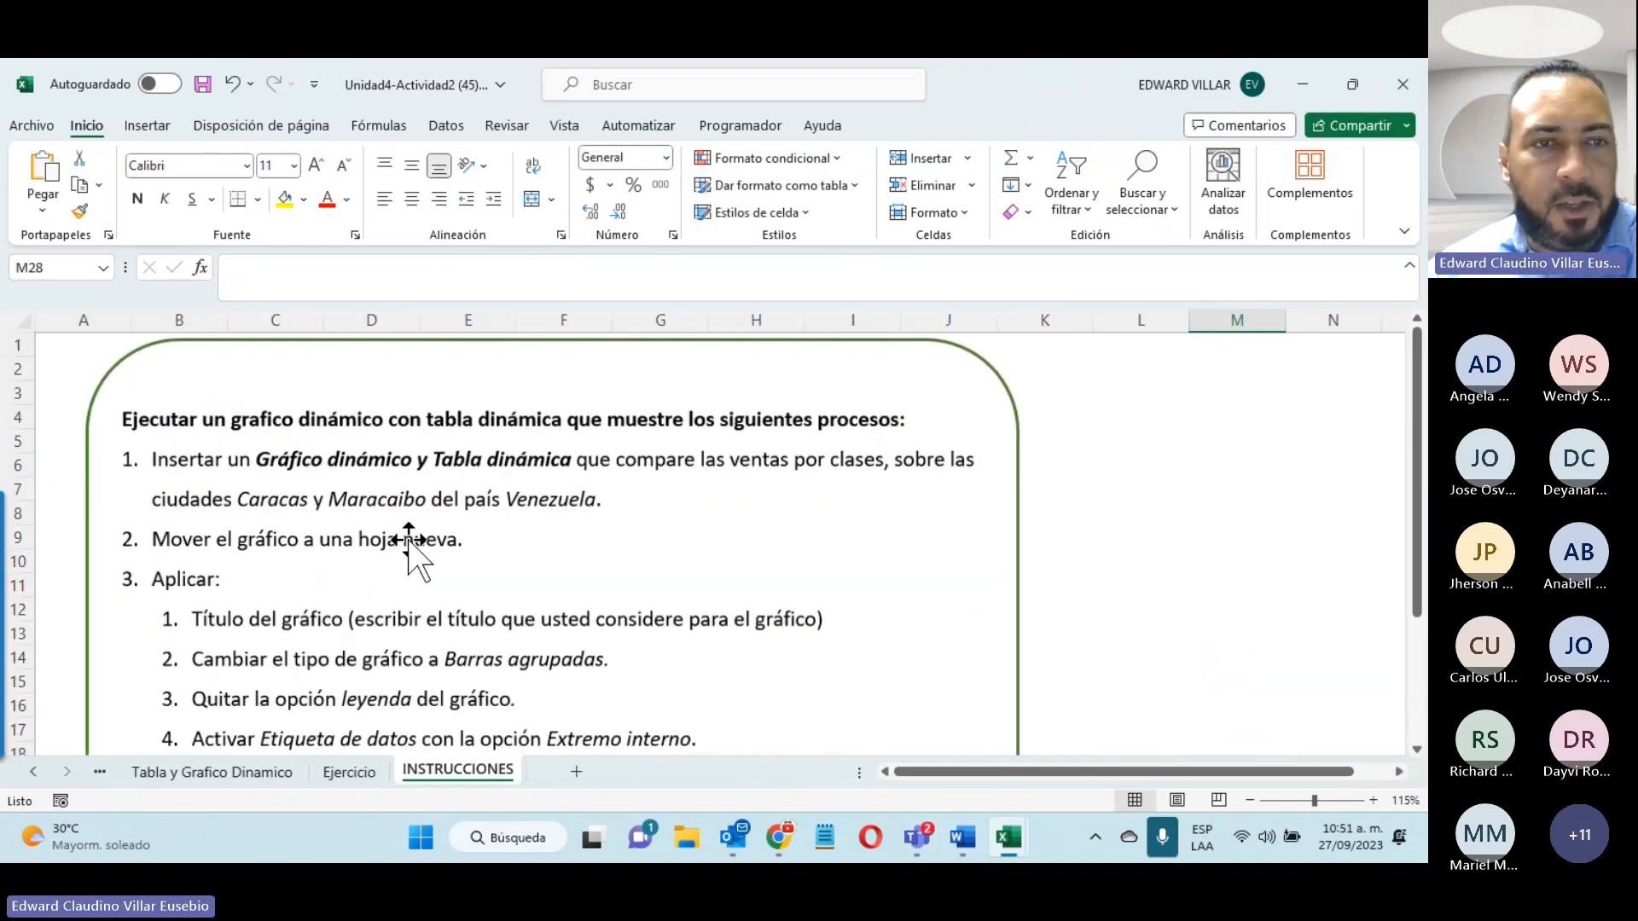
drag(1416, 424, 1369, 814)
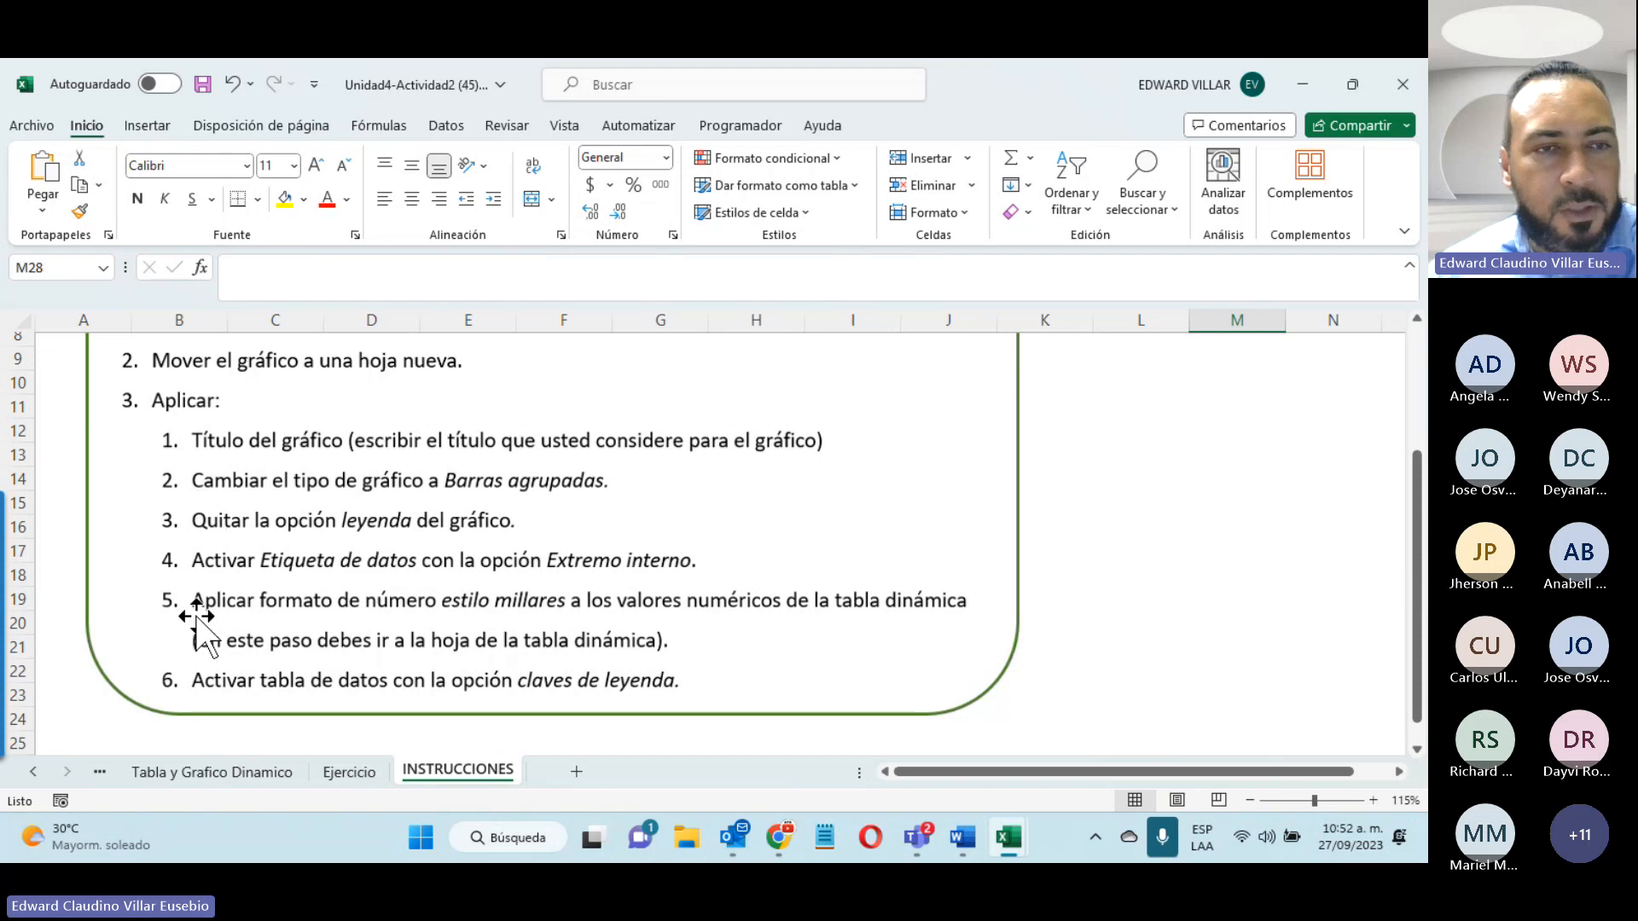
click(235, 773)
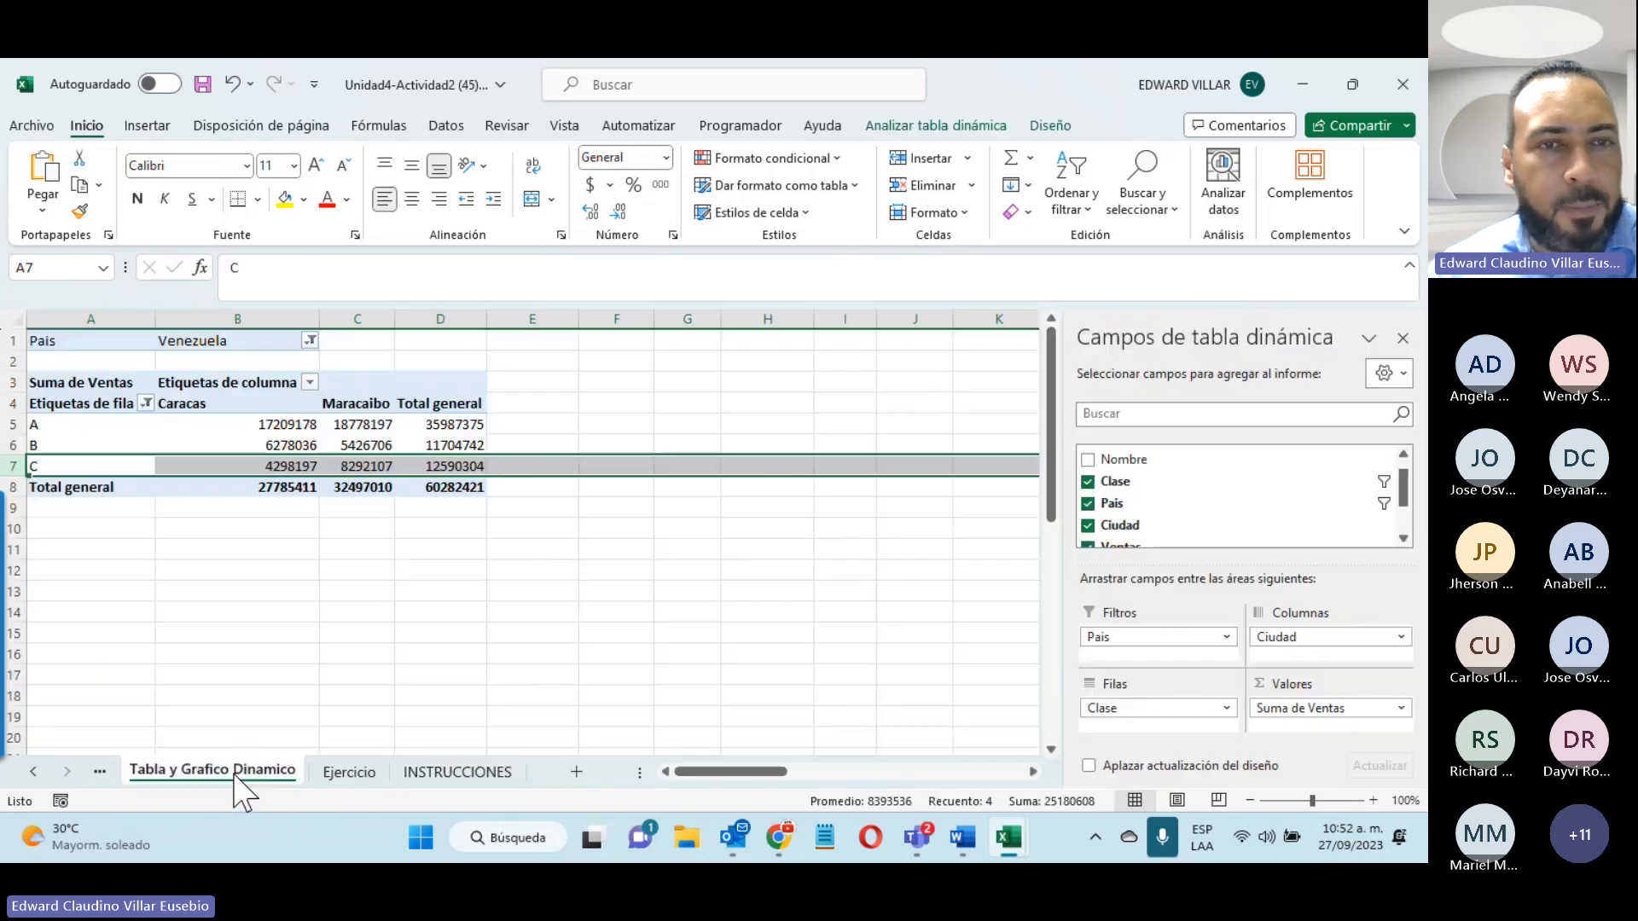
click(349, 773)
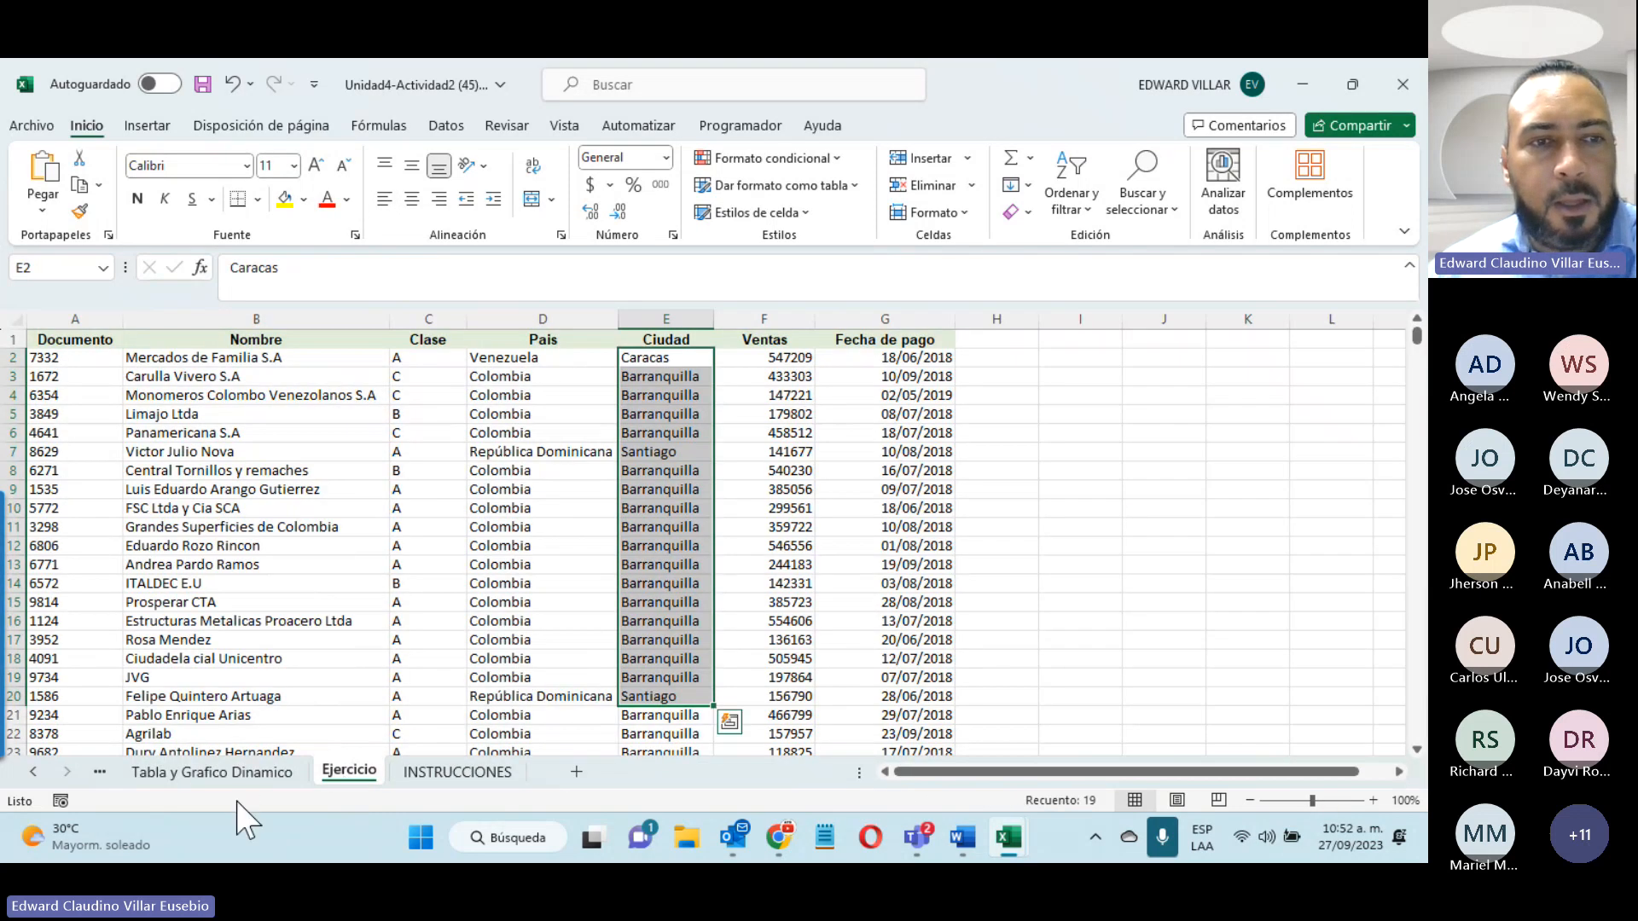
Step: Add axis titles to the chart on Gráfico1 and replace "del" in the vertical axis title with the sample text "cvbfcbdfgdgdfgdfg"
click(99, 771)
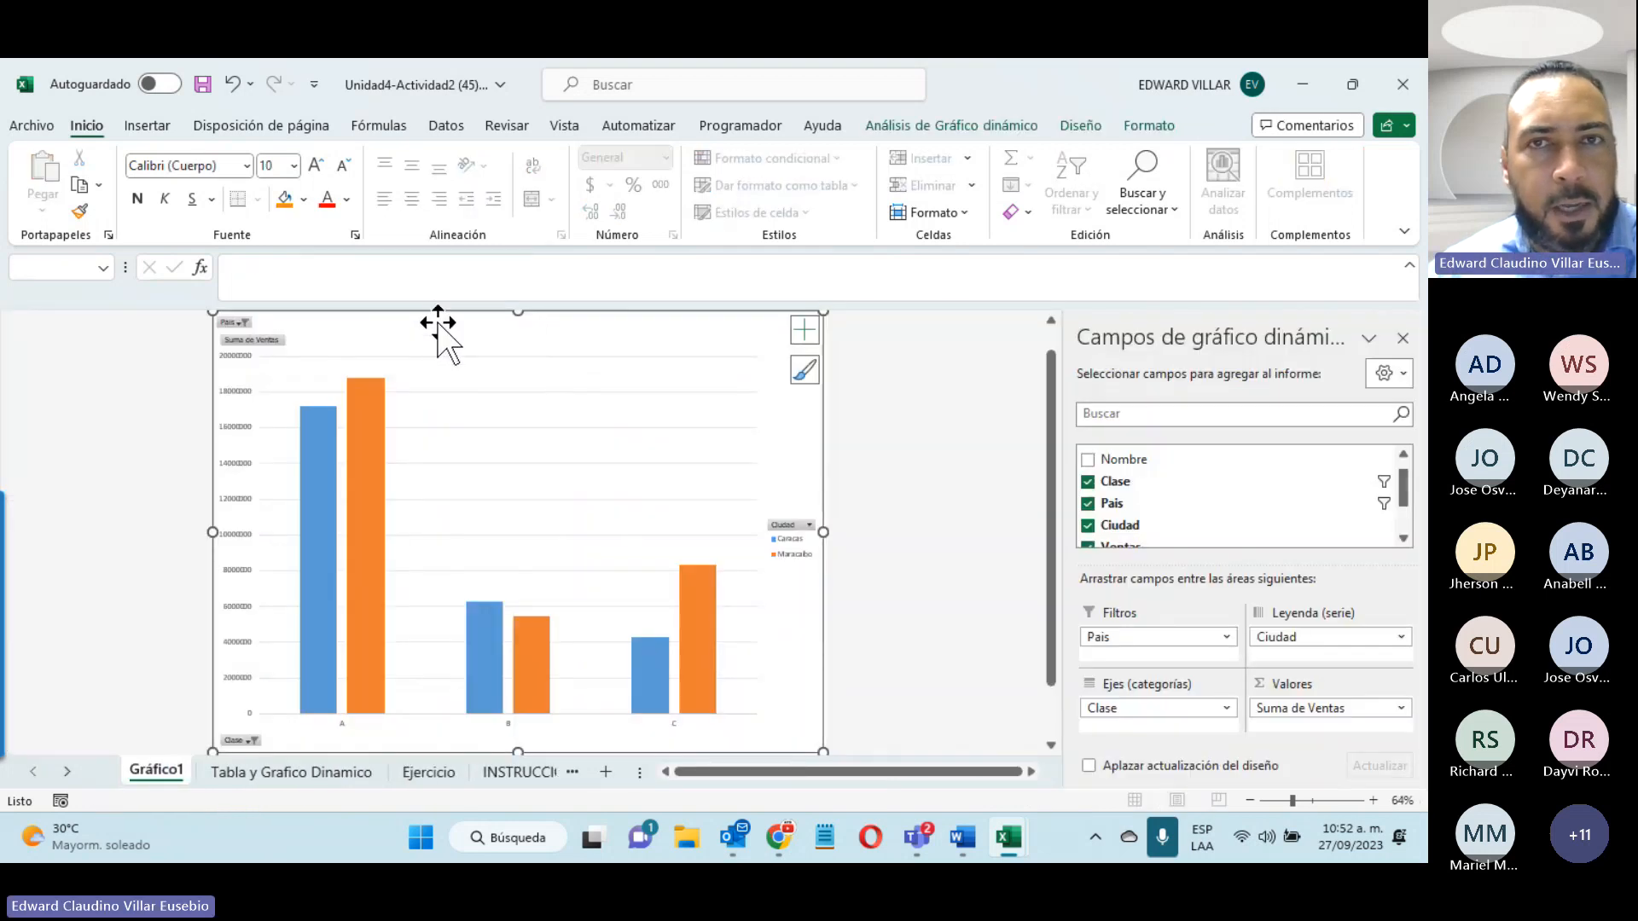
click(802, 331)
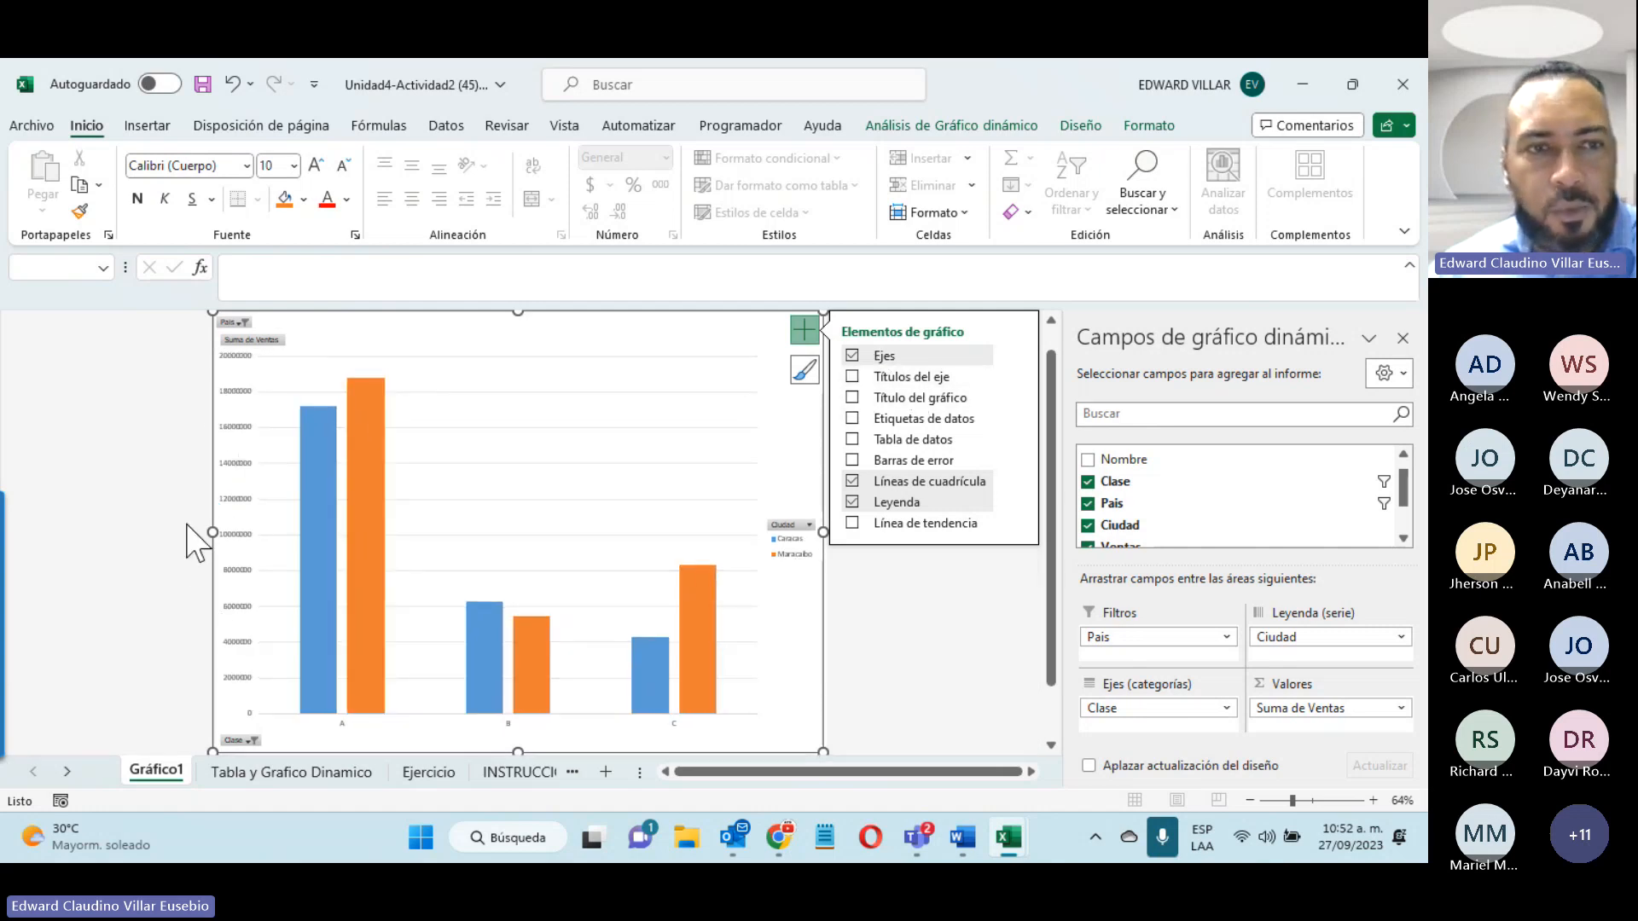
click(852, 376)
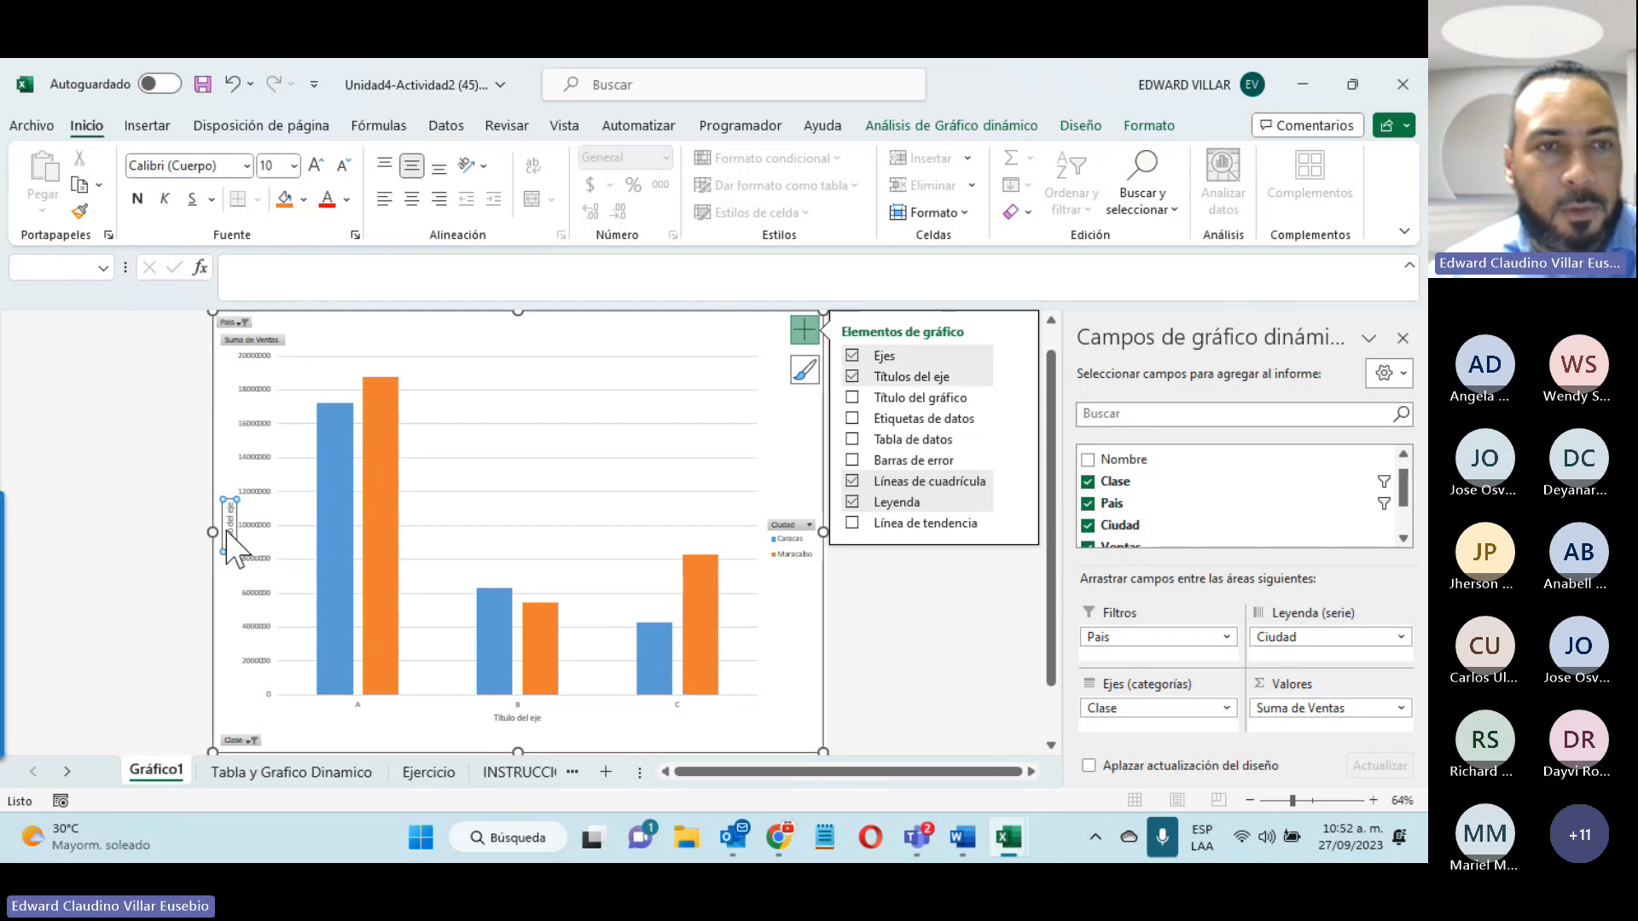
click(234, 546)
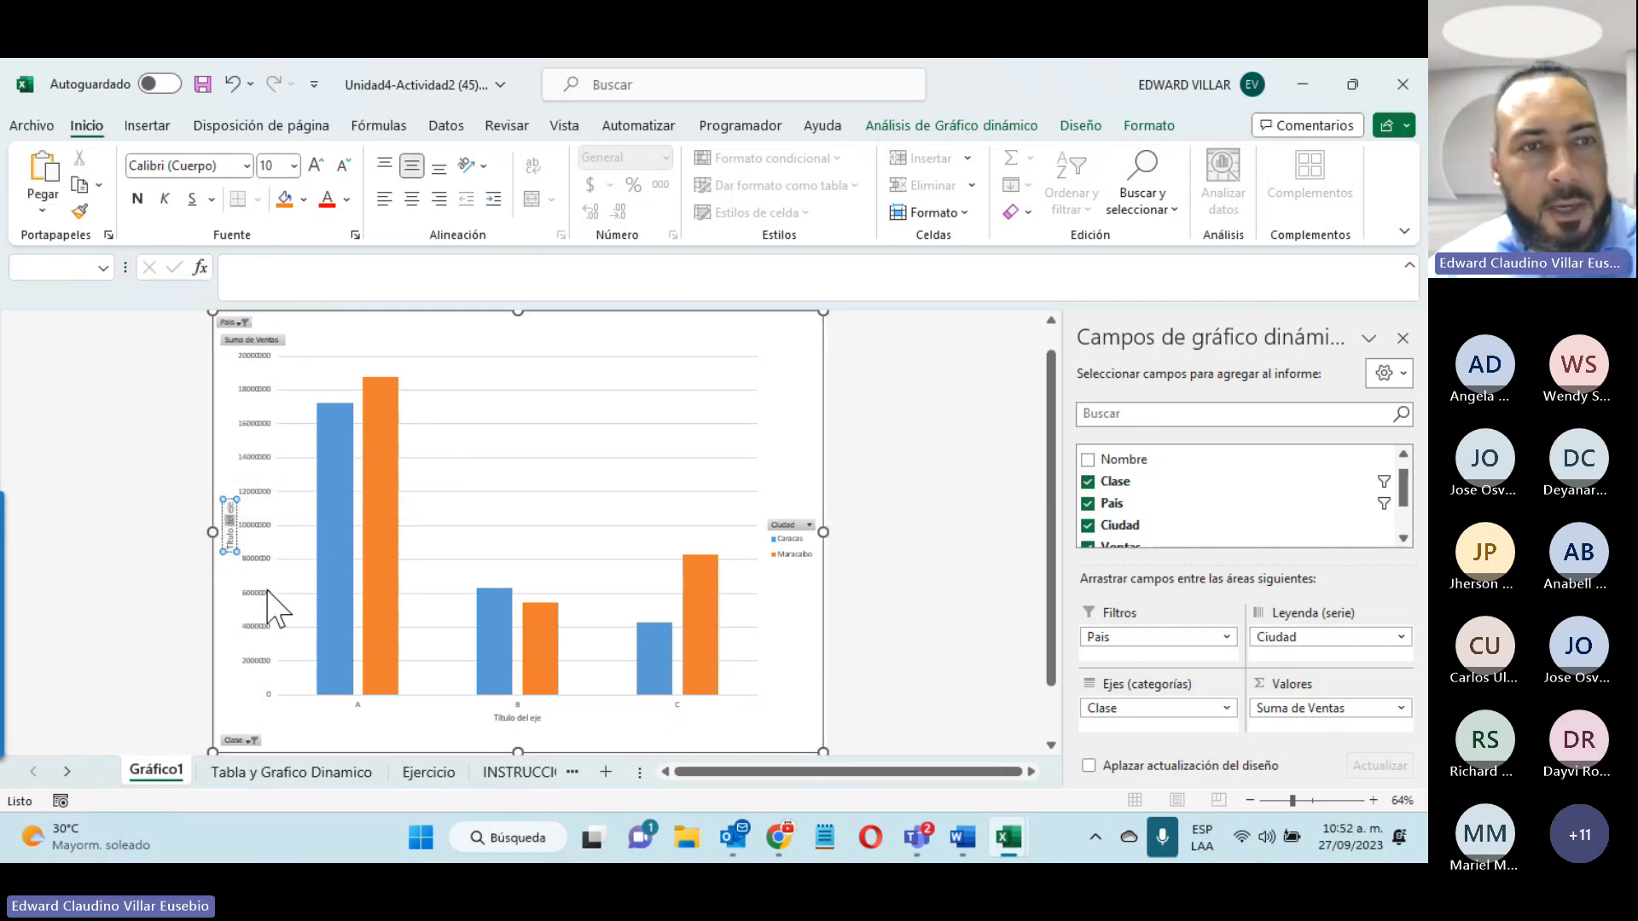
text(cvbfcbdfgdgdfgdfg)
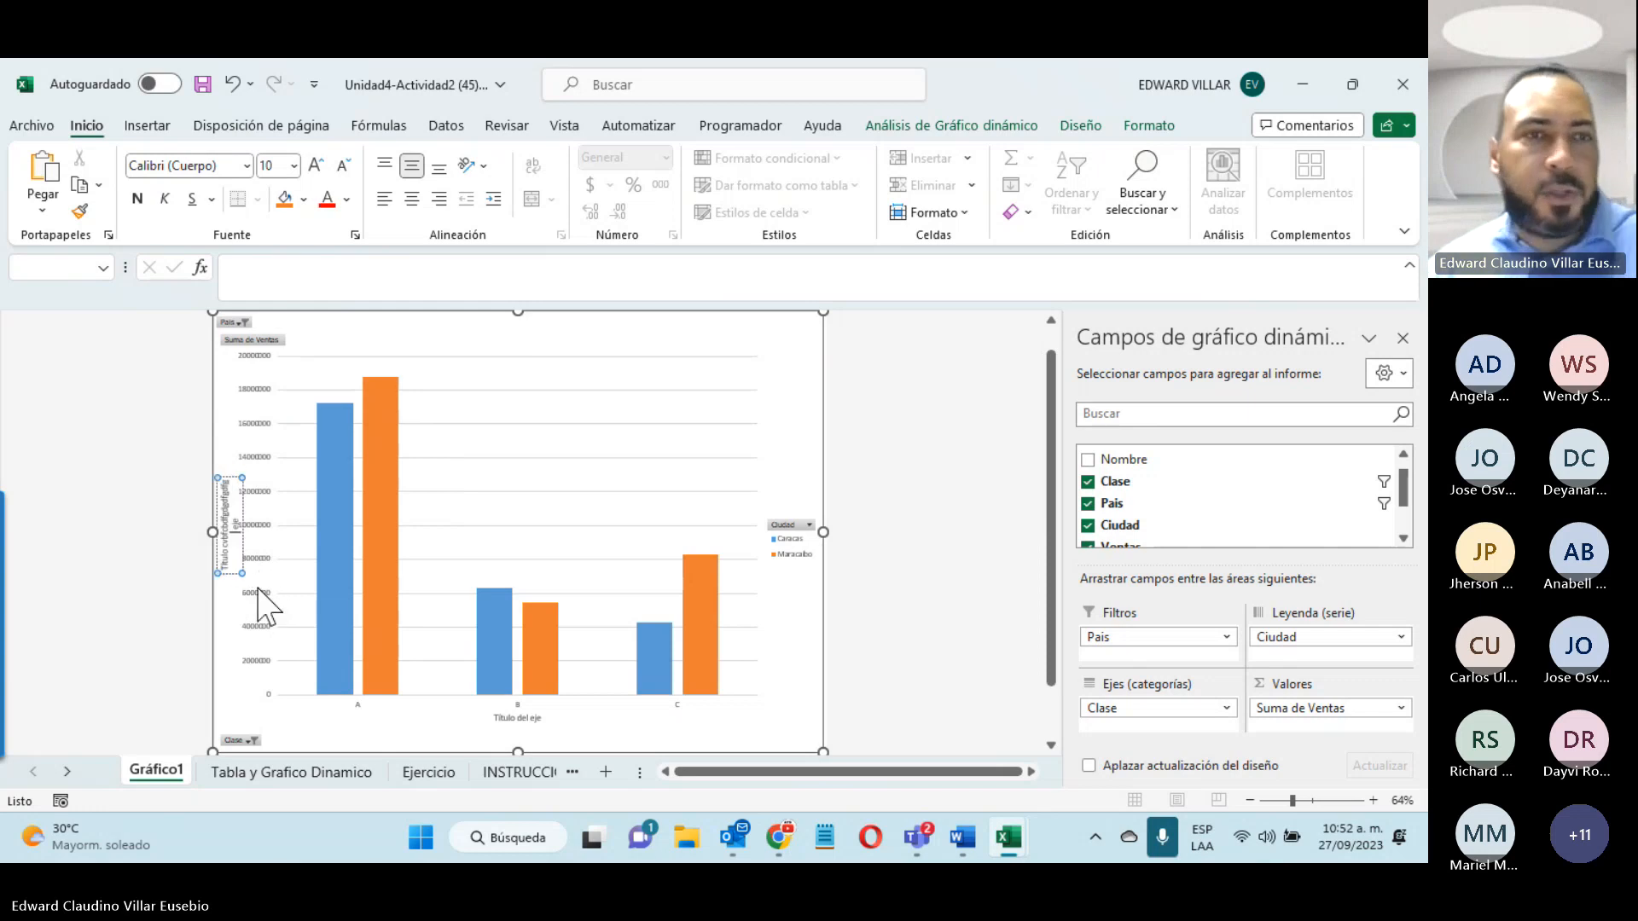
click(763, 341)
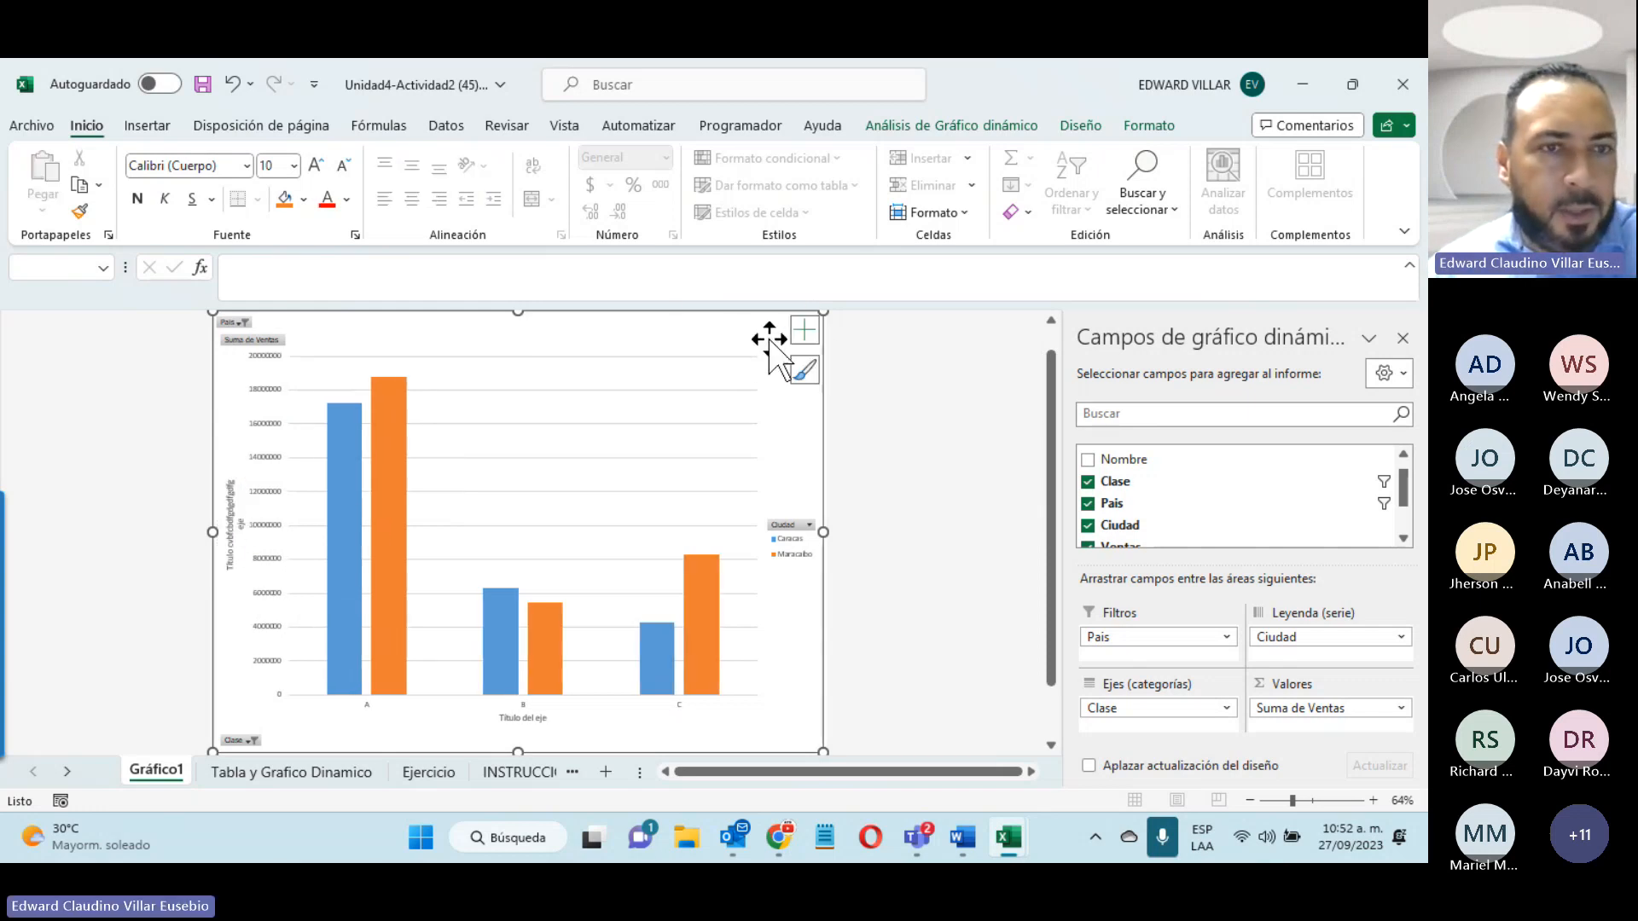
Step: Add a chart title and insert the sample text "ddfhdfdhdf" before the final "o" of its first word
click(804, 329)
click(851, 398)
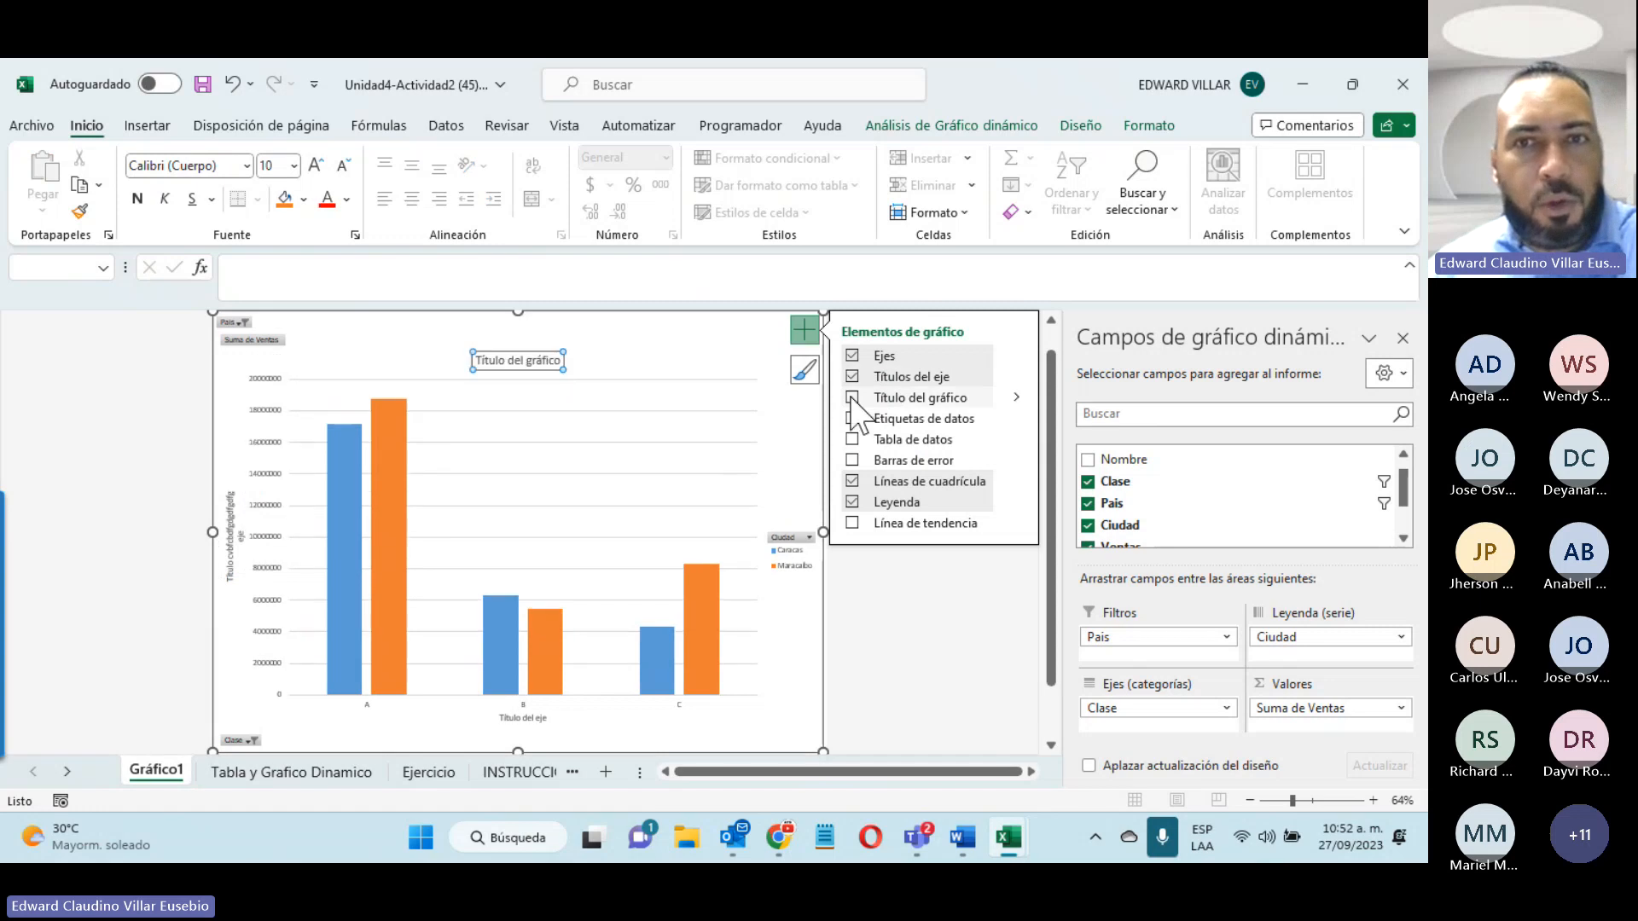
click(506, 361)
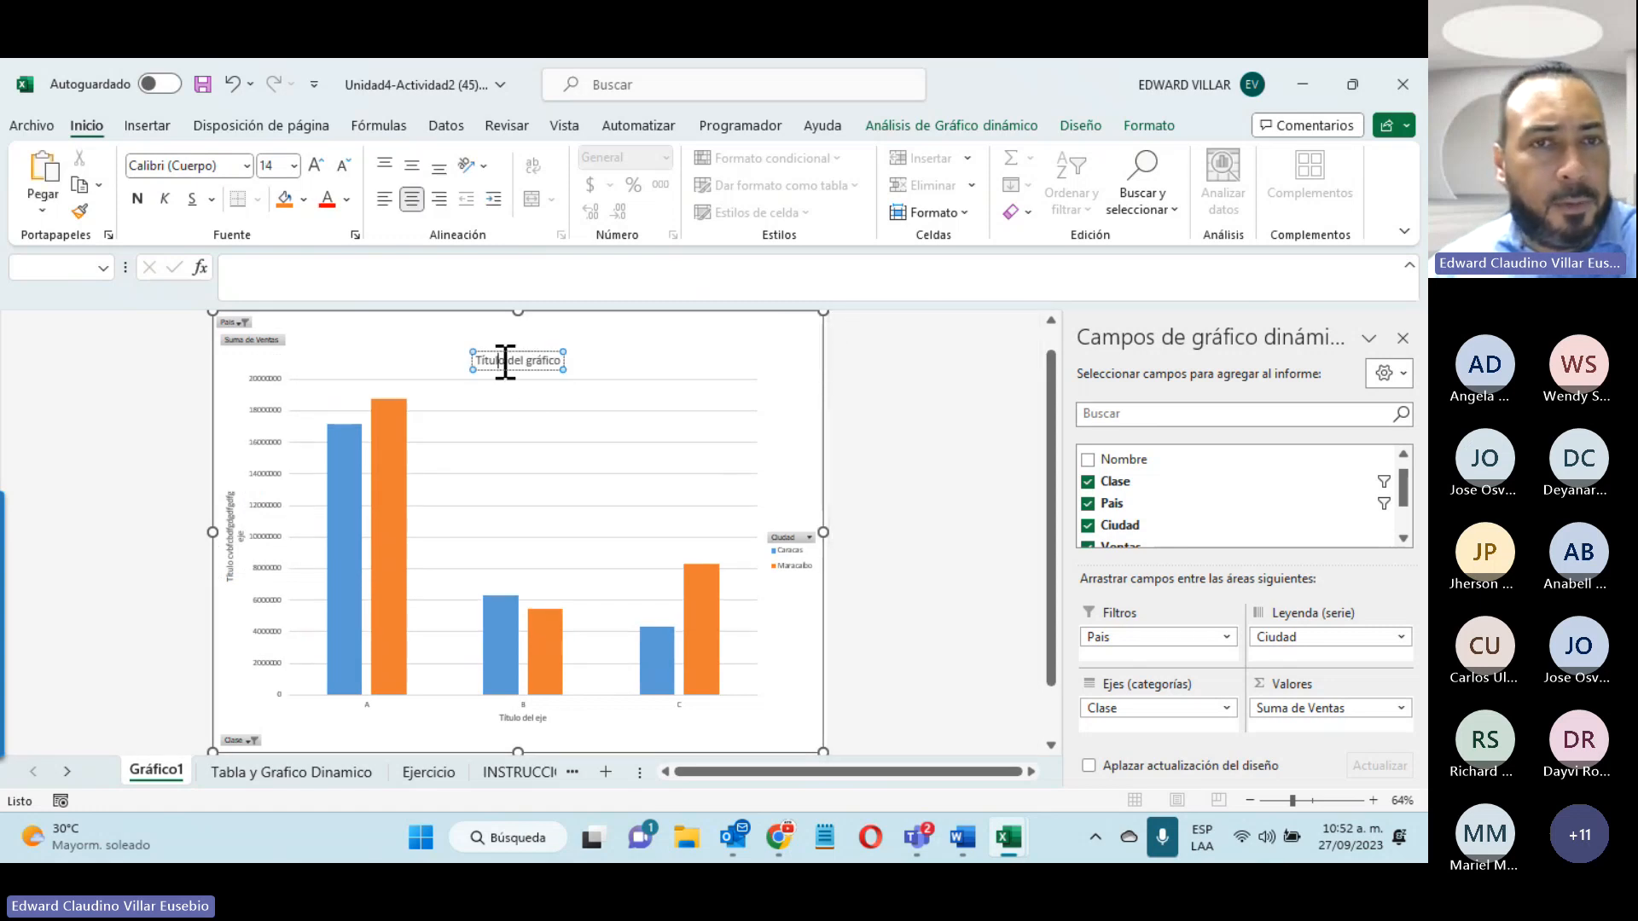
text(ddfhdfdhdf)
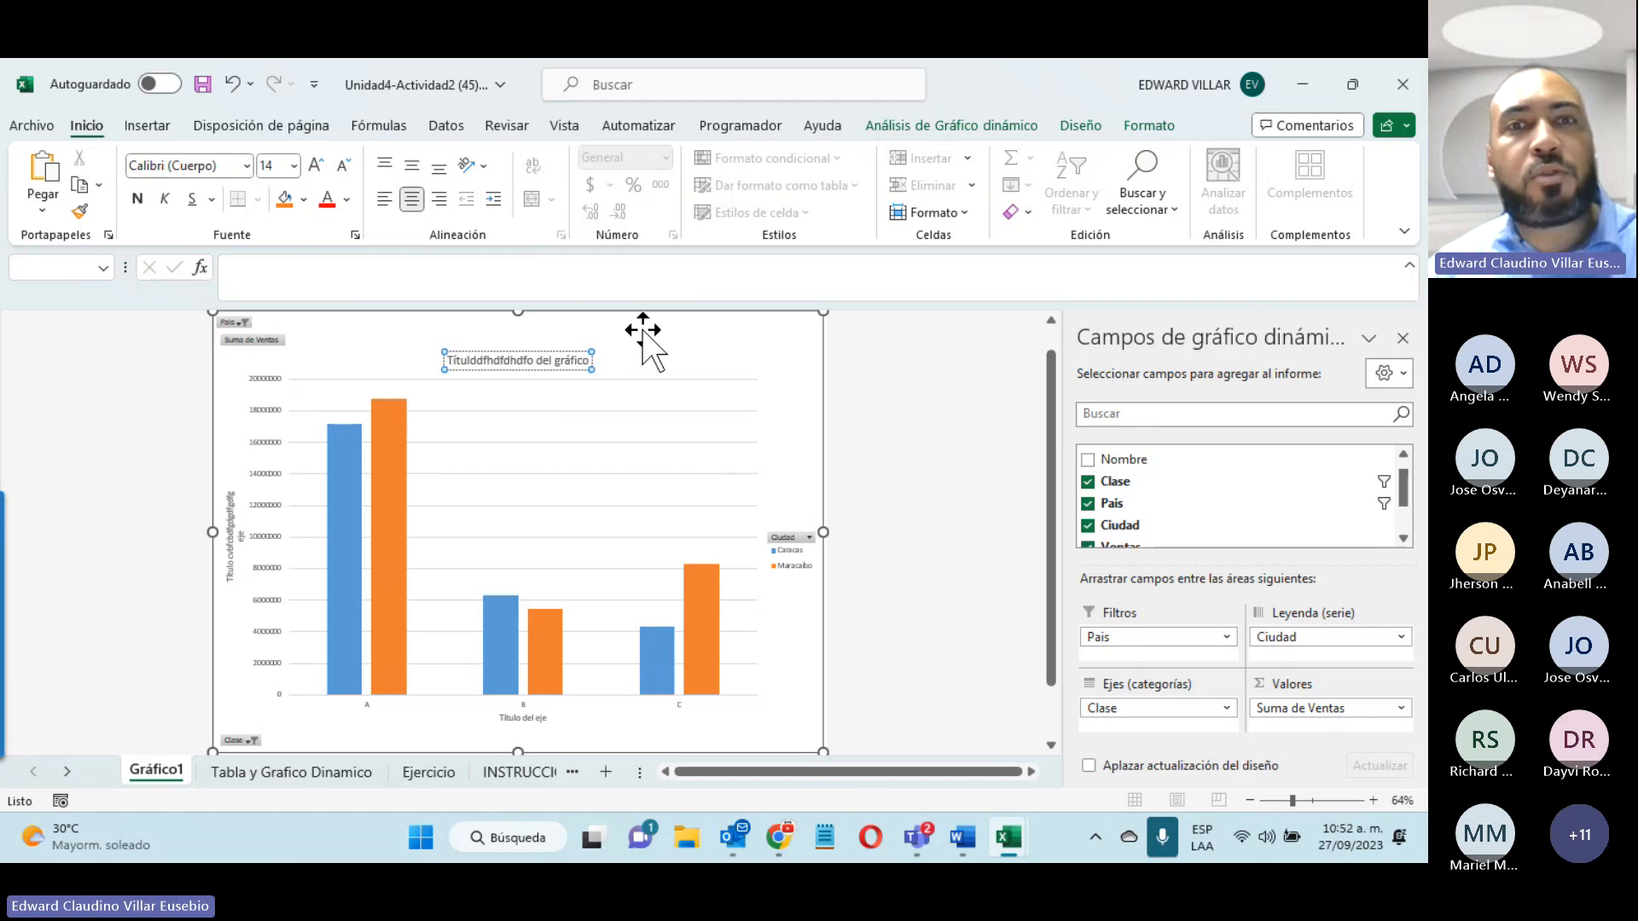
click(644, 333)
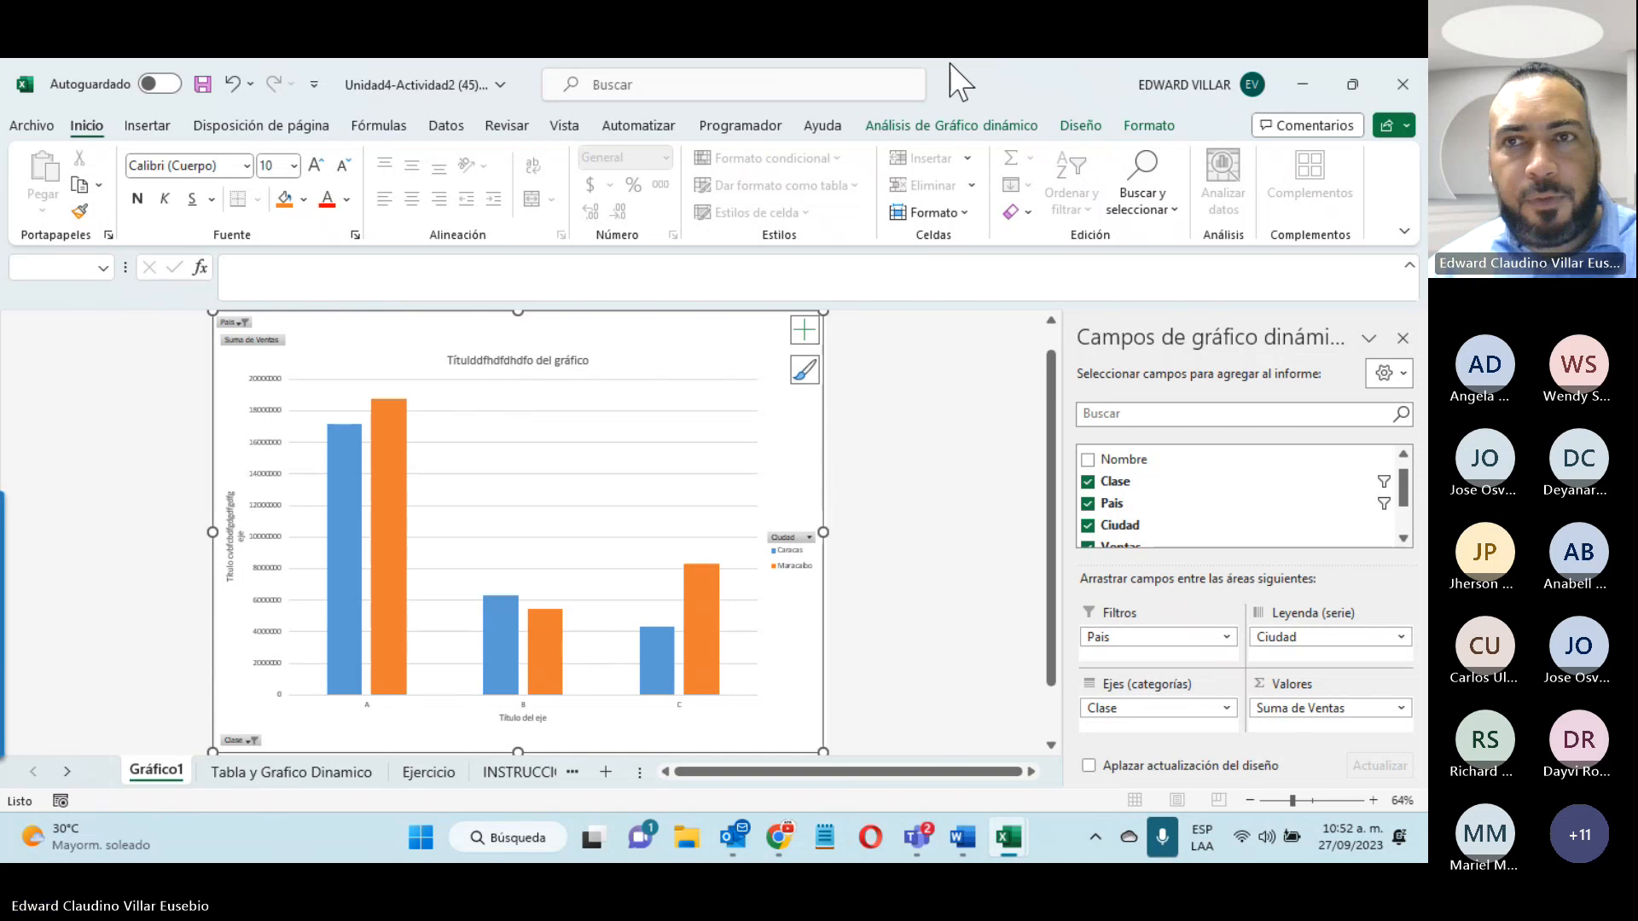
Step: Apply the chart style with a dark background to the pivot chart
click(1068, 134)
click(946, 184)
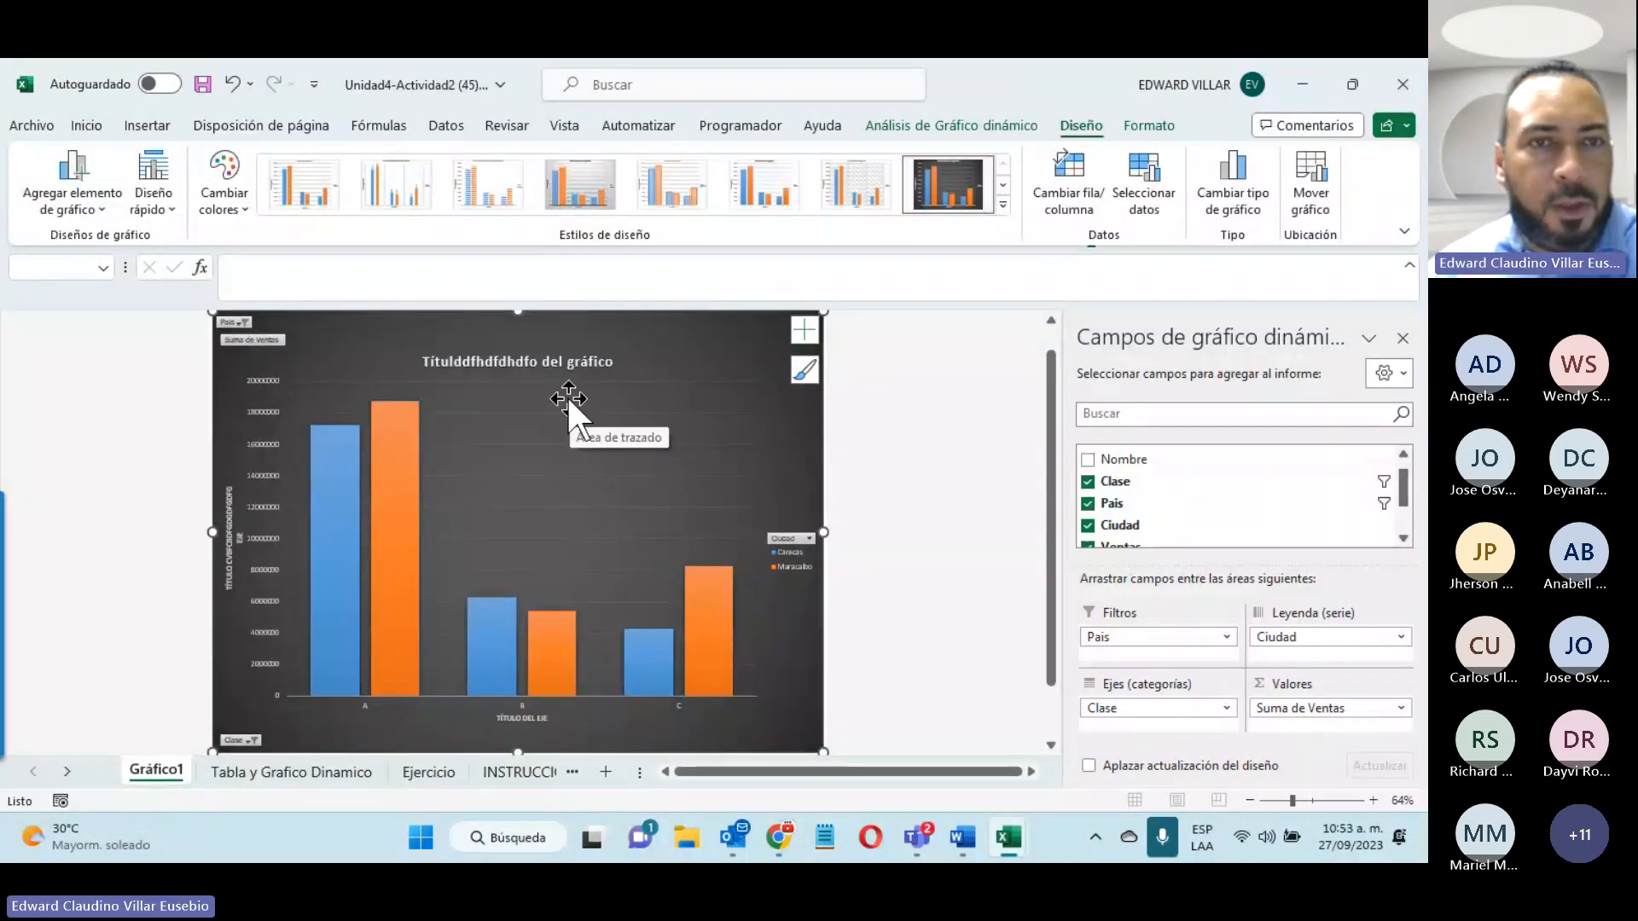
Step: Preview the colour palettes for the pivot chart and apply the first multicolour one, starting with blue and orange
click(224, 187)
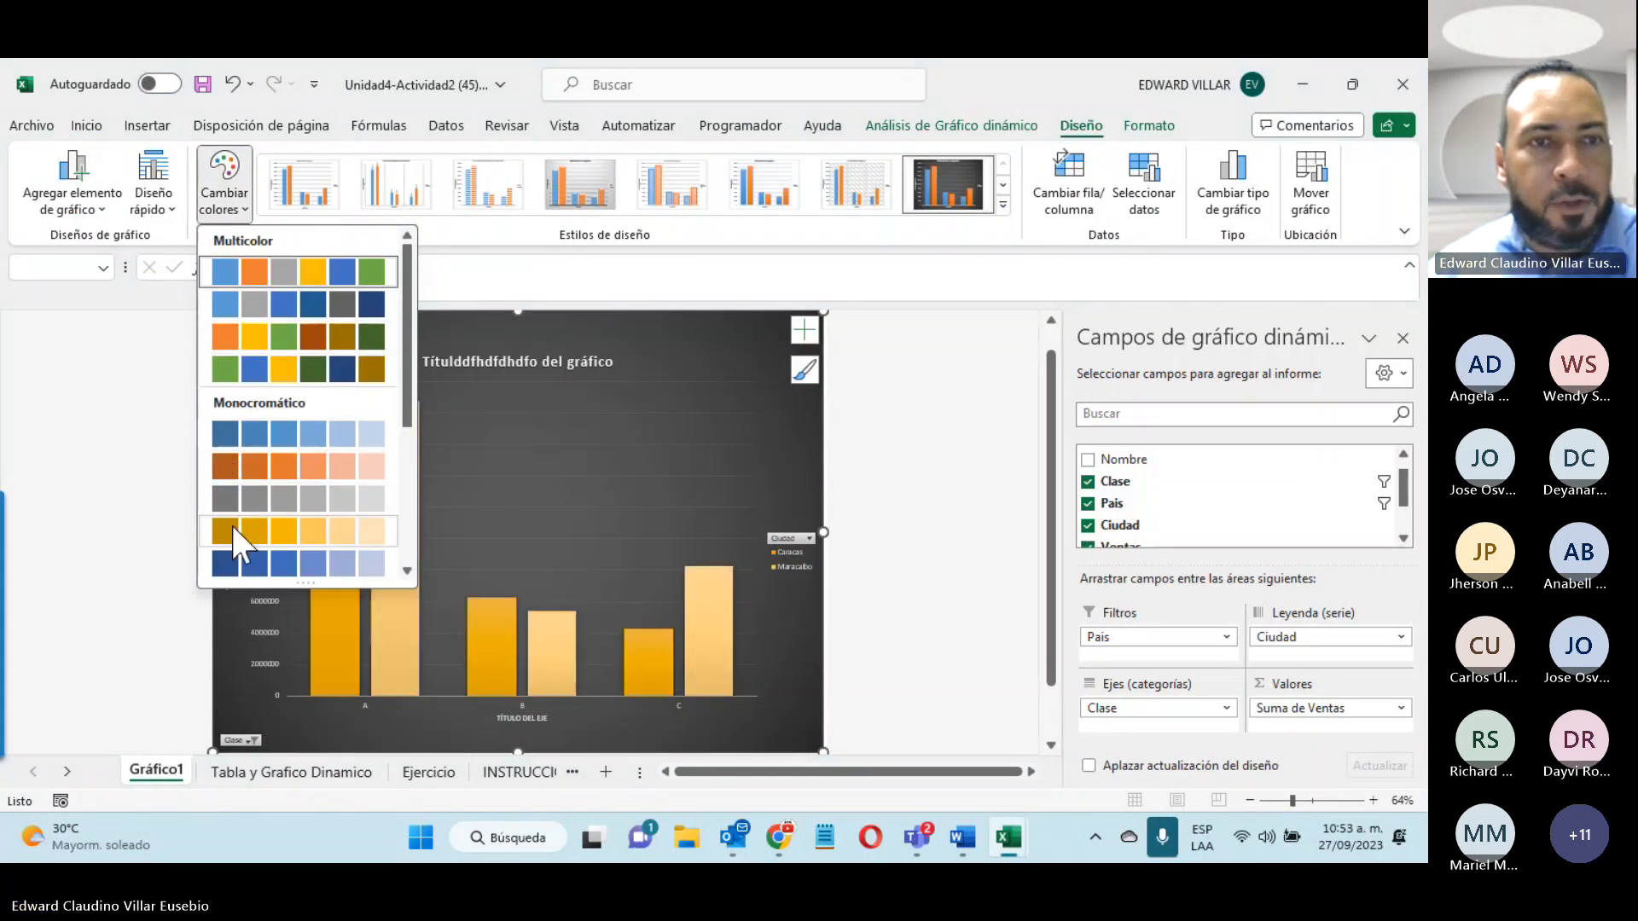
scroll(230, 522, down, 3)
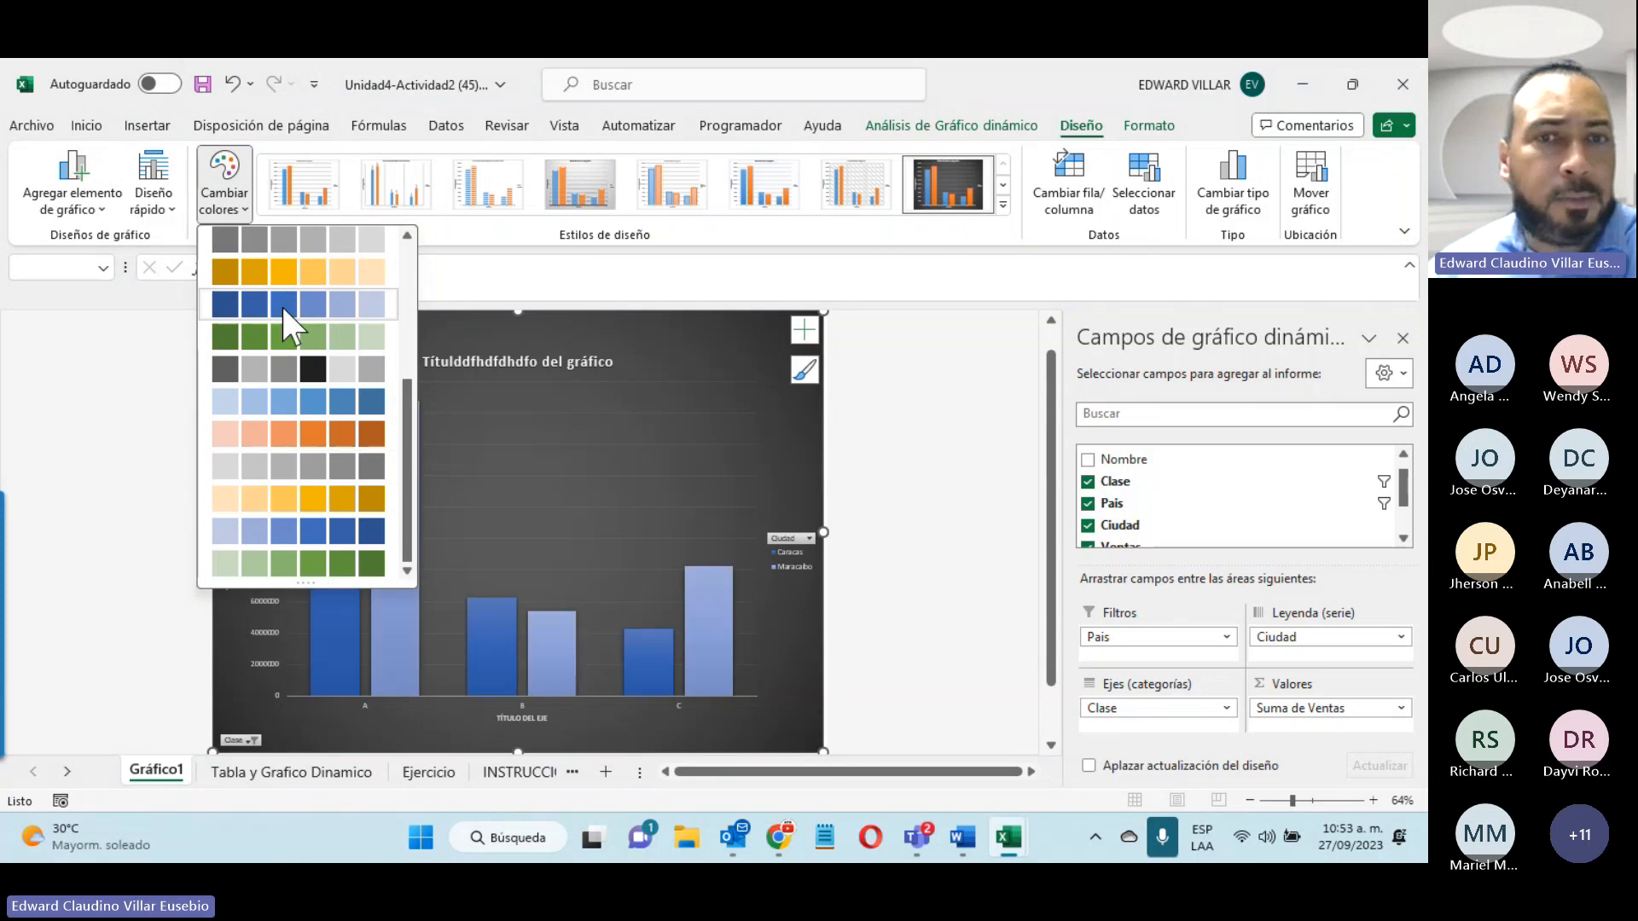
scroll(277, 401, up, 3)
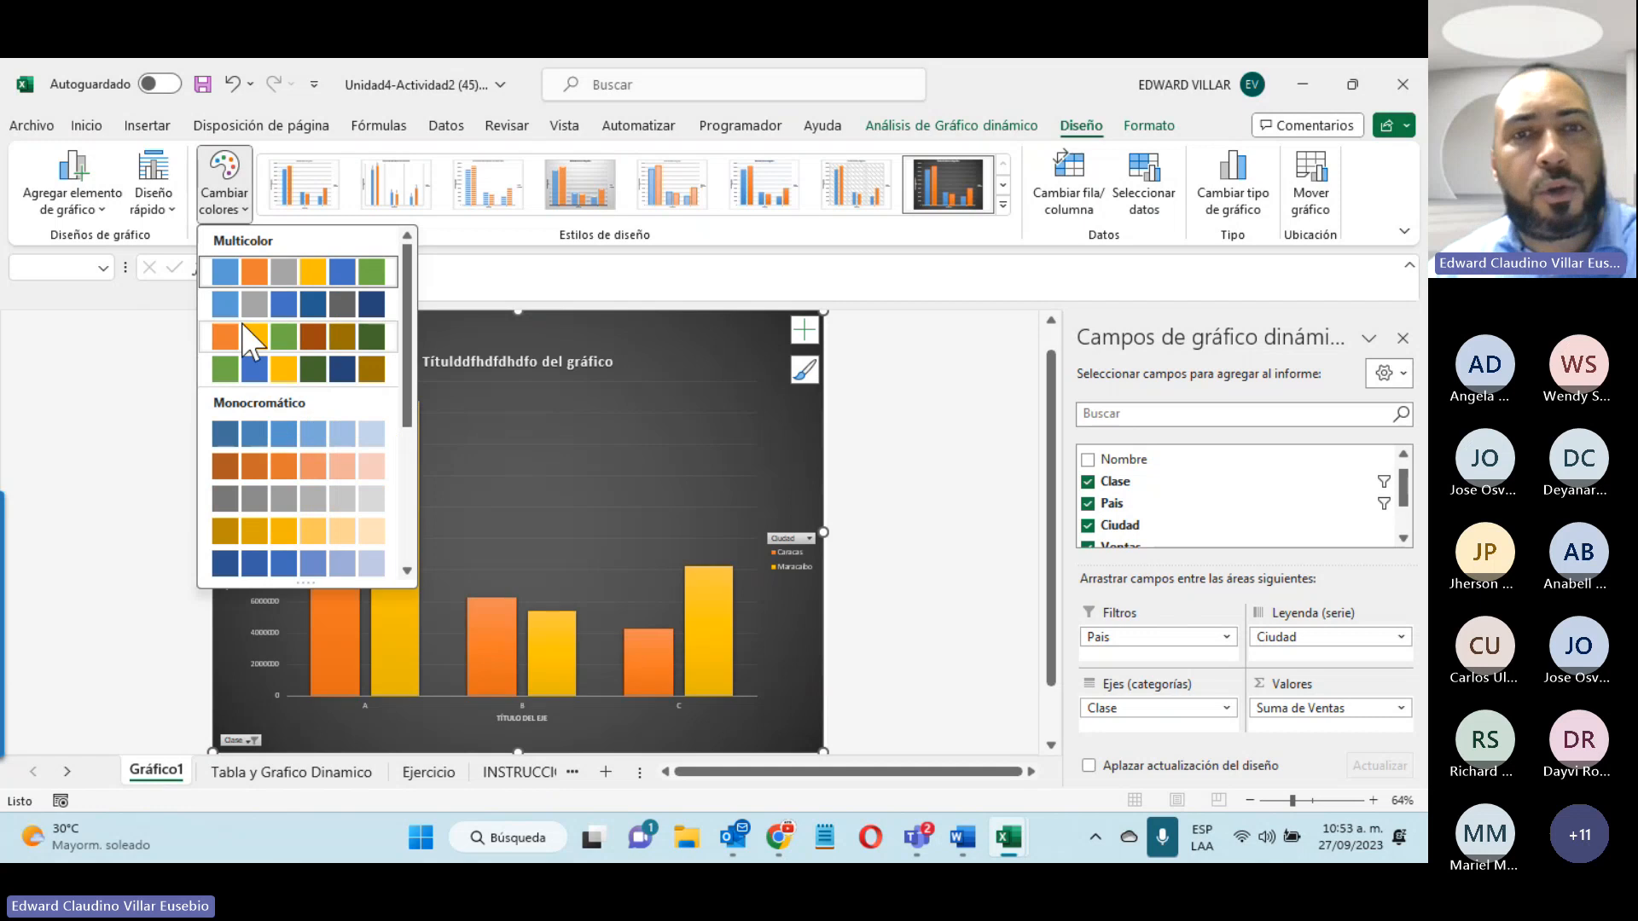
click(256, 273)
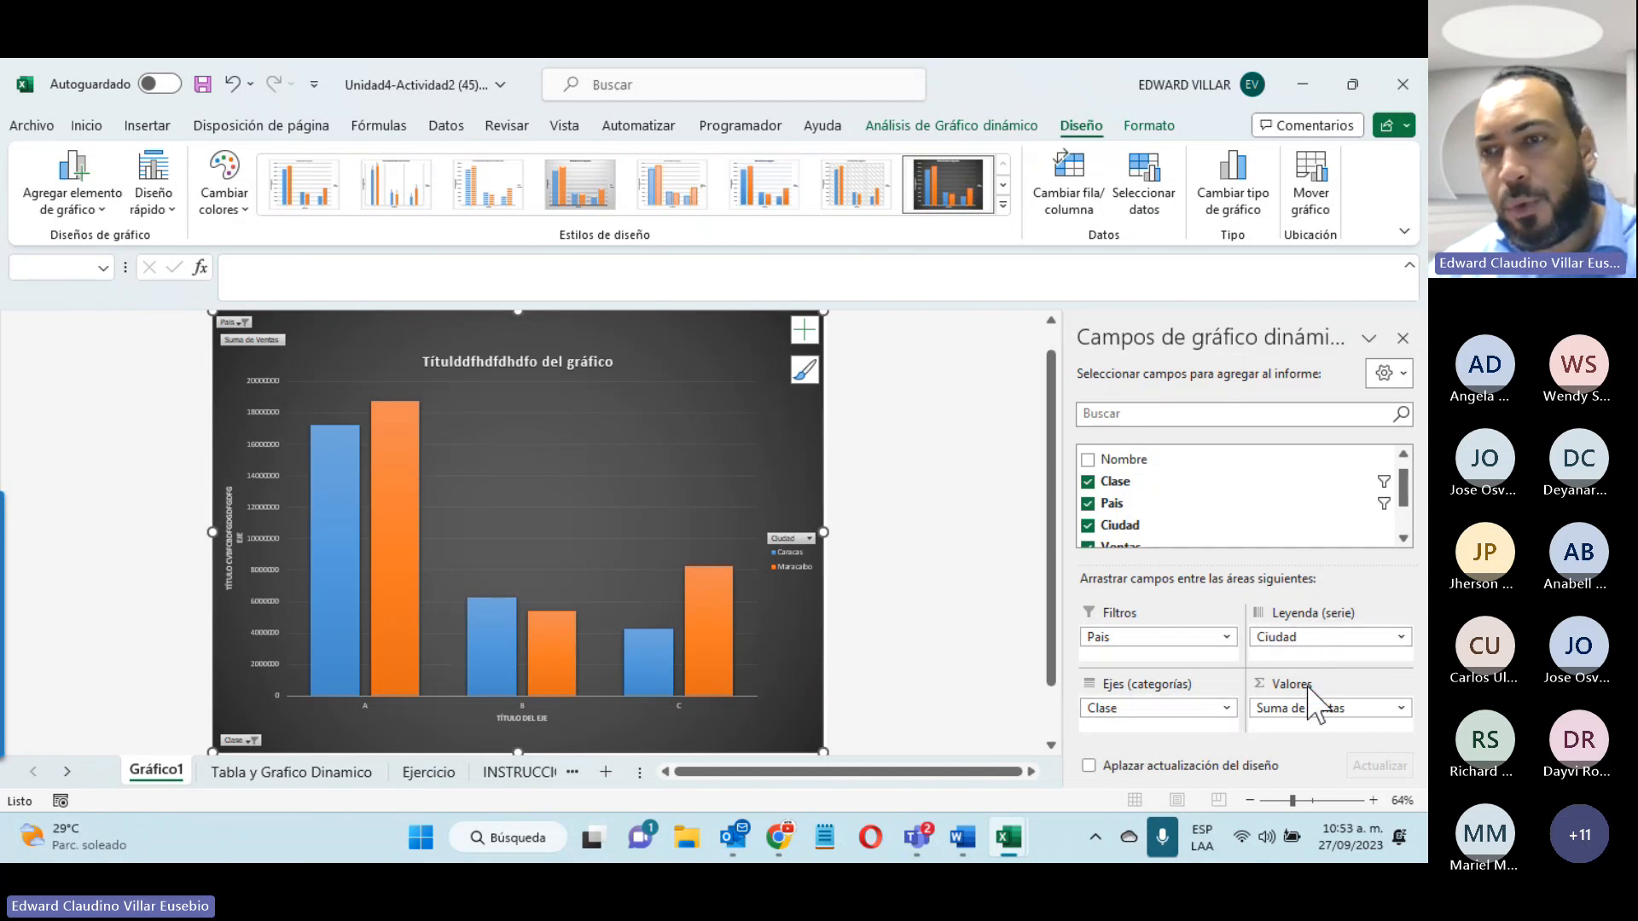
Step: Switch the pivot chart's rows and columns back and forth, ending with Ciudad as the axis and Clase as the legend
click(1066, 190)
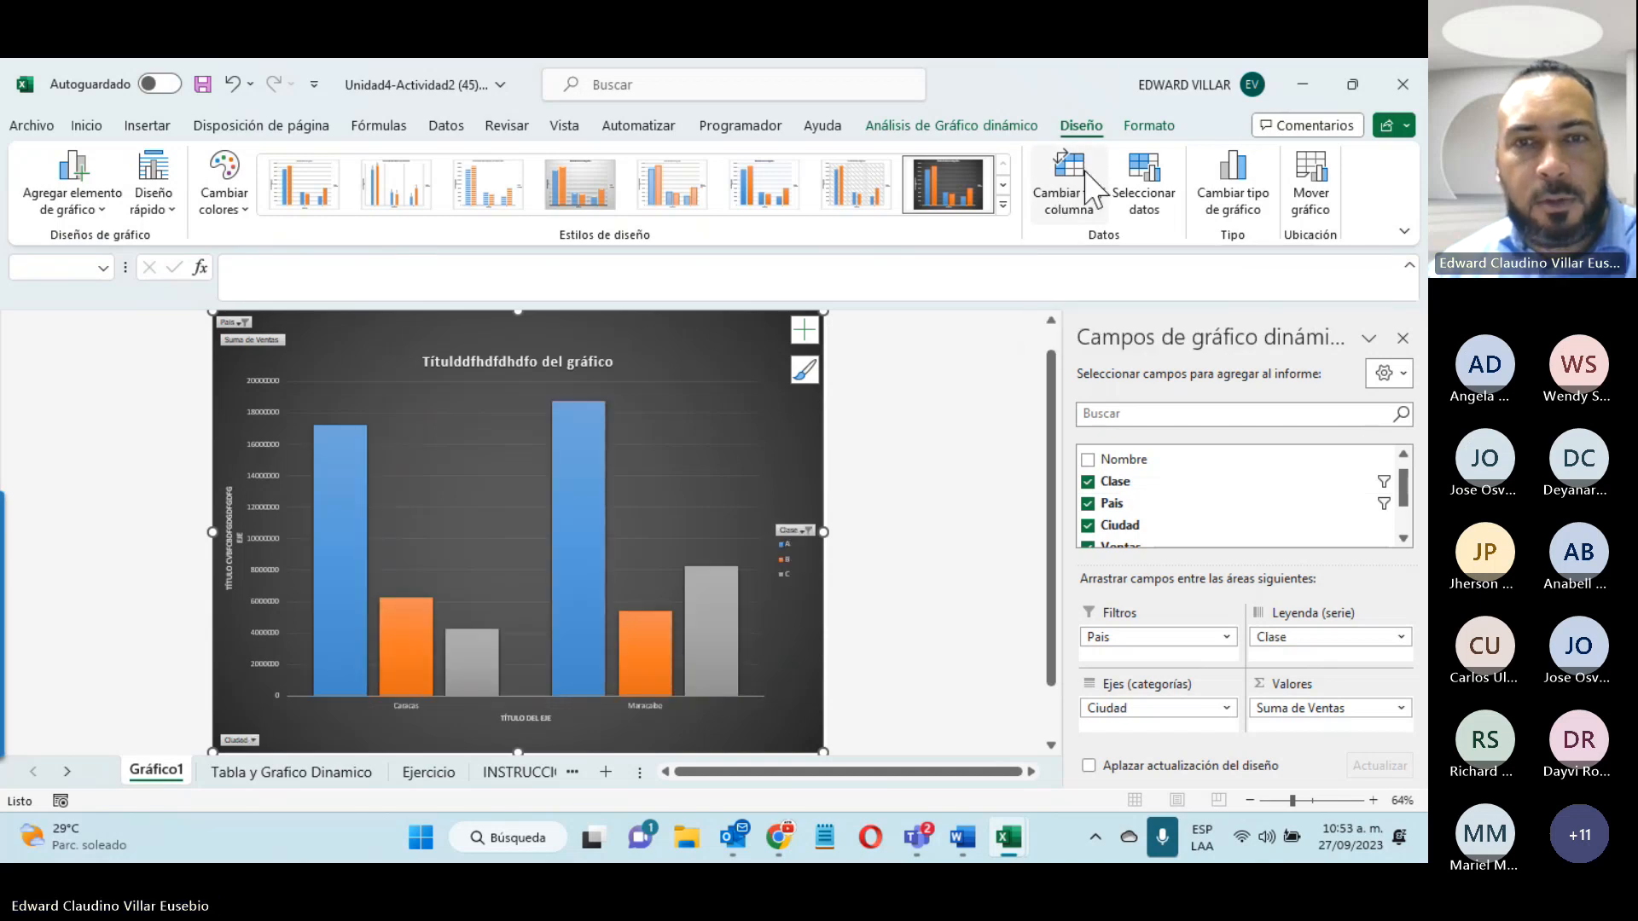
click(1068, 189)
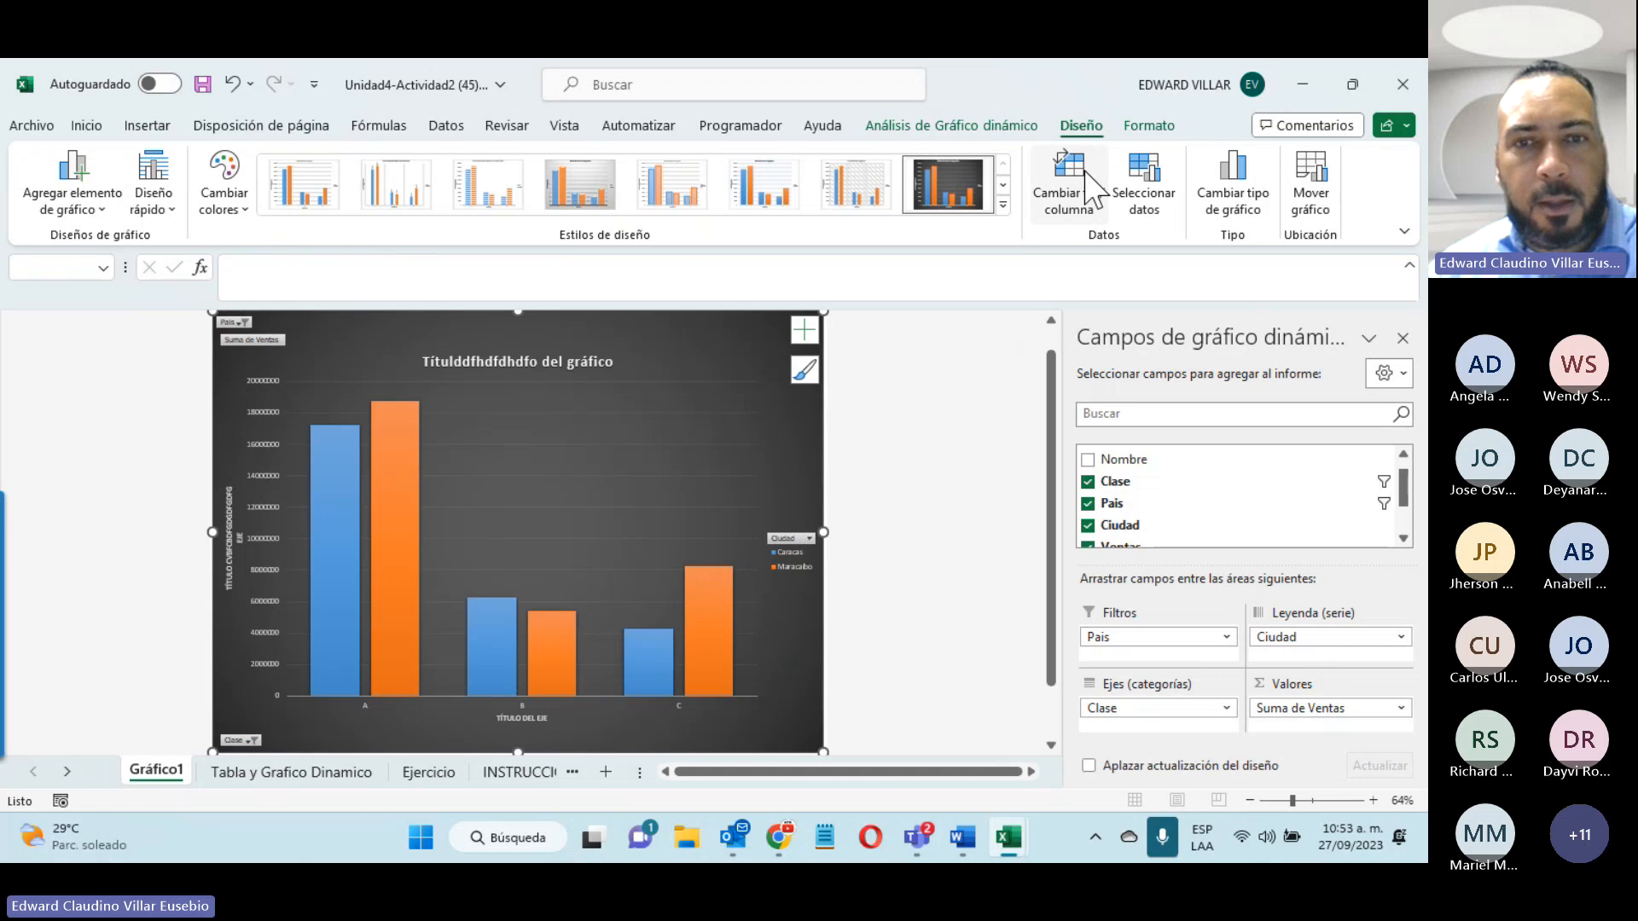
click(1085, 178)
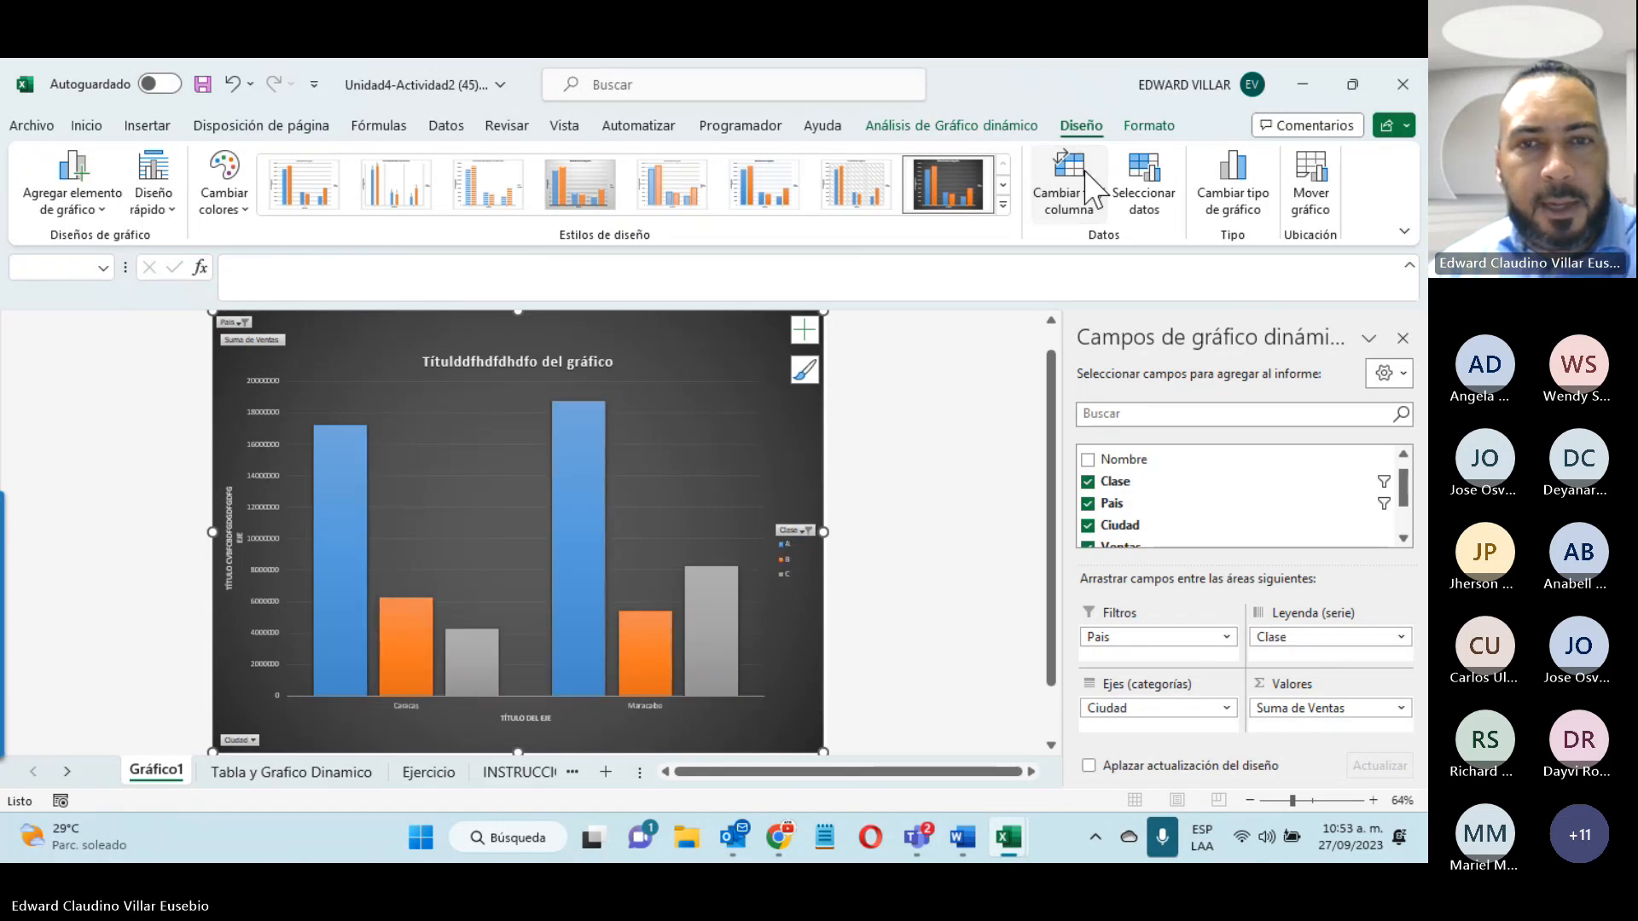
click(1085, 174)
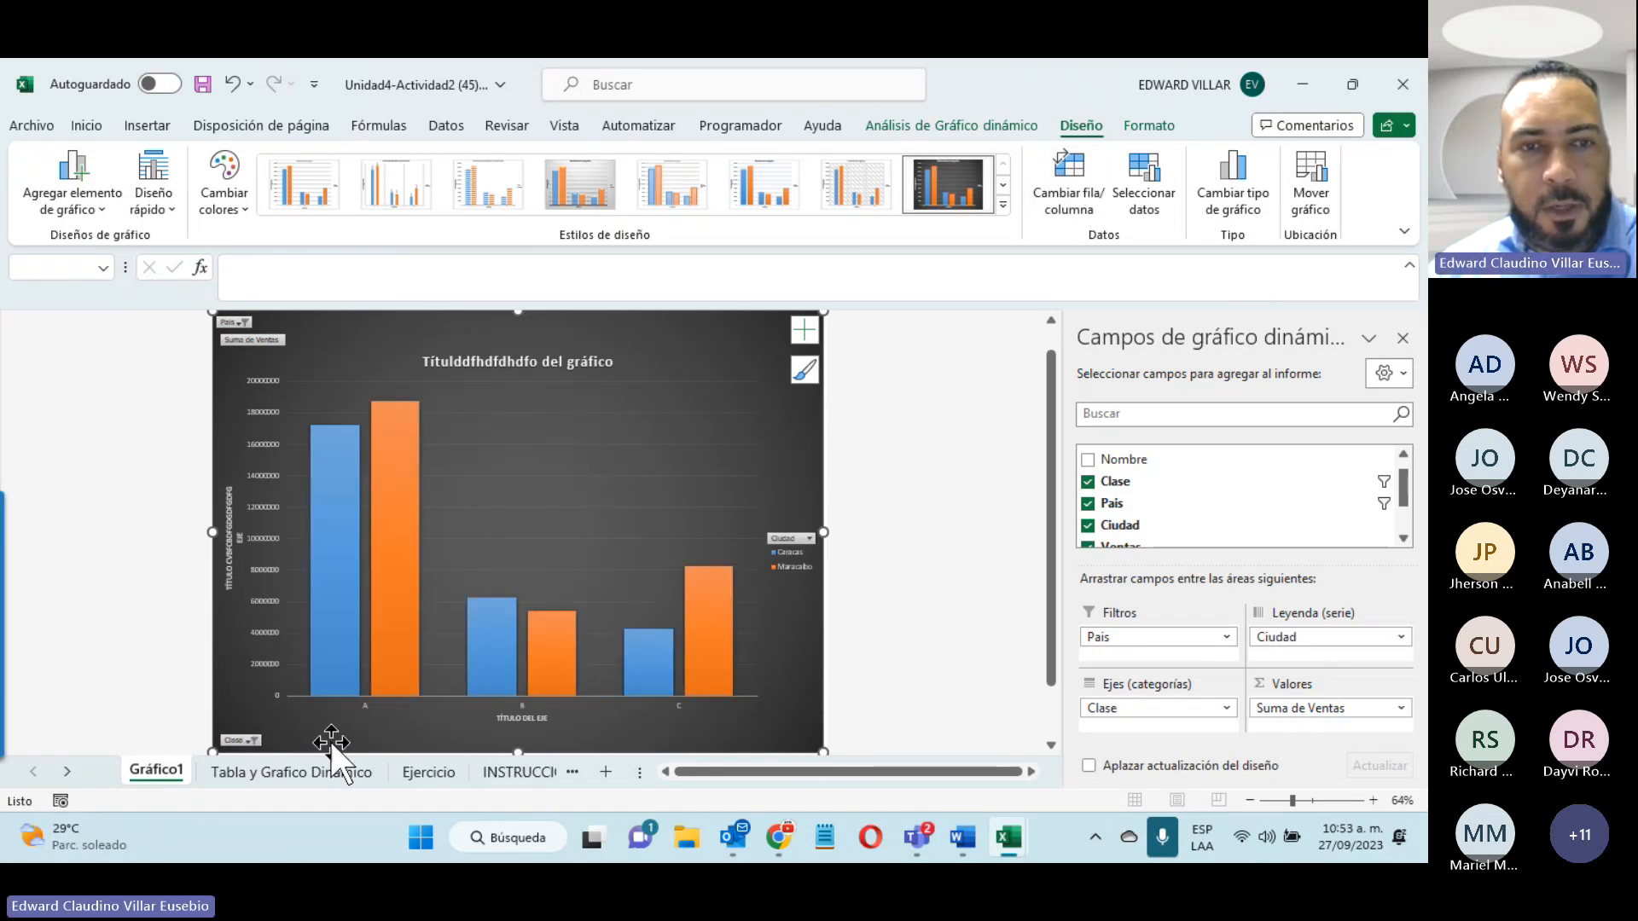
click(1062, 210)
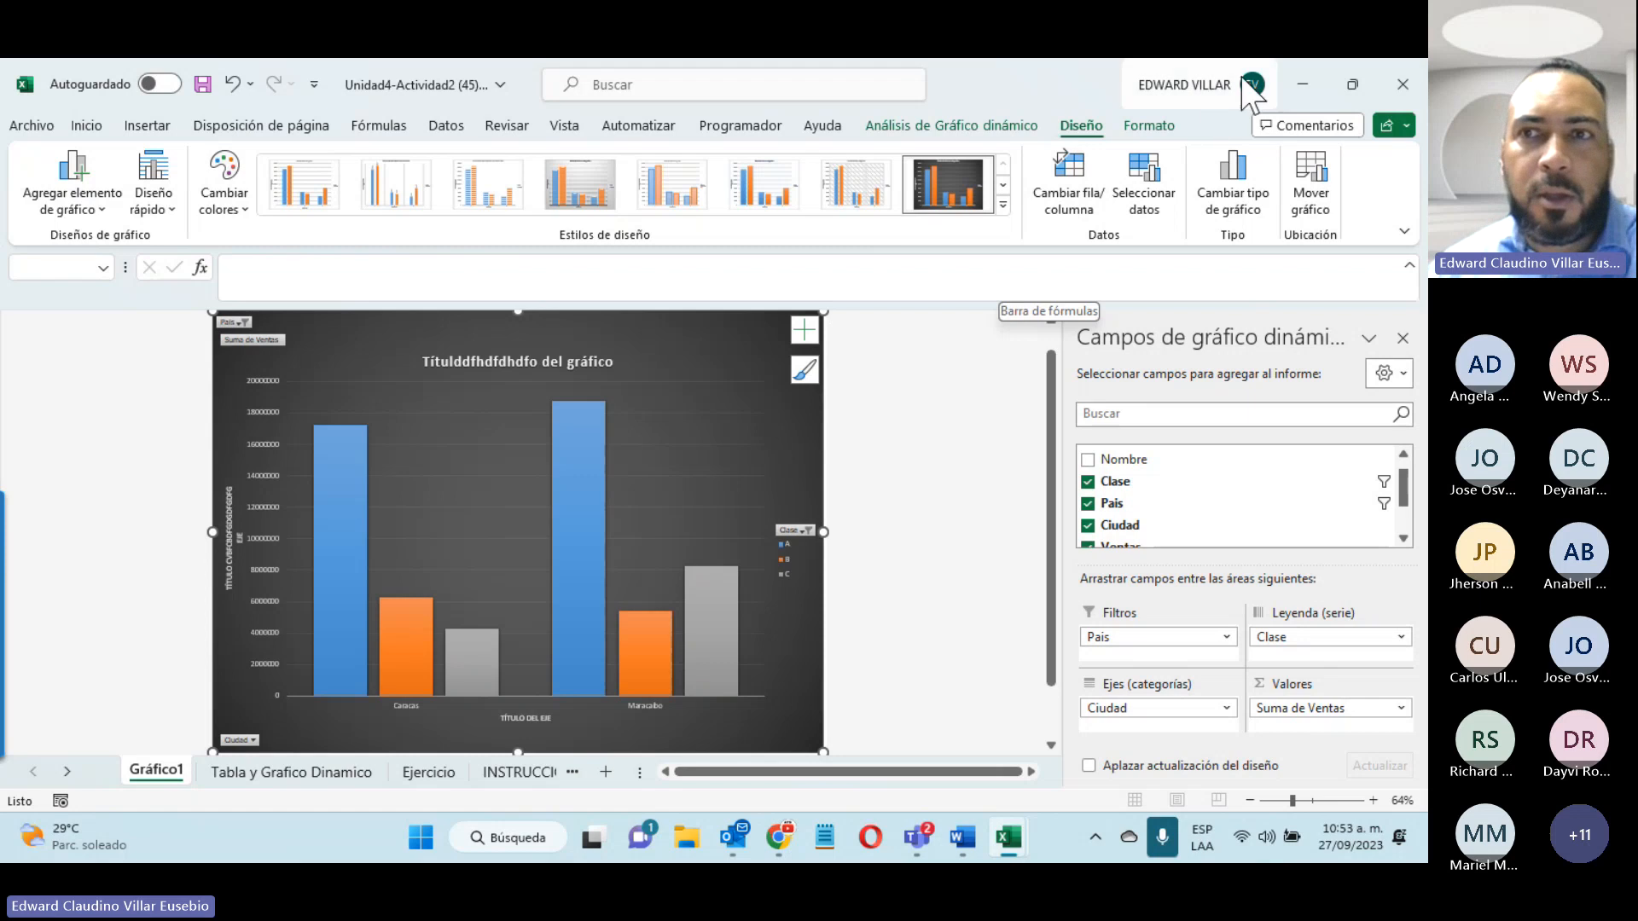
Step: Change the pivot chart's type to stacked columns (Columnas apiladas)
click(1234, 201)
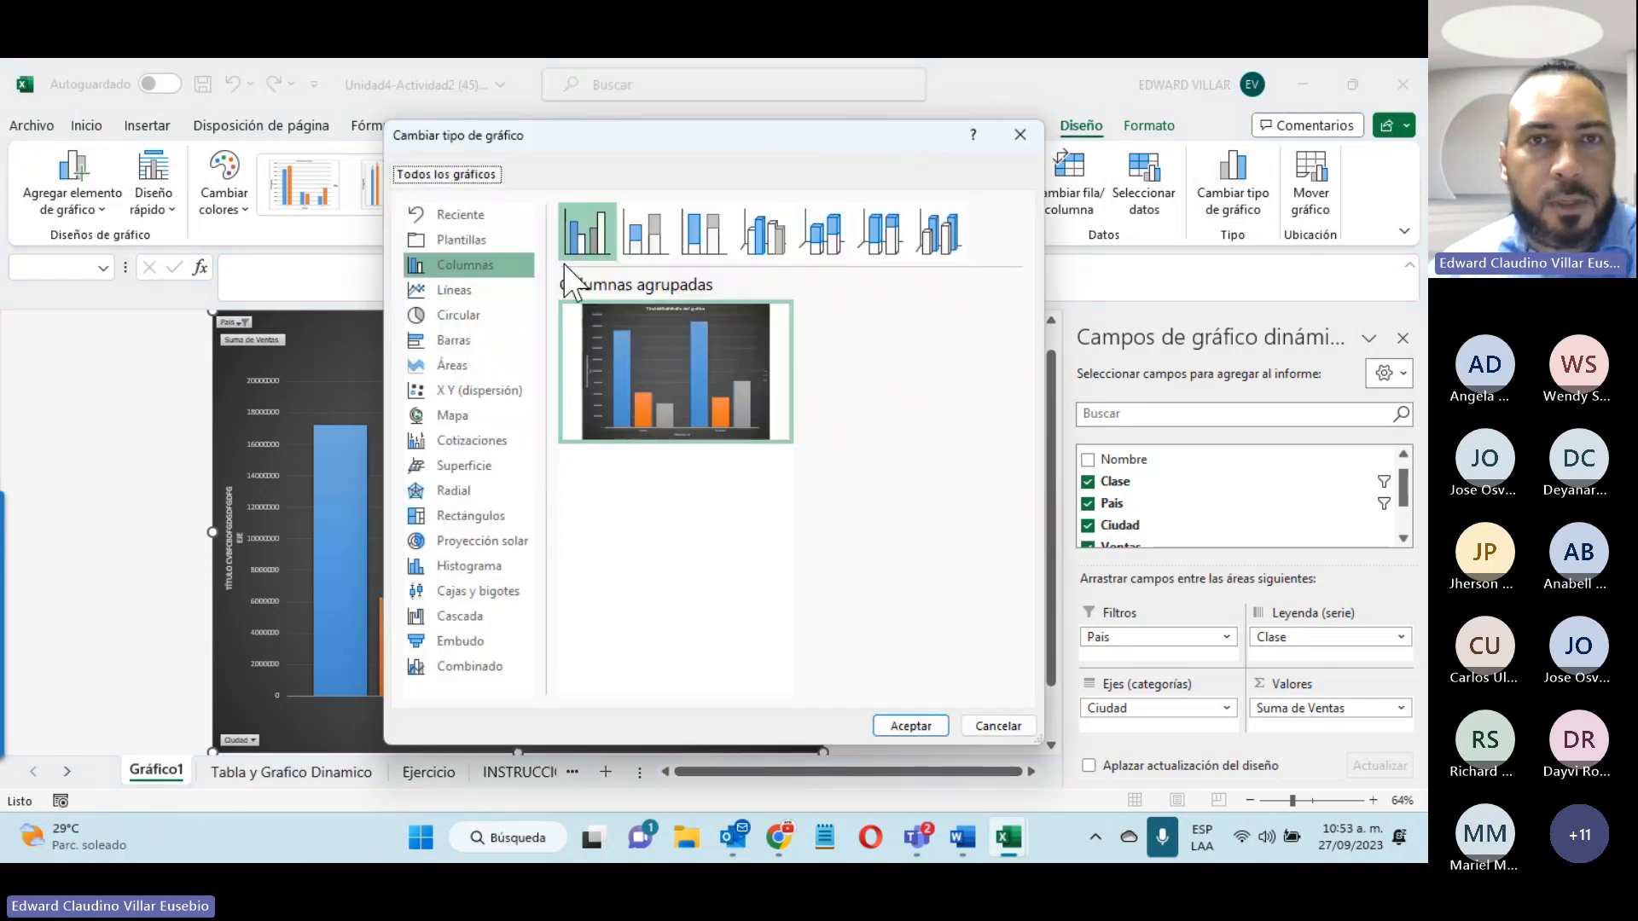
click(658, 249)
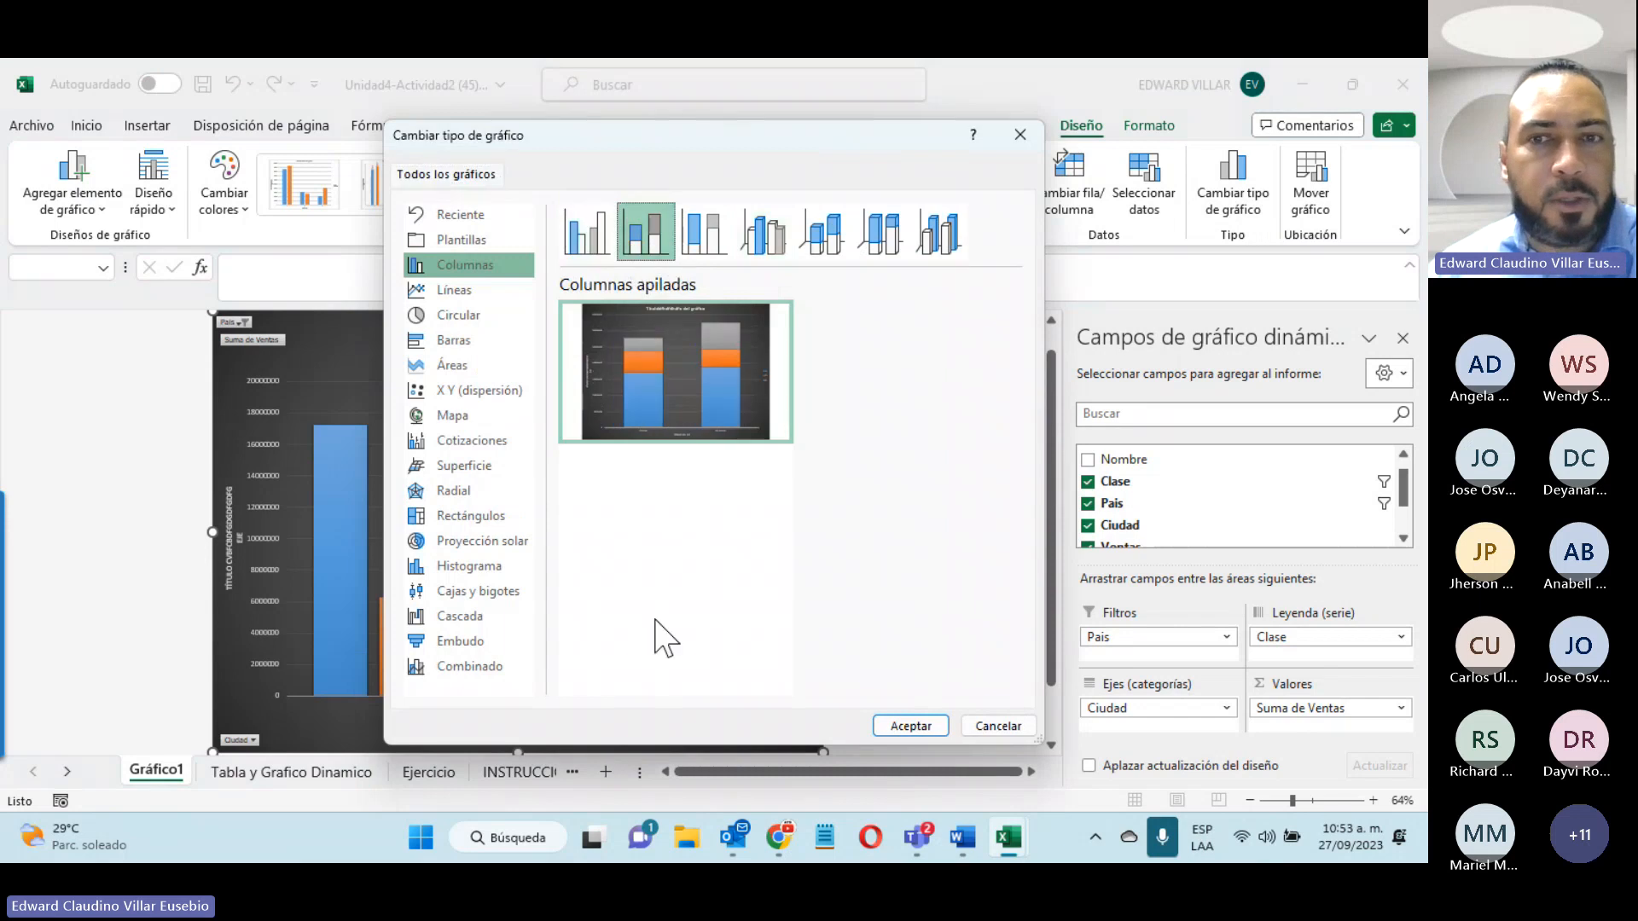
click(908, 727)
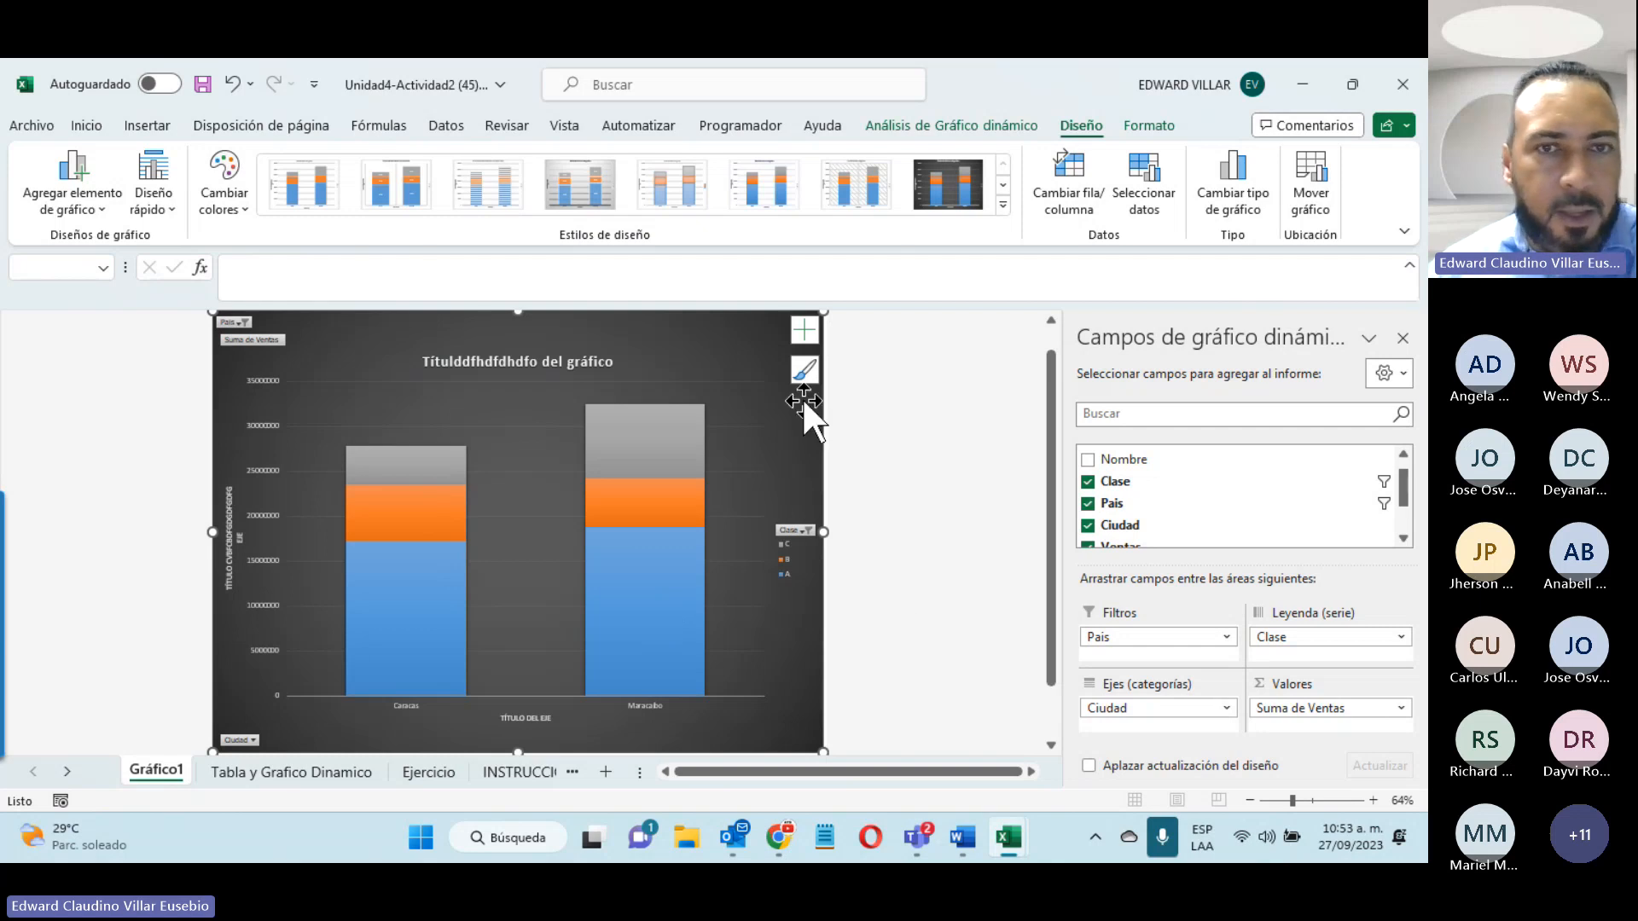
Step: Apply the quick layout with lines connecting the stacked series to the pivot chart, and deselect the chart
click(159, 213)
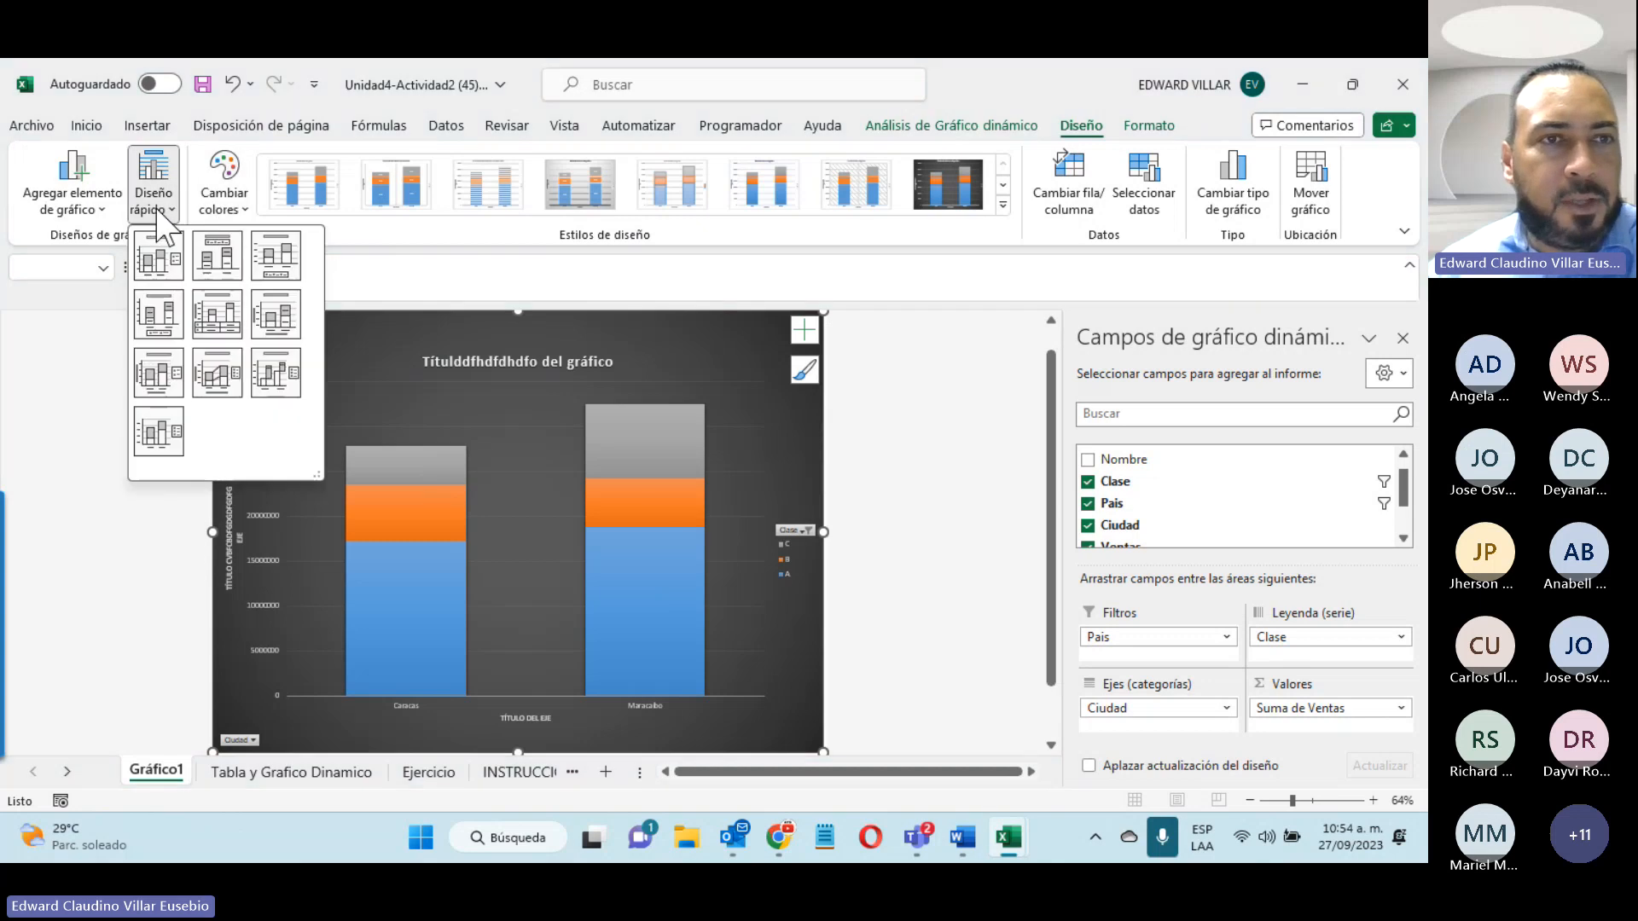
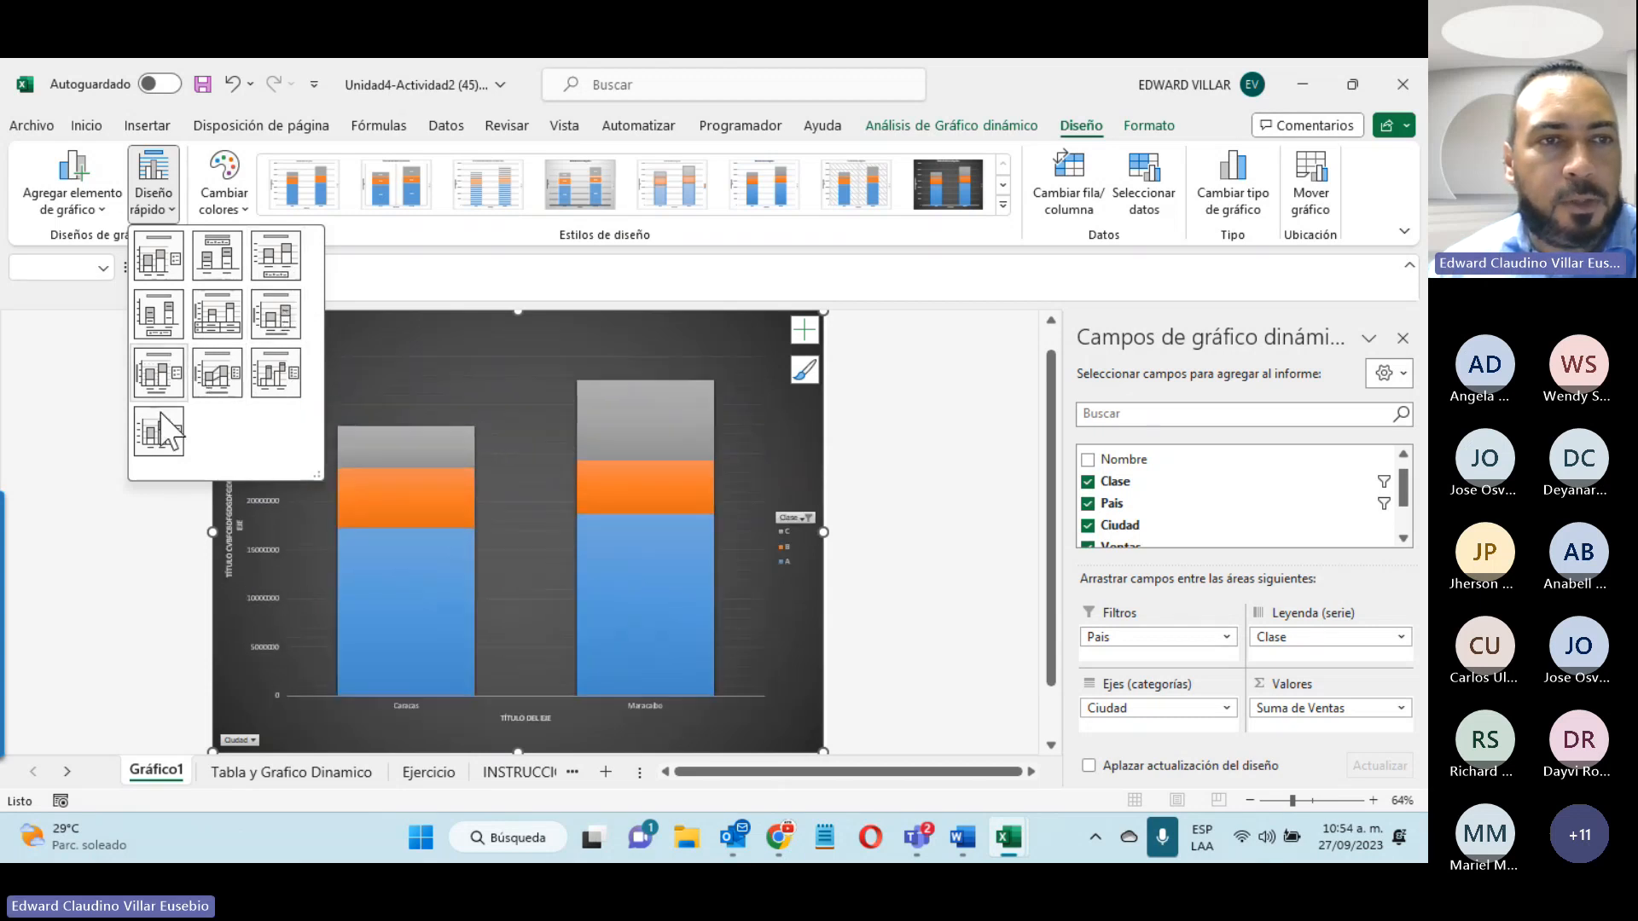
click(210, 378)
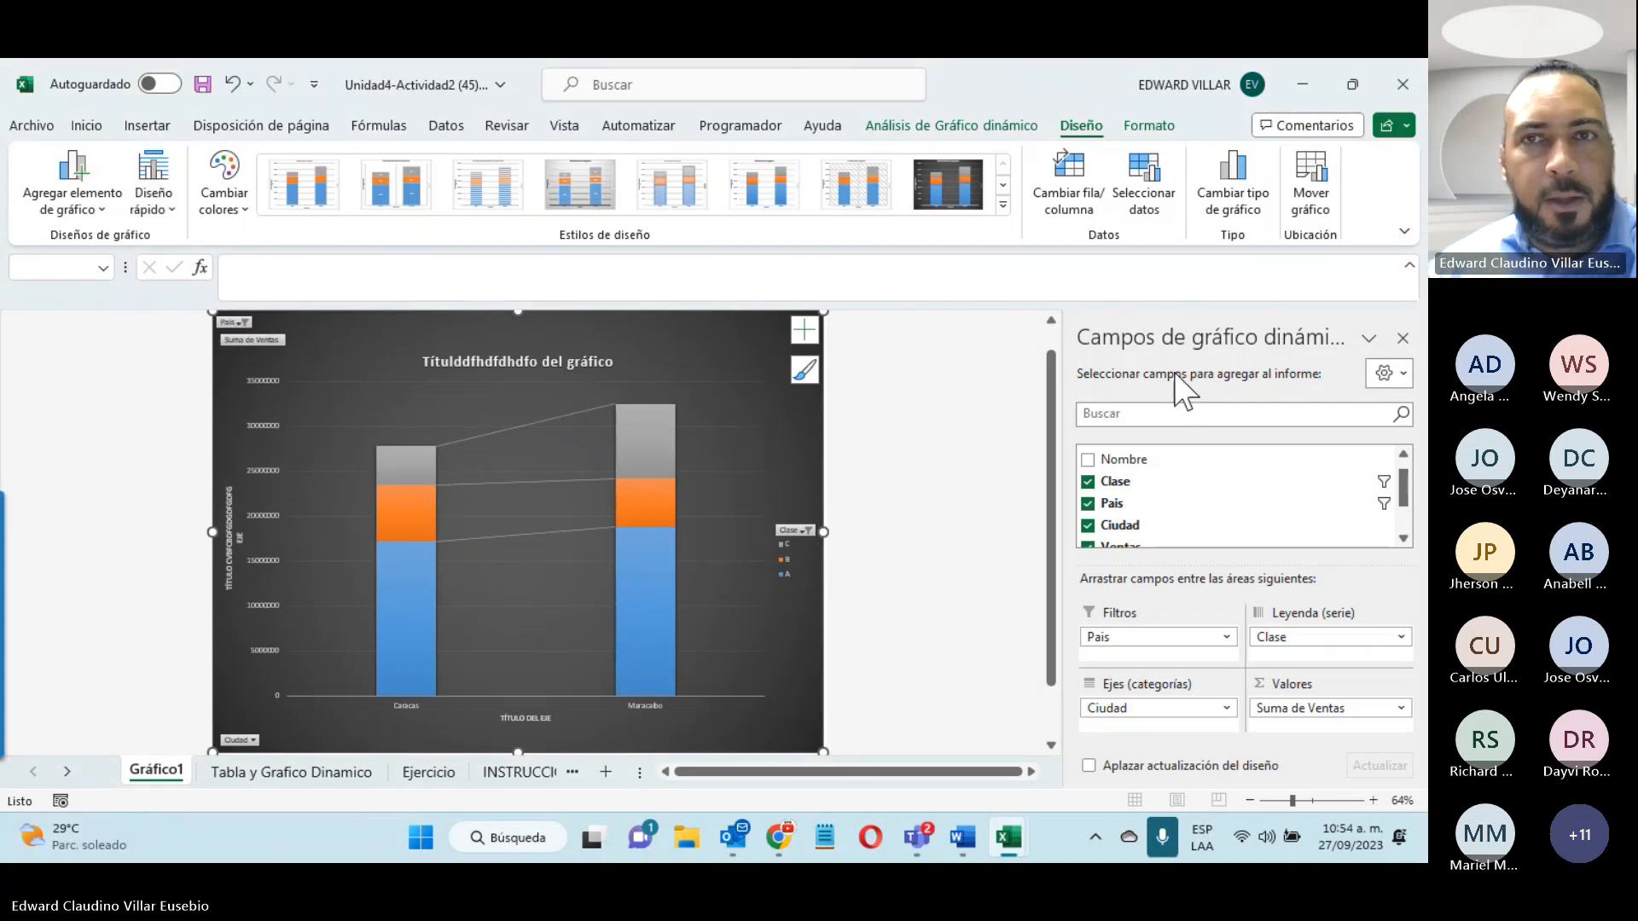
click(952, 524)
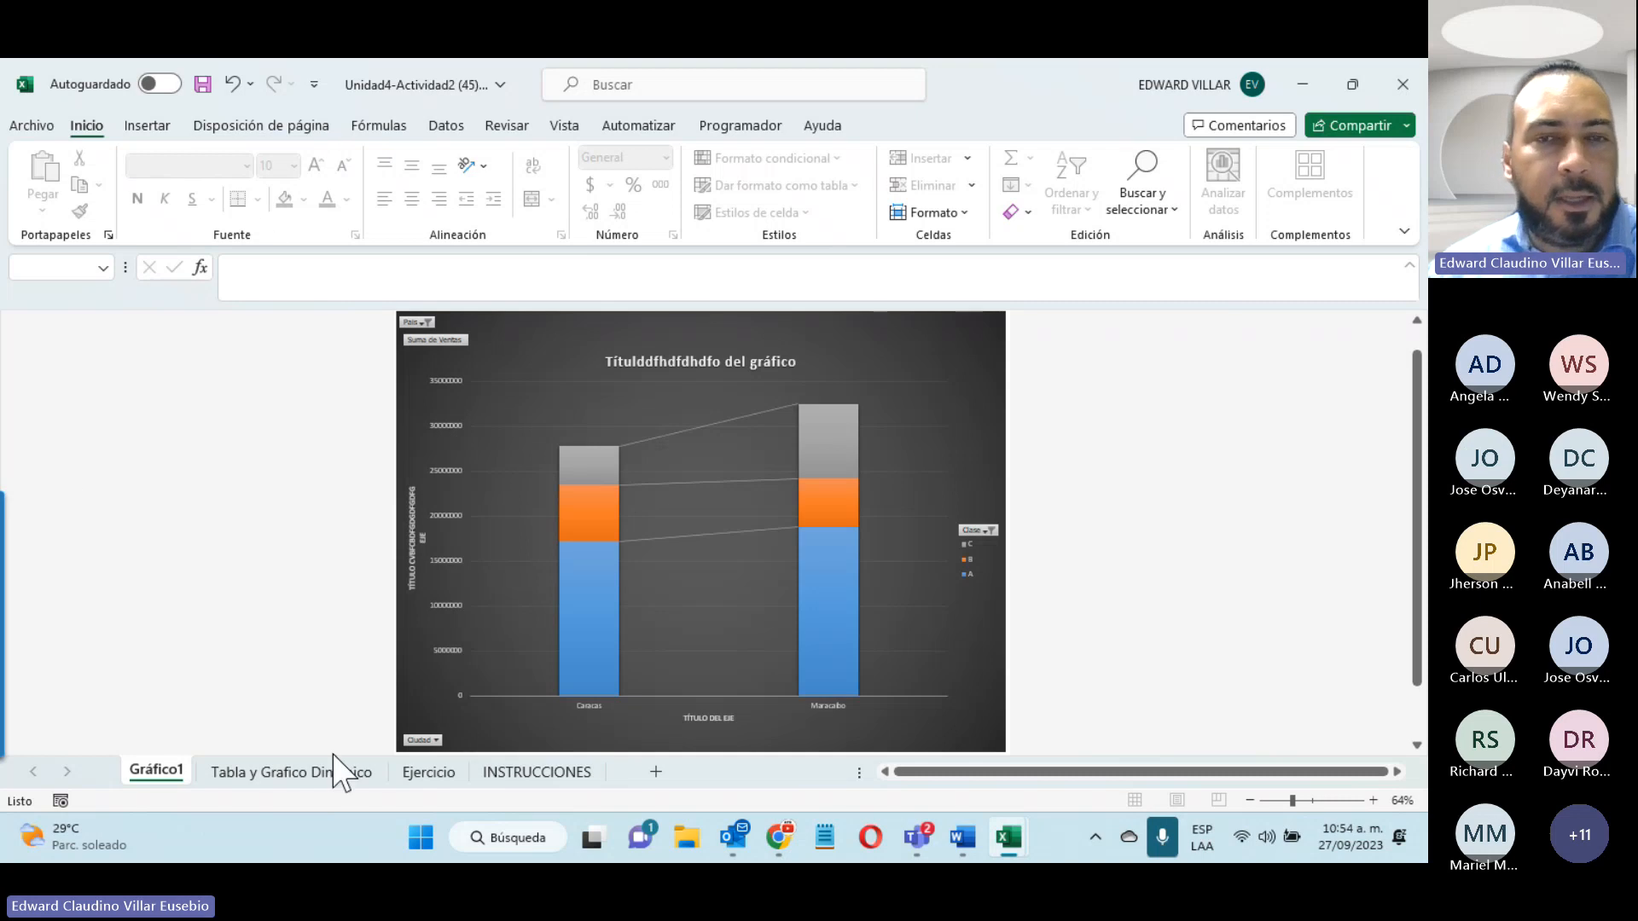
click(1304, 84)
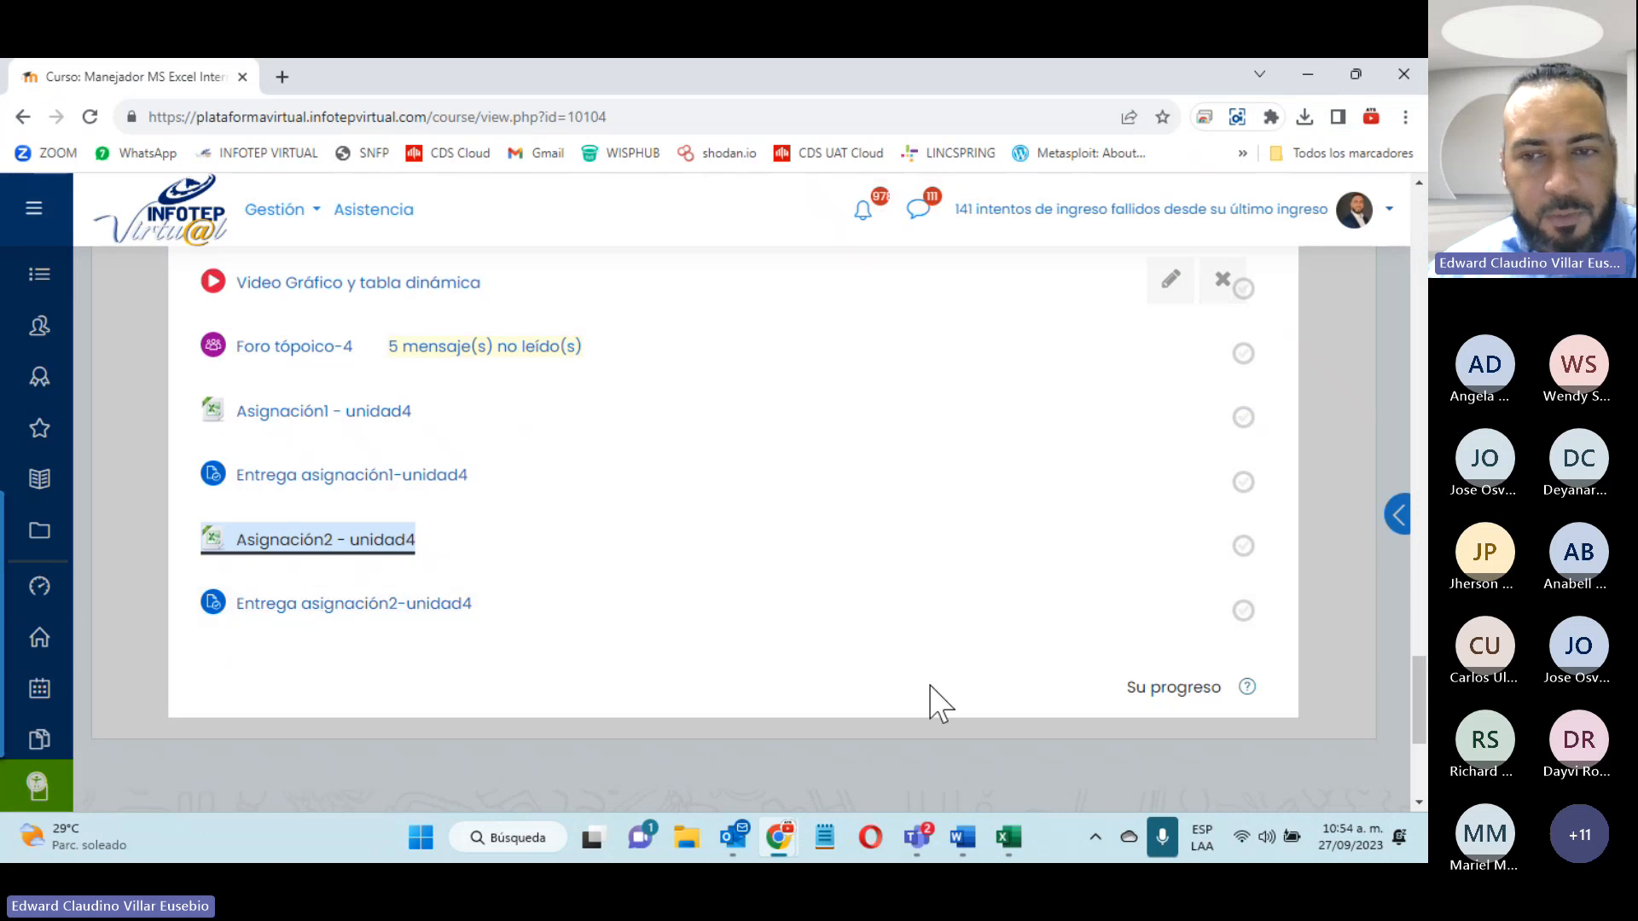
mouse_move(1013, 831)
click(1141, 711)
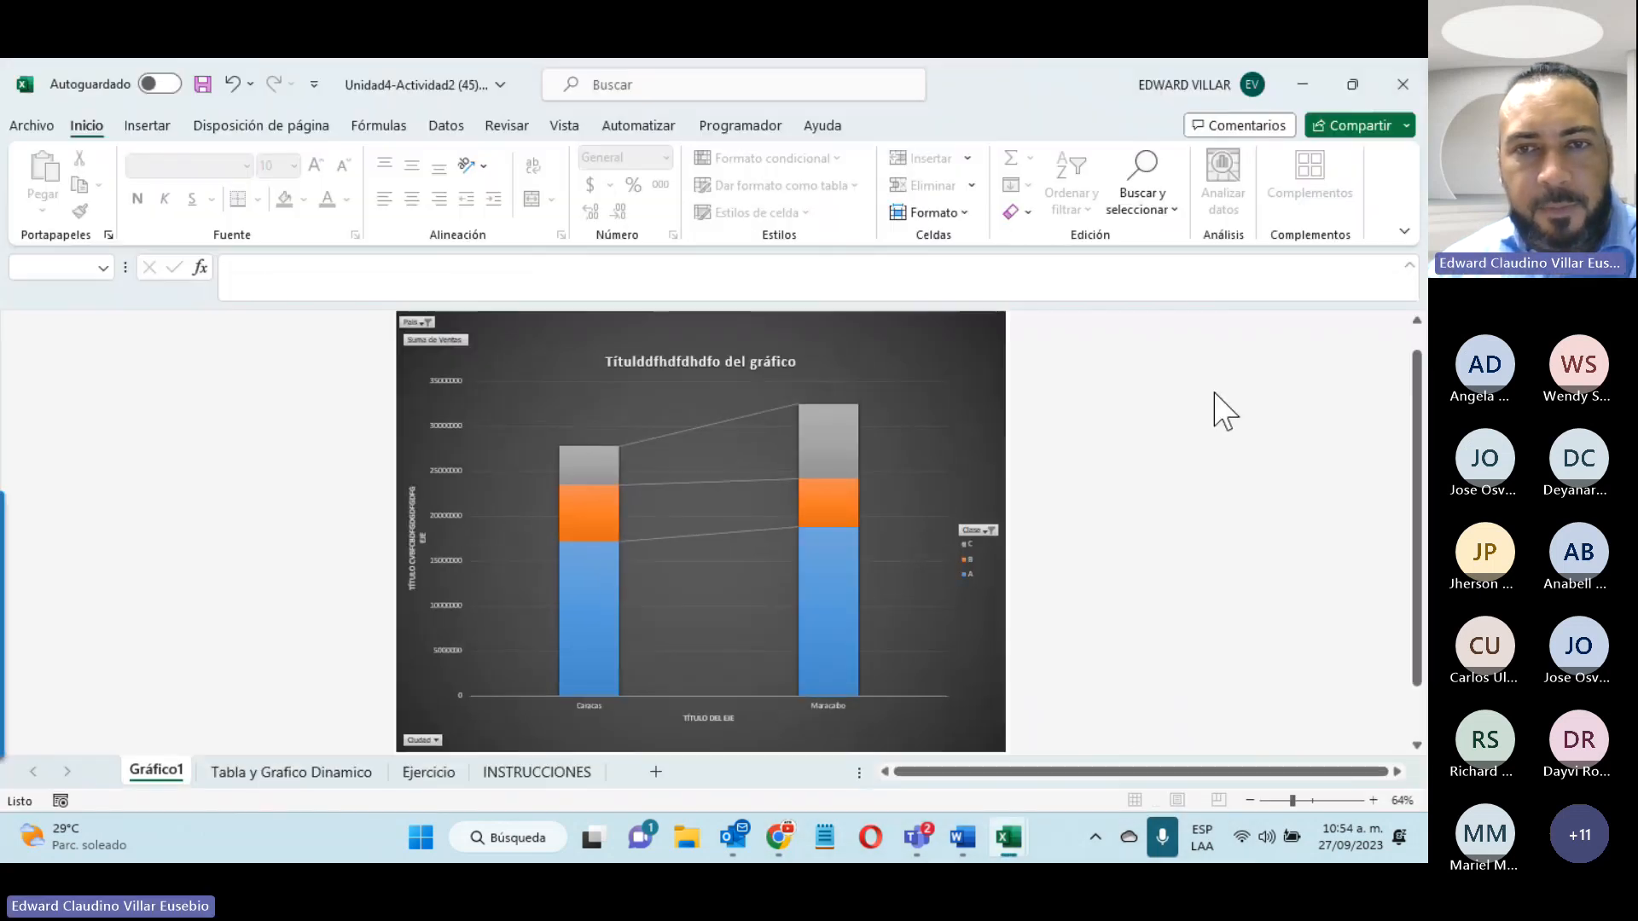
Step: Switch to the Teams meeting window, turn the camera off and on again, and minimise the window
mouse_move(915, 849)
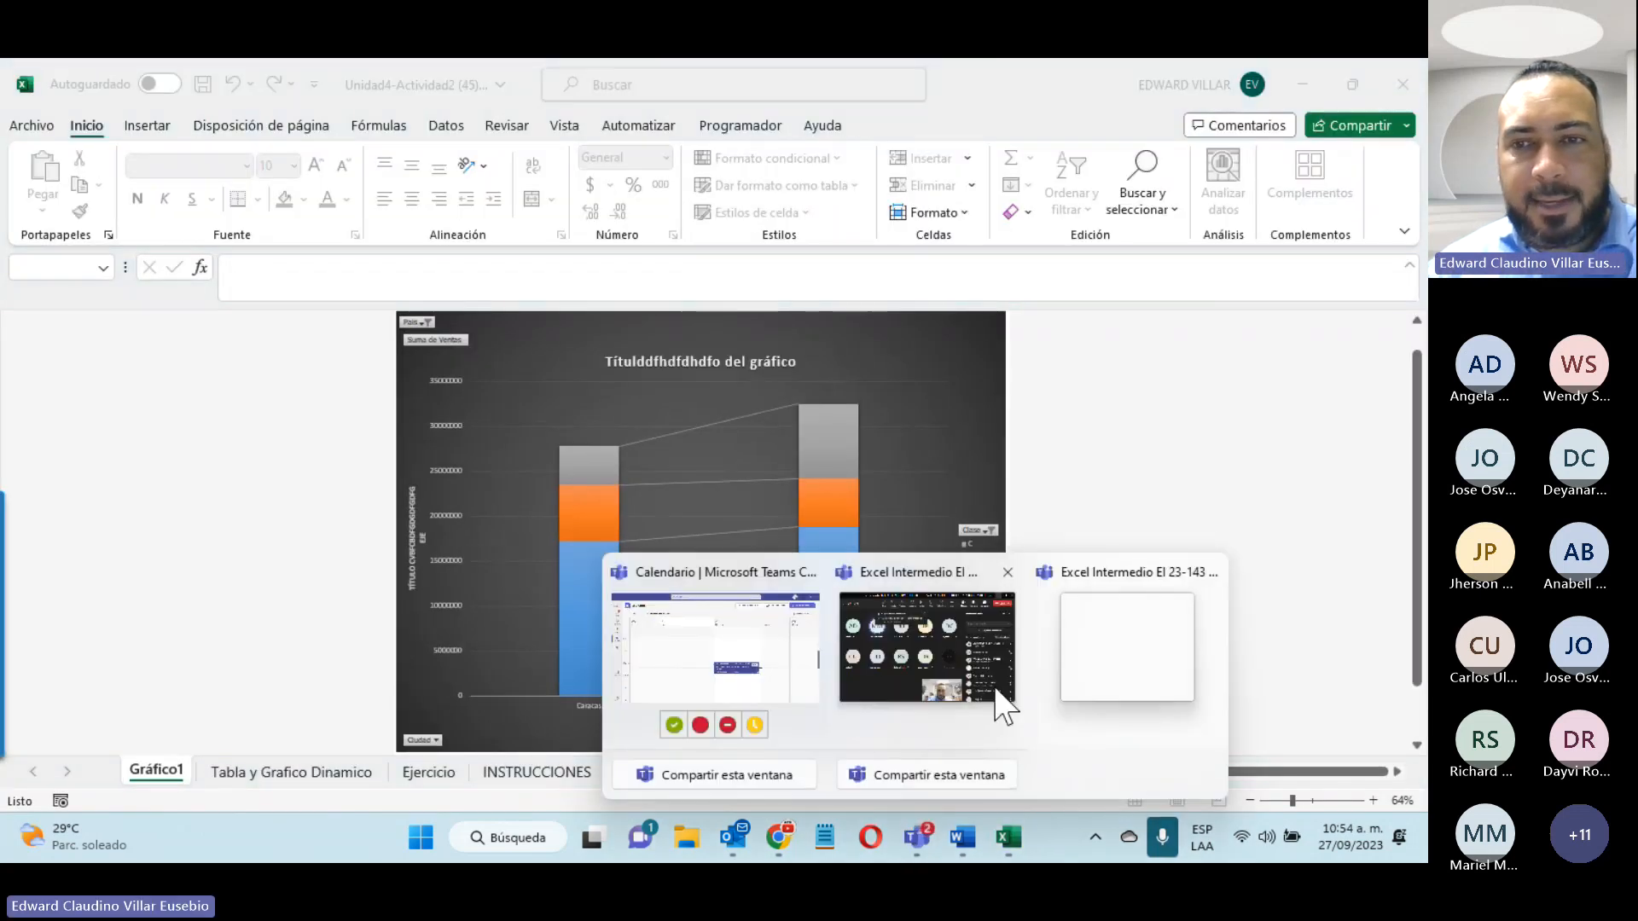
click(970, 646)
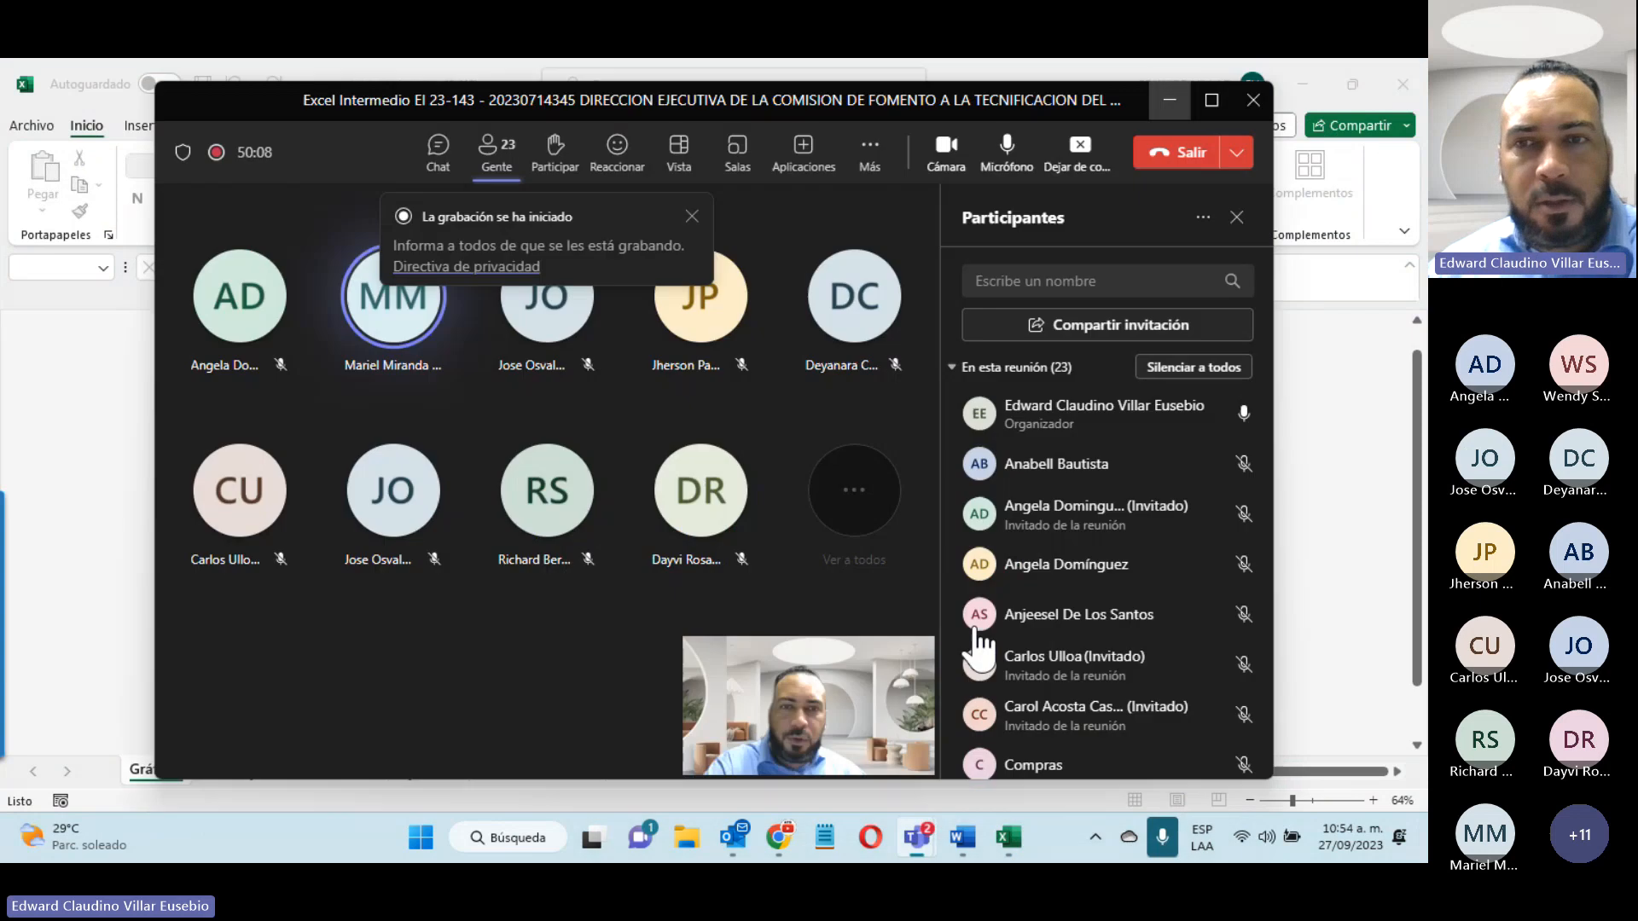
click(683, 59)
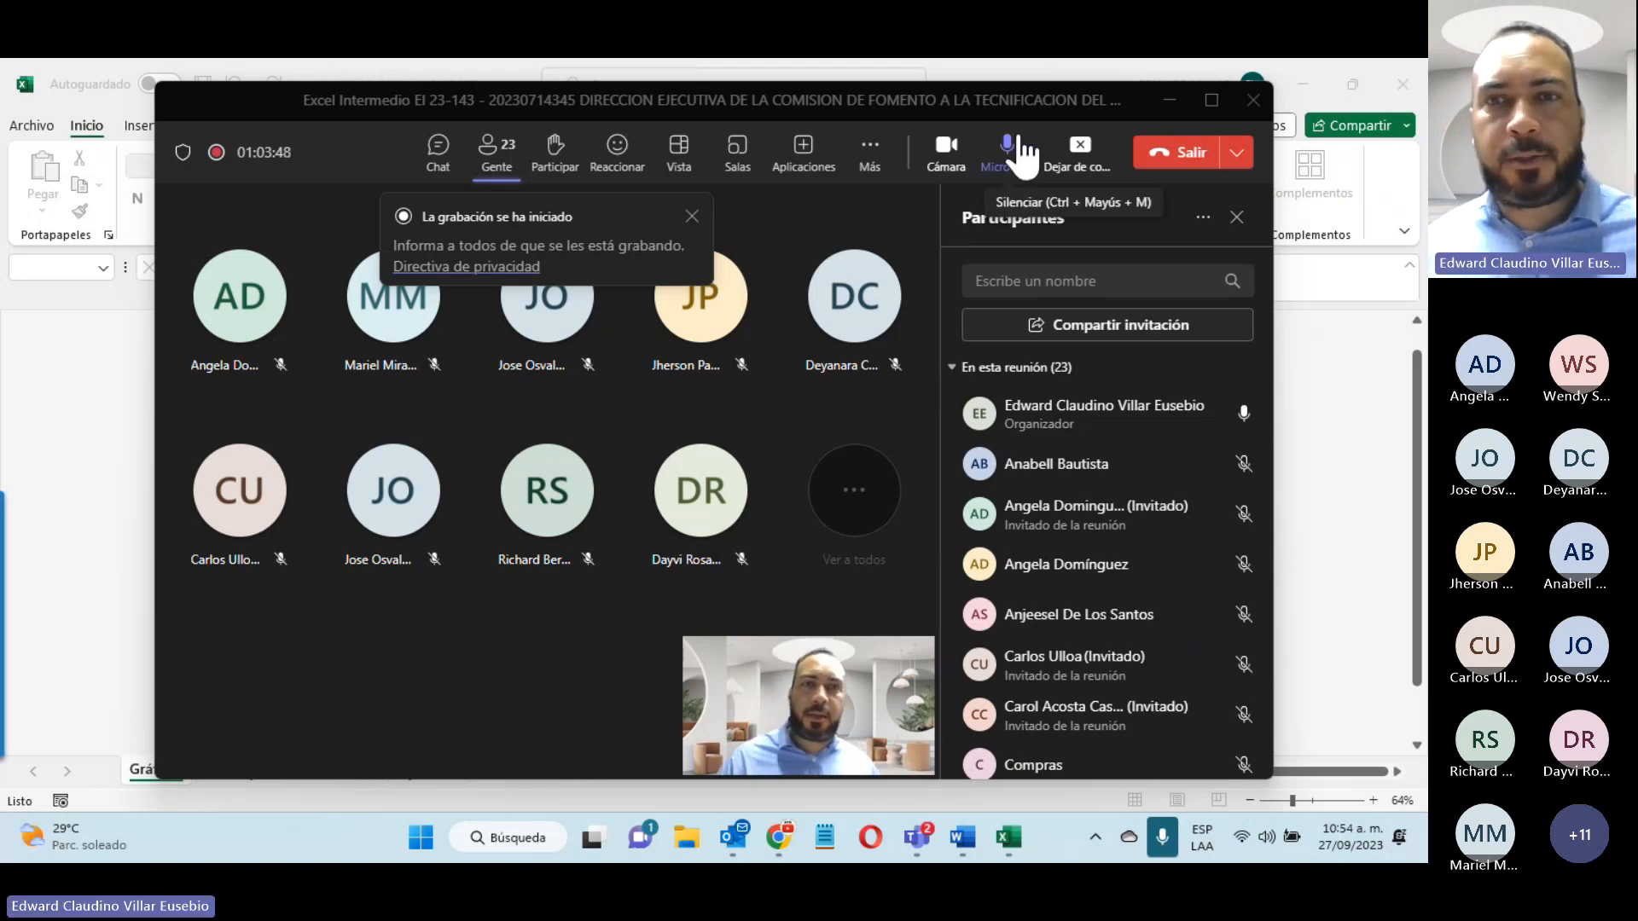
click(944, 150)
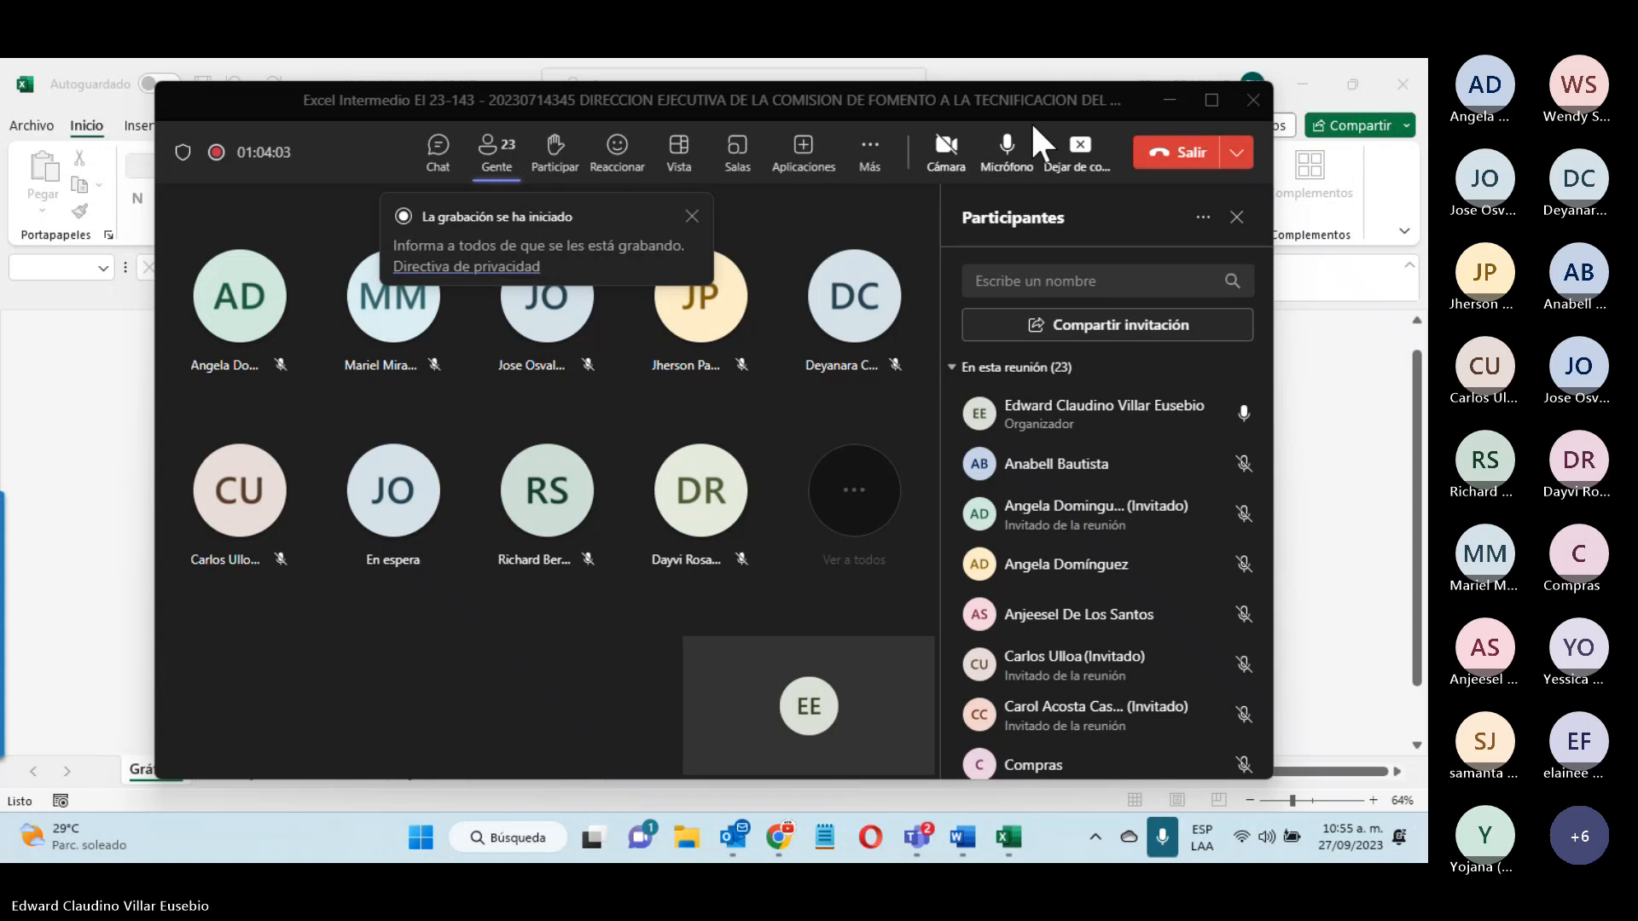
click(945, 162)
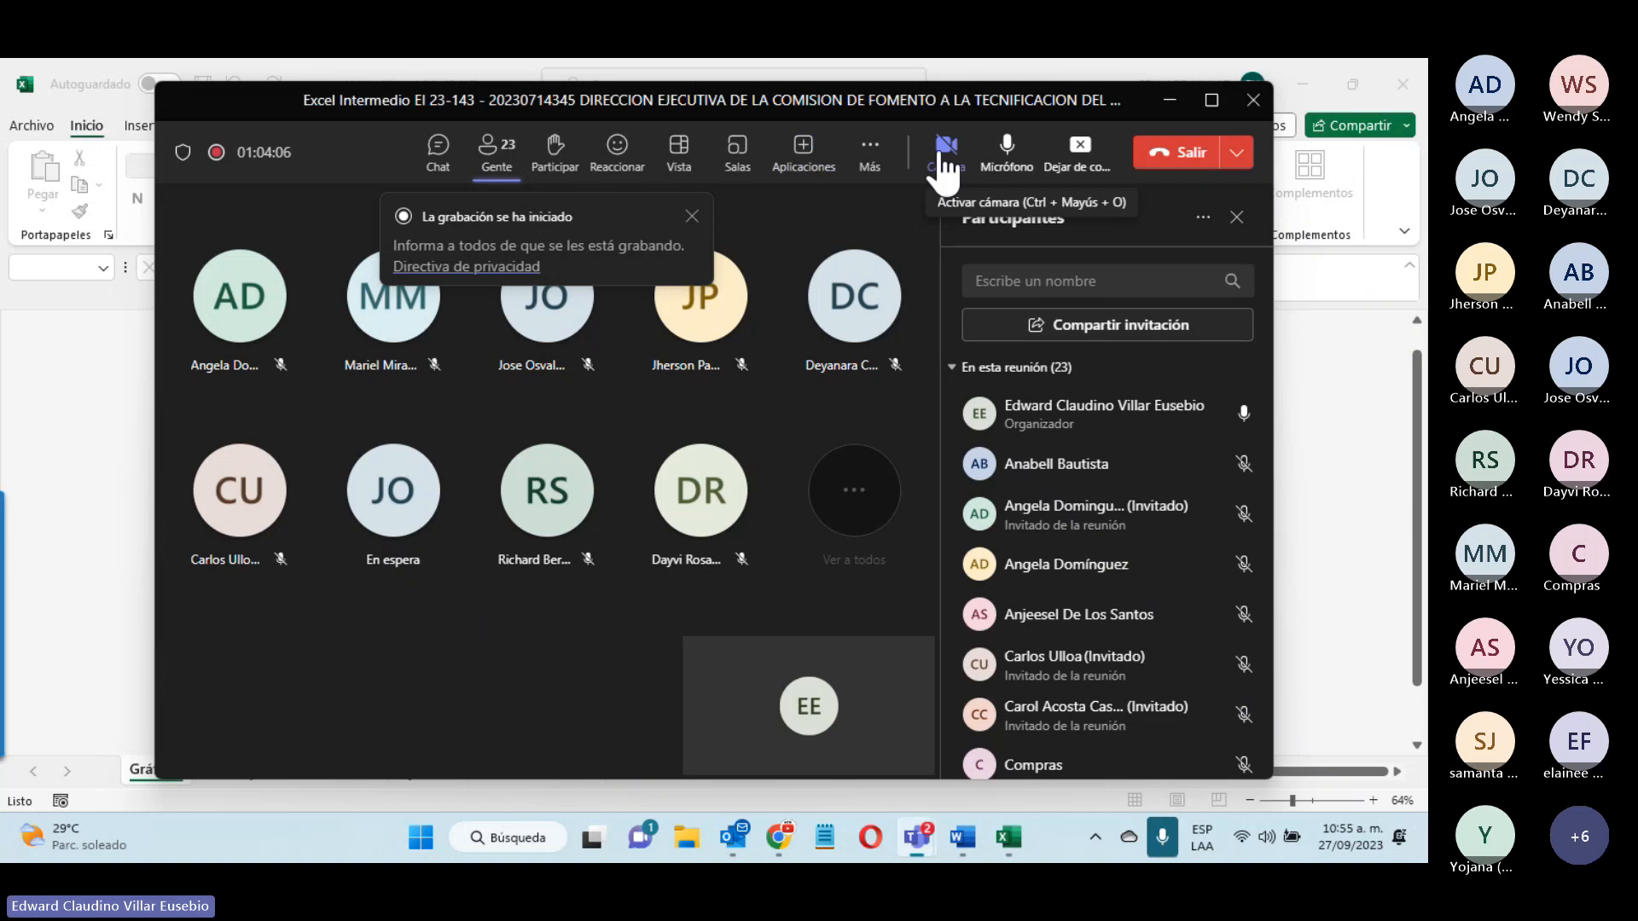
click(1169, 99)
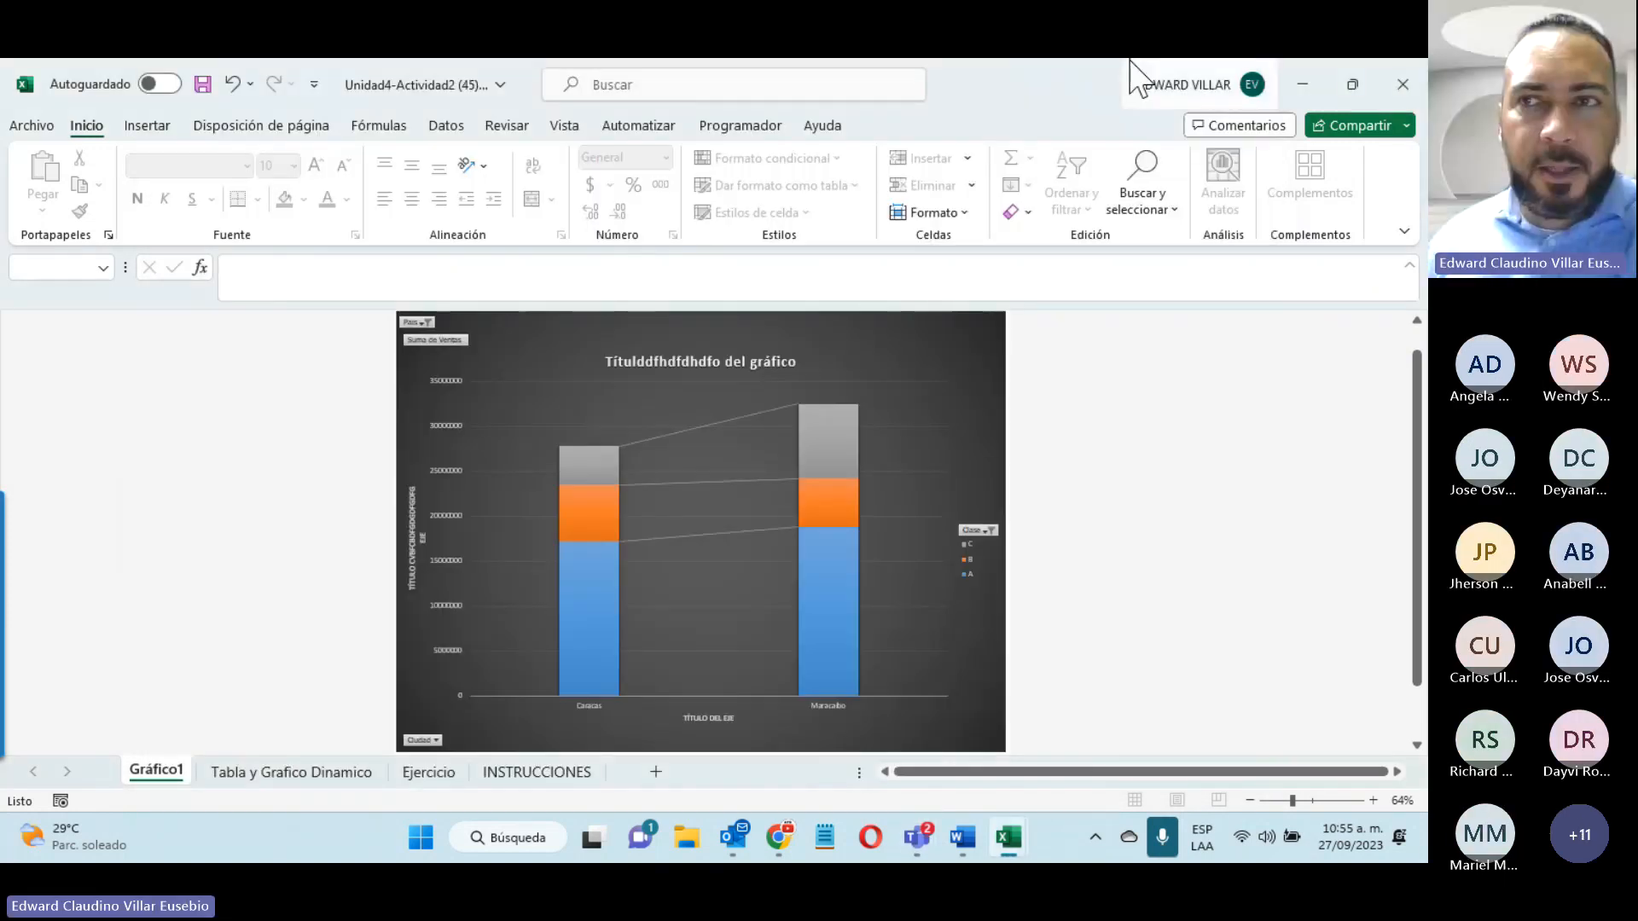
Step: Close the workbook Unidad4-Actividad2 (45).xlsx without saving the changes and return to the course page in the browser
click(1402, 84)
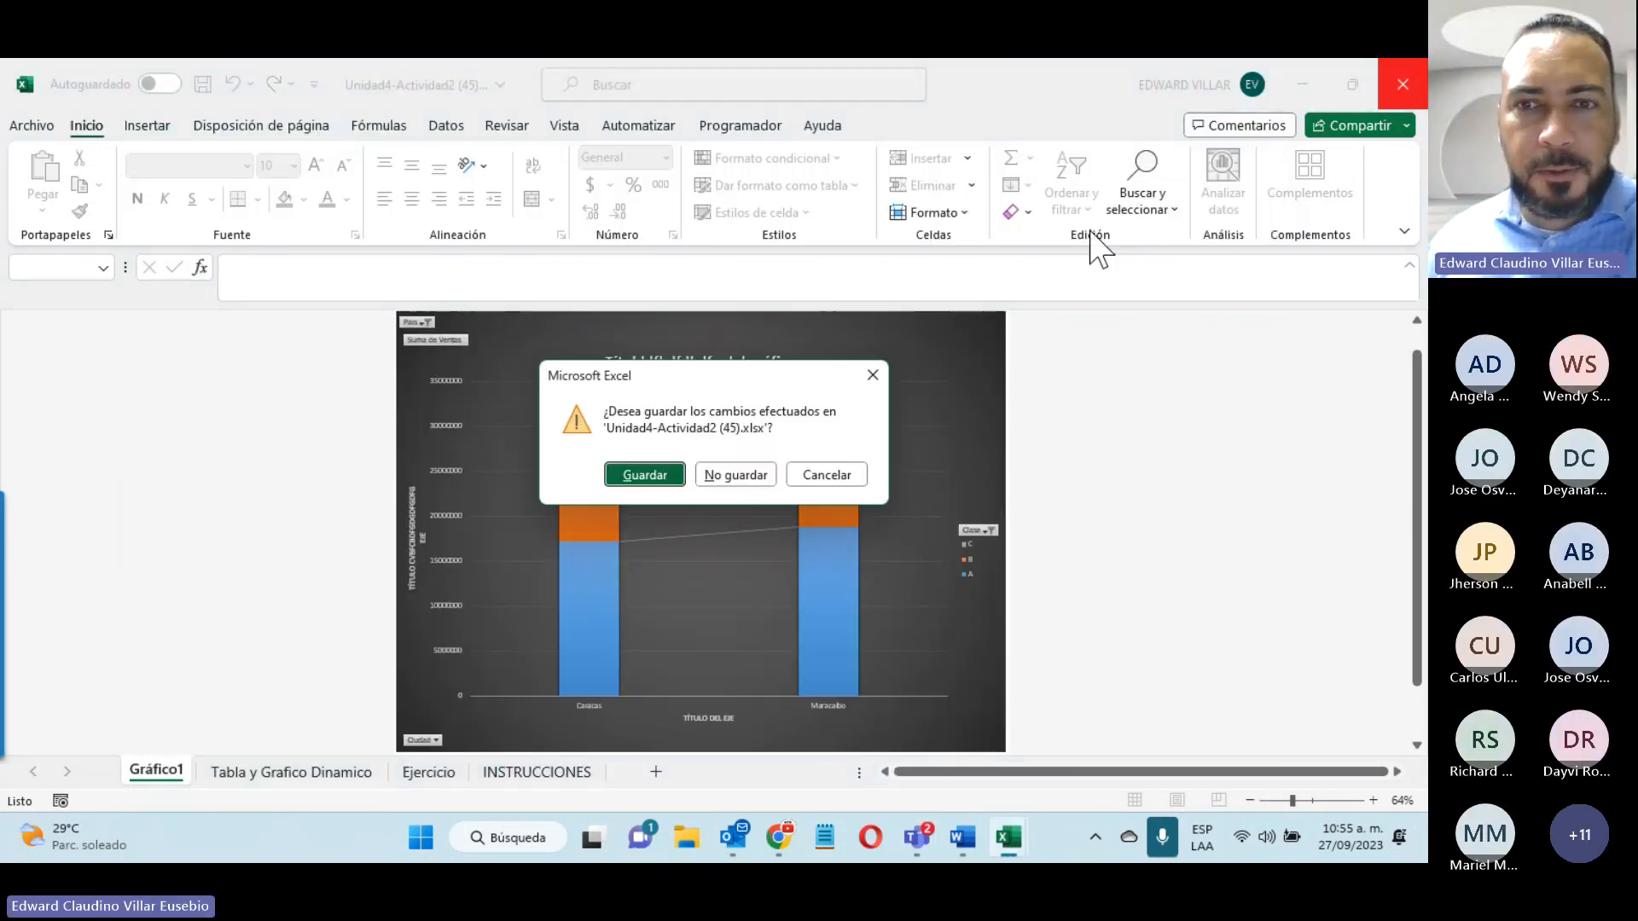
click(757, 481)
click(1312, 370)
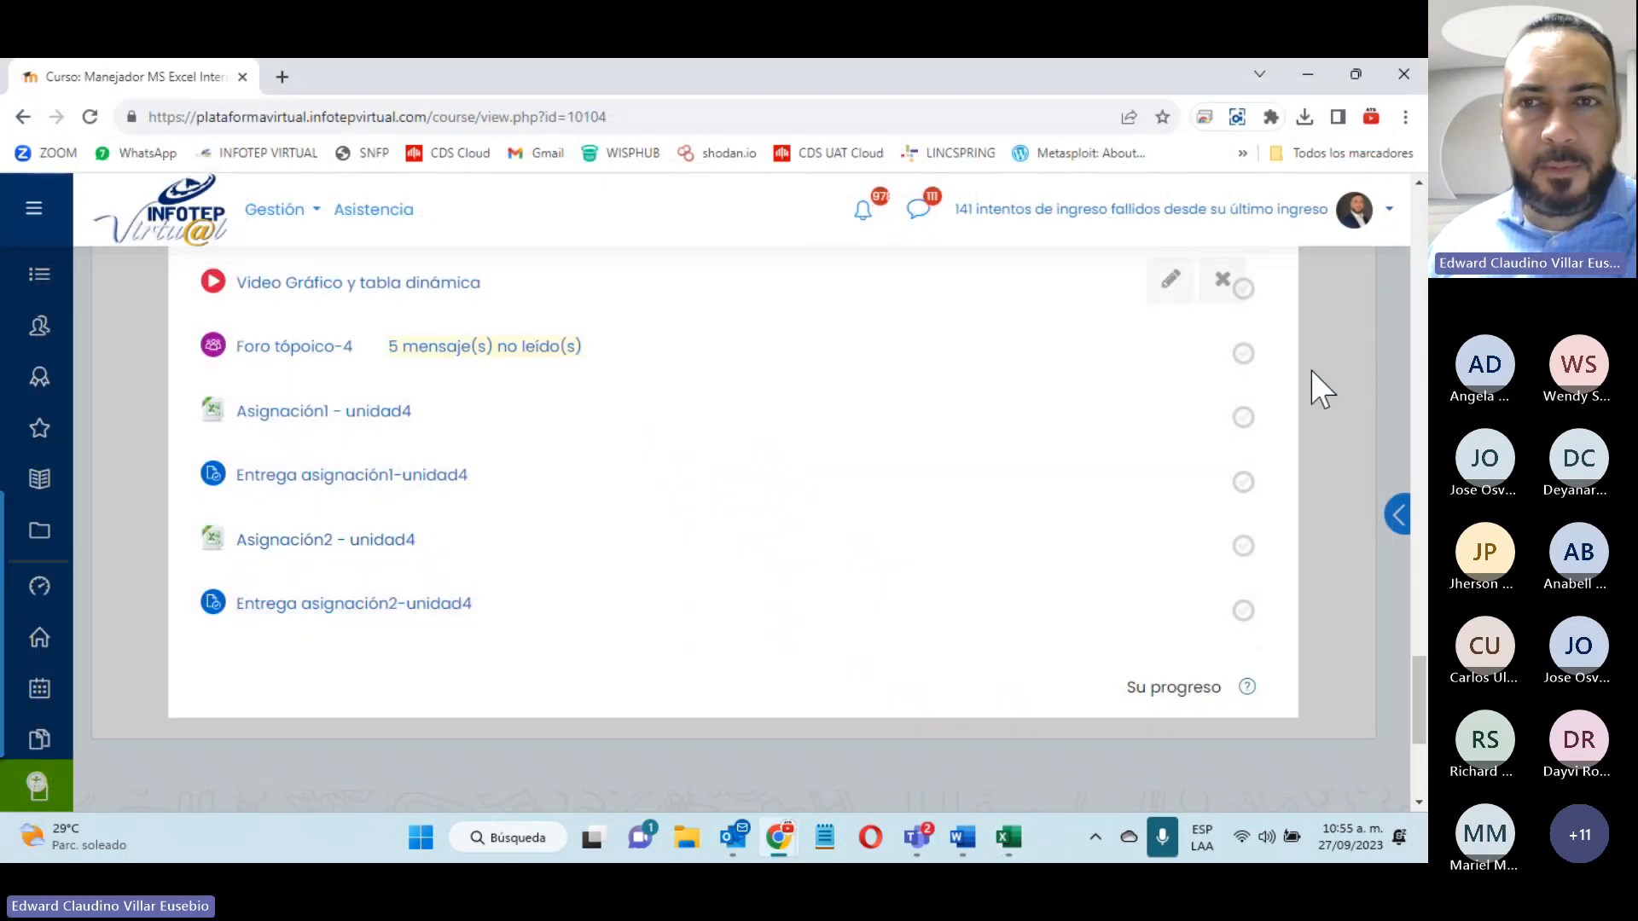
Step: Open the second "25 de Septiembre - 01 de Octubre" course section and show Manual unidad 5 in its own browser tab
scroll(646, 474, up, 4)
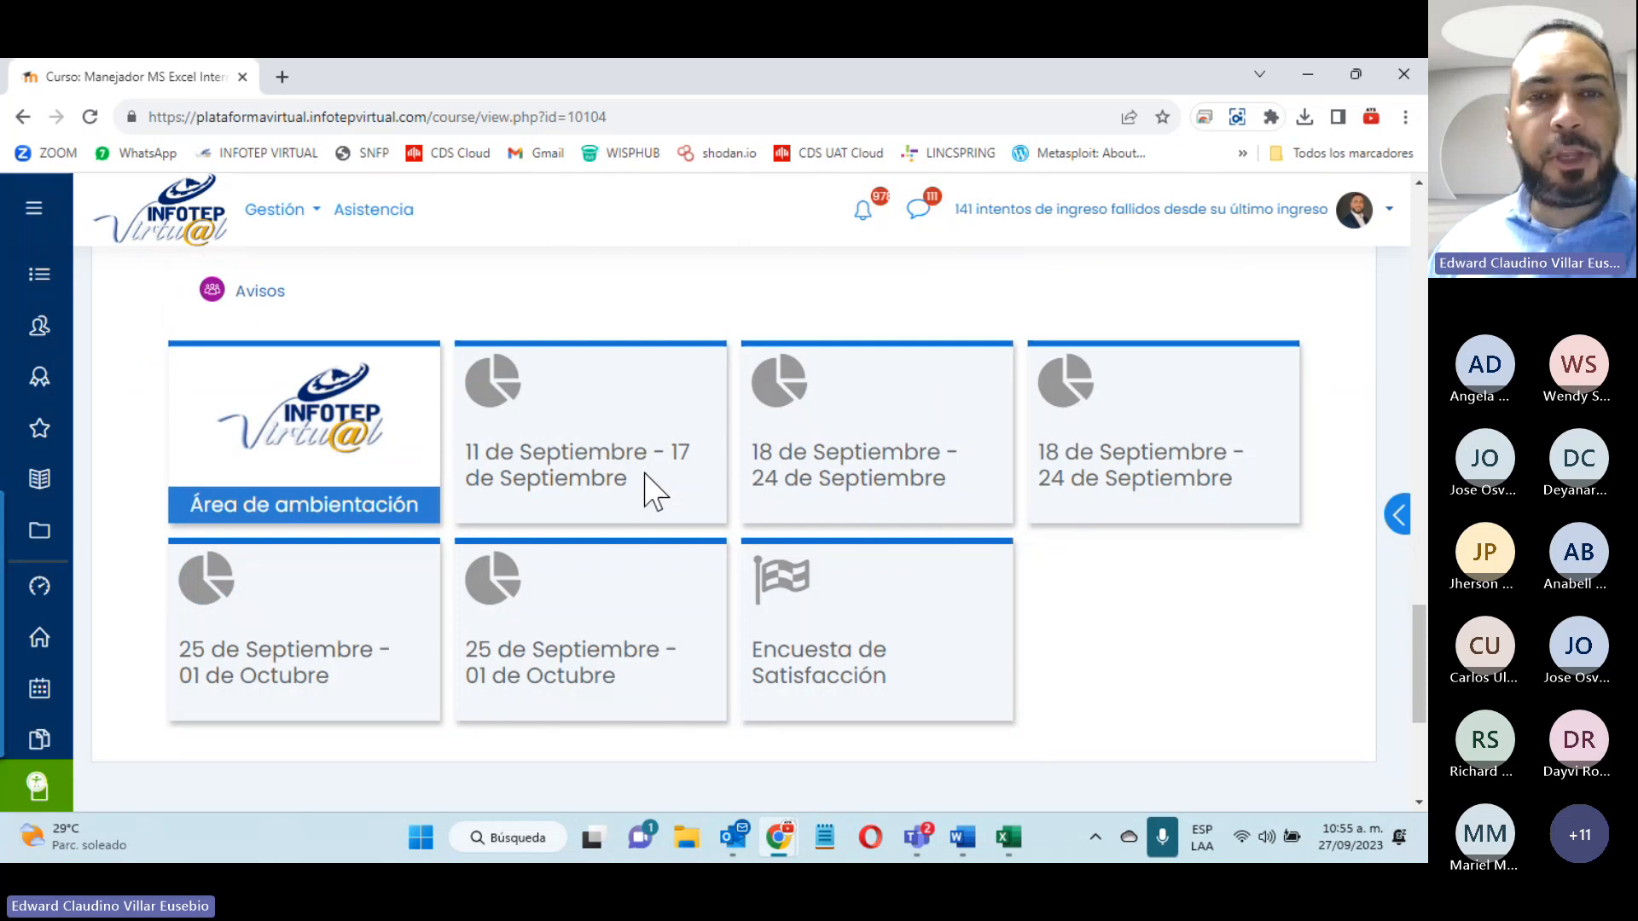
click(522, 636)
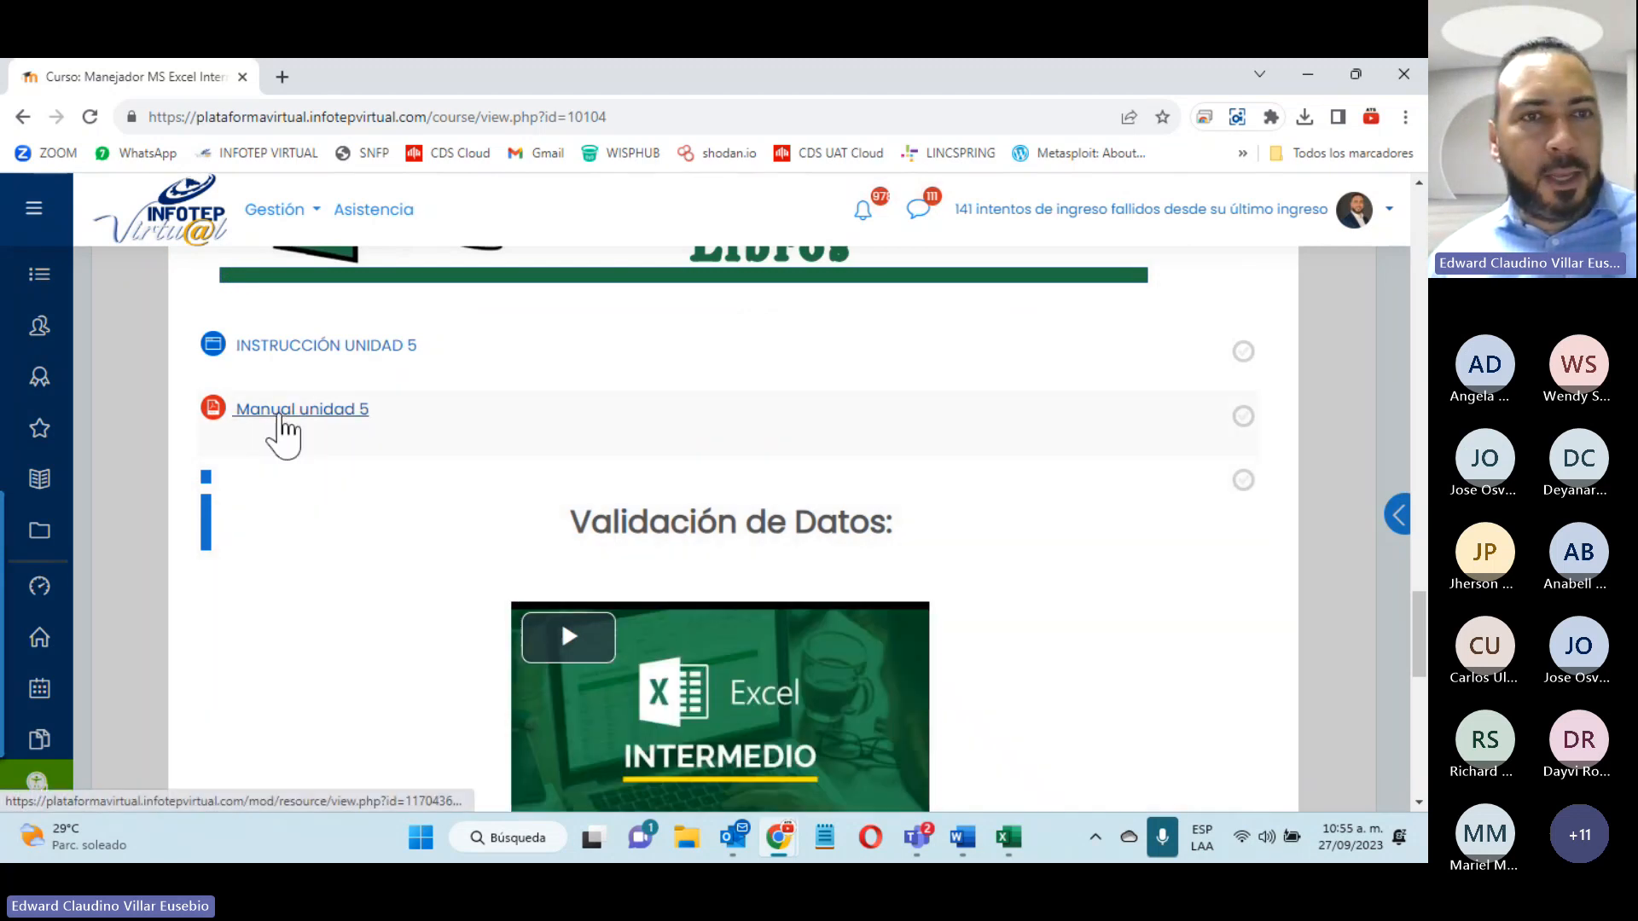
click(284, 418)
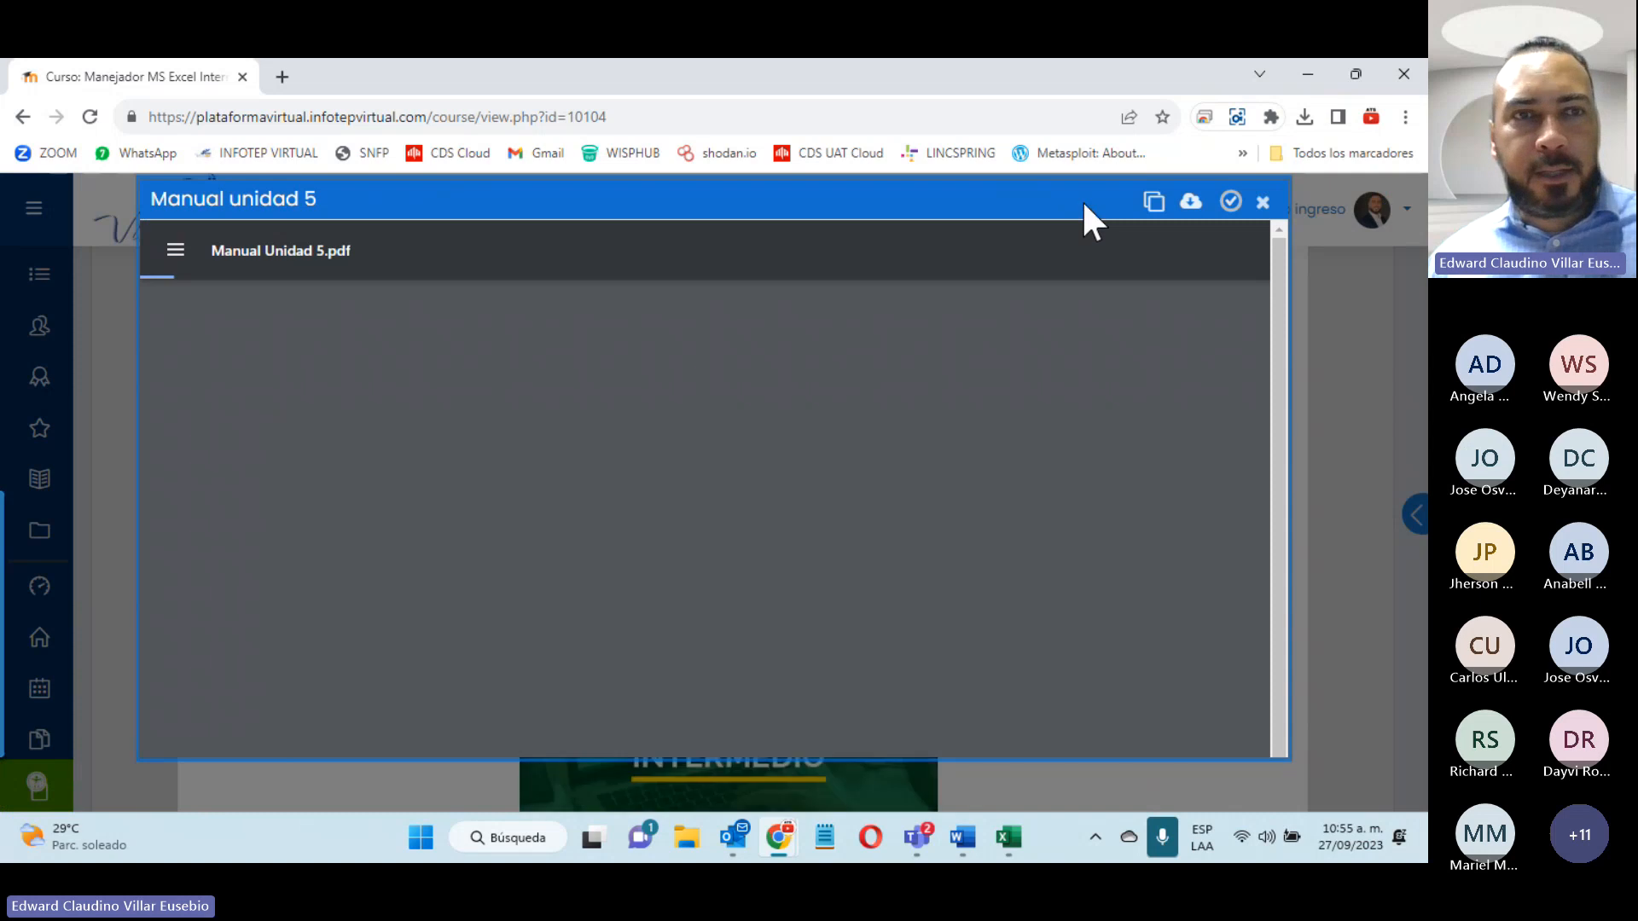
click(1153, 201)
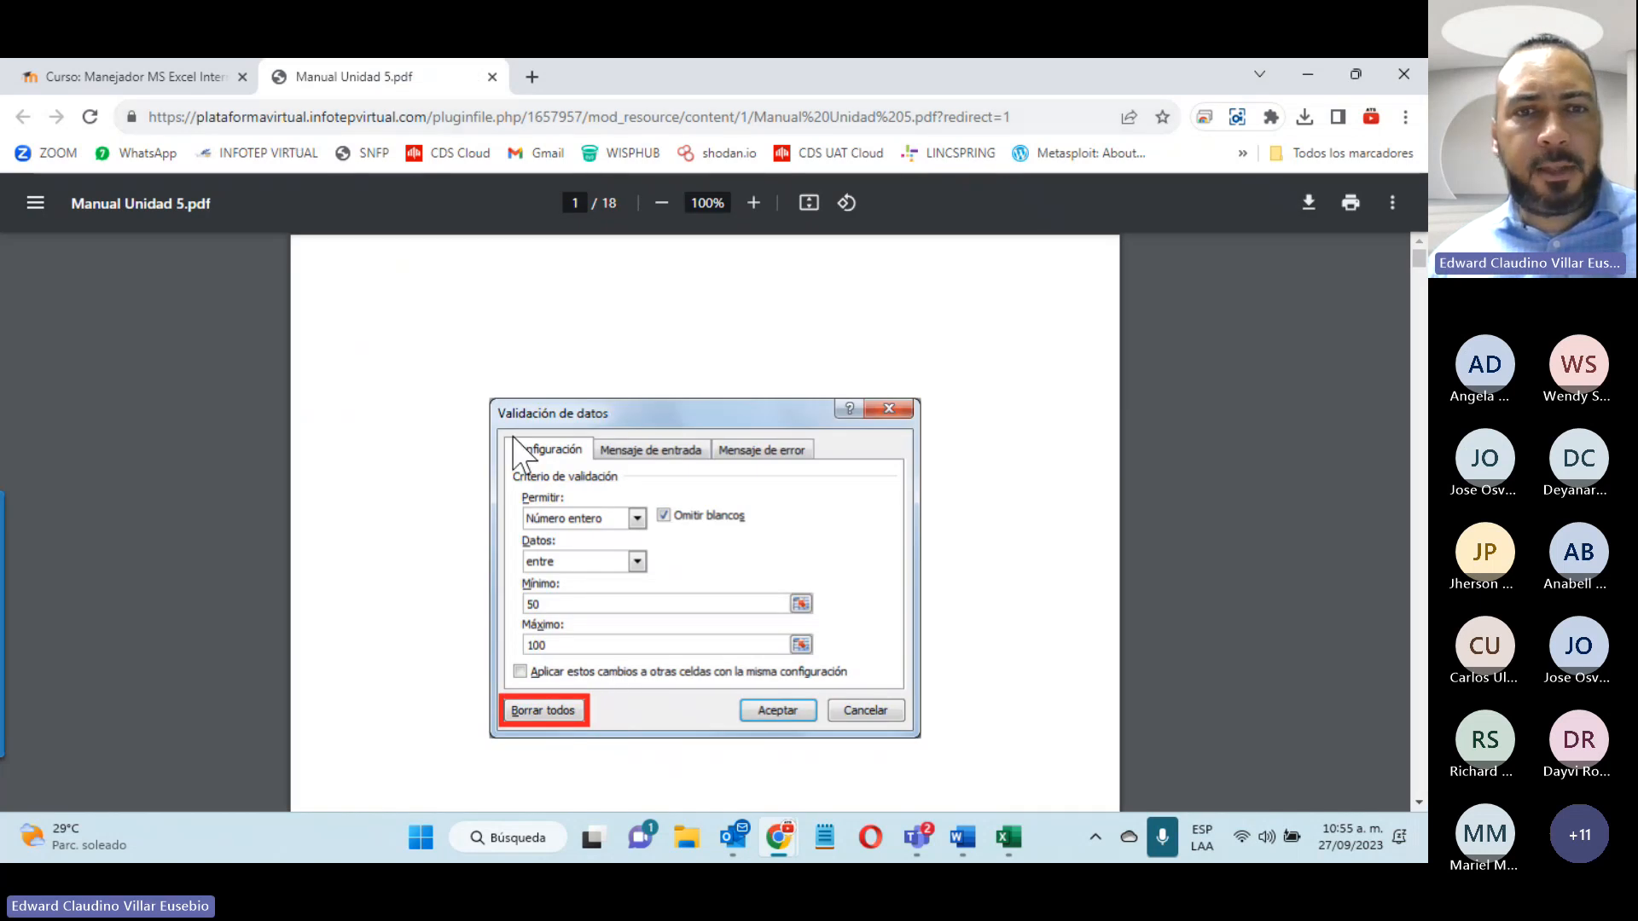
Step: Look through the Unidad 5 manual's objective, table of contents and pages on conditional formatting
scroll(513, 437, down, 4)
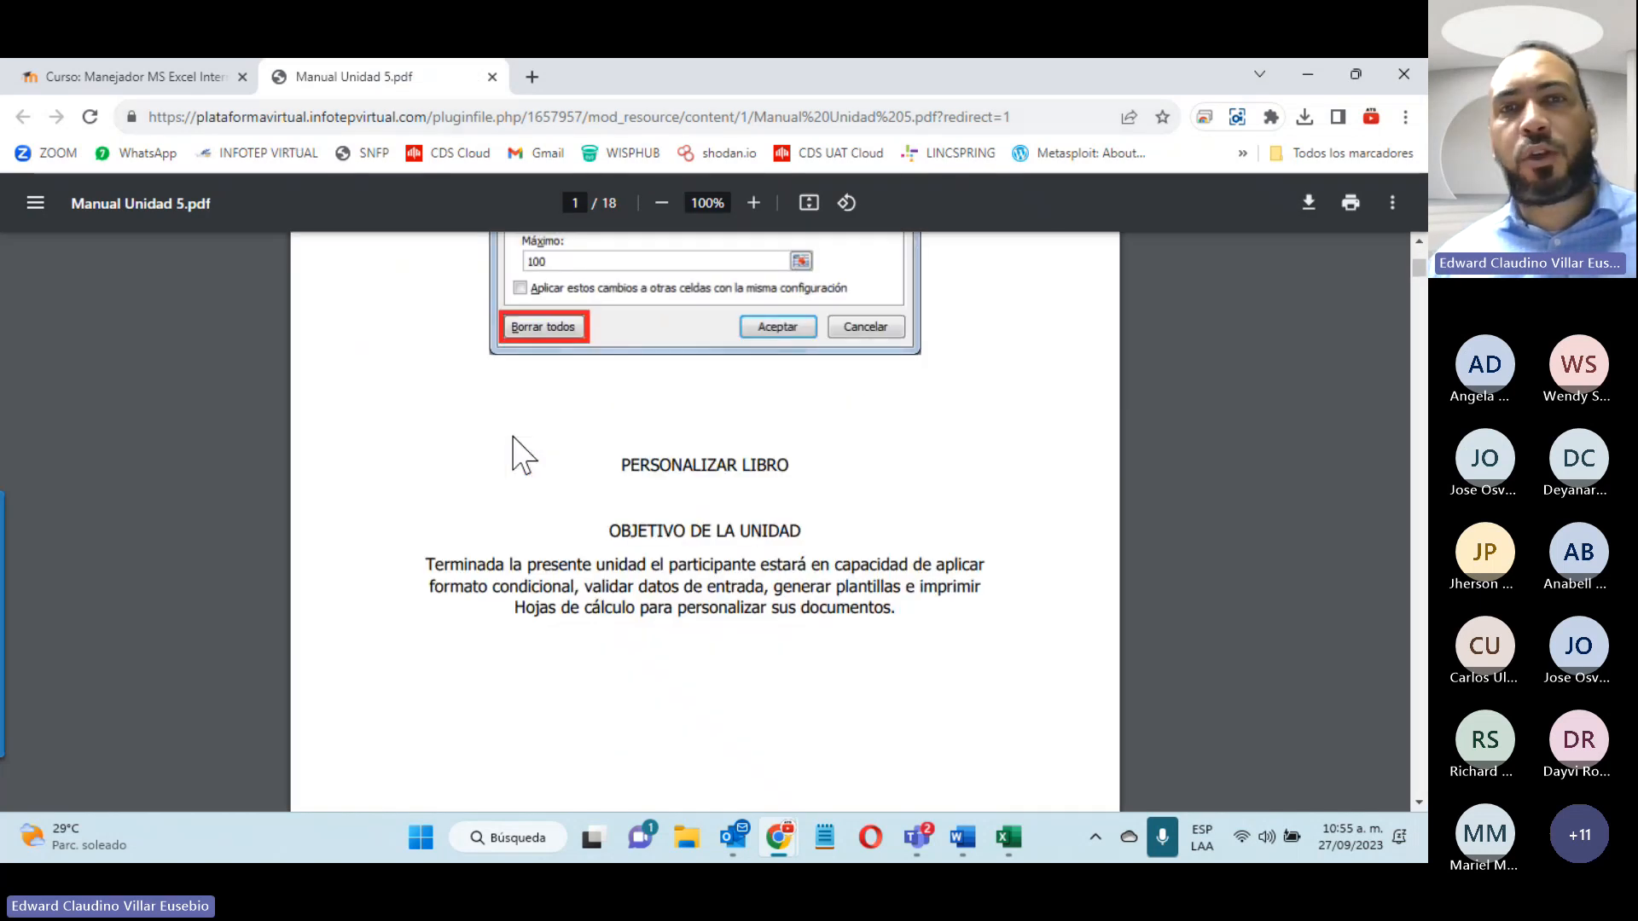
scroll(503, 454, down, 3)
scroll(492, 452, down, 8)
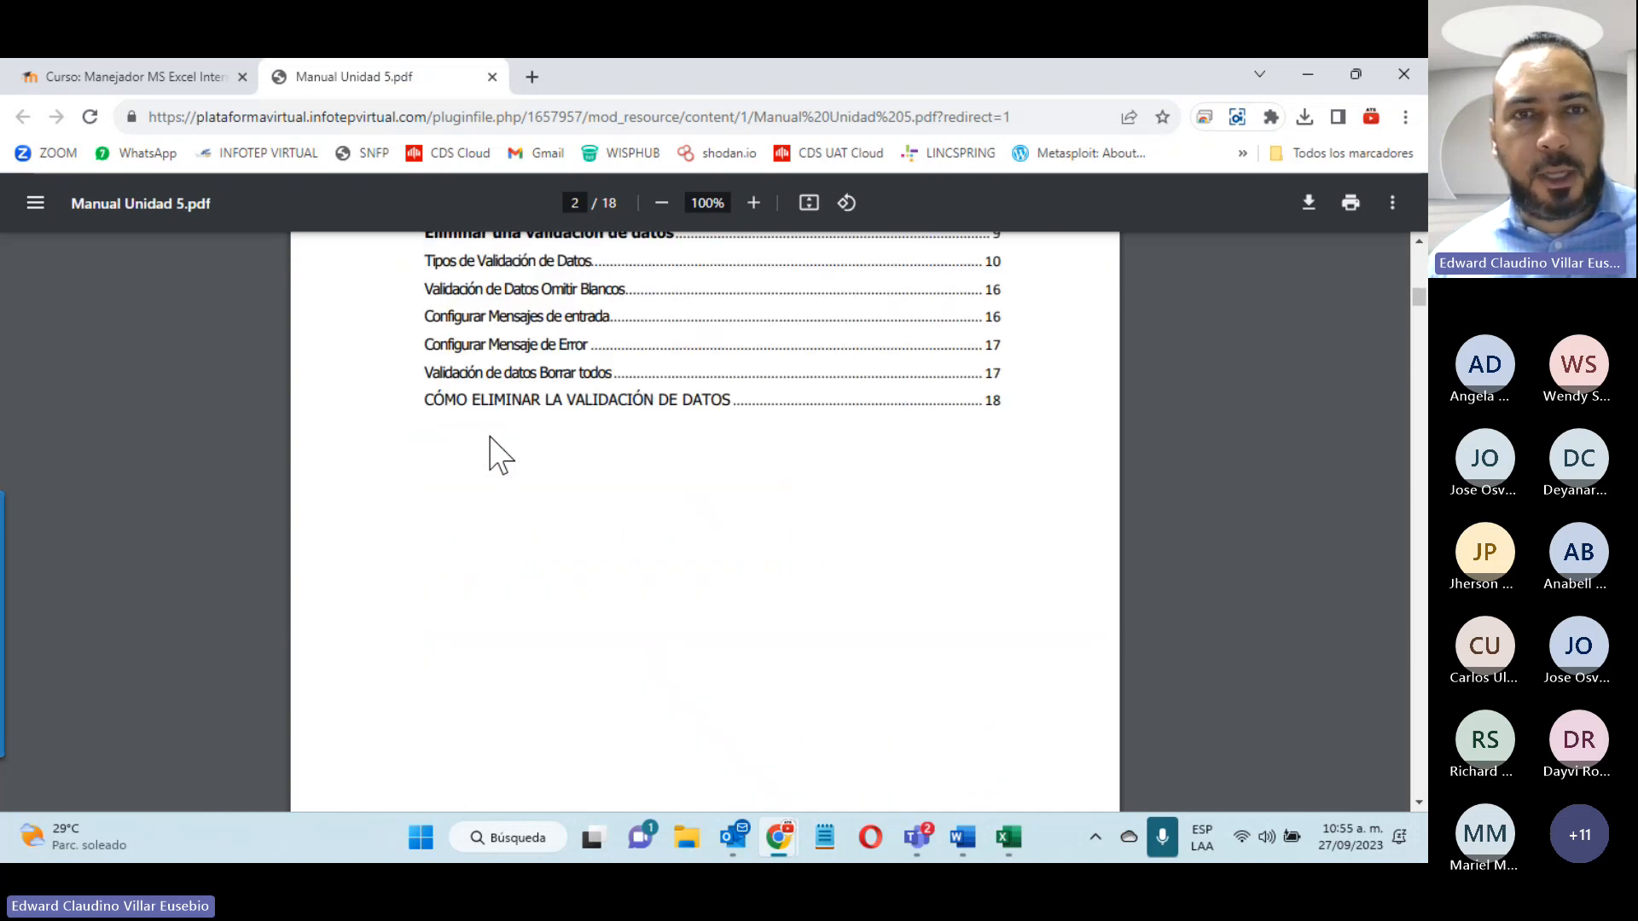
scroll(492, 452, up, 4)
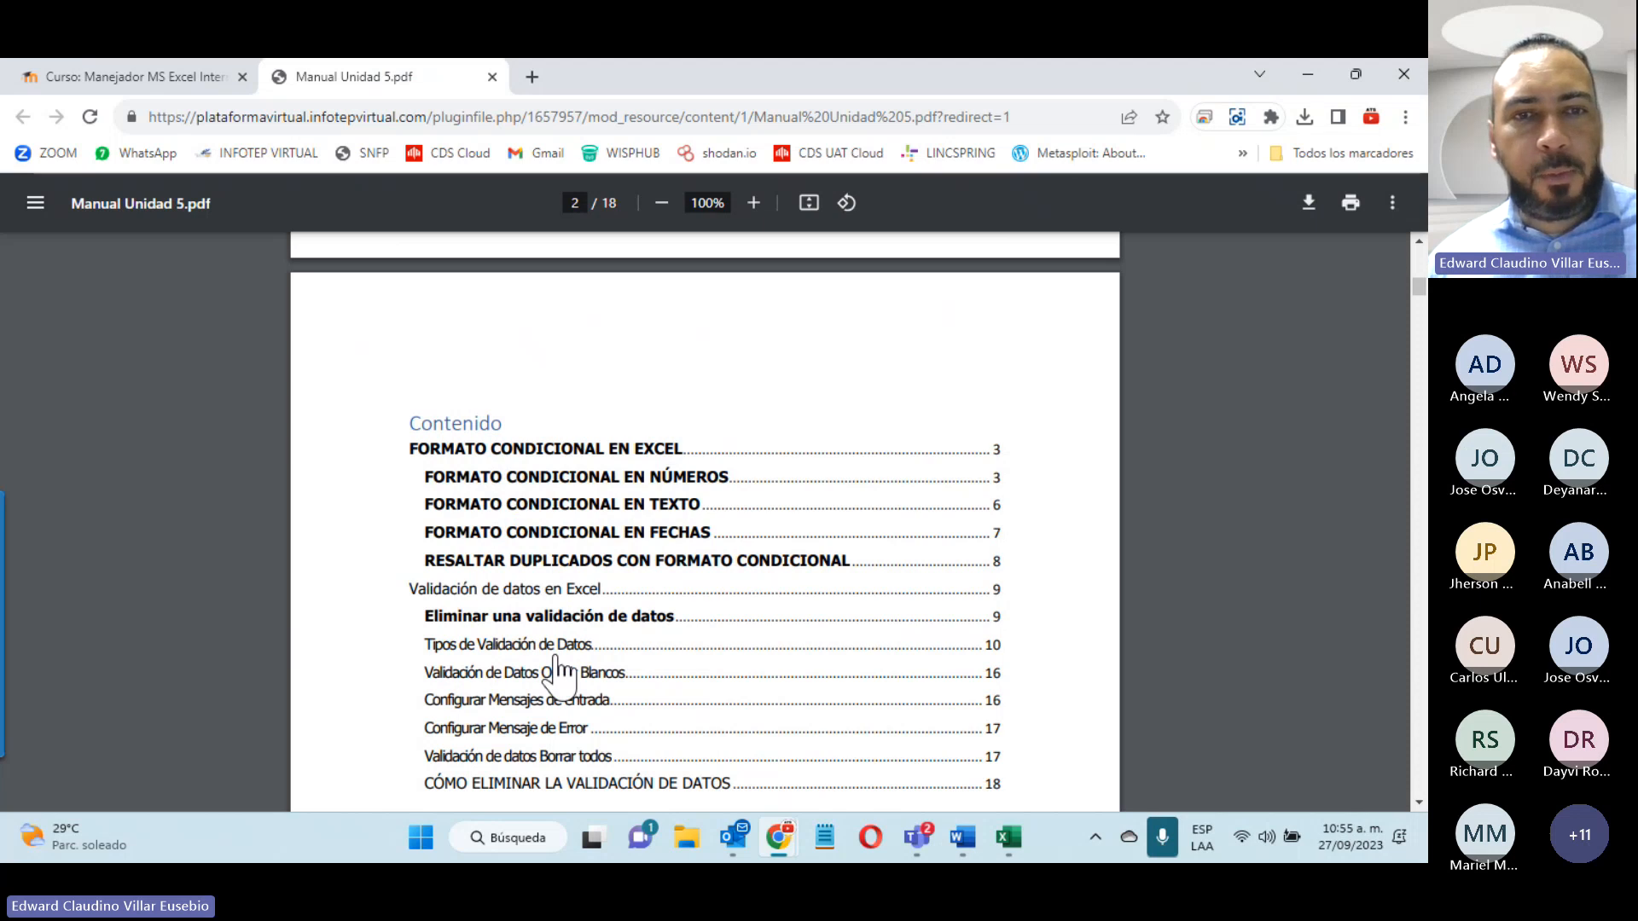
scroll(559, 670, down, 15)
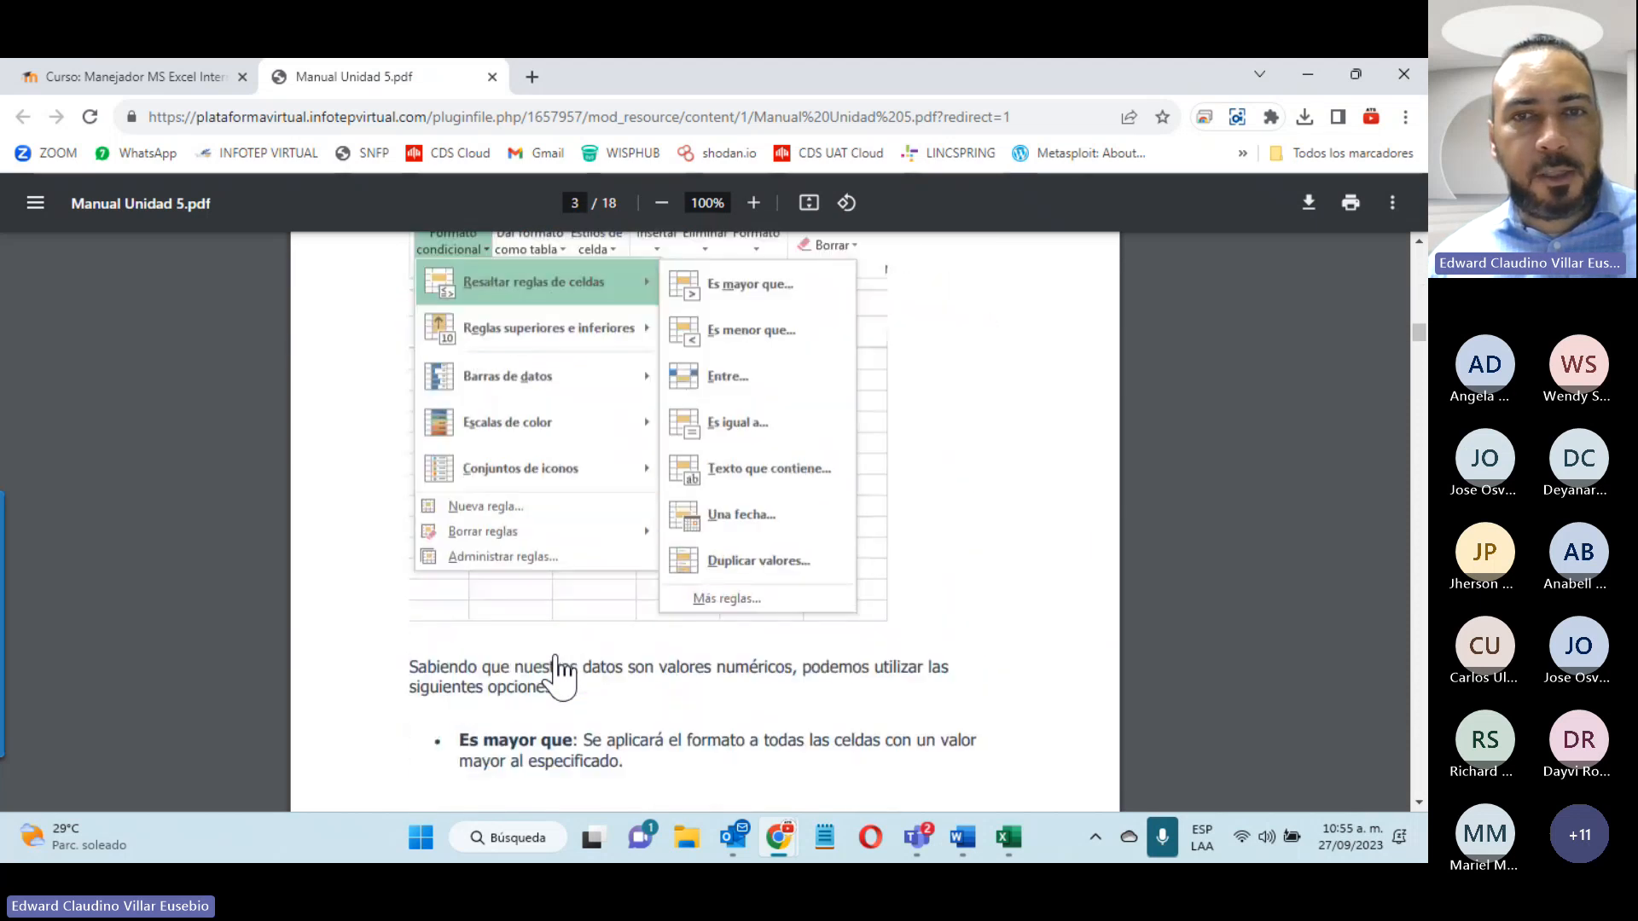
scroll(559, 669, down, 18)
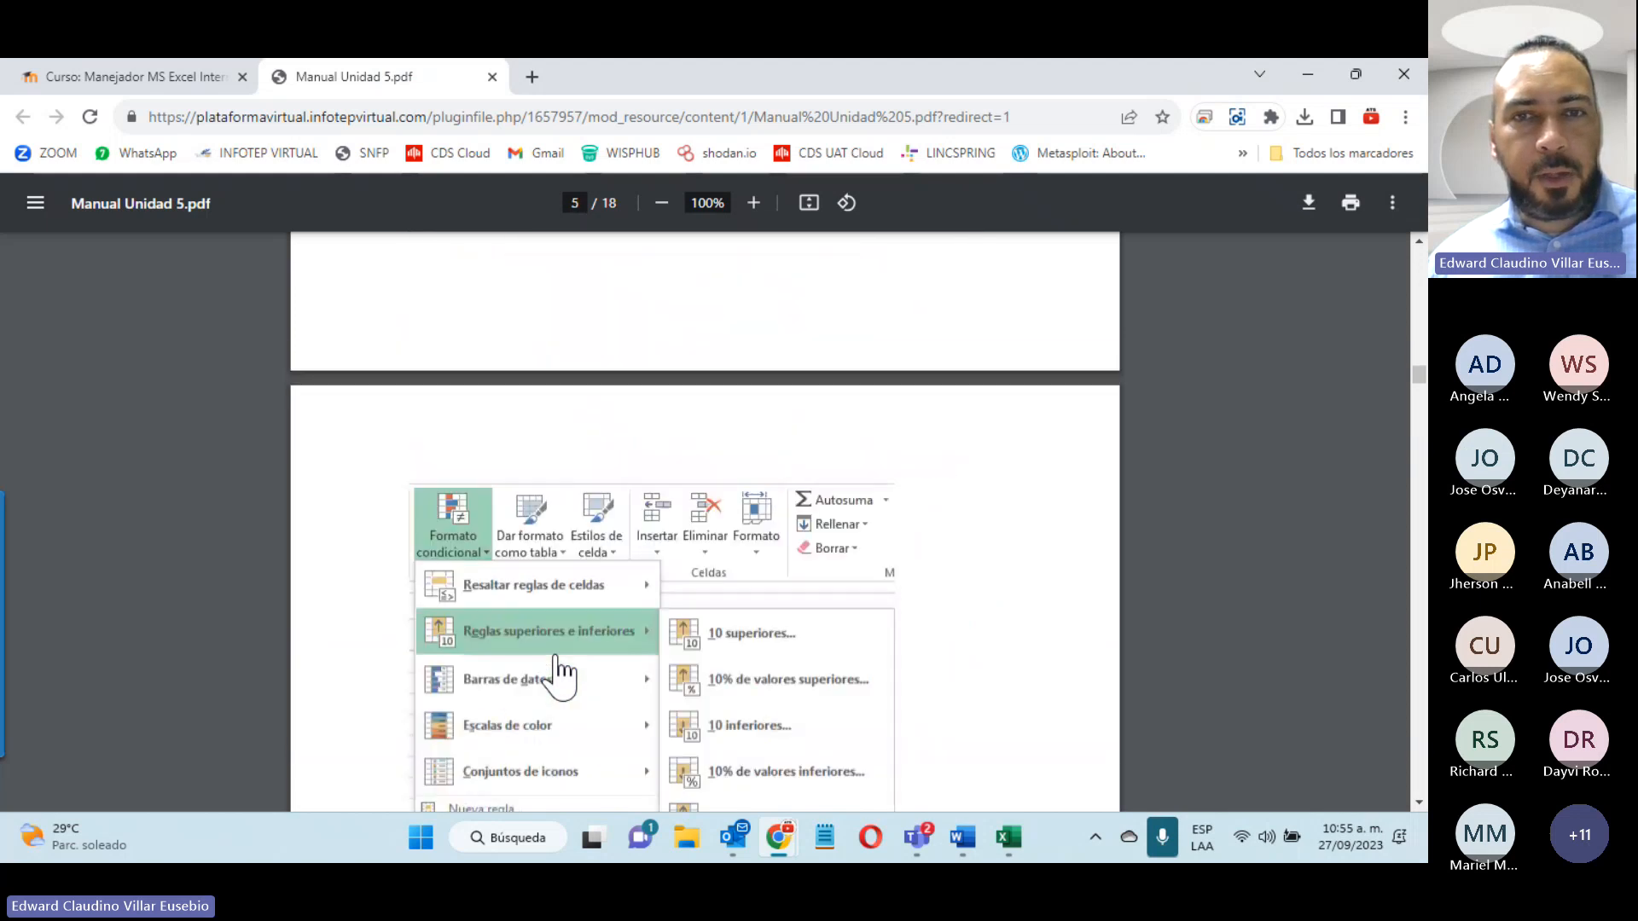
Step: Look through the manual's pages on conditional formatting rules for numbers, text, dates and duplicate values
scroll(559, 670, down, 4)
scroll(559, 669, down, 10)
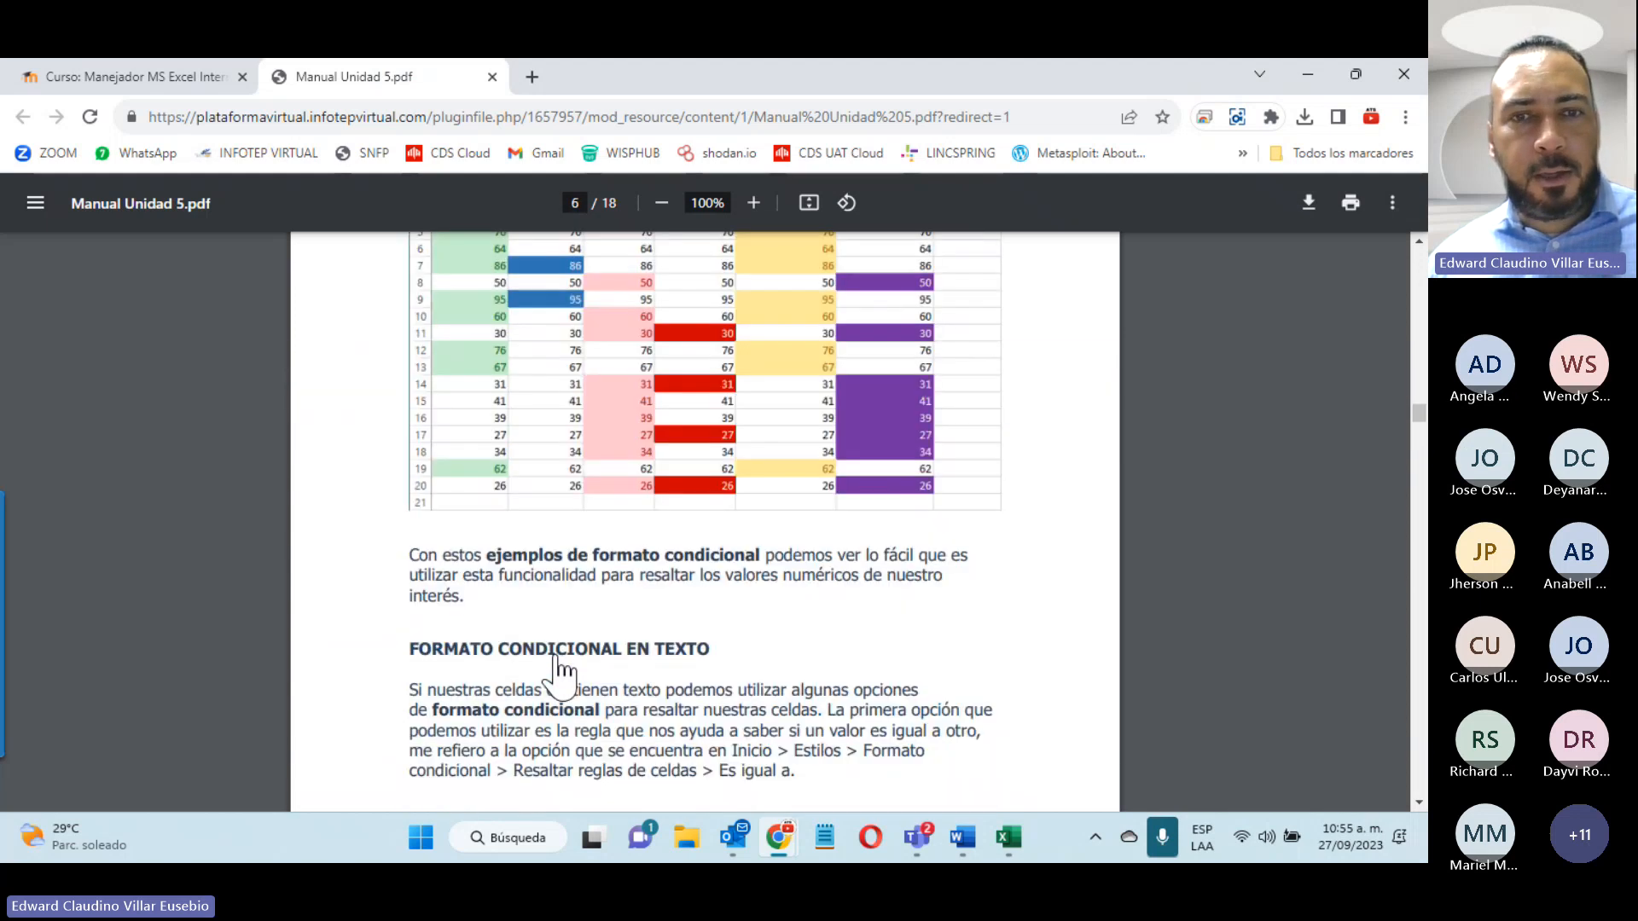
scroll(558, 669, down, 8)
scroll(558, 669, down, 4)
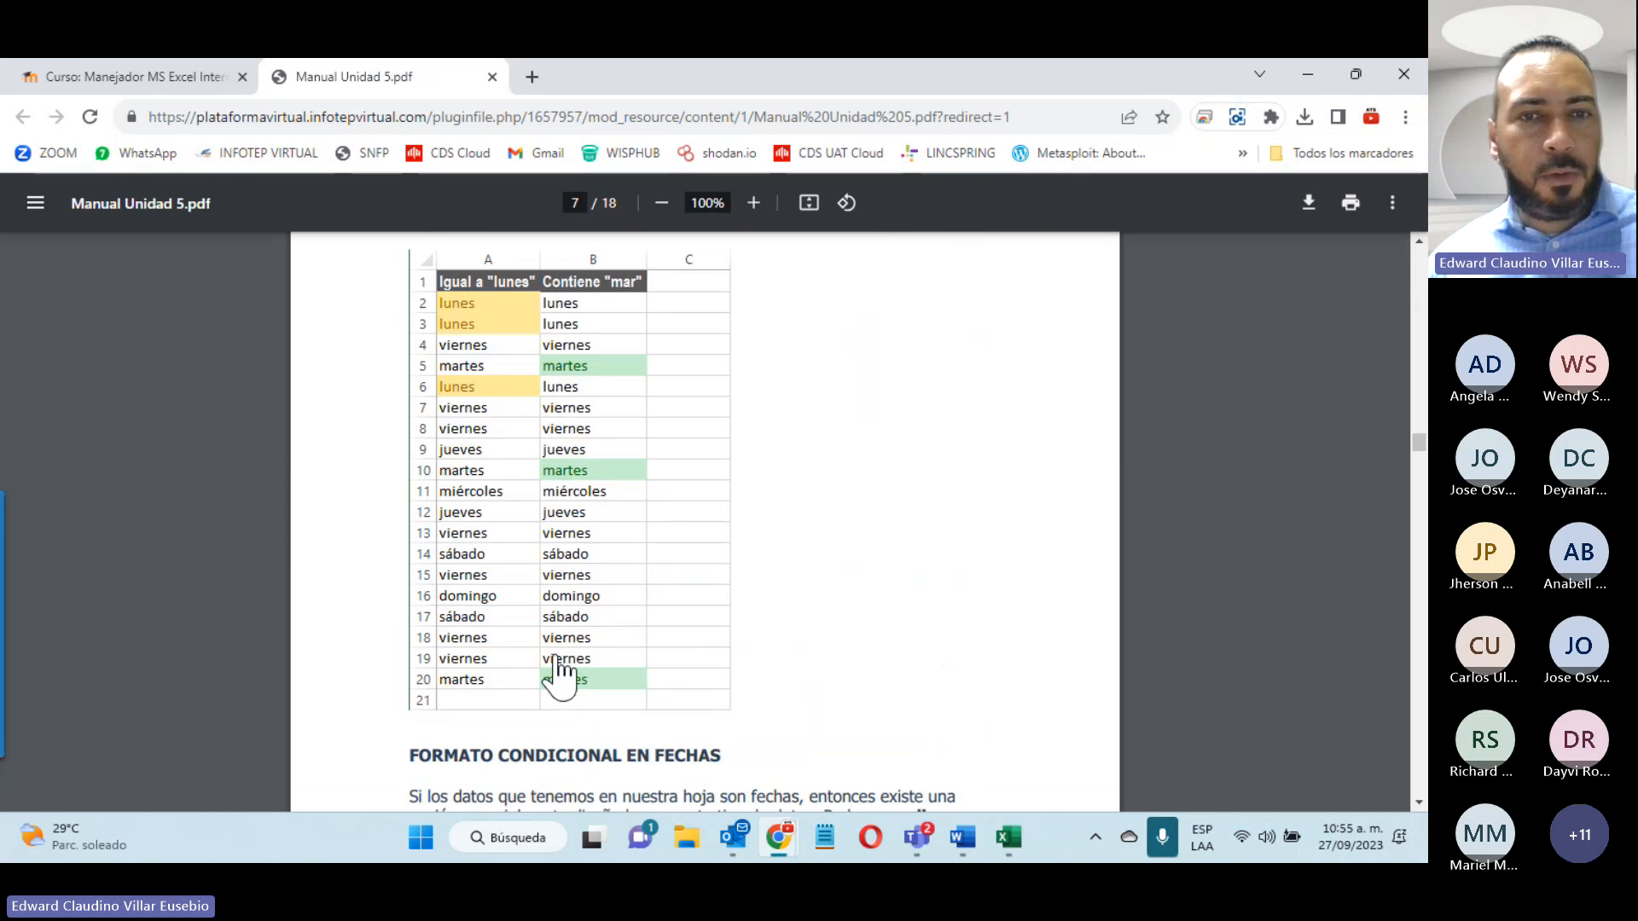
scroll(559, 669, down, 4)
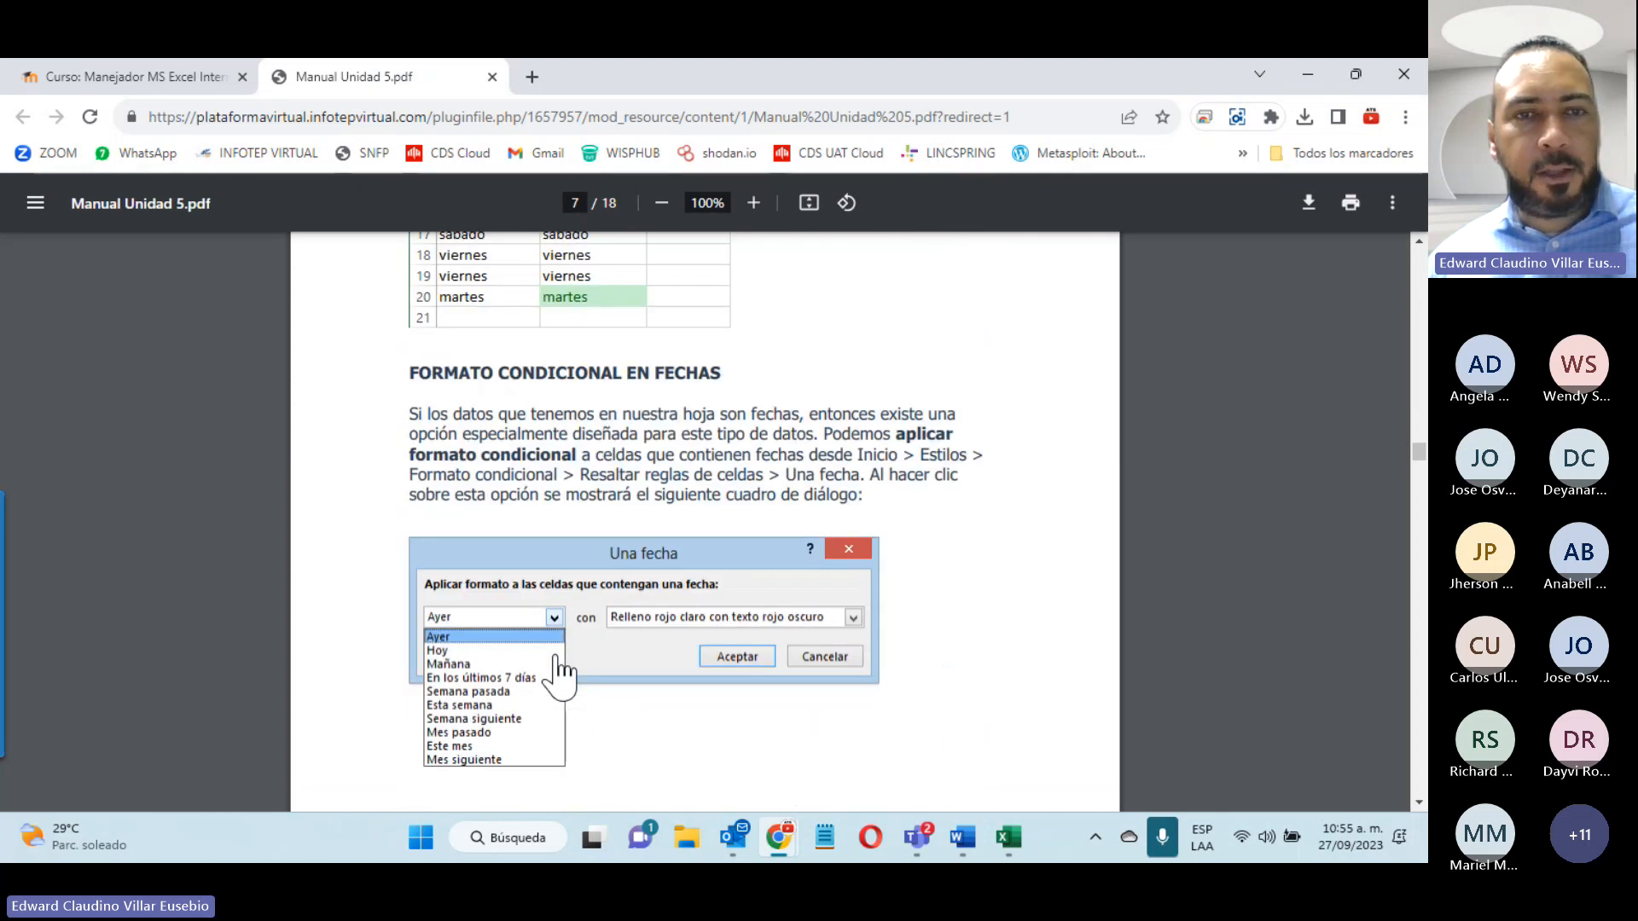
scroll(559, 670, down, 10)
scroll(553, 640, down, 4)
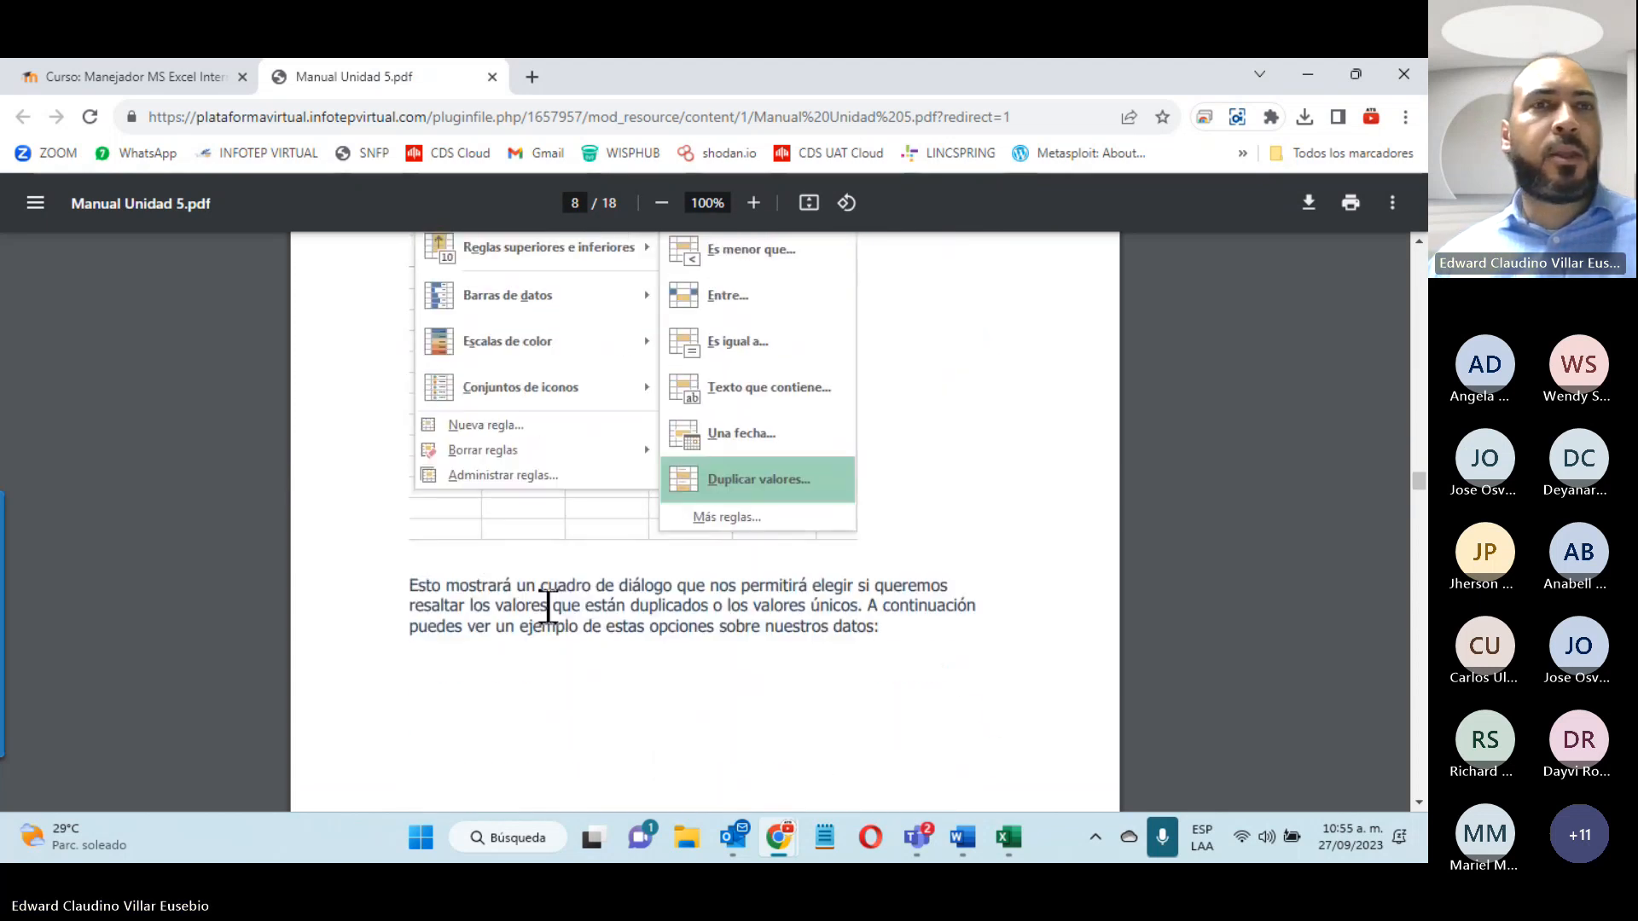
Step: Return to the course page, close the Manual unidad 5 preview and review the Unidad 5 resources, including the Validación de Datos video section
click(84, 76)
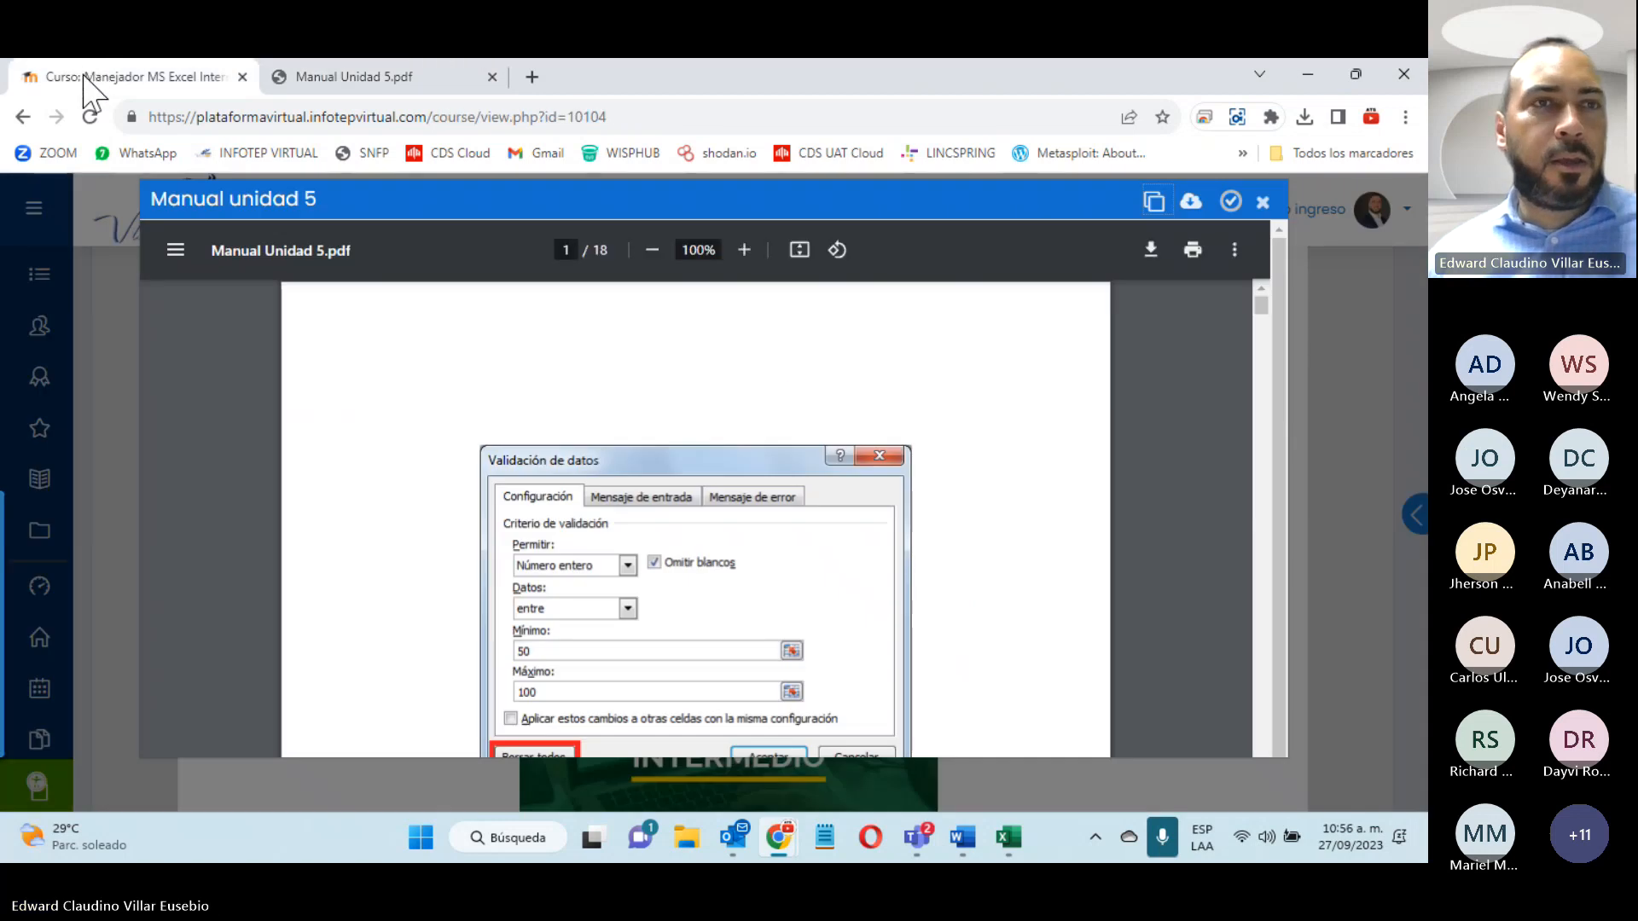
click(1262, 201)
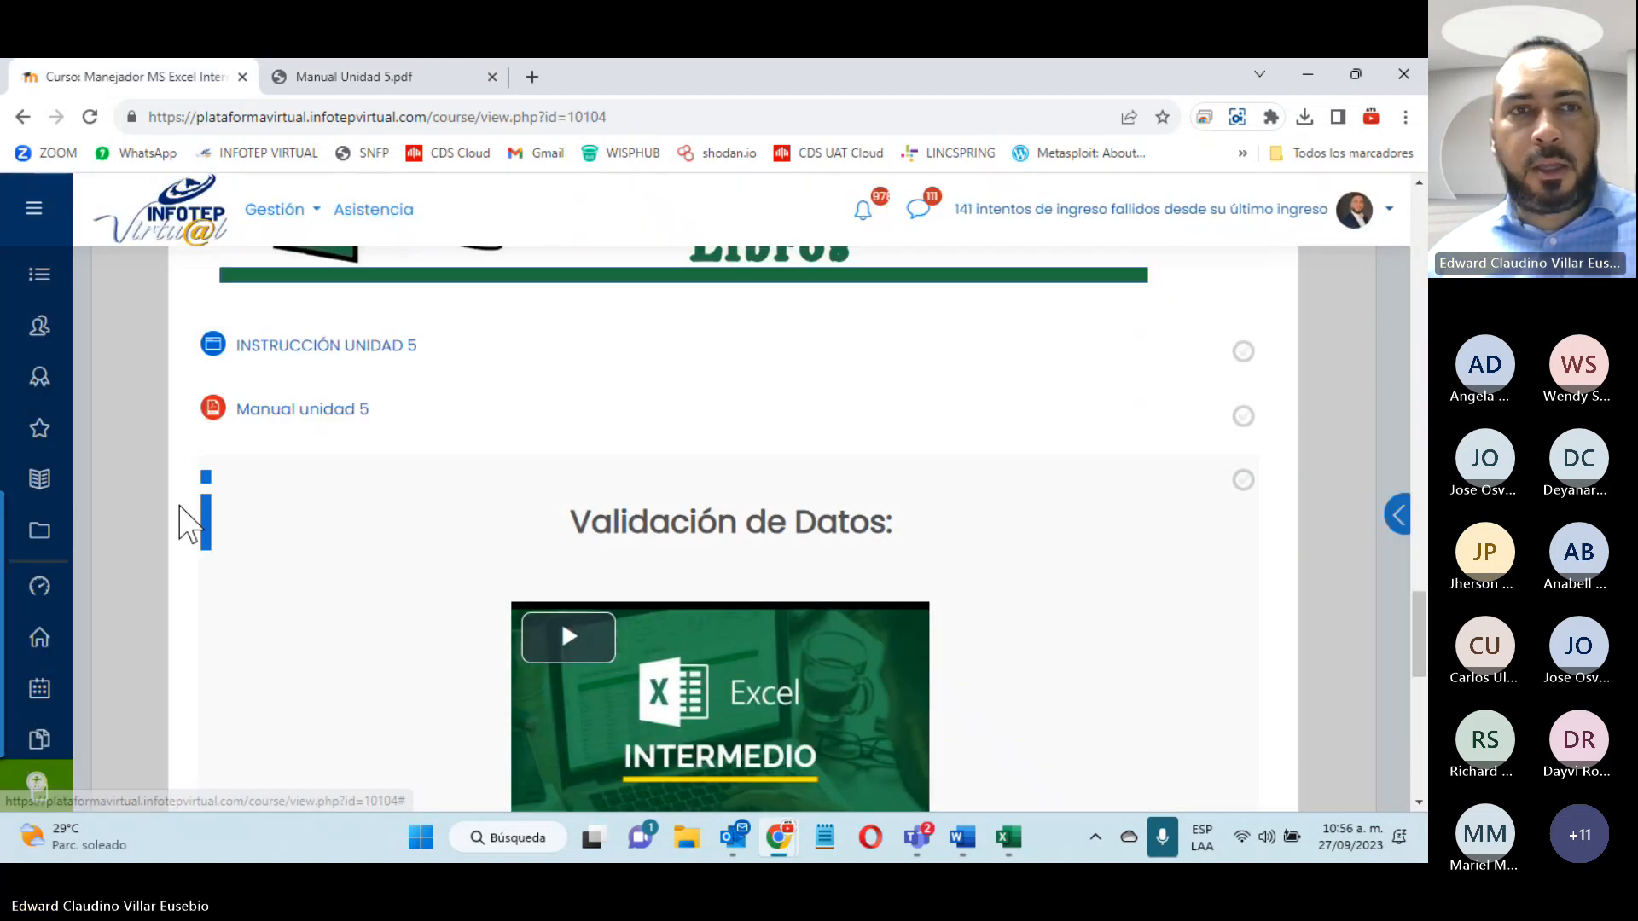
scroll(362, 518, down, 4)
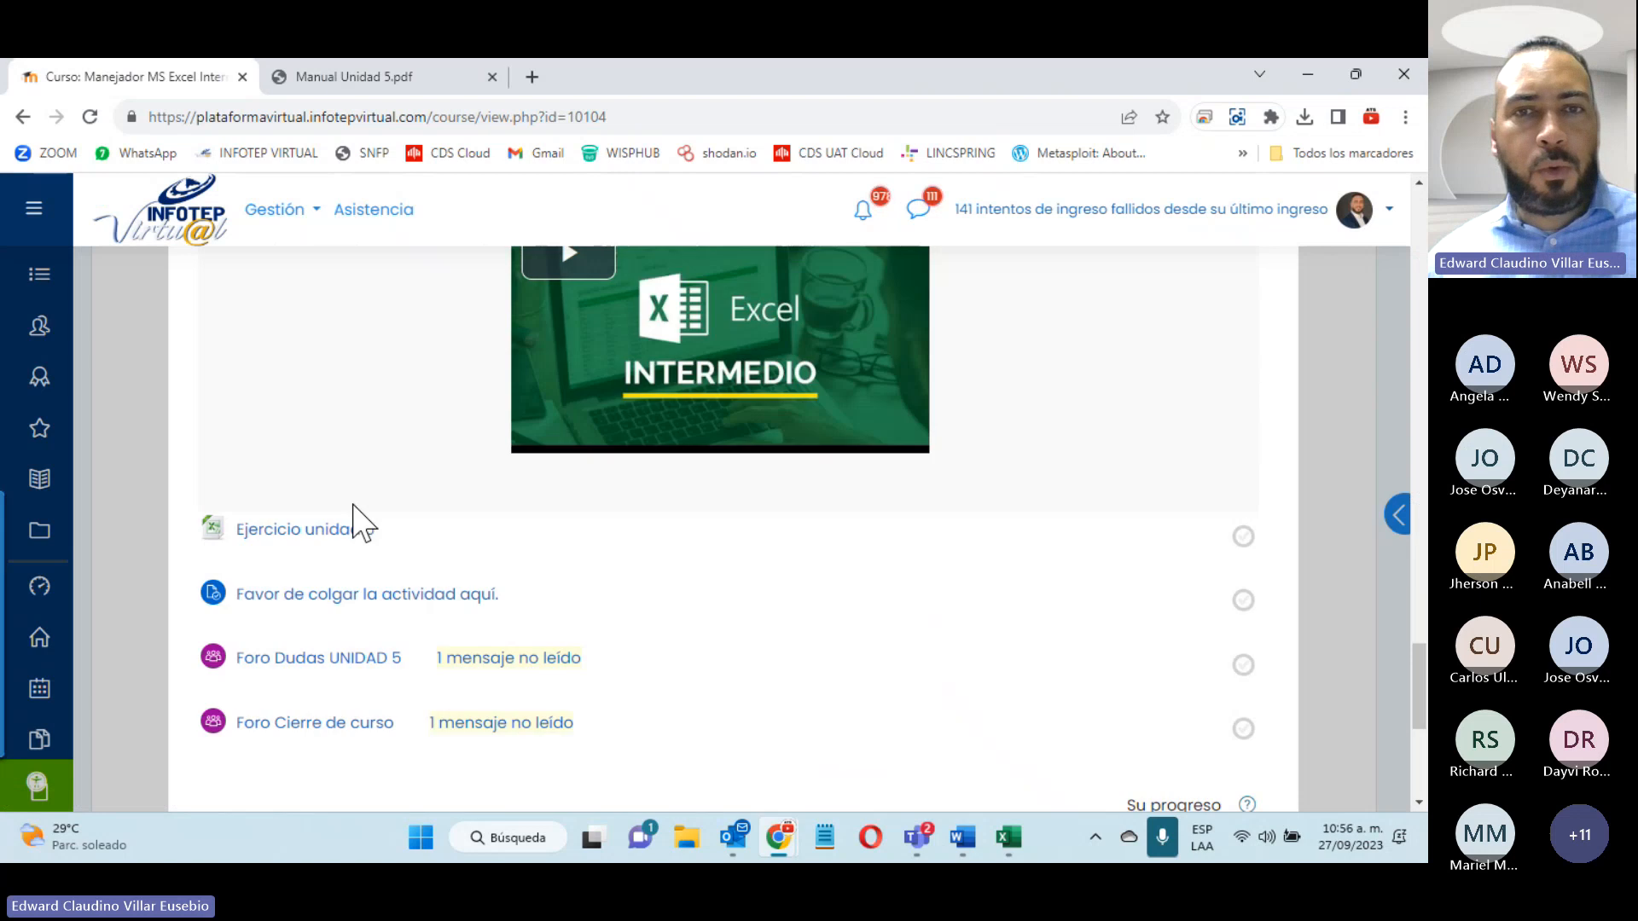
scroll(353, 505, up, 4)
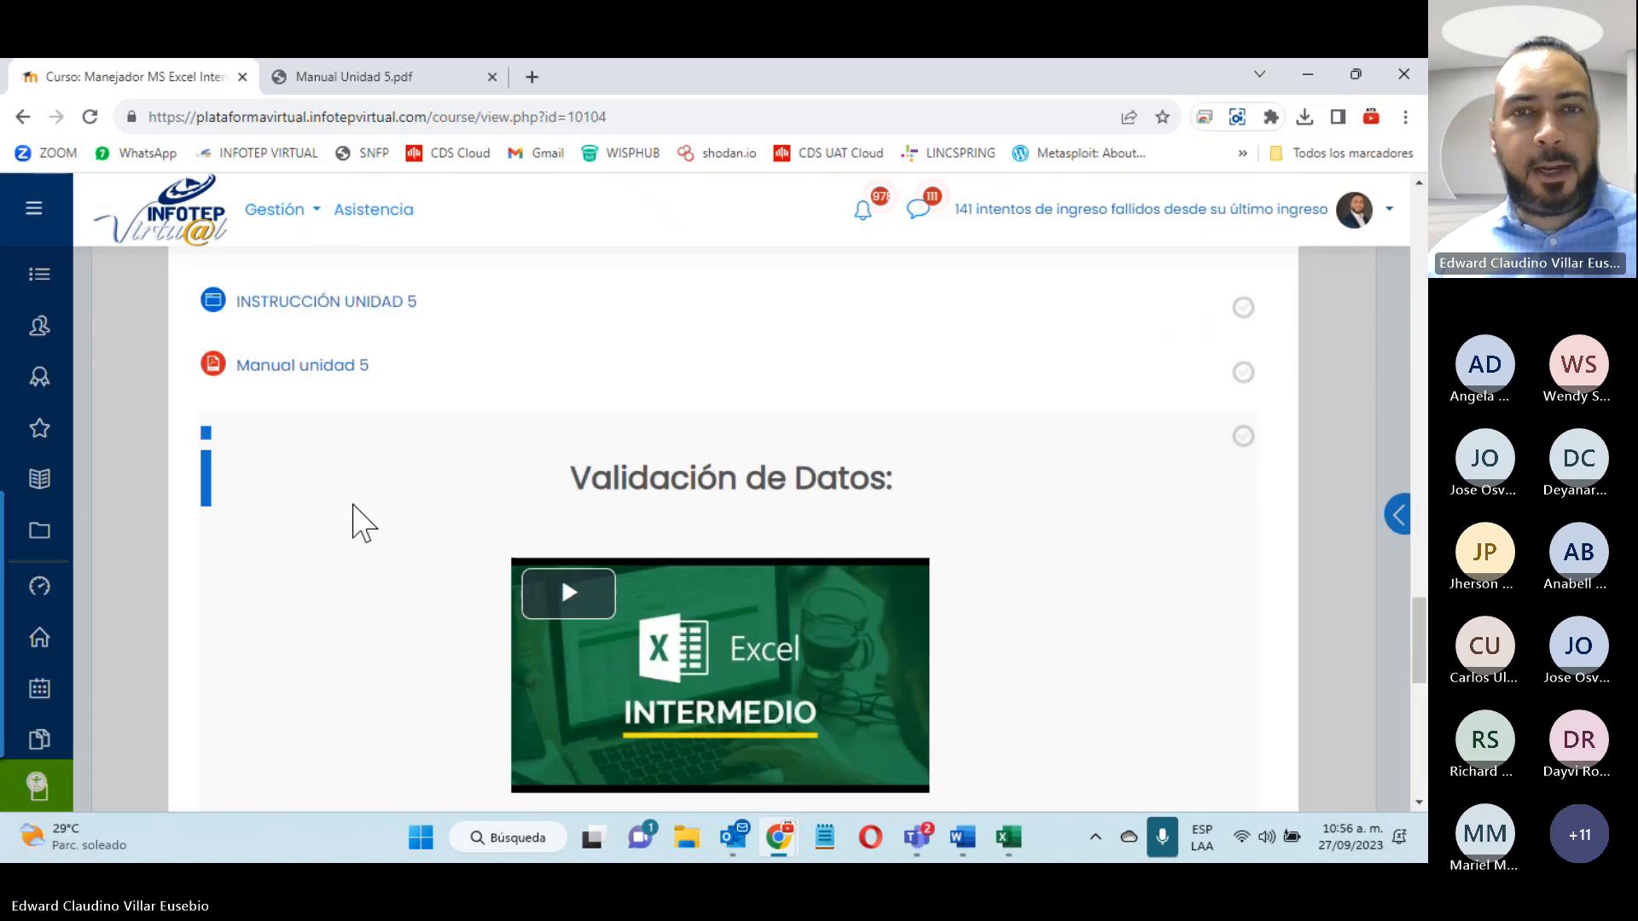
scroll(355, 519, up, 1)
drag(591, 521, 925, 534)
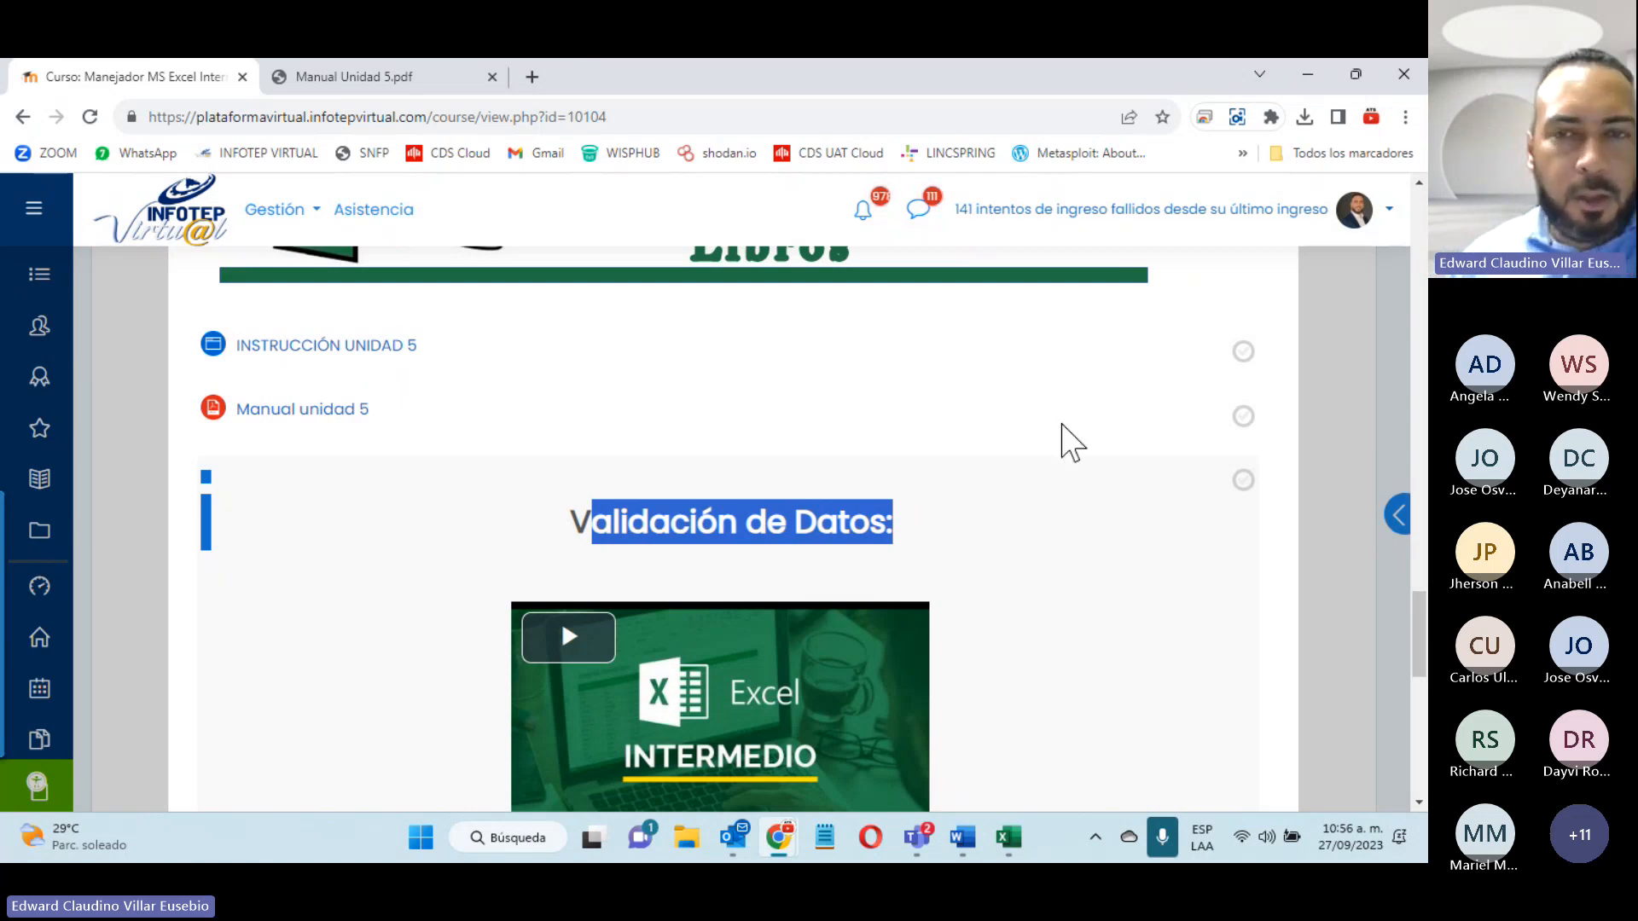
click(987, 438)
scroll(932, 523, down, 5)
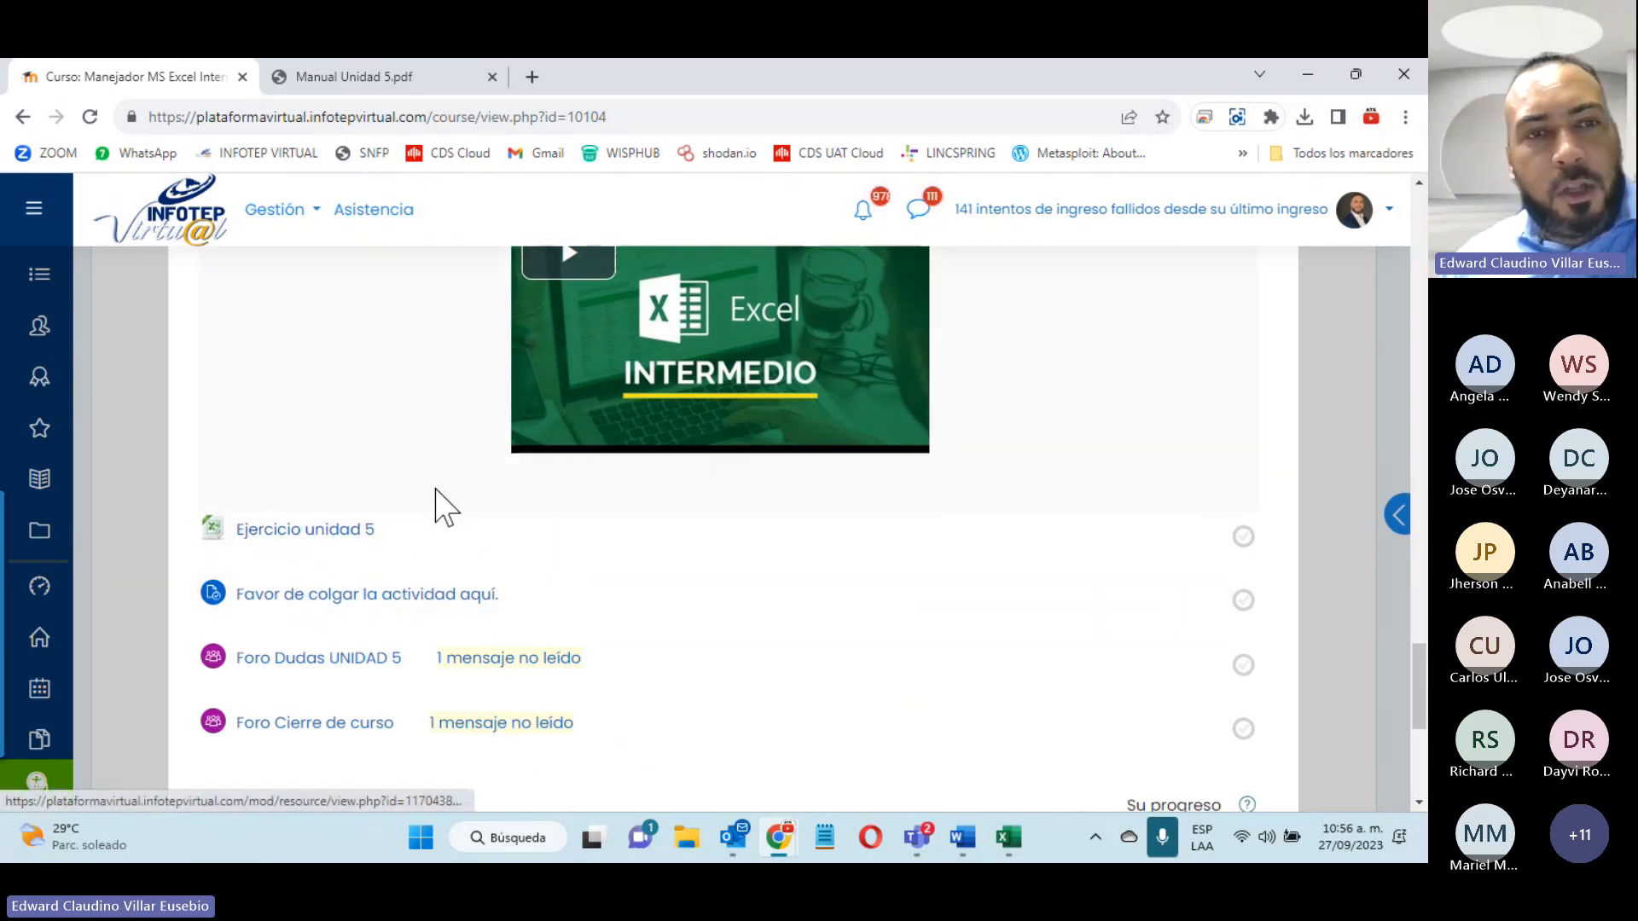
Step: Download Ejercicio unidad 5 from the course page, open Actividad - excel (28) (35).xls in Excel and maximise its window
click(267, 531)
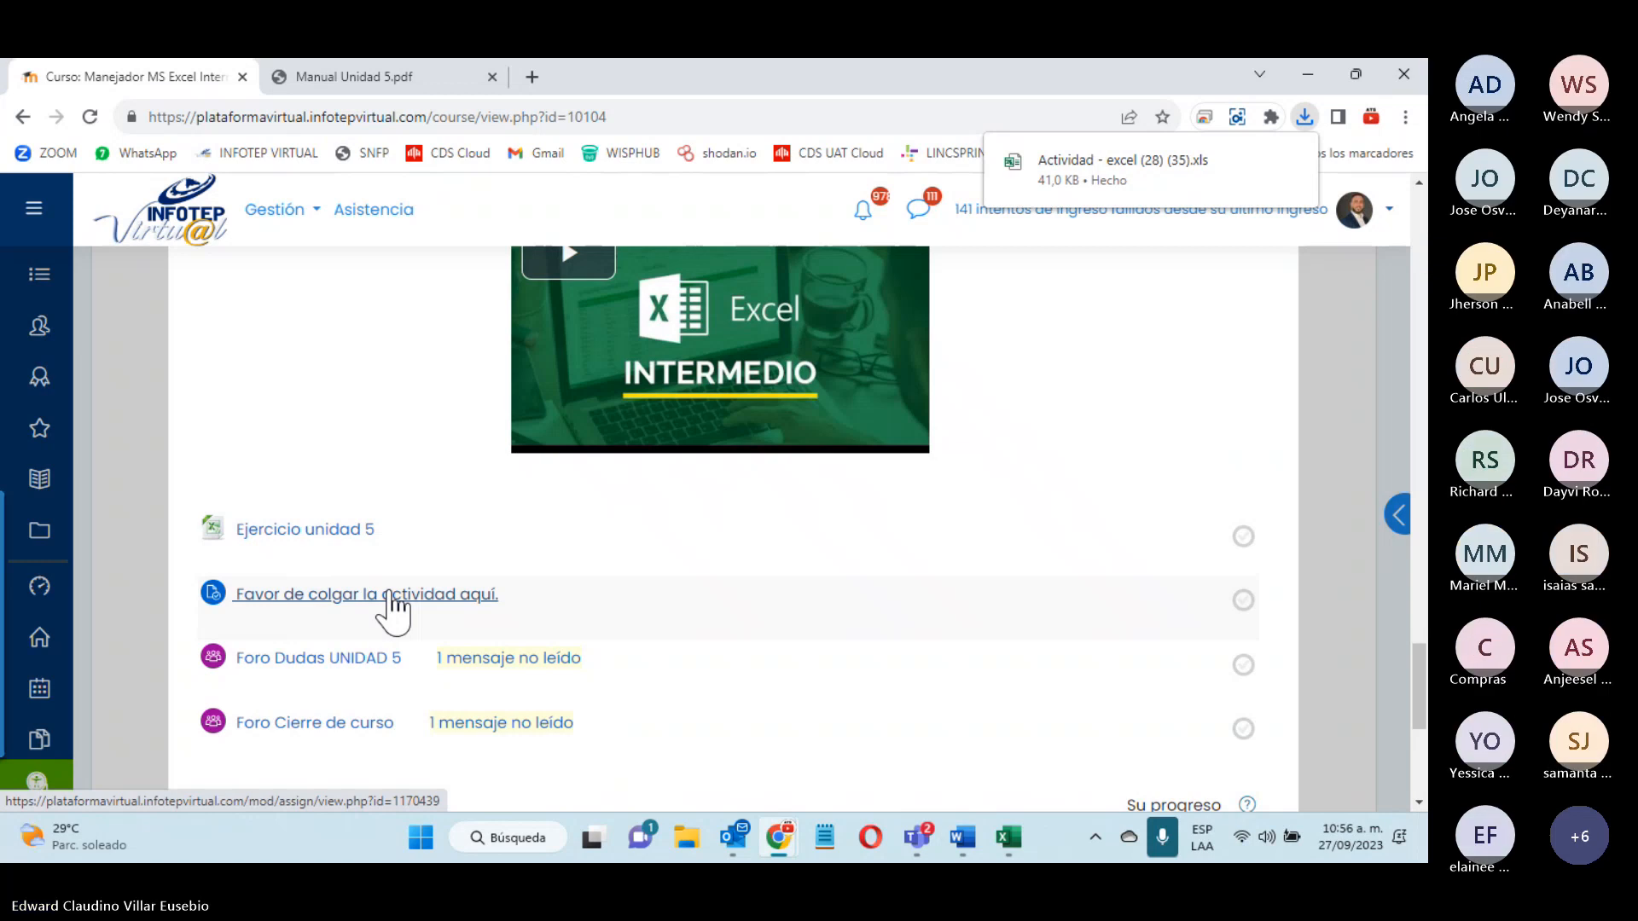
click(1122, 169)
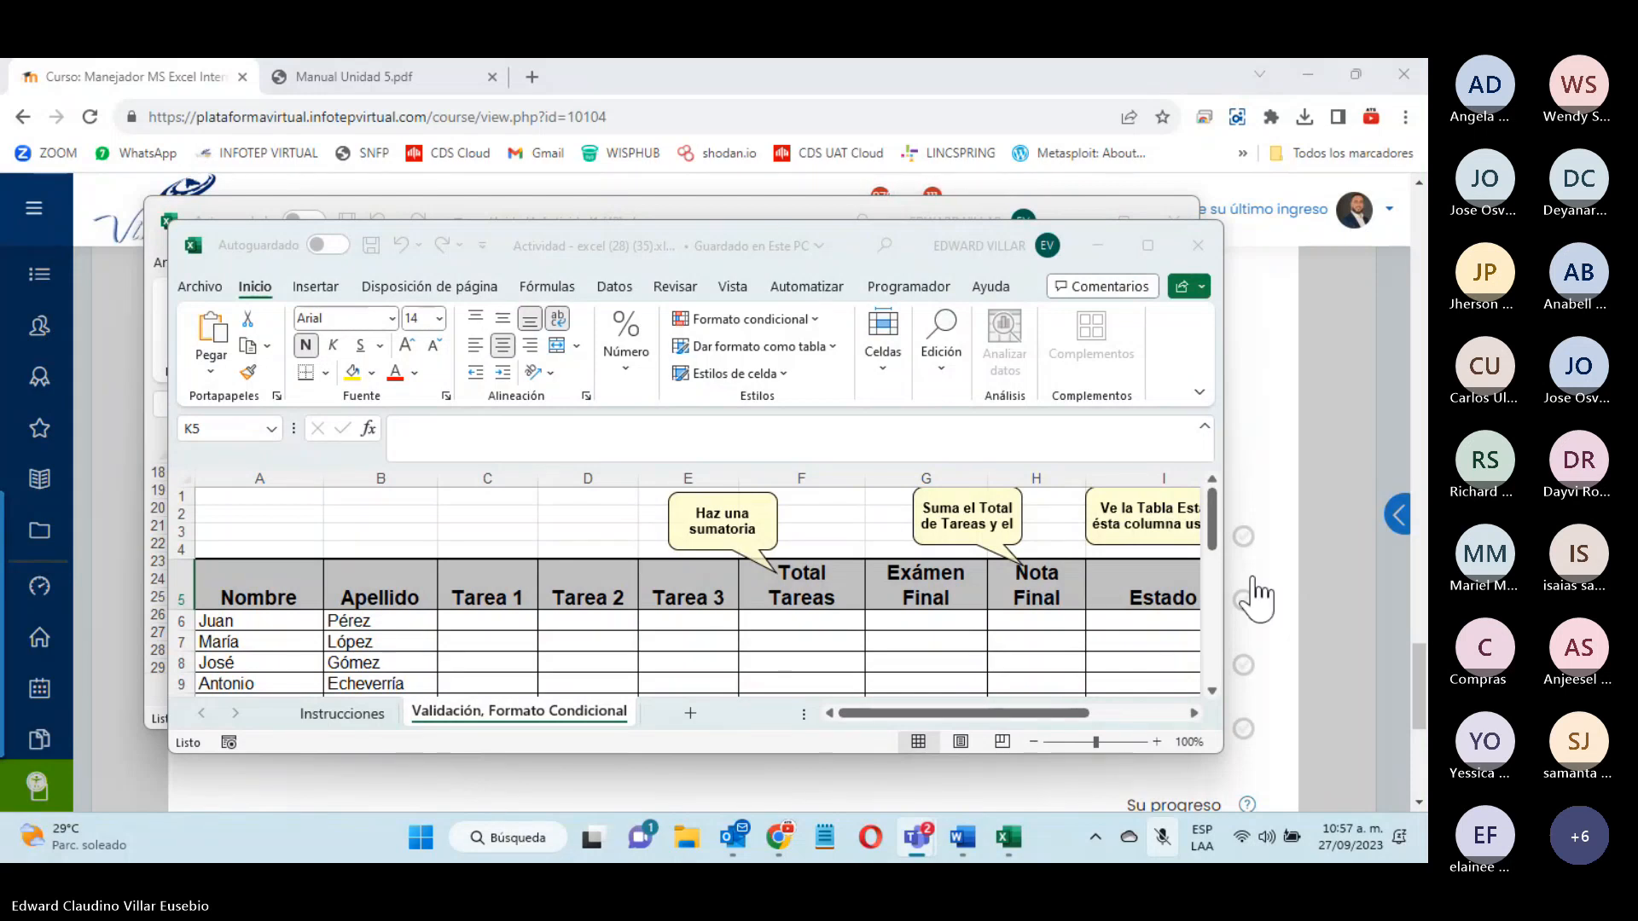
click(1299, 579)
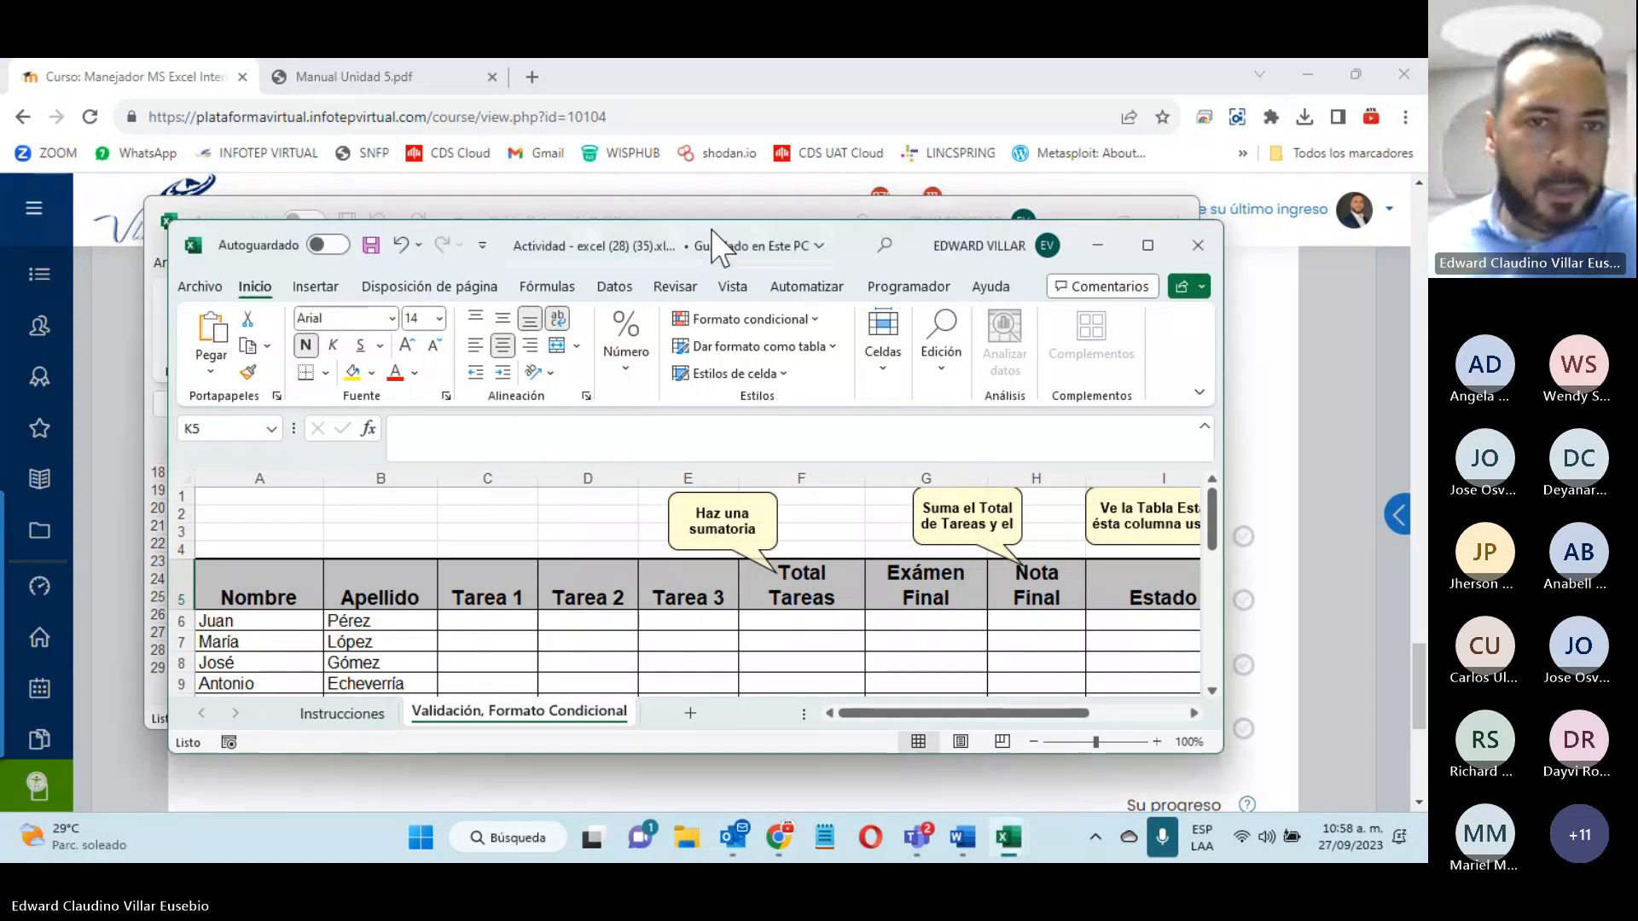
double_click(692, 248)
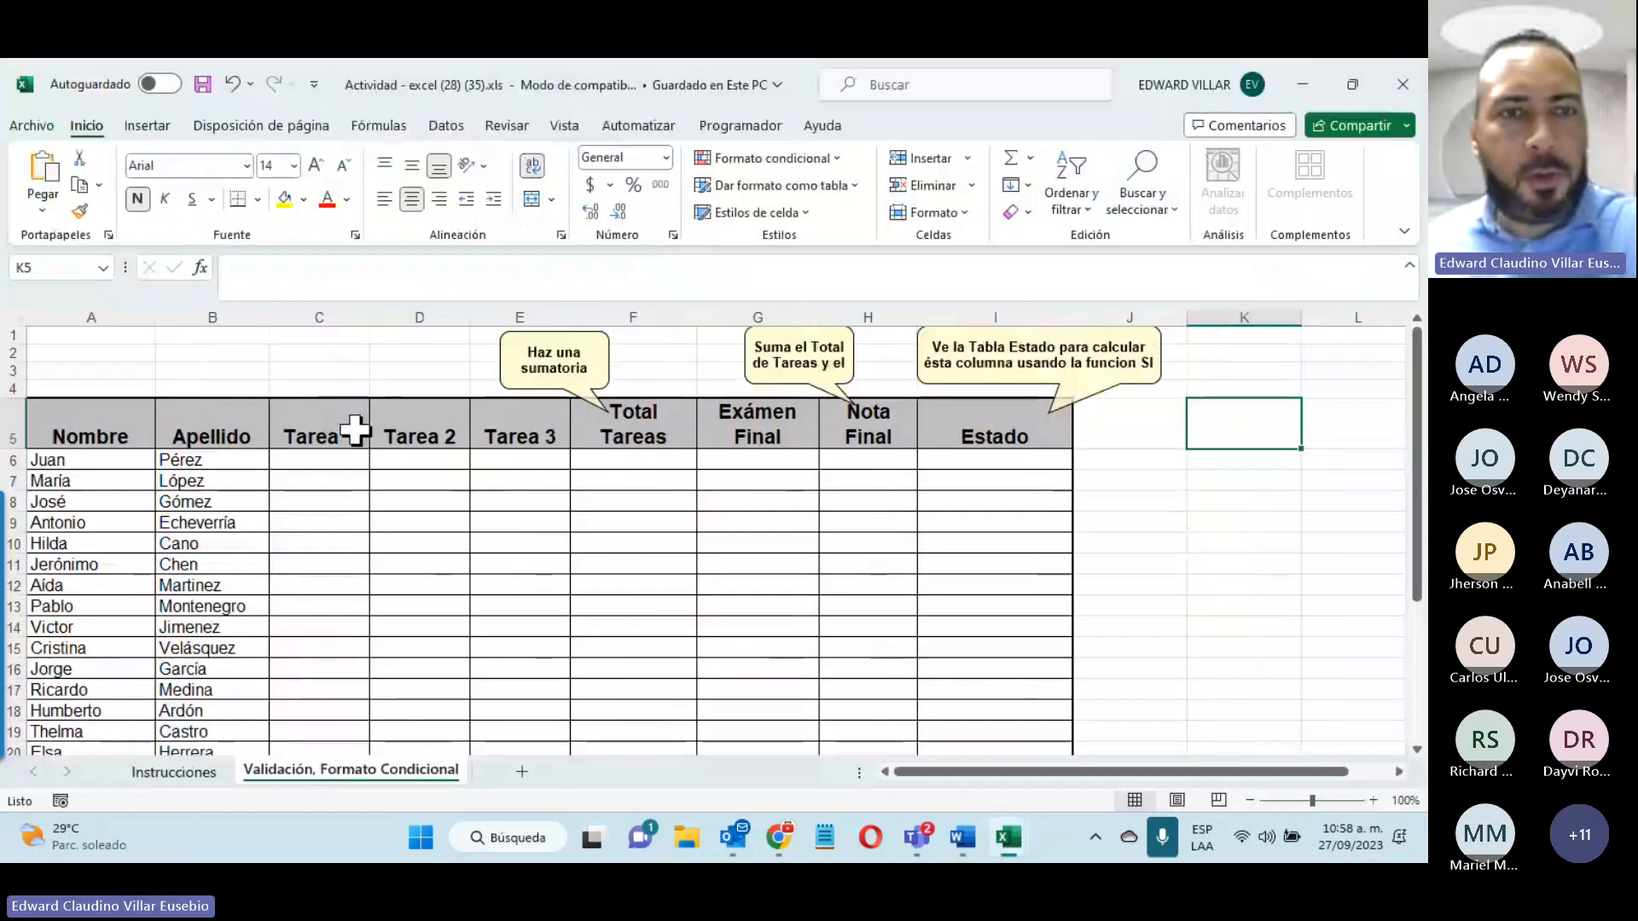
Step: Show the Instrucciones sheet and select the first validation instruction in cell B1
click(171, 772)
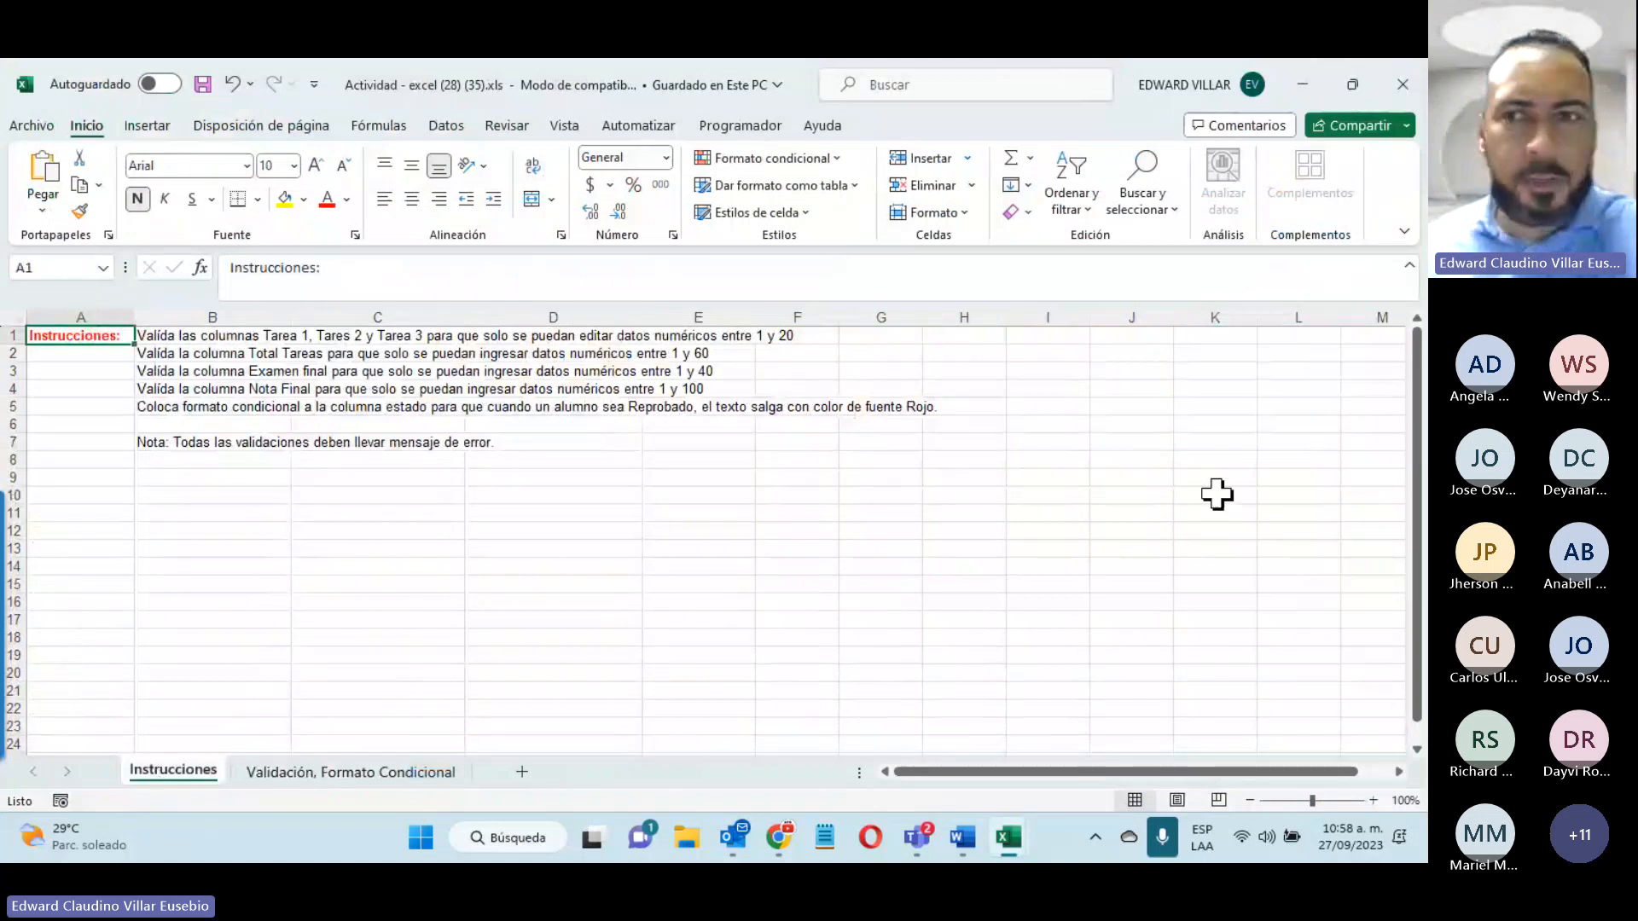
click(1264, 586)
click(1281, 577)
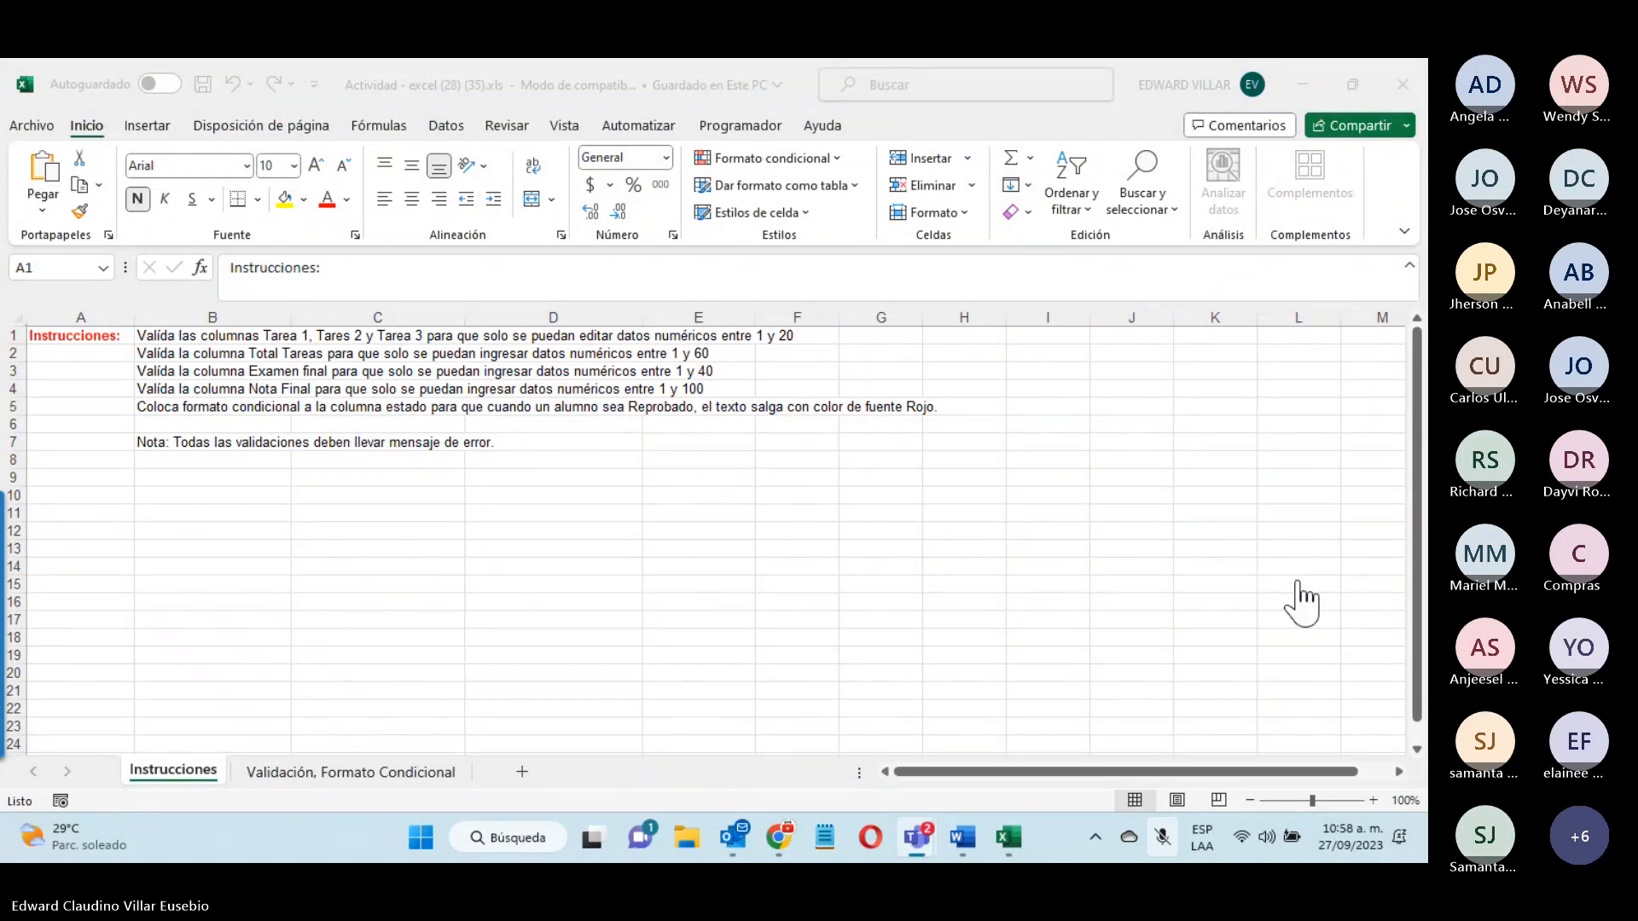
click(1296, 583)
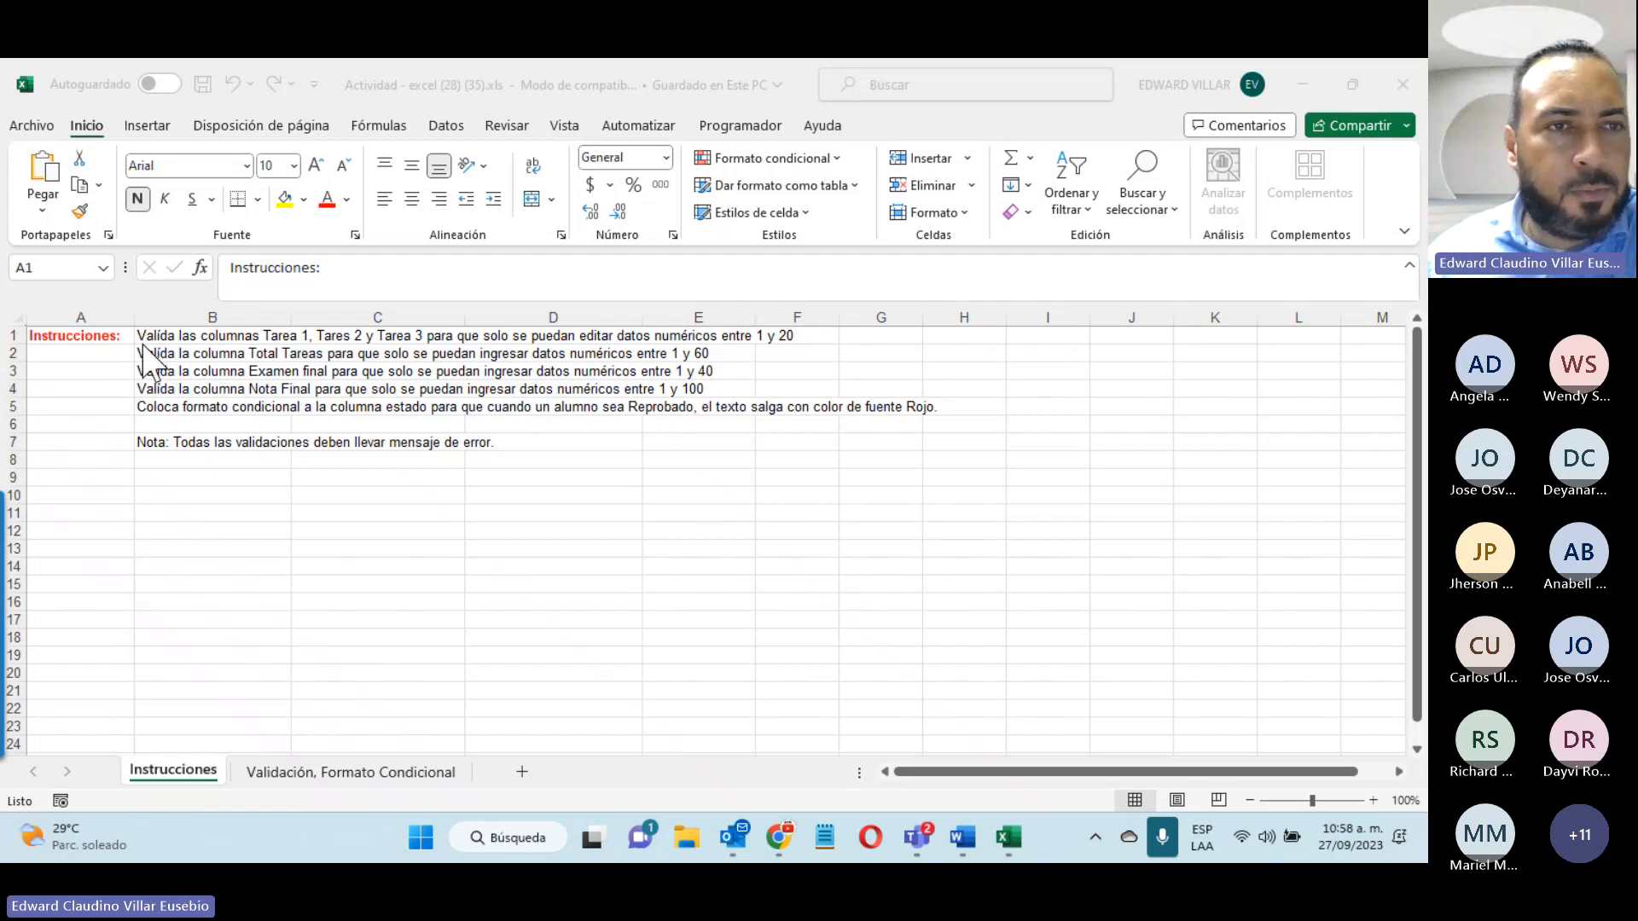
click(162, 340)
click(167, 339)
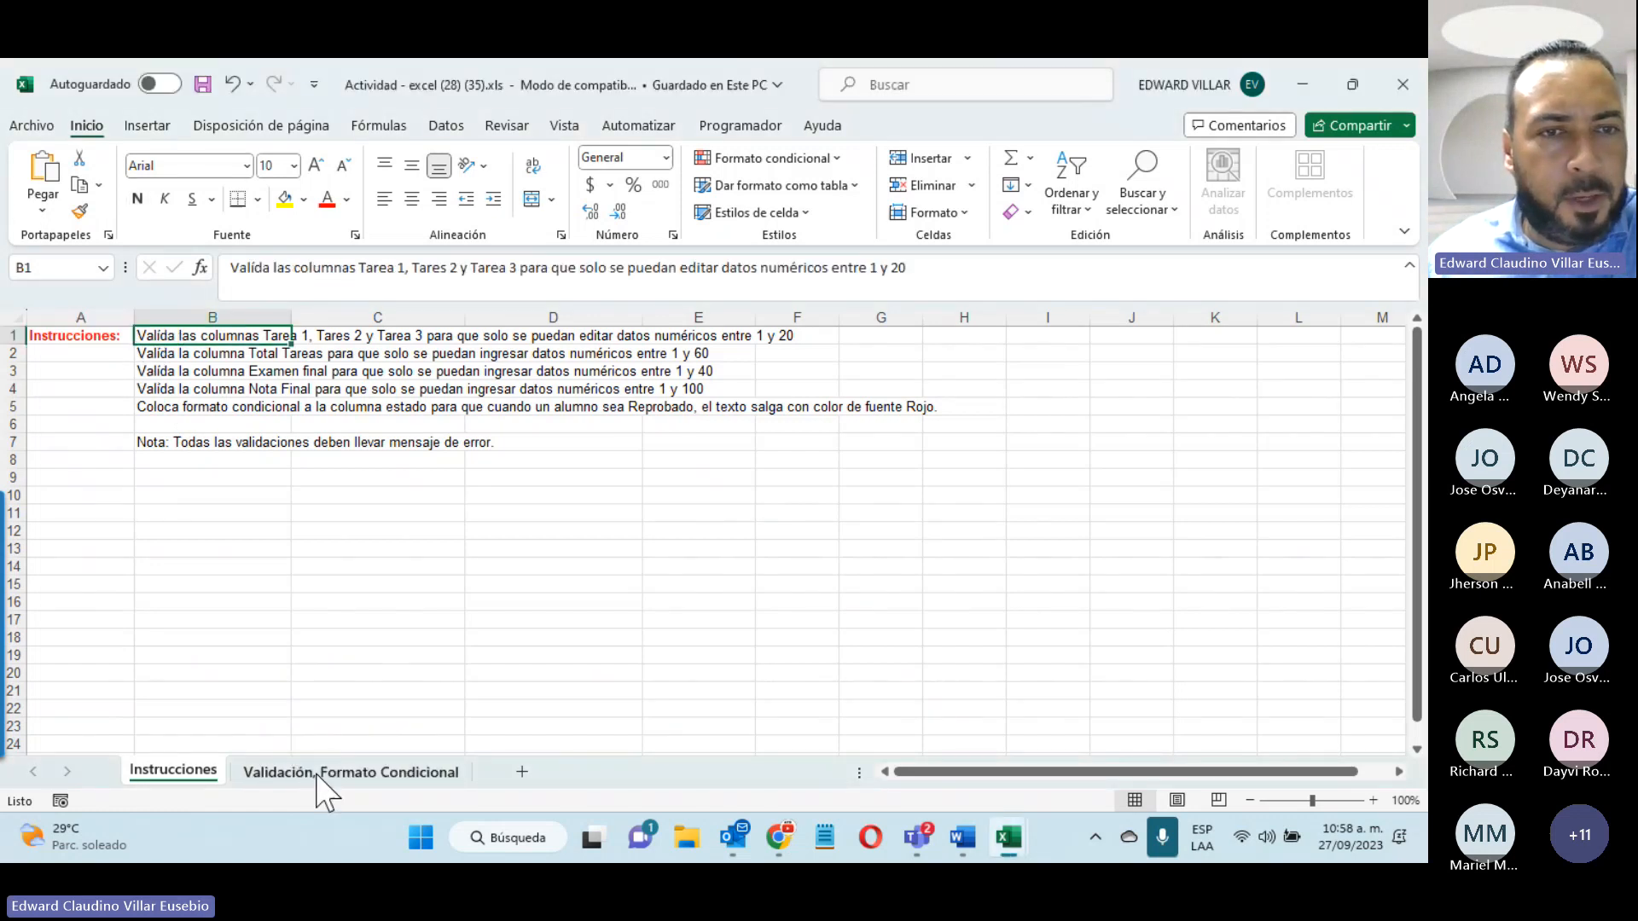
Step: Show the Validación, Formato Condicional sheet and select the student first and last names in A6:B18
click(323, 772)
drag(93, 458, 221, 681)
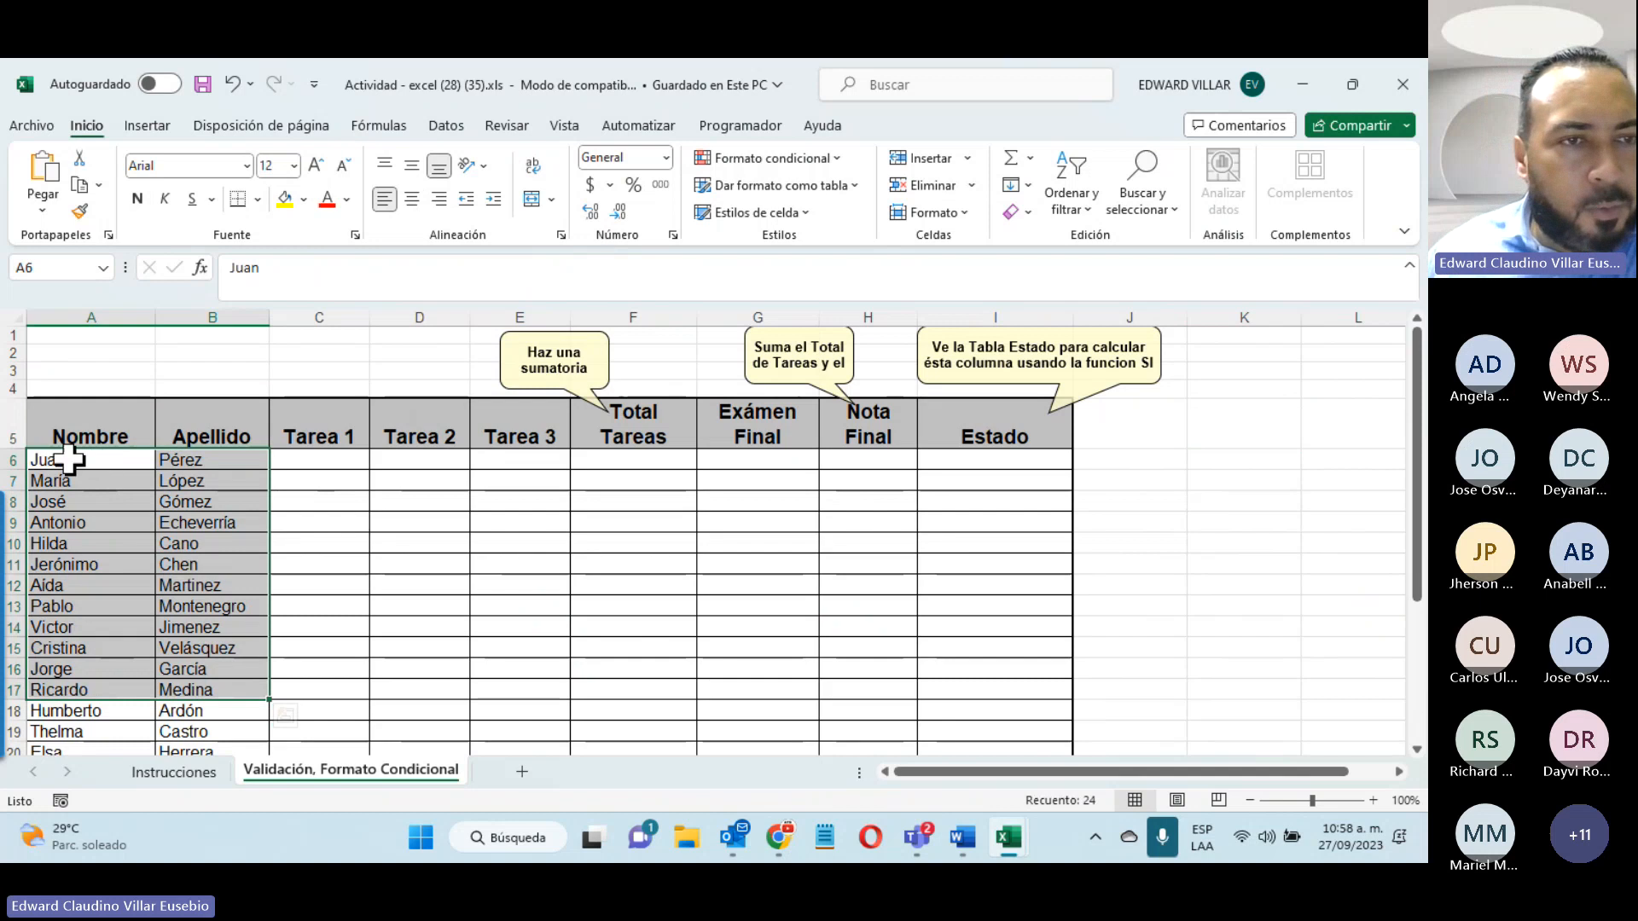
drag(74, 460, 191, 723)
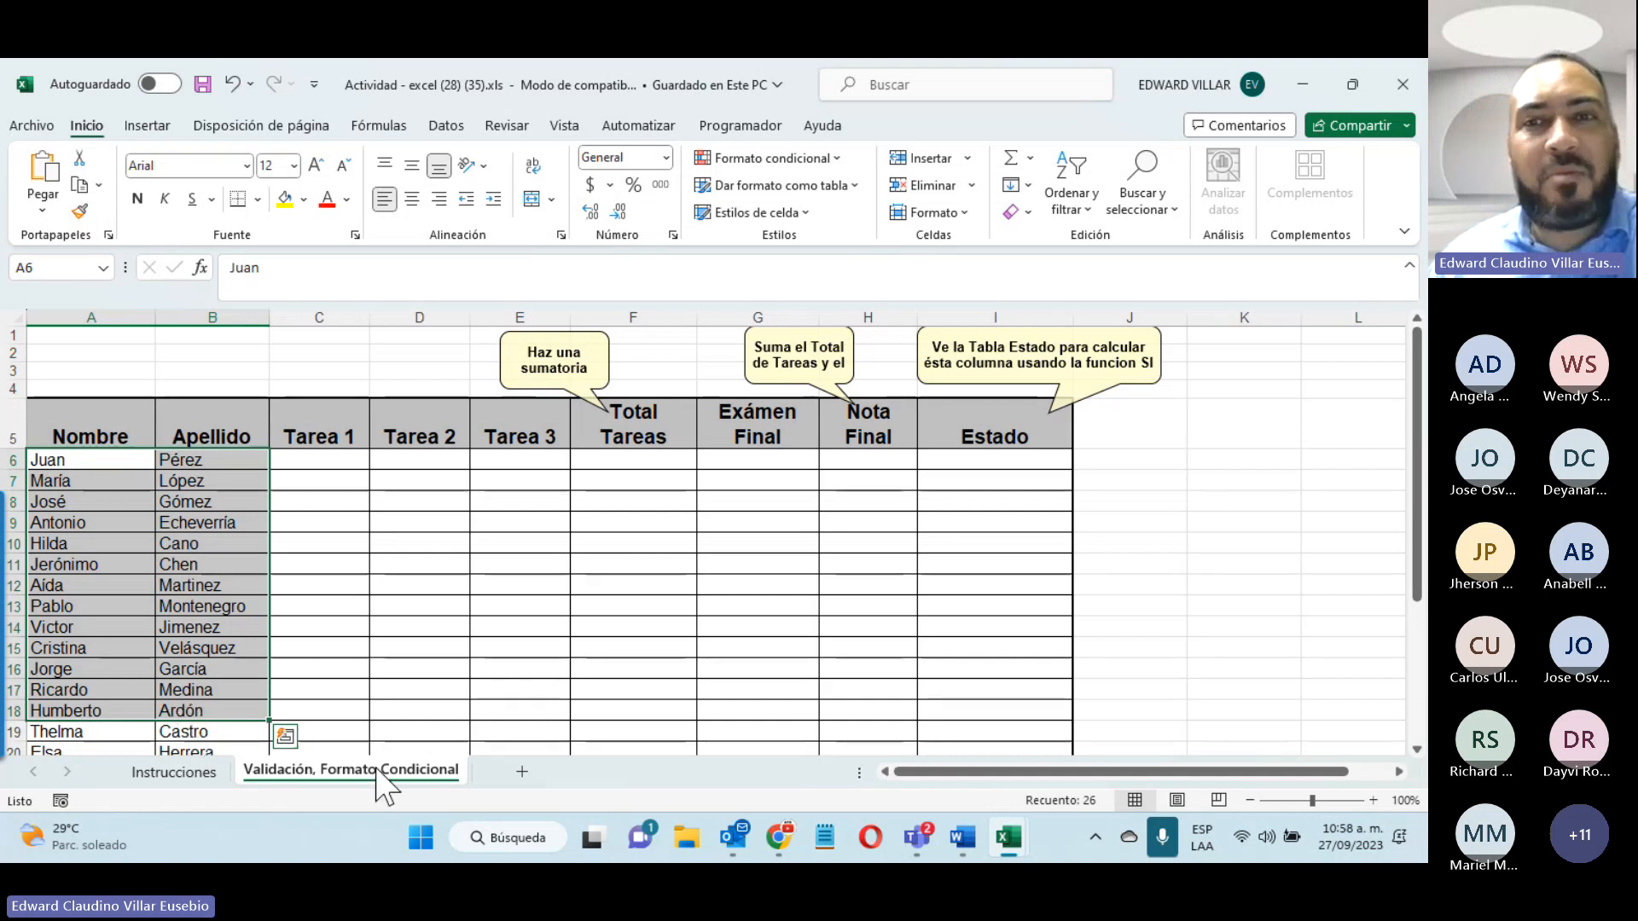
click(1261, 687)
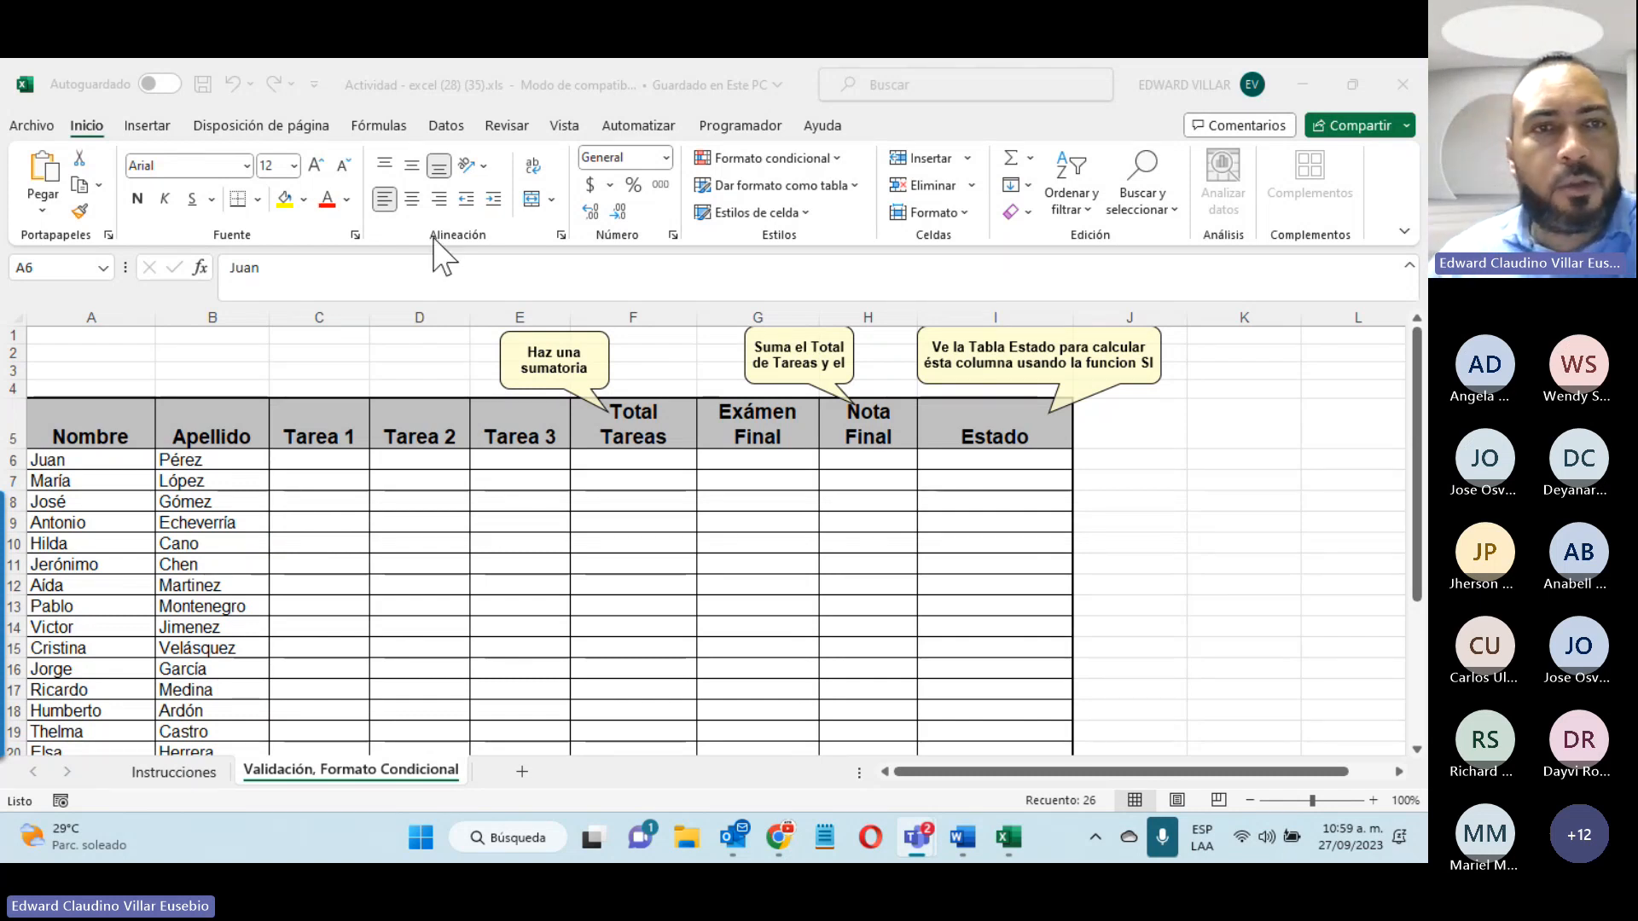
Step: Select cells in the Tarea 1, Tarea 2, Tarea 3, Total Tareas, Exámen Final and Nota Final columns in turn to point out each one
click(304, 460)
drag(305, 460, 319, 683)
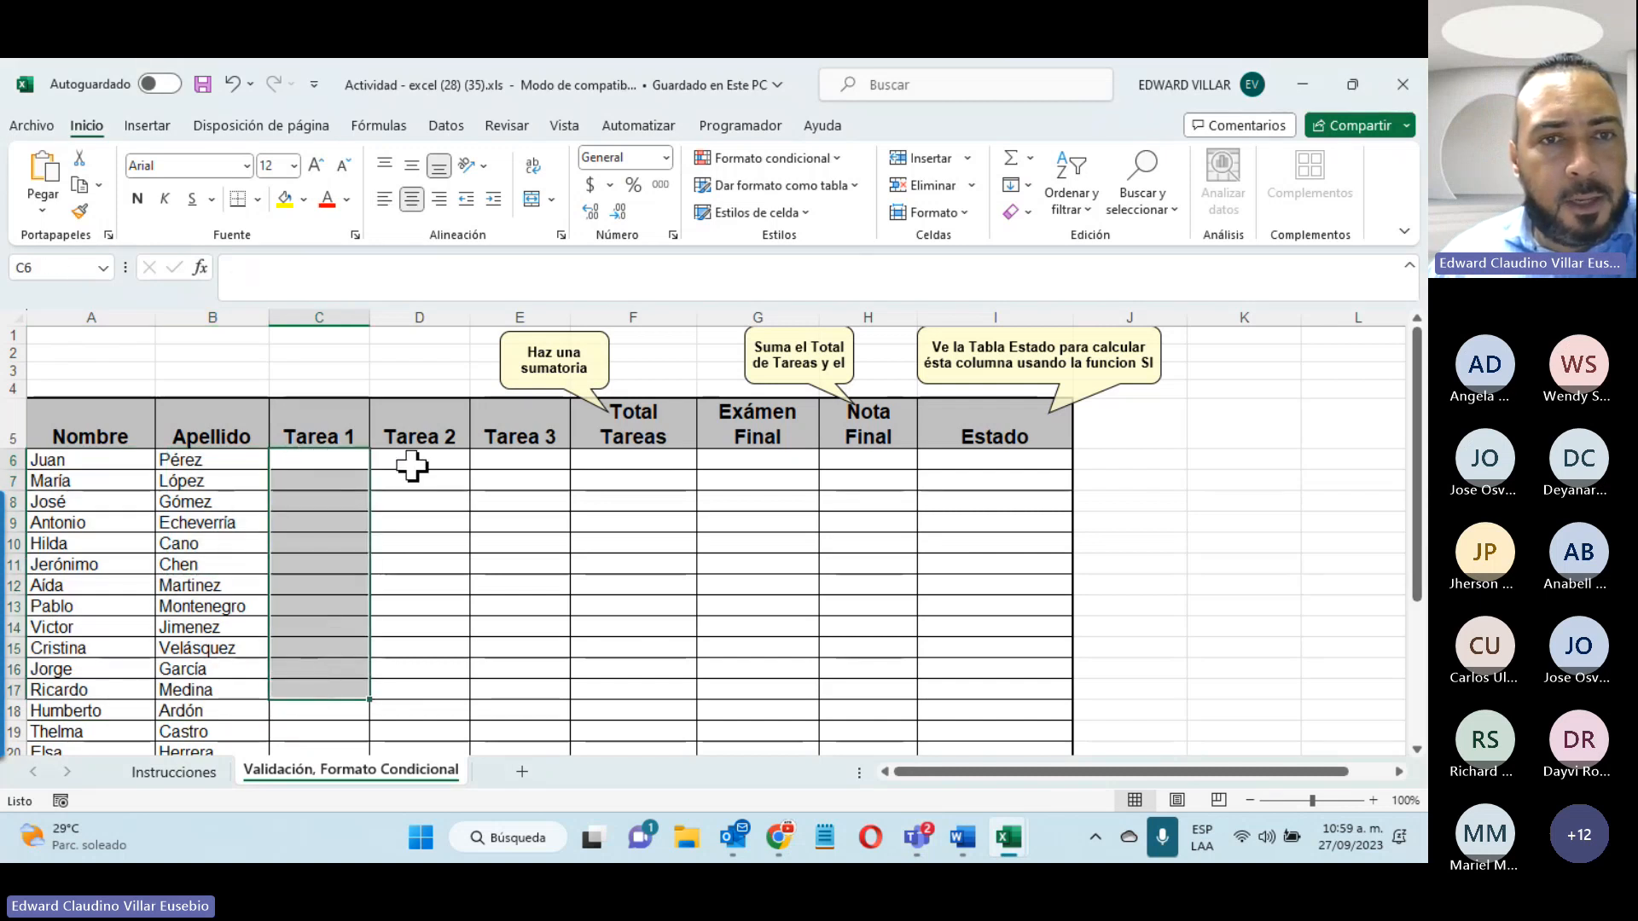
drag(413, 464, 418, 605)
drag(513, 456, 501, 628)
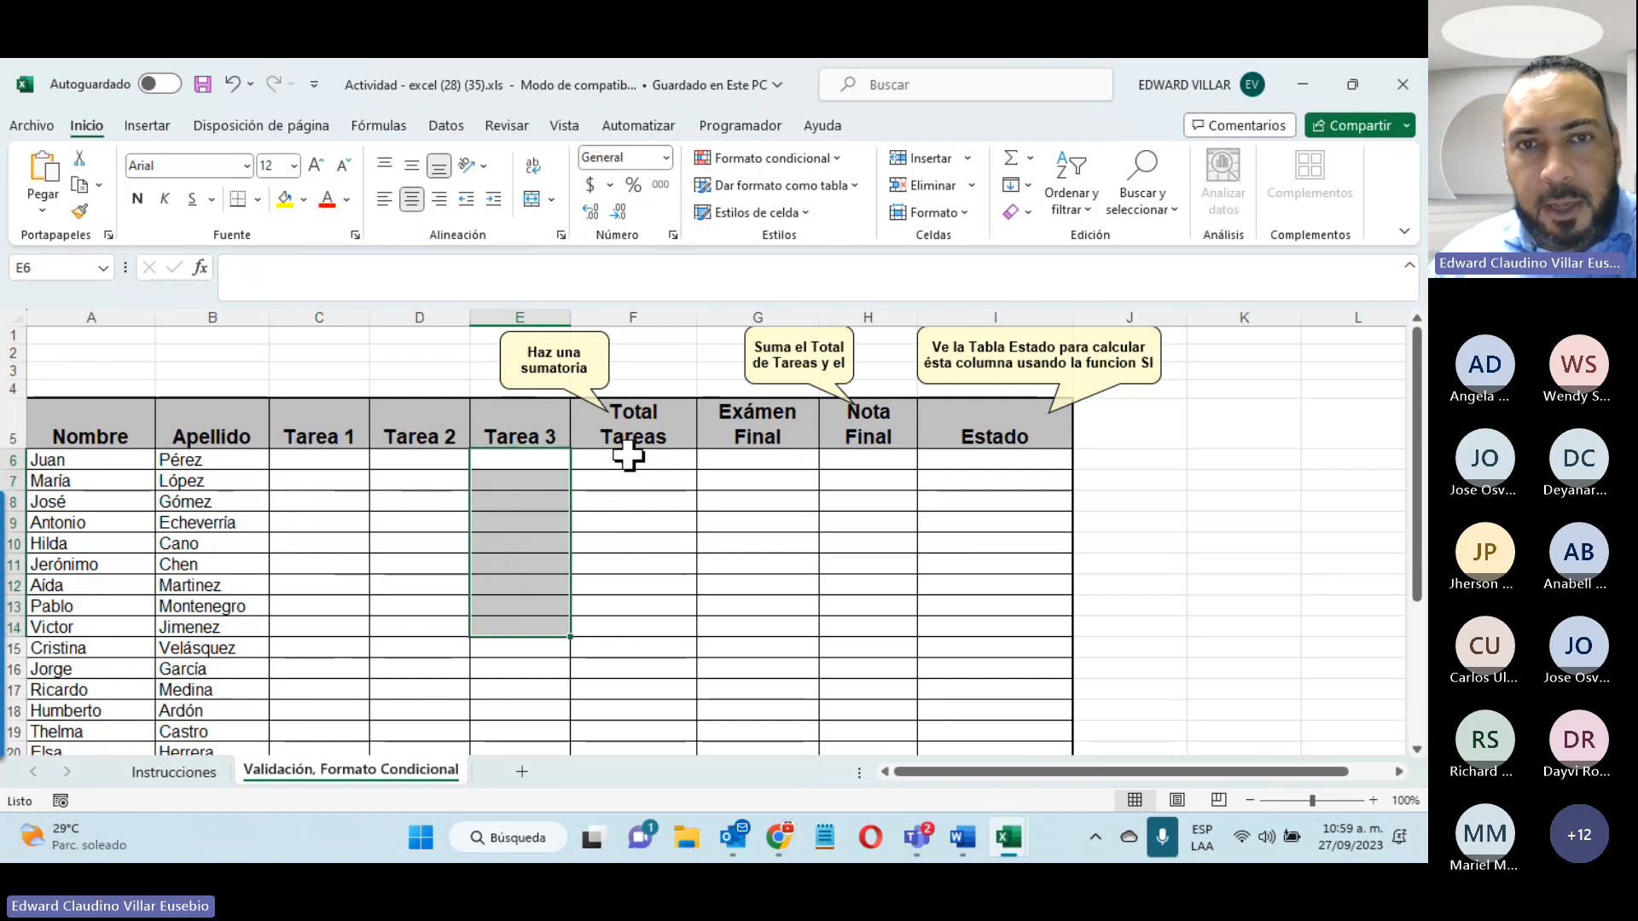
drag(611, 456, 597, 669)
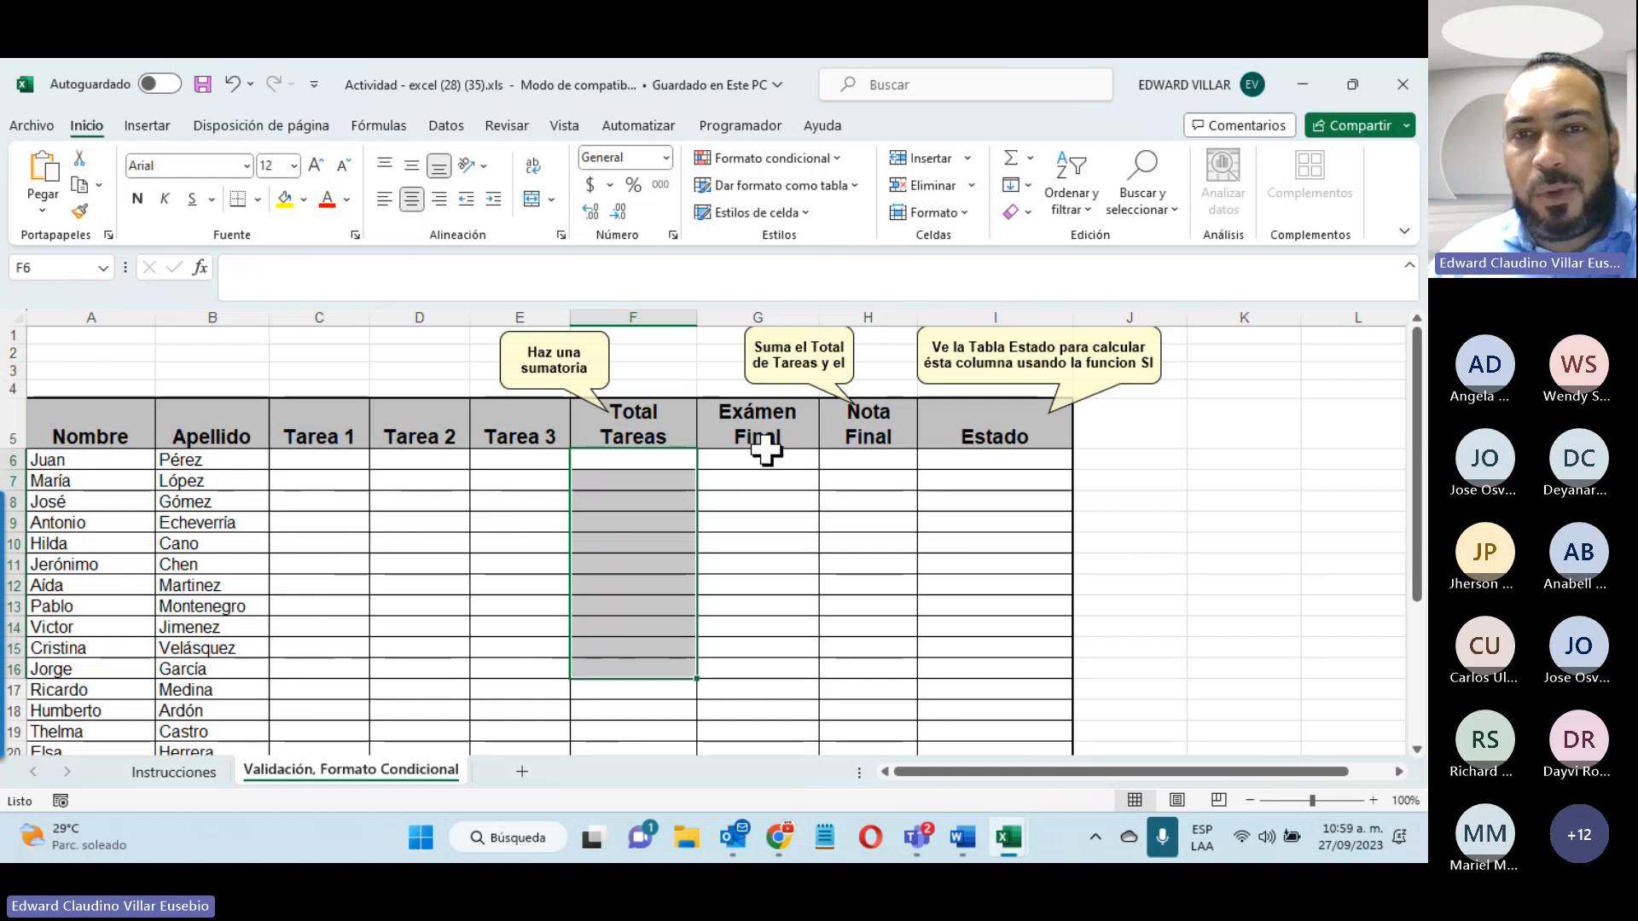
drag(750, 457, 733, 609)
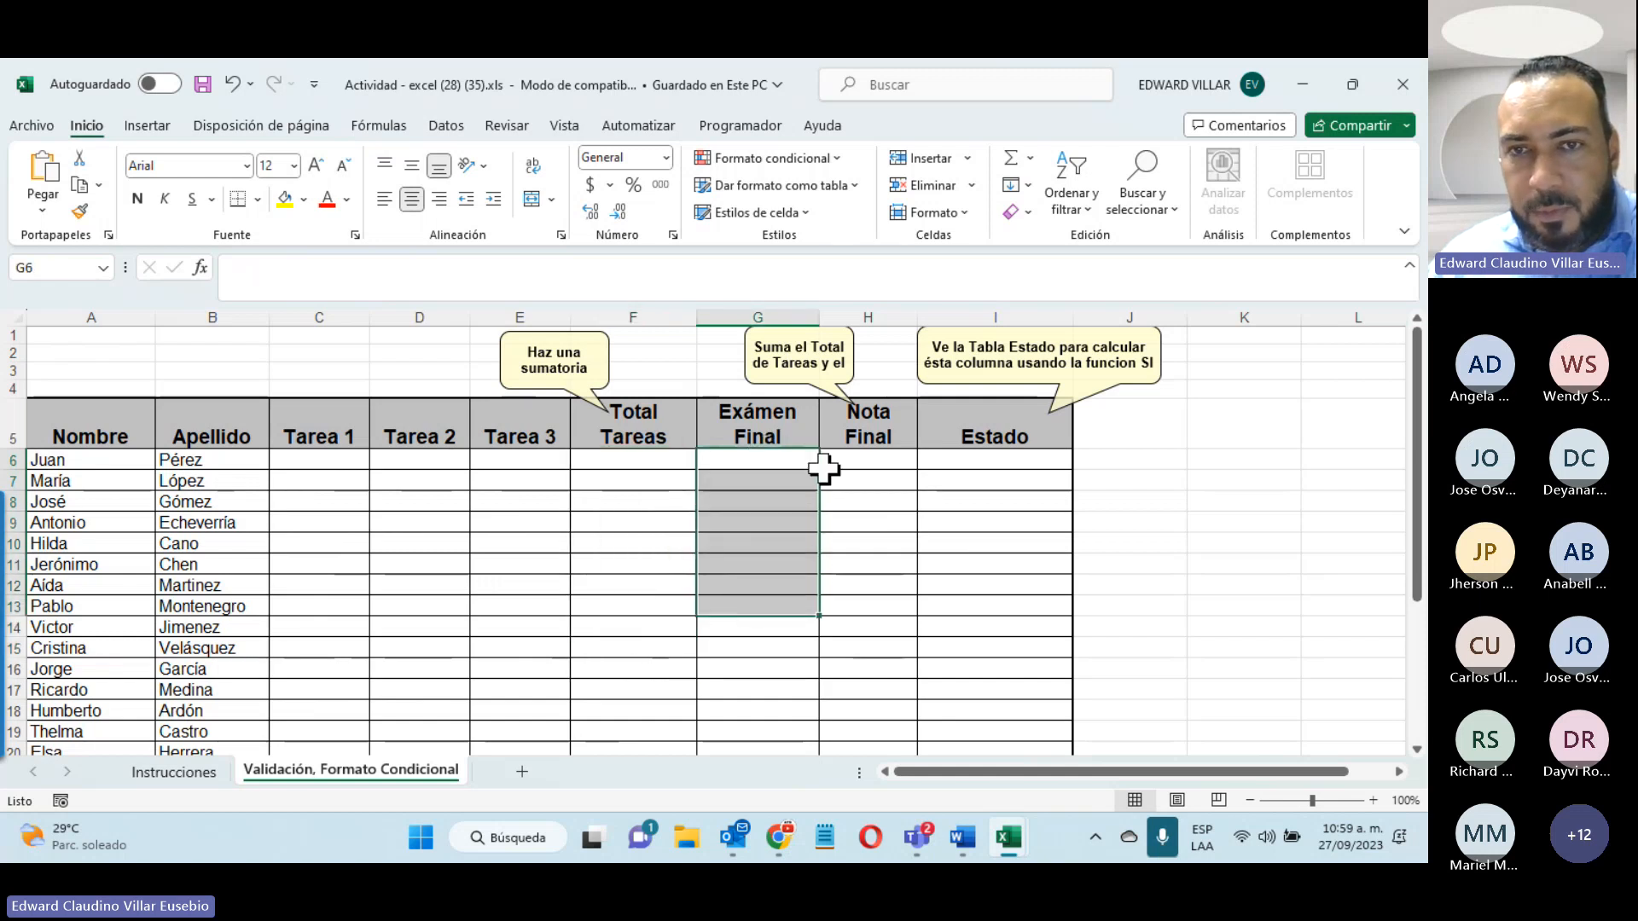
drag(867, 455, 838, 600)
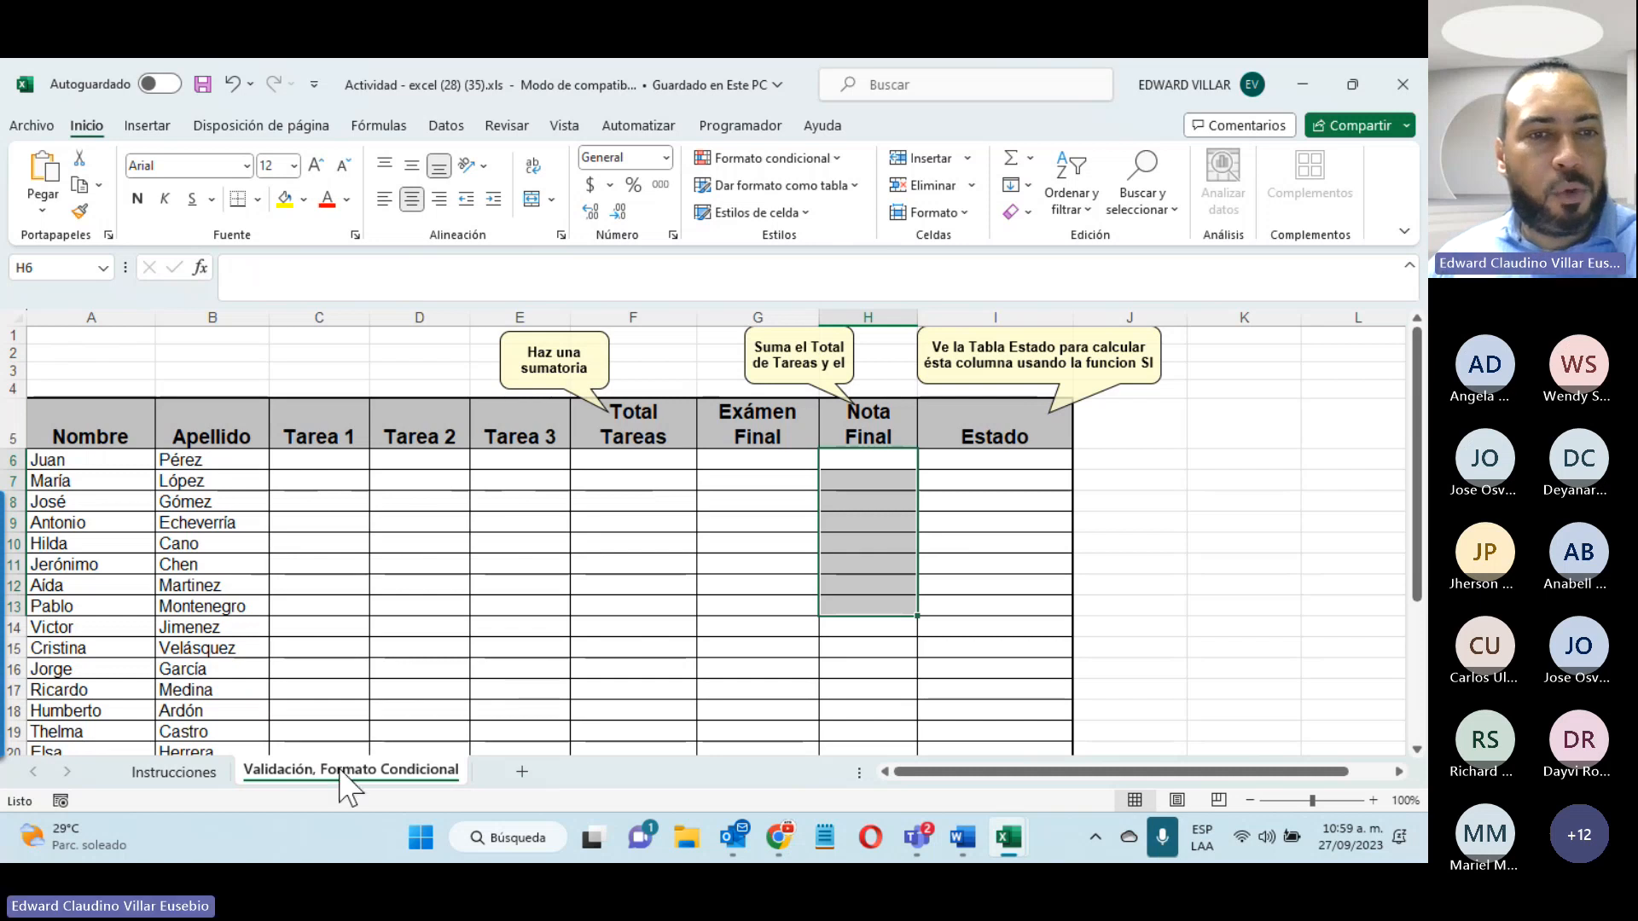
Step: Examine the Estado column and the Estado criteria table below the student list, and select cells I6:I20
drag(994, 457, 1003, 625)
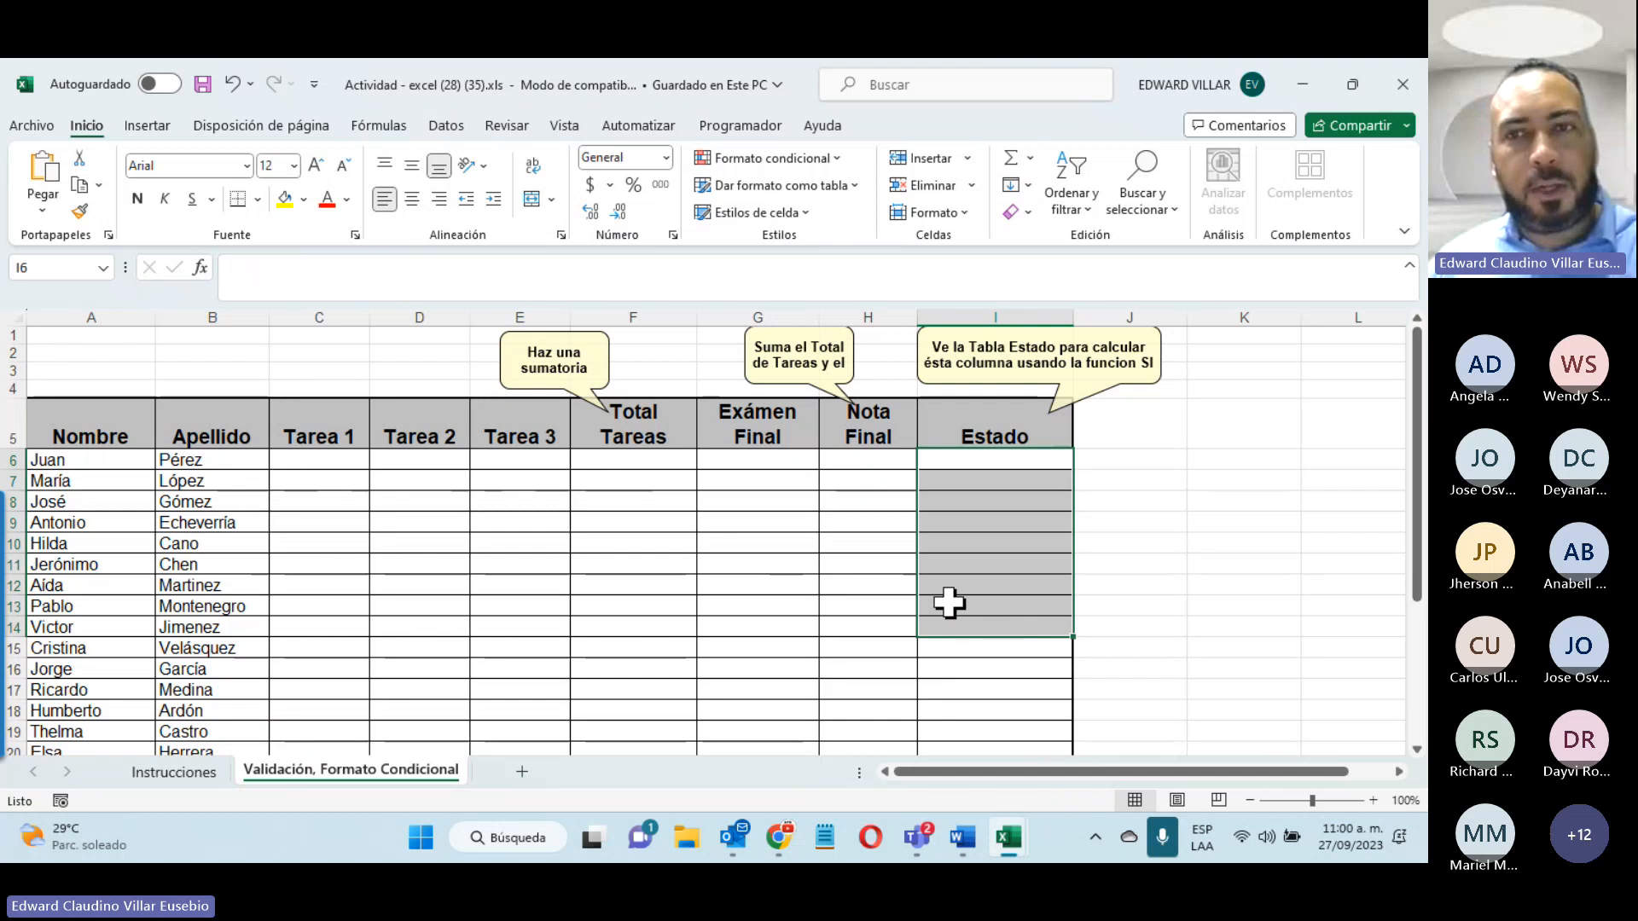
scroll(948, 602, down, 3)
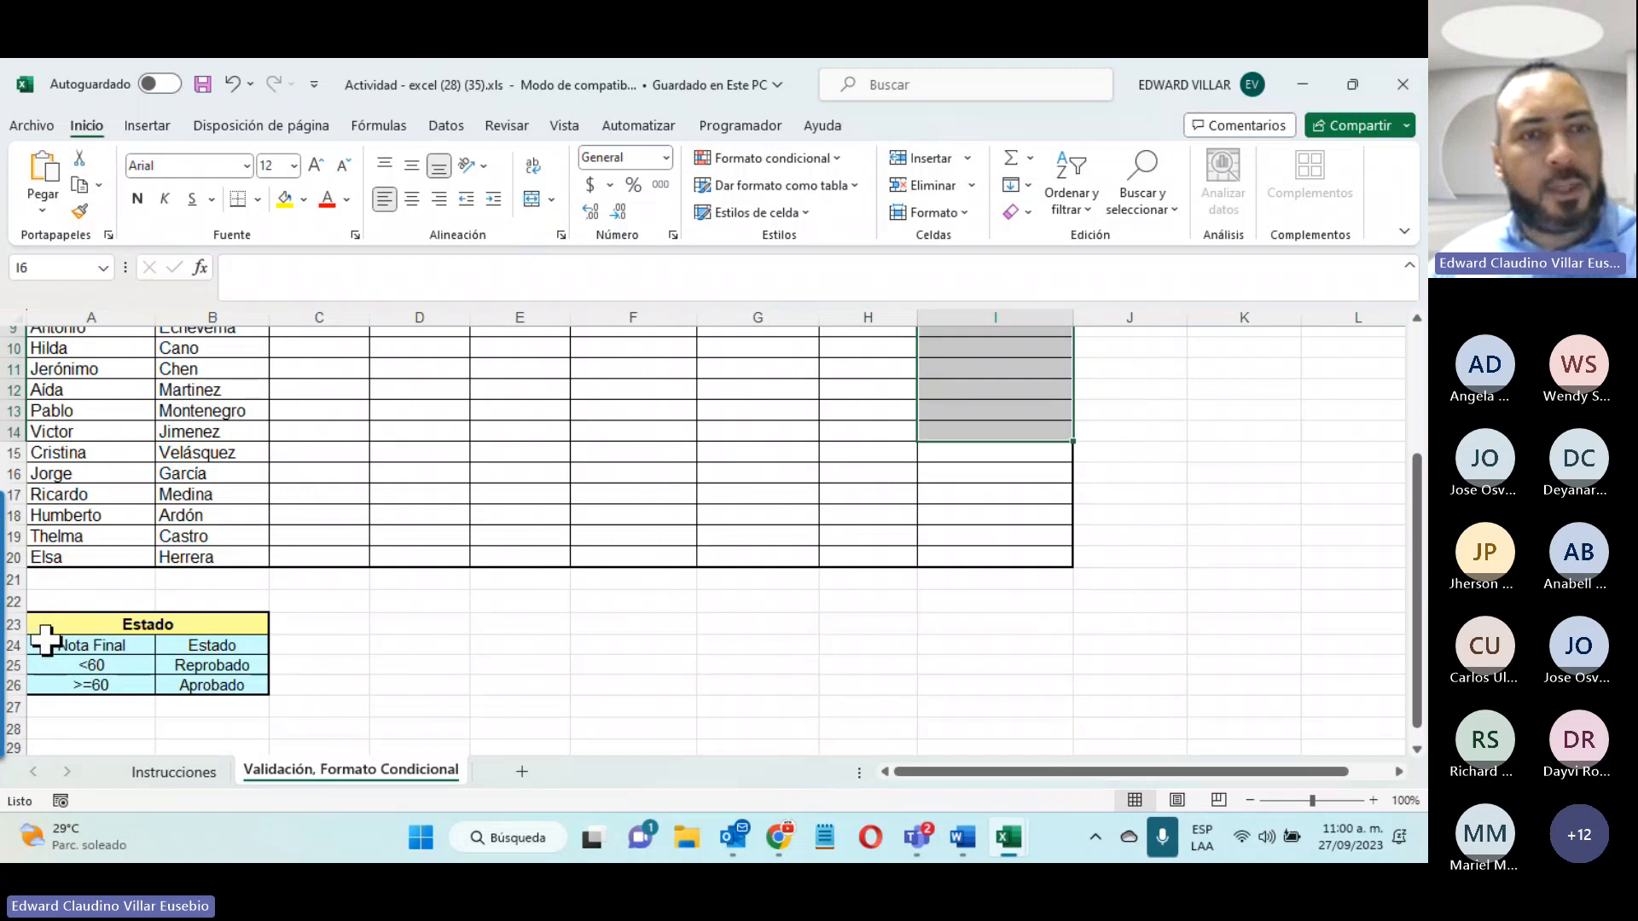
scroll(809, 718, up, 3)
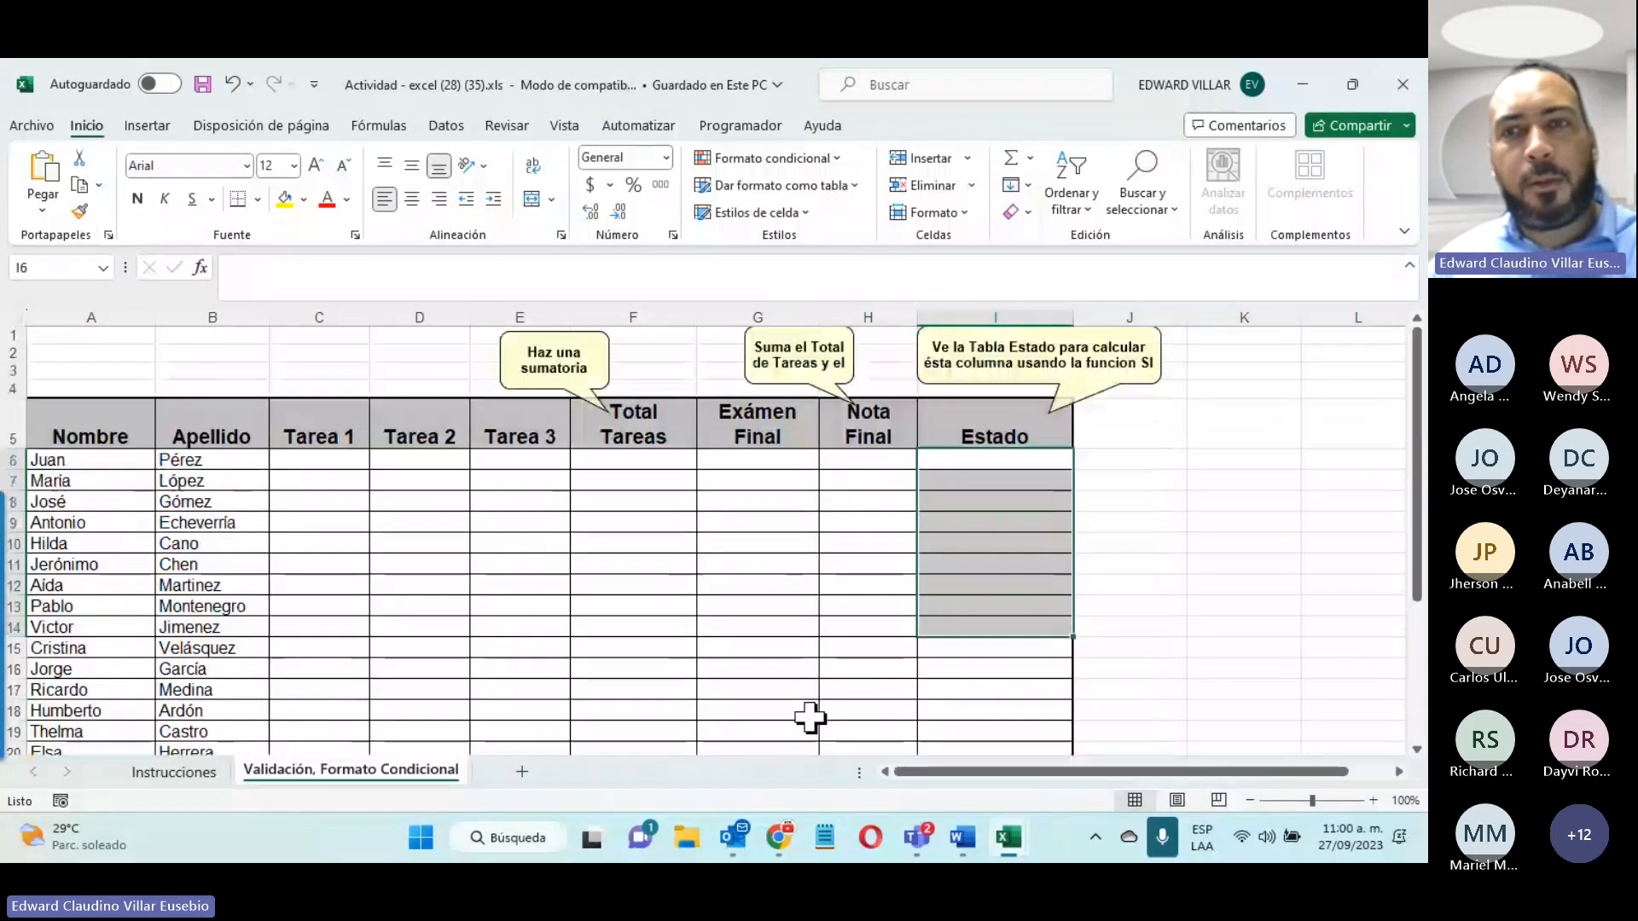
drag(958, 458, 961, 724)
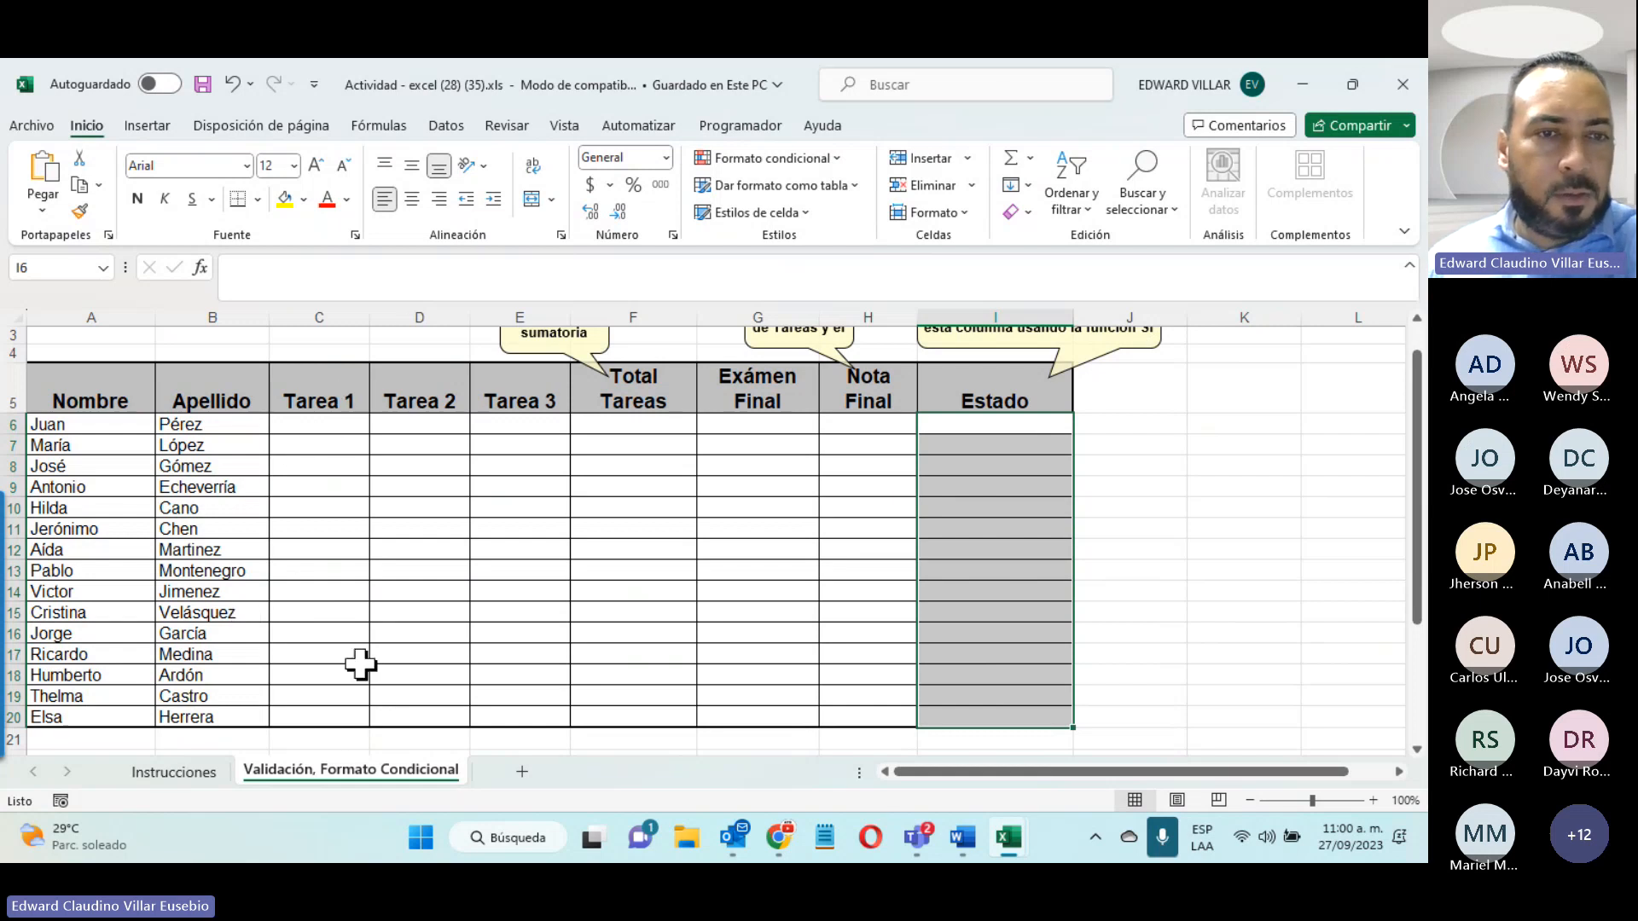
Step: On the Instrucciones sheet, fill the Tarea columns instruction (B1:F1) and the Examen final instruction (B3:E3) with yellow
click(192, 778)
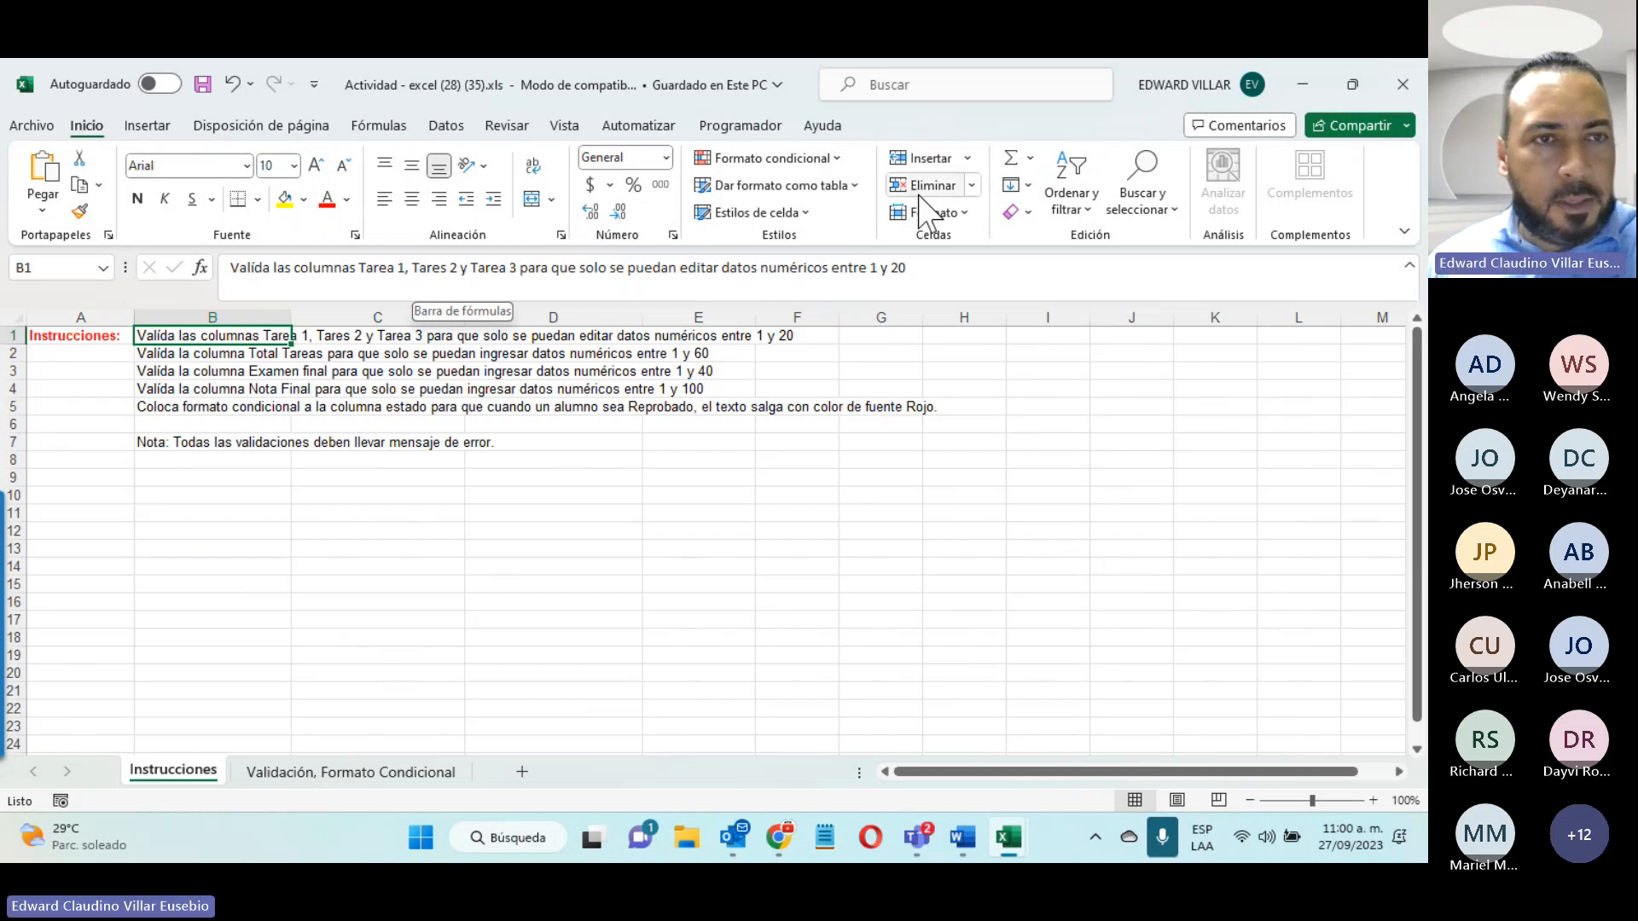
drag(213, 335, 797, 335)
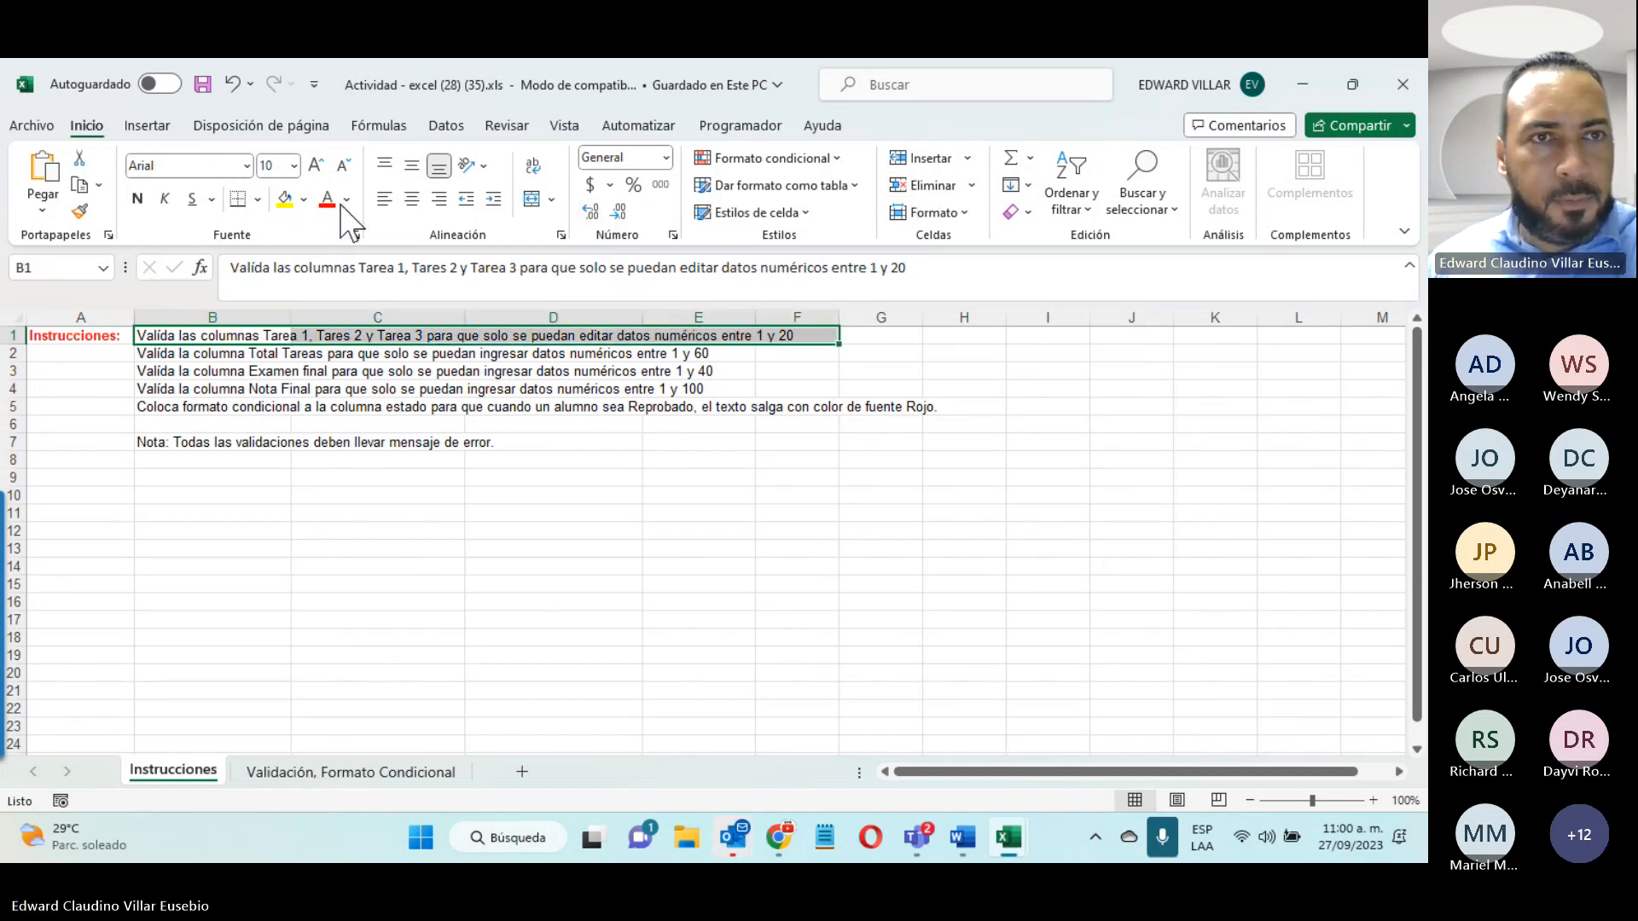
click(285, 199)
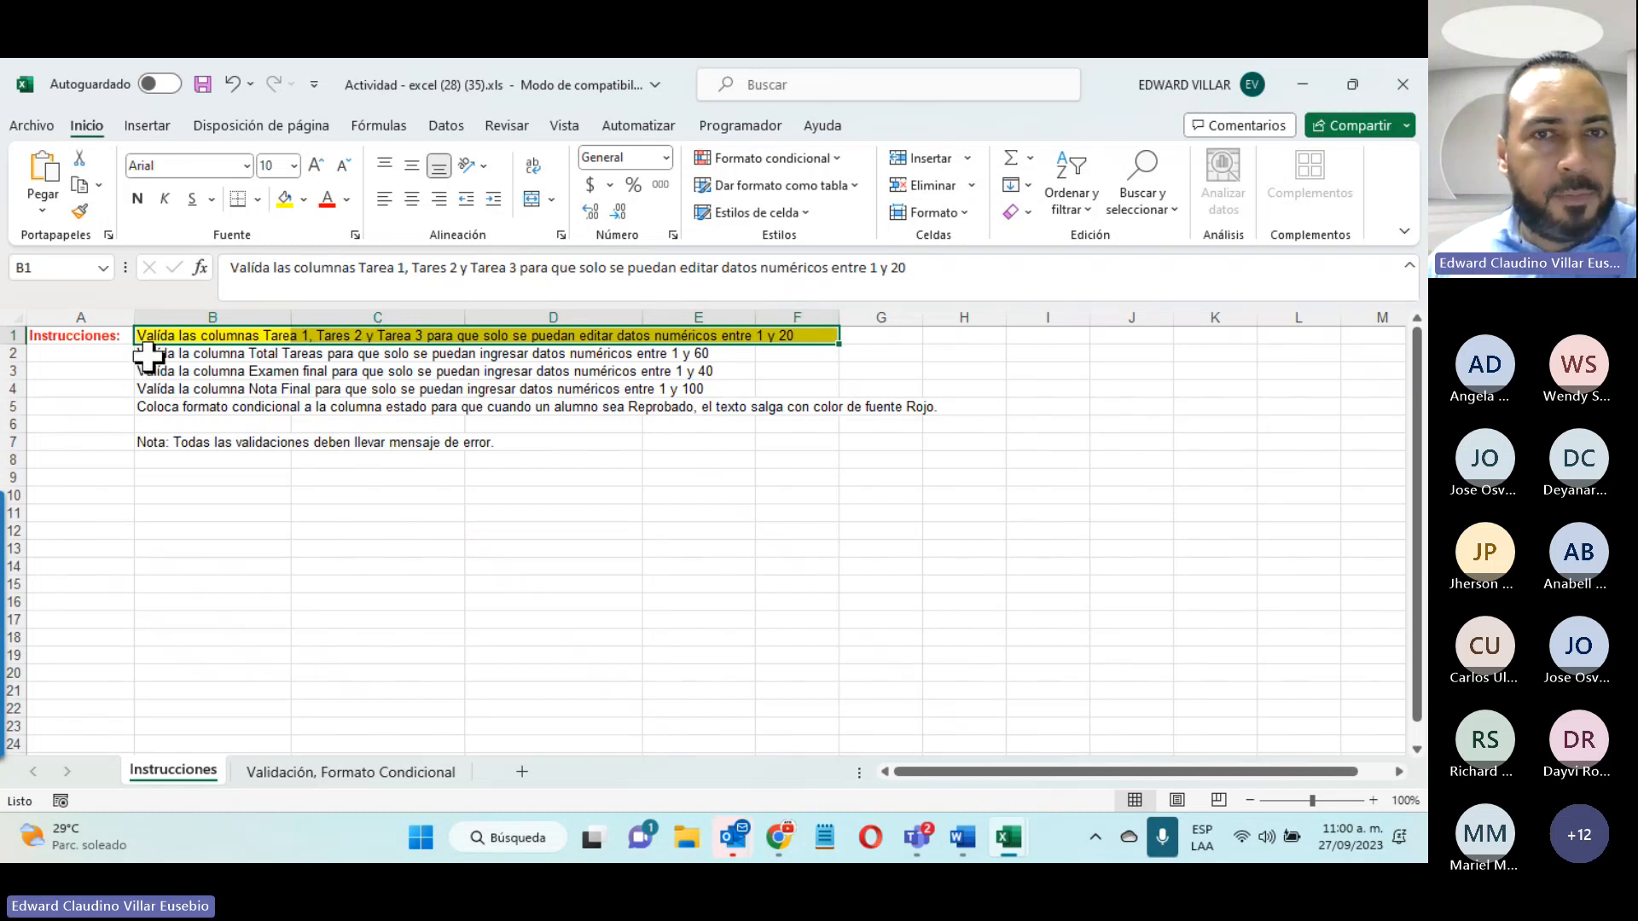
drag(146, 370, 669, 369)
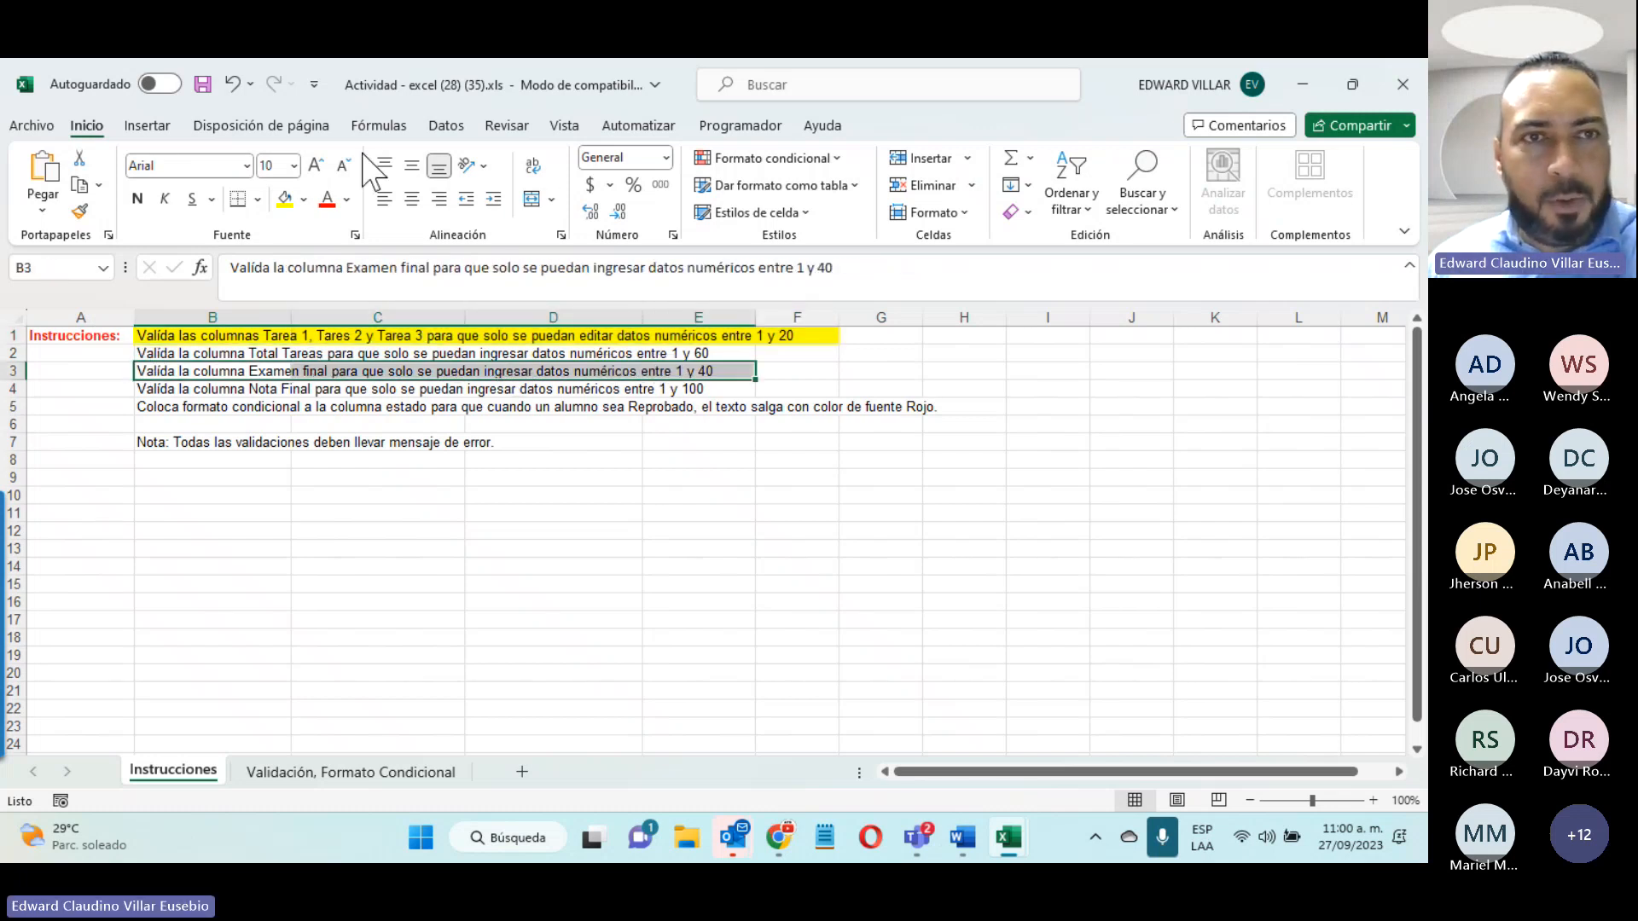
click(284, 198)
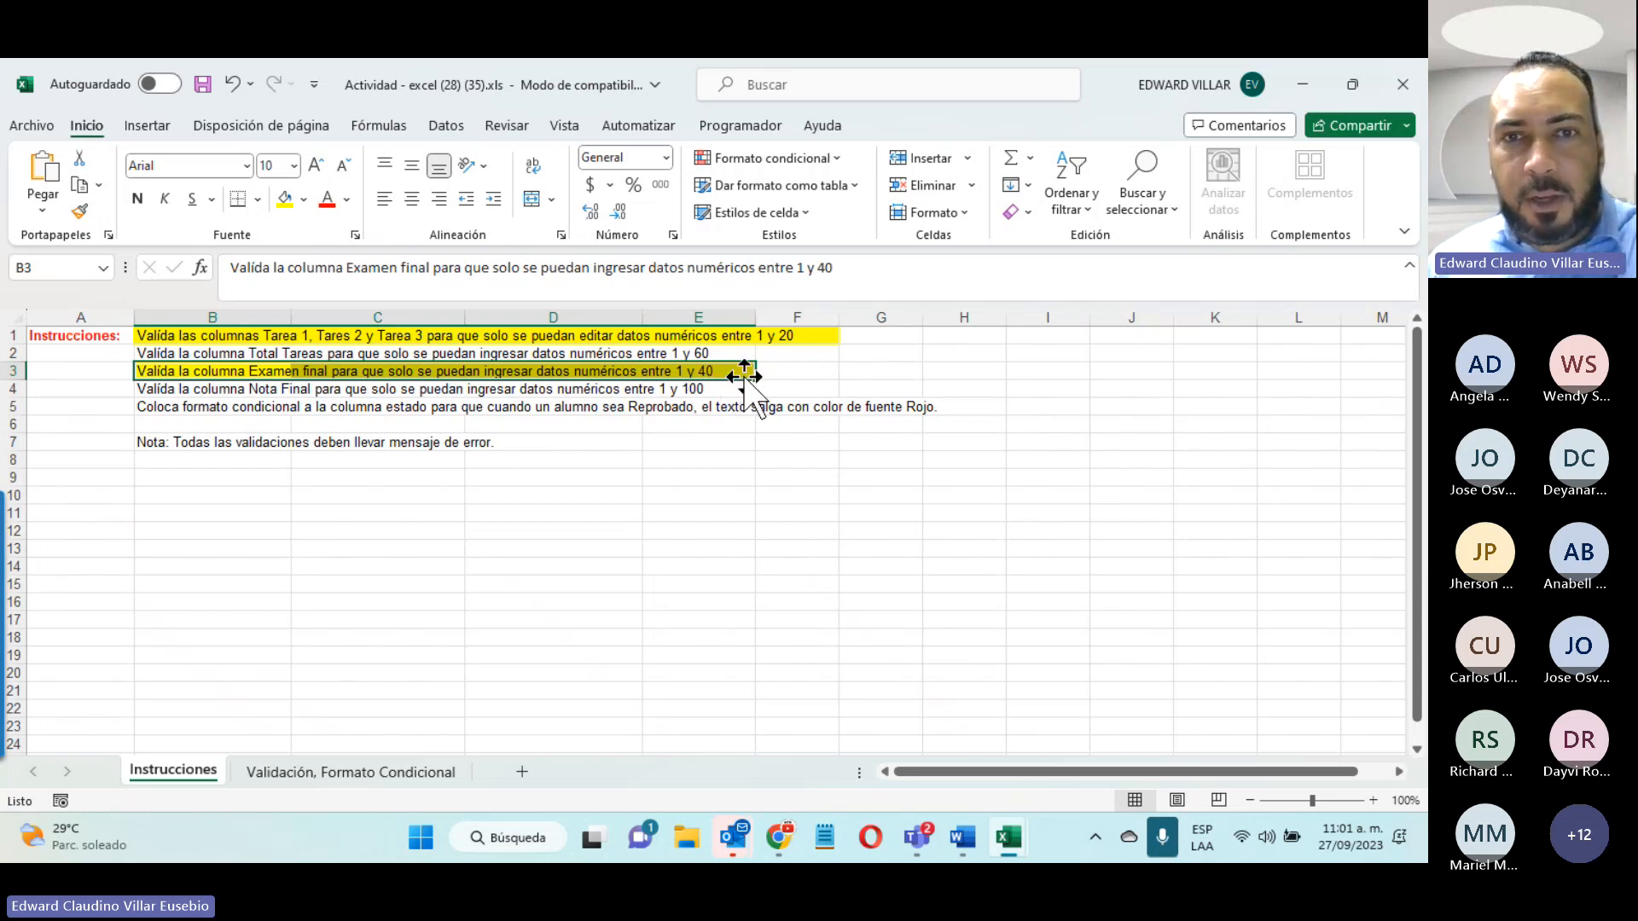
Step: On the Validación, Formato Condicional sheet, select the Total Tareas, Tarea 1 to Tarea 3 and Exámen Final cells in turn to point them out
click(388, 772)
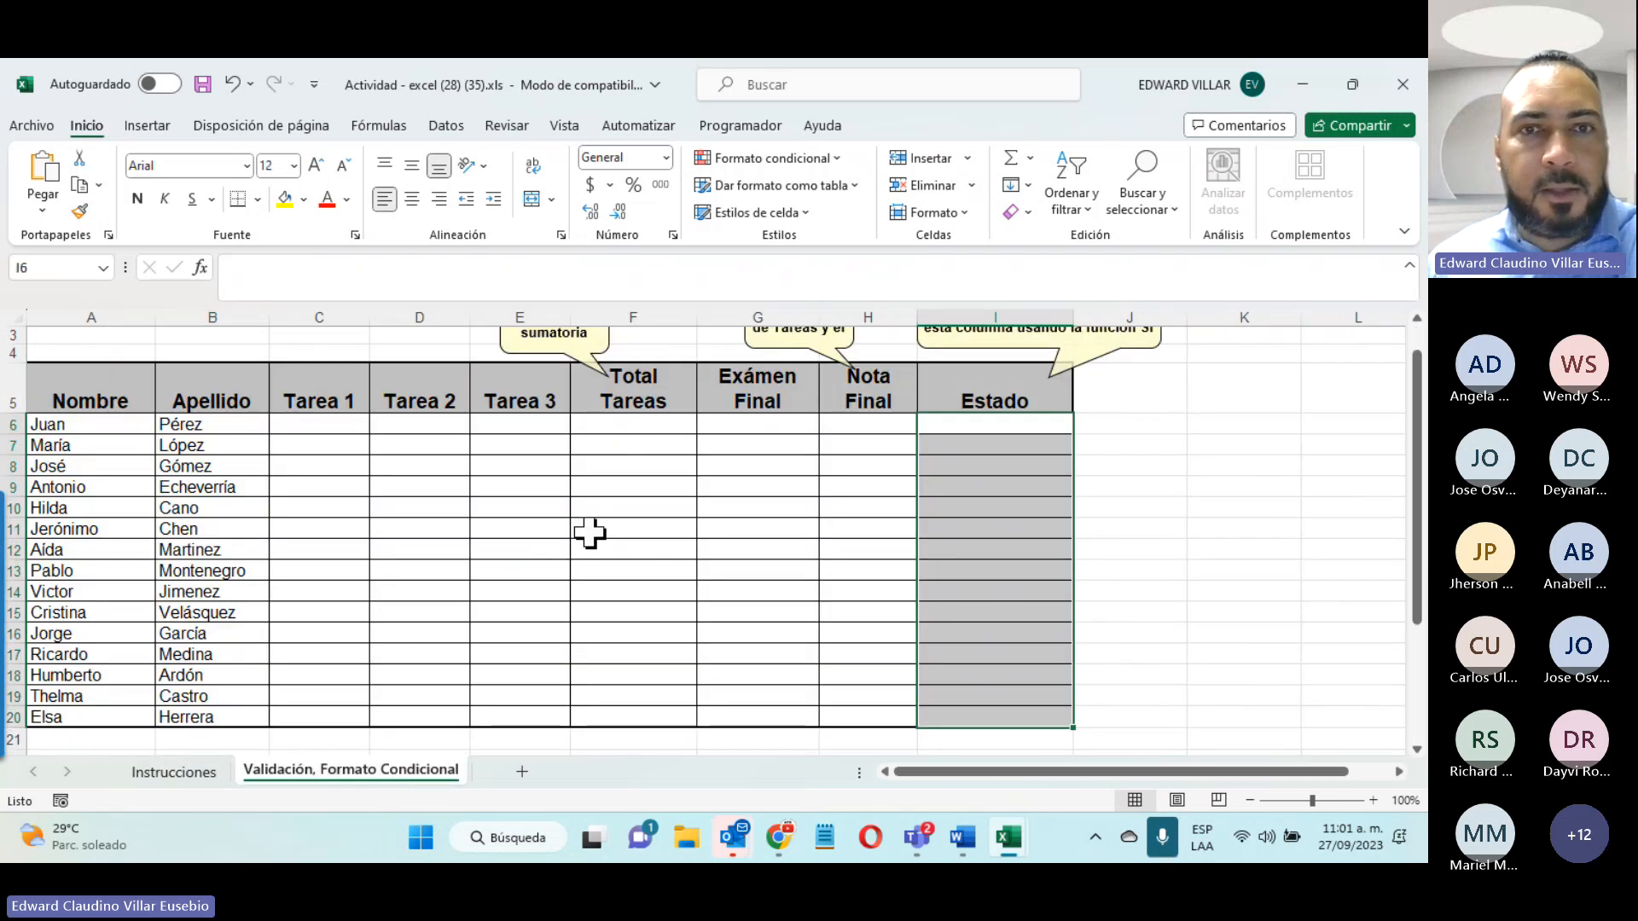
drag(606, 418, 607, 713)
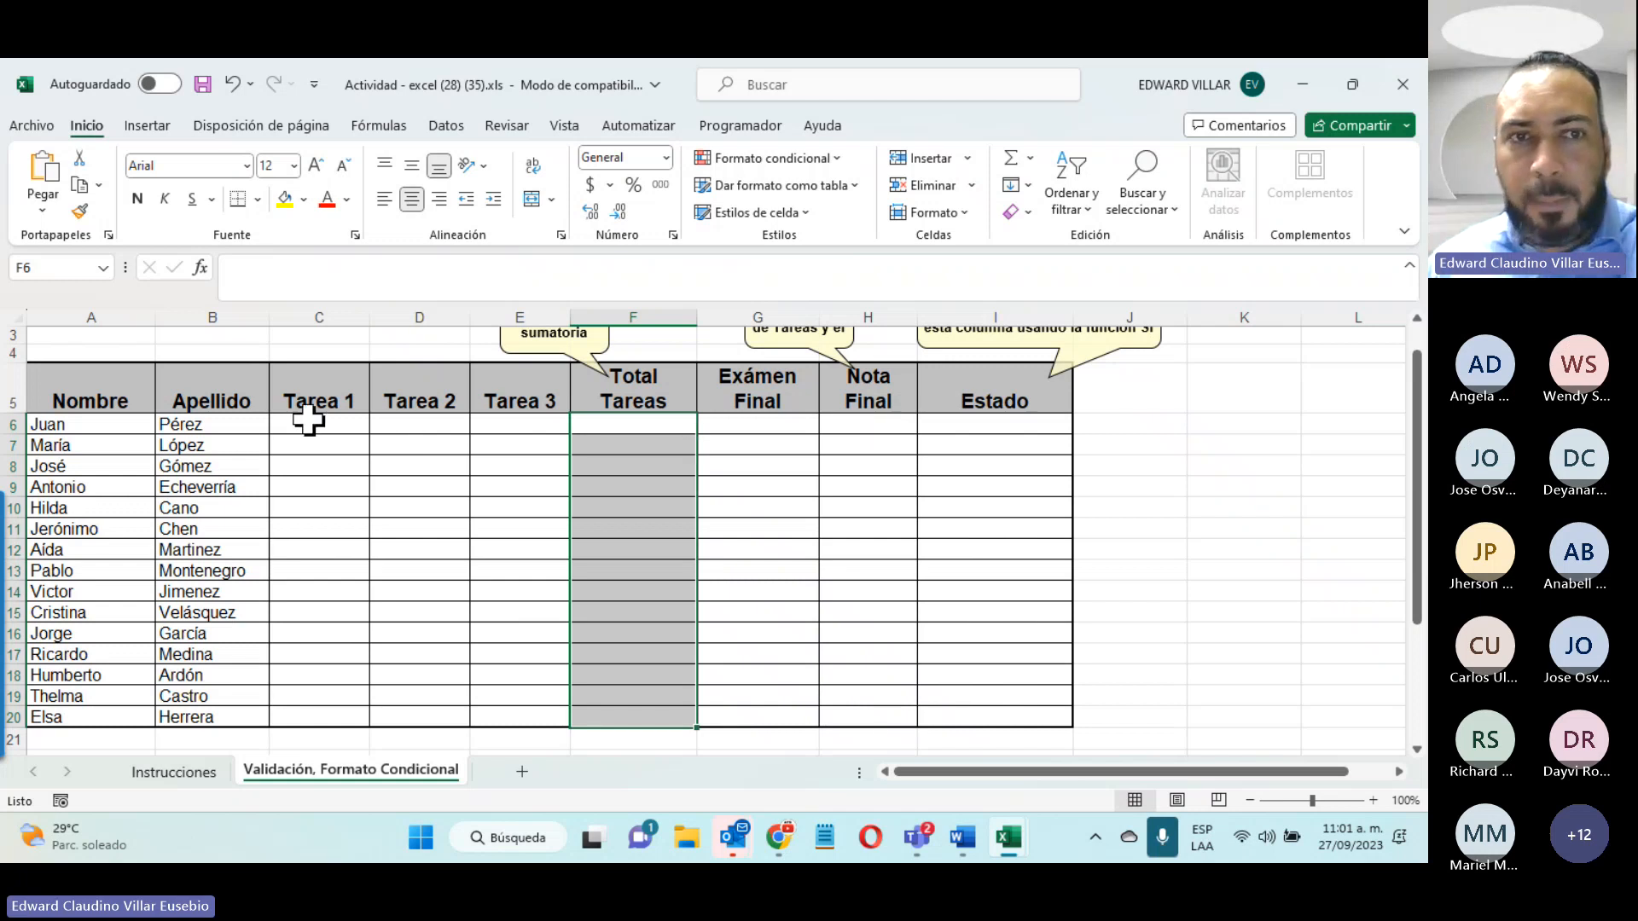
drag(309, 419, 500, 716)
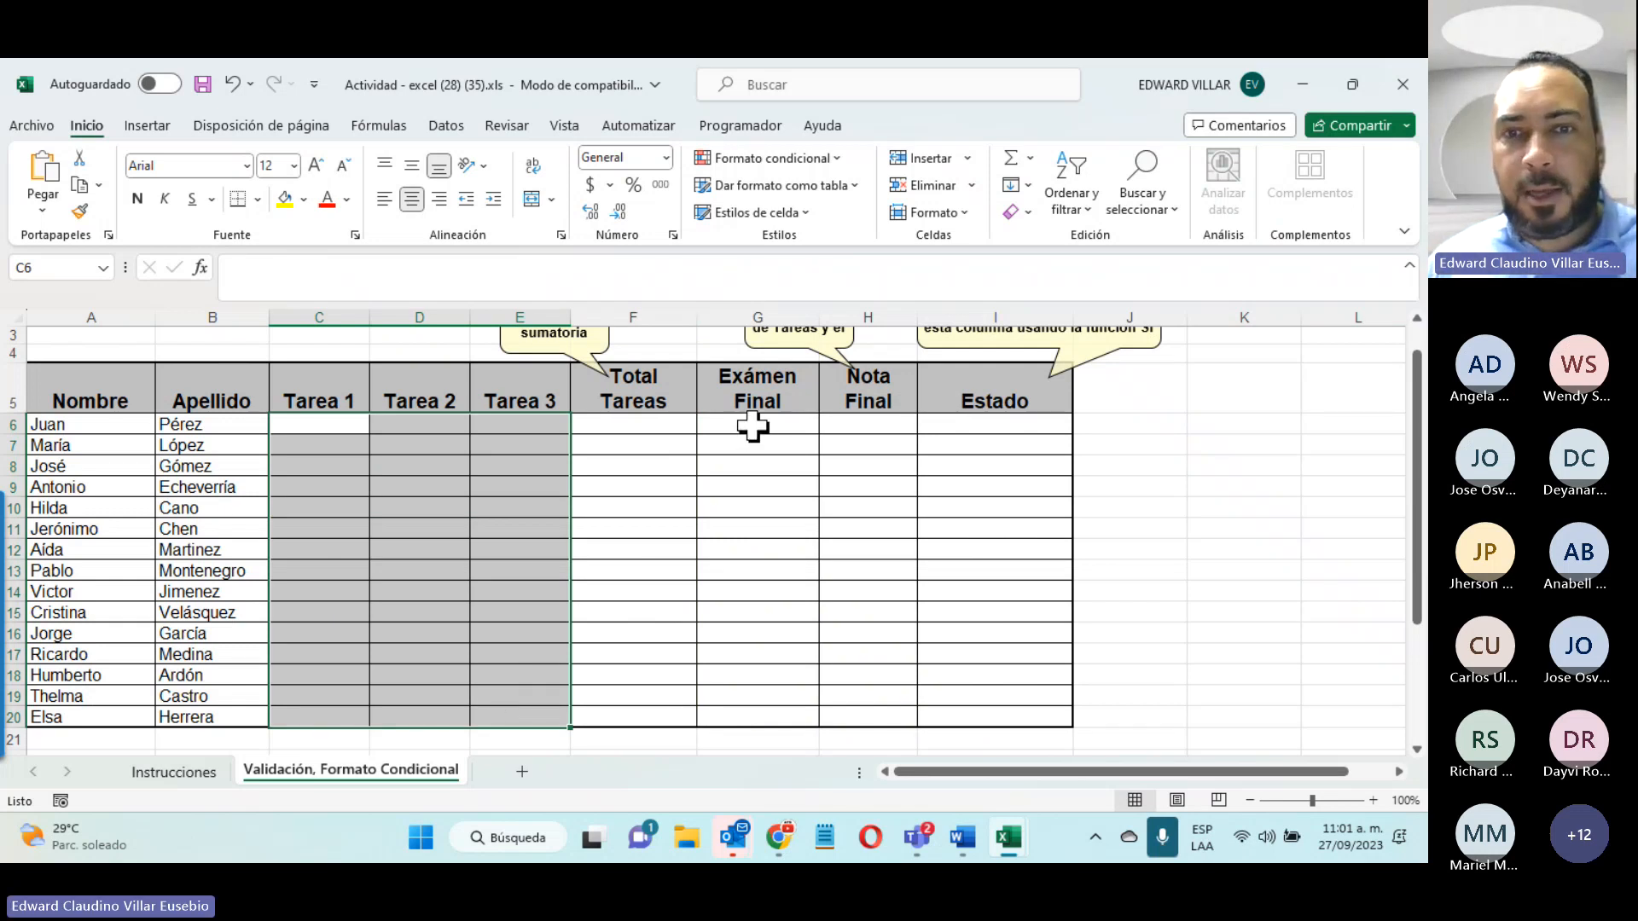
drag(750, 432, 727, 707)
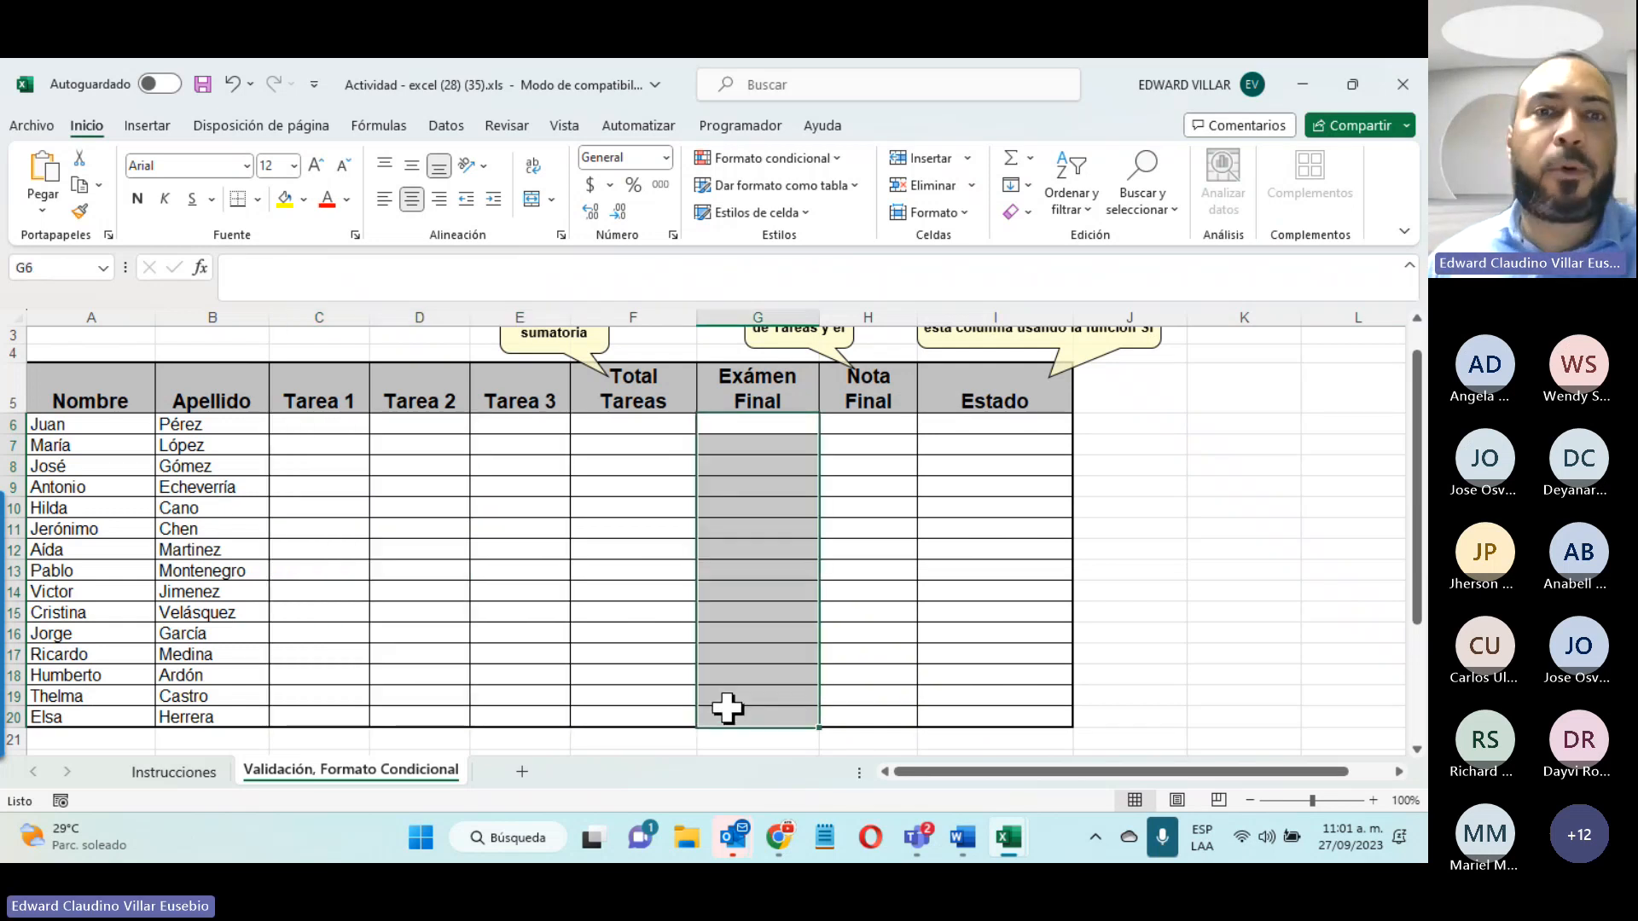
click(320, 426)
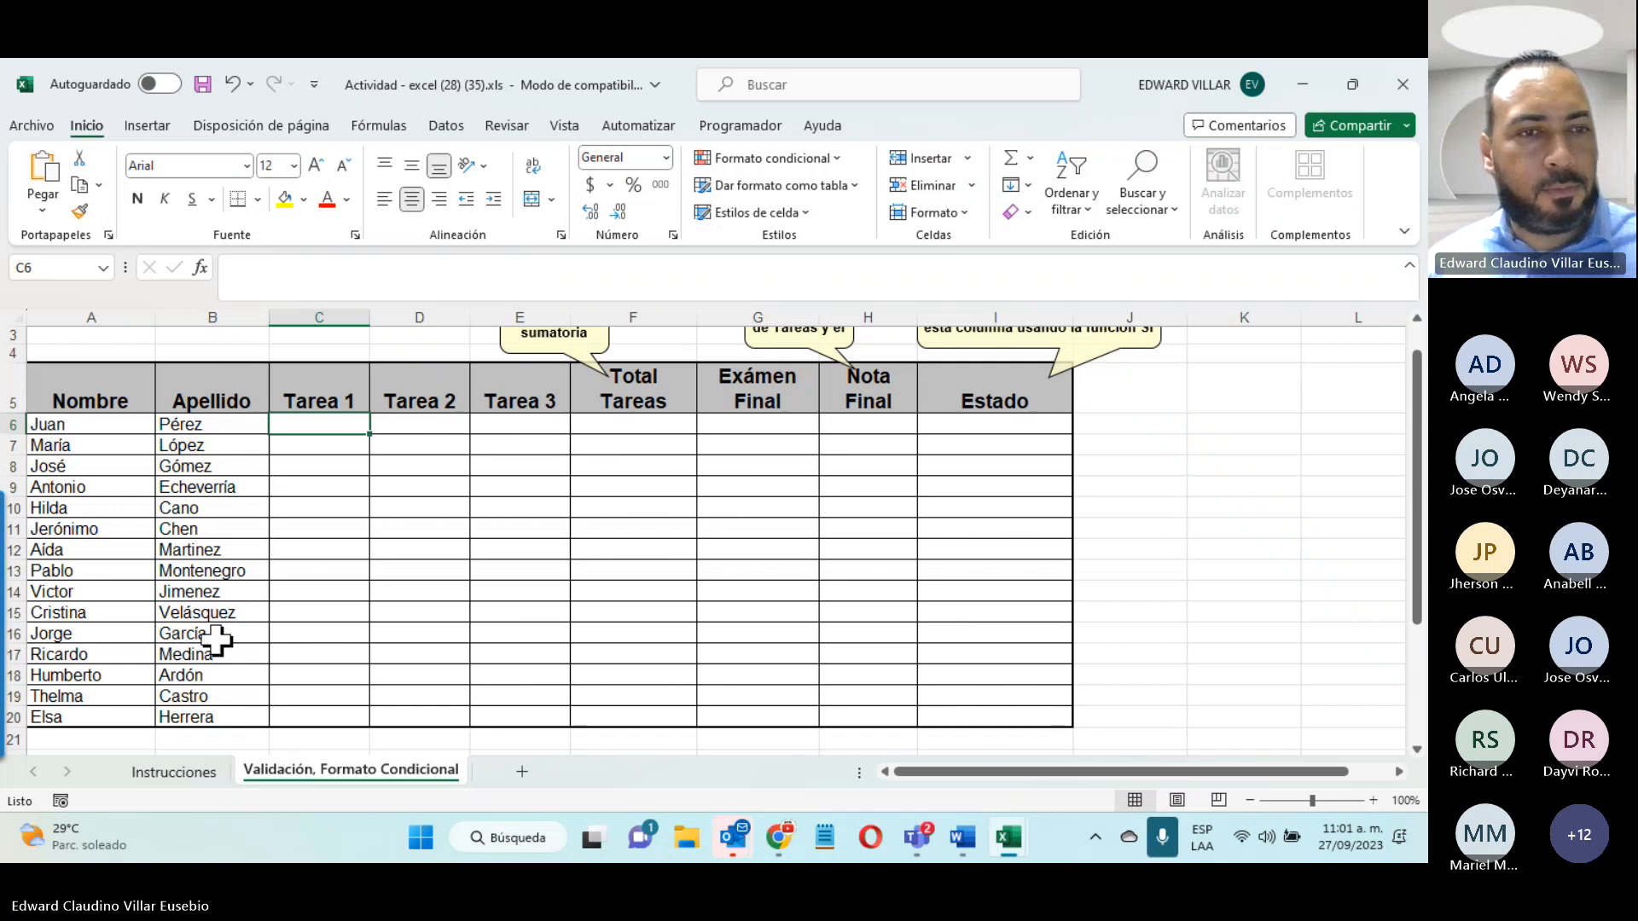
Step: On the Instrucciones sheet, fill the conditional formatting instruction (B5:H5) with yellow and select the Total Tareas and Nota Final instructions to point them out
click(174, 772)
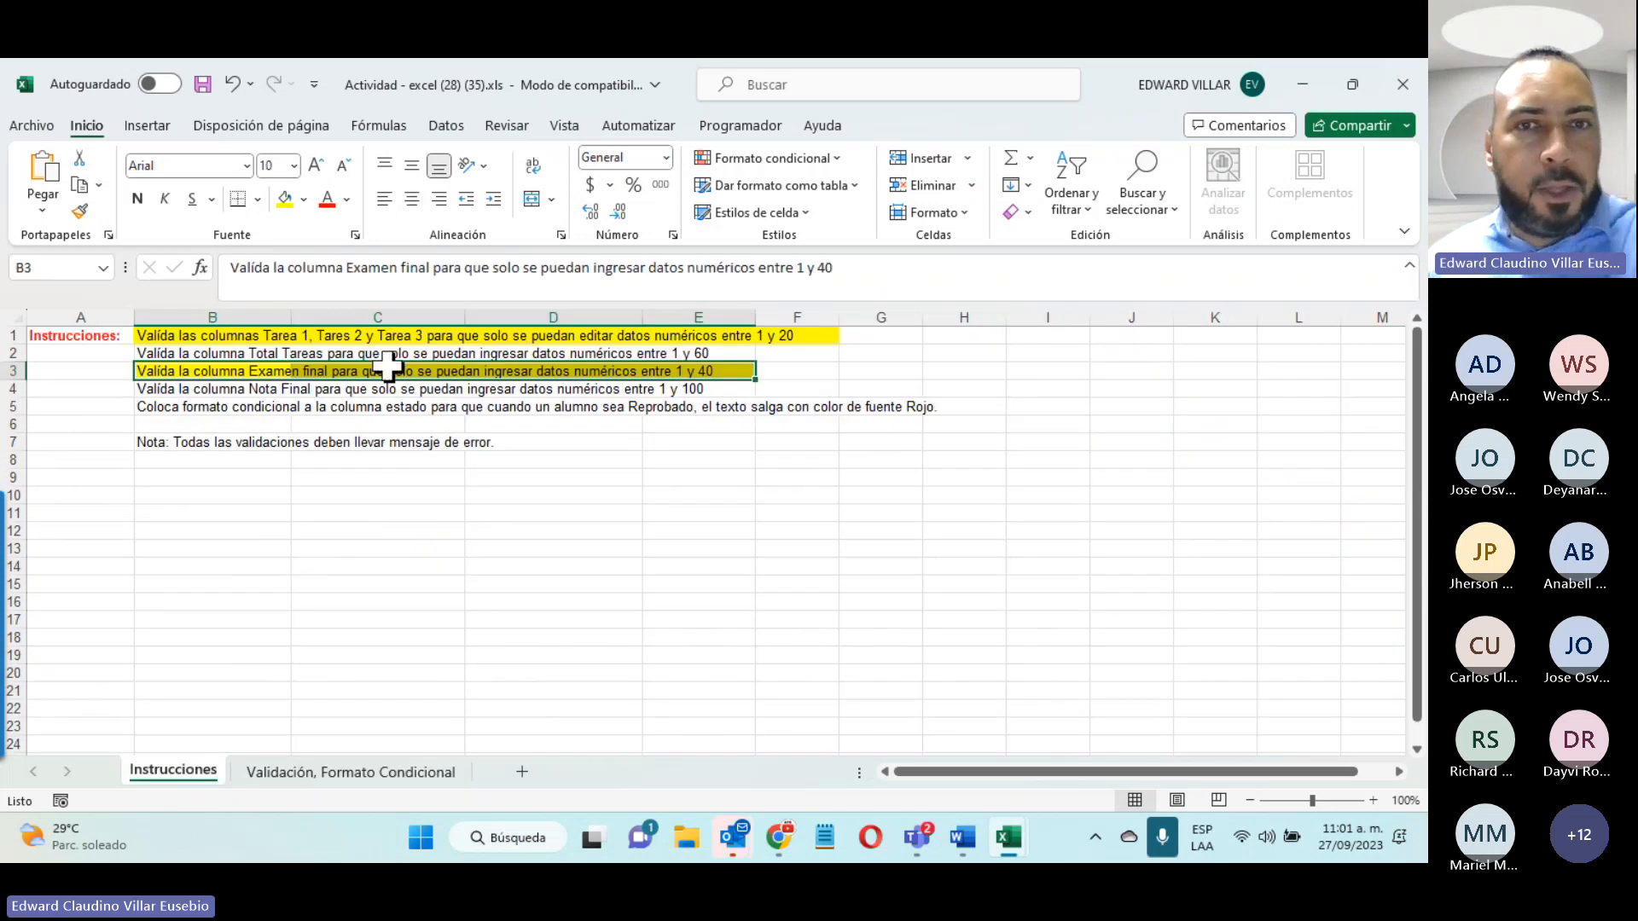
click(148, 413)
click(285, 198)
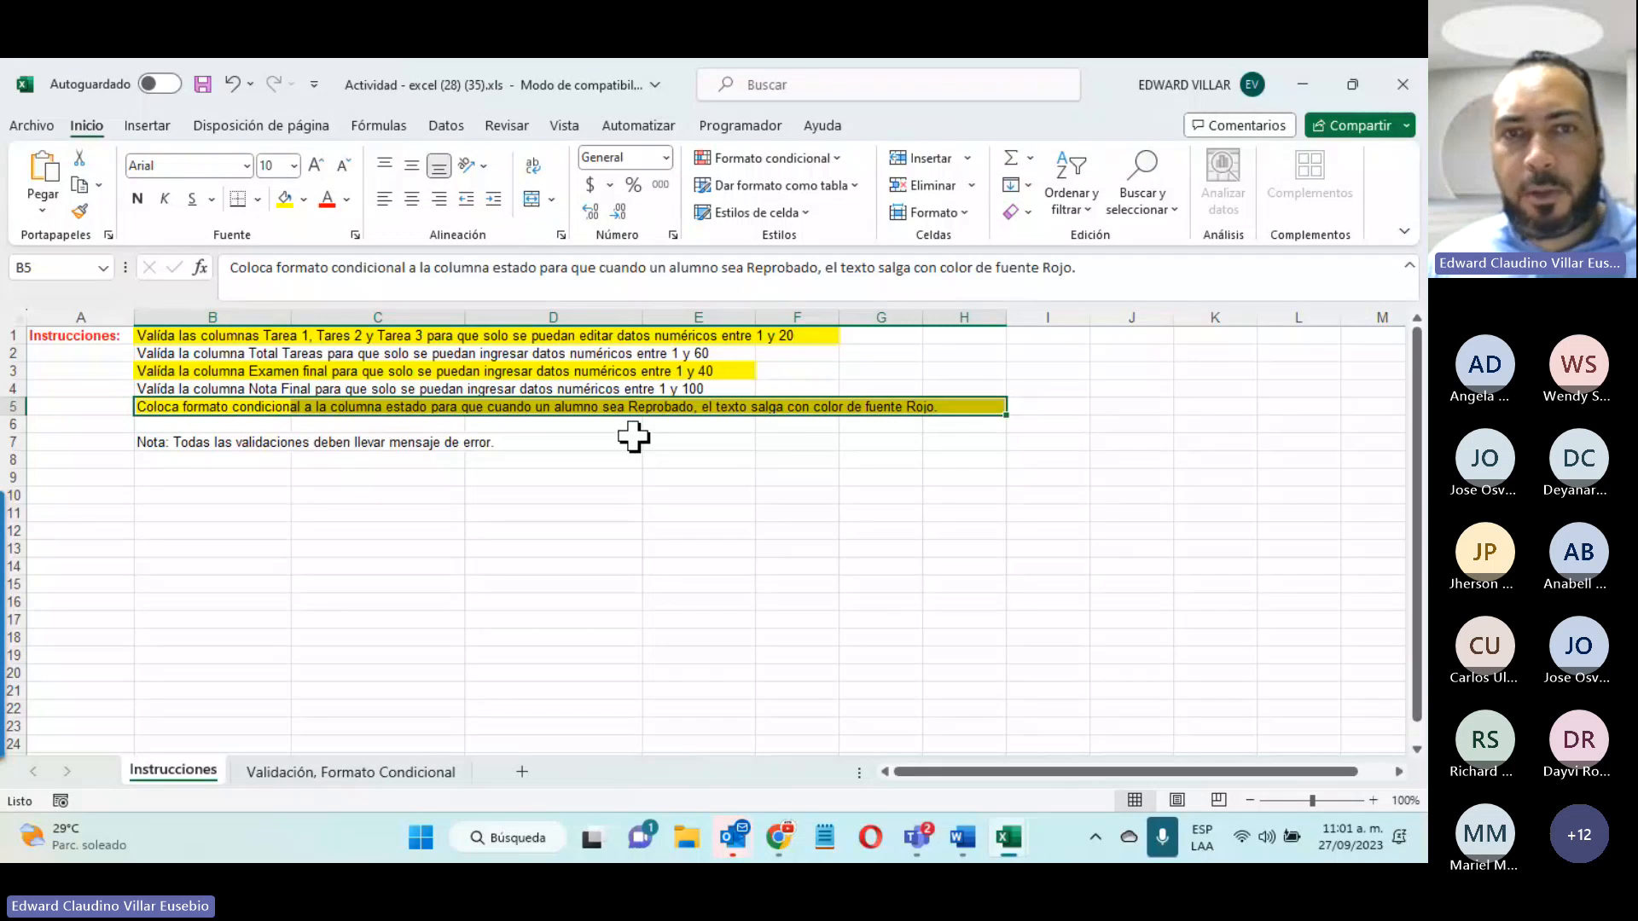
drag(182, 354, 751, 355)
drag(227, 388, 707, 399)
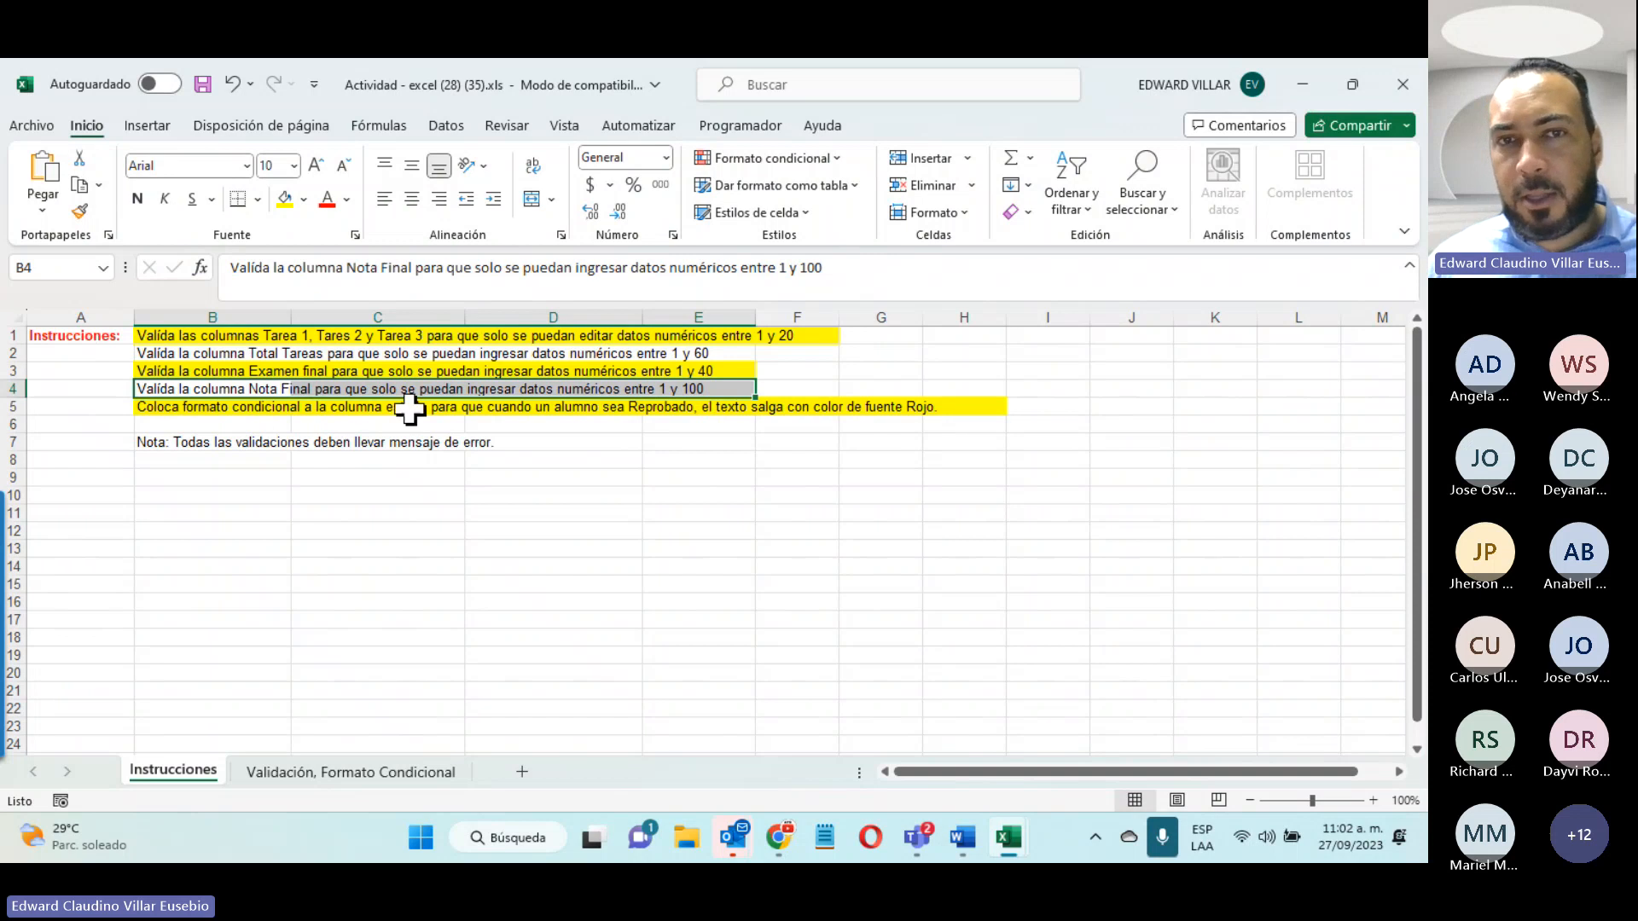
Step: Start a data validation rule for the Tarea 1, Tarea 2 and Tarea 3 cells (C6:E20) that allows Número entero
click(341, 773)
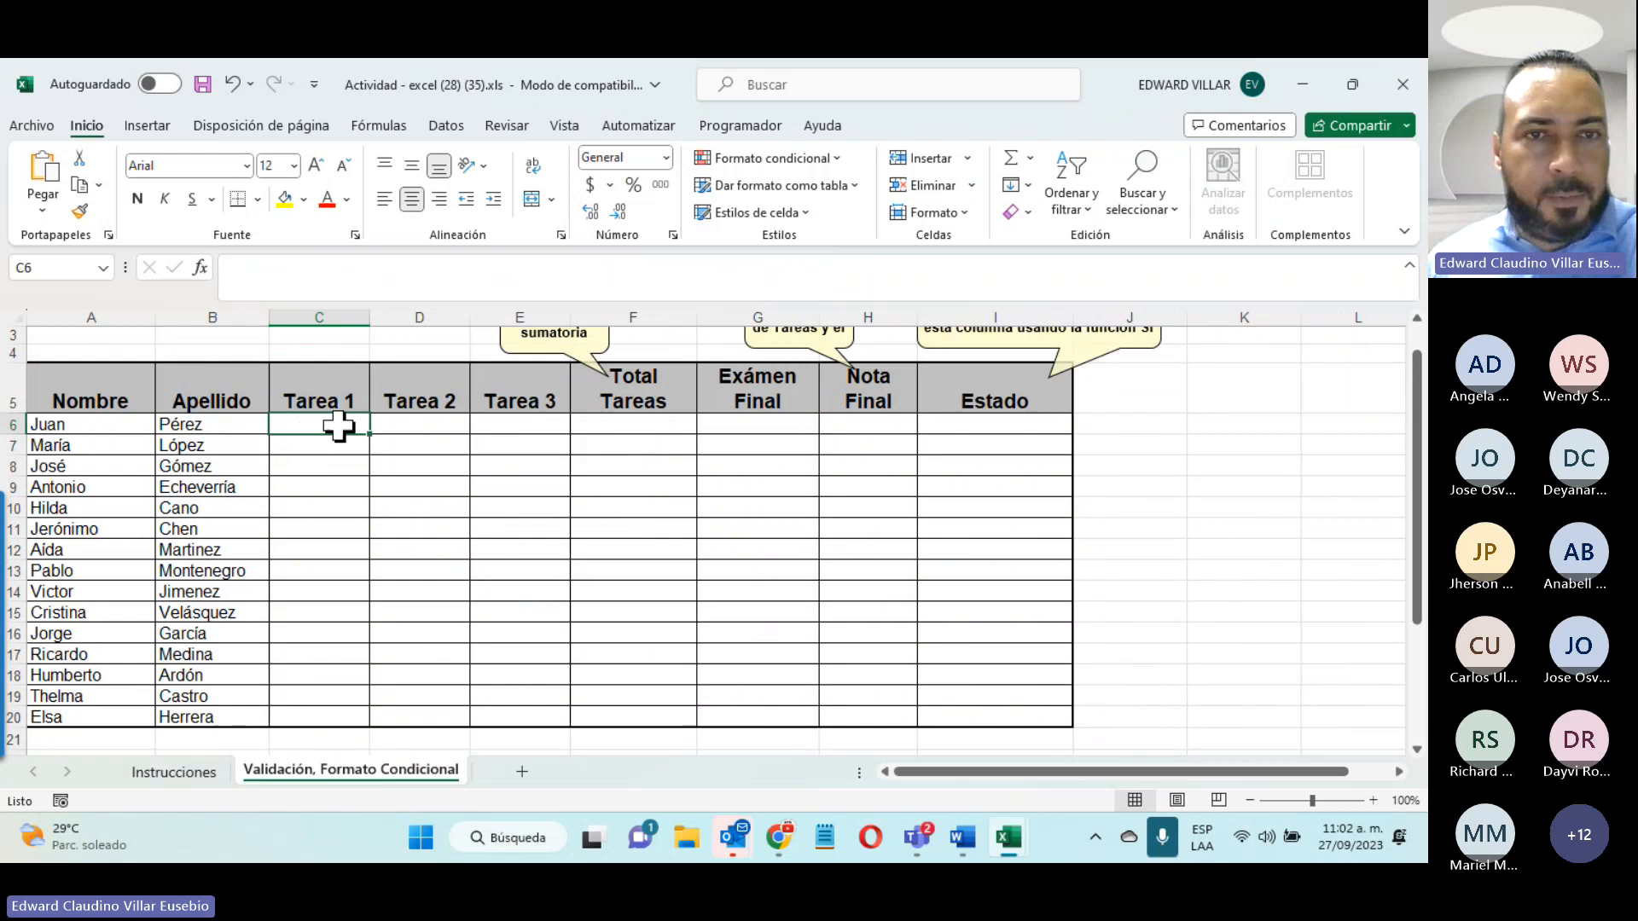
drag(338, 426, 490, 719)
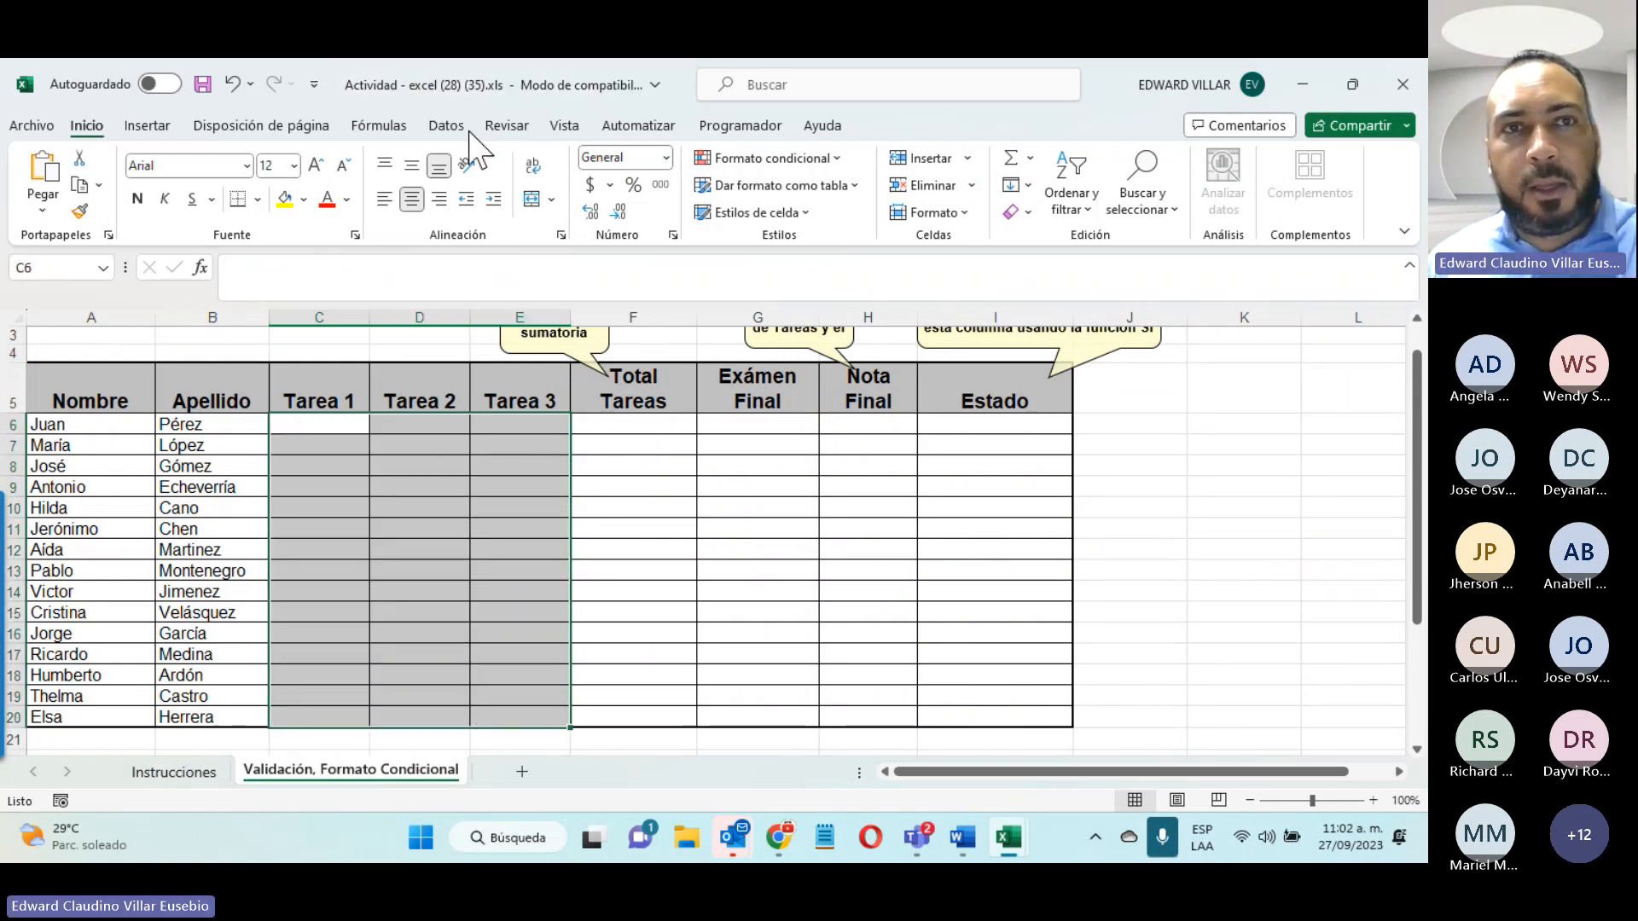
click(441, 128)
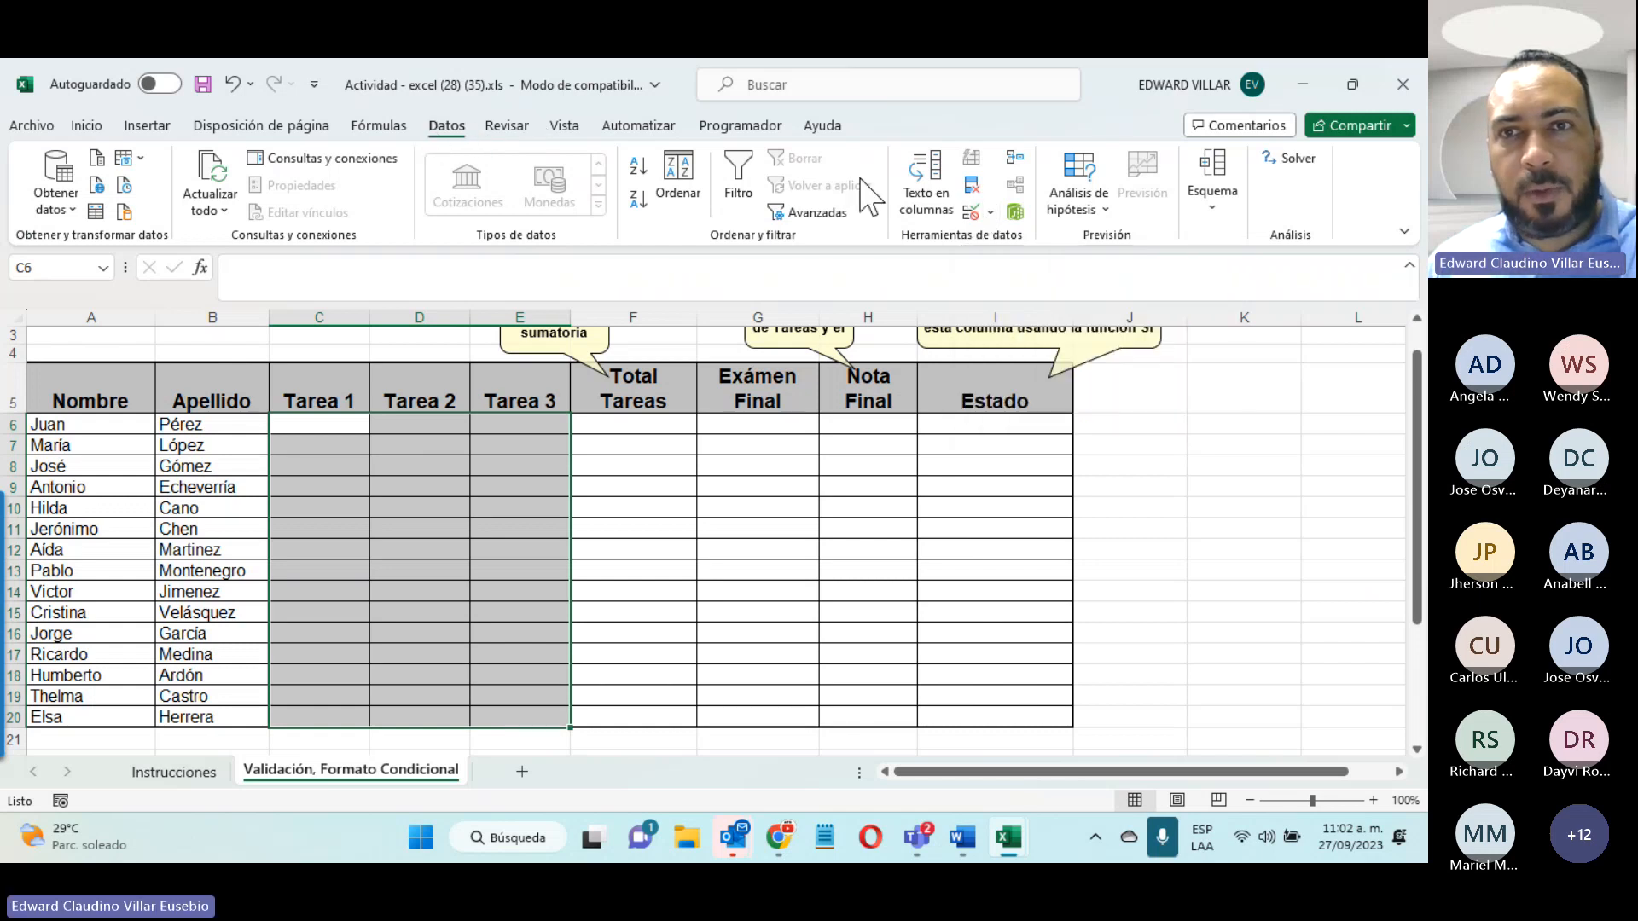
click(970, 211)
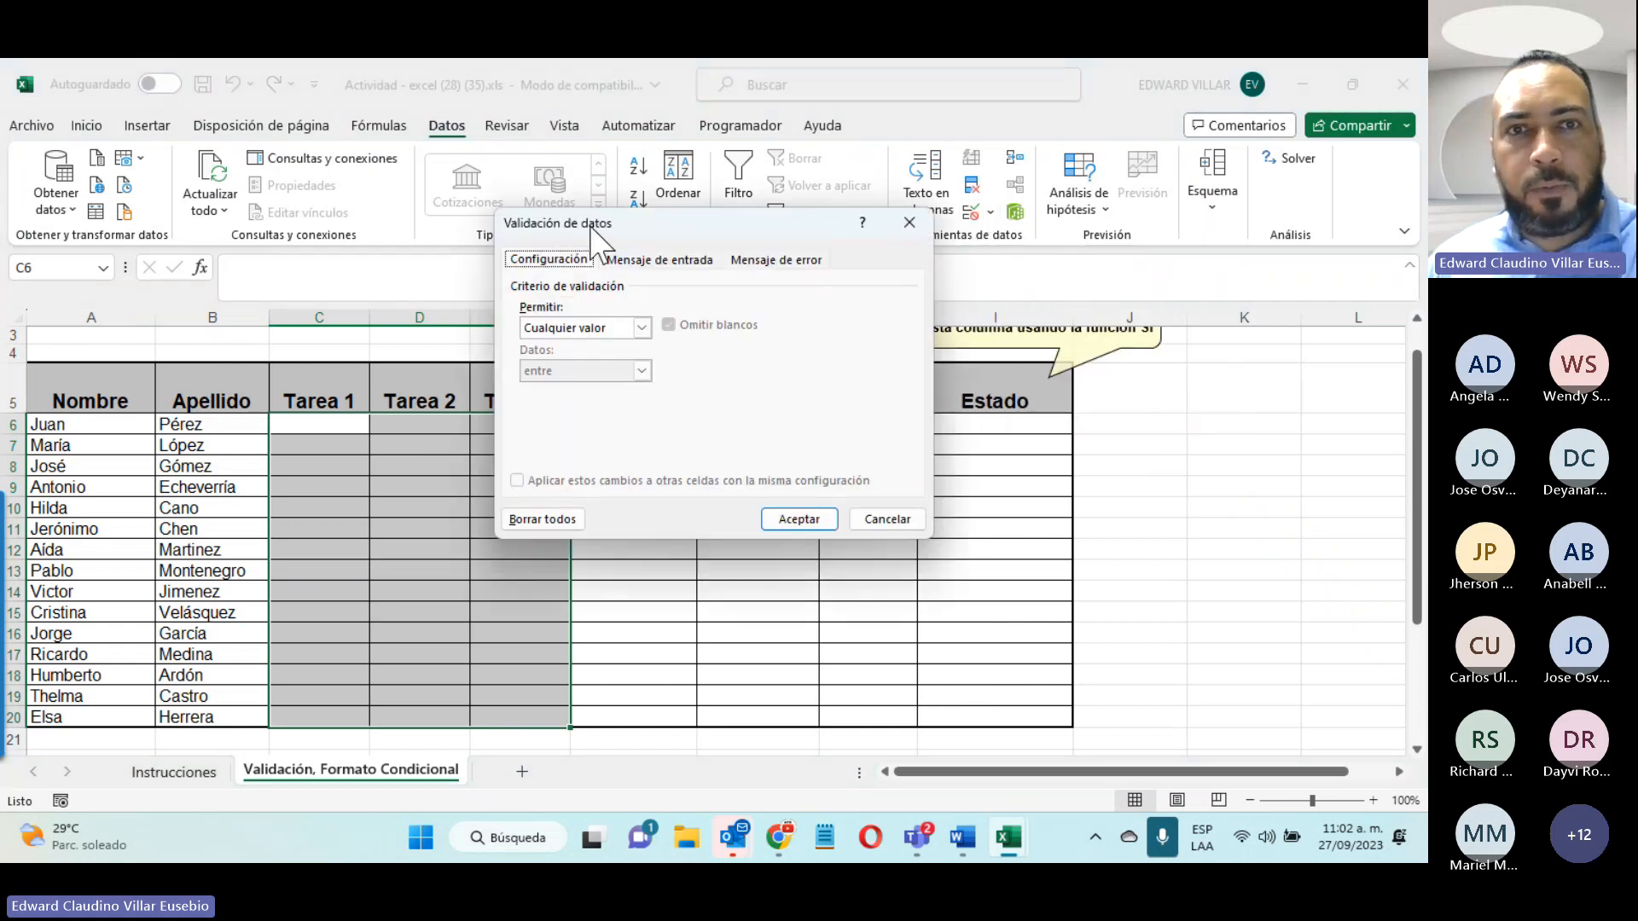
drag(591, 229, 740, 306)
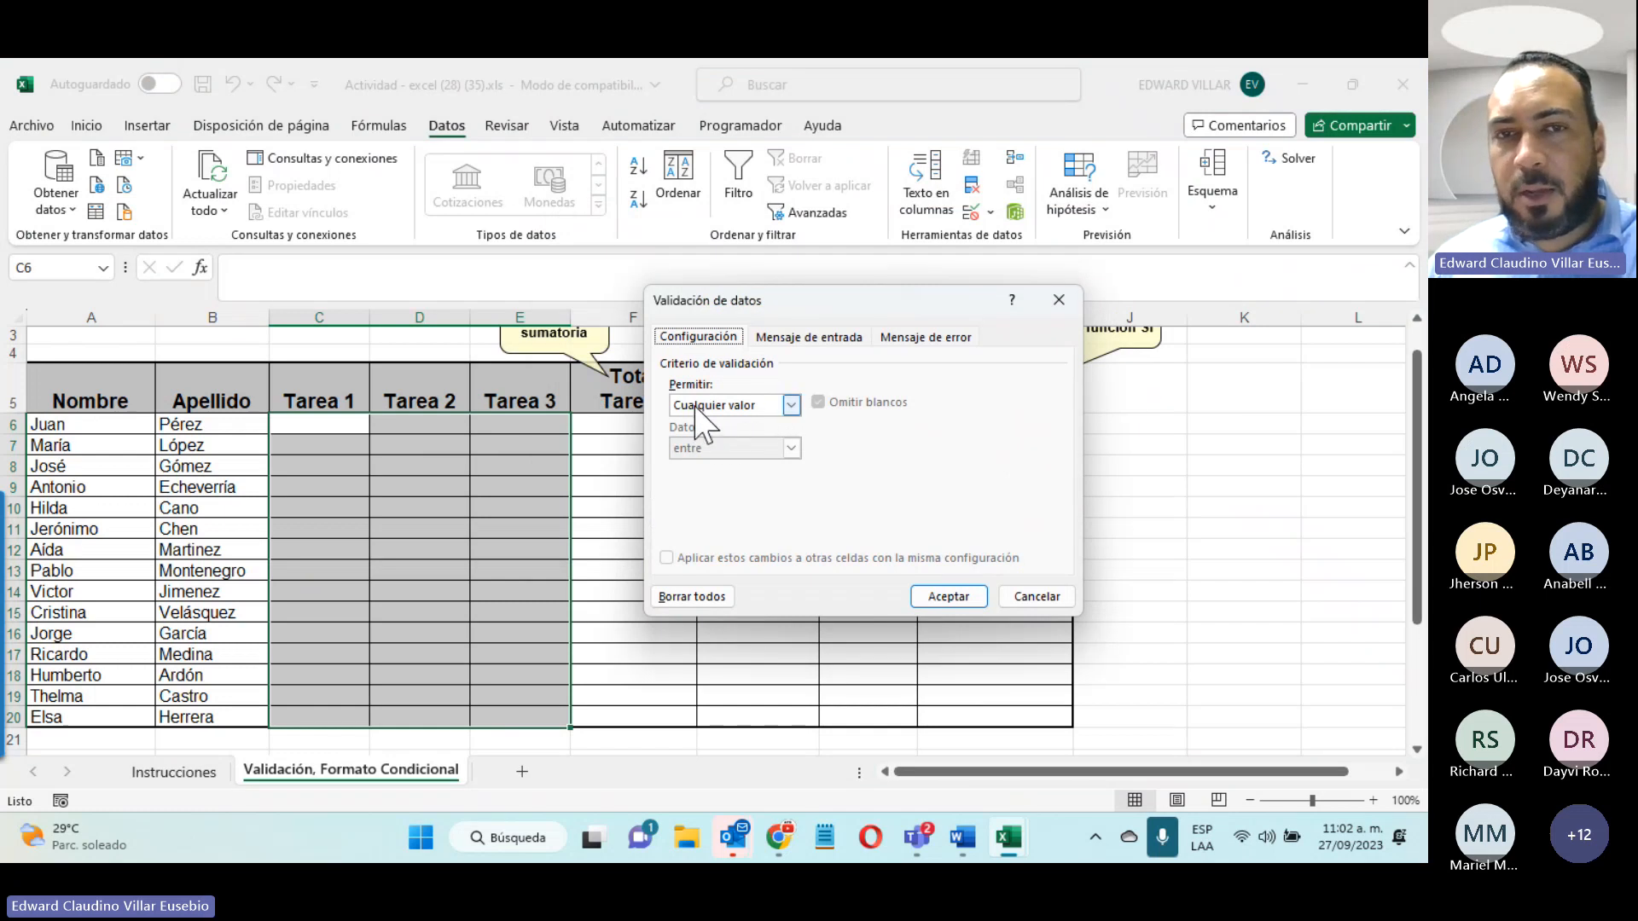
click(749, 411)
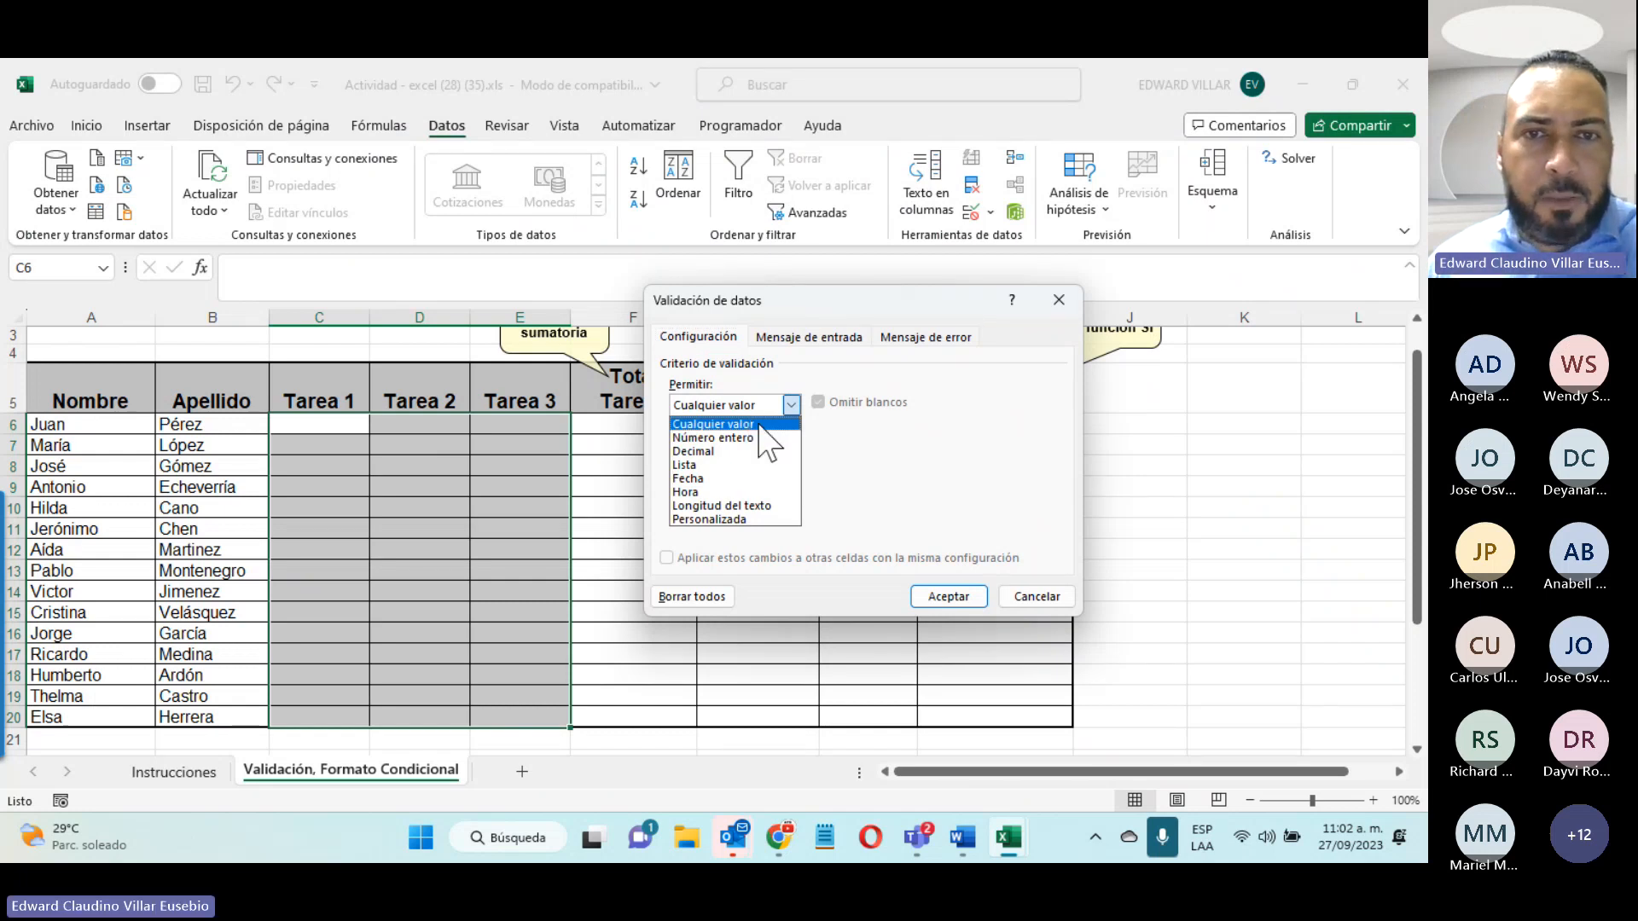
click(743, 443)
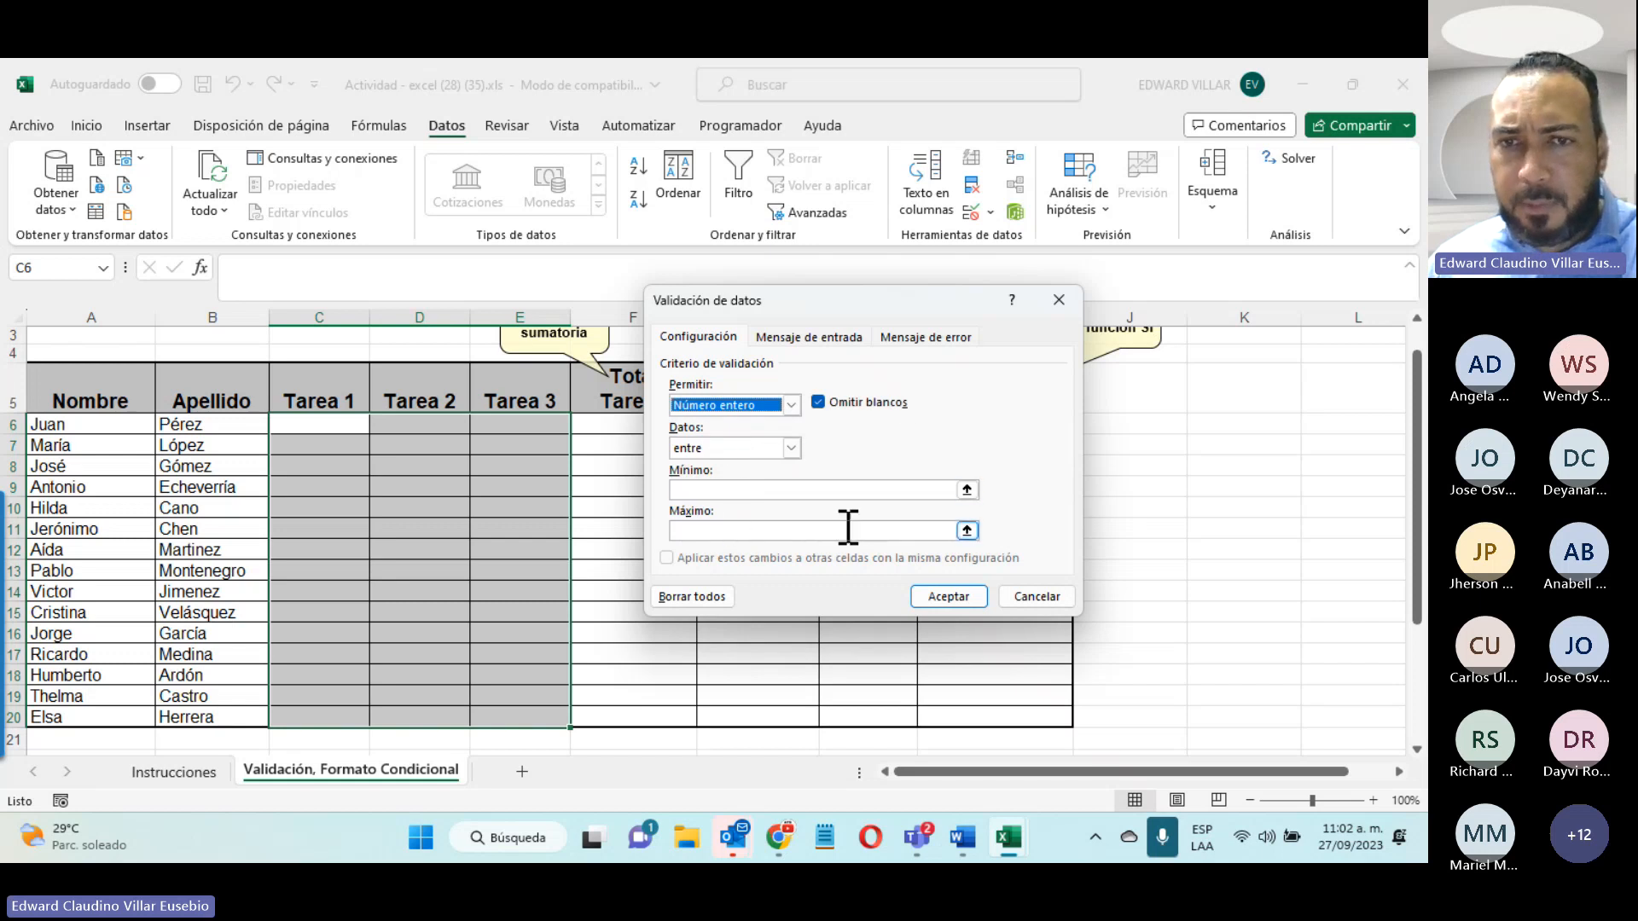
click(791, 447)
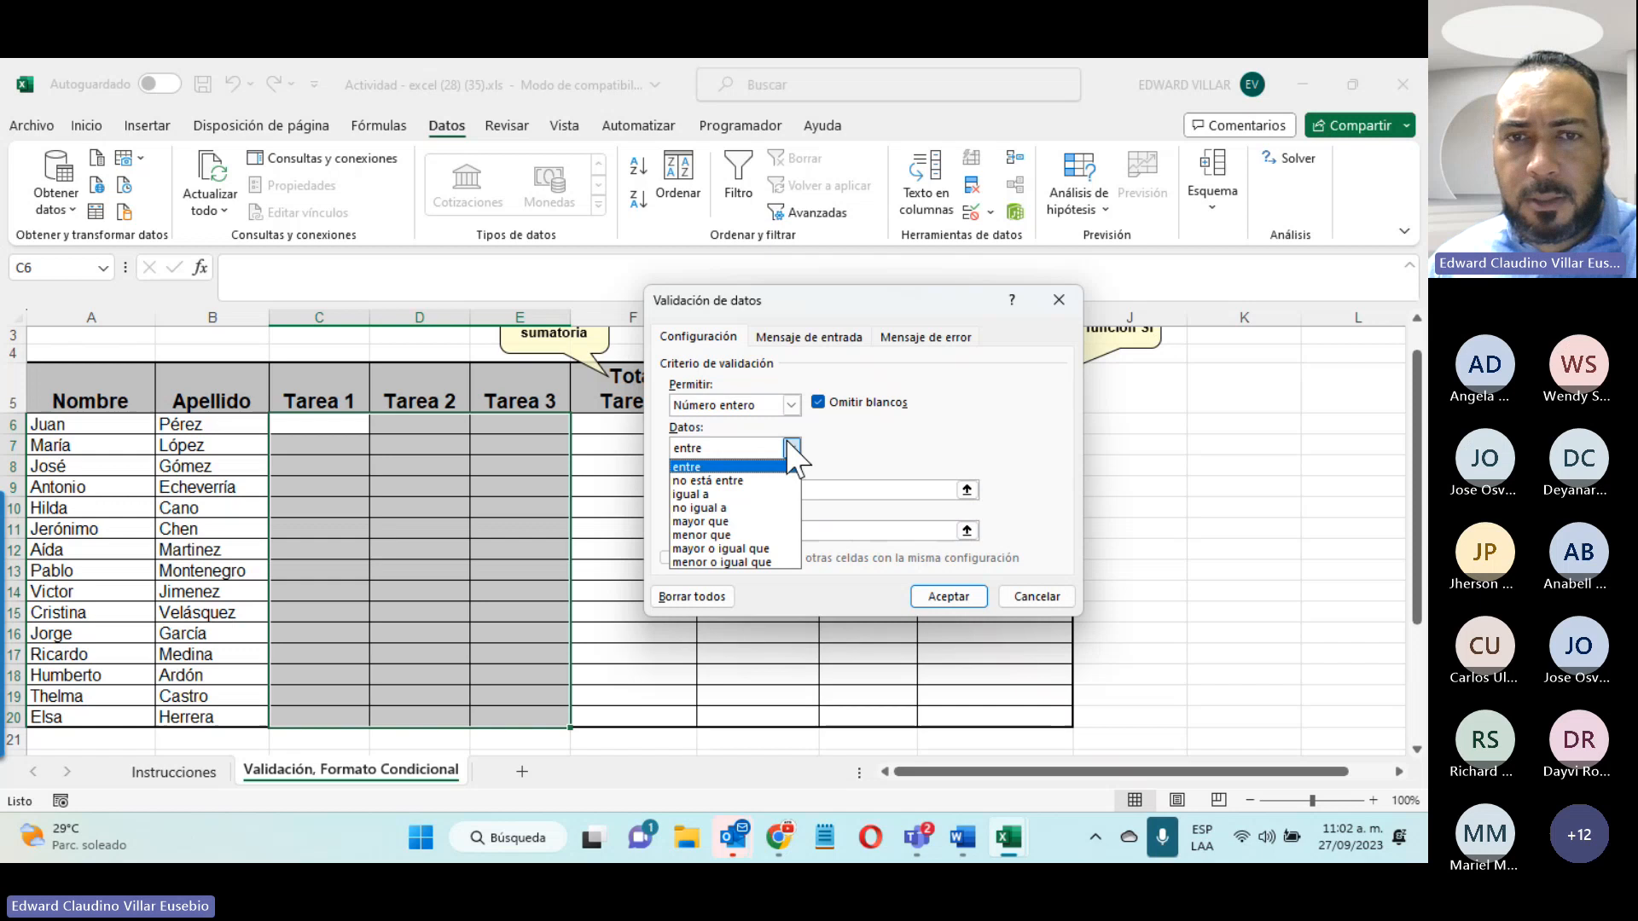
click(716, 494)
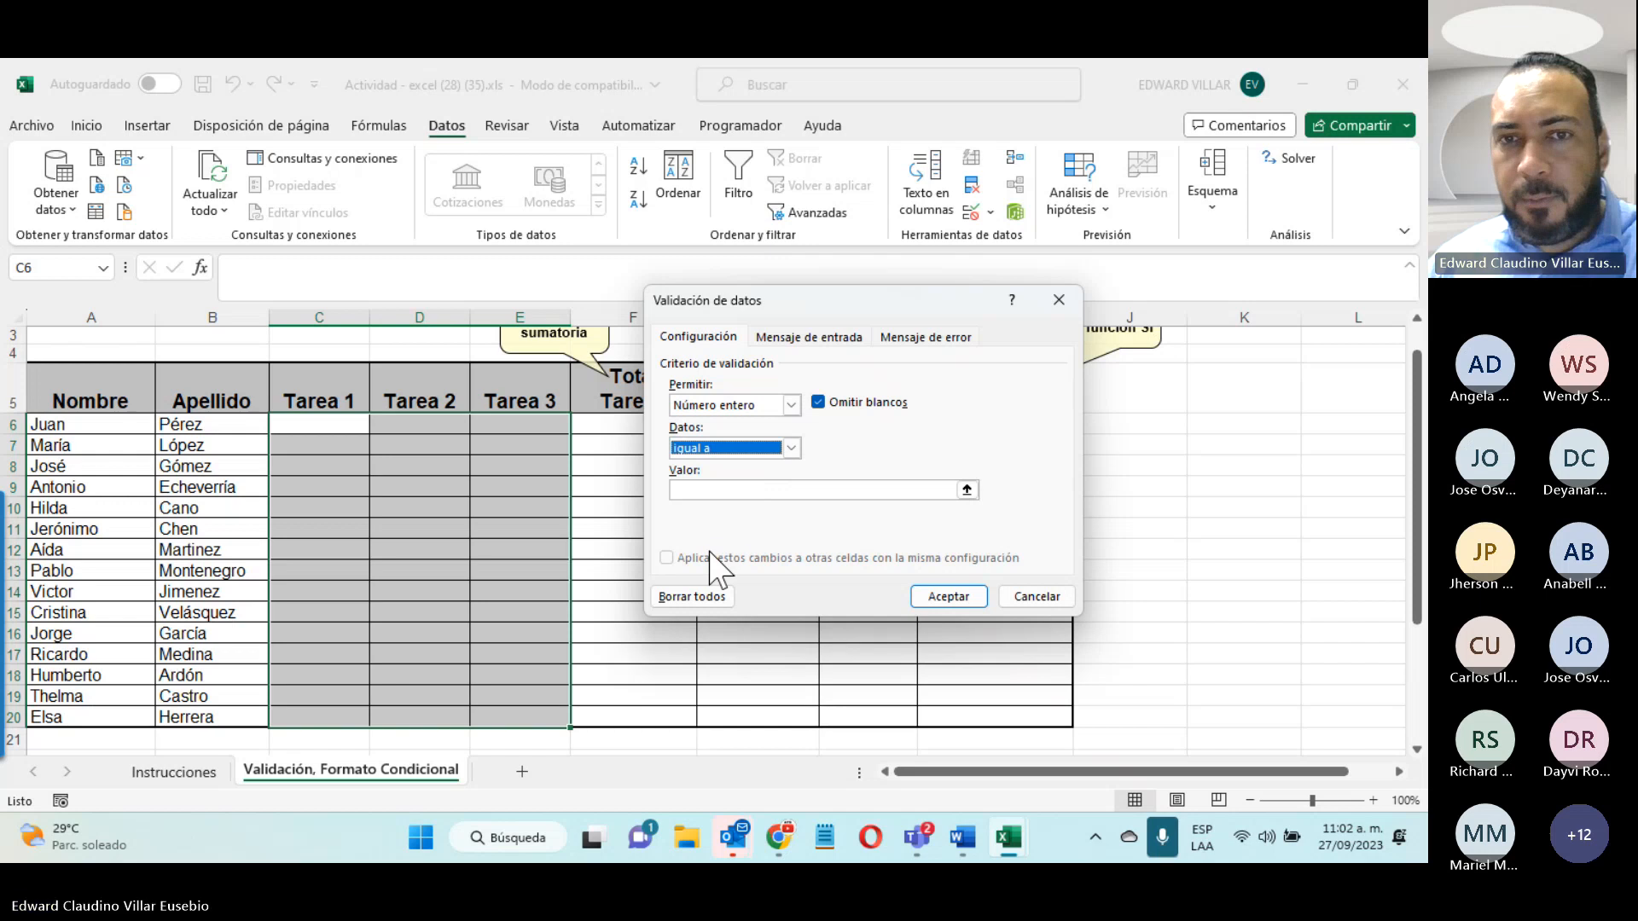
click(725, 449)
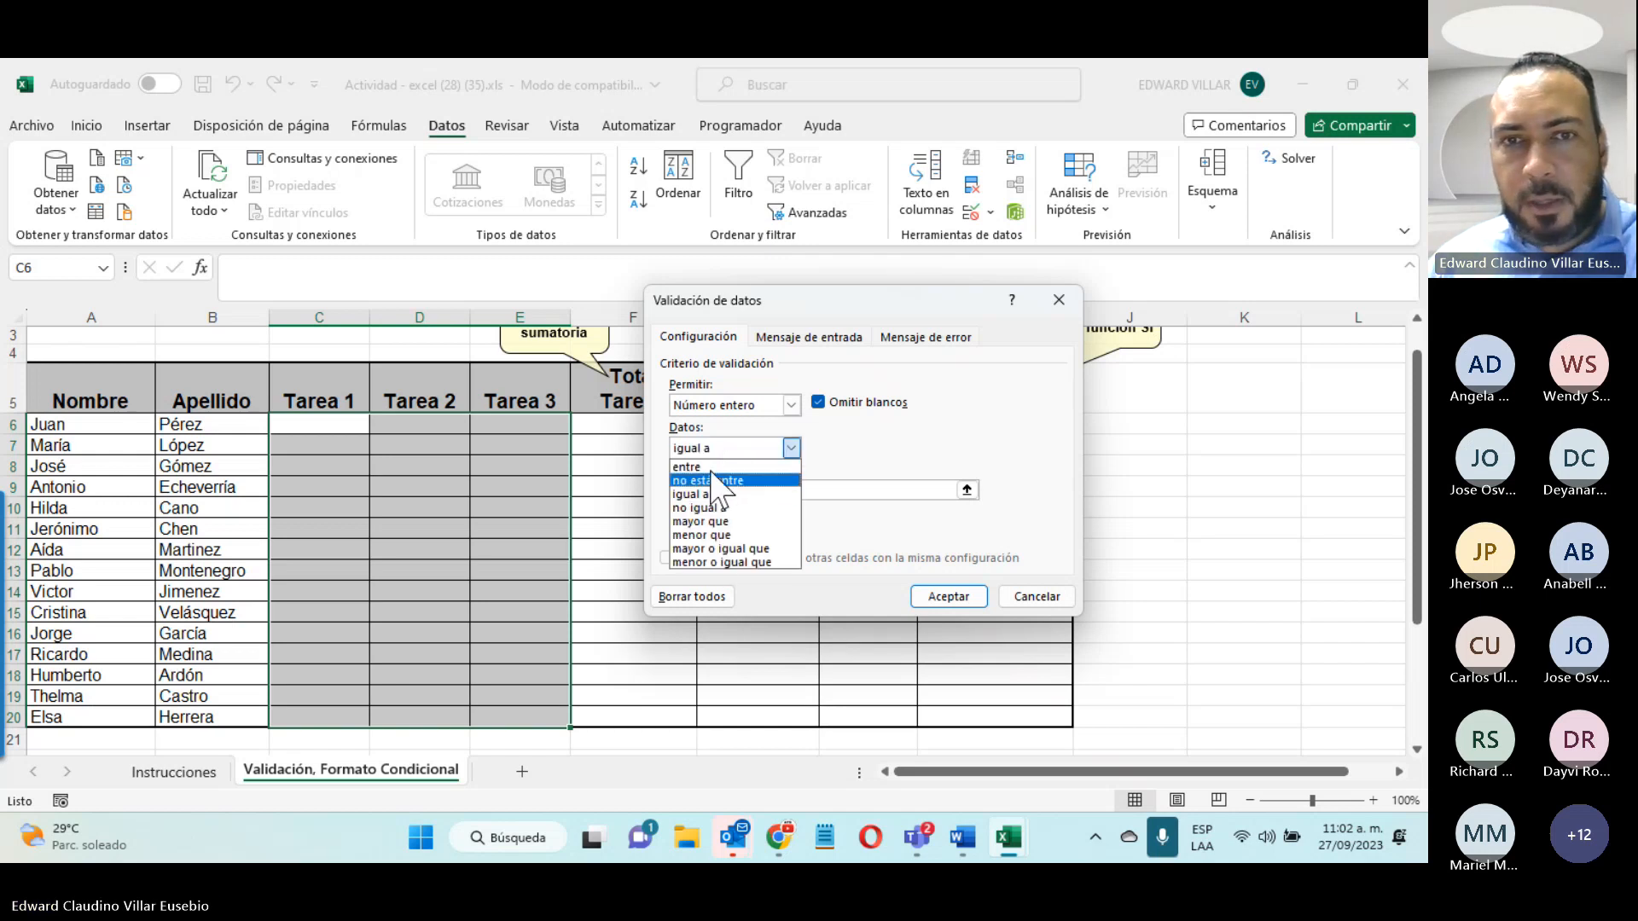
click(713, 467)
Step: Set the validation rule's limits to a minimum of 0 and a maximum of 20
click(717, 491)
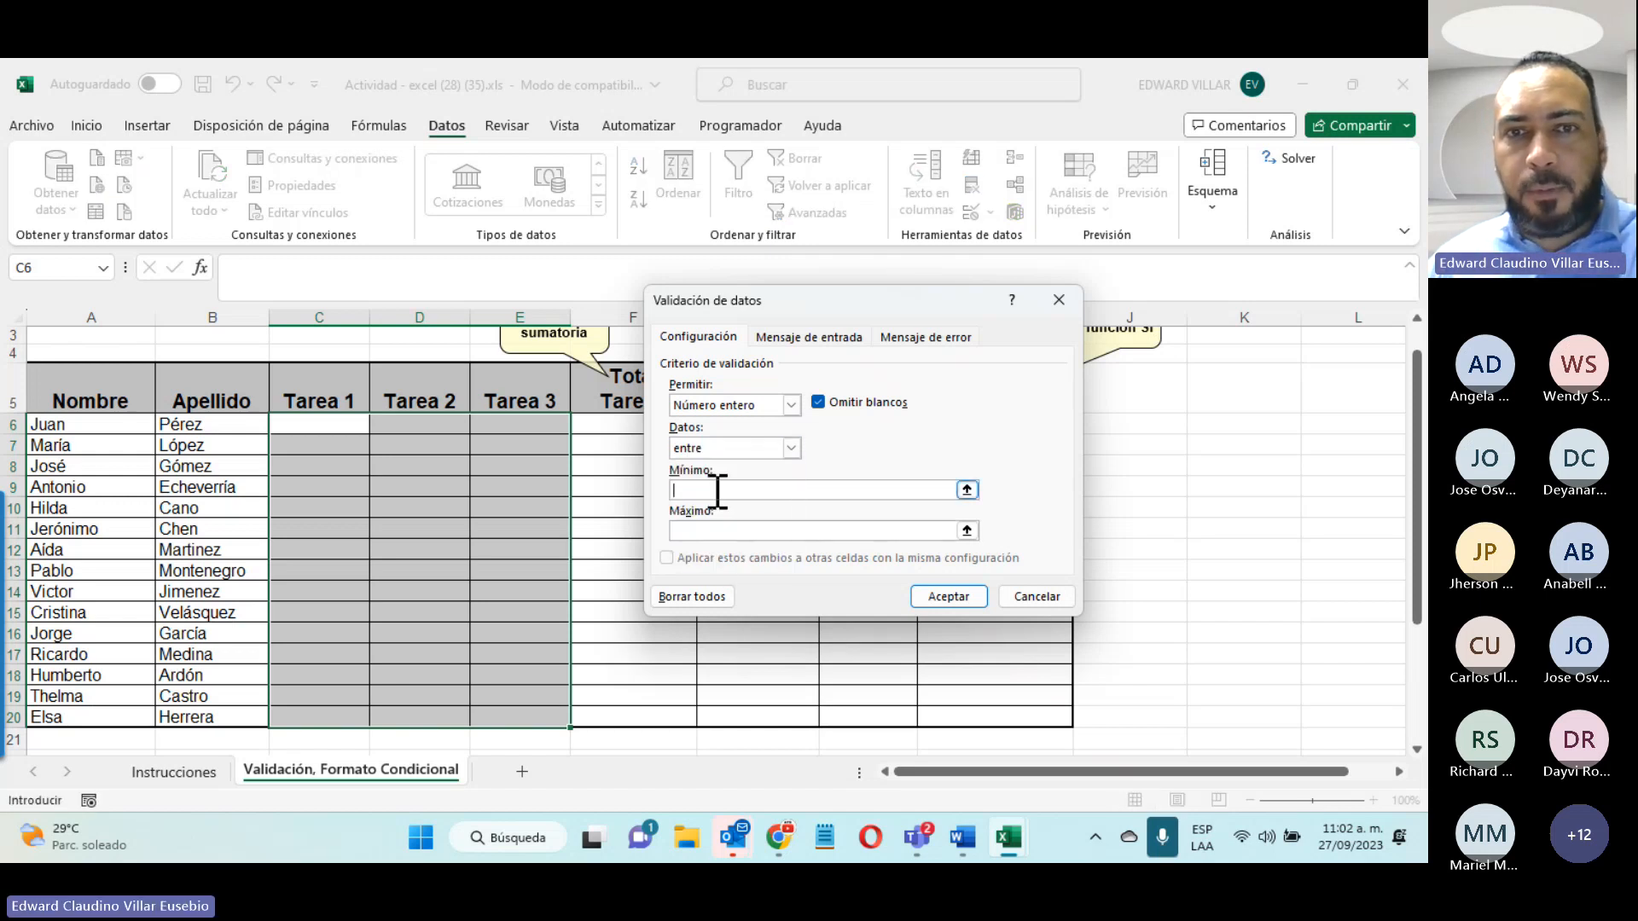
text(1)
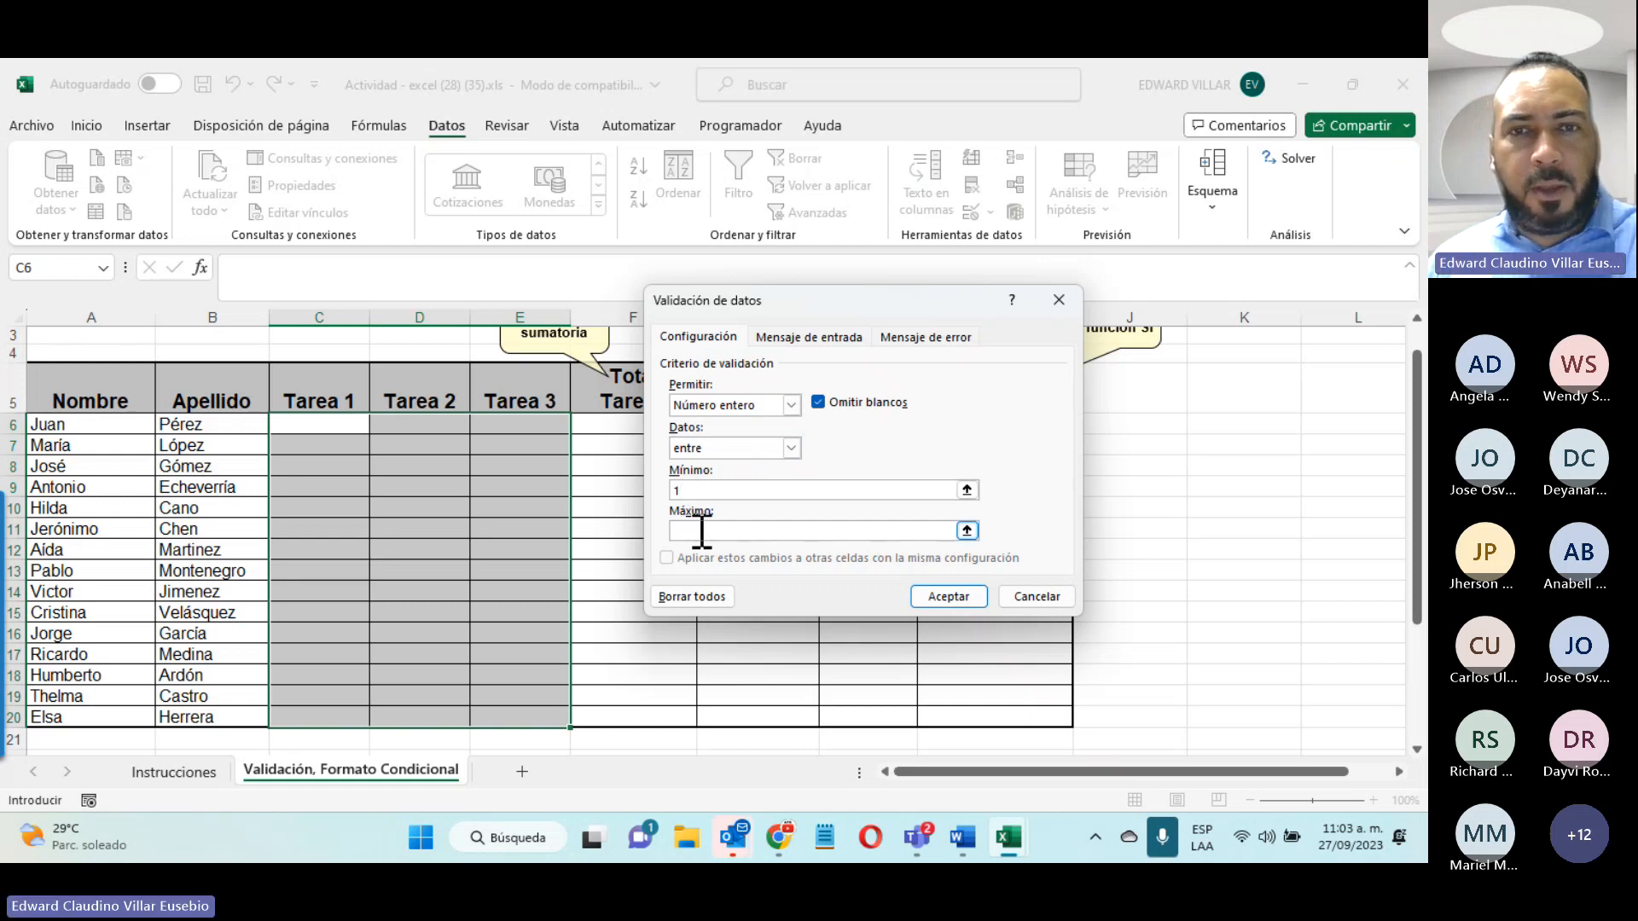
click(698, 531)
text(20)
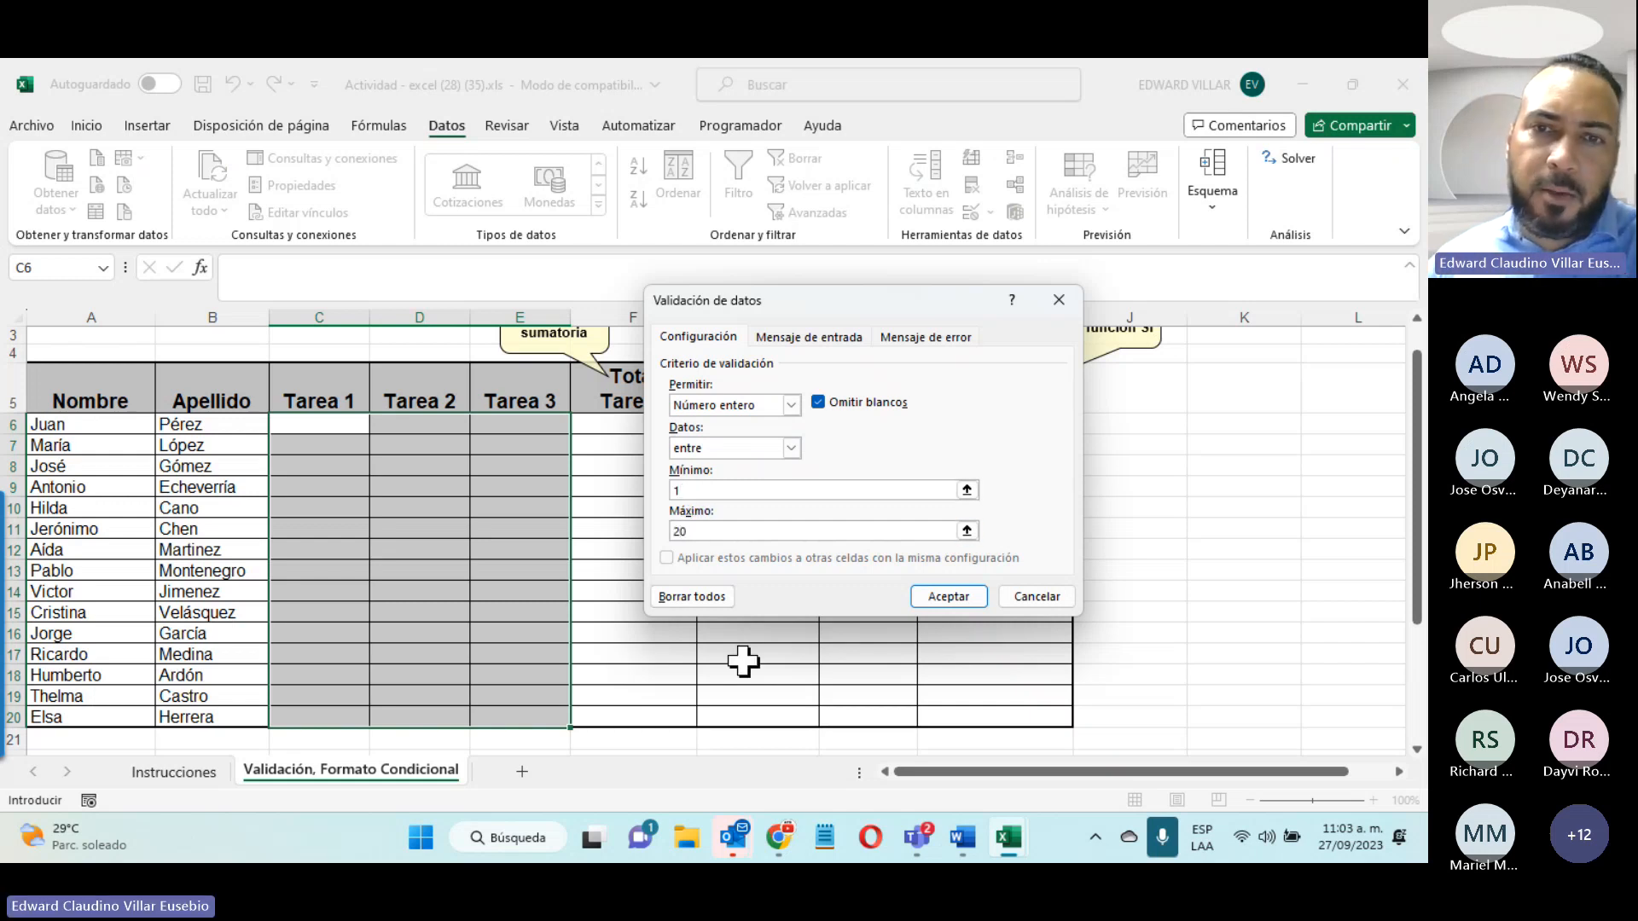
click(718, 490)
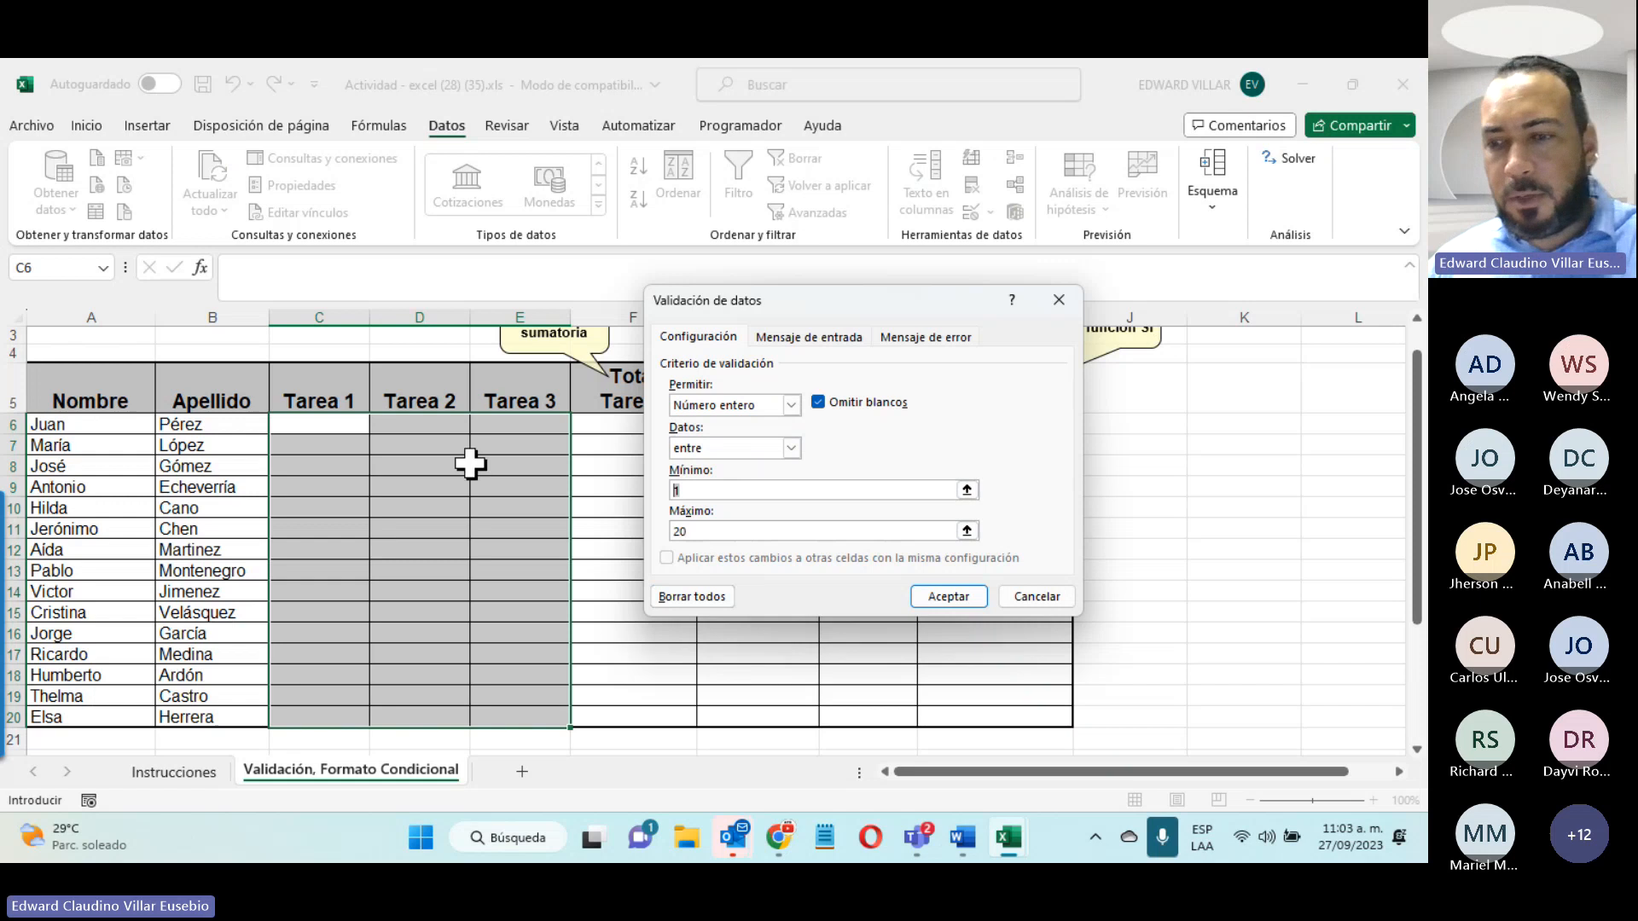
key(BackSpace)
text(0)
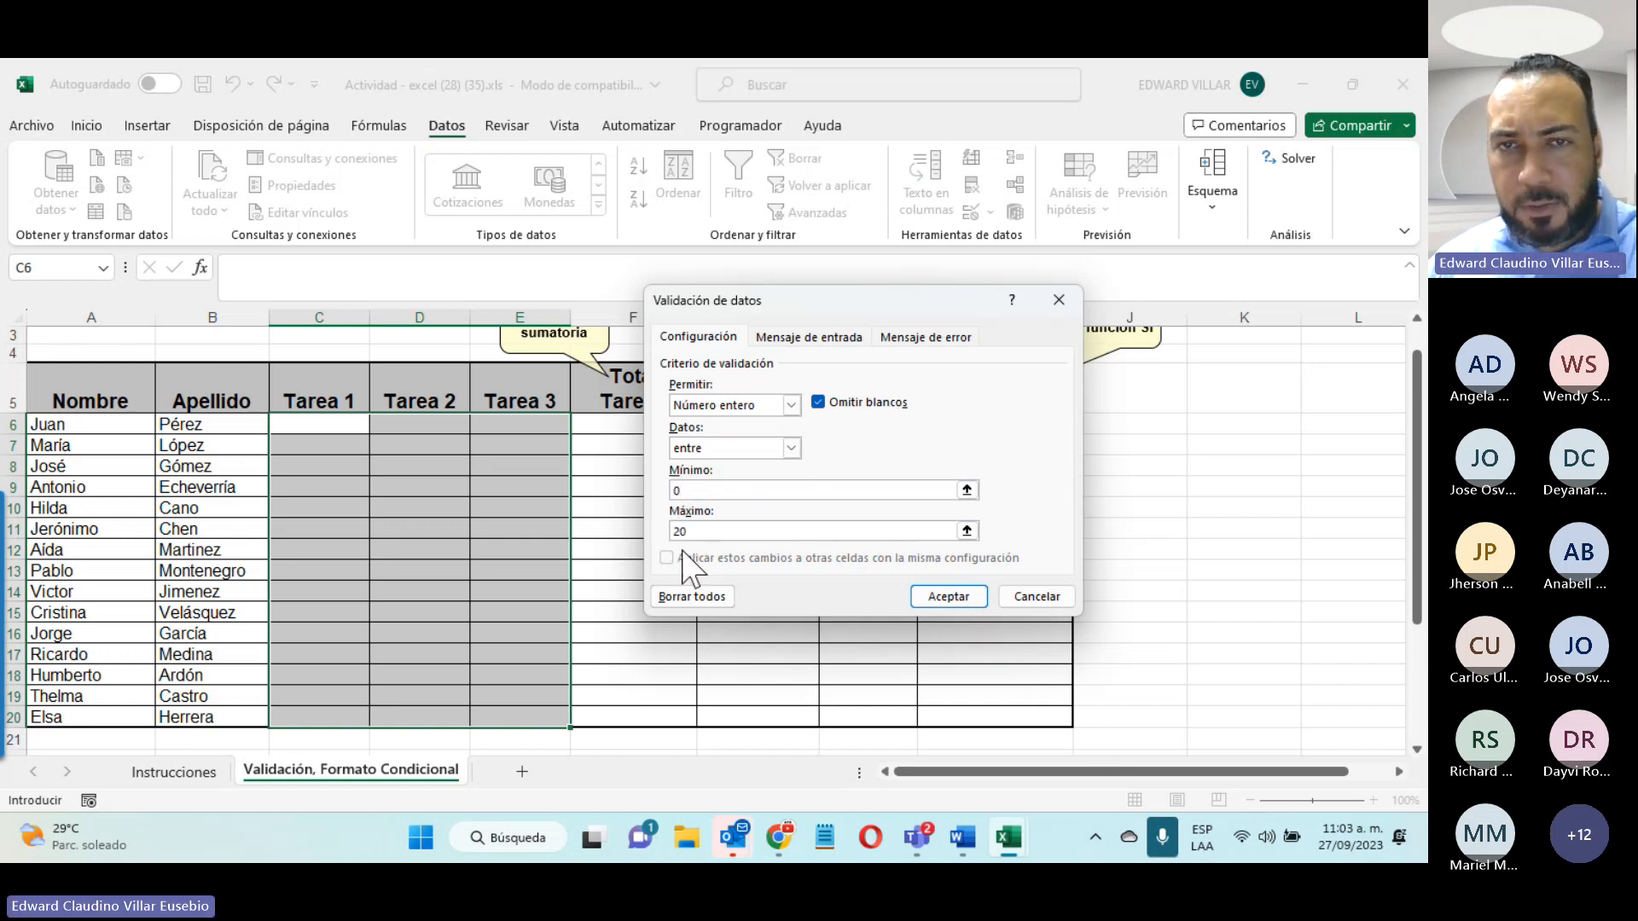
Step: Give the validation an input message titled "Valores Permitidos" with the text "Entre 0 y 20."
click(834, 341)
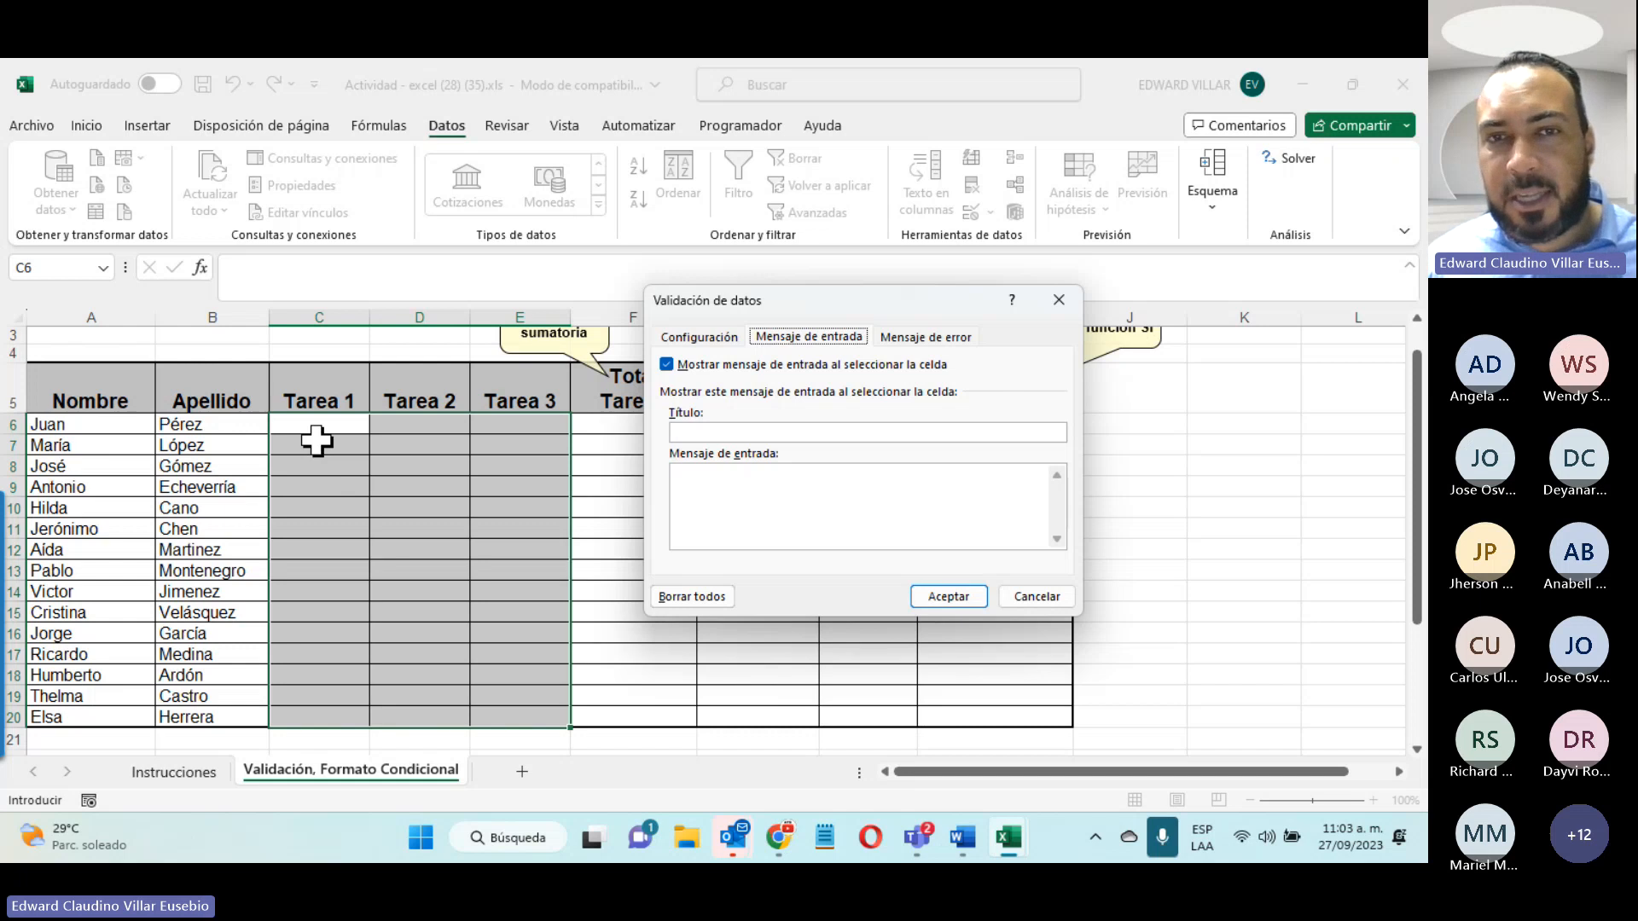
click(739, 433)
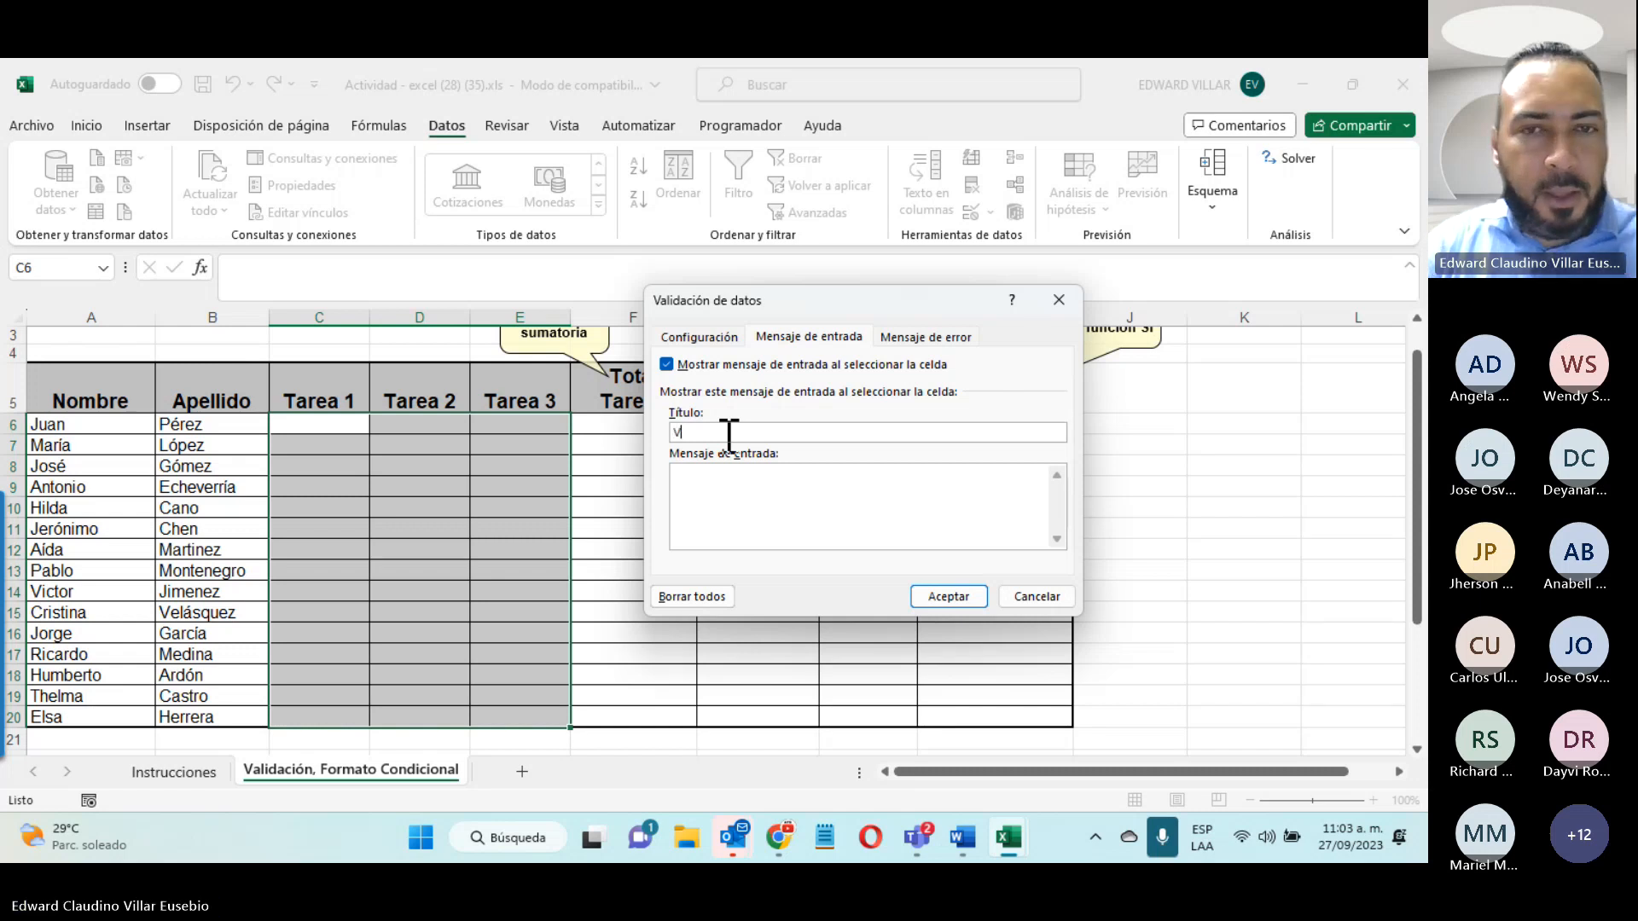
text(alor)
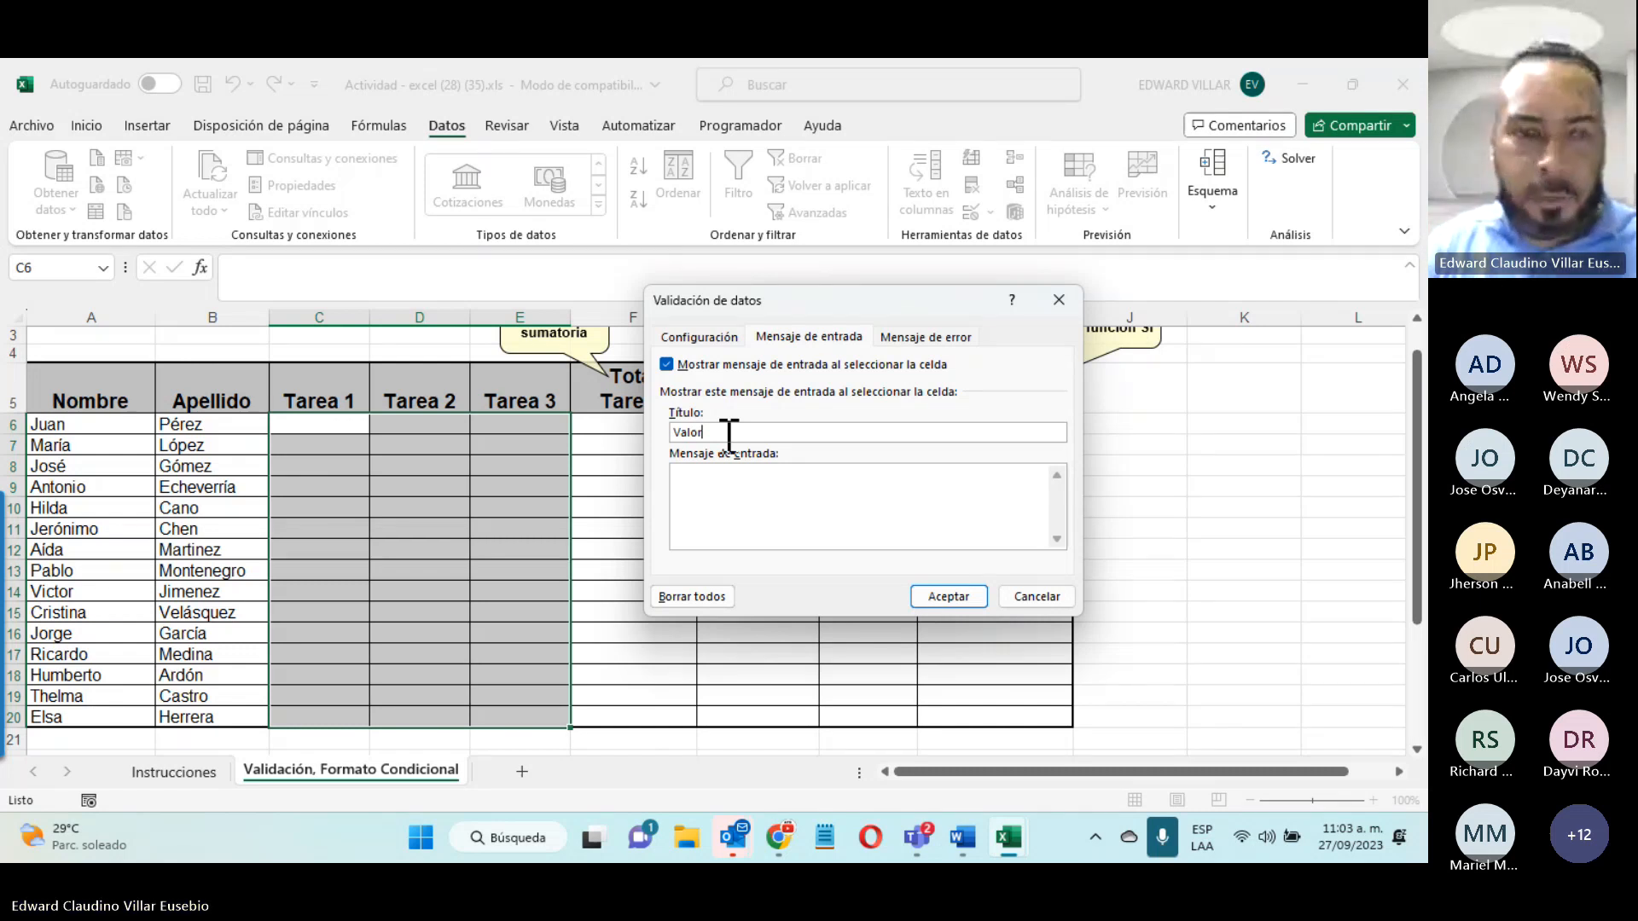
text(es Permitidos)
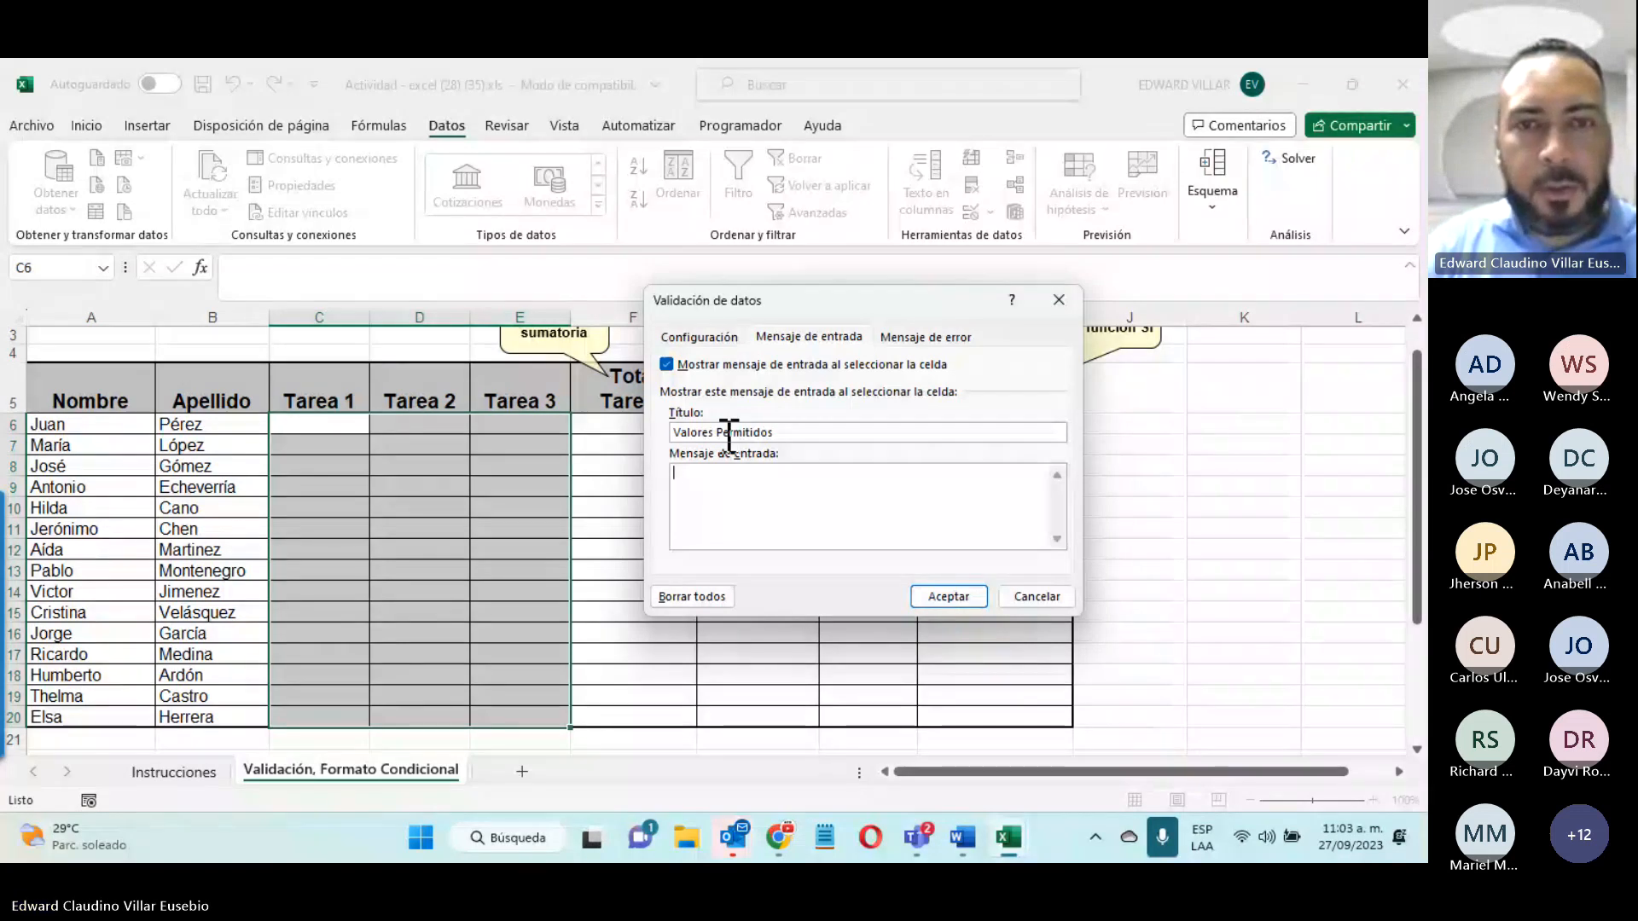
text(Entre )
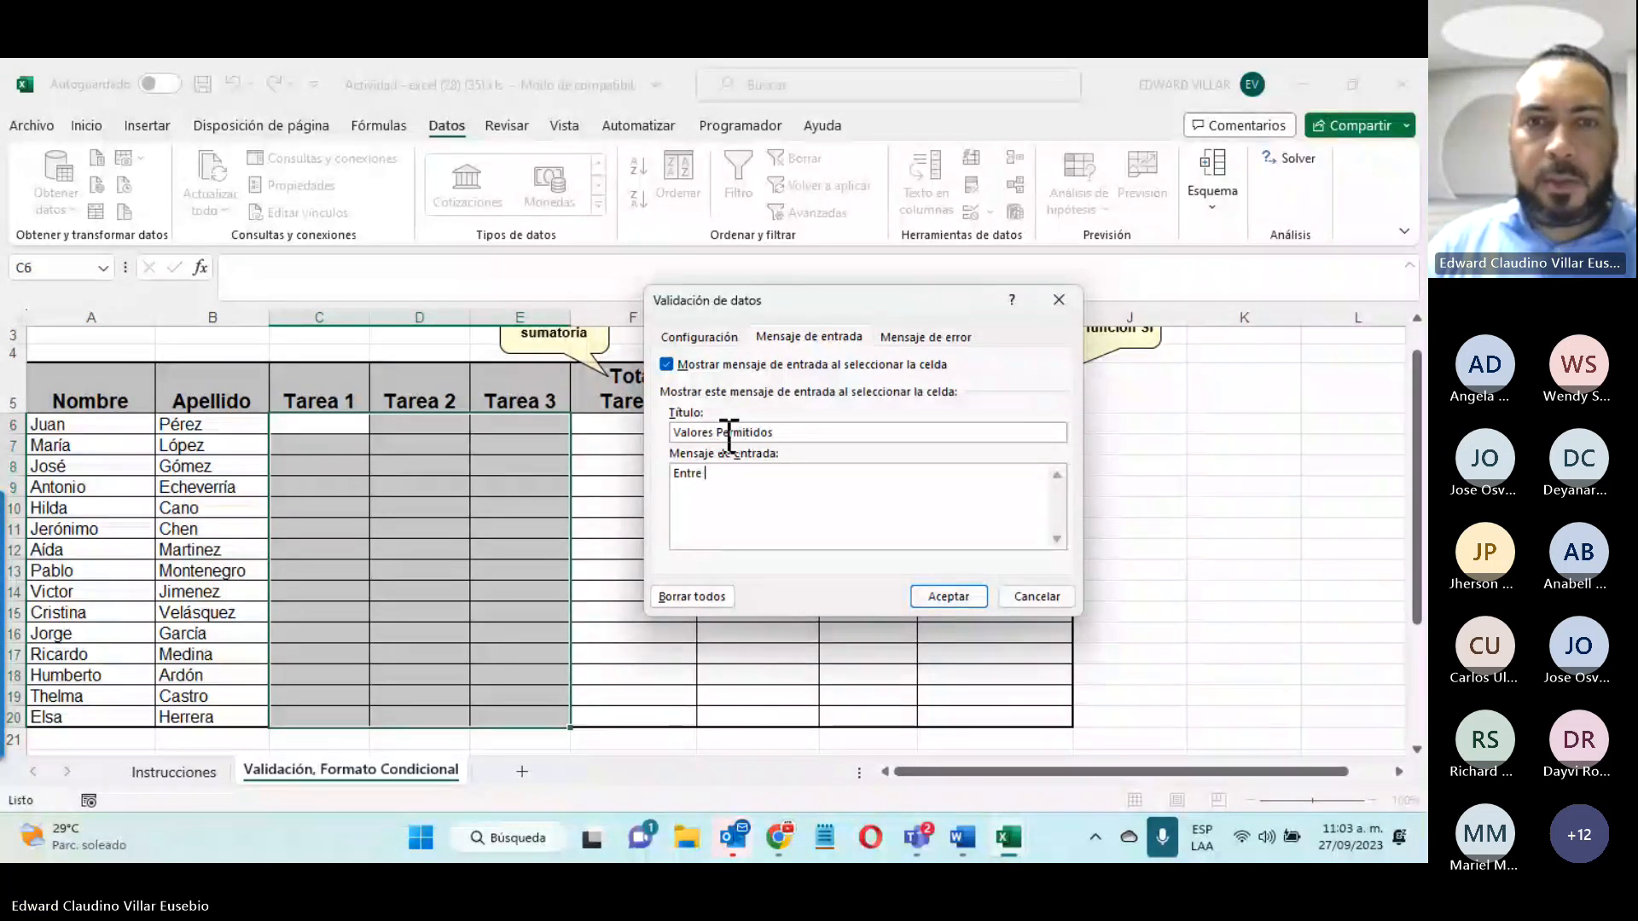
text(0 y 20.)
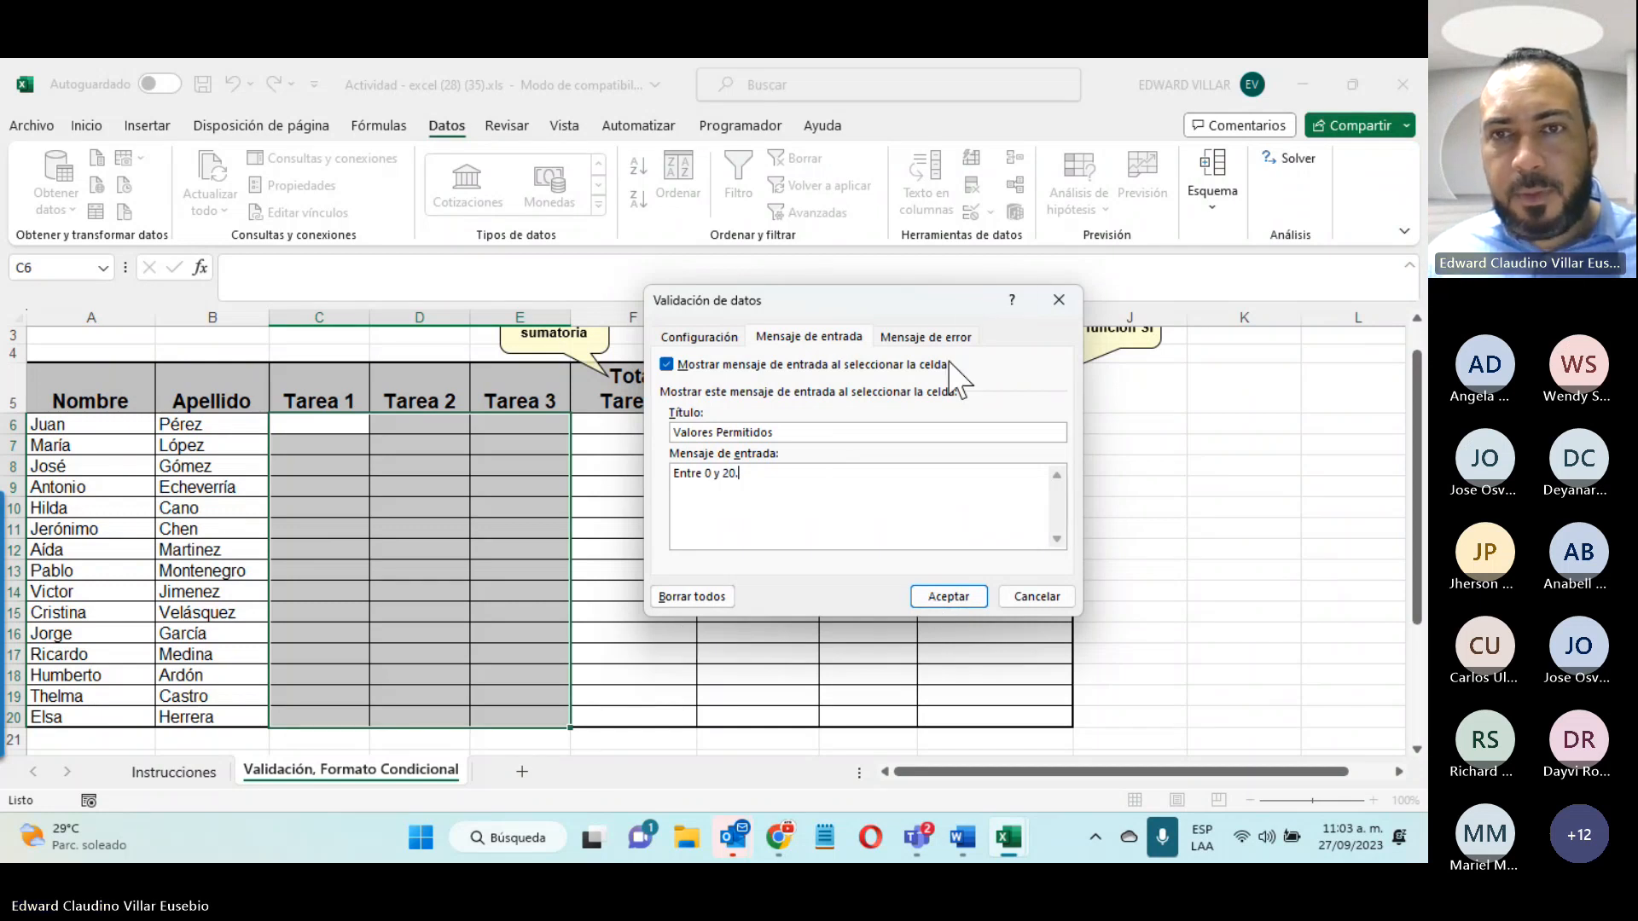
Step: Give the validation rule an error alert with the Alto style and the title "Valor incorrecto."
click(925, 339)
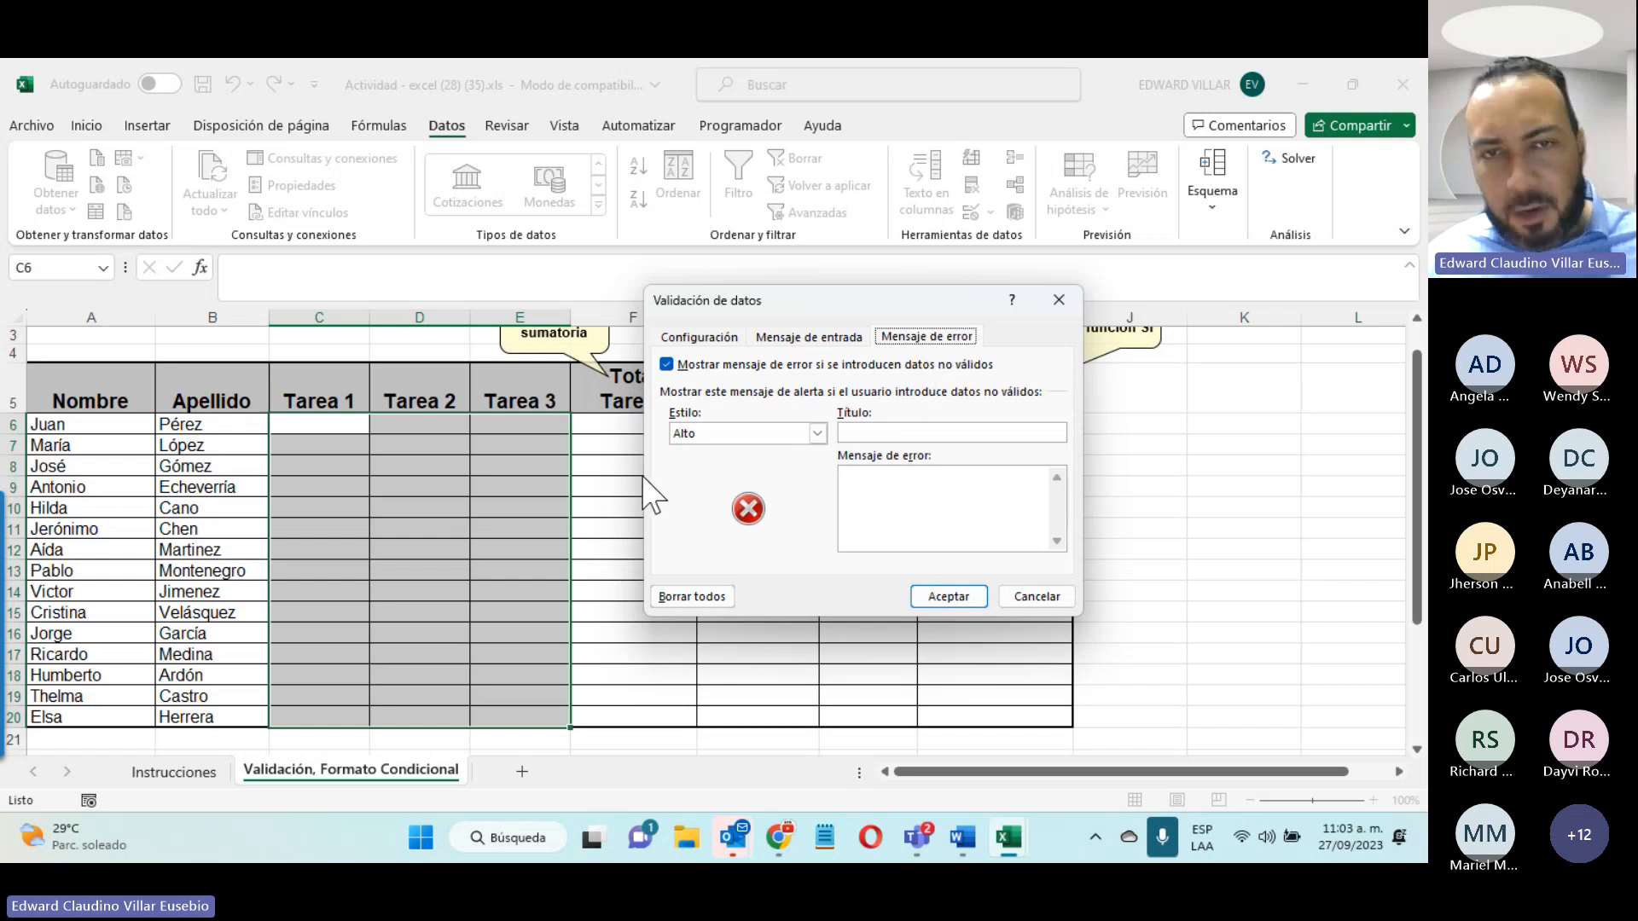
click(701, 435)
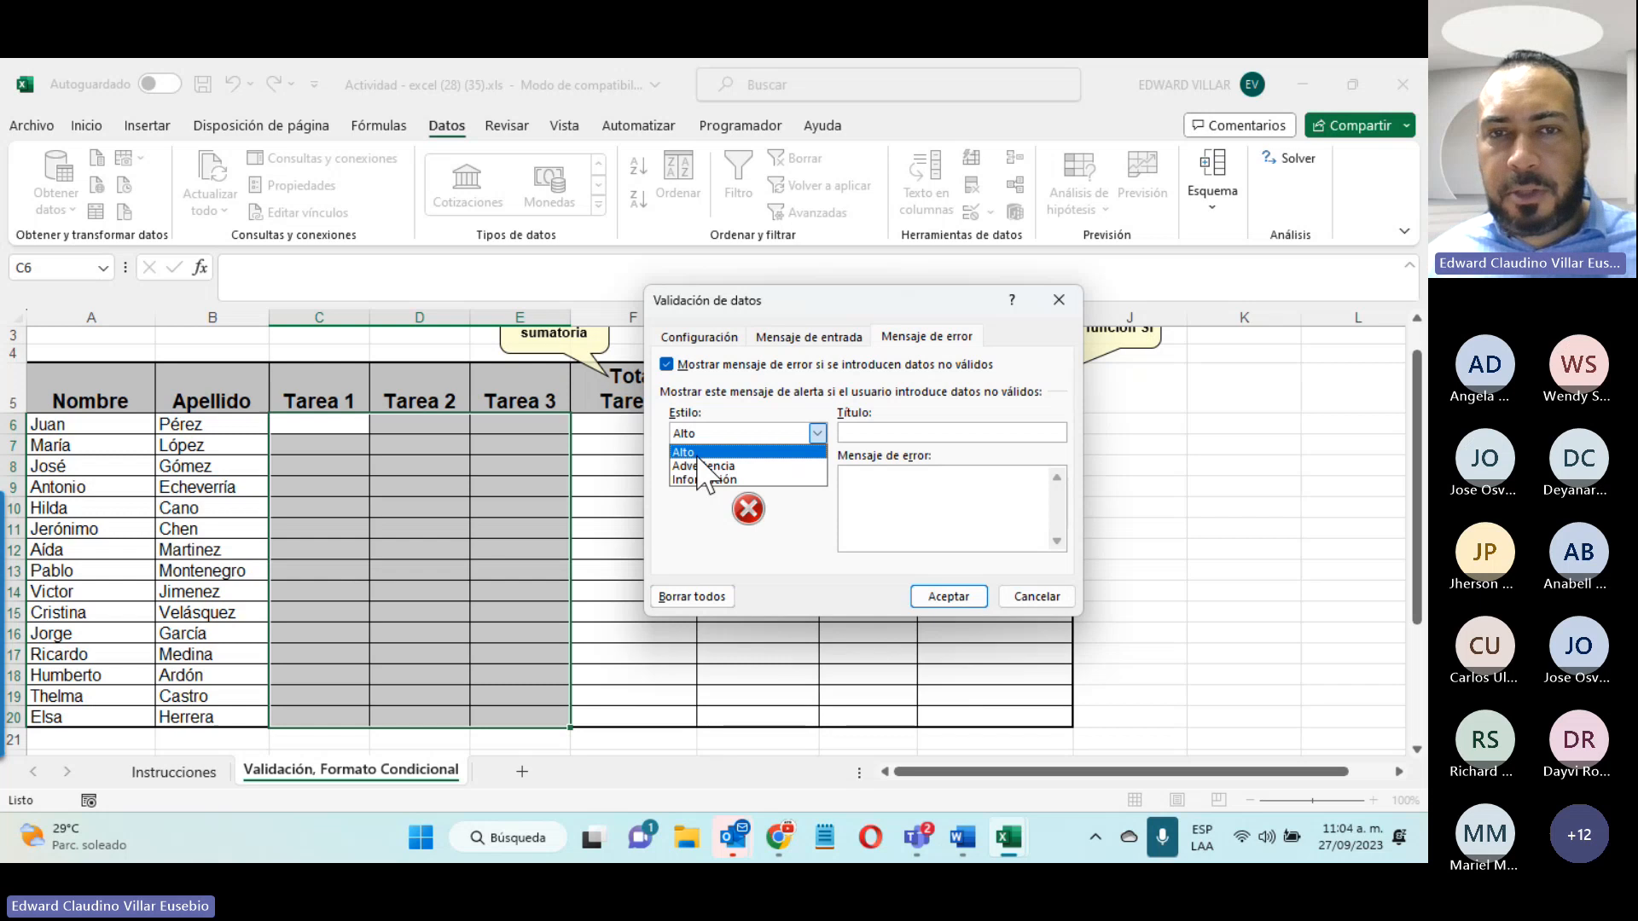
click(697, 457)
click(936, 433)
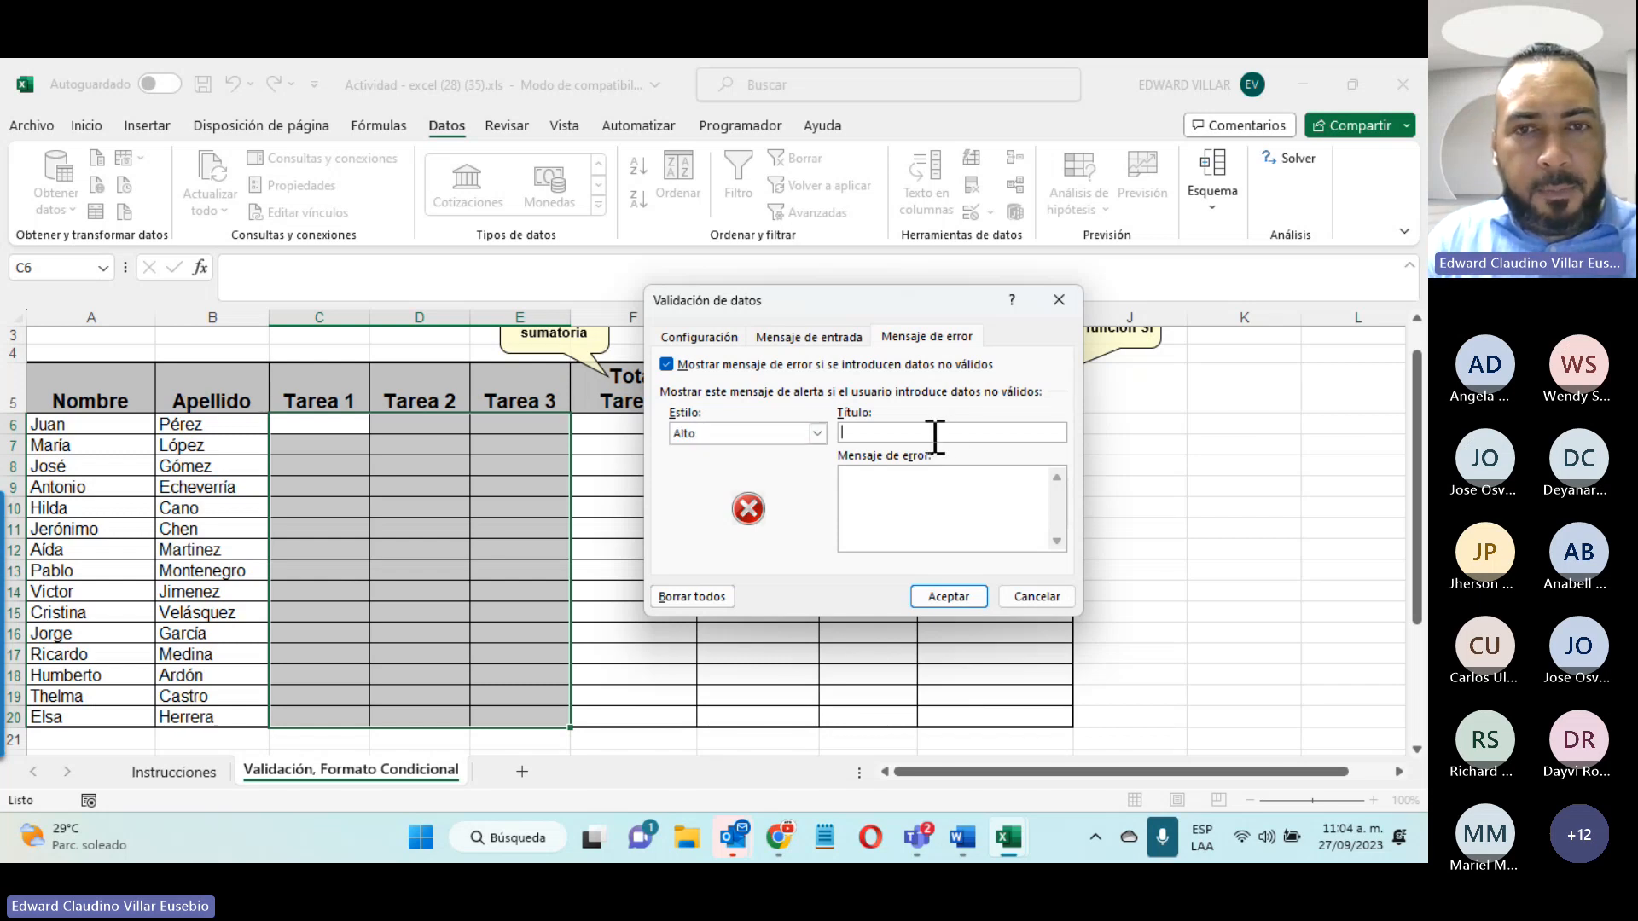
text(Valor)
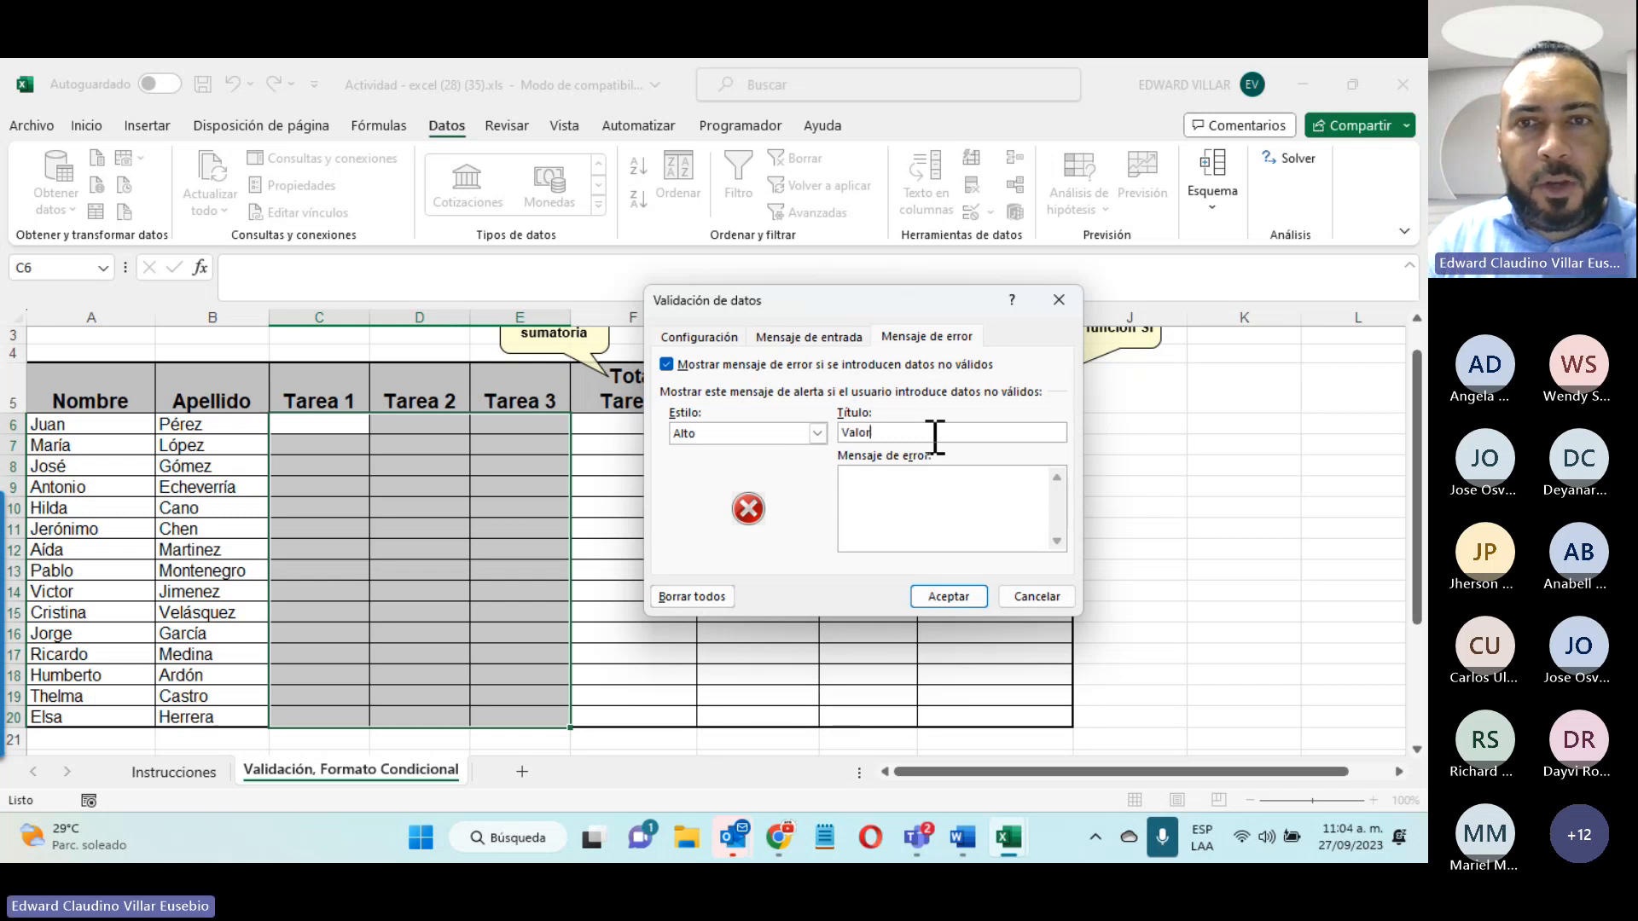
text( incorrec)
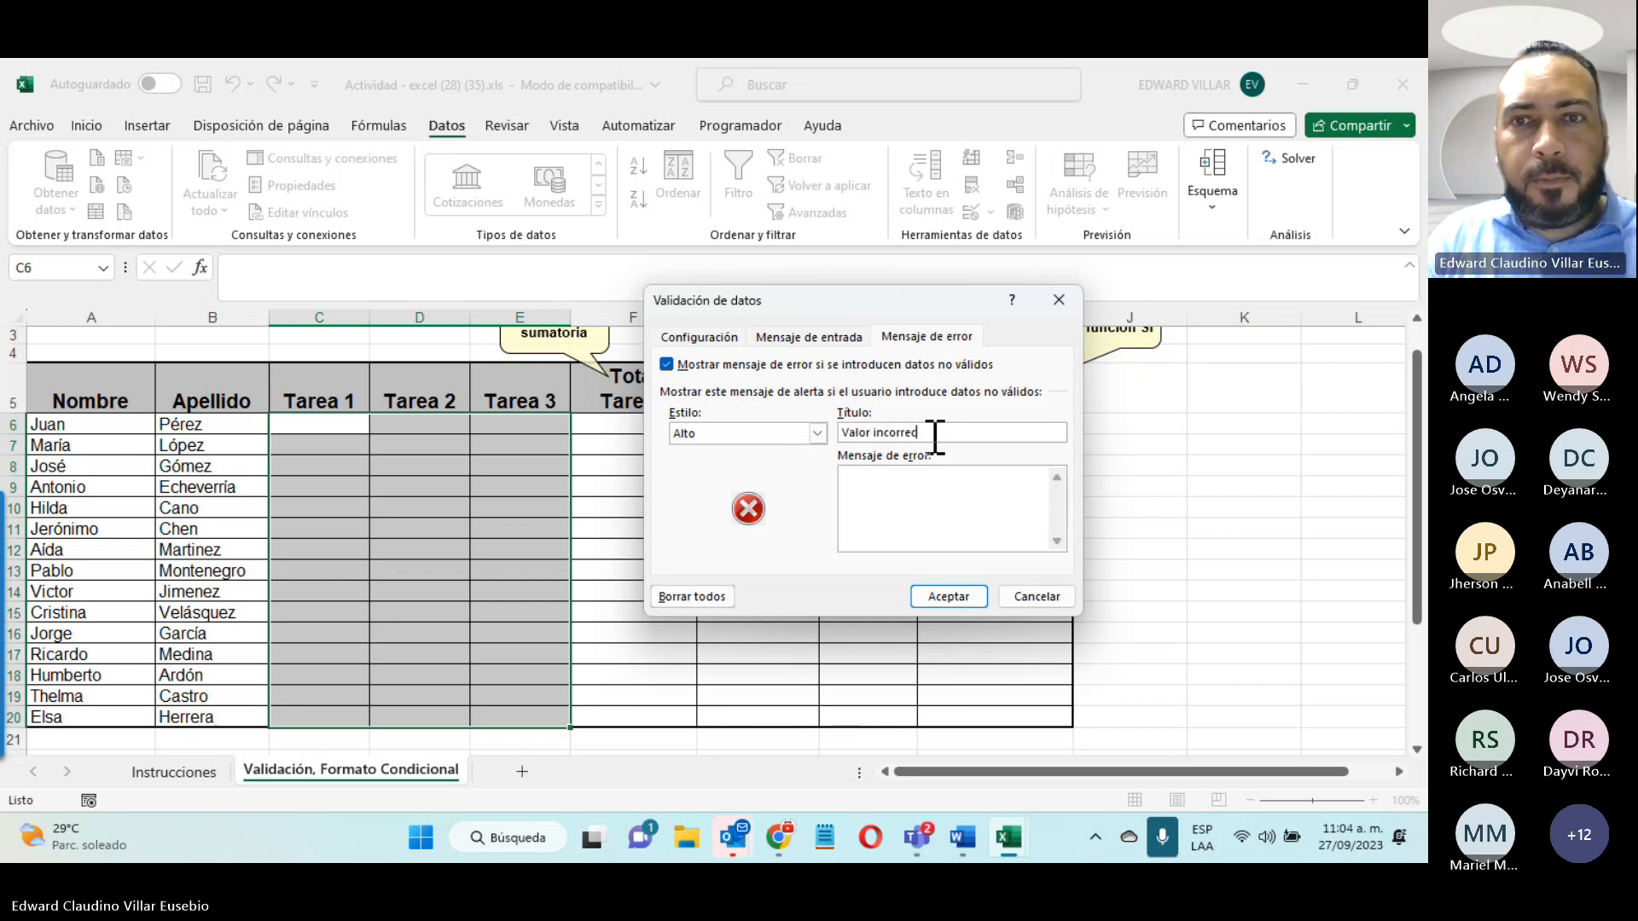
Step: Set the error message text to "Favor verifique el valor introducido." and apply the validation rule
text(Fav)
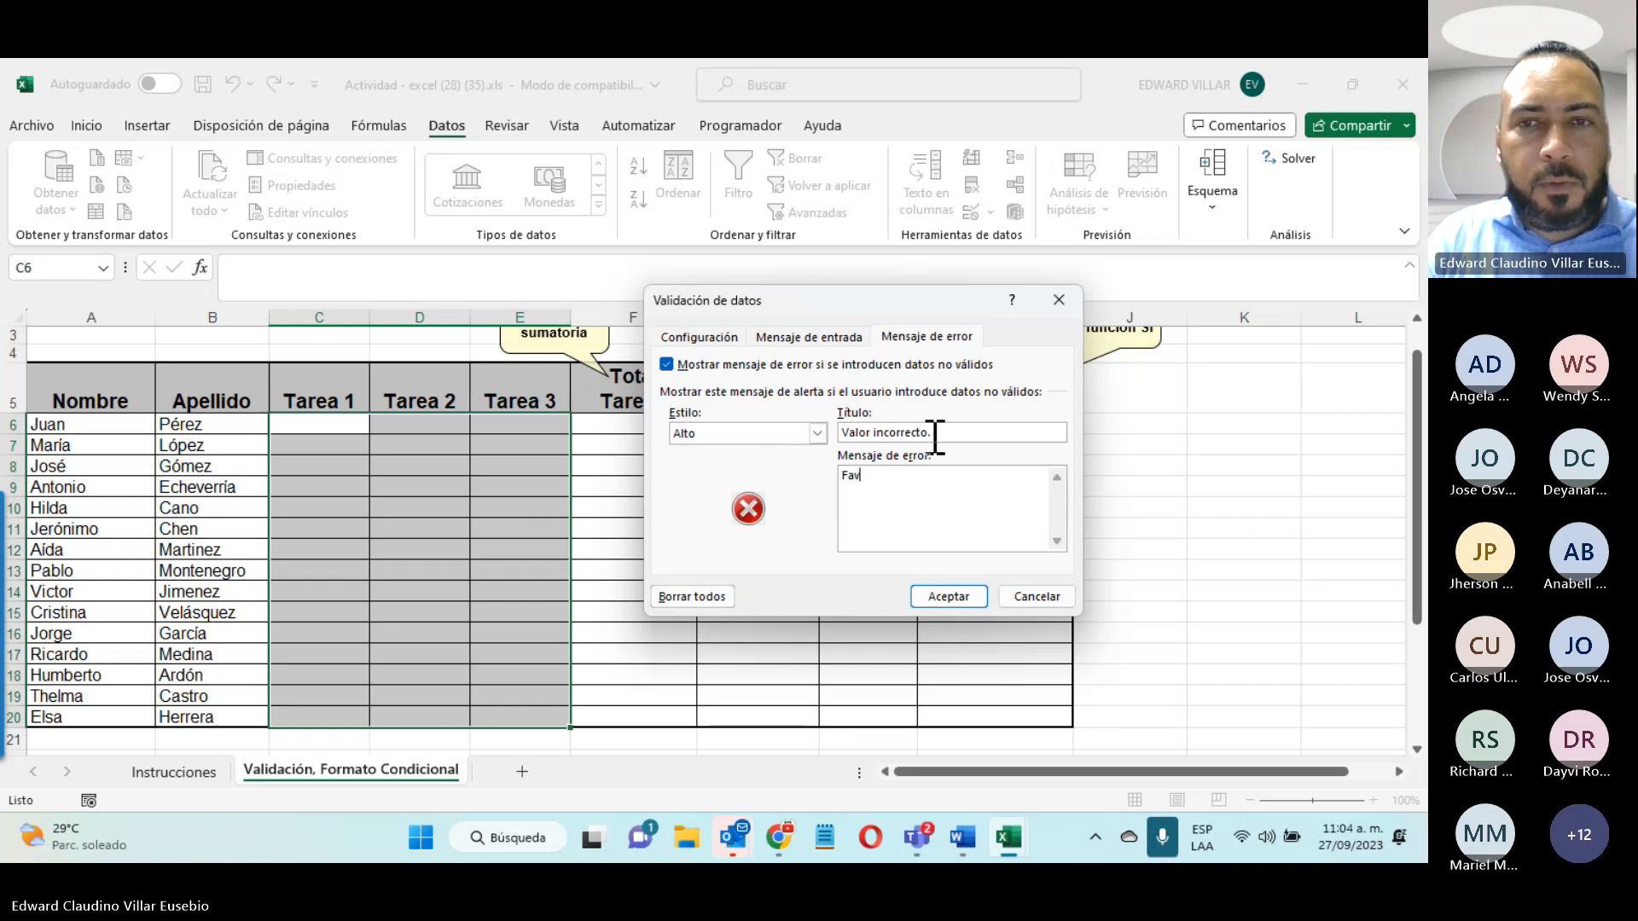
text(or ve)
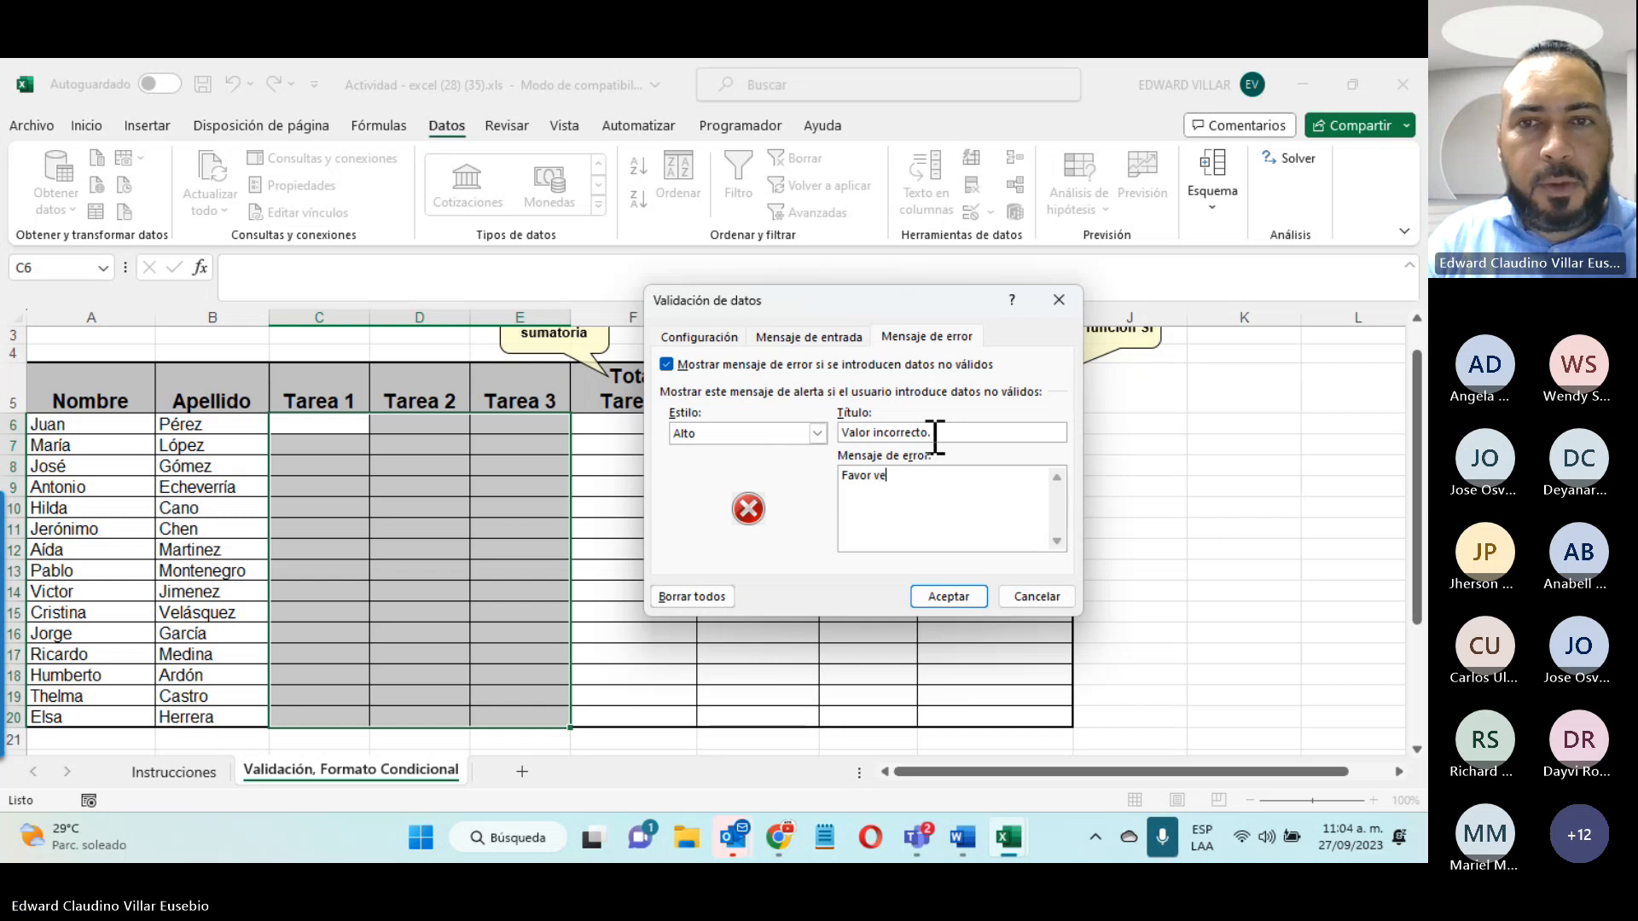
text(rifique )
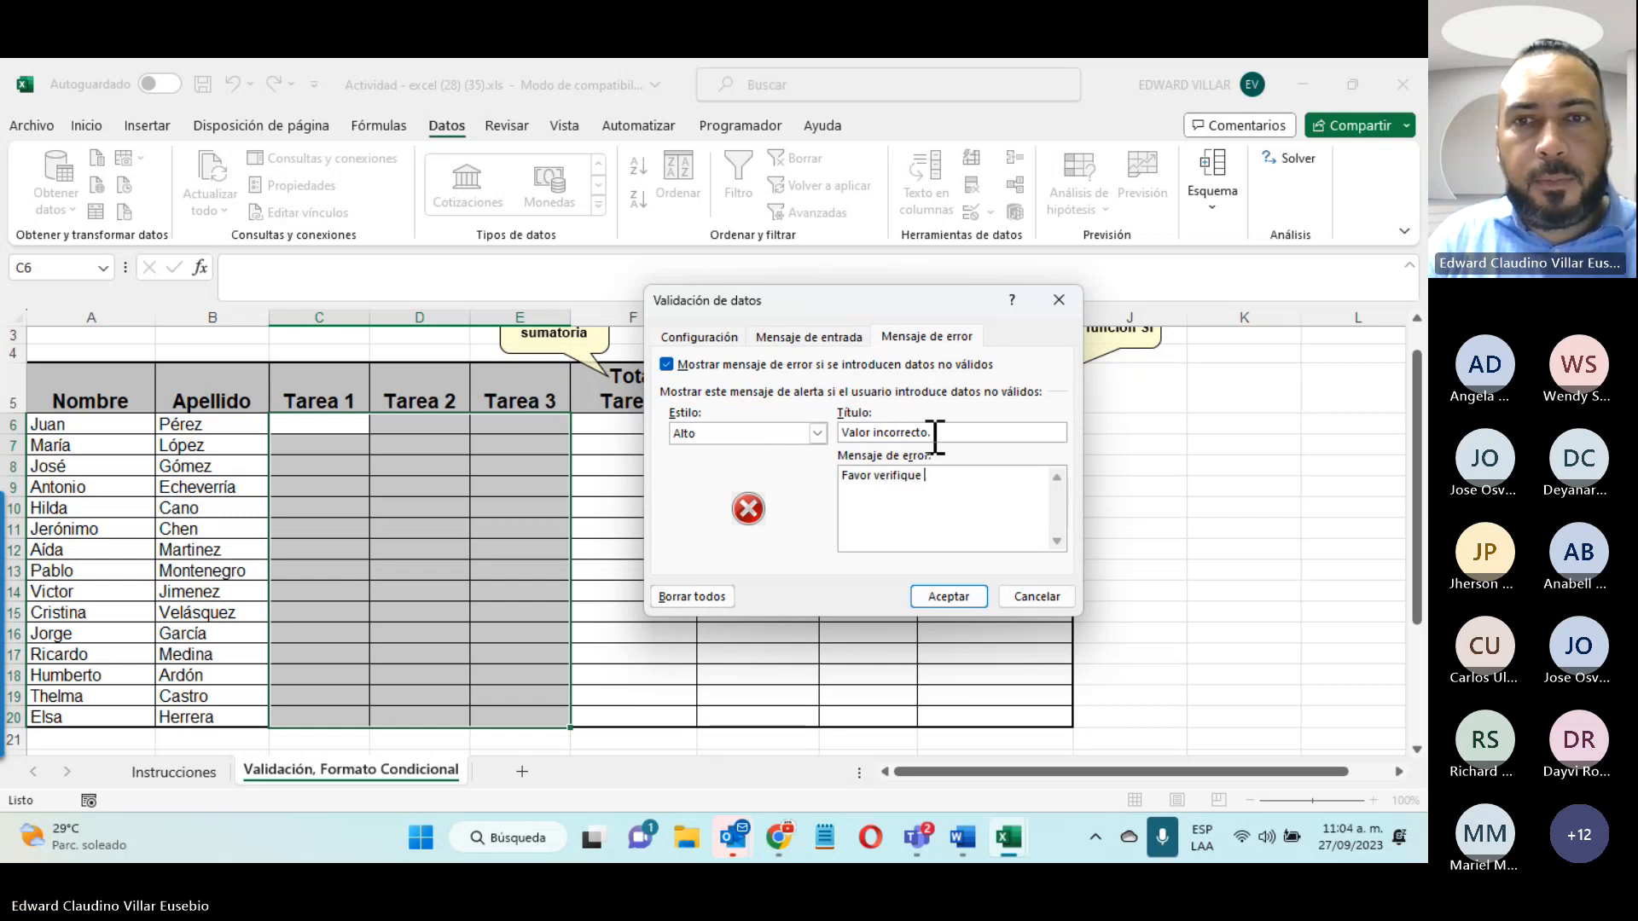
text(e)
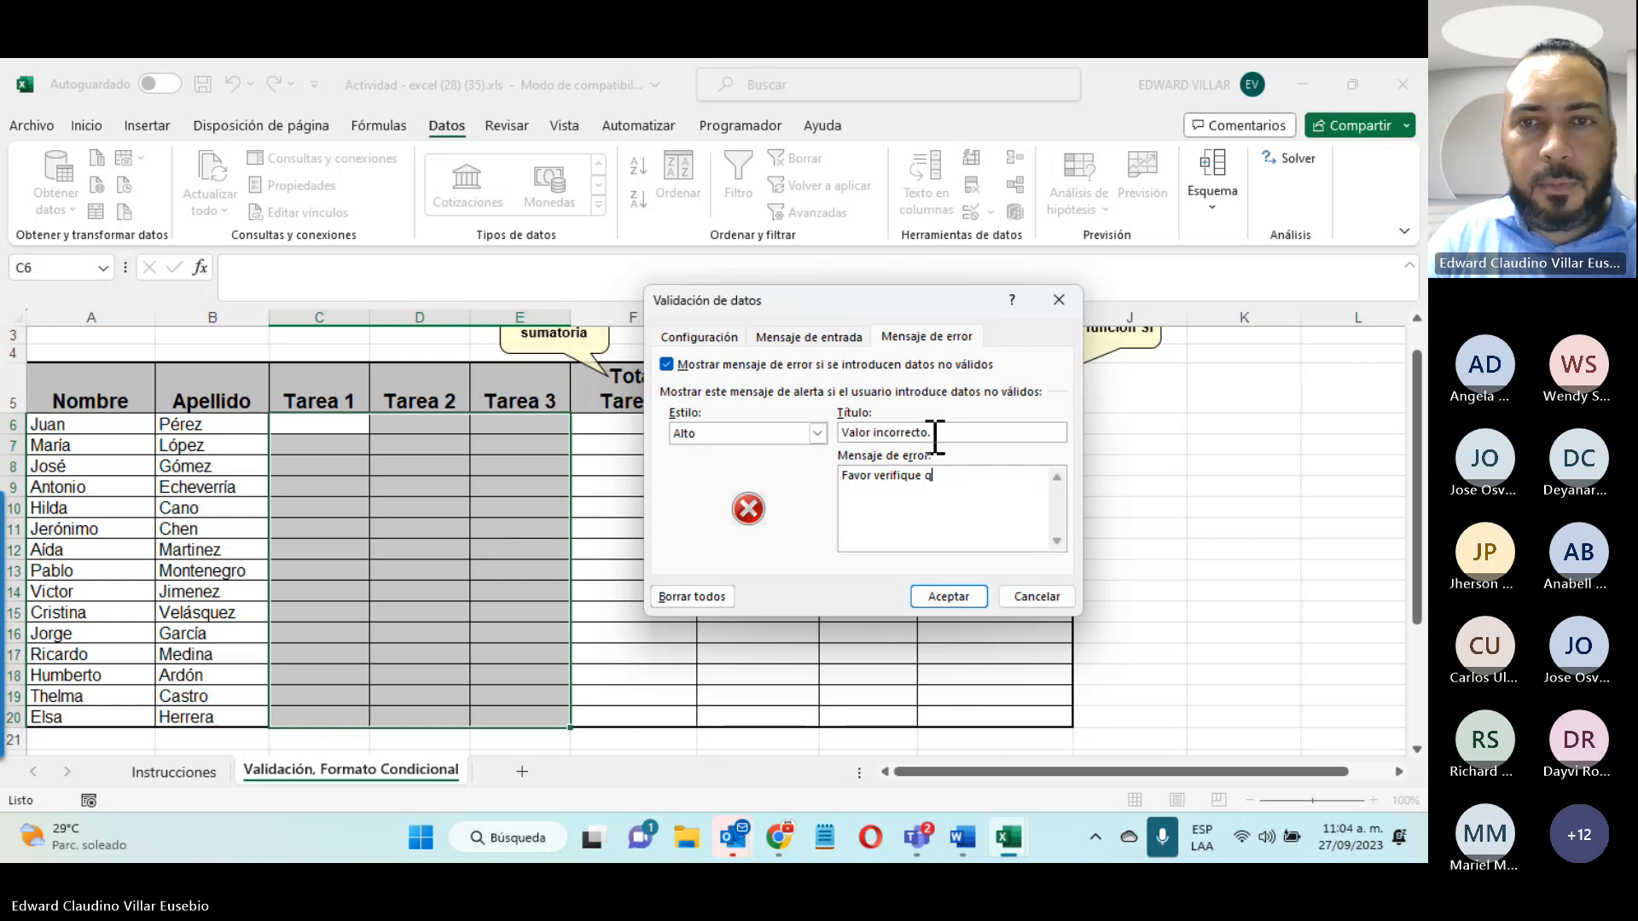
key(BackSpace)
key(BackSpace)
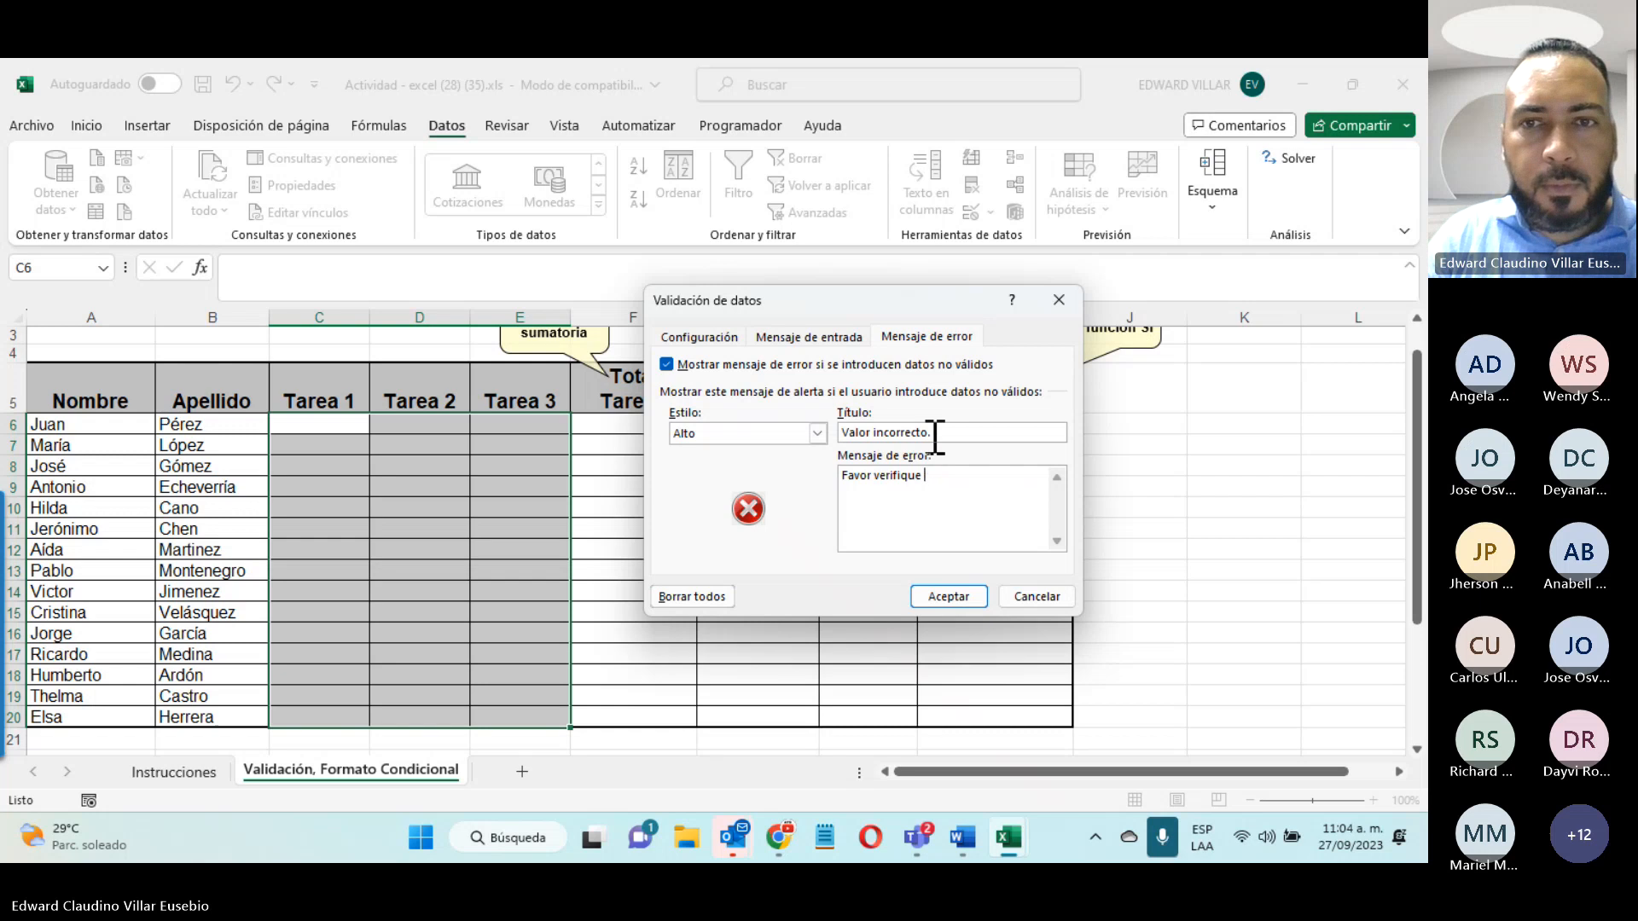
text(el valor)
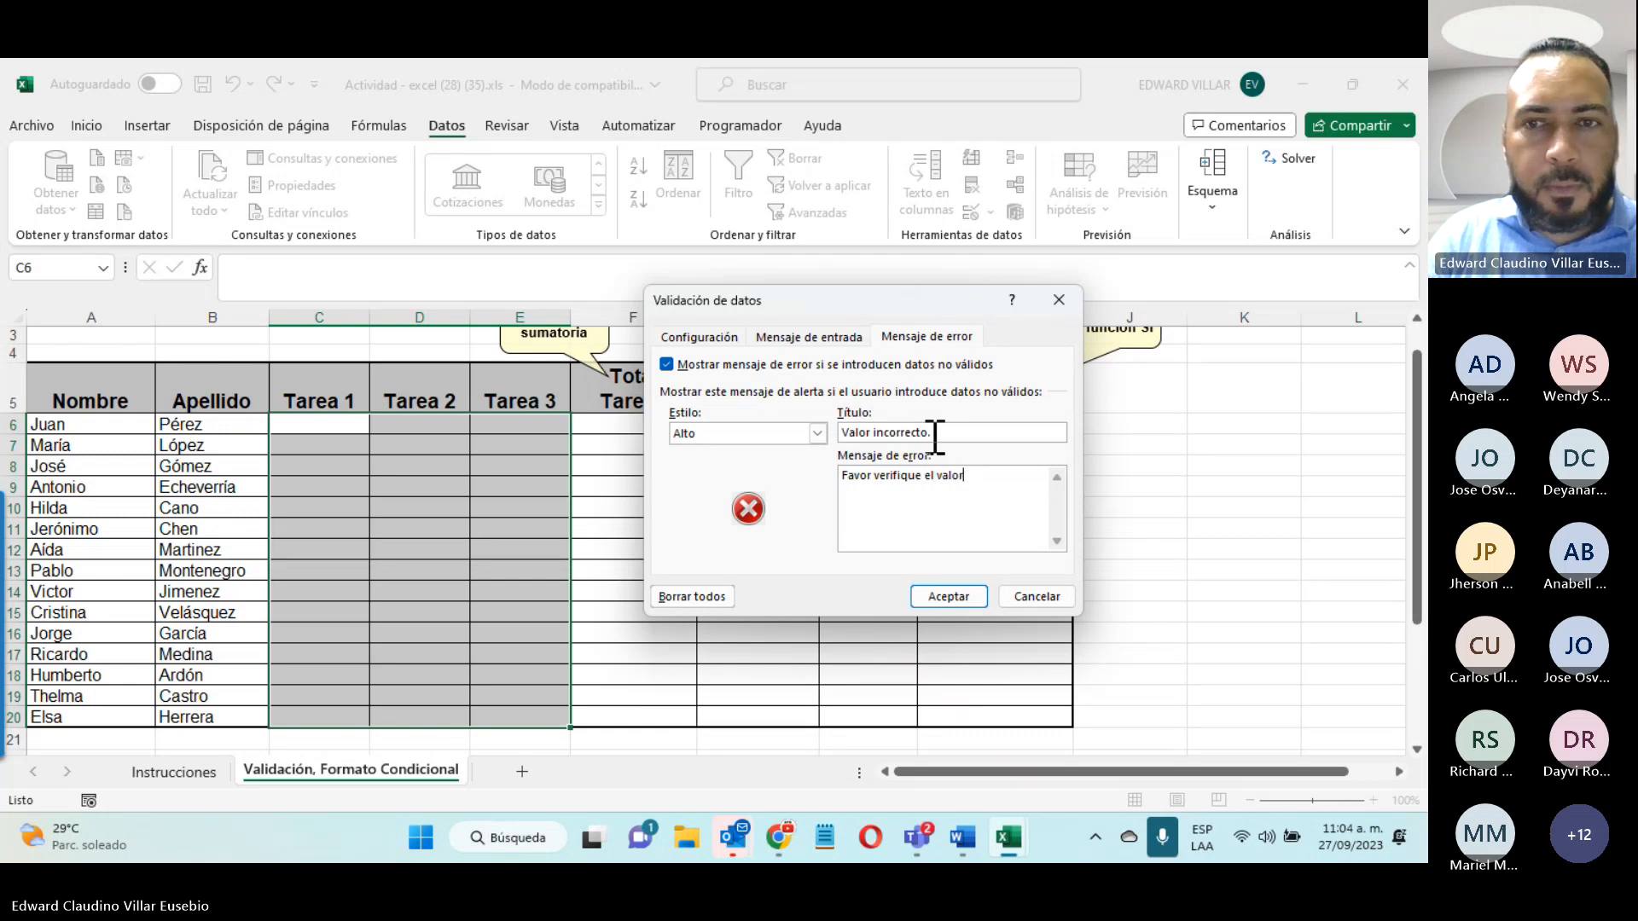
text( introducido.)
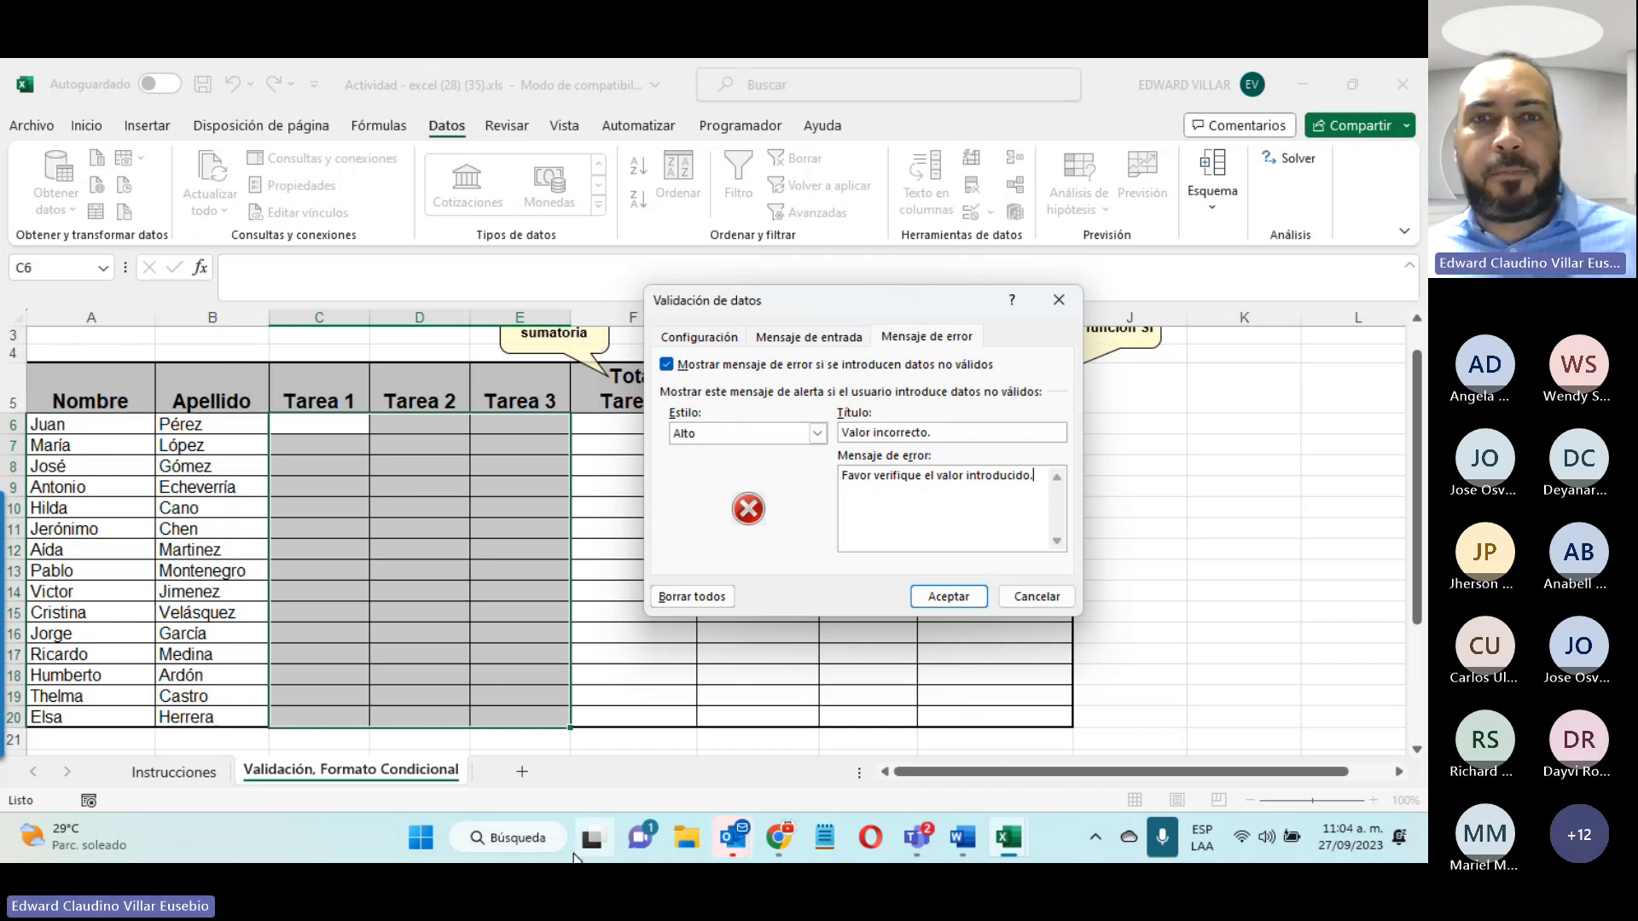
click(944, 602)
Step: Check the validation's input message on various cells of the Tarea 1, Tarea 2 and Tarea 3 columns
click(625, 550)
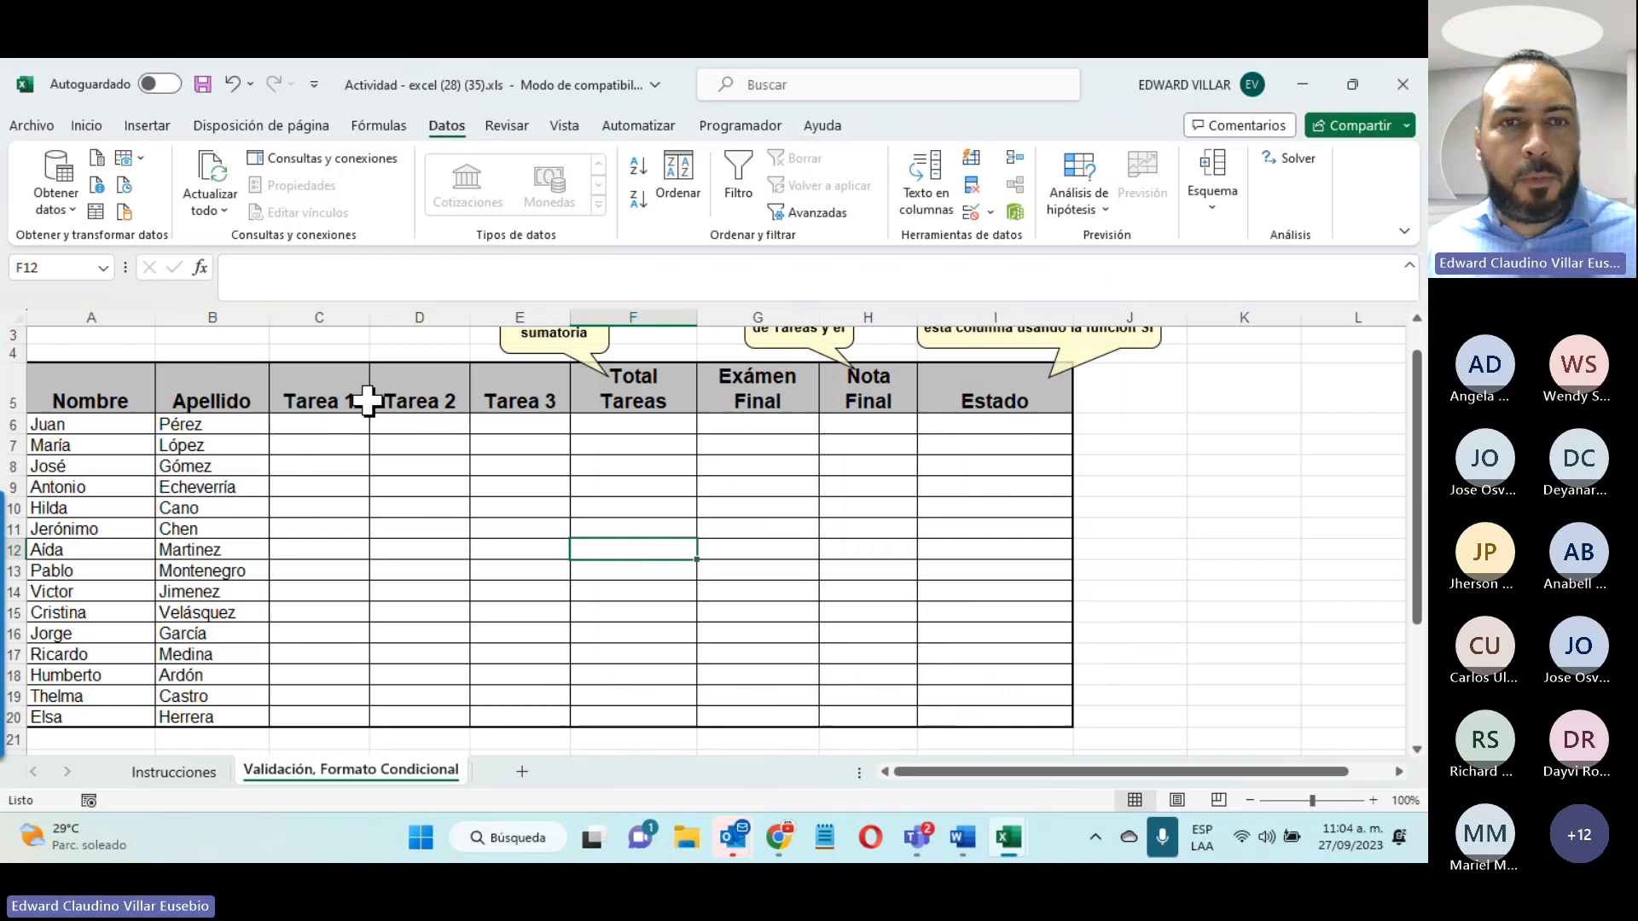
click(356, 460)
click(421, 571)
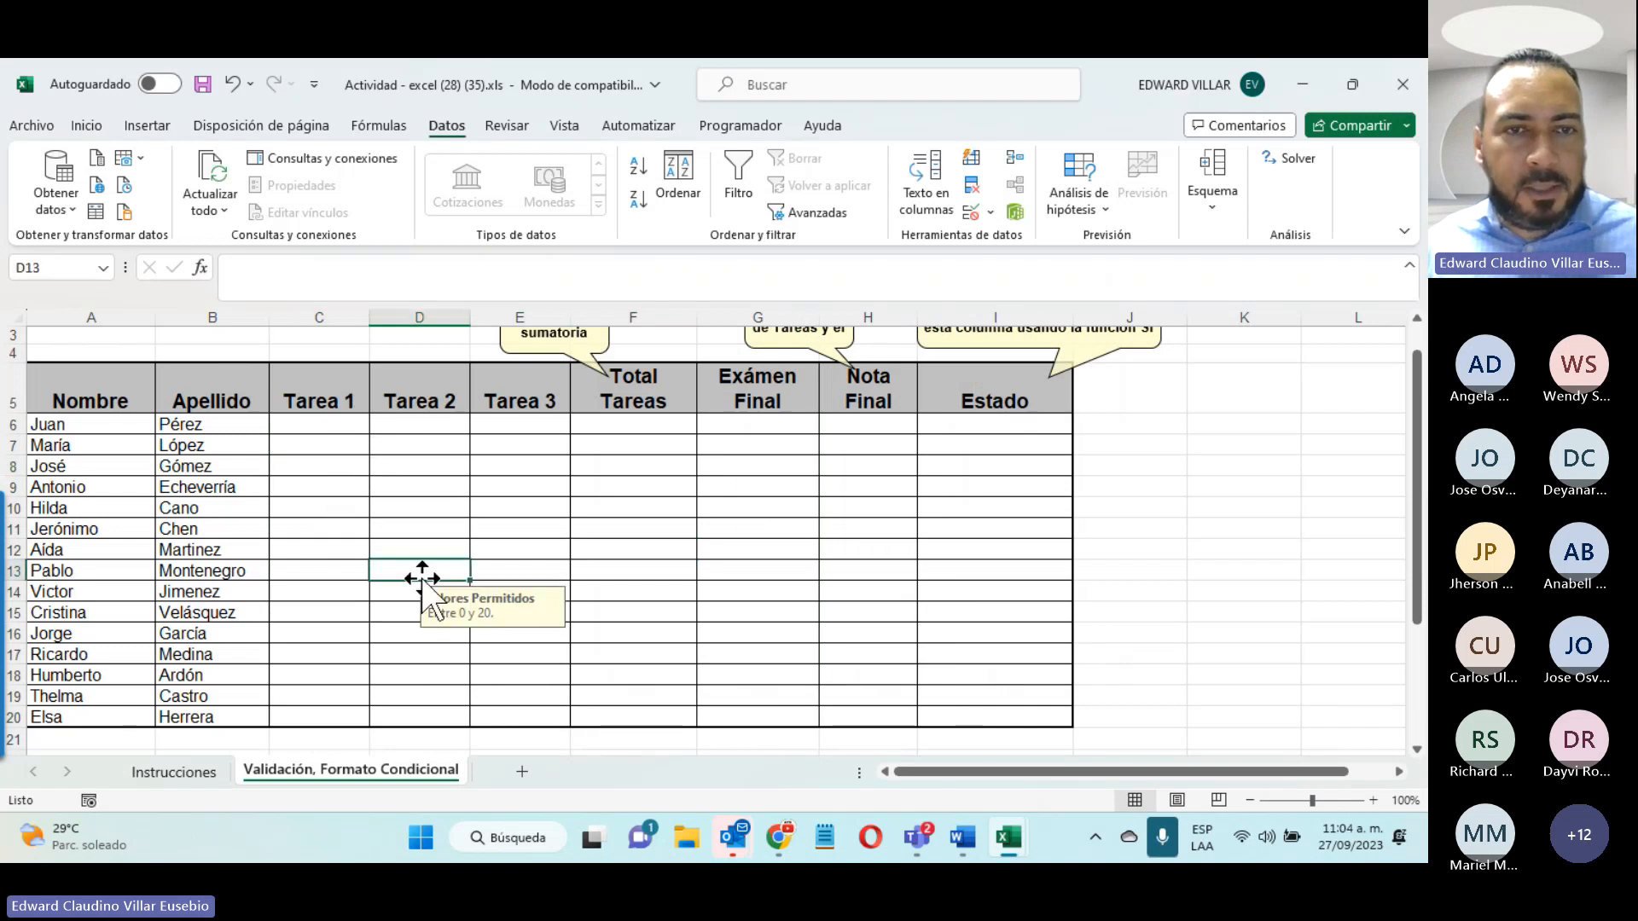
click(499, 468)
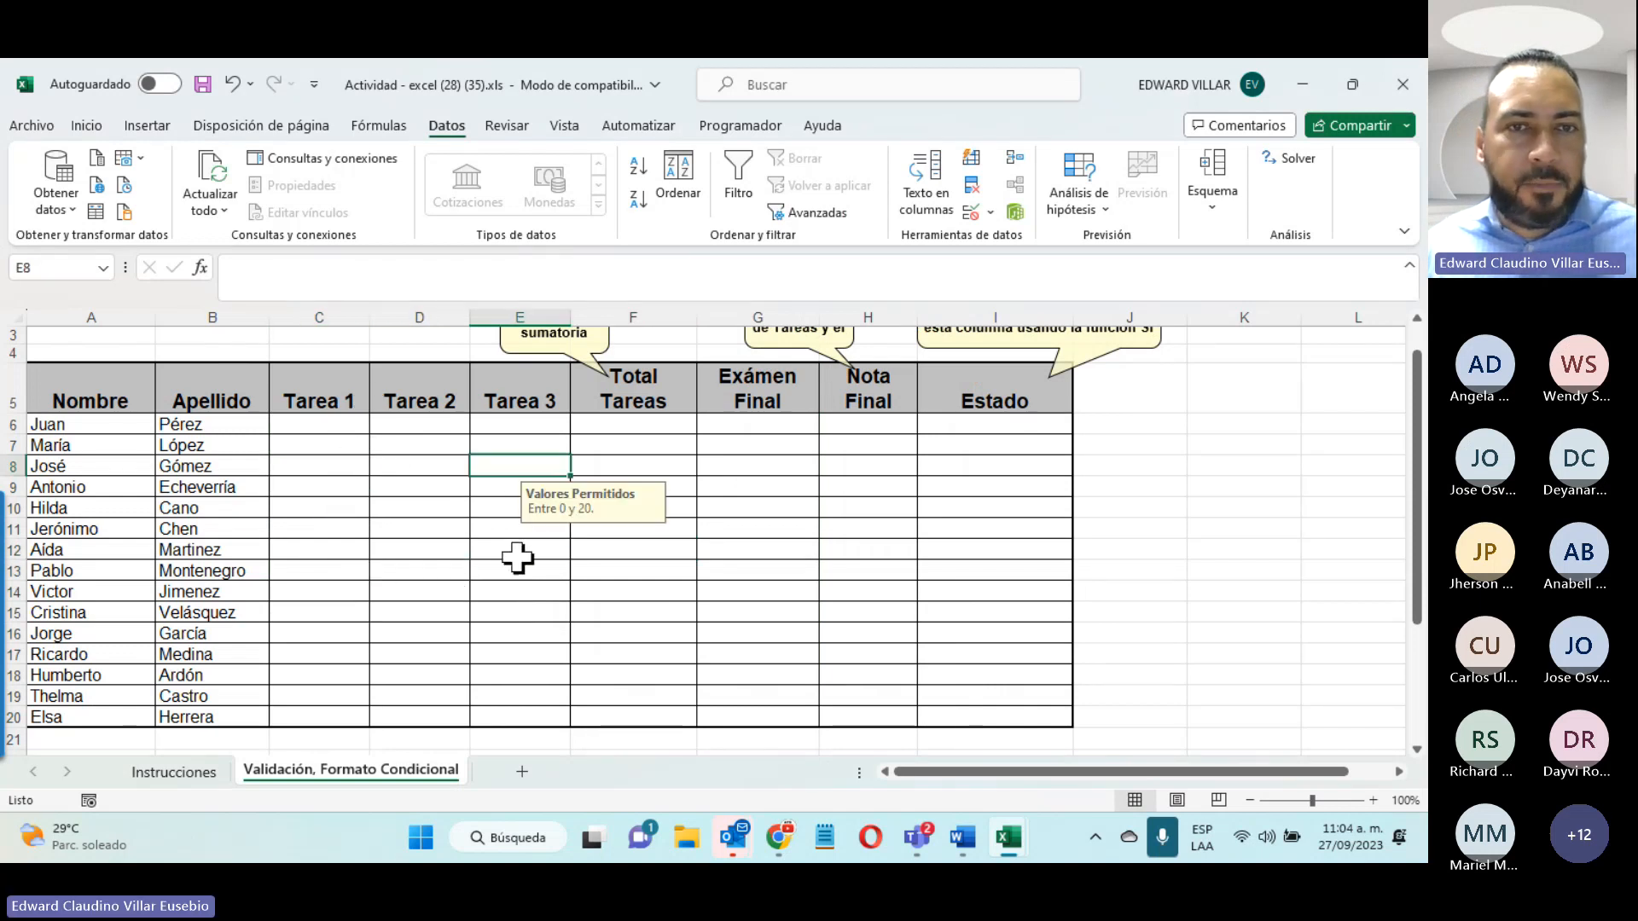
click(395, 591)
click(303, 459)
click(435, 452)
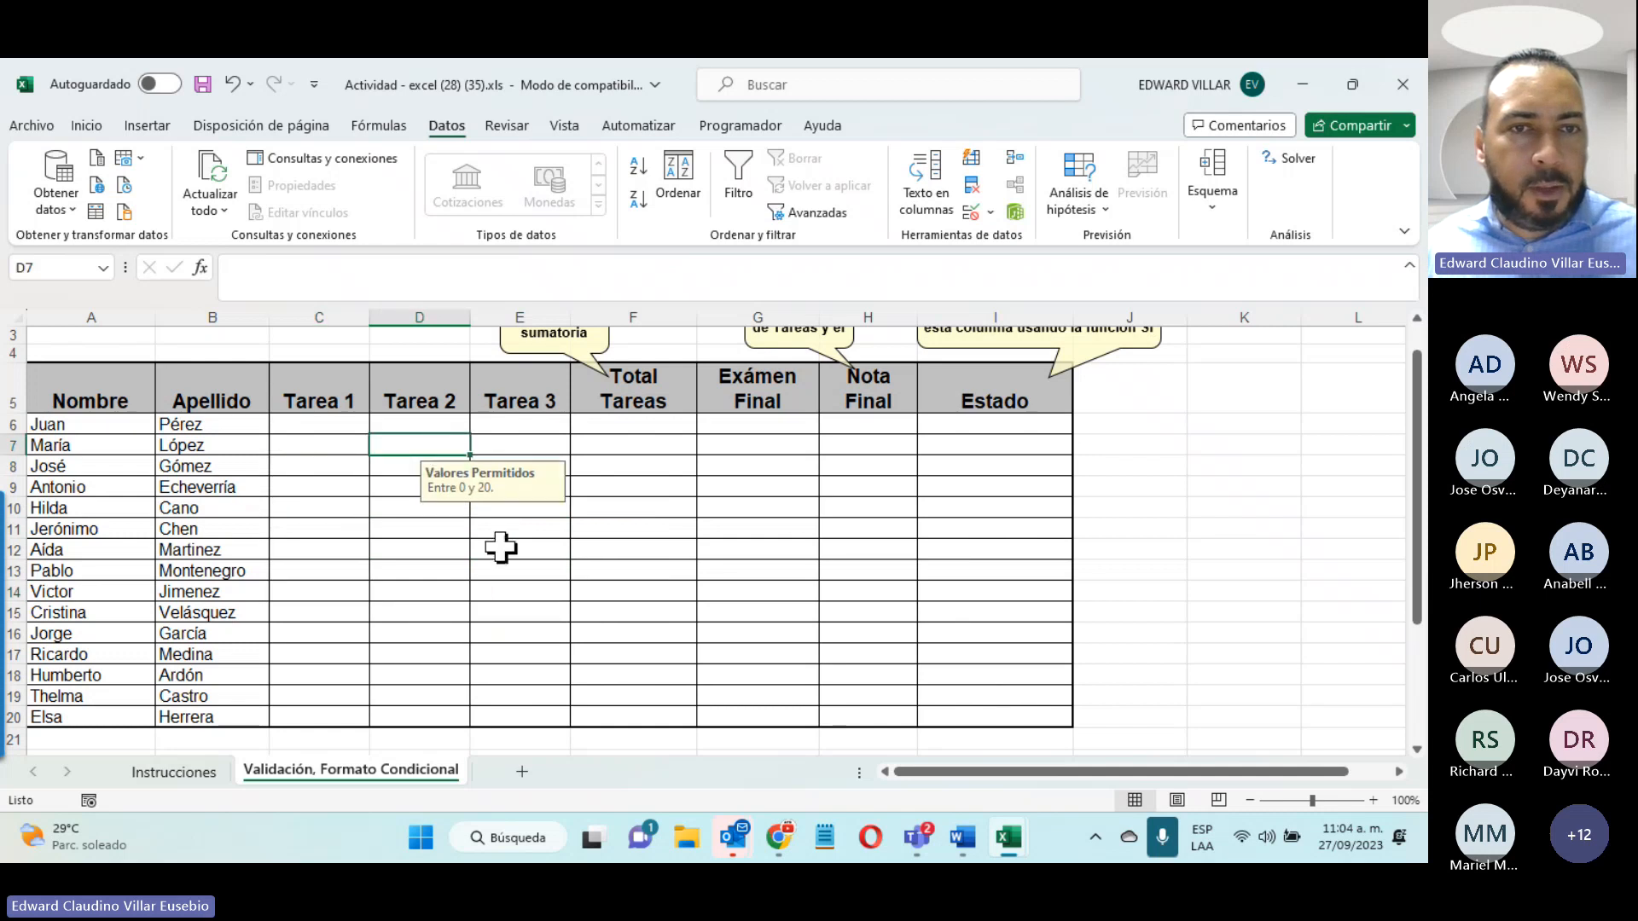
click(501, 568)
click(391, 567)
click(426, 486)
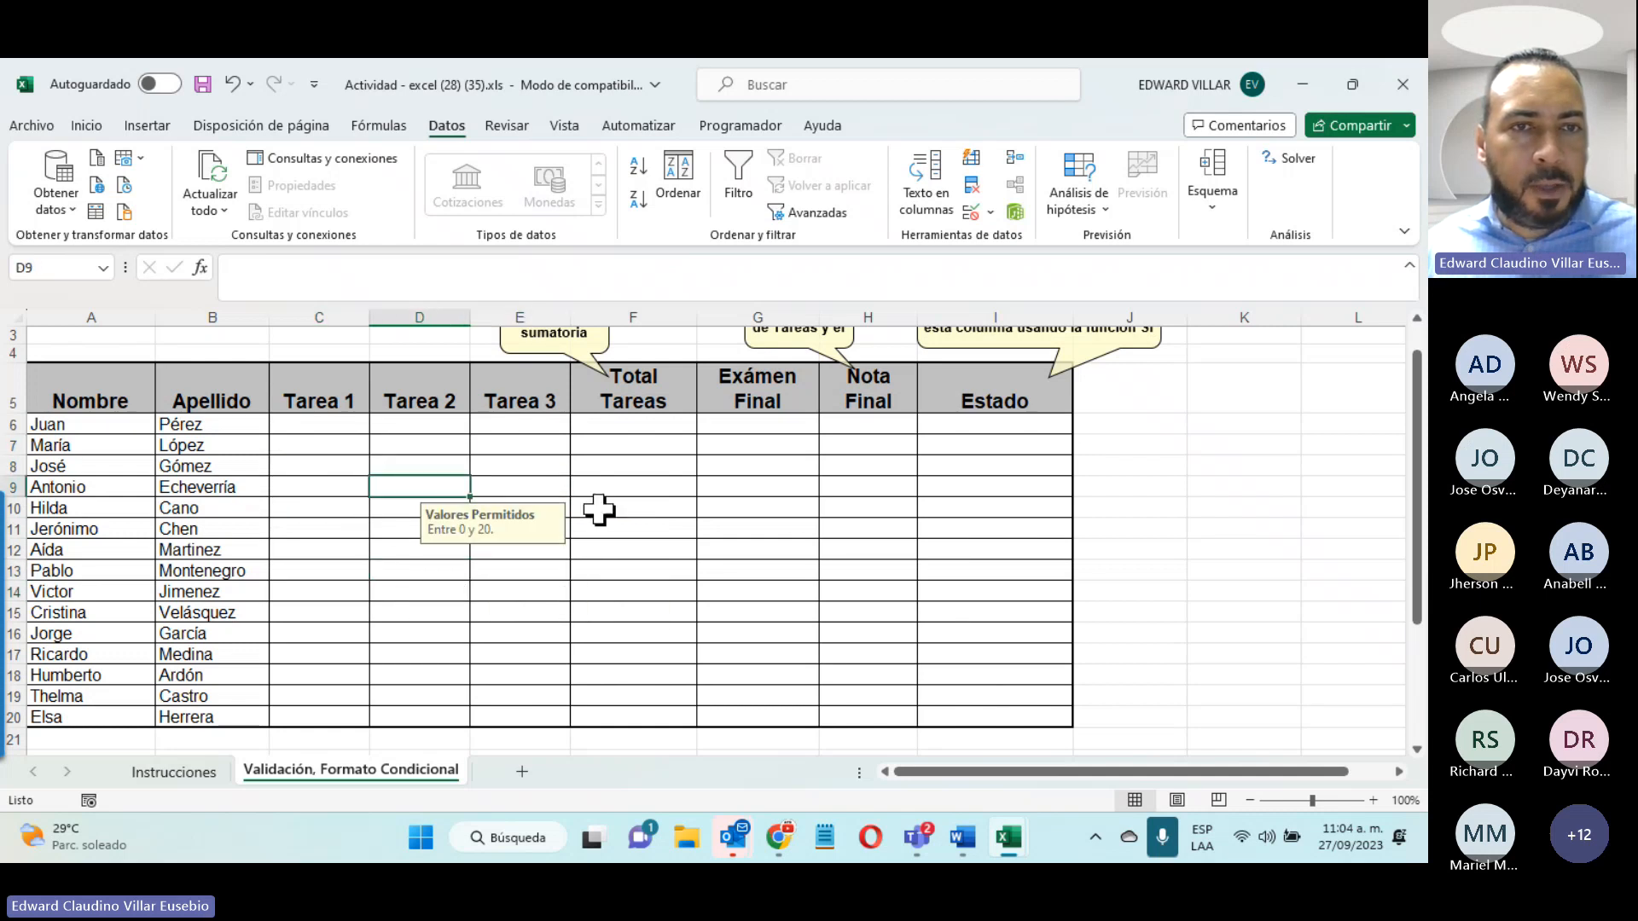
click(598, 510)
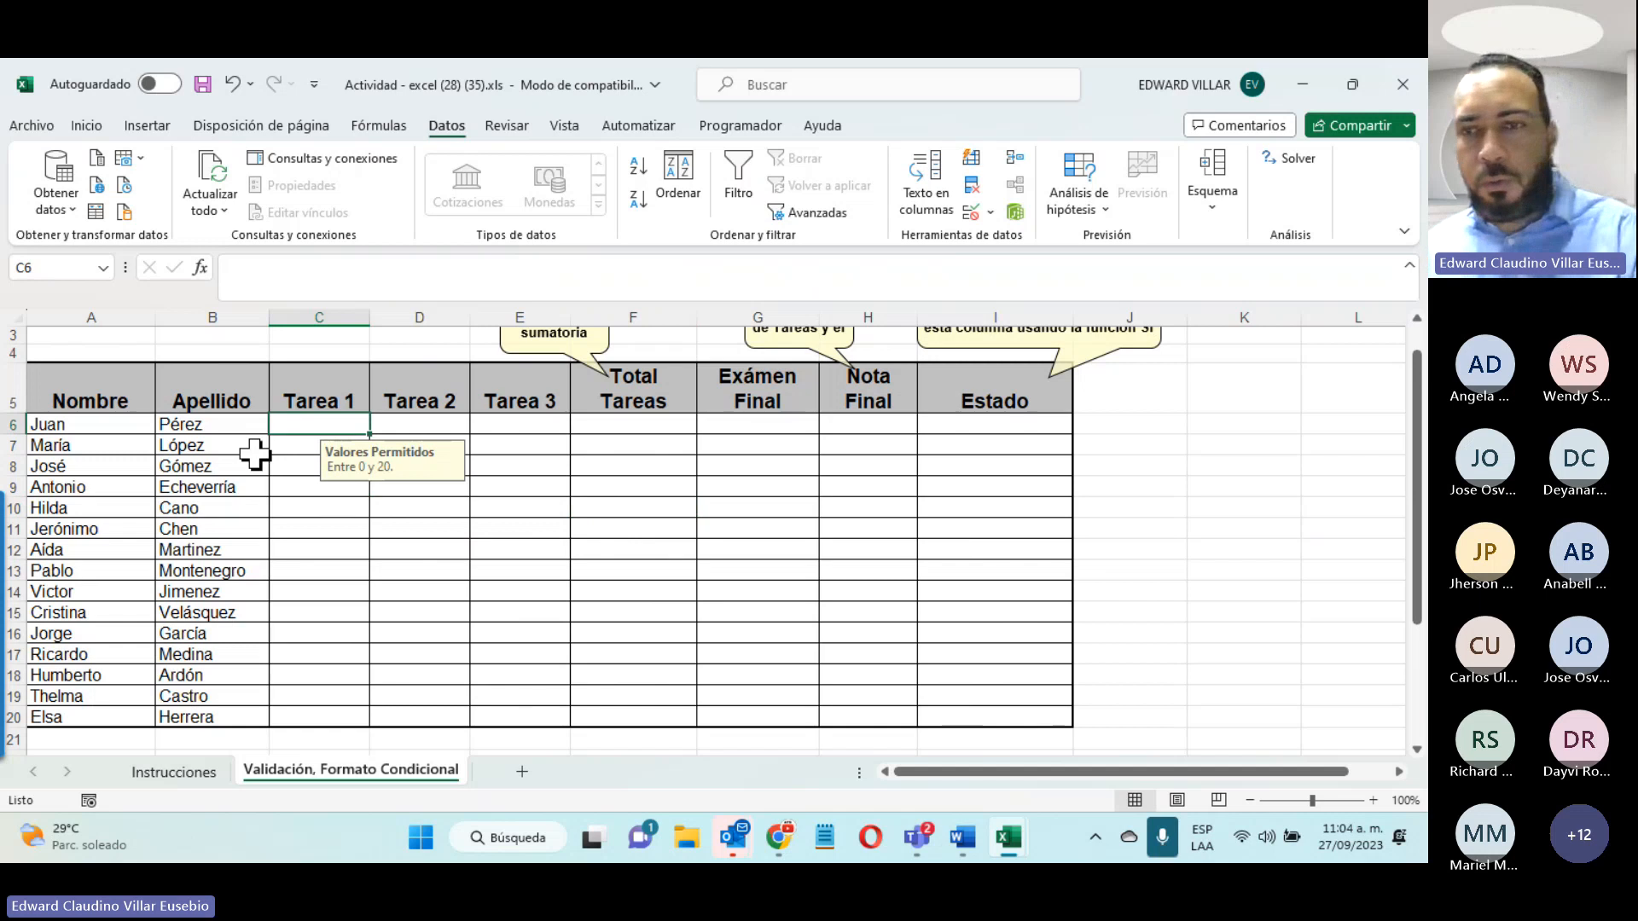
click(1300, 688)
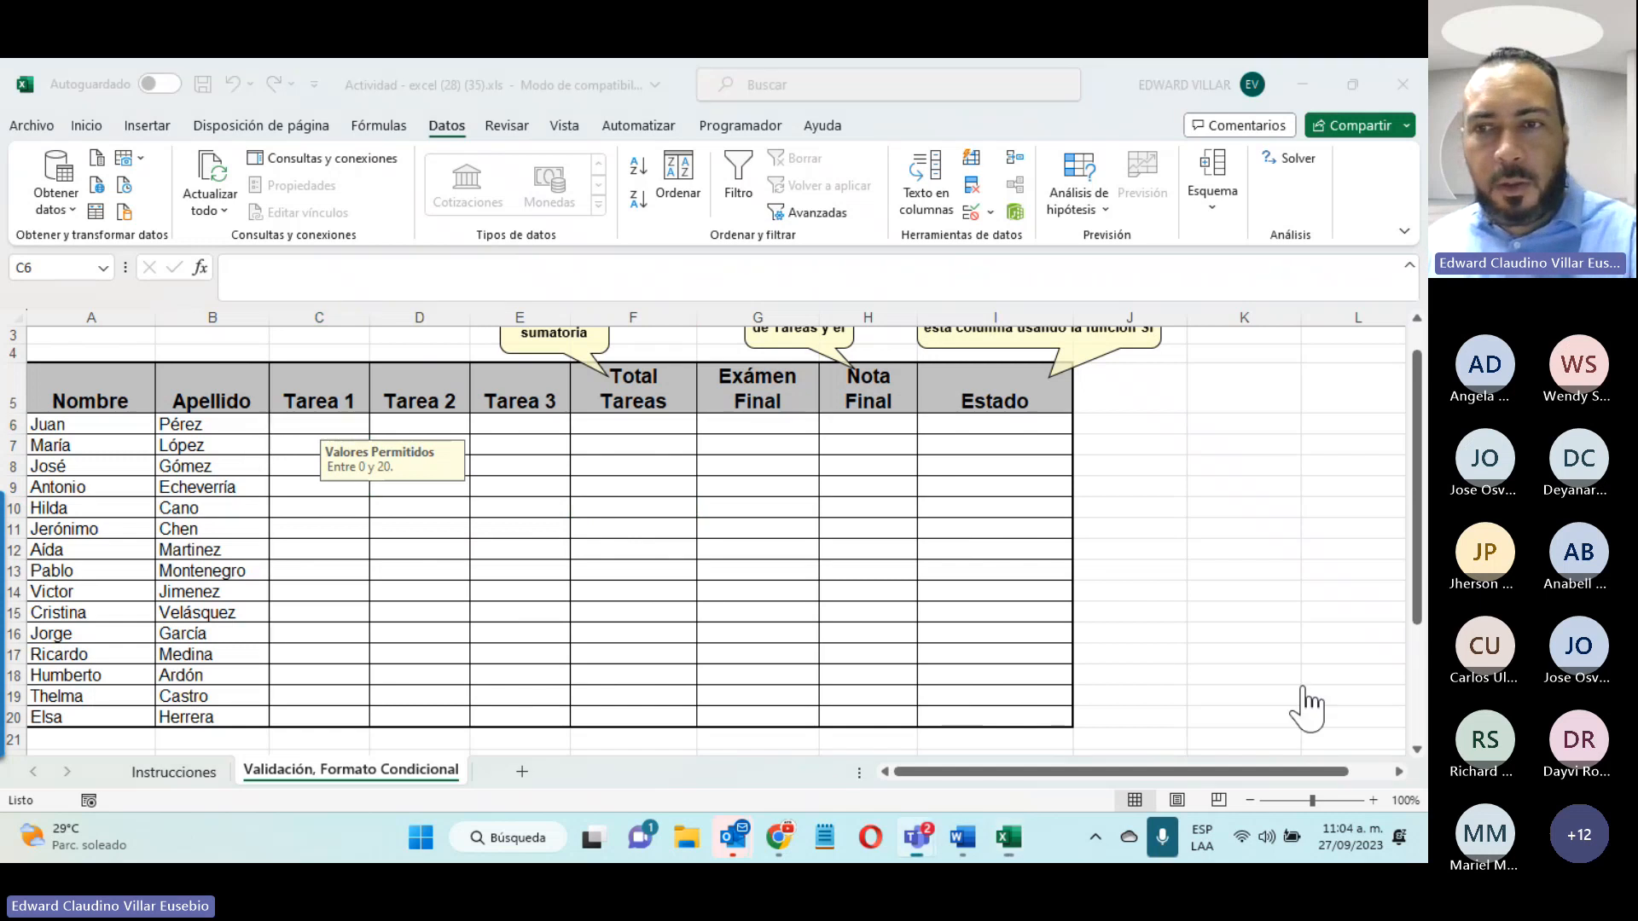
Step: Enter the first student's grades: 5 for Tarea 1 (C6), 10 for Tarea 2 (D6) and 20 for Tarea 3 (E6)
click(335, 431)
text(5)
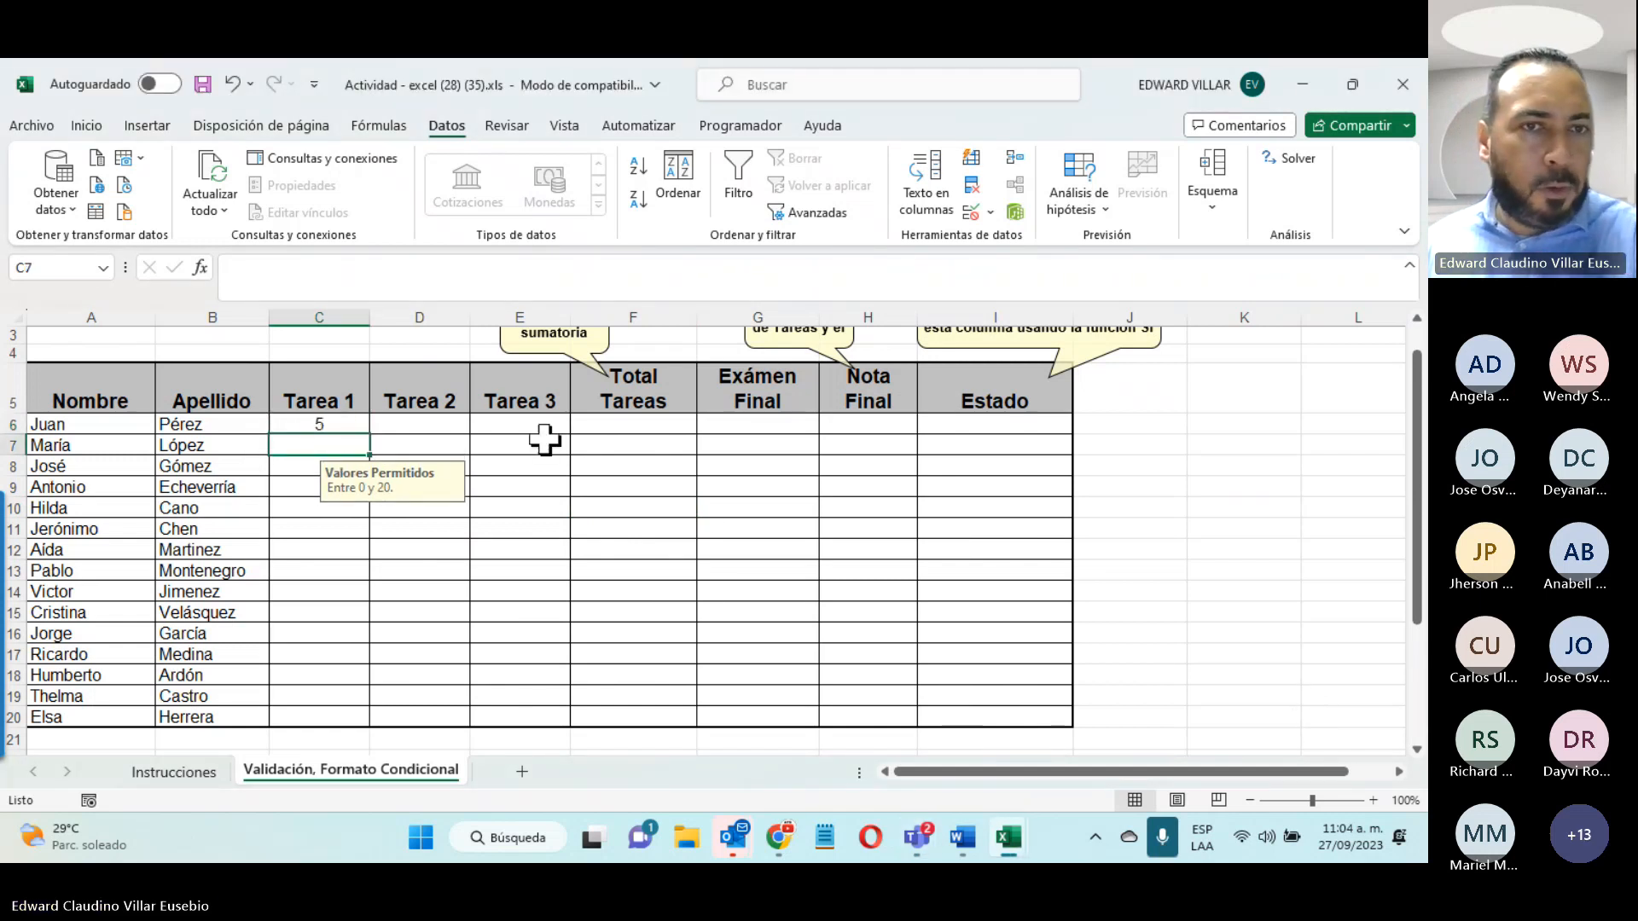
click(443, 425)
text(10)
key(Return)
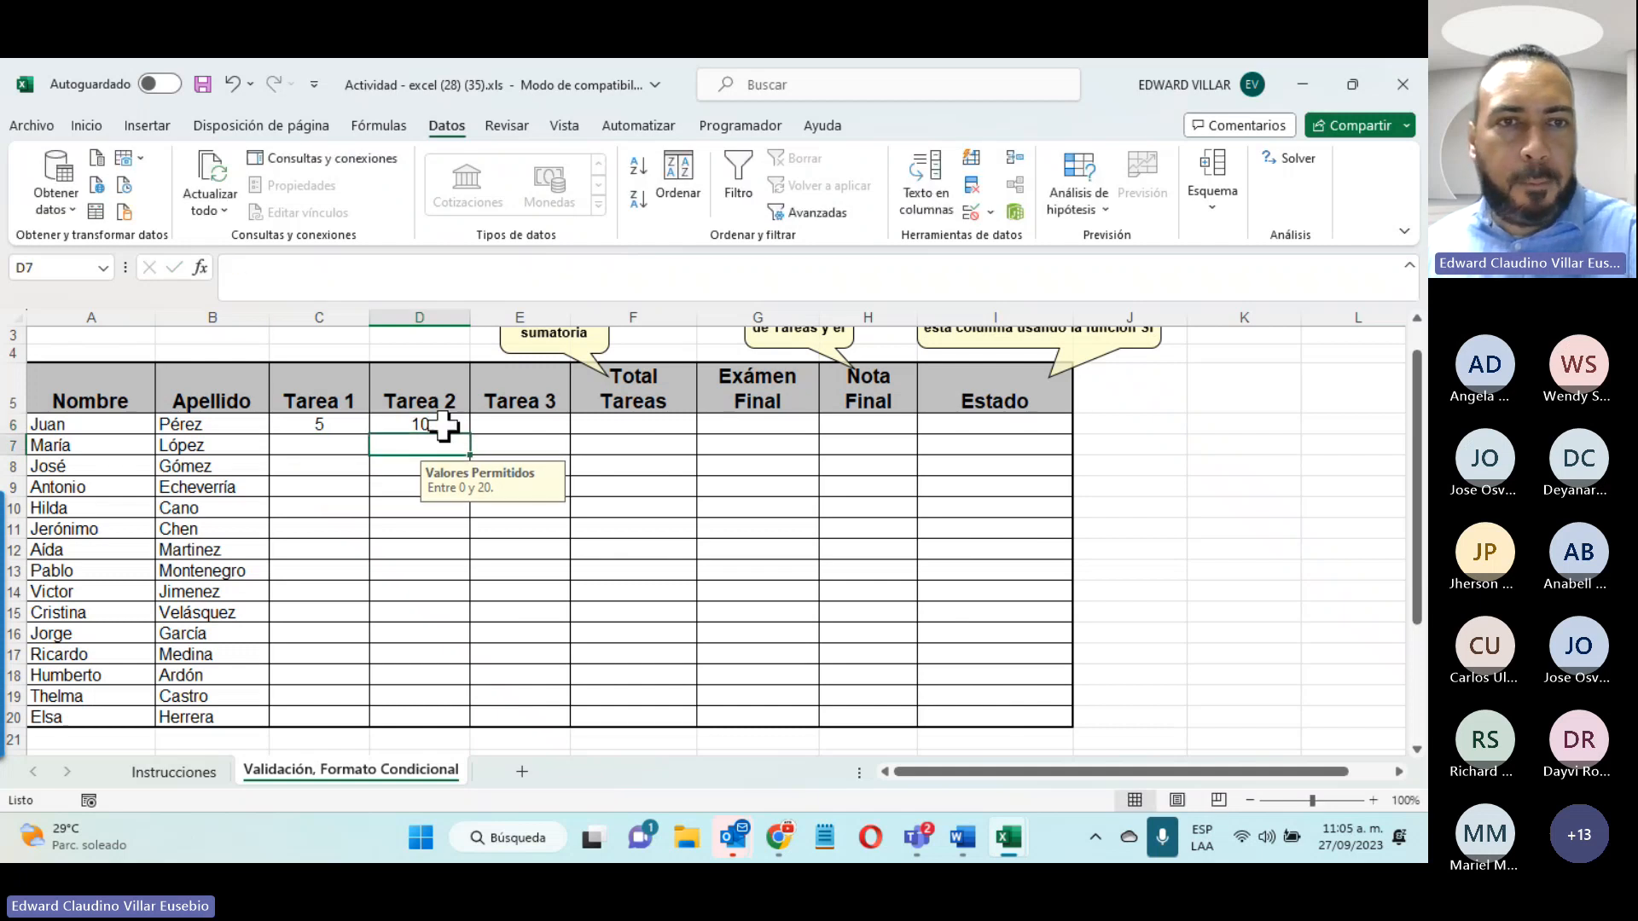
click(484, 425)
text(20)
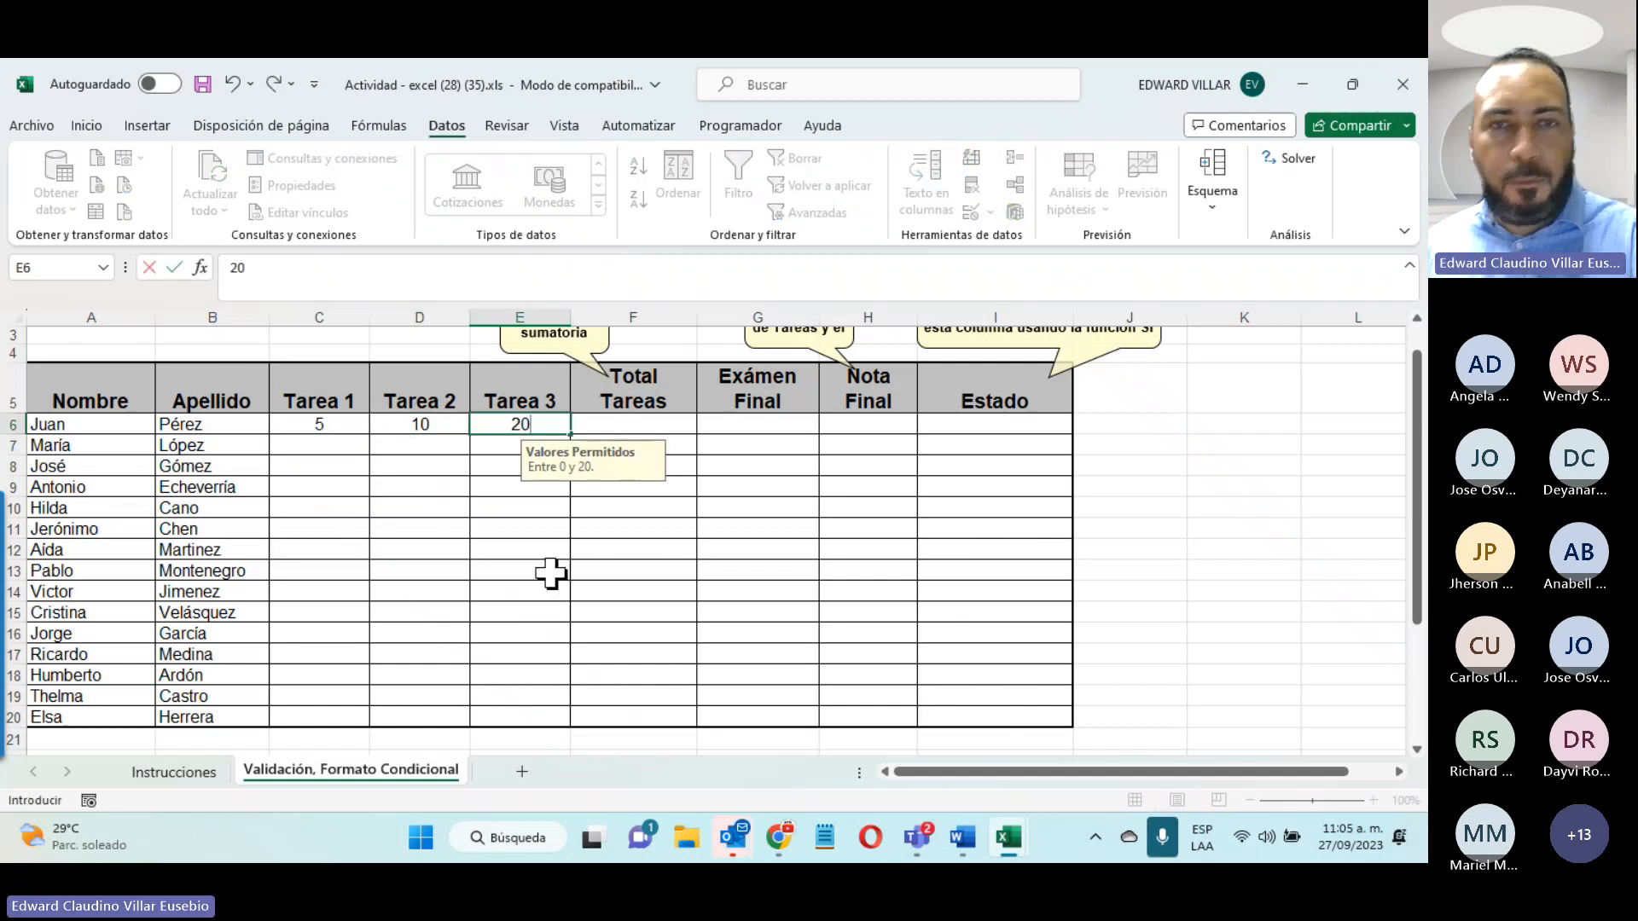
Step: Test the validation by trying 21 in the first student's Tarea 3 cell (E6), and retry the entry with 20
key(BackSpace)
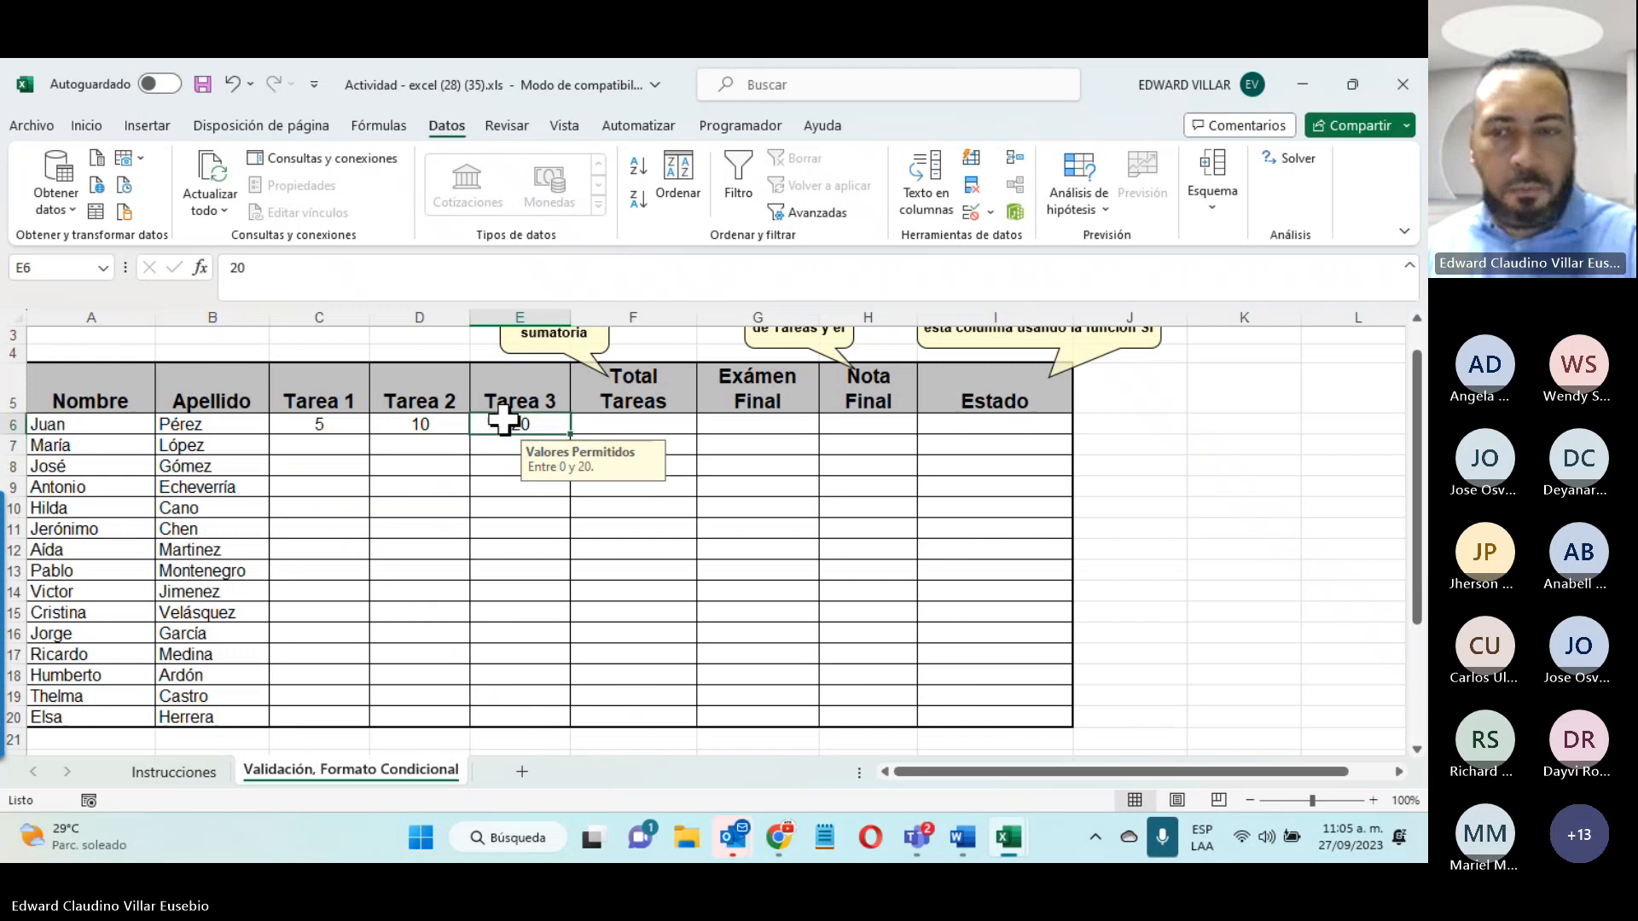
text(1)
click(468, 438)
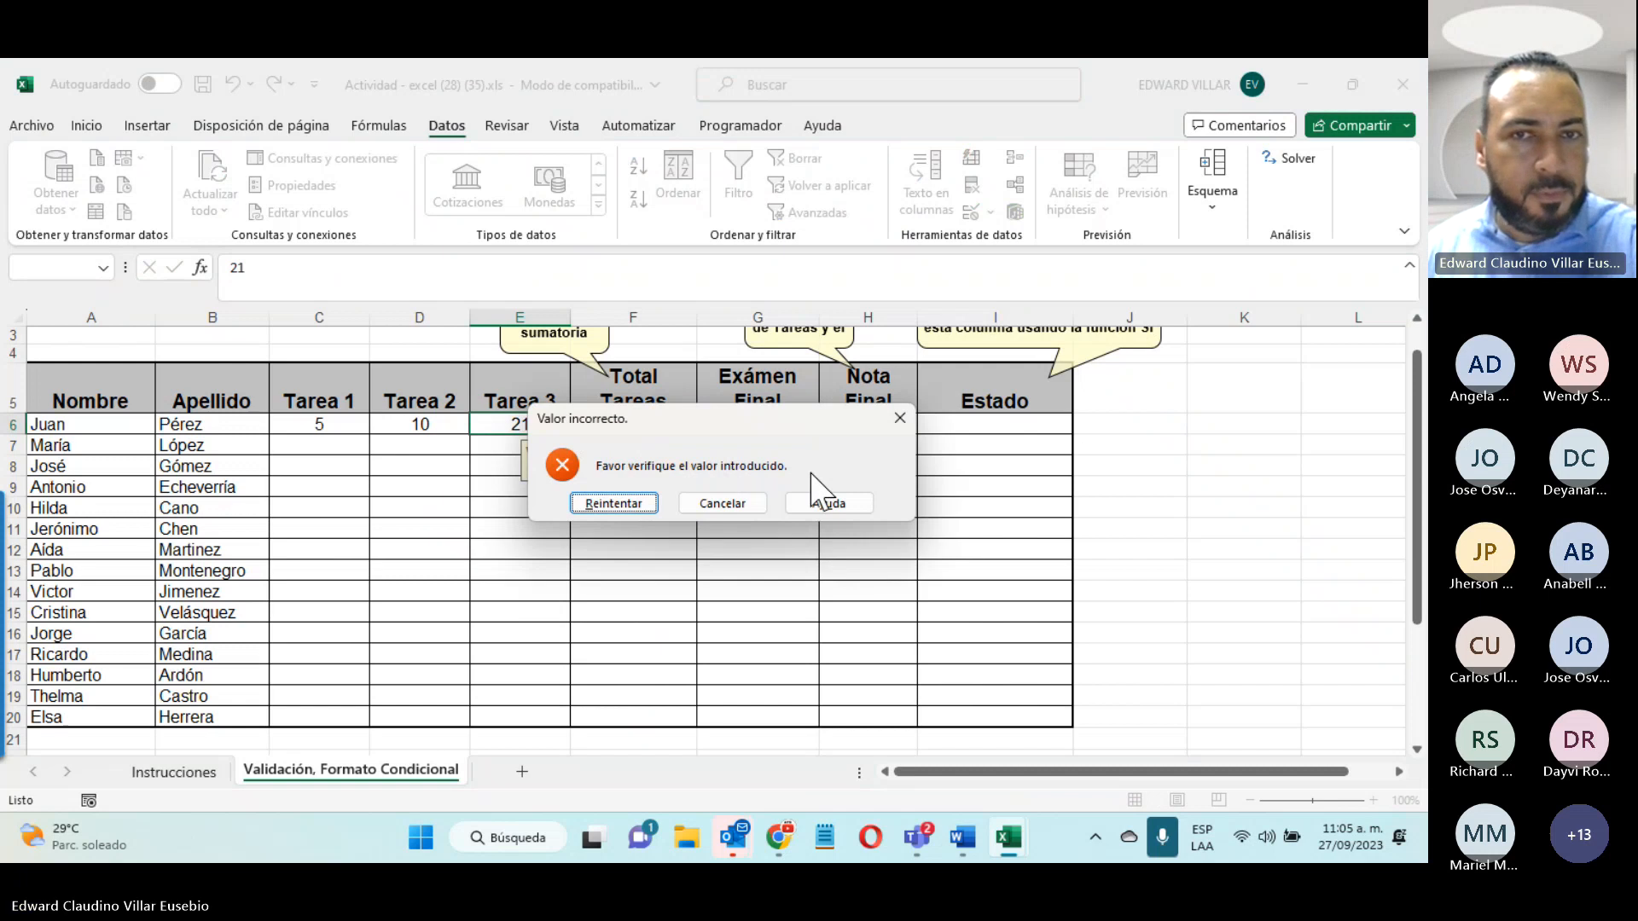
click(617, 505)
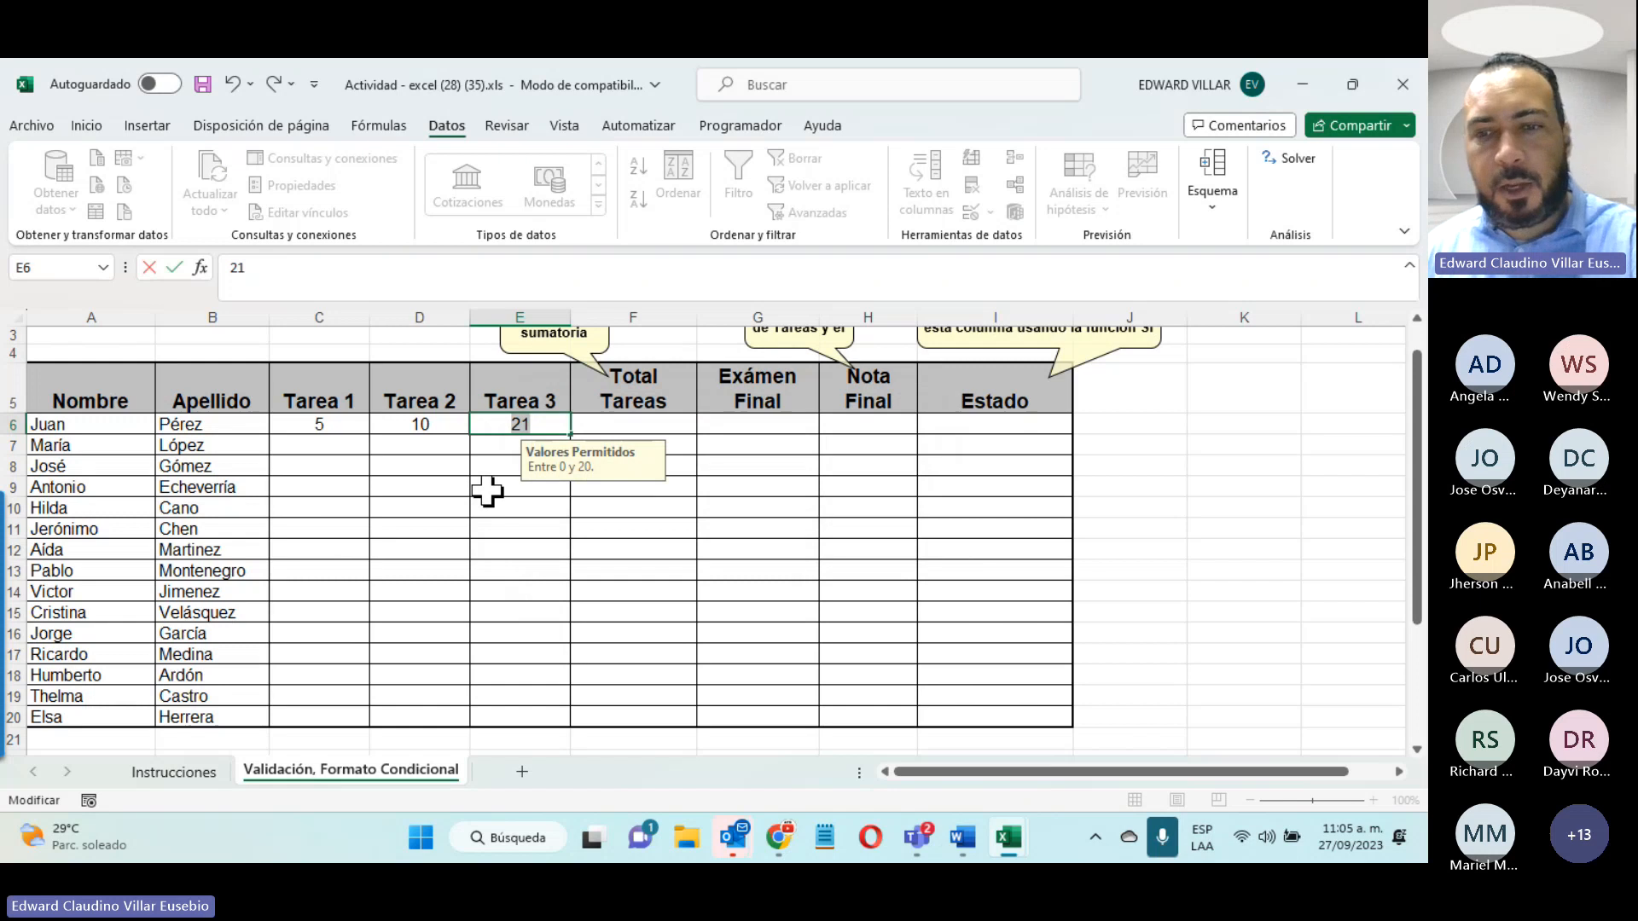
text(20)
key(Return)
Step: Try to enter the text "dfdfsdfs" in the Tarea 3 cell E6 and cancel the entry
click(509, 424)
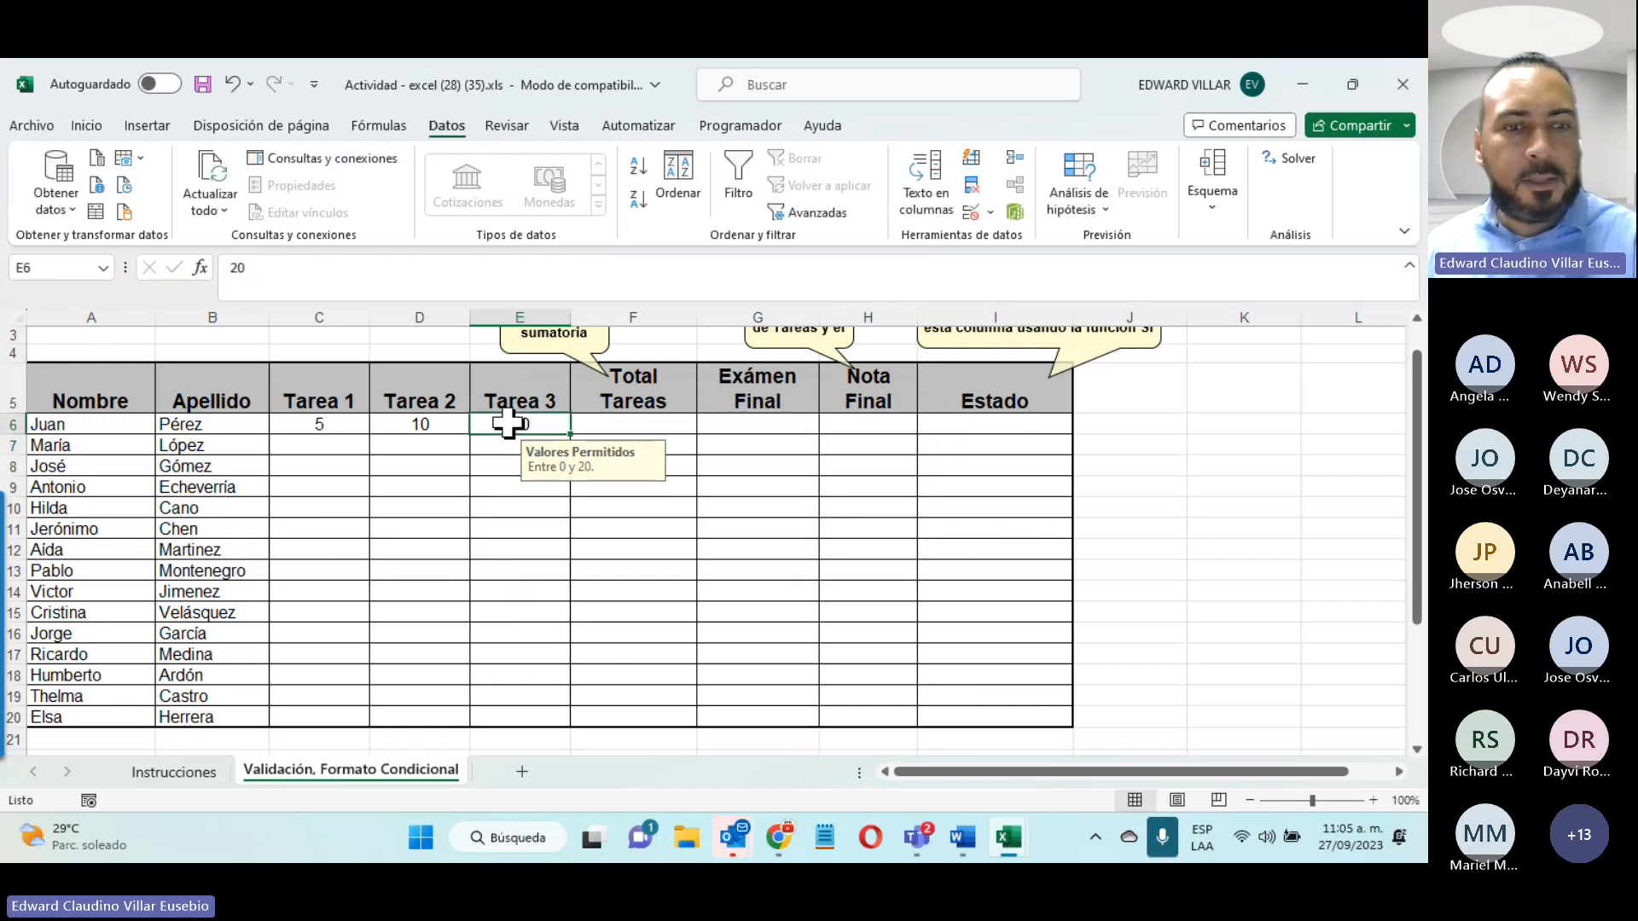
text(dfdfsdfs)
key(Return)
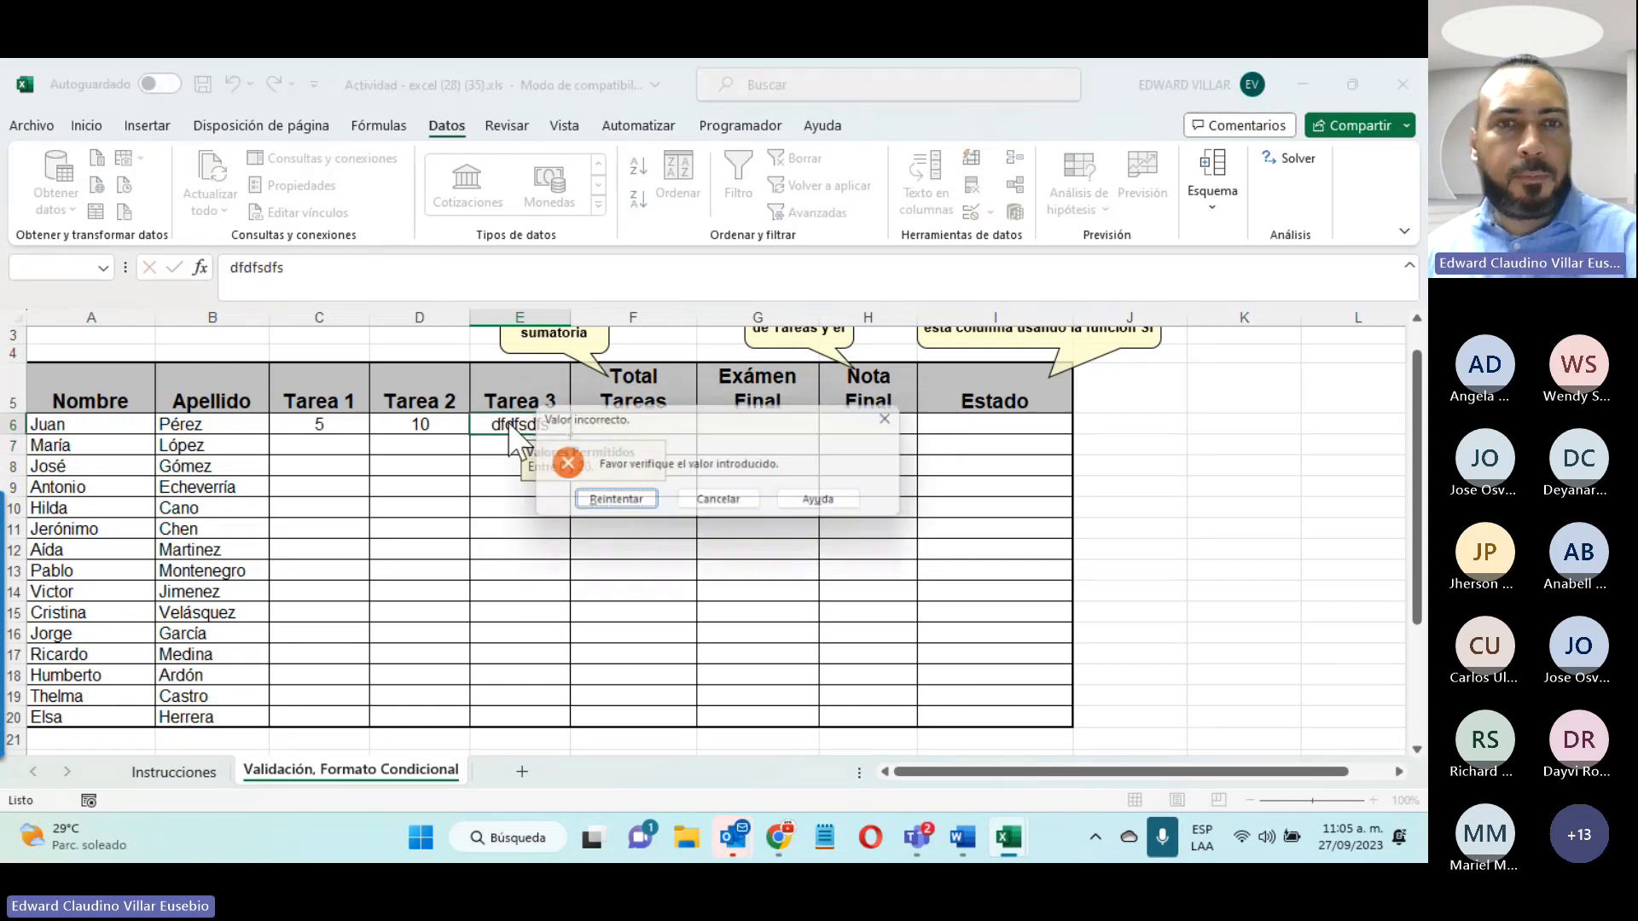
click(704, 508)
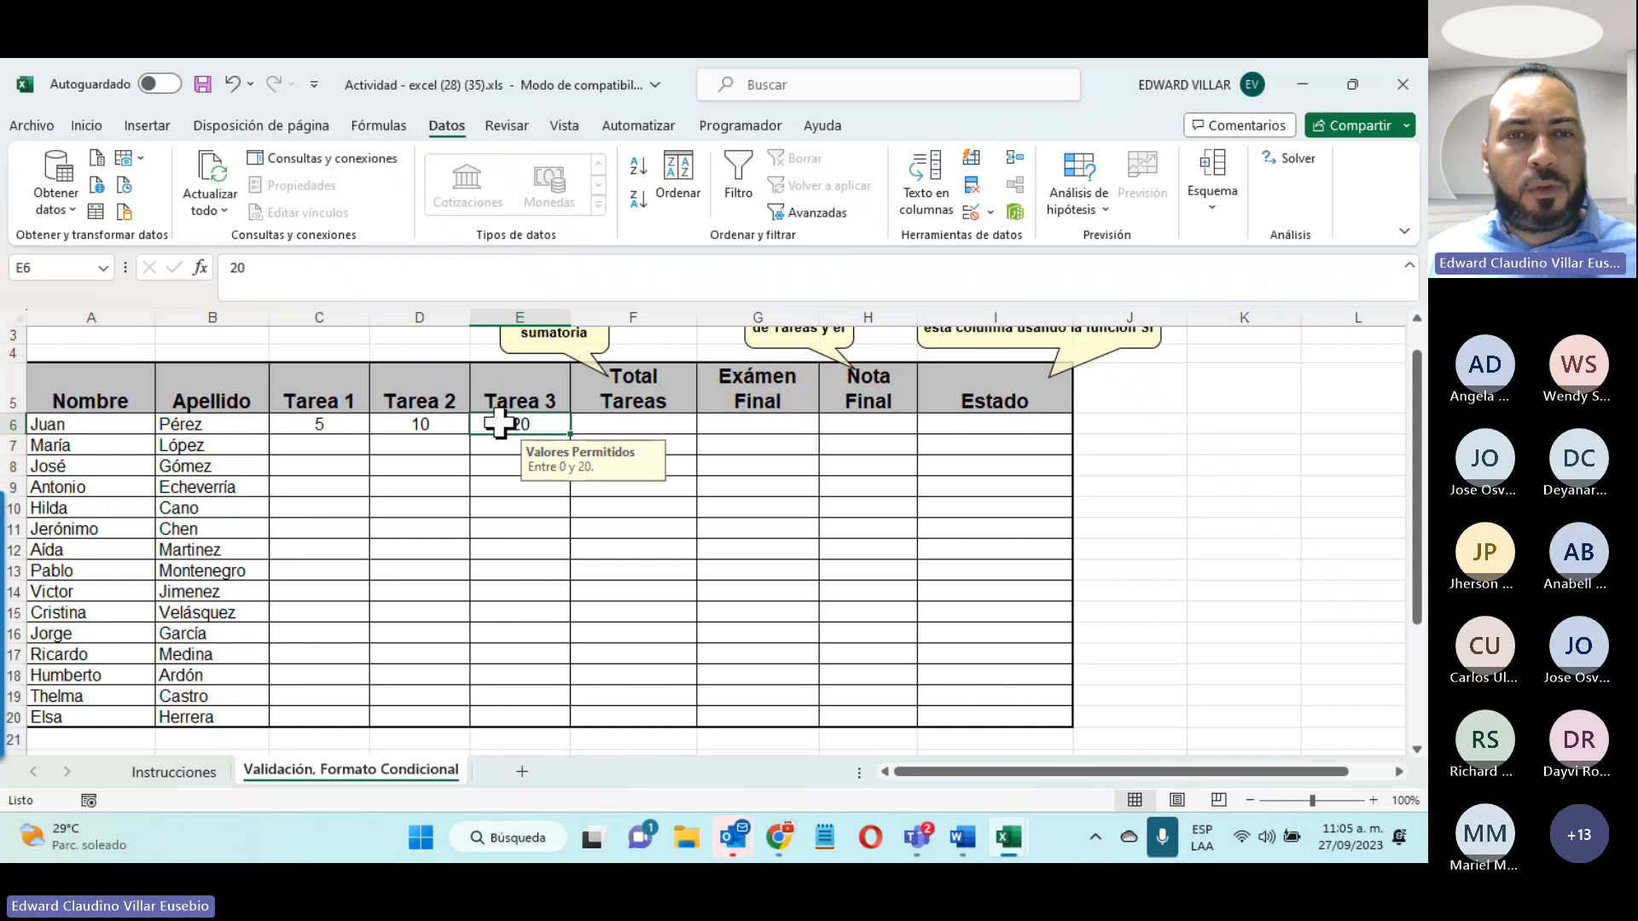
Step: Copy the Tarea 3 cells (E6:E20) with their validation into the Exámen Final cells (G6:G20)
drag(499, 422, 499, 713)
key(ctrl+c)
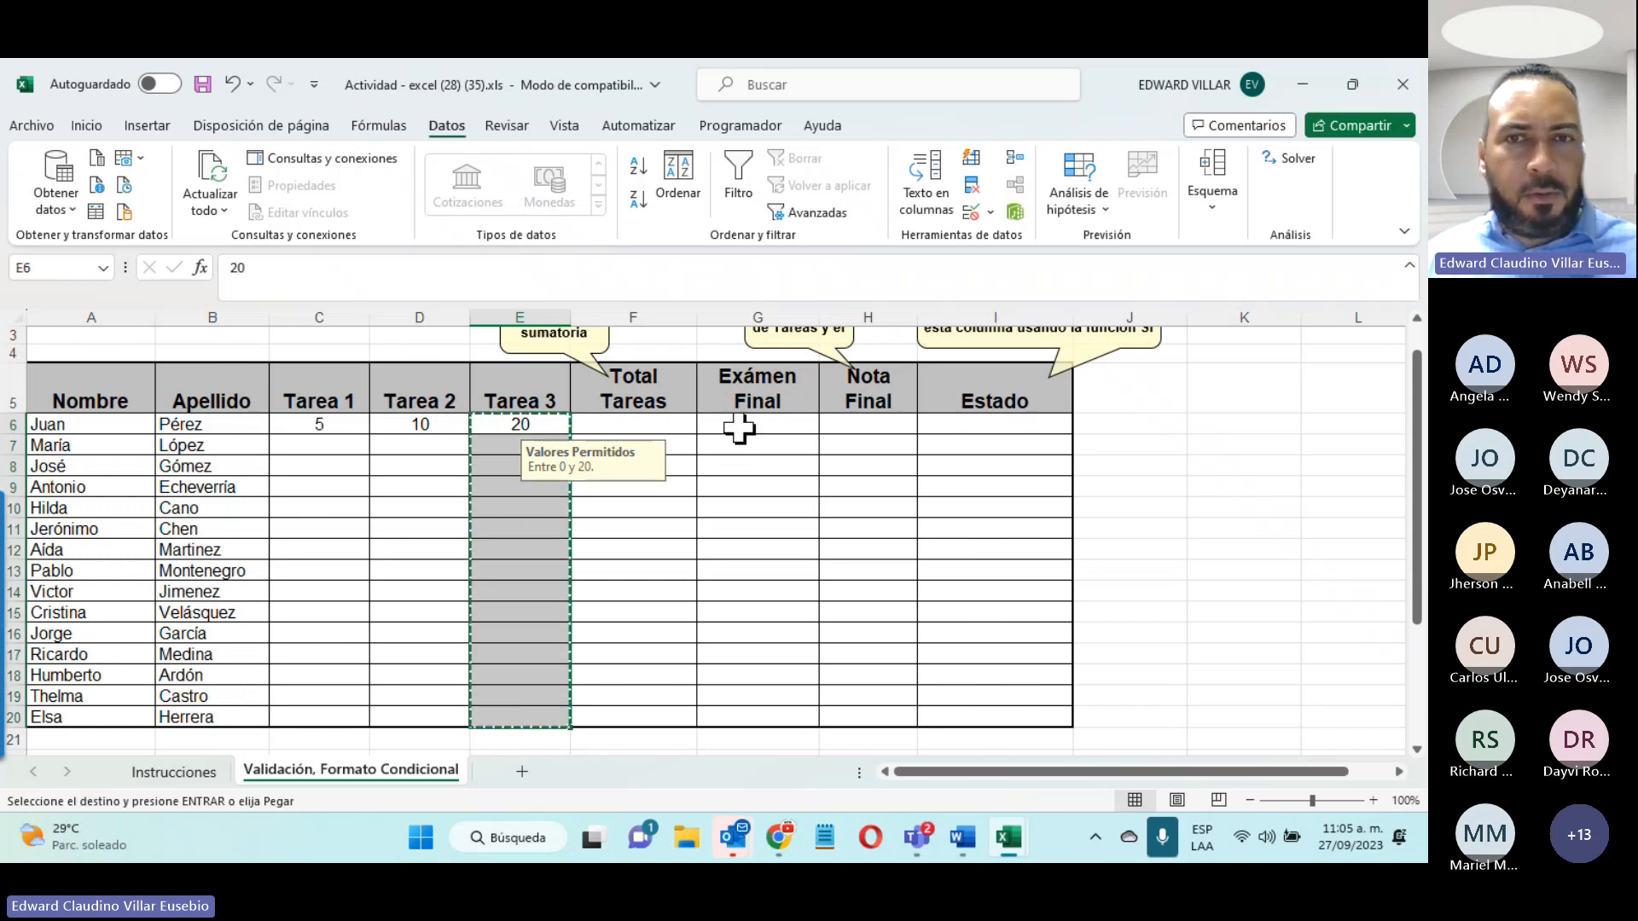
drag(742, 424, 753, 715)
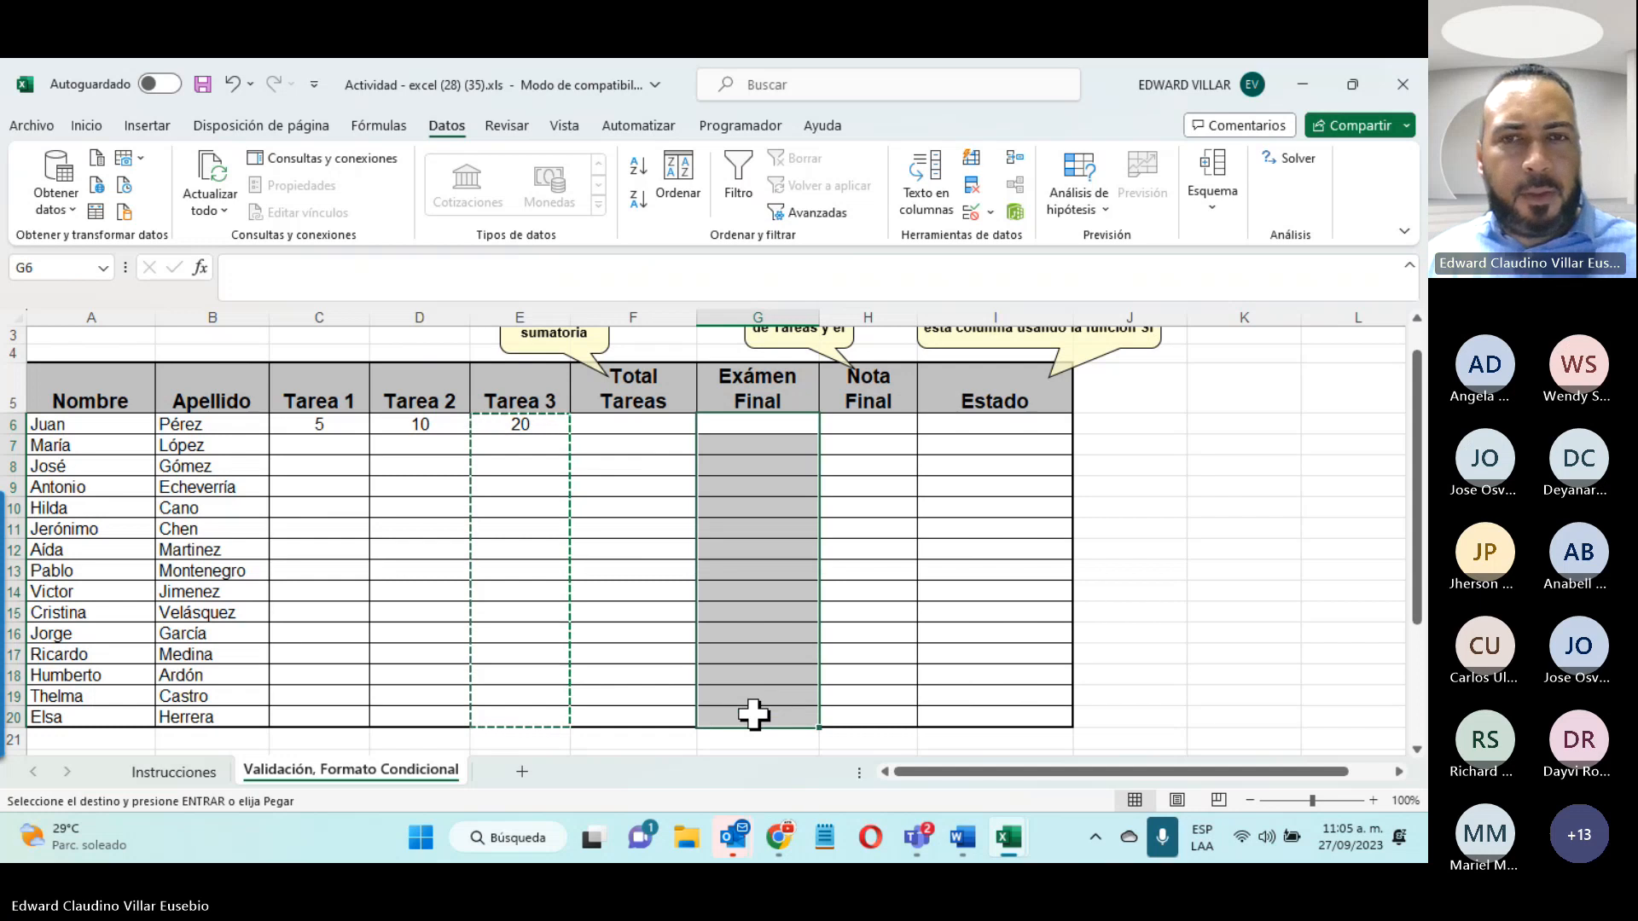
key(ctrl+v)
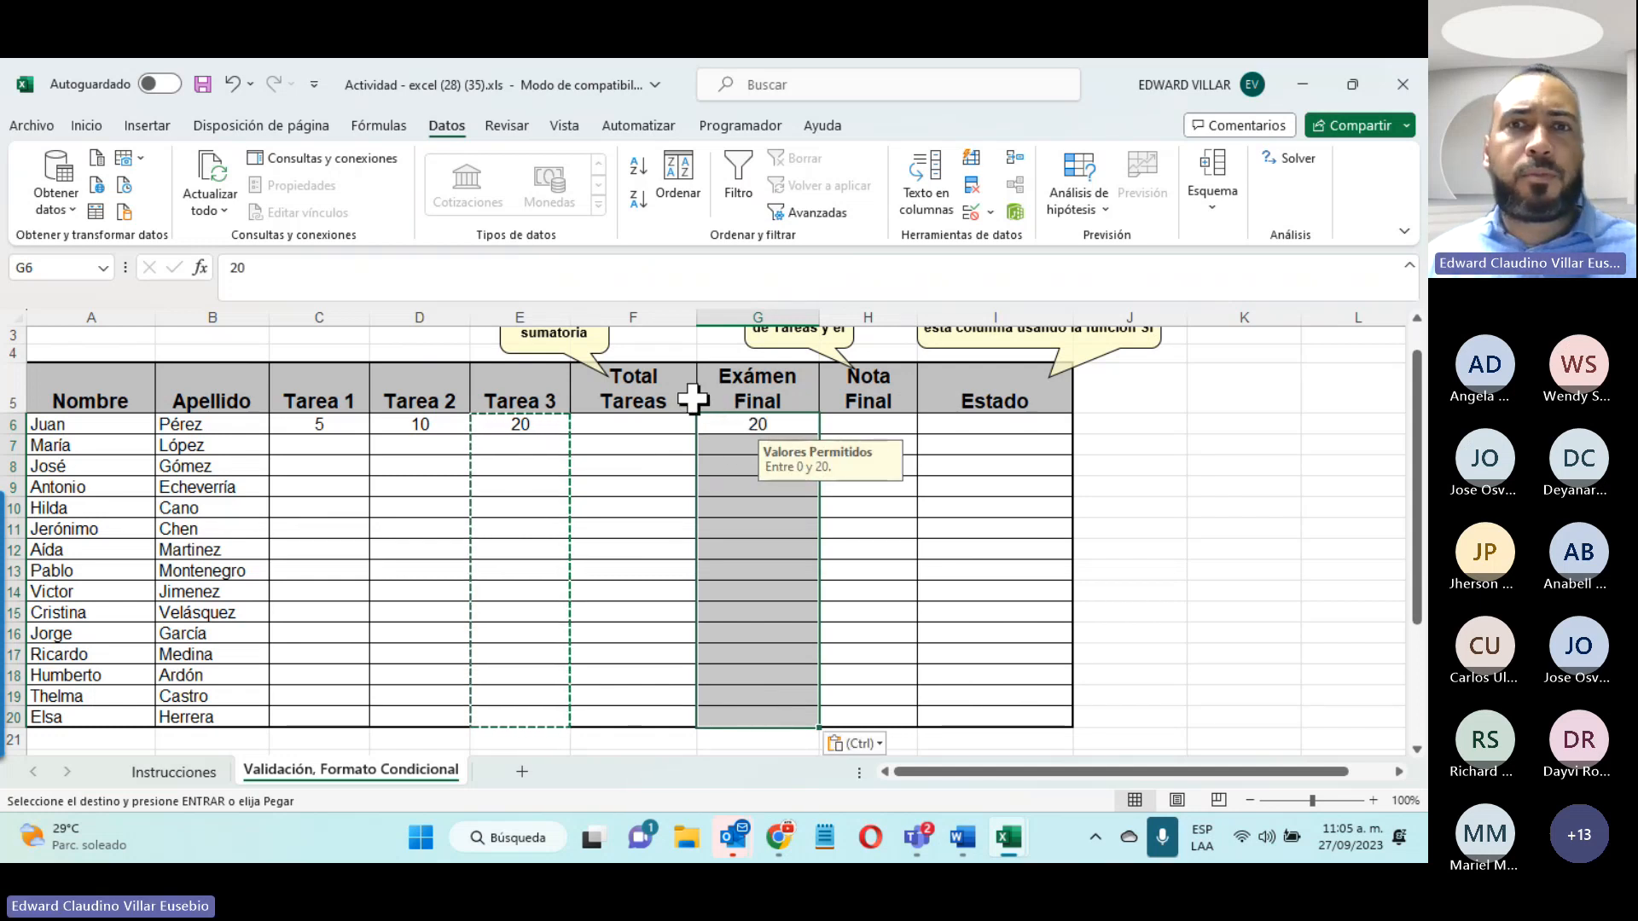
Step: Adapt the data validation of the Exámen Final cells (G6:G20) to a maximum of 40, with the input message "Entre 0 y 40."
click(973, 214)
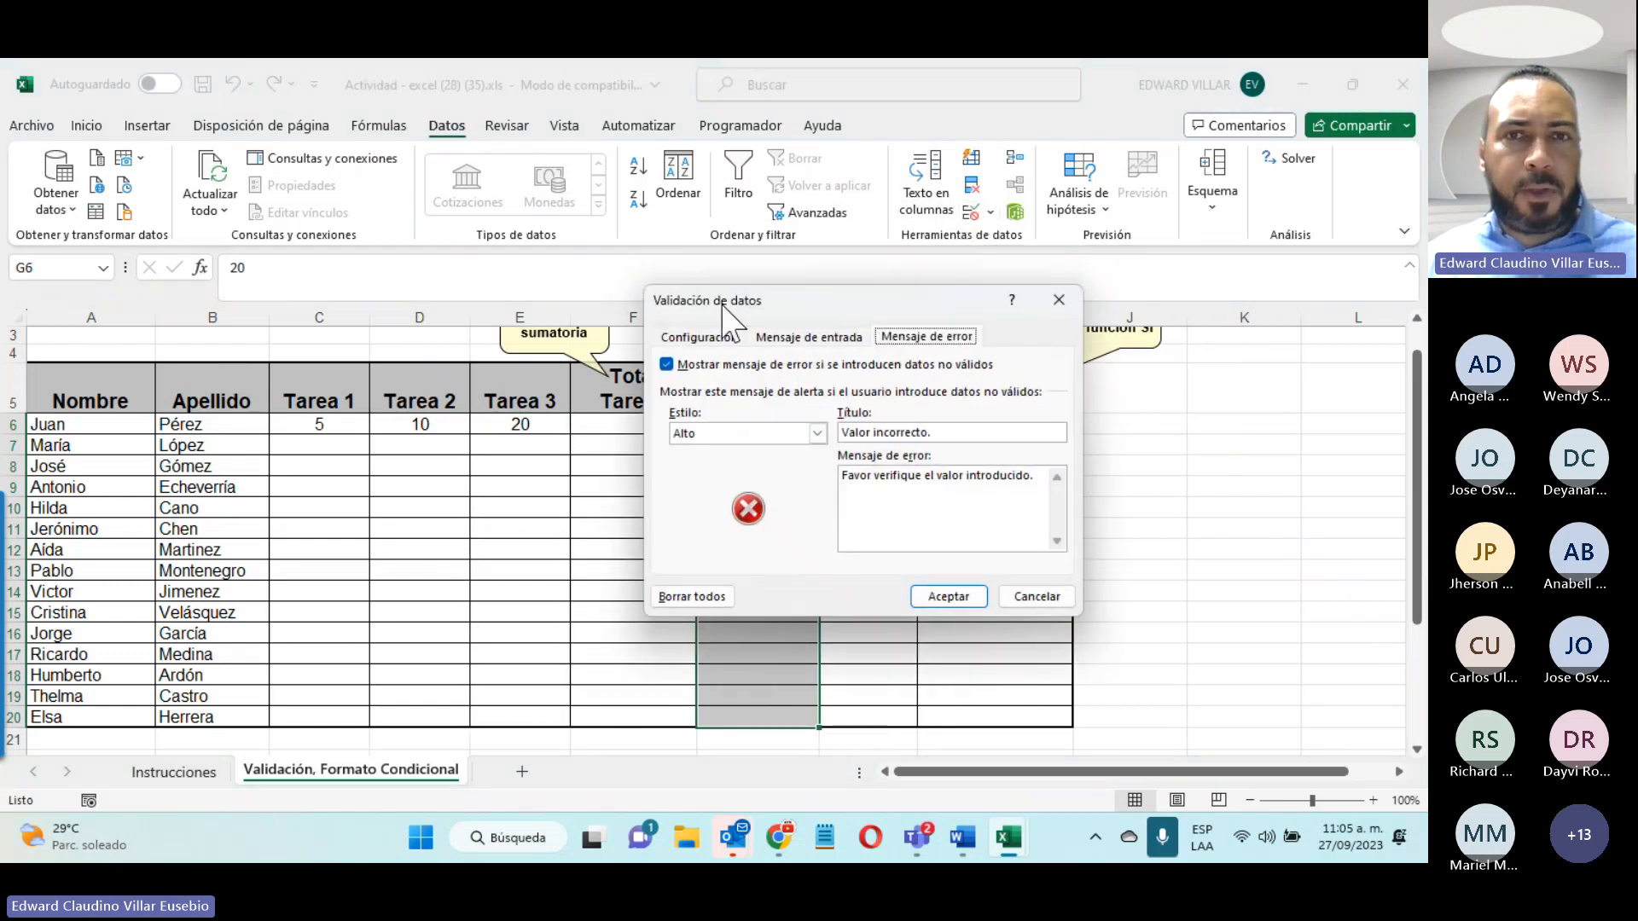
click(720, 335)
click(684, 531)
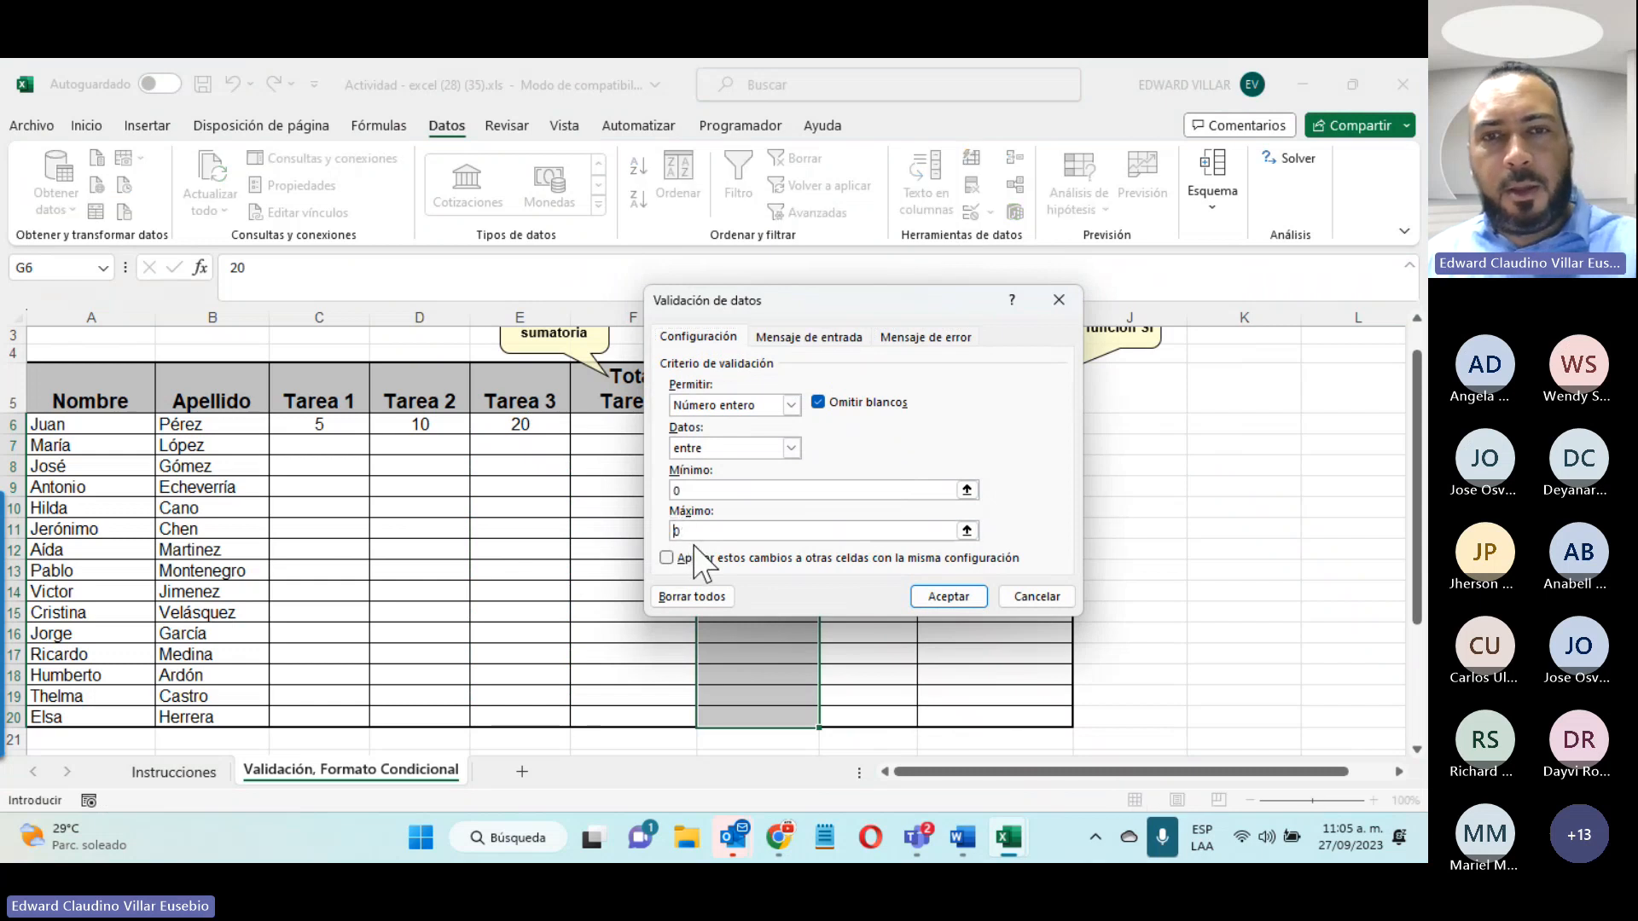
text(4)
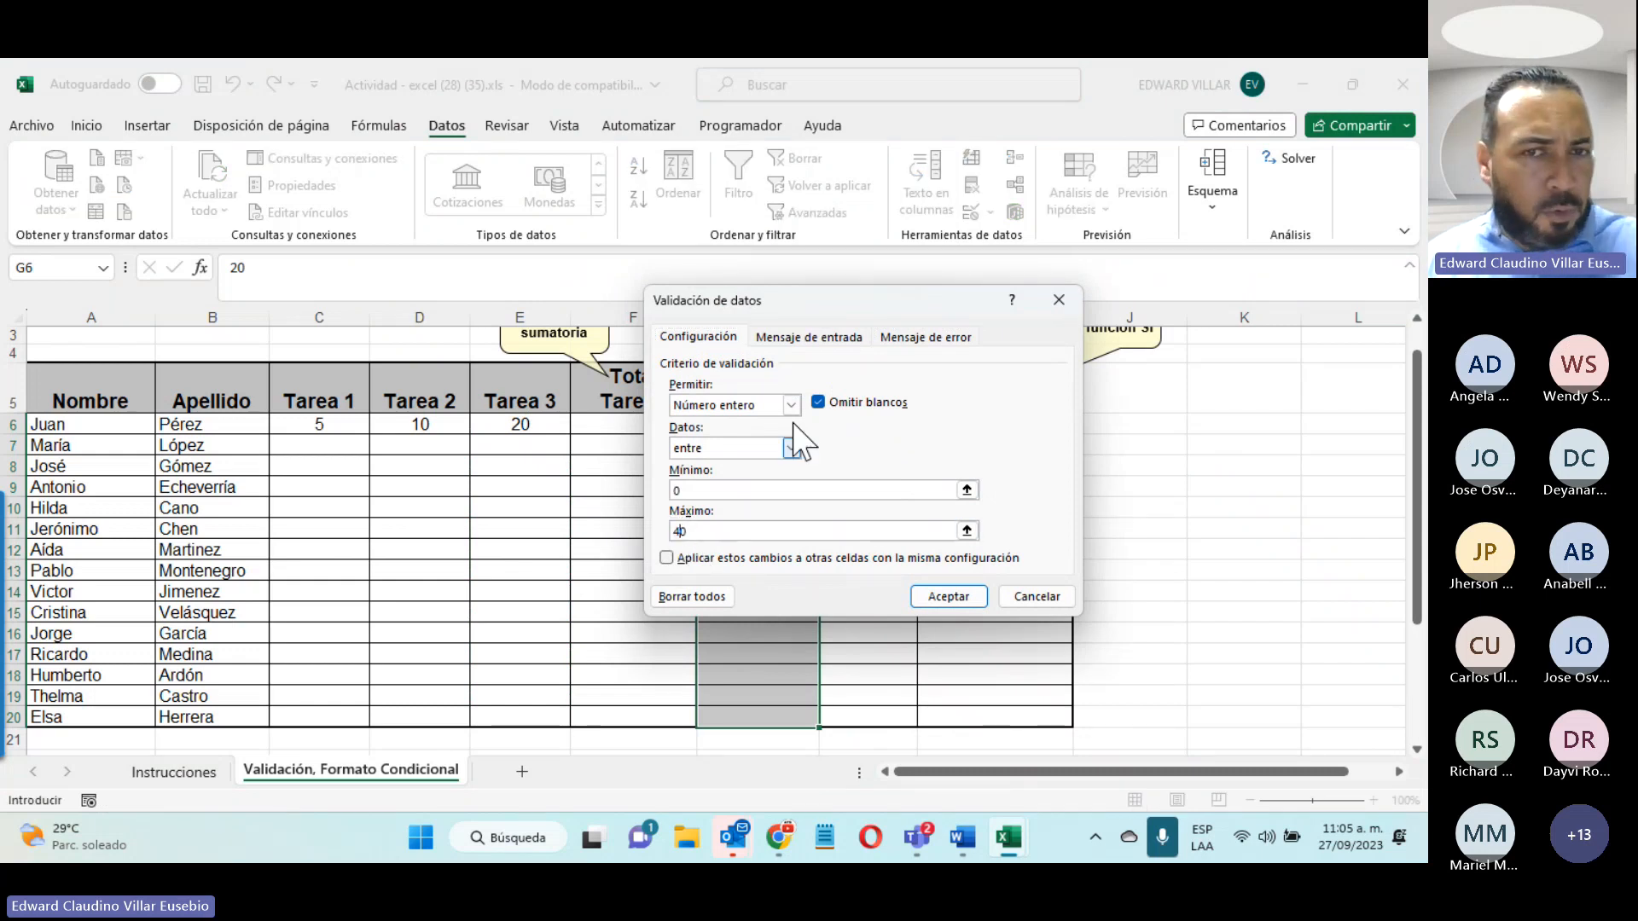
click(808, 337)
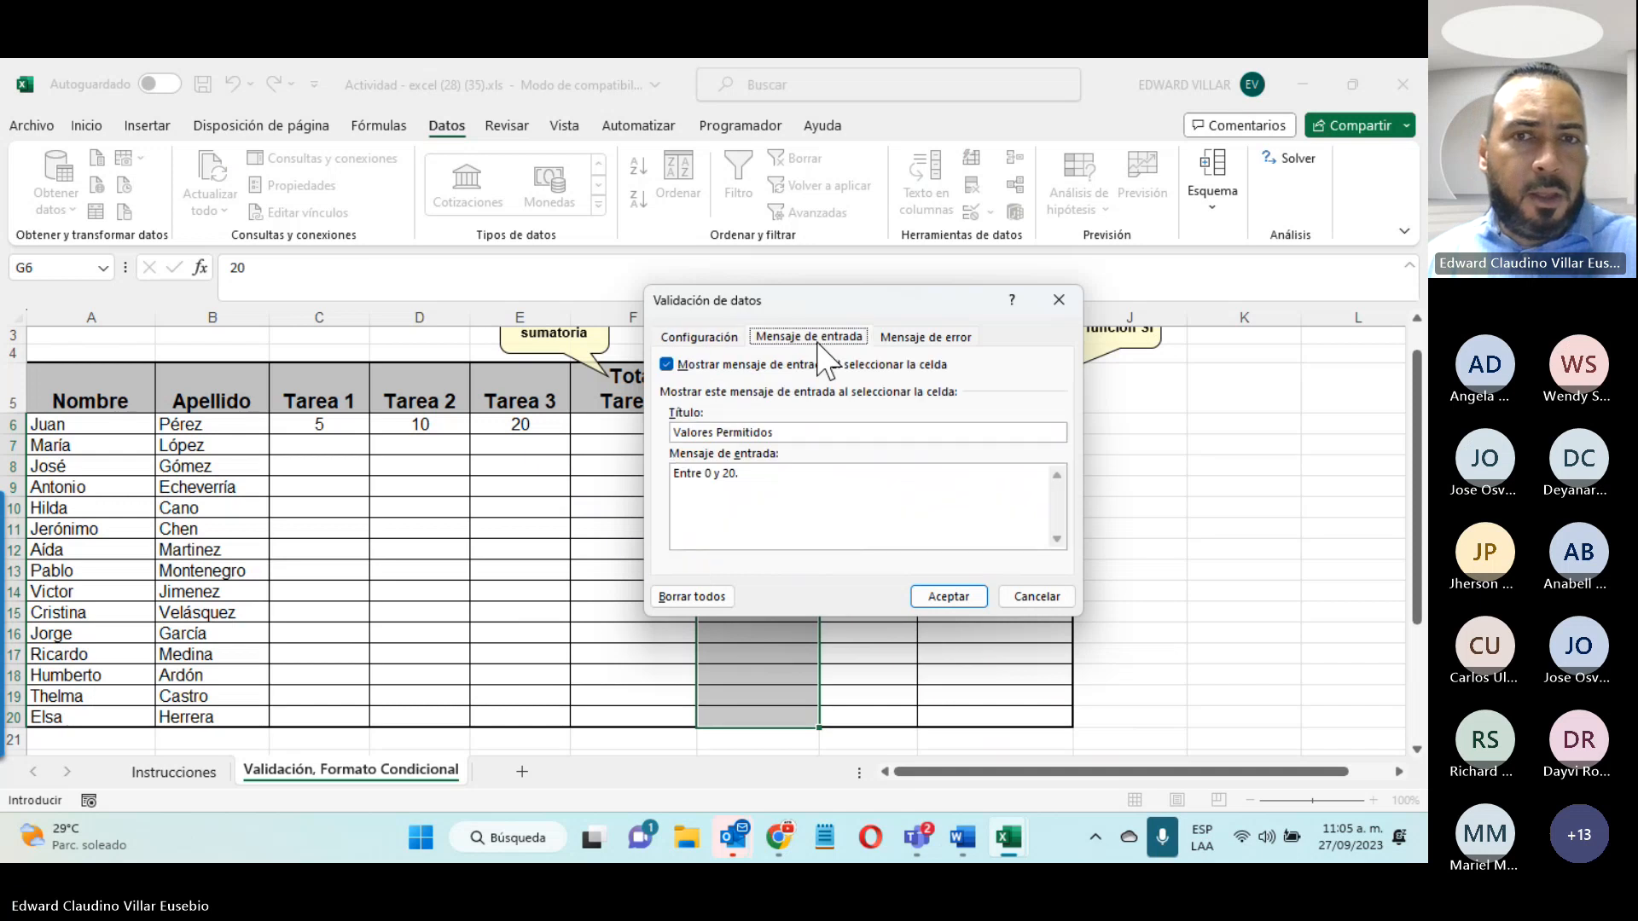
click(733, 478)
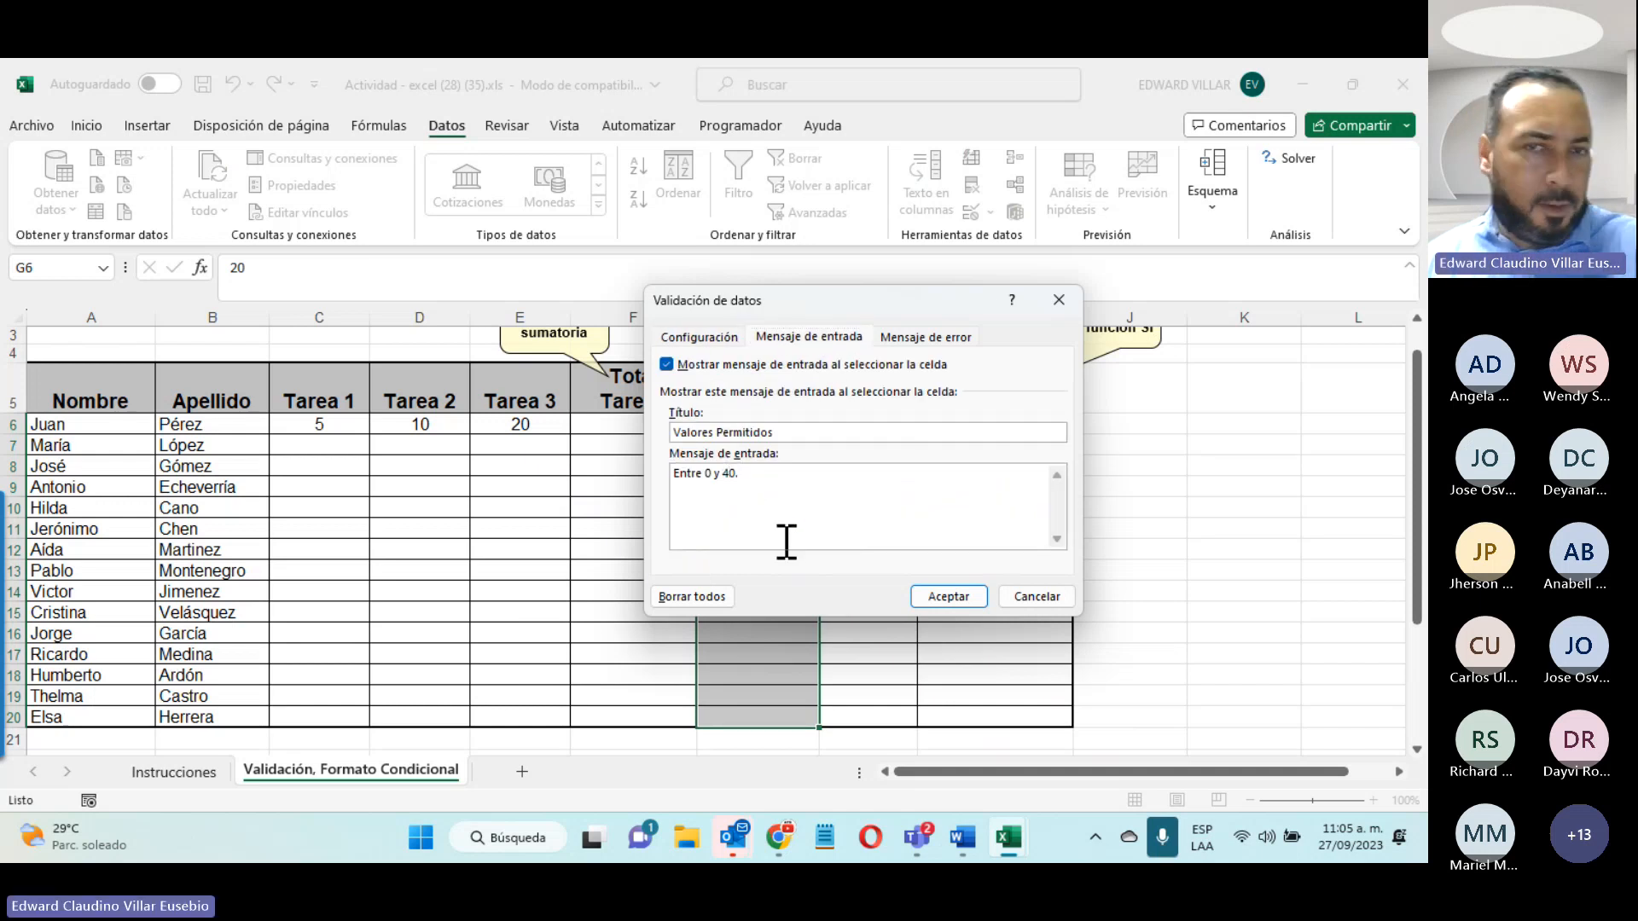
click(933, 597)
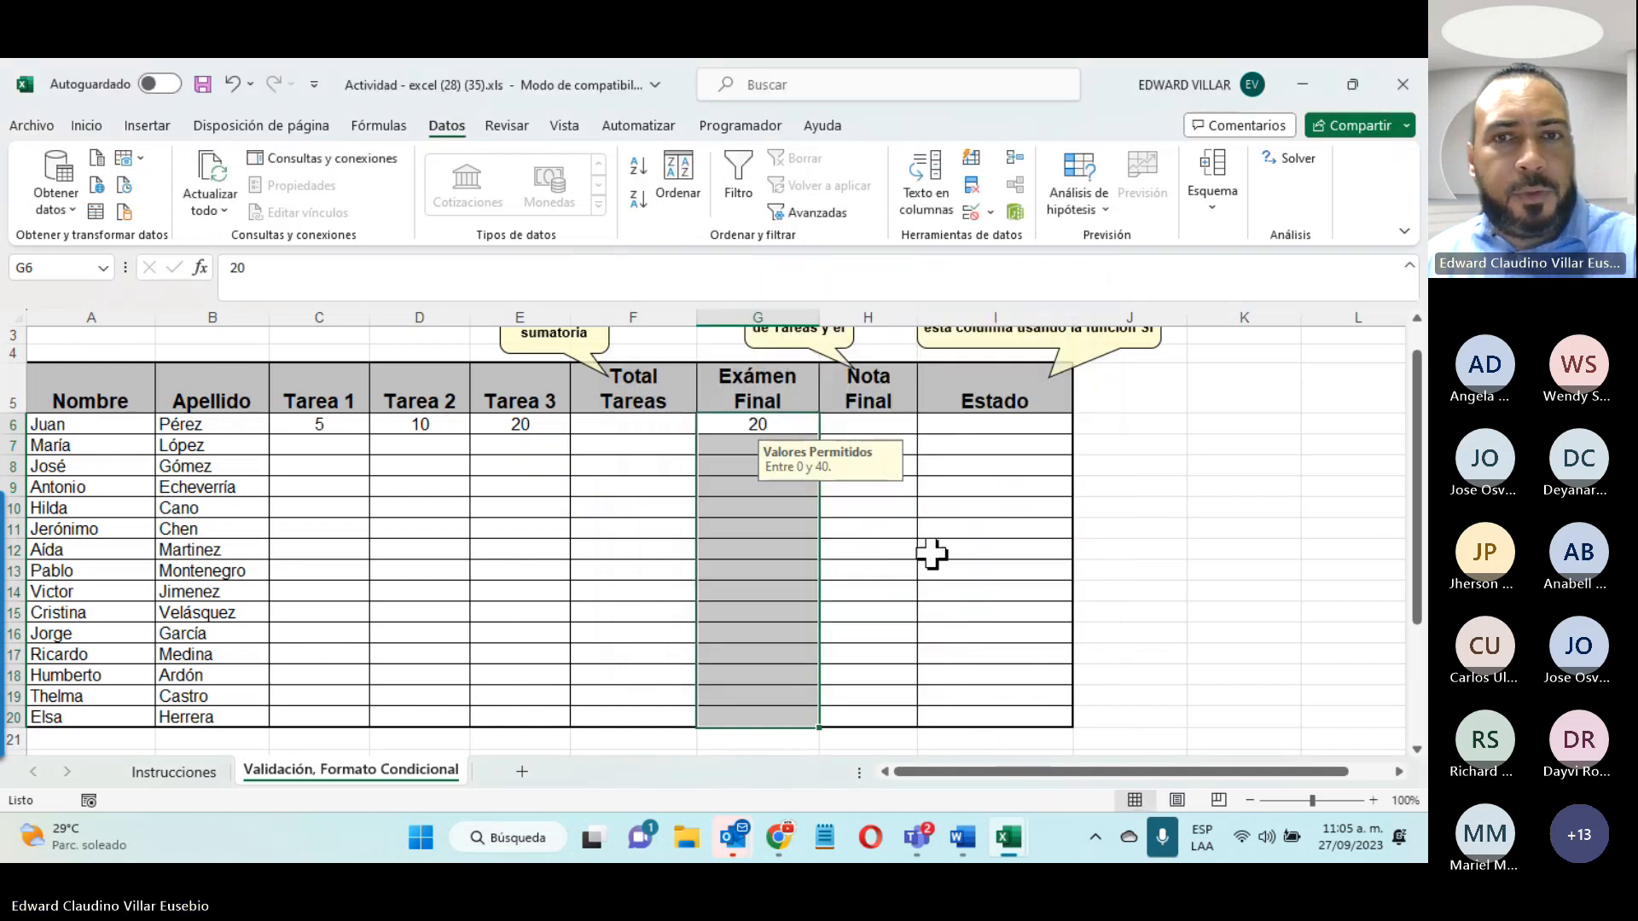
Step: Enter 40 as the first student's Exámen Final grade (G6), and test the validation by trying 41 and cancelling that entry
click(683, 550)
click(739, 477)
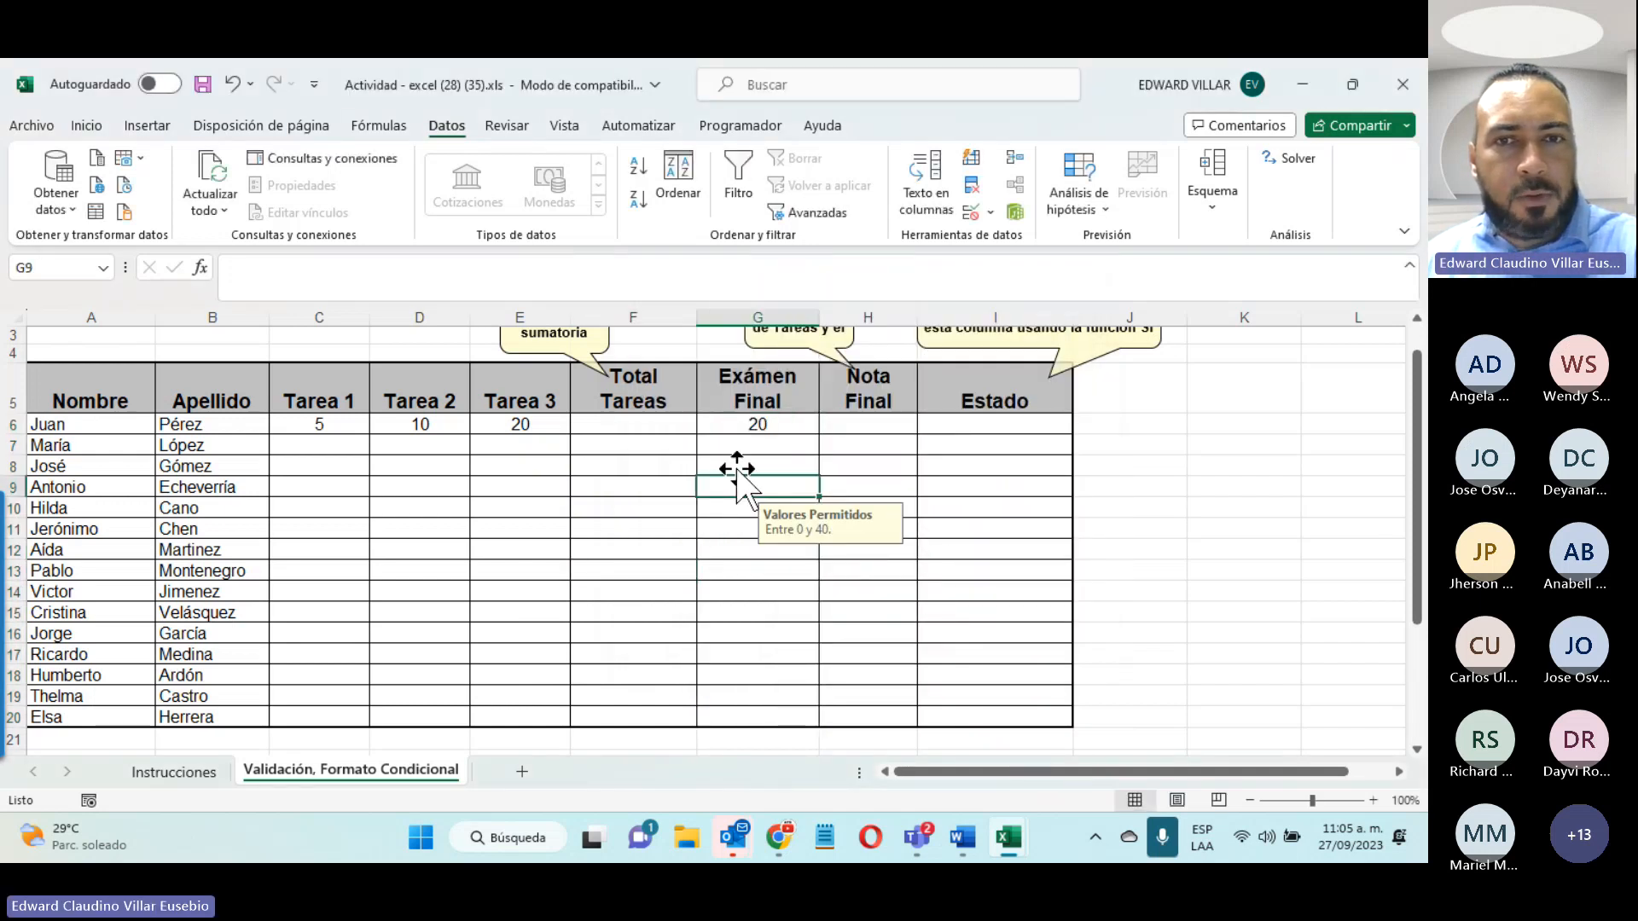
click(742, 522)
click(716, 427)
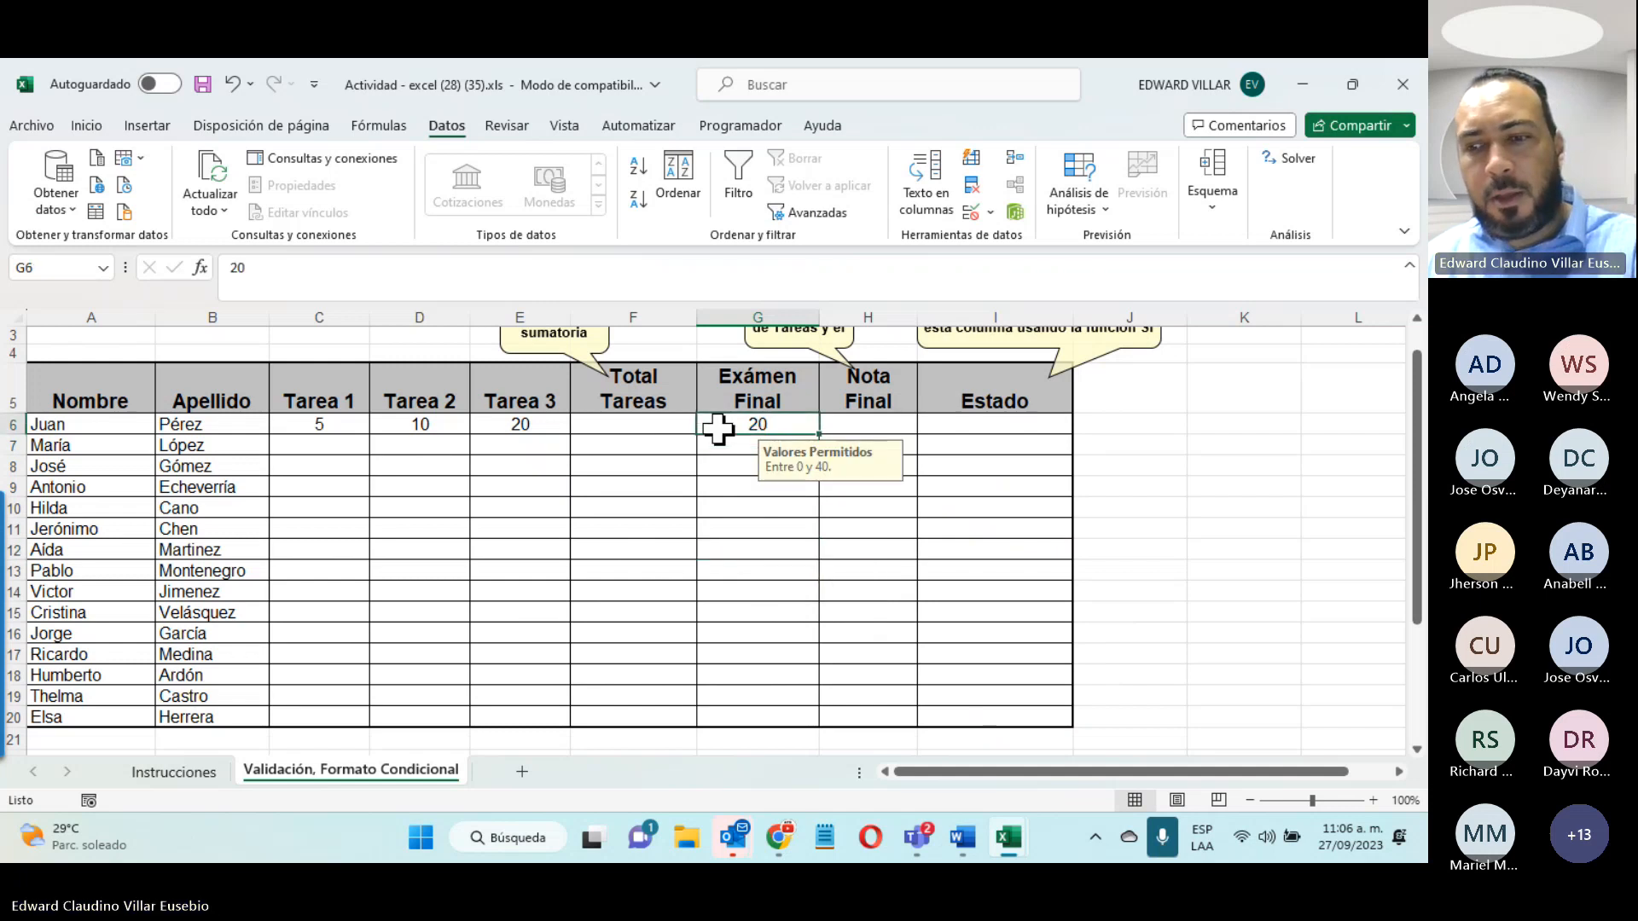
text(40)
key(BackSpace)
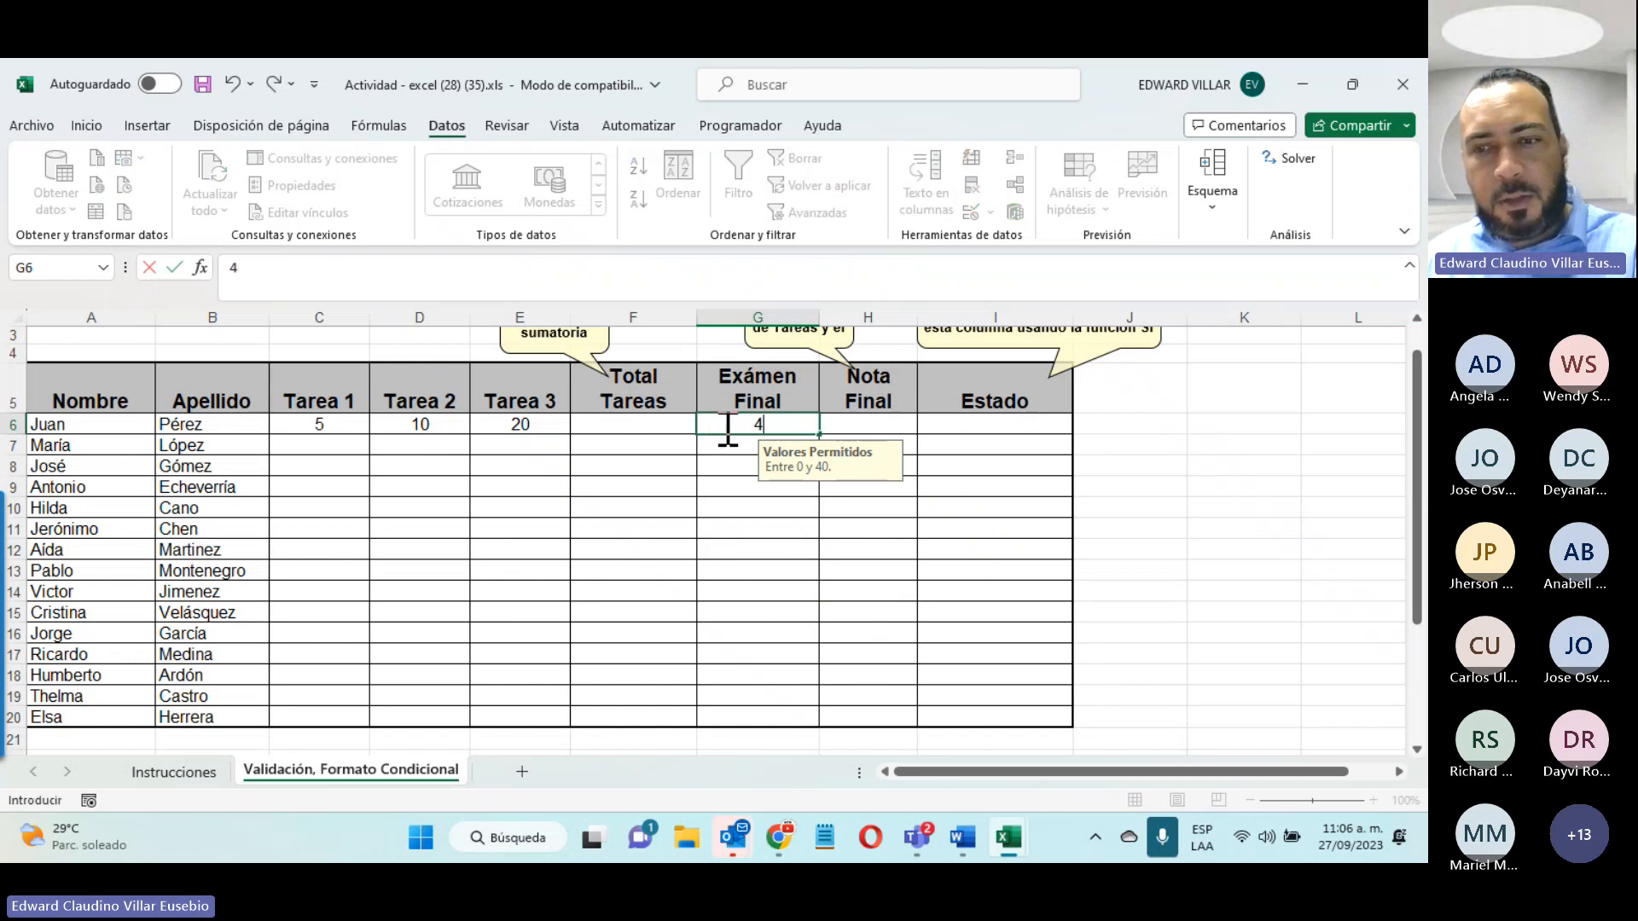
text(1)
key(Return)
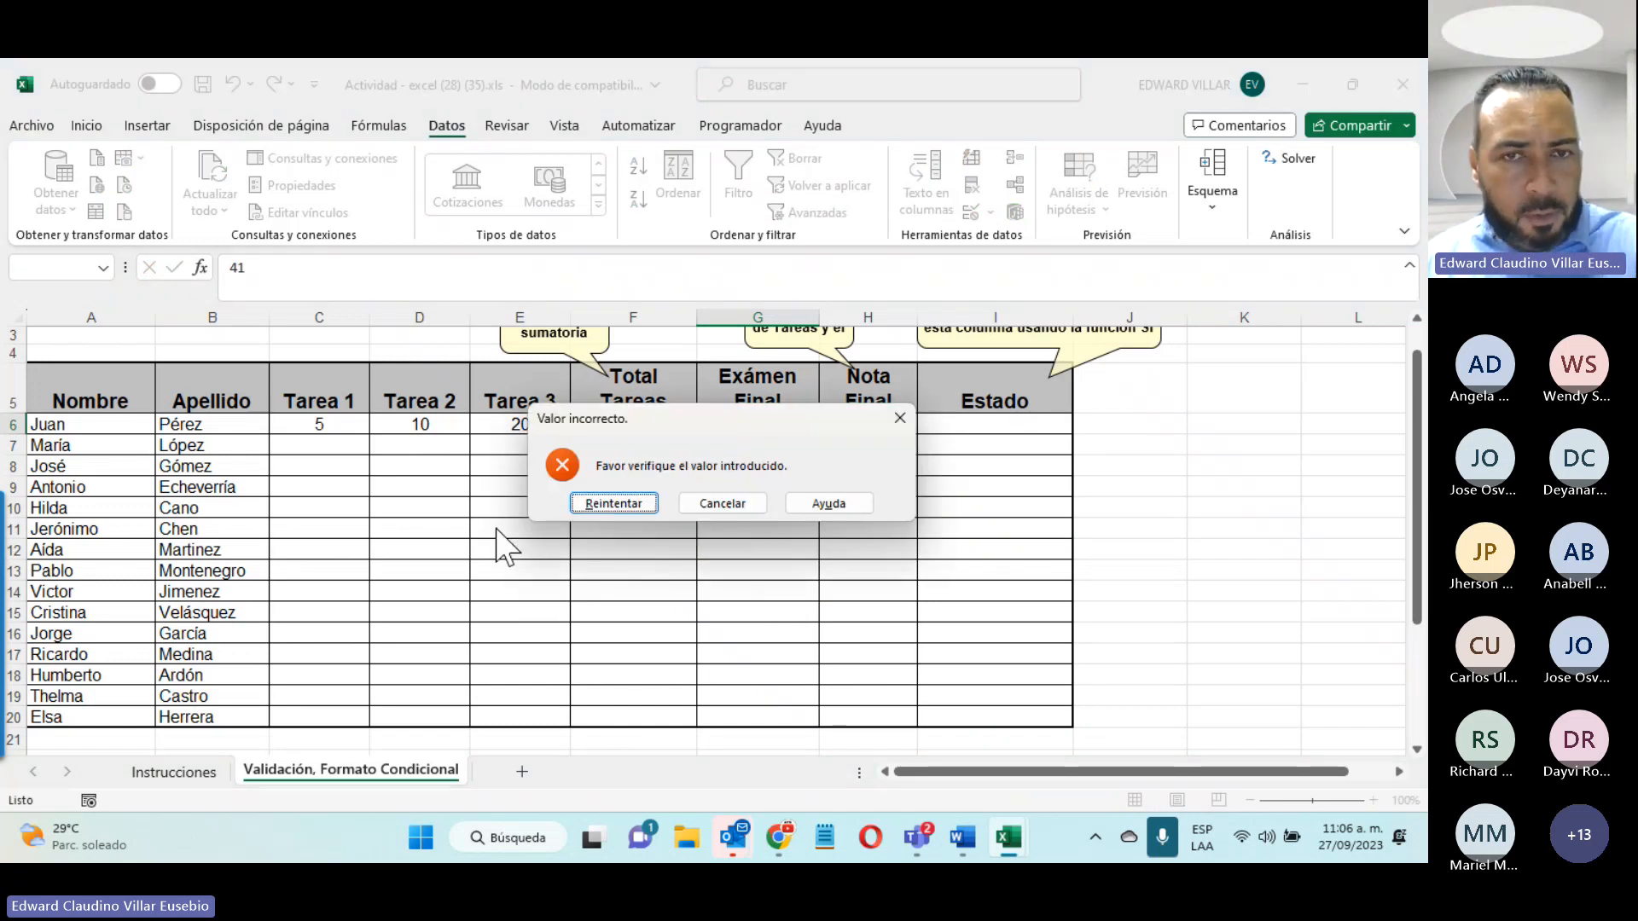
click(723, 502)
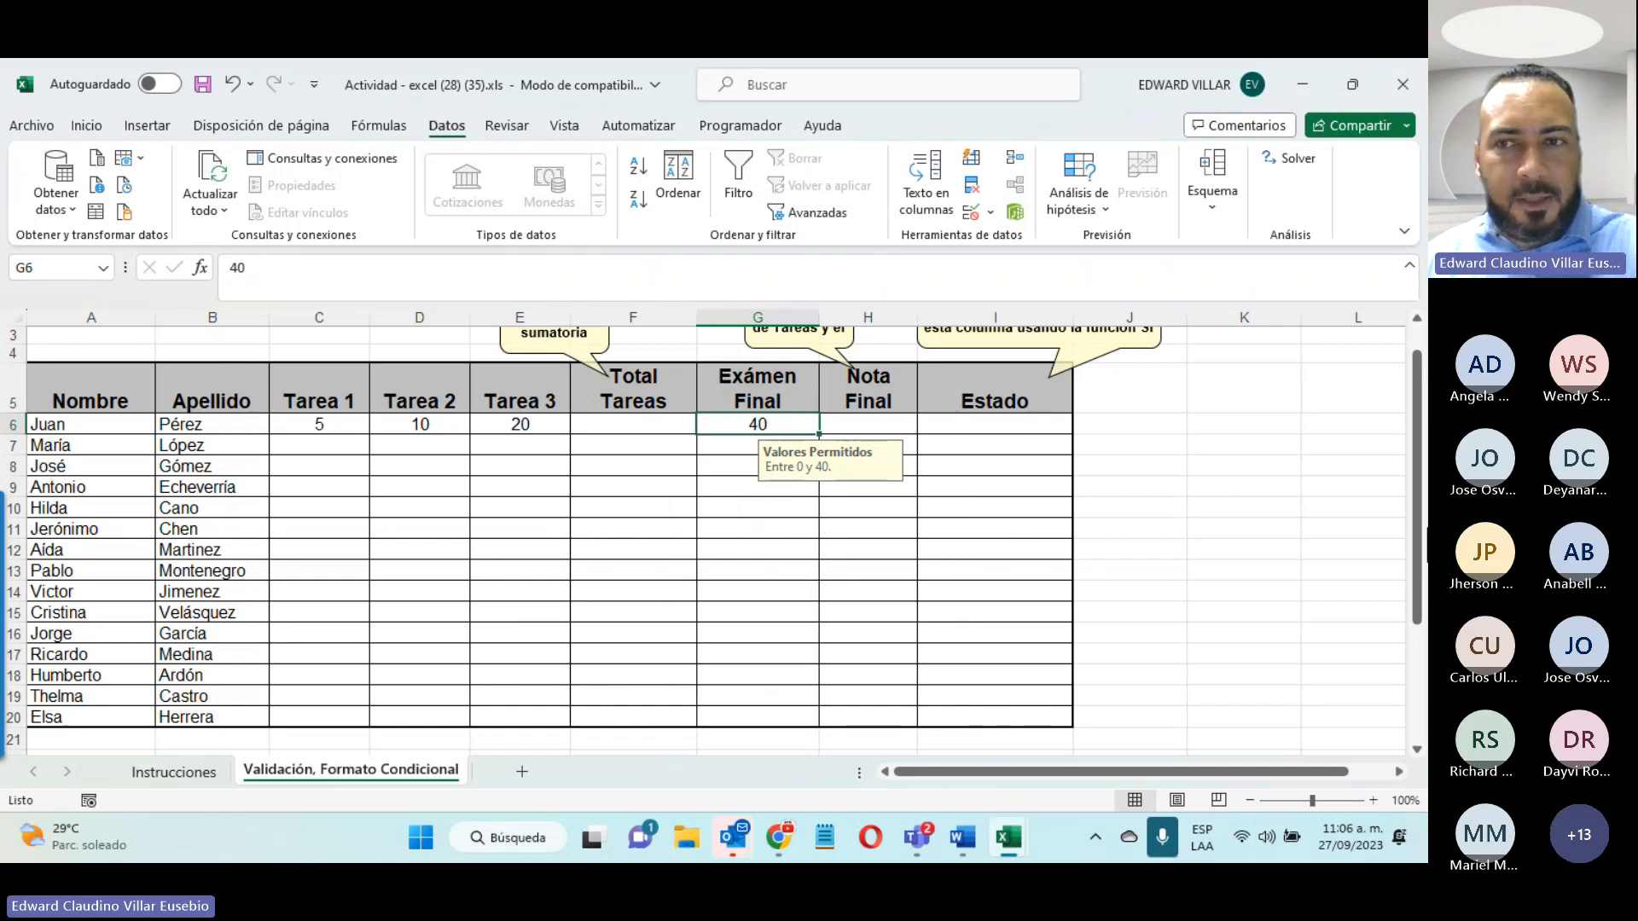
click(1371, 545)
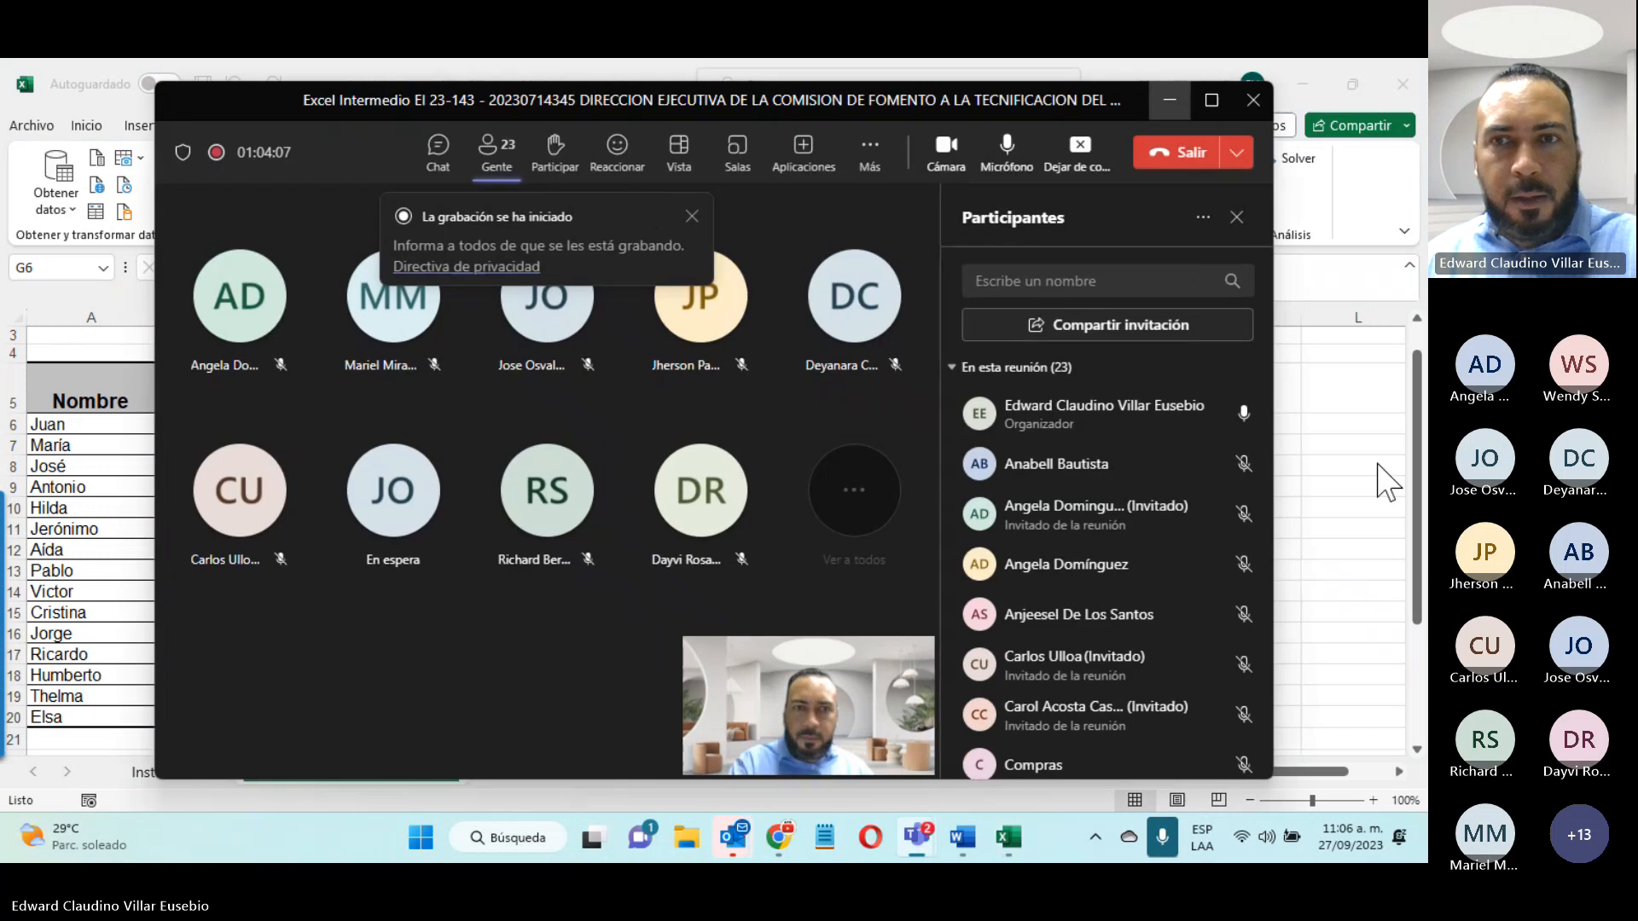
click(1169, 99)
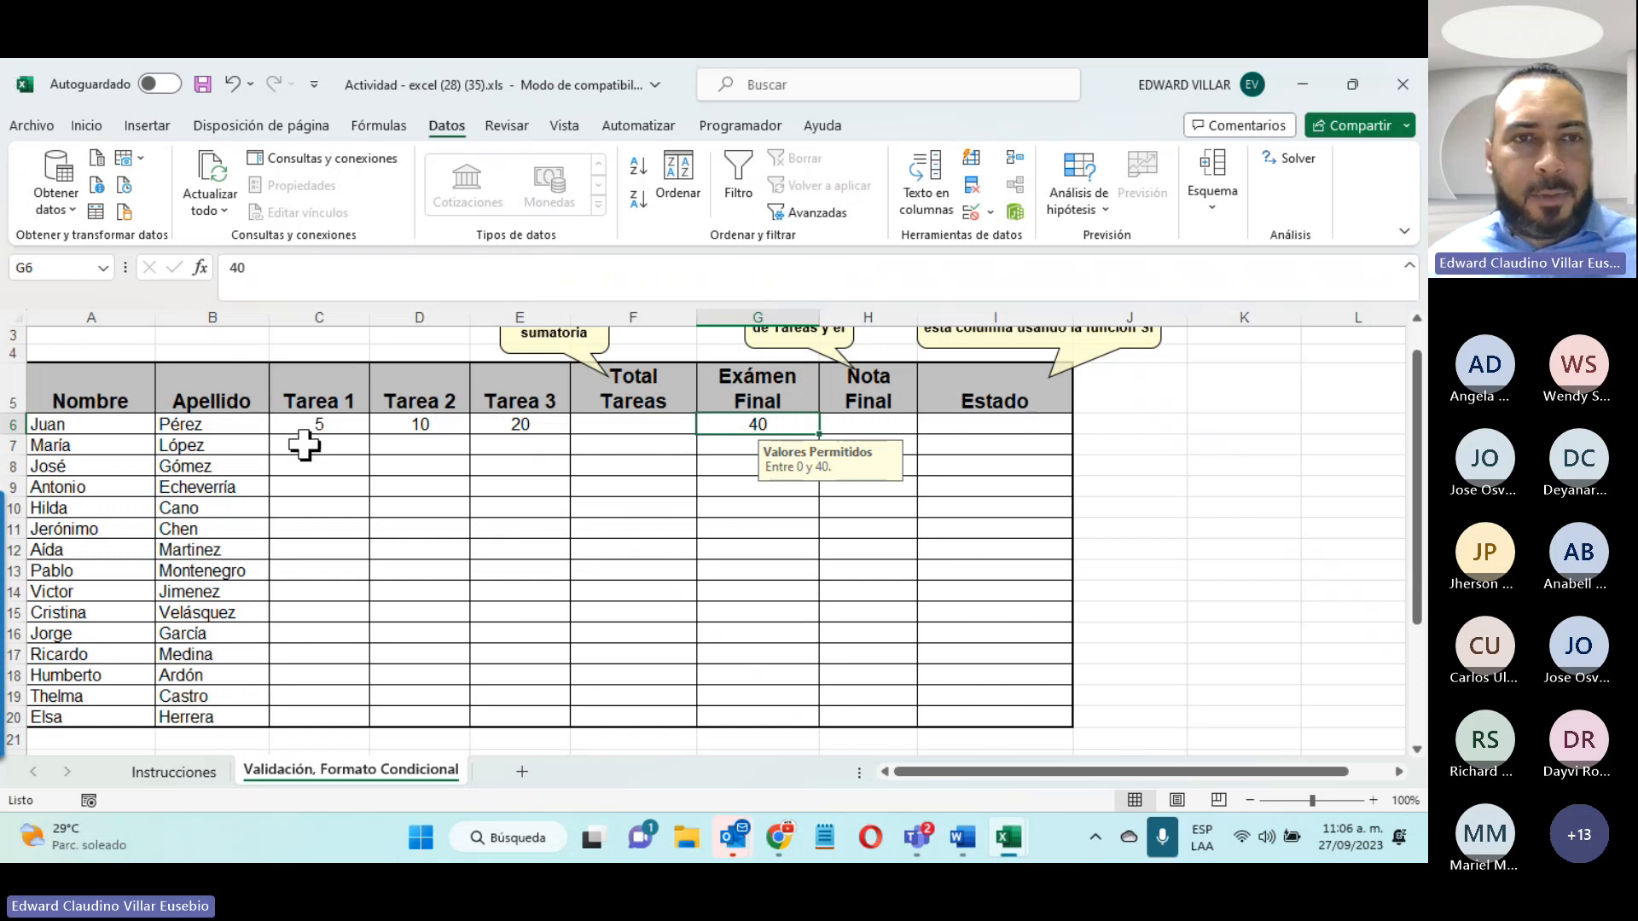
Step: Sum the first student's three Tarea grades into Total Tareas (F6), and sum F6:G6 into Nota Final (H6)
drag(290, 426, 599, 420)
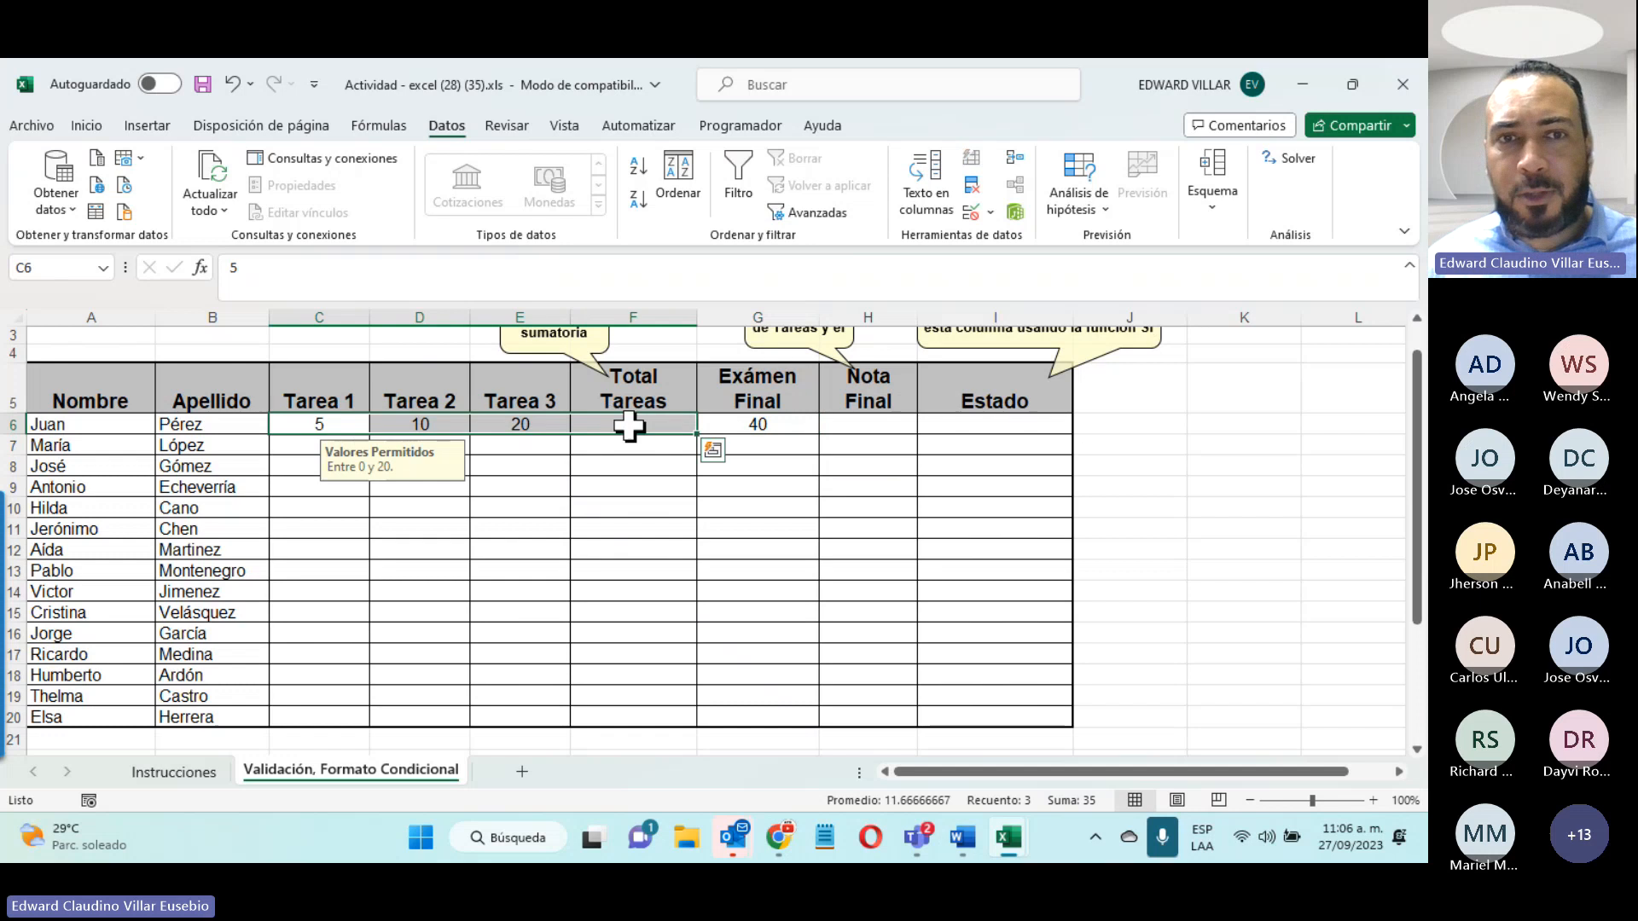
click(104, 121)
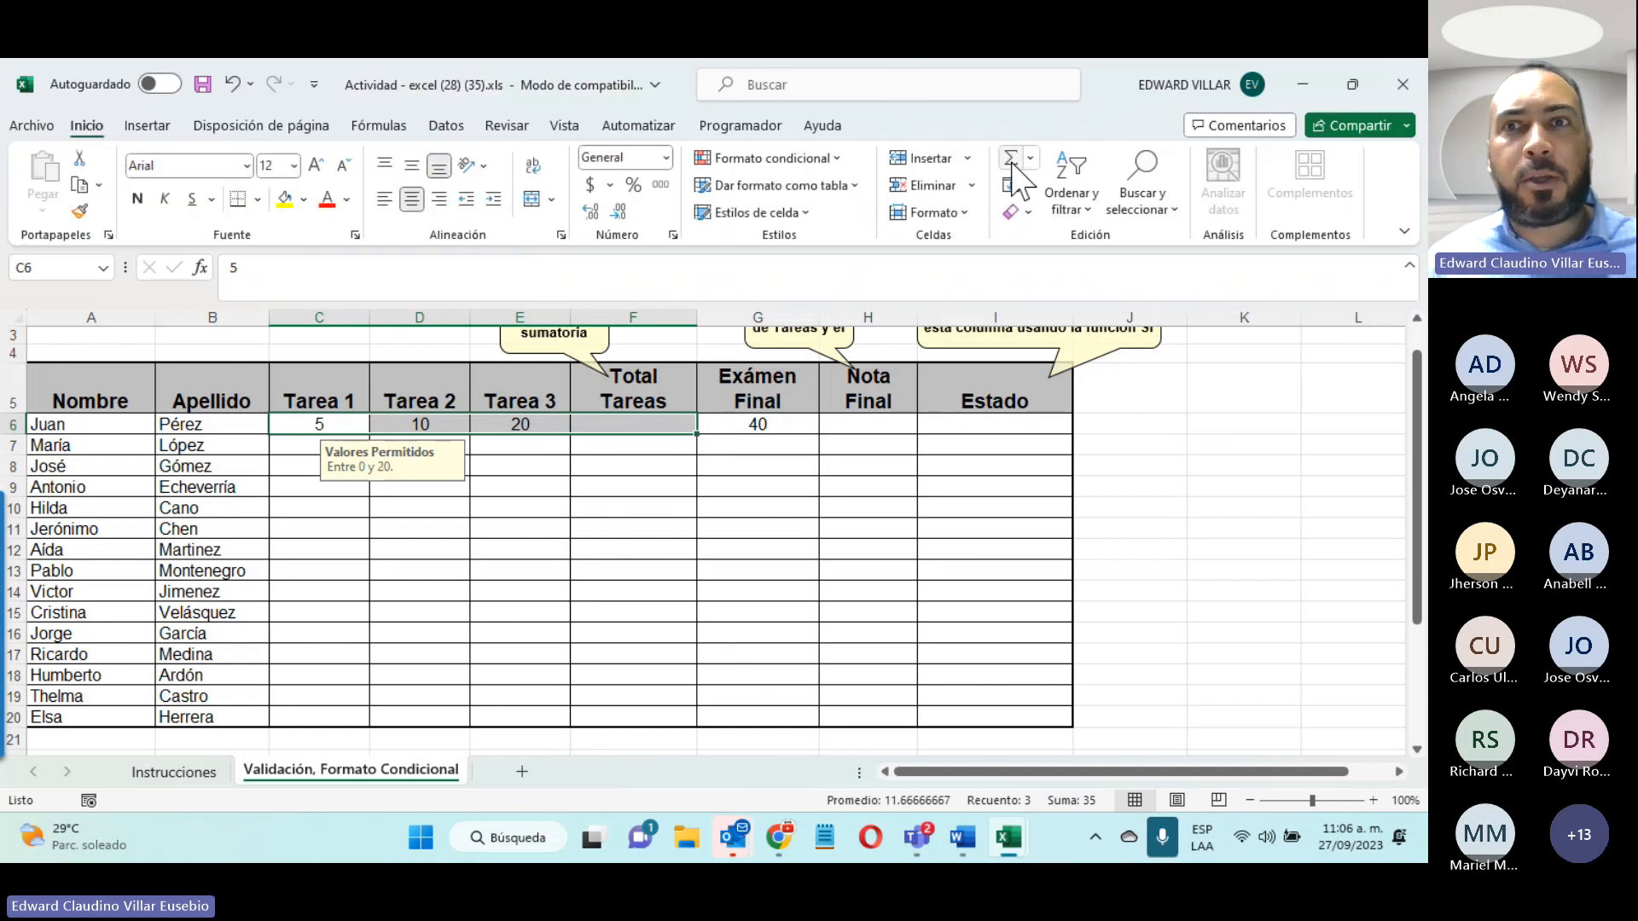
click(1011, 162)
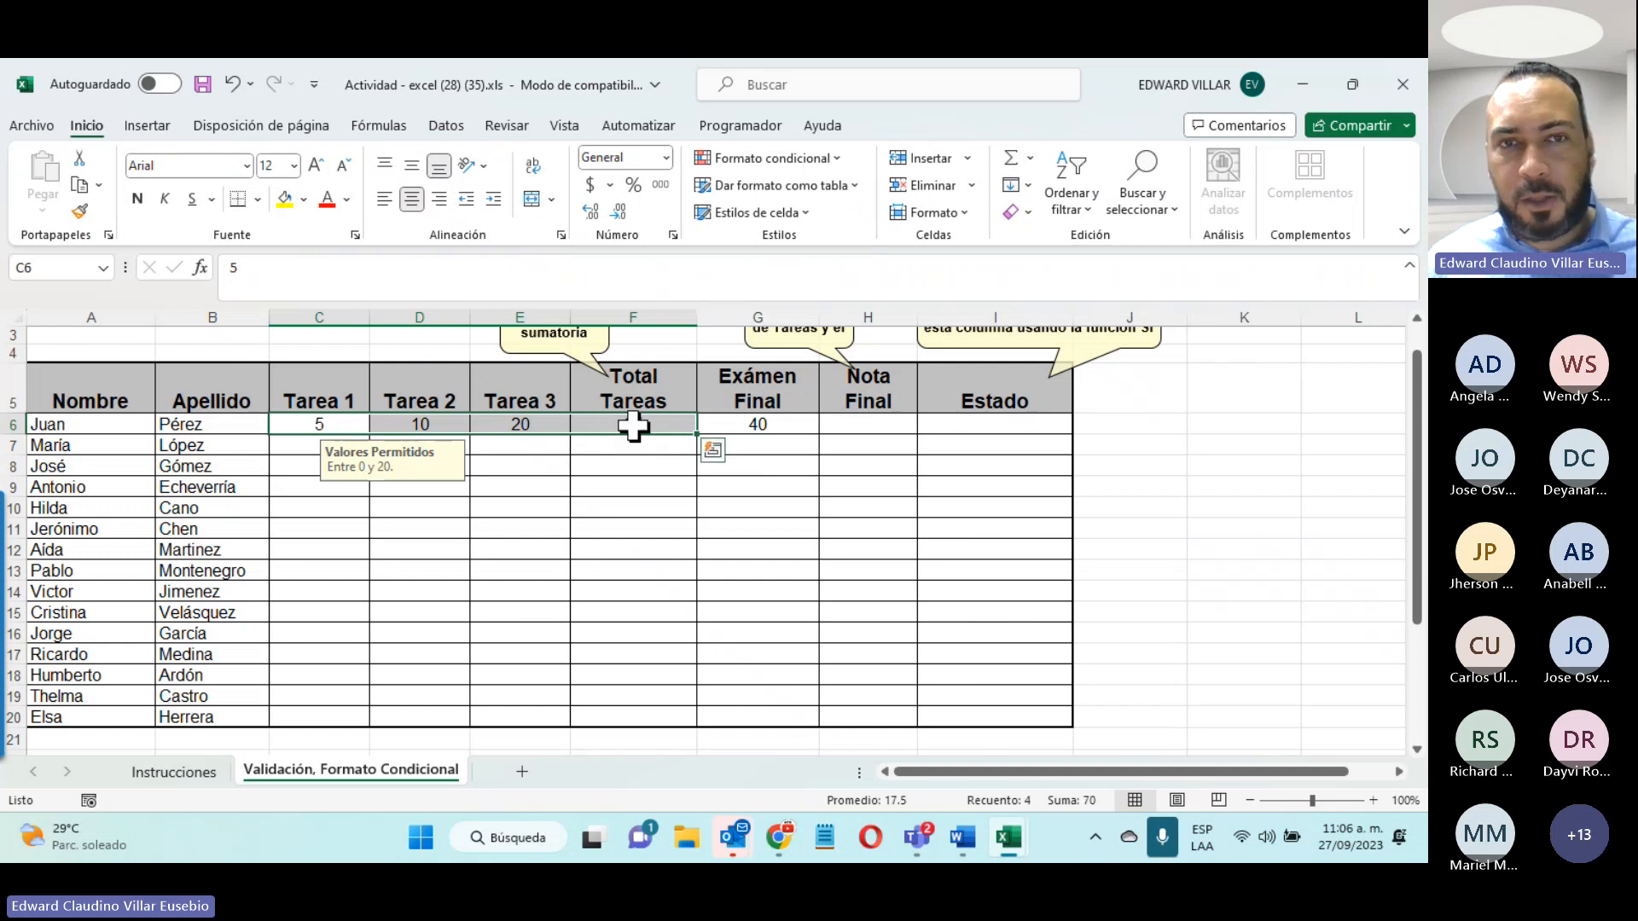
click(632, 426)
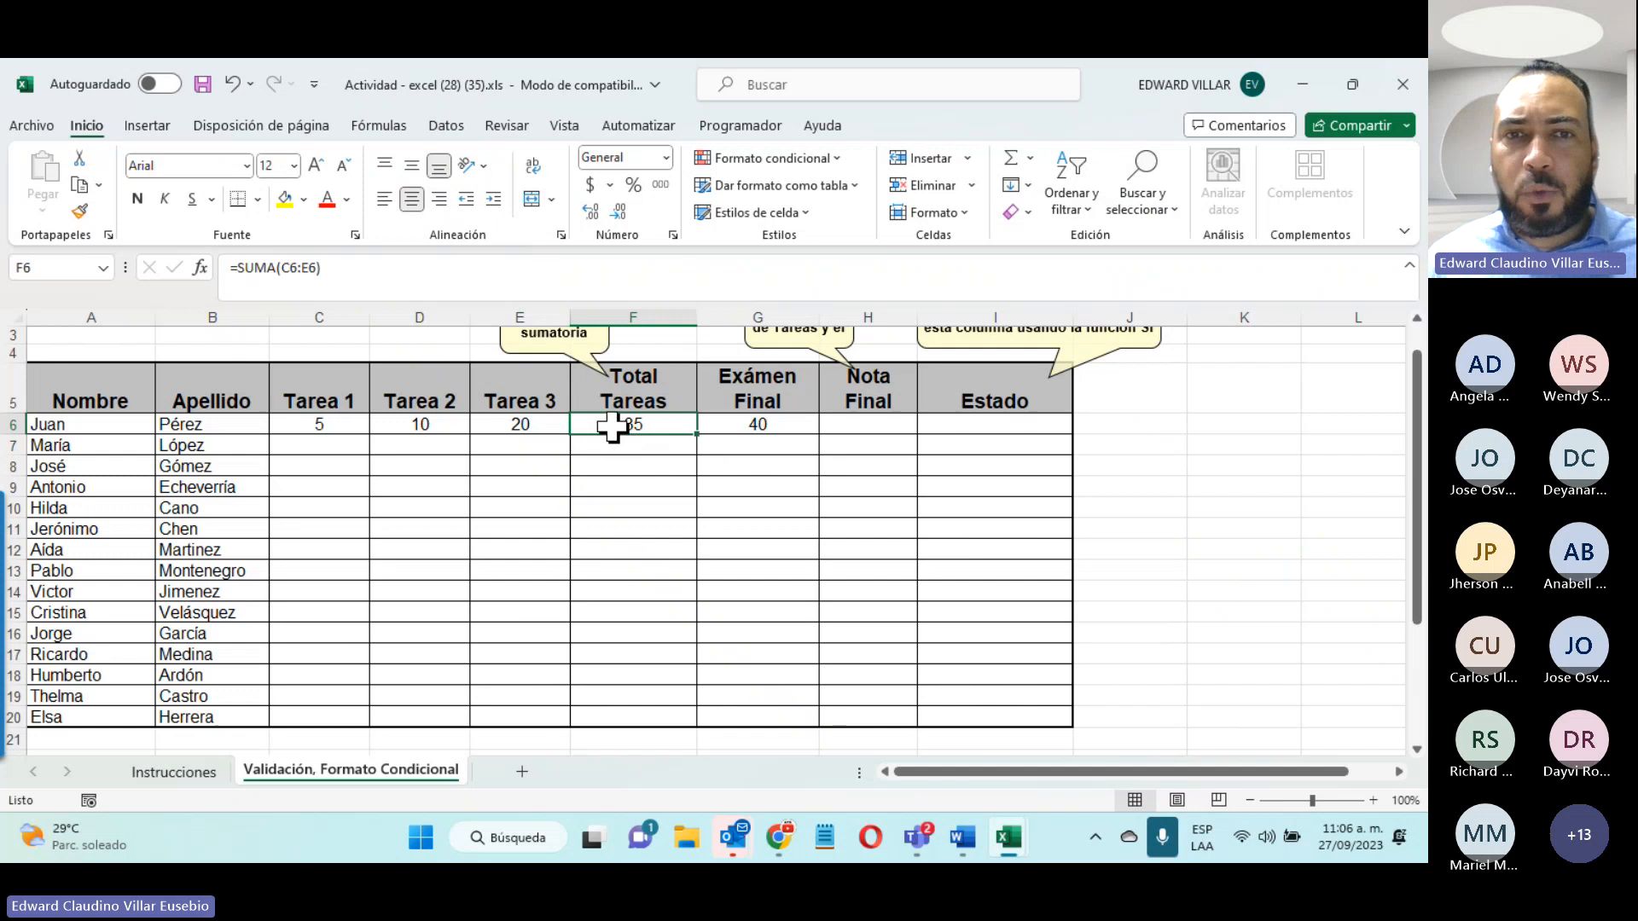
drag(640, 424, 861, 423)
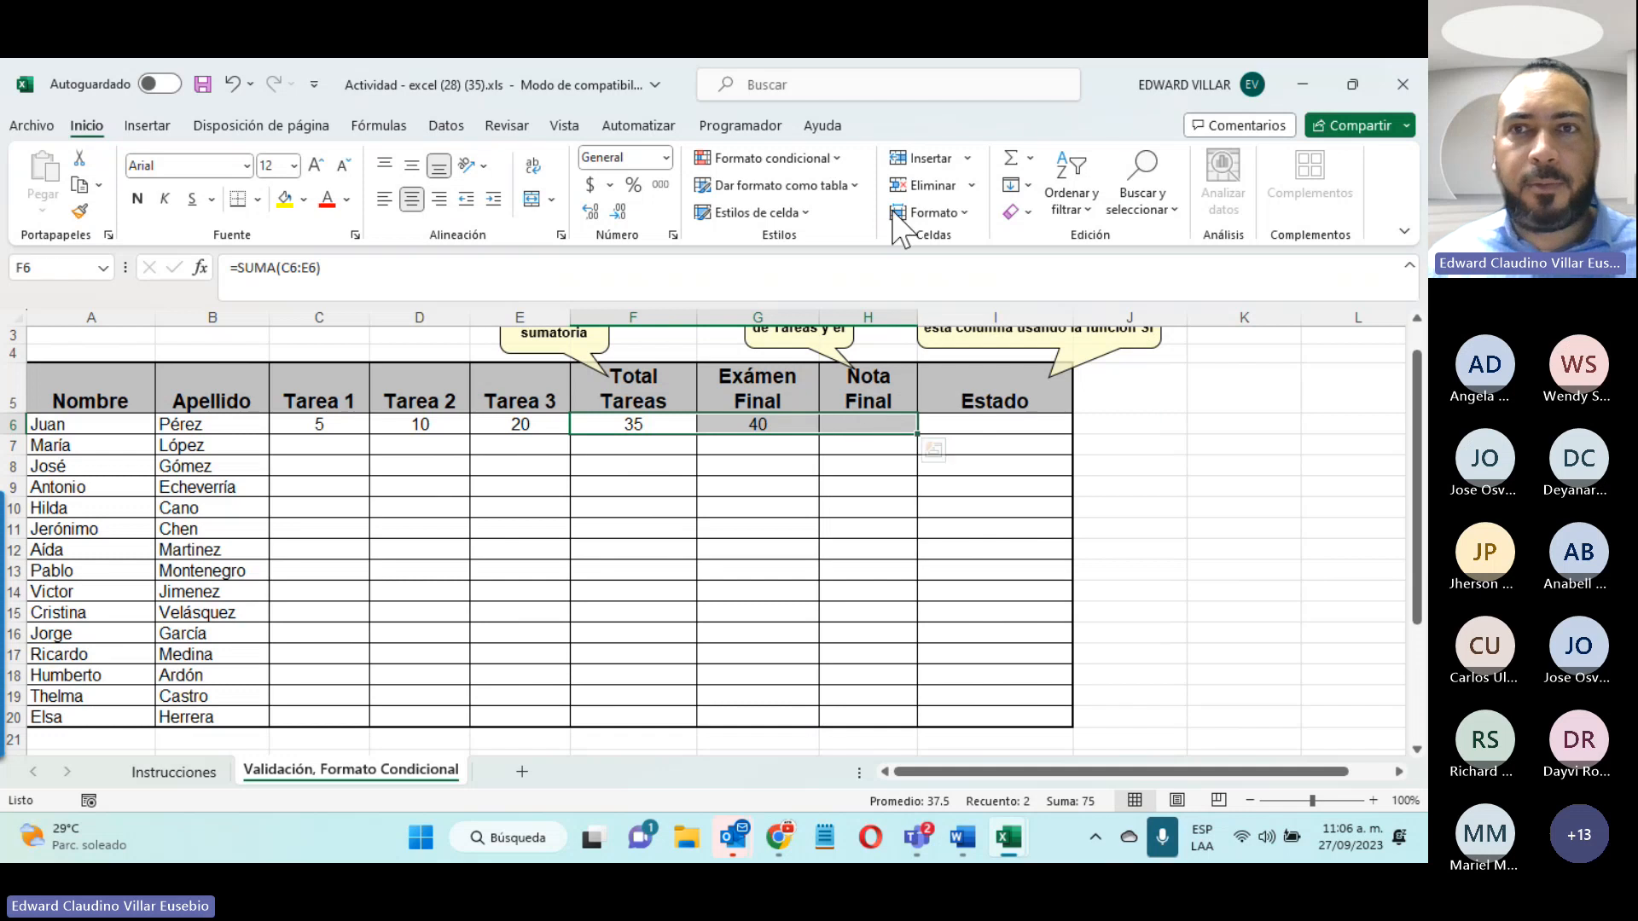
click(1010, 159)
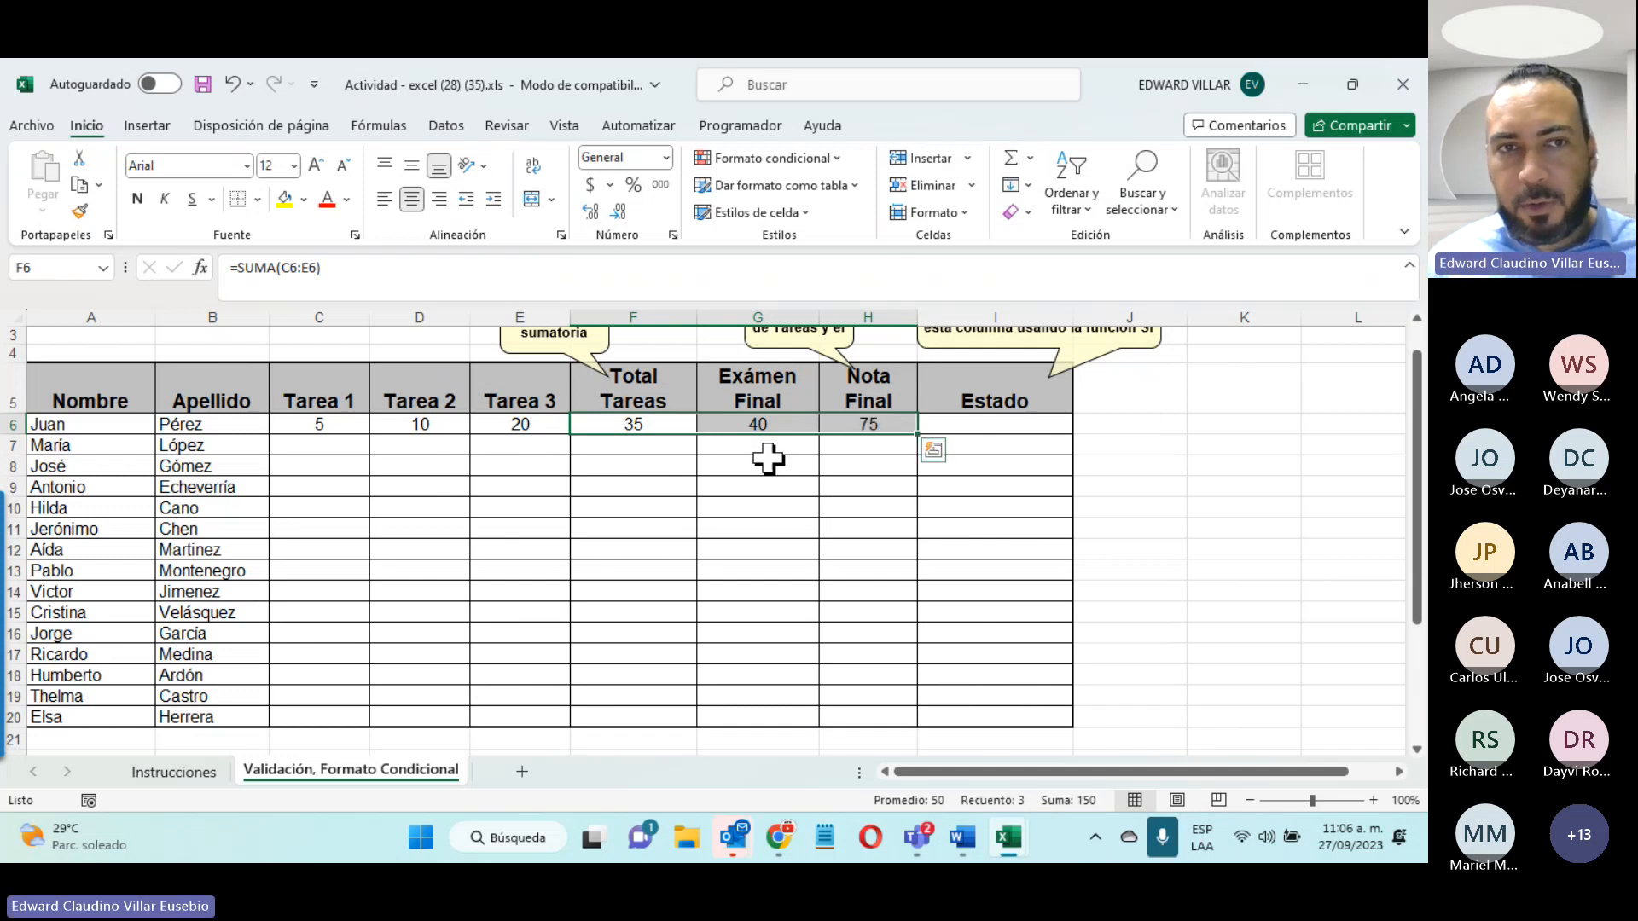
Step: Set the first student's Tarea 1, Tarea 2 and Tarea 3 grades (C6:E6) to 20 each
click(329, 425)
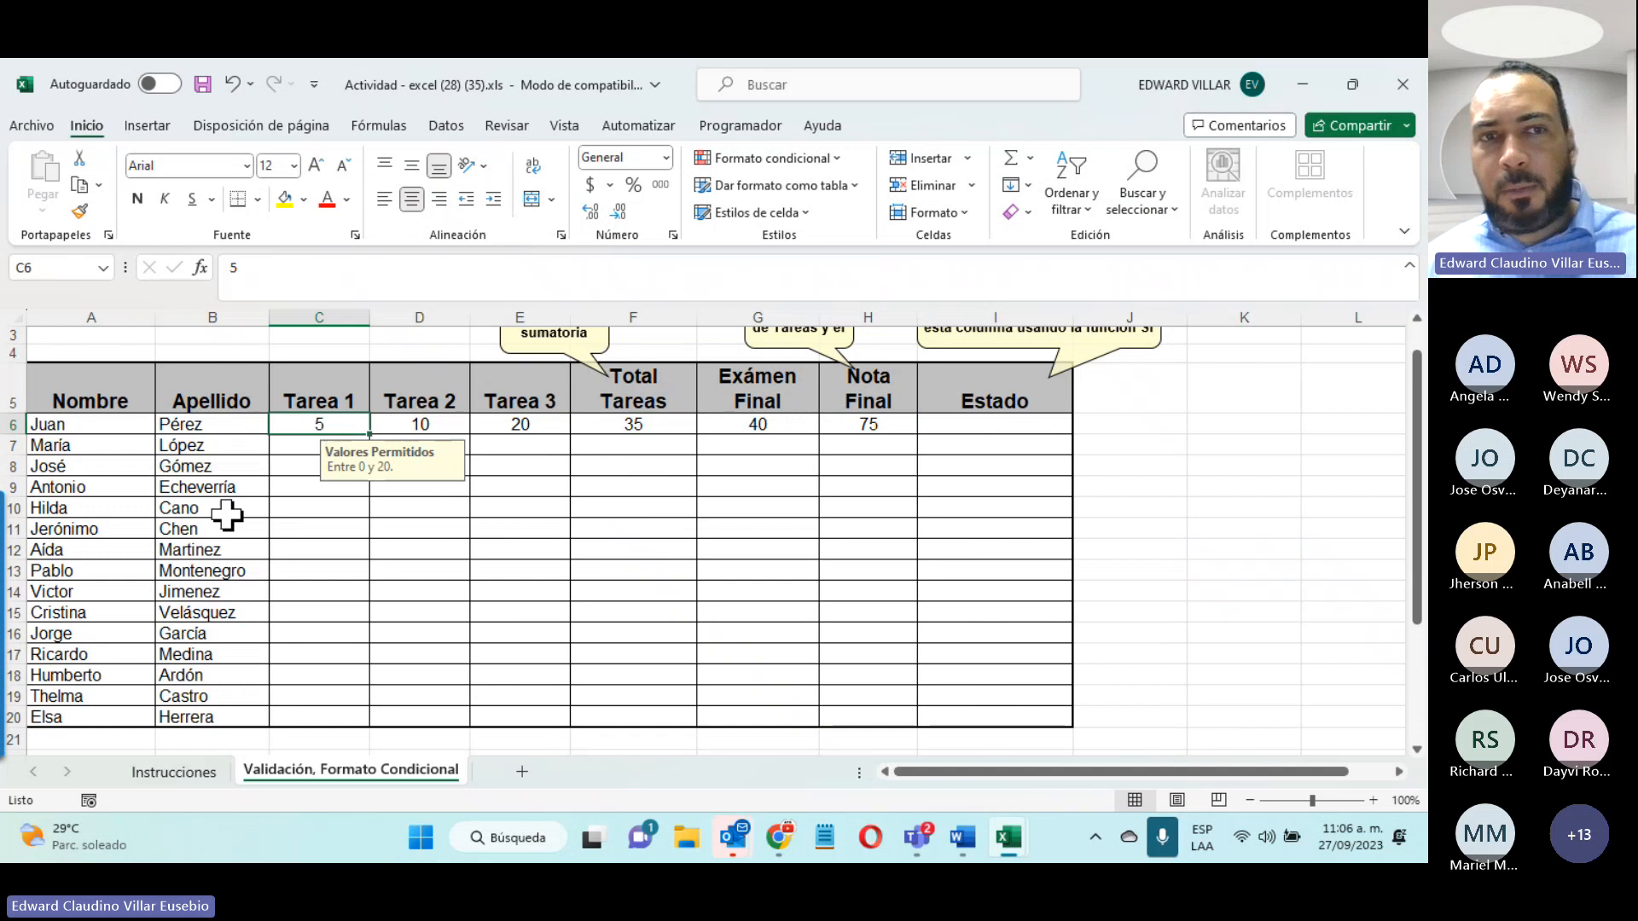
text(20)
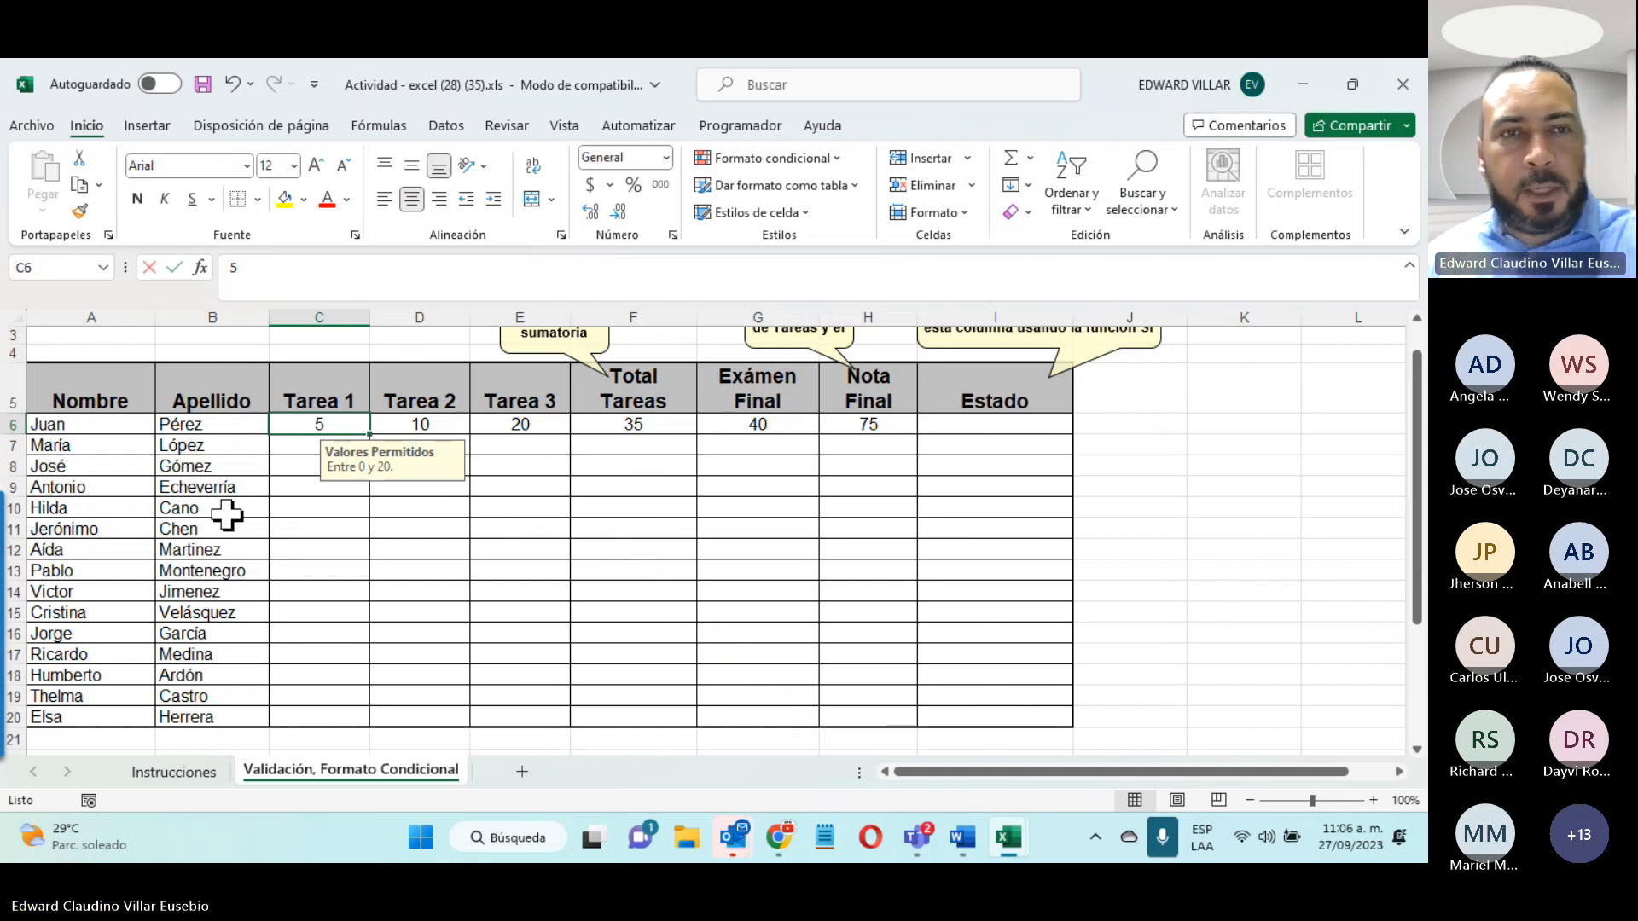
key(Return)
click(435, 430)
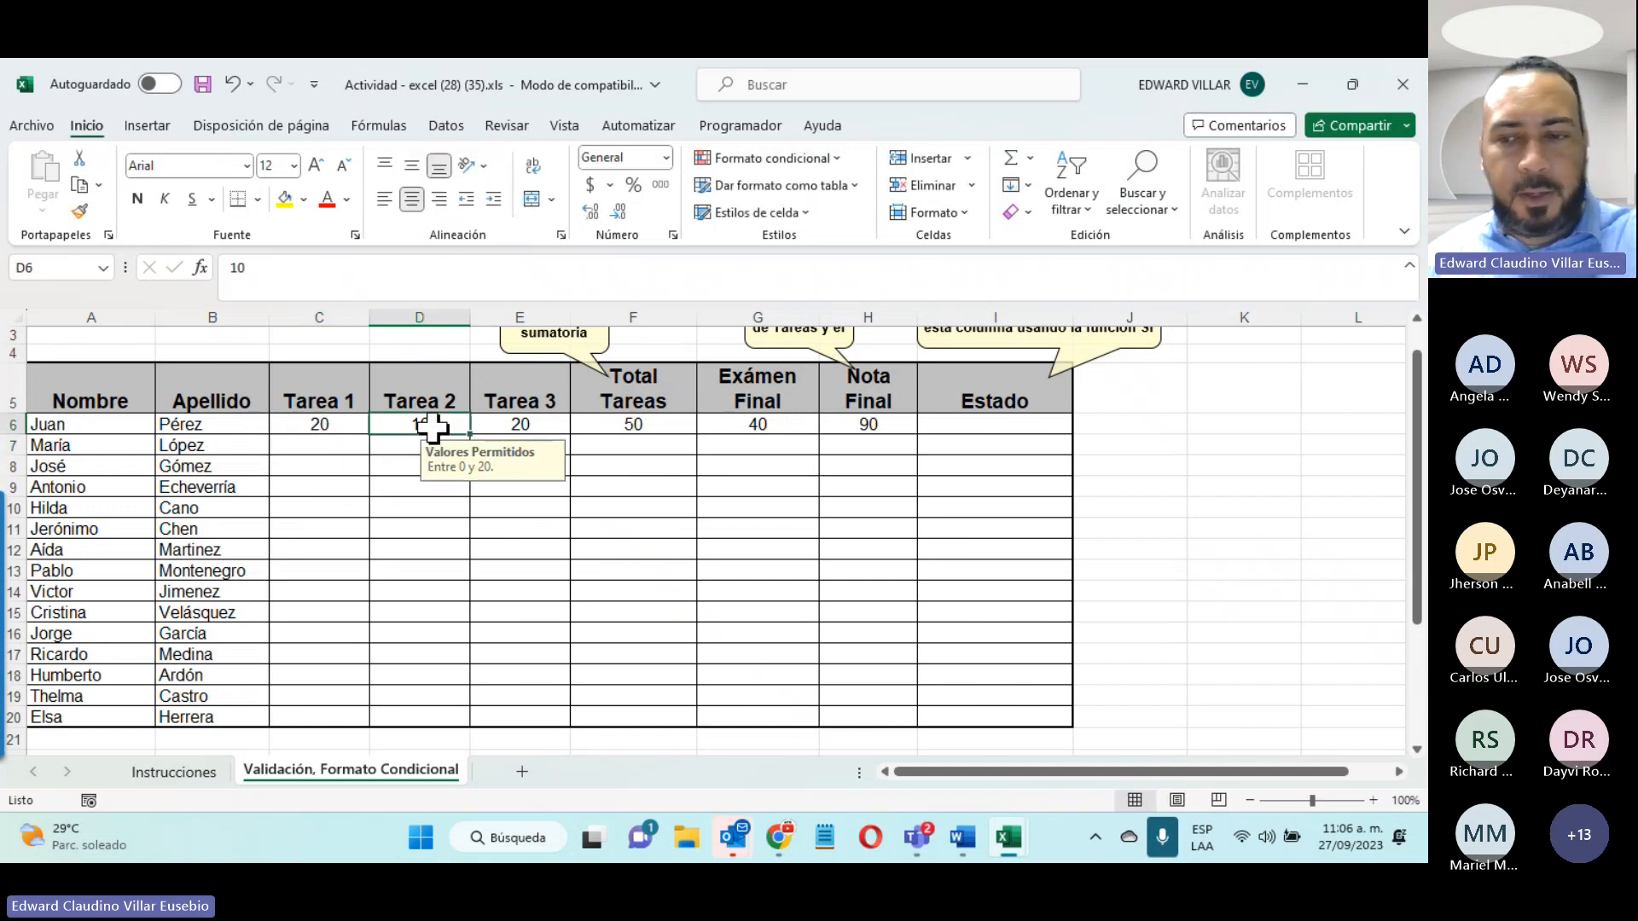
text(20)
key(Return)
click(512, 418)
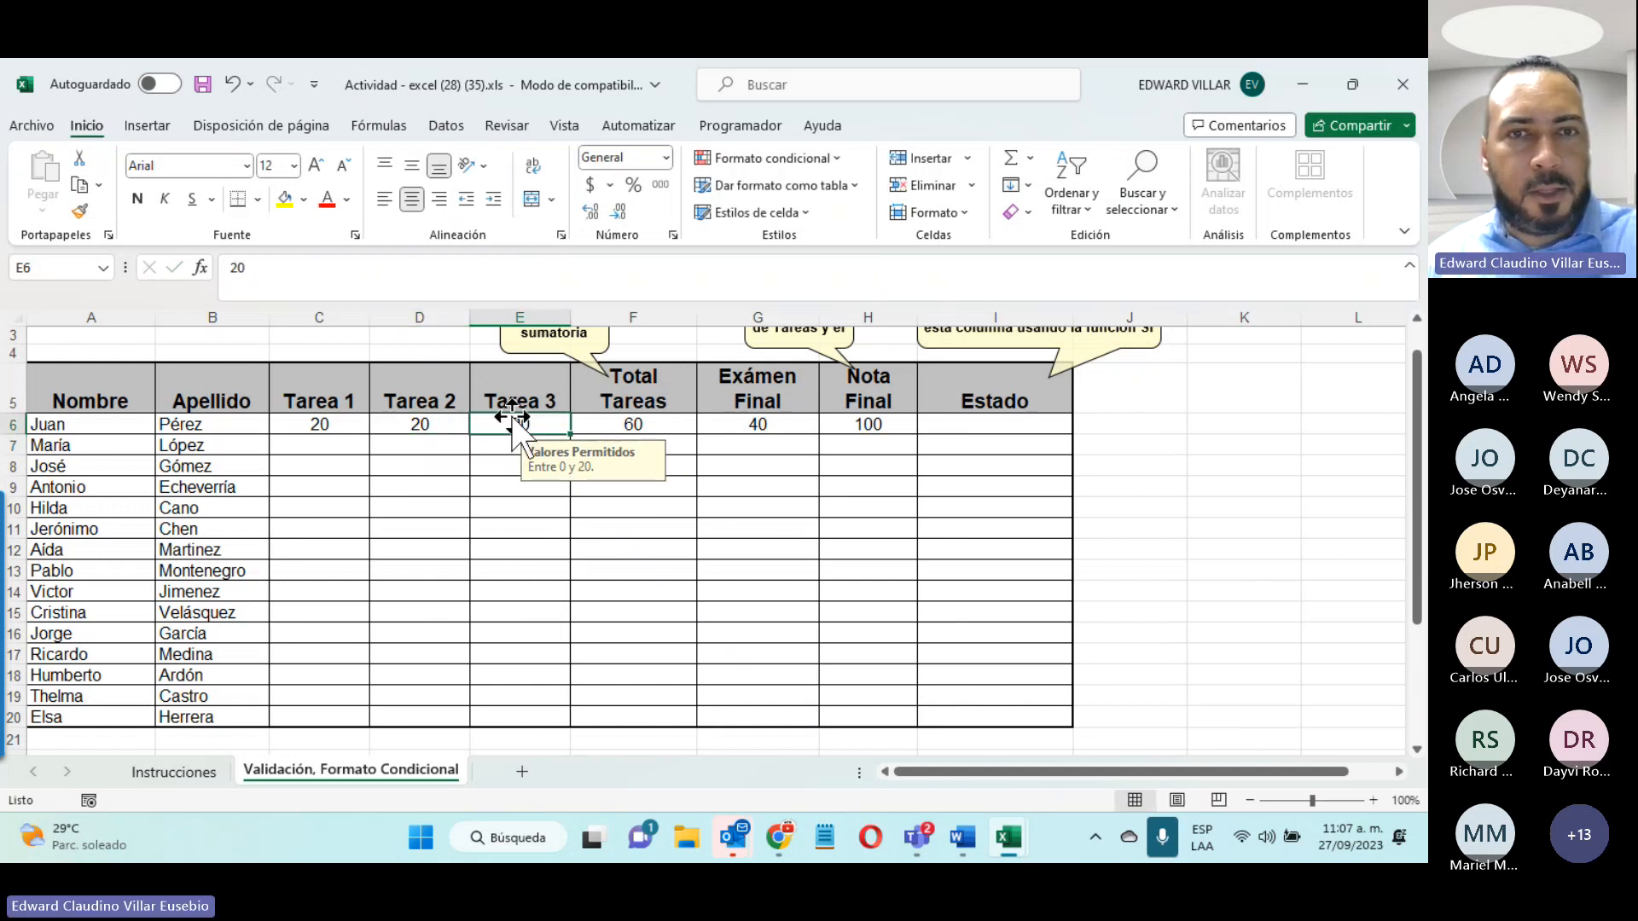
text(20)
key(Return)
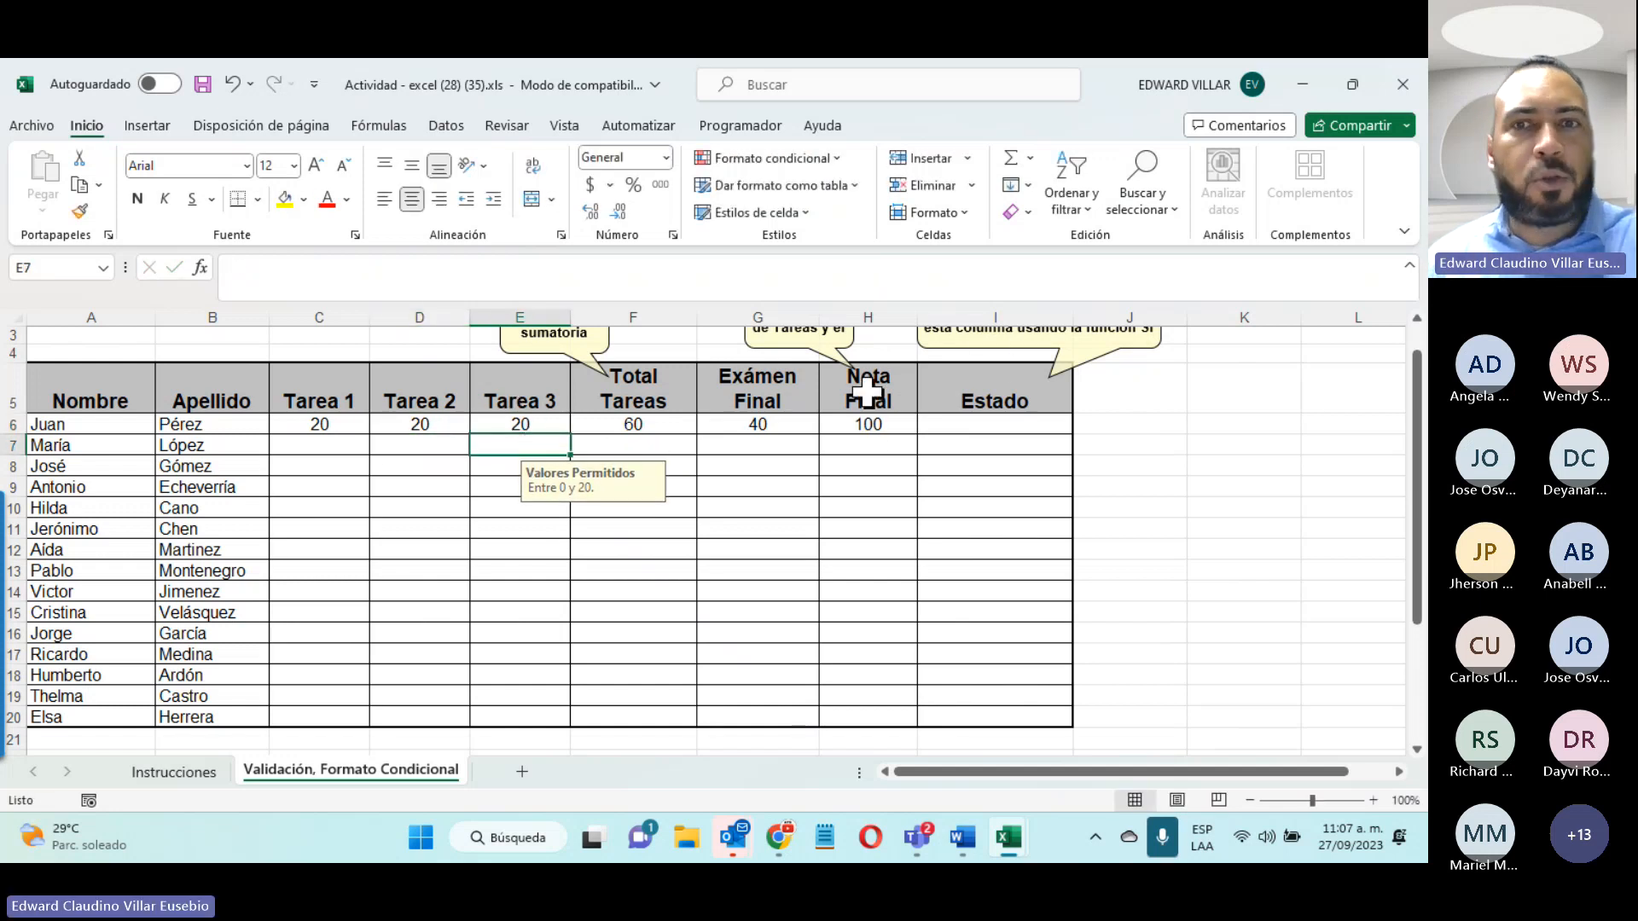
Step: Try entering 21 in Tarea 3 (E6) and 41 in Exámen Final (G6) to test their validations, cancelling both entries
click(521, 424)
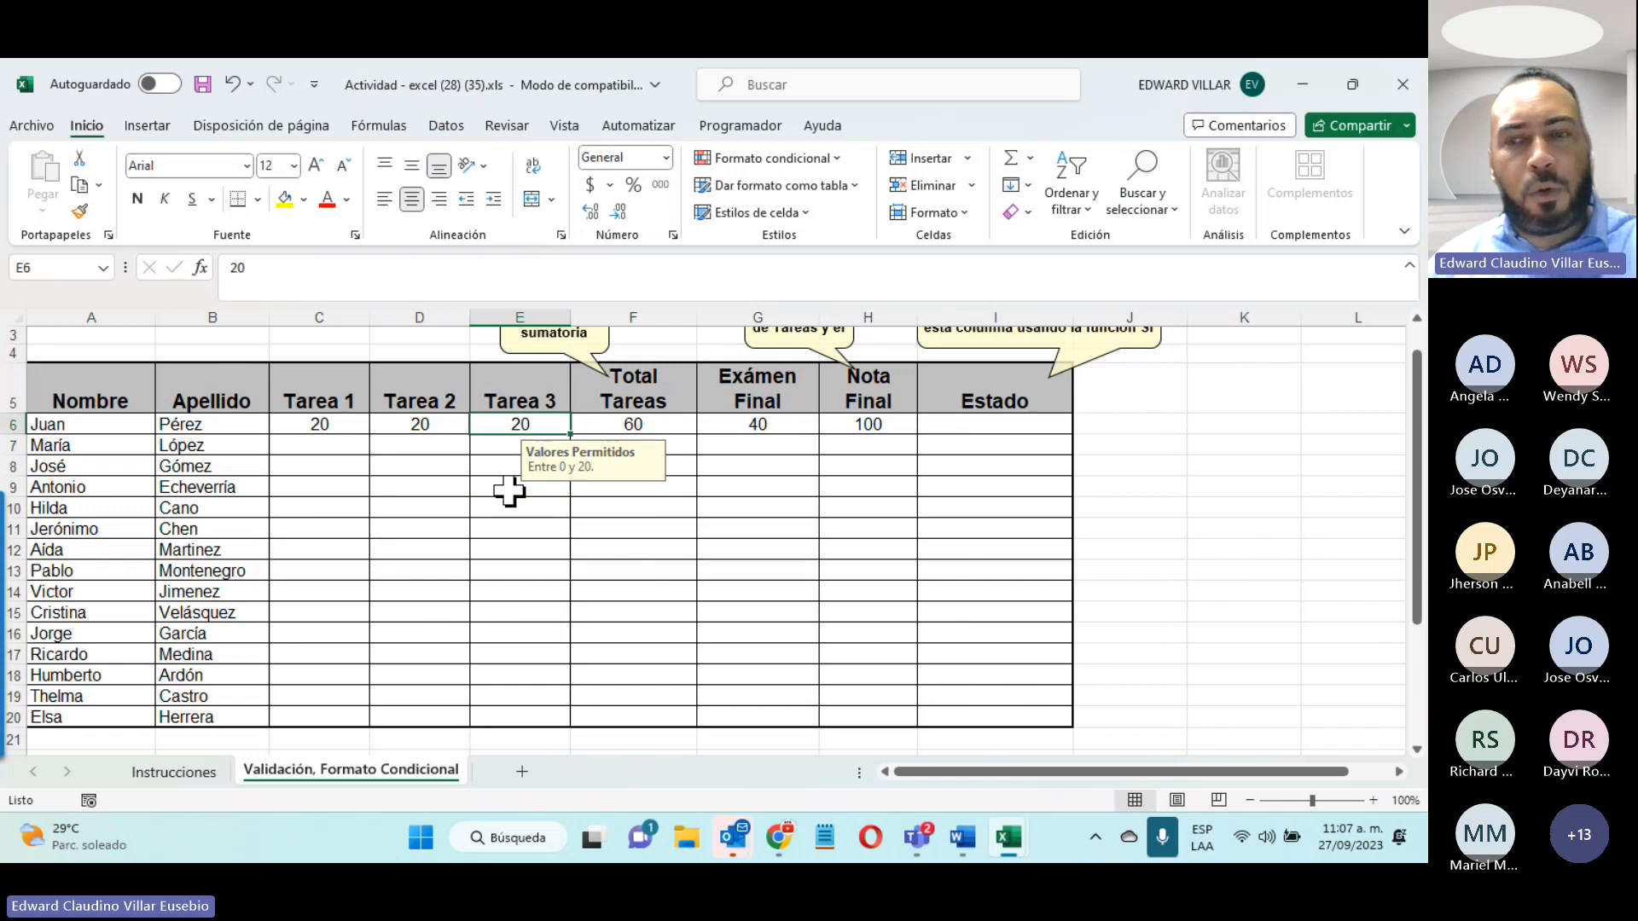
text(21)
key(Return)
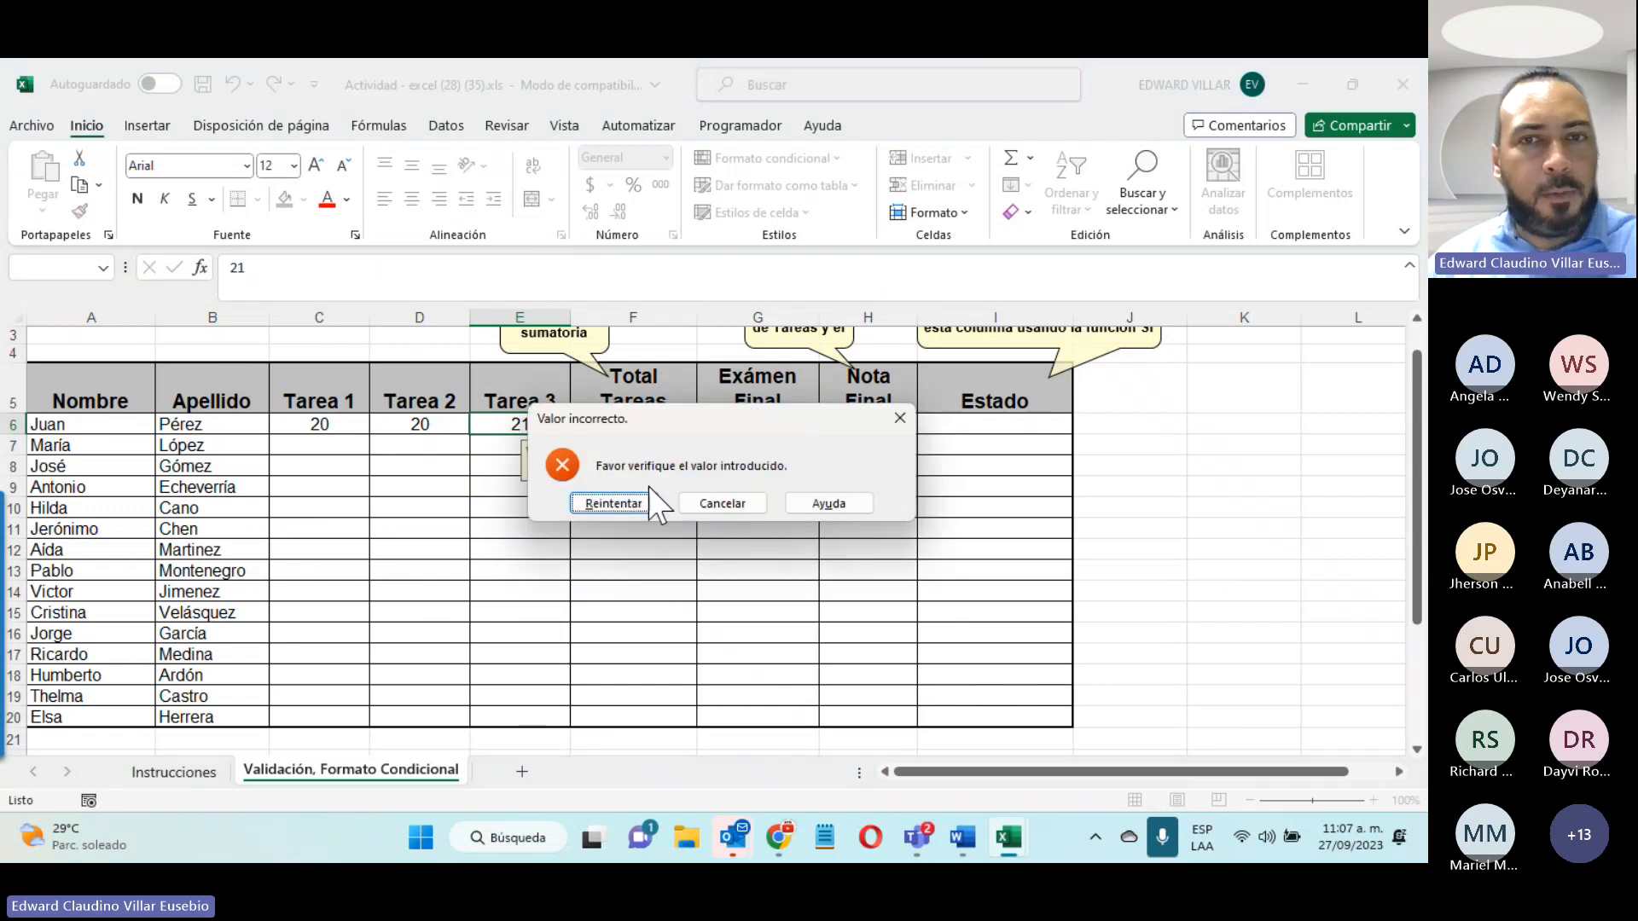
click(717, 499)
click(743, 427)
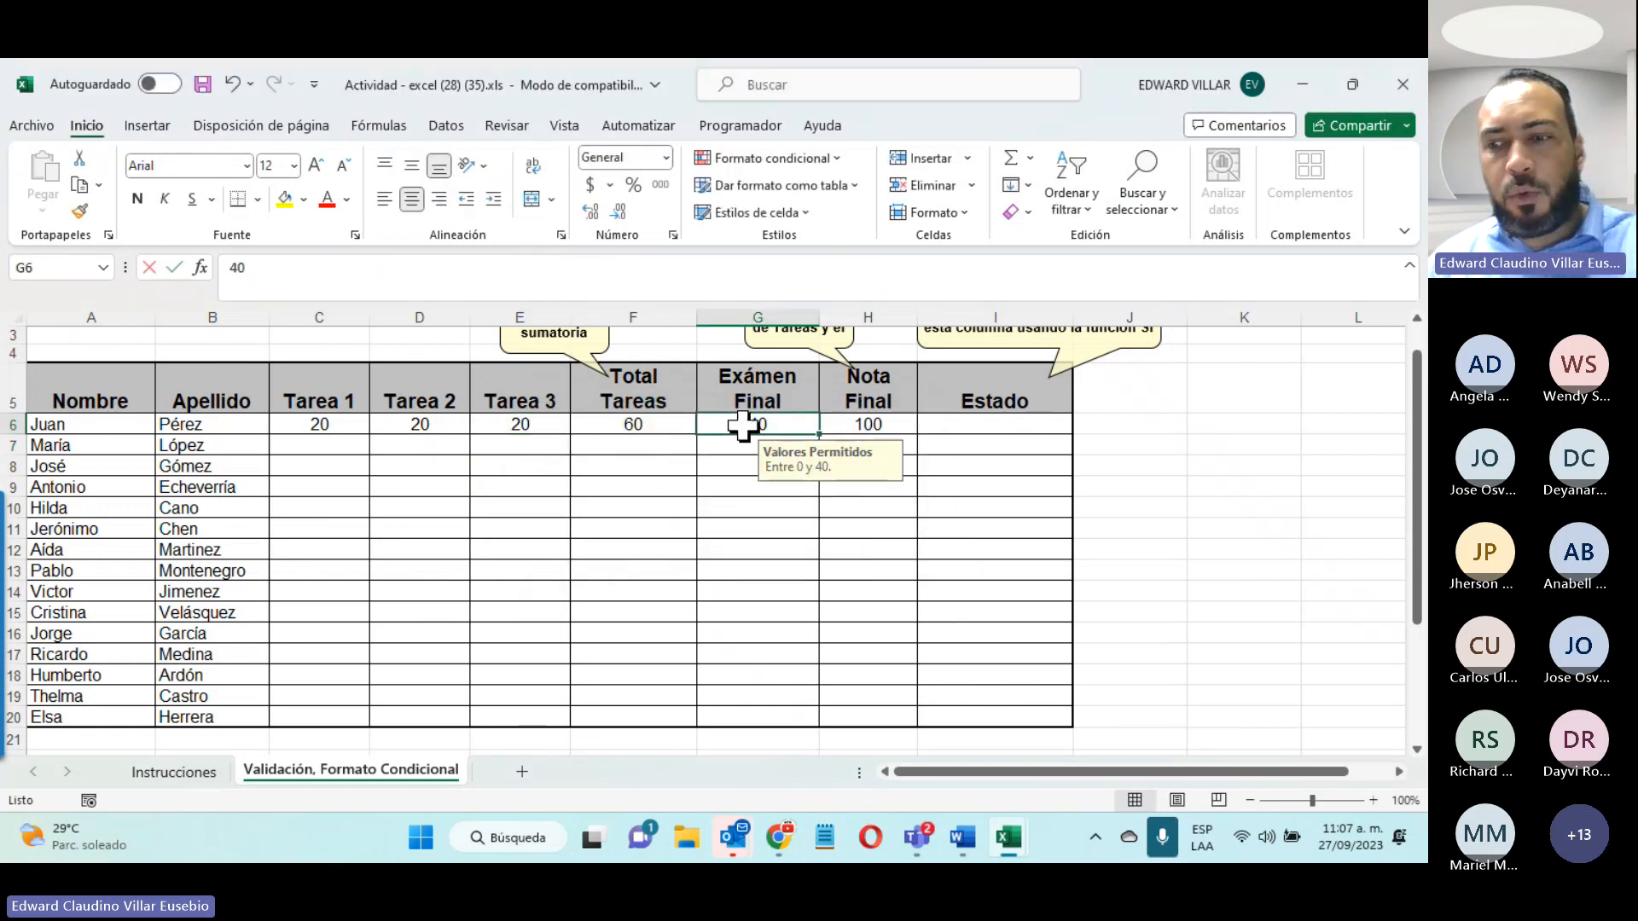
text(41)
key(Return)
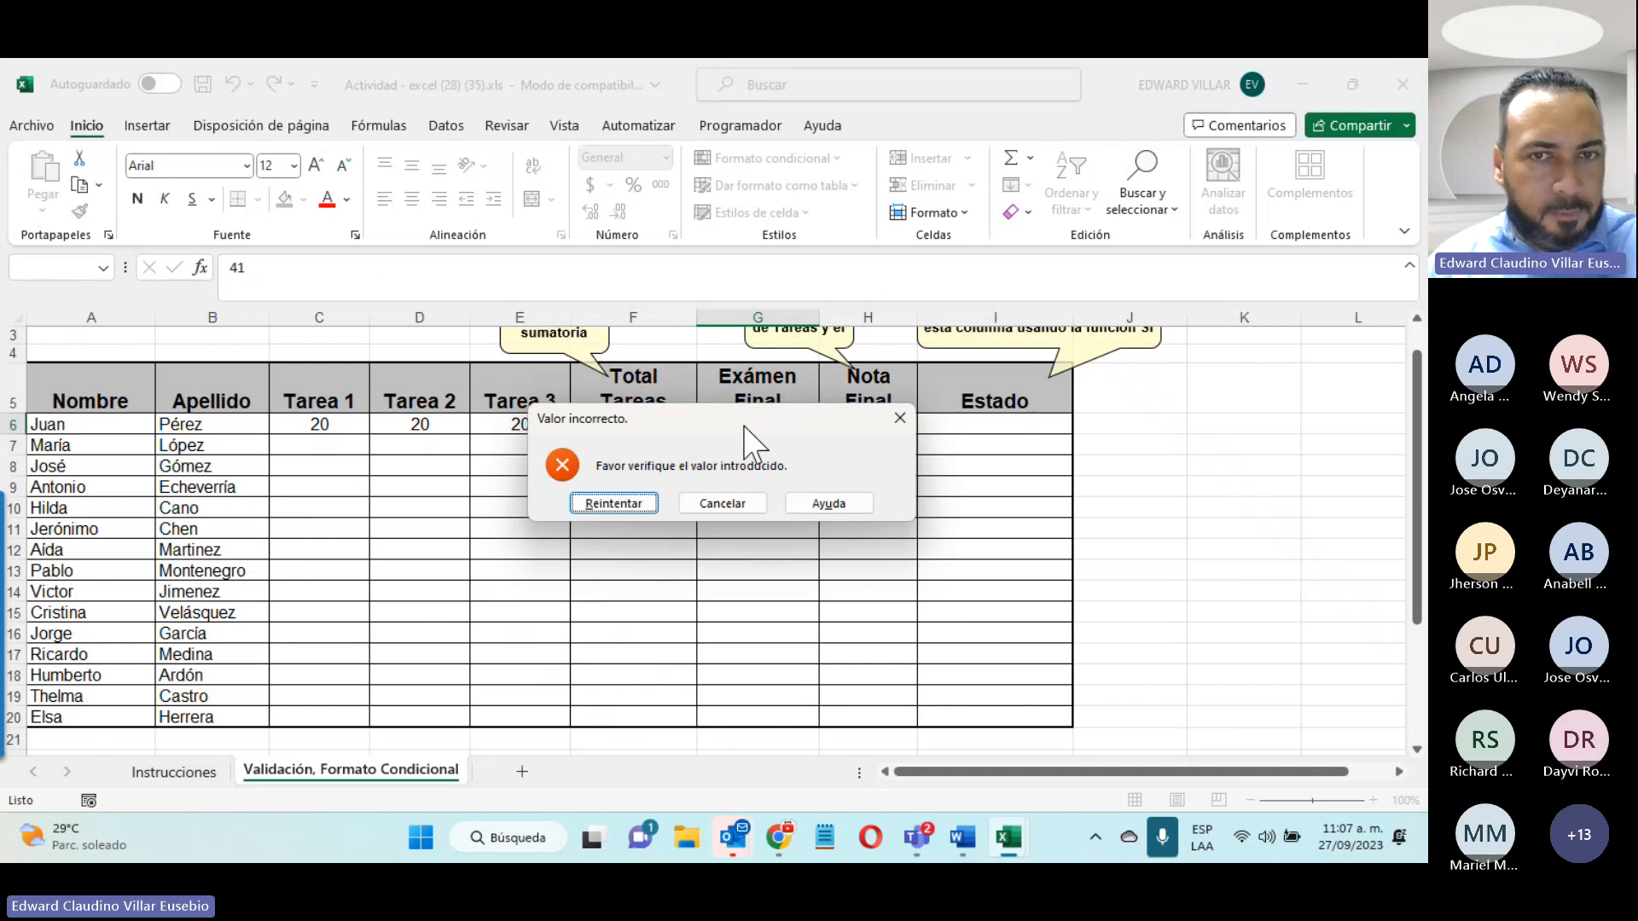
click(721, 506)
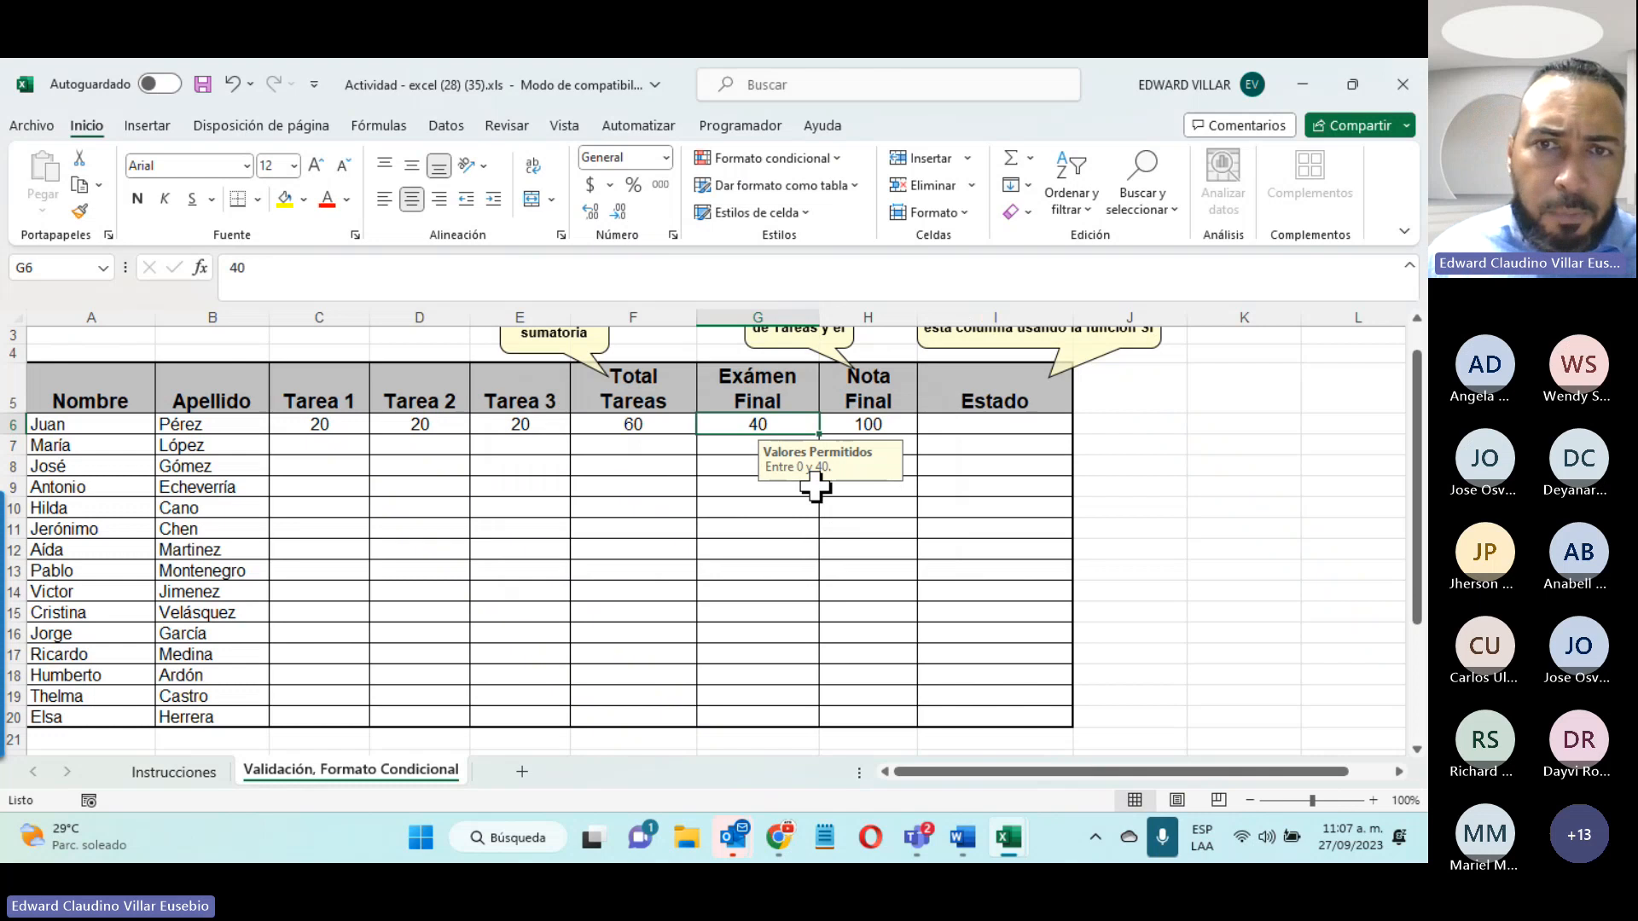
Step: Start a SI function in the first student's Estado cell (I6) with the logical test H6>=60
click(970, 430)
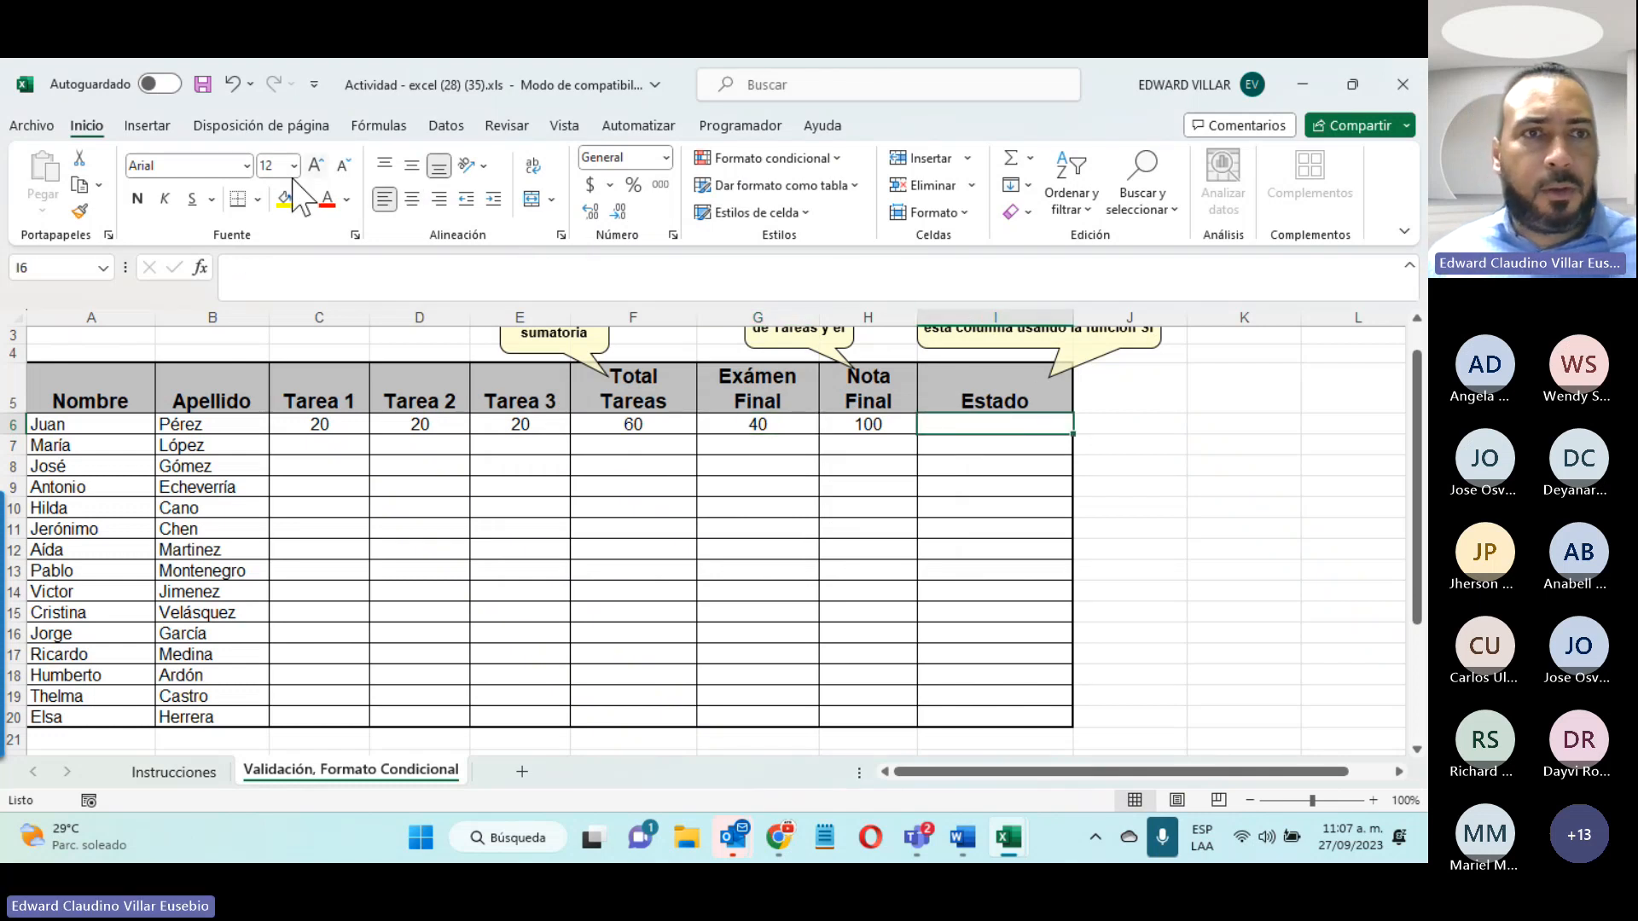
click(201, 268)
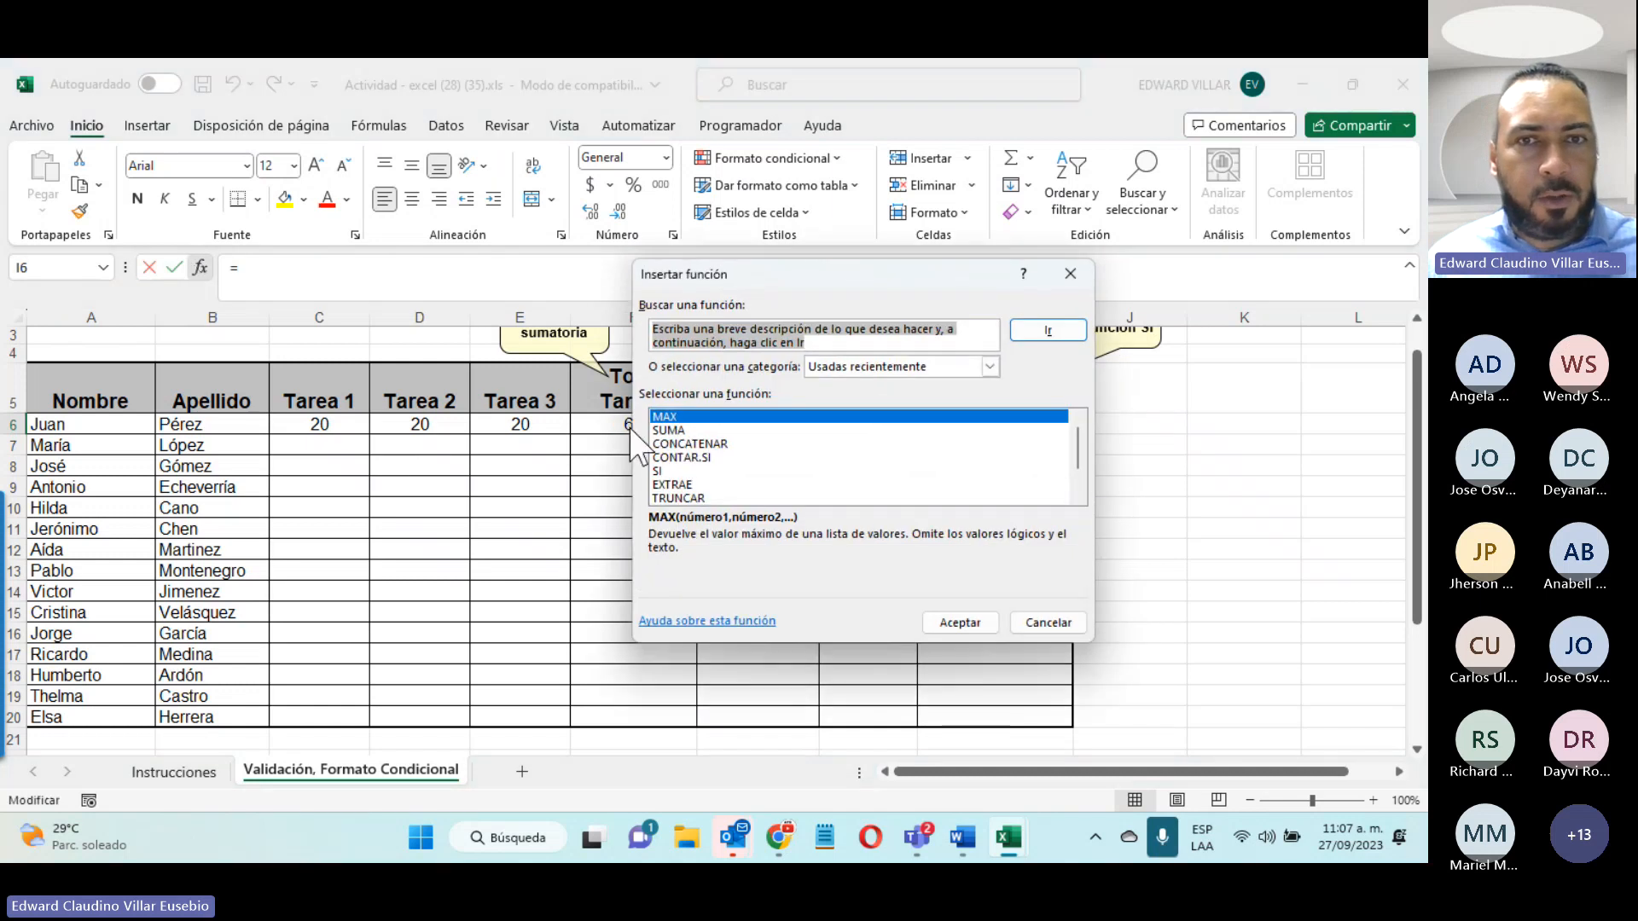
click(666, 472)
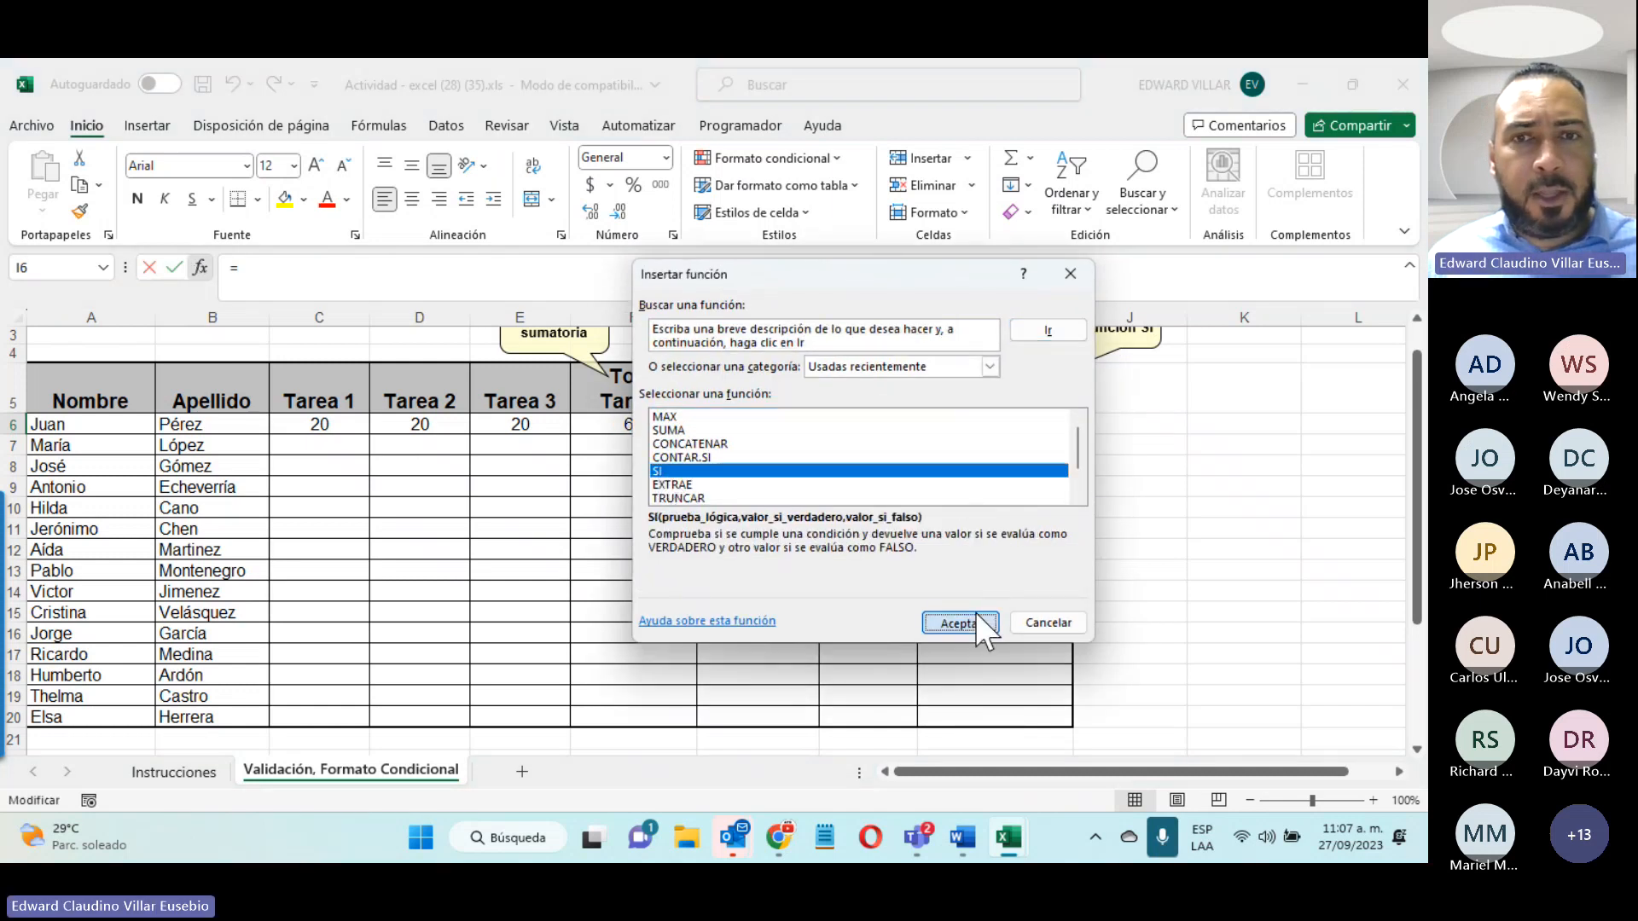
click(975, 621)
drag(1003, 328, 919, 522)
click(864, 424)
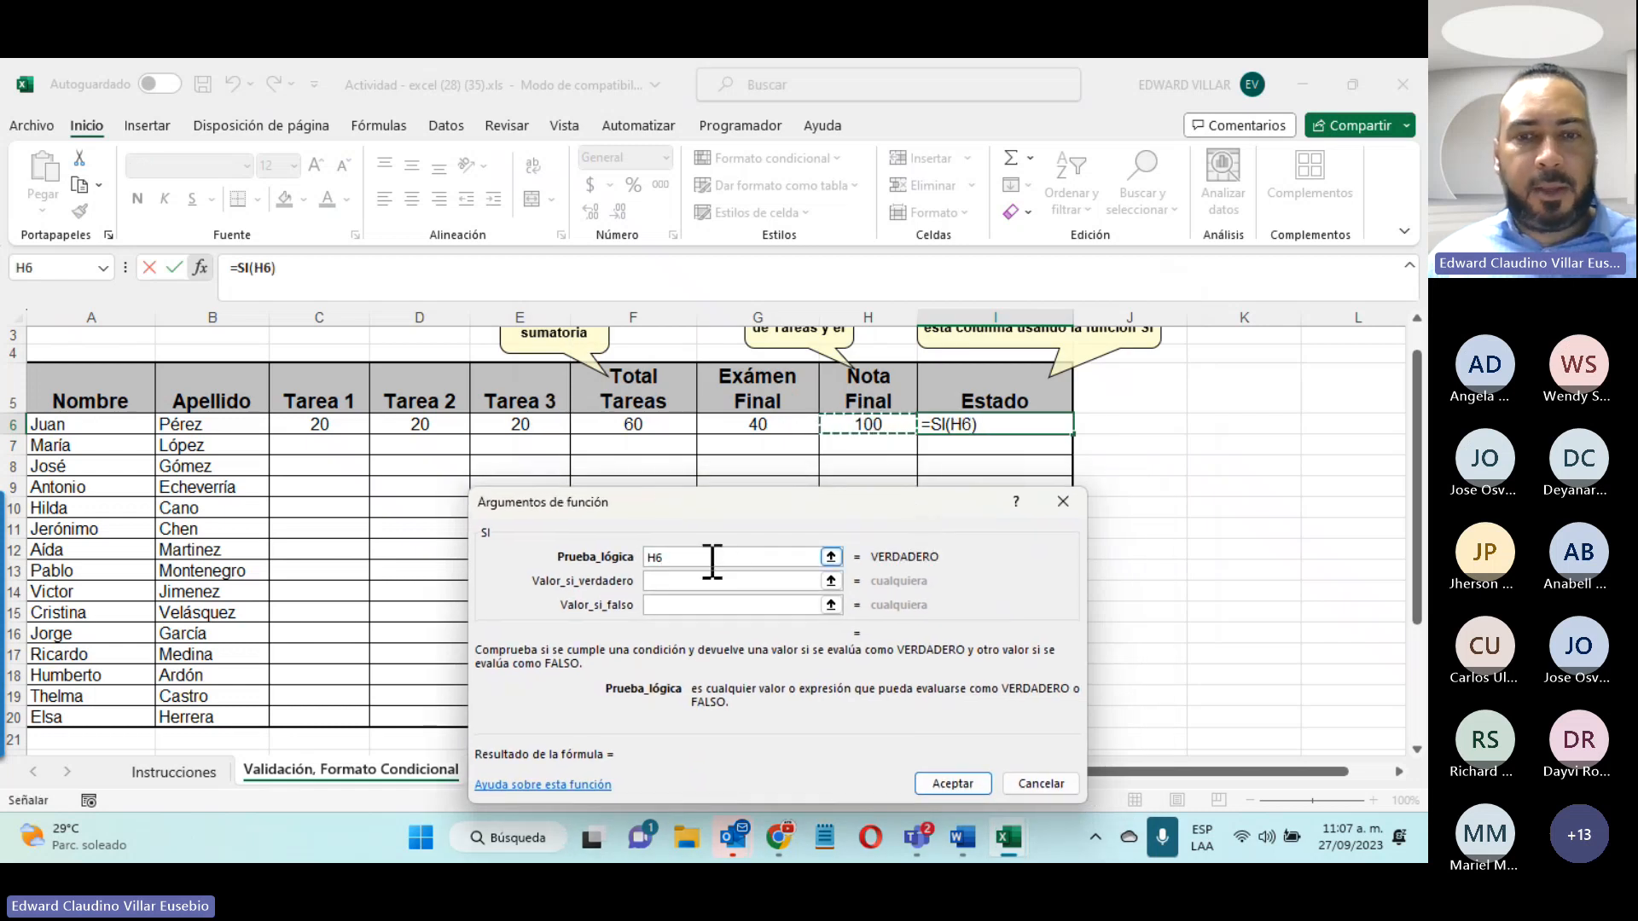
text(>)
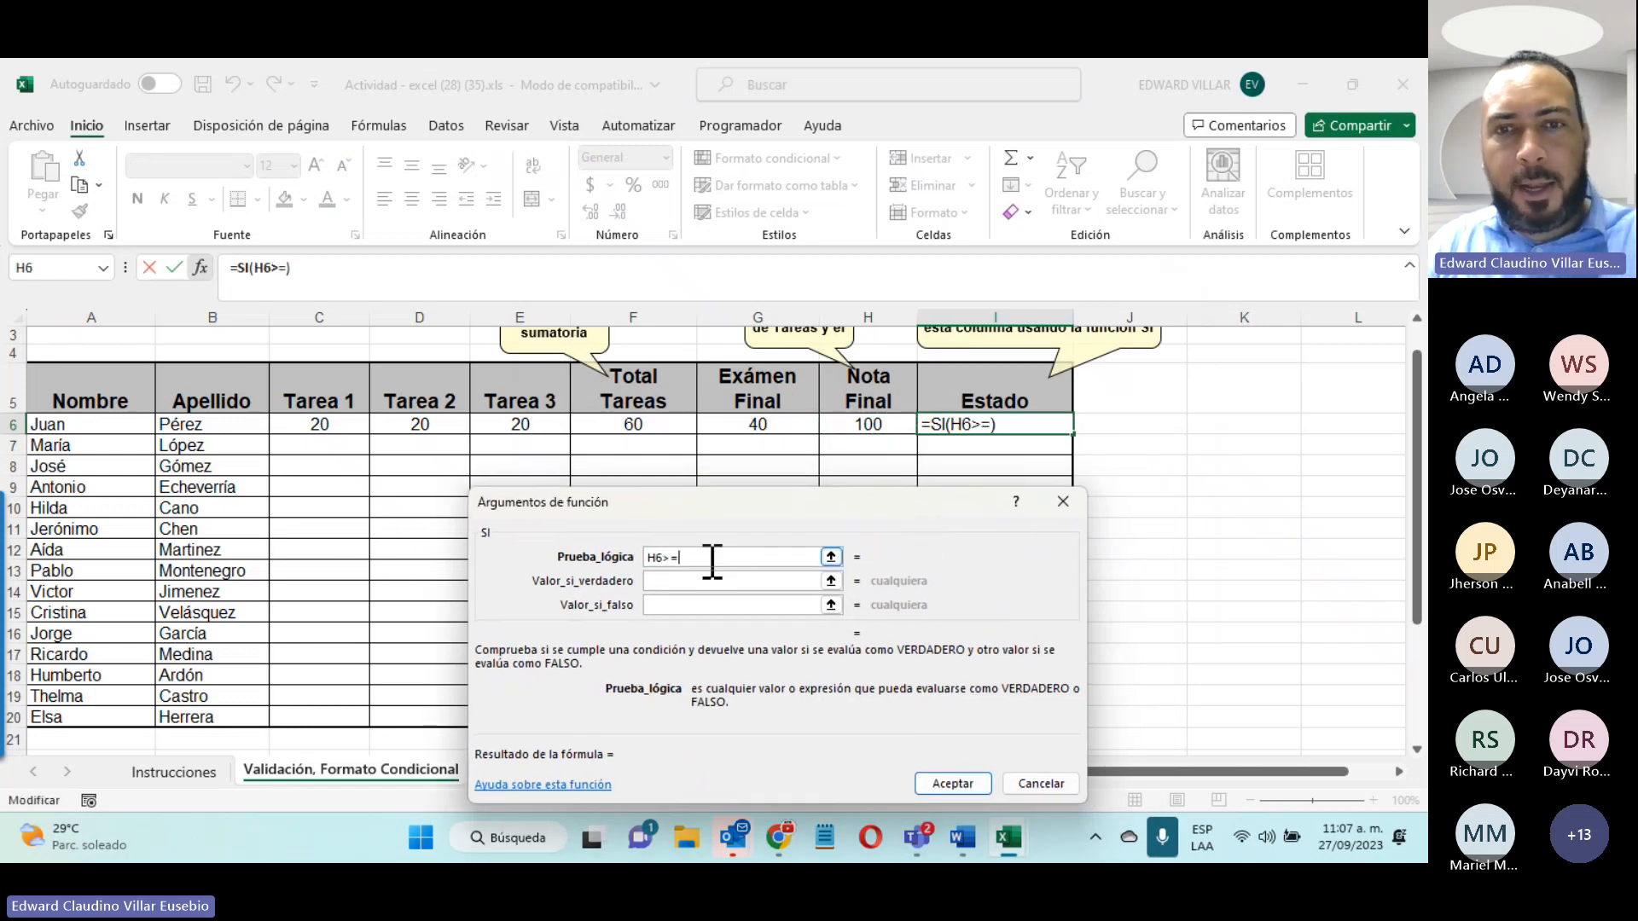
text(=60)
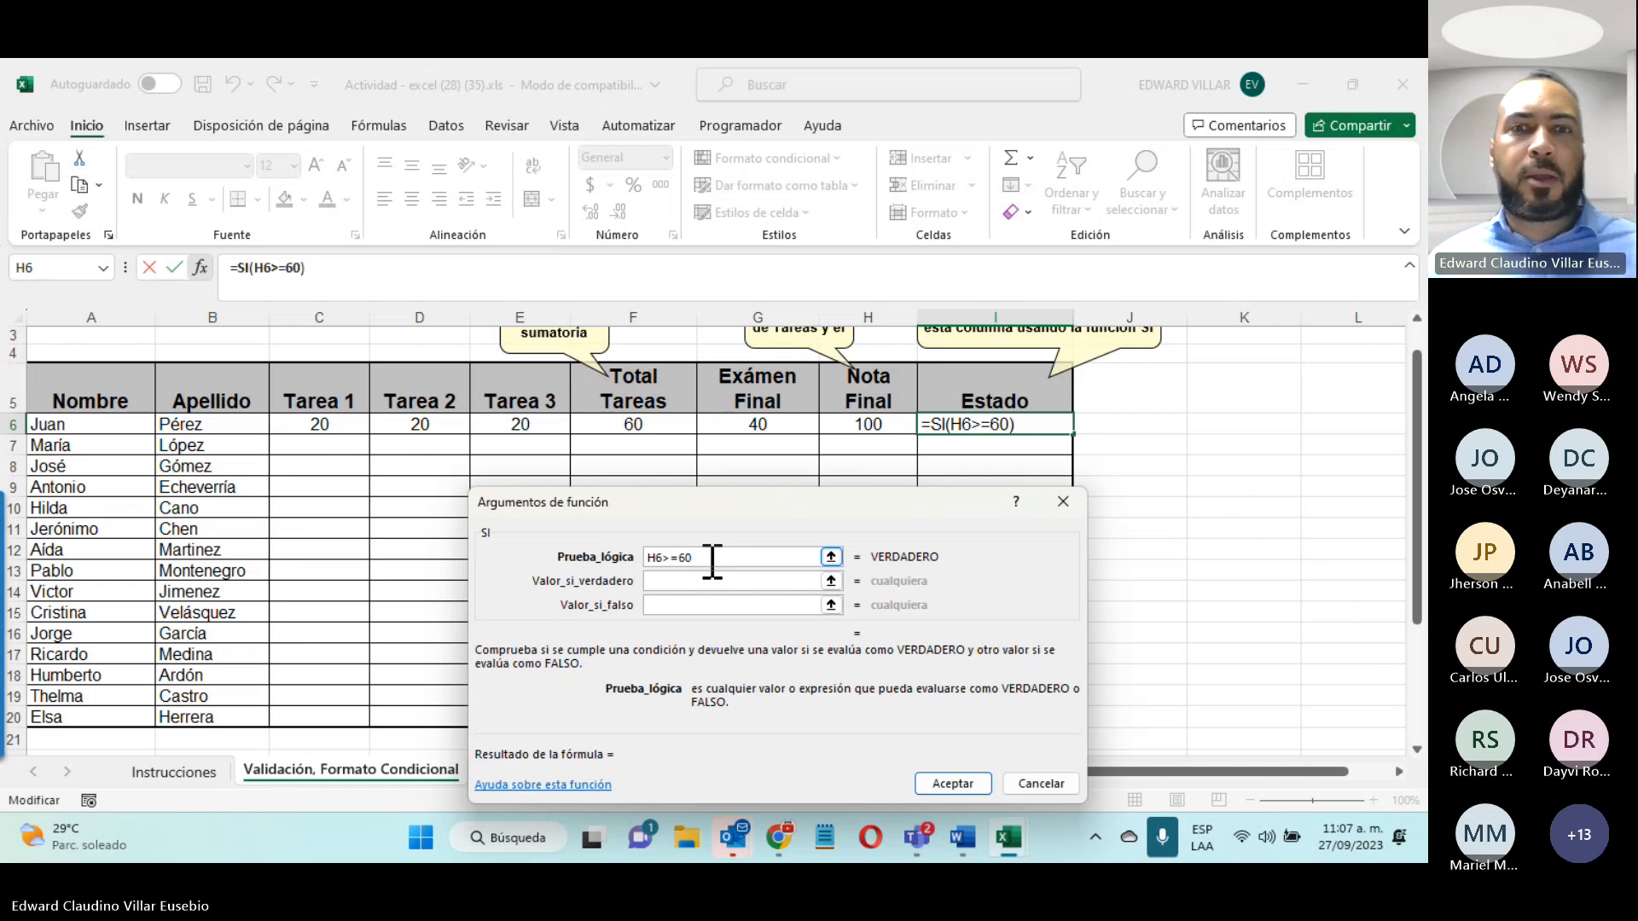
Step: Complete the SI function in I6 so it returns "Aprobado" when the test is true and "Reprobado" when it is false
scroll(380, 544, down, 6)
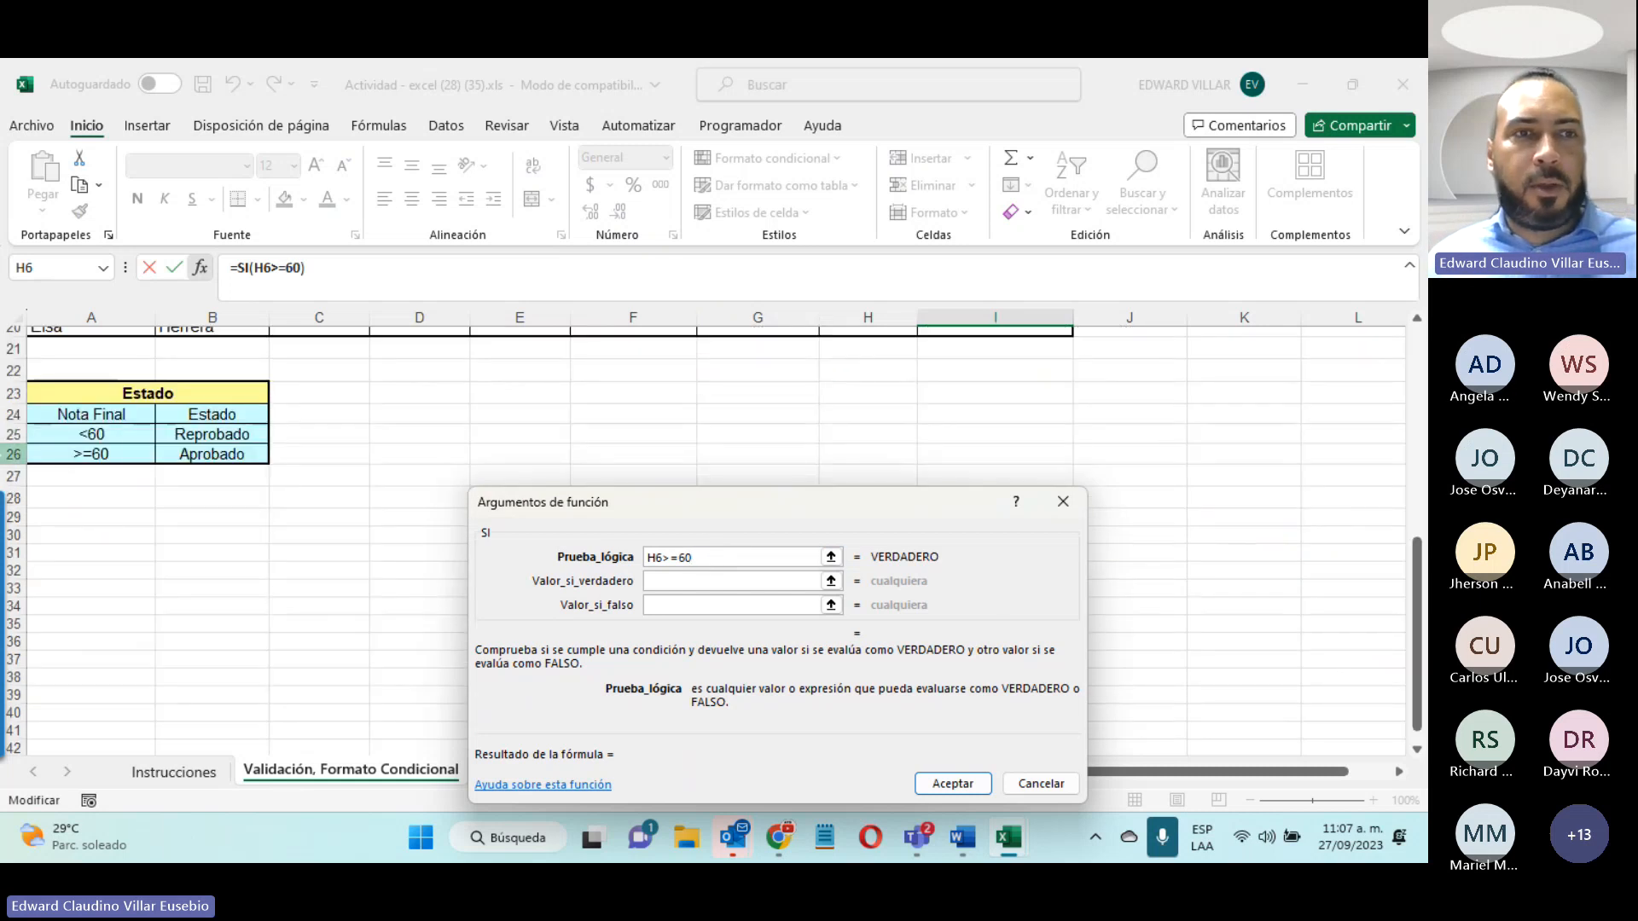
click(666, 580)
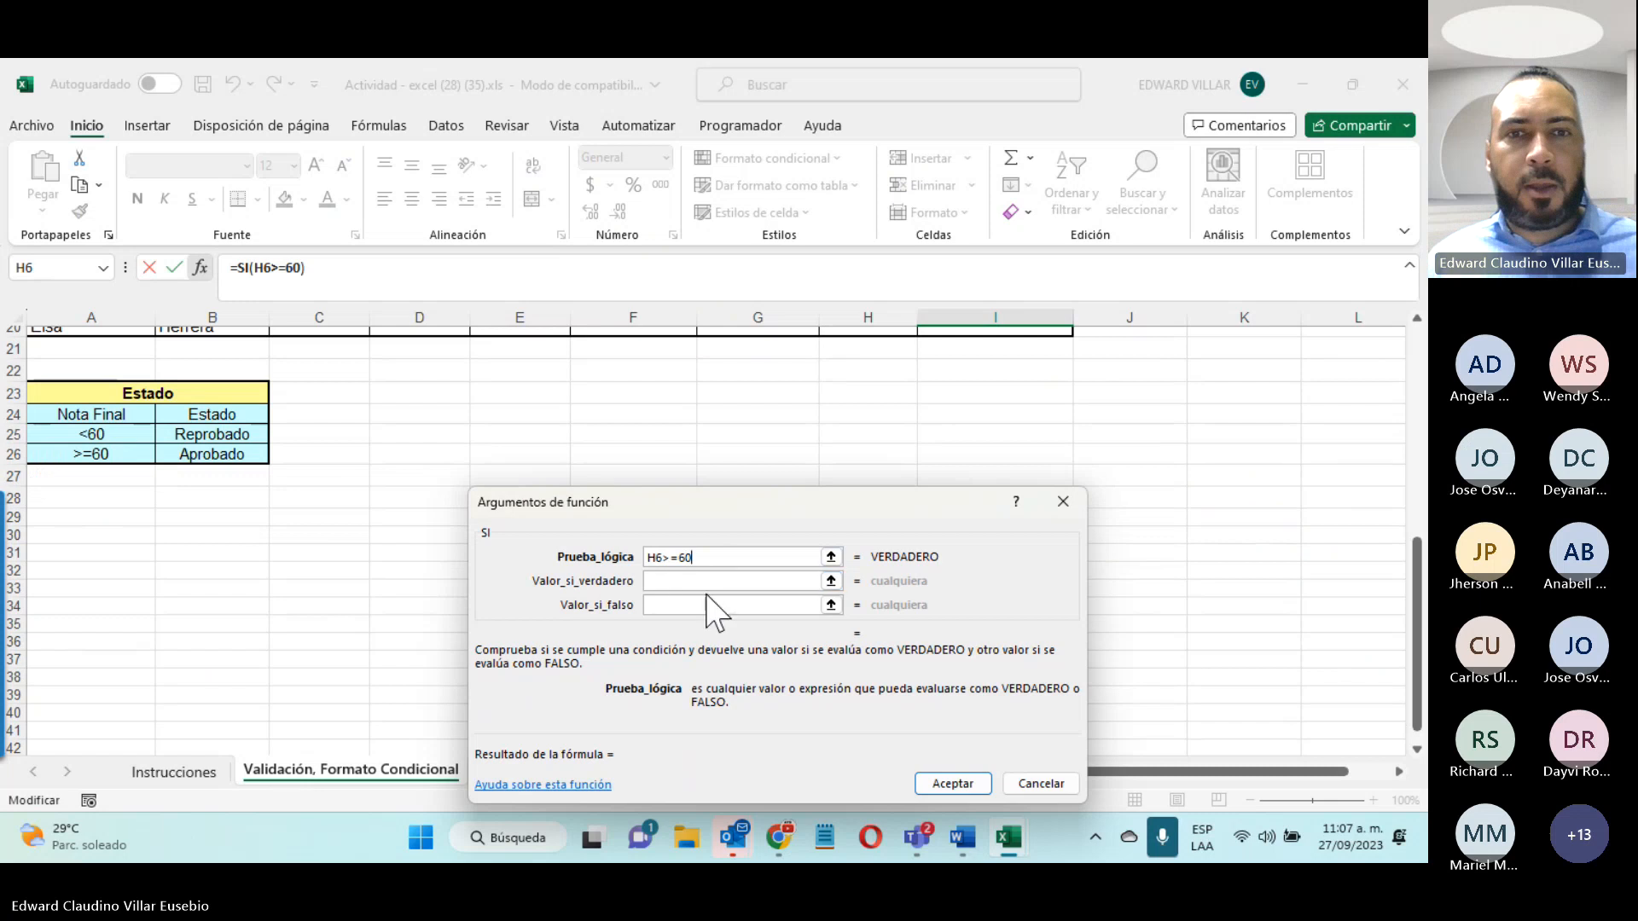
click(702, 582)
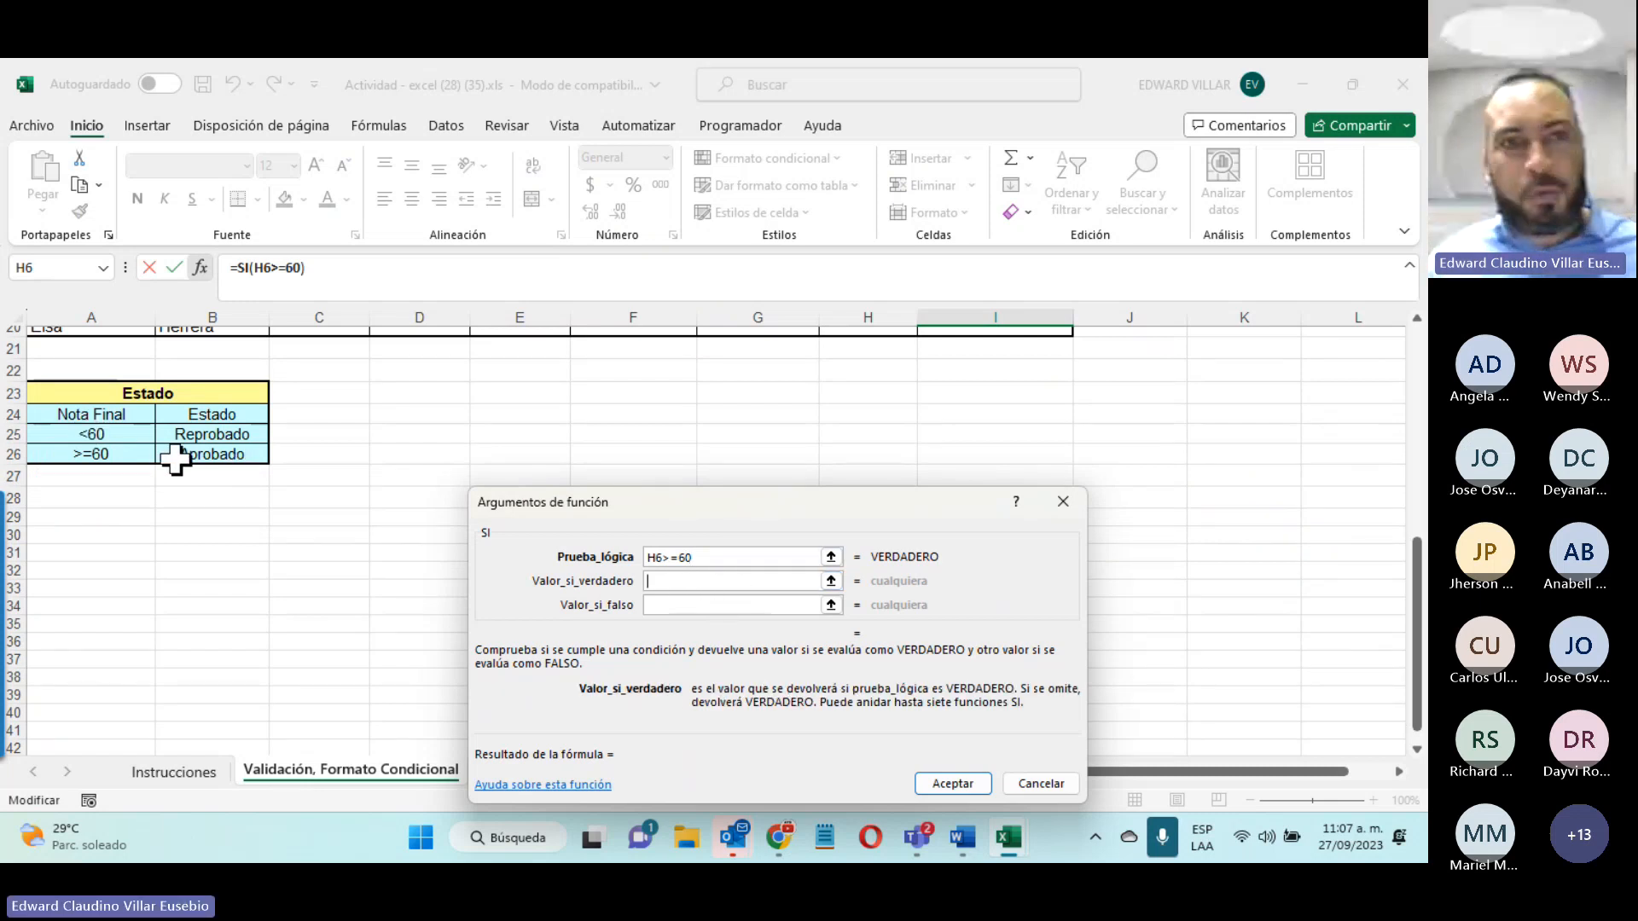
click(174, 458)
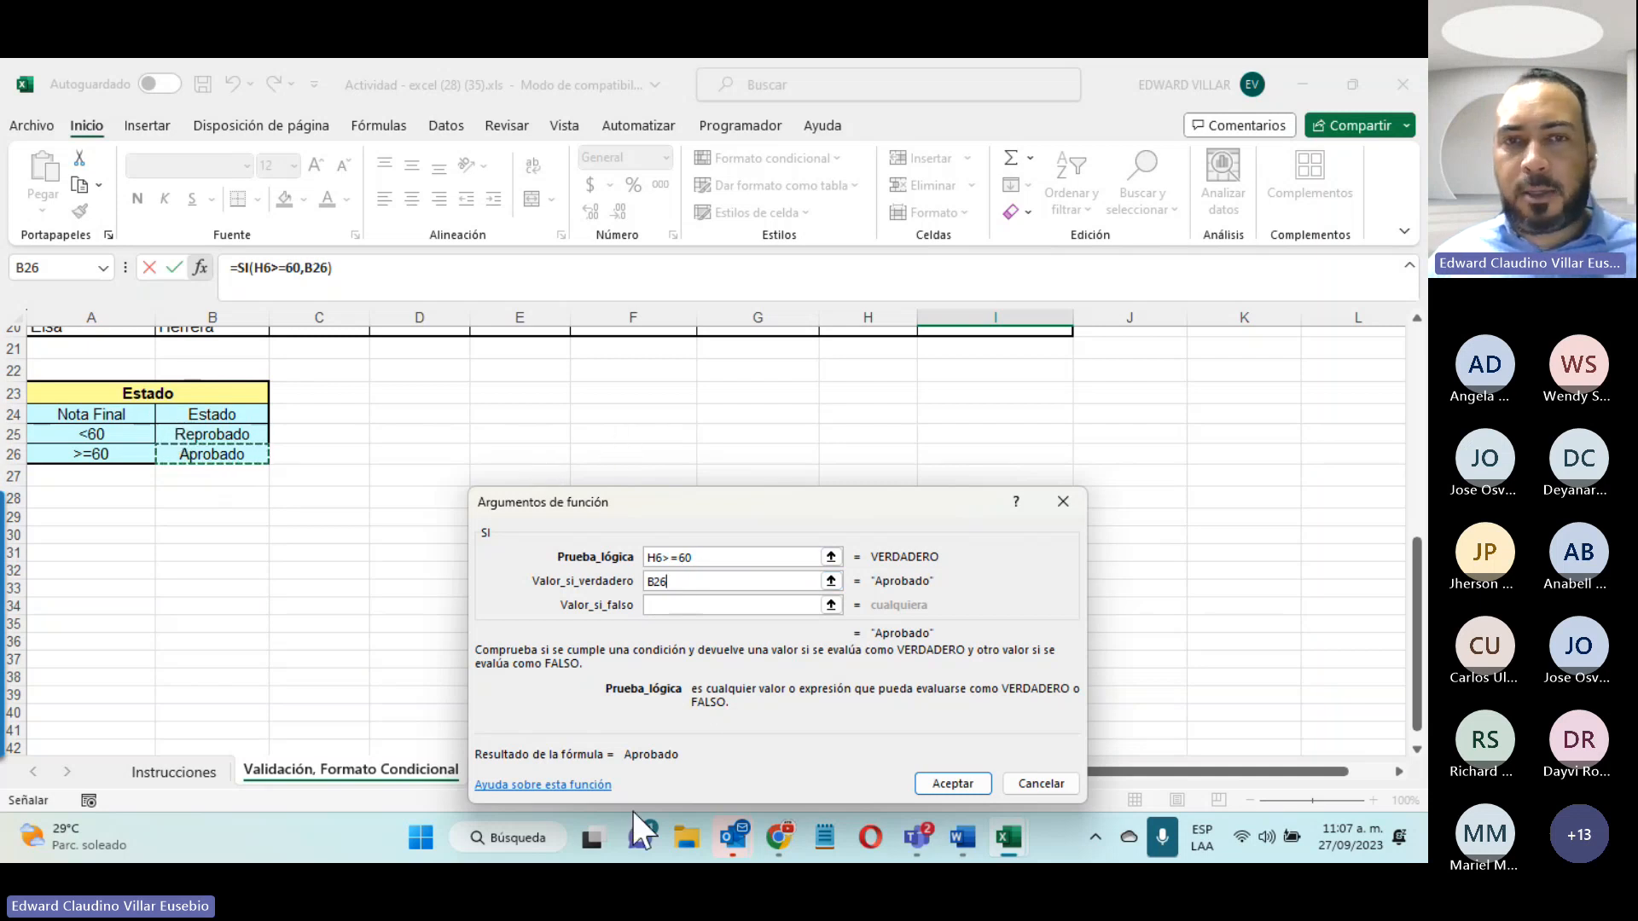
key(BackSpace)
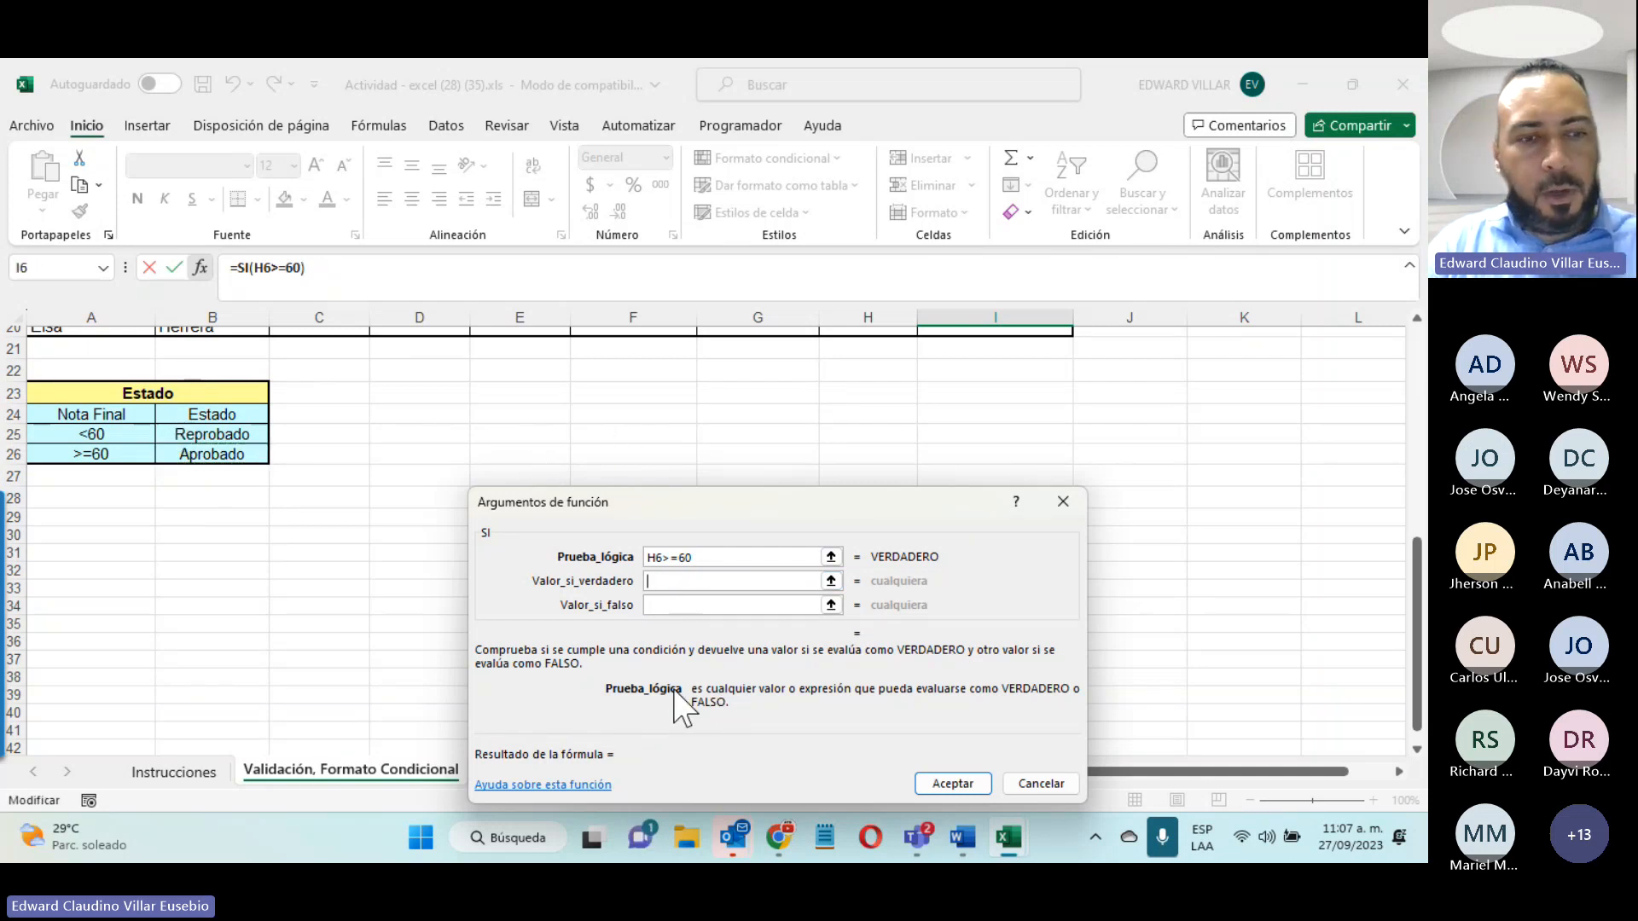
text("Ap)
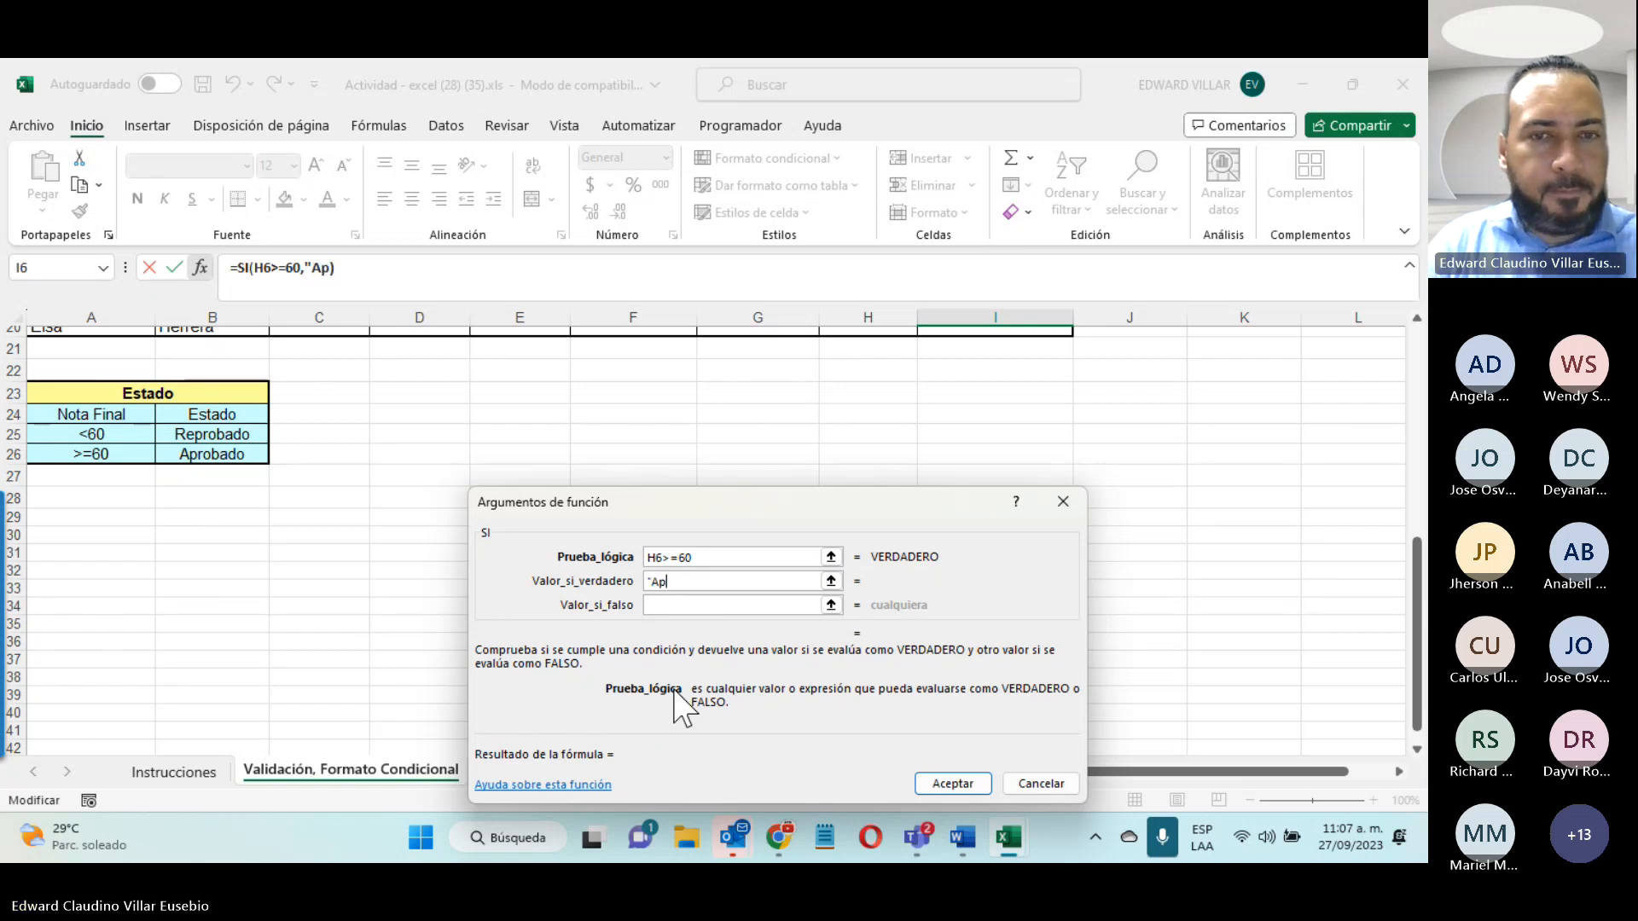
text(robado")
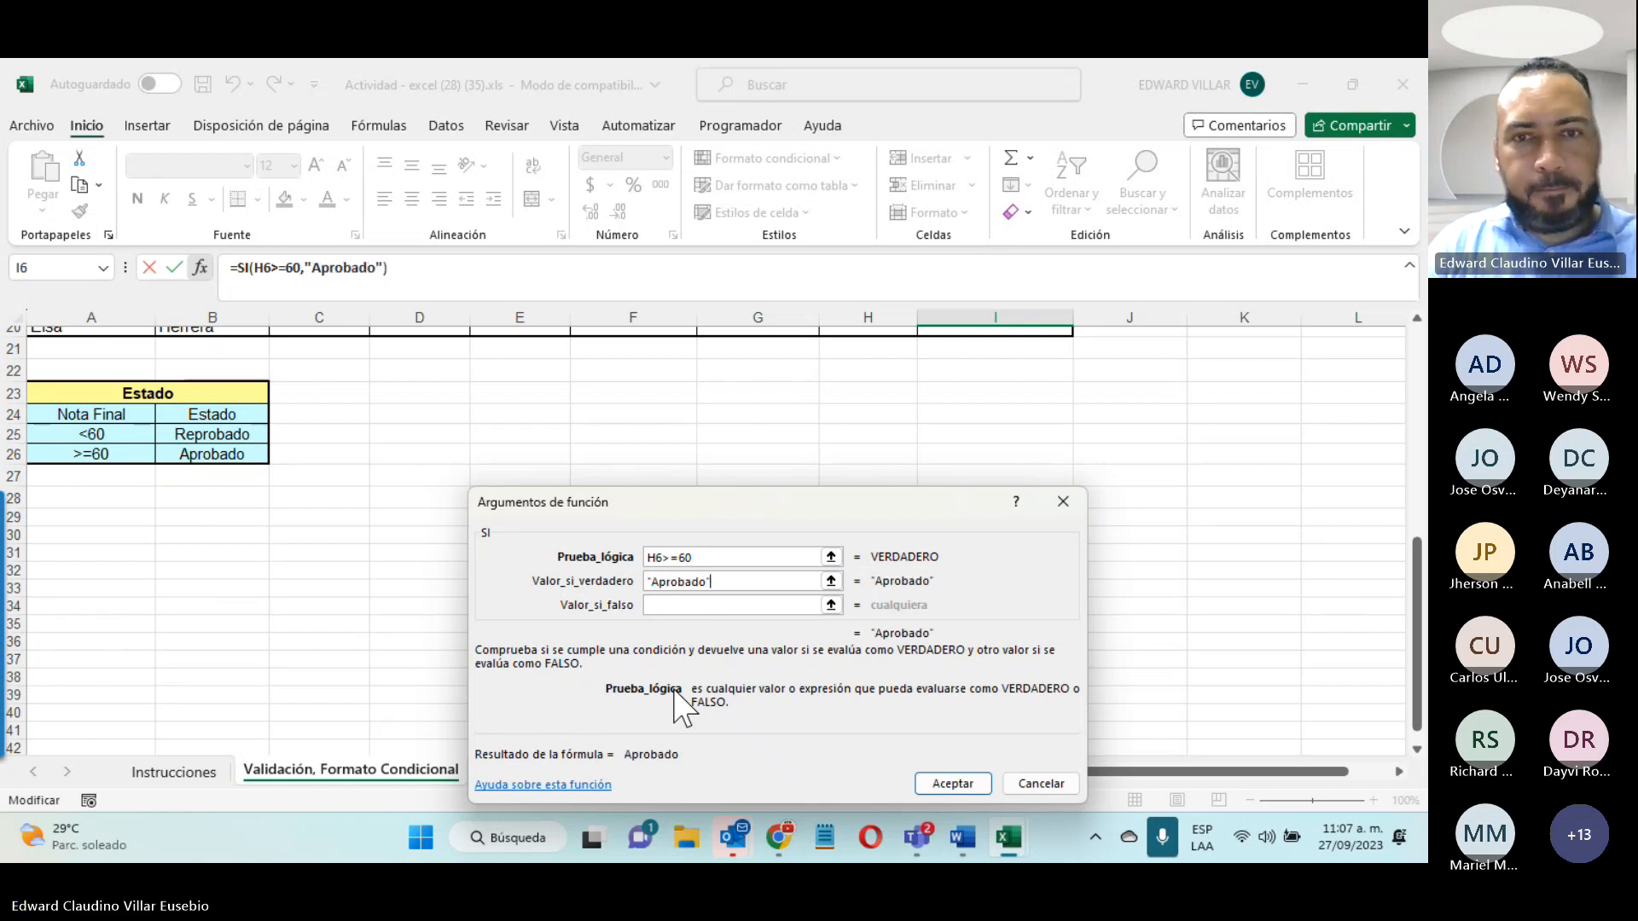
key(Tab)
text(")
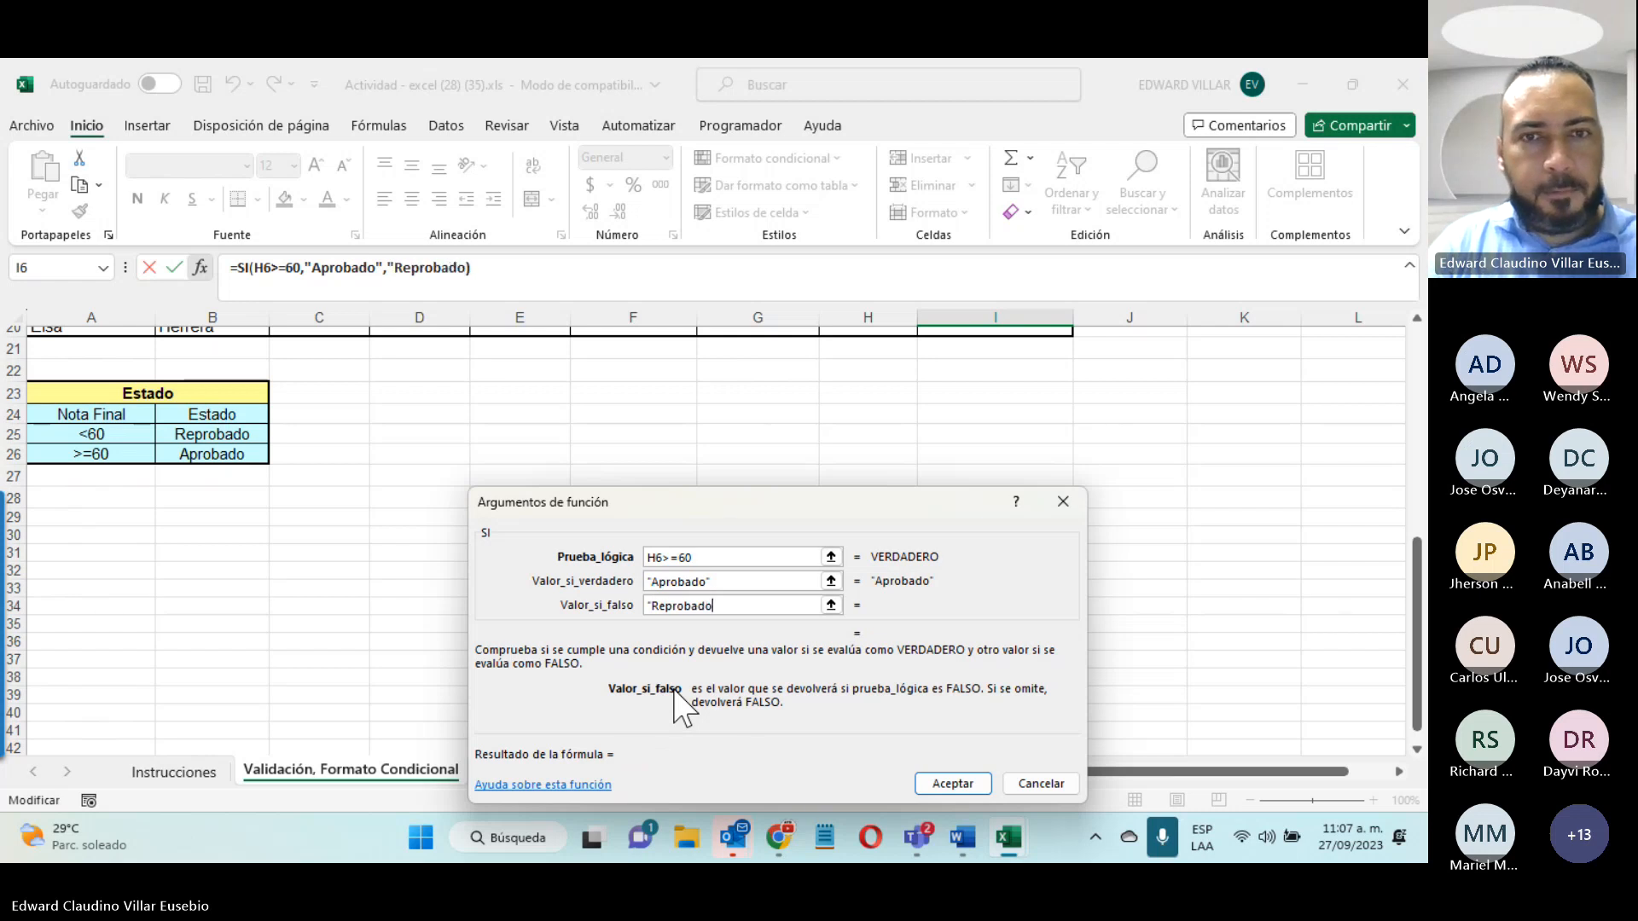
text(Reprobado")
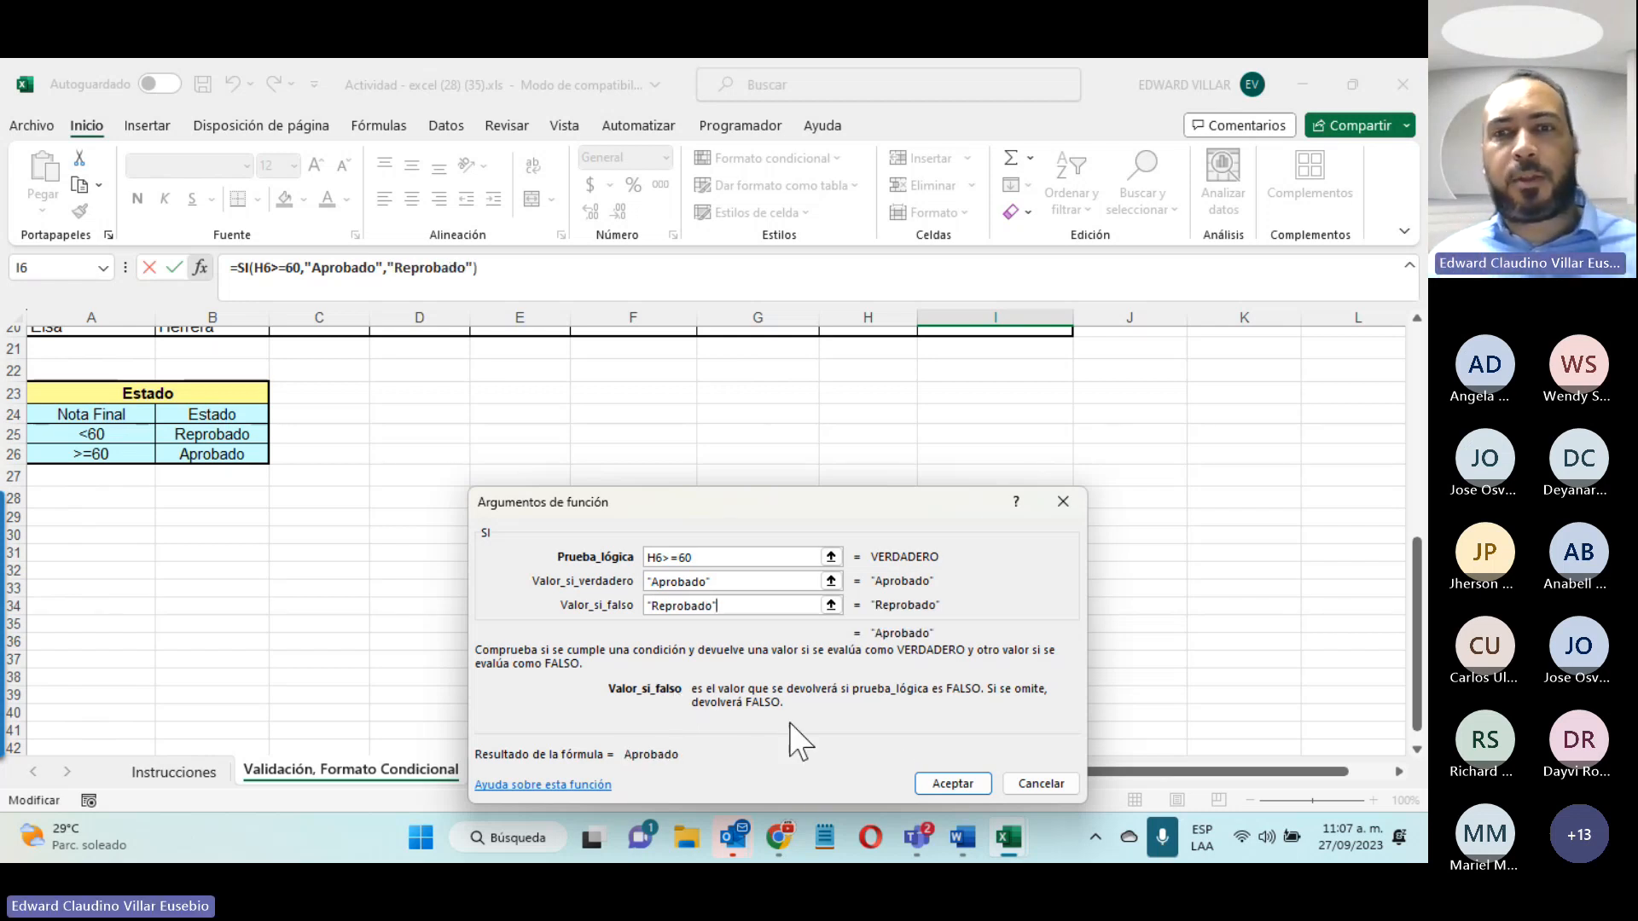
click(957, 791)
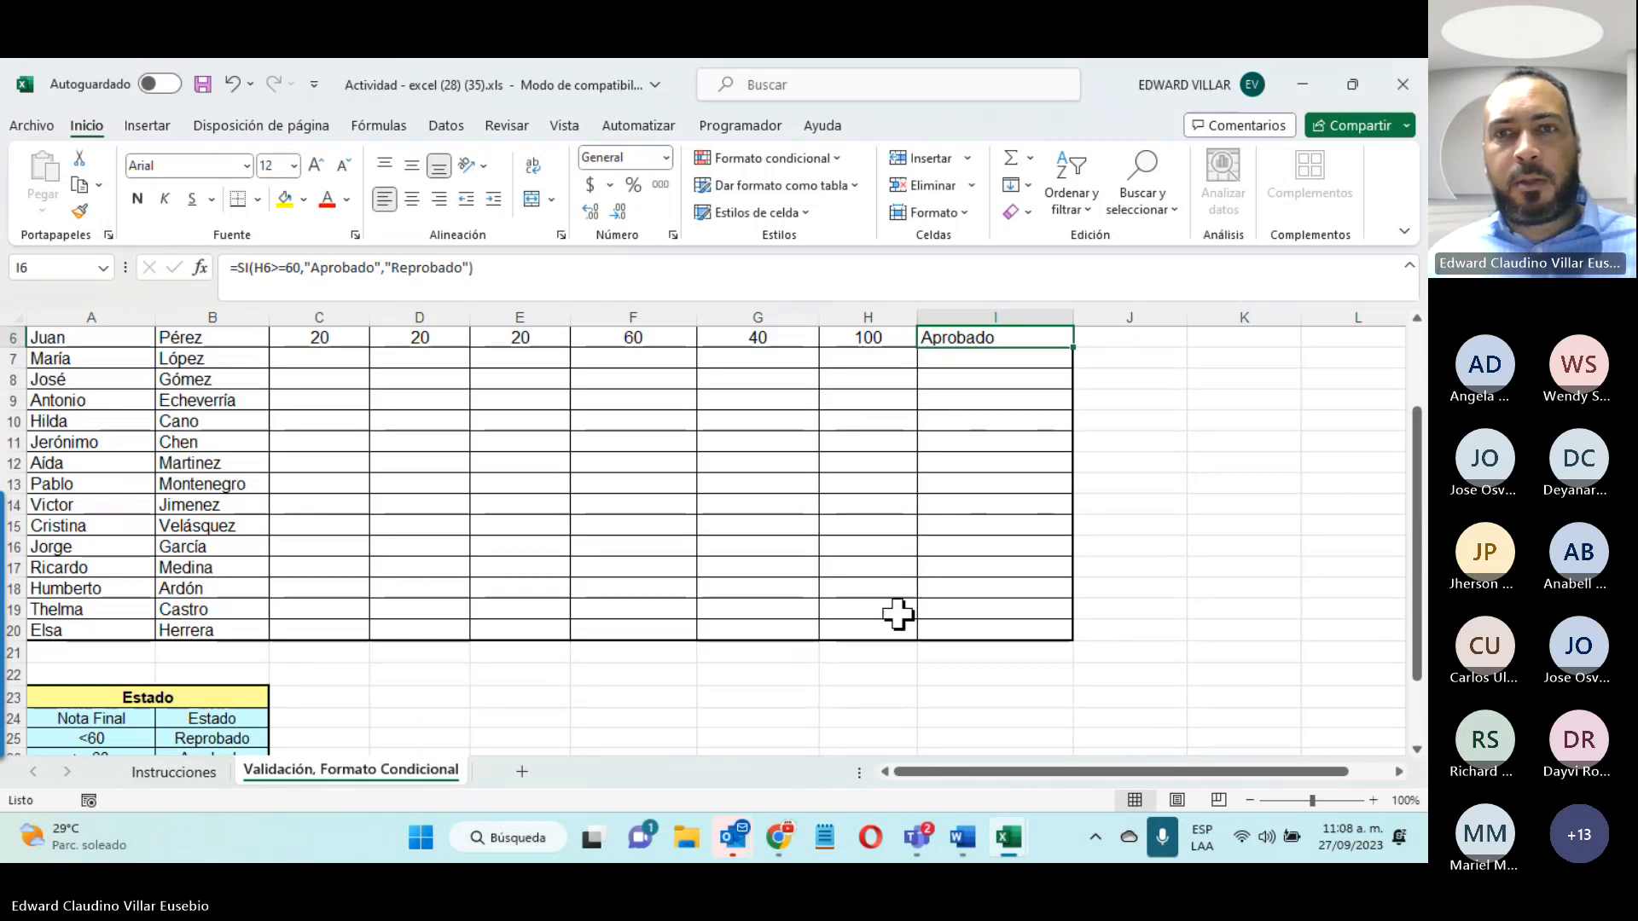
Step: Center the Estado result (I6) and set the first student's Exámen Final grade (G6) to 0
scroll(896, 614, up, 2)
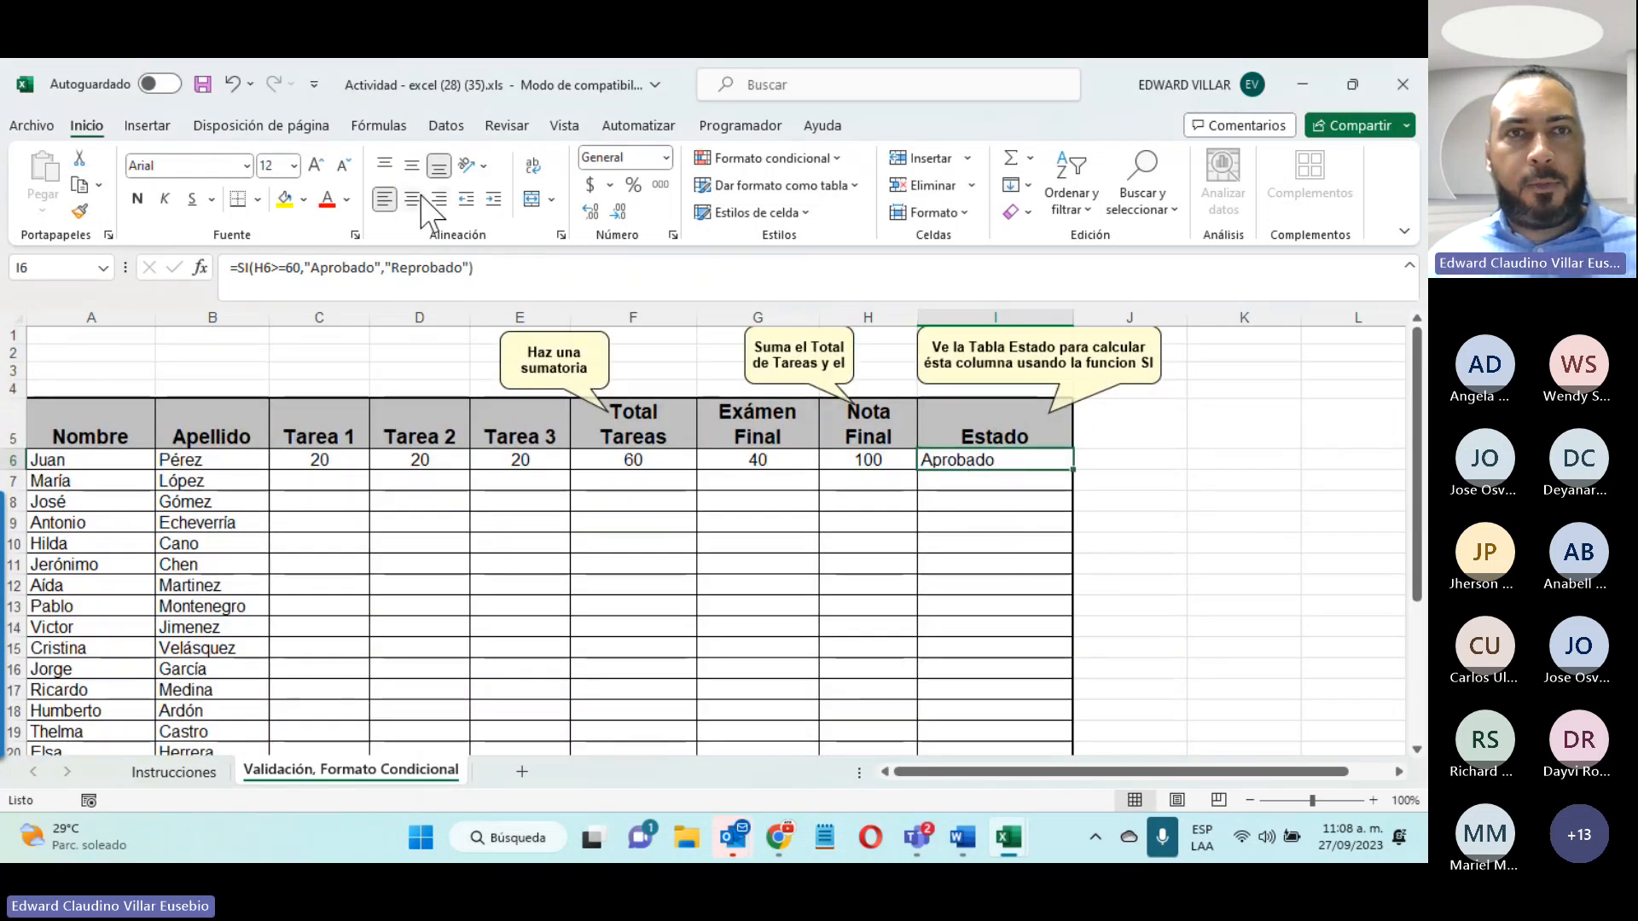
click(773, 464)
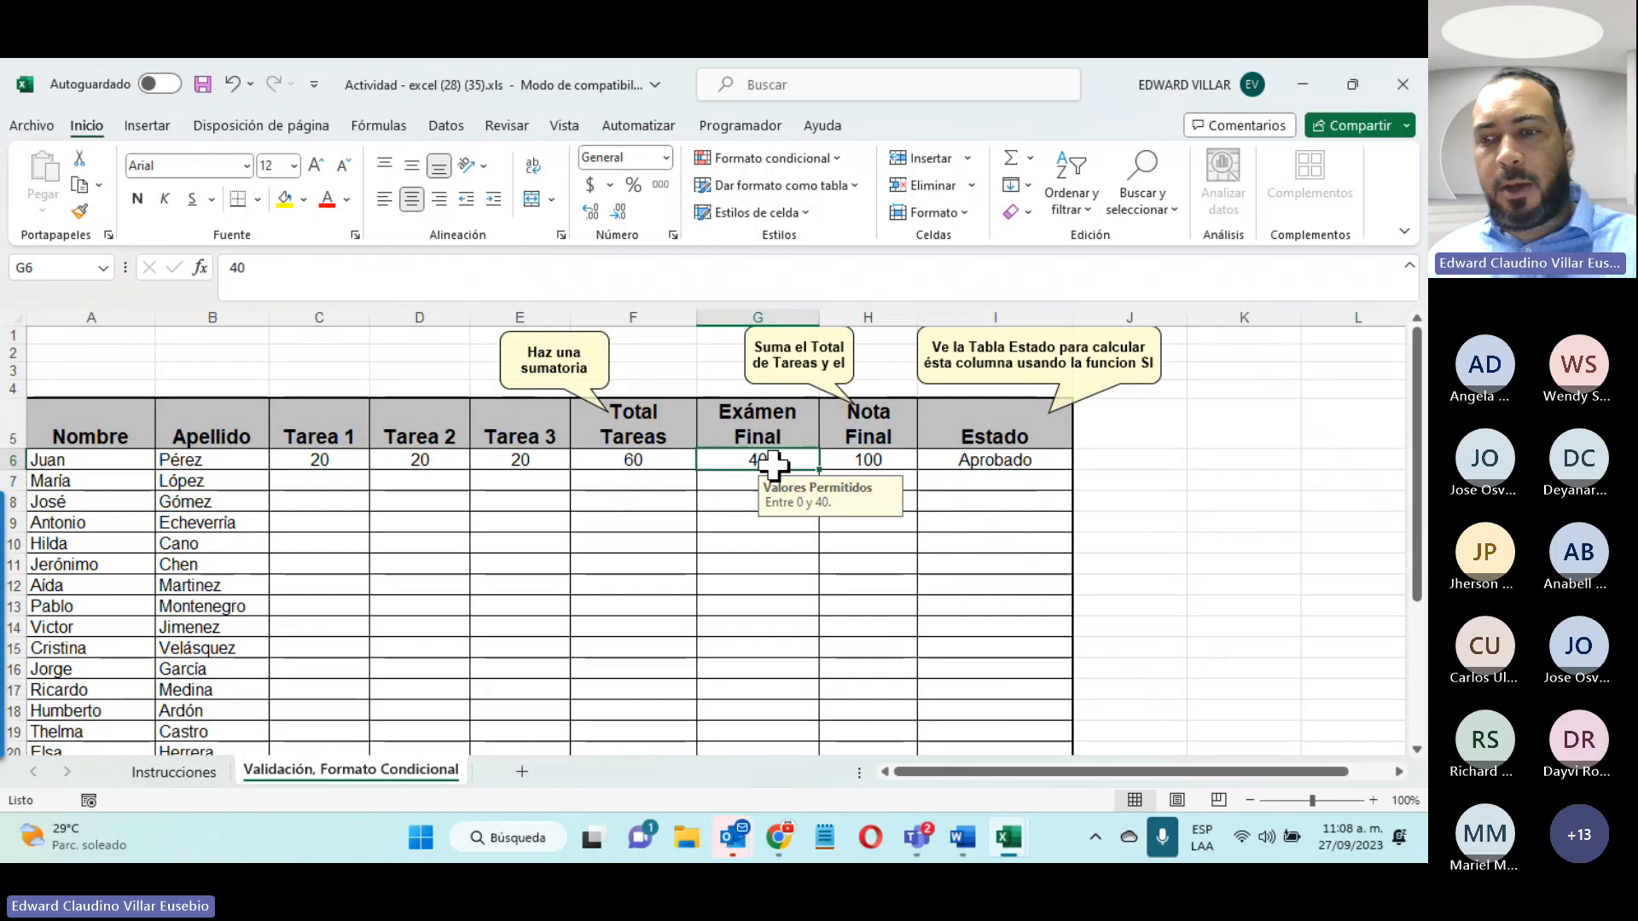
text(0)
key(Return)
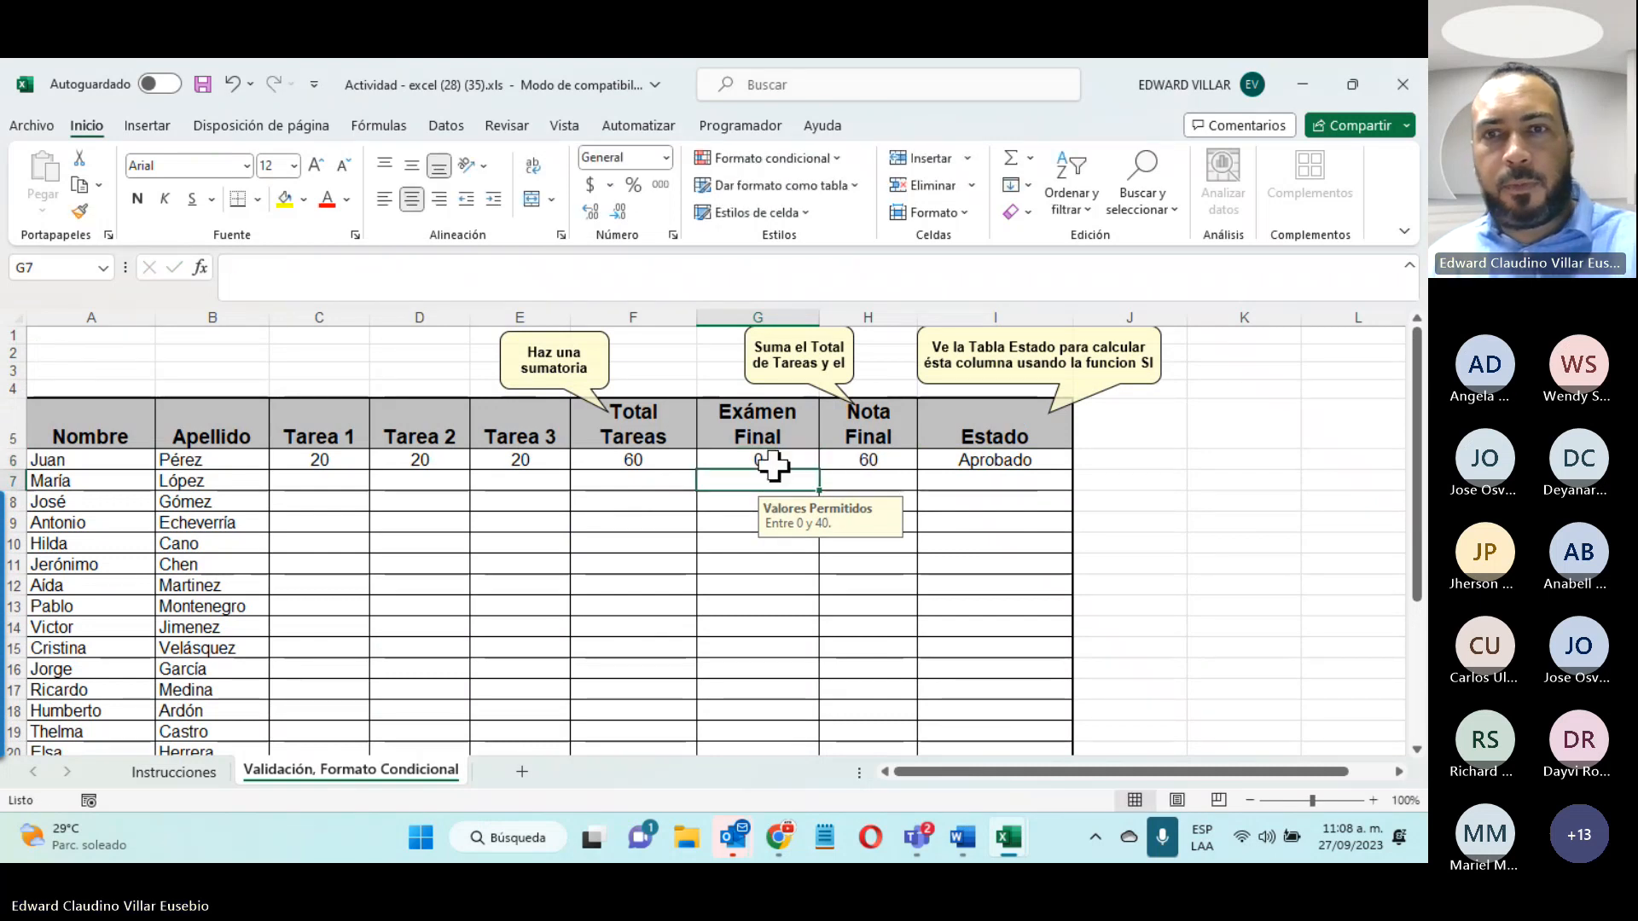
click(866, 458)
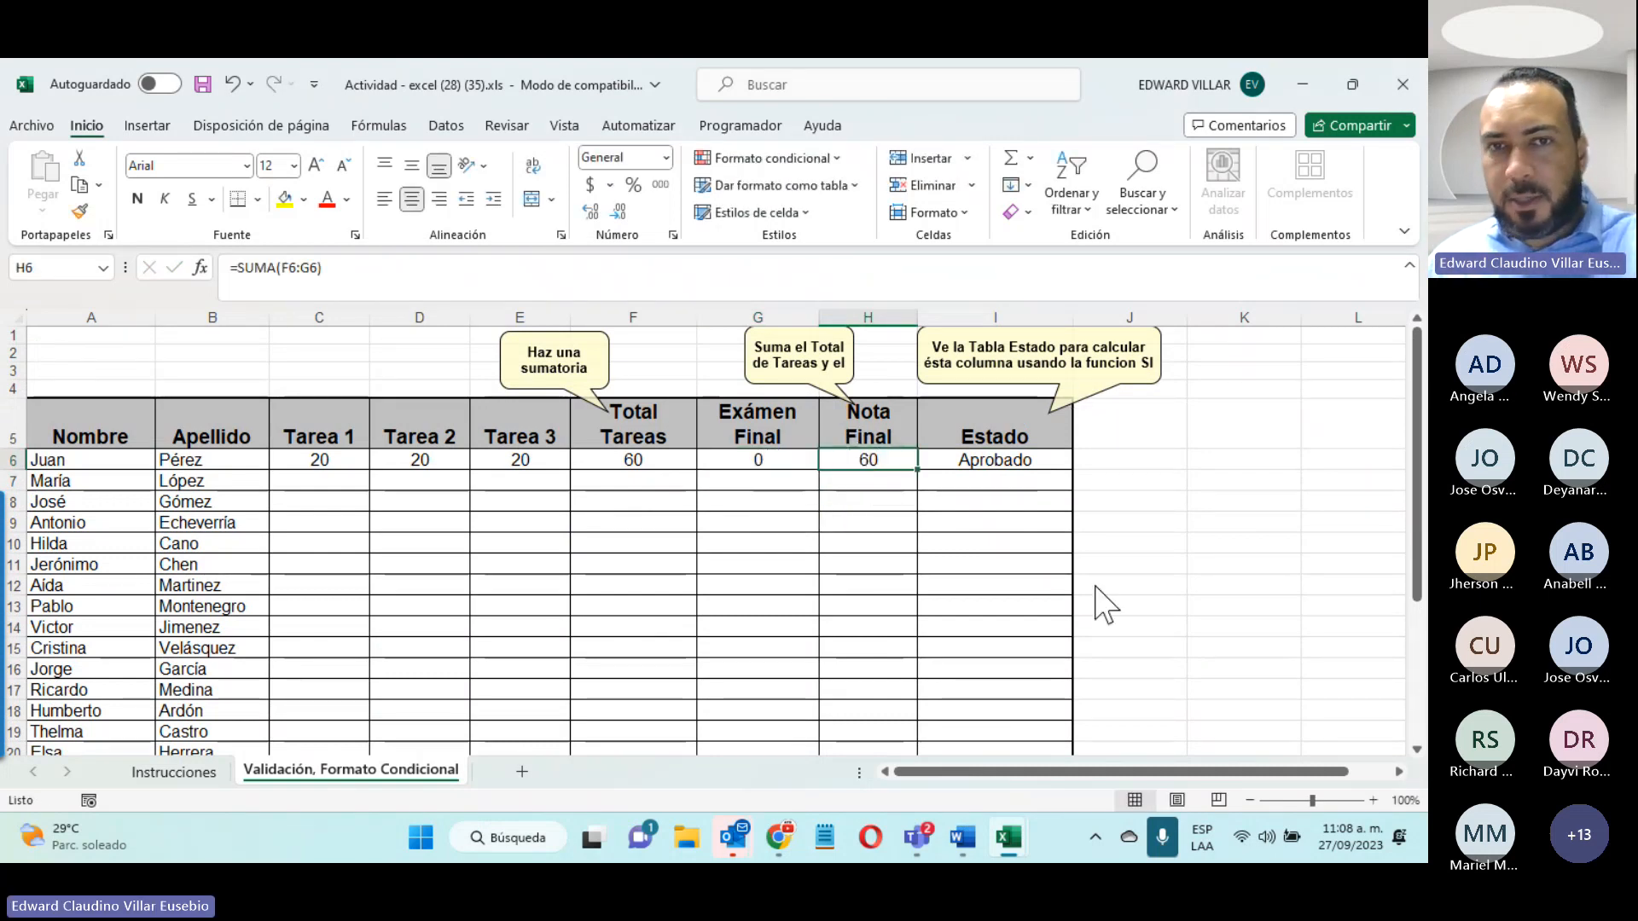
Step: Set the first student's Tarea 3 grade (E6) to 15 to test the Estado formula
click(537, 461)
text(1)
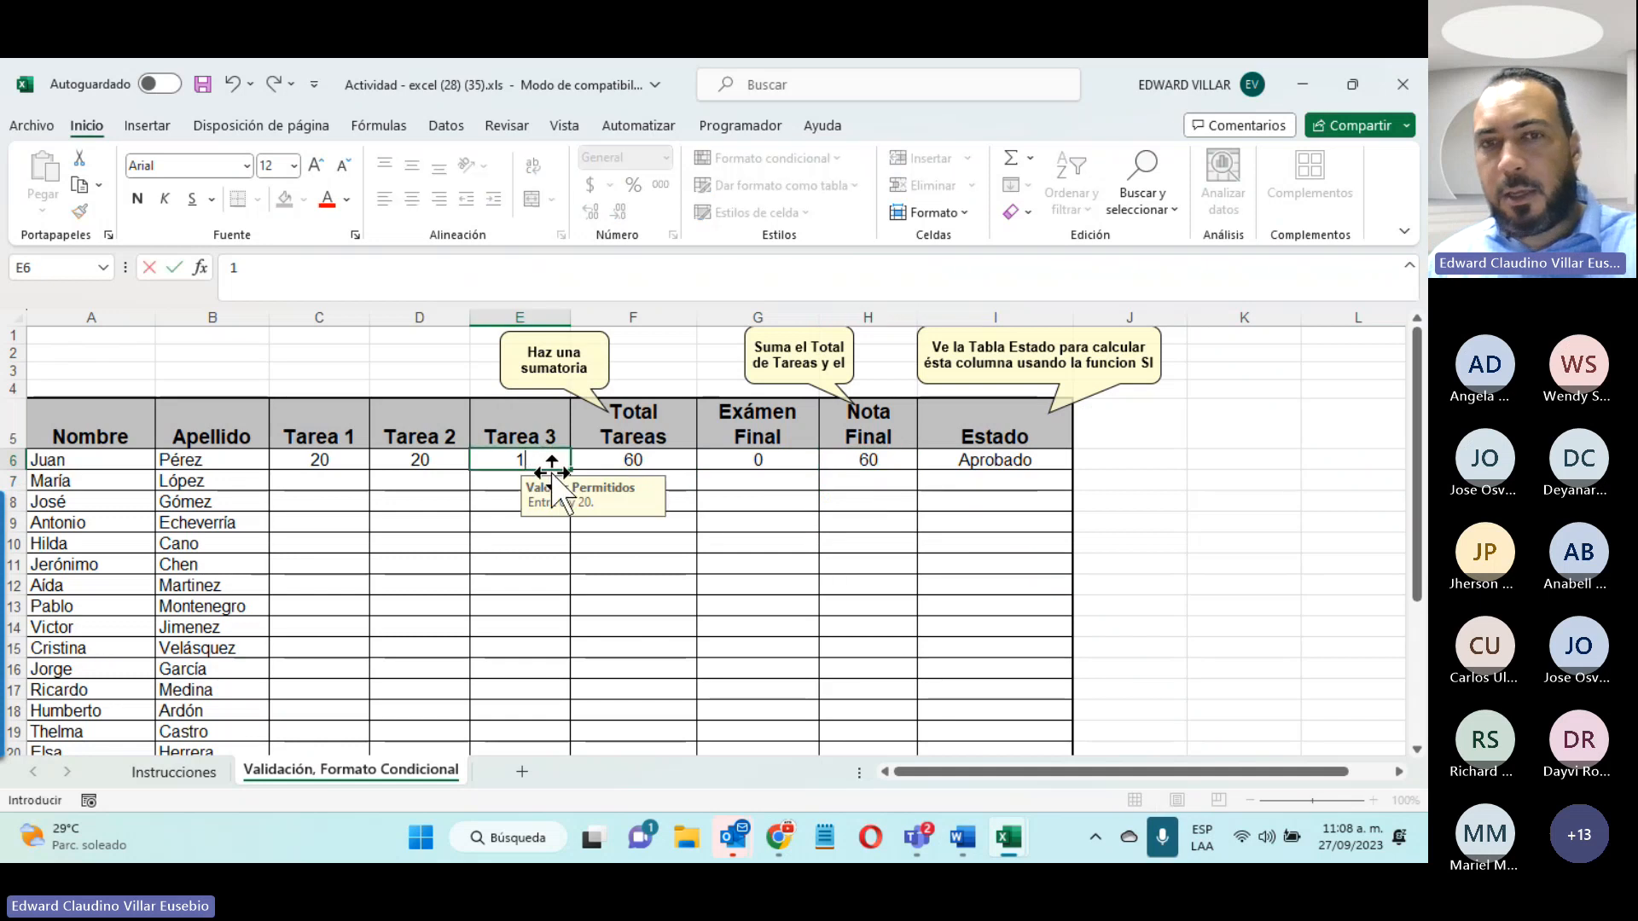
text(5)
key(Return)
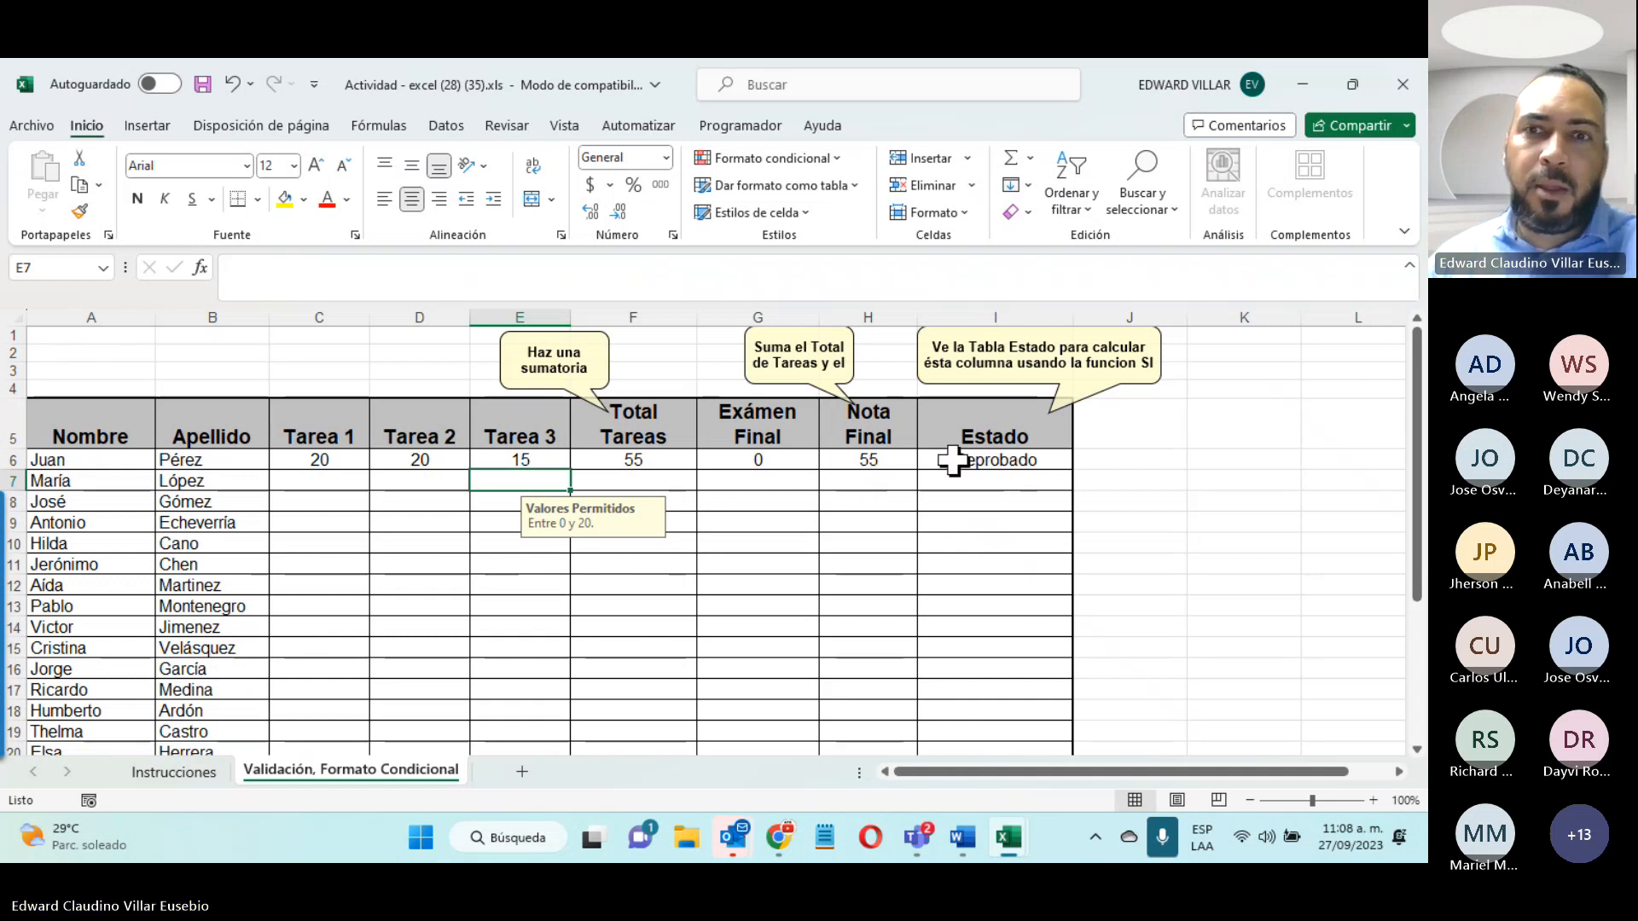
Step: Create a conditional formatting rule for the Estado cells I6:I20 that targets cells whose specific text contains Aprobado
drag(944, 464, 950, 720)
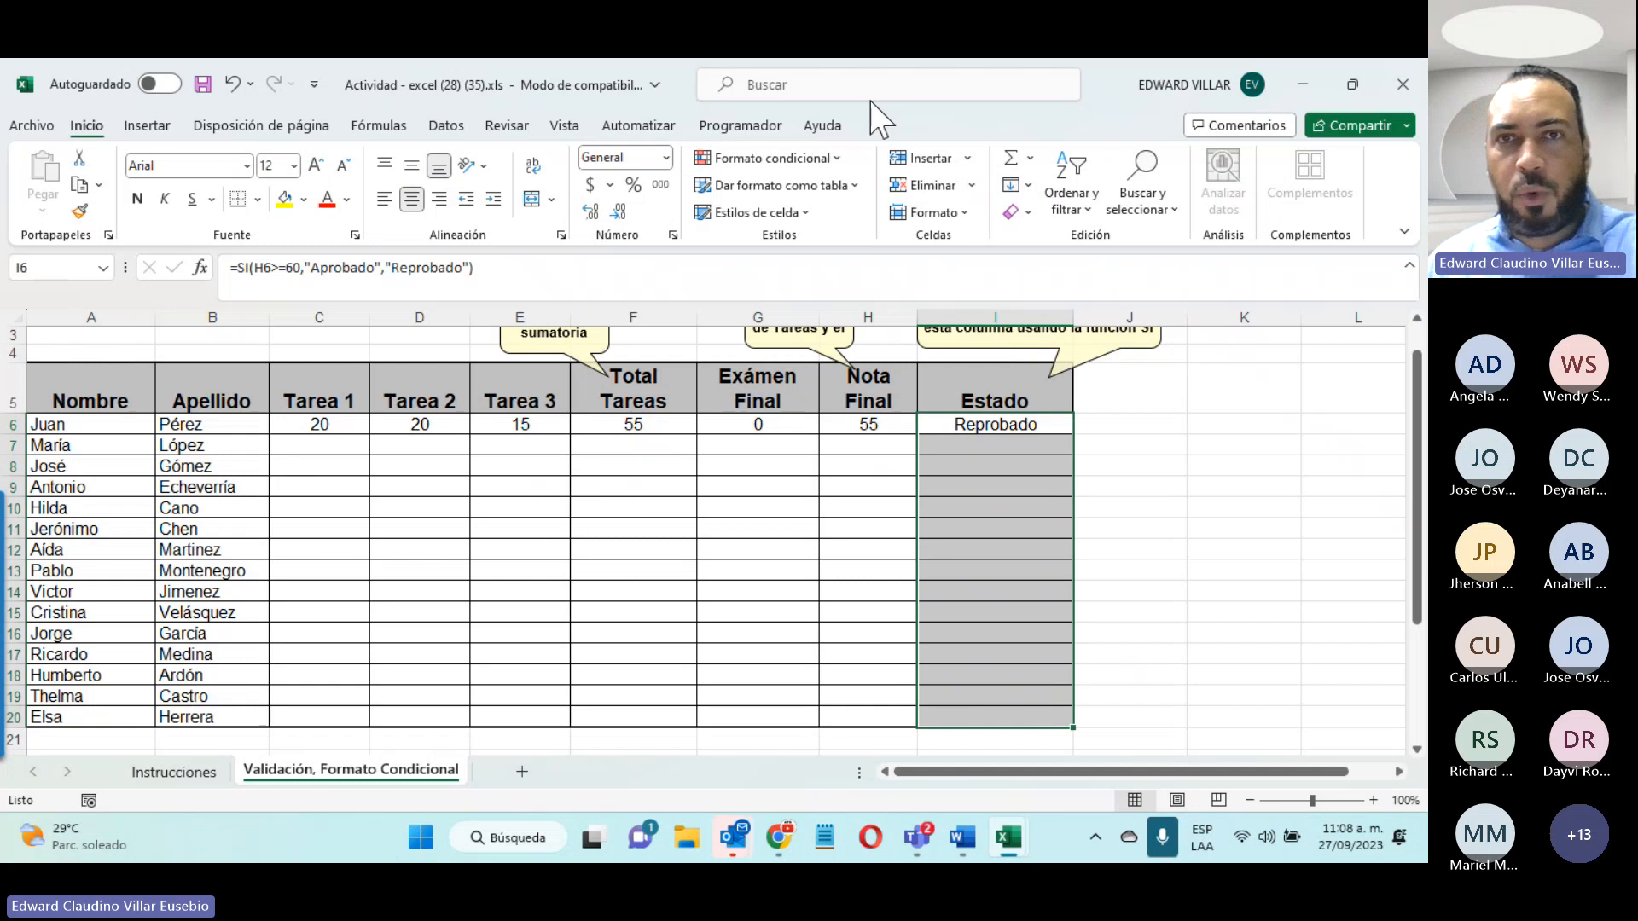
click(837, 160)
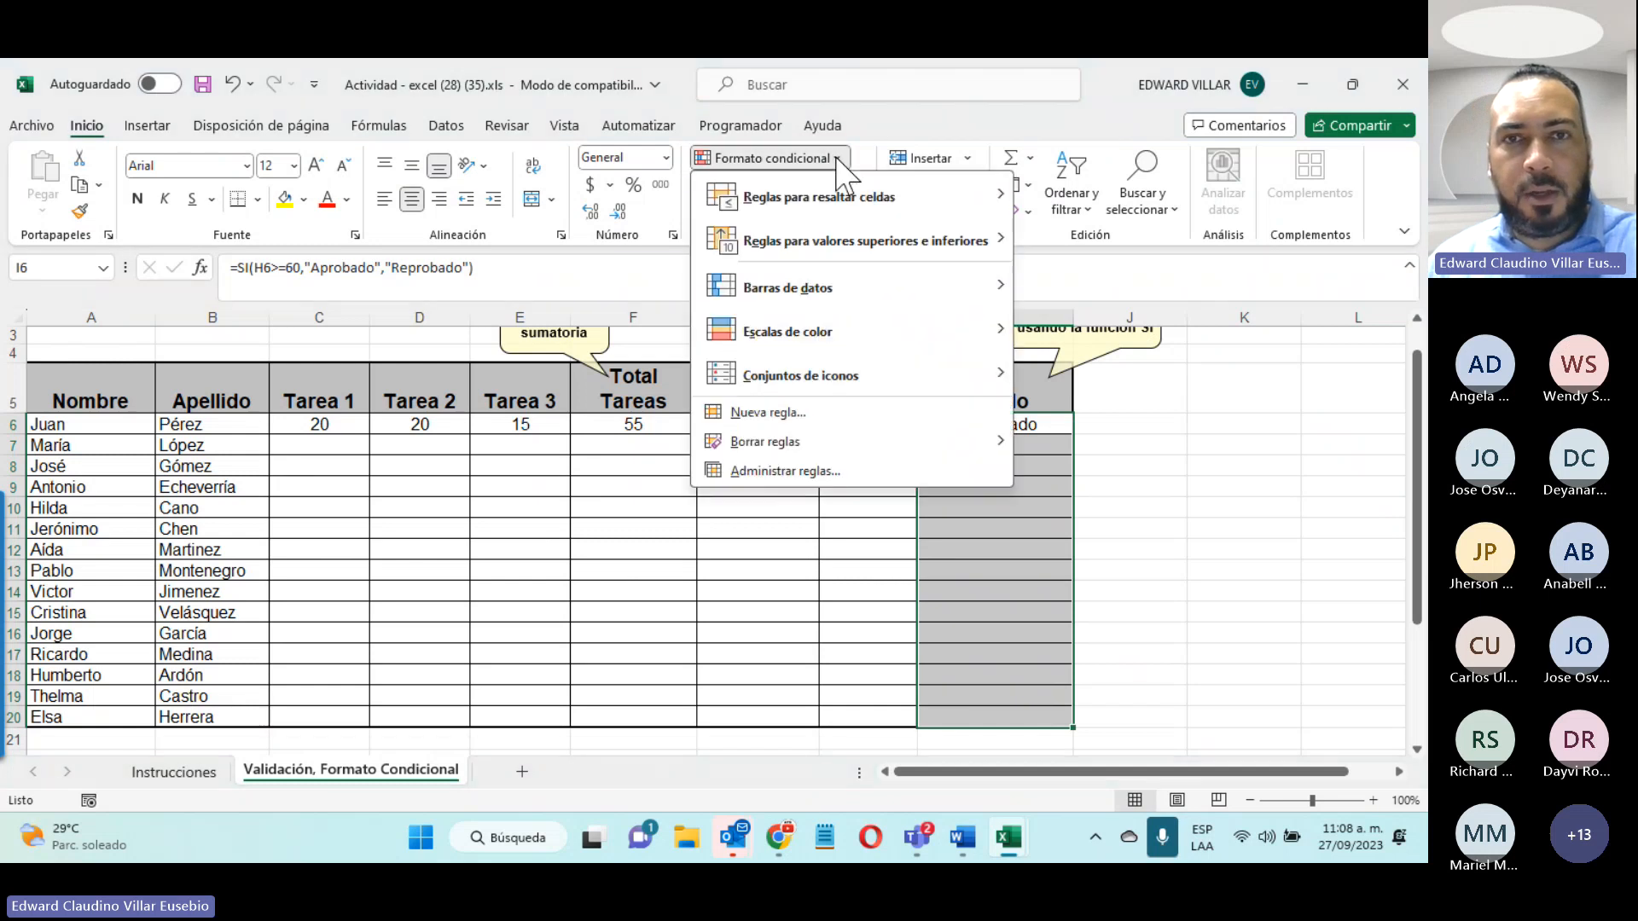
click(804, 414)
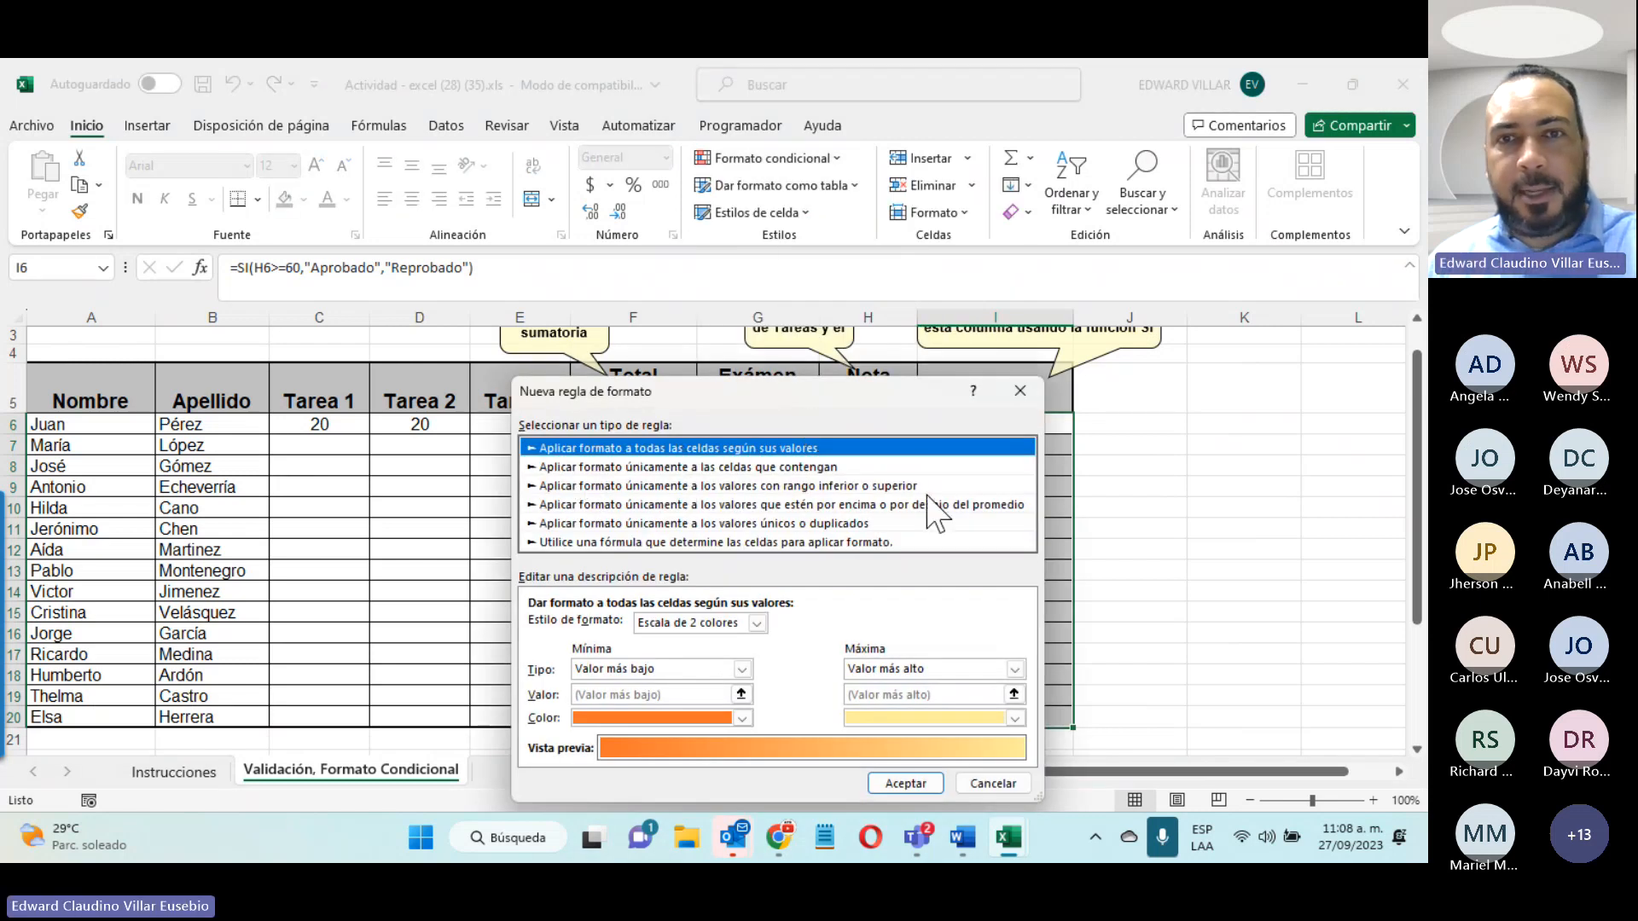
click(798, 468)
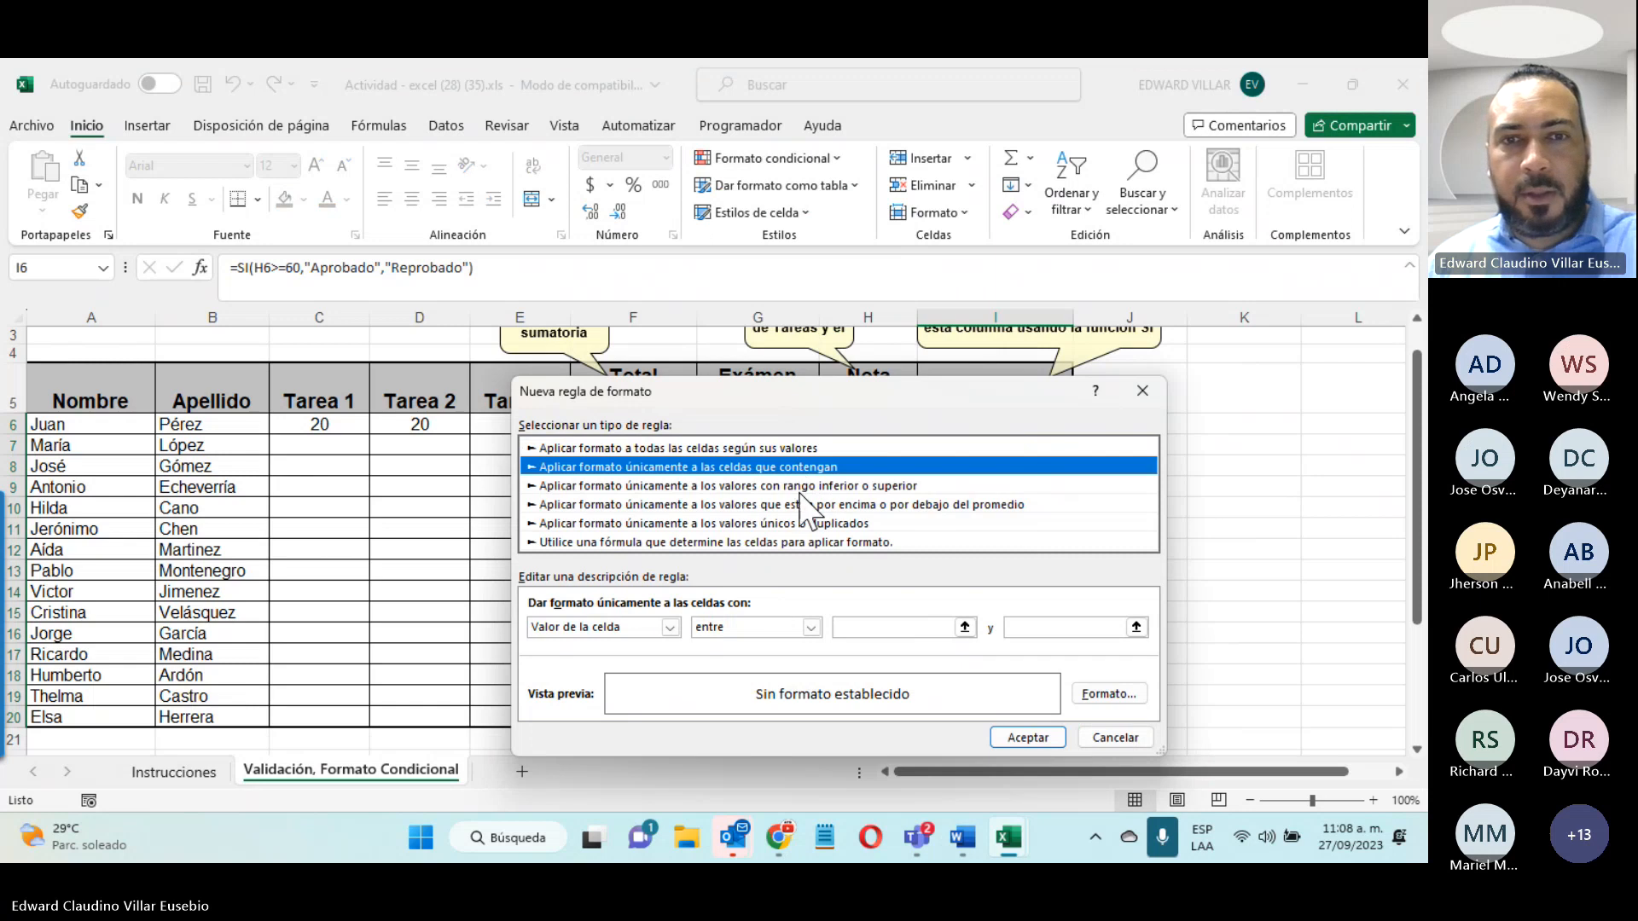
drag(754, 401, 734, 478)
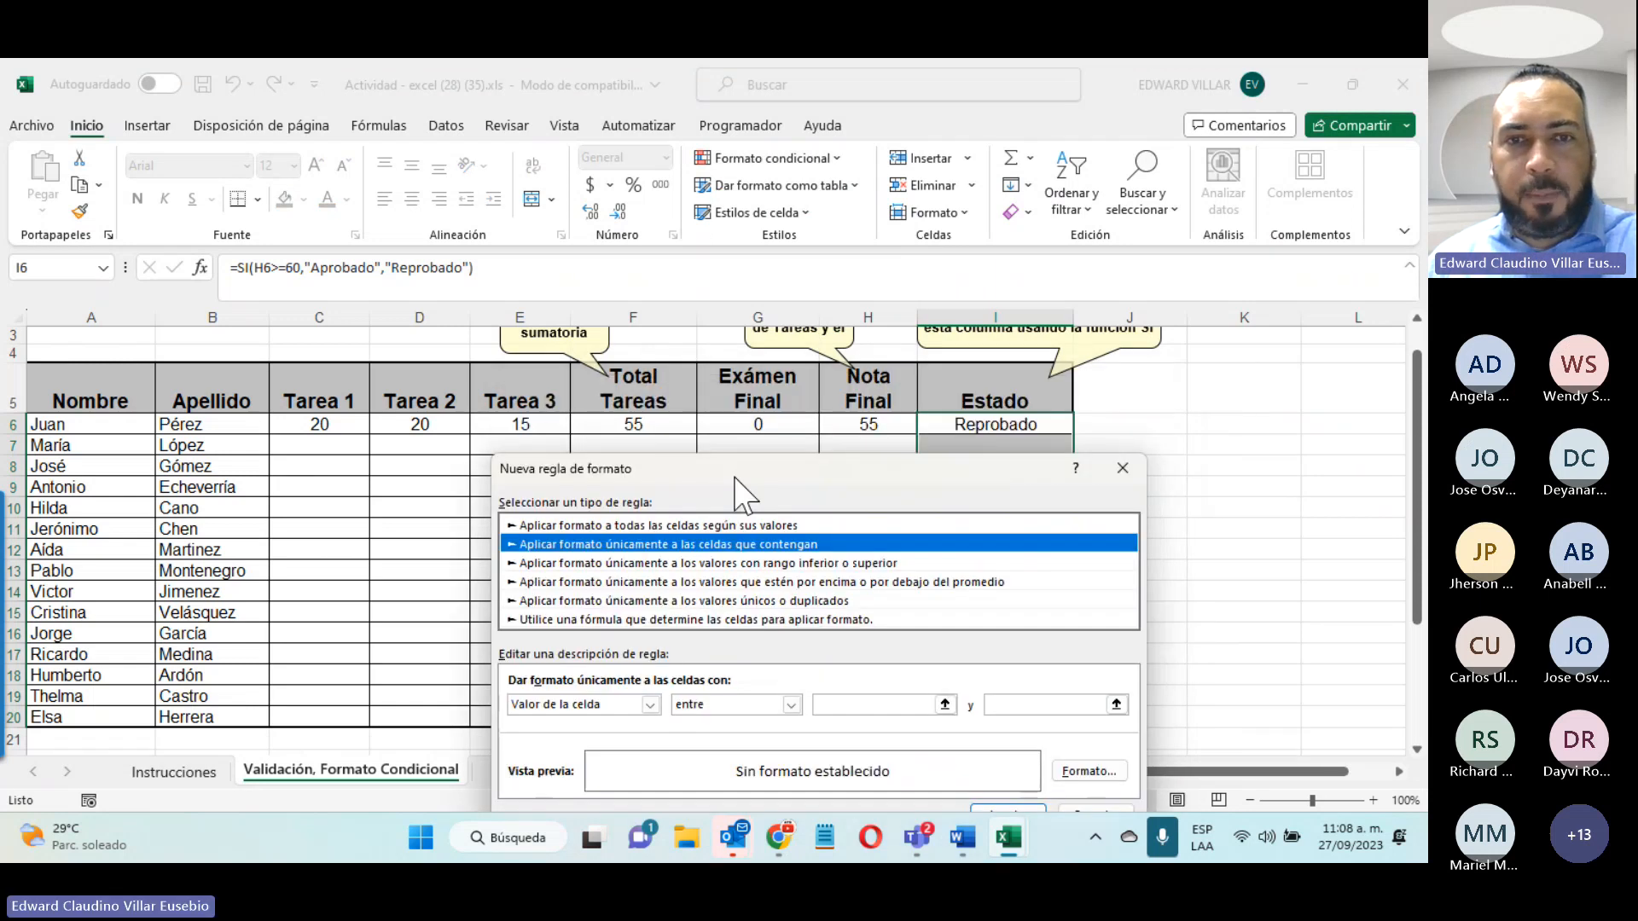
click(650, 705)
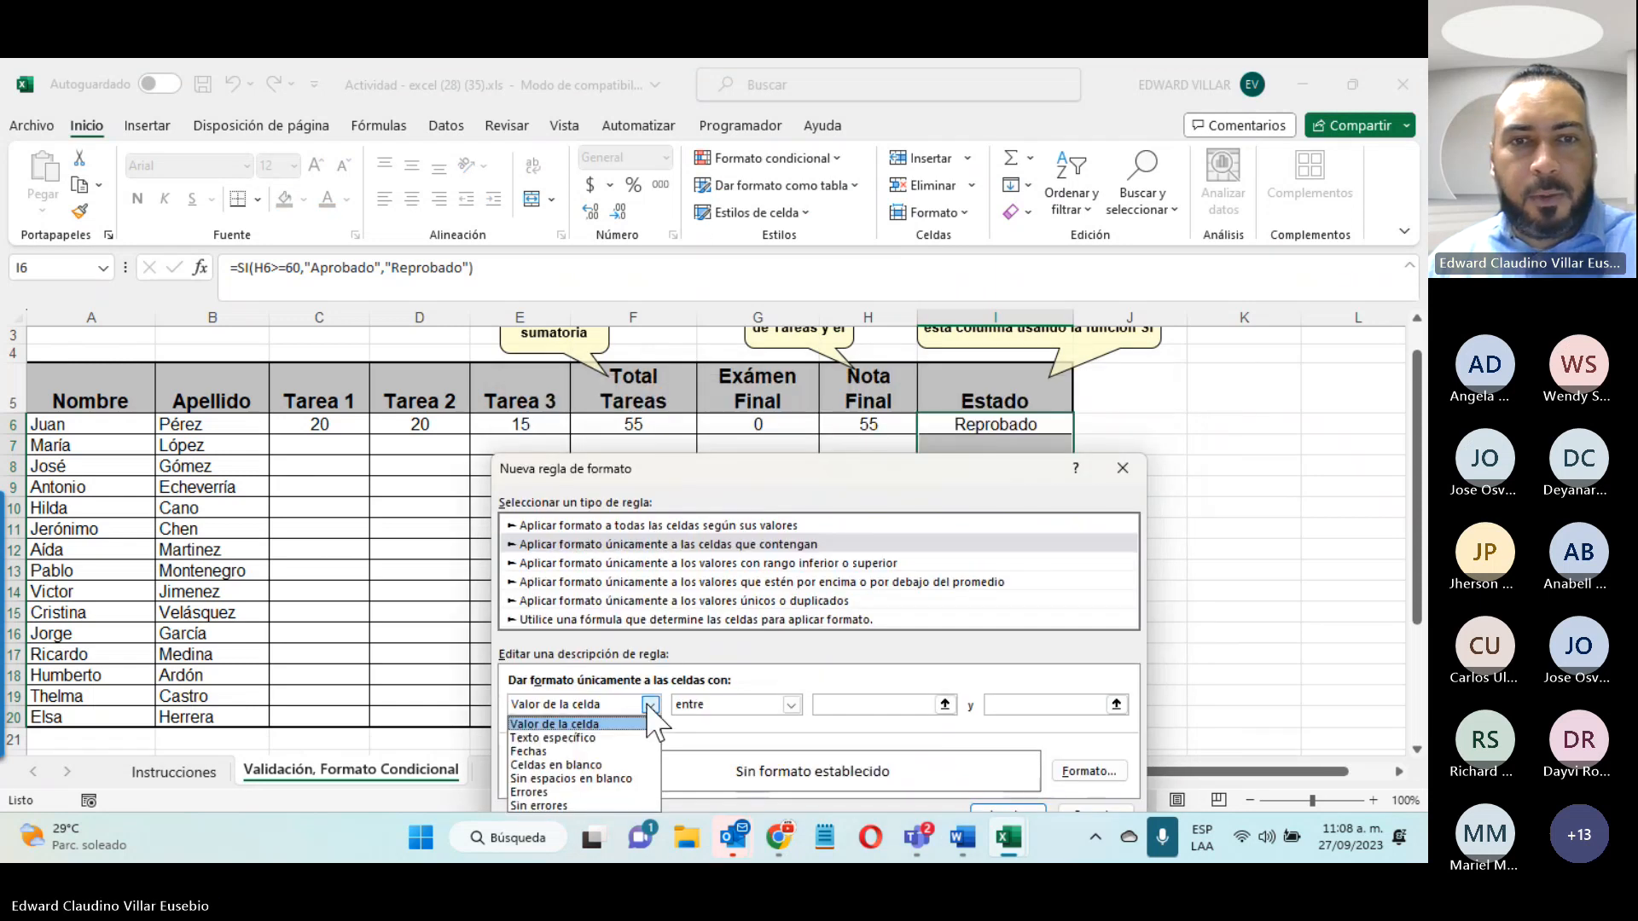
click(560, 737)
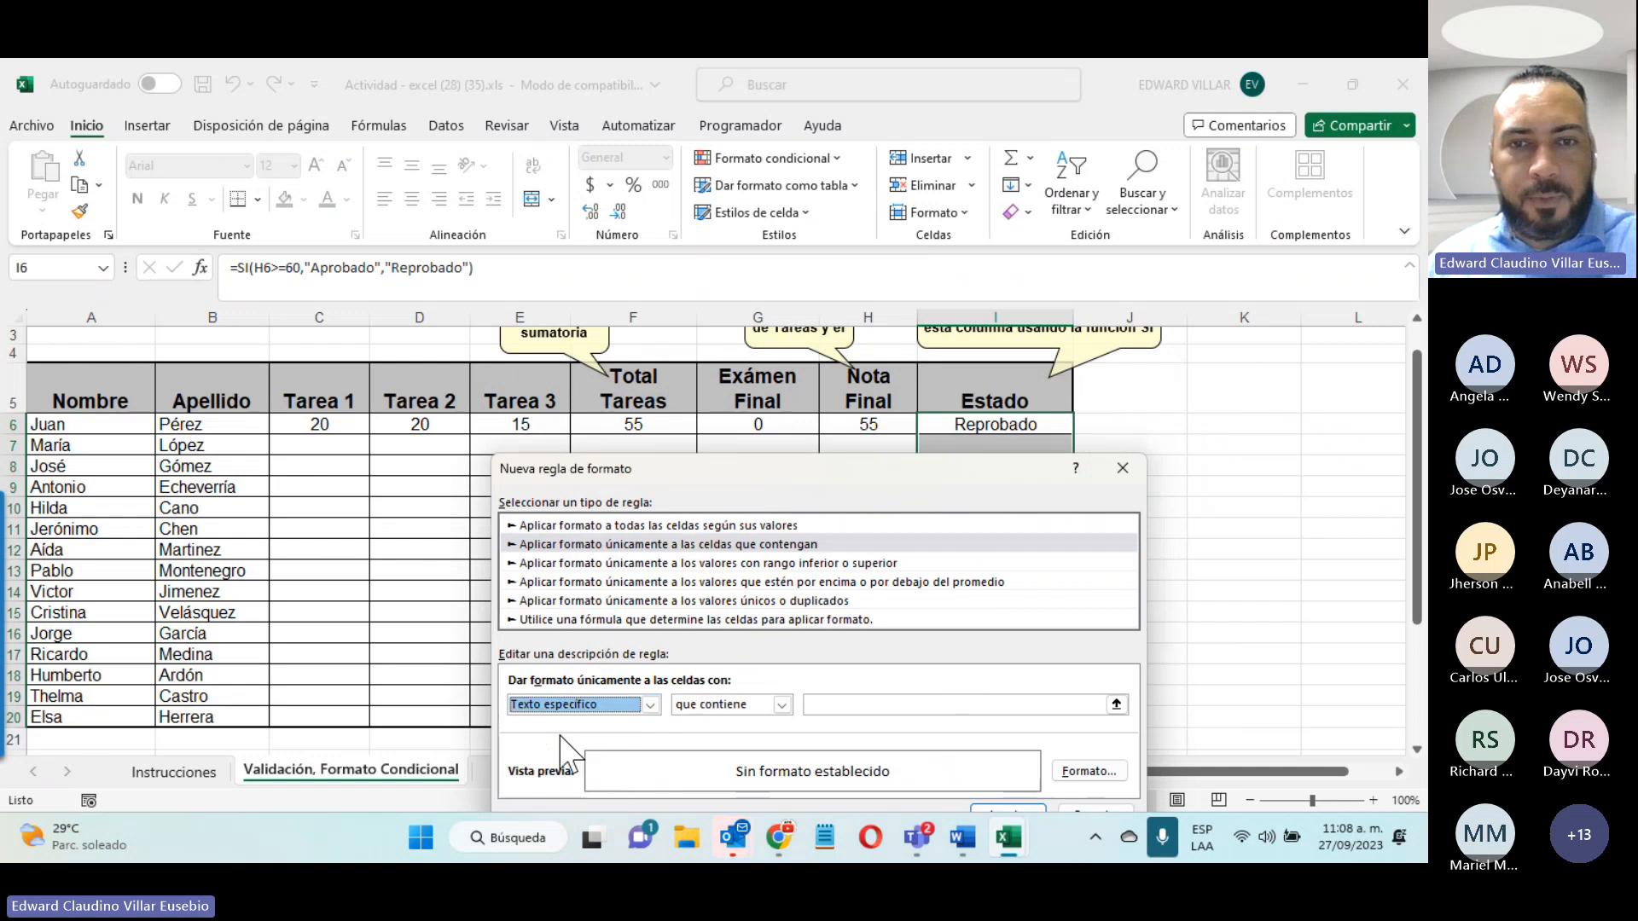
click(841, 704)
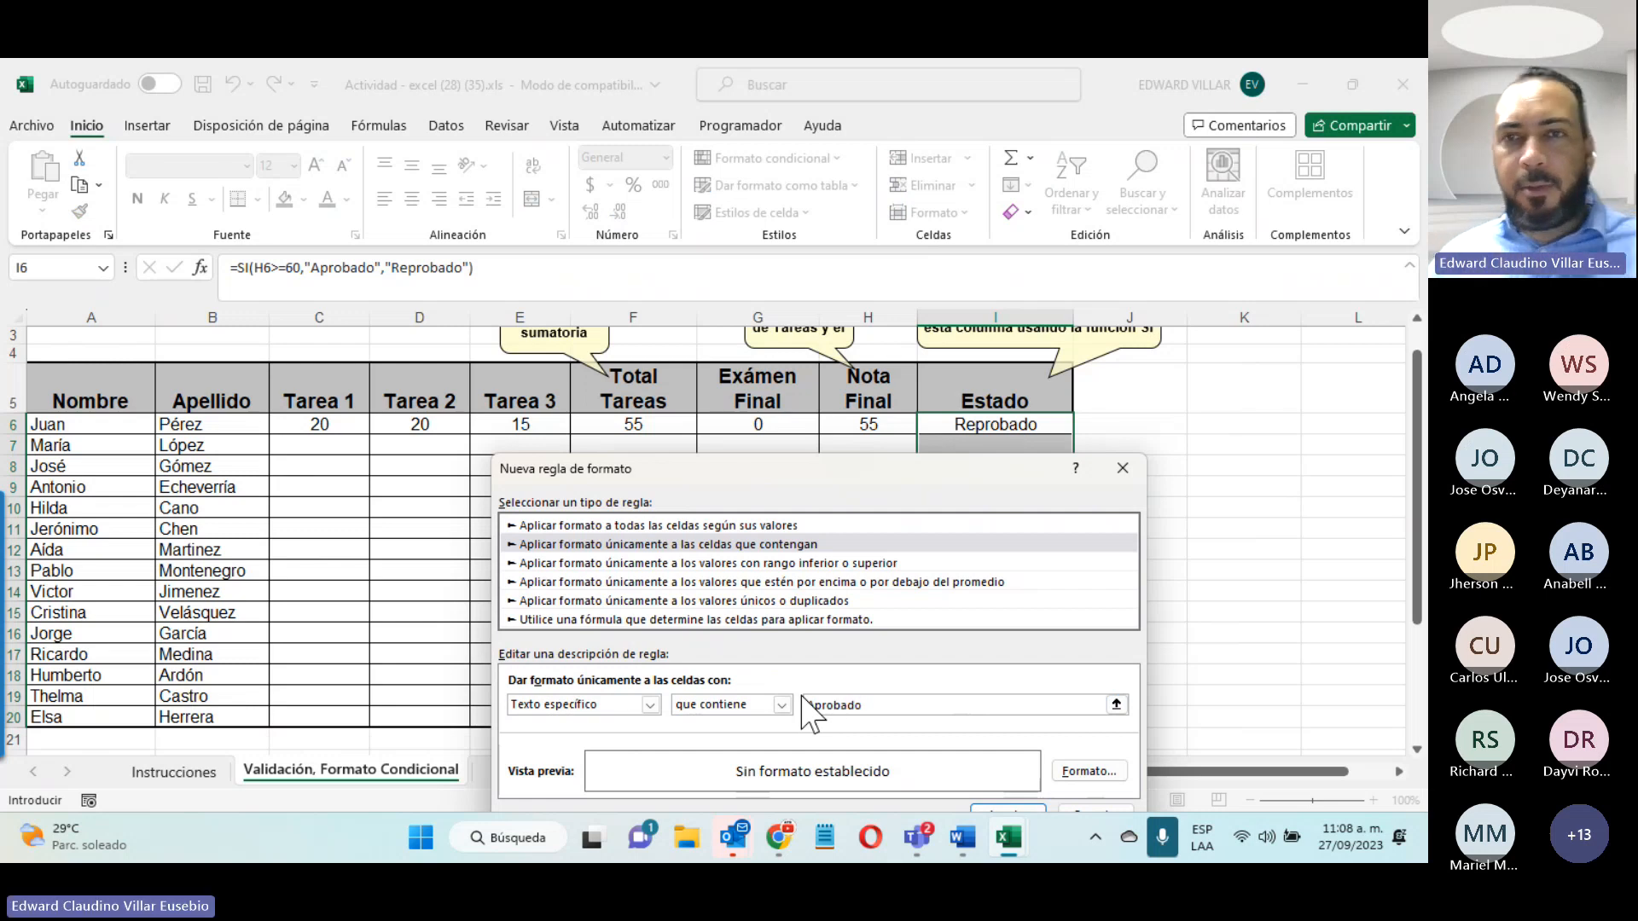
Step: Give the Aprobado rule a solid green fill
drag(798, 474, 555, 404)
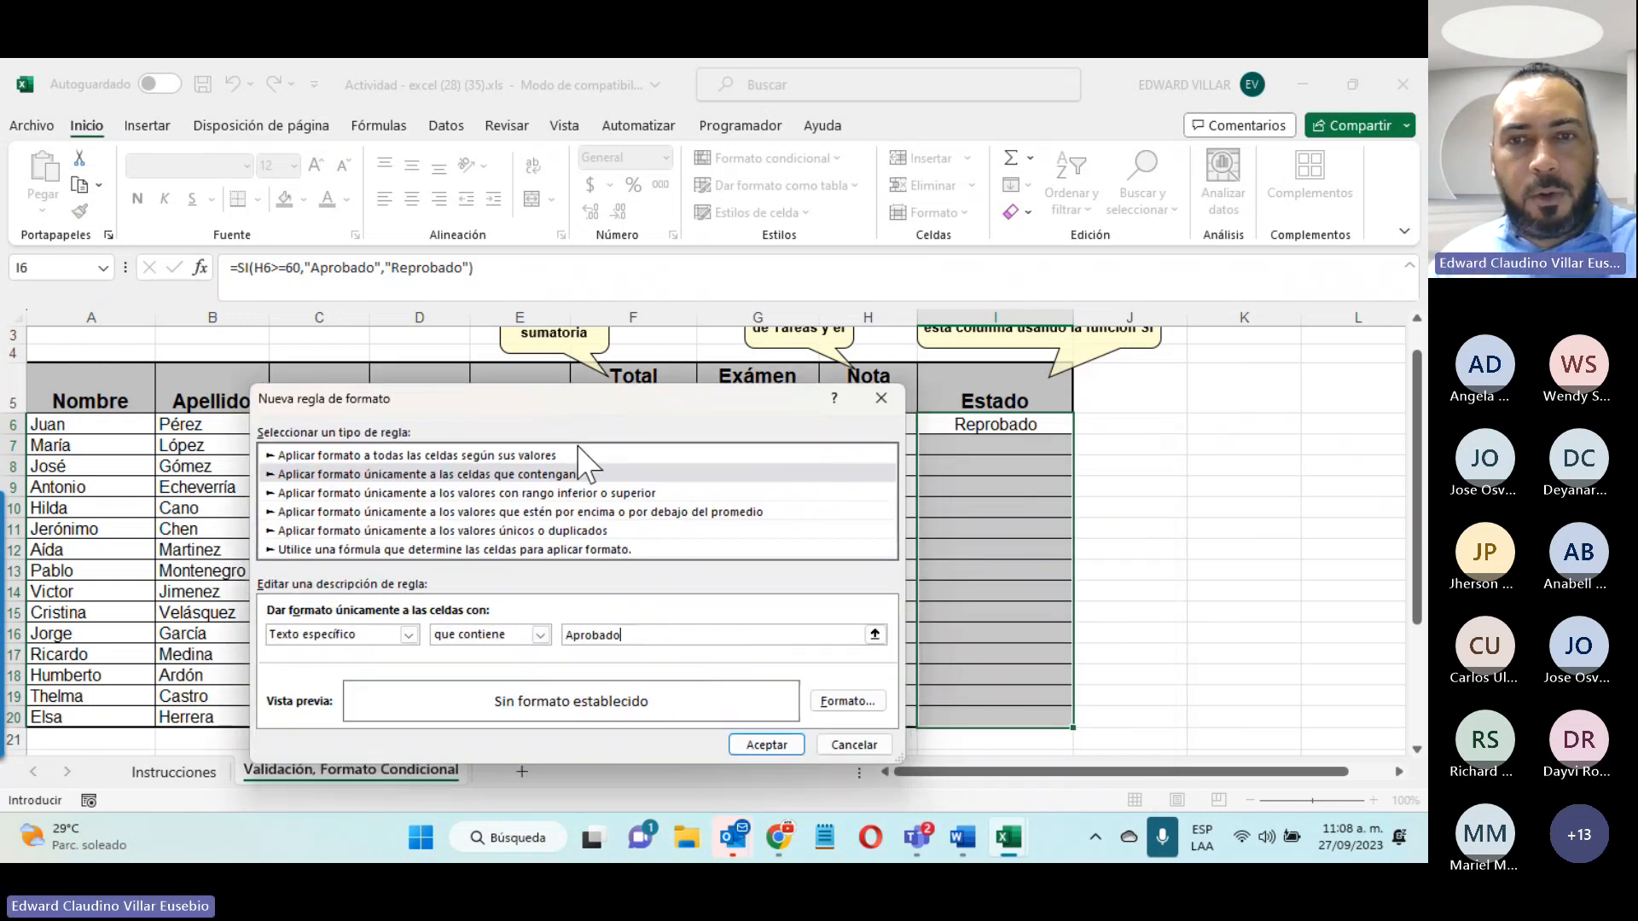
click(848, 701)
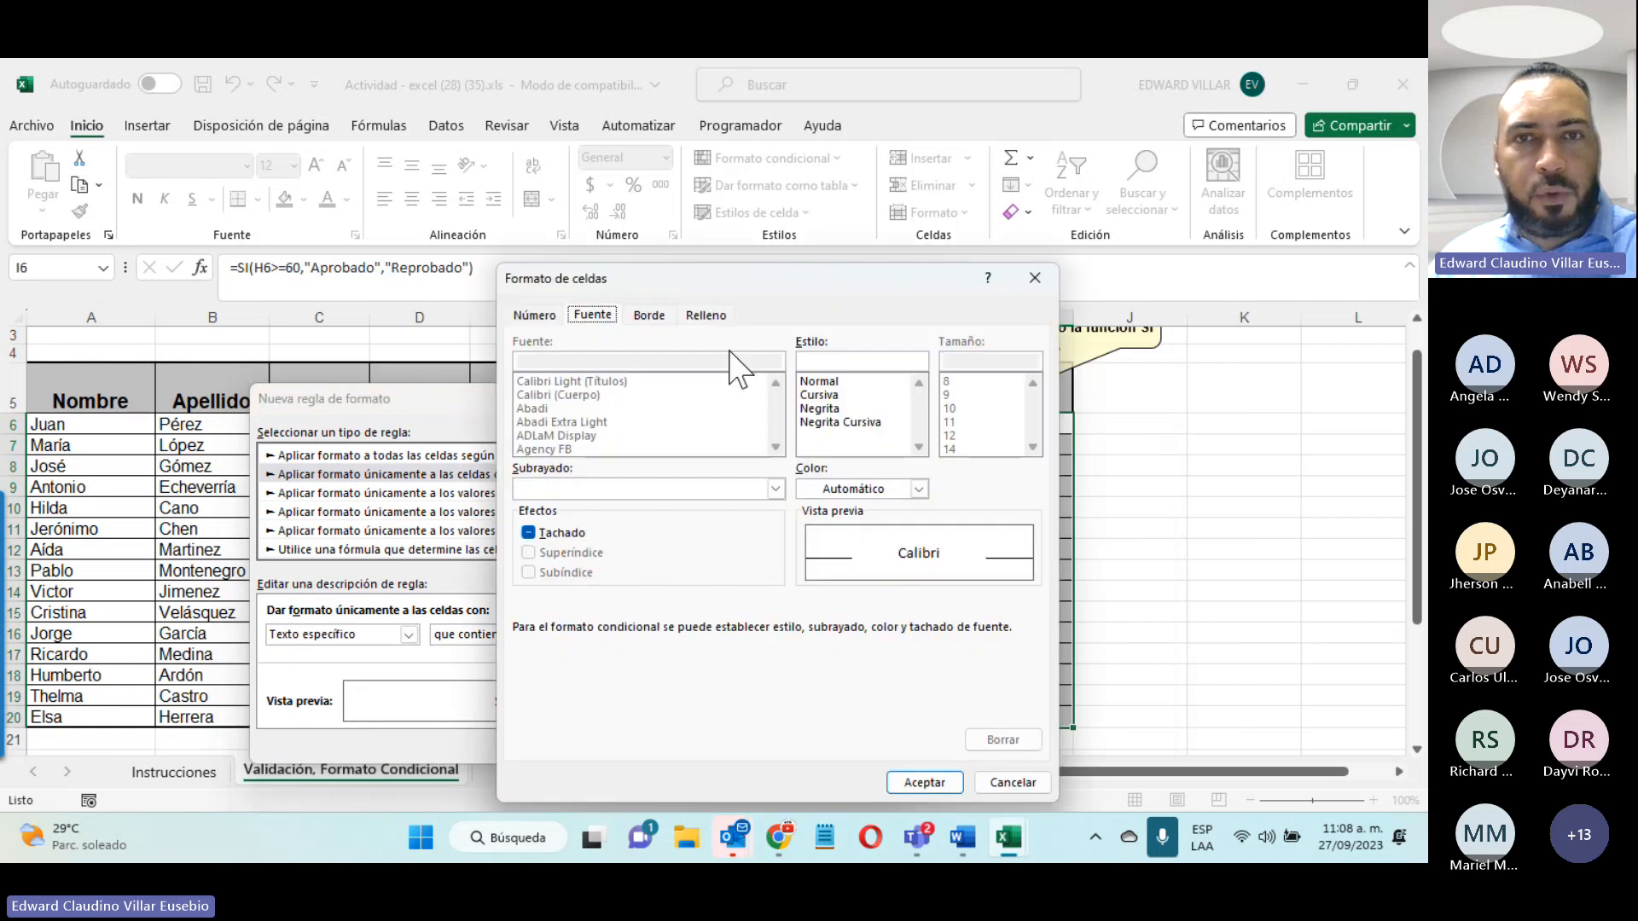
click(704, 314)
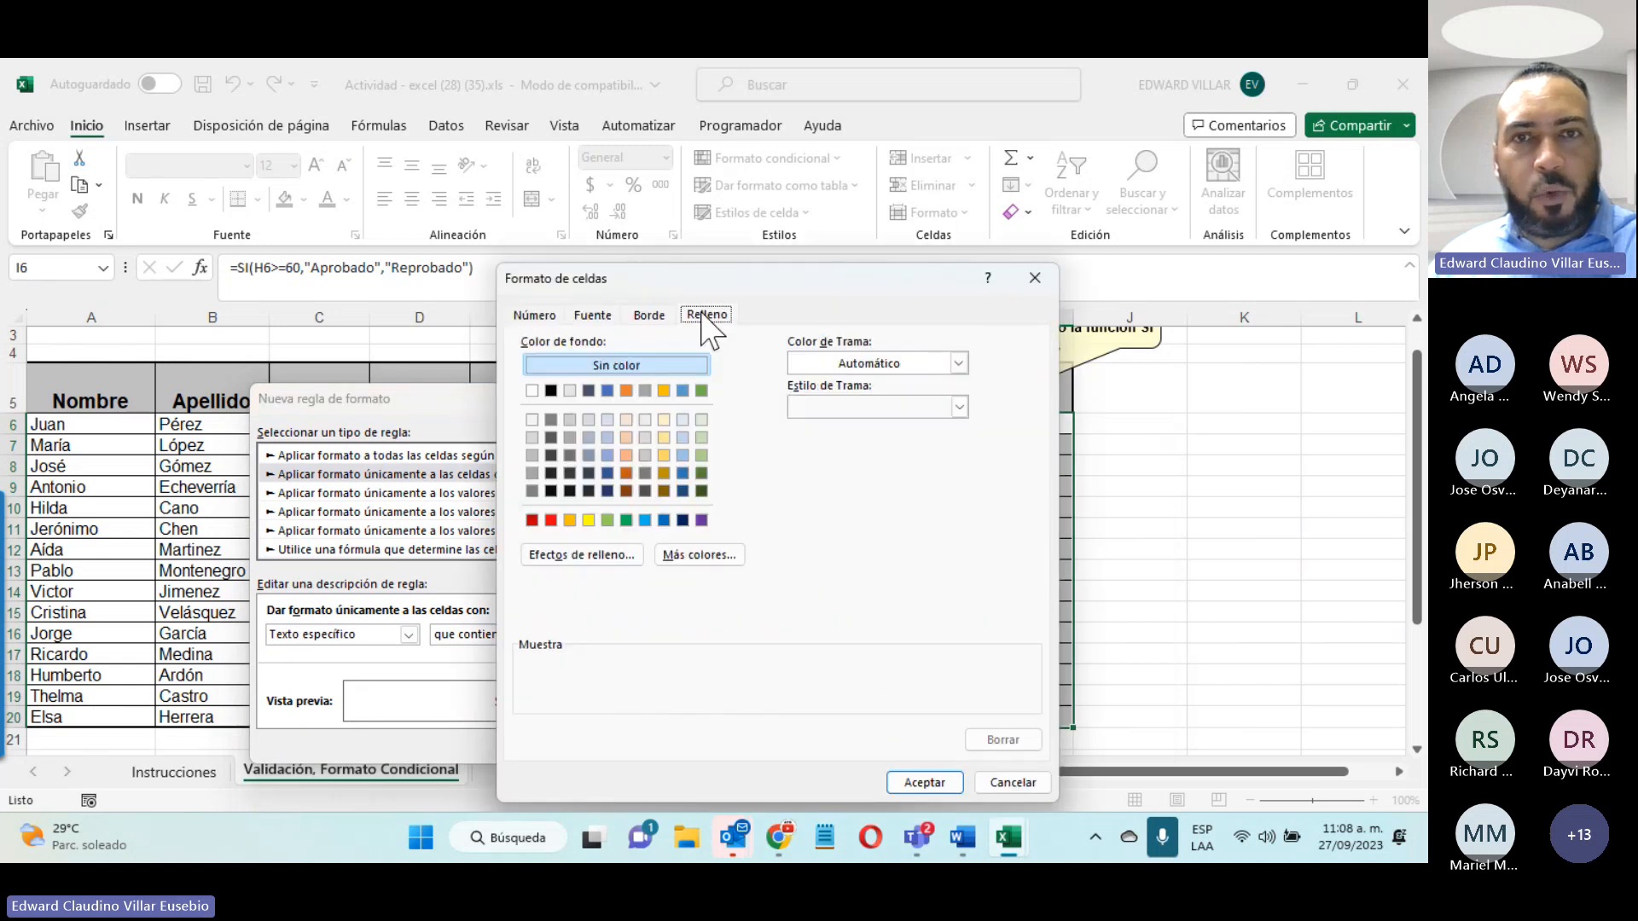
click(626, 519)
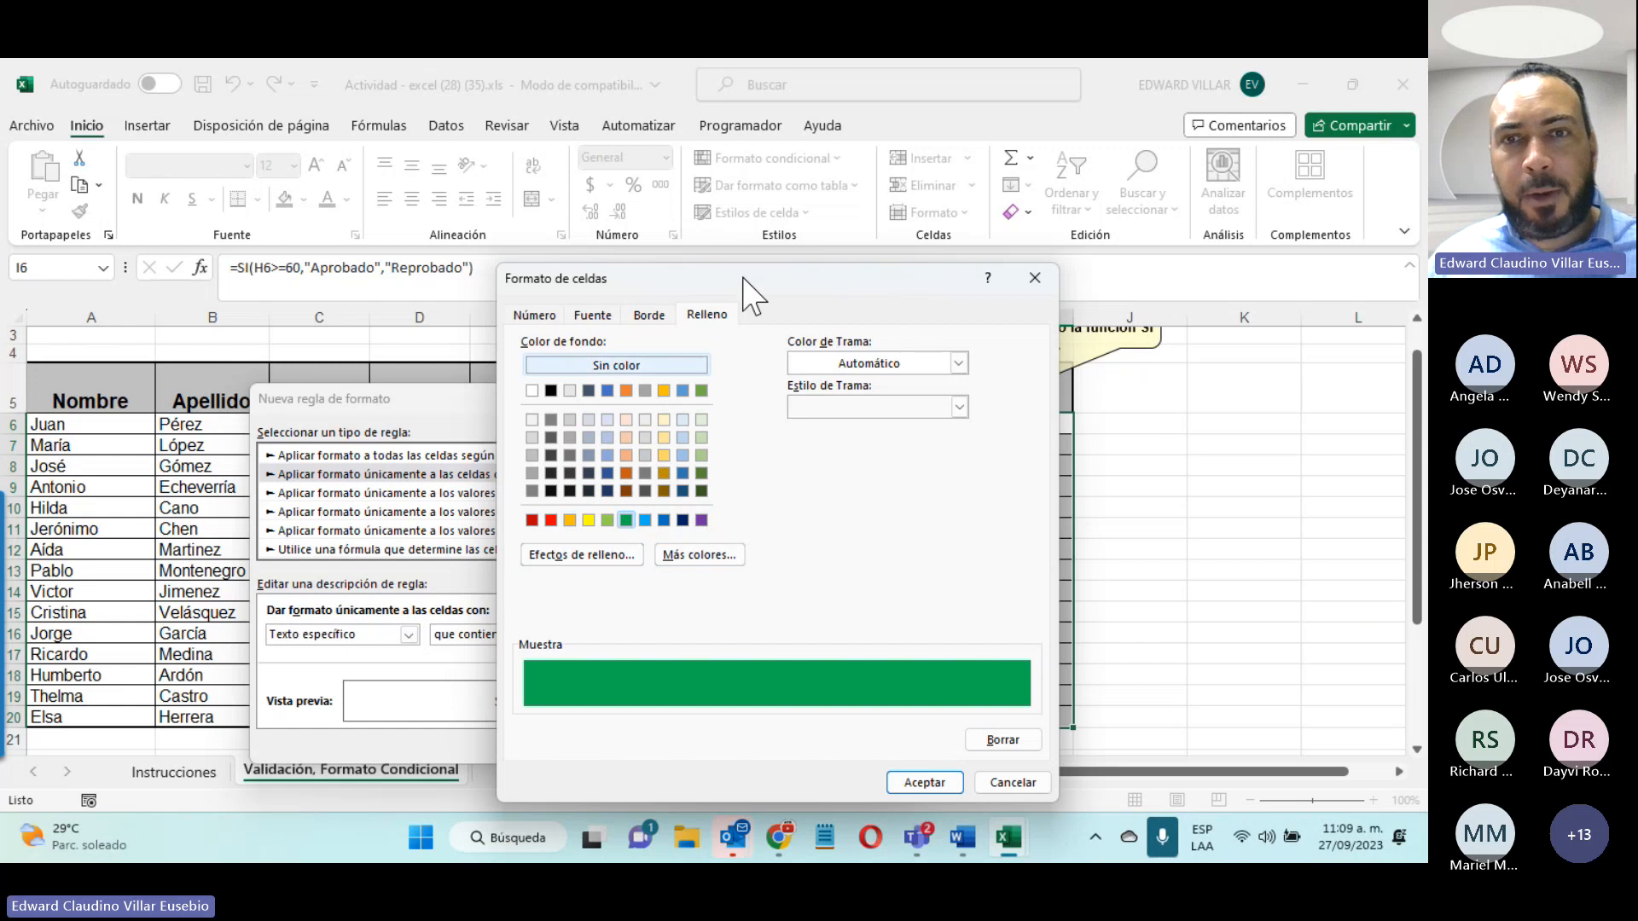
click(921, 785)
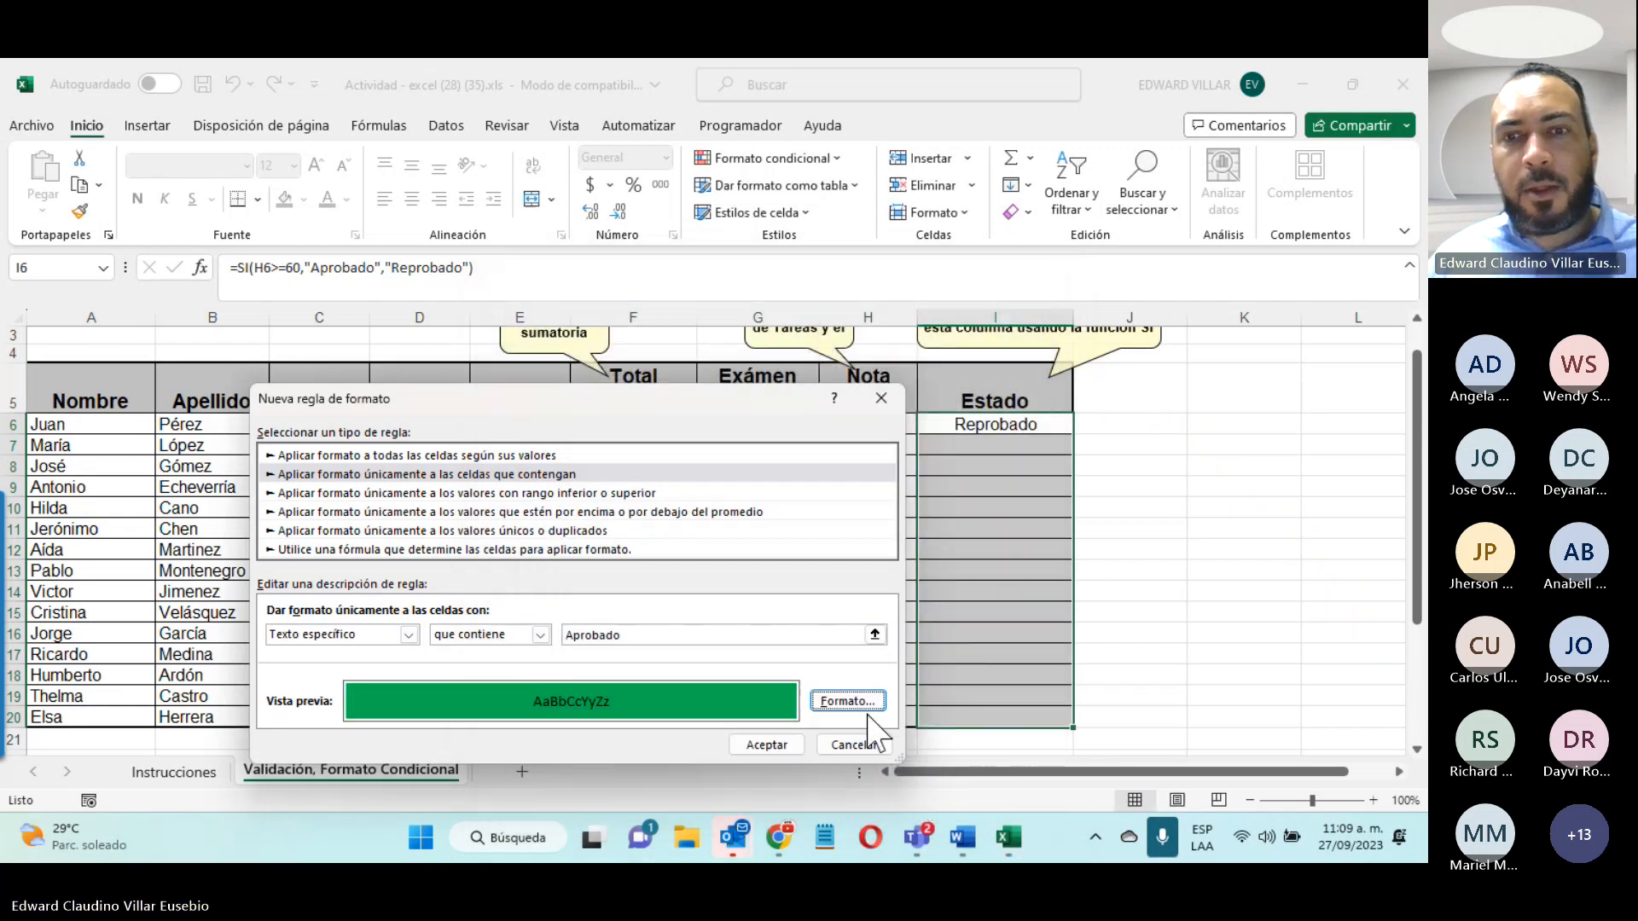
Step: Apply the Aprobado formatting rule and set the first student's Exámen Final grade (G6) to 40 to test it
click(790, 745)
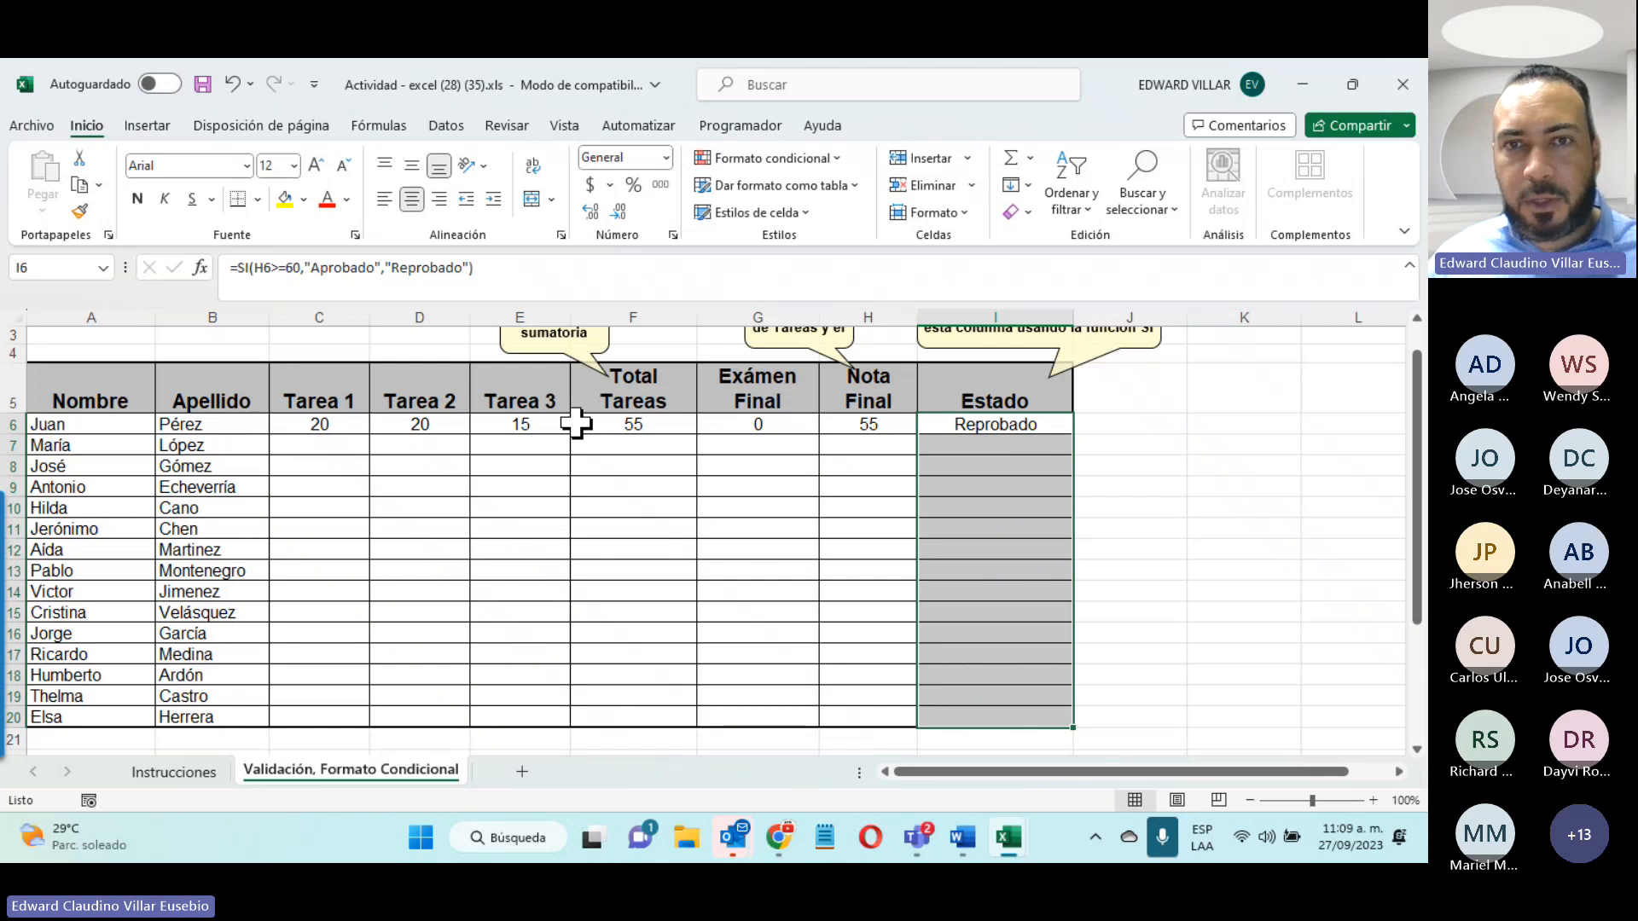
click(777, 421)
text(40)
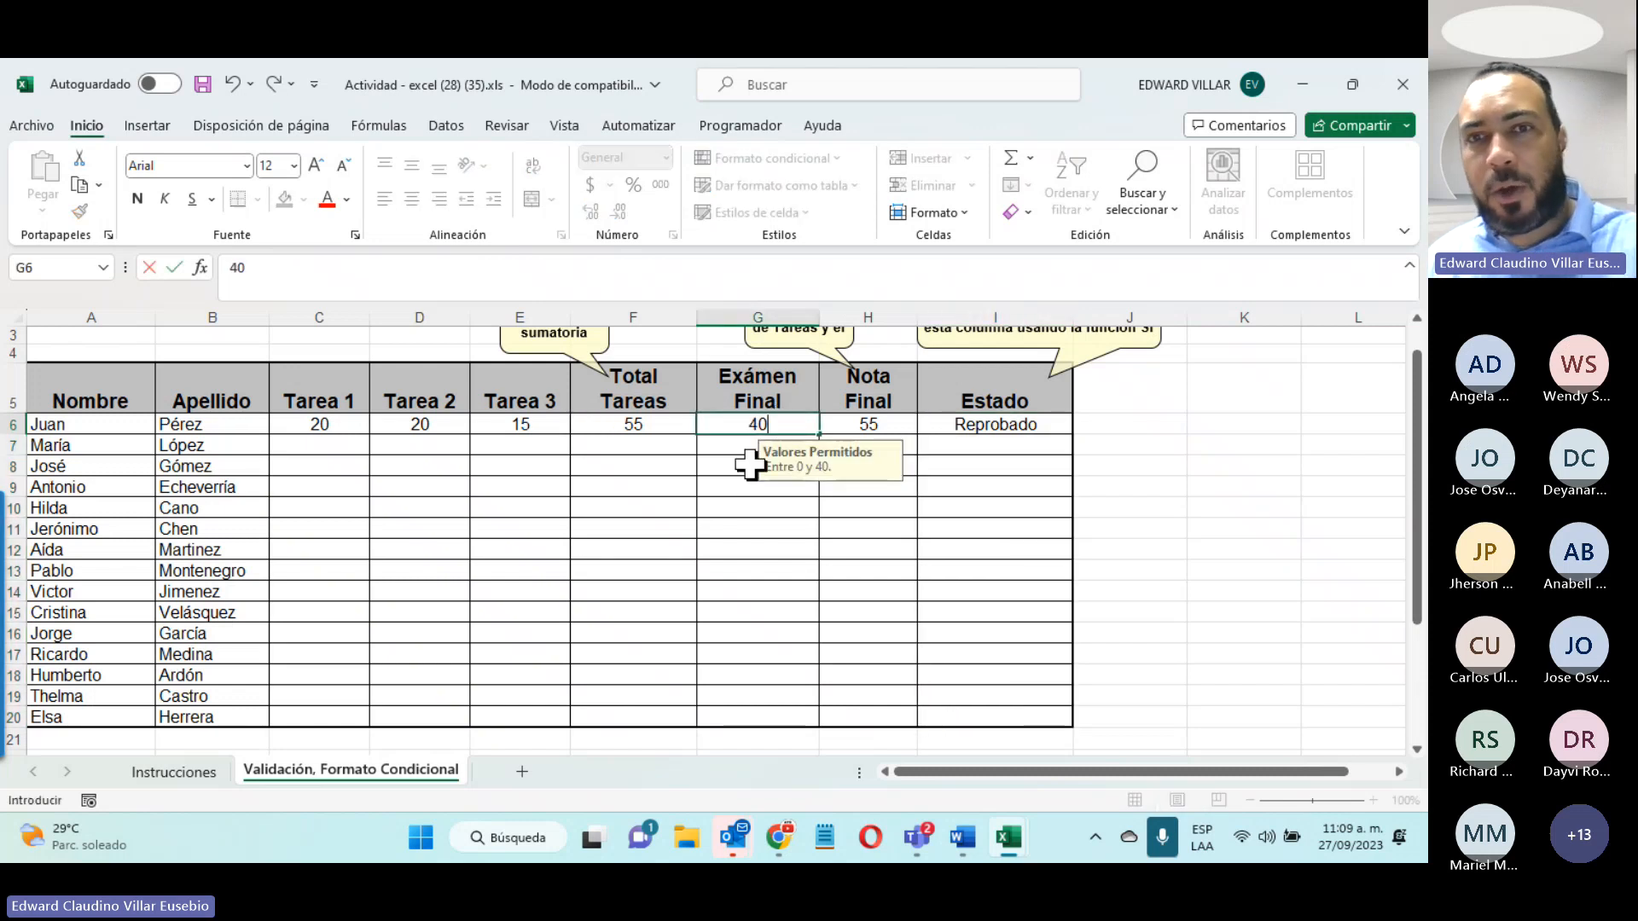
key(Return)
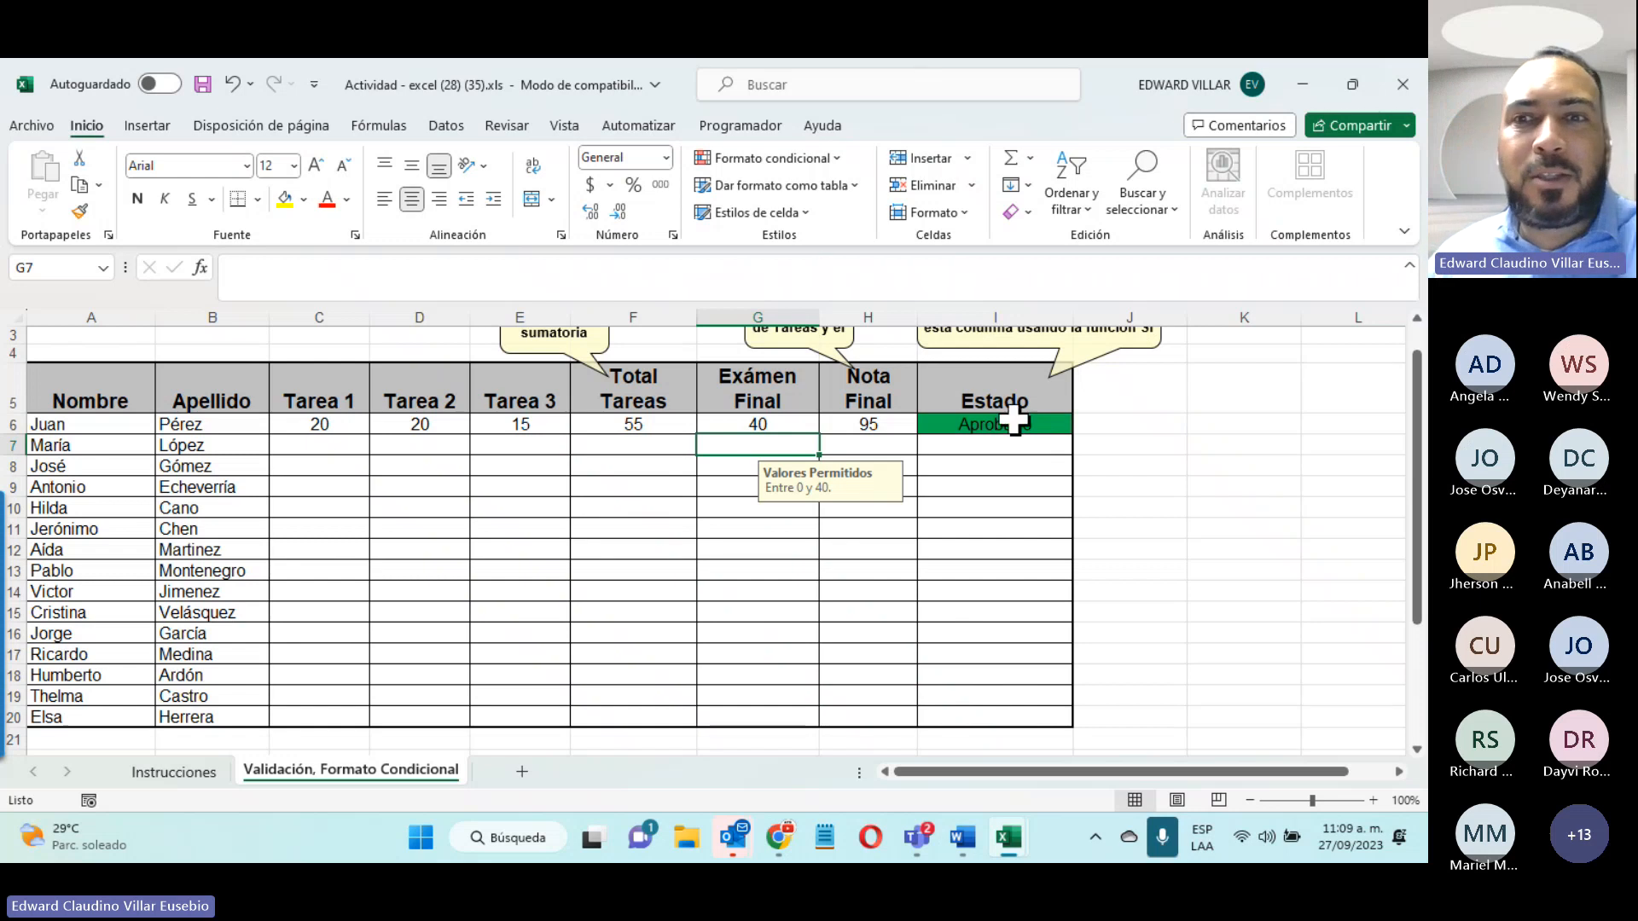
Step: Create a conditional formatting rule for the Estado cells I6:I20 that targets cells whose specific text contains Reprobado
drag(1013, 419, 989, 716)
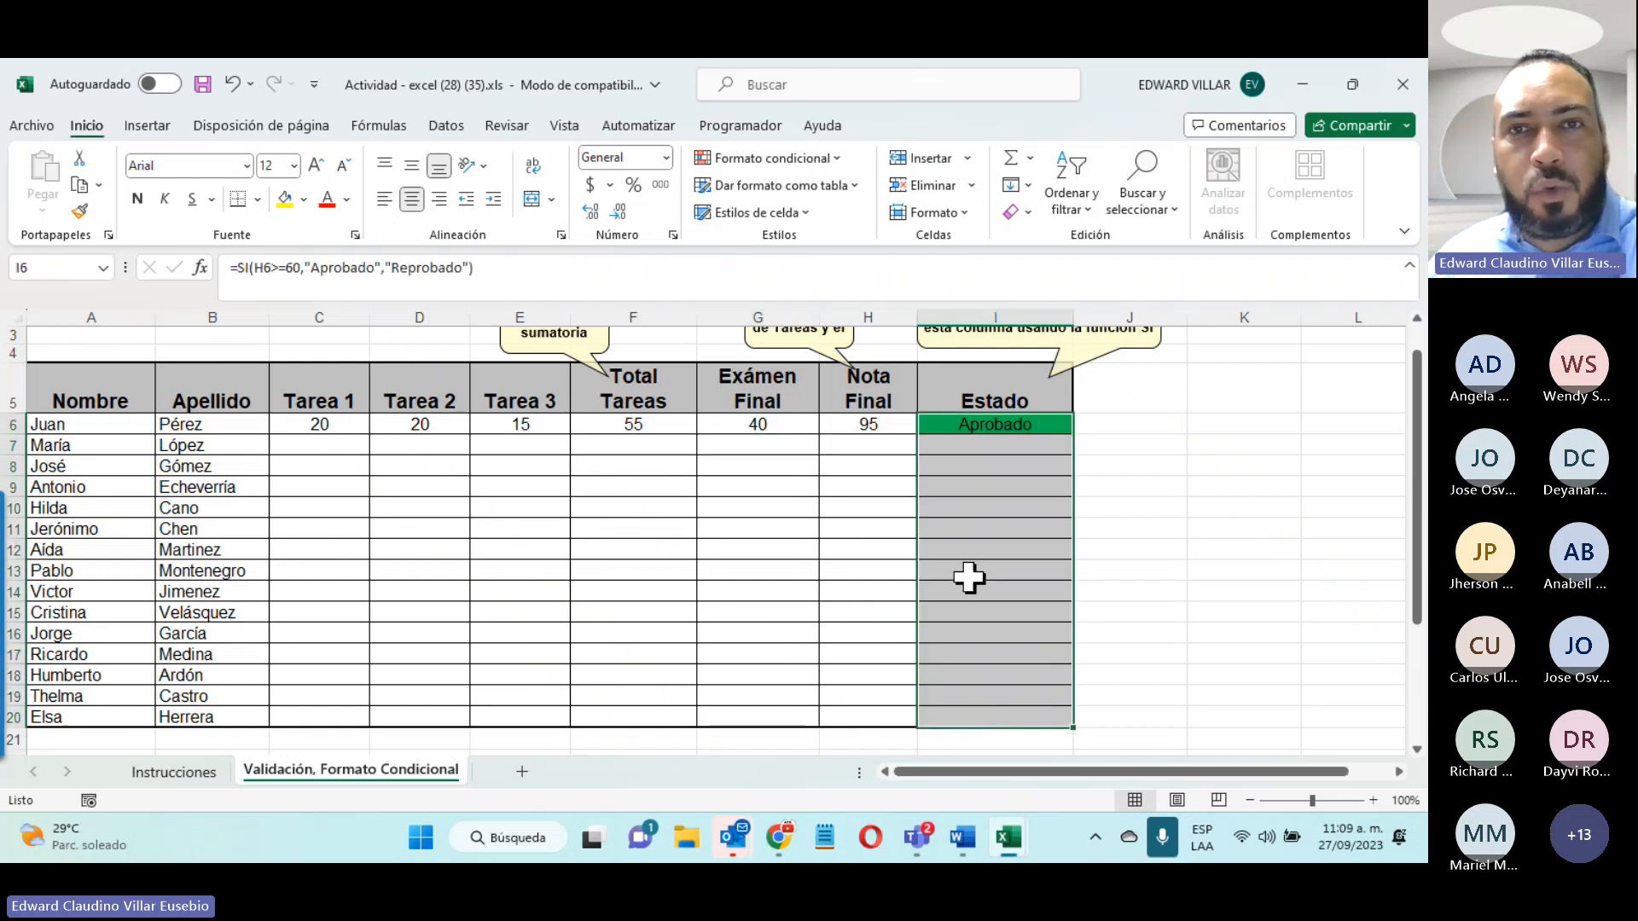
click(841, 157)
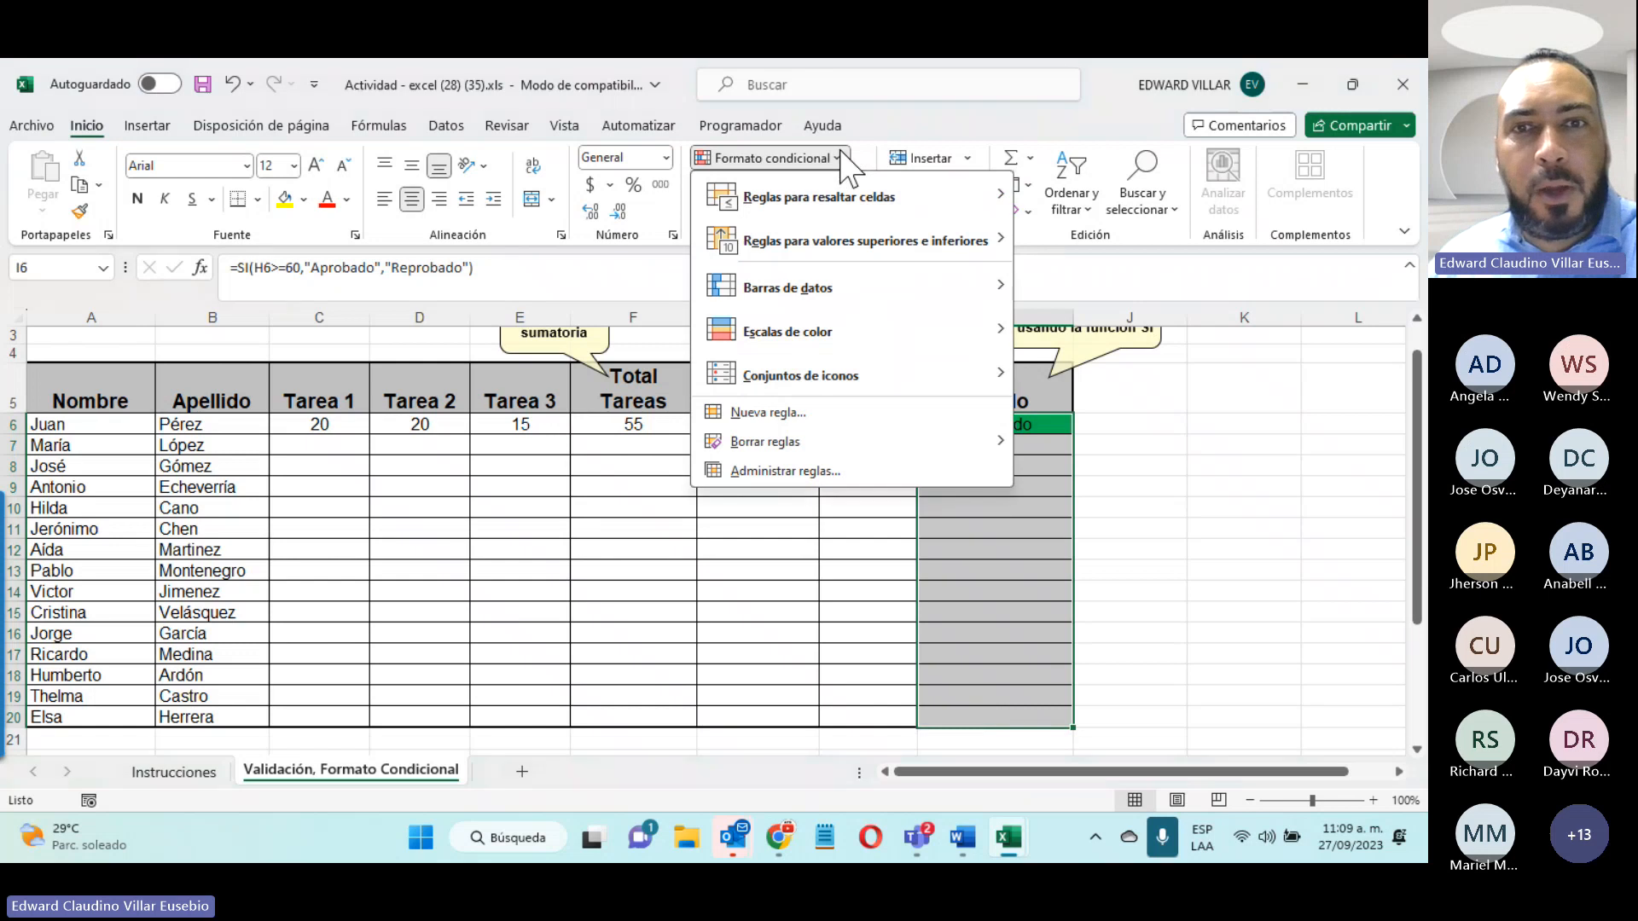
click(813, 418)
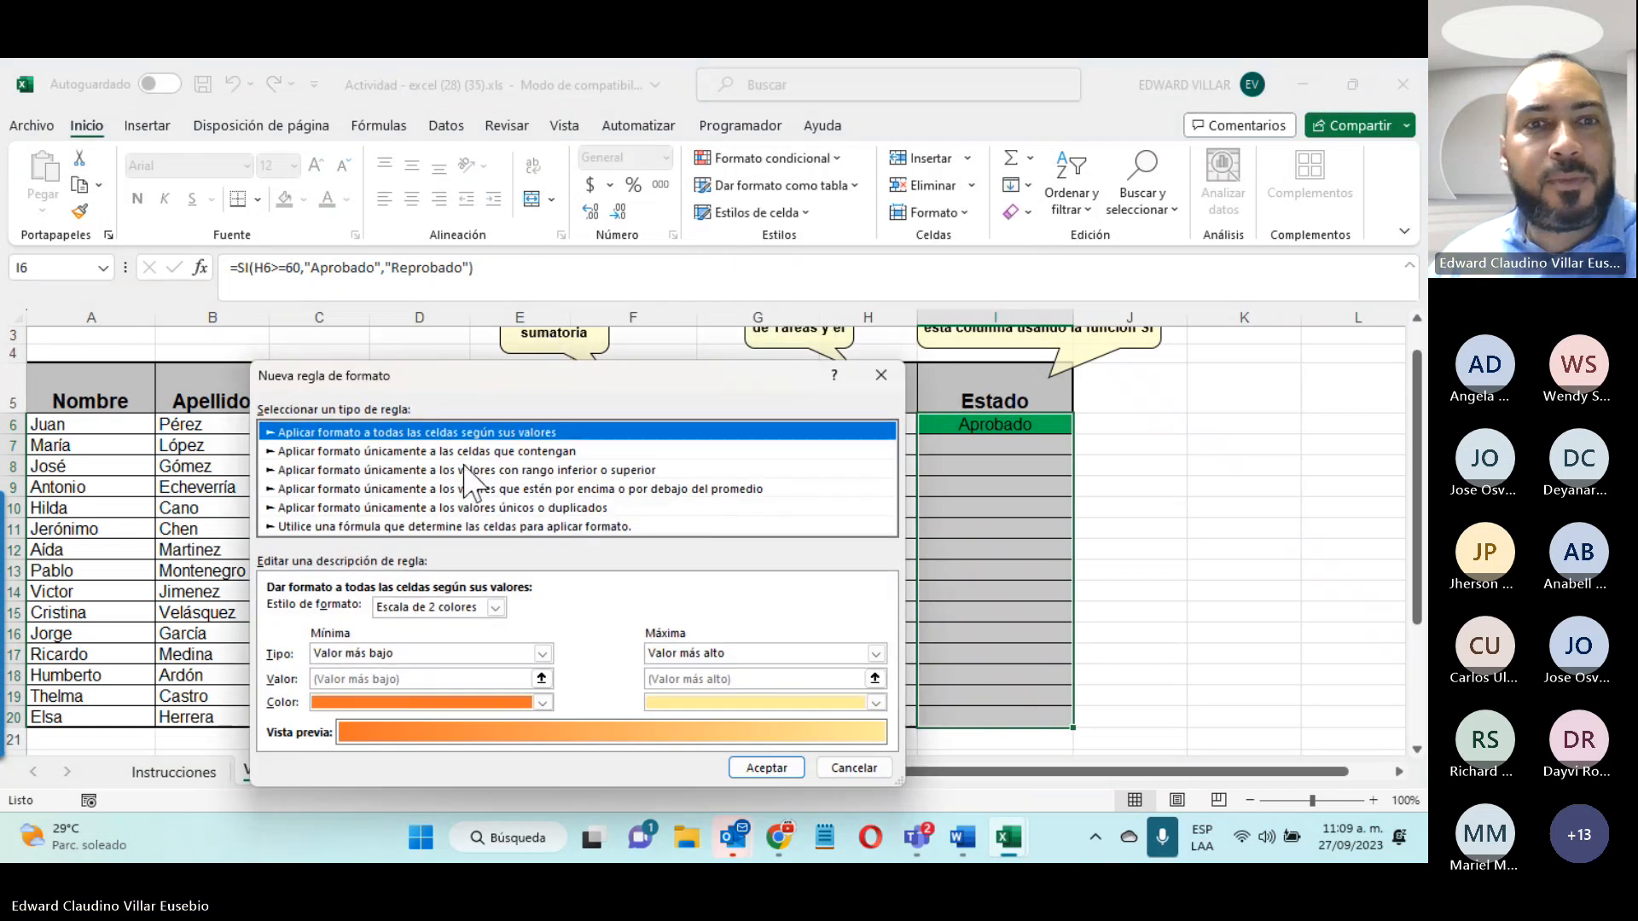
click(474, 452)
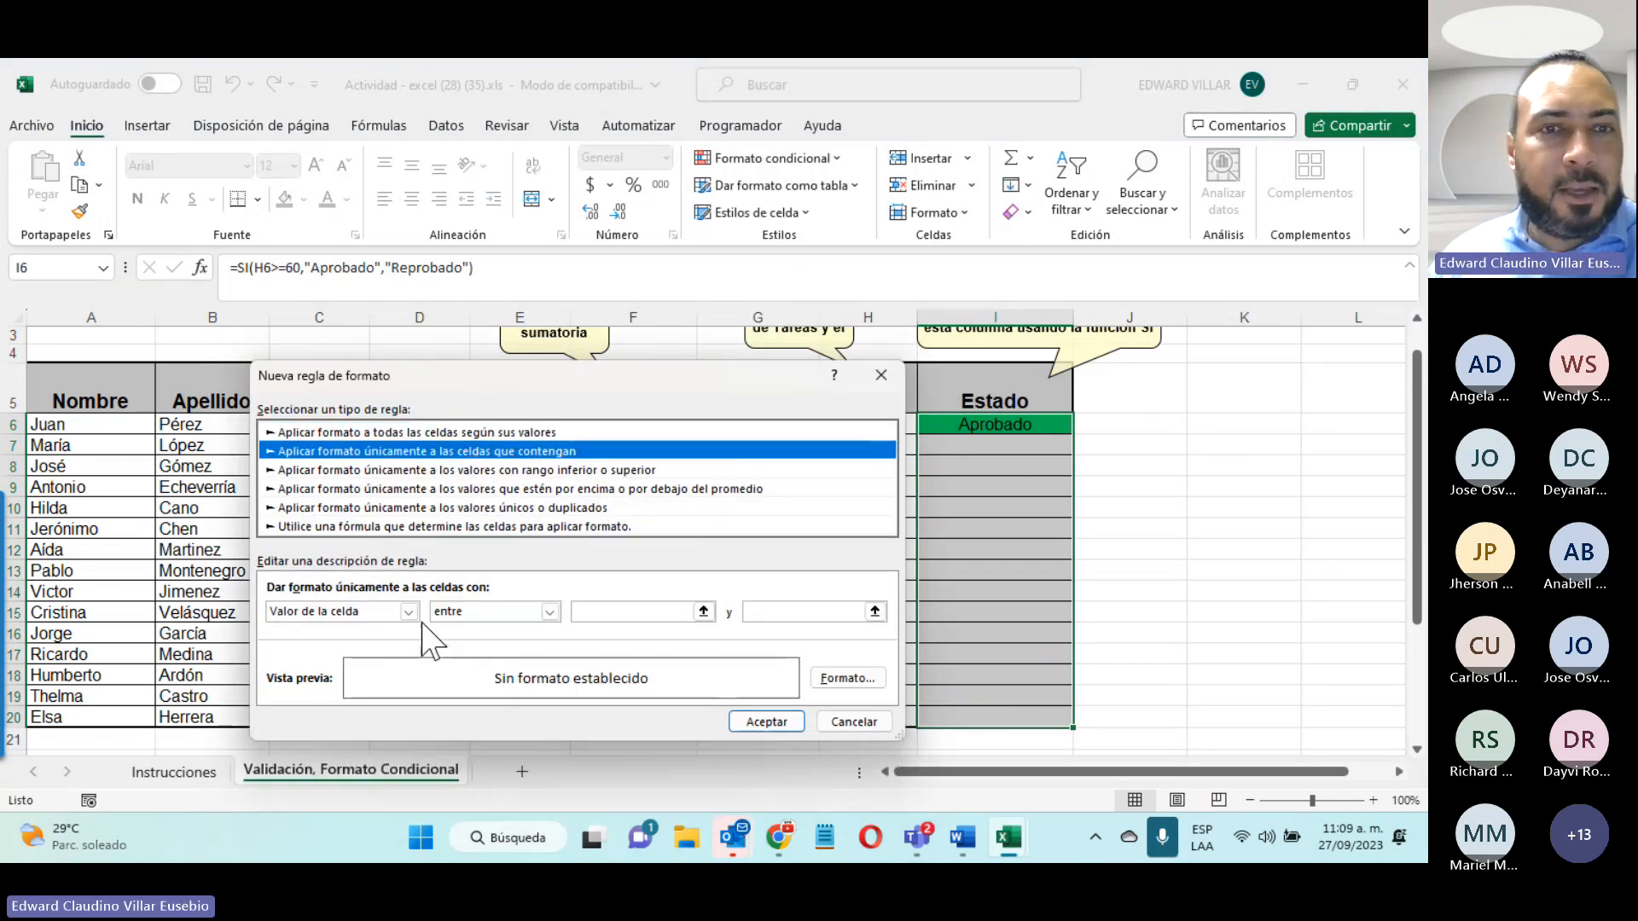
click(409, 612)
click(373, 646)
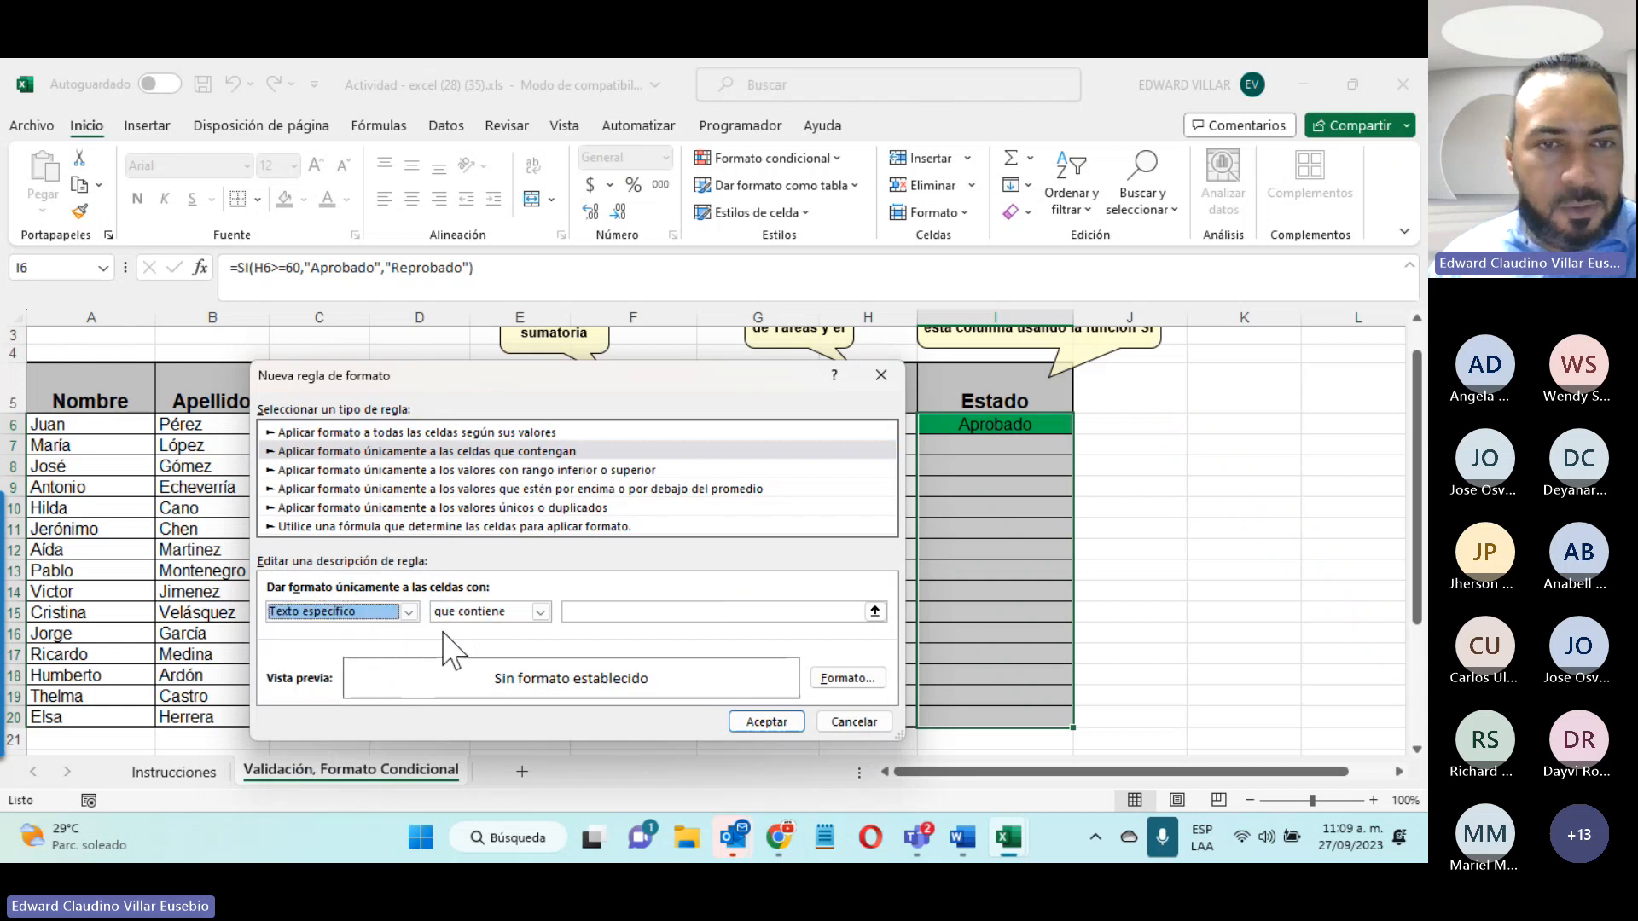
click(628, 616)
text(Re)
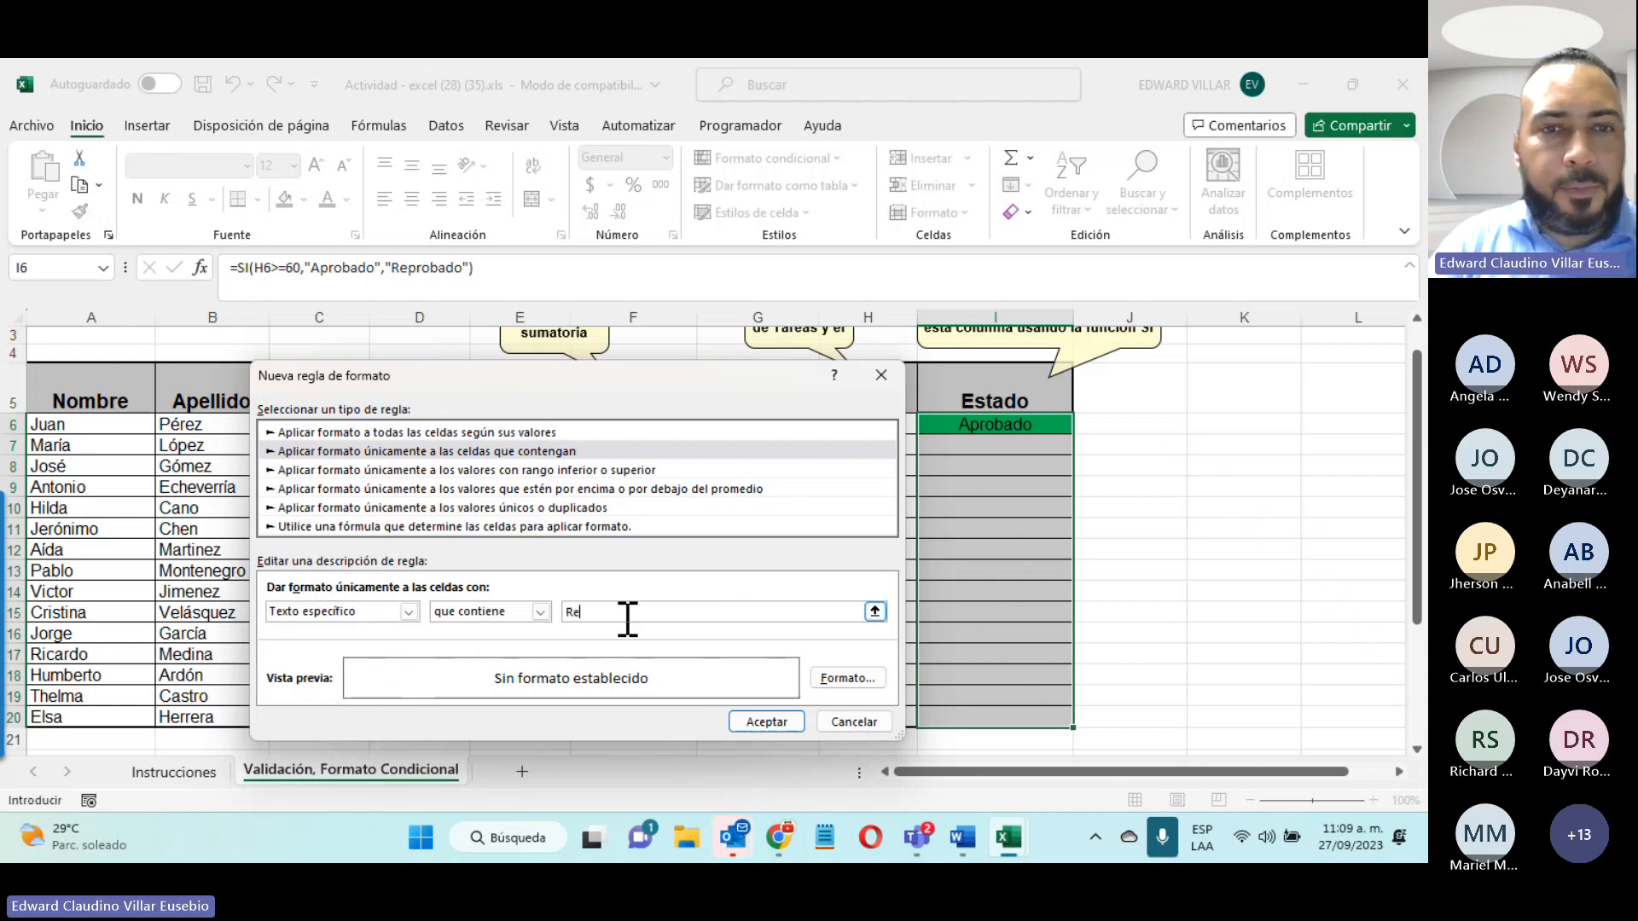
text(probado)
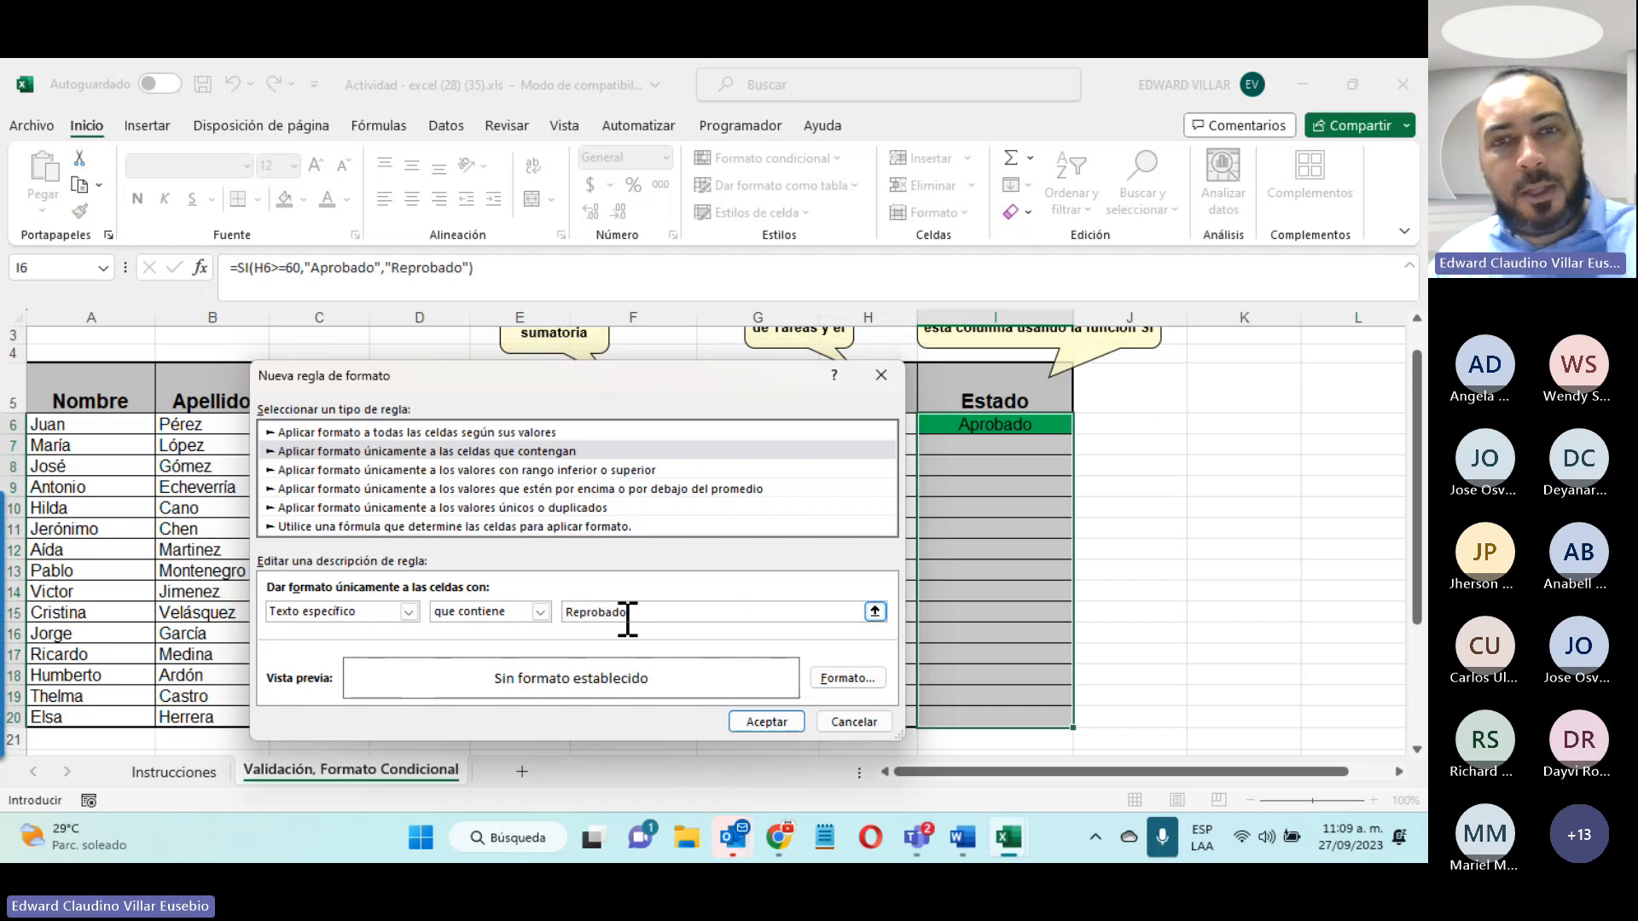
Step: Give the Reprobado rule a solid red fill and apply the rule
click(847, 679)
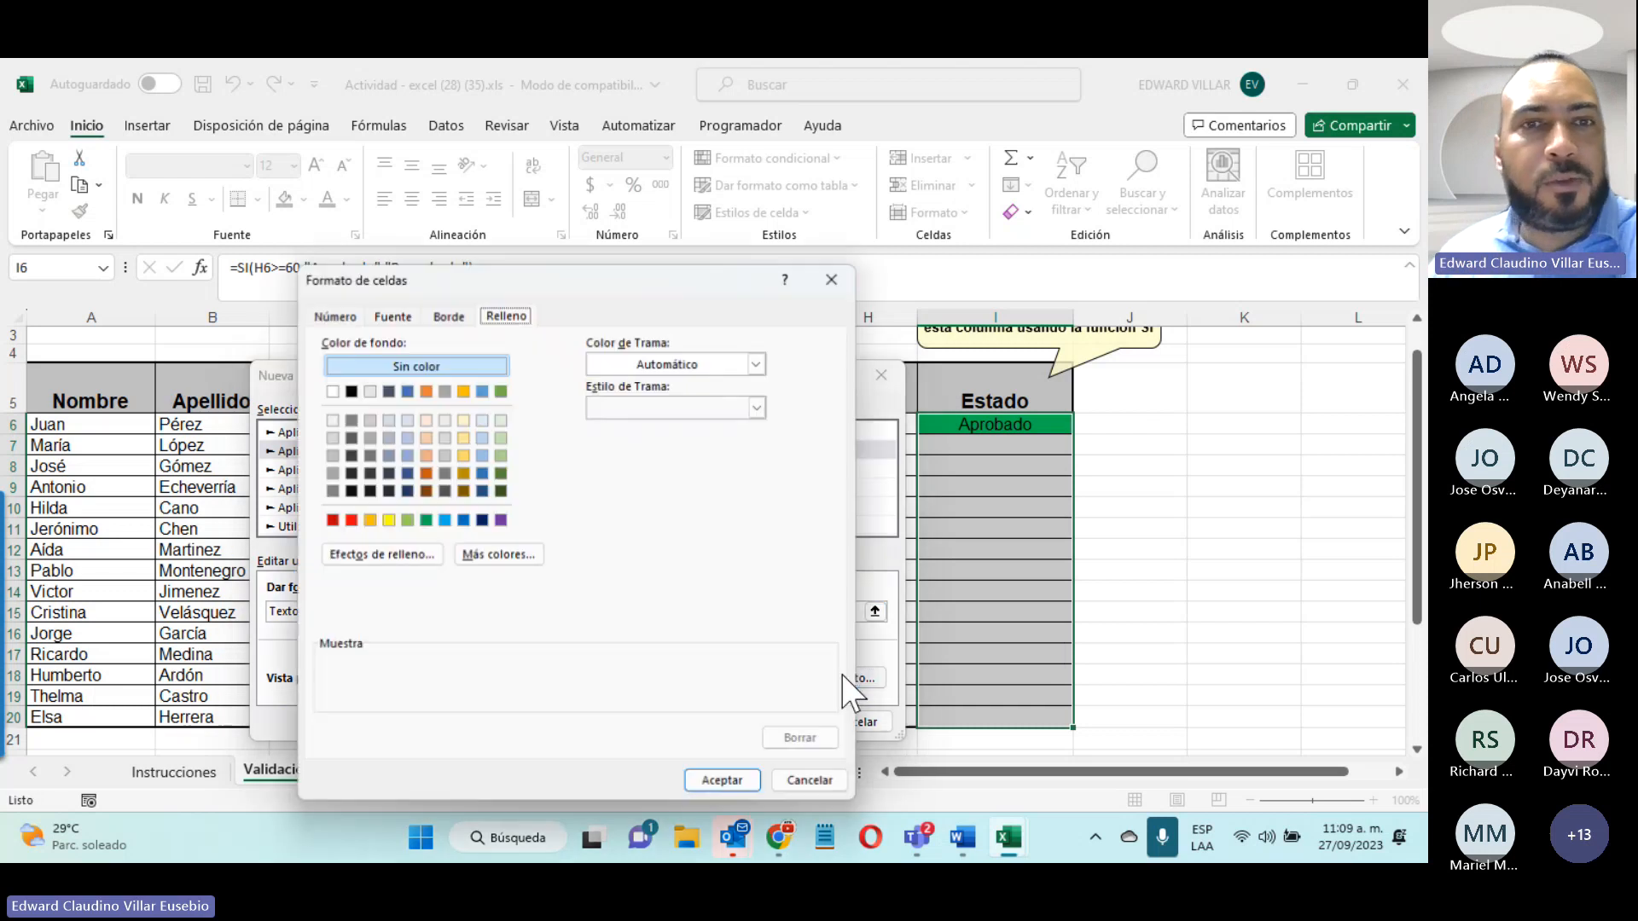
click(351, 520)
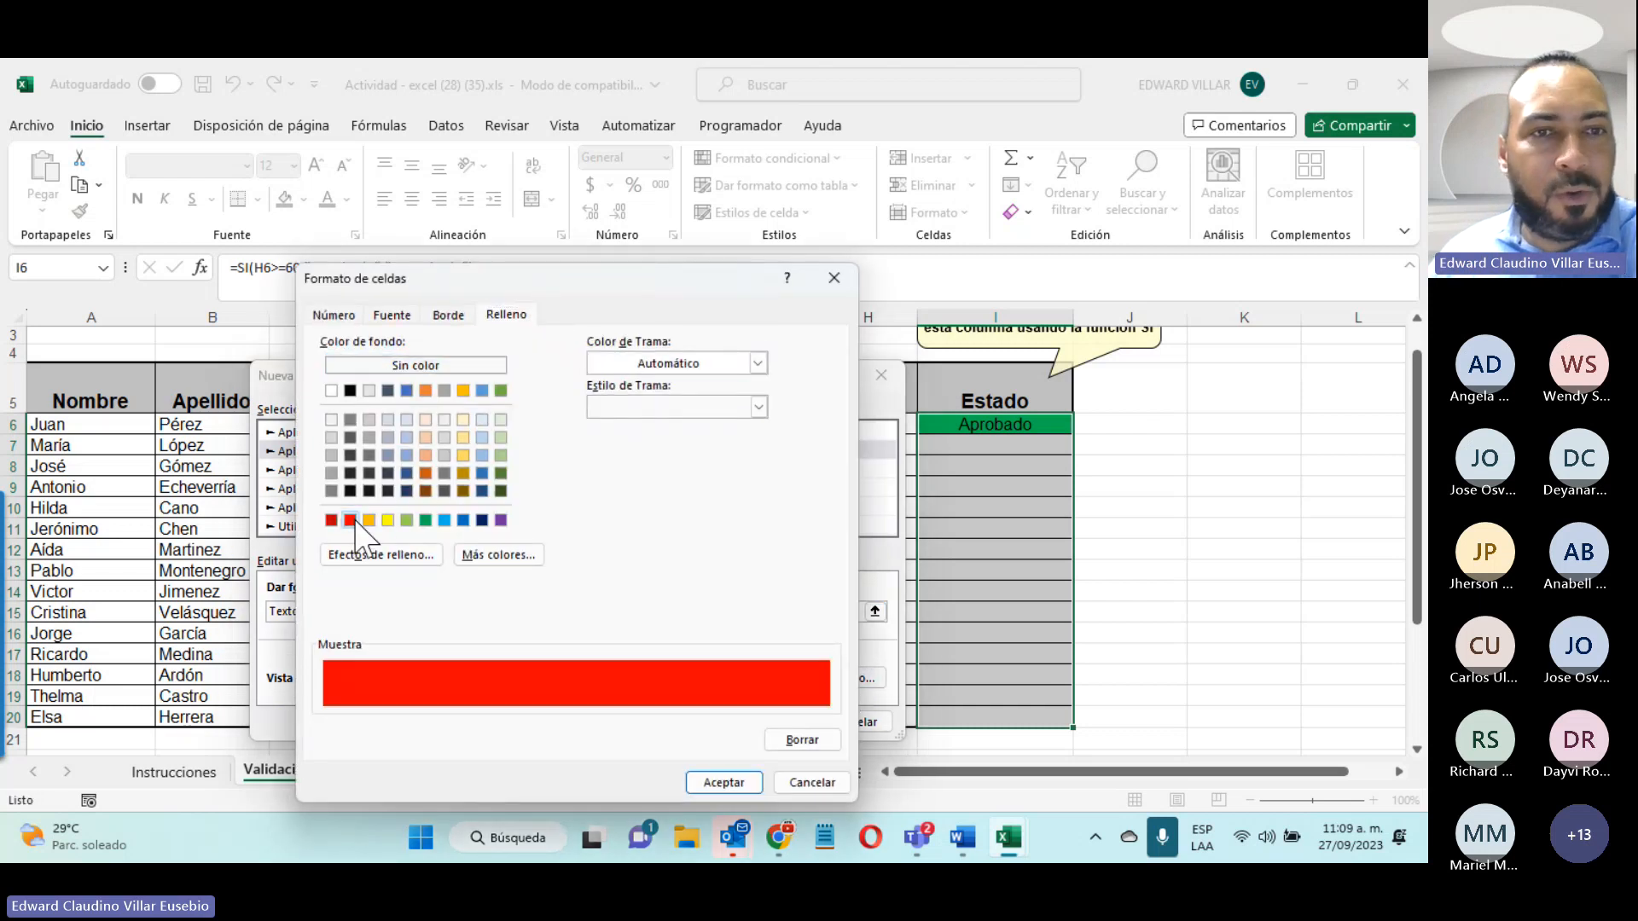
click(728, 781)
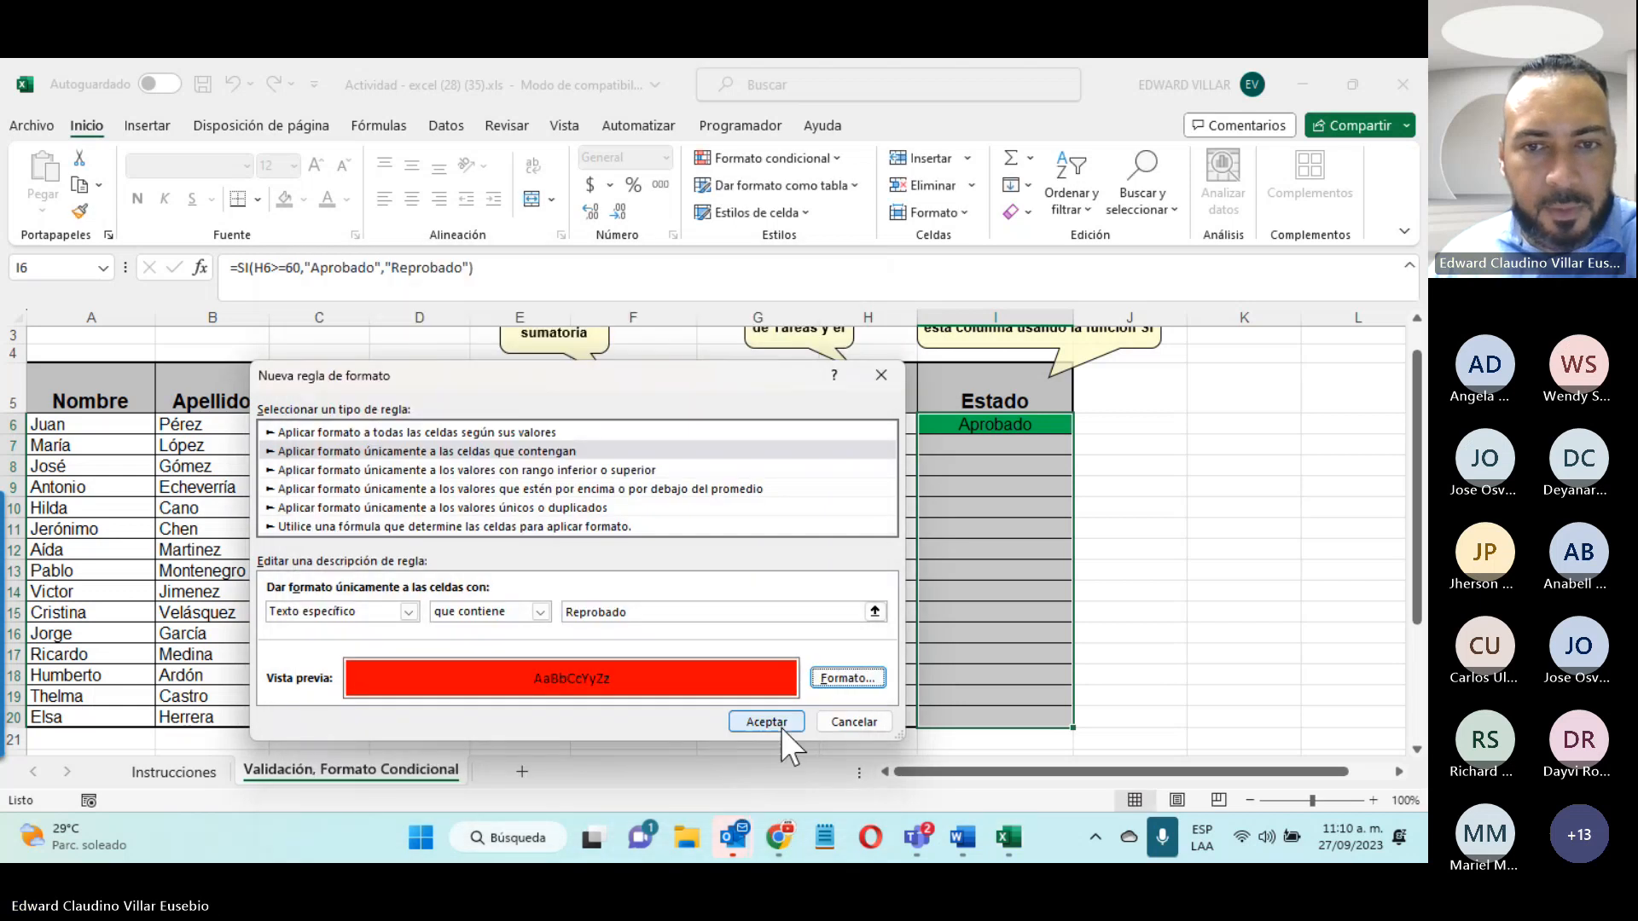
click(781, 728)
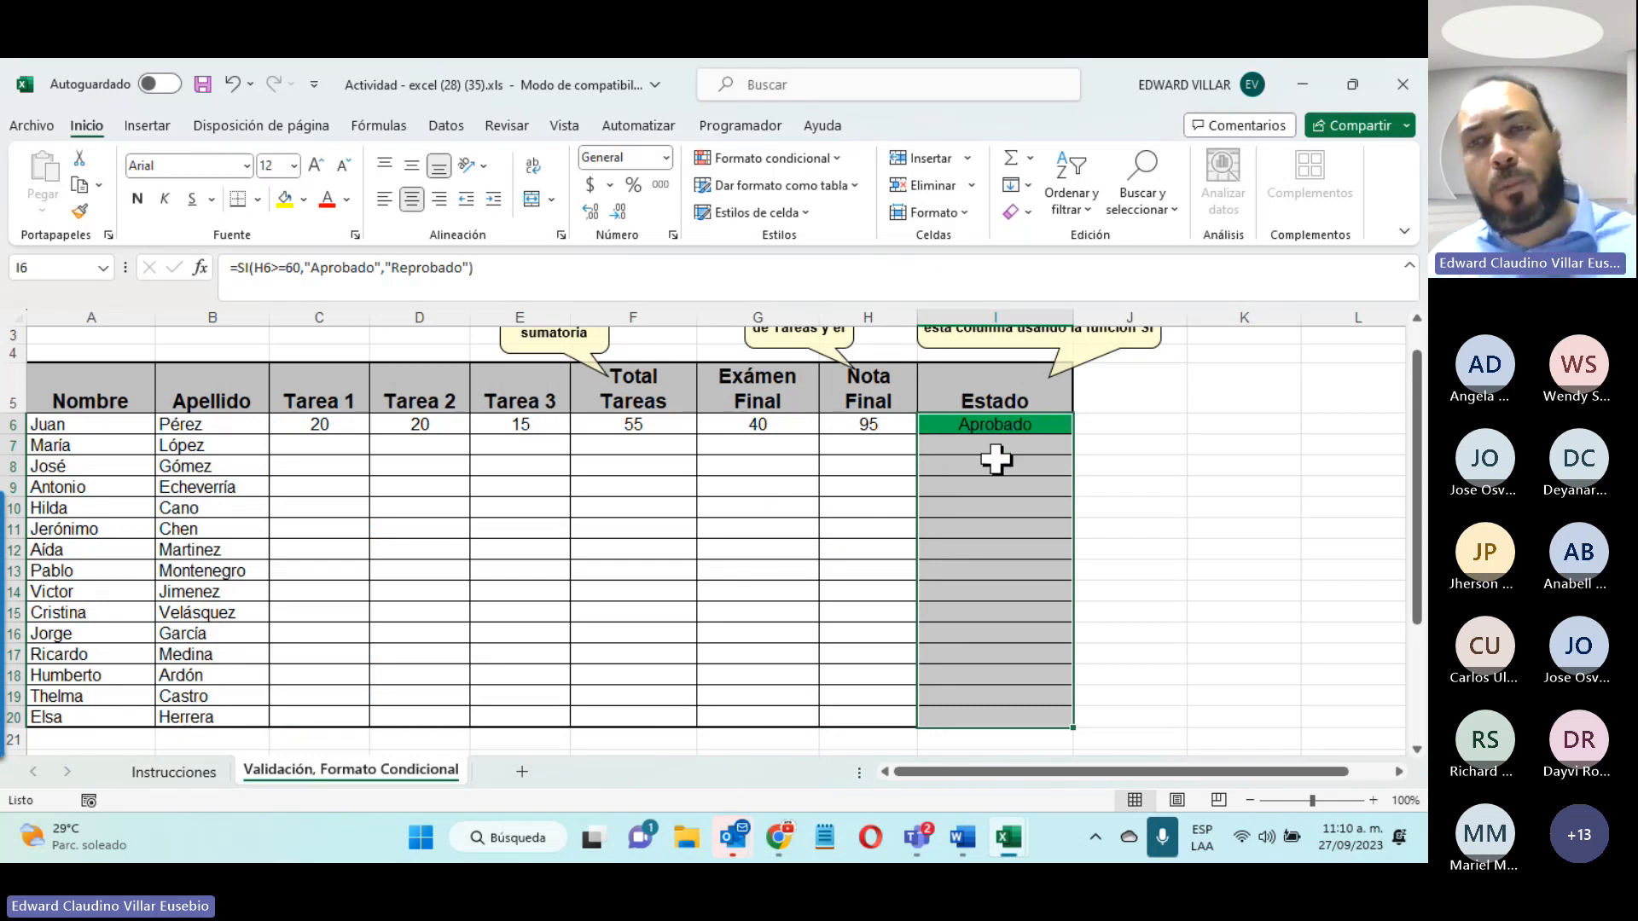
Step: Review the conditional formatting rules for the Estado cells I6:I20 and for the empty Nota Final cell H7
click(829, 162)
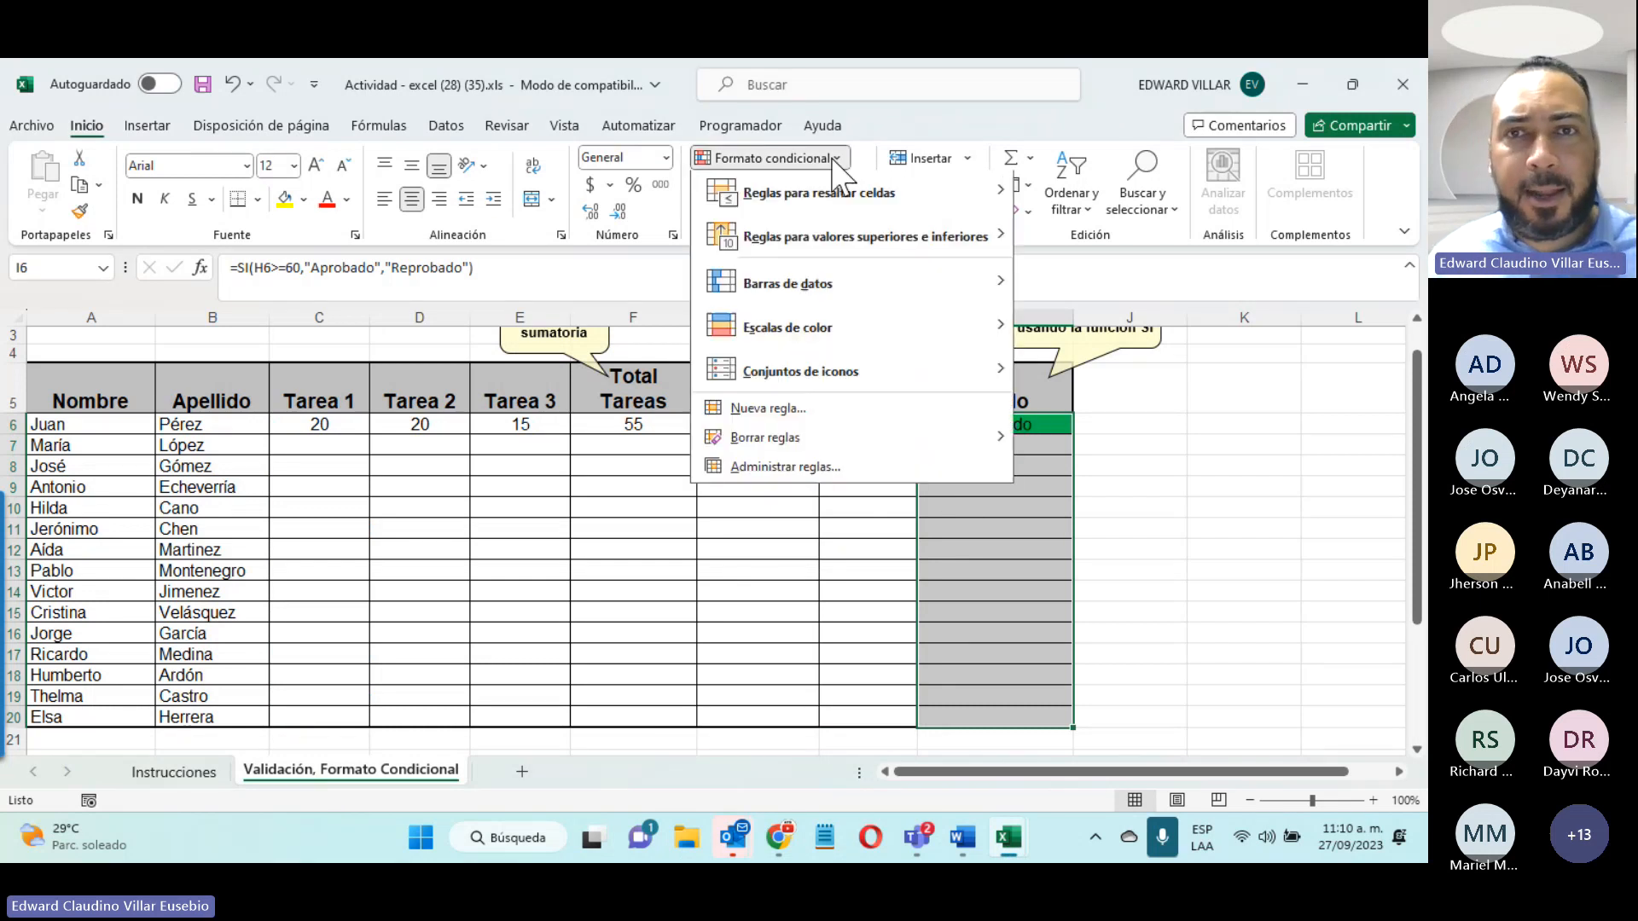
click(783, 472)
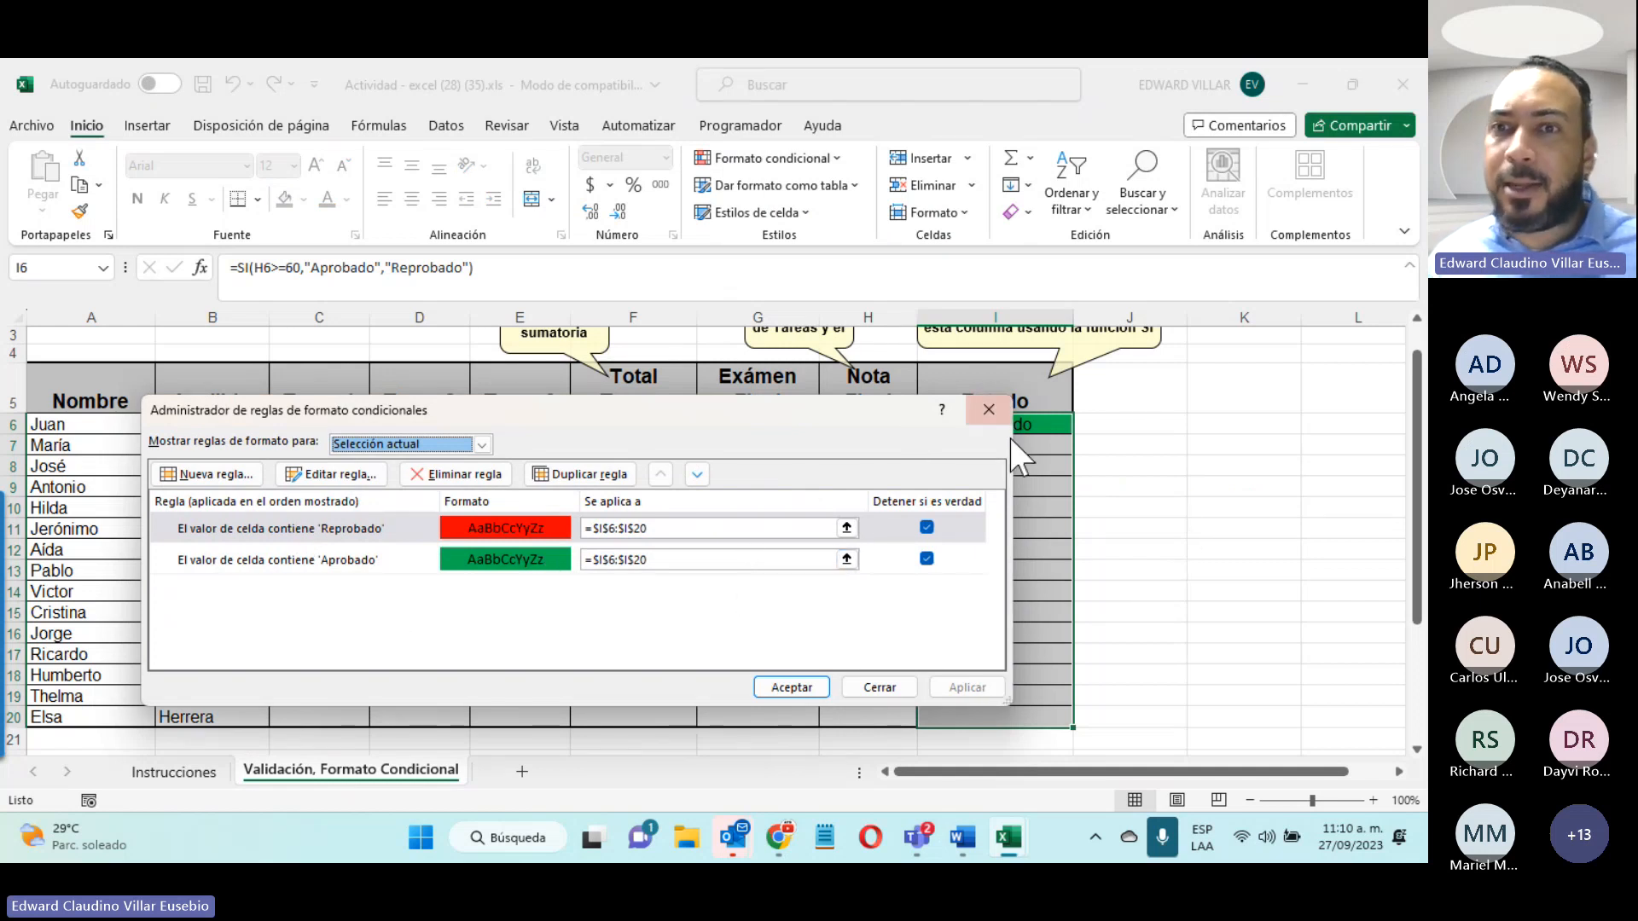
click(879, 688)
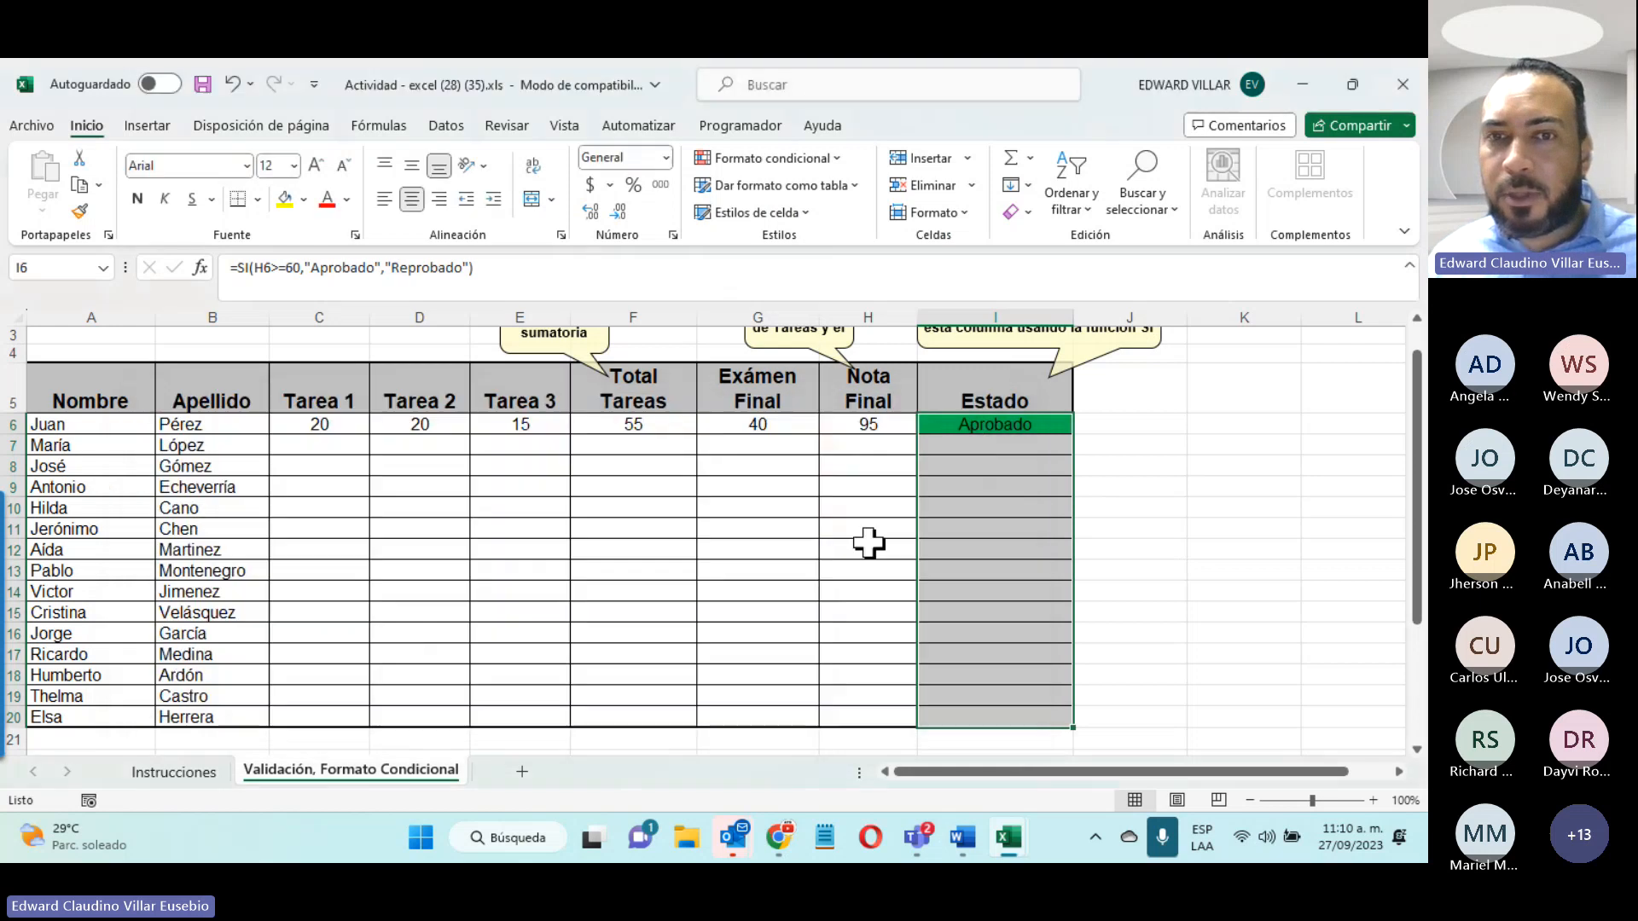
click(850, 450)
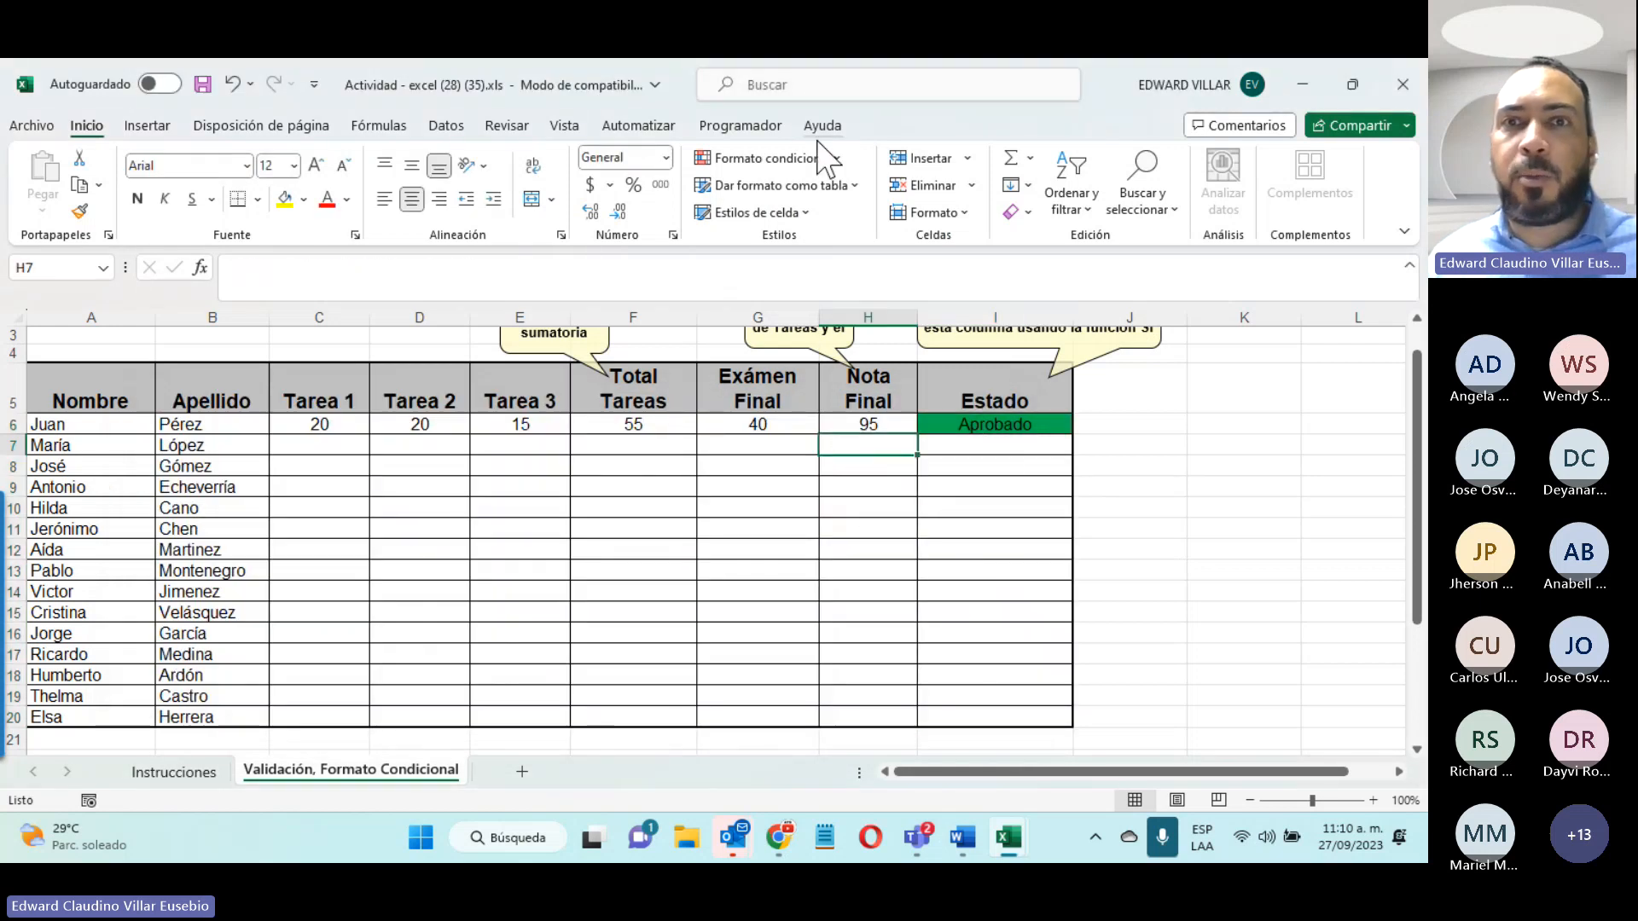
click(802, 159)
click(800, 472)
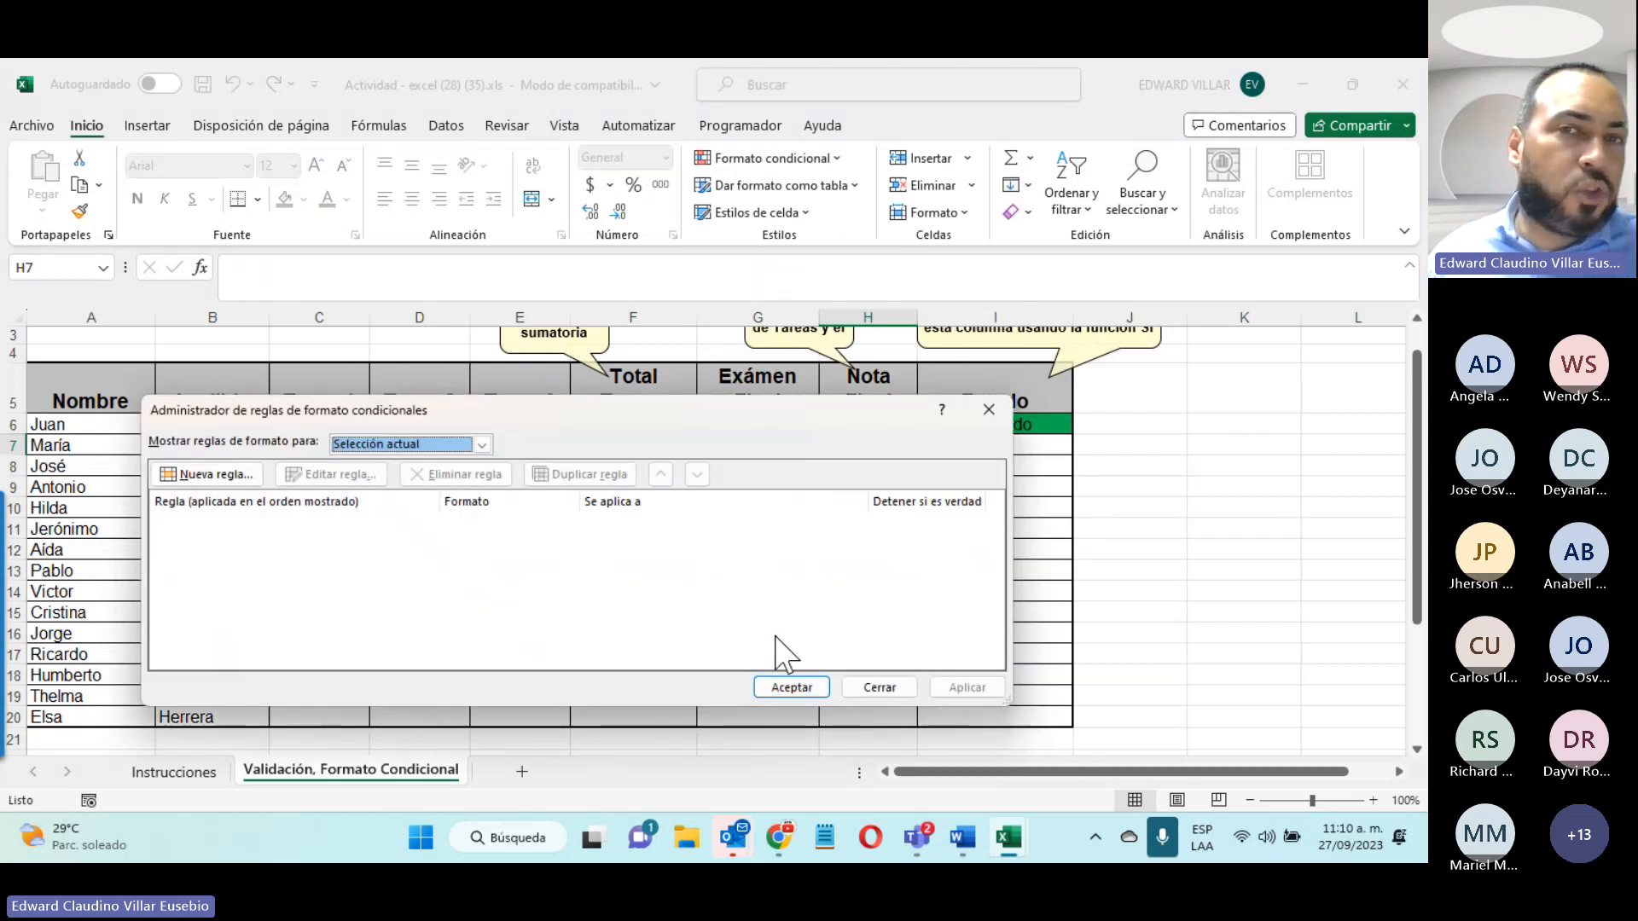
click(879, 687)
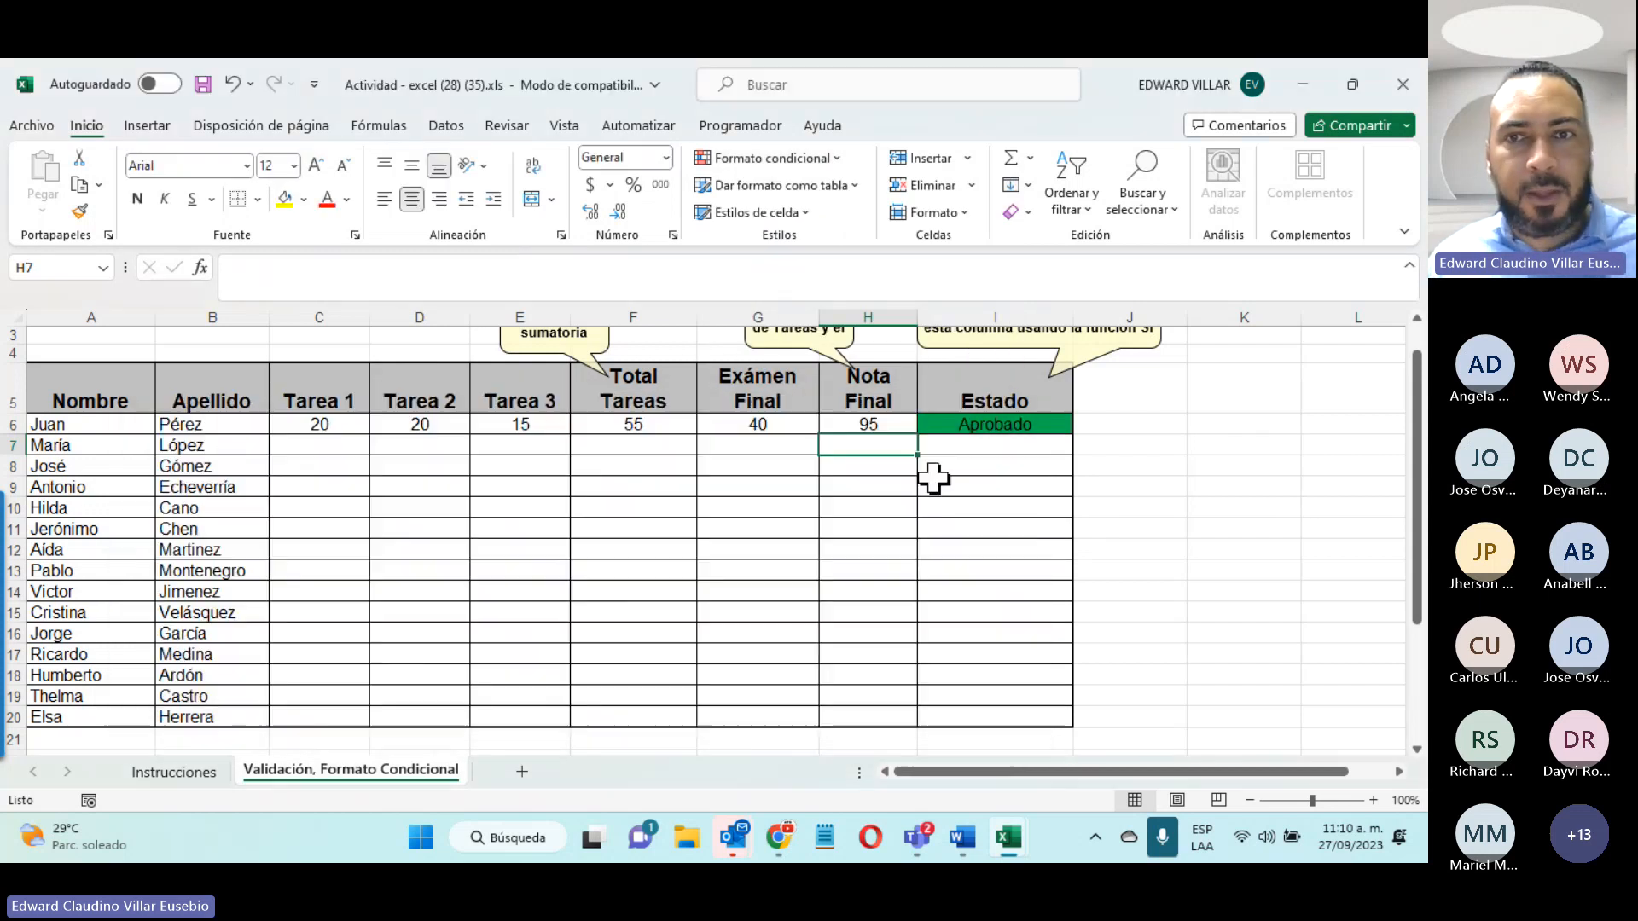
Step: Set the first student's Exámen Final grade (G6) to 0 to test the Reprobado rule and restore it to 40
click(755, 426)
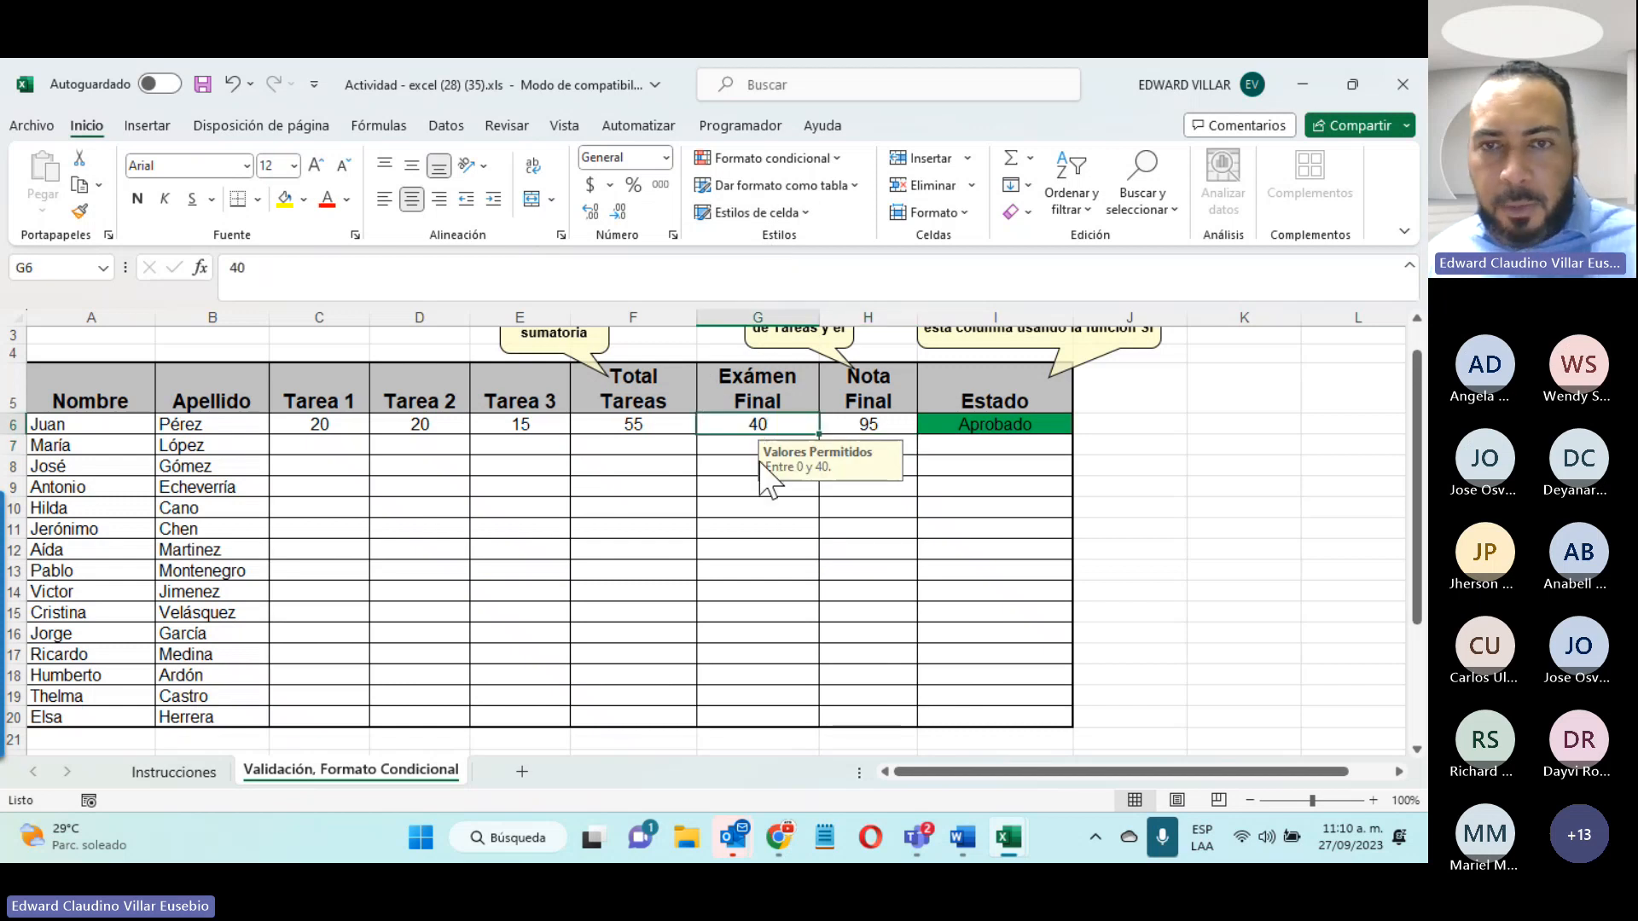
text(0)
key(Return)
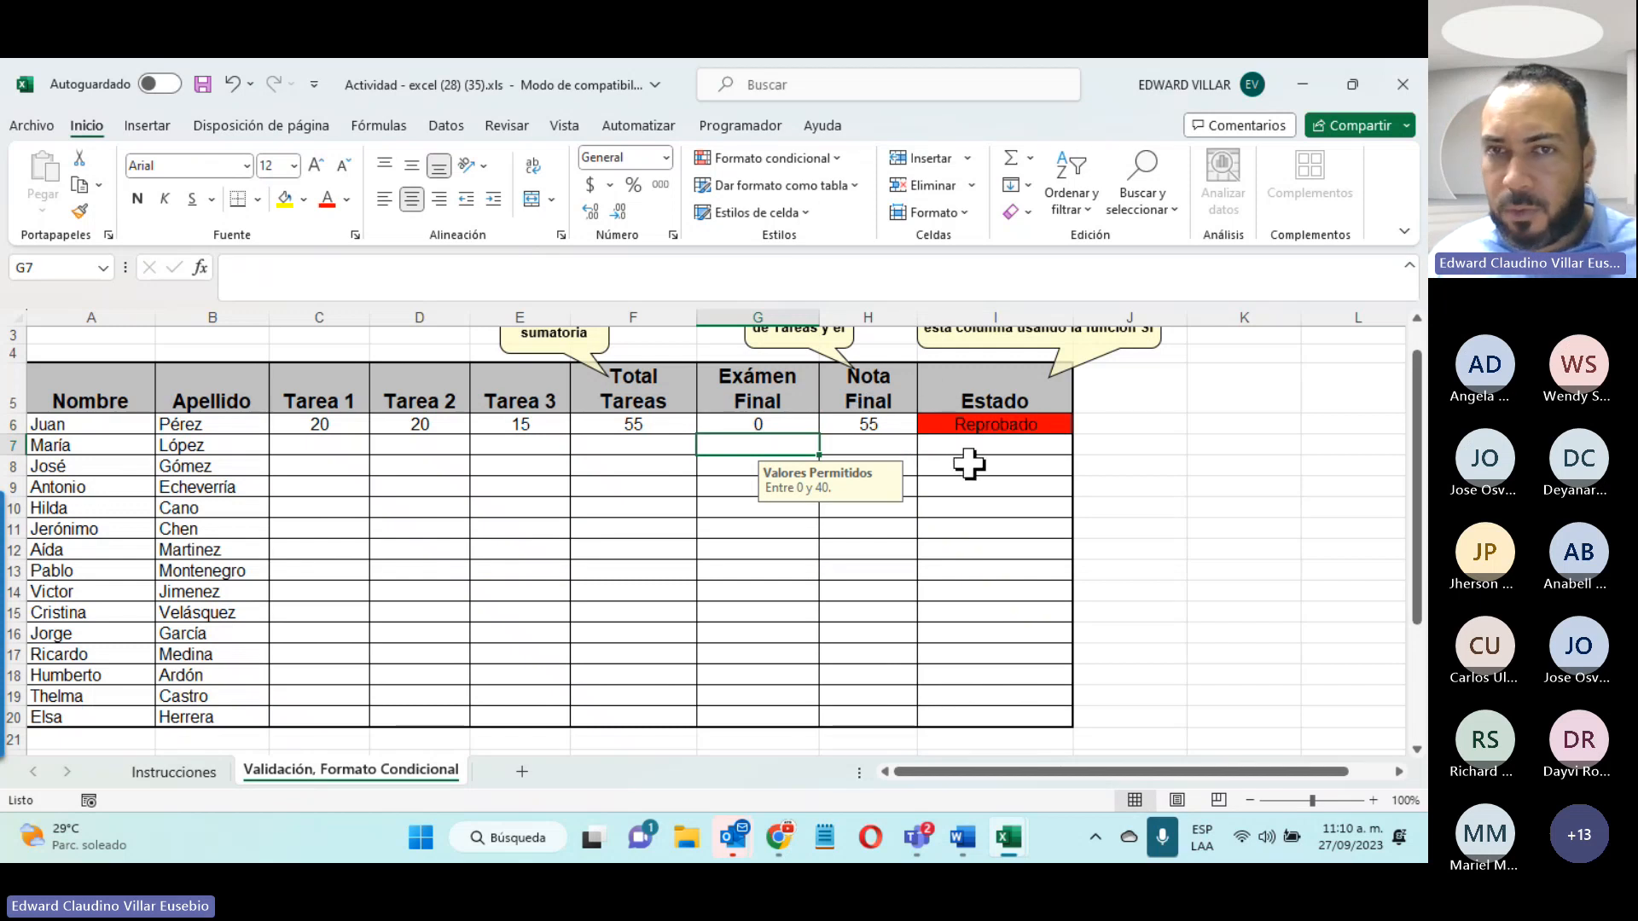
click(766, 424)
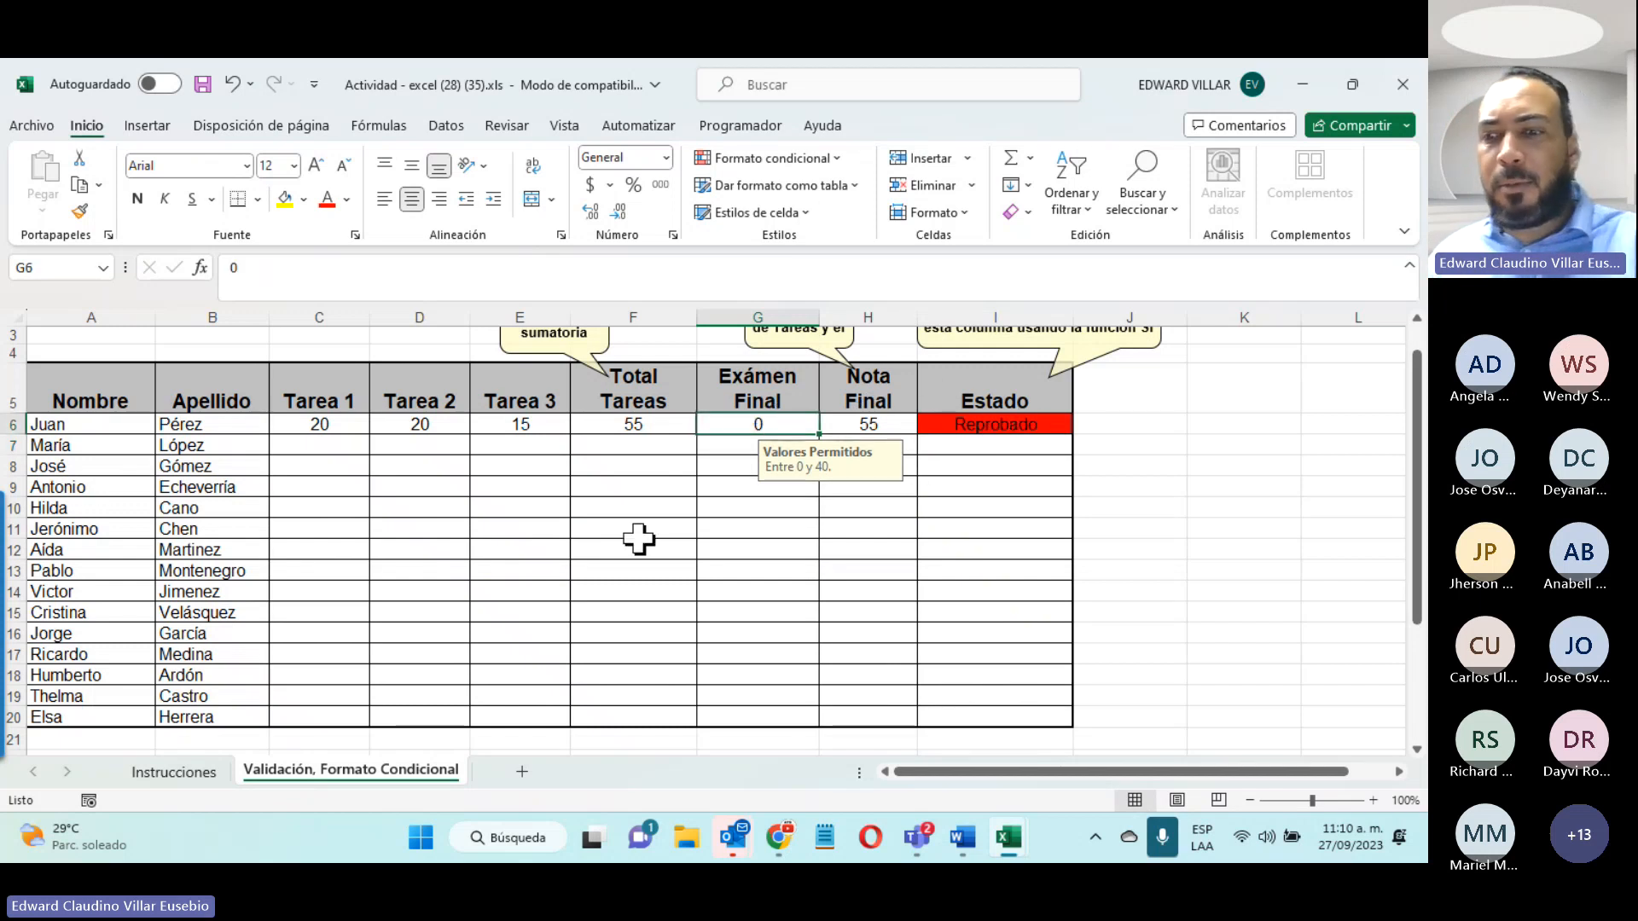
text(40)
key(Return)
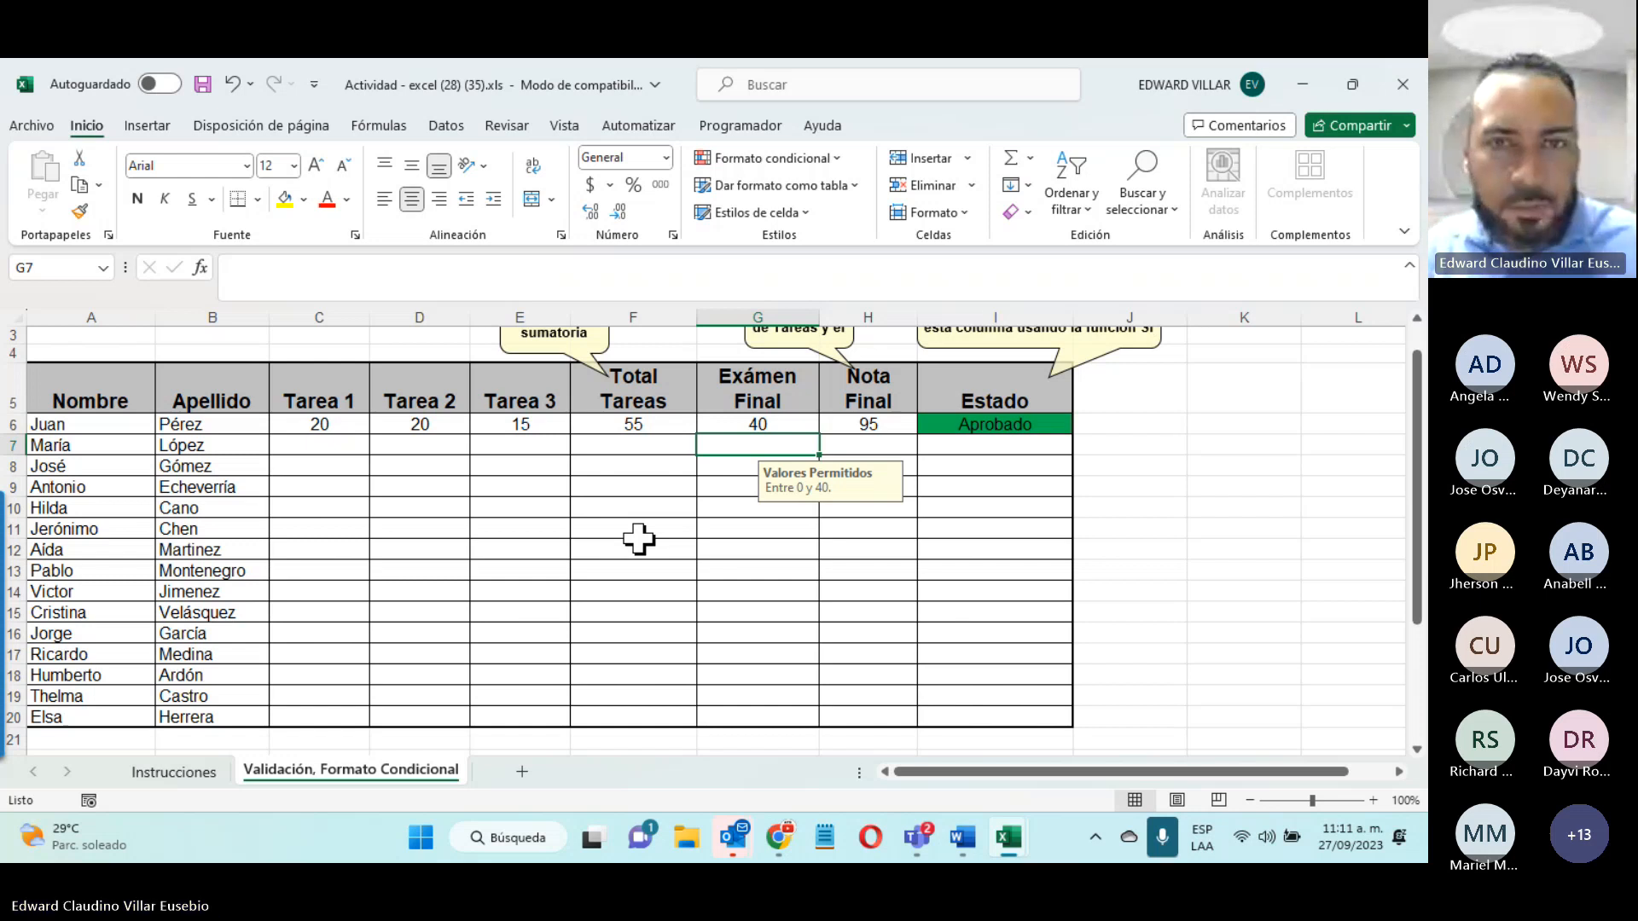
key(Tab)
key(Tab)
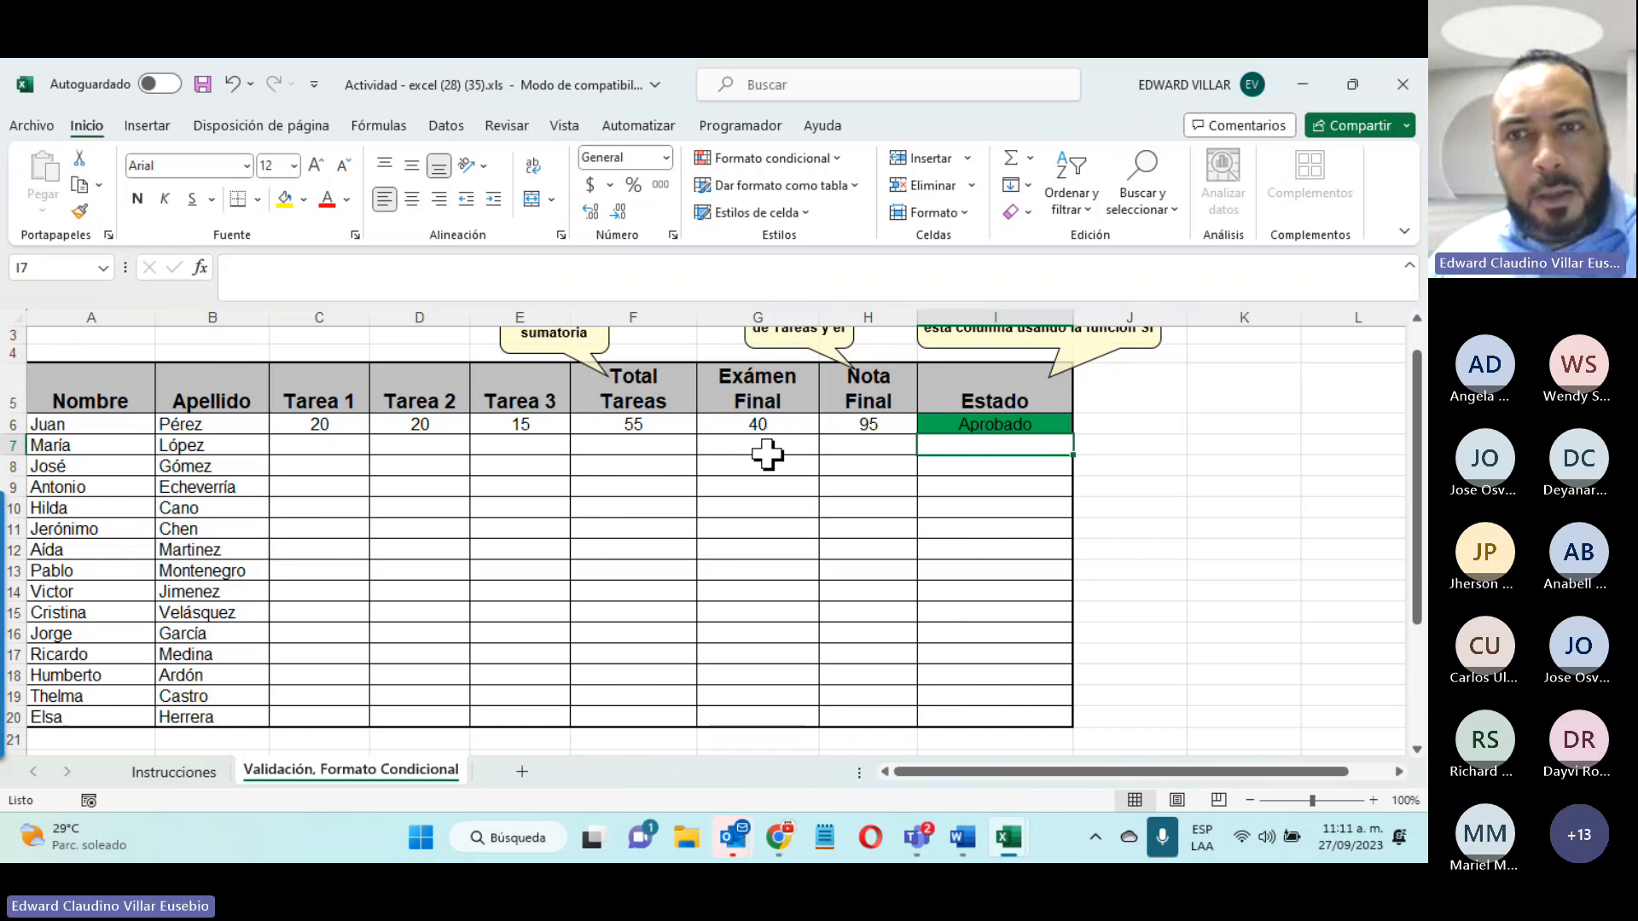
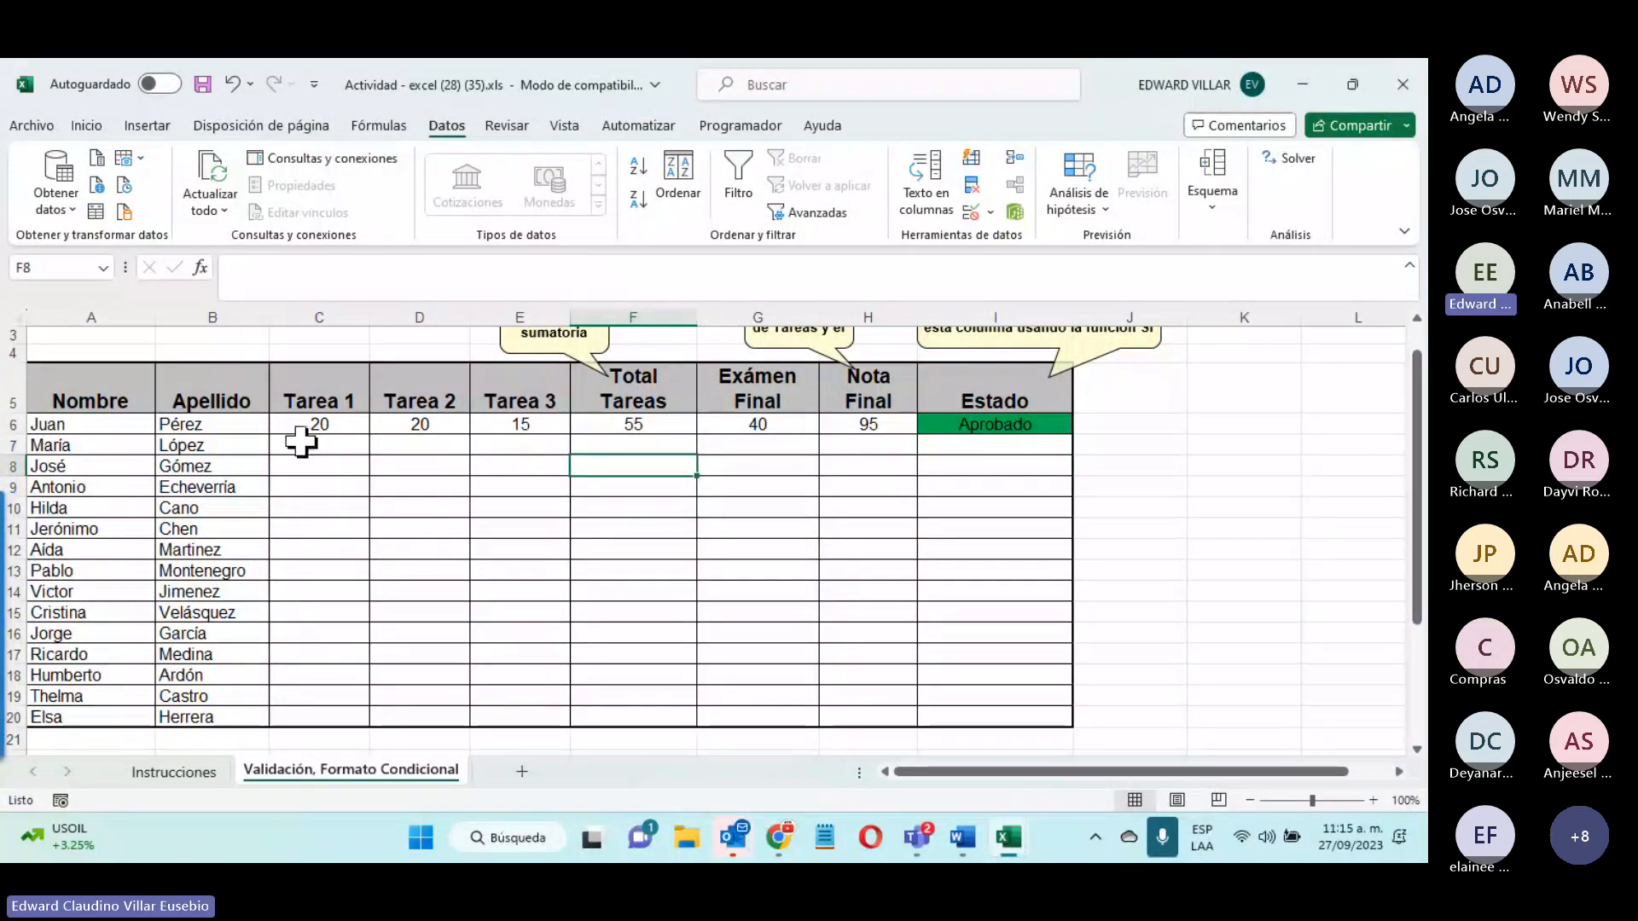
Step: Unlock the Tarea 1 to Tarea 3 grade cells C6:E20 by turning off their Bloqueada protection
drag(307, 424, 504, 717)
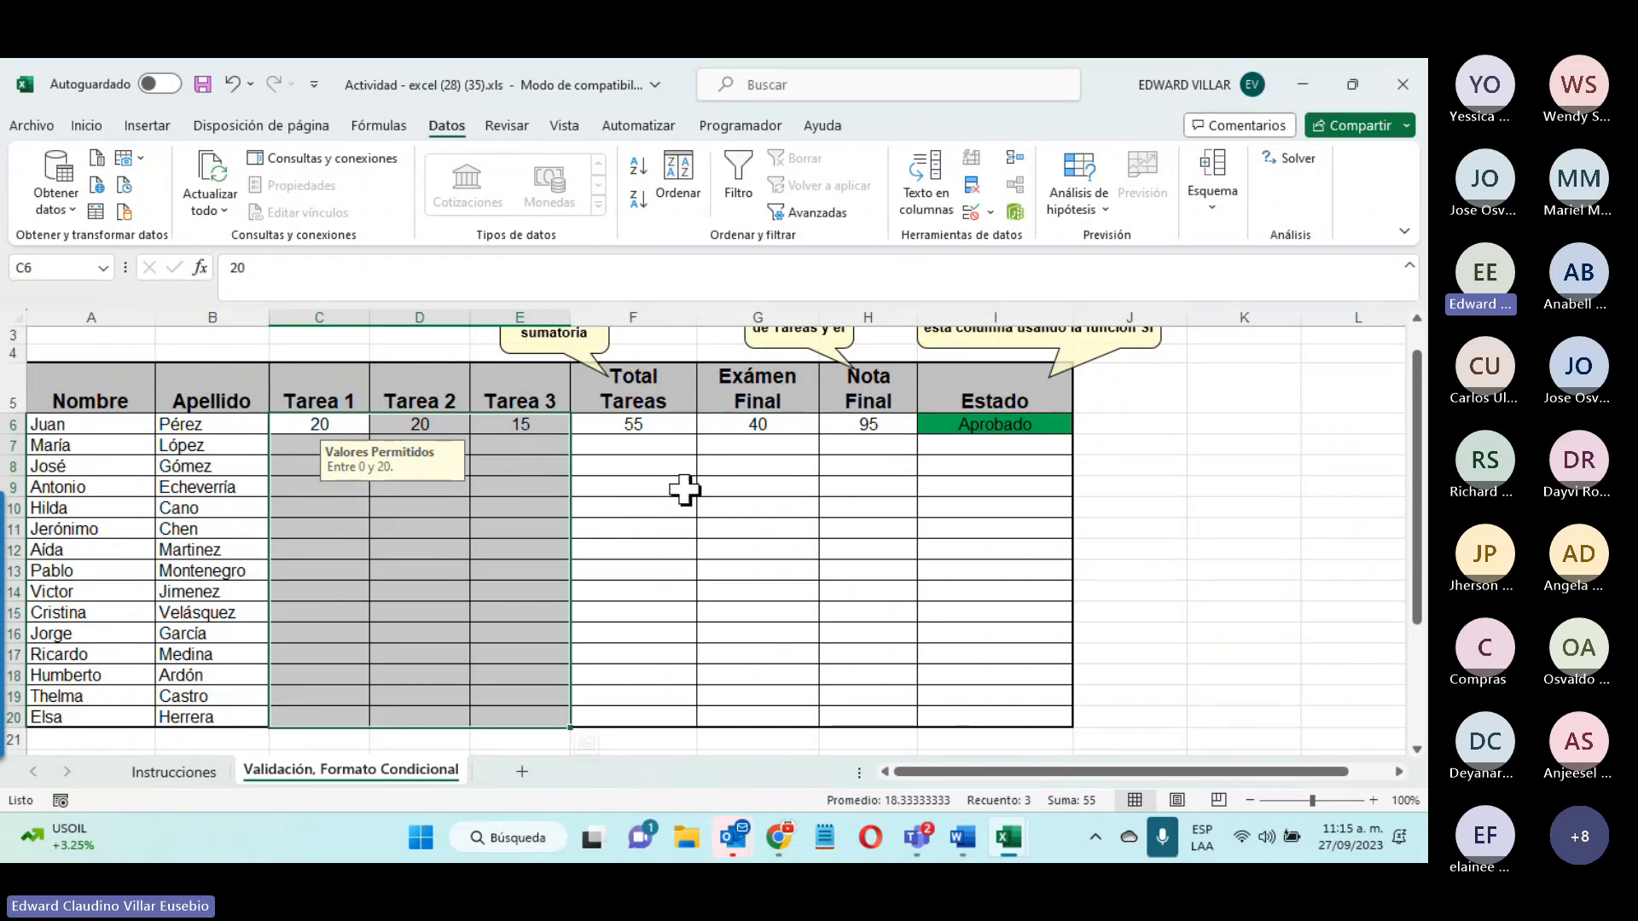
click(609, 419)
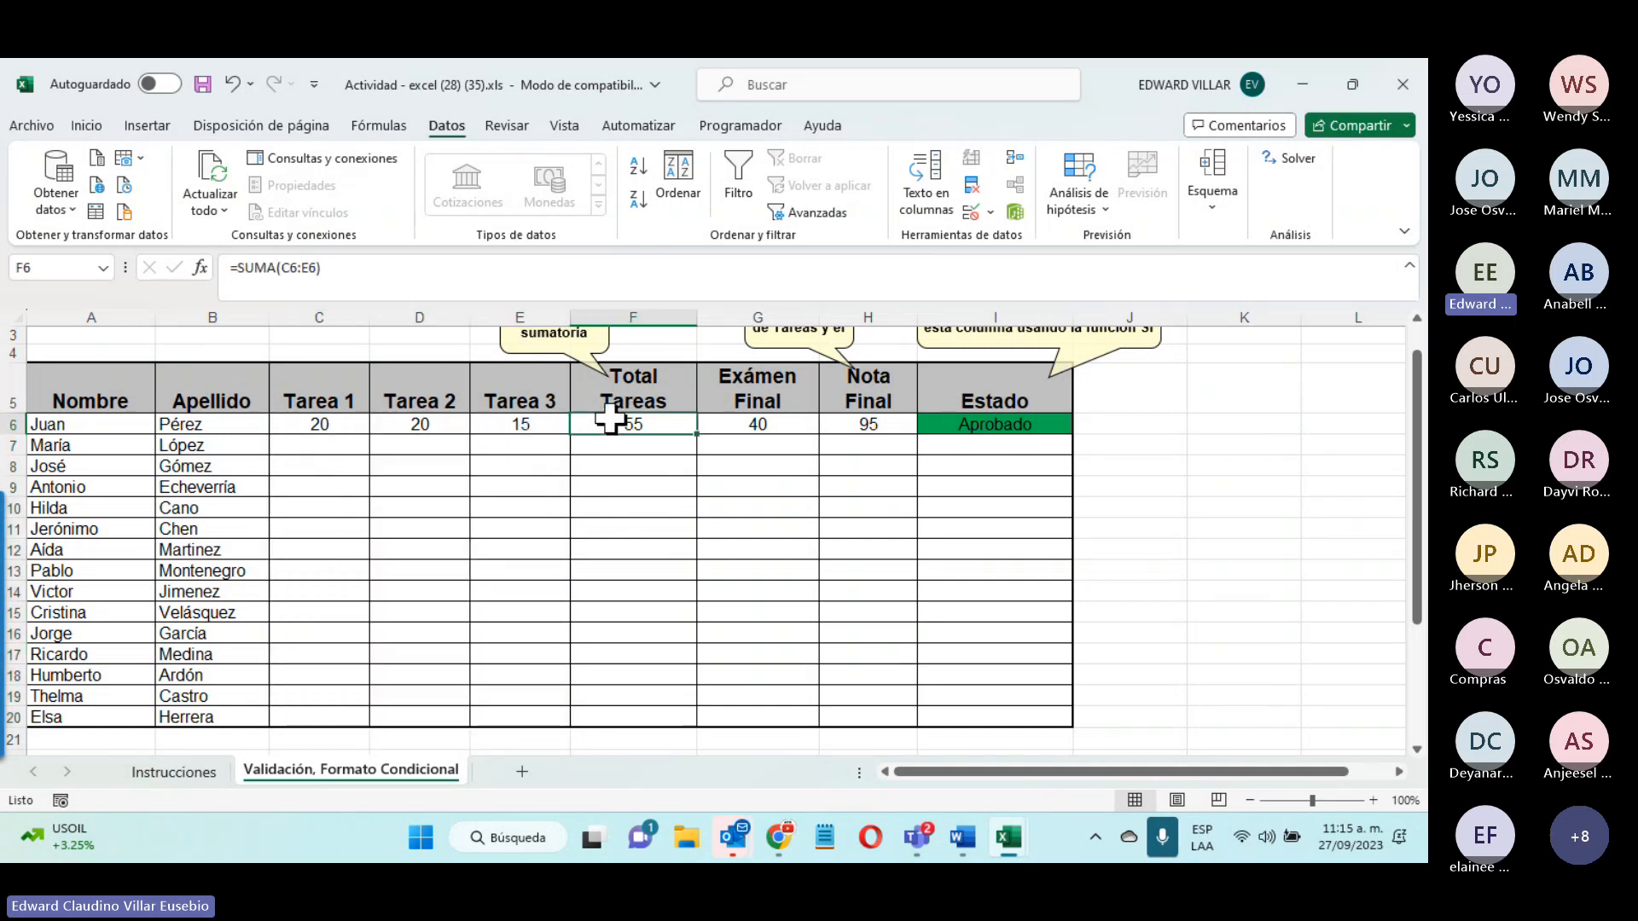
mouse_move(609, 419)
mouse_down()
mouse_move(597, 643)
mouse_move(589, 420)
mouse_up()
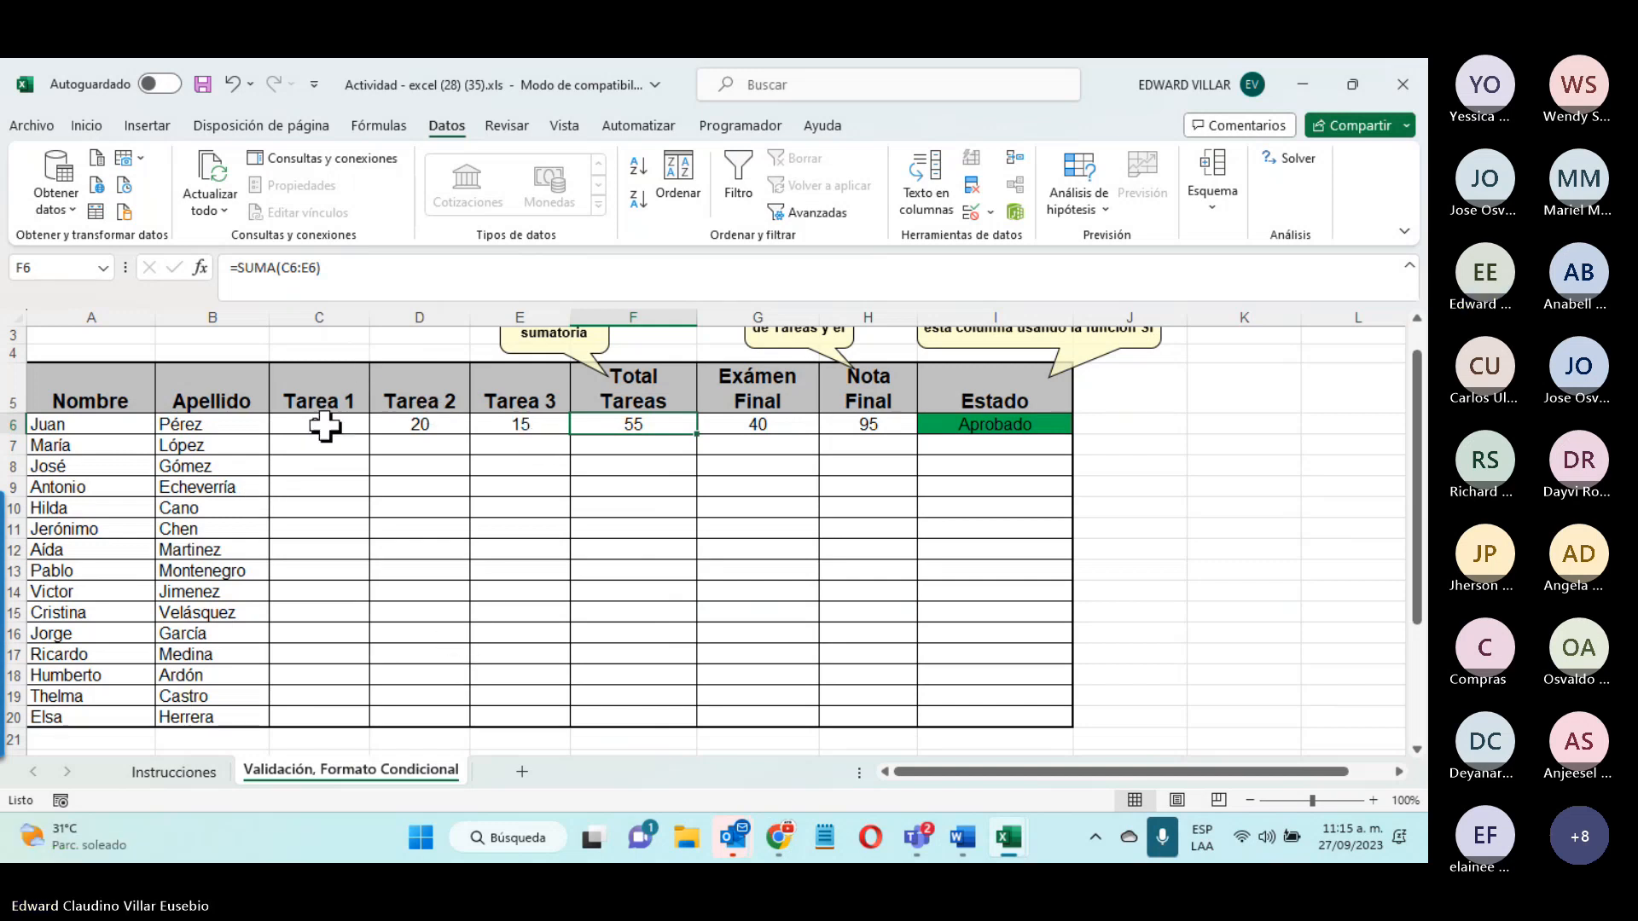
drag(324, 427, 513, 721)
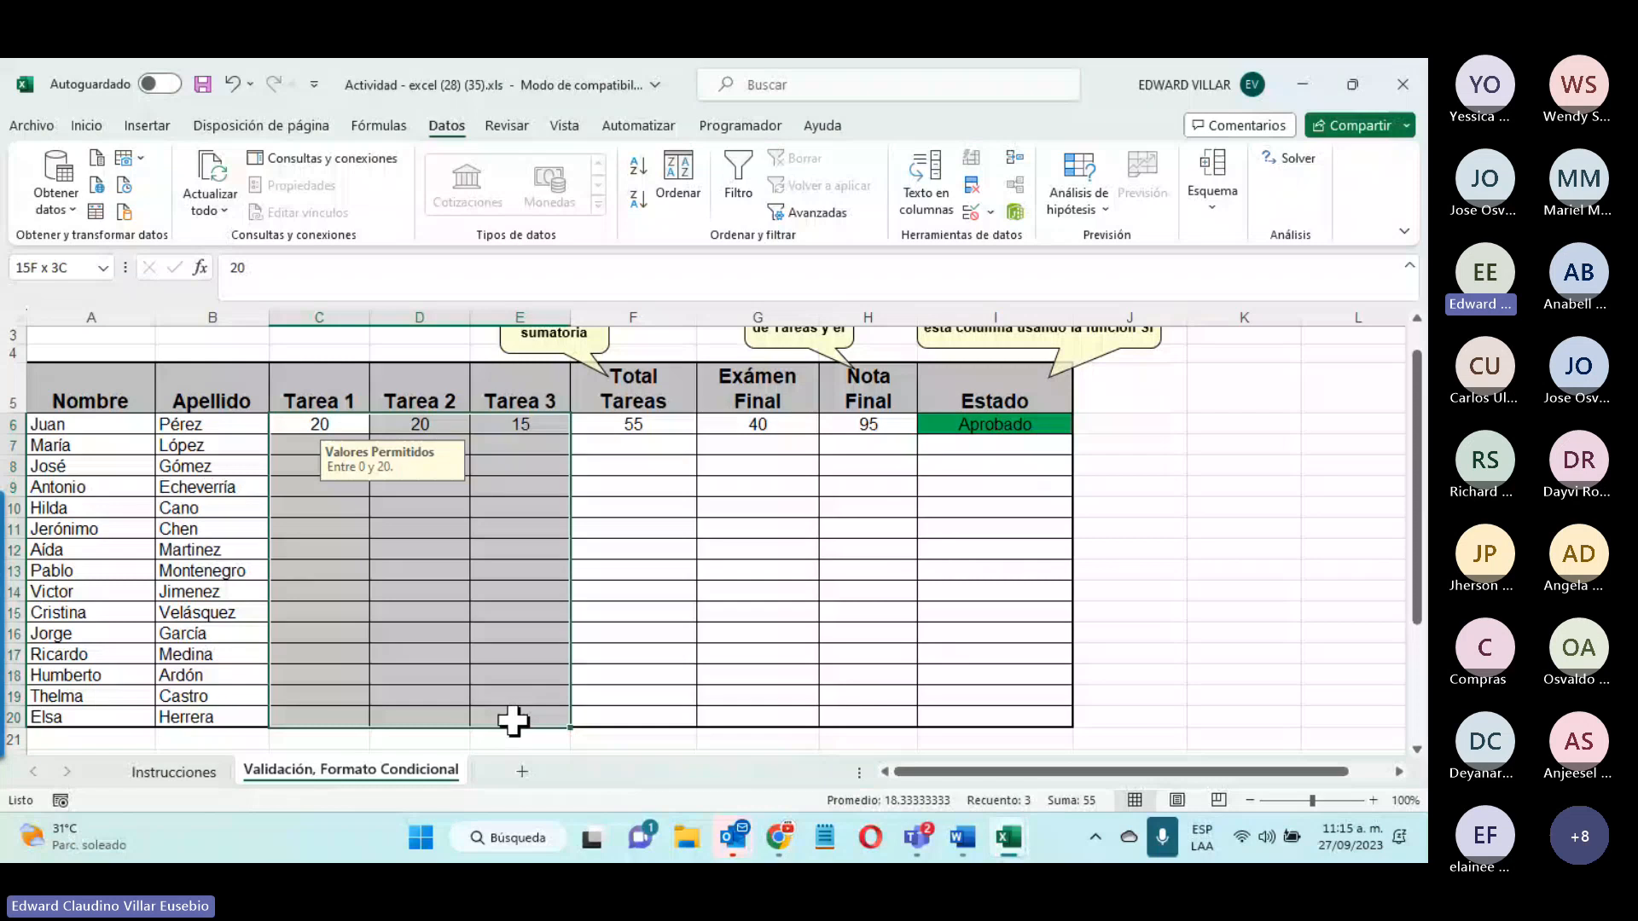
right_click(512, 721)
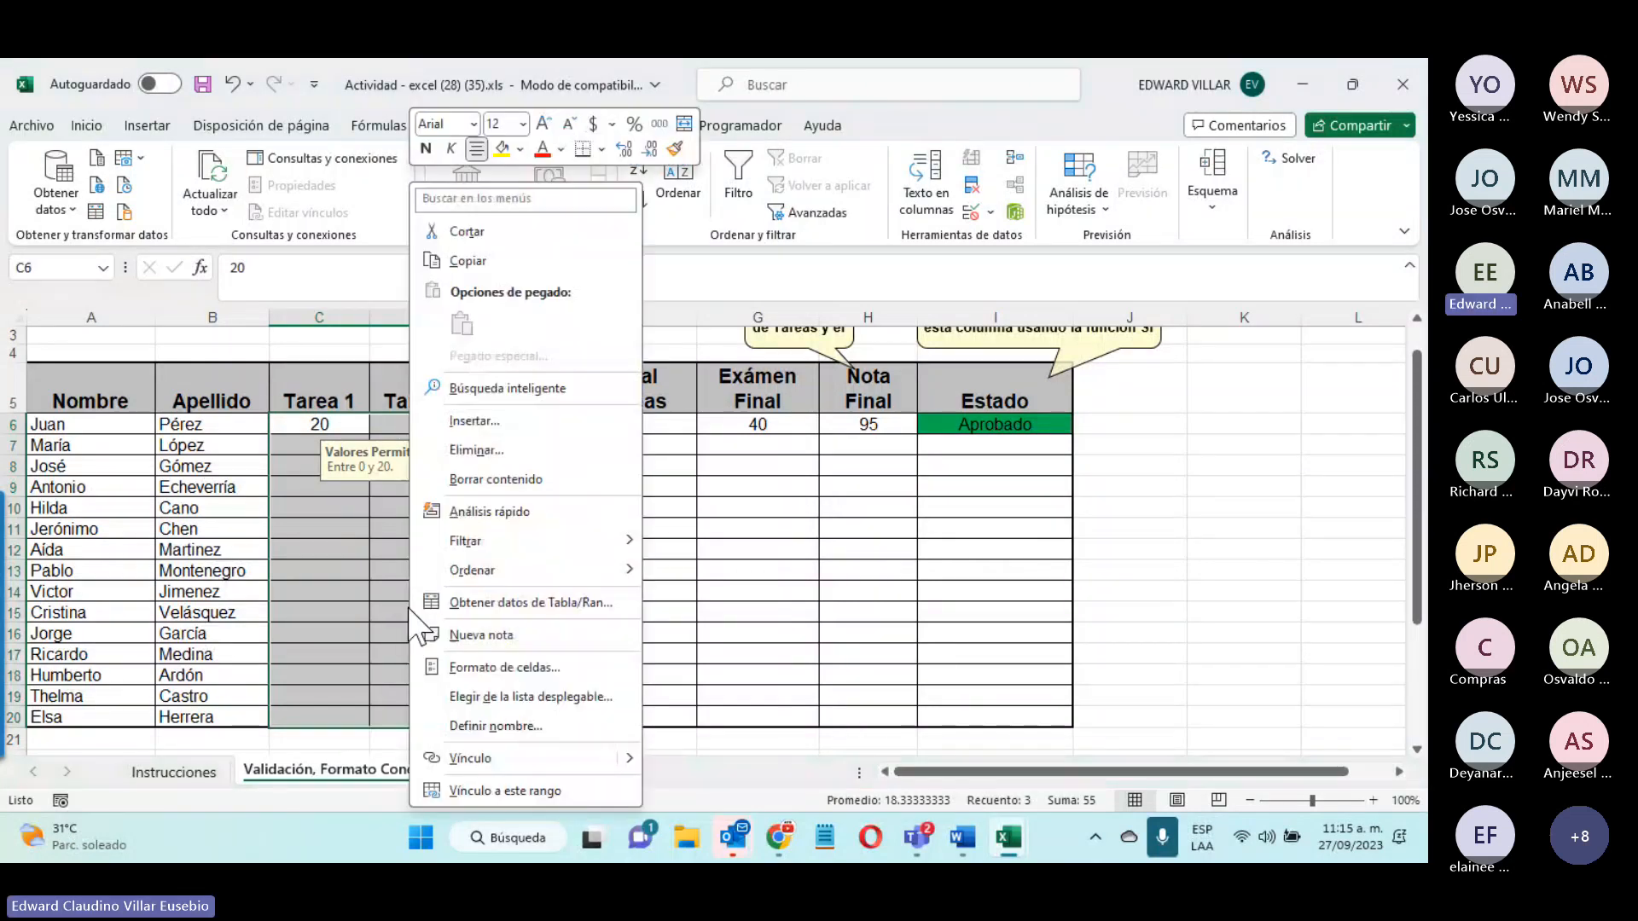
click(491, 668)
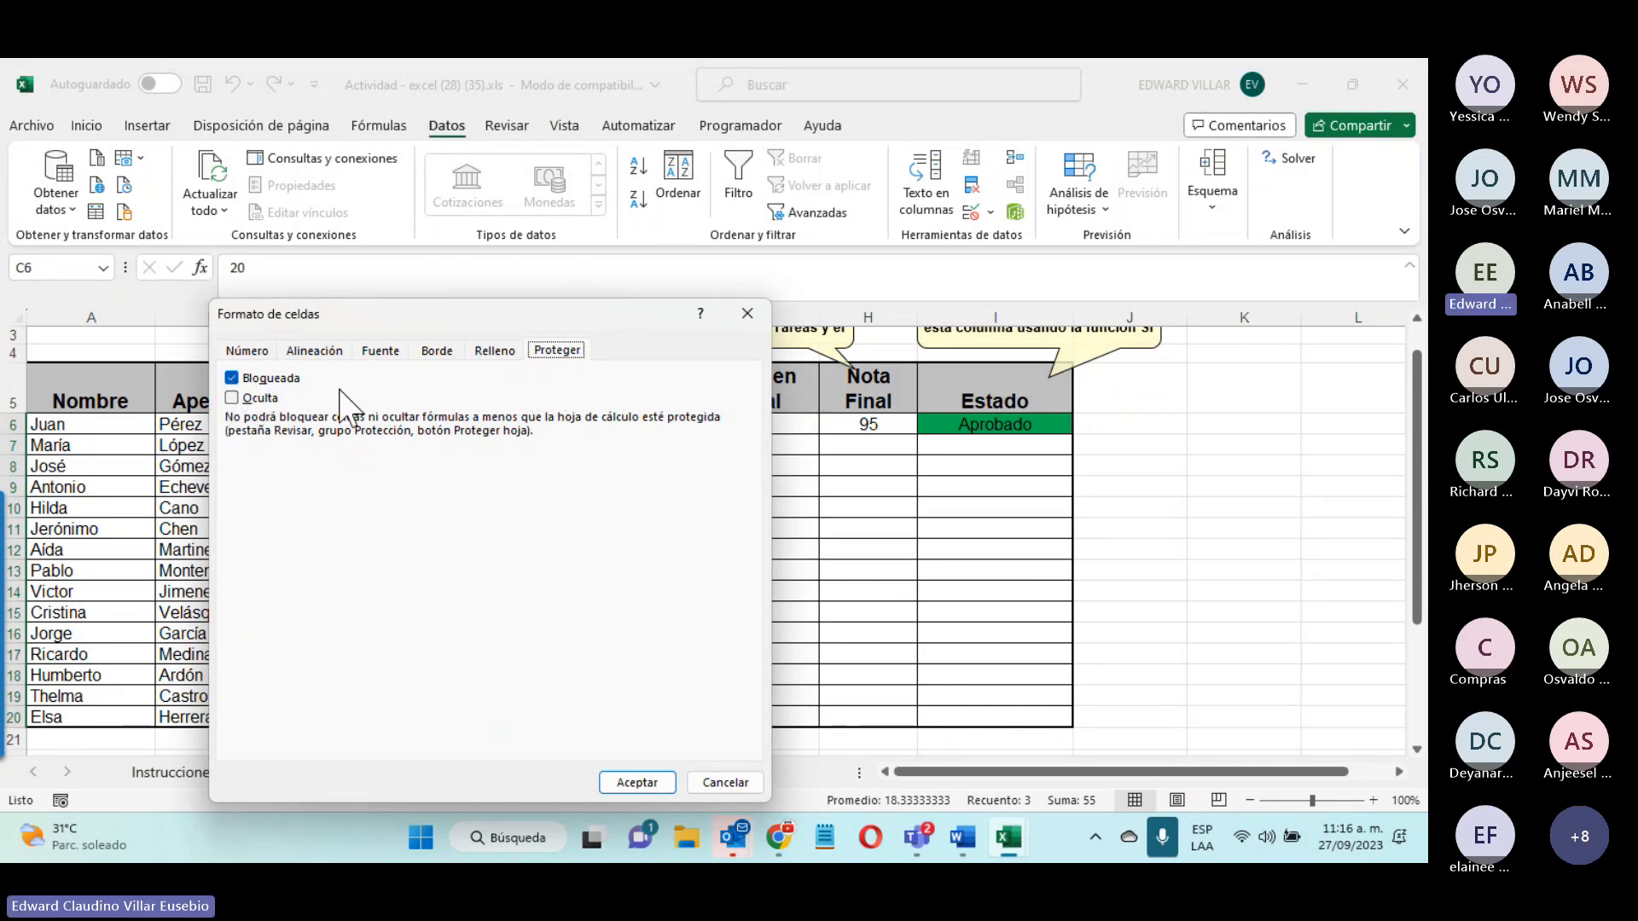
click(232, 378)
drag(460, 317, 842, 256)
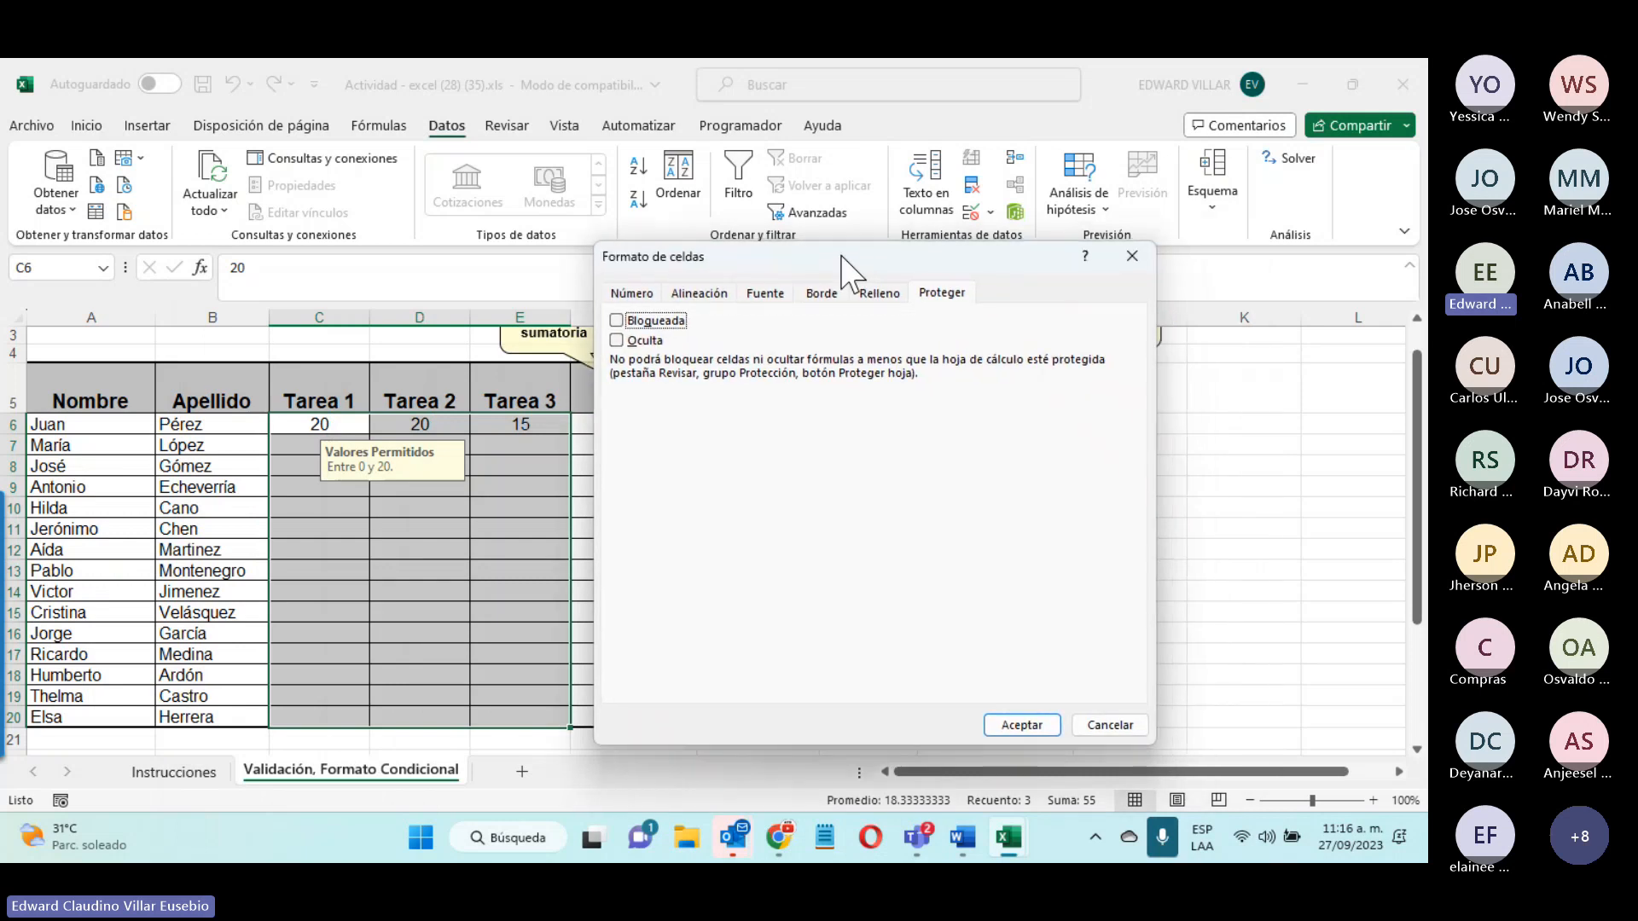
click(1014, 725)
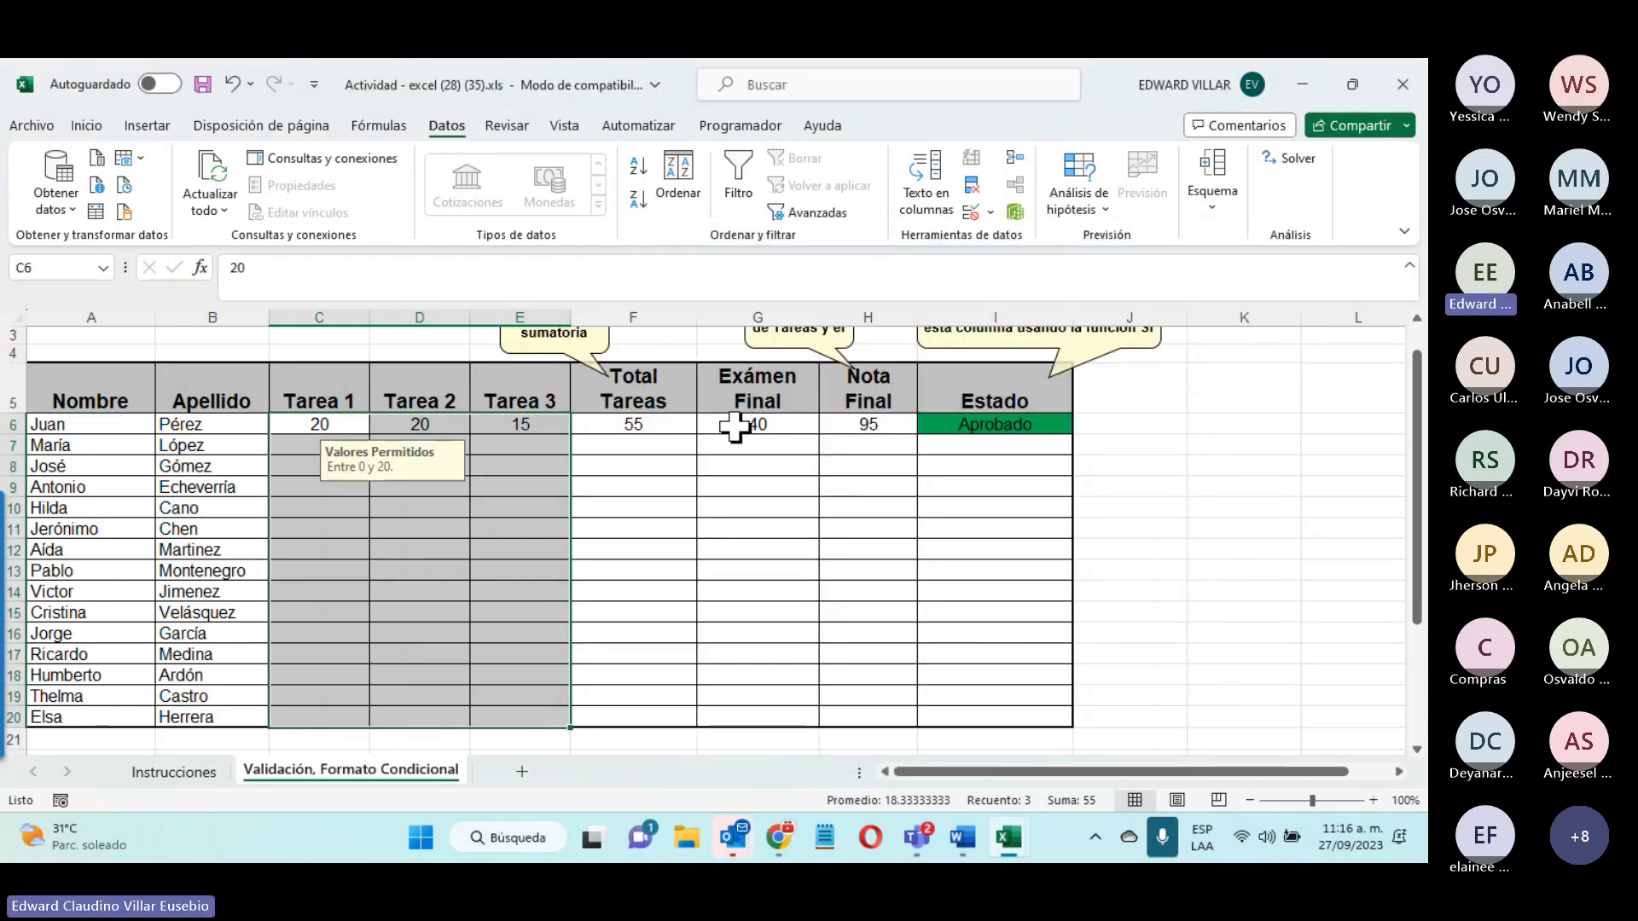
Step: Unlock the Exámen Final grade cells G6:G20 by turning off their Bloqueada protection
drag(750, 425, 741, 718)
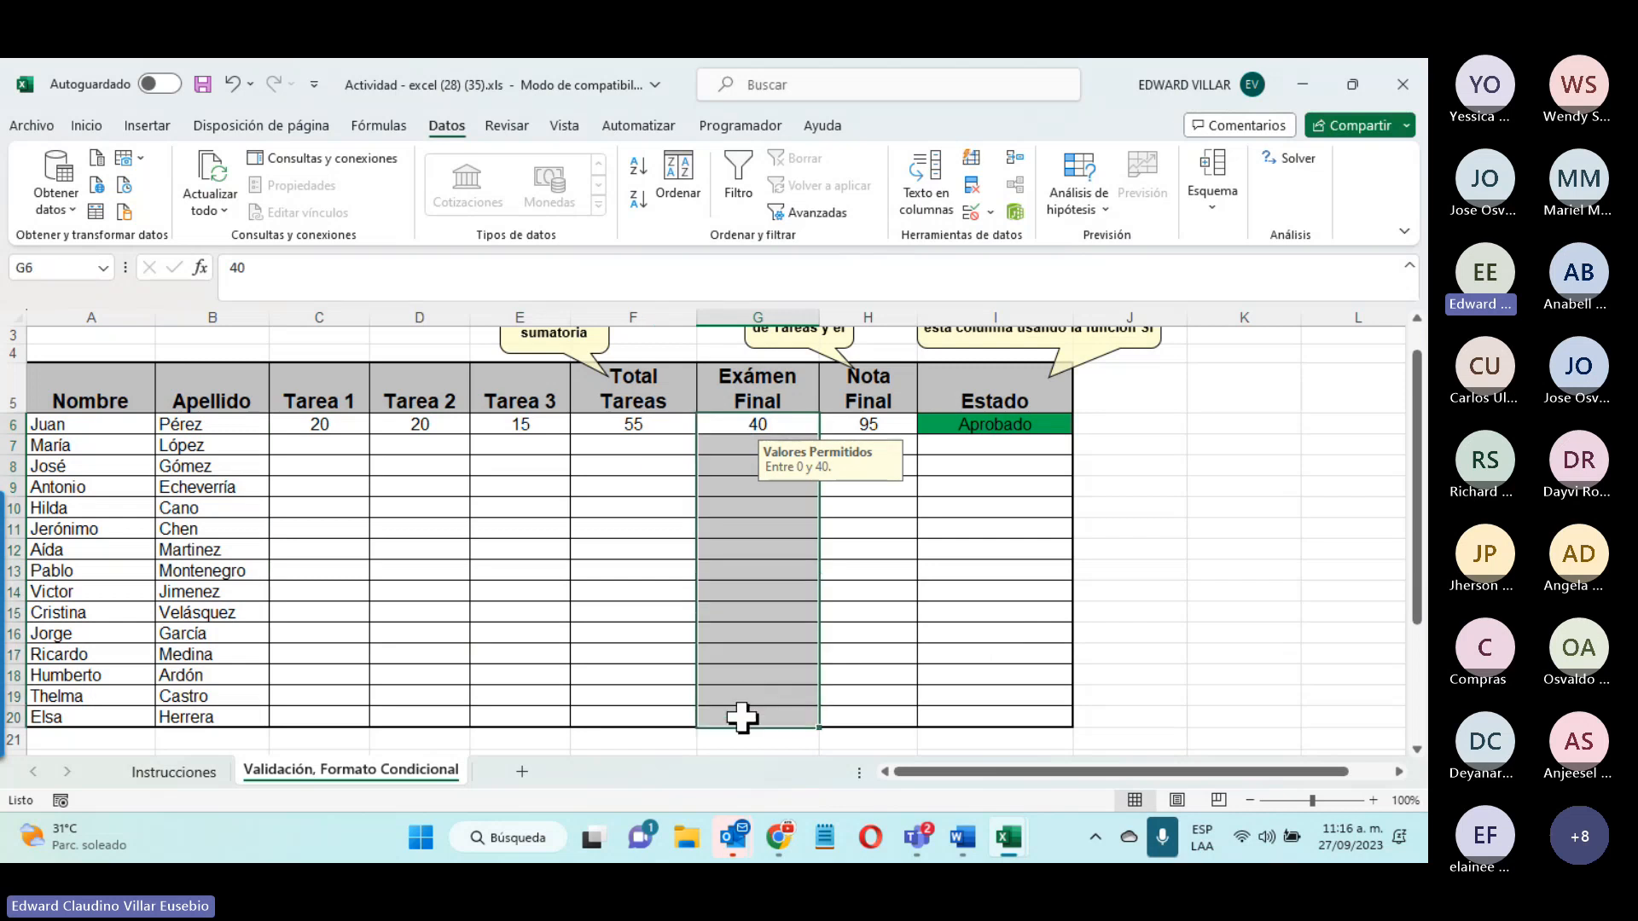
right_click(753, 611)
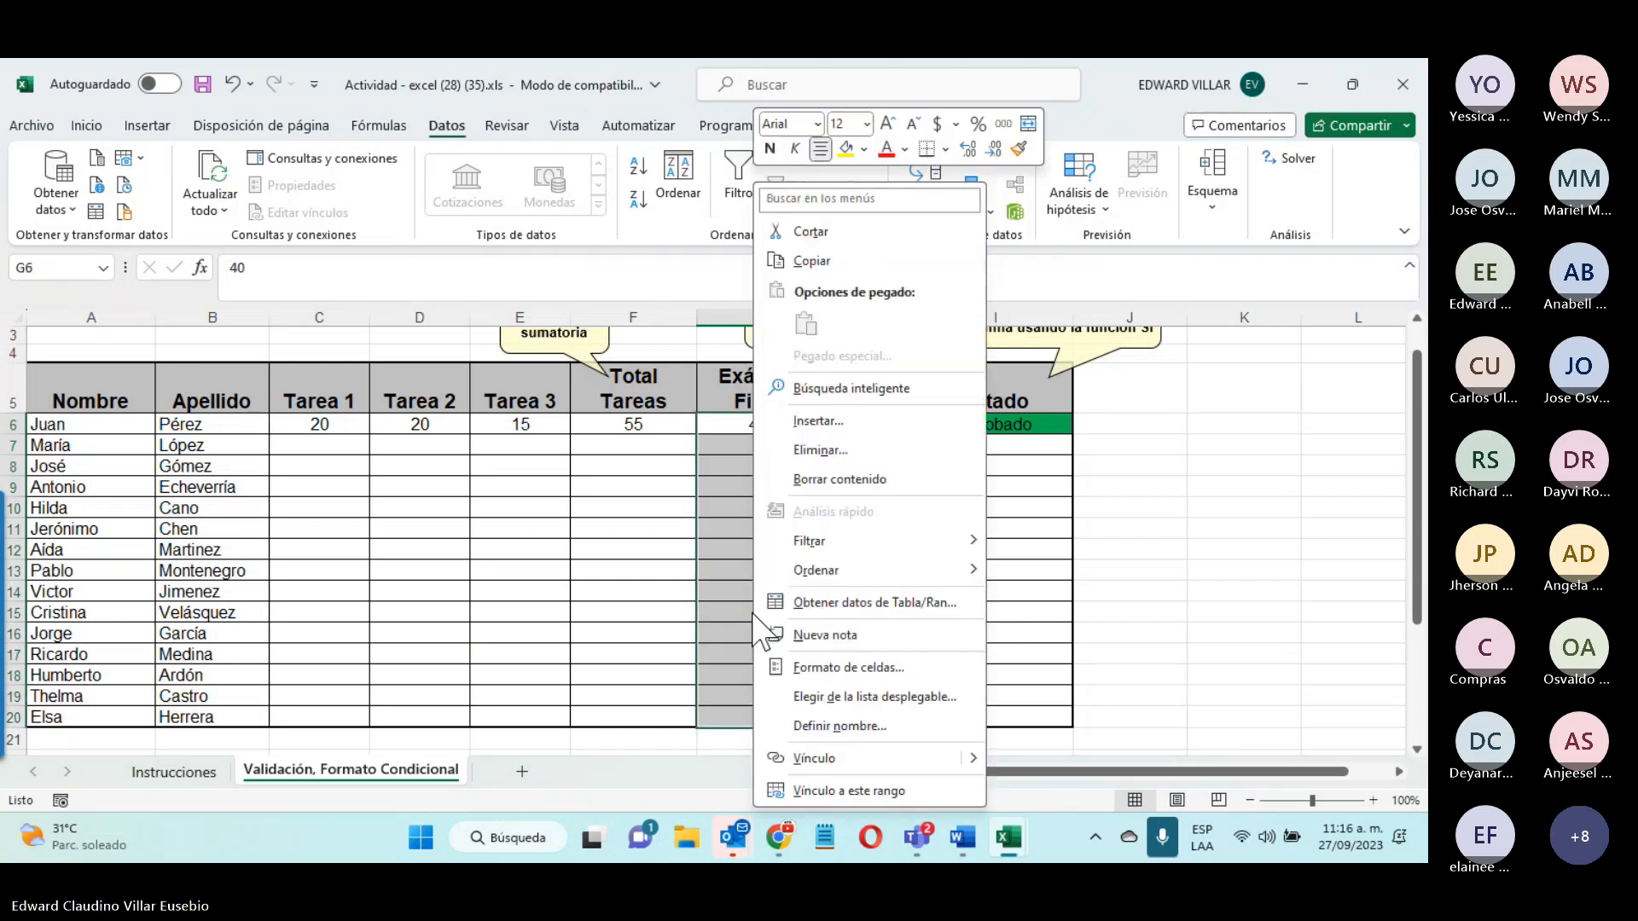
click(850, 670)
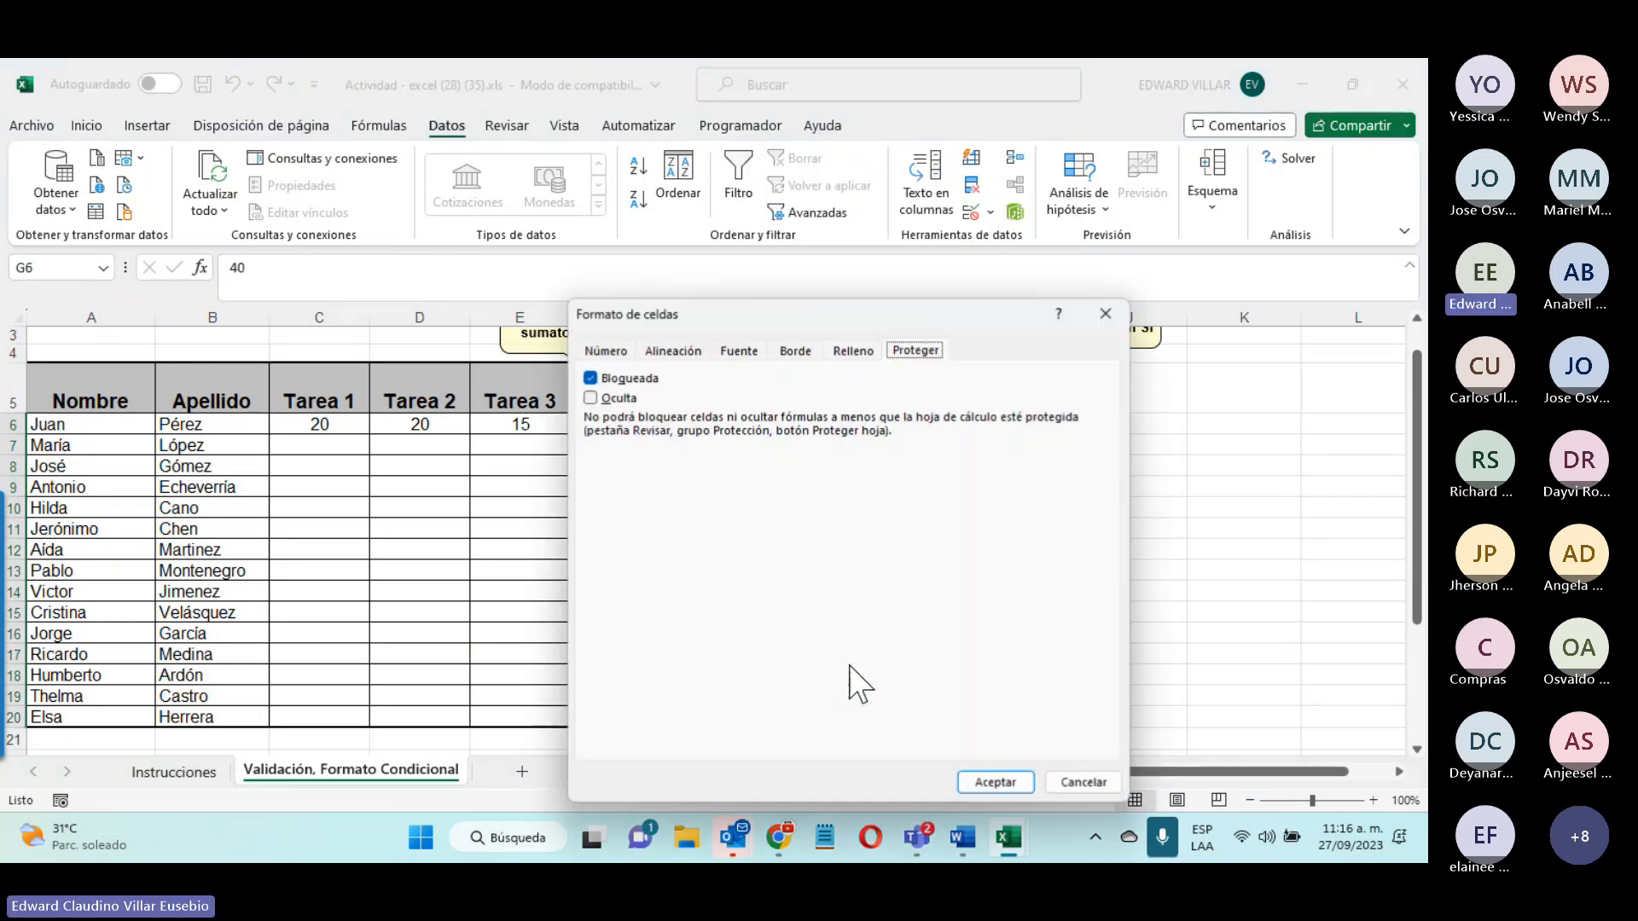
click(629, 380)
click(981, 783)
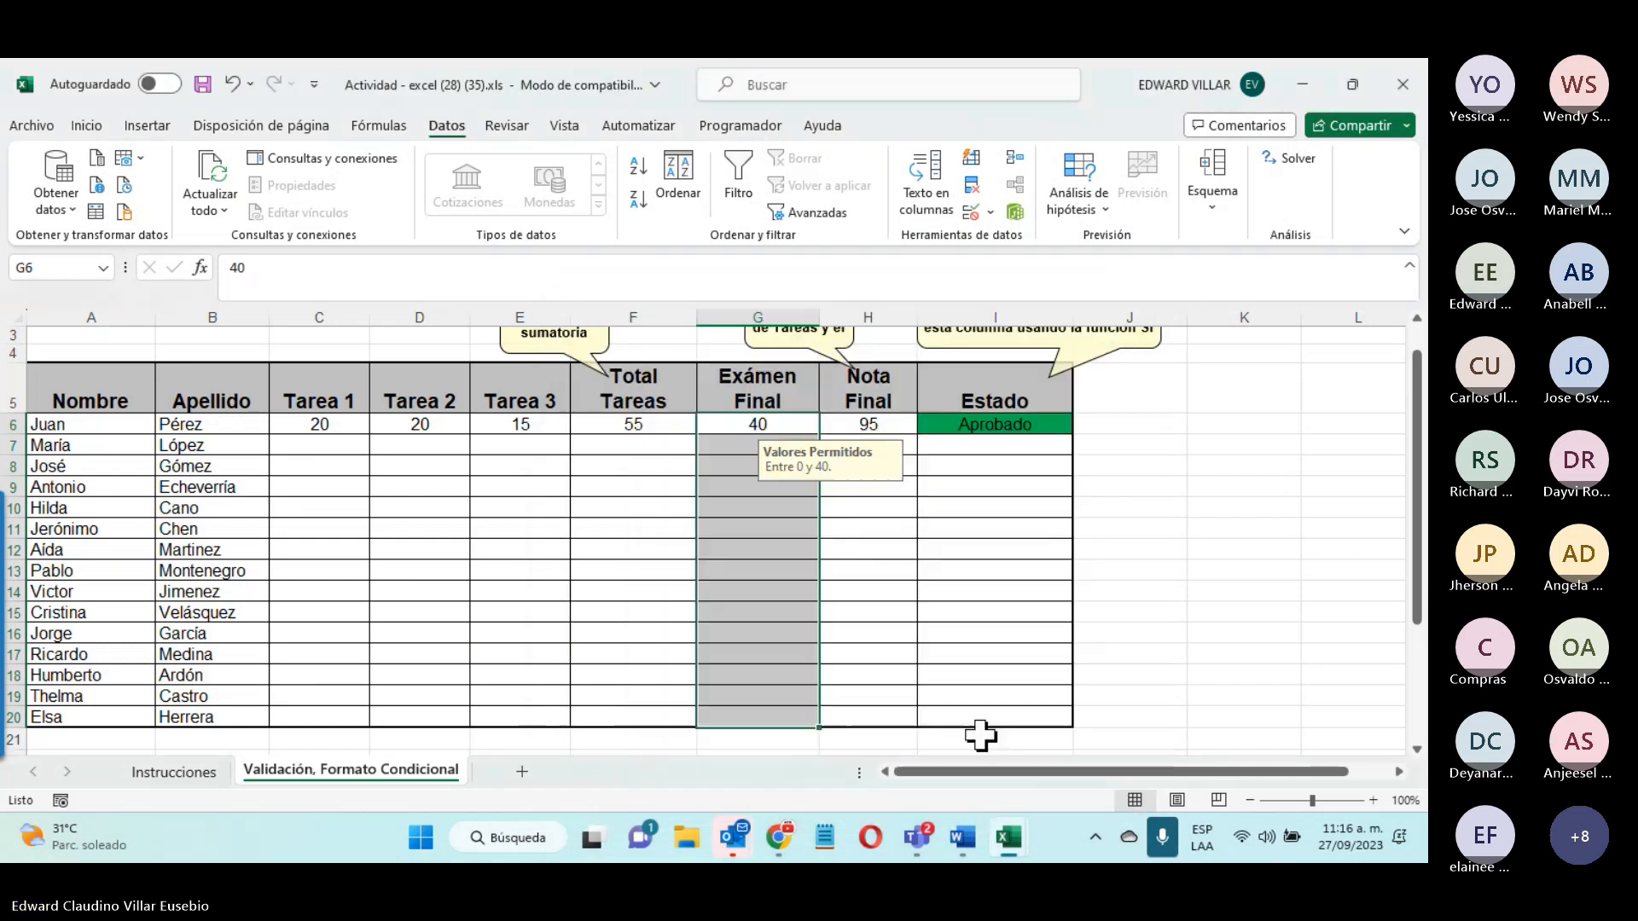
Step: Check the Bloqueada protection setting of the Tarea 1 to Tarea 3 grade cells C6:E20
drag(322, 424, 502, 717)
right_click(503, 576)
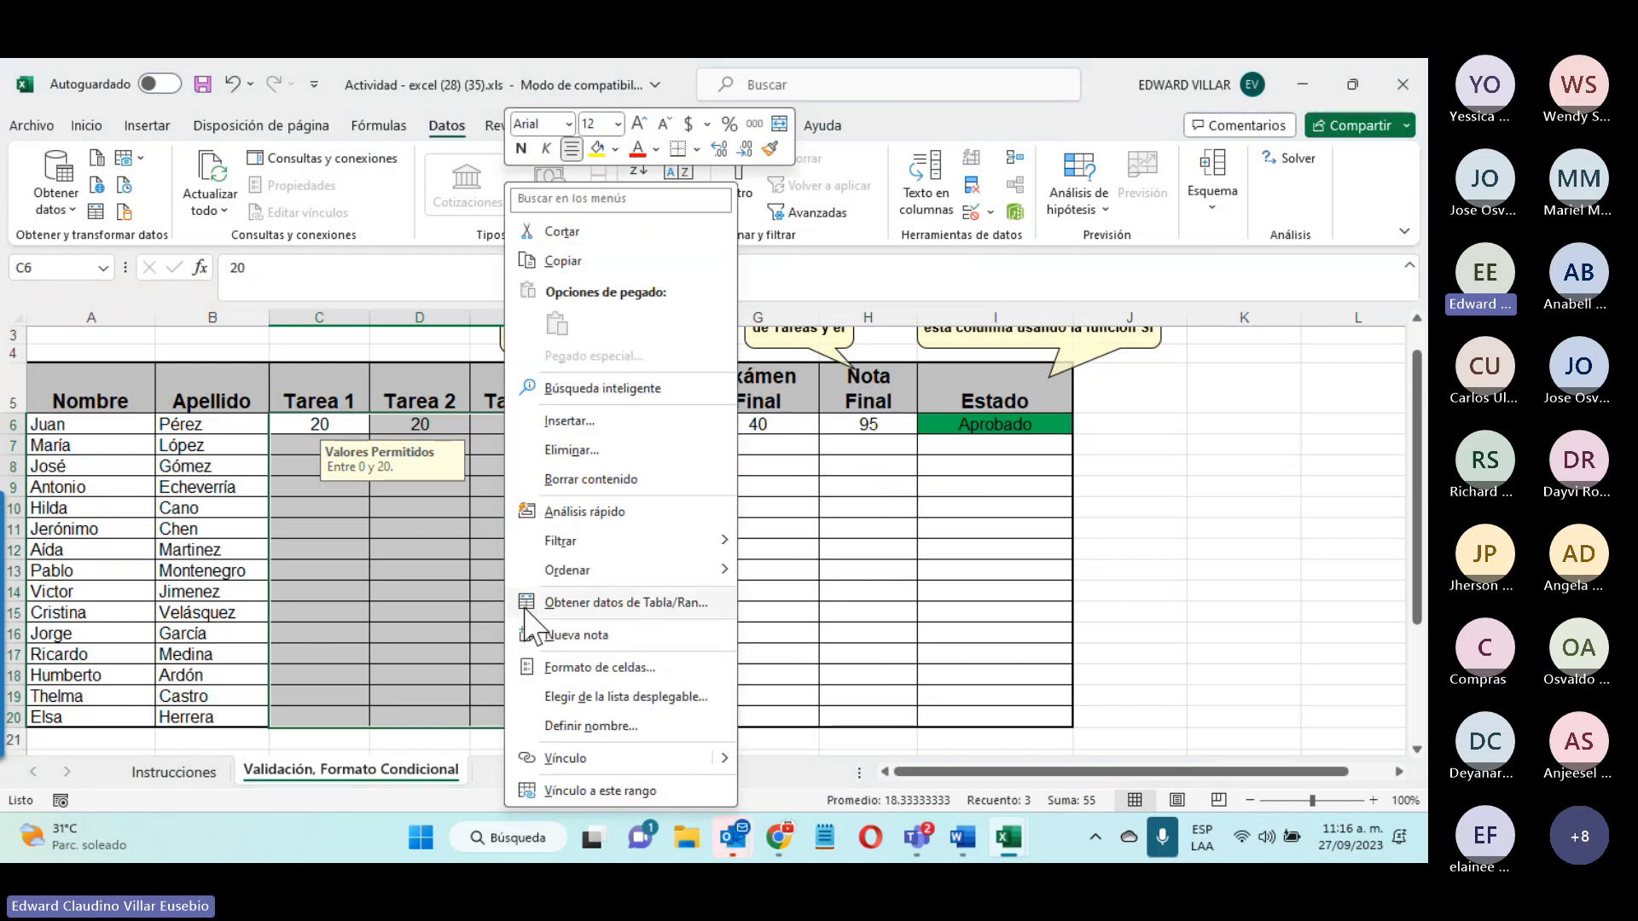
click(603, 674)
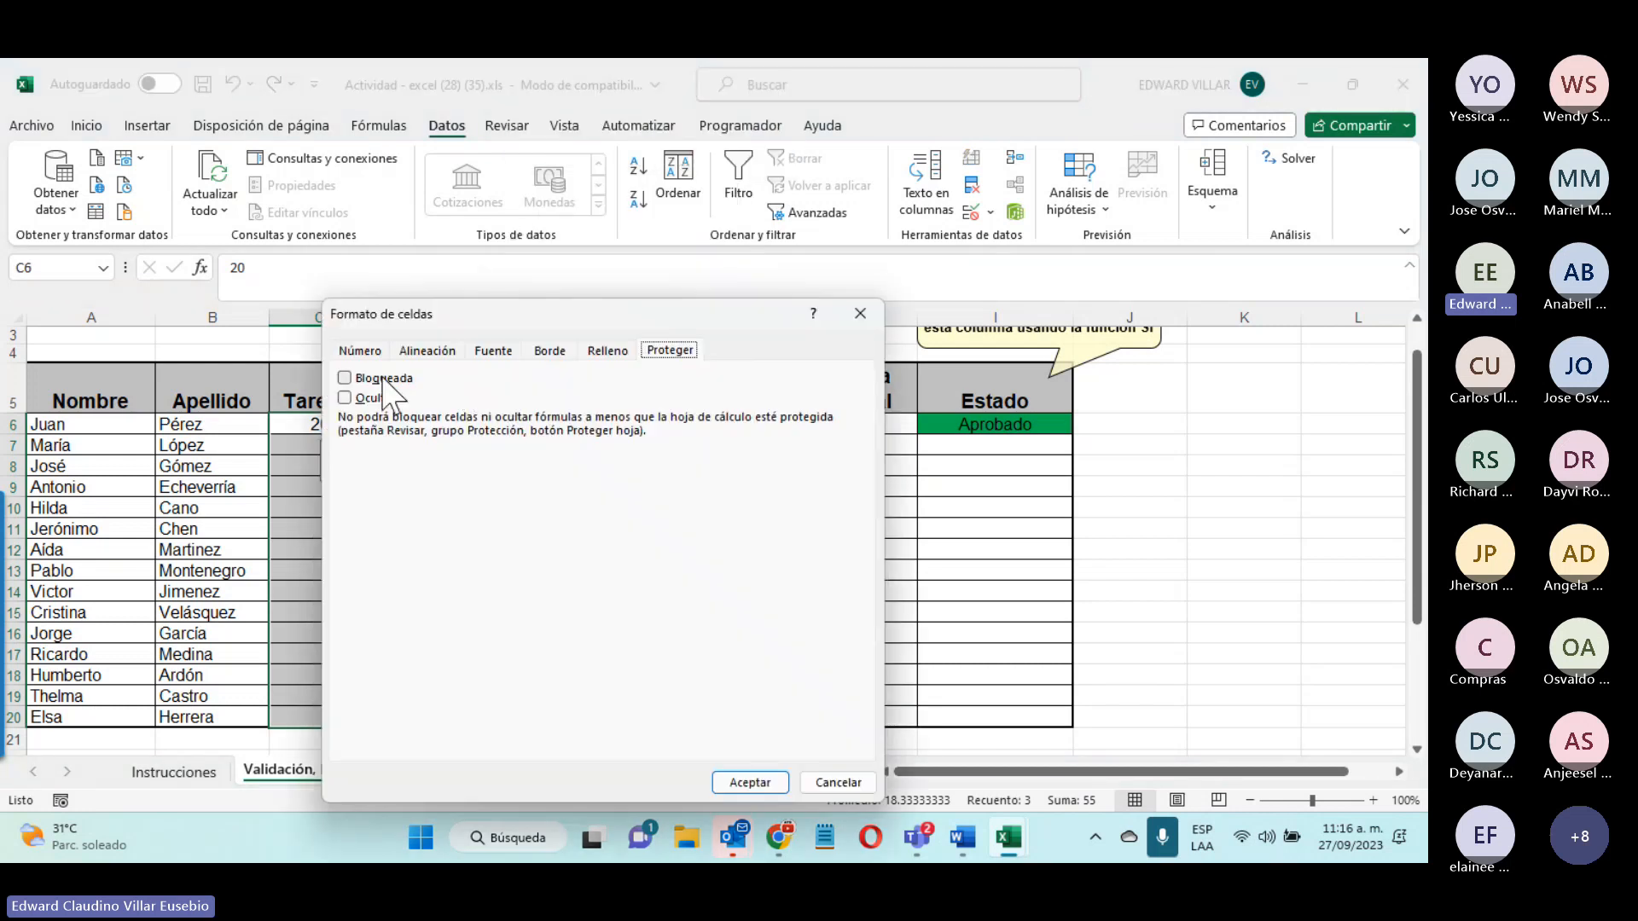
click(743, 780)
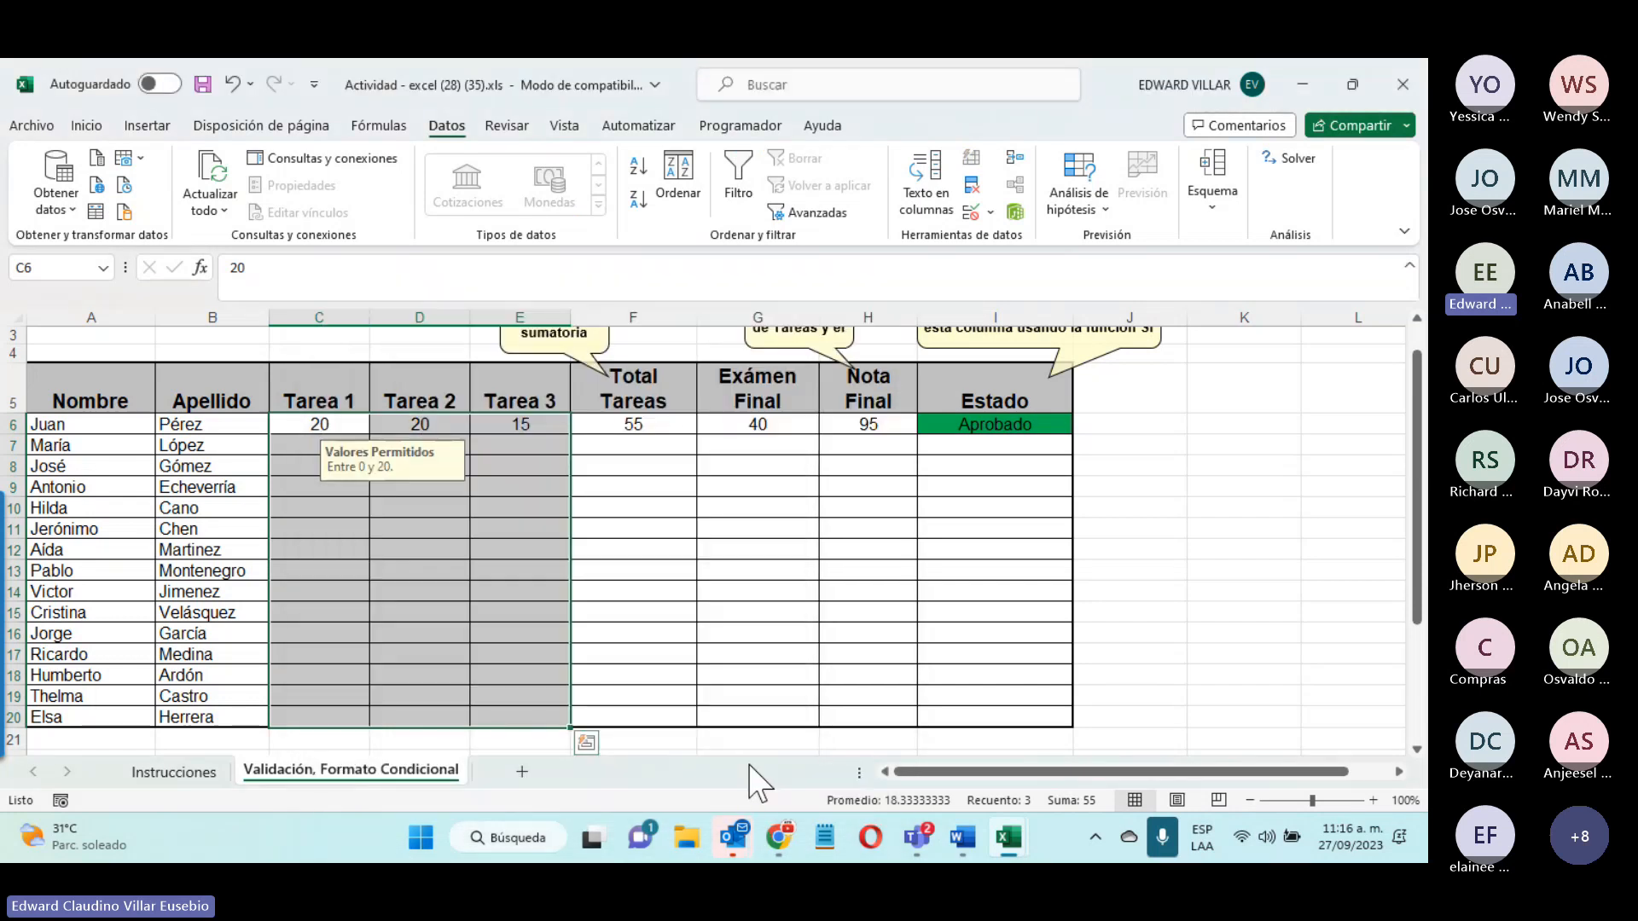
Step: Protect the current sheet with the default permissions, entering and confirming the sheet password
click(32, 126)
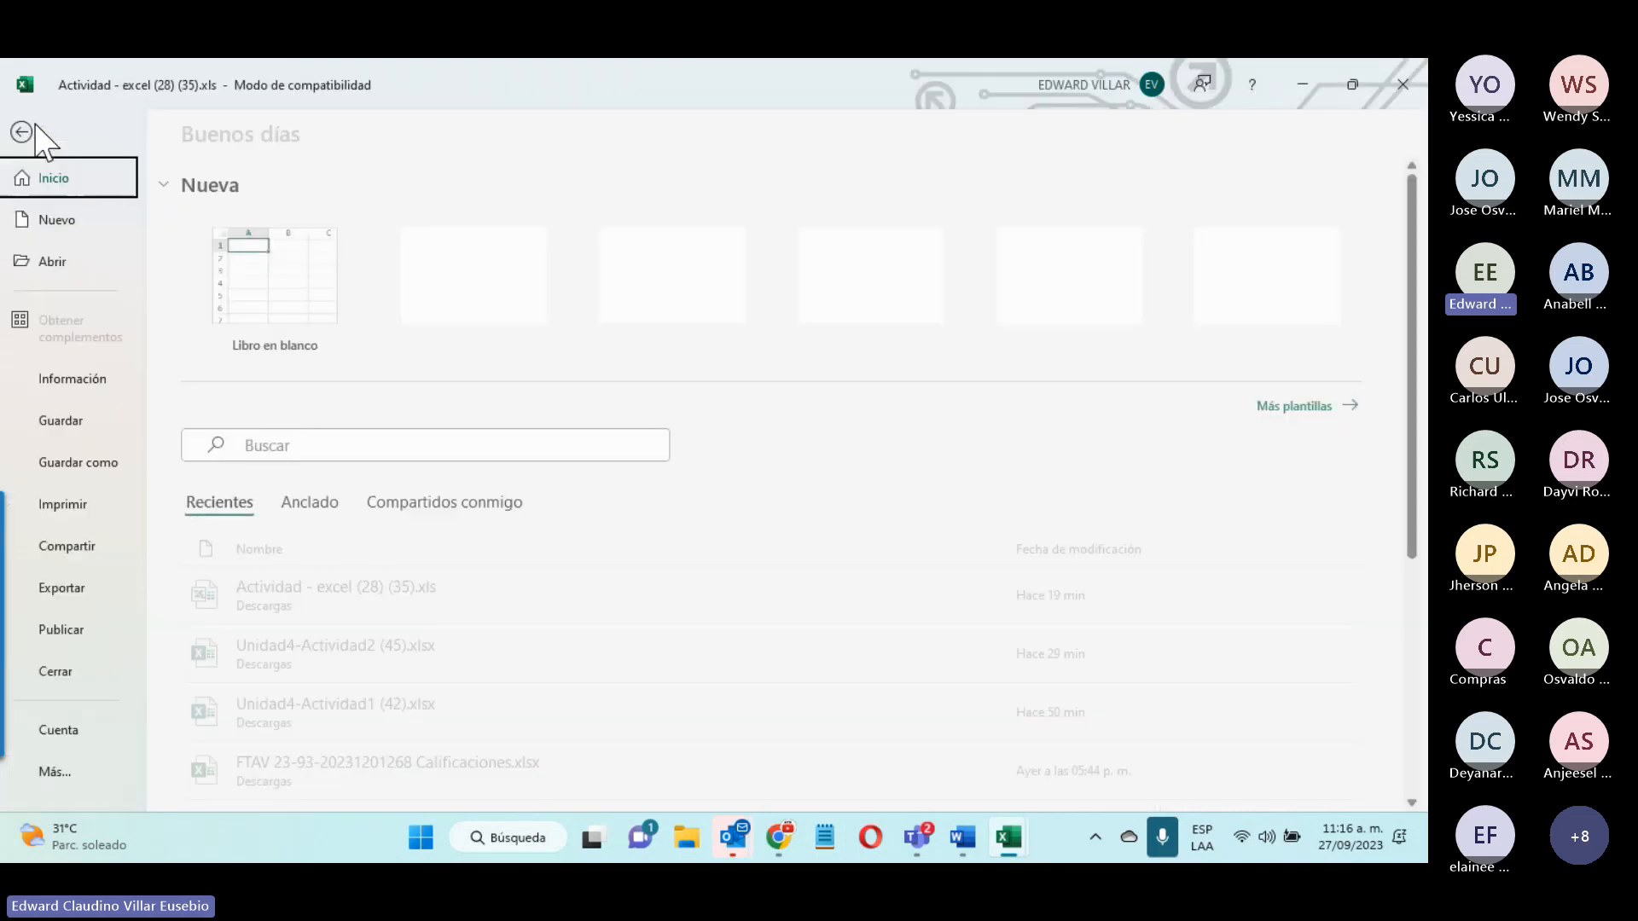
click(85, 378)
click(256, 486)
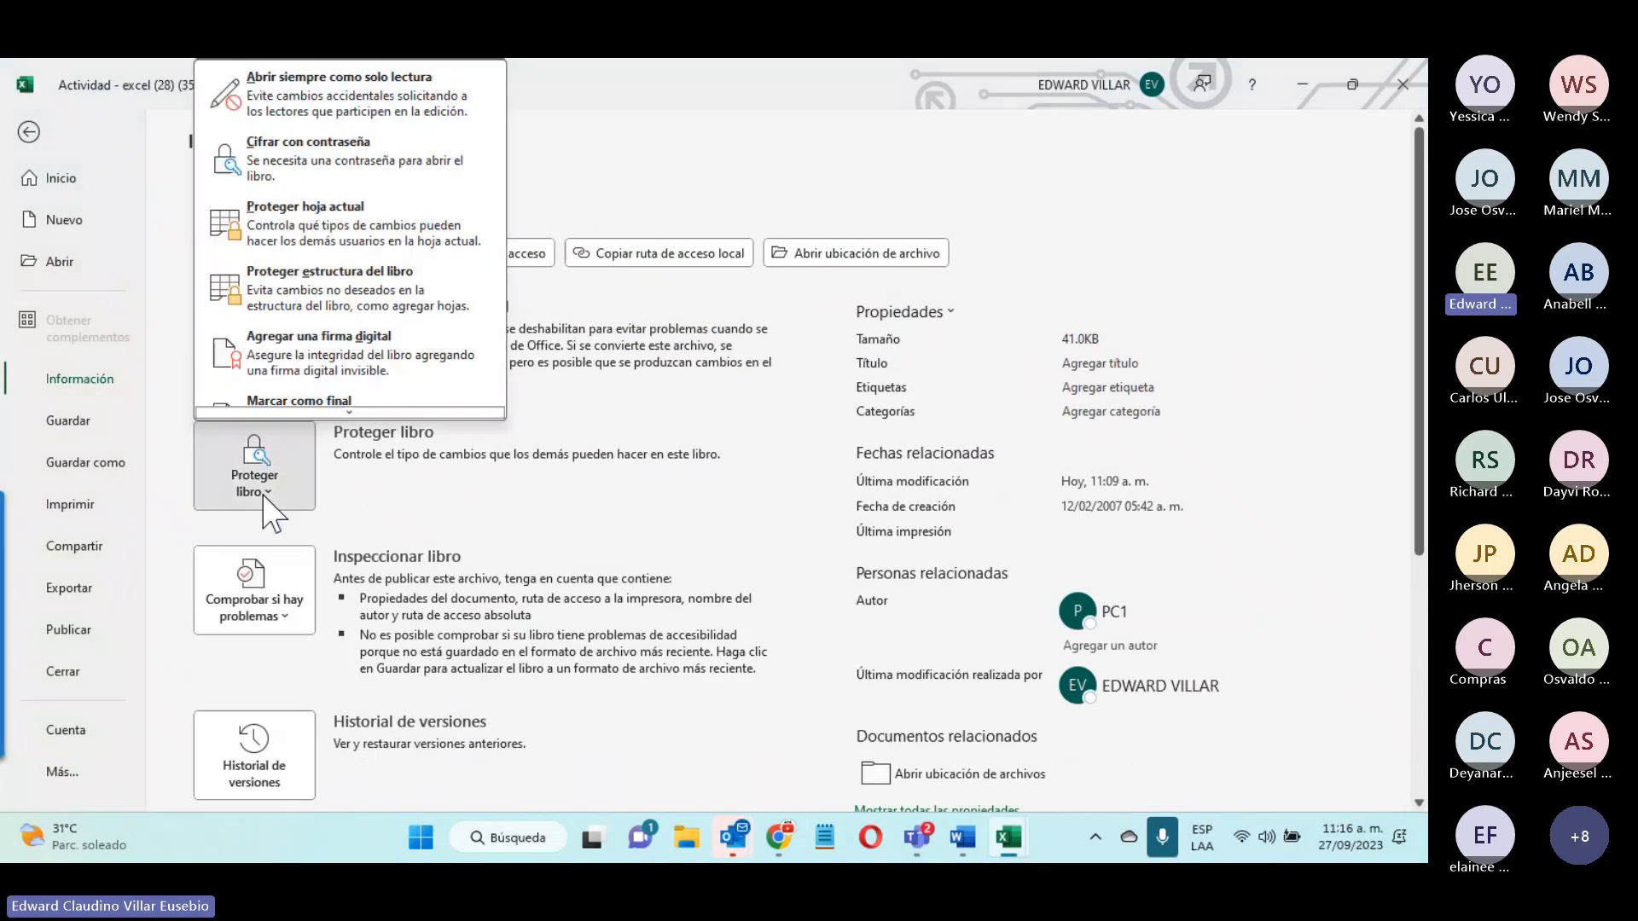
click(384, 224)
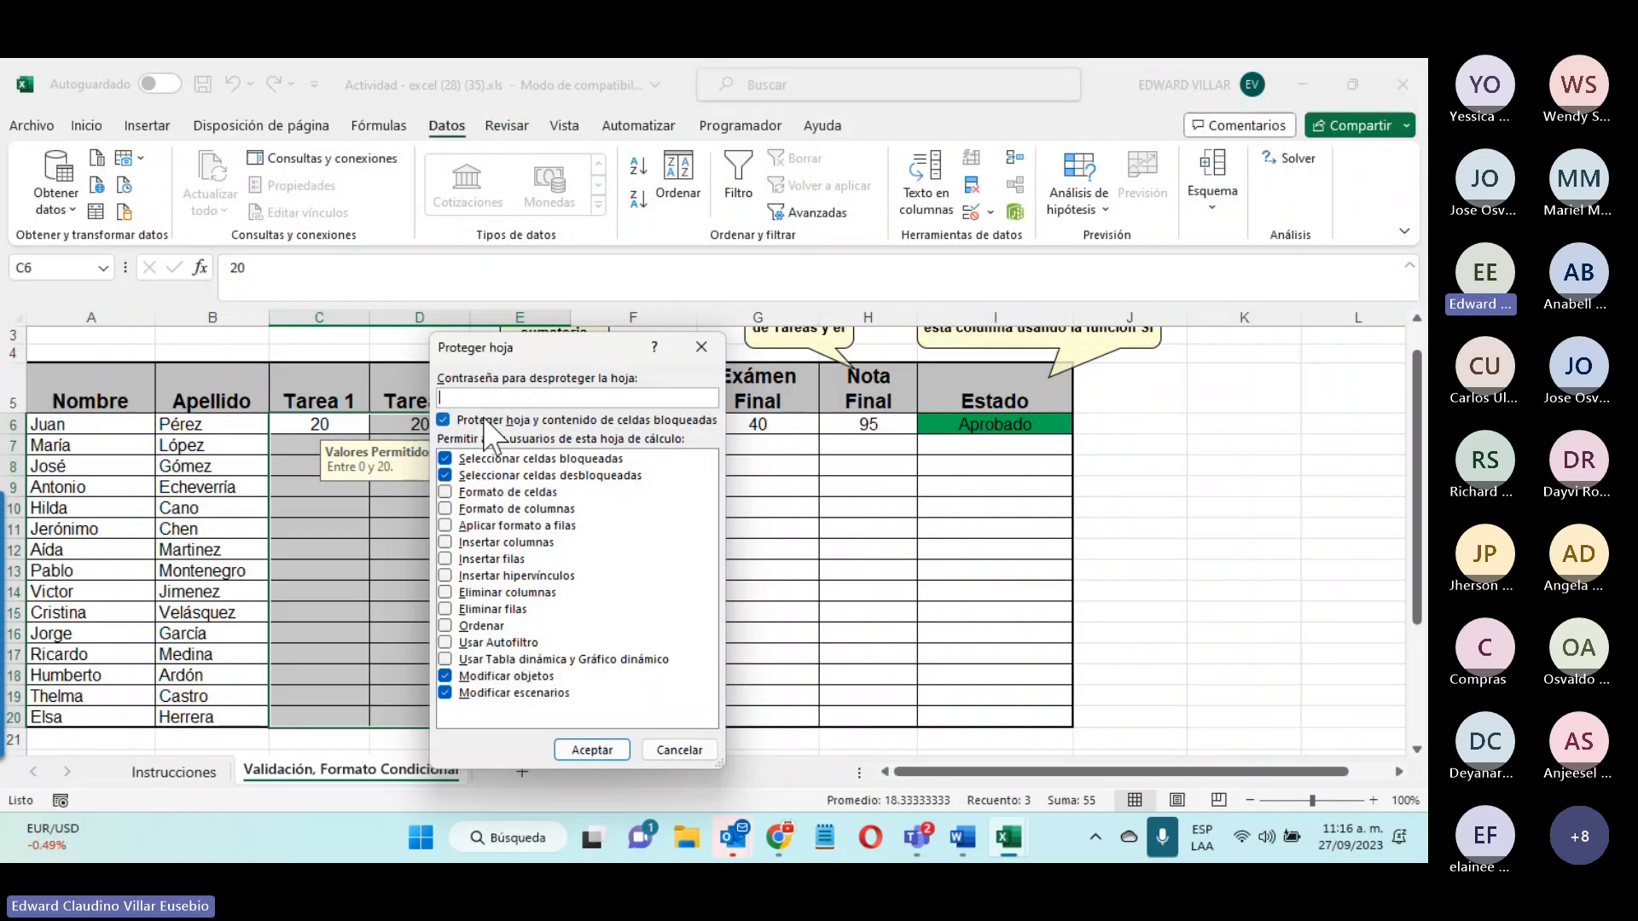
text(1)
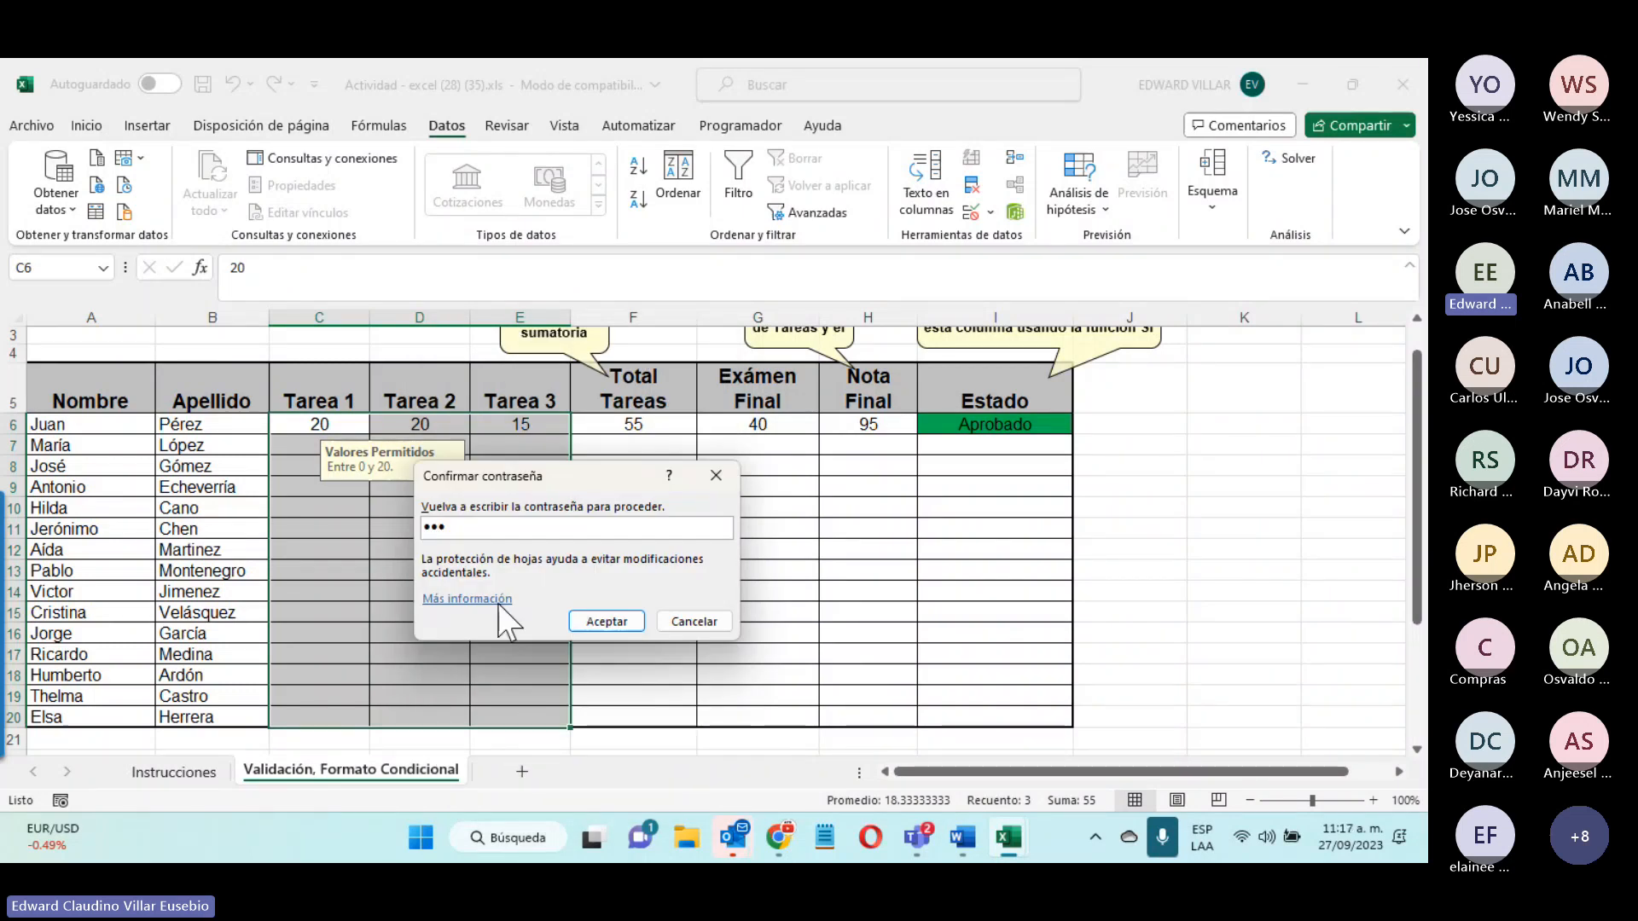
key(Return)
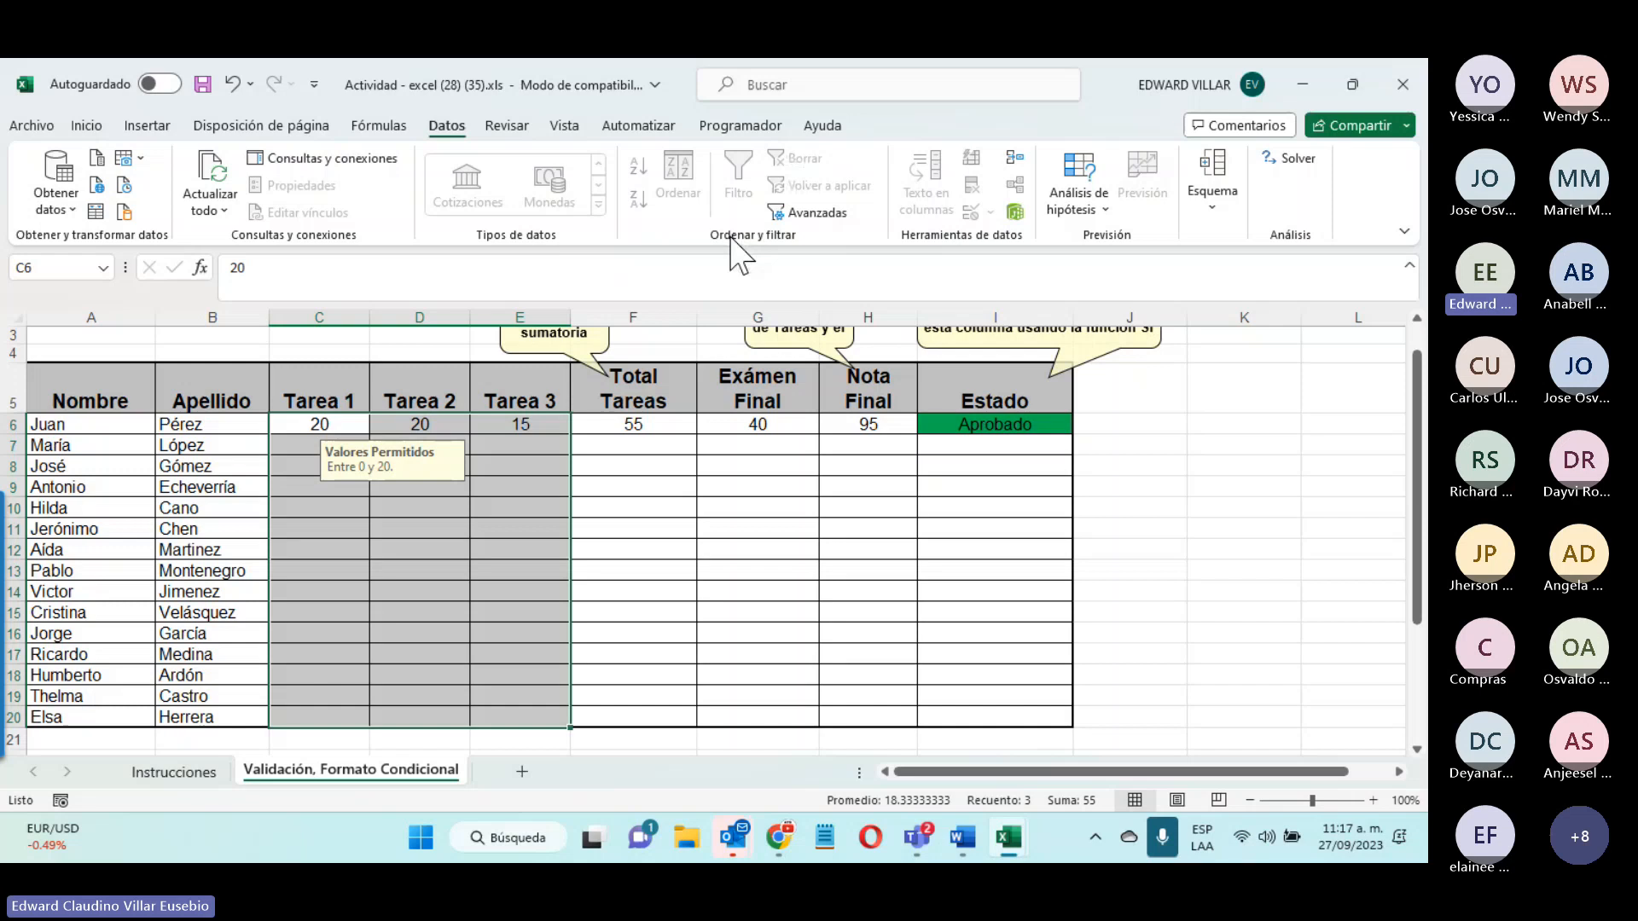
Step: Test entry on the protected sheet by setting the first student's Tarea 1 grade (C6) to 18
click(520, 466)
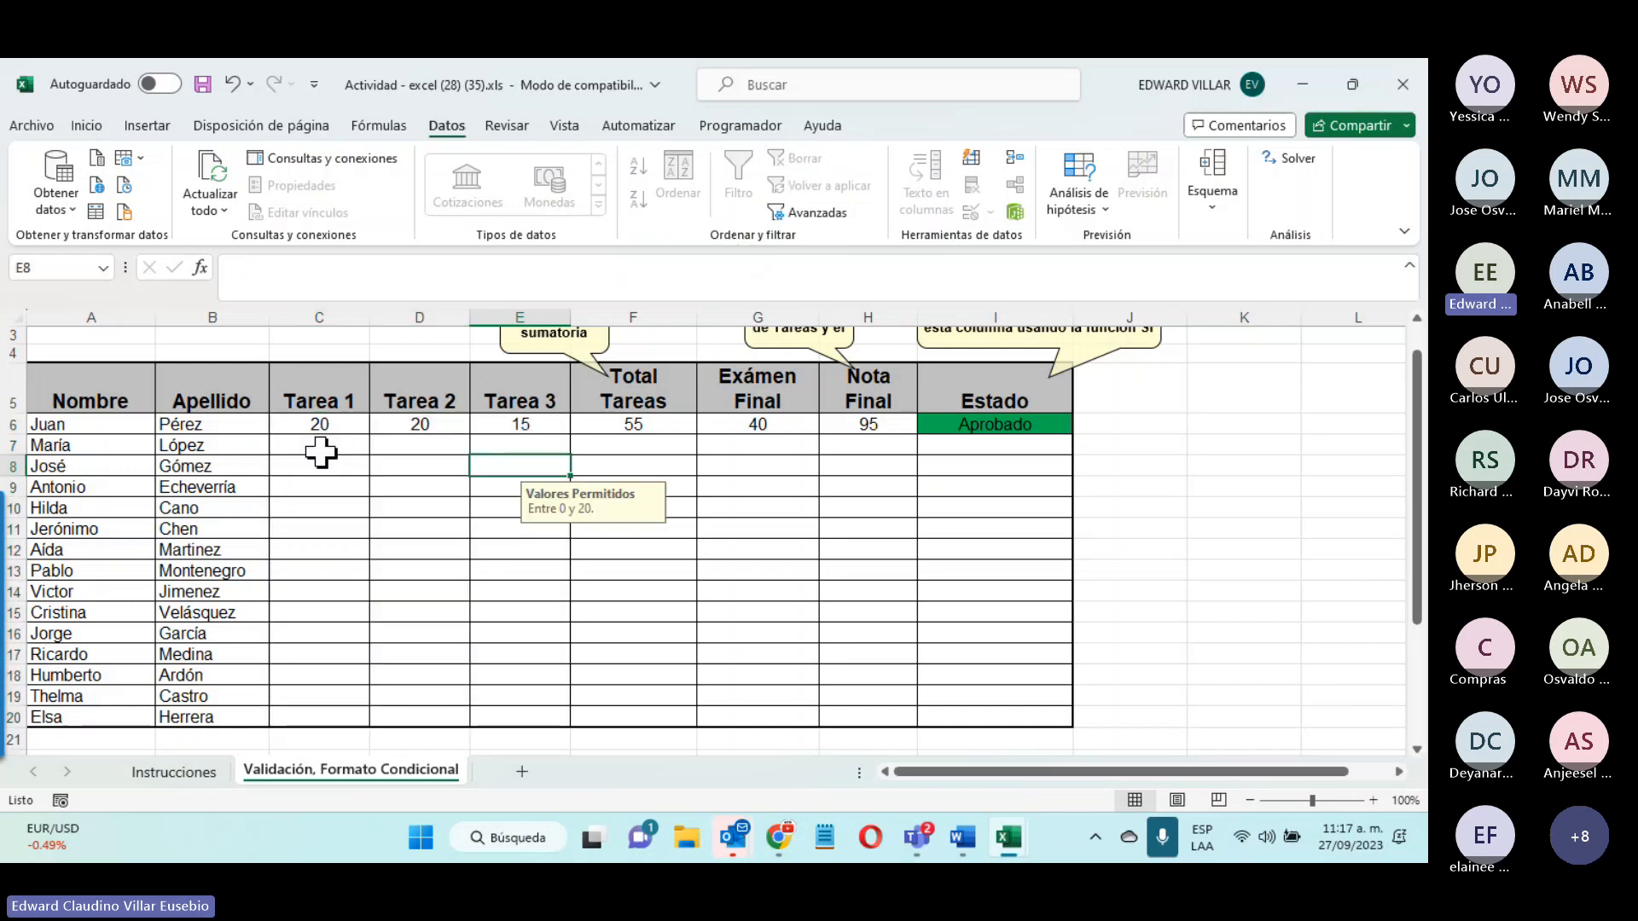
click(320, 463)
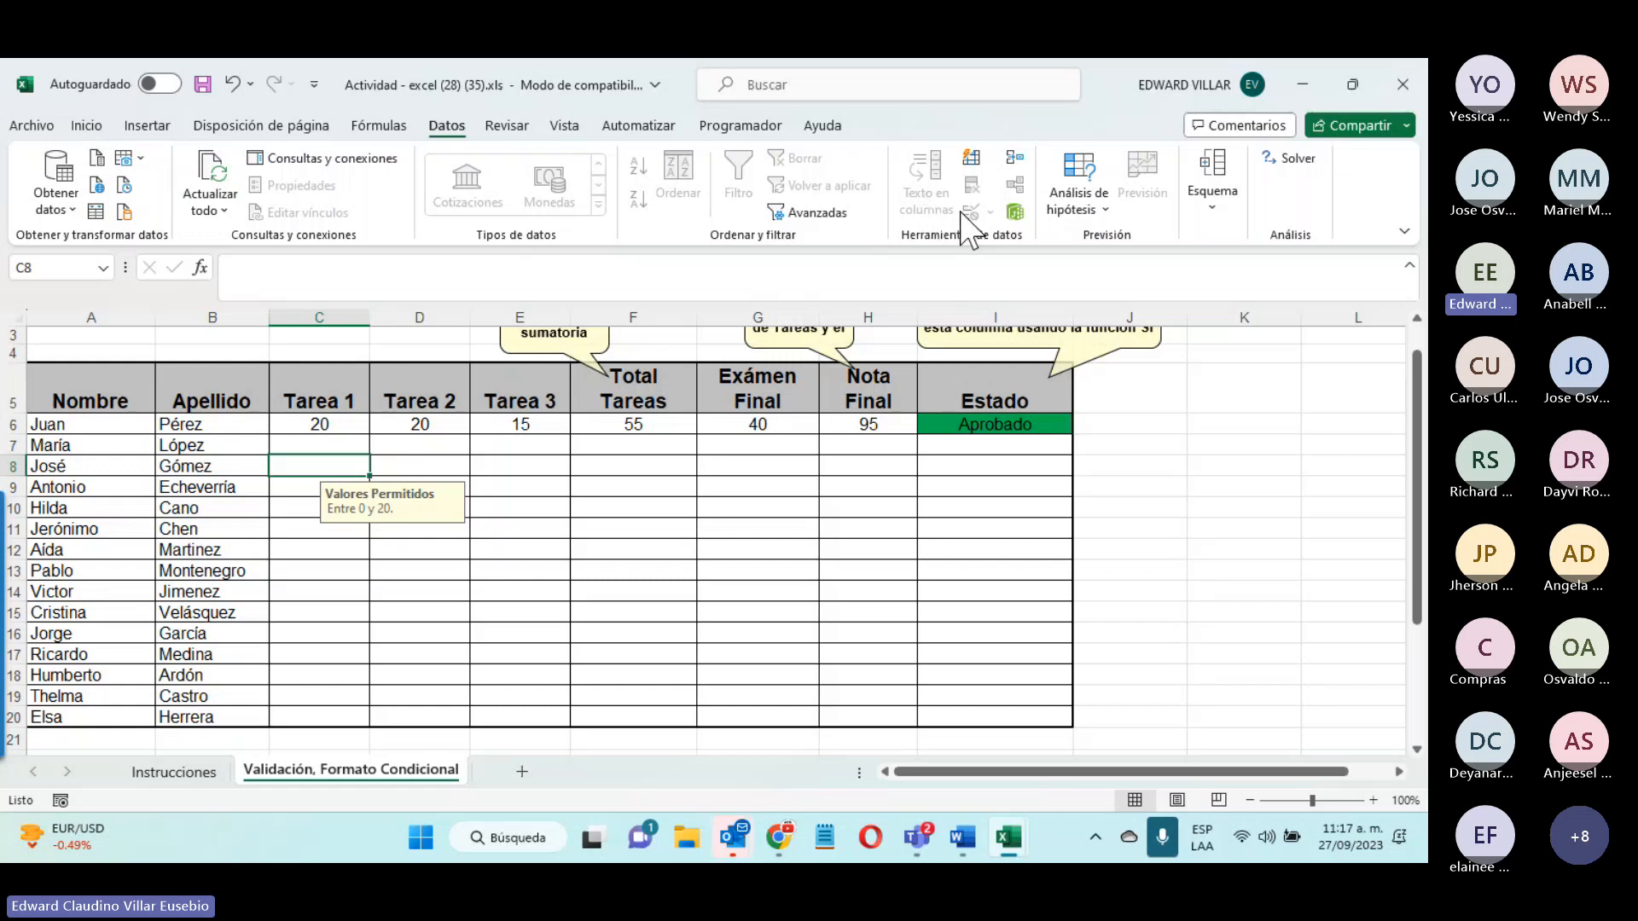
click(419, 447)
click(258, 511)
click(508, 469)
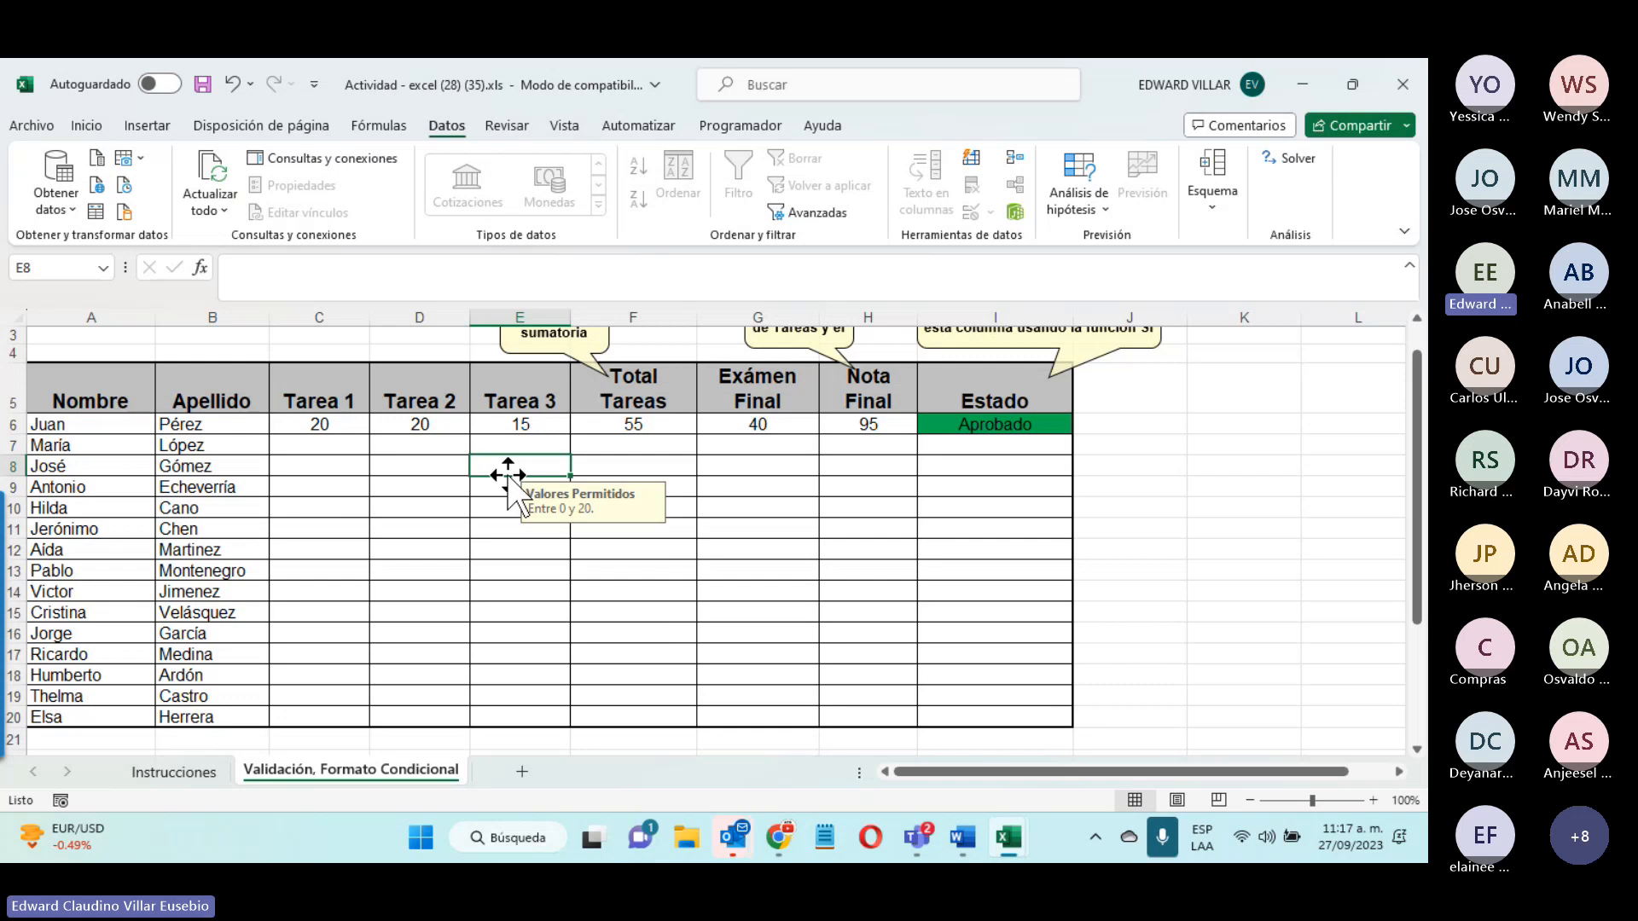
click(316, 424)
text(18)
key(Return)
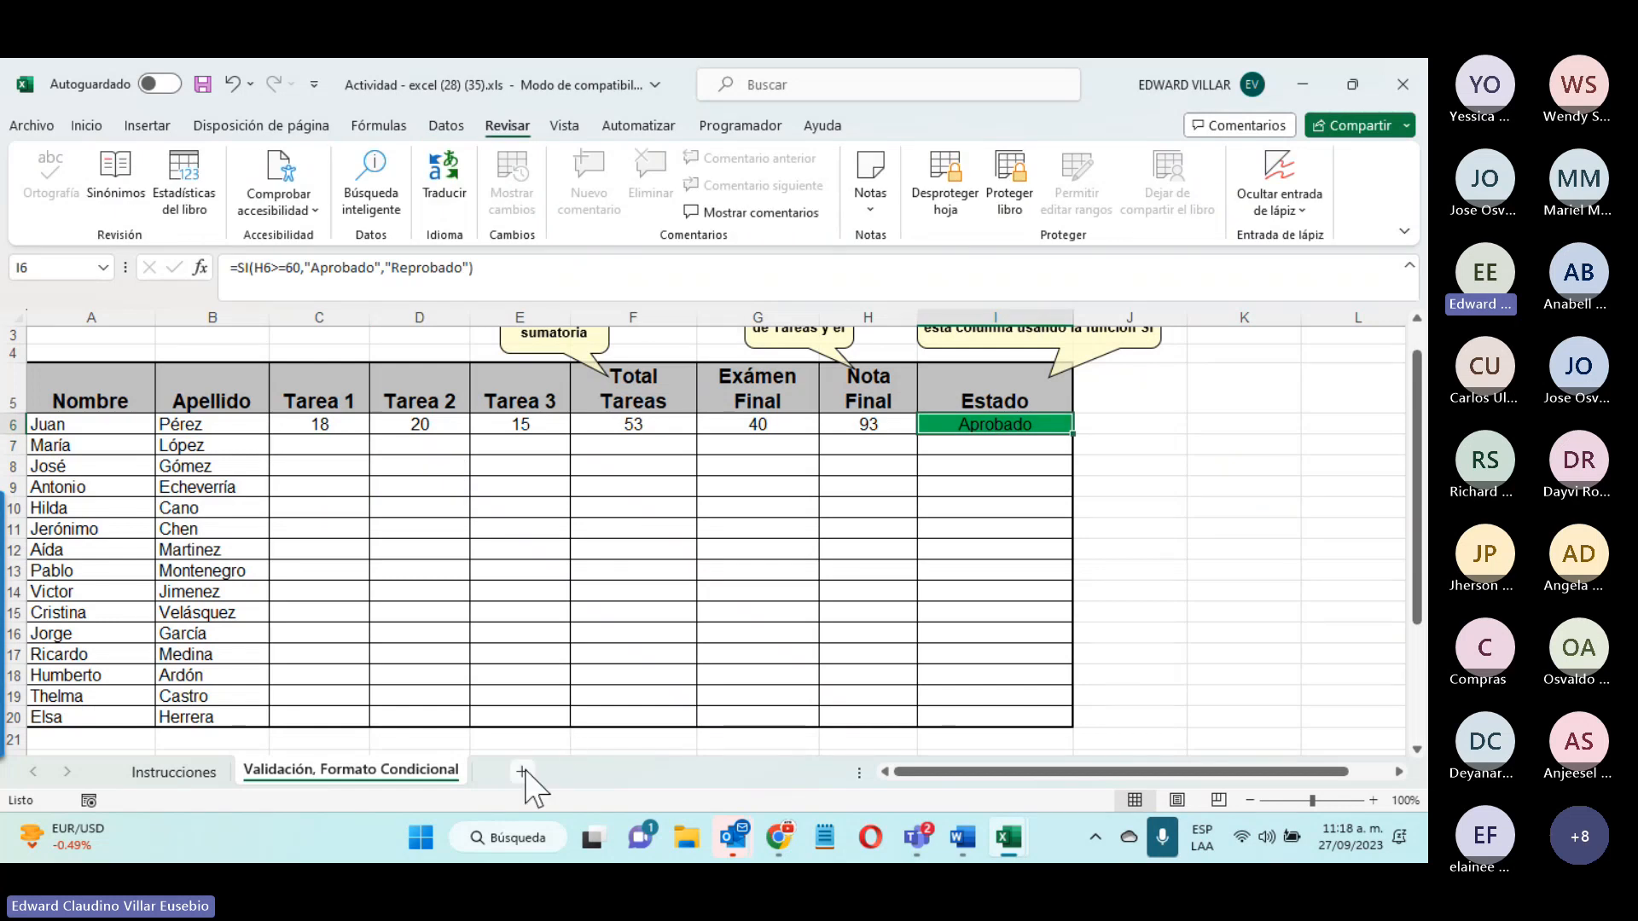
Step: Test adding worksheets to the workbook and remove them again
click(522, 773)
click(643, 773)
click(638, 773)
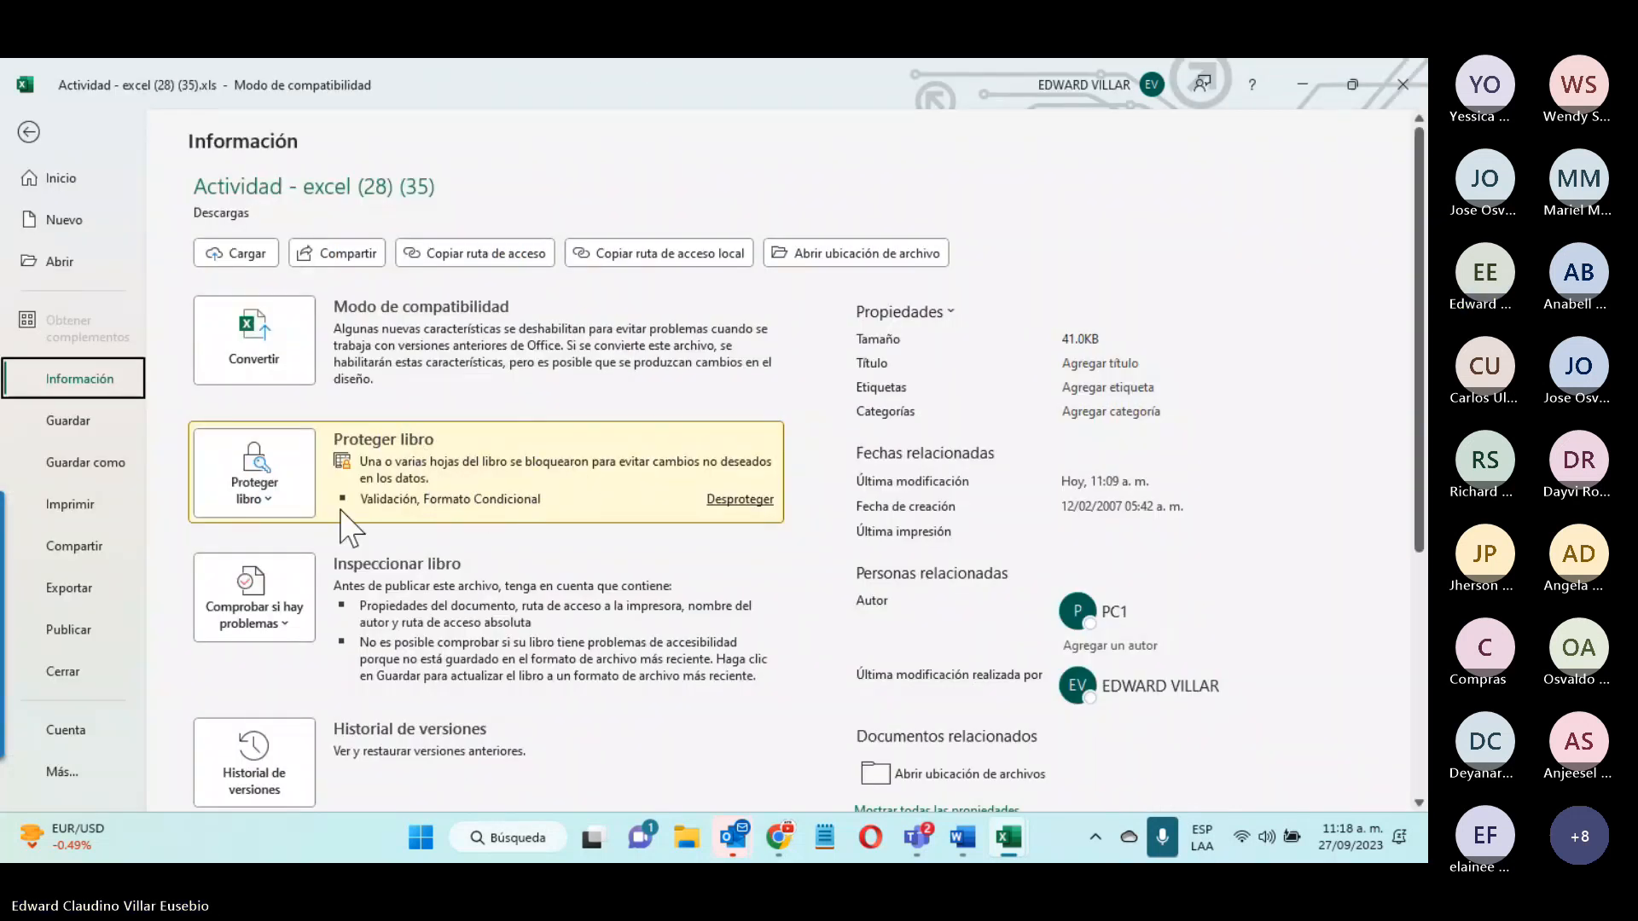
Step: Protect the workbook's structure and check the sheet options of Validación, Formato Condicional
click(266, 503)
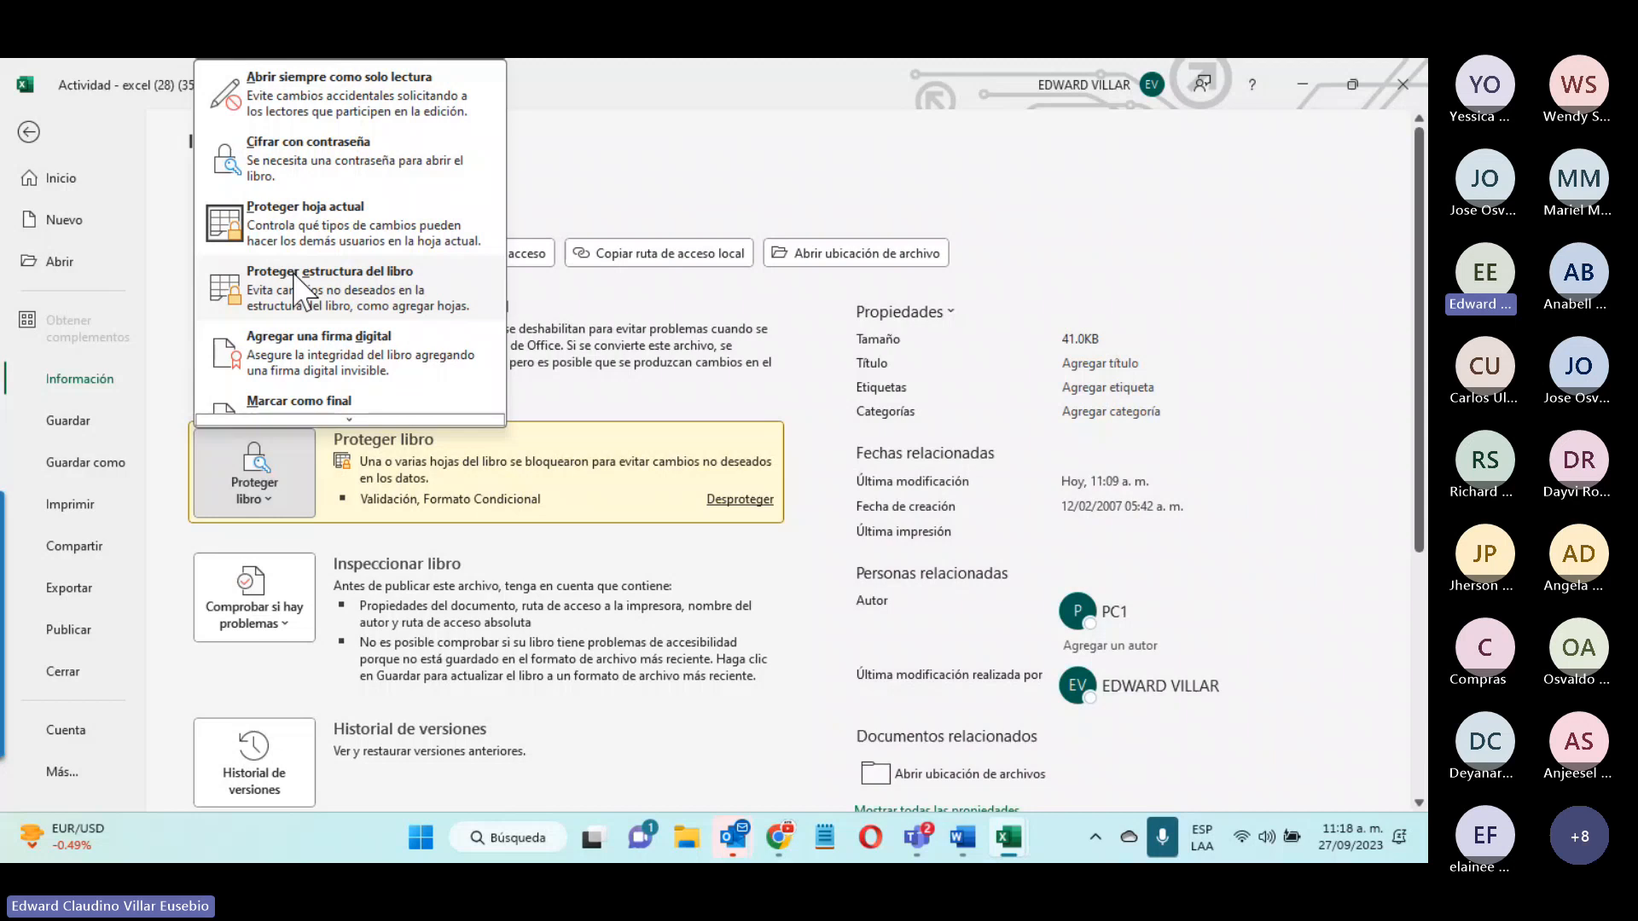
click(294, 282)
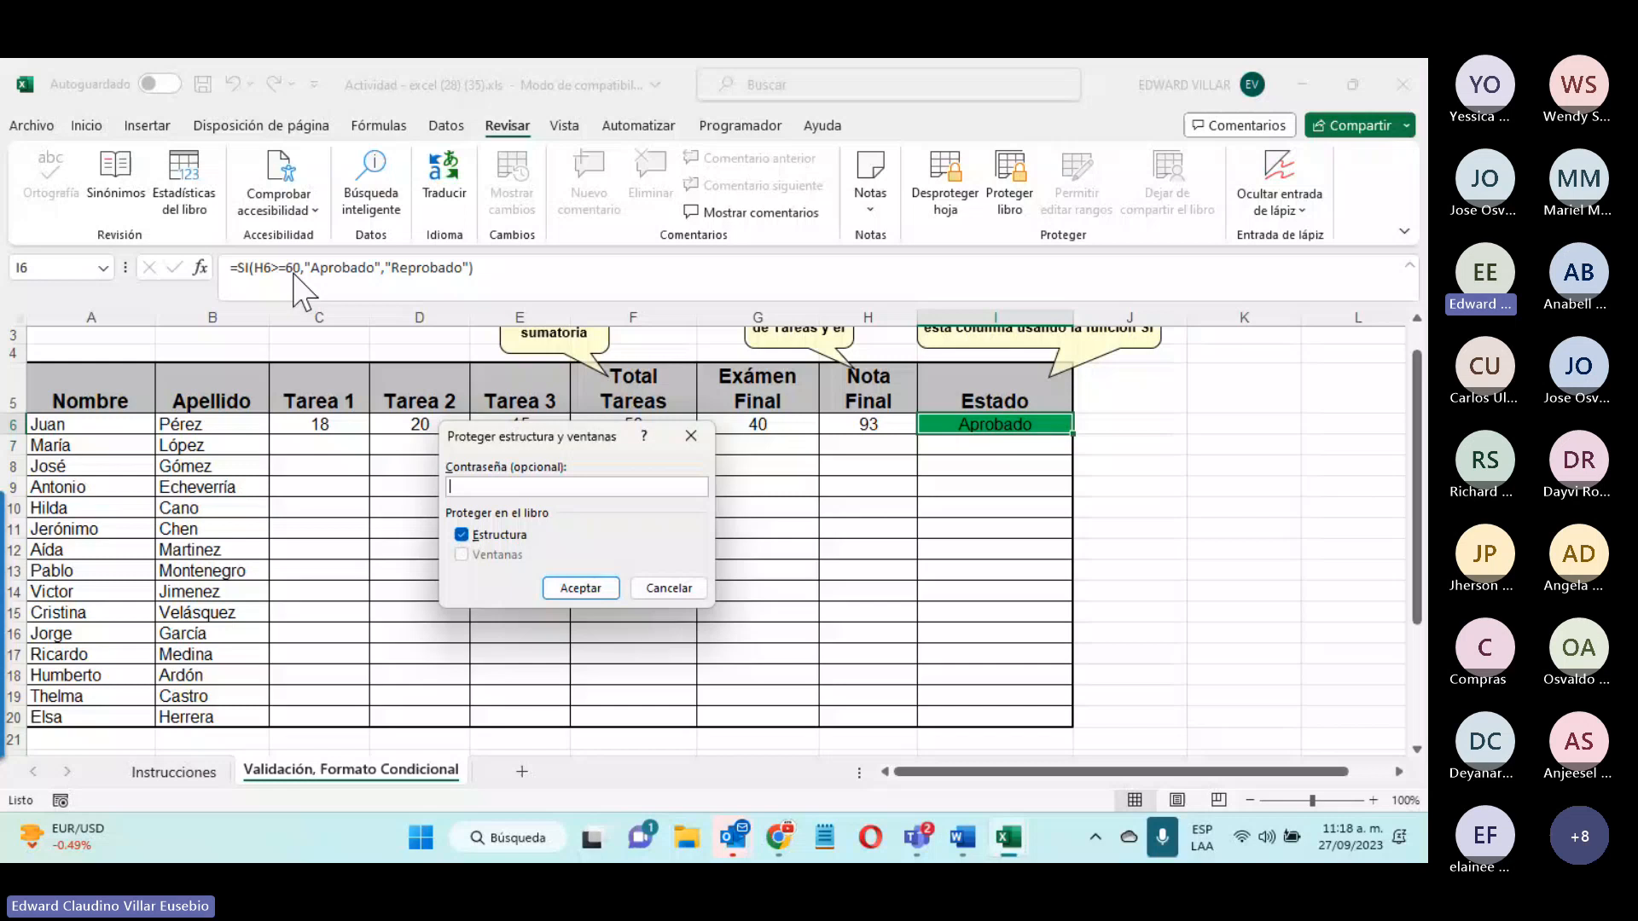
key(Return)
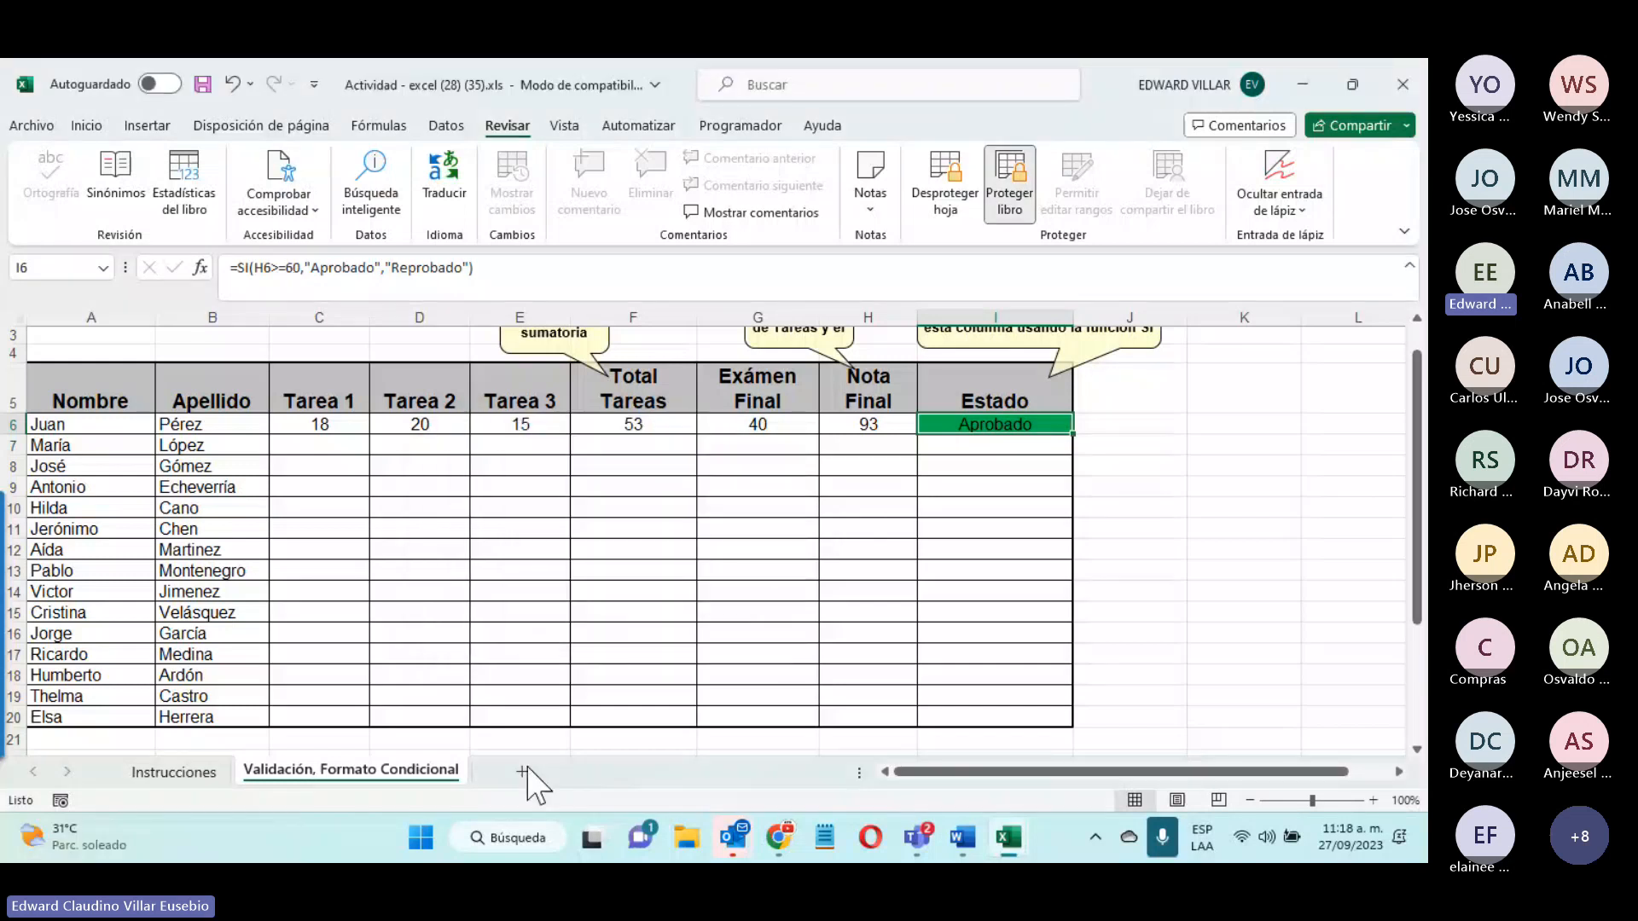
right_click(299, 770)
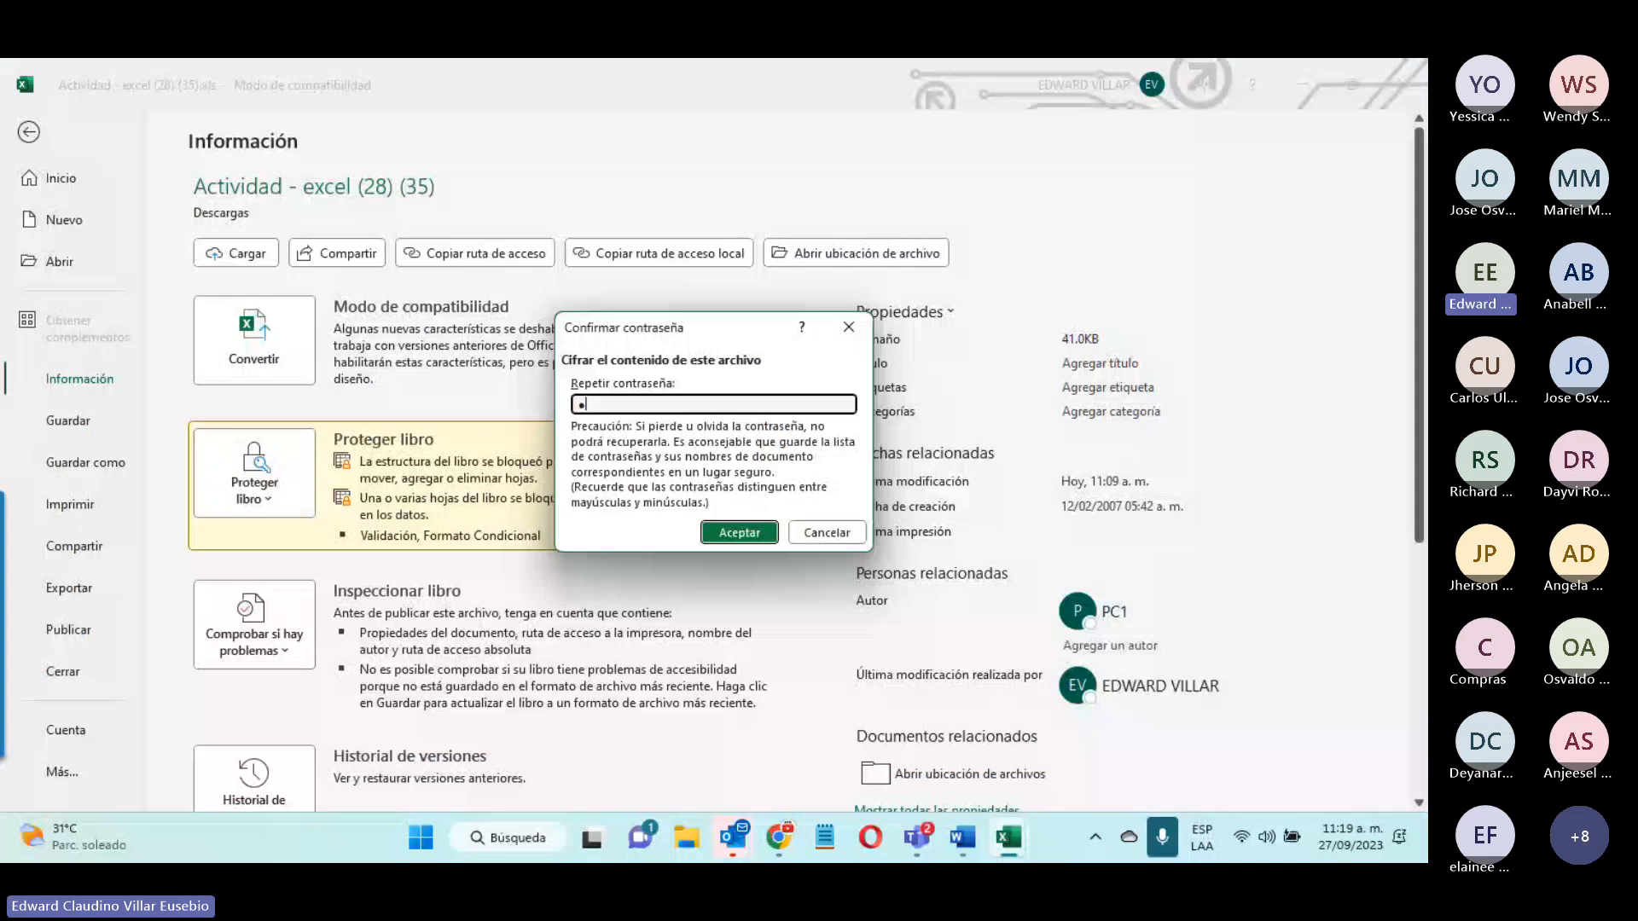
Step: Confirm the workbook's encryption password and save a copy in Descargas as Libro de Excel (*.xlsx)
key(Return)
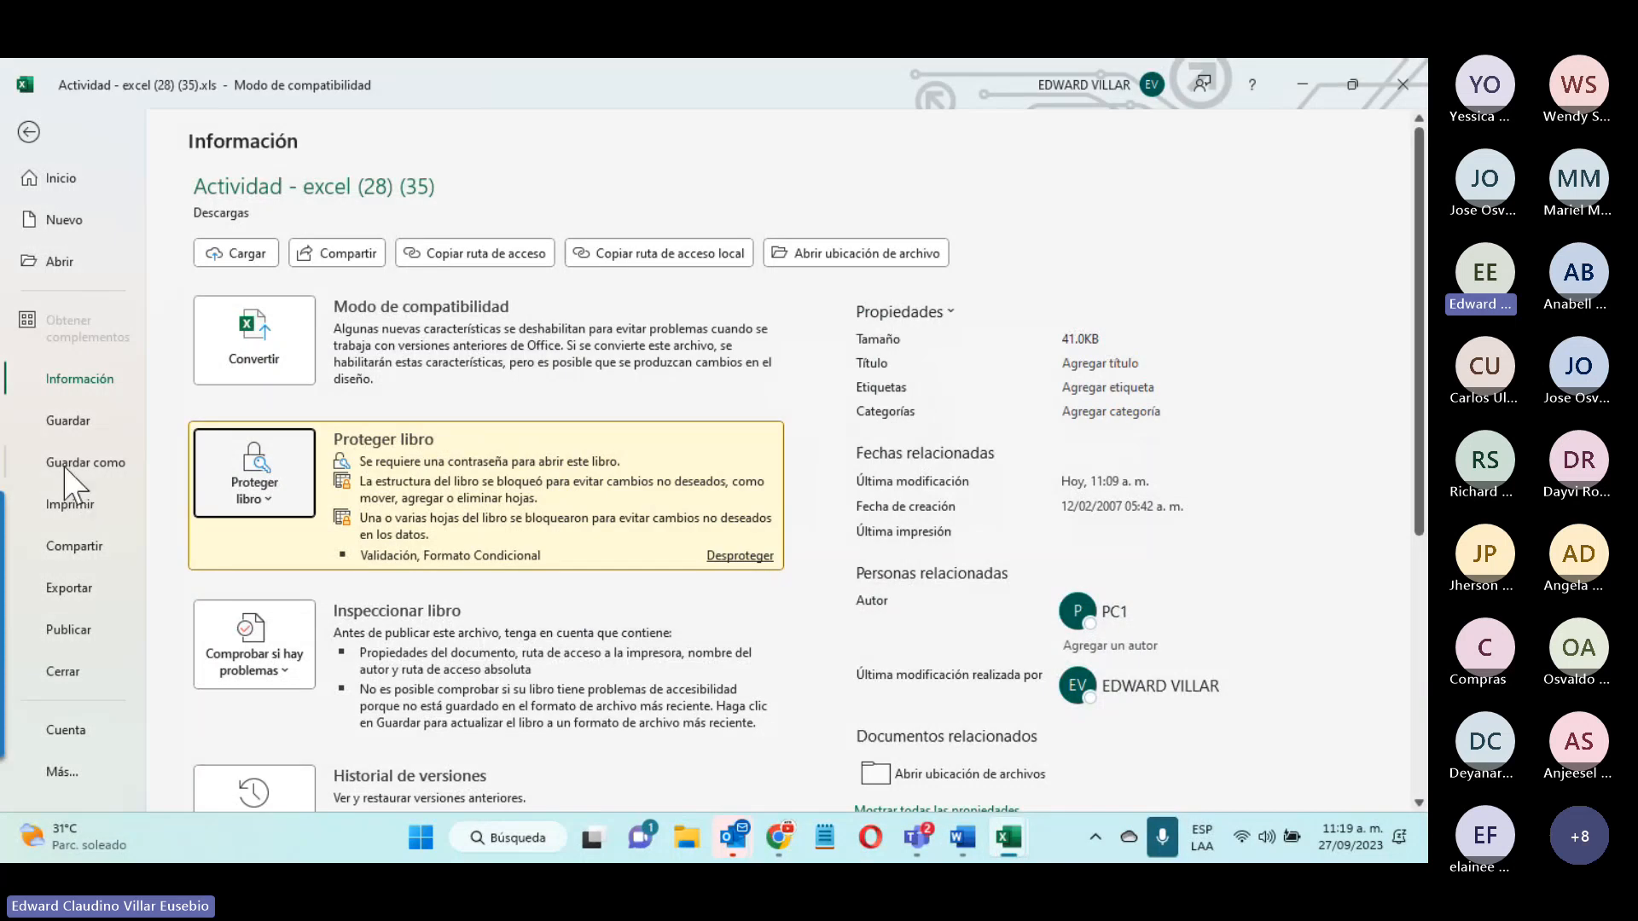
click(76, 461)
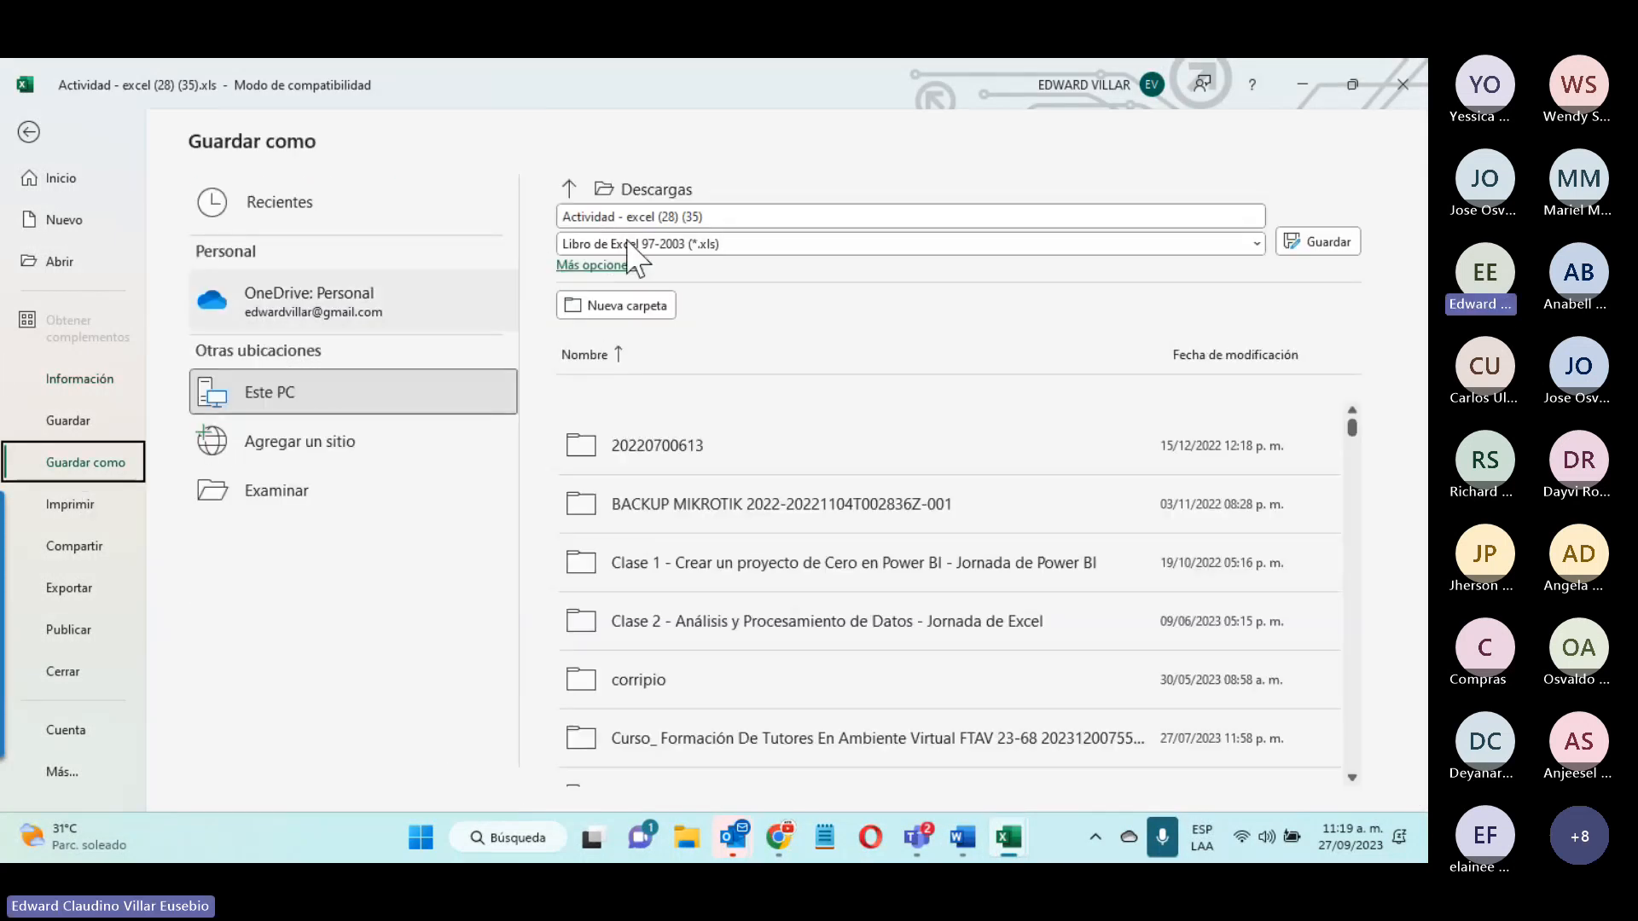
click(692, 247)
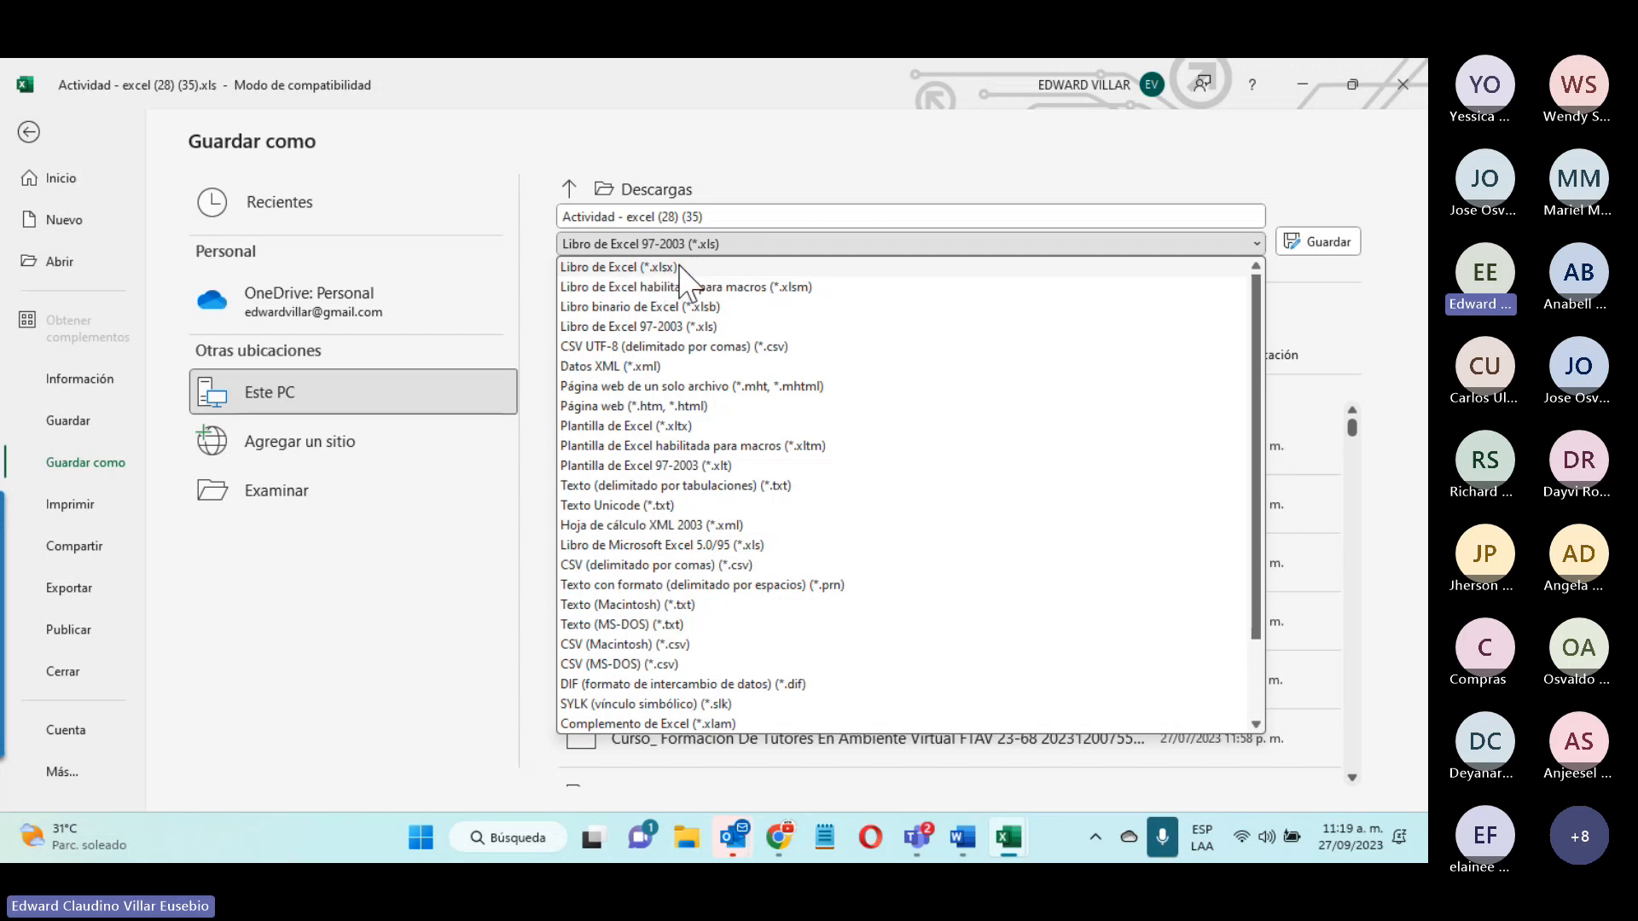
click(648, 267)
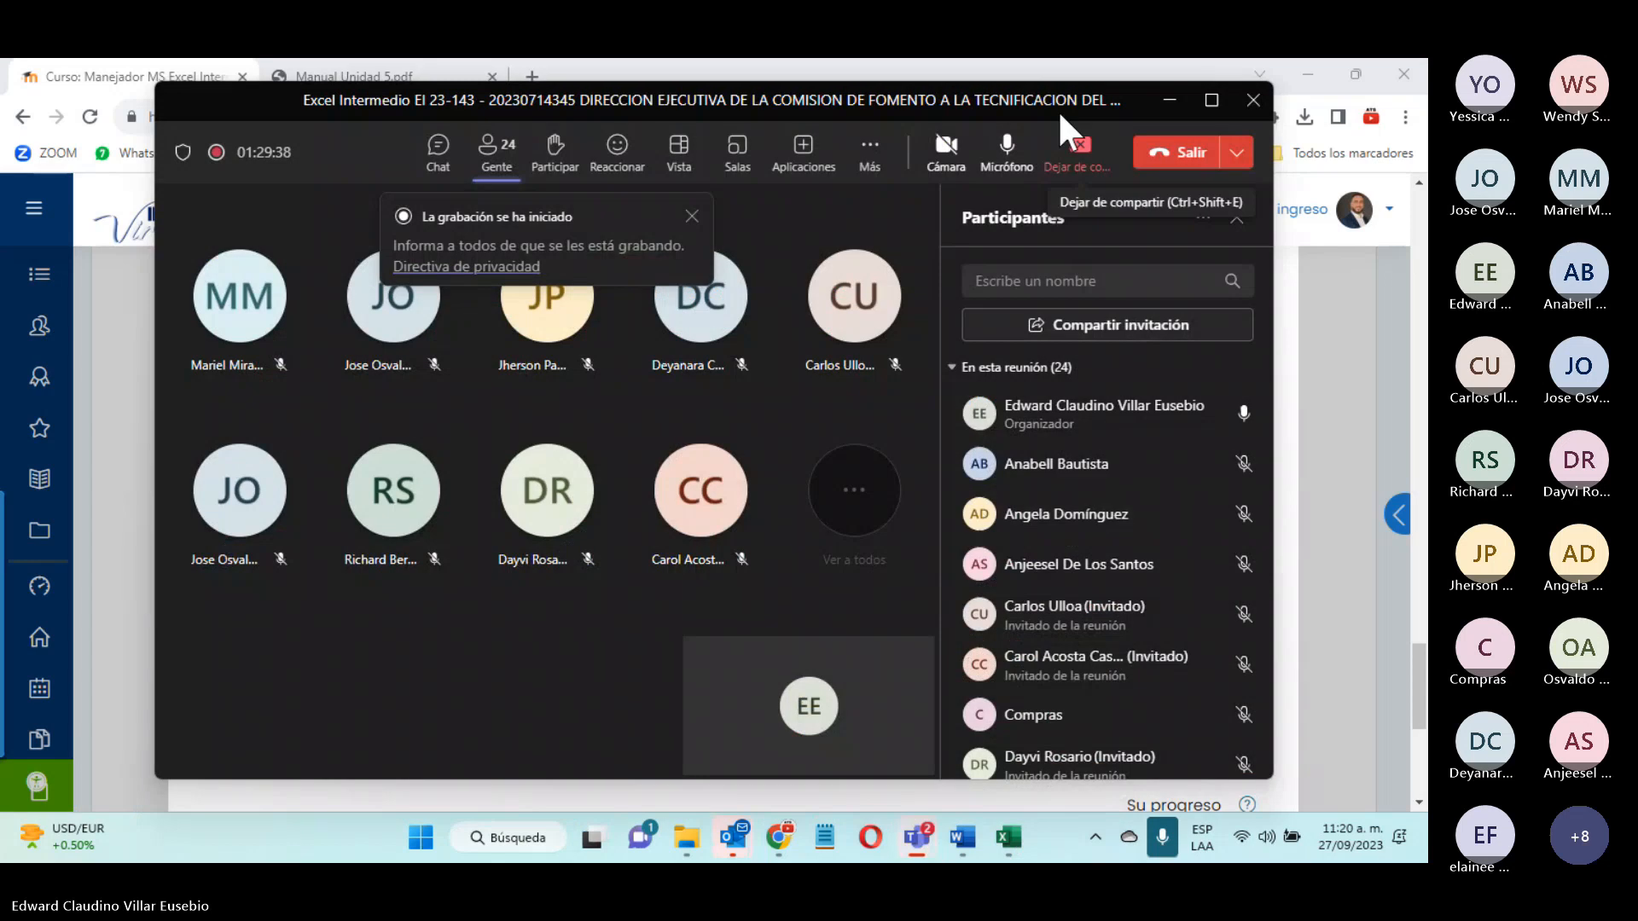
Step: Minimize the meeting window, dismiss the Wi-Fi list and switch to a maximized File Explorer window of the Descargas folder
click(1169, 100)
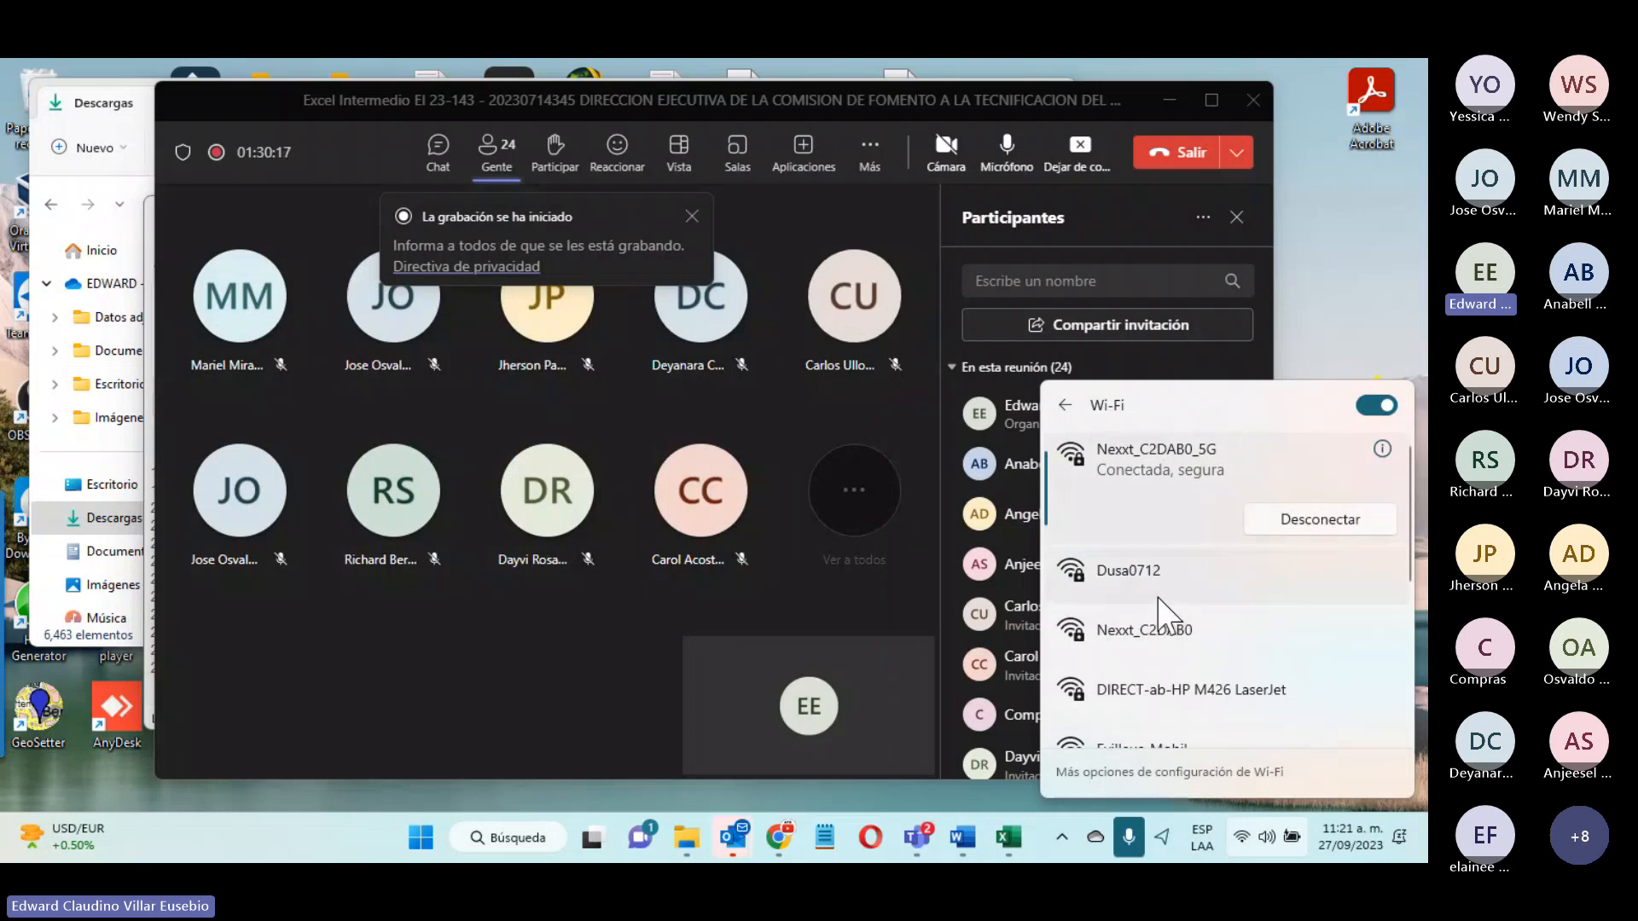
click(909, 427)
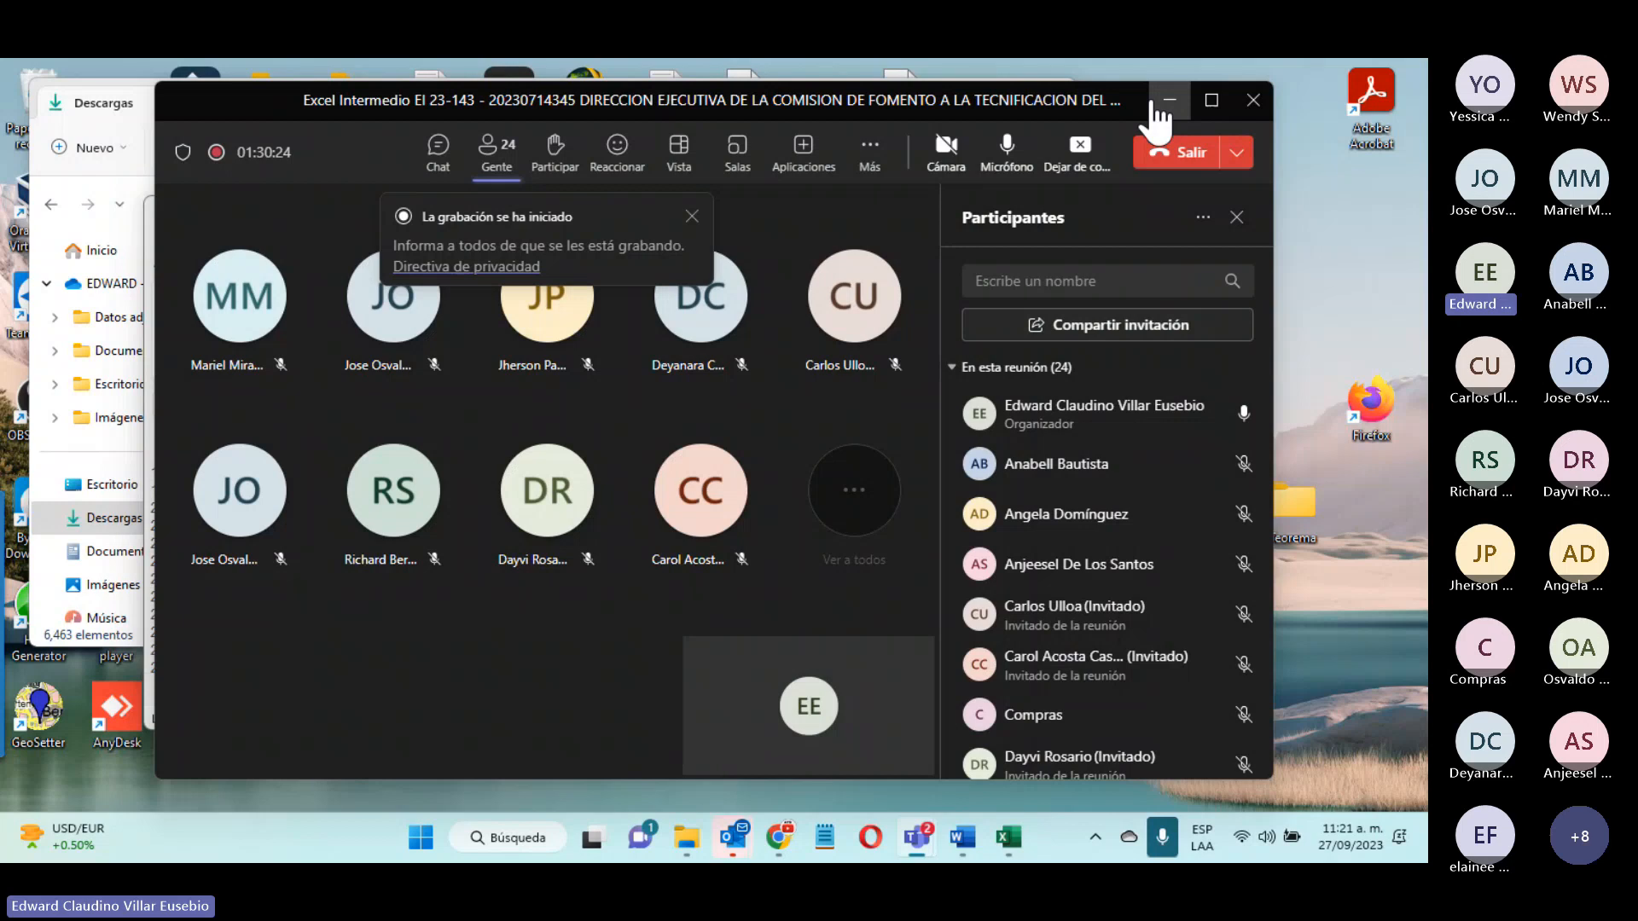
click(1168, 101)
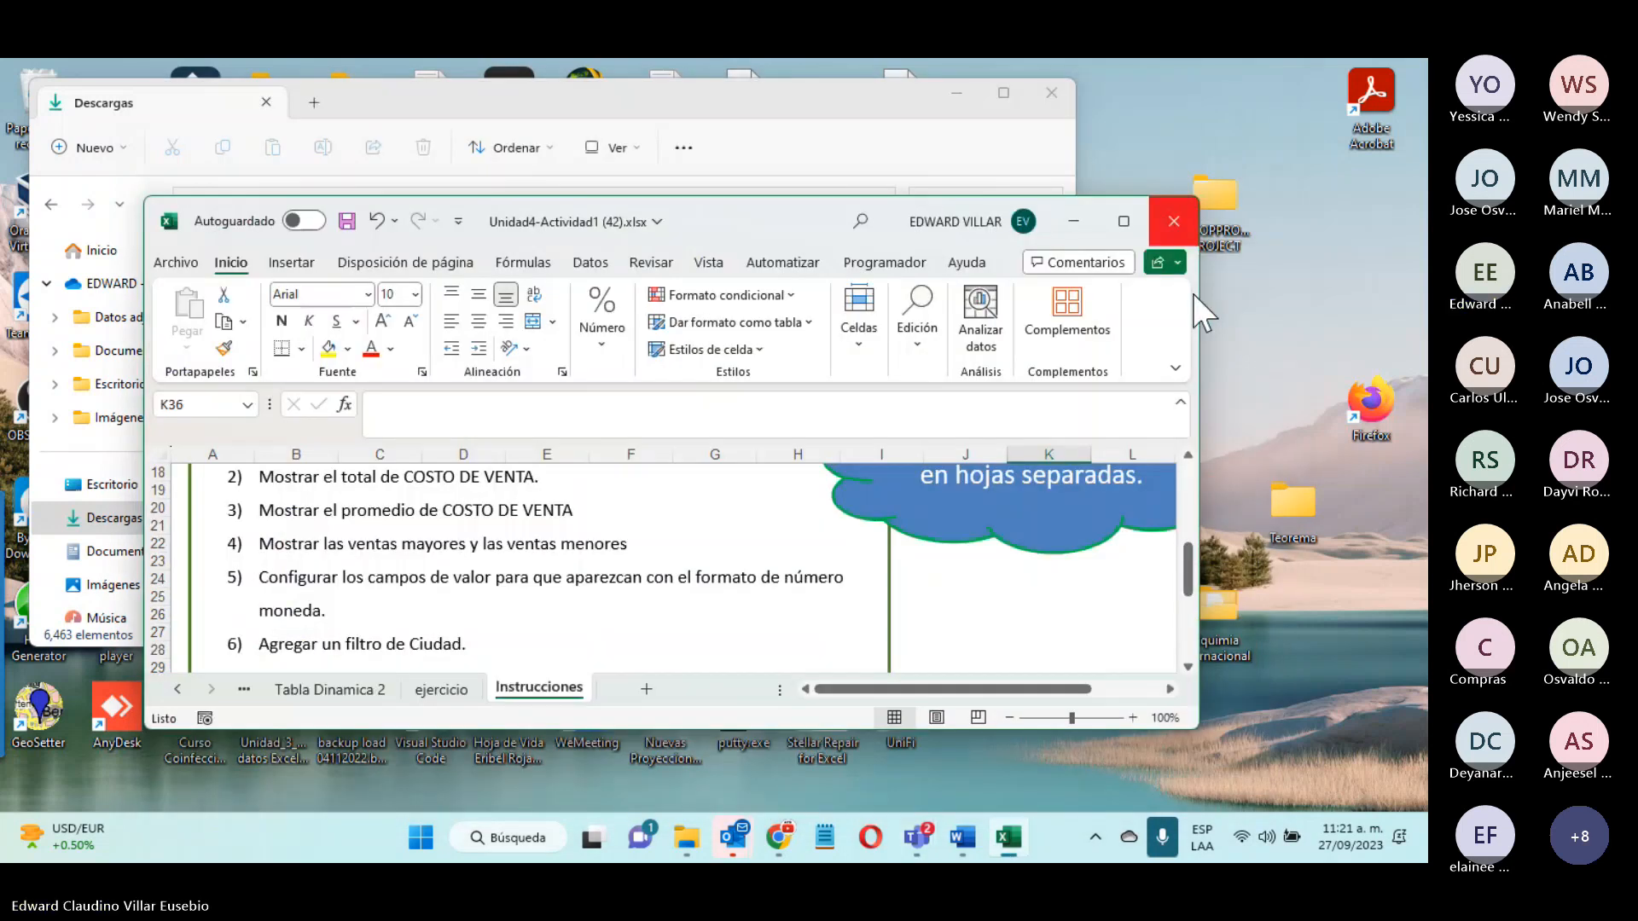
double_click(431, 108)
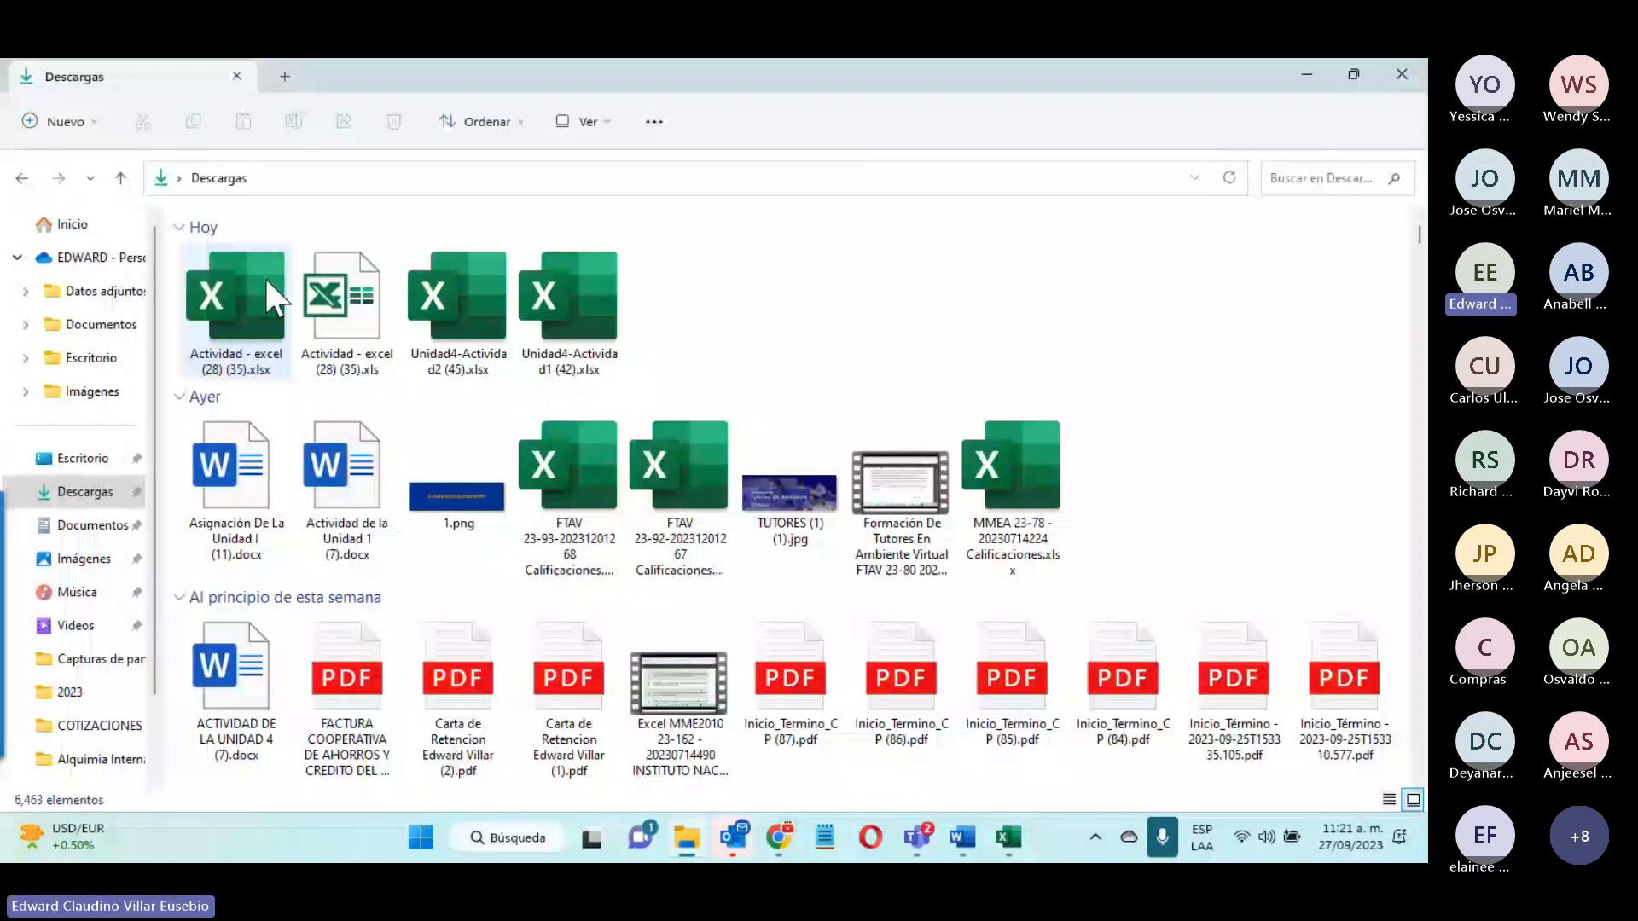
Step: Open Actividad - excel (28) (35).xlsx from the Descargas folder, entering the file password
double_click(265, 279)
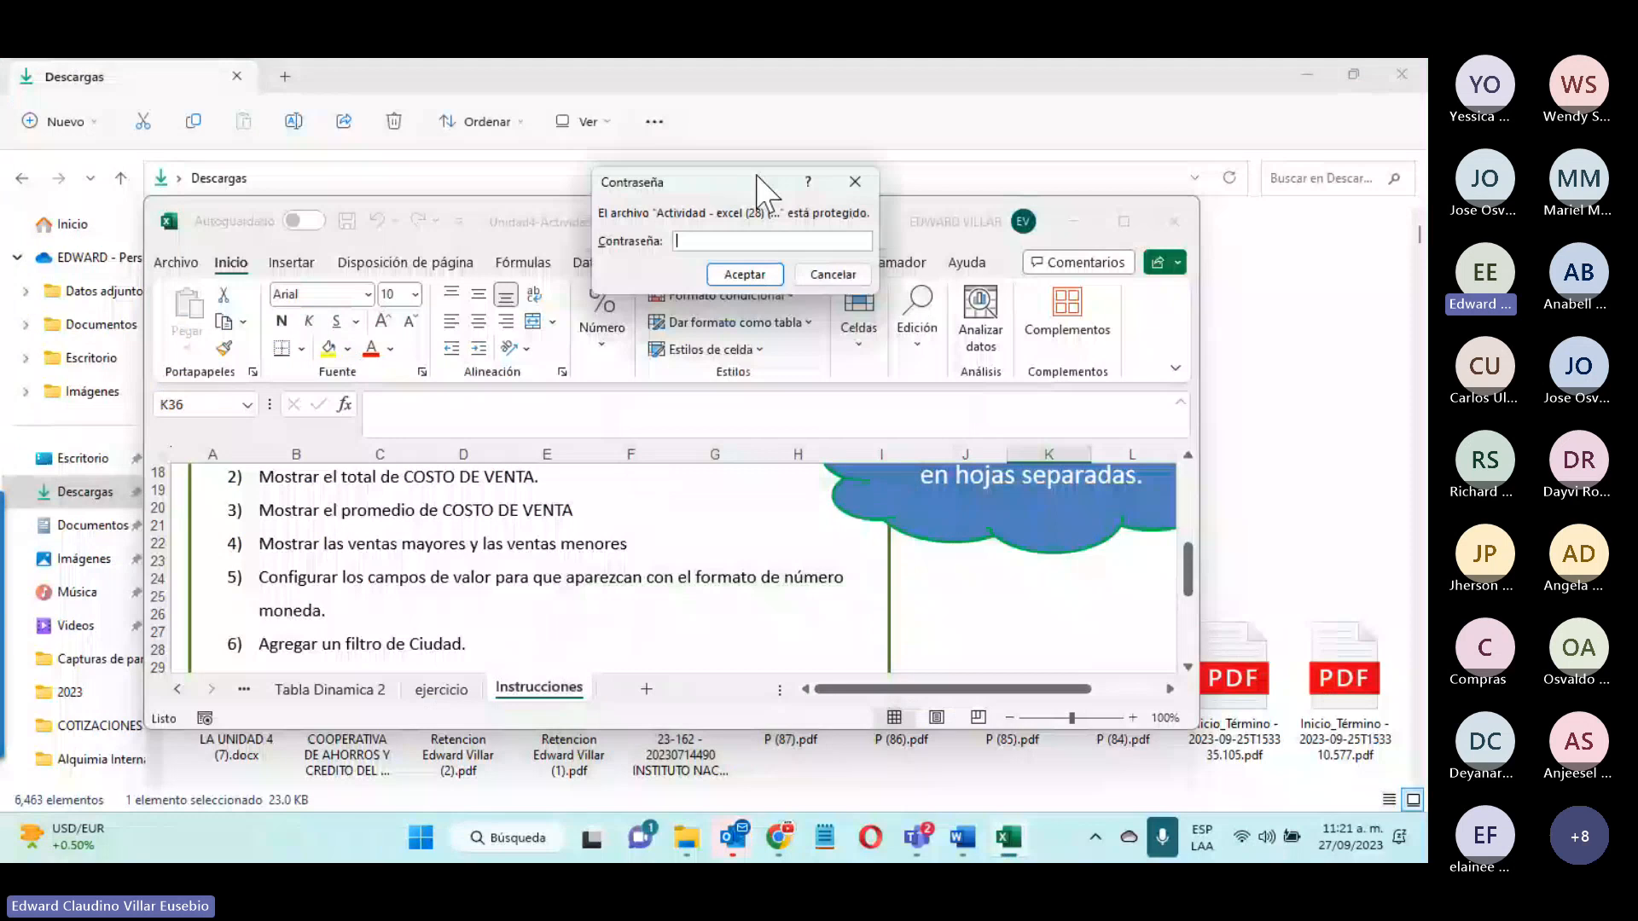
drag(756, 176, 717, 391)
text(•••)
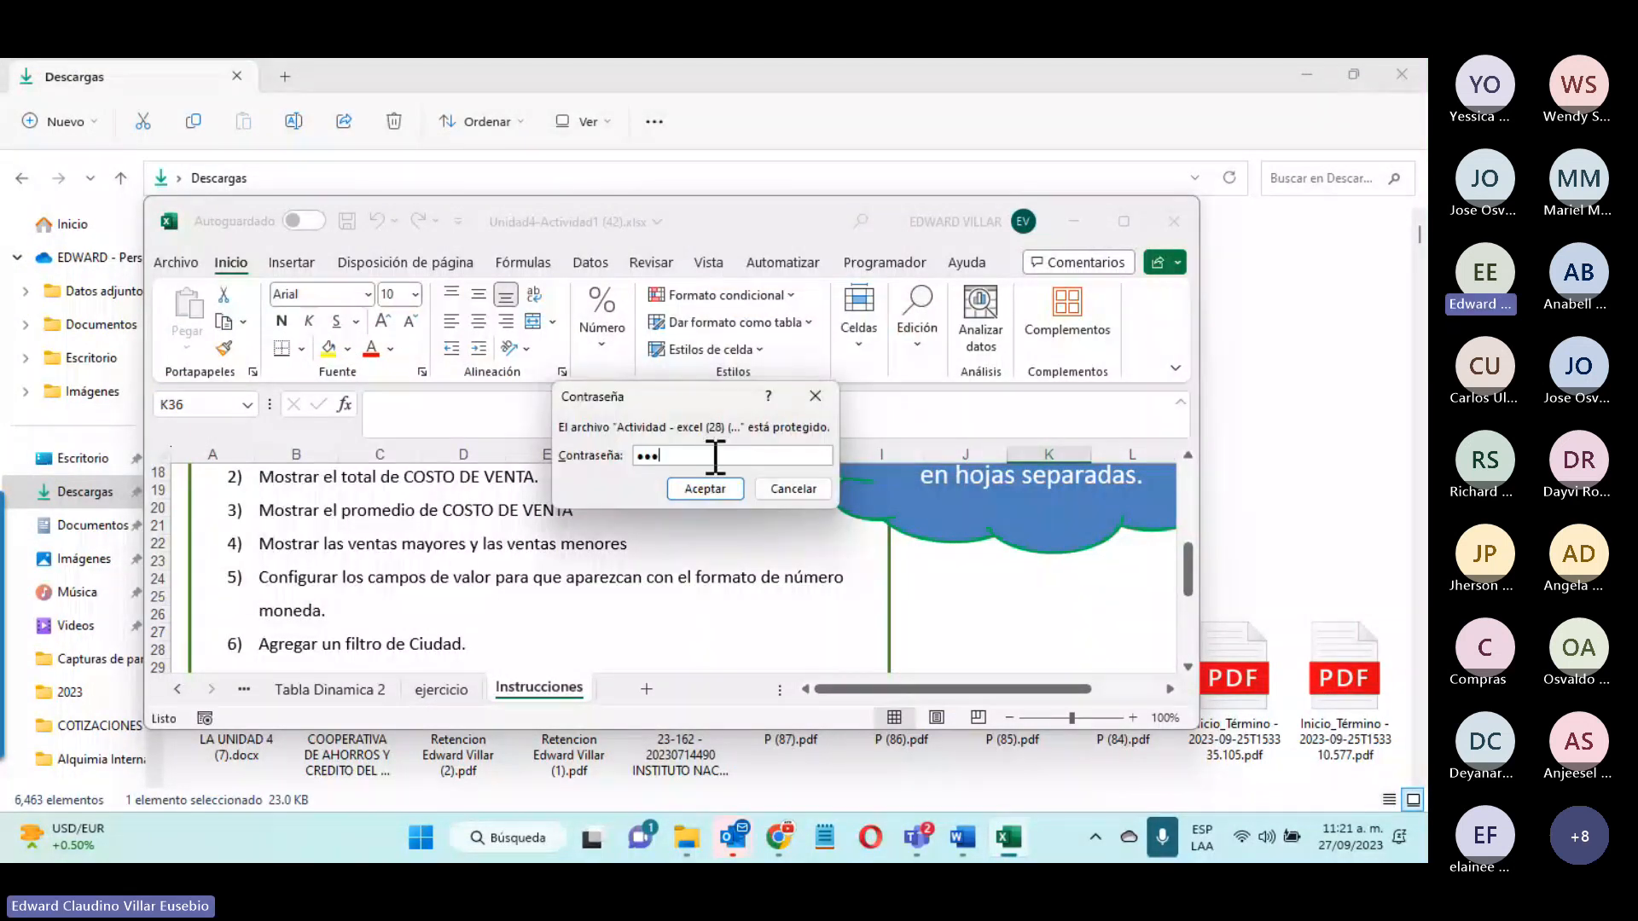
click(703, 490)
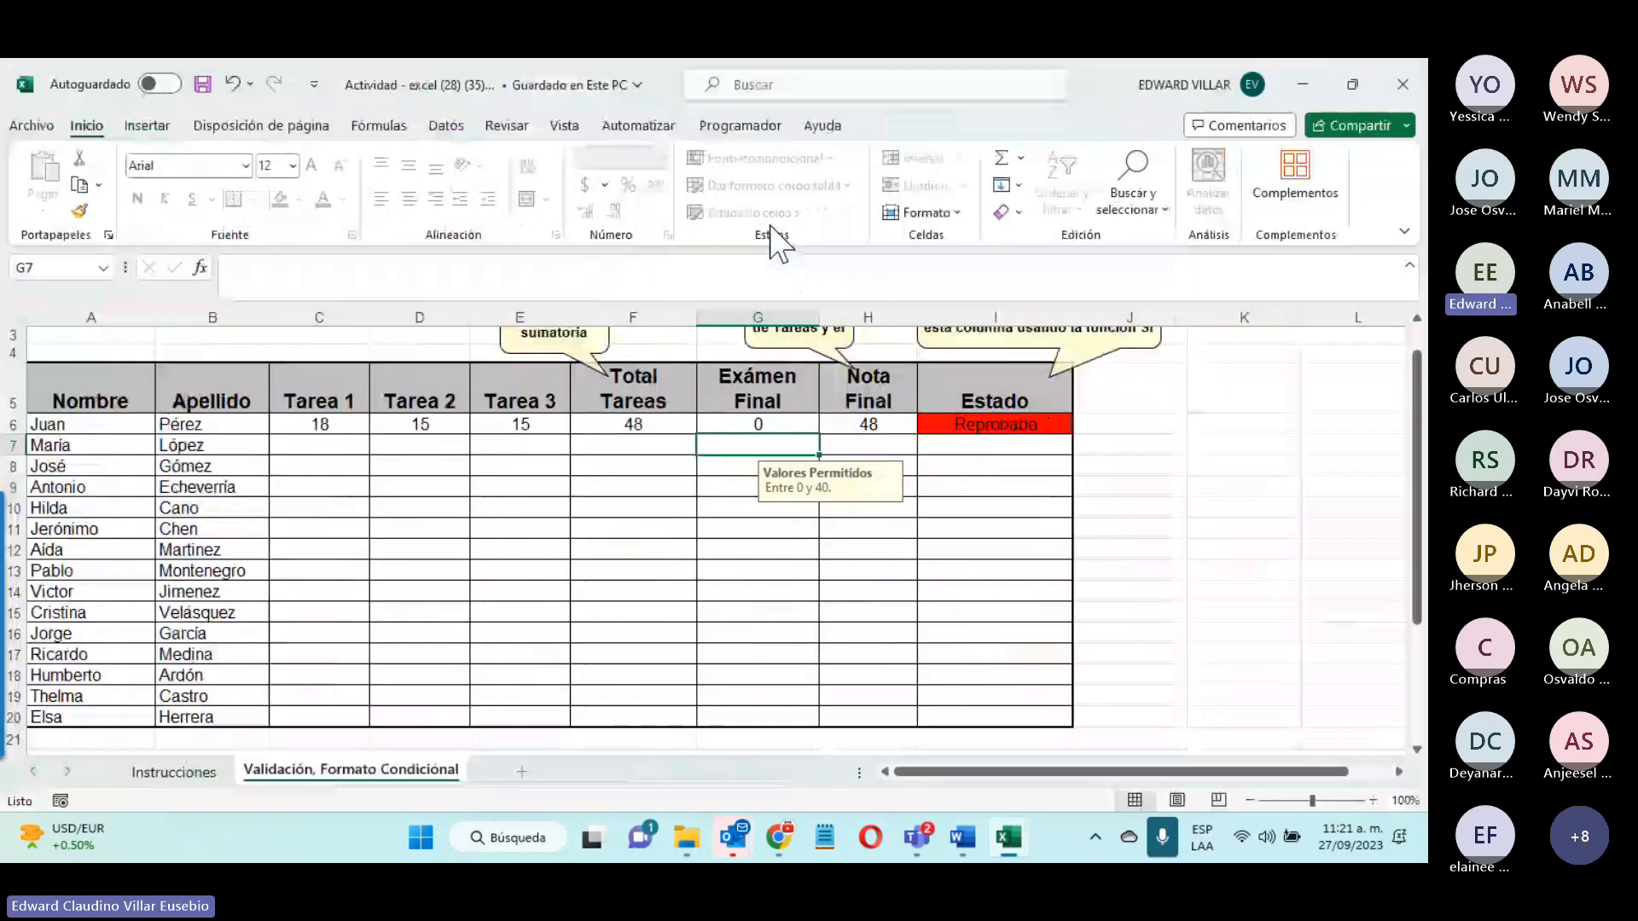
Step: Review the workbook's protection options and its Save As settings
click(38, 127)
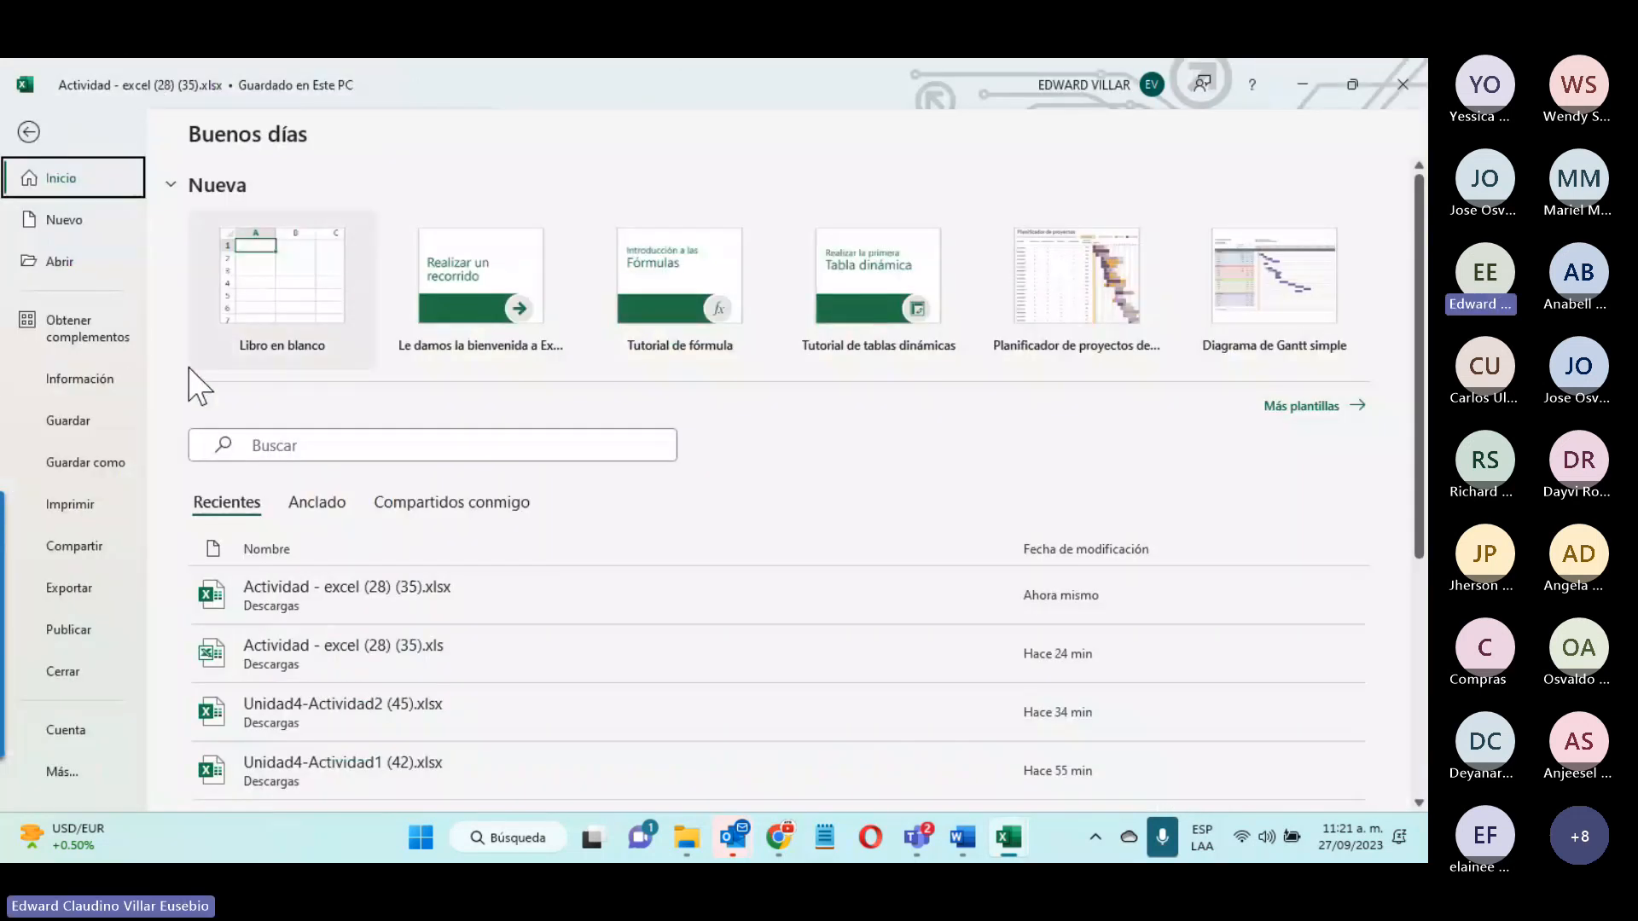
click(79, 379)
click(273, 375)
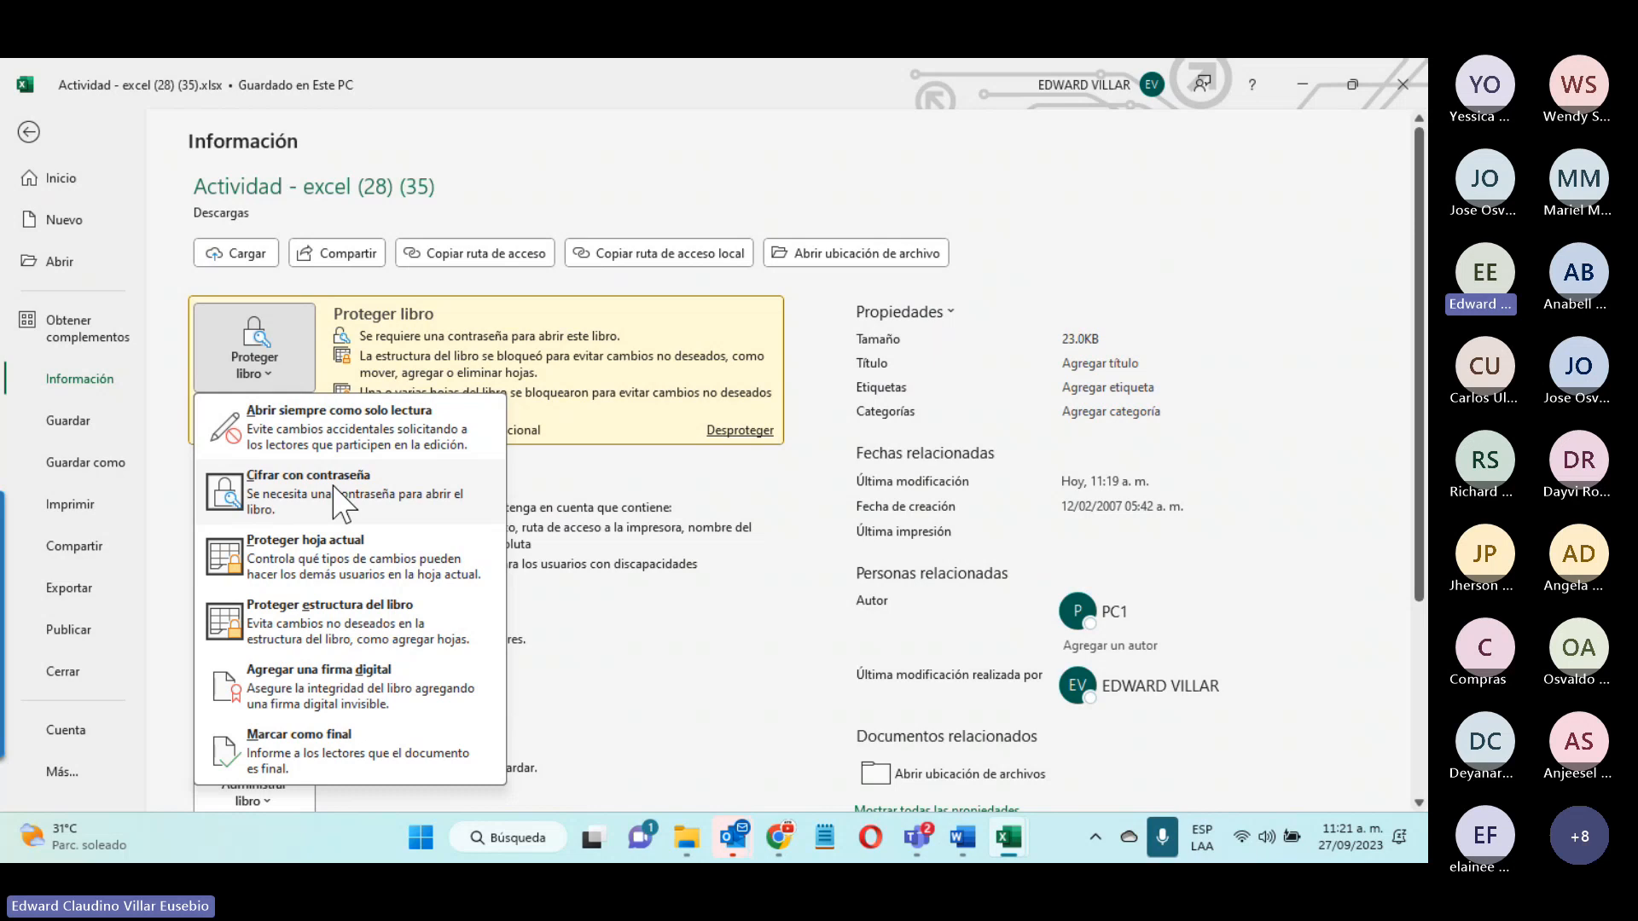
click(85, 465)
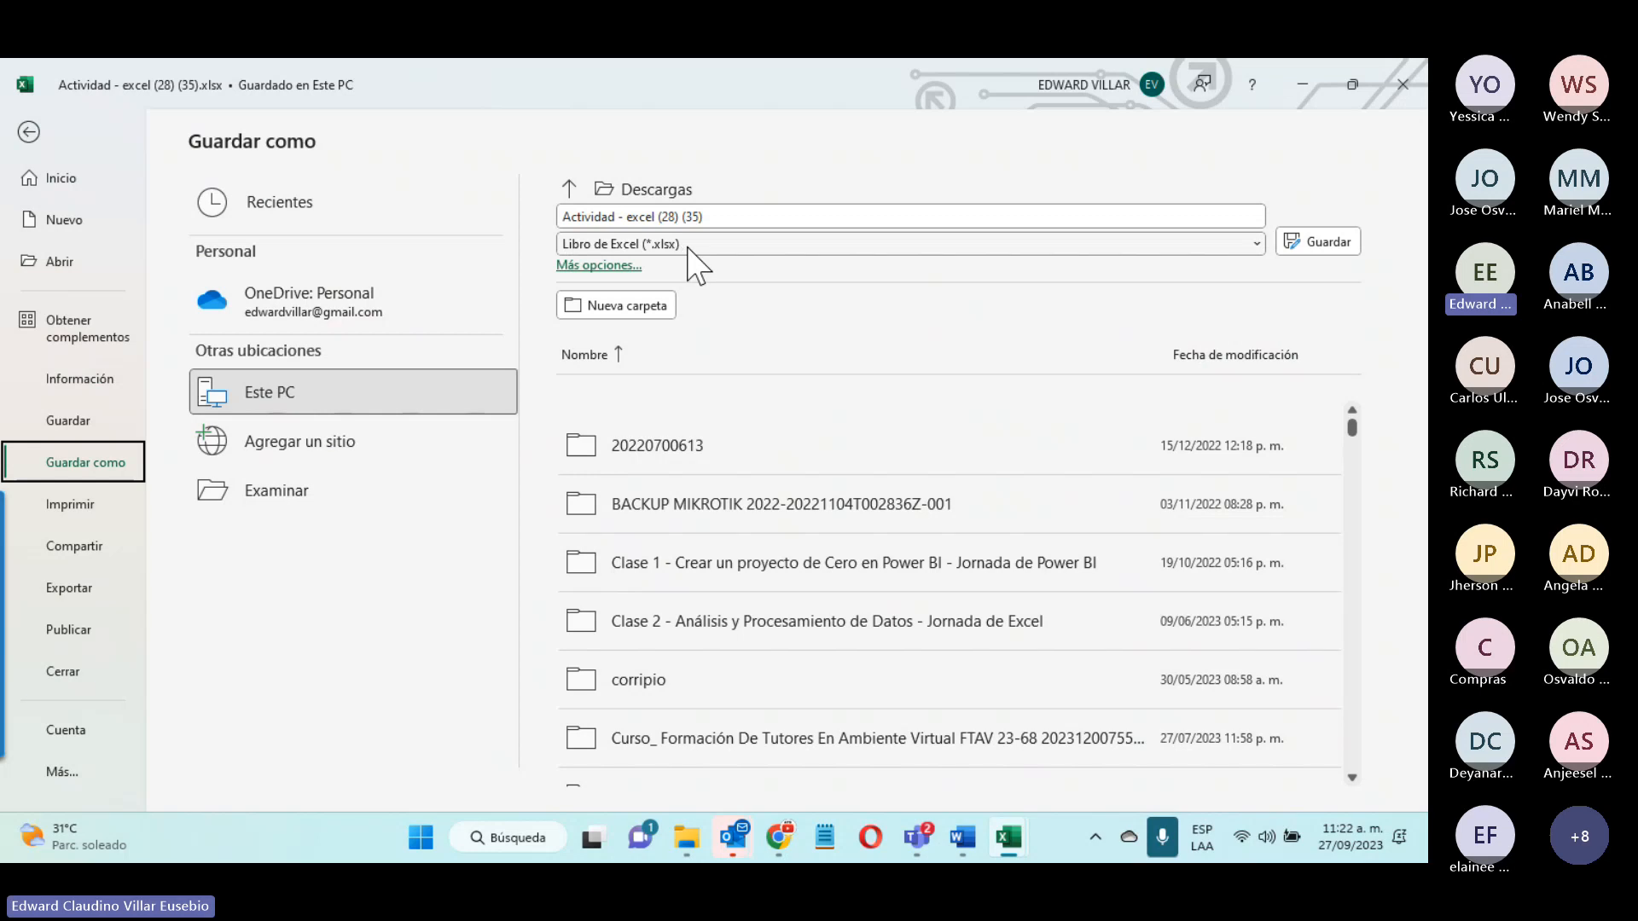
Step: Close the protected activity workbook and Unidad4-Actividad1 (42).xlsx, discarding the latter's changes
click(1404, 85)
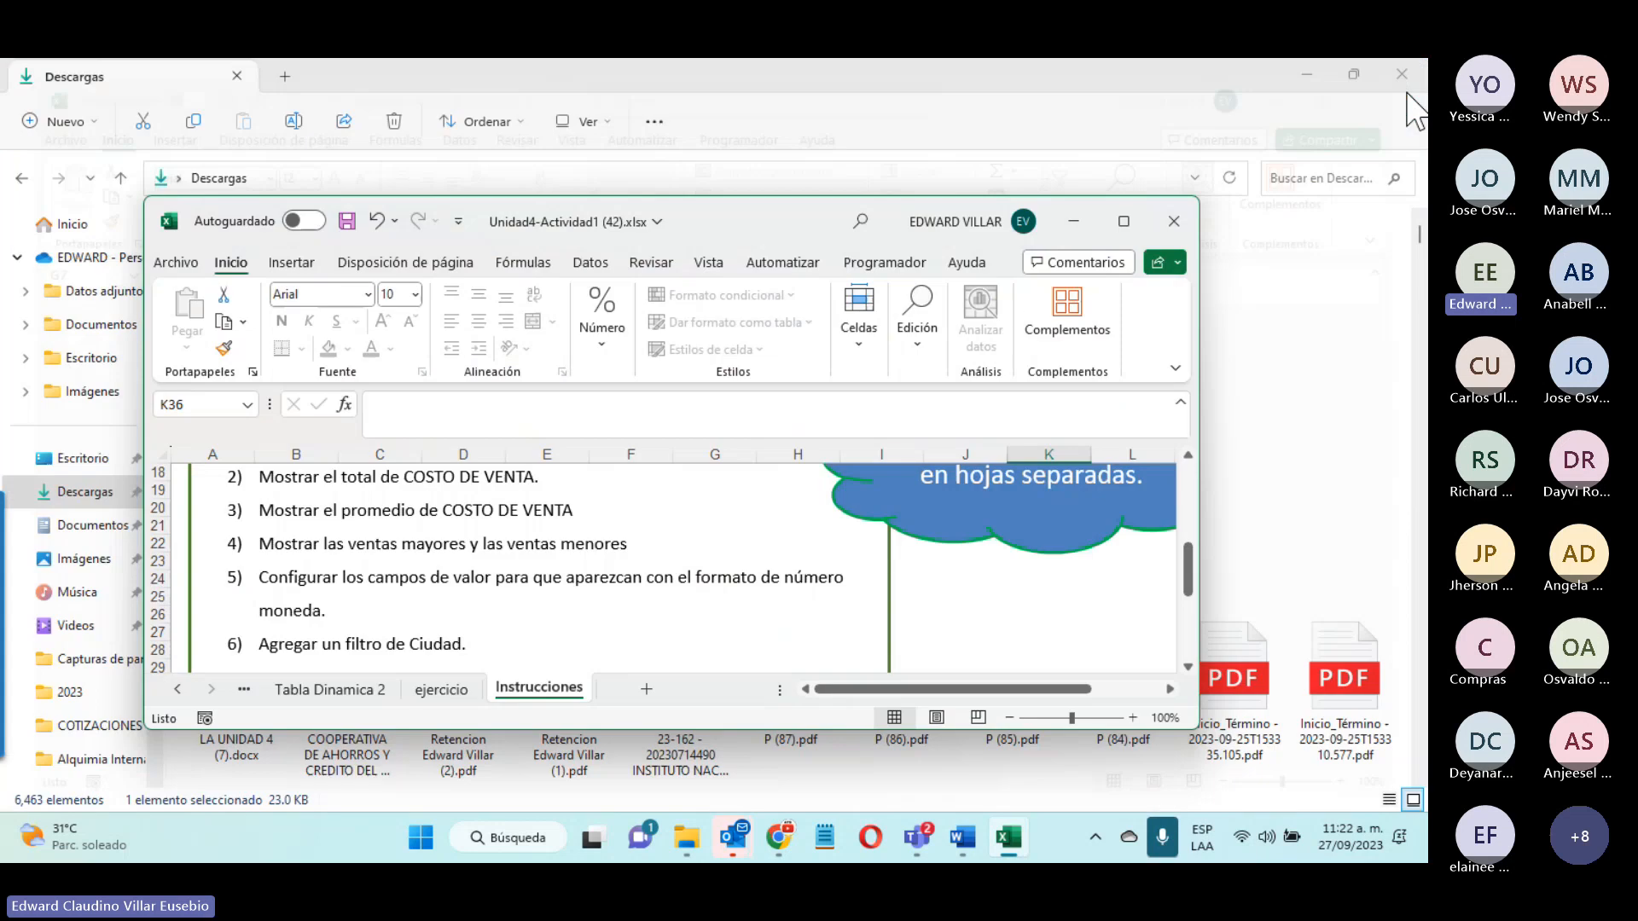
click(1172, 221)
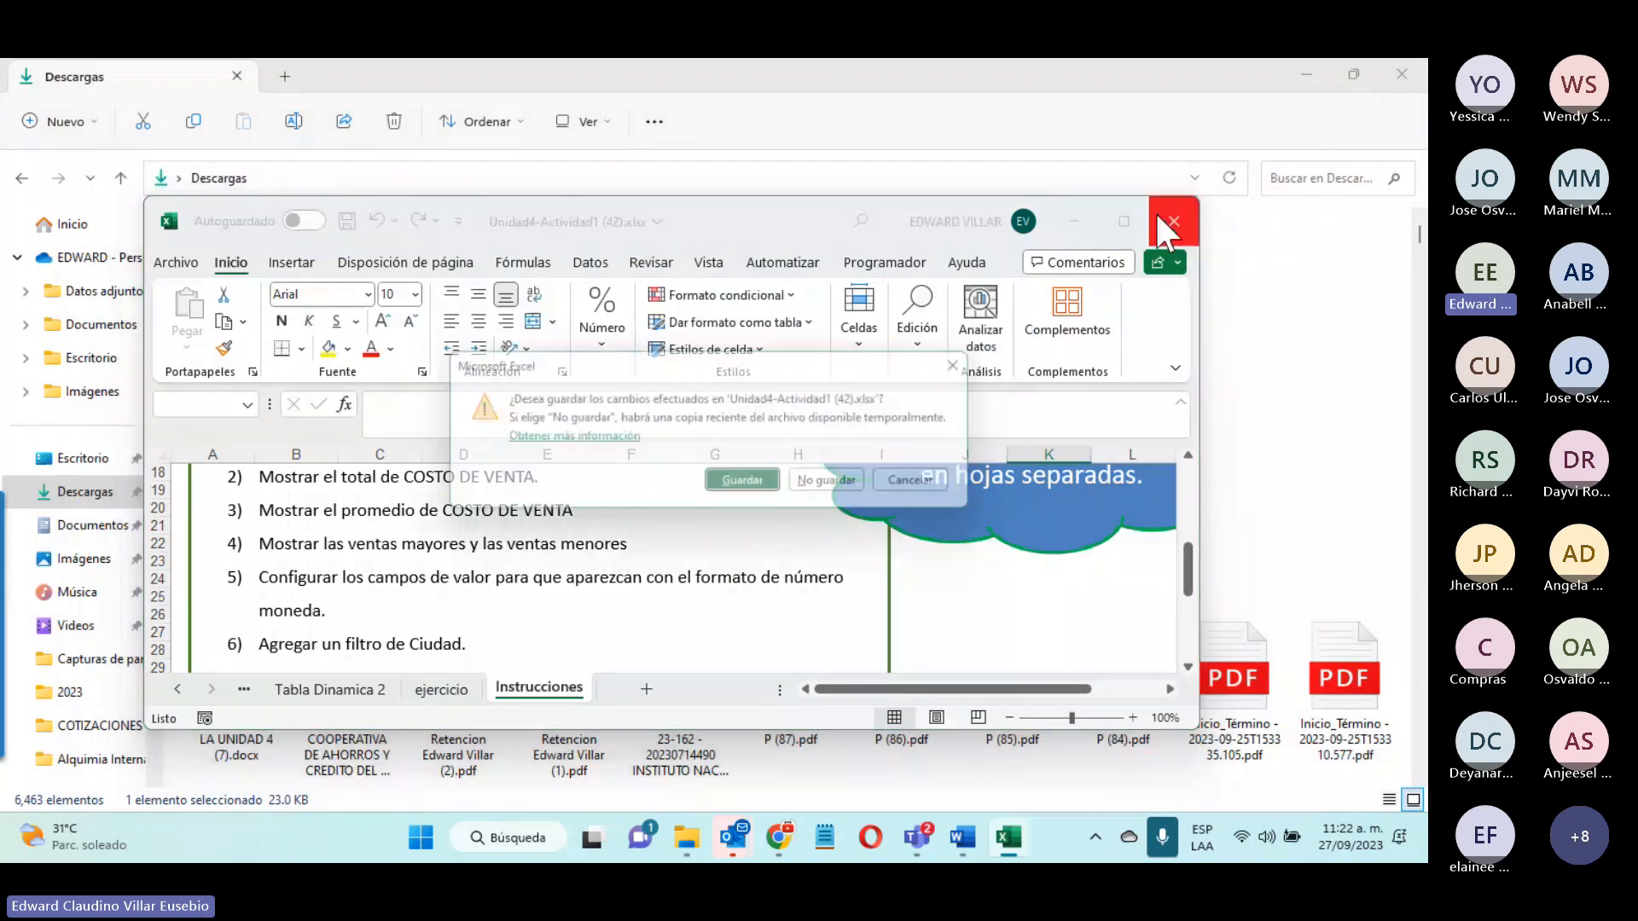
click(829, 495)
Step: Try to reopen Actividad - excel (28) (35).xlsx from Descargas by entering a file password, and close Excel
double_click(224, 300)
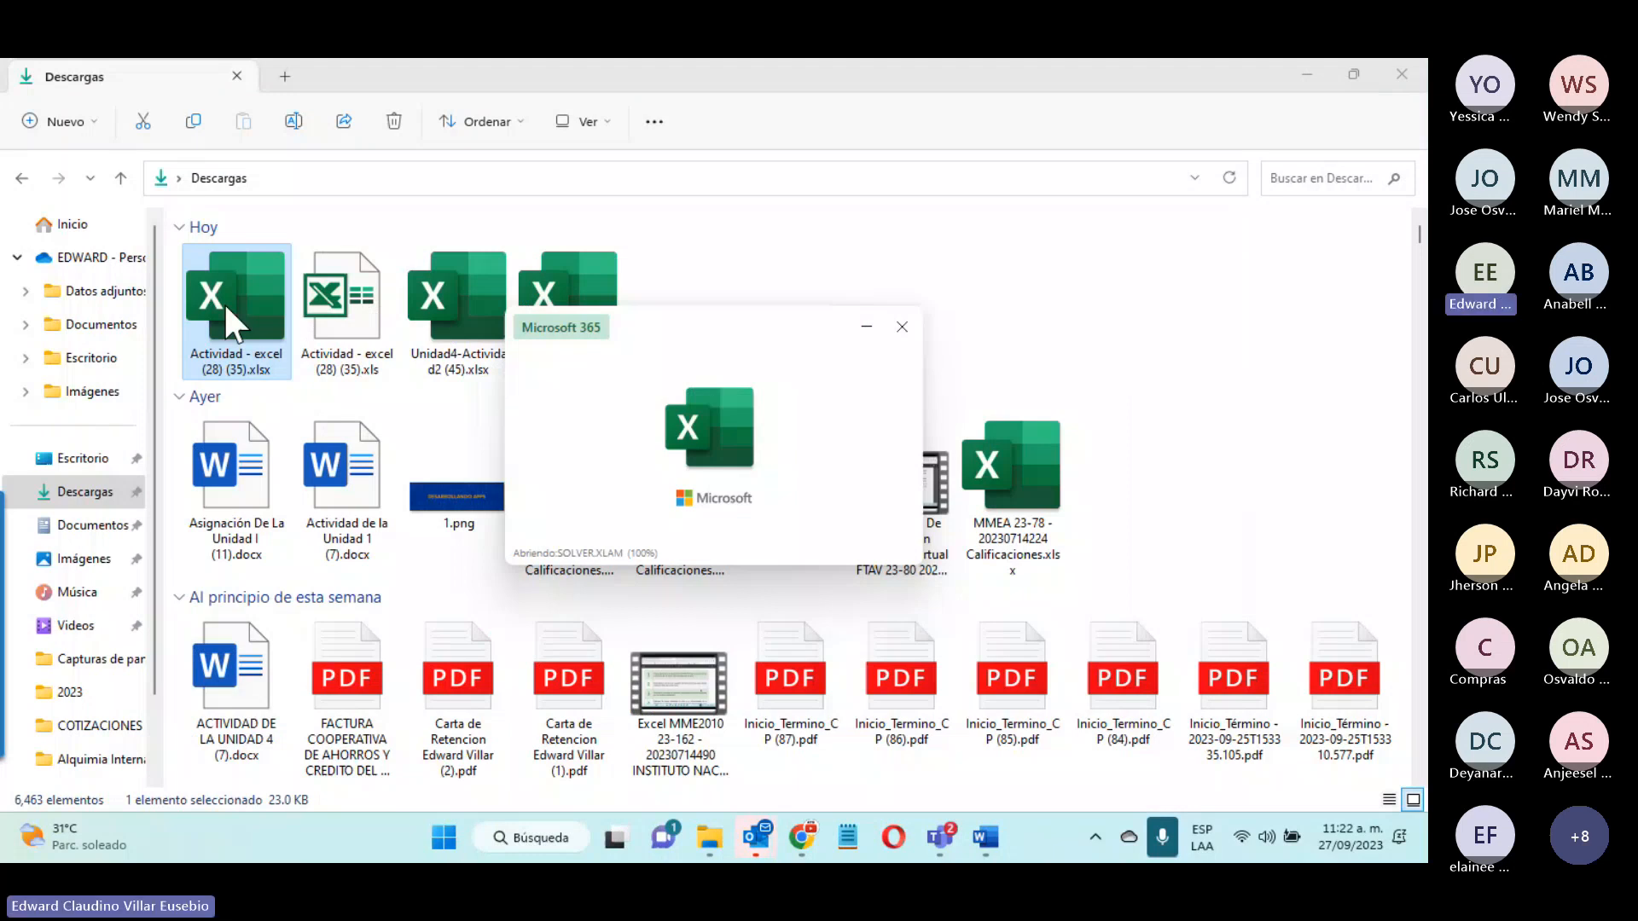
text(••)
click(706, 489)
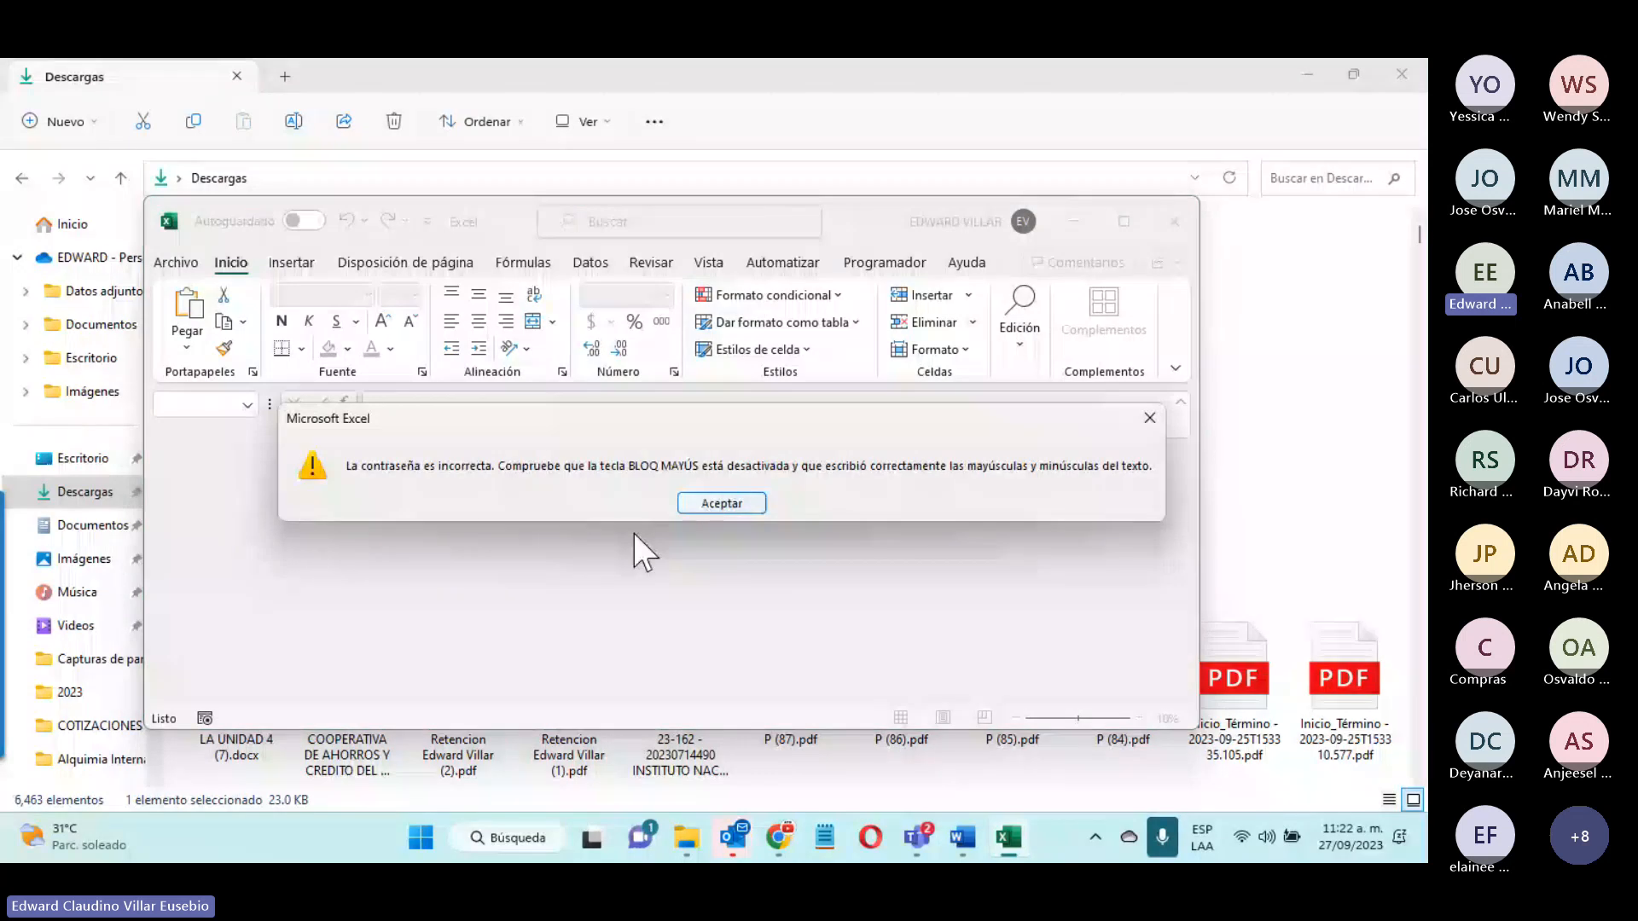
click(722, 503)
click(1174, 221)
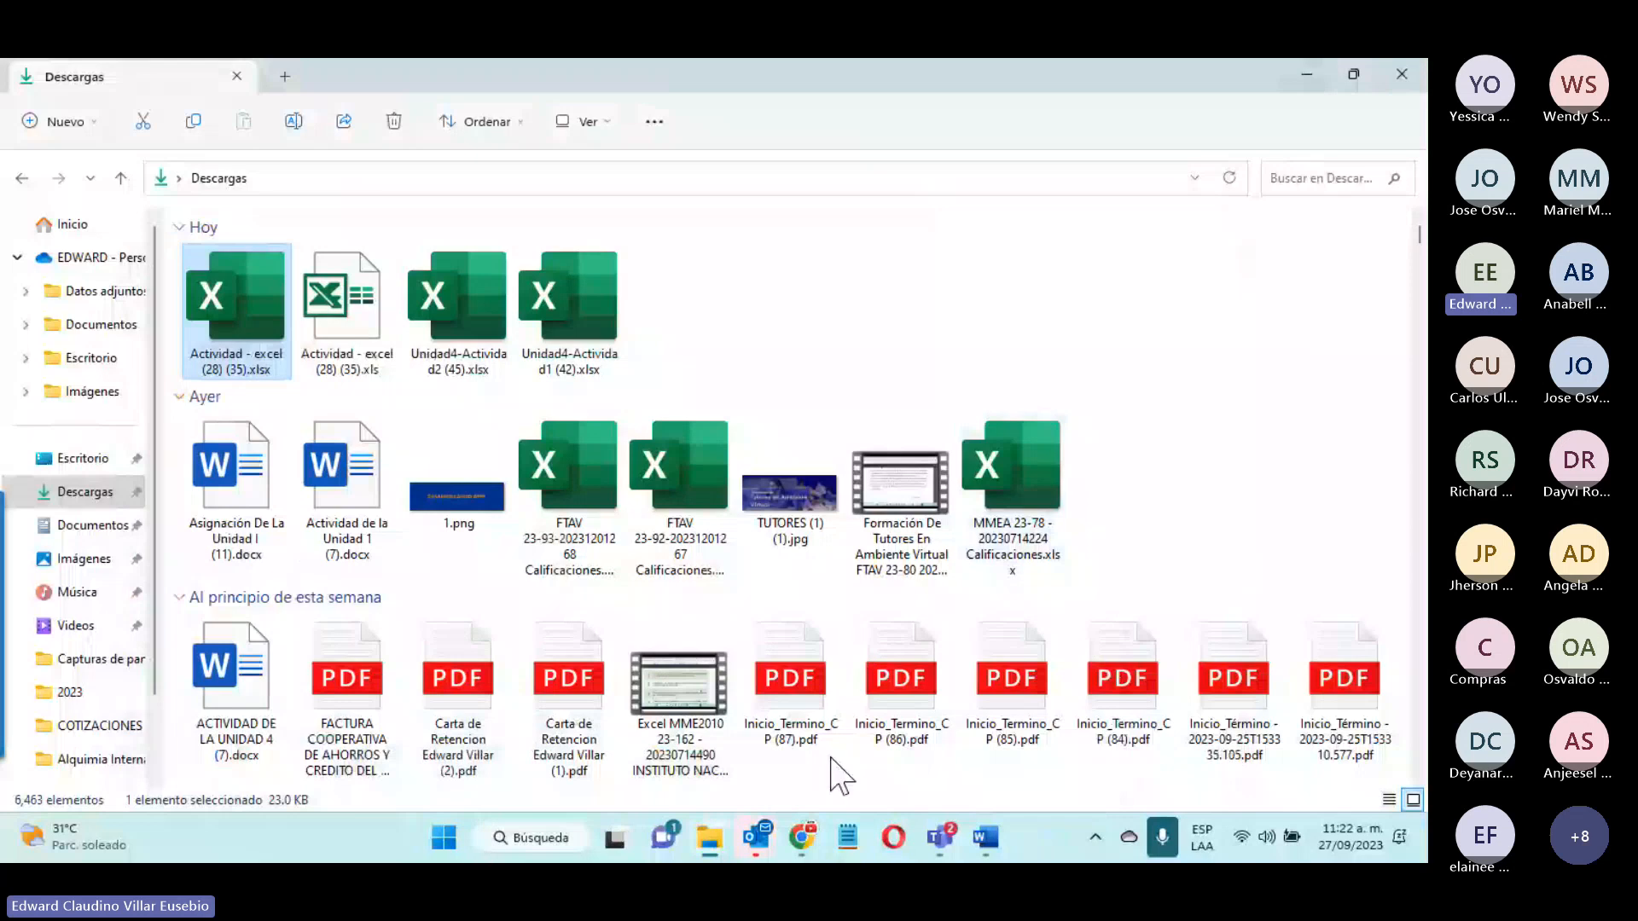
Step: Switch to the Chrome window with the course page showing the Ejercicio unidad 5 activity
mouse_move(802, 836)
click(717, 690)
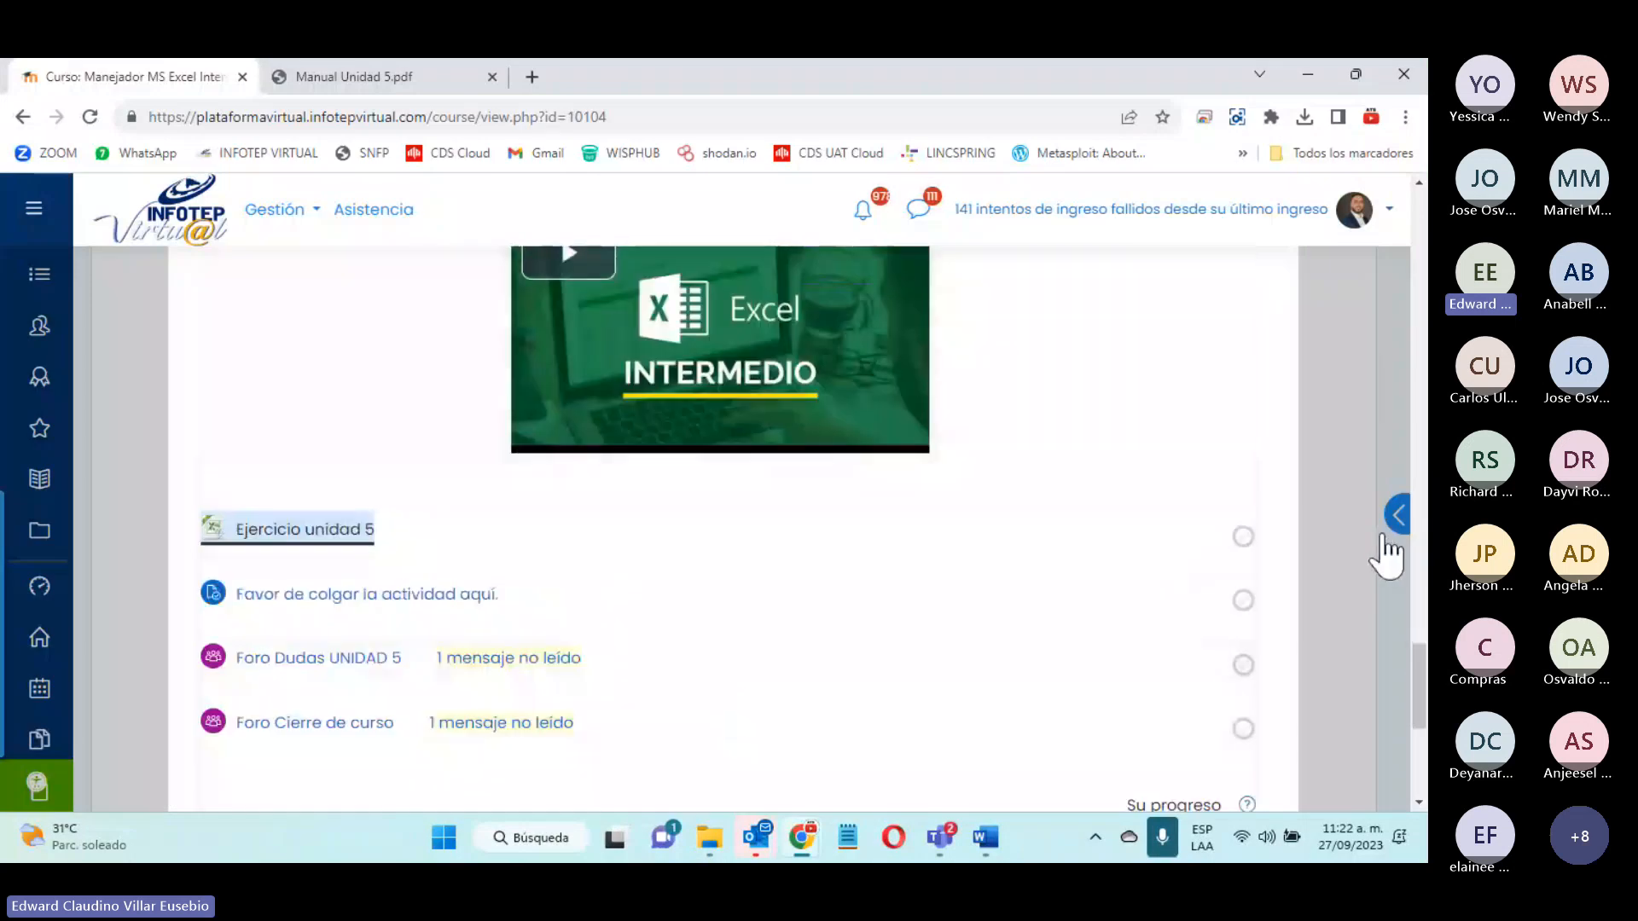
click(1382, 539)
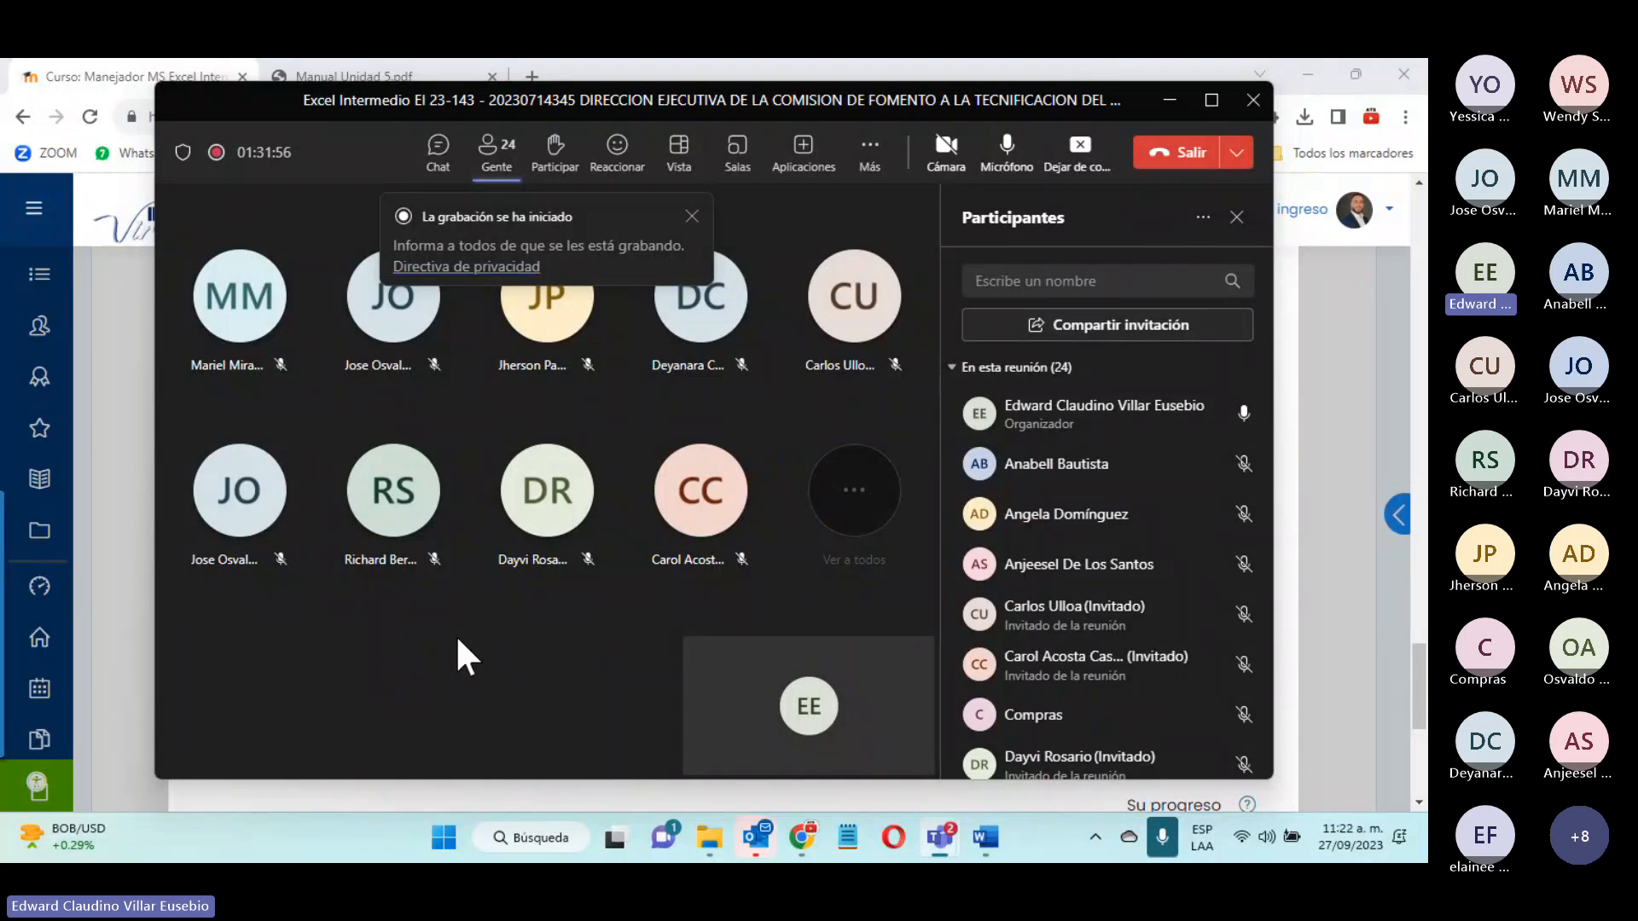
Step: Check the September 2023 calendar, close it, and stop sharing the screen in the Teams meeting
click(1361, 840)
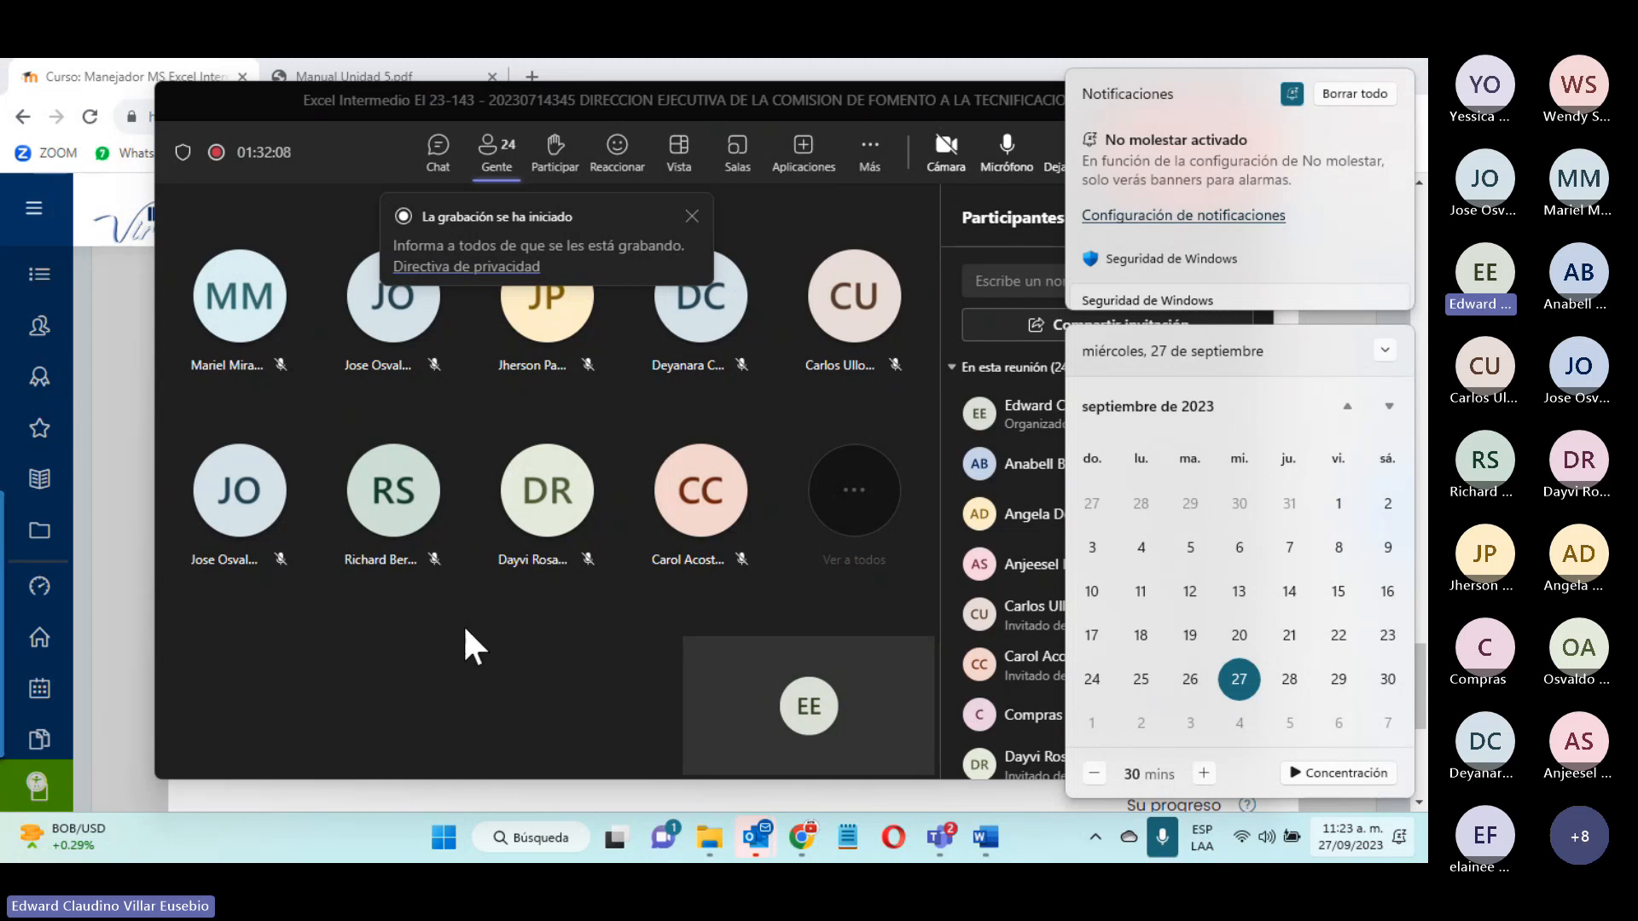
click(531, 637)
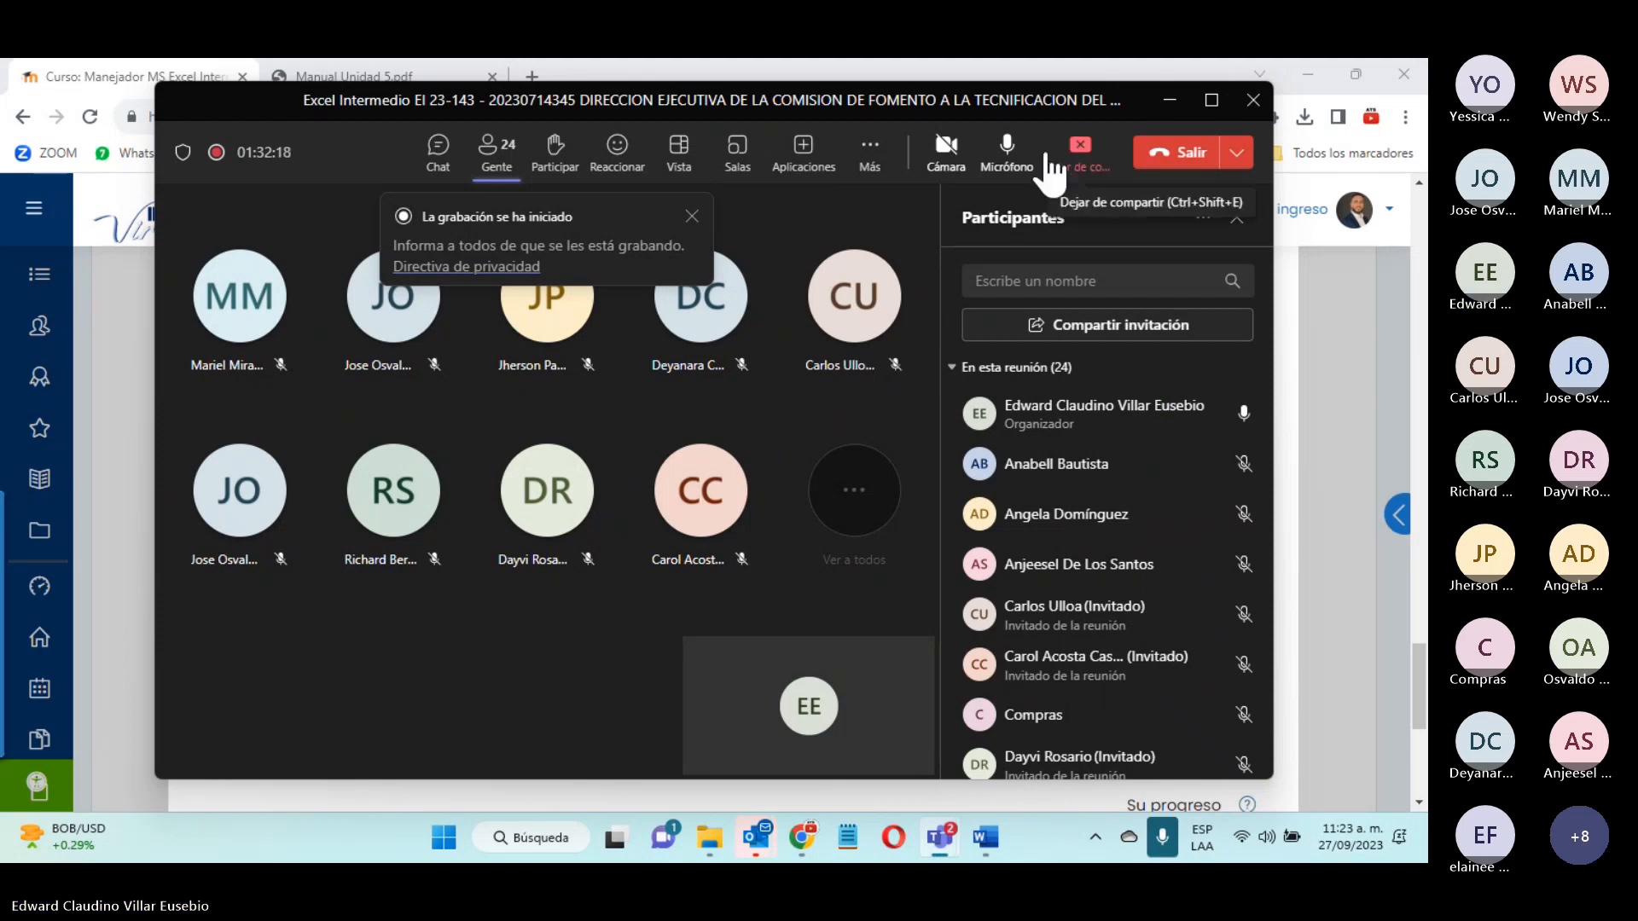
click(1078, 149)
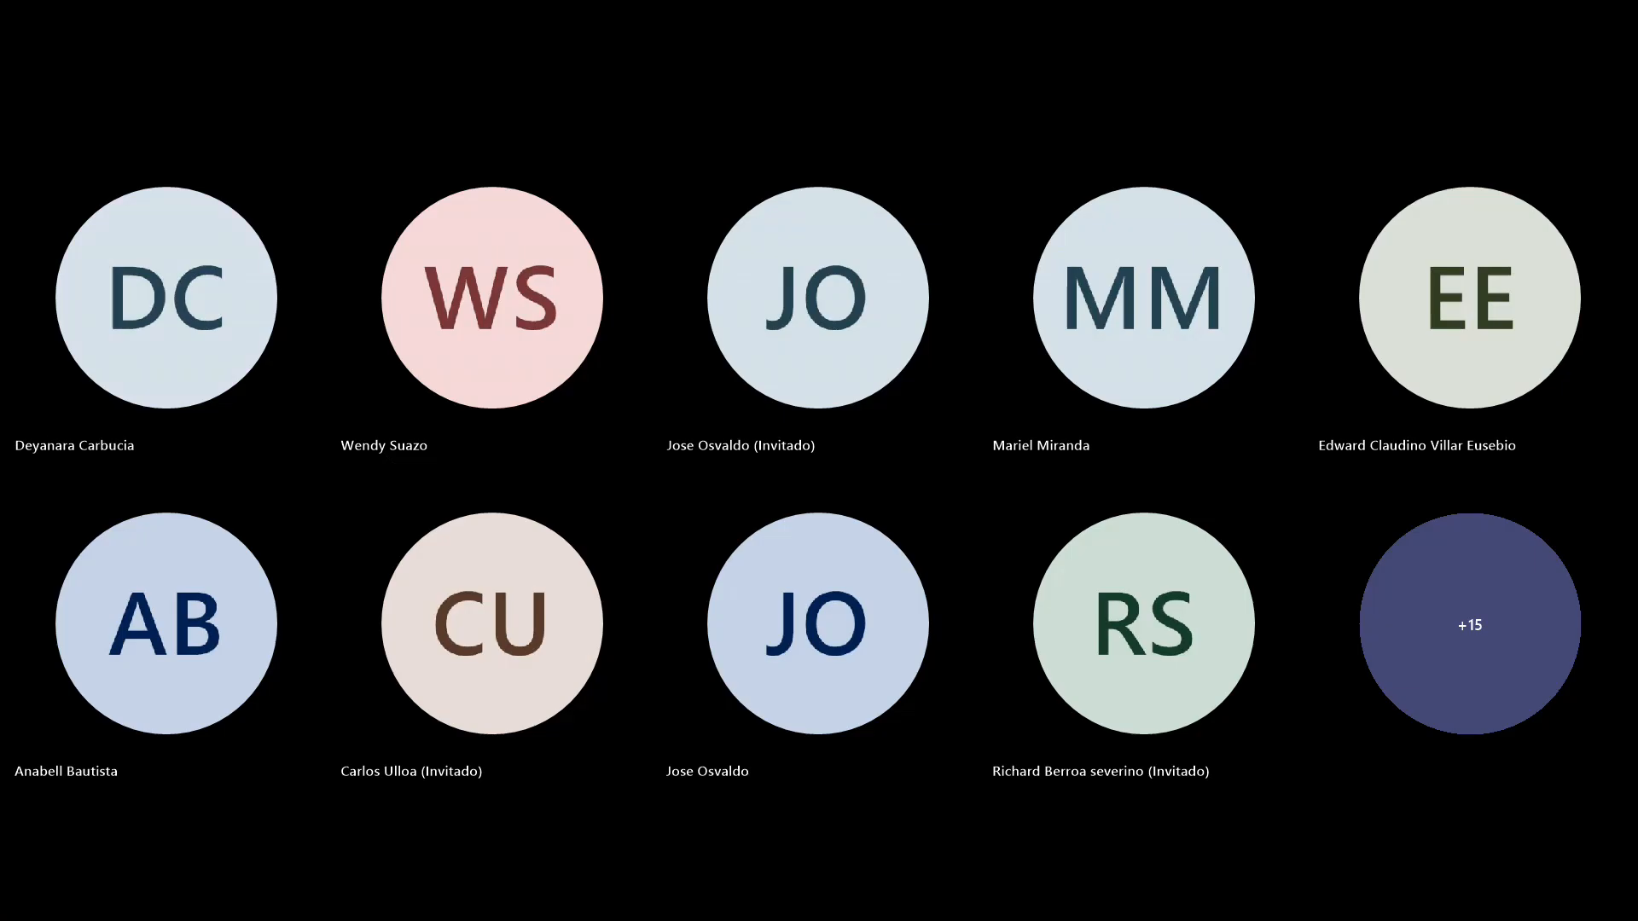